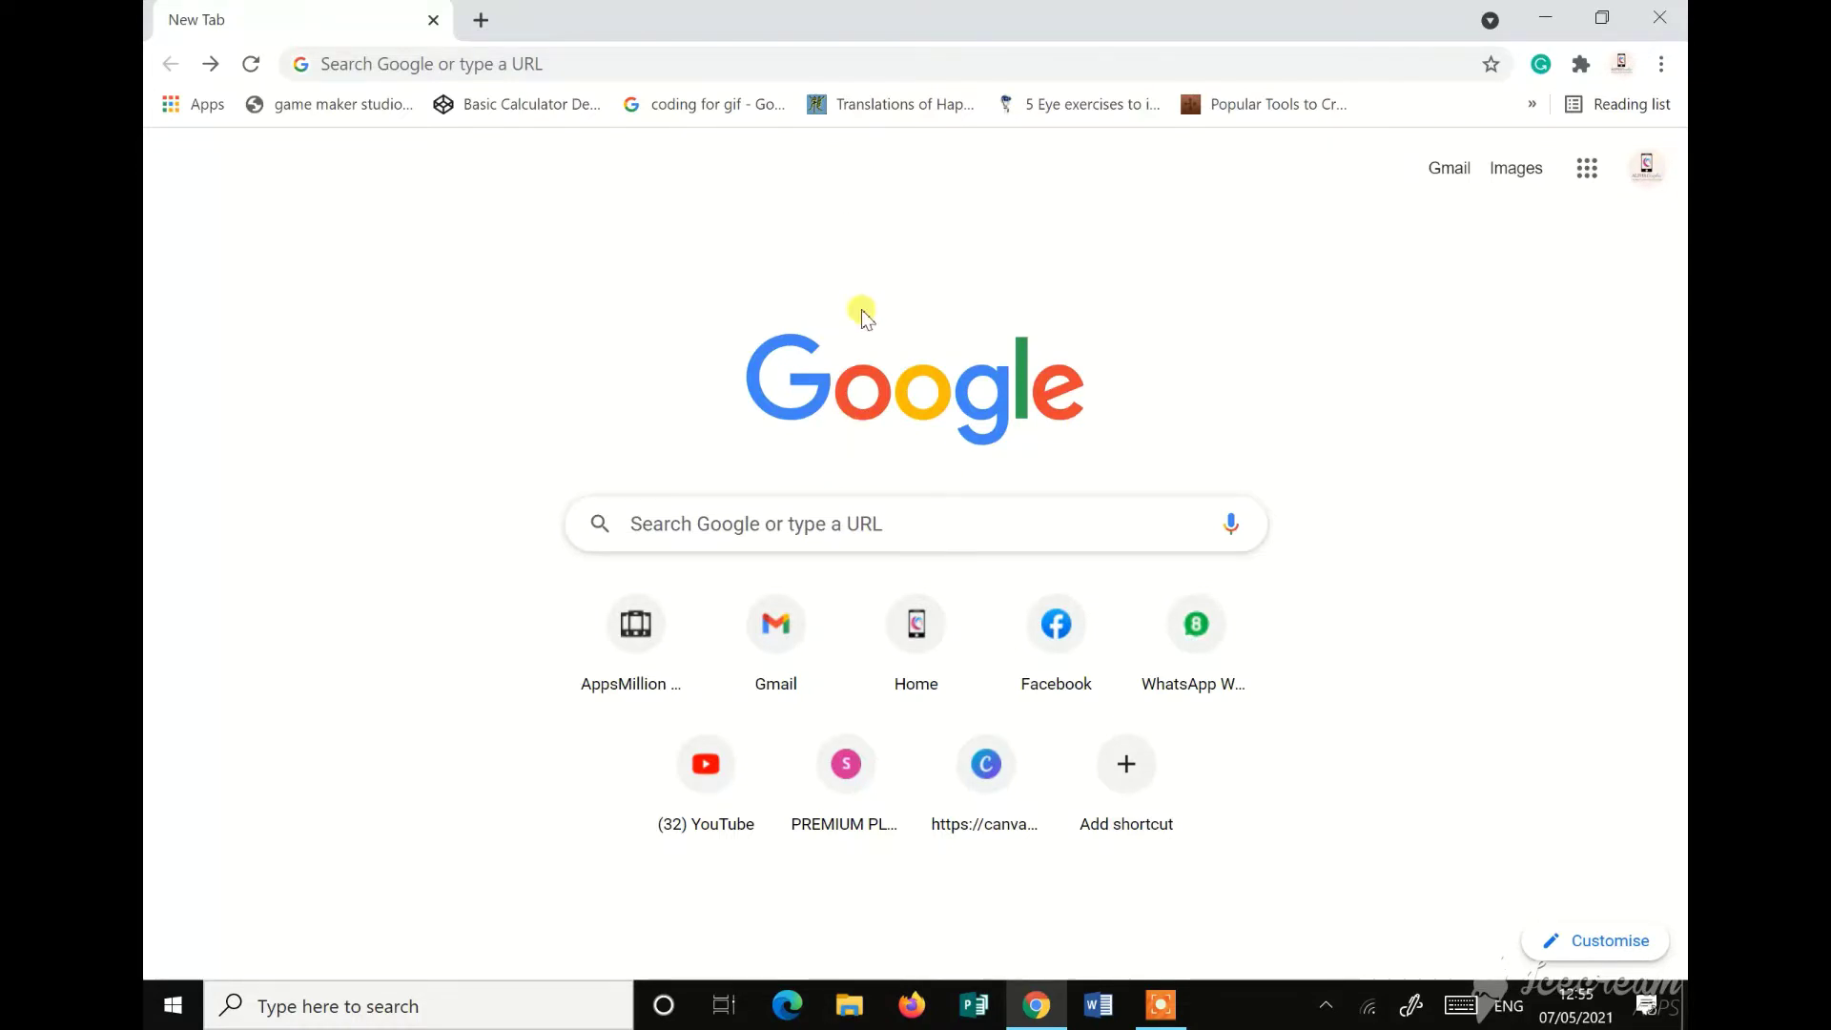
# Search Google for "construct 3"
pyautogui.click(760, 516)
pyautogui.write('constru')
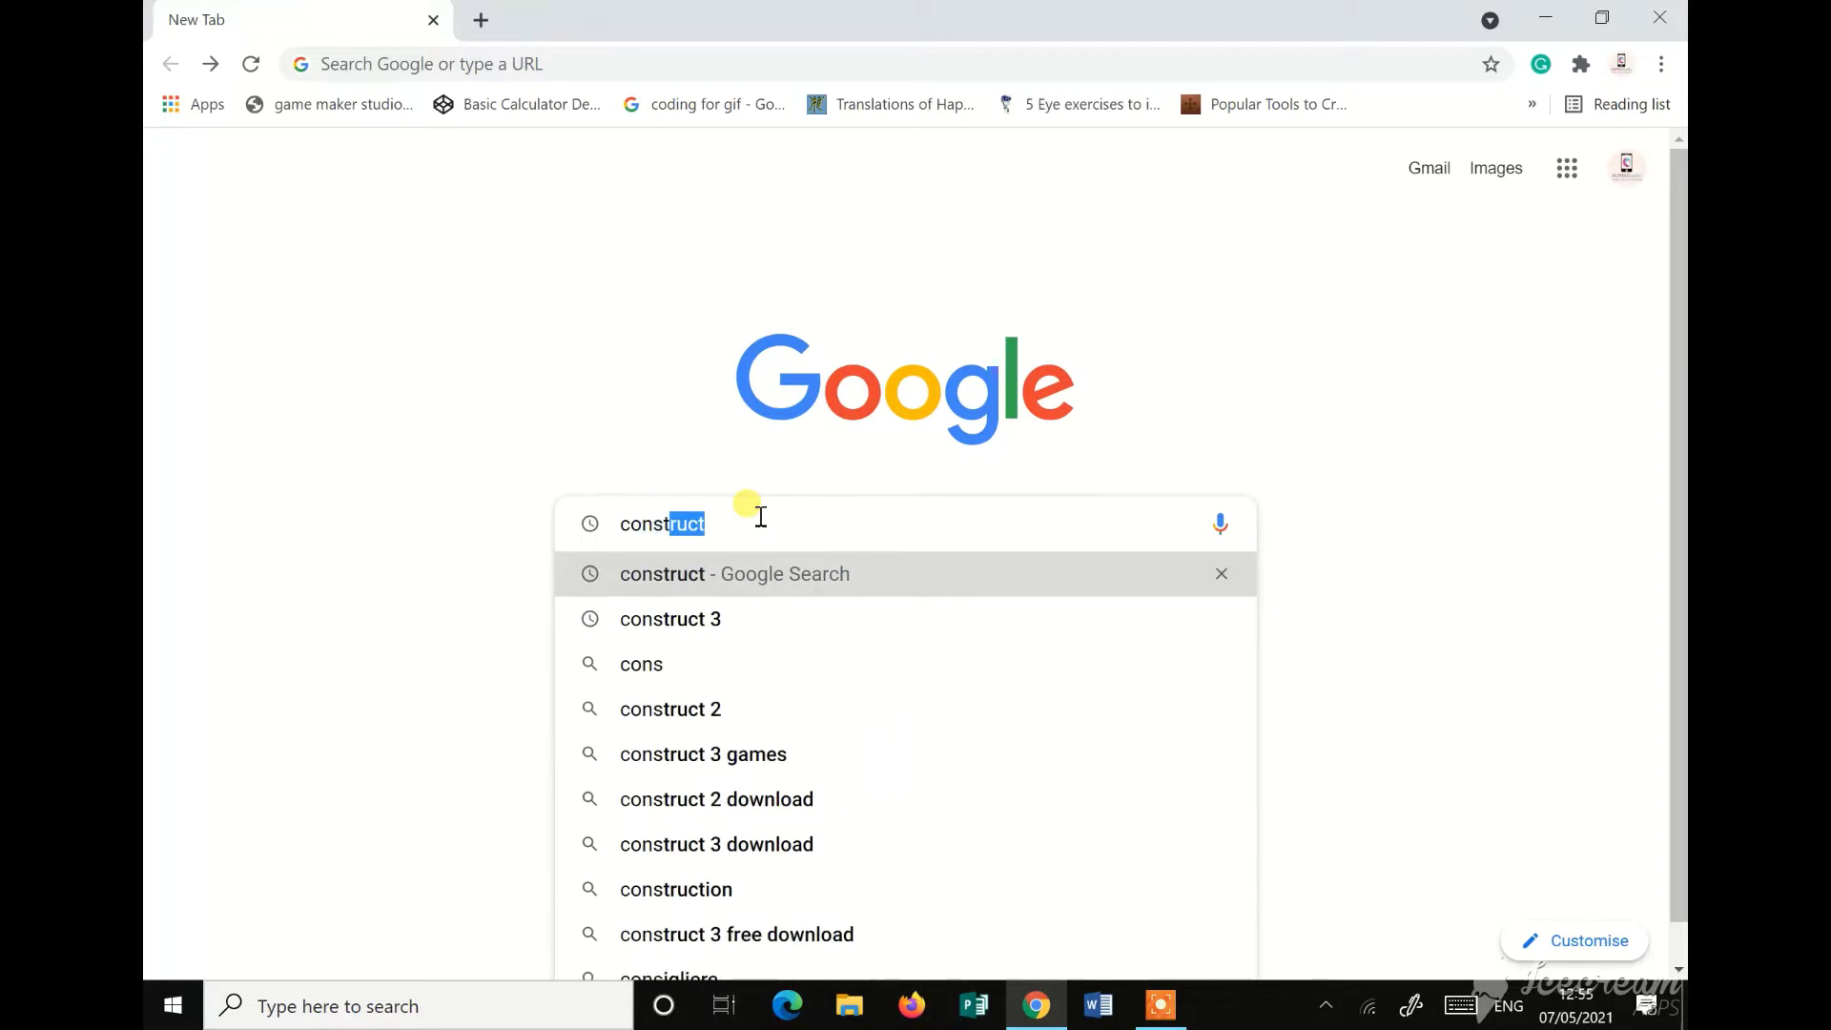
pyautogui.write('ct 3')
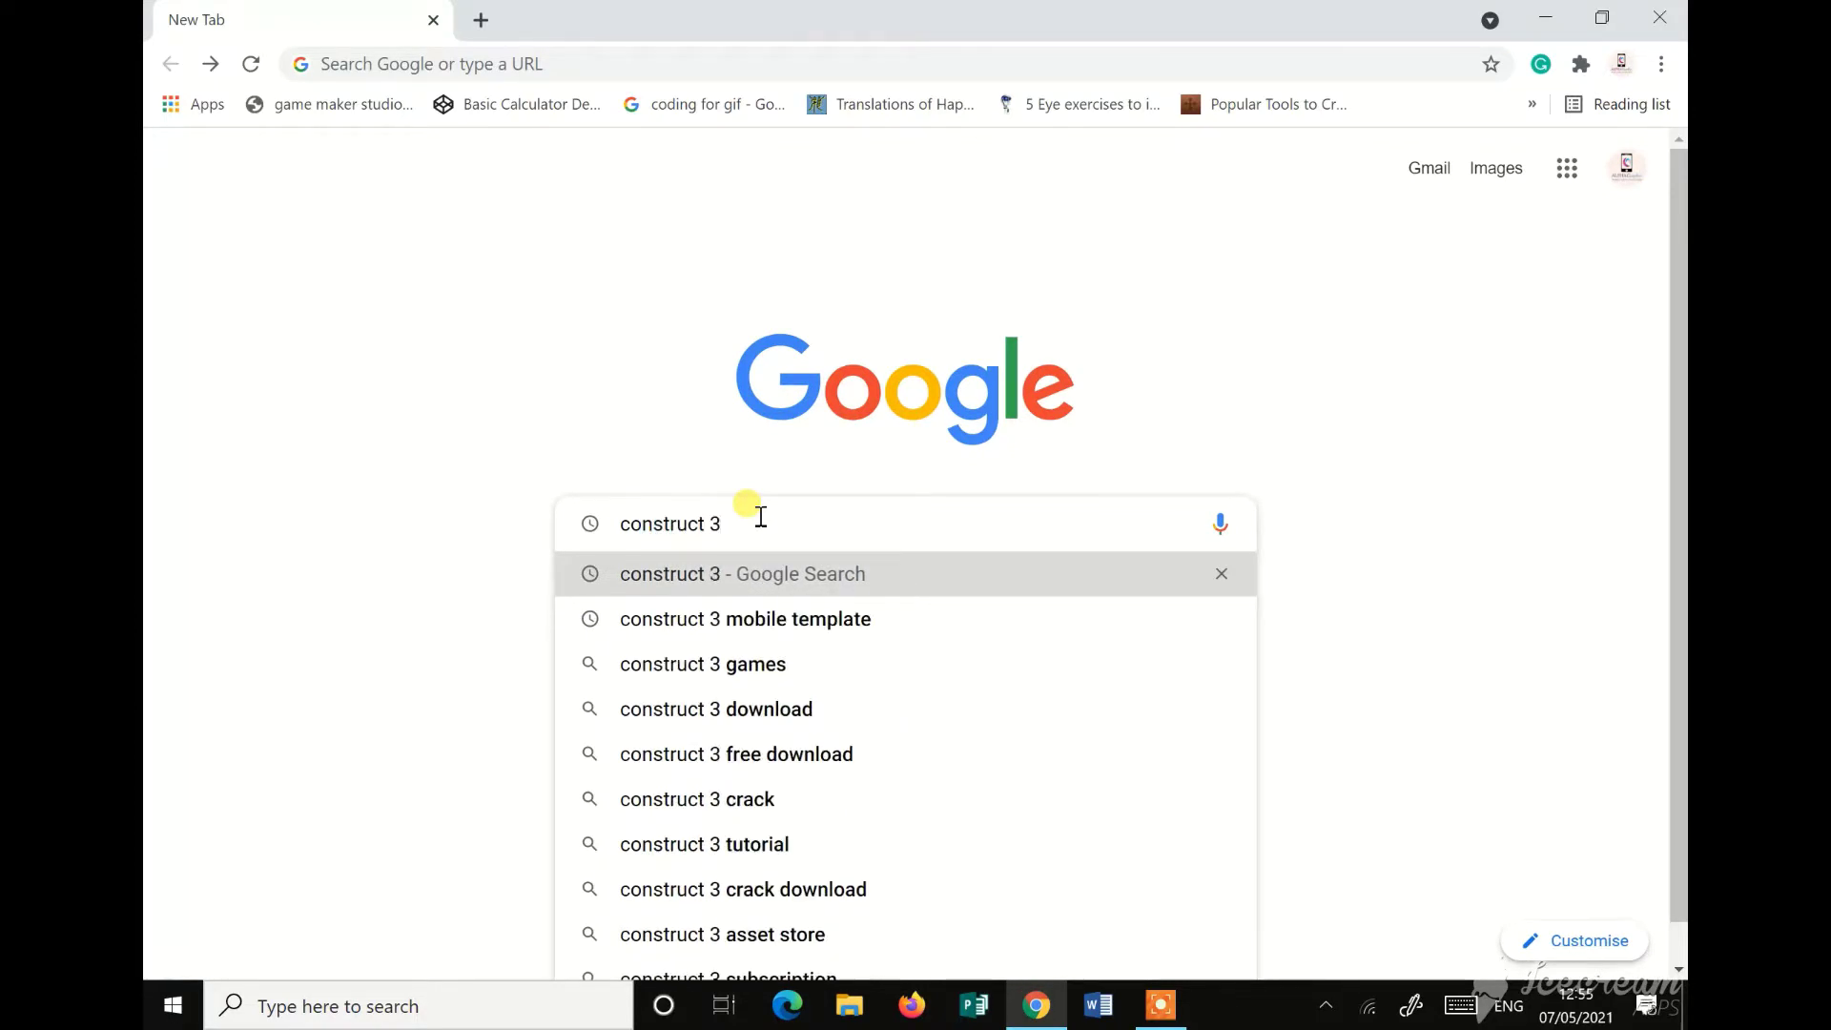
pyautogui.press('Return')
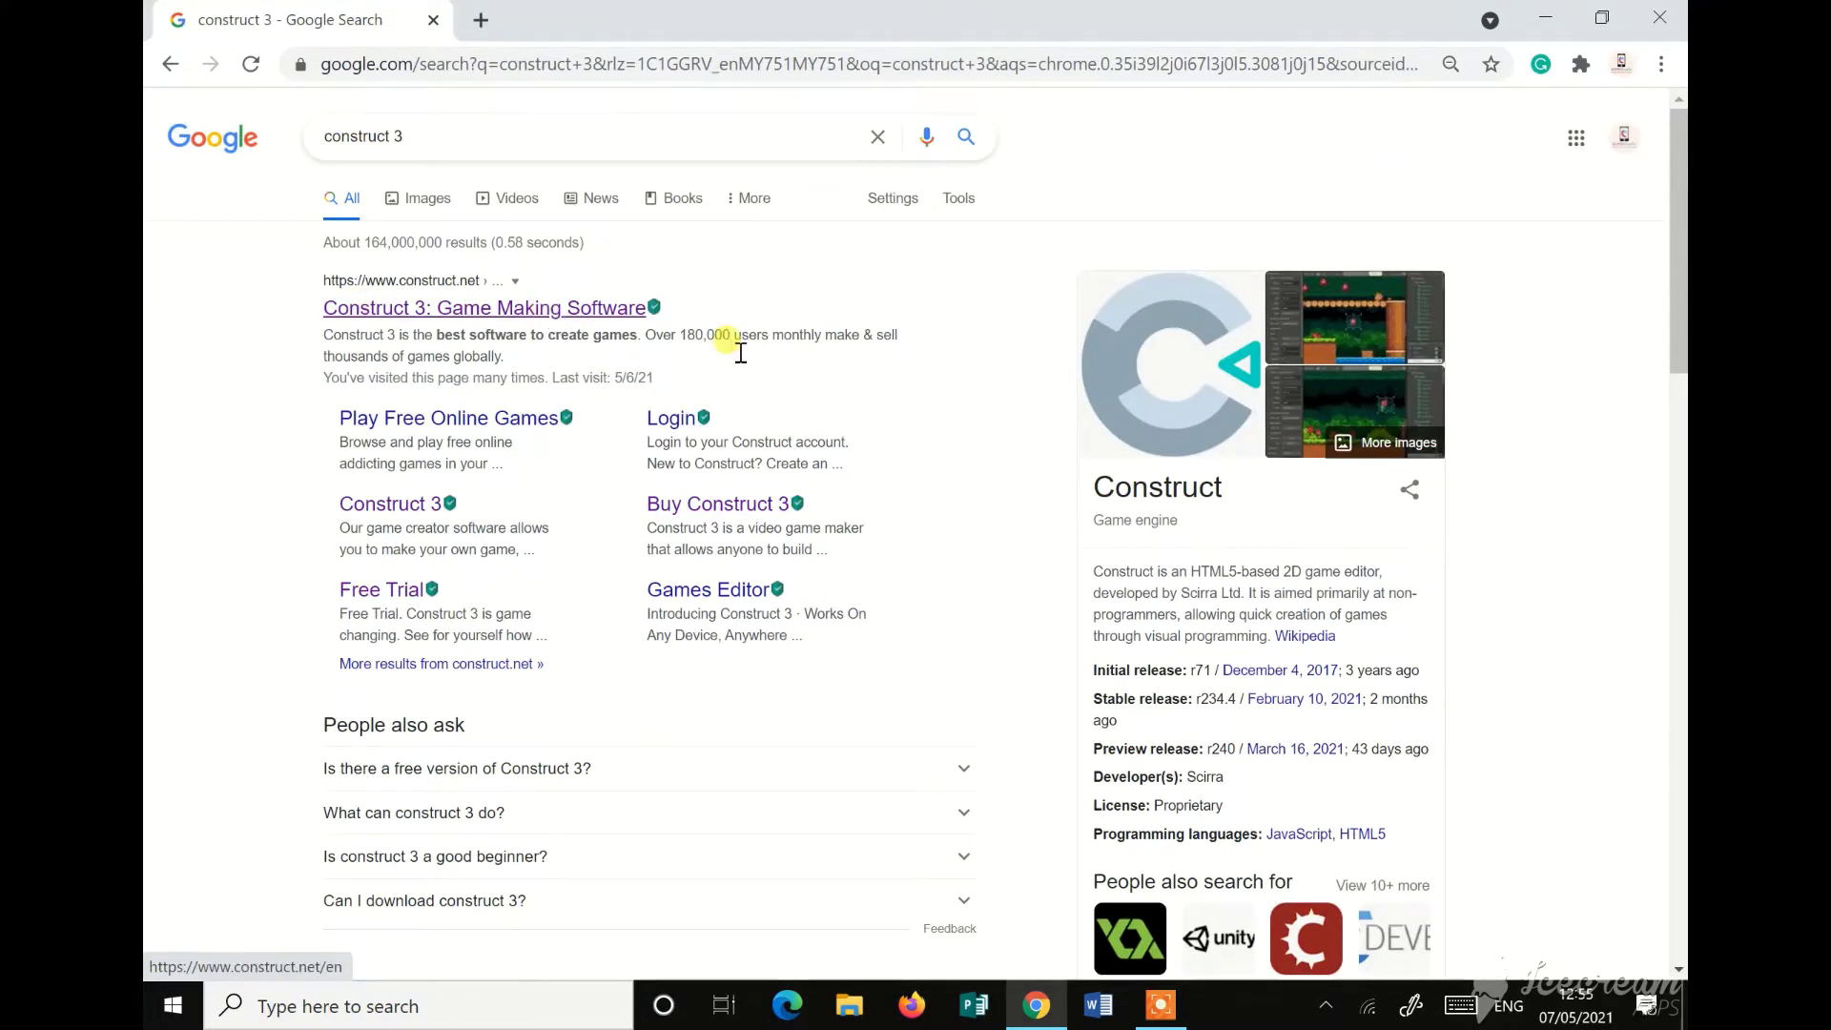
# Open the "Construct 3: Game Making Software" result from the construct.net site
pyautogui.scroll(-3, 1316, 736)
pyautogui.click(1183, 694)
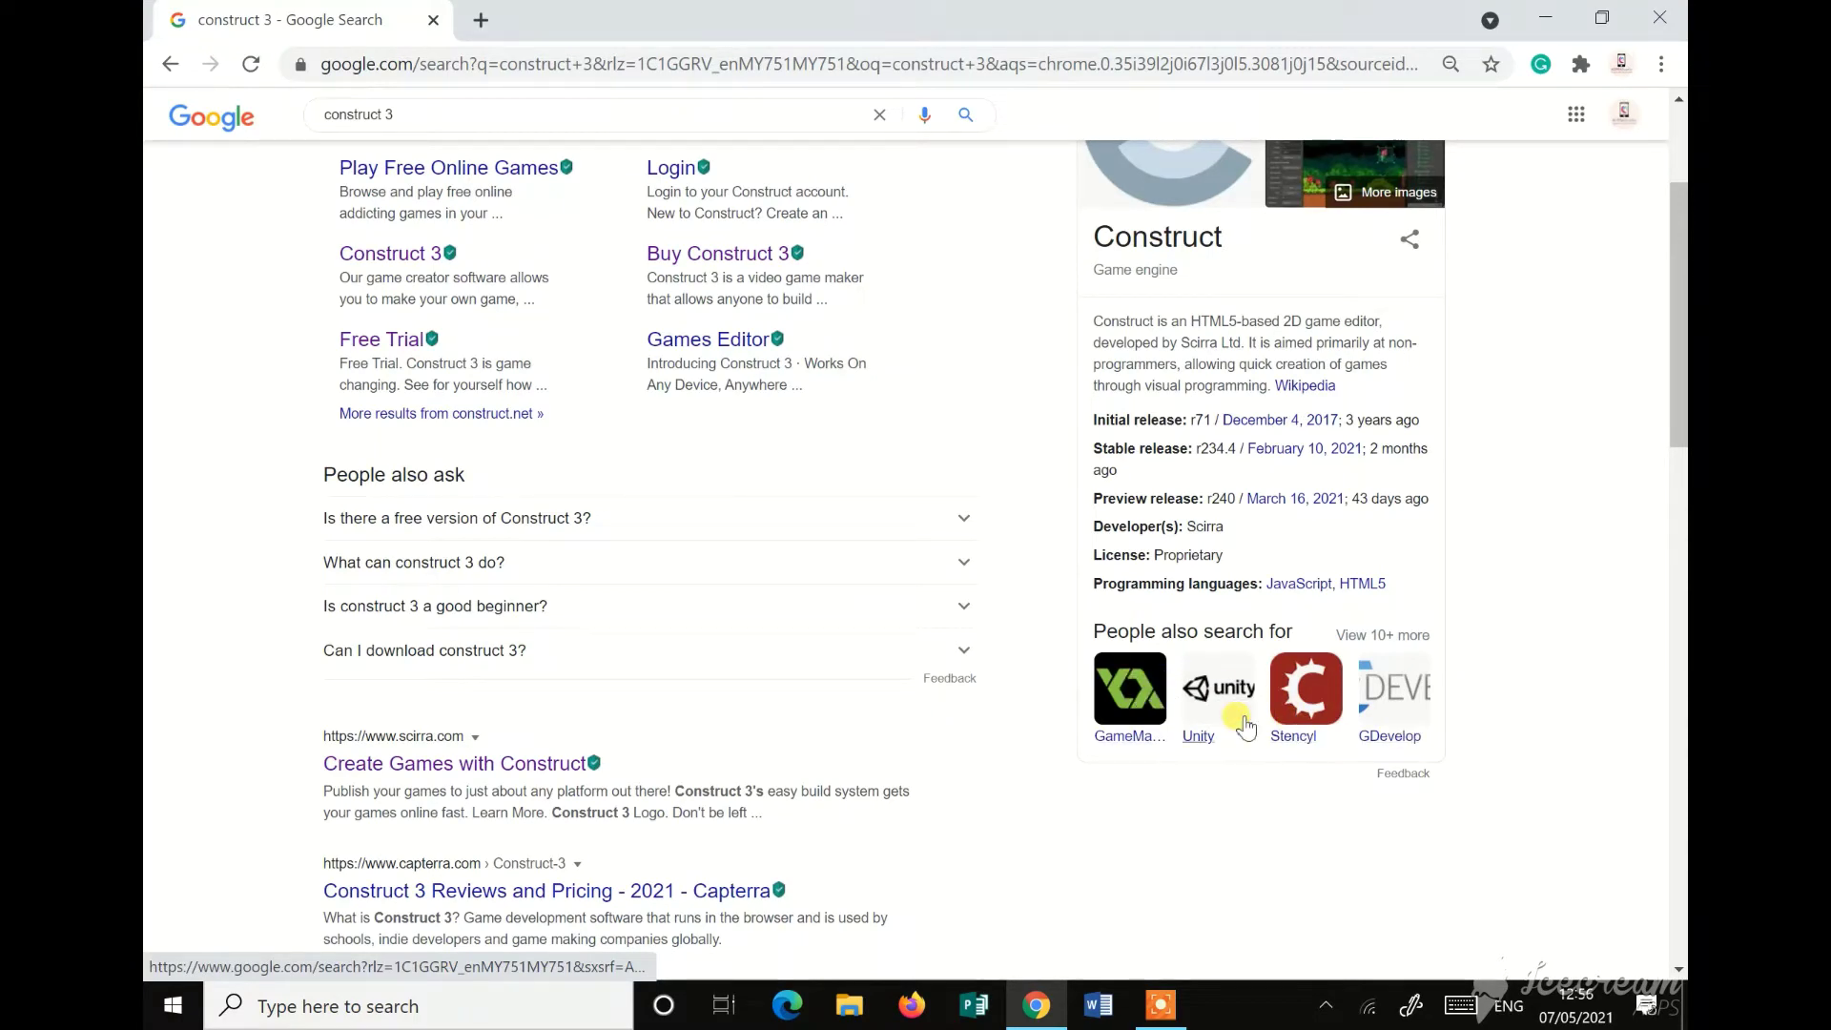
pyautogui.scroll(3, 1214, 834)
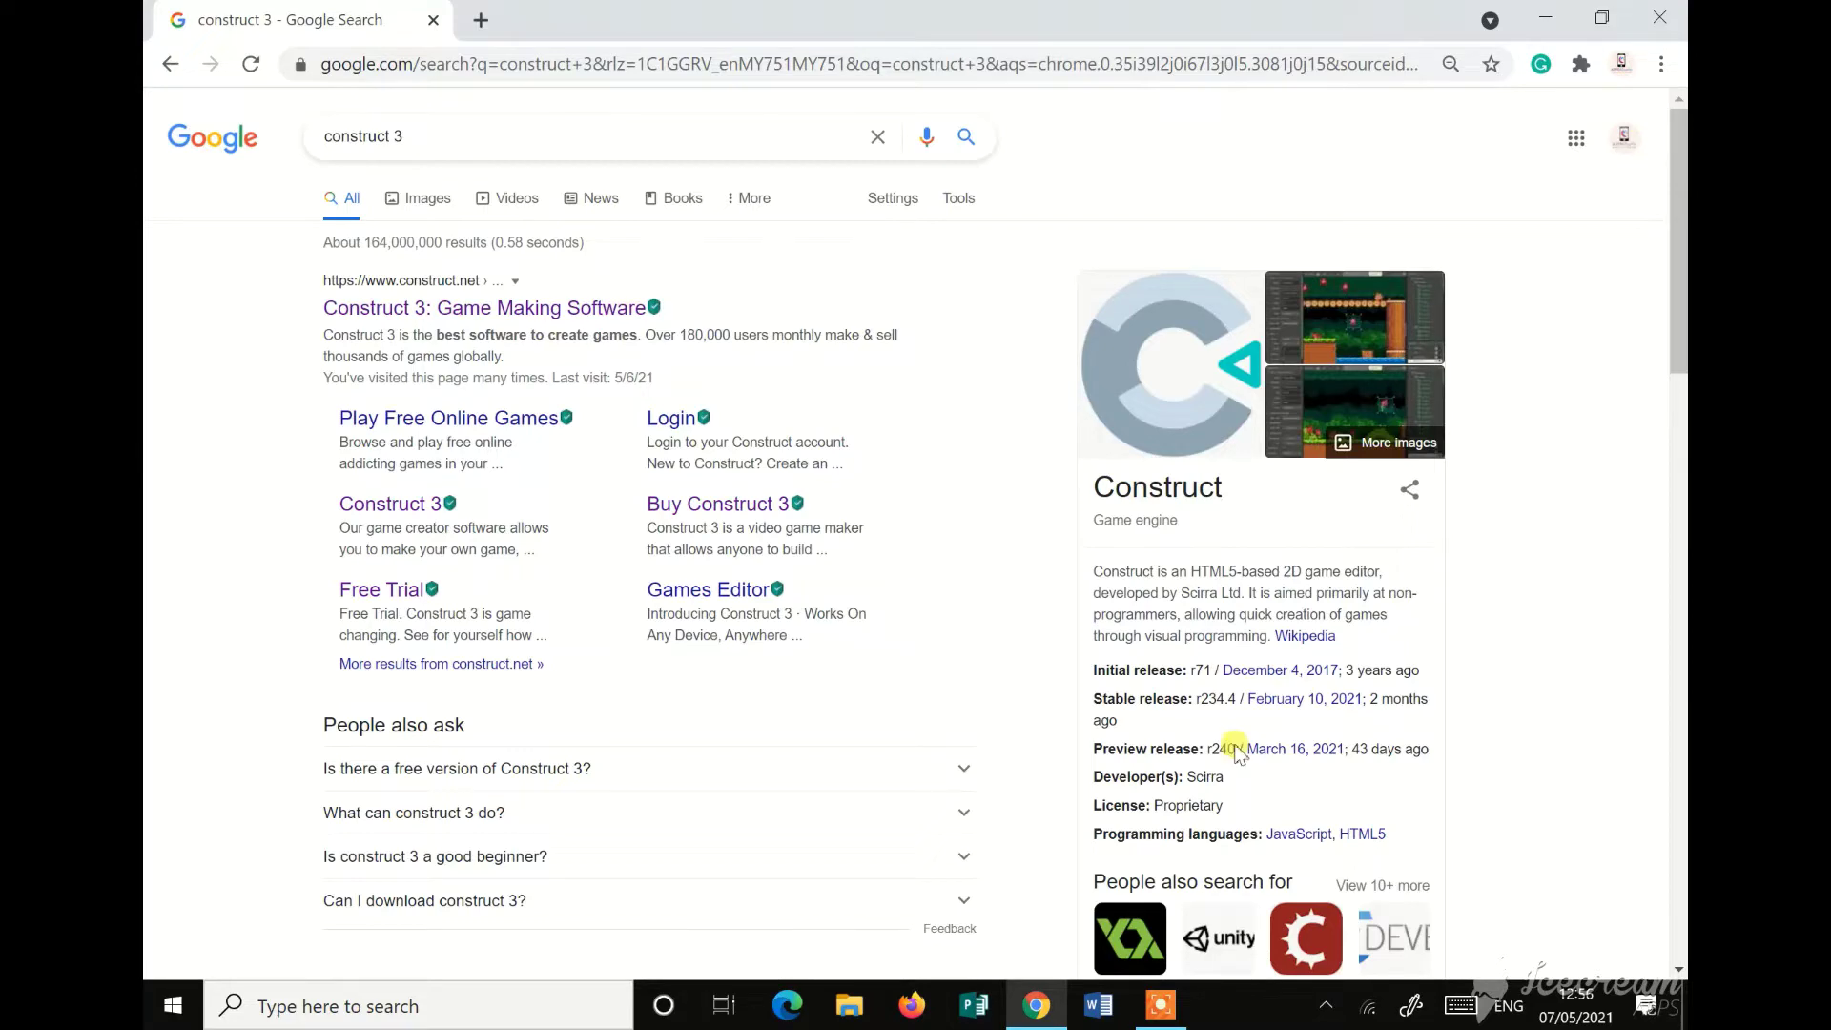
pyautogui.scroll(-3, 1230, 754)
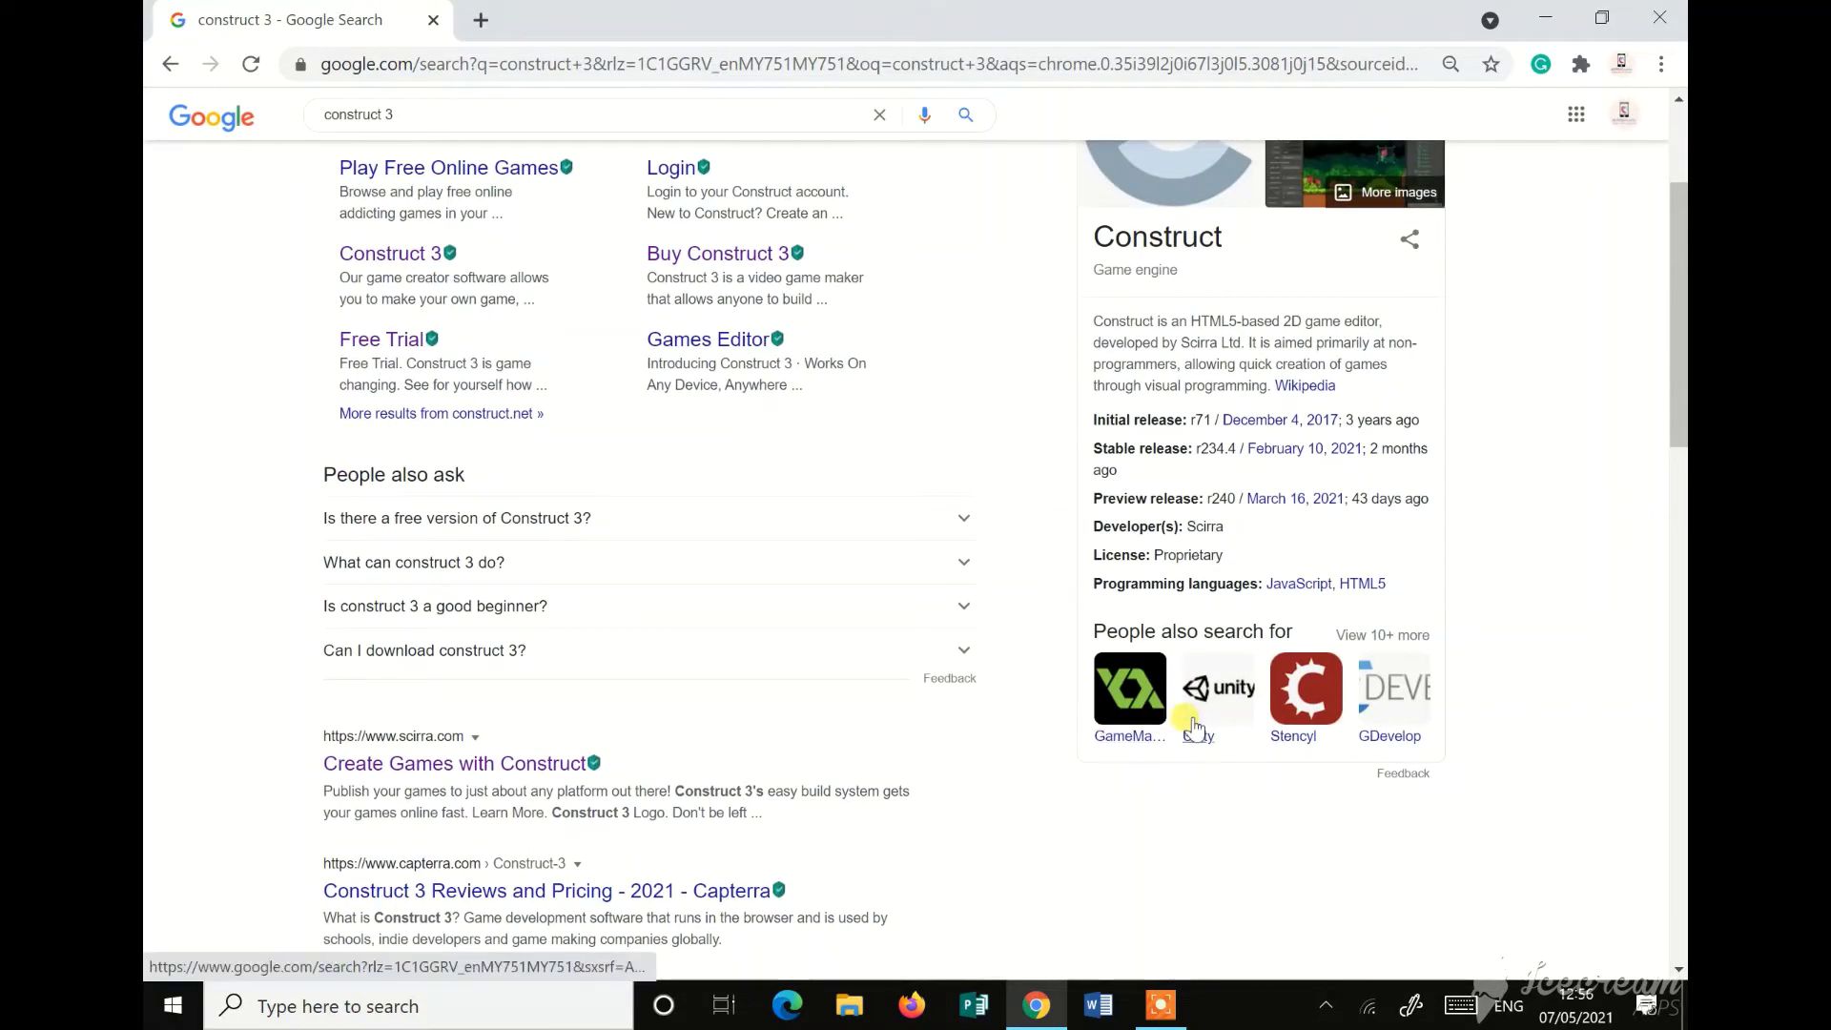
pyautogui.scroll(3, 947, 708)
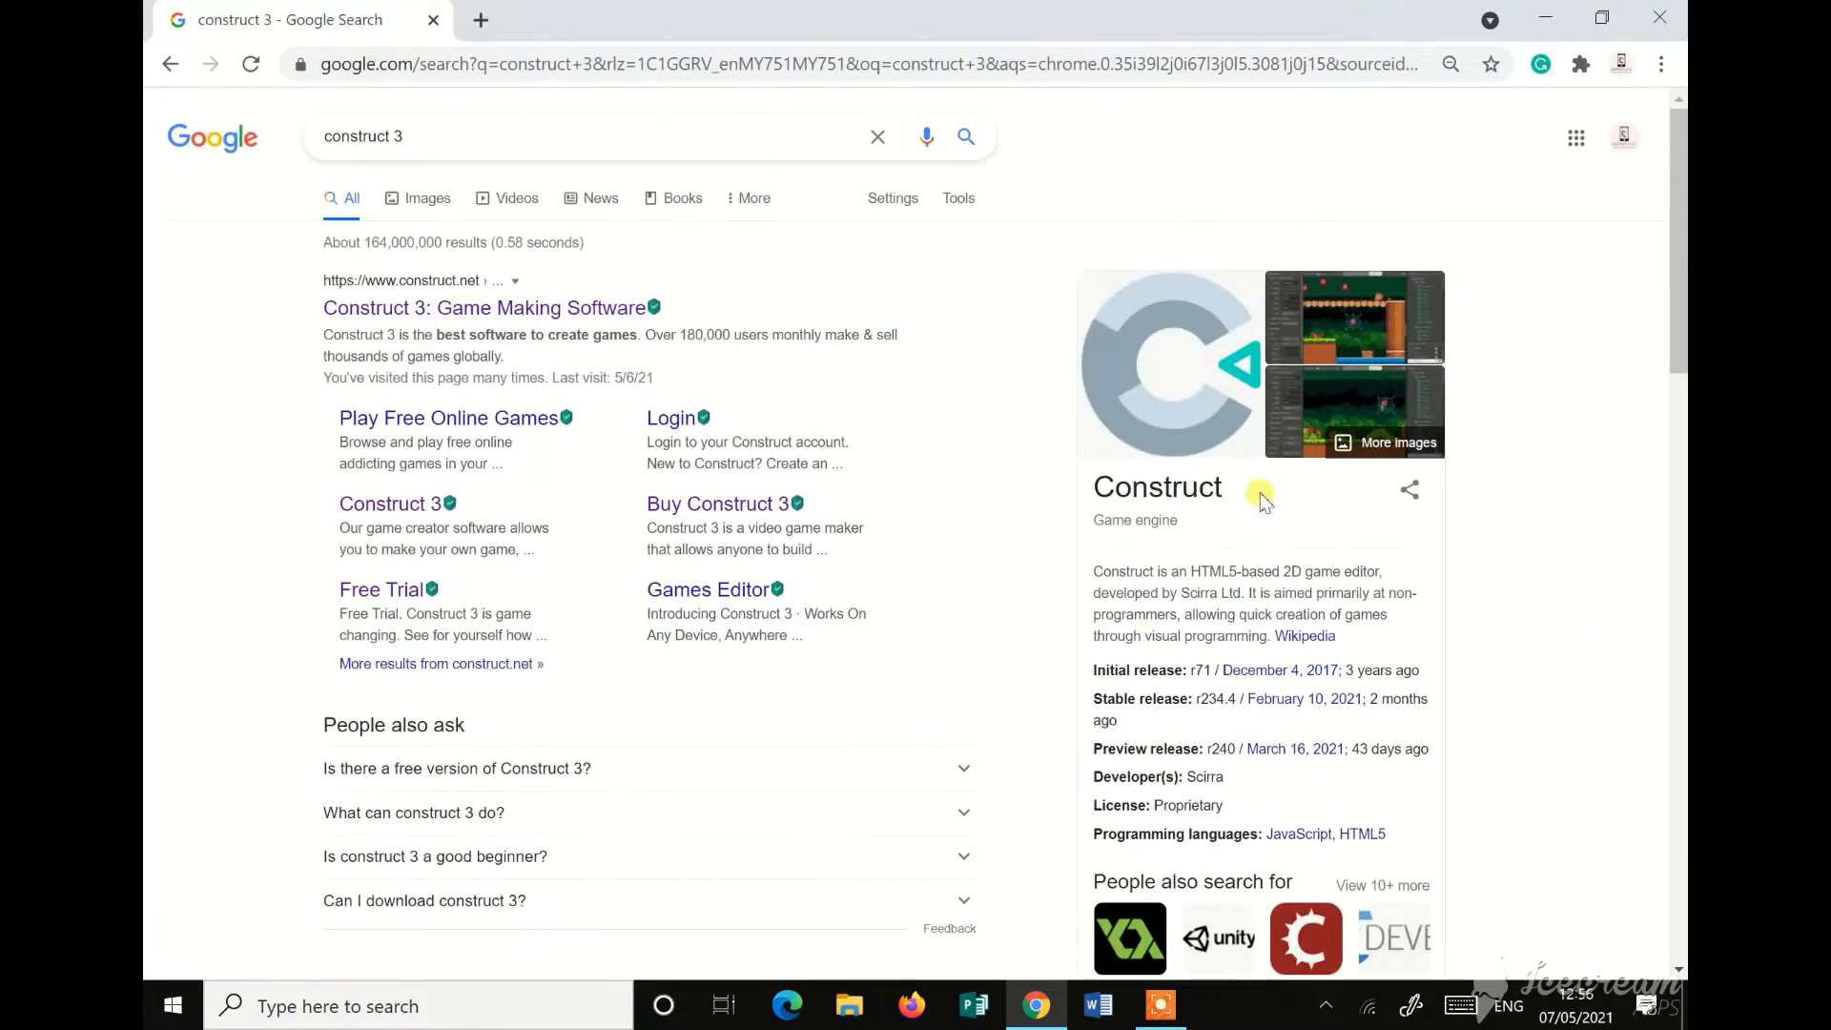
pyautogui.click(551, 315)
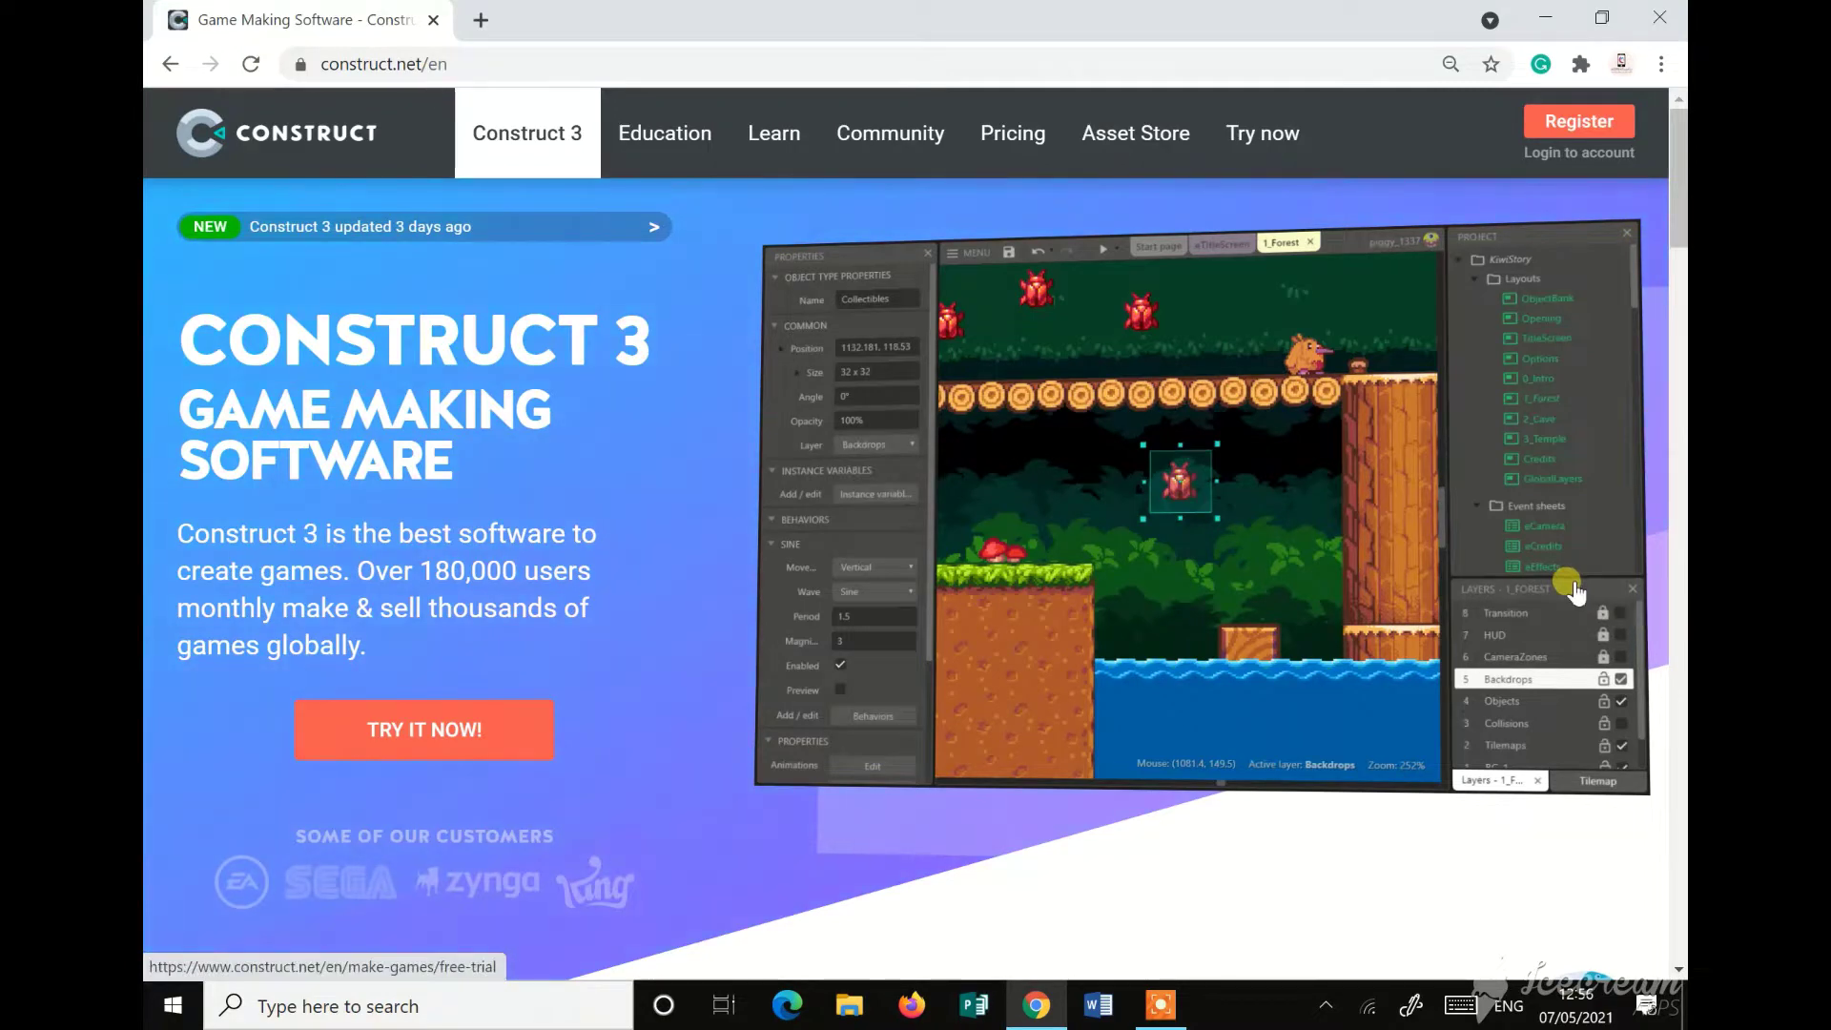
# Look through the Construct 3 homepage's feature sections and the site's Education, Learn and Community topics
pyautogui.scroll(-9, 1575, 591)
pyautogui.scroll(-3, 1578, 596)
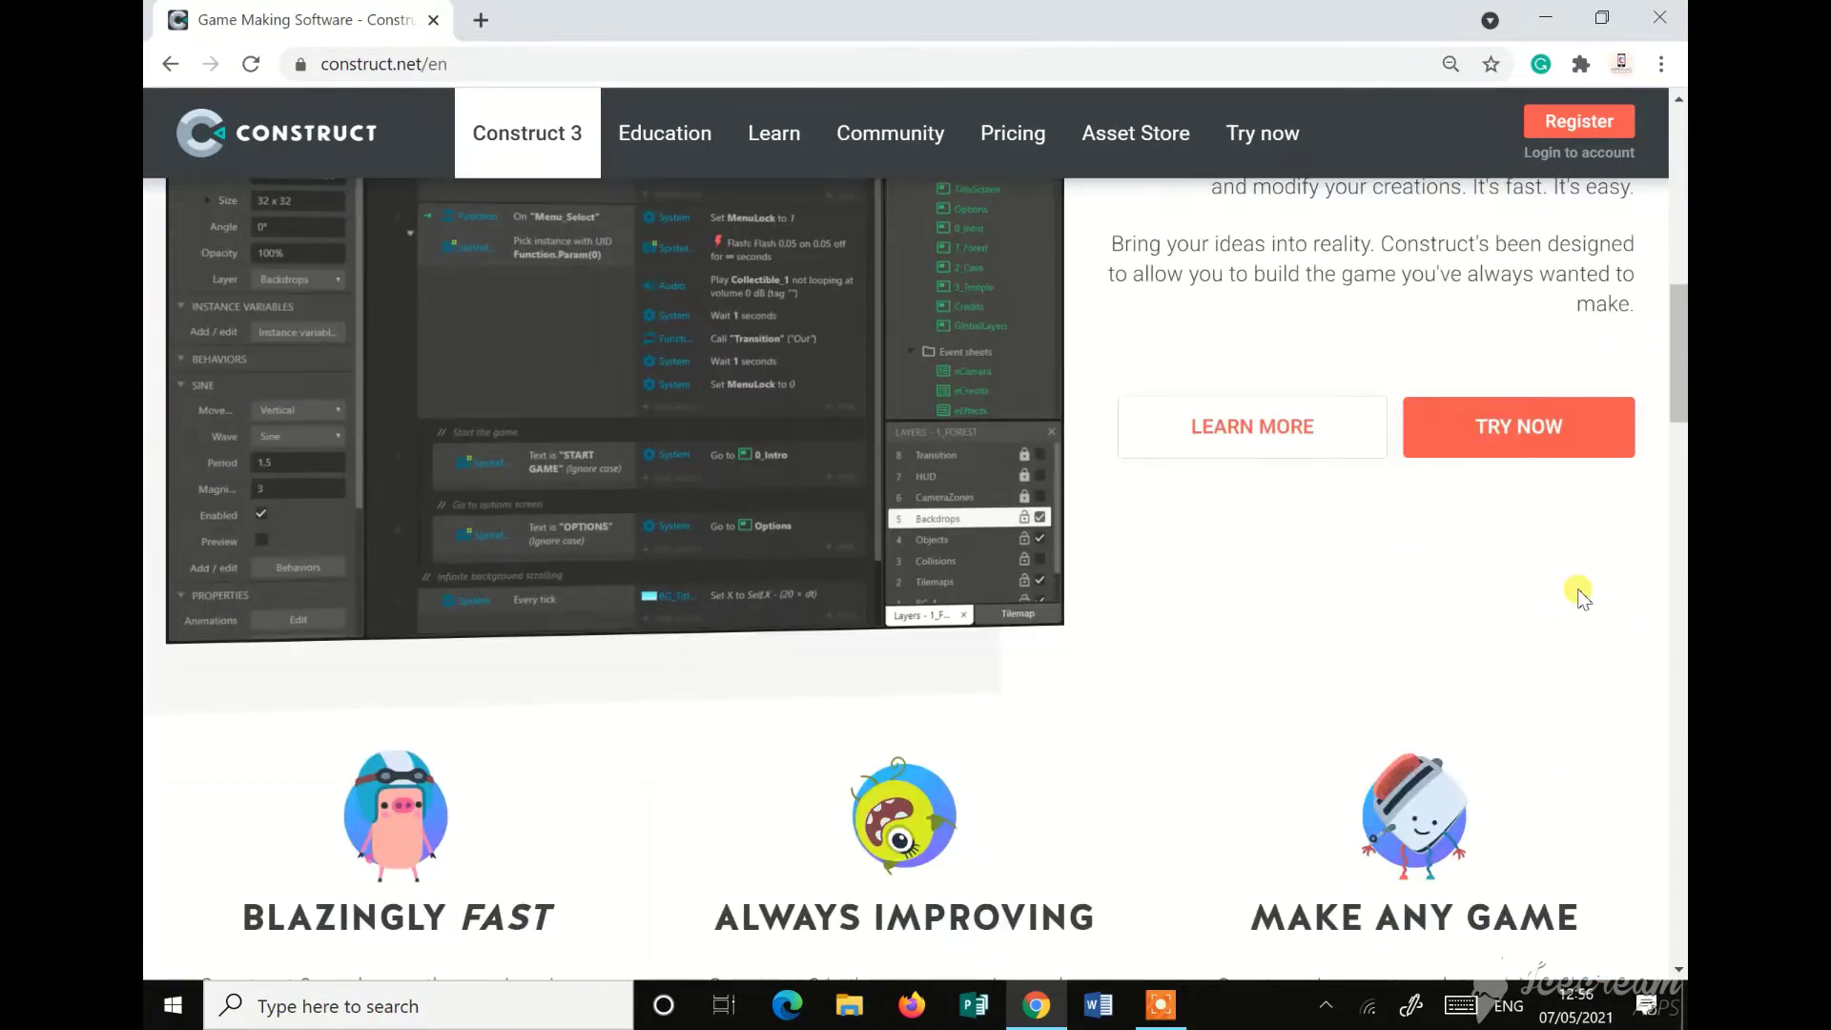
pyautogui.scroll(-4, 1578, 596)
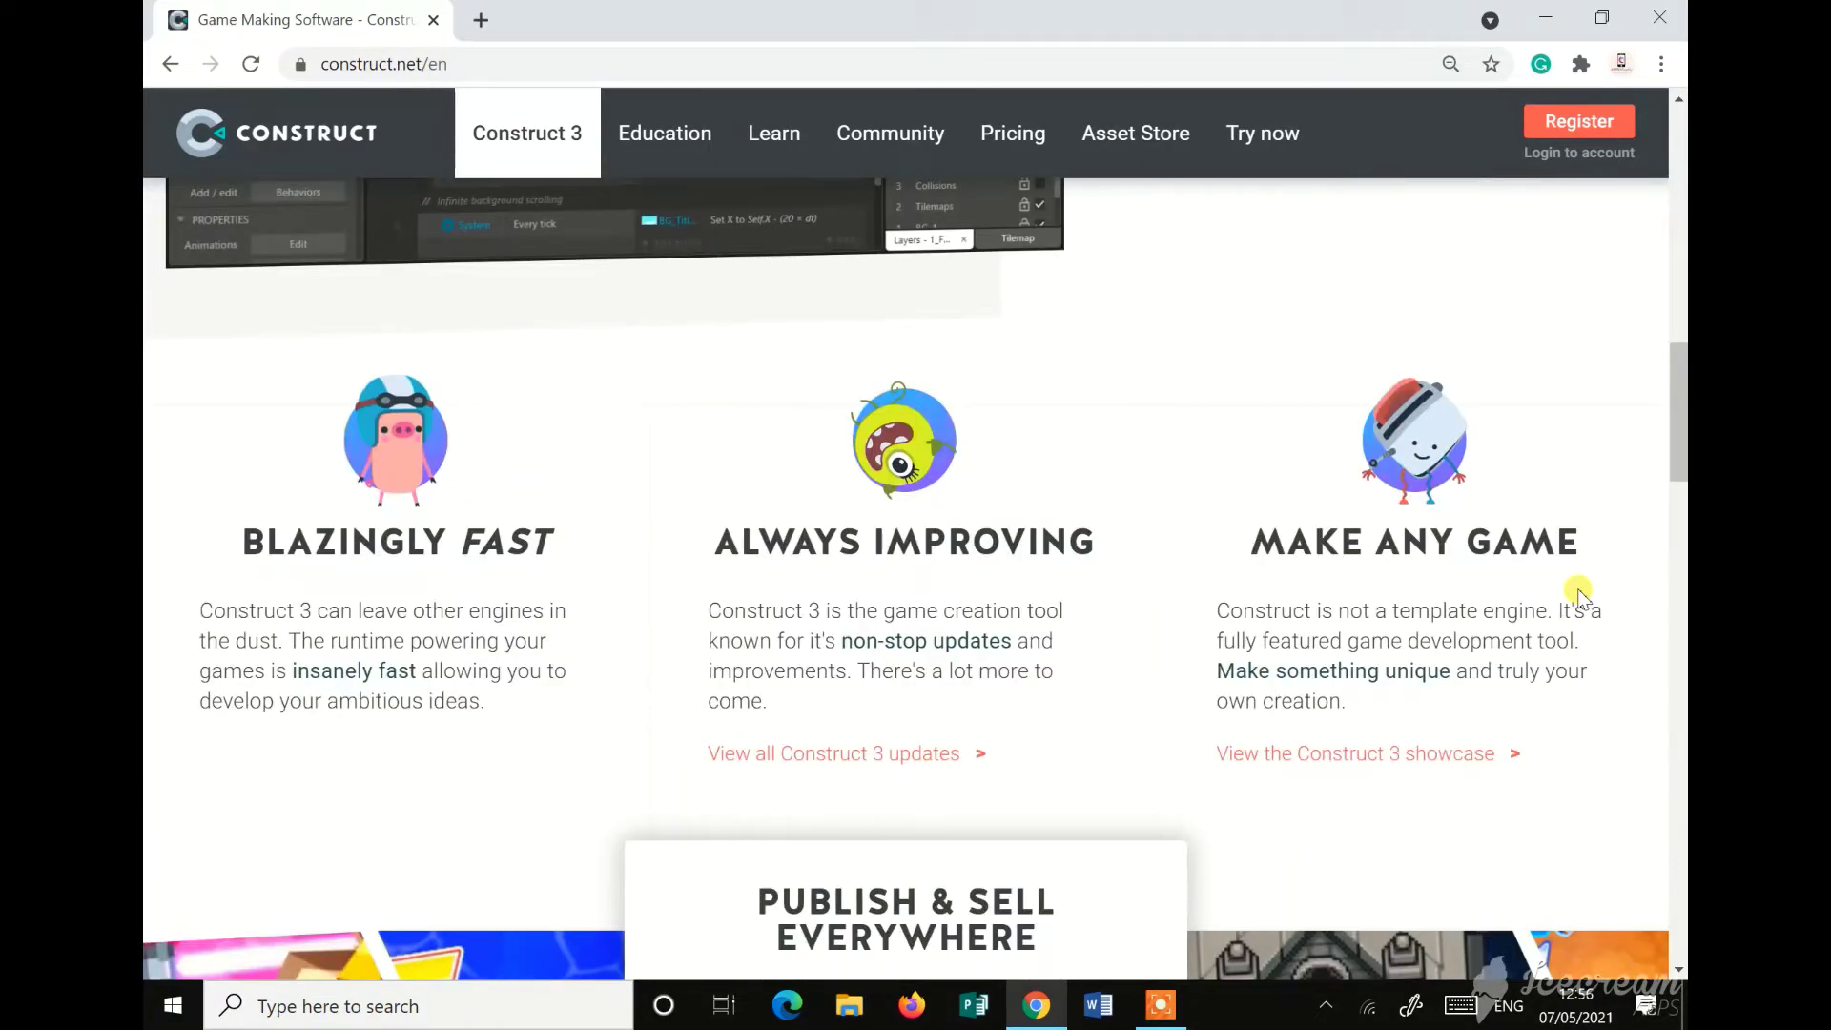
pyautogui.scroll(-6, 1577, 593)
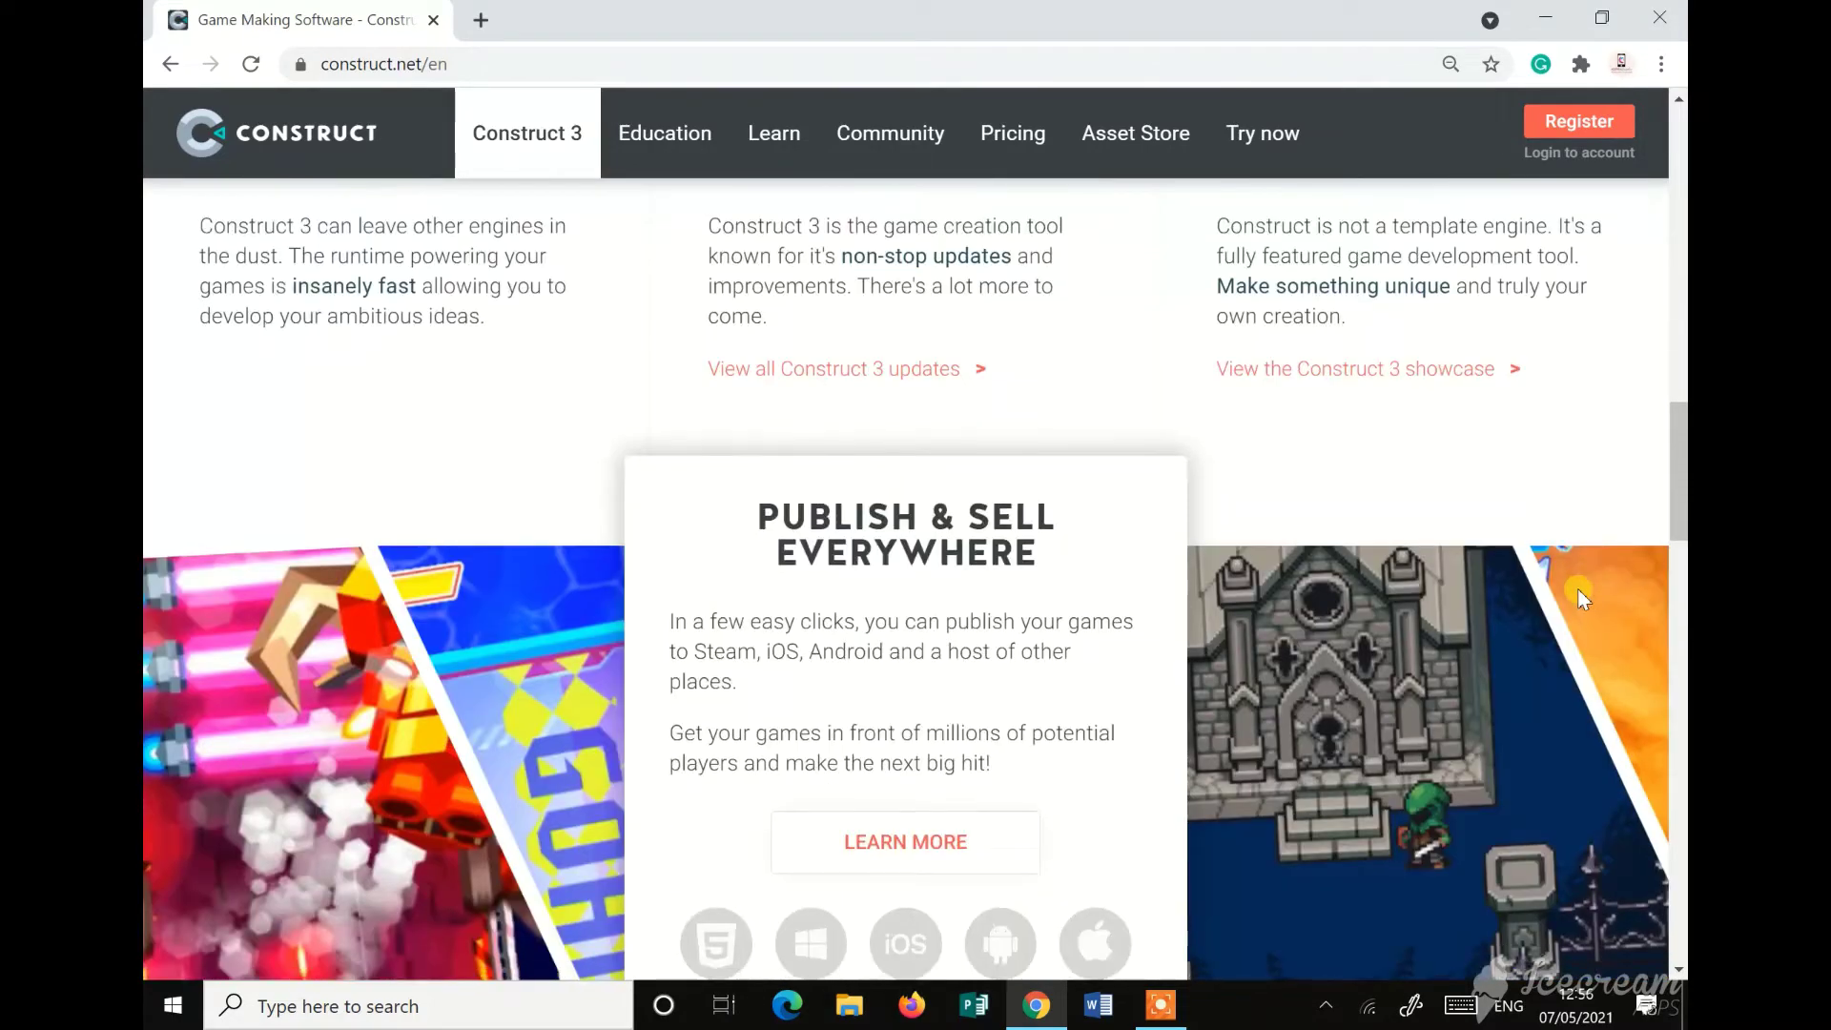
pyautogui.scroll(13, 1577, 588)
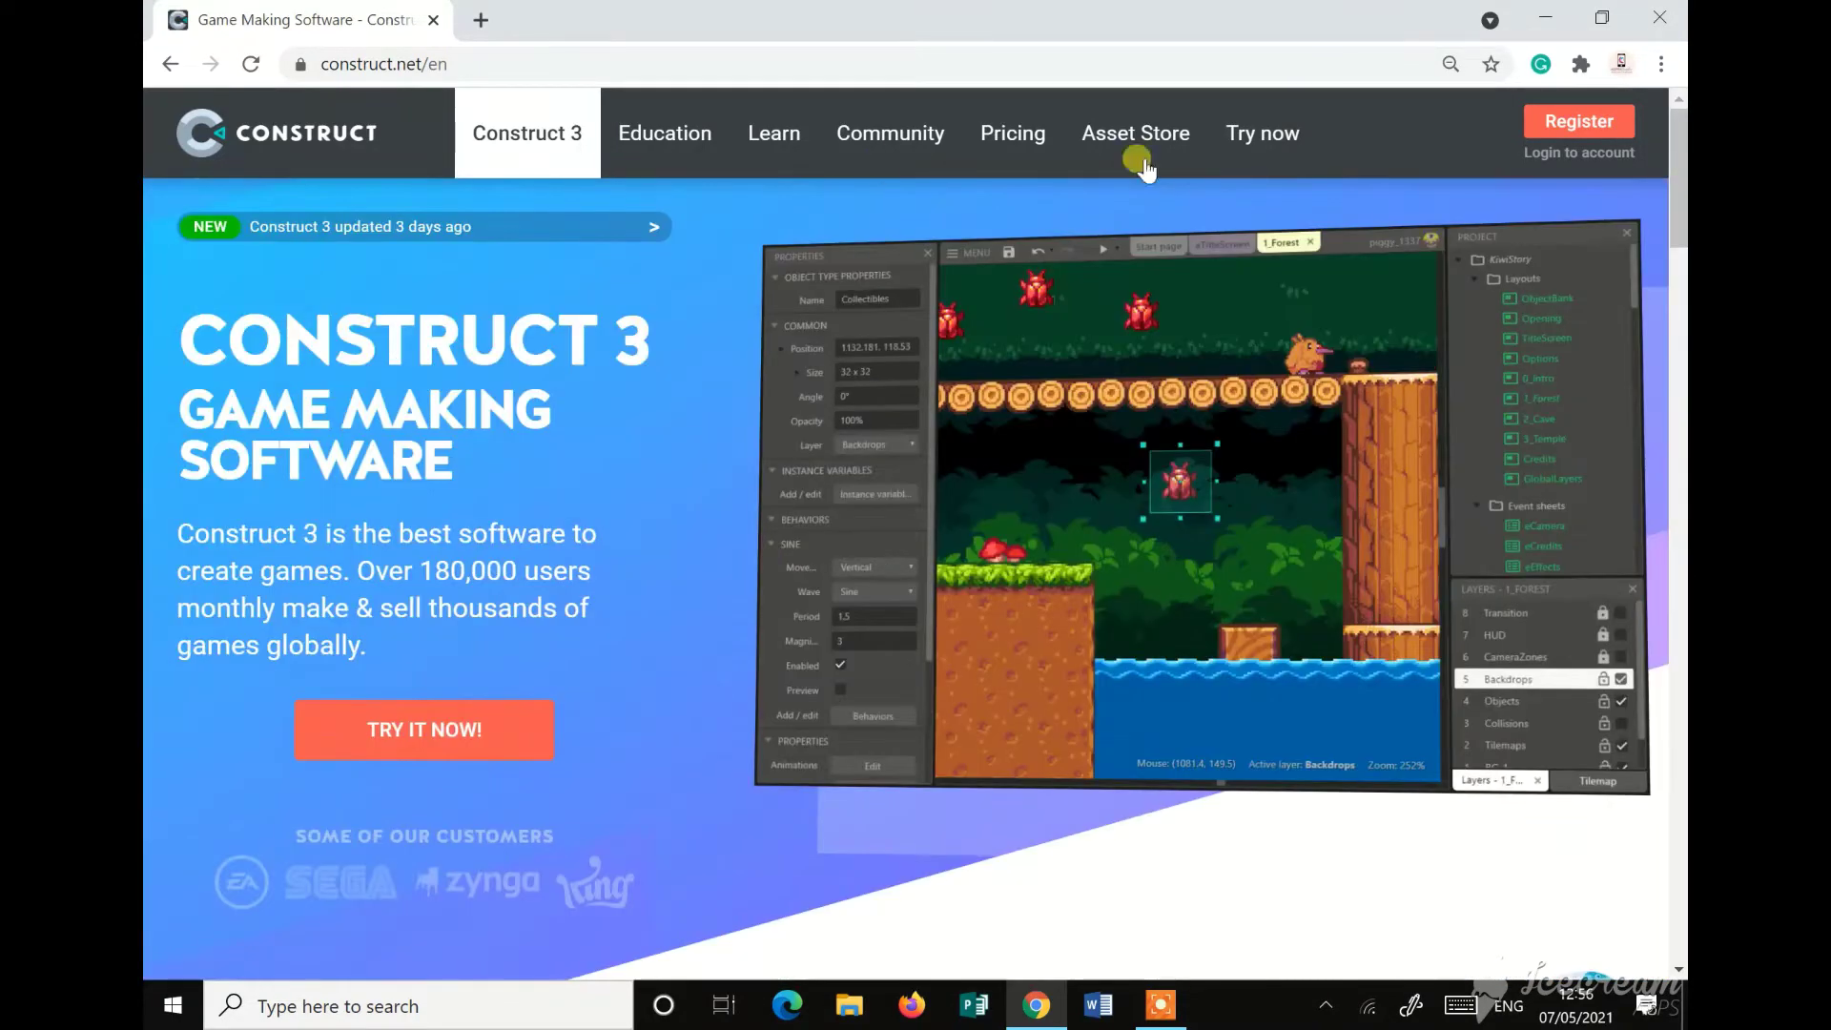
pyautogui.moveTo(654, 145)
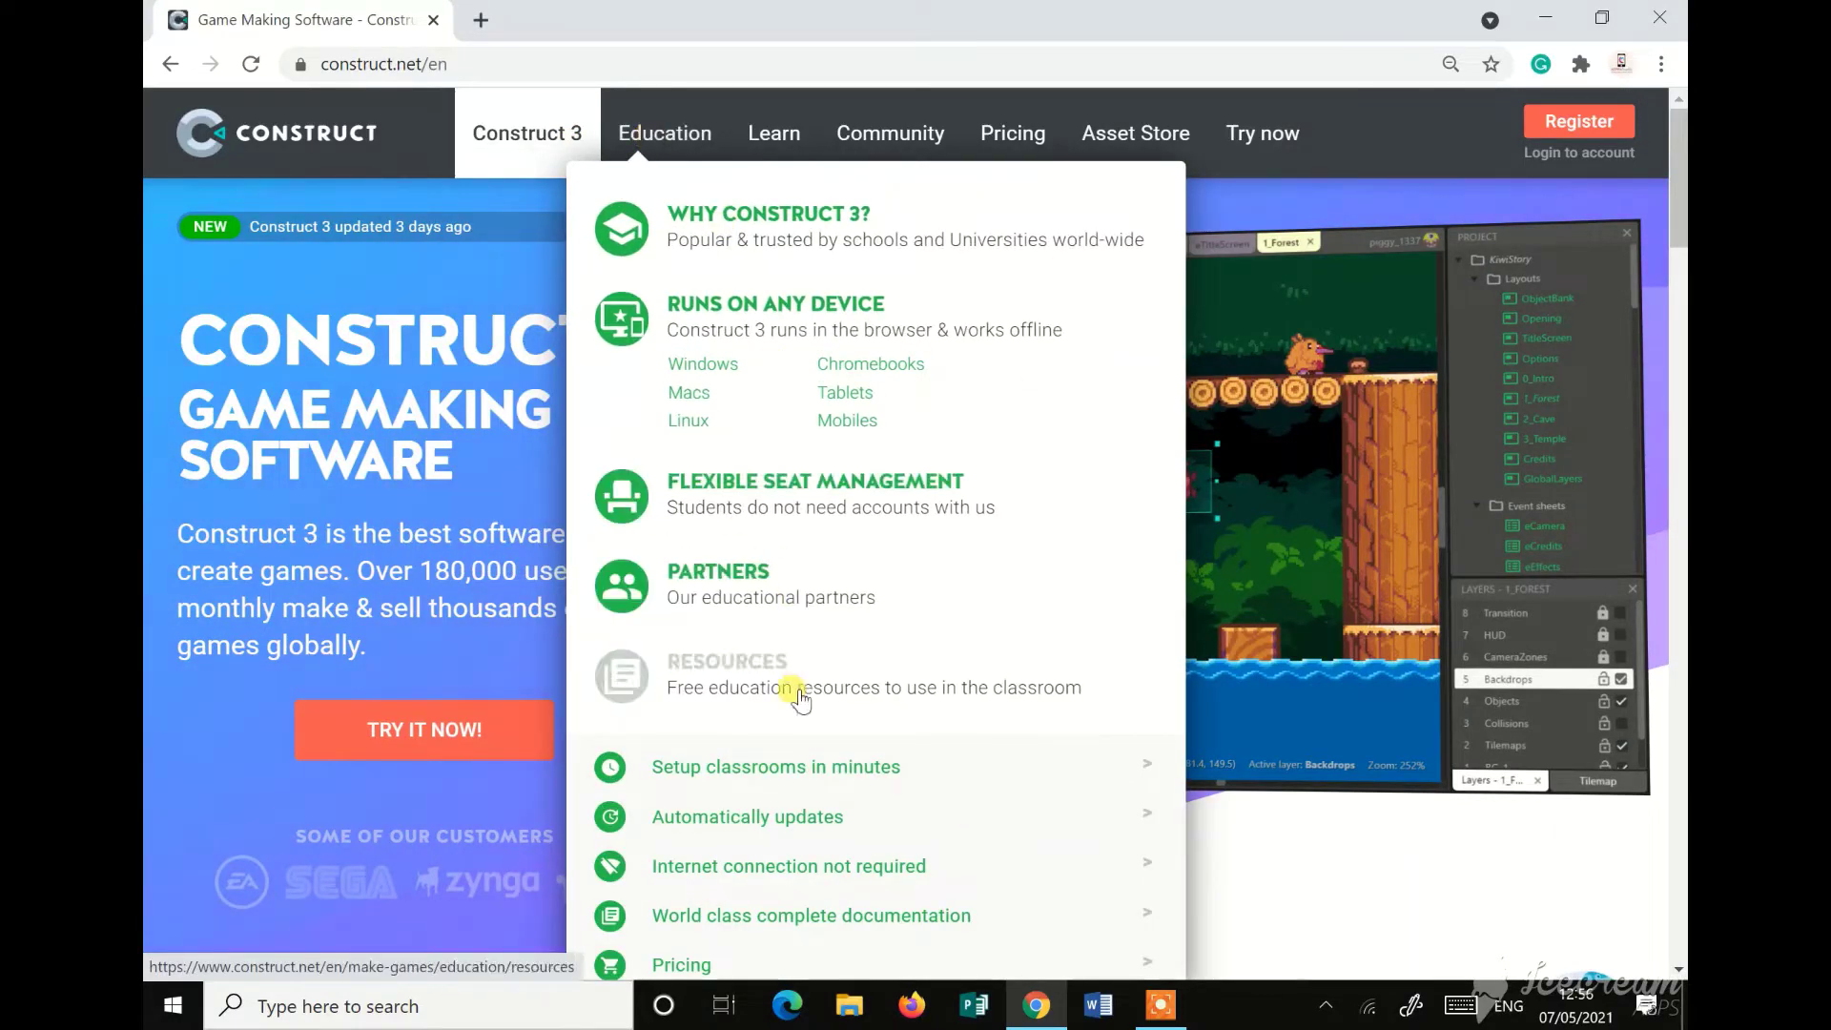
pyautogui.moveTo(774, 137)
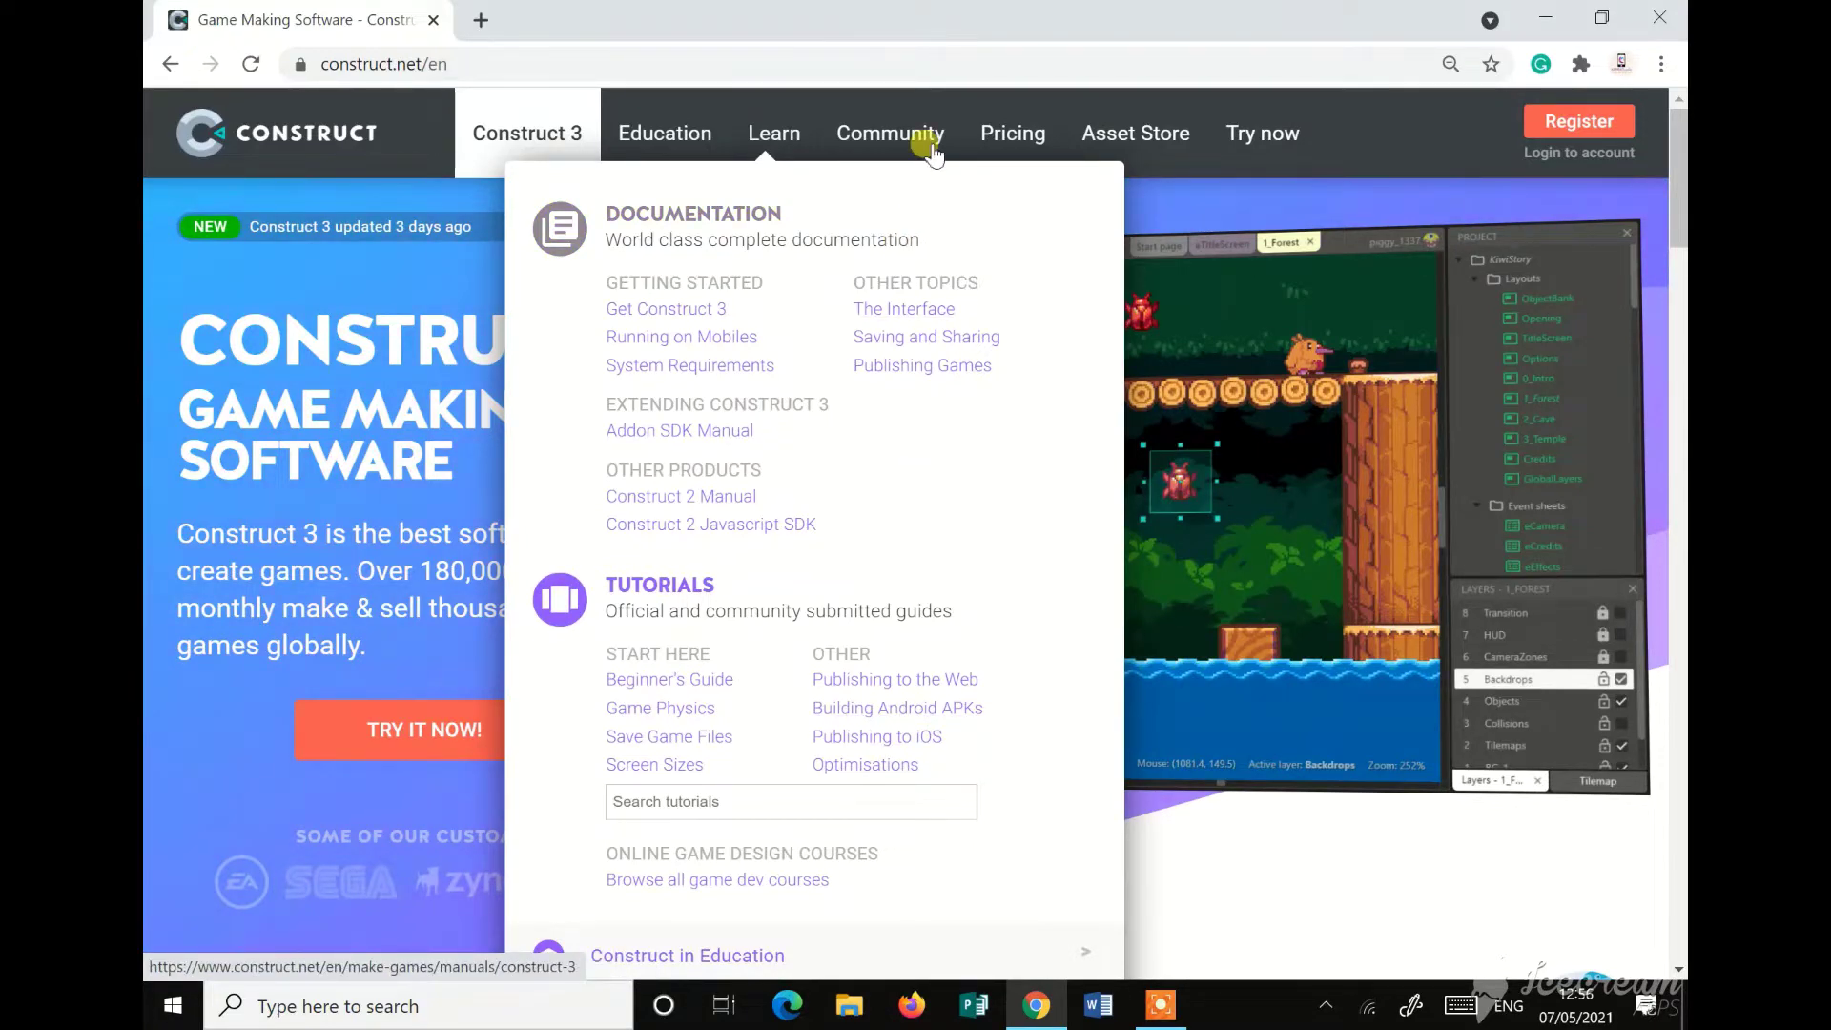
pyautogui.moveTo(871, 129)
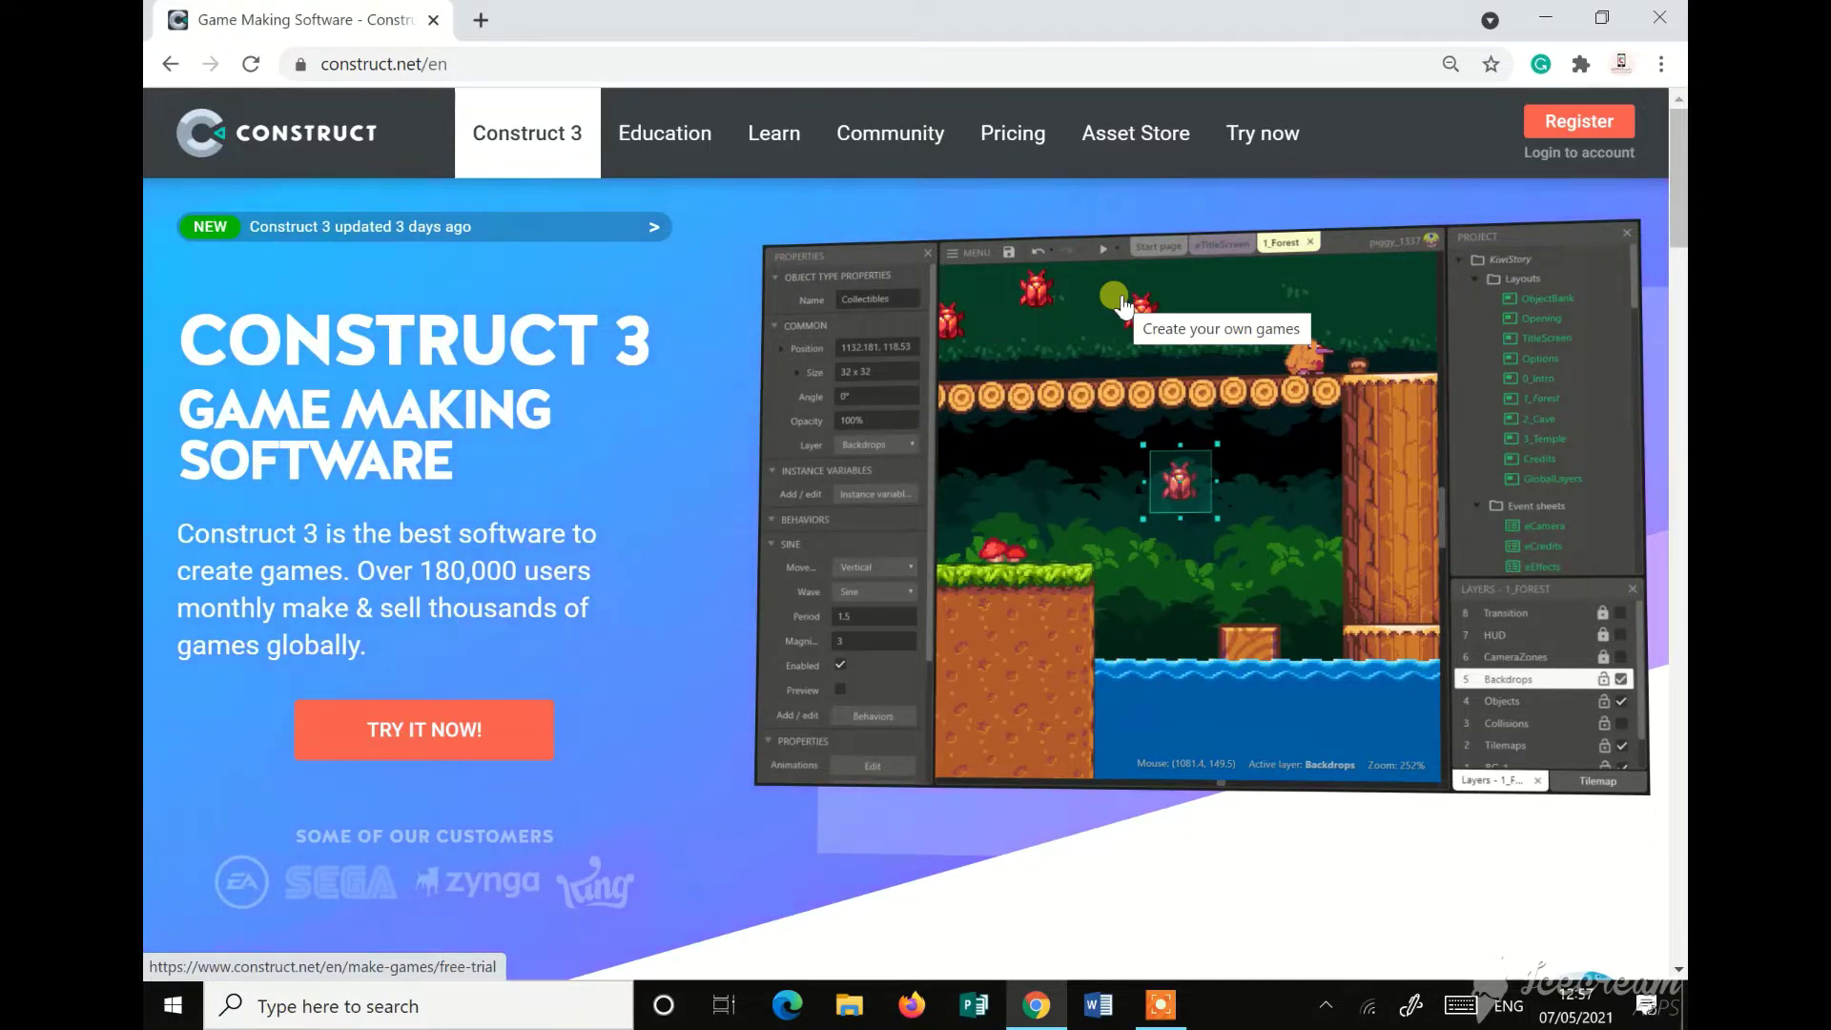
# Open the Construct 3 pricing information and view the personal license plans
pyautogui.click(1009, 142)
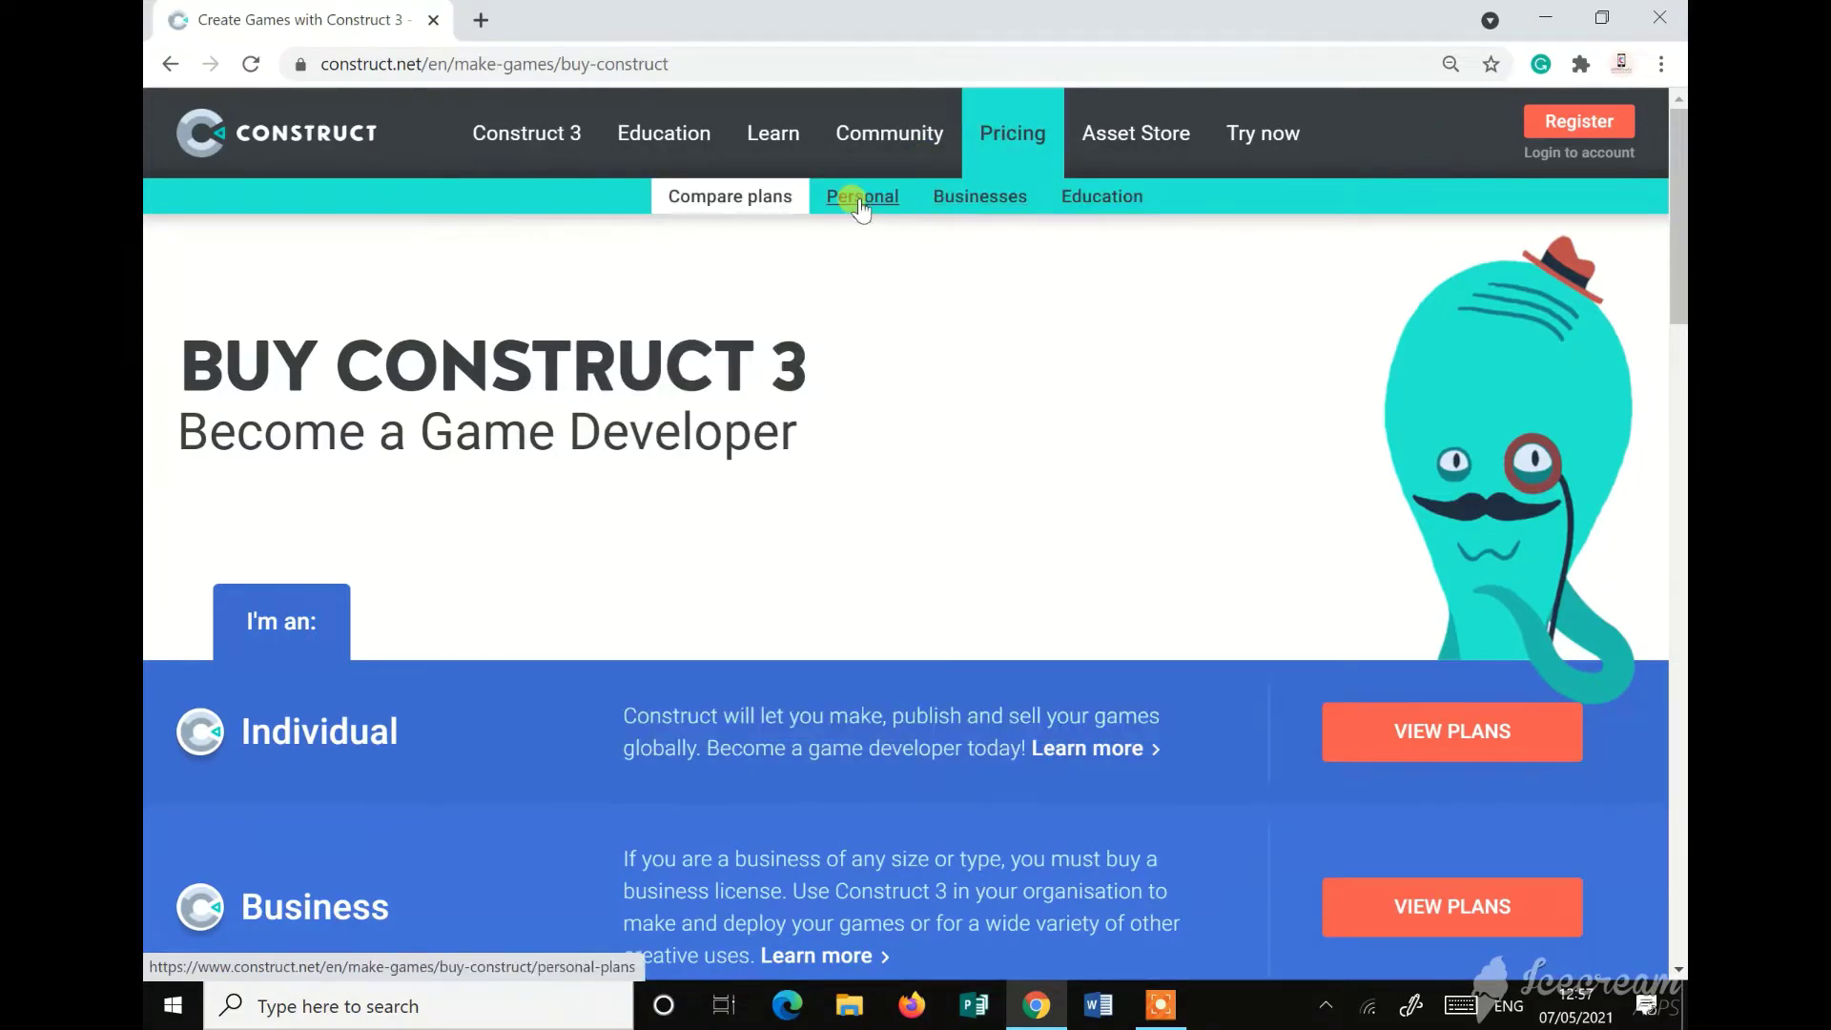
pyautogui.click(861, 202)
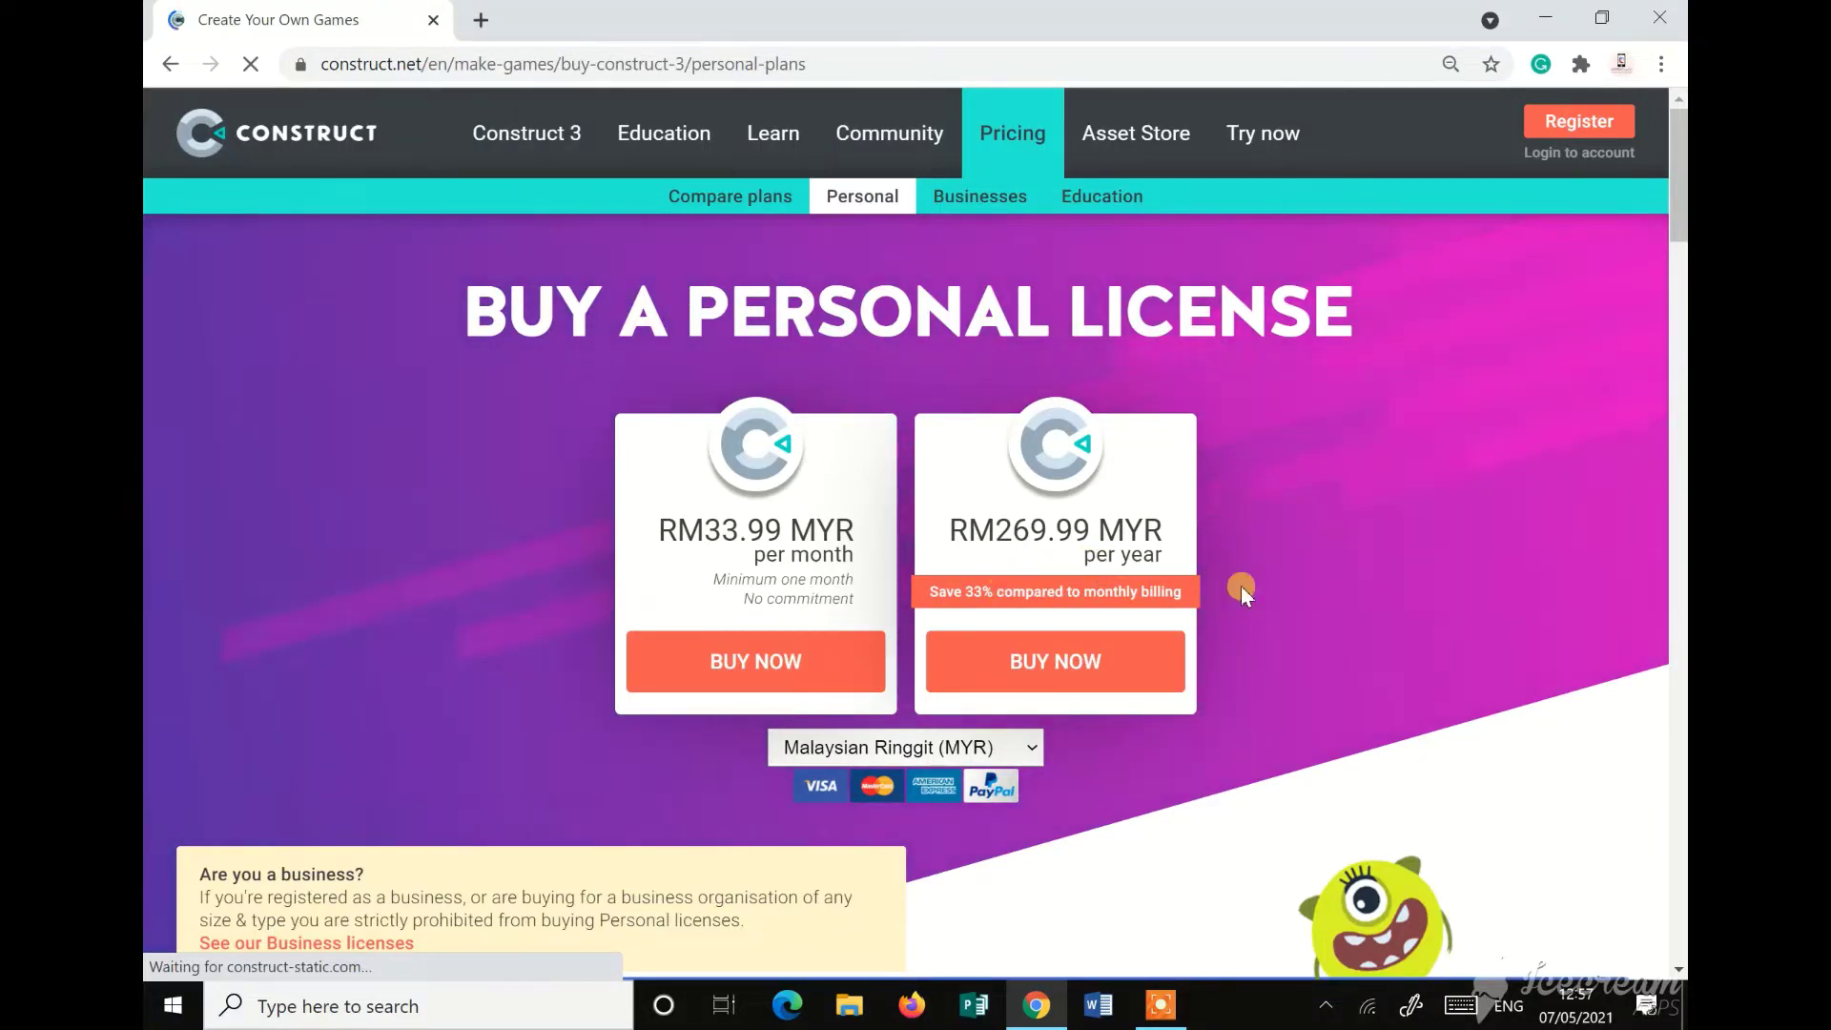
pyautogui.scroll(-1, 1240, 586)
pyautogui.scroll(1, 1240, 586)
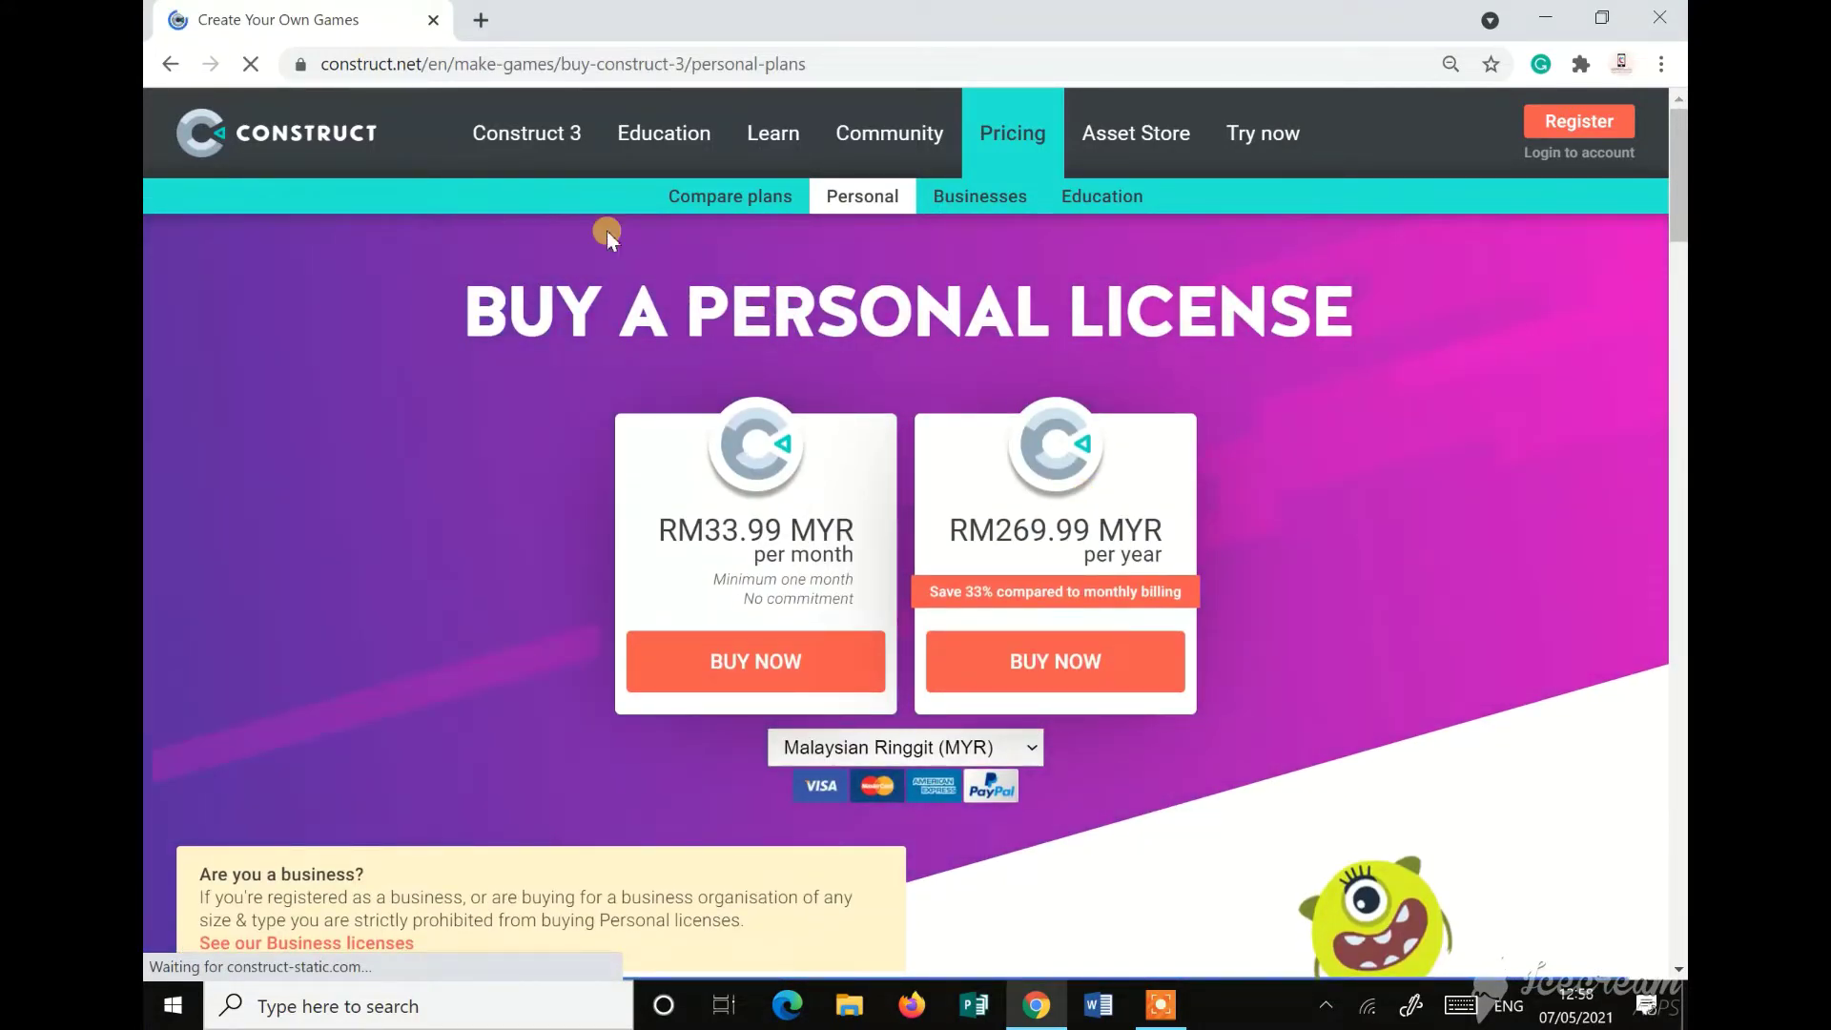
# Compare the Free Edition and Personal Edition features, from event and layer limits to monetisation, Javascript coding, publishing and advanced features
pyautogui.scroll(-5, 1260, 522)
pyautogui.scroll(-1, 1261, 522)
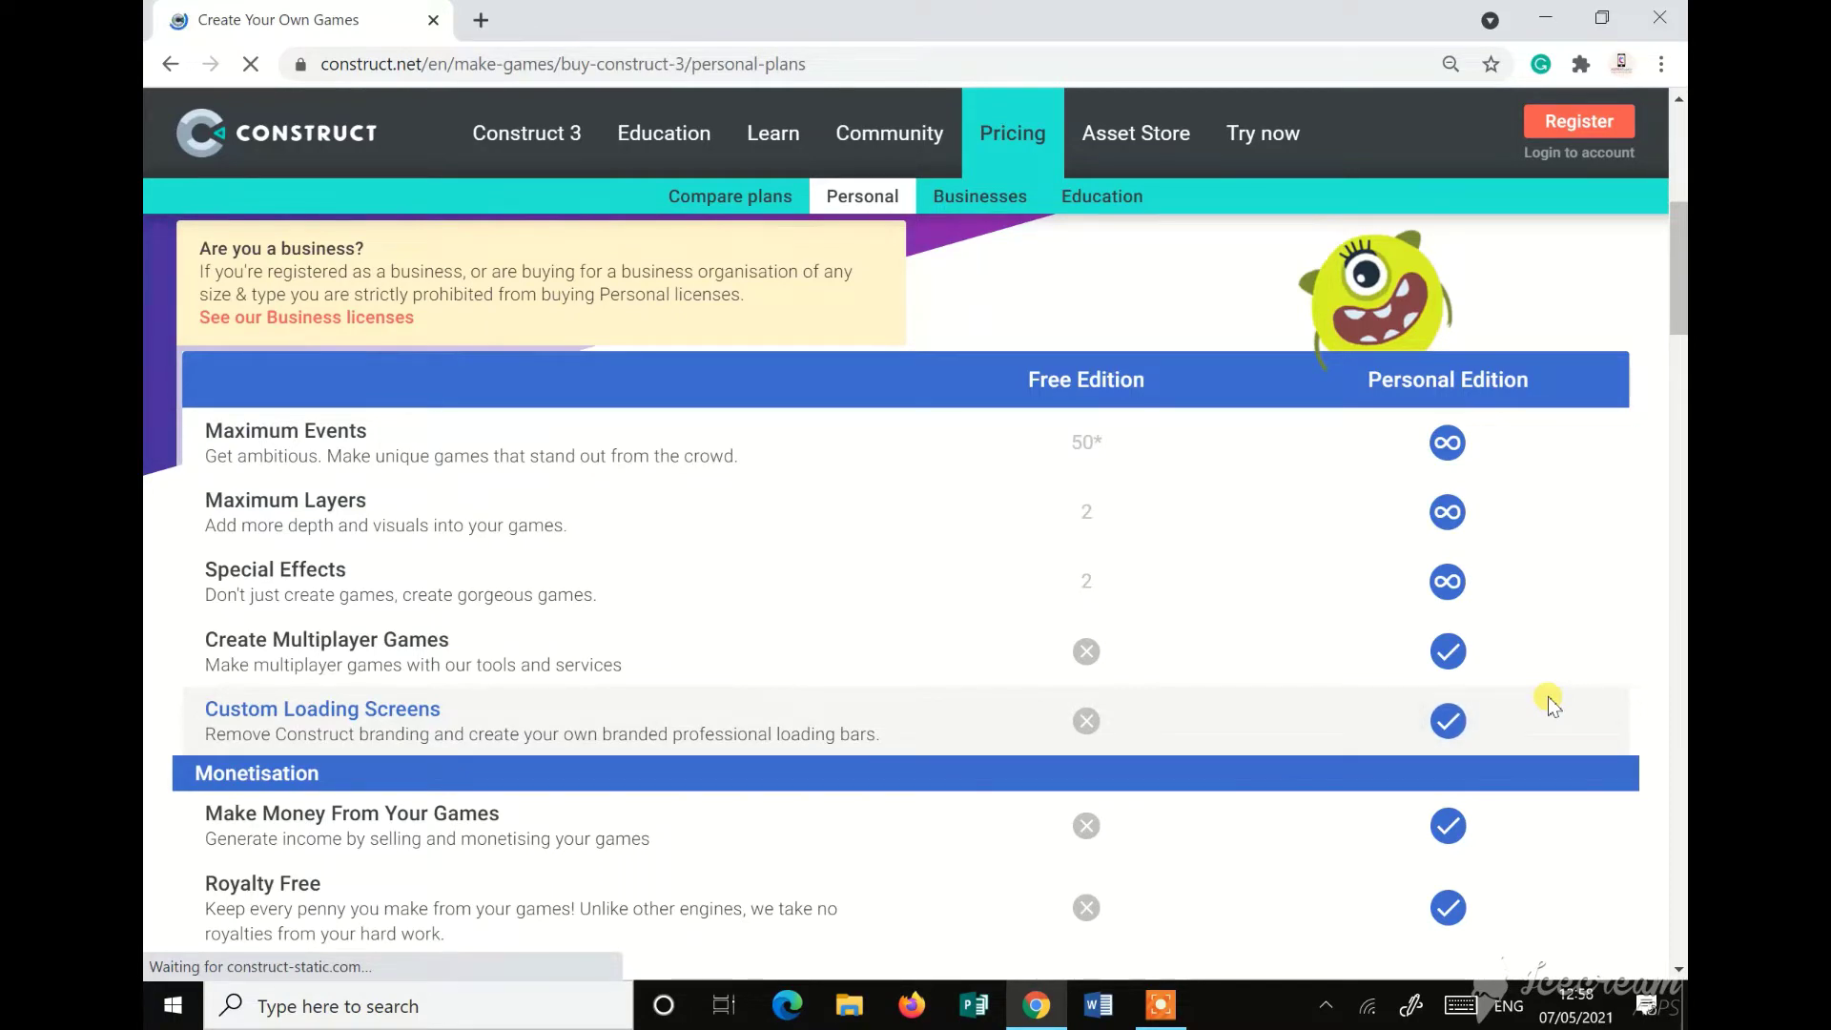
pyautogui.scroll(-5, 1172, 674)
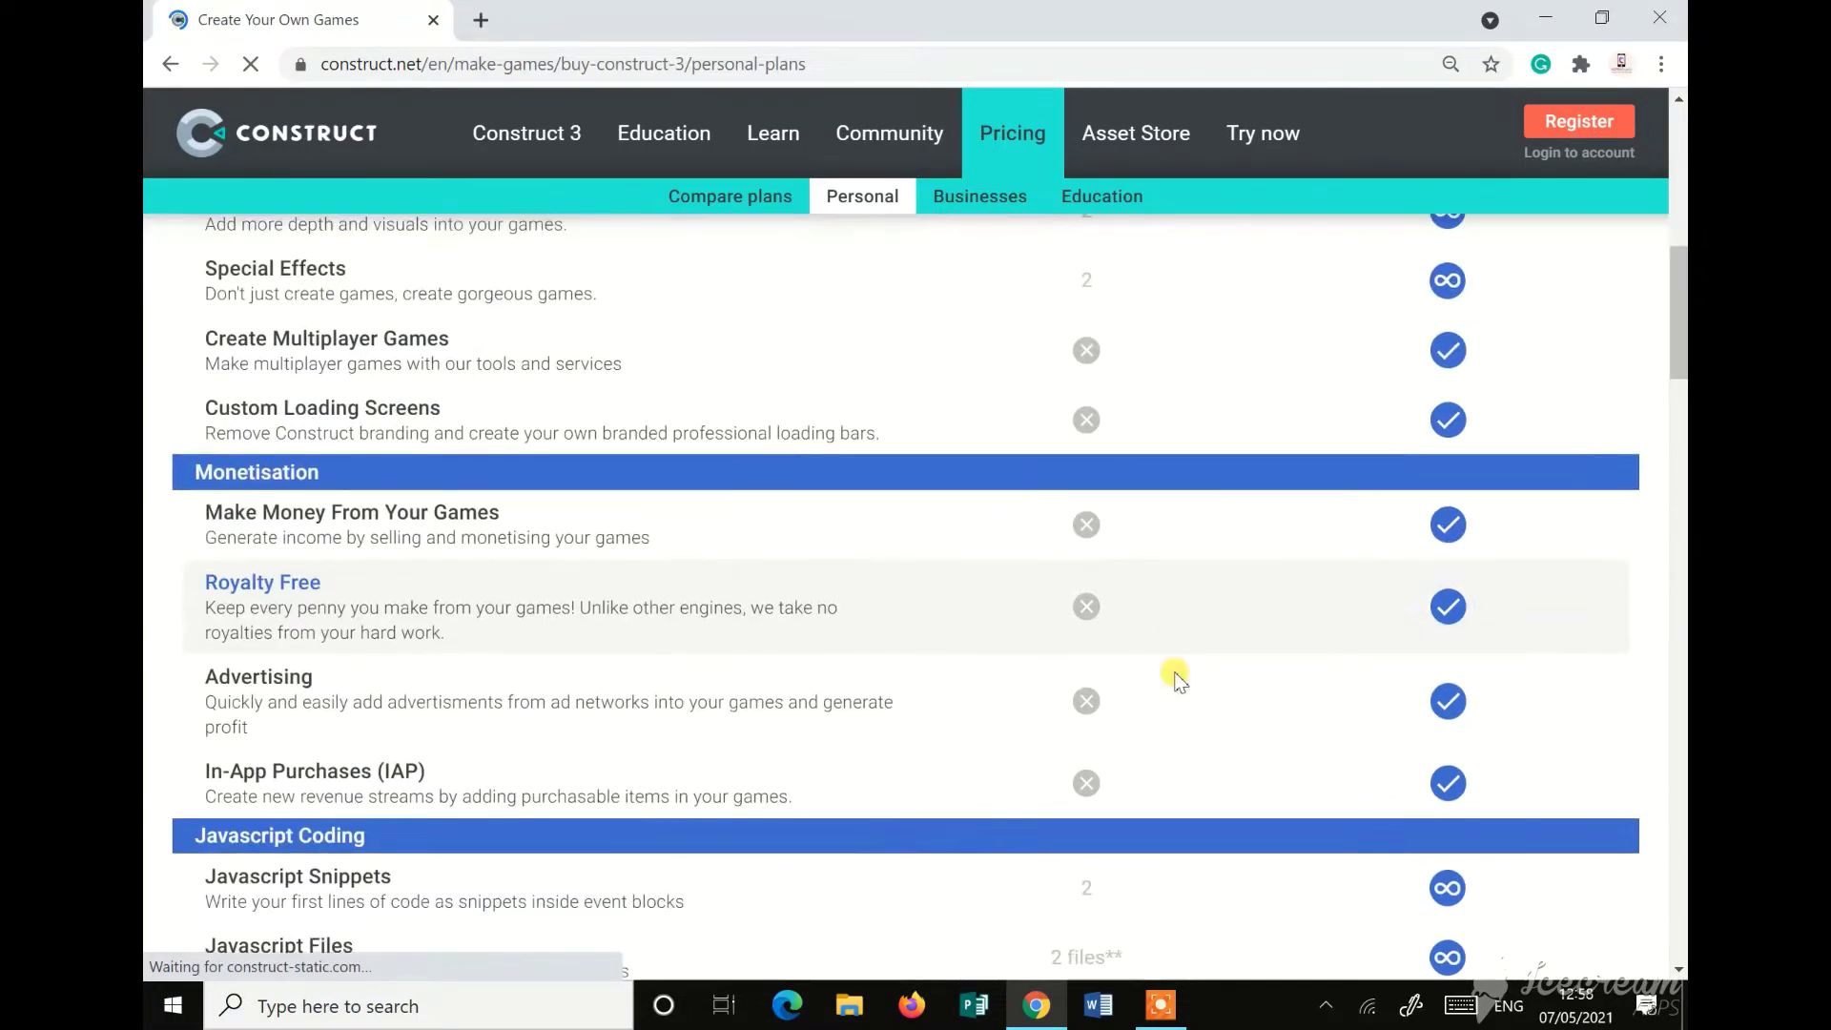
pyautogui.scroll(7, 1175, 671)
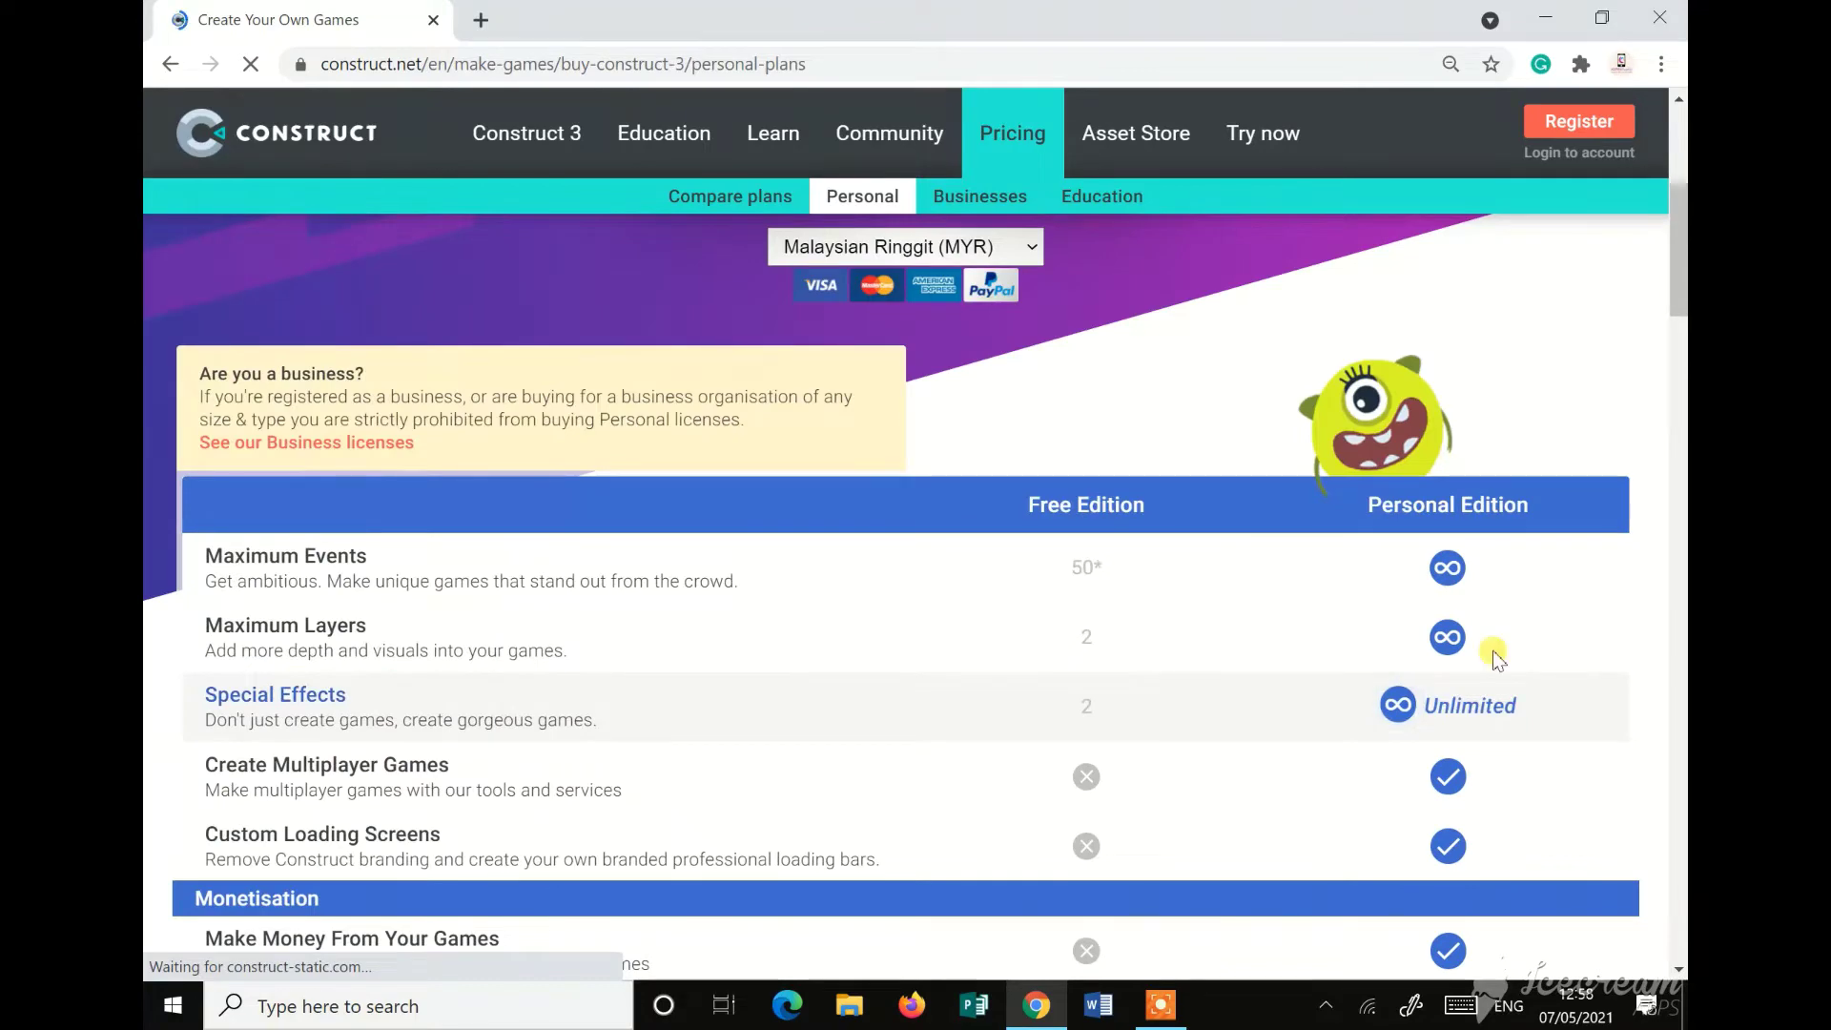
pyautogui.scroll(5, 810, 529)
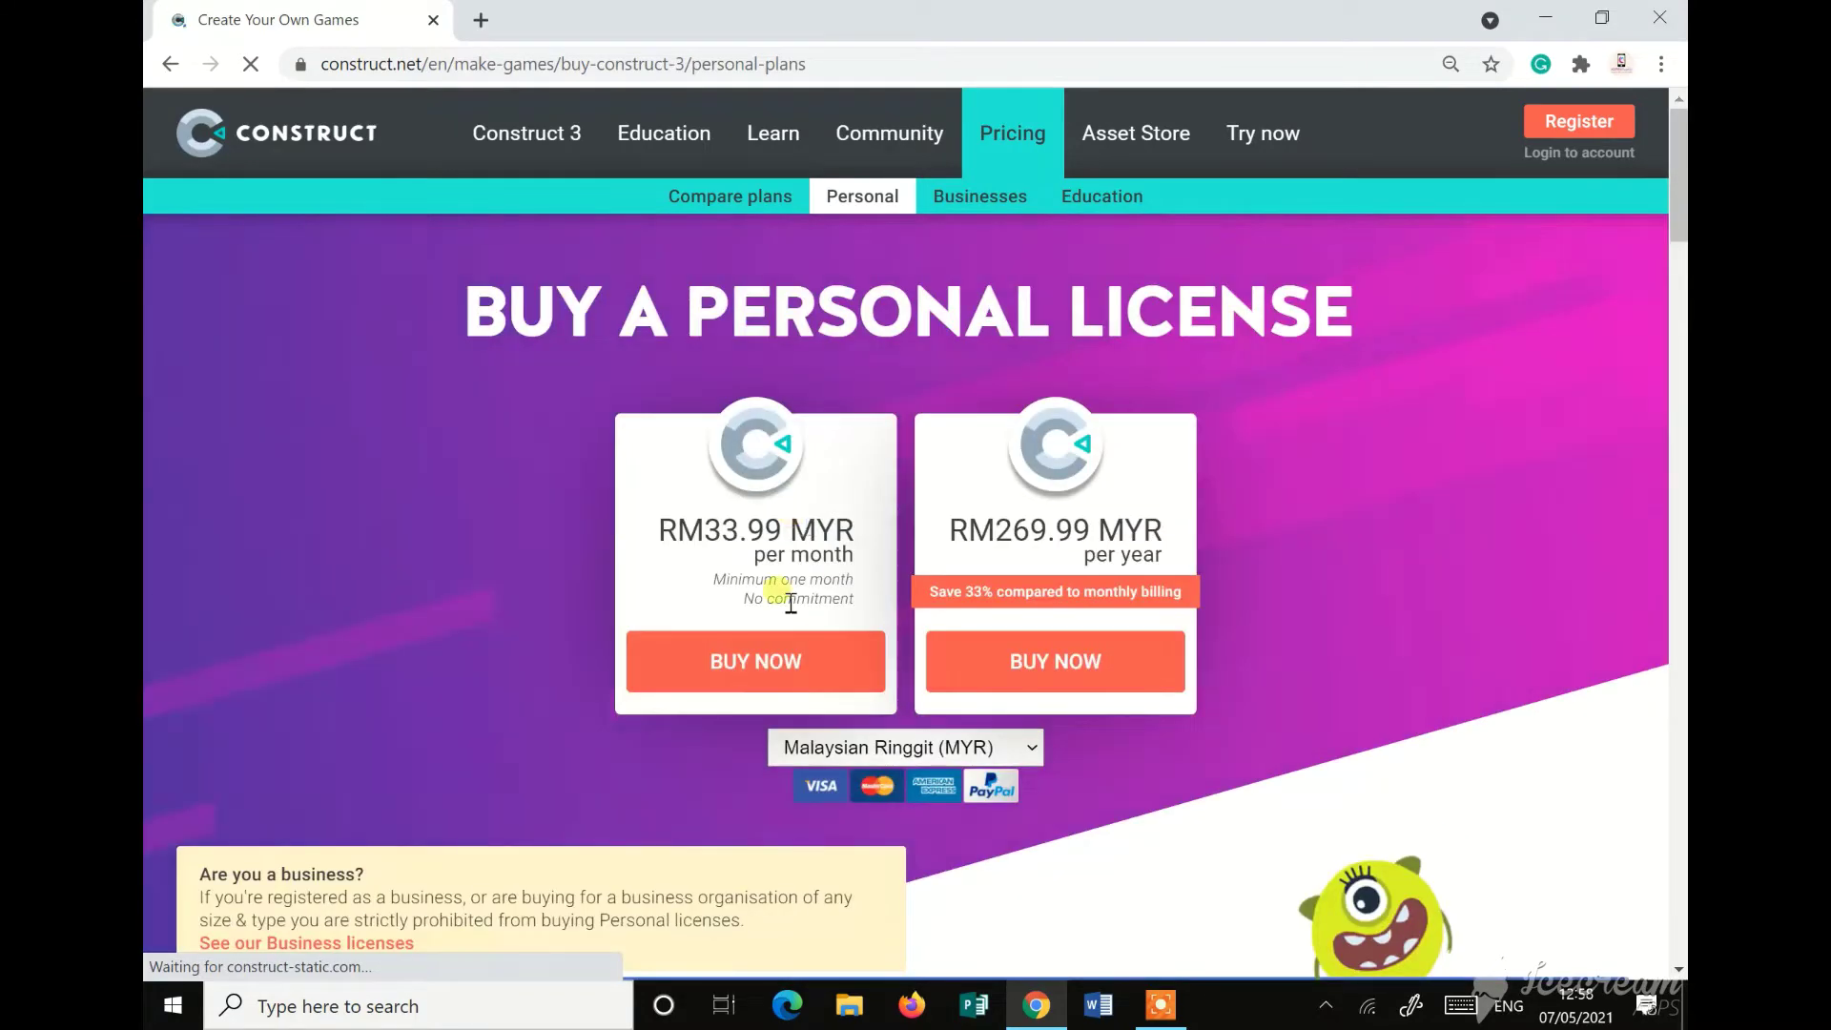
pyautogui.scroll(-5, 743, 452)
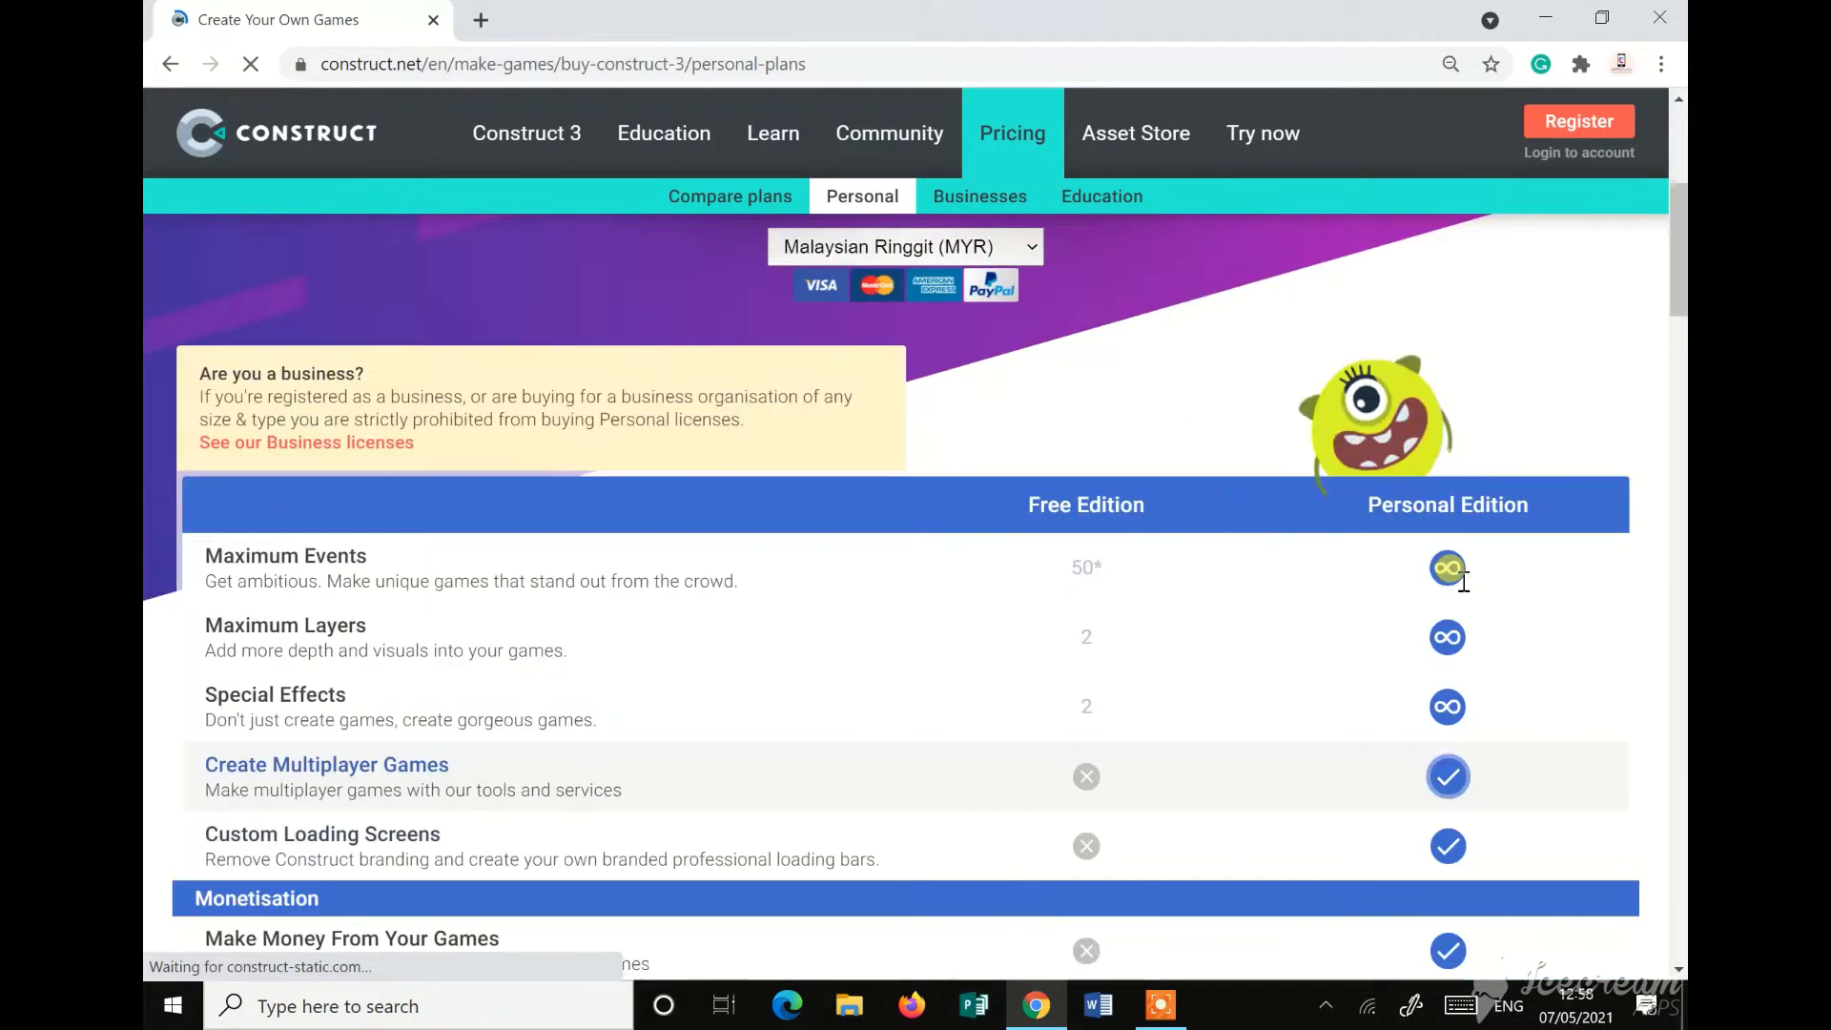
pyautogui.scroll(-1, 1587, 751)
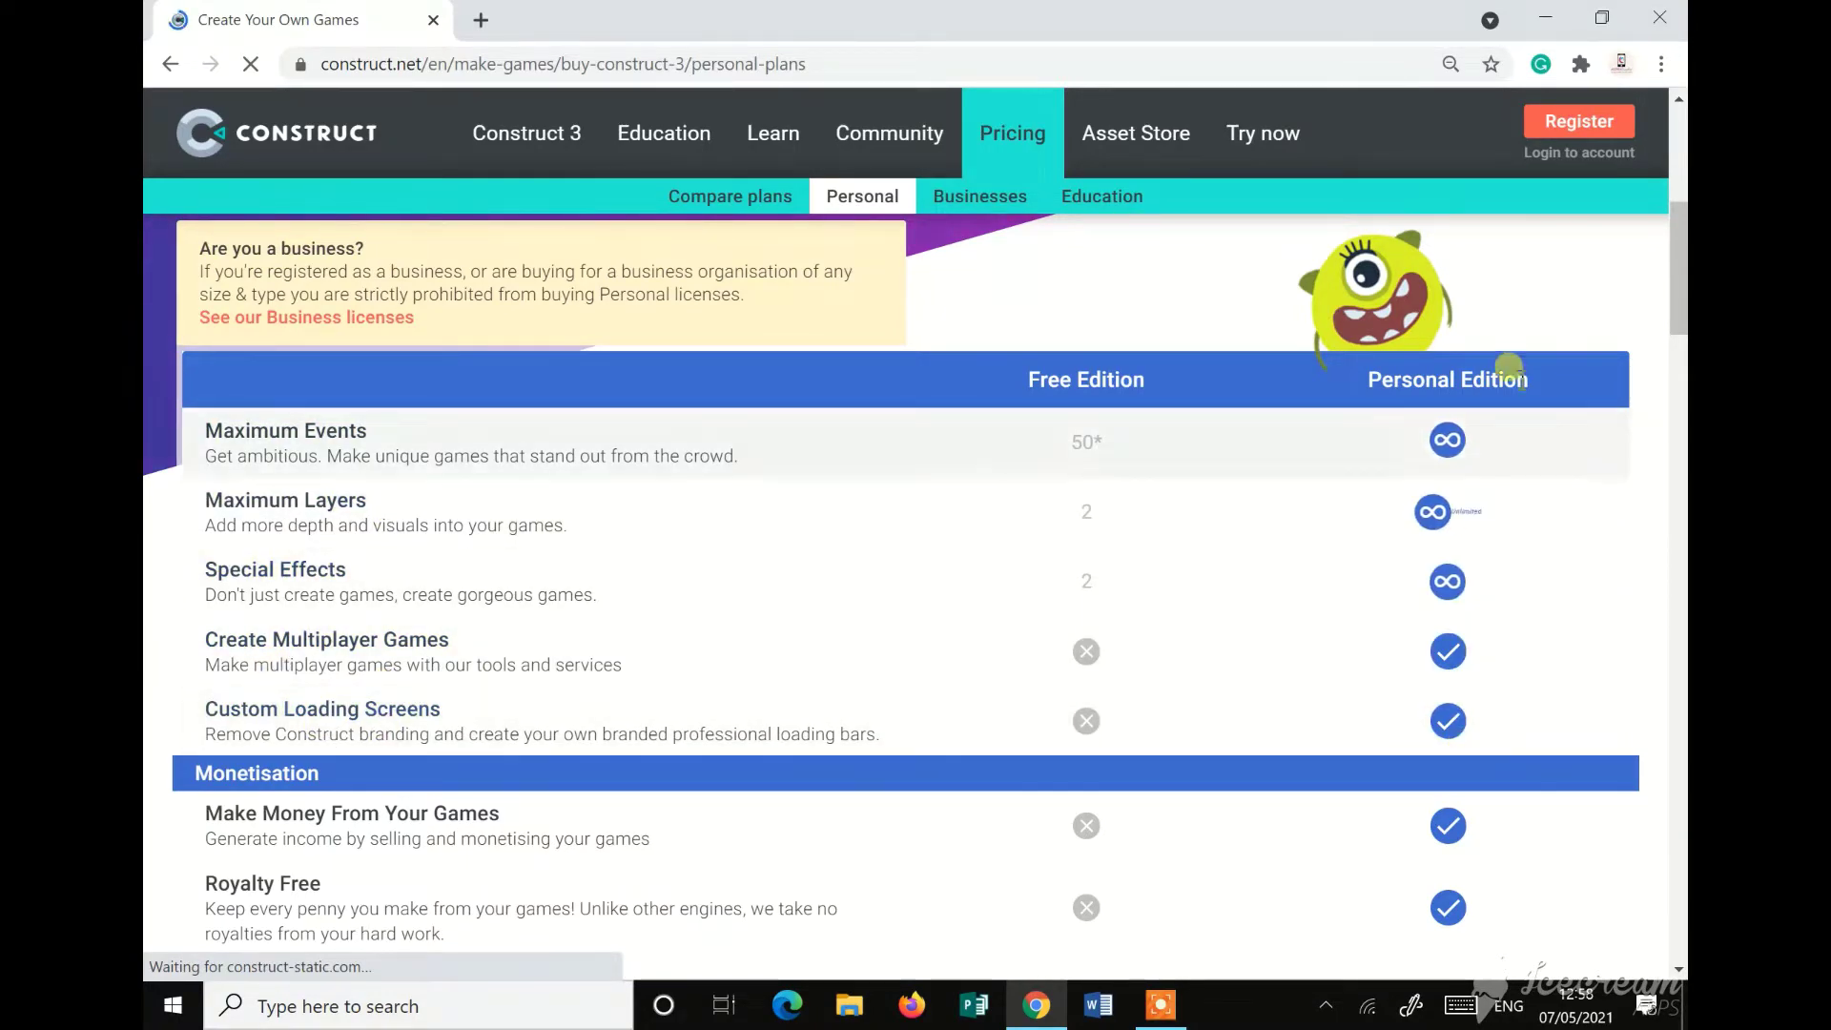
pyautogui.scroll(-5, 1485, 643)
pyautogui.scroll(-4, 1485, 642)
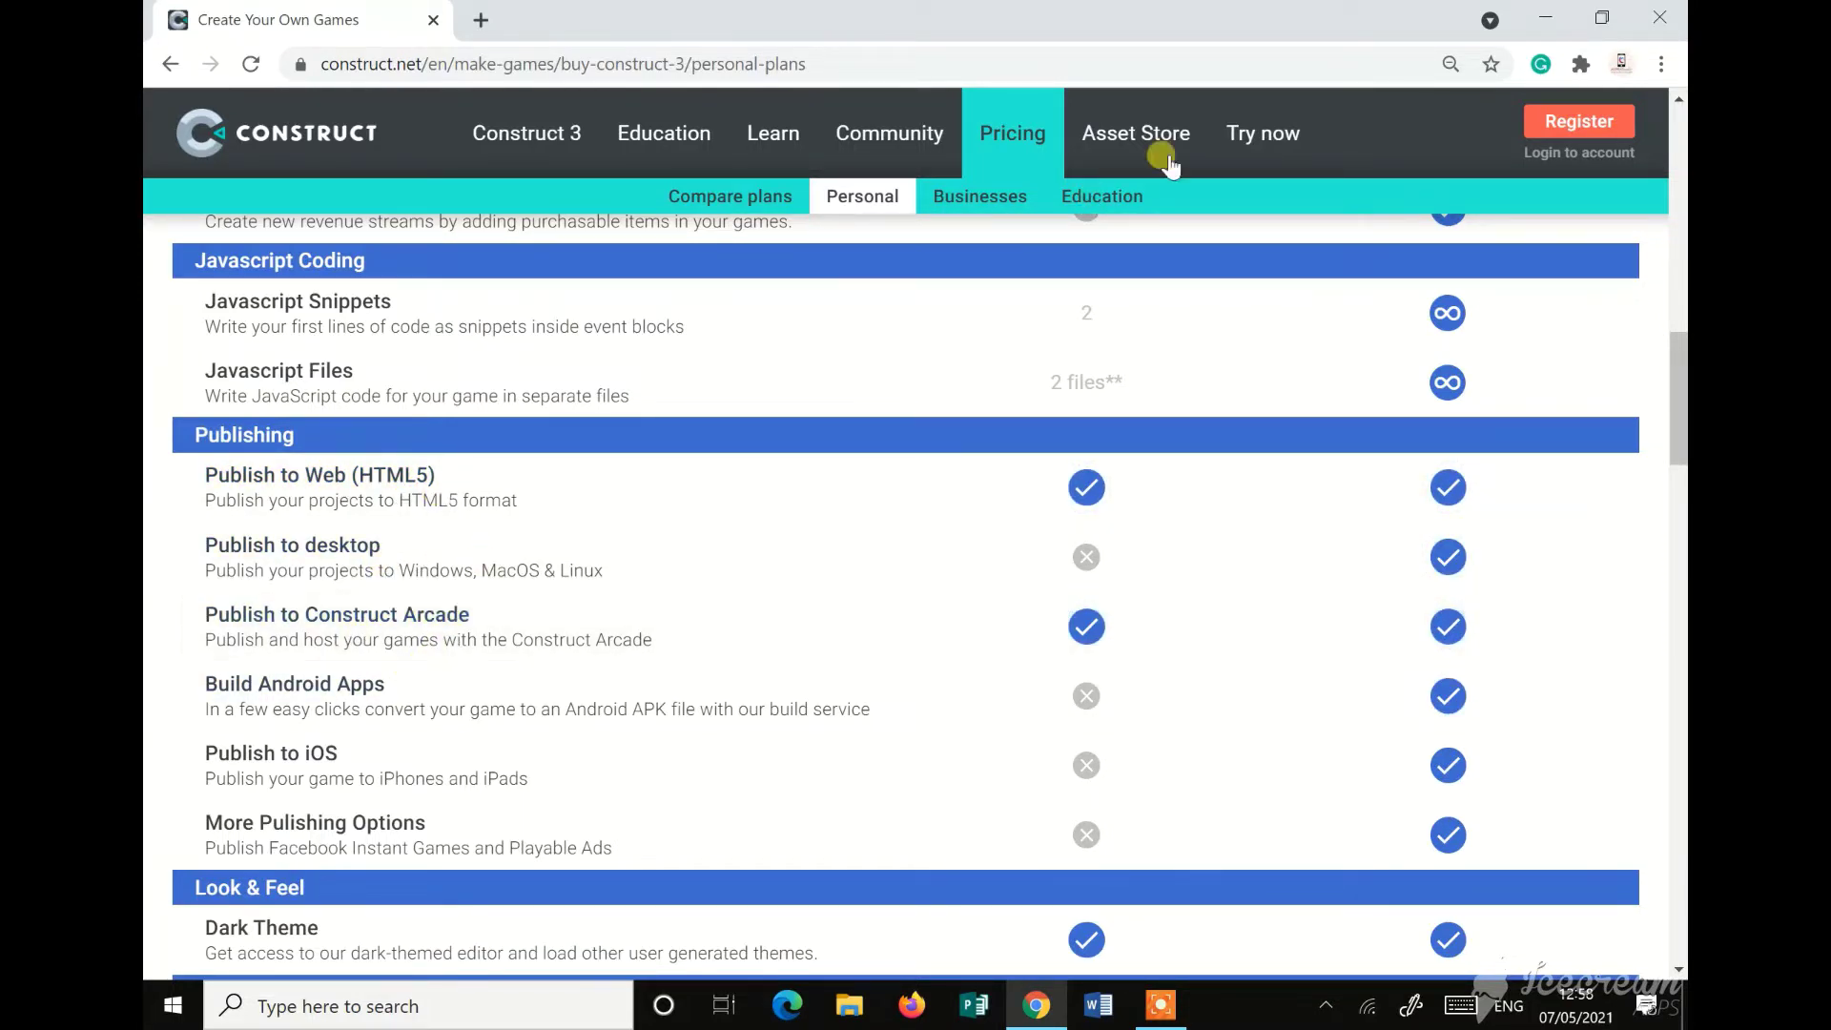
pyautogui.moveTo(879, 160)
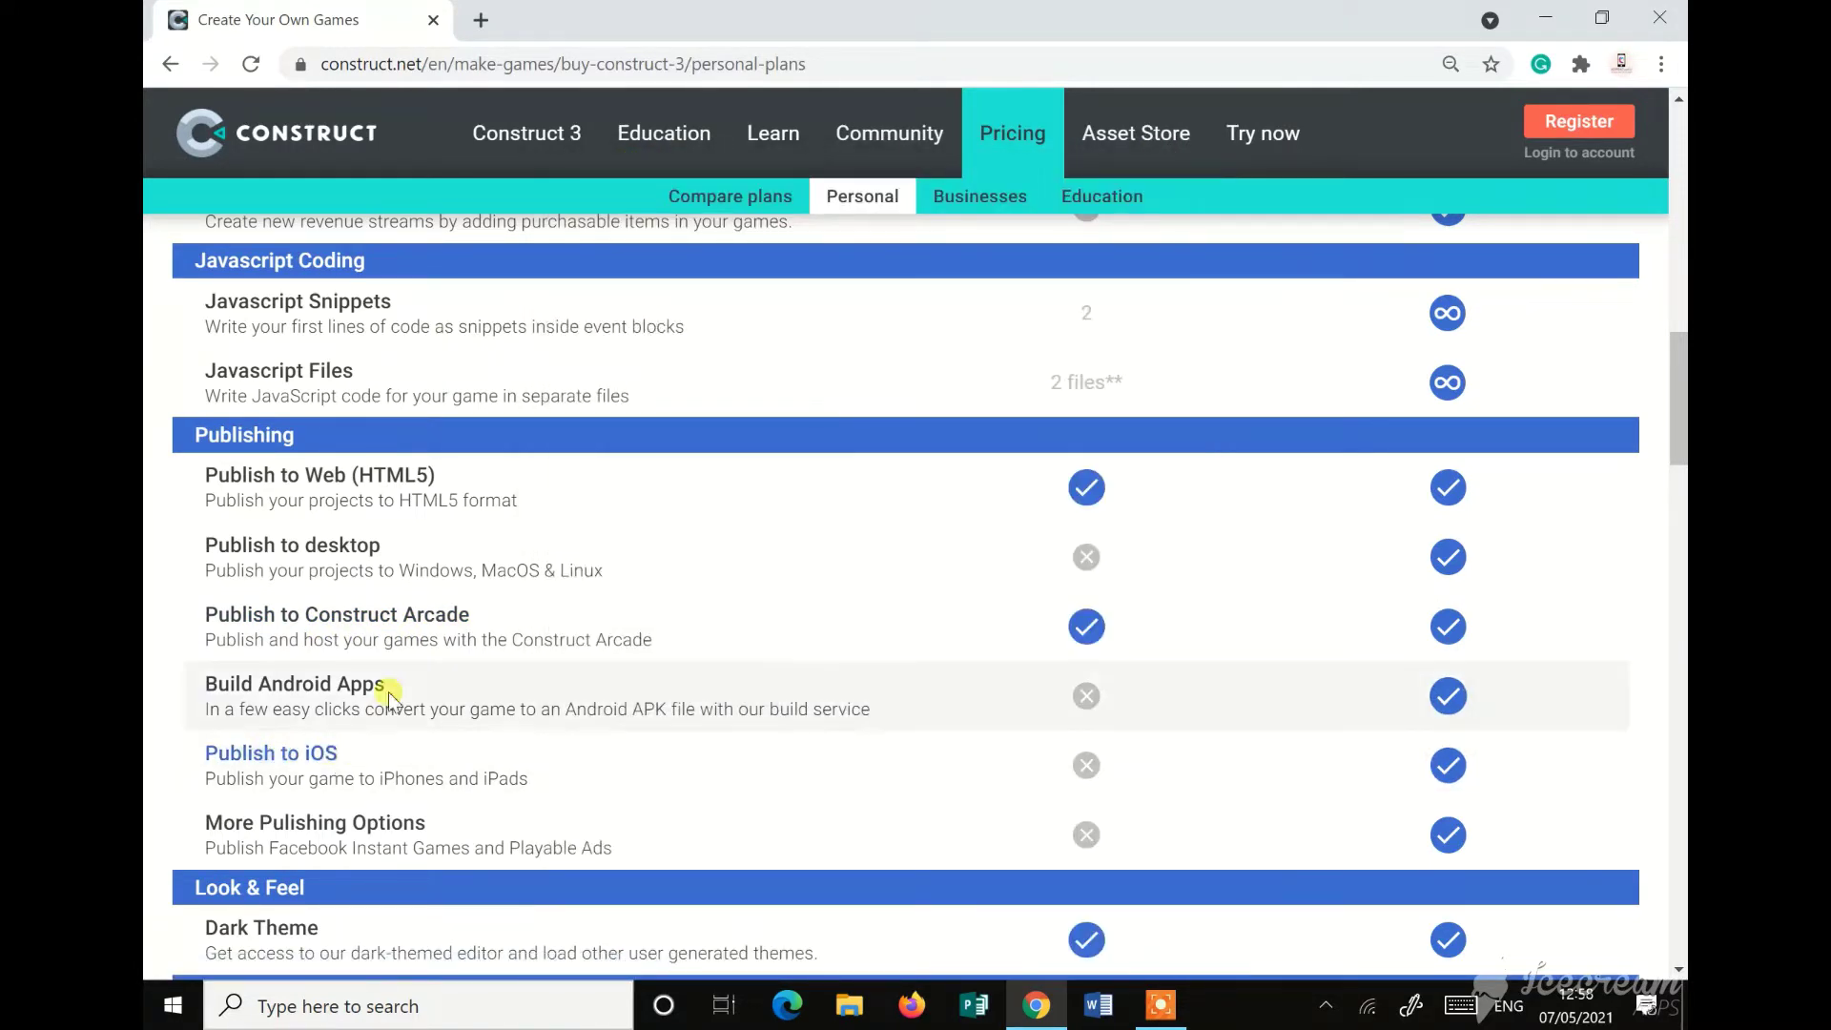
pyautogui.scroll(-3, 866, 809)
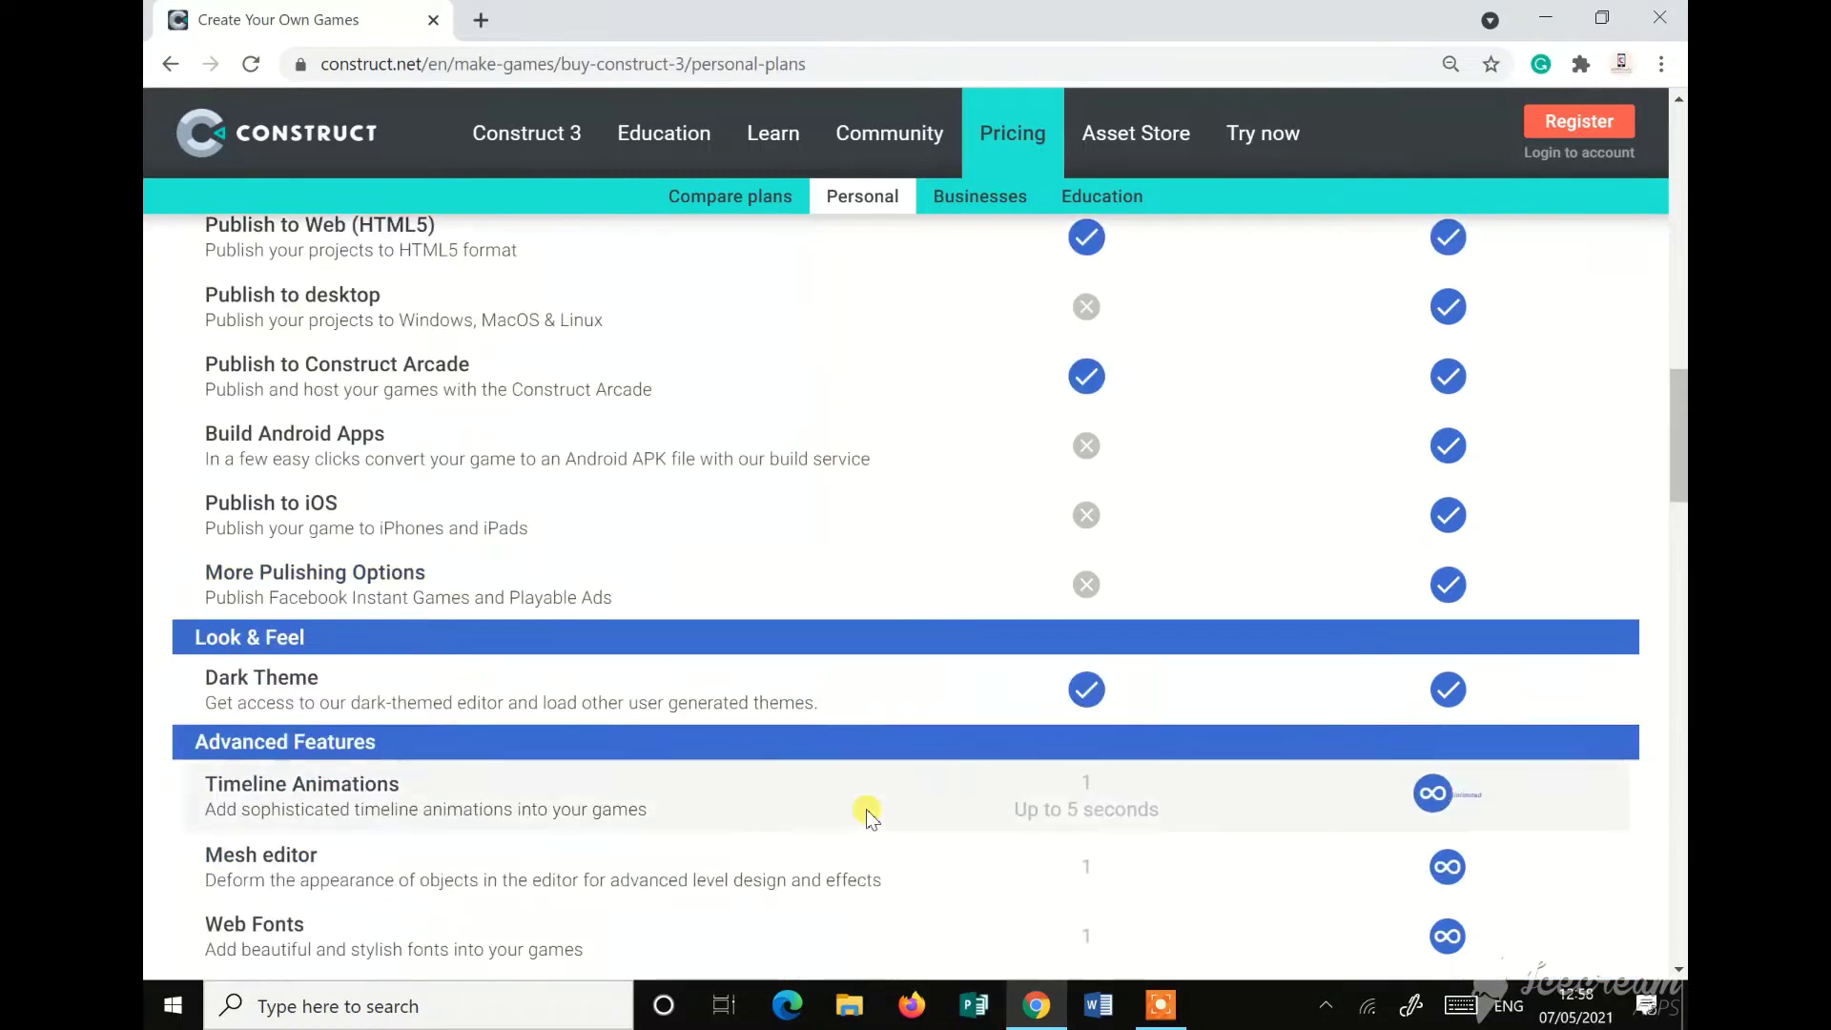
pyautogui.scroll(-2, 866, 808)
pyautogui.scroll(-3, 1193, 719)
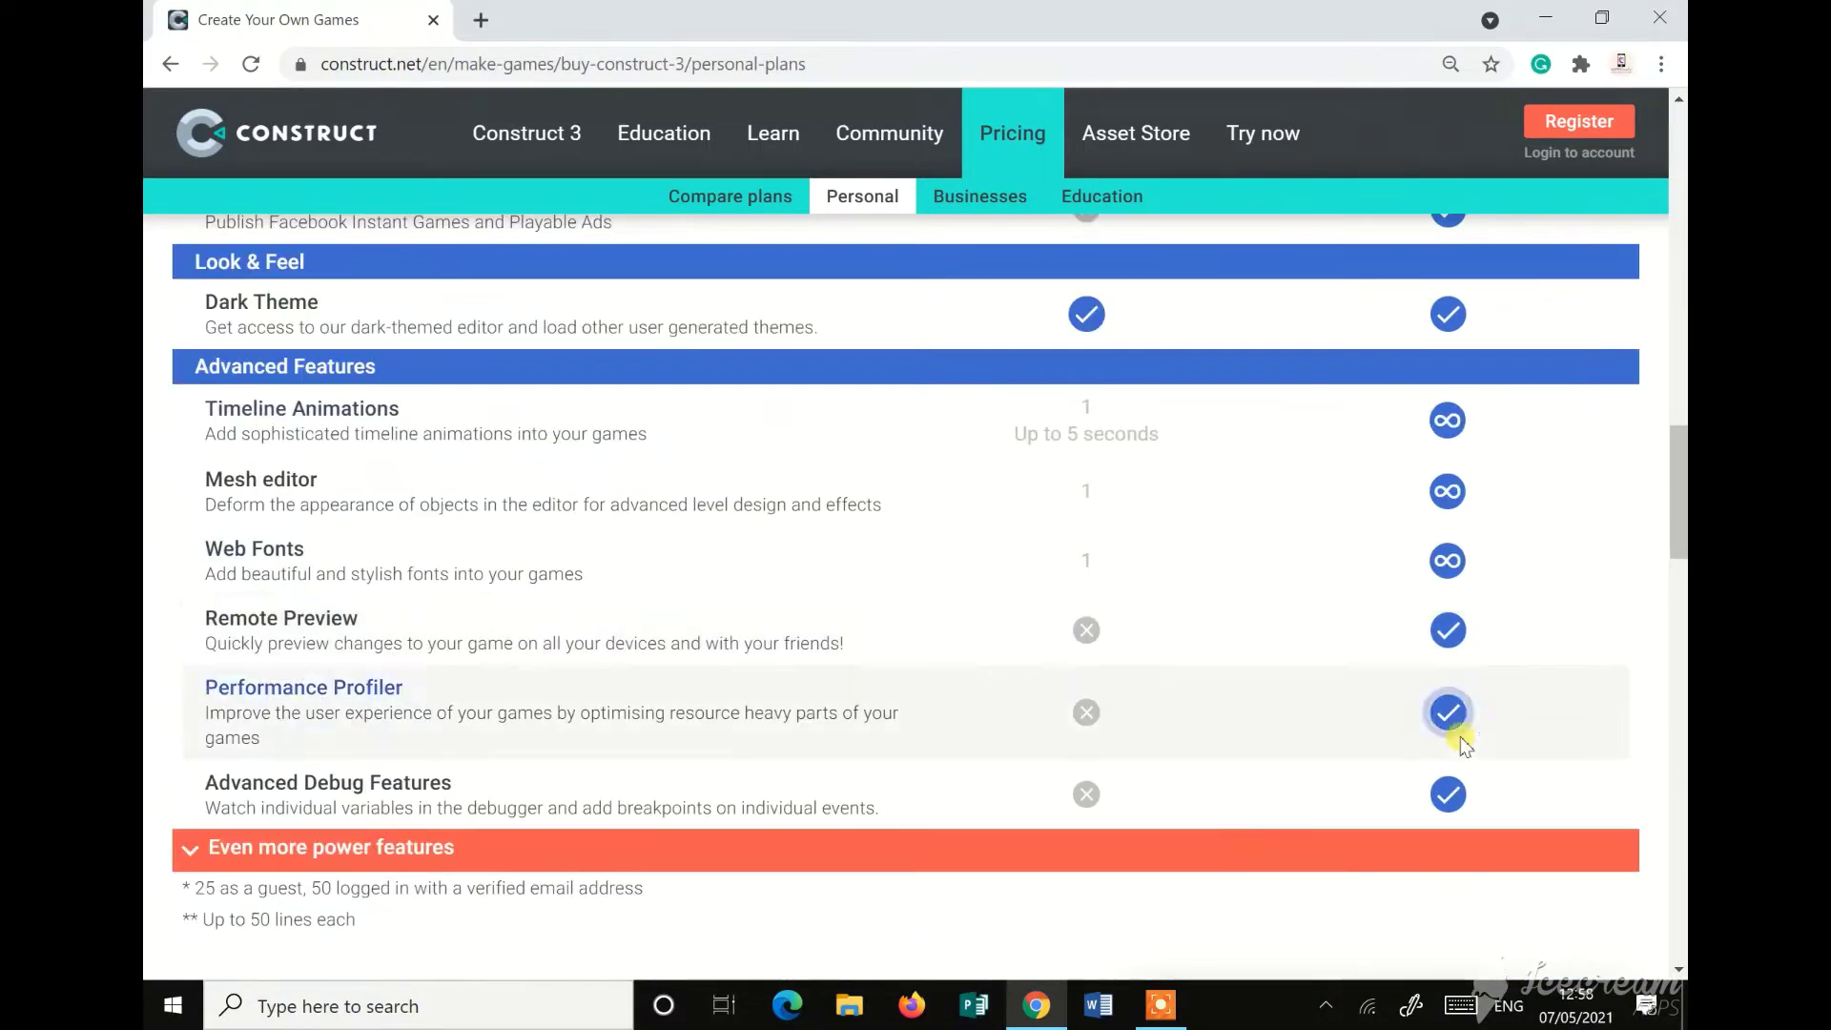
pyautogui.scroll(-2, 1461, 736)
pyautogui.scroll(15, 1462, 736)
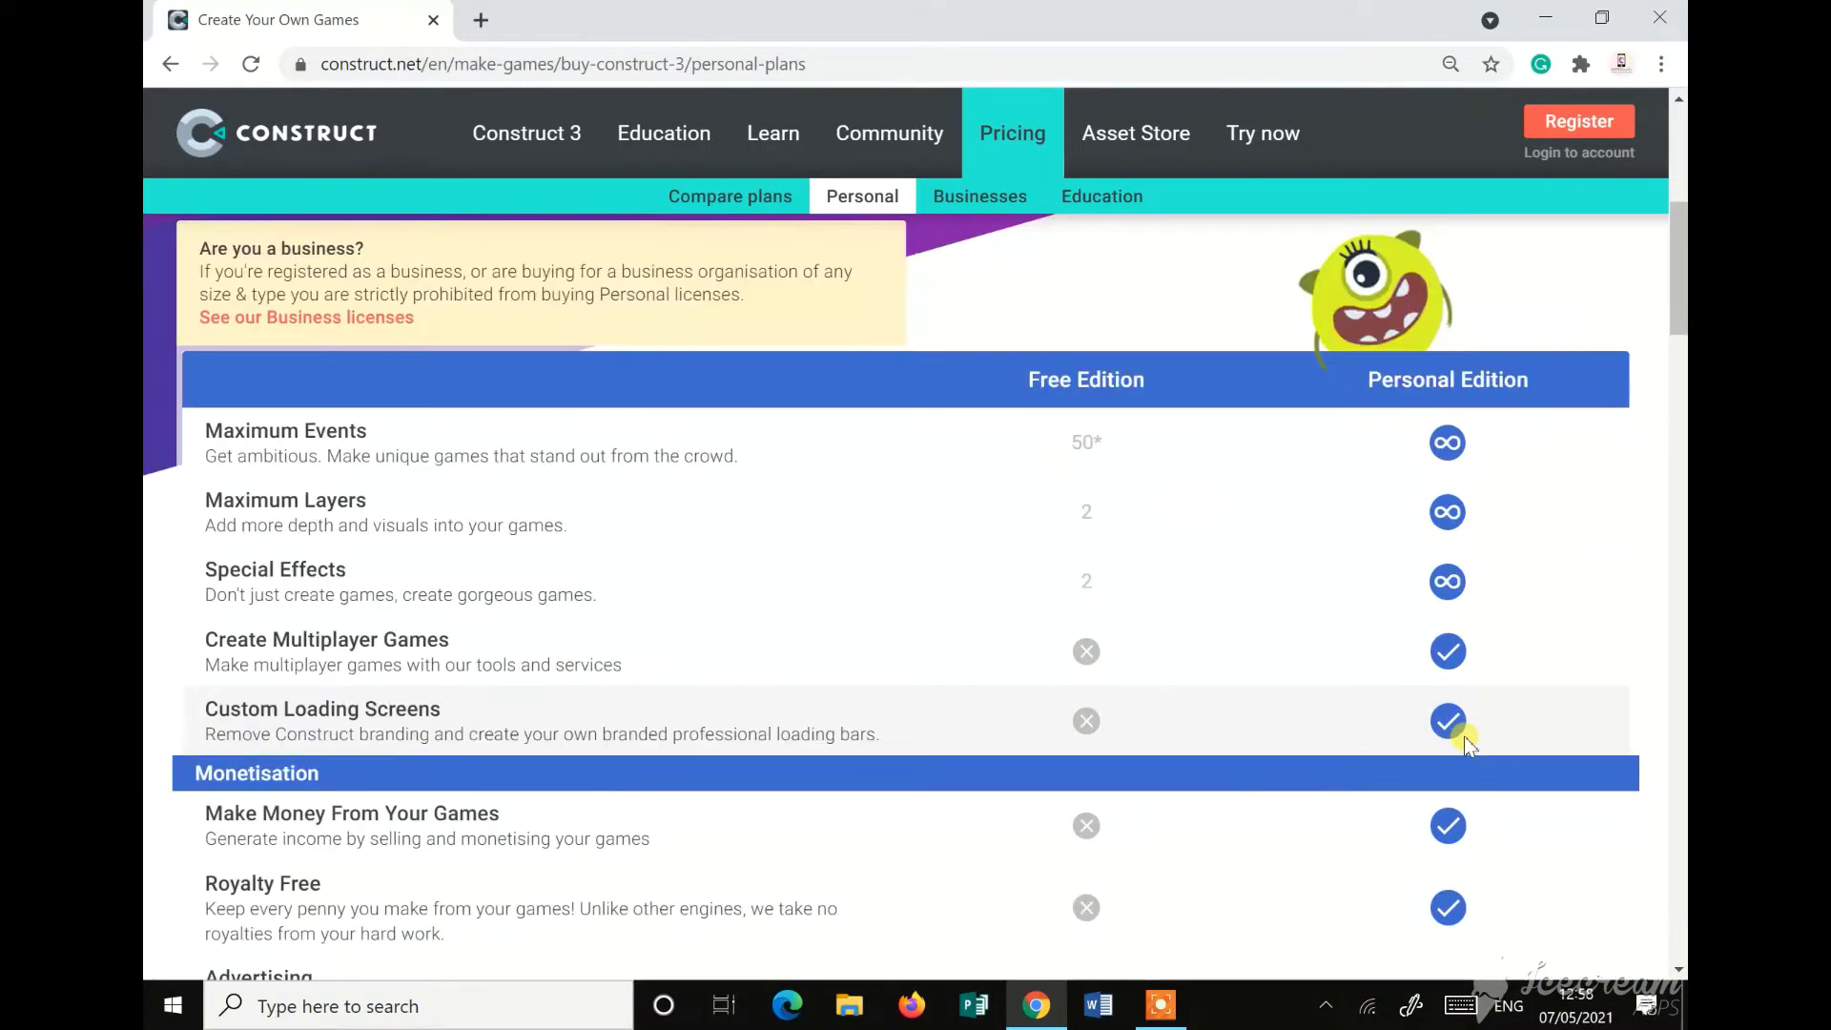
pyautogui.scroll(5, 1463, 737)
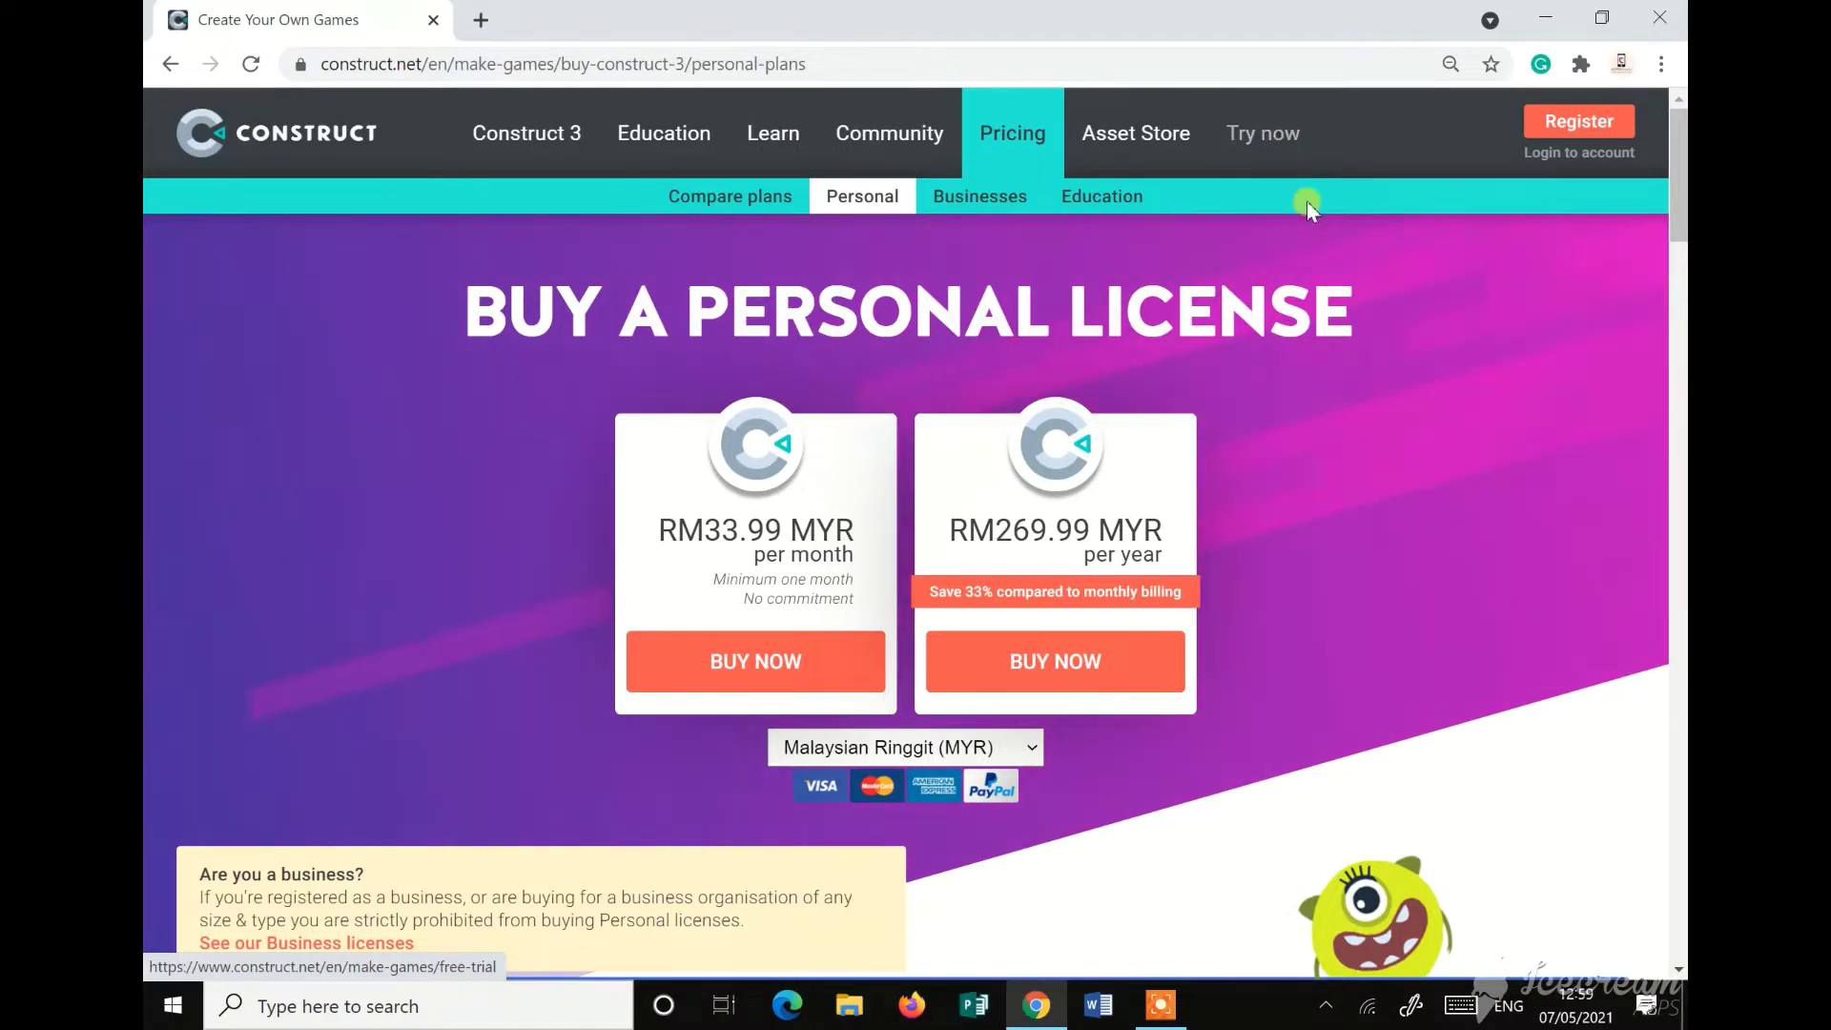
# Launch the Construct 3 editor from the free trial page and look over its start page
pyautogui.click(1268, 145)
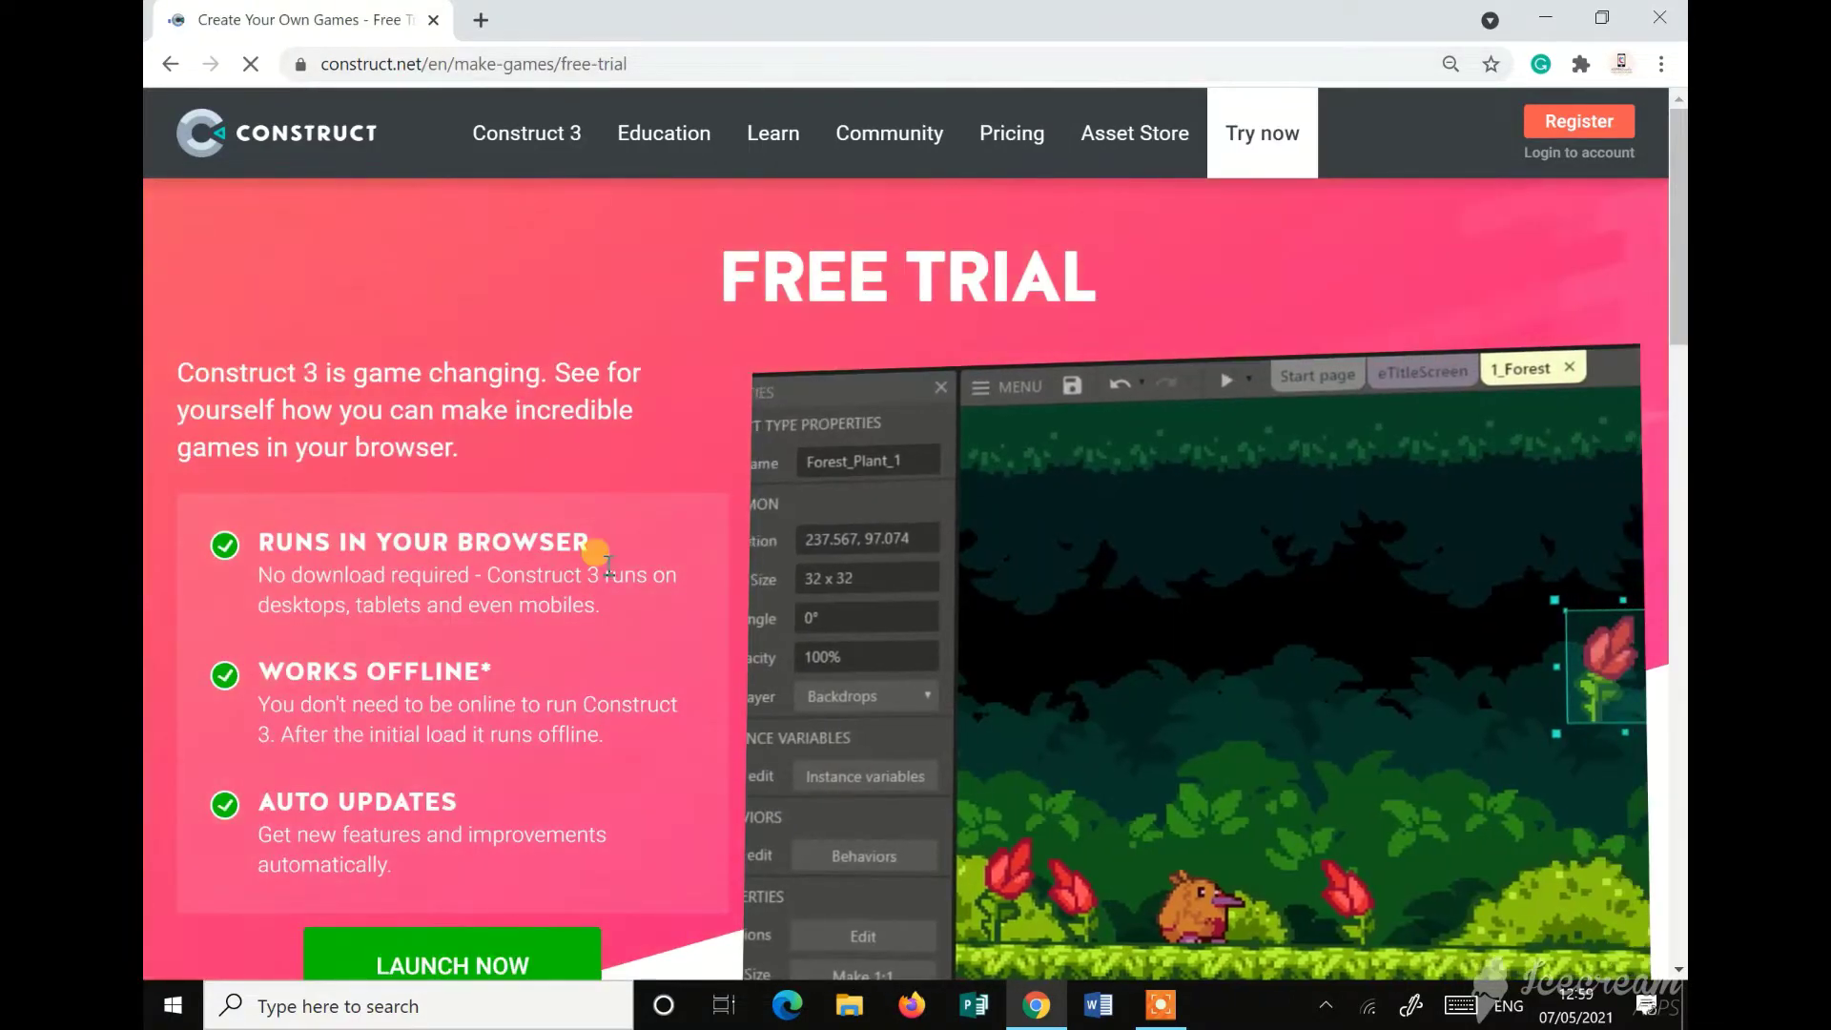
pyautogui.scroll(-1, 477, 882)
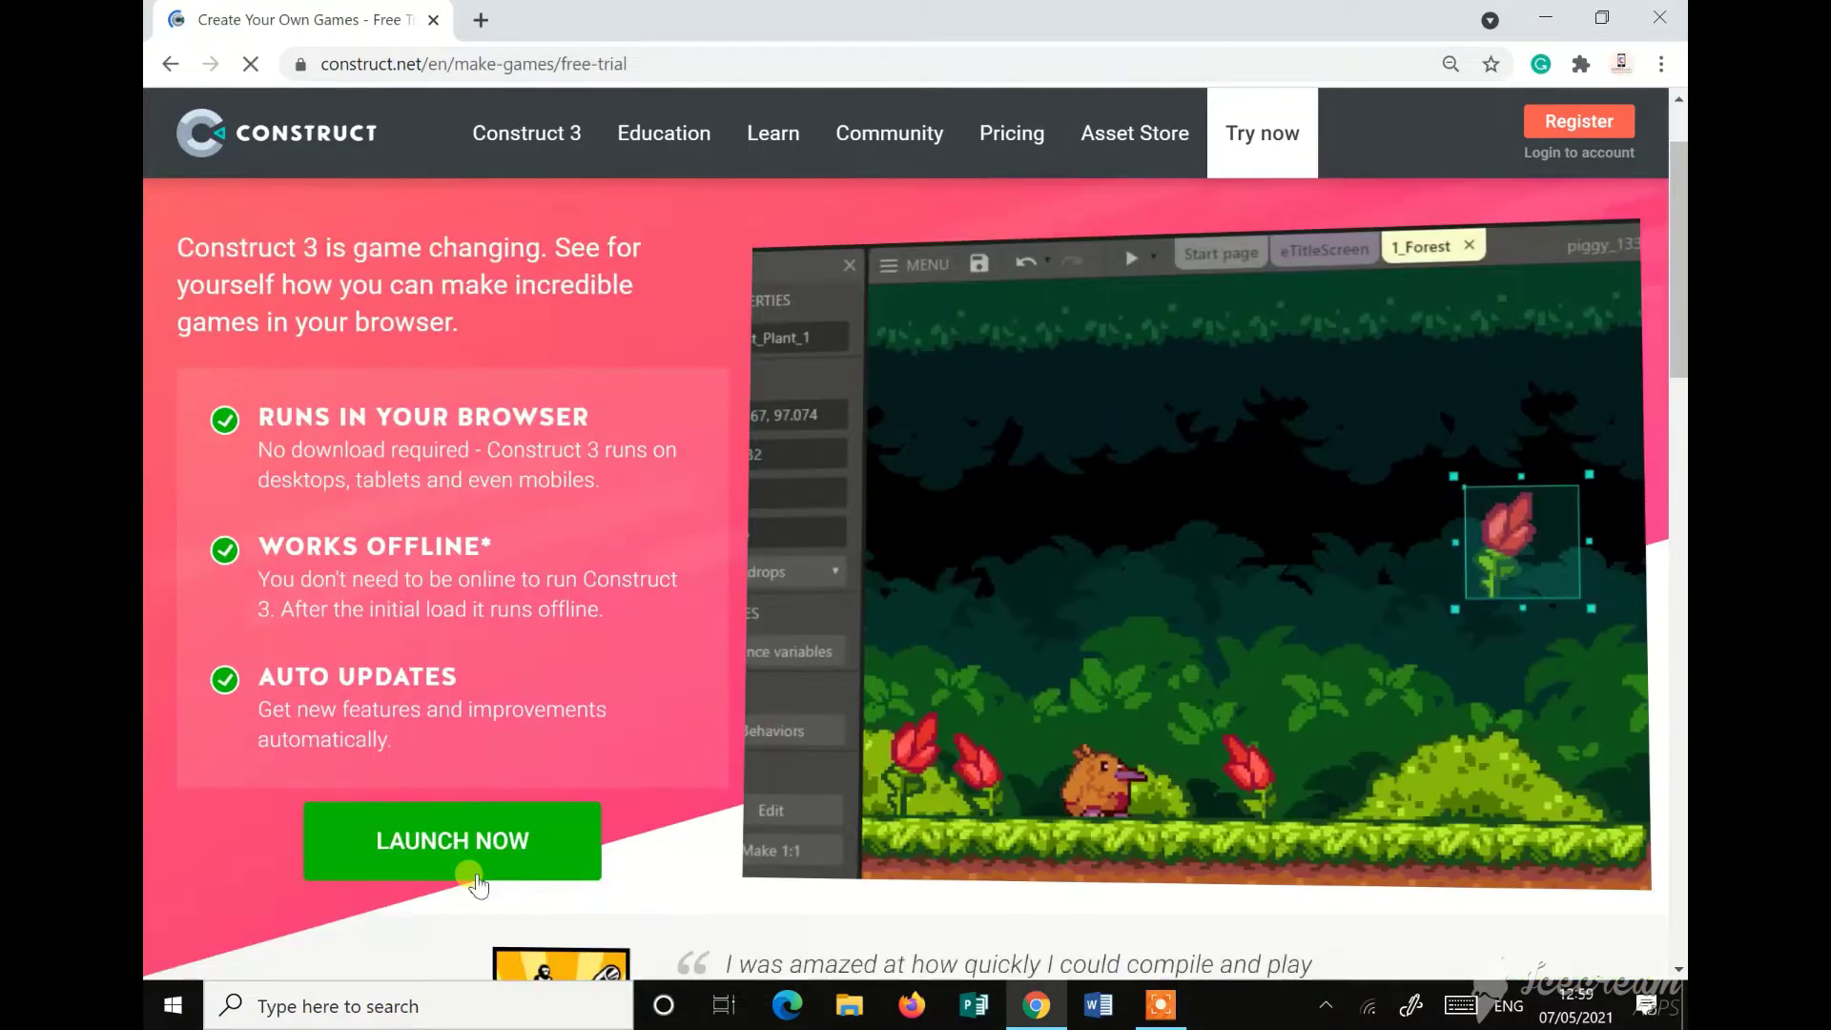
pyautogui.click(425, 849)
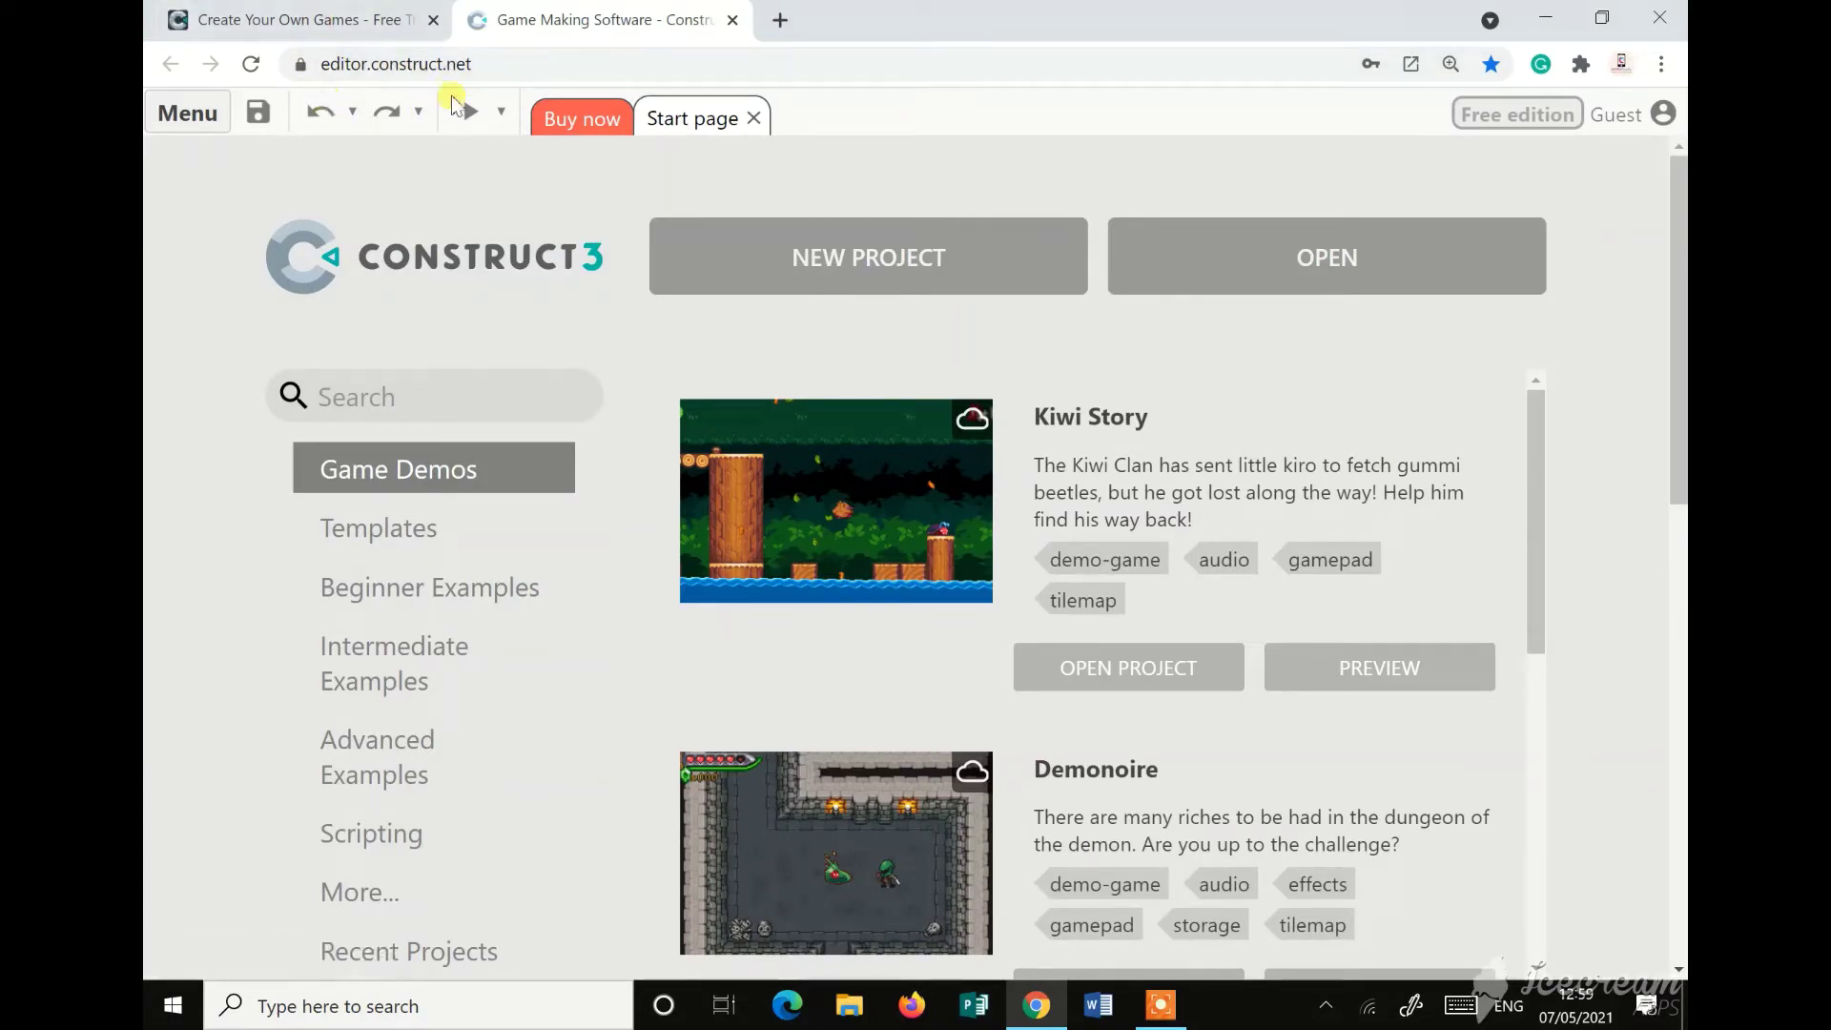
pyautogui.scroll(-4, 1115, 531)
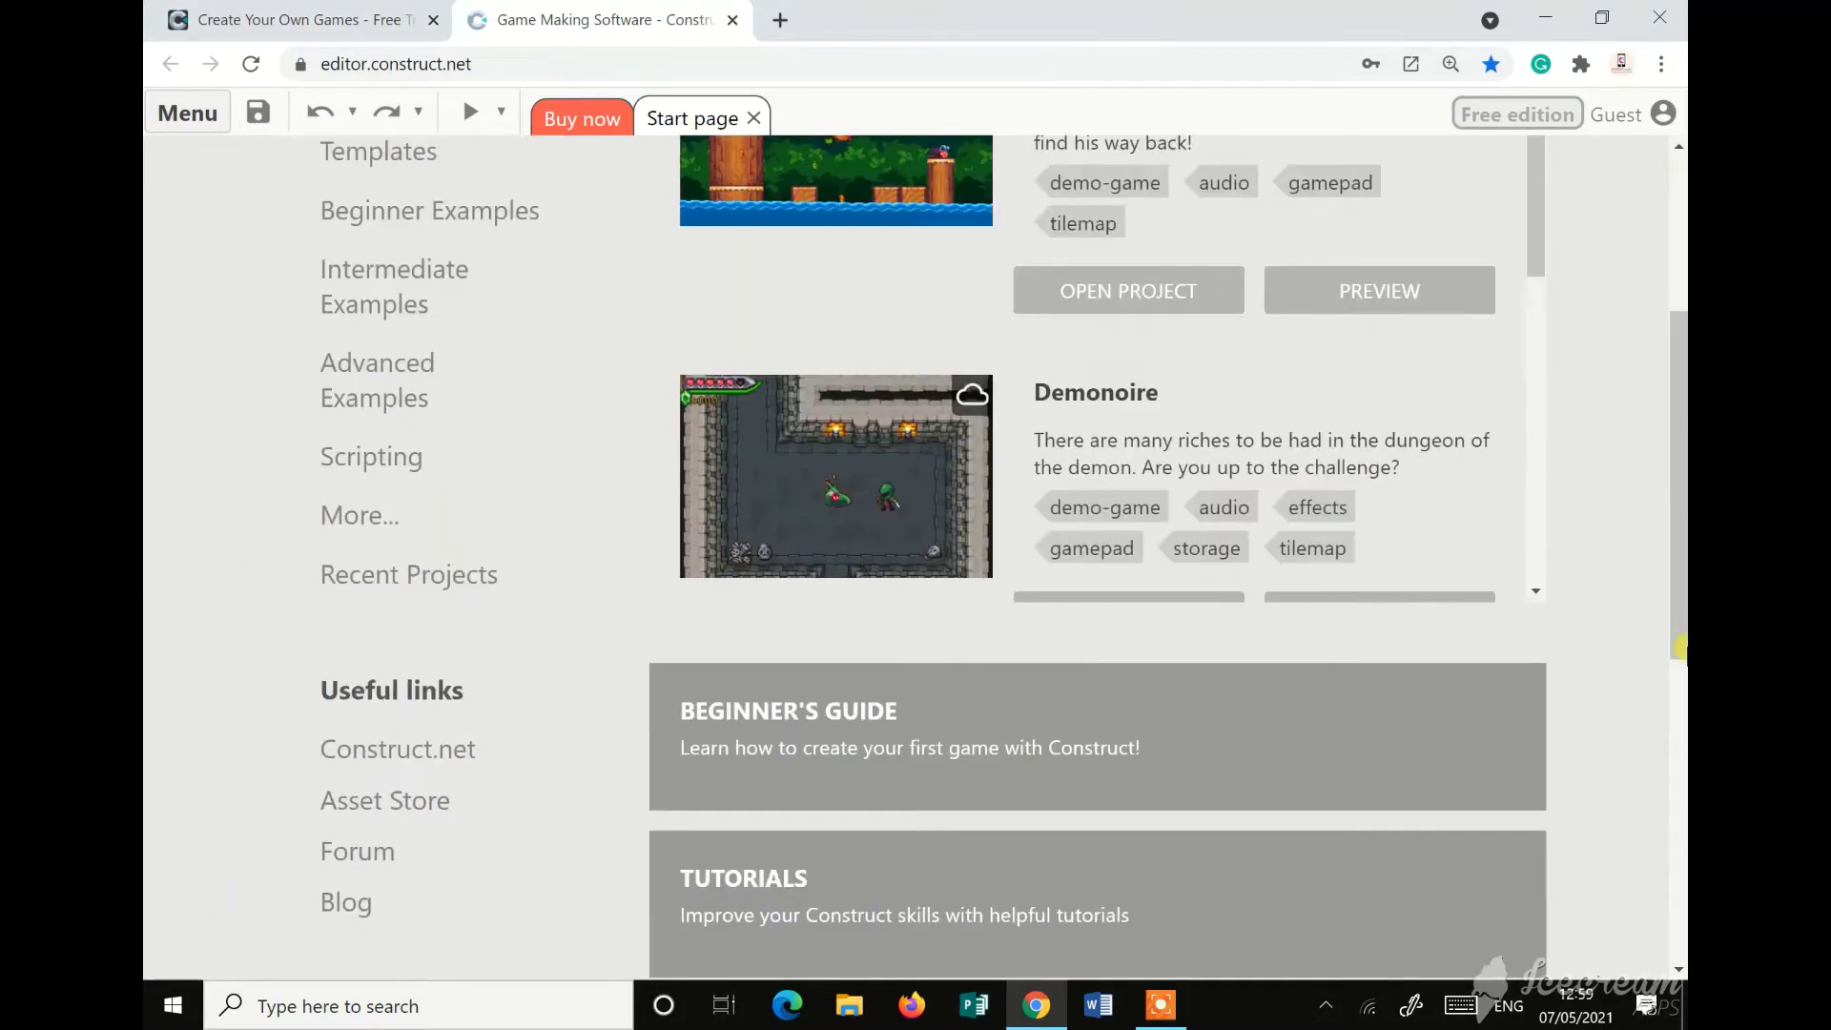
pyautogui.scroll(5, 1671, 641)
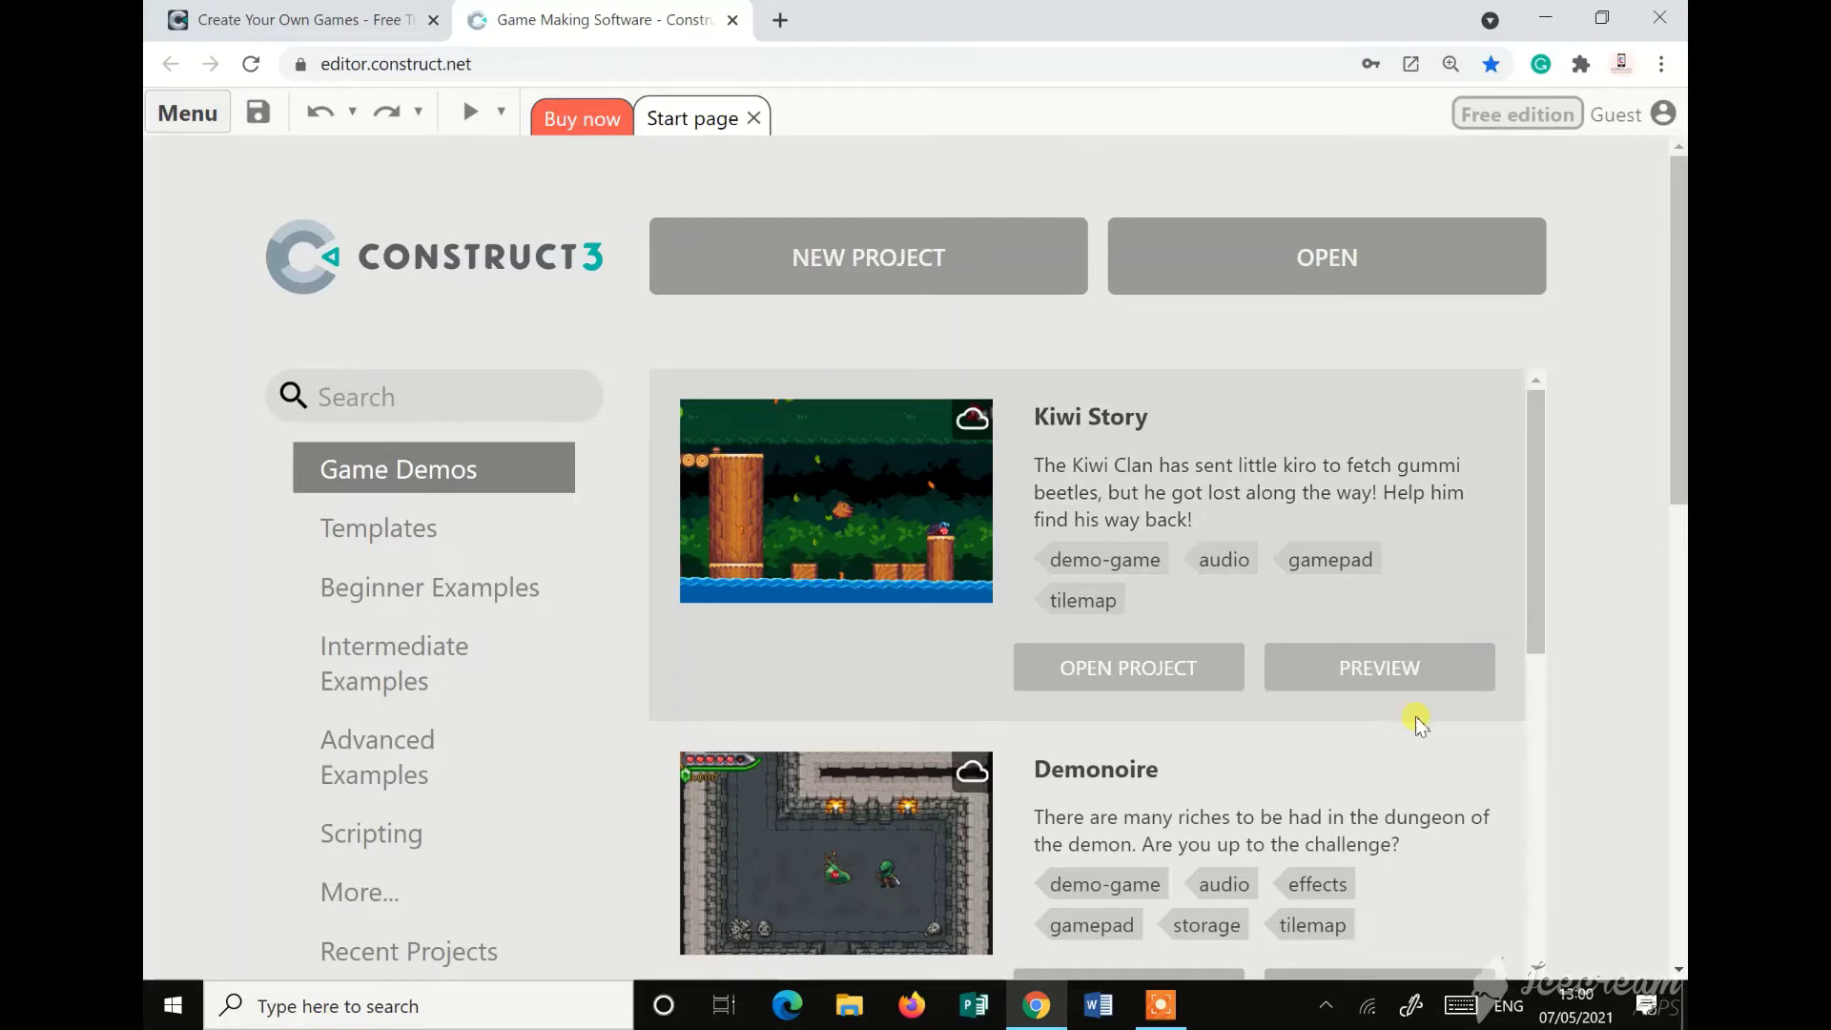
# Browse the game demos listed on the editor's start page, from Kiwi Story and Demonoire to Glokar and Pop Lab
pyautogui.scroll(-3, 1415, 717)
pyautogui.scroll(-3, 1449, 721)
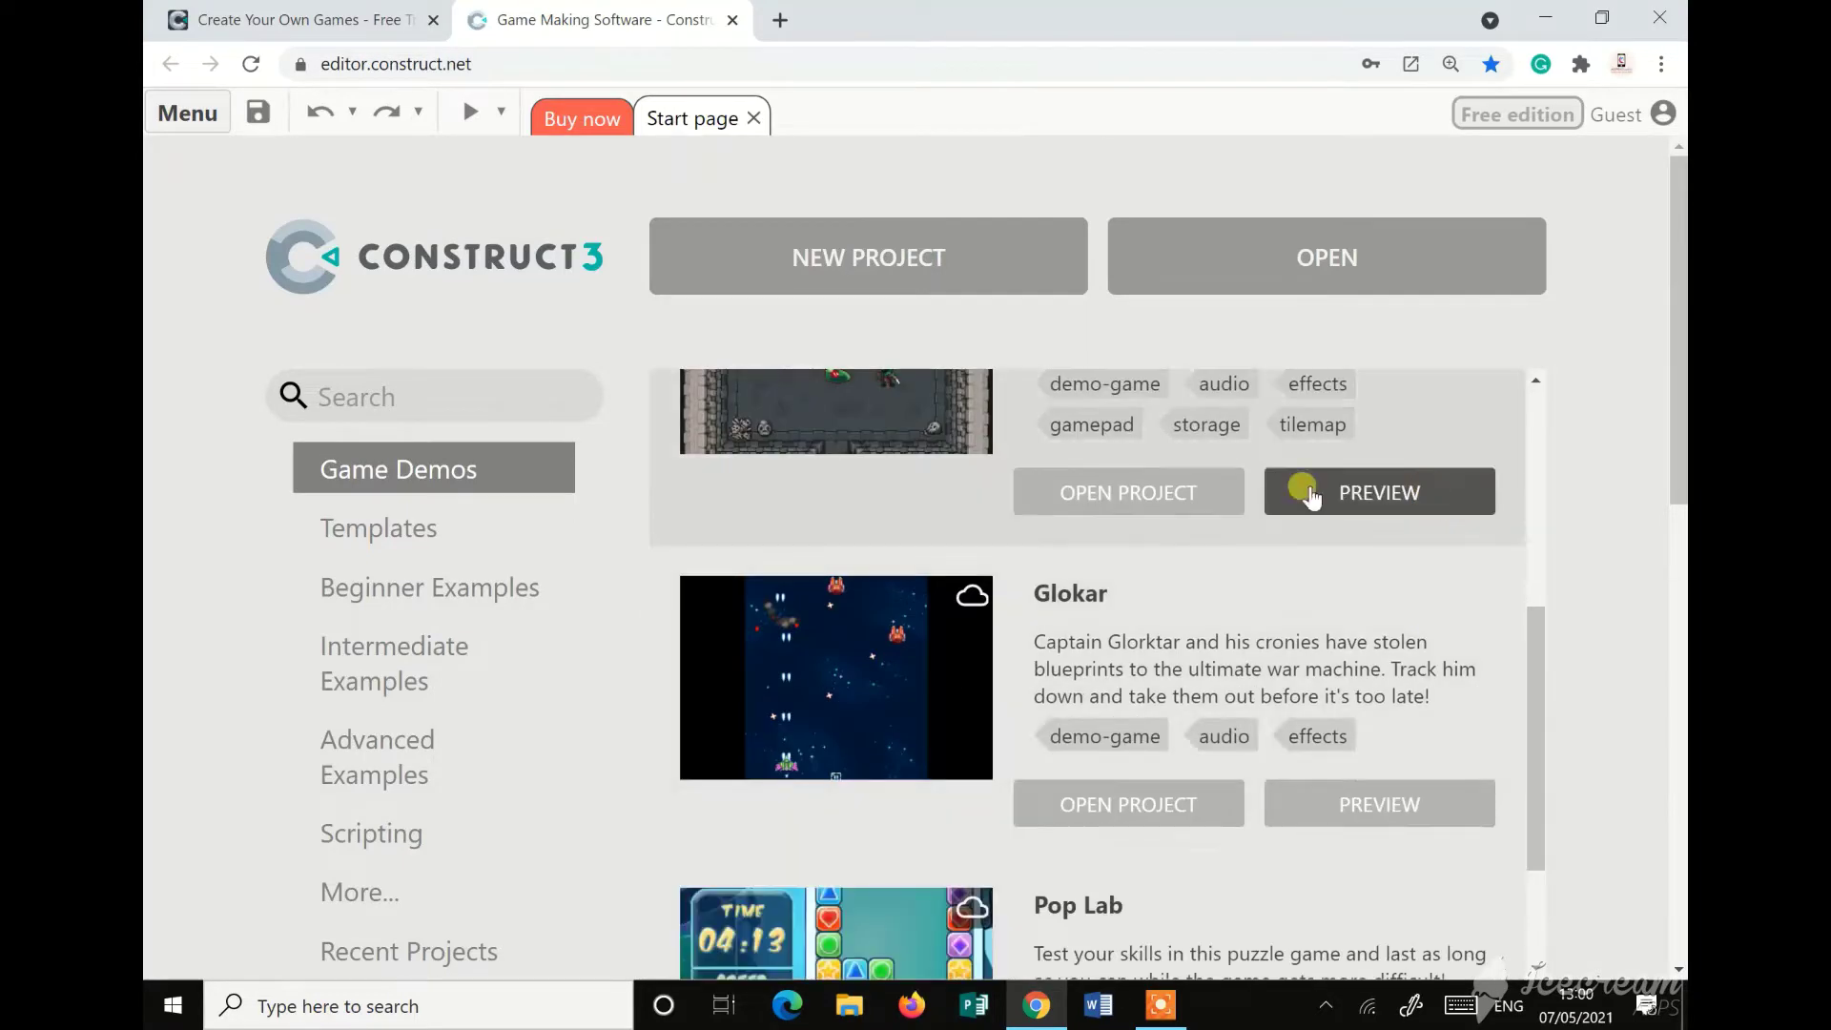
pyautogui.scroll(-5, 1120, 826)
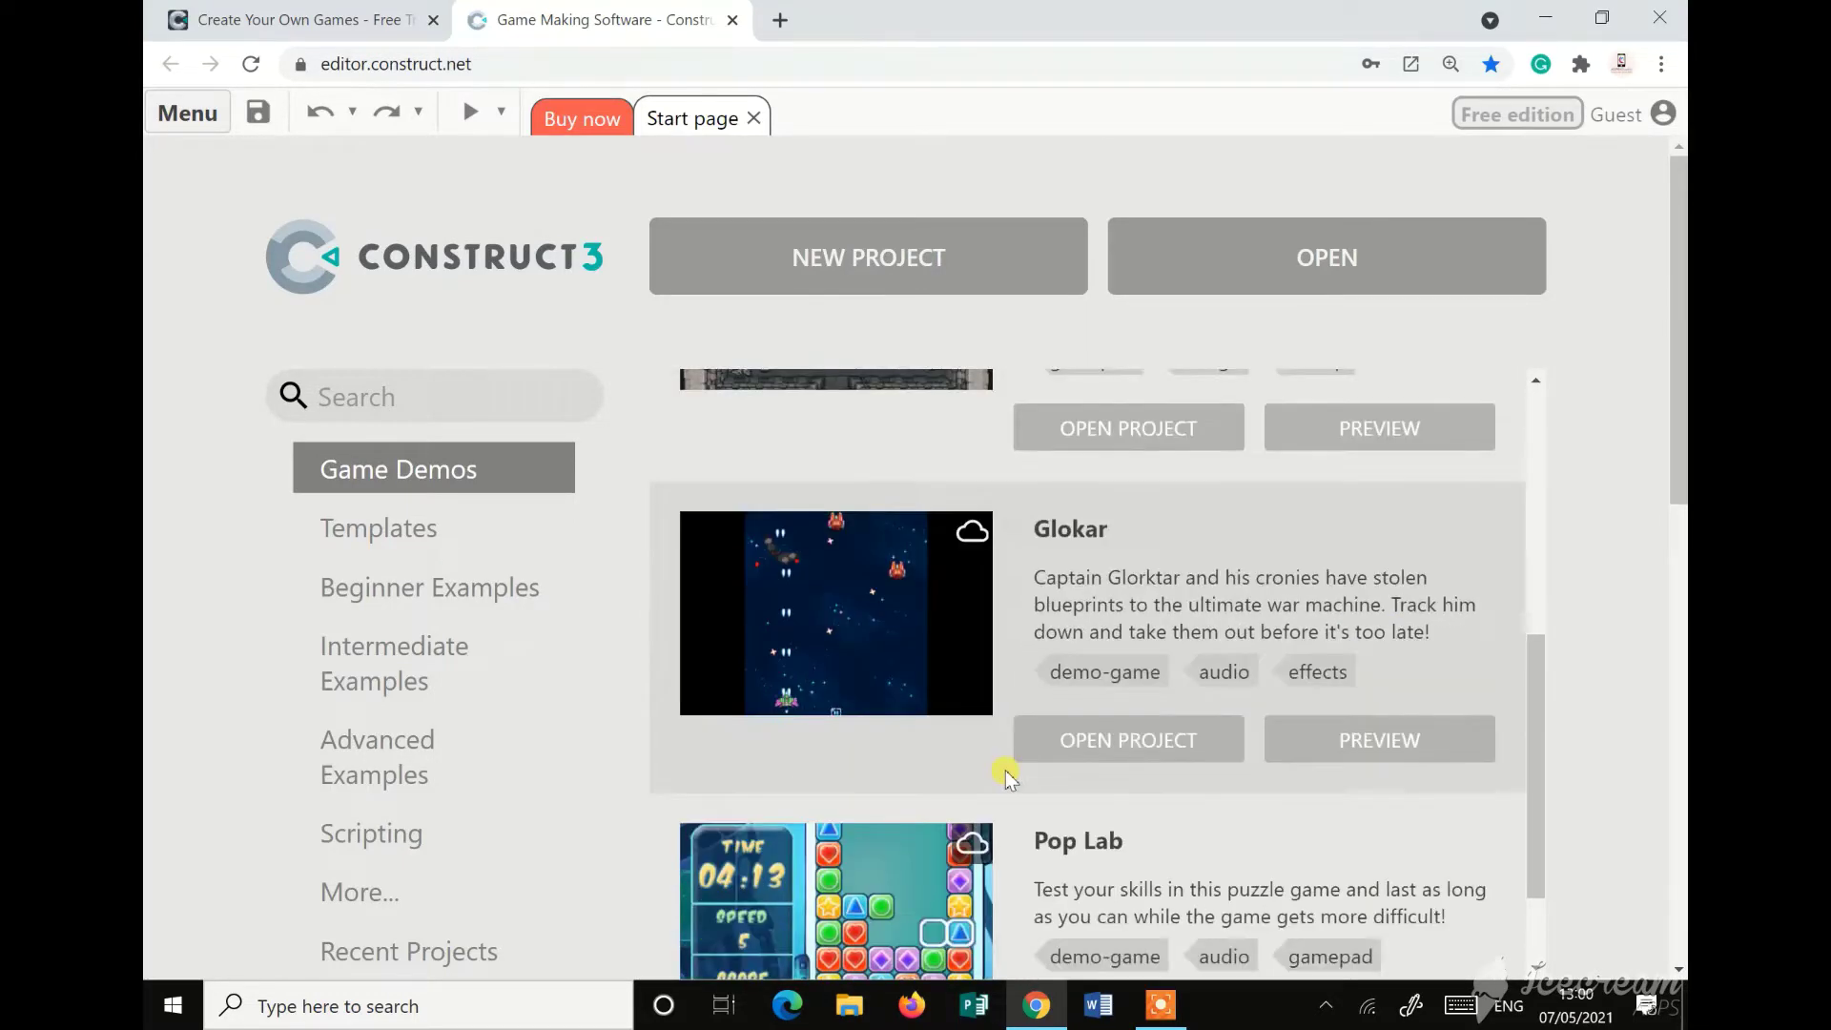
pyautogui.scroll(8, 1145, 658)
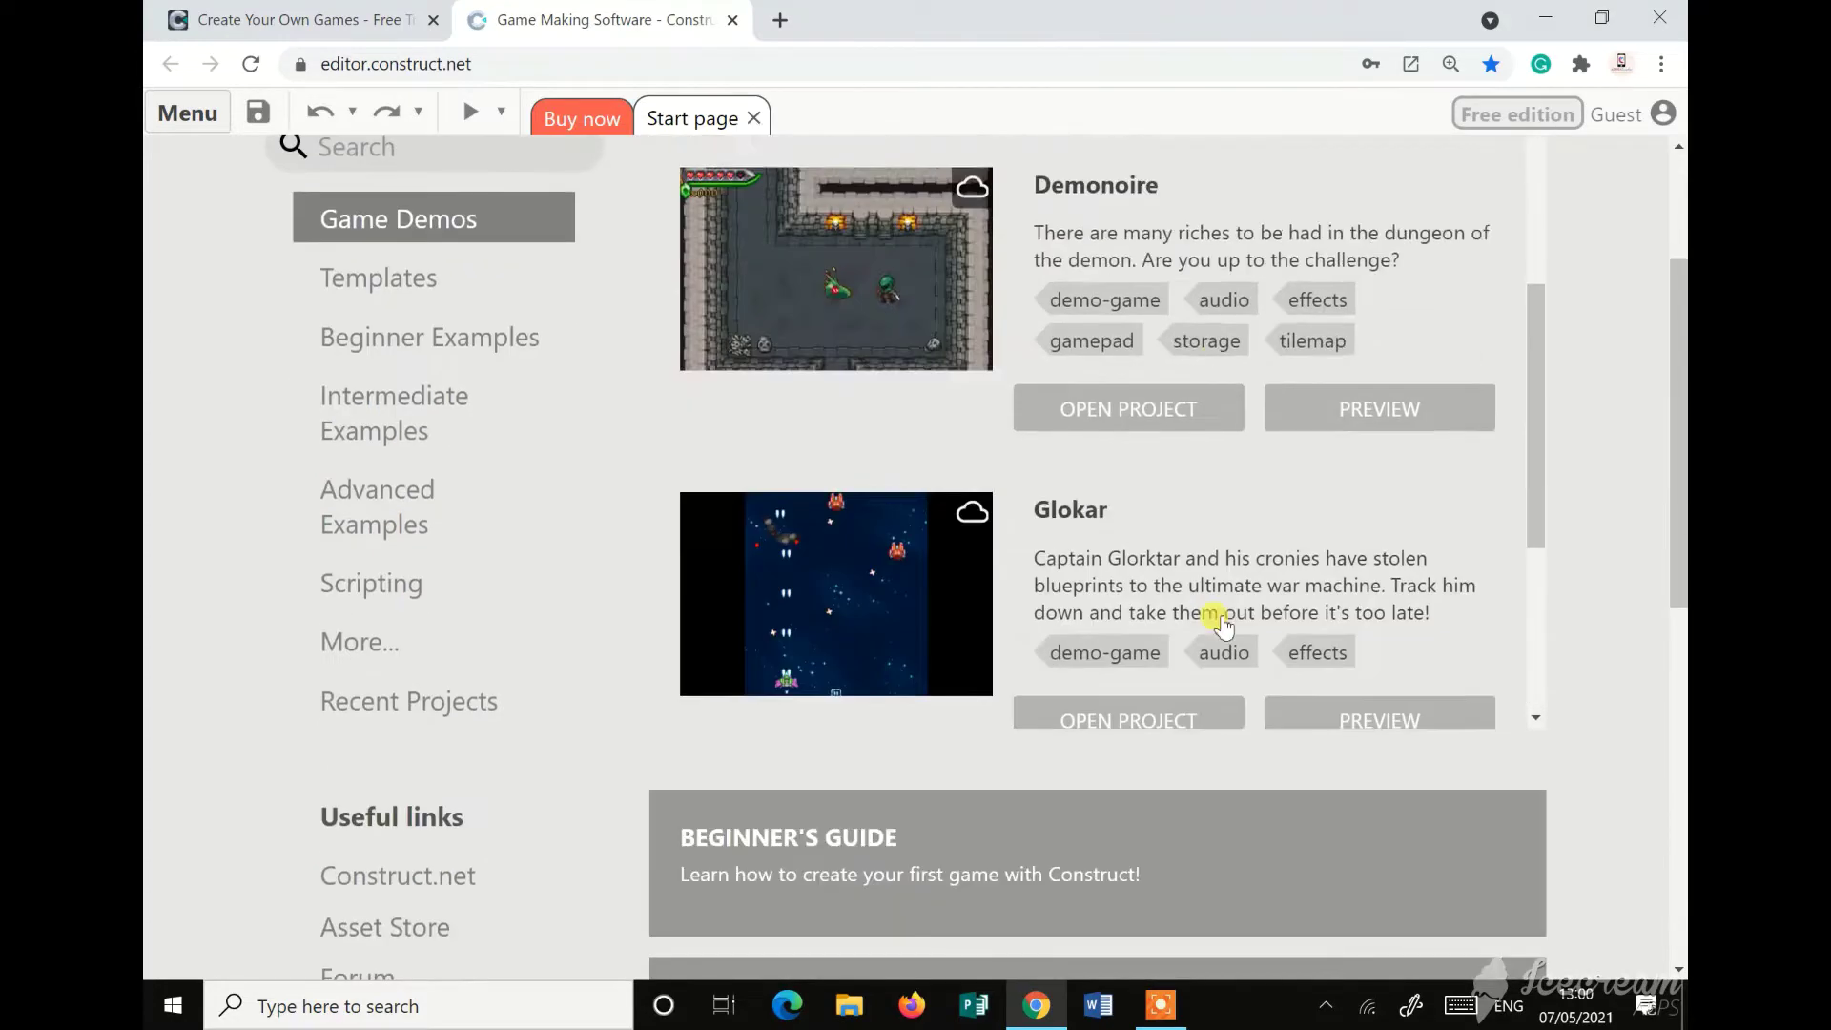
pyautogui.scroll(3, 1557, 584)
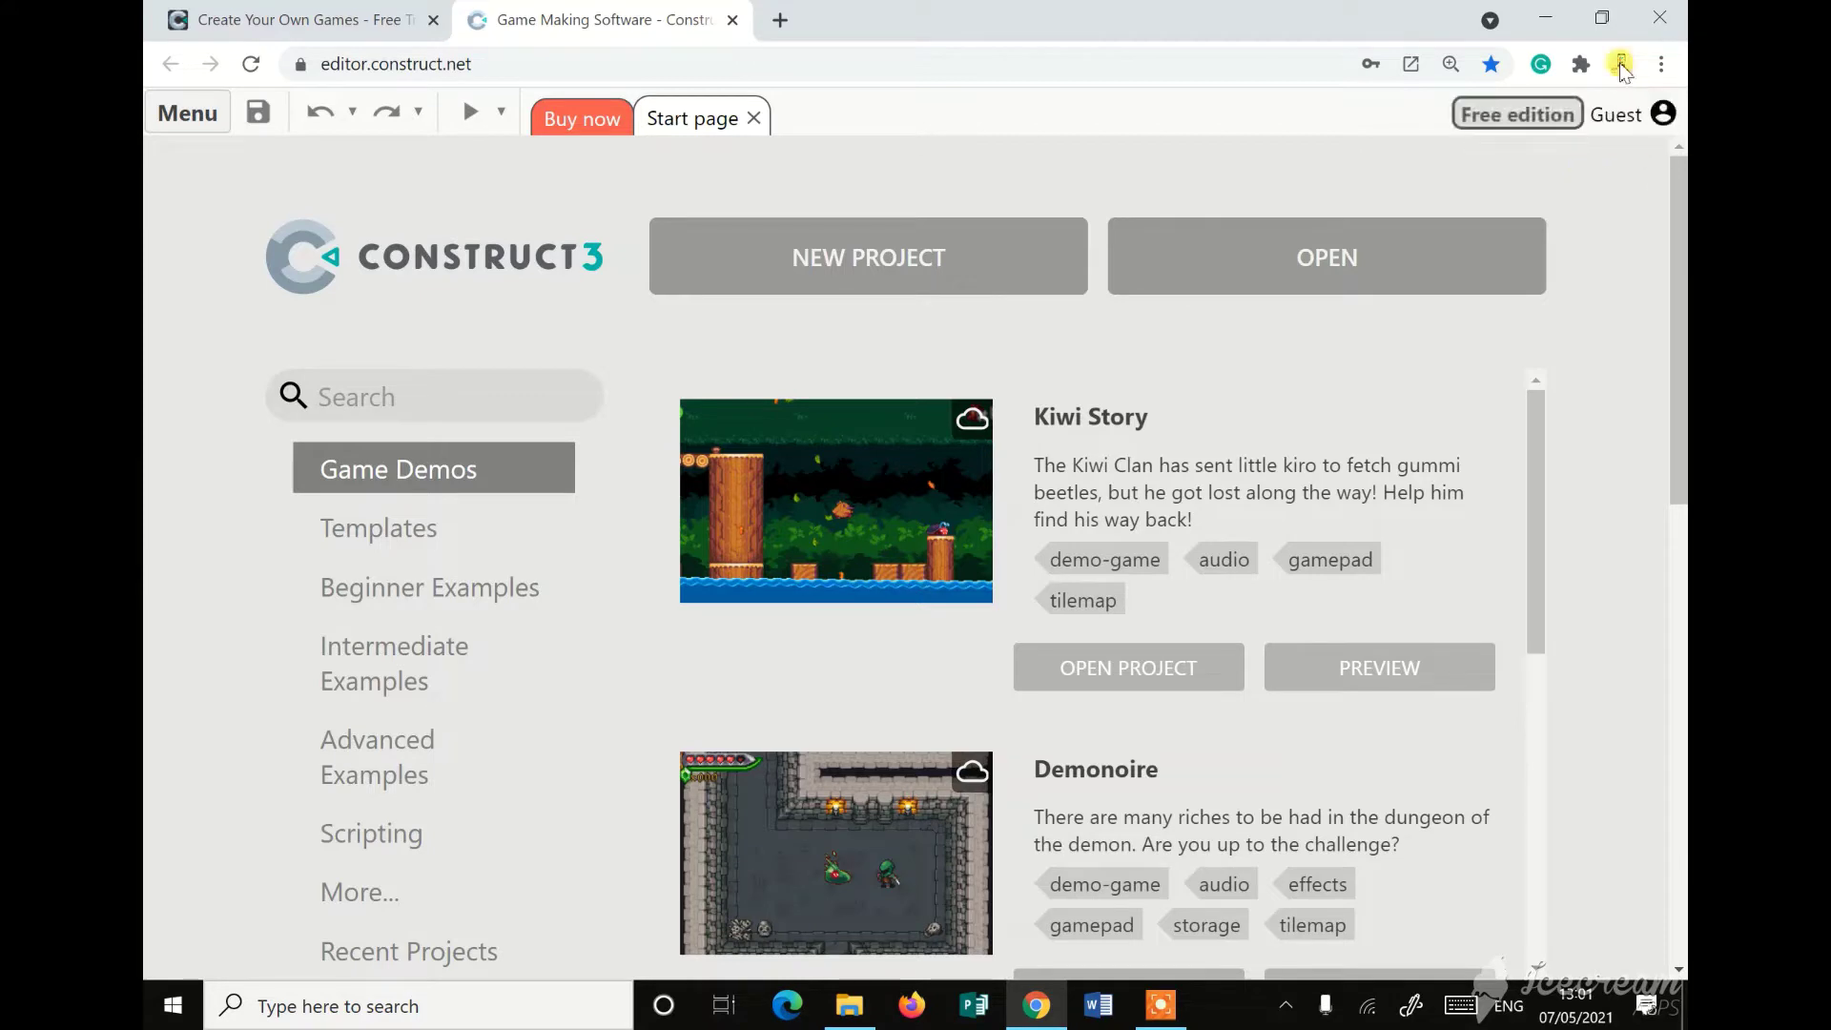
# Open the new account registration page from the guest account options, review its fields and consent choices, and close it
pyautogui.click(1614, 117)
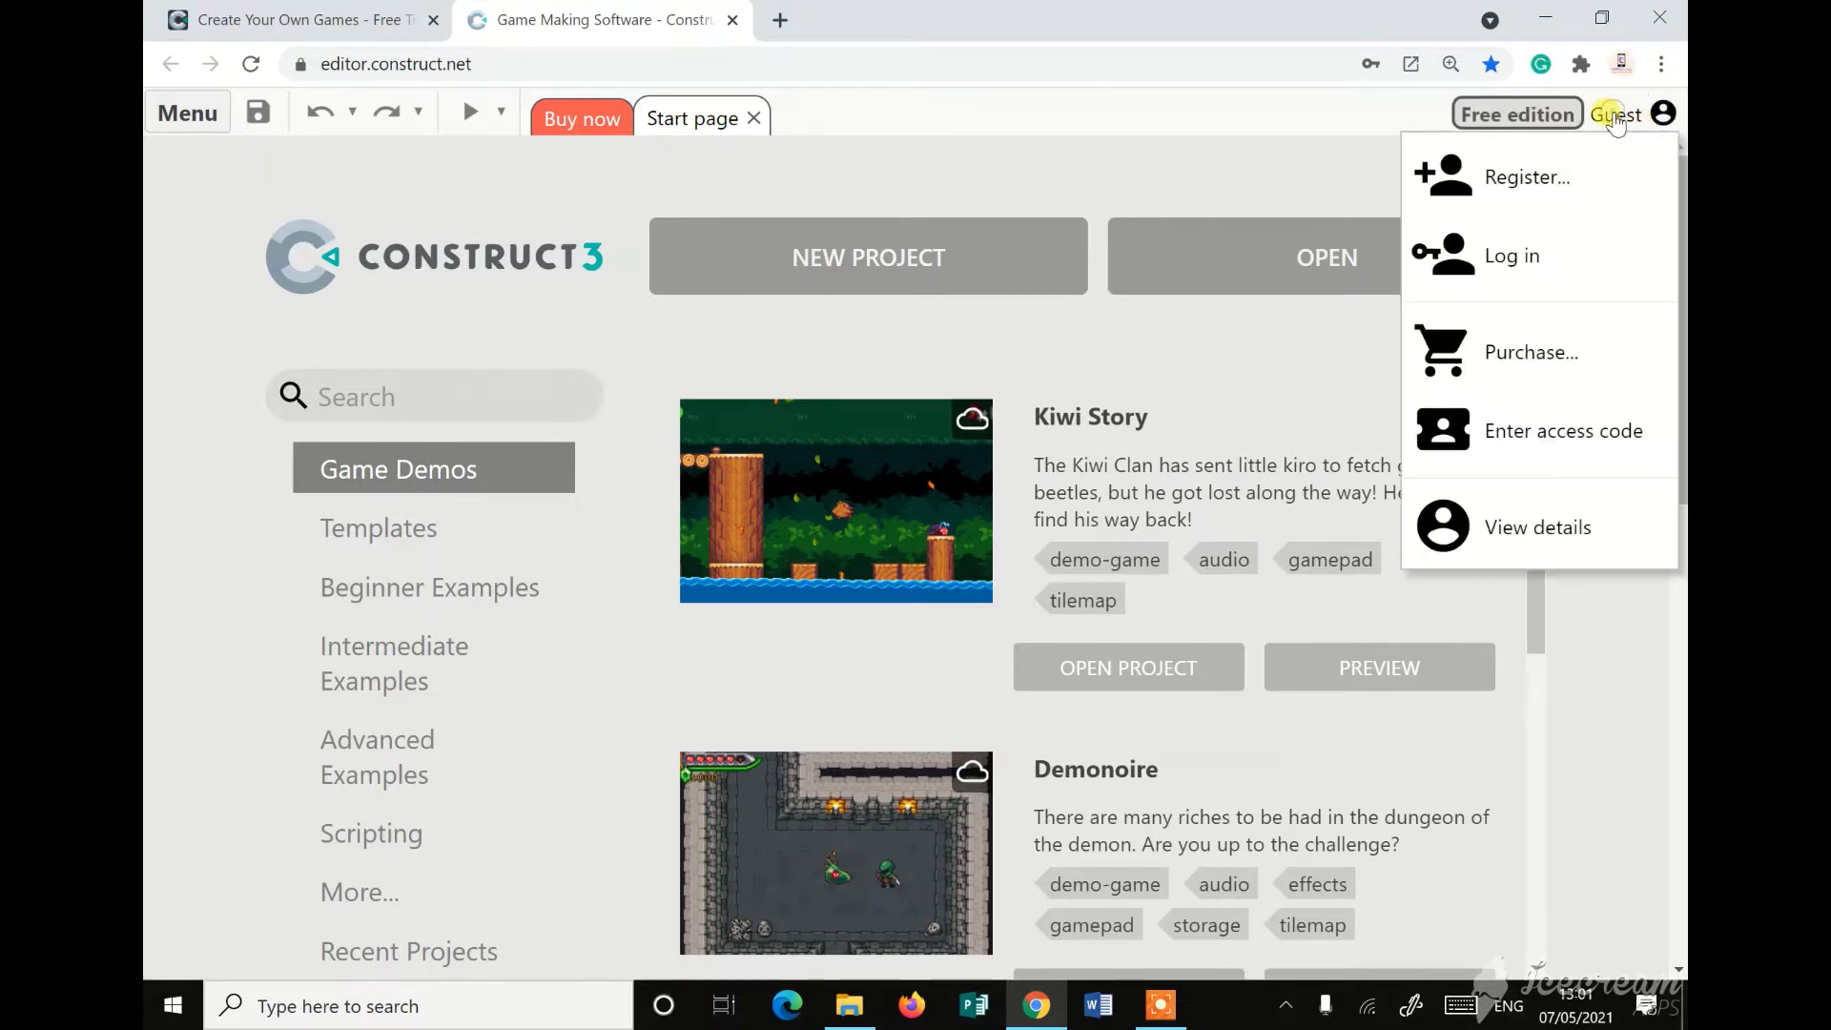
pyautogui.click(1337, 141)
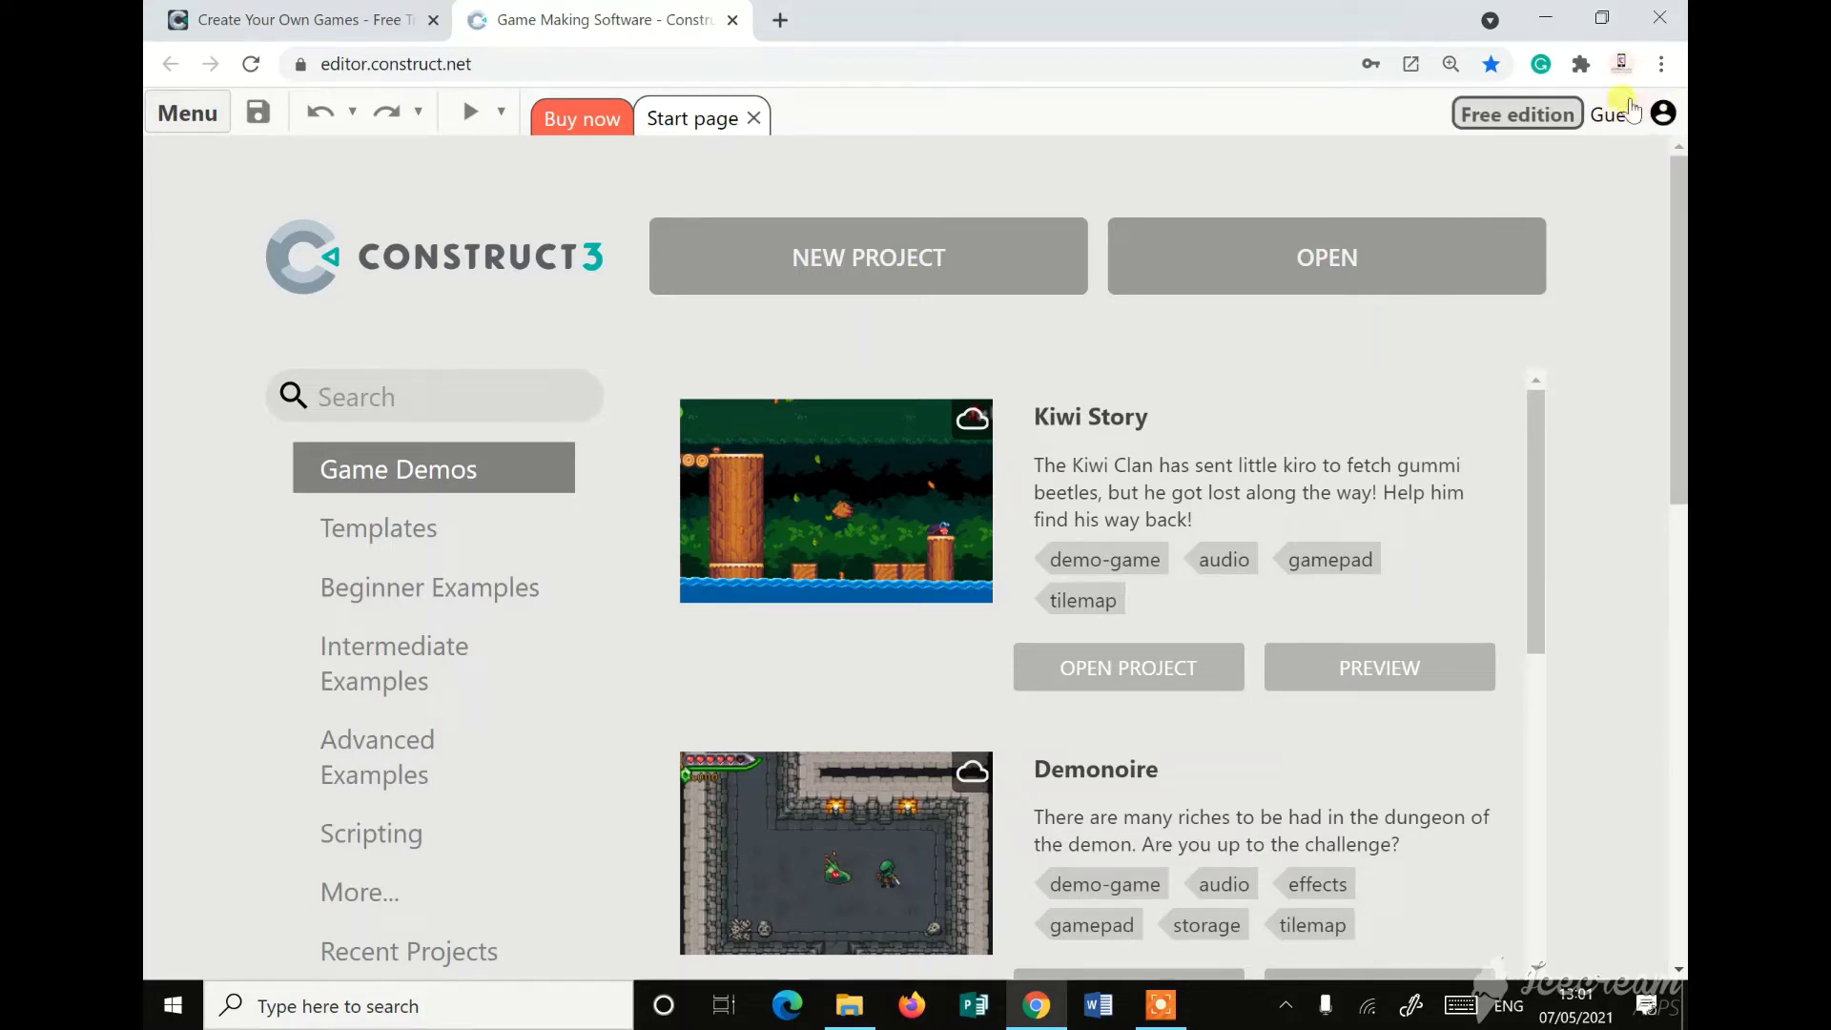
pyautogui.click(1582, 129)
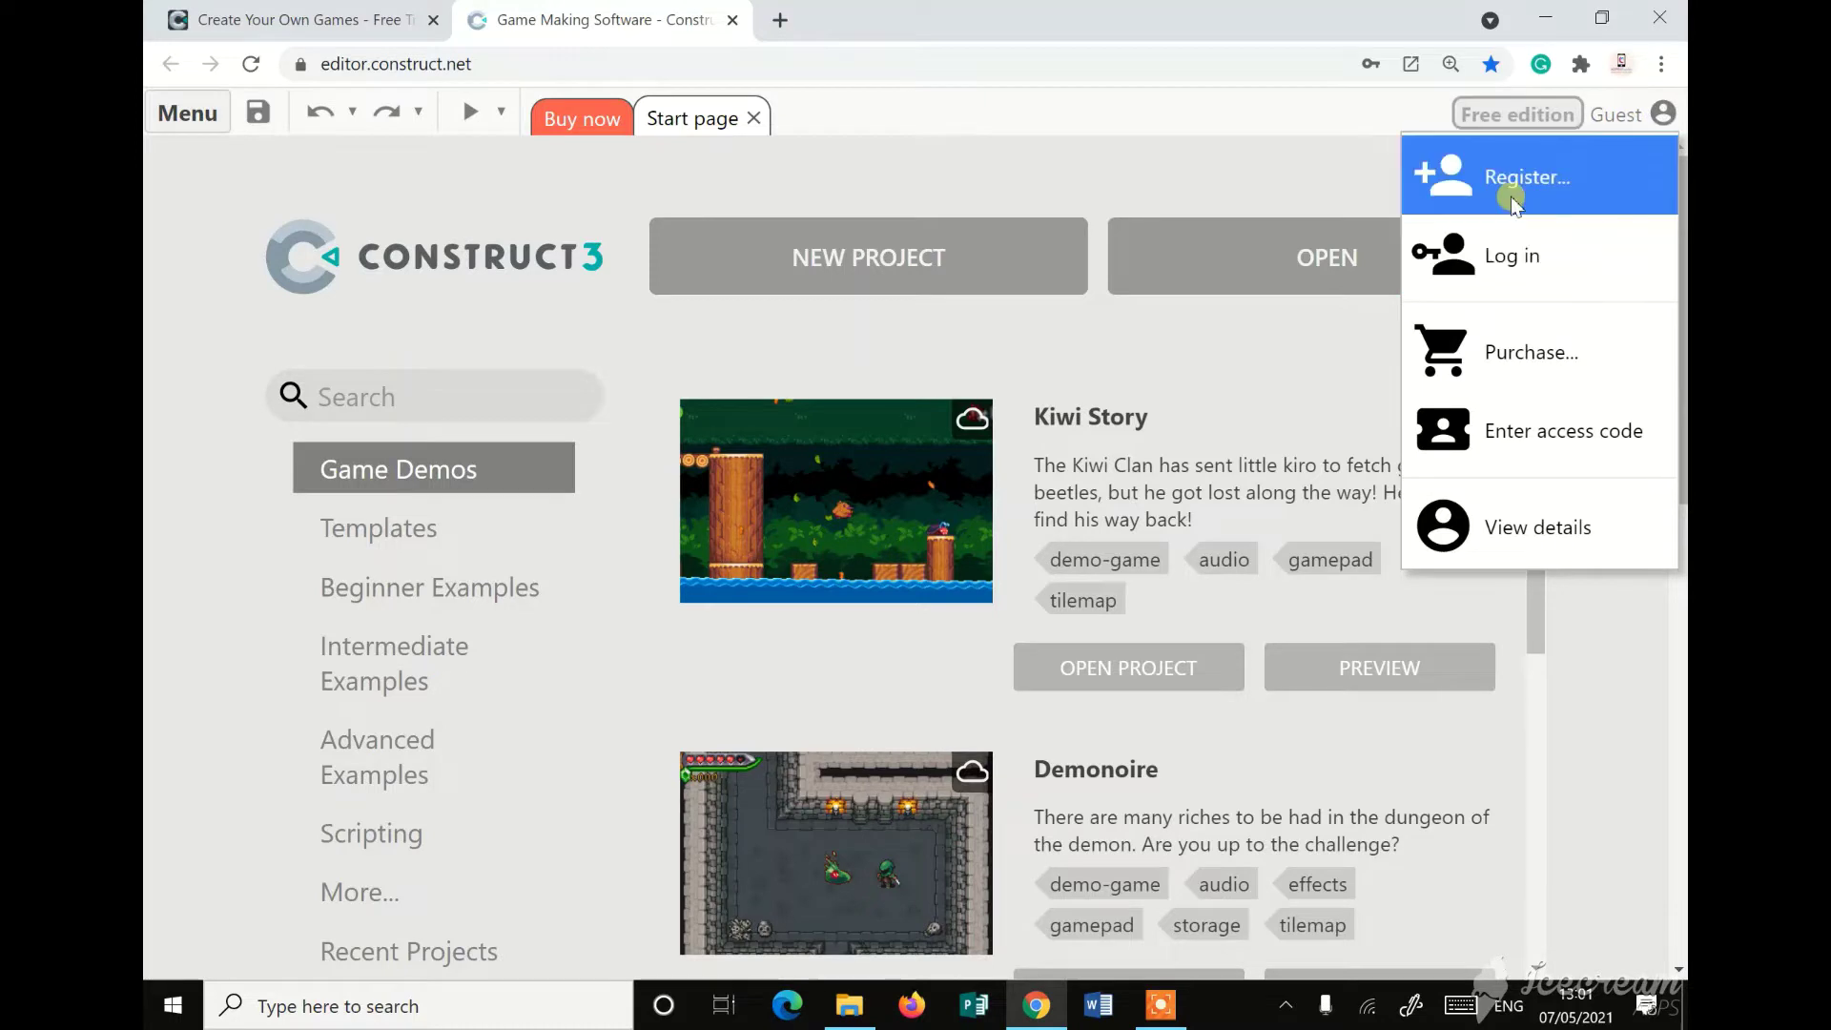
pyautogui.click(1534, 172)
pyautogui.click(1518, 191)
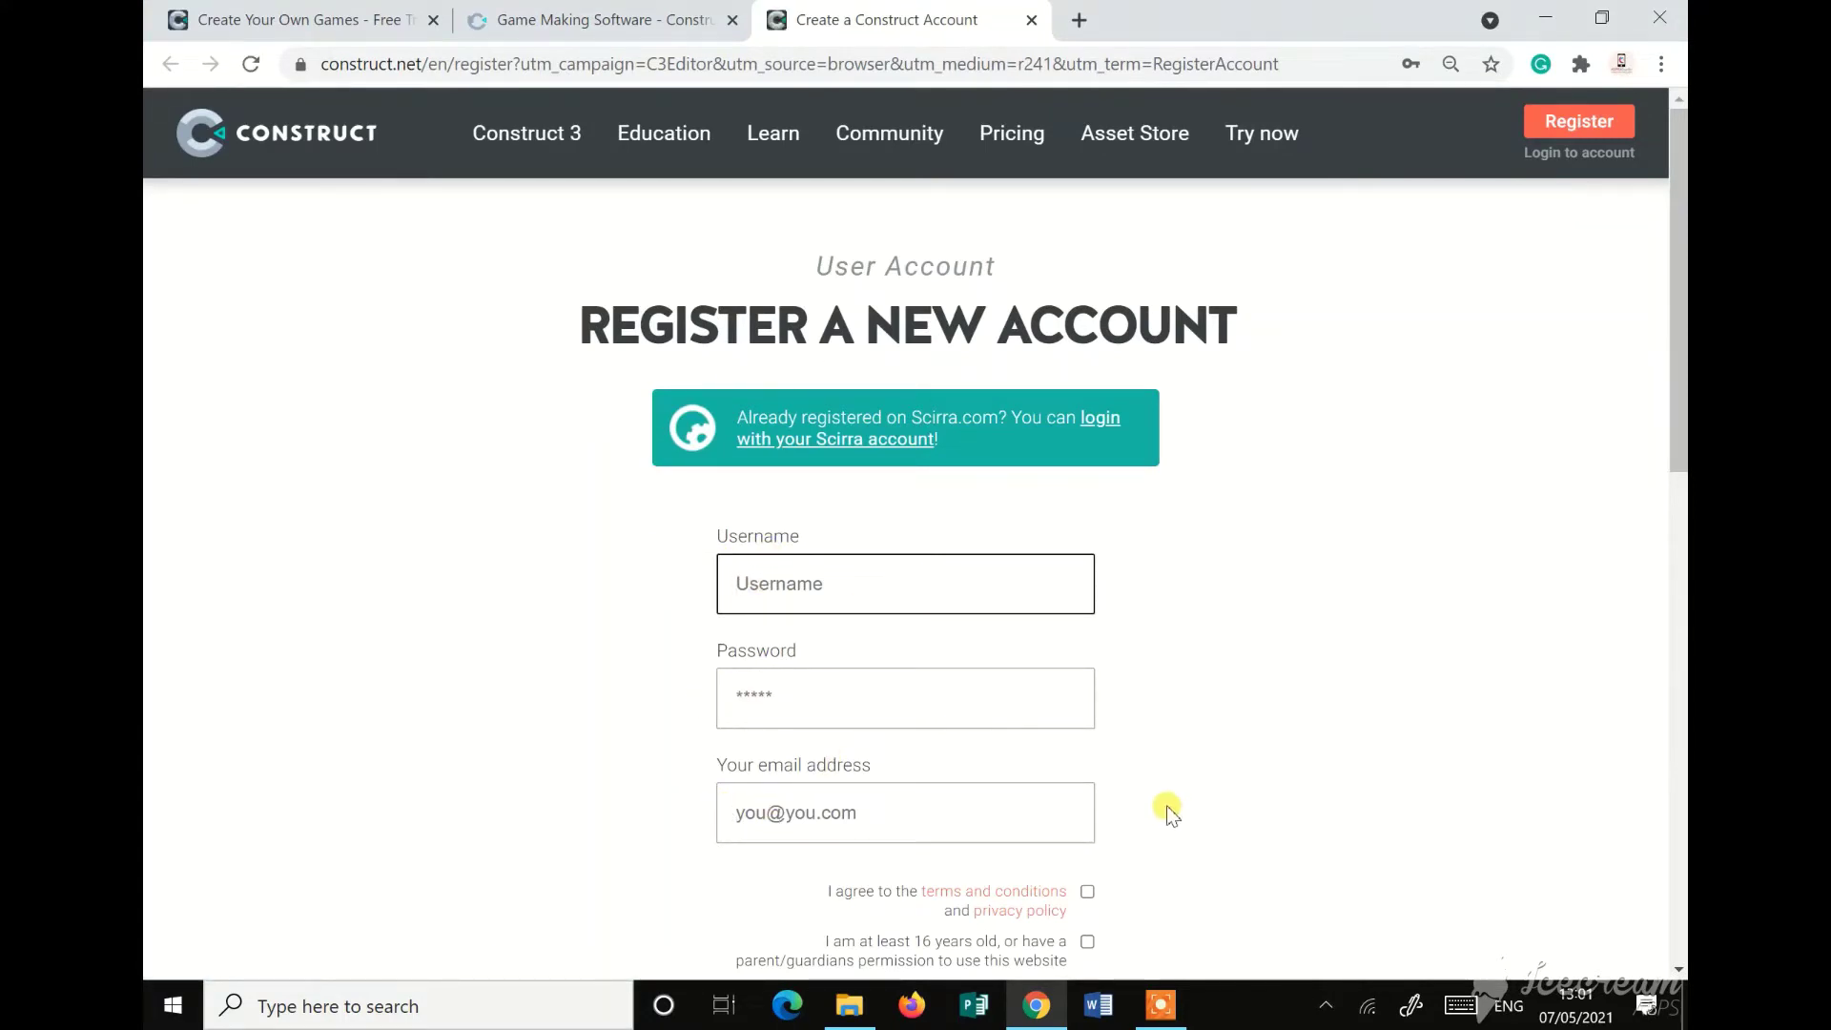
pyautogui.scroll(-1, 1161, 807)
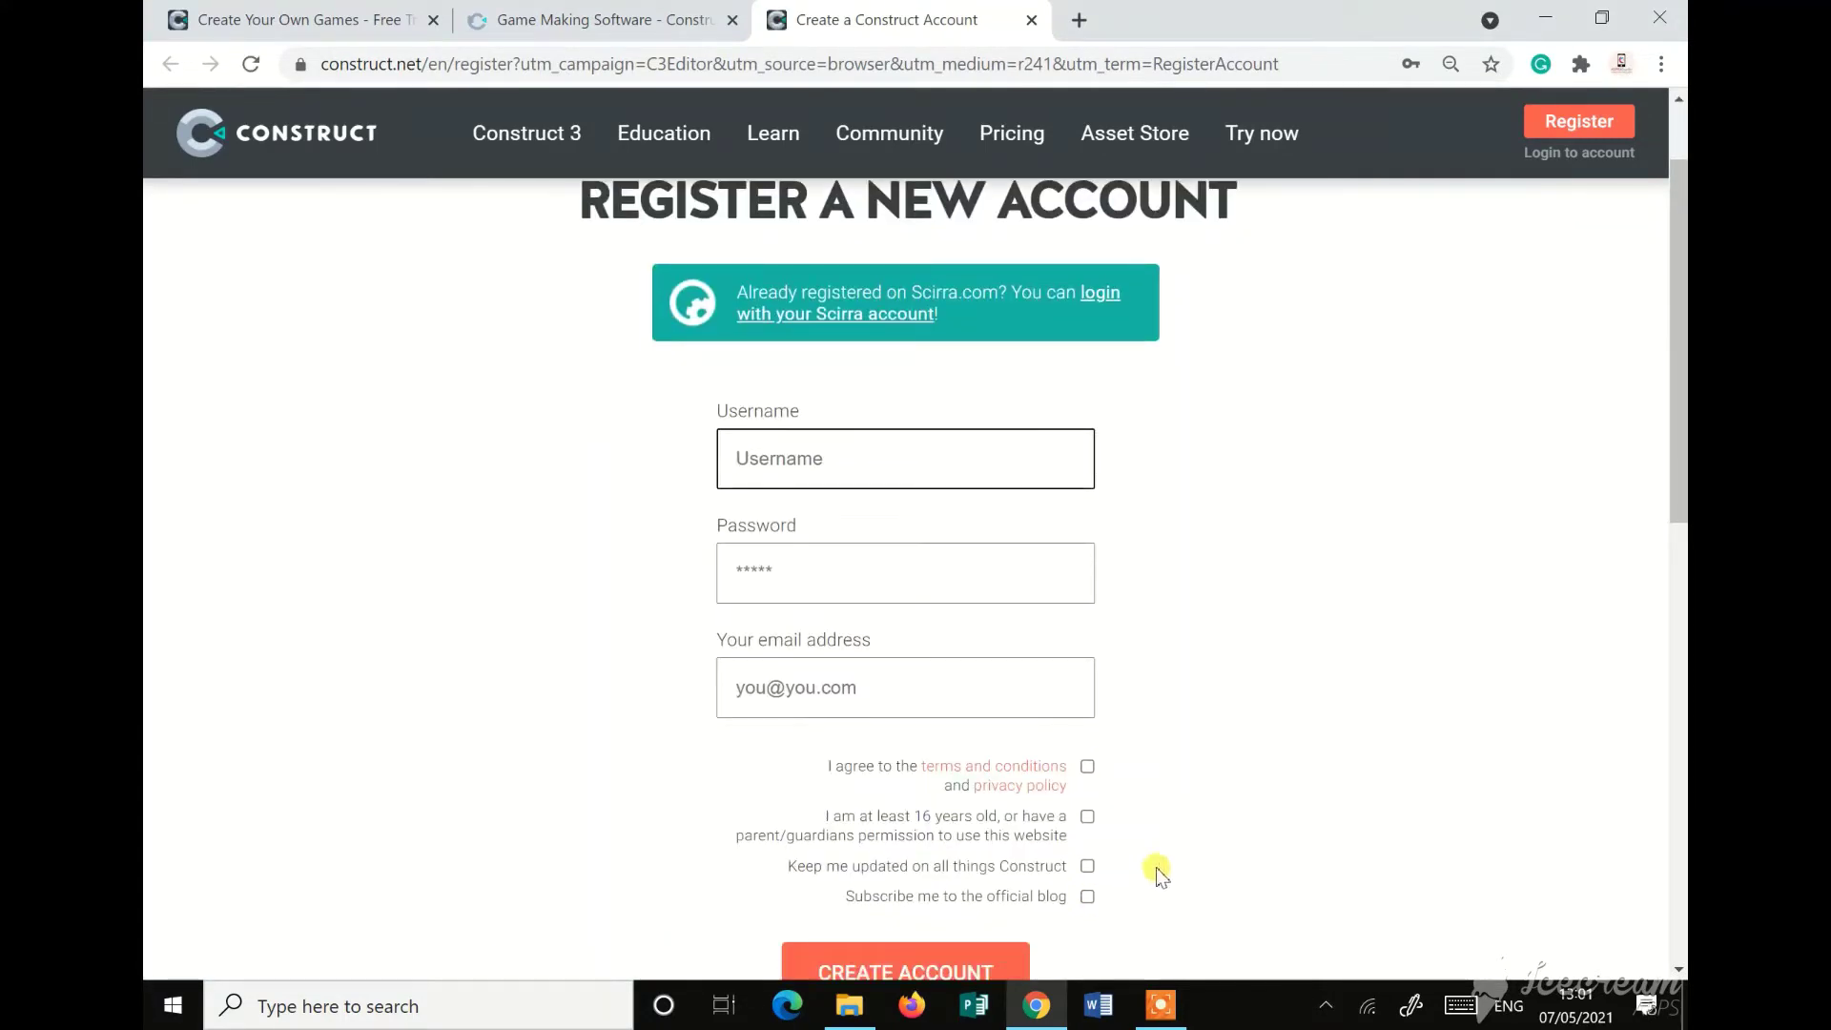
pyautogui.scroll(-1, 1156, 867)
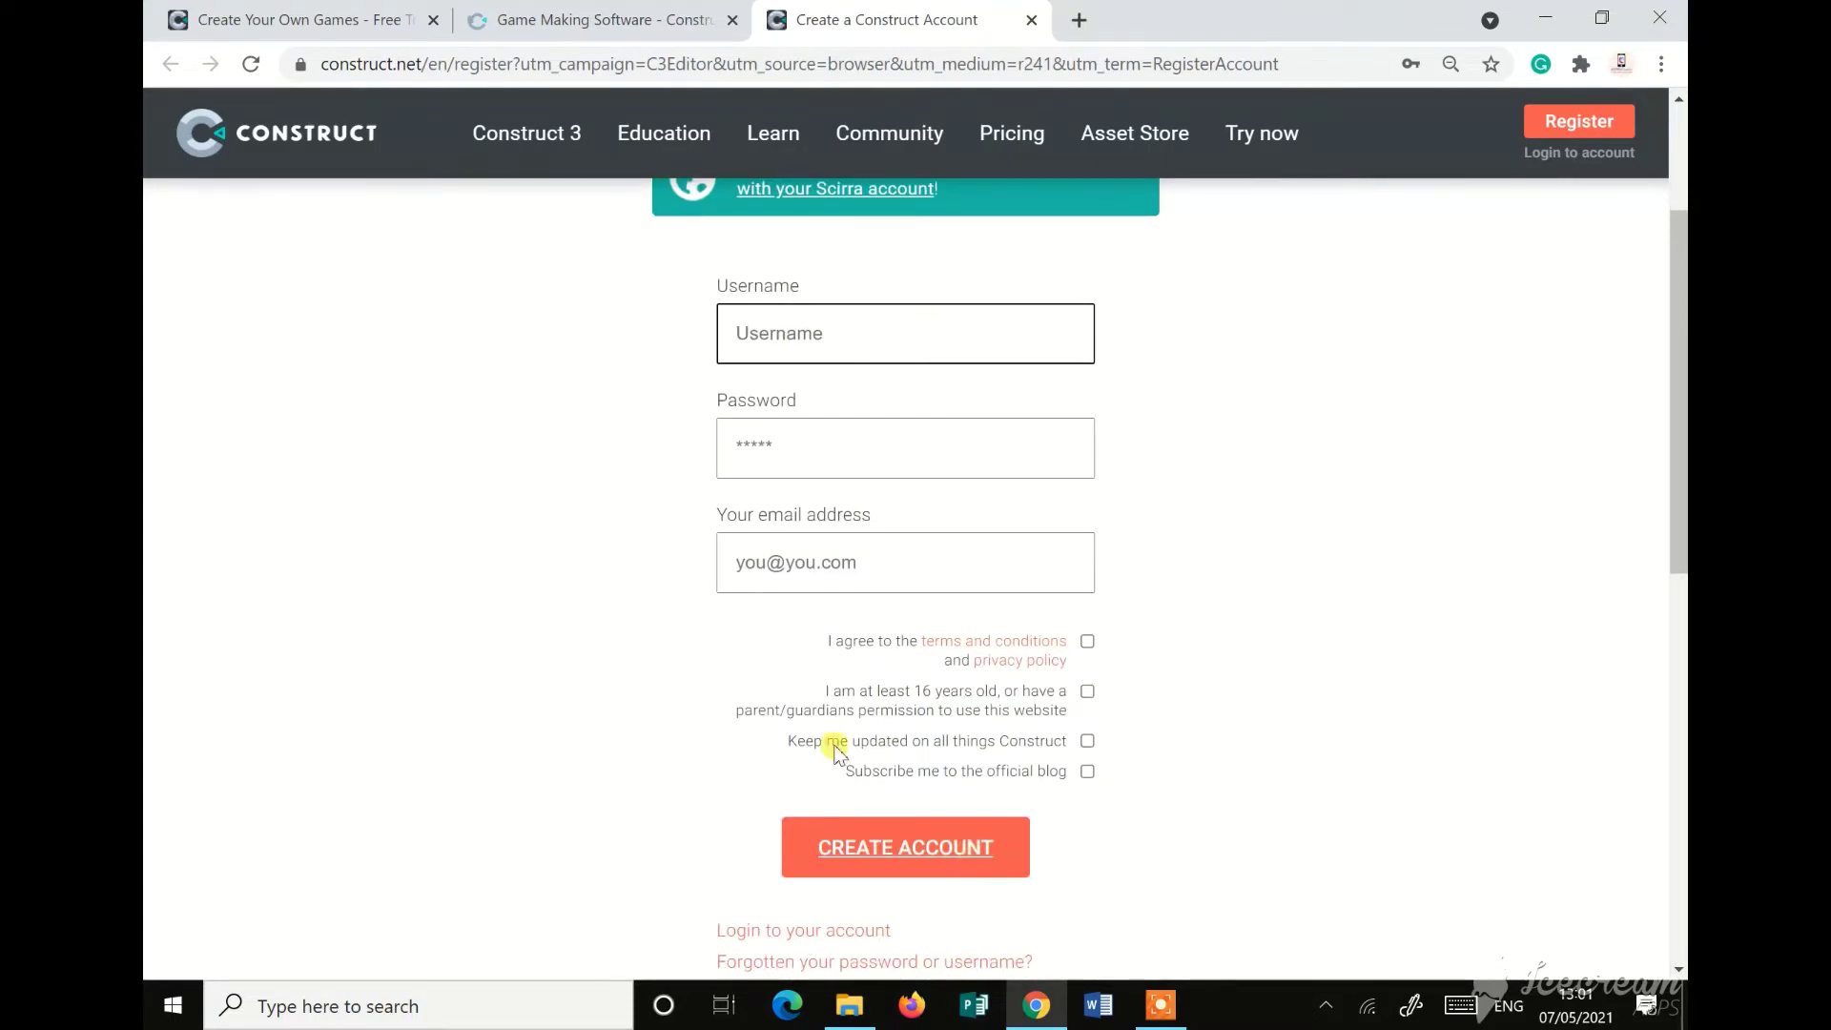
pyautogui.click(1032, 20)
# View the guest account's details and read the Free Edition project limits
pyautogui.click(1640, 116)
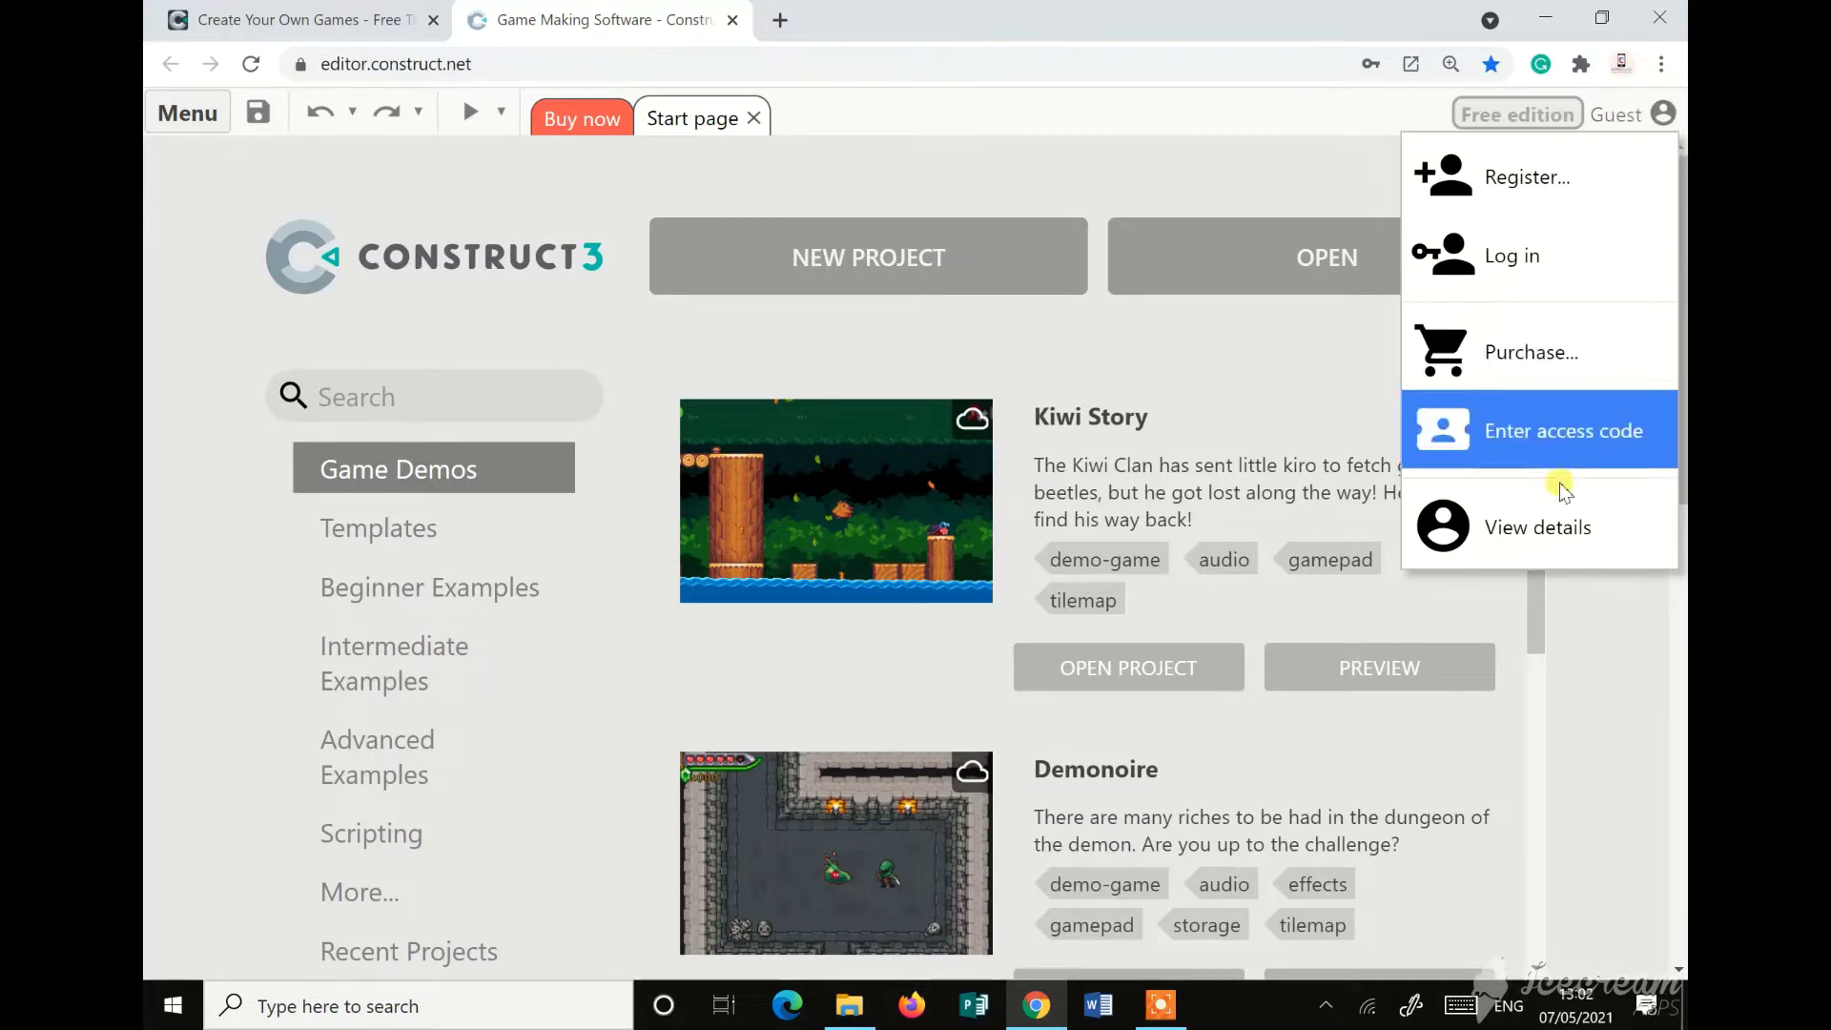
pyautogui.click(1531, 543)
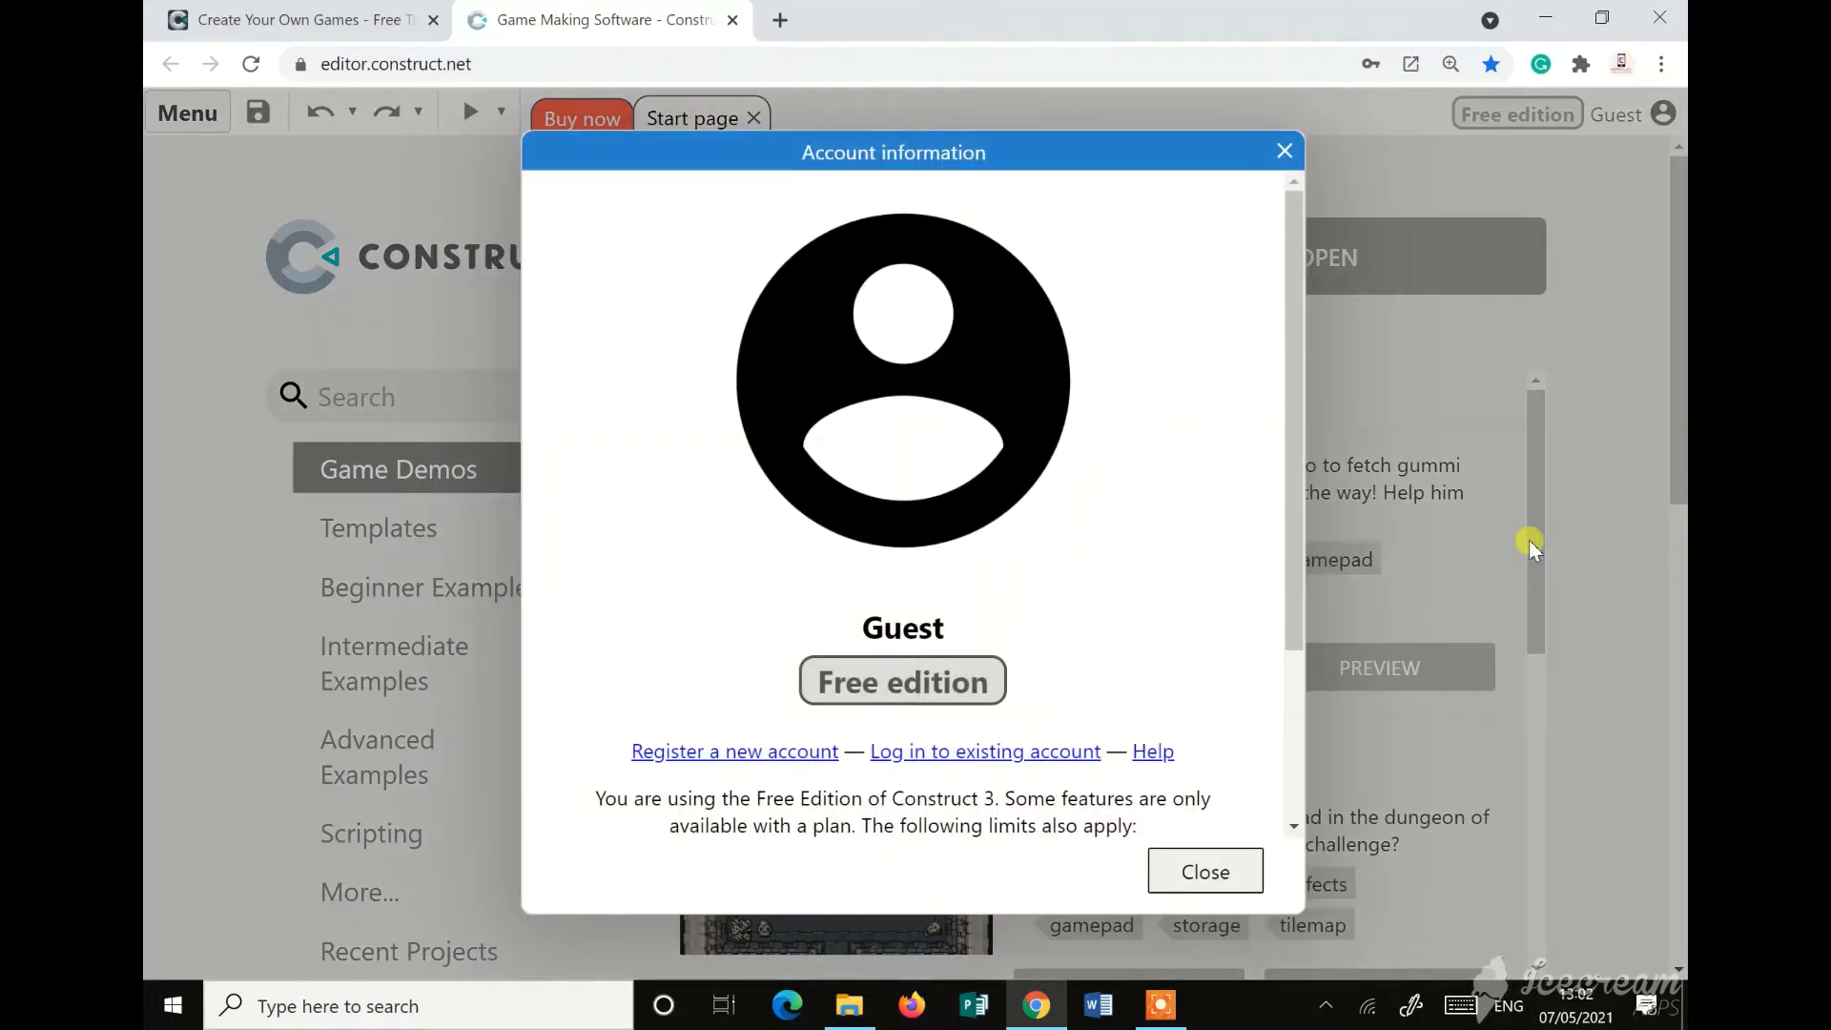
pyautogui.scroll(-3, 1022, 654)
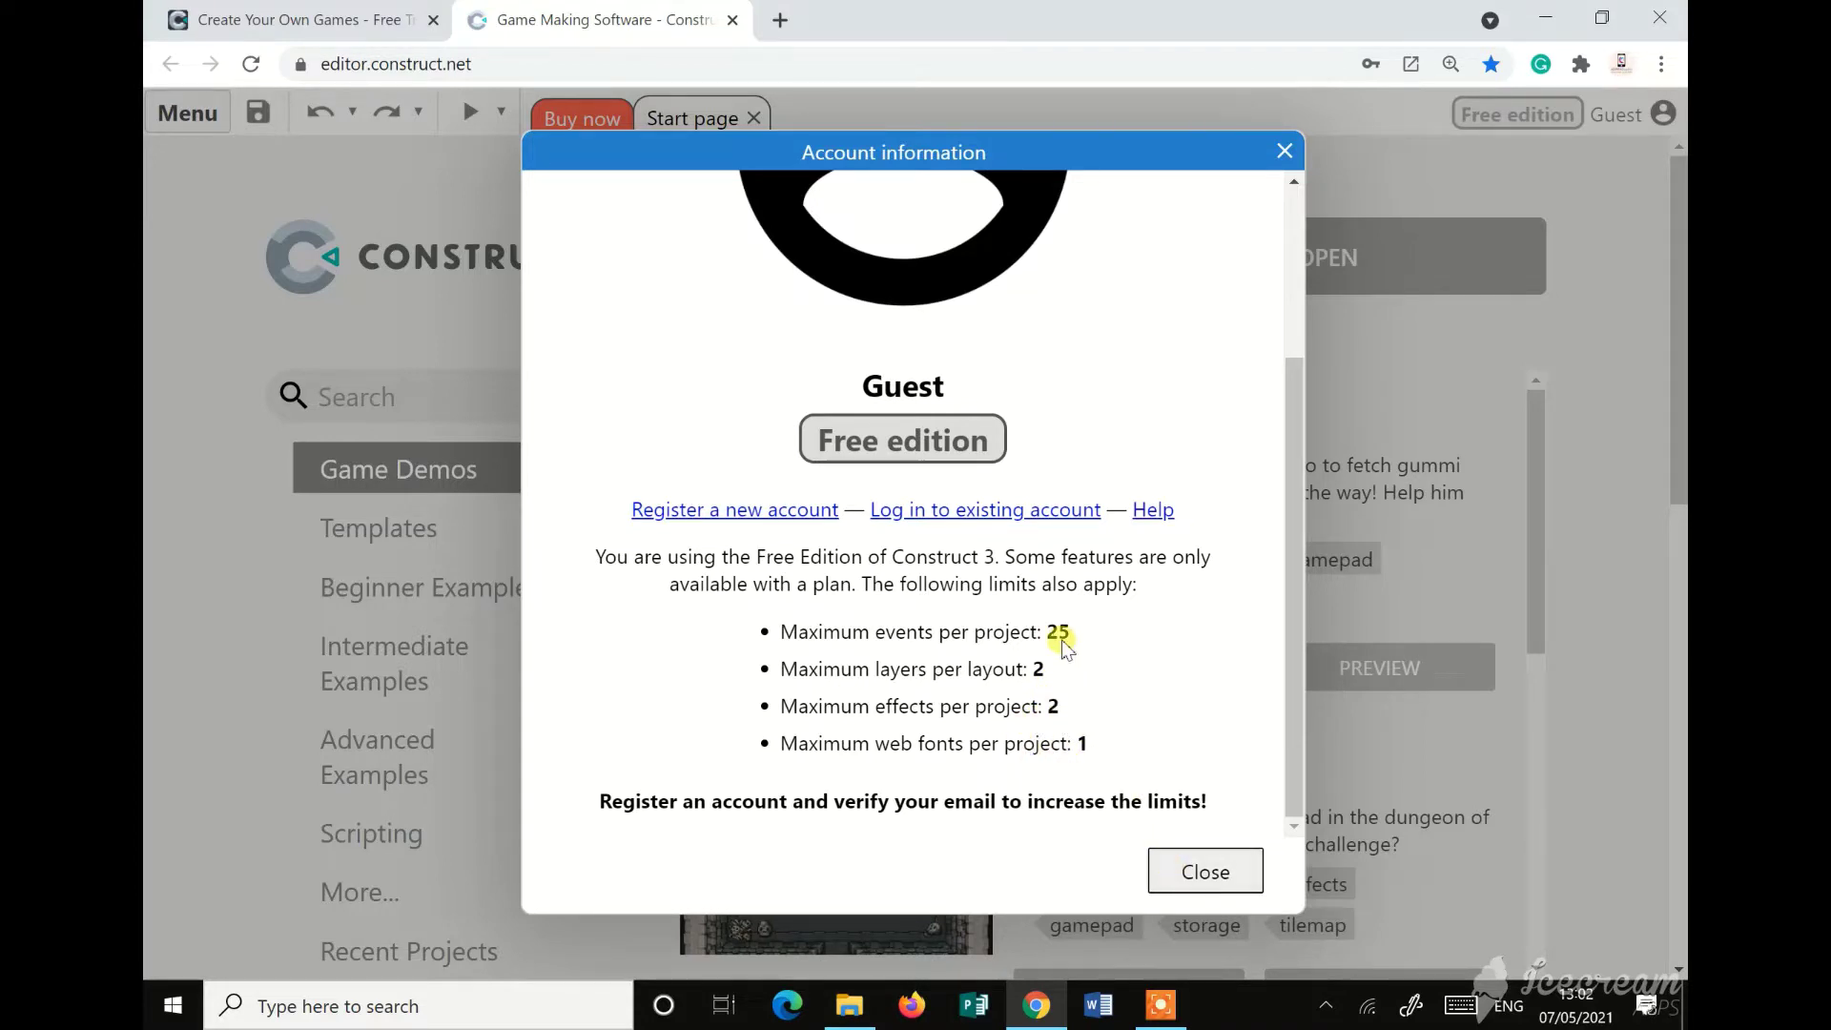
pyautogui.click(1189, 874)
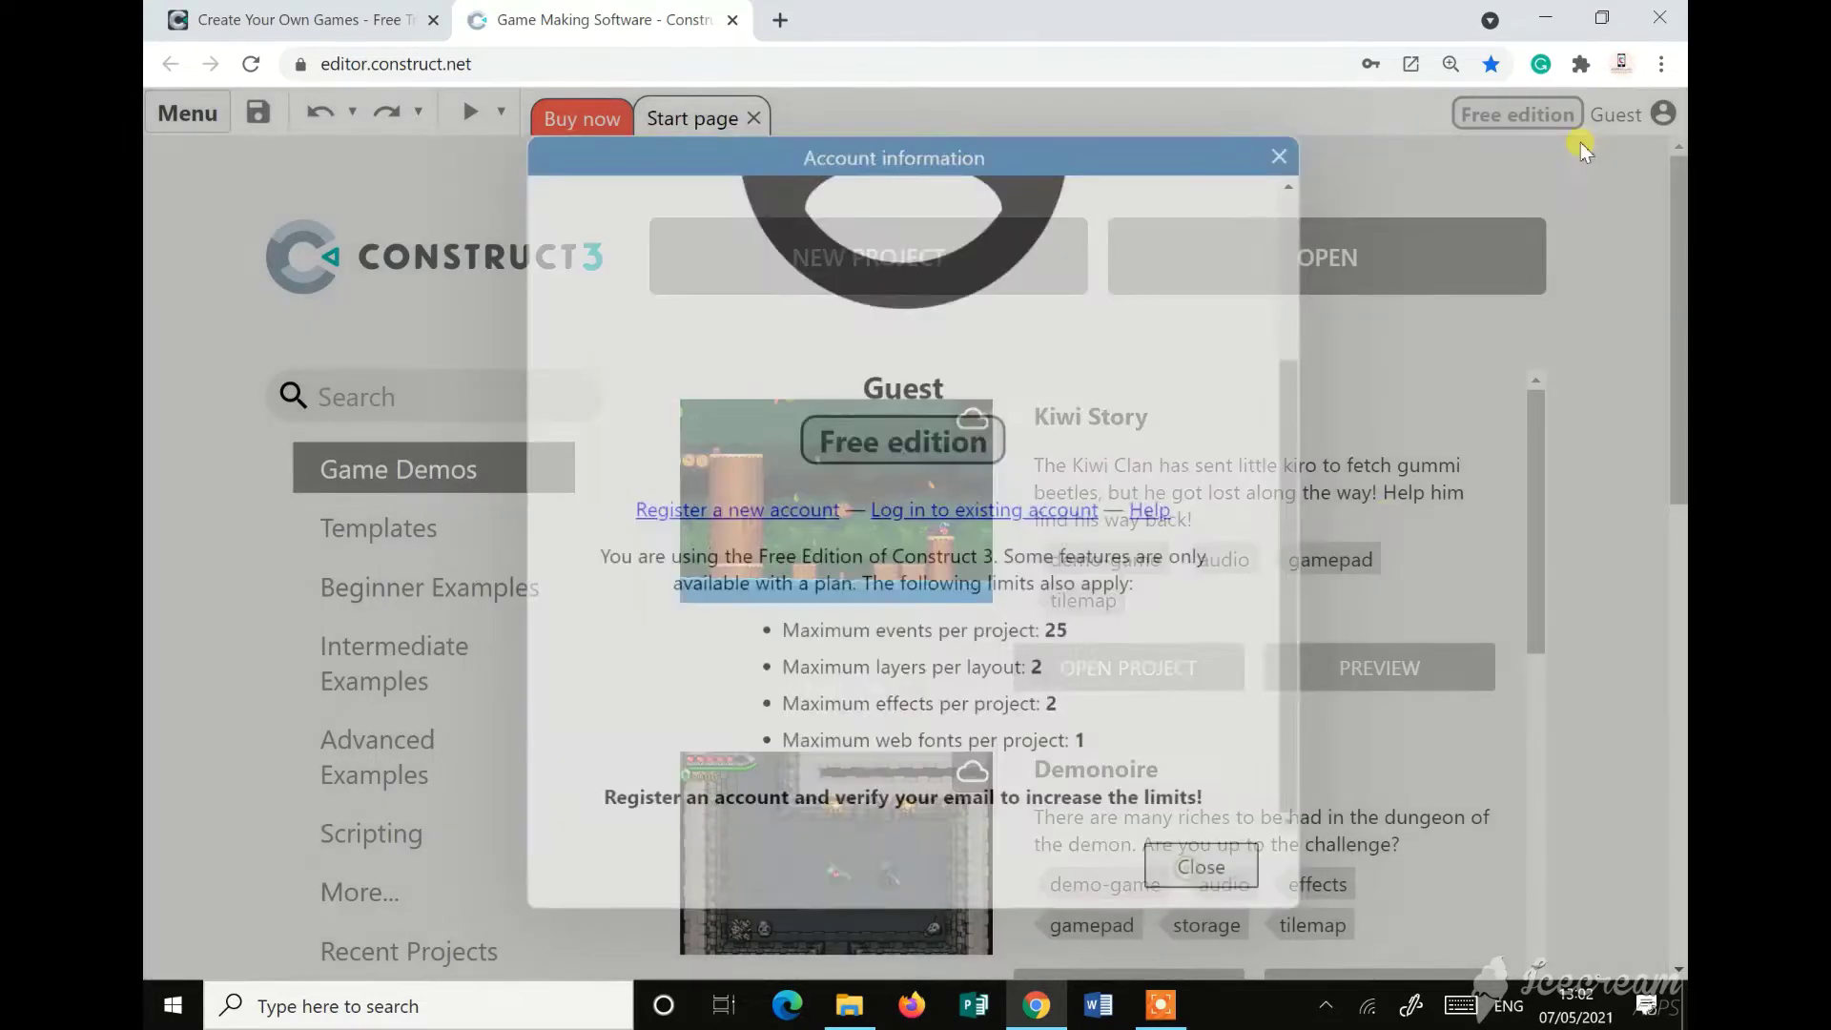
# Log in to an existing Construct account, filling in the username and password from the fourth saved login
pyautogui.click(1660, 113)
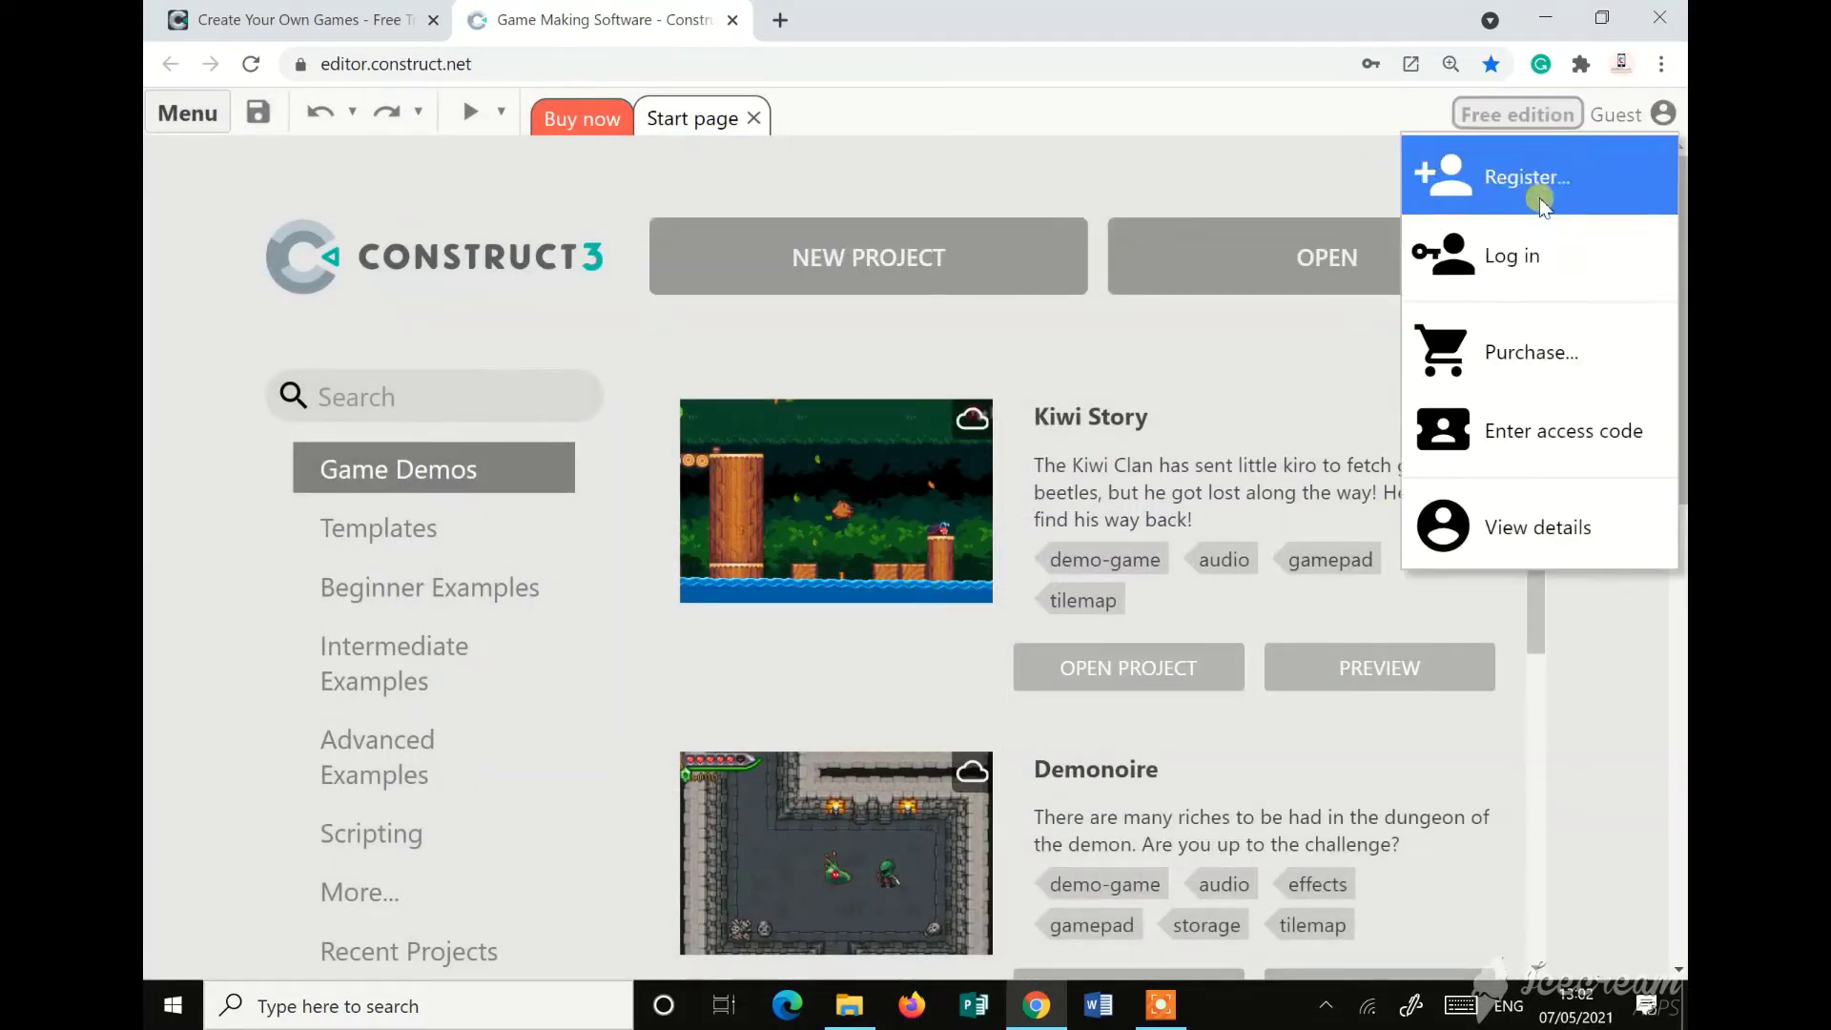
pyautogui.click(1531, 255)
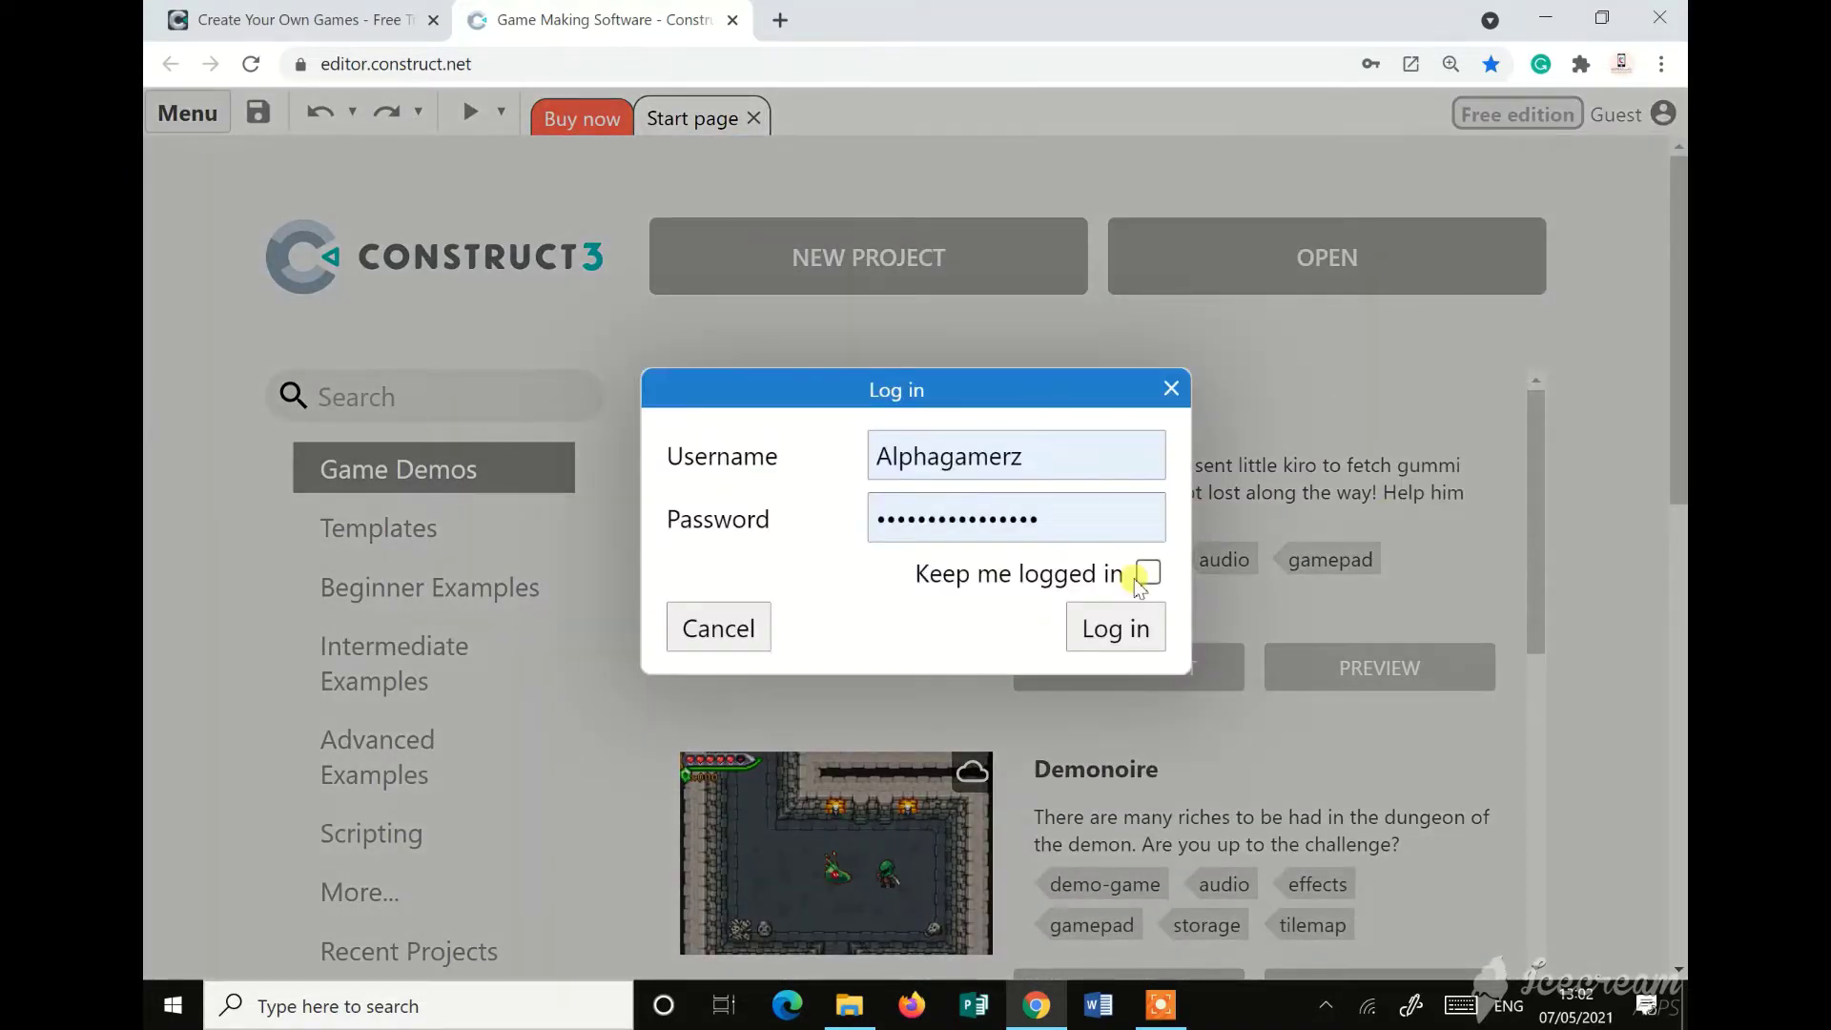
pyautogui.doubleClick(1070, 454)
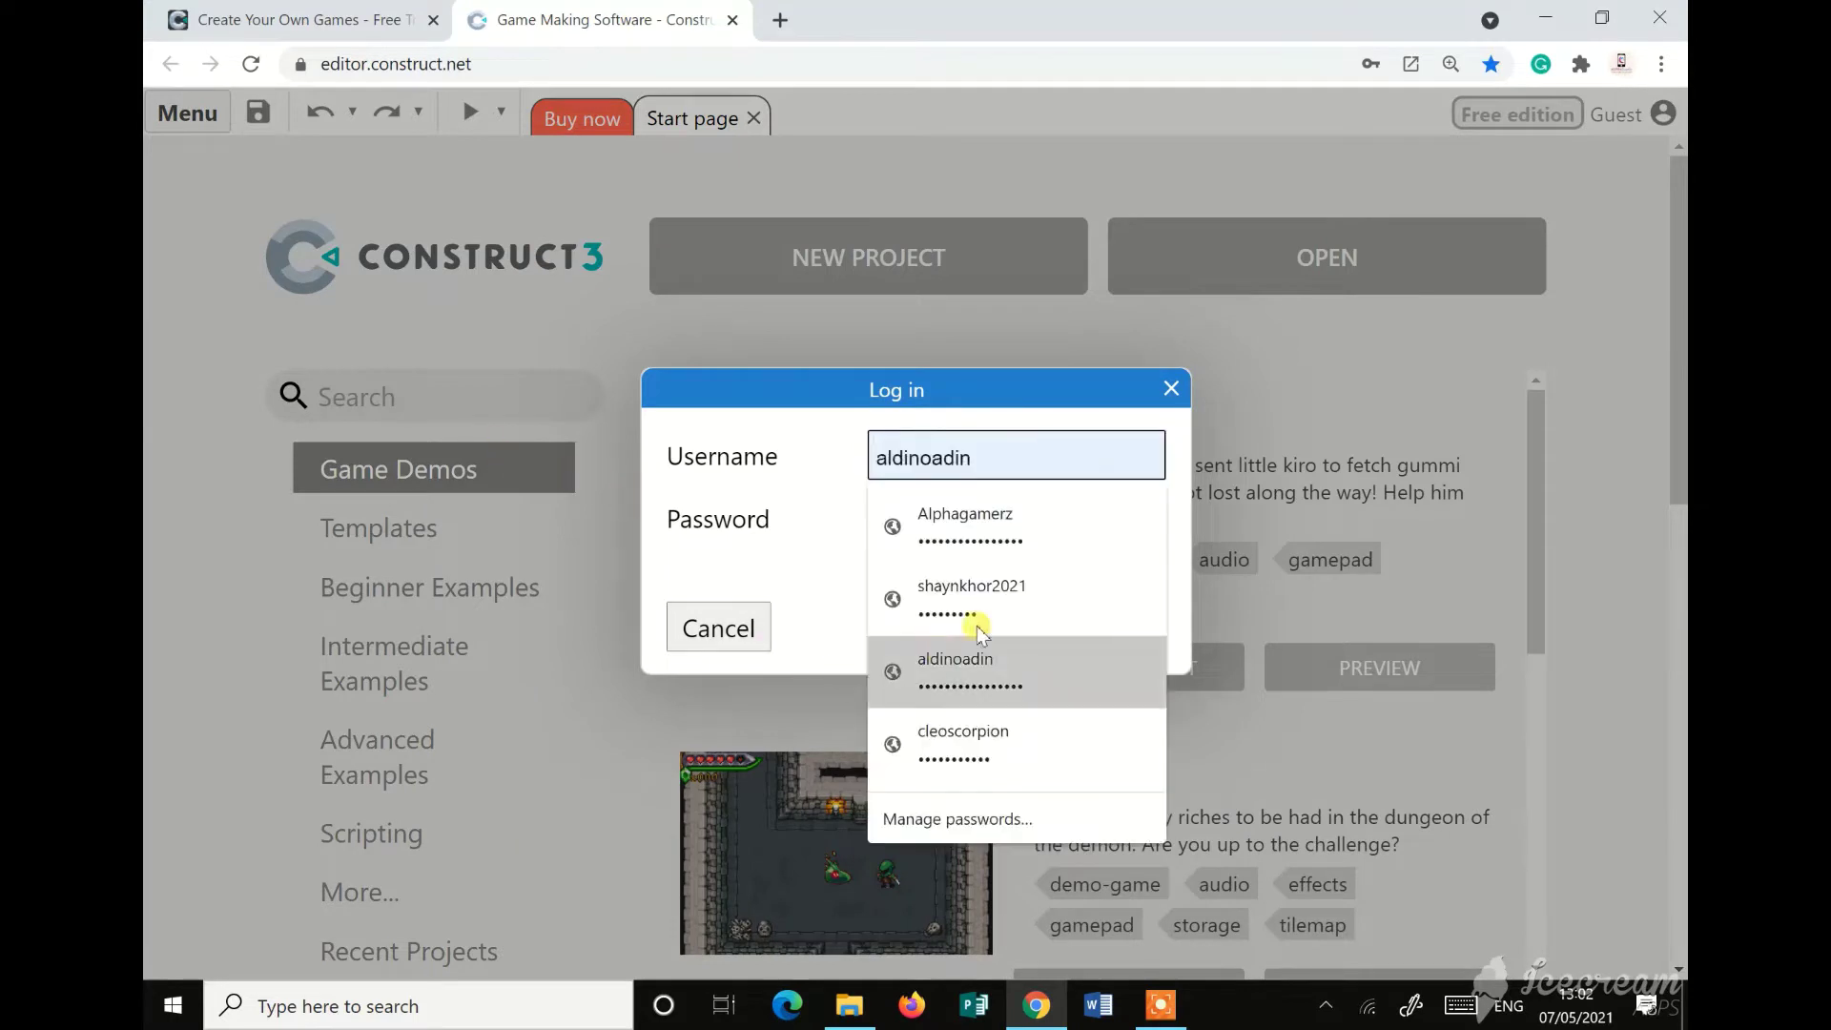
pyautogui.click(983, 737)
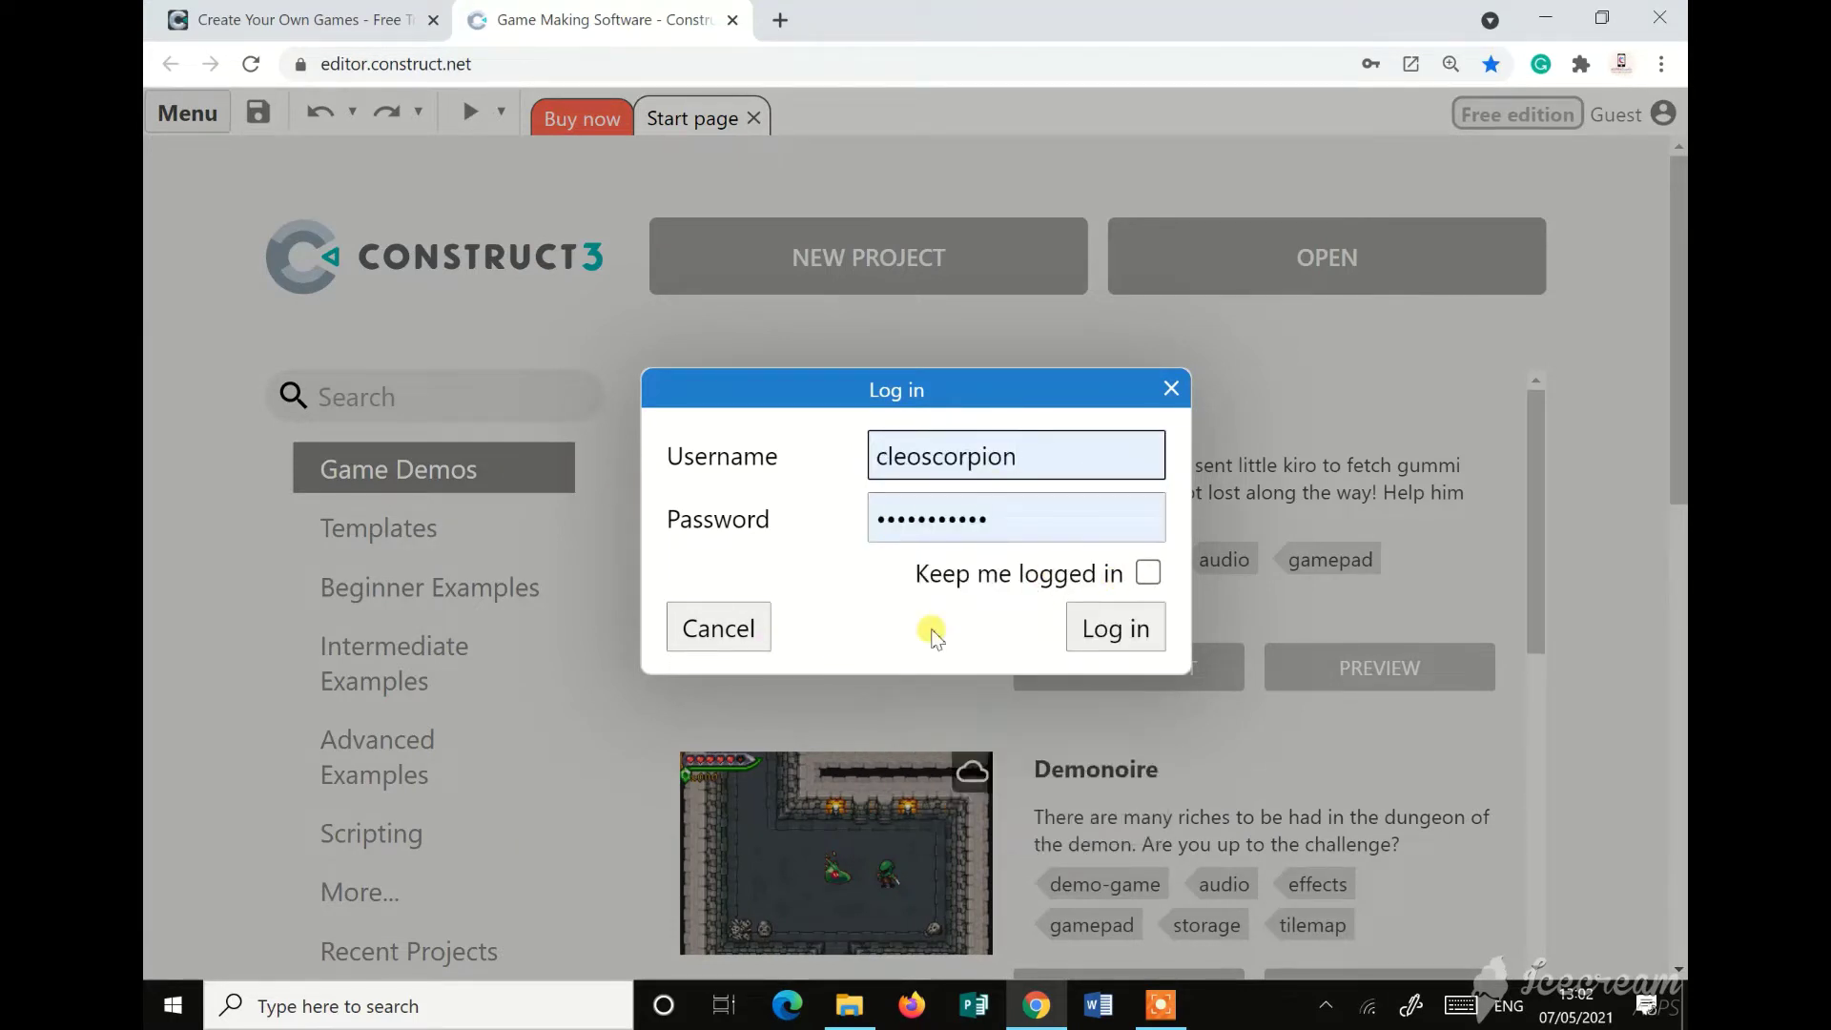
pyautogui.click(1084, 633)
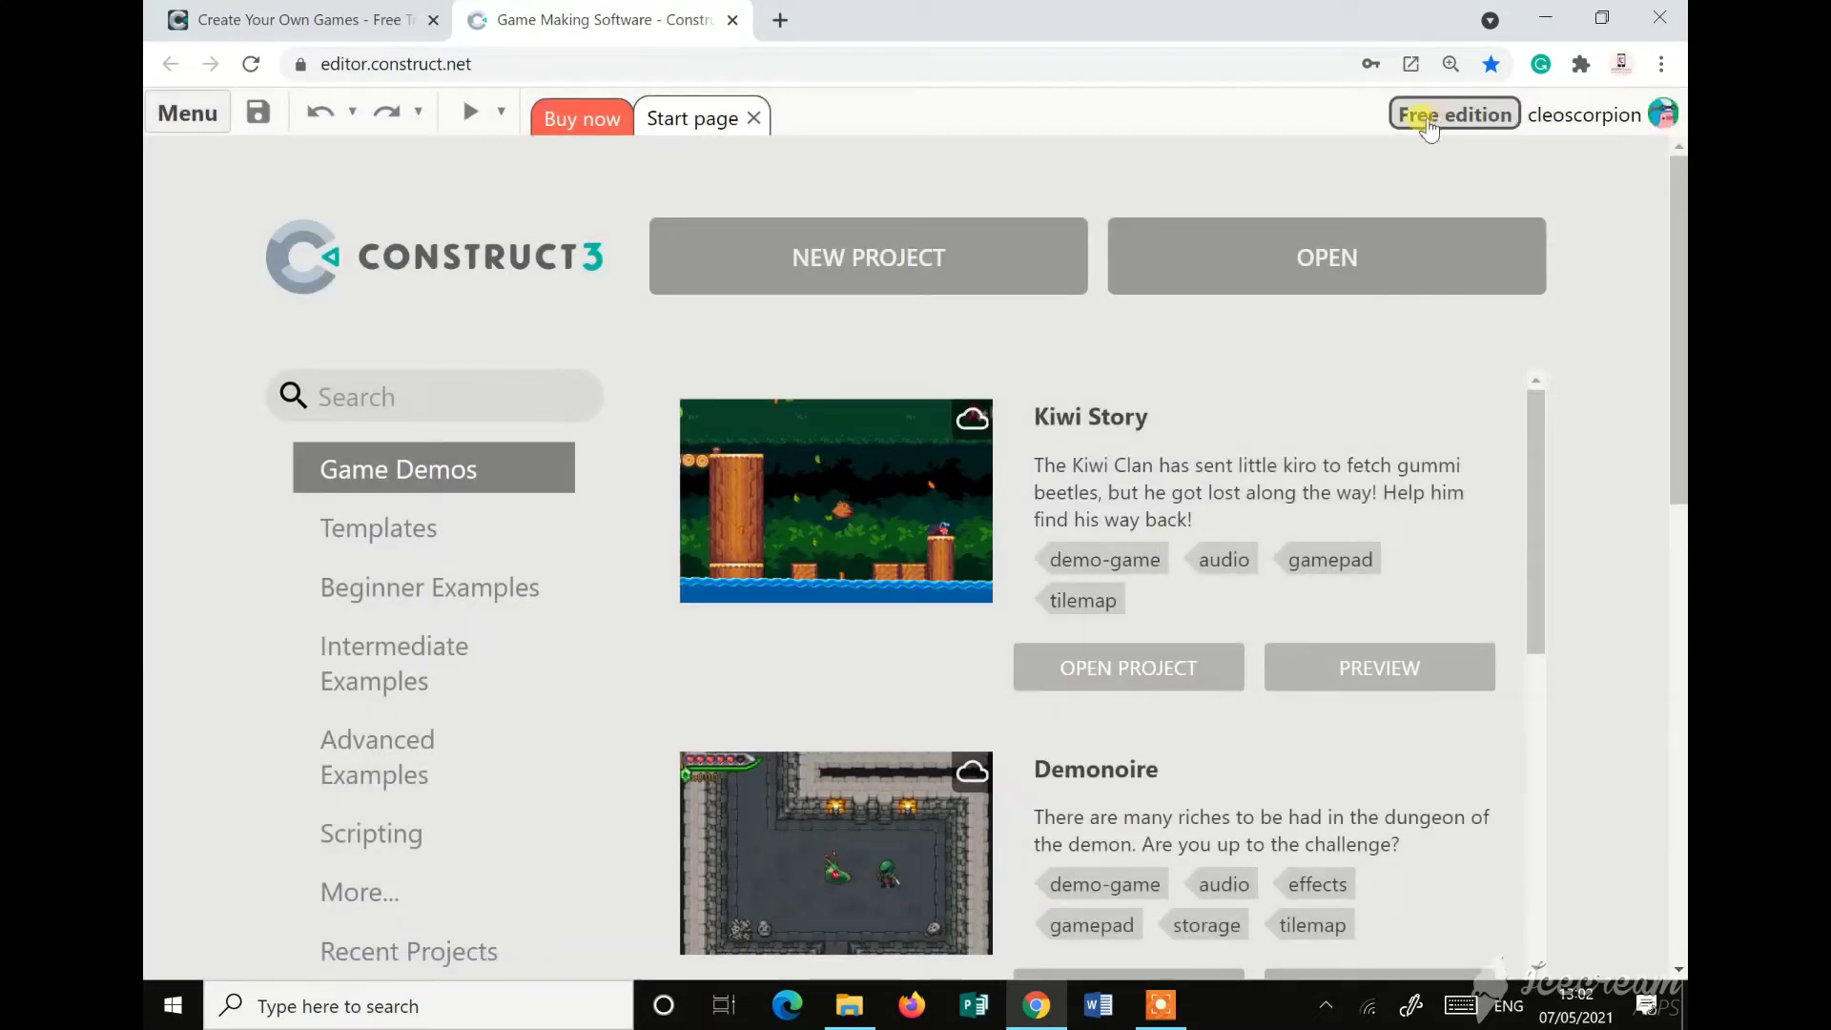
# View the logged-in account's details, check its Free Edition limits, and look at the remaining account options
pyautogui.click(1659, 128)
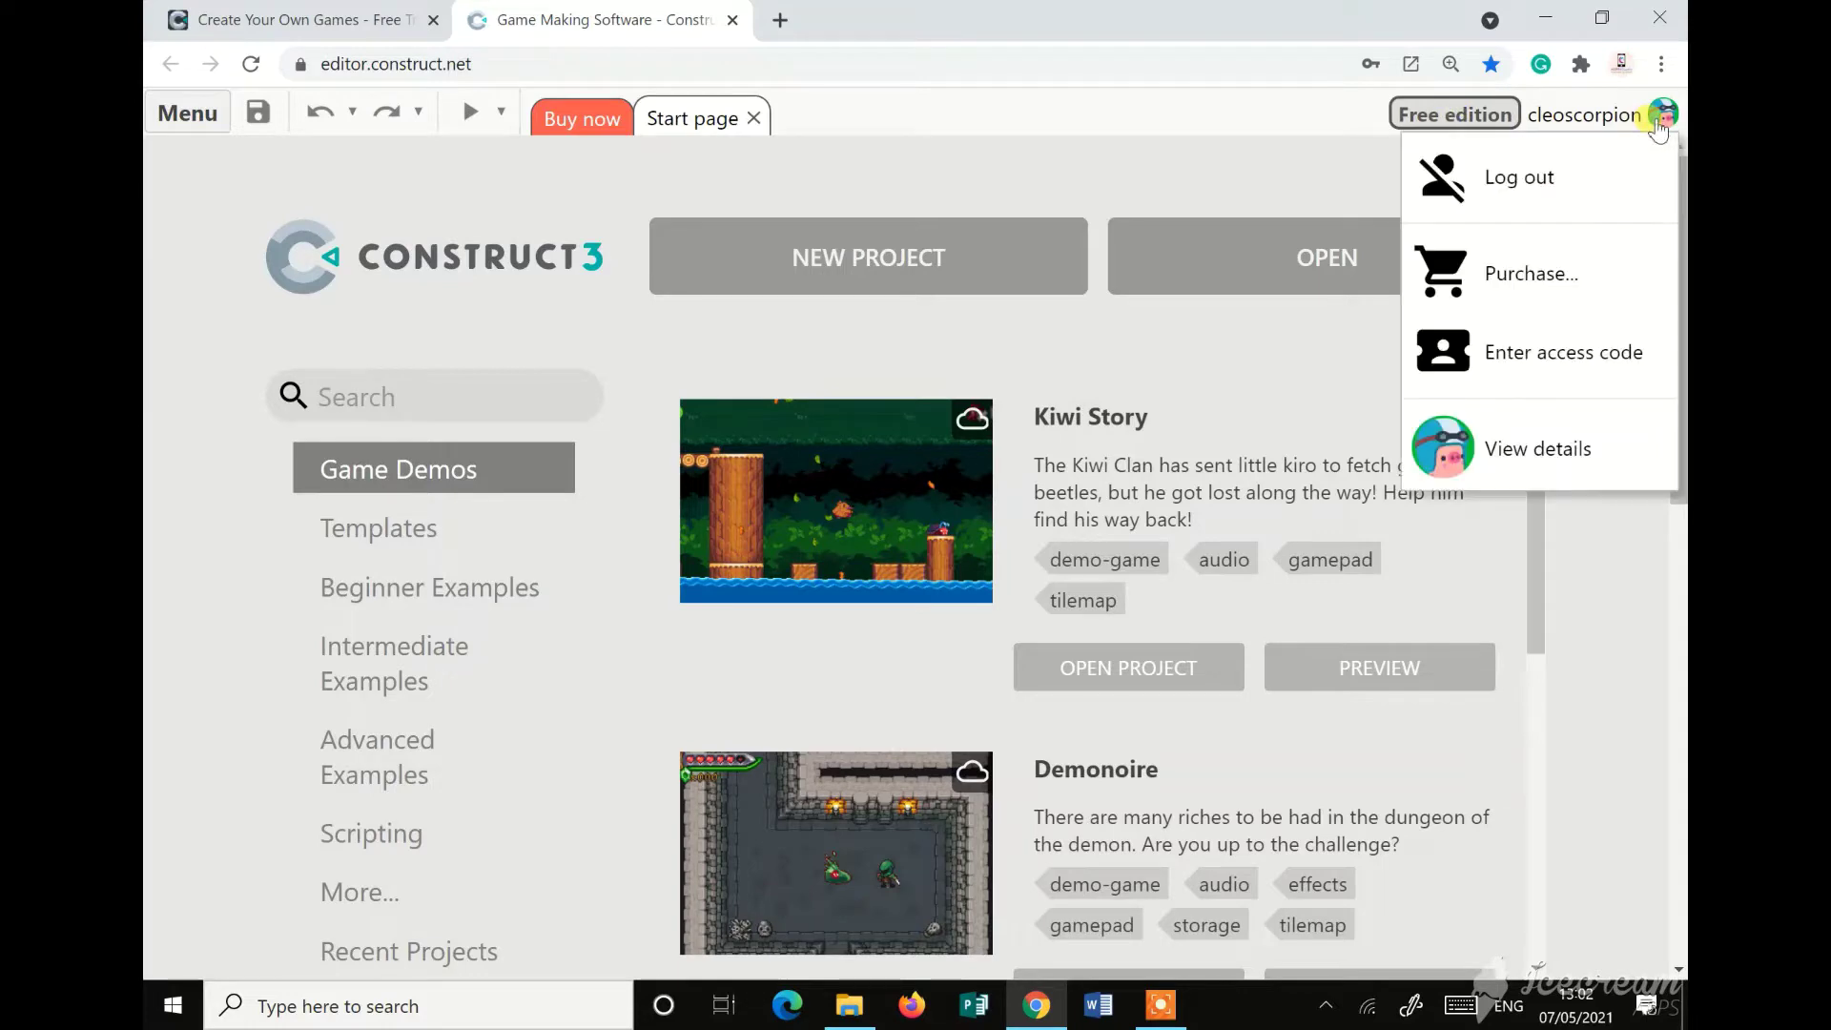
pyautogui.click(1569, 449)
pyautogui.scroll(-2, 1042, 605)
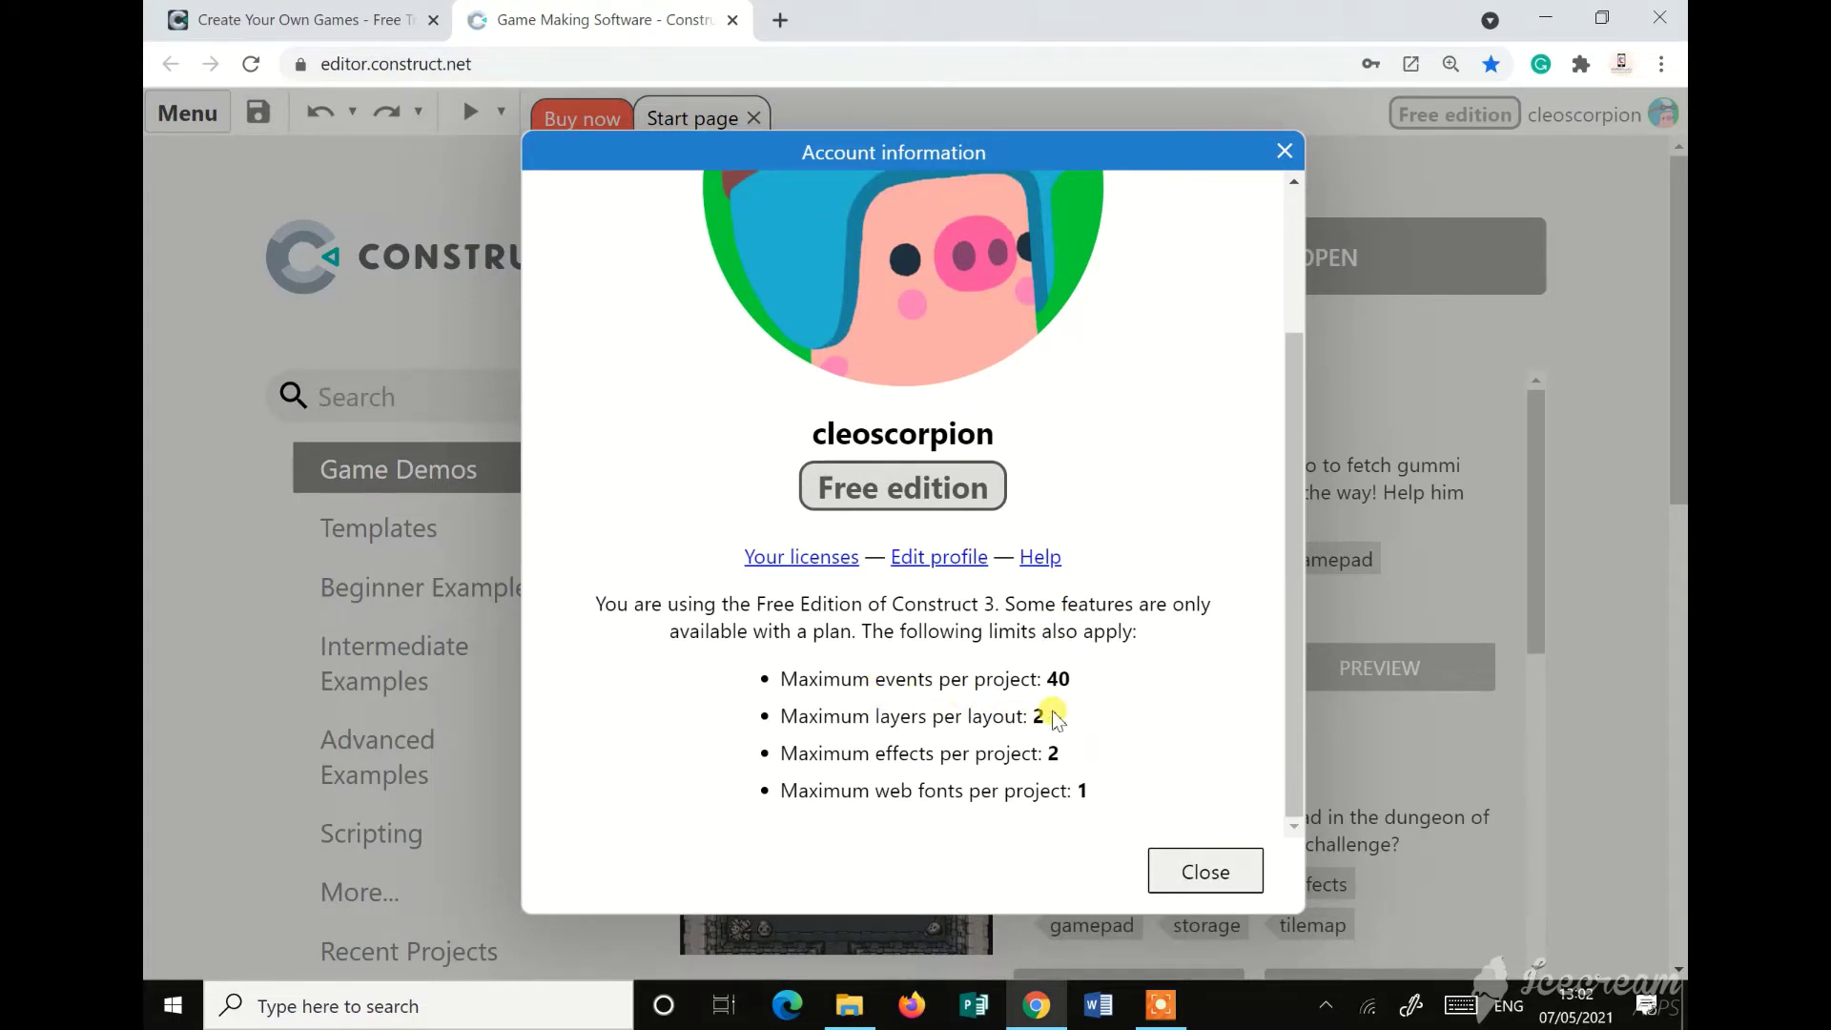
pyautogui.click(1191, 873)
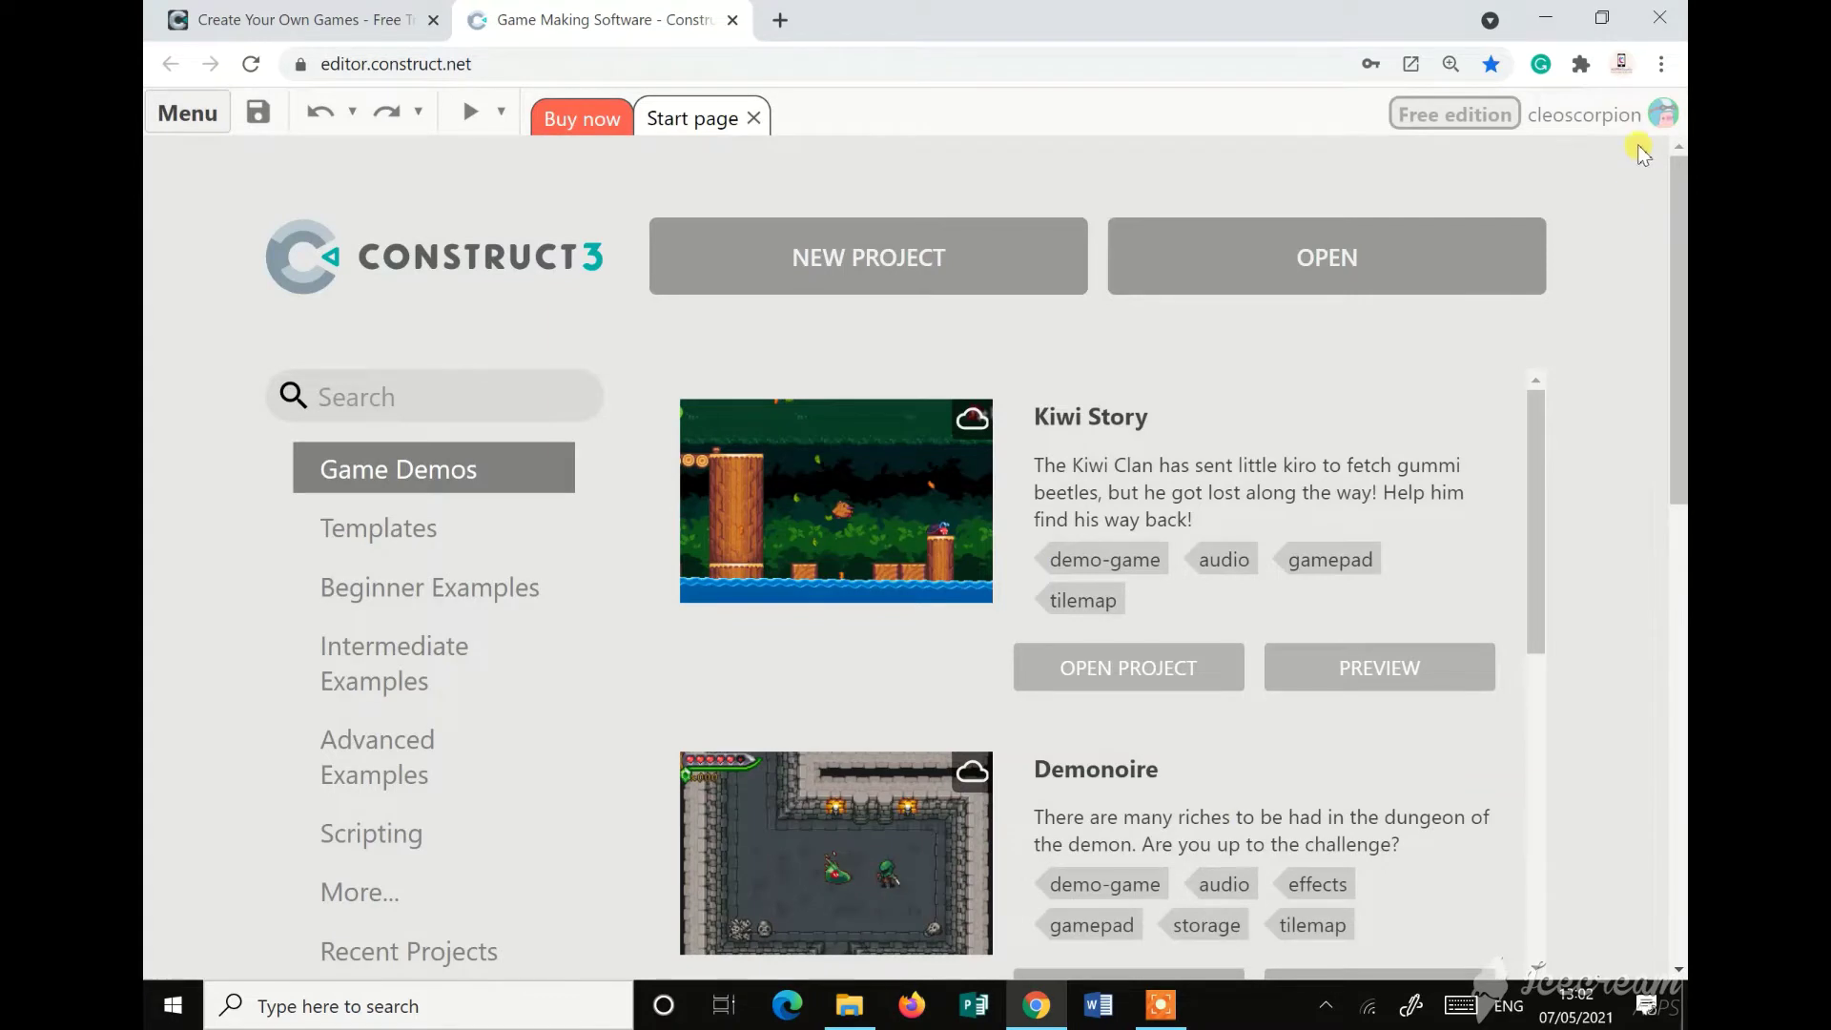
pyautogui.click(1636, 116)
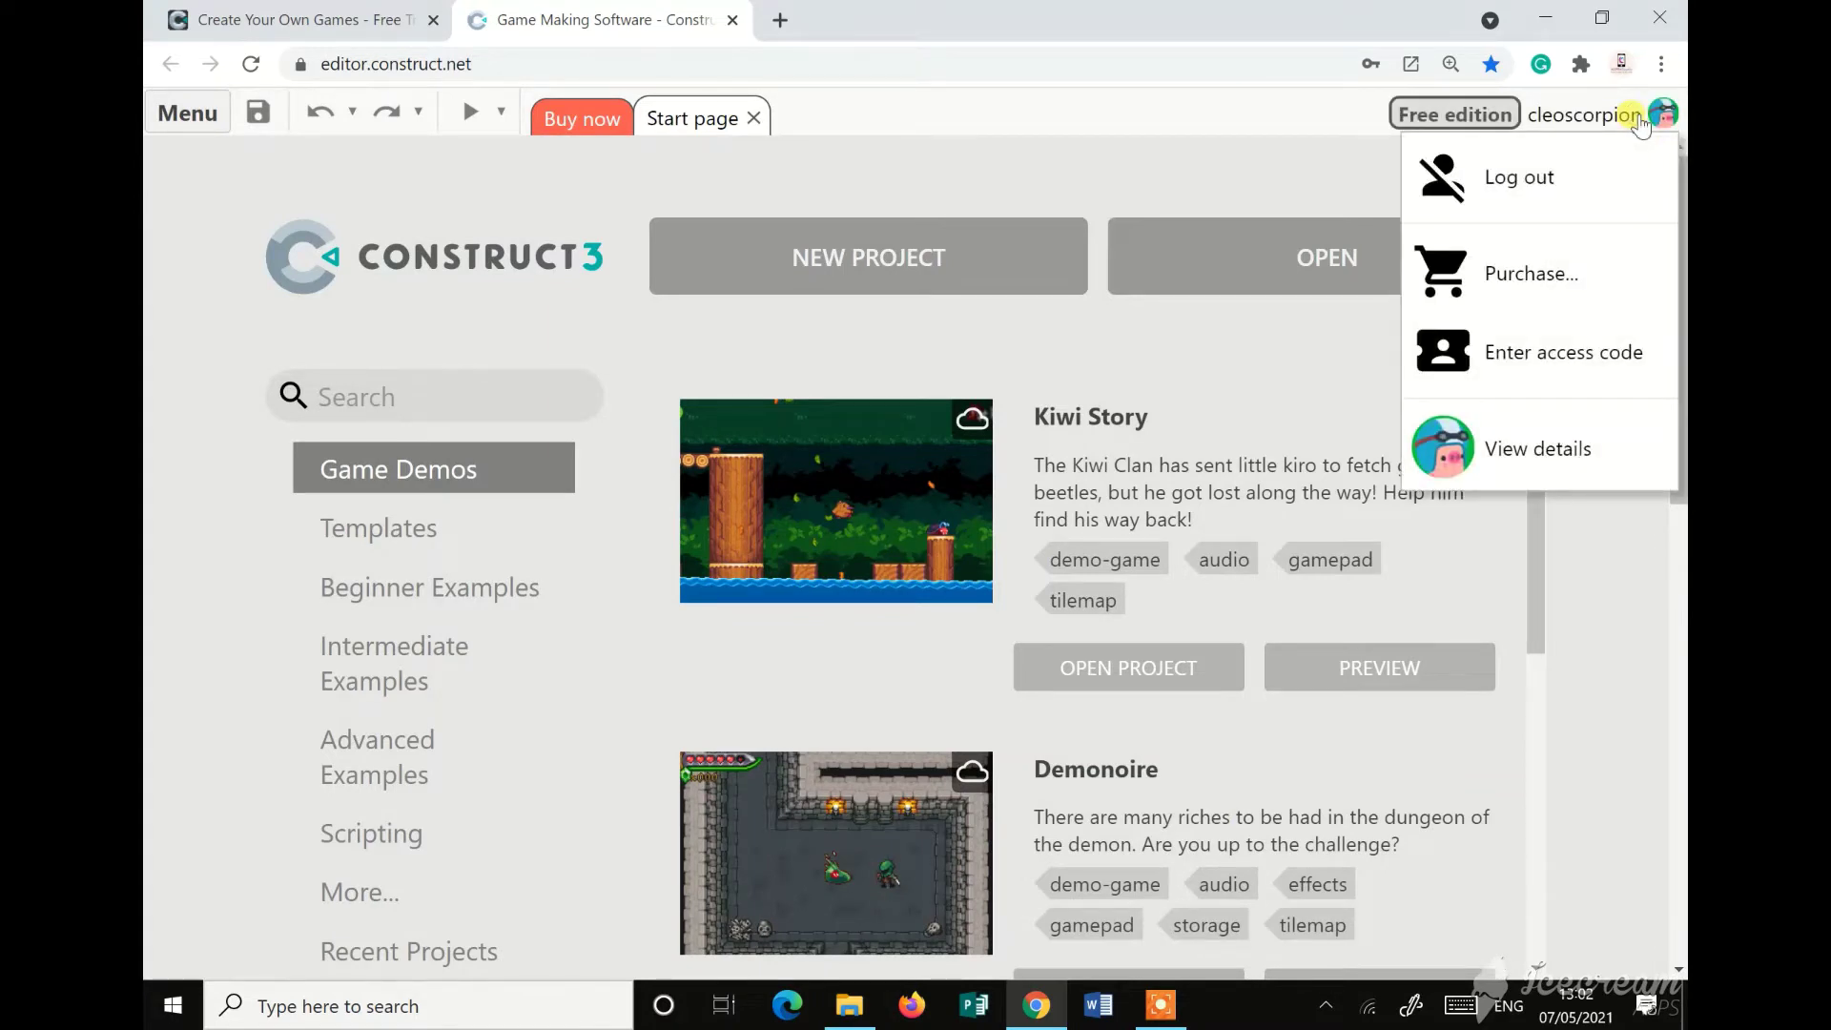
pyautogui.click(1086, 189)
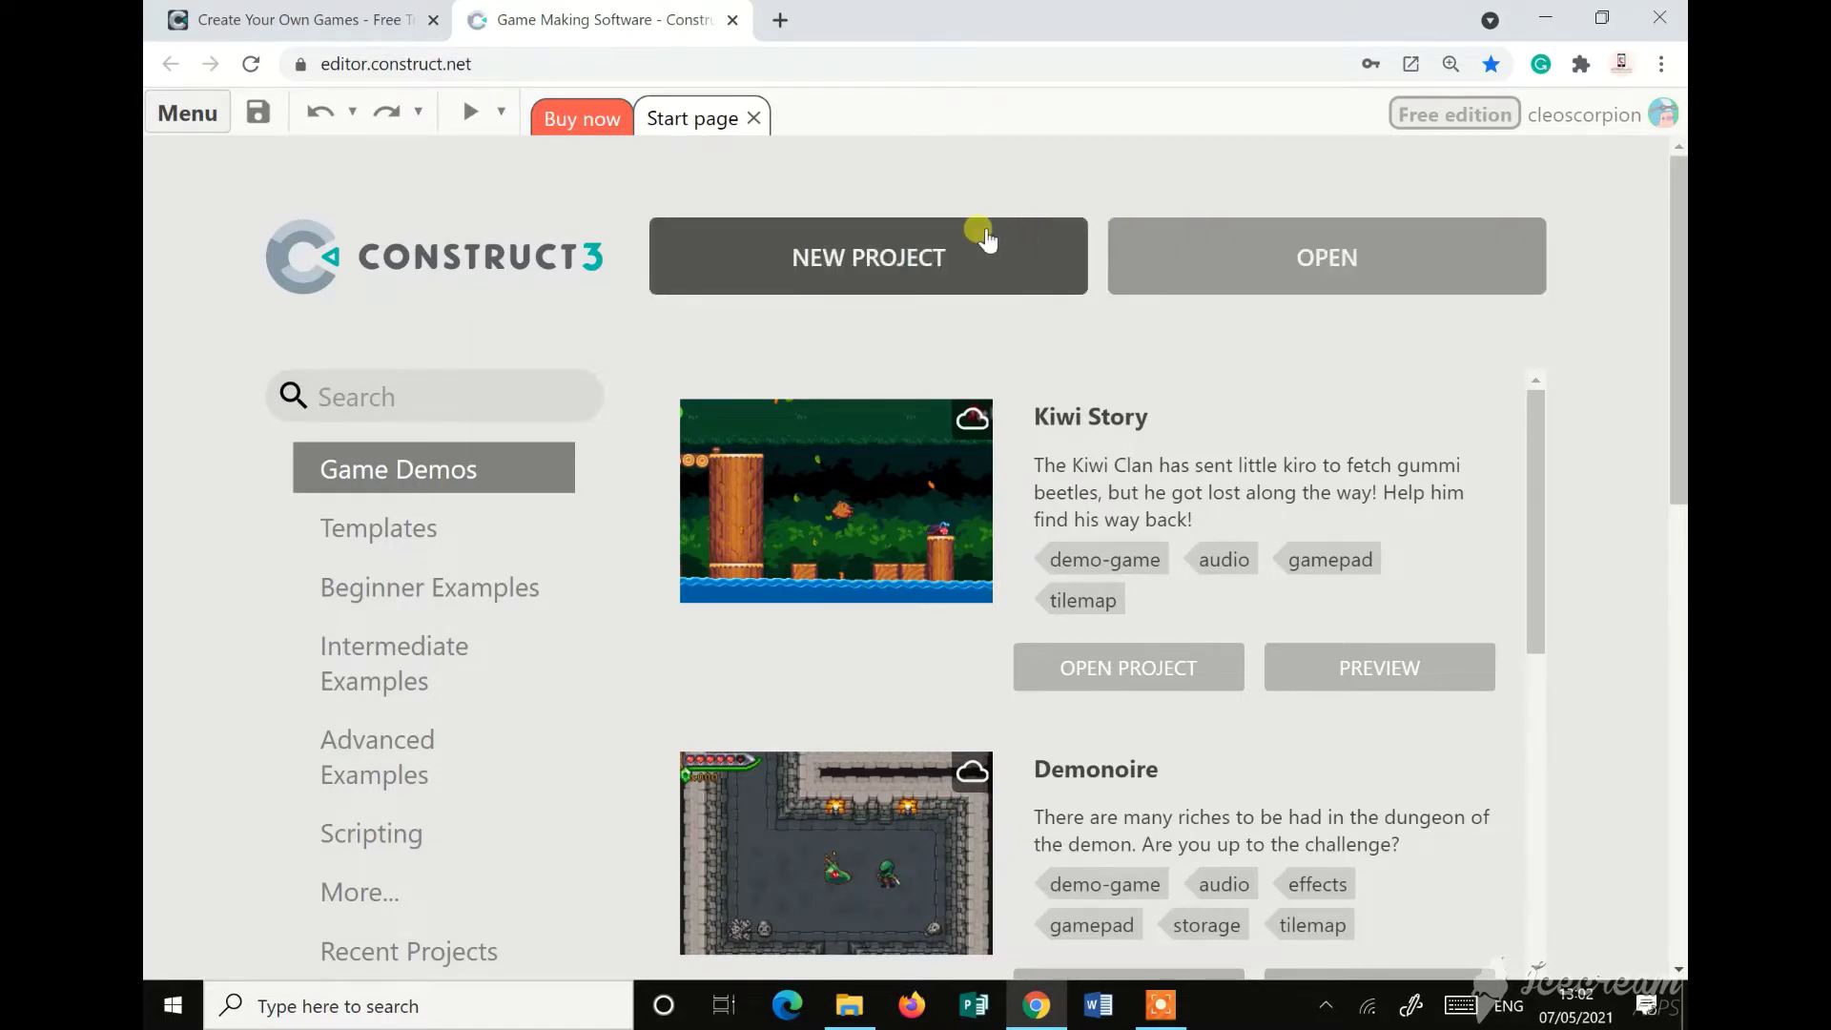
# Create a new project named testing with the 720p landscape preset
pyautogui.click(851, 269)
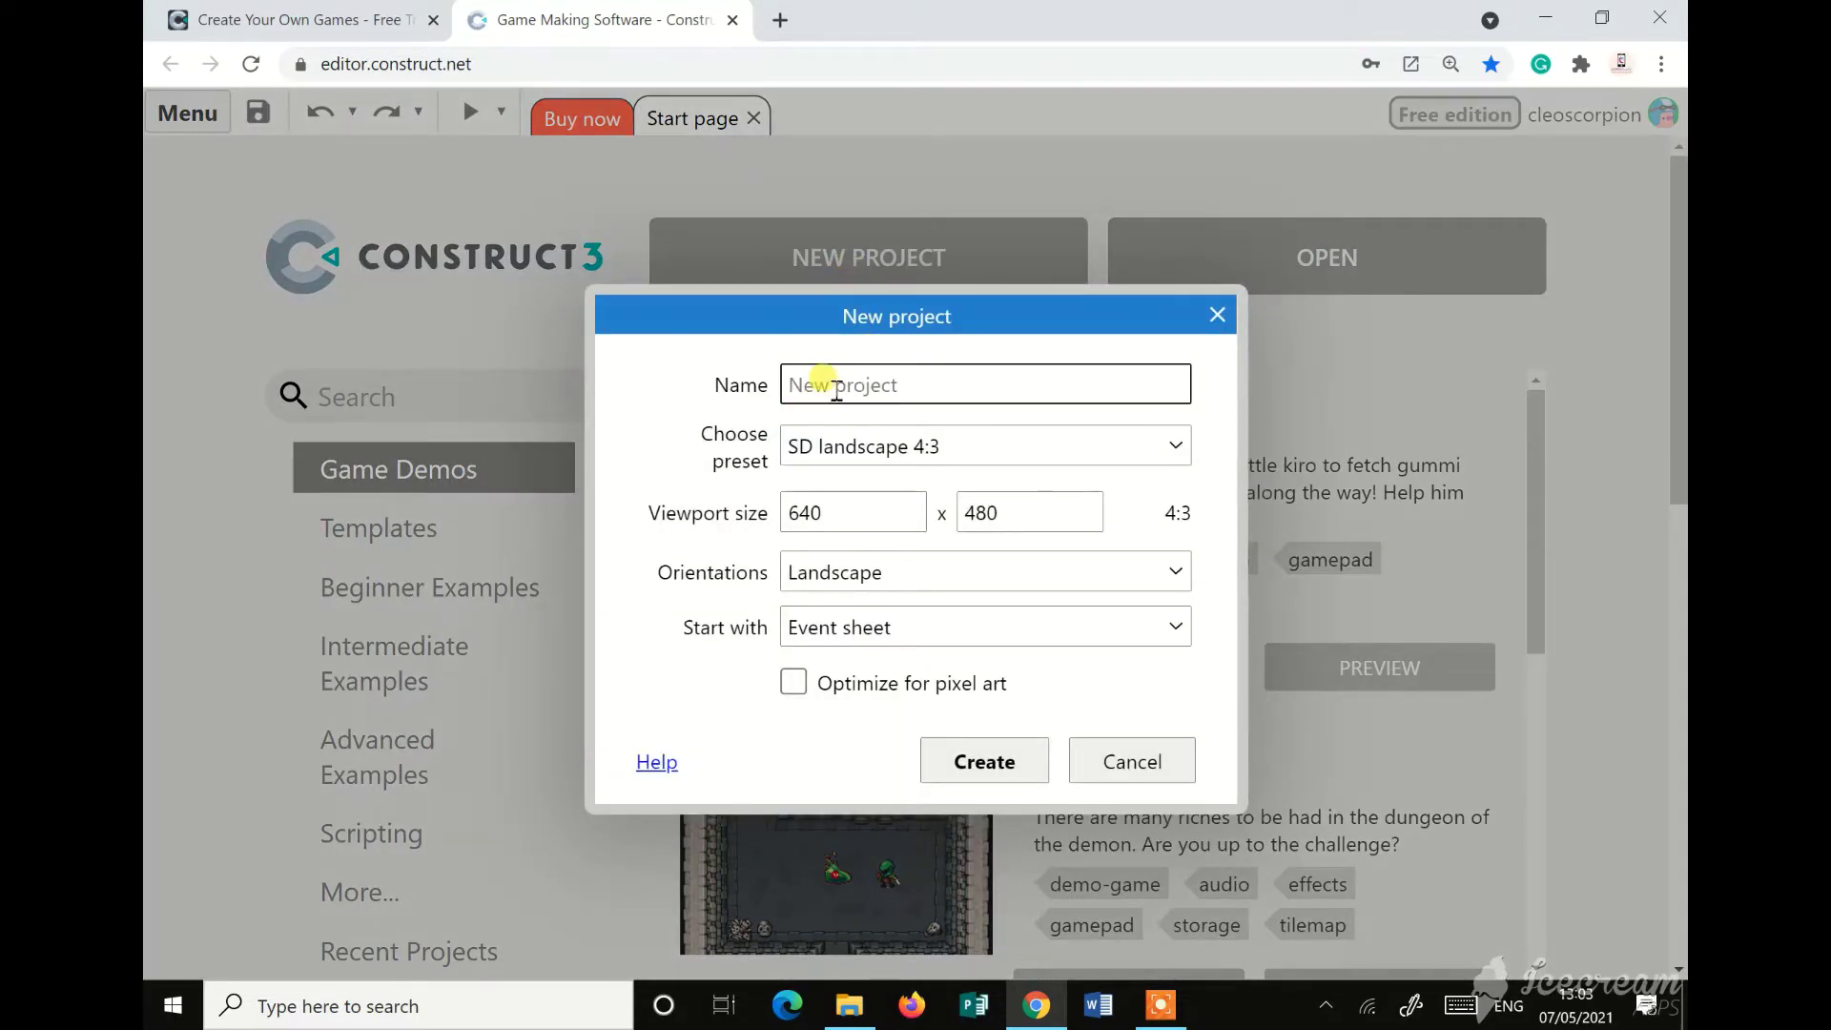
pyautogui.write('tes')
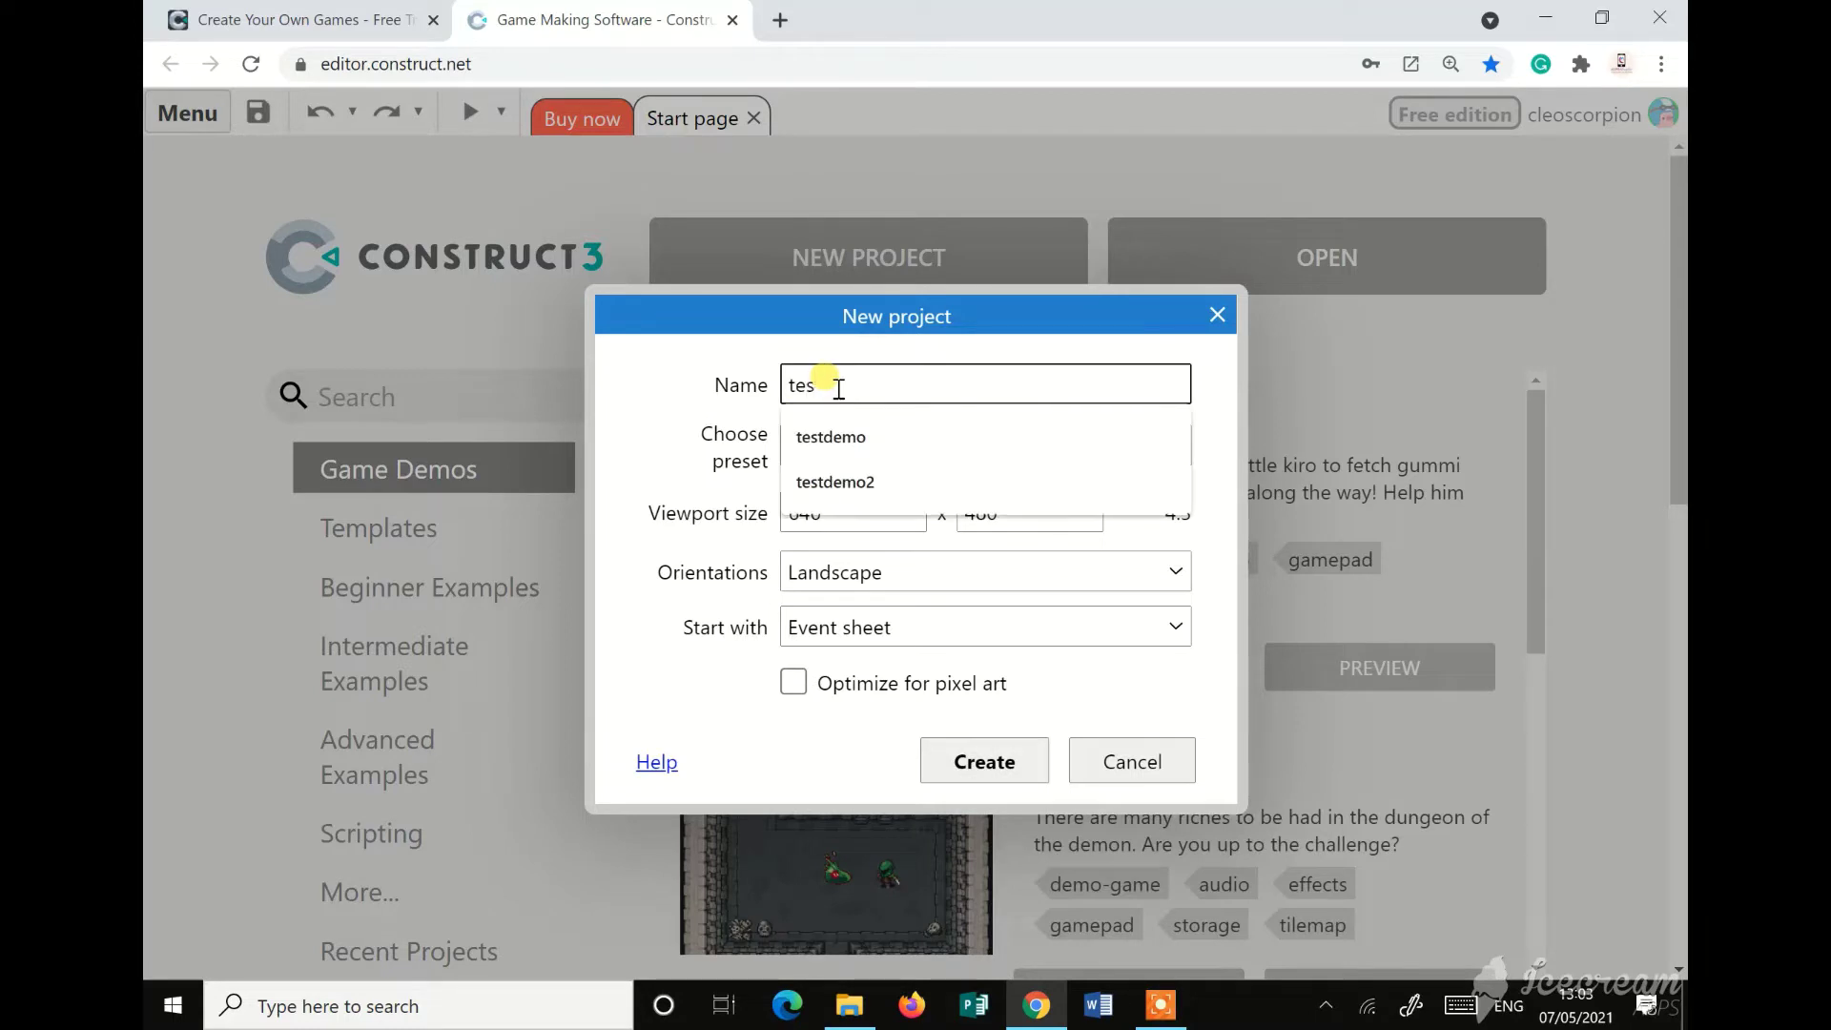
pyautogui.write('ting')
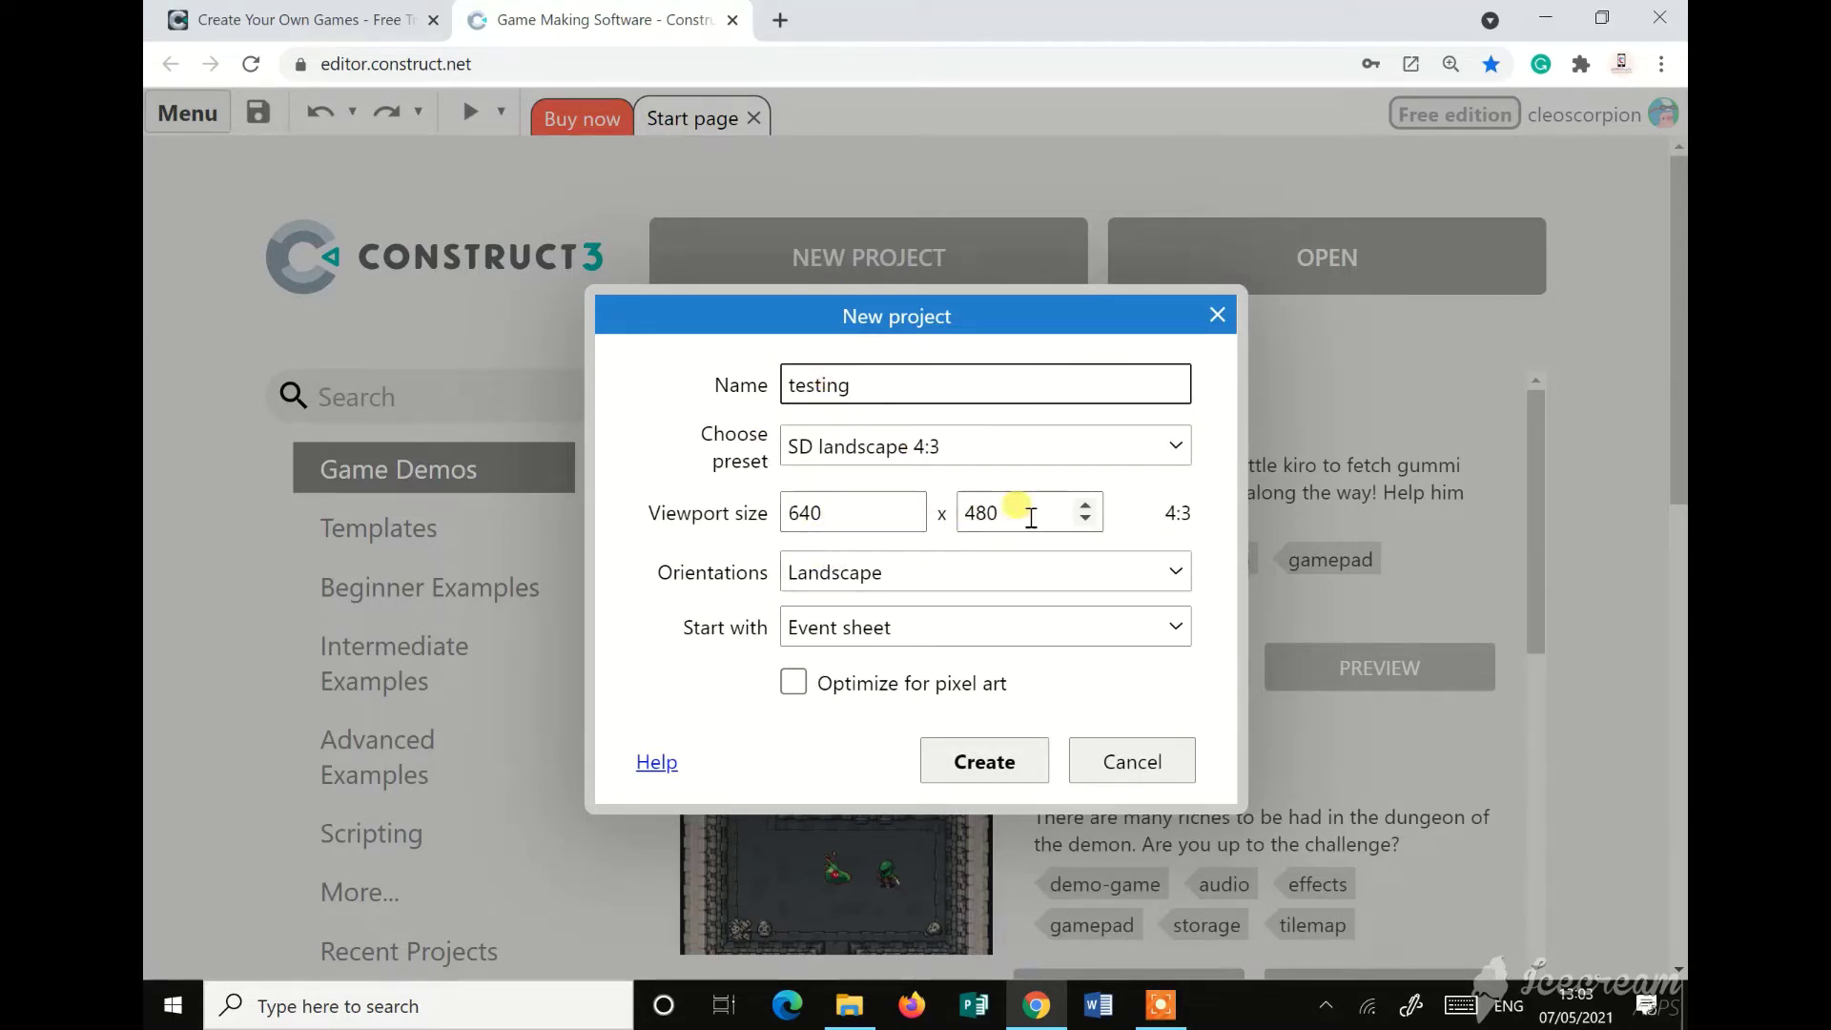
pyautogui.click(989, 442)
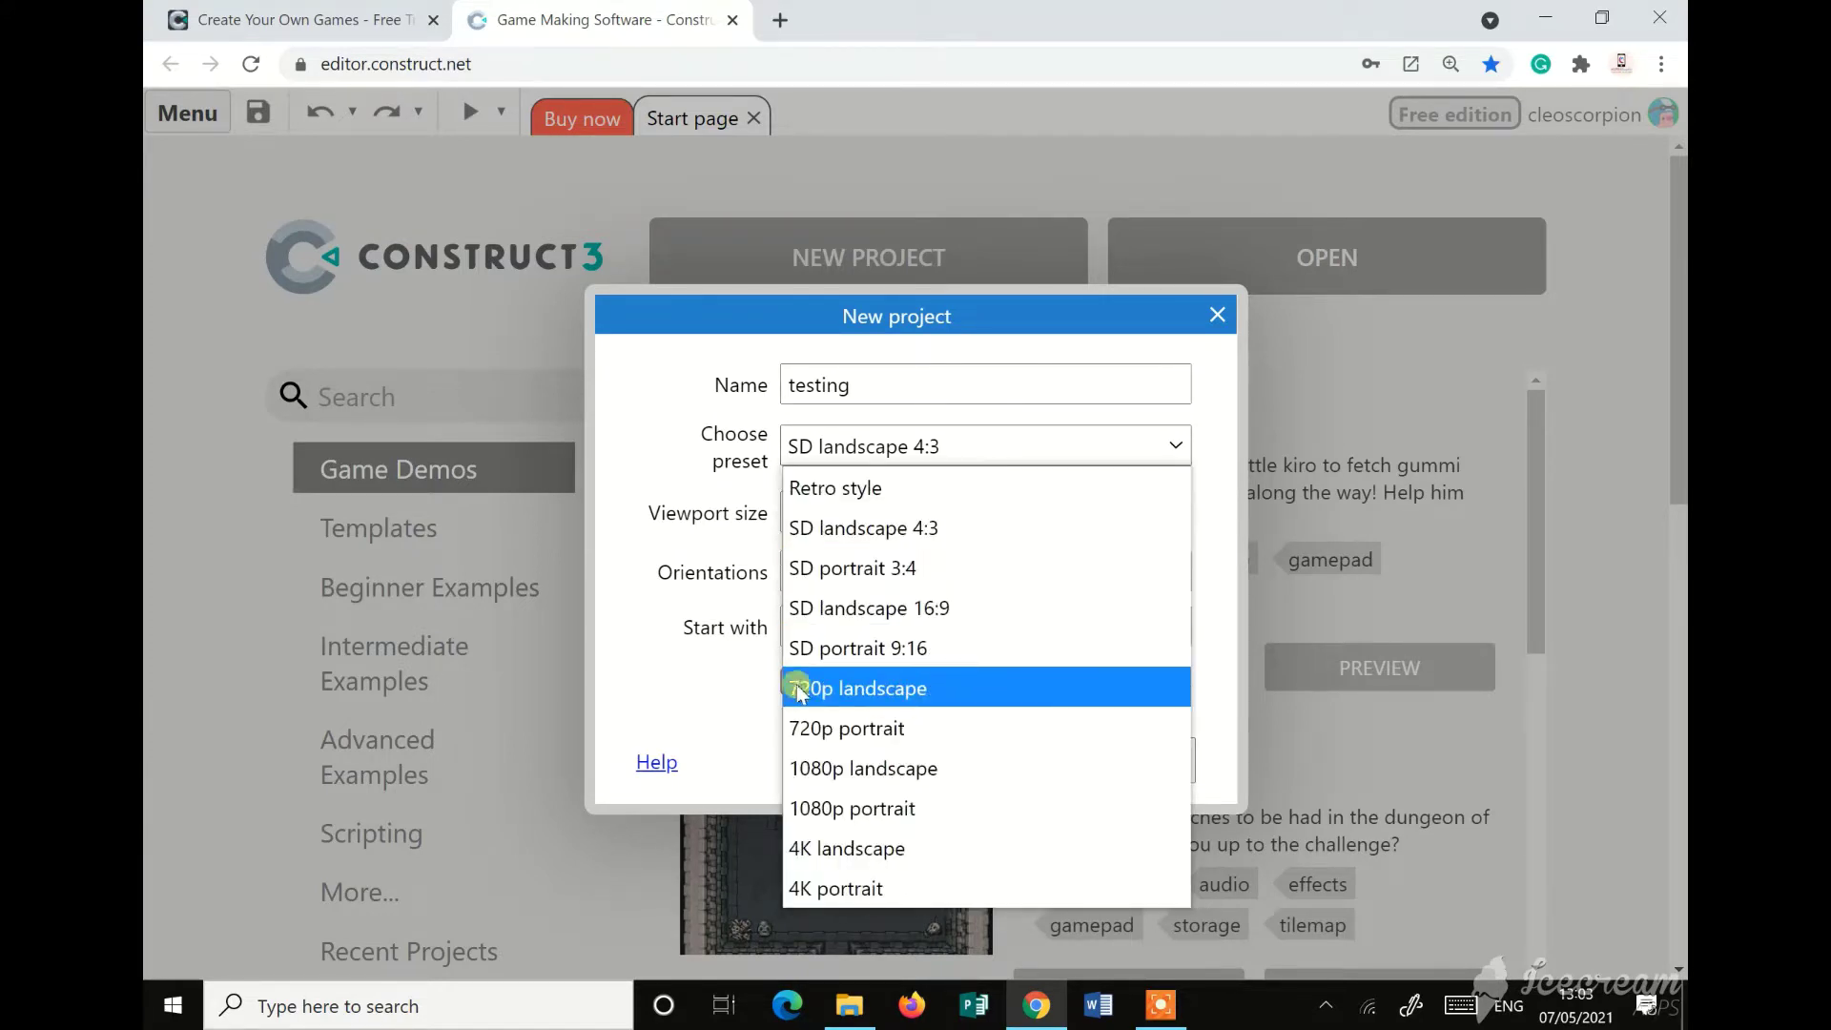
pyautogui.click(861, 700)
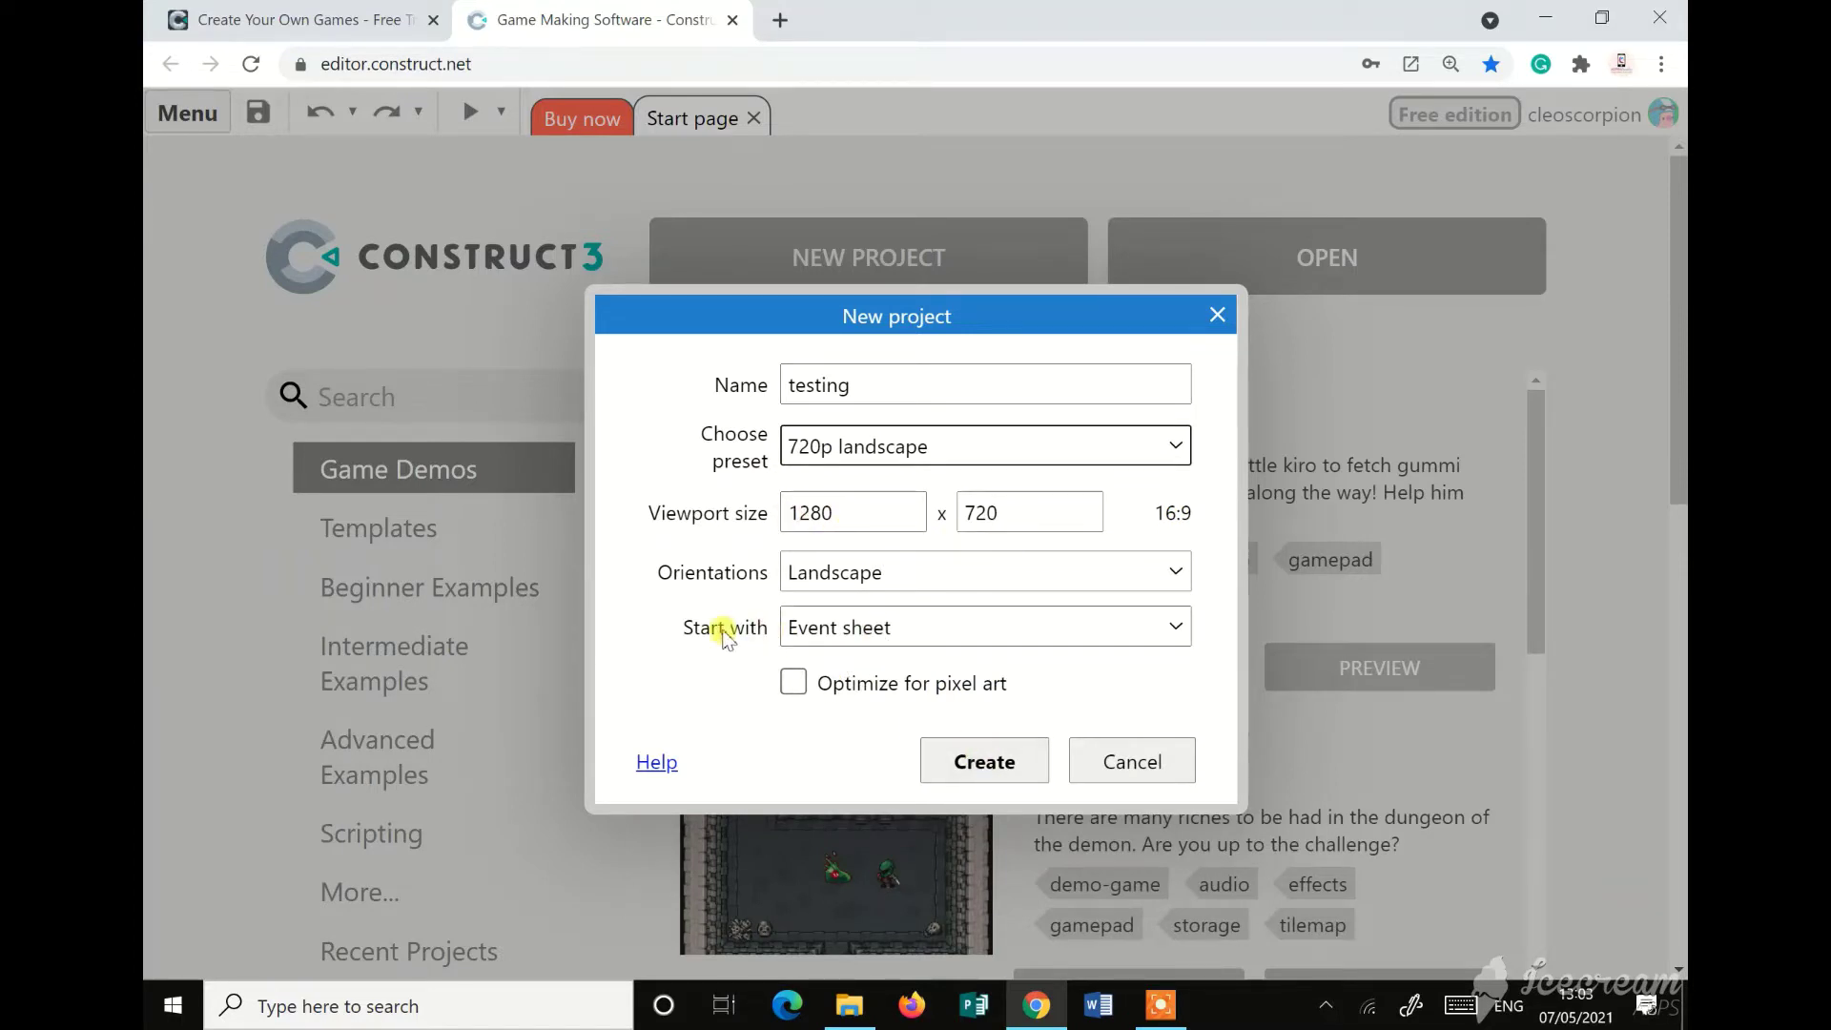
pyautogui.click(1009, 765)
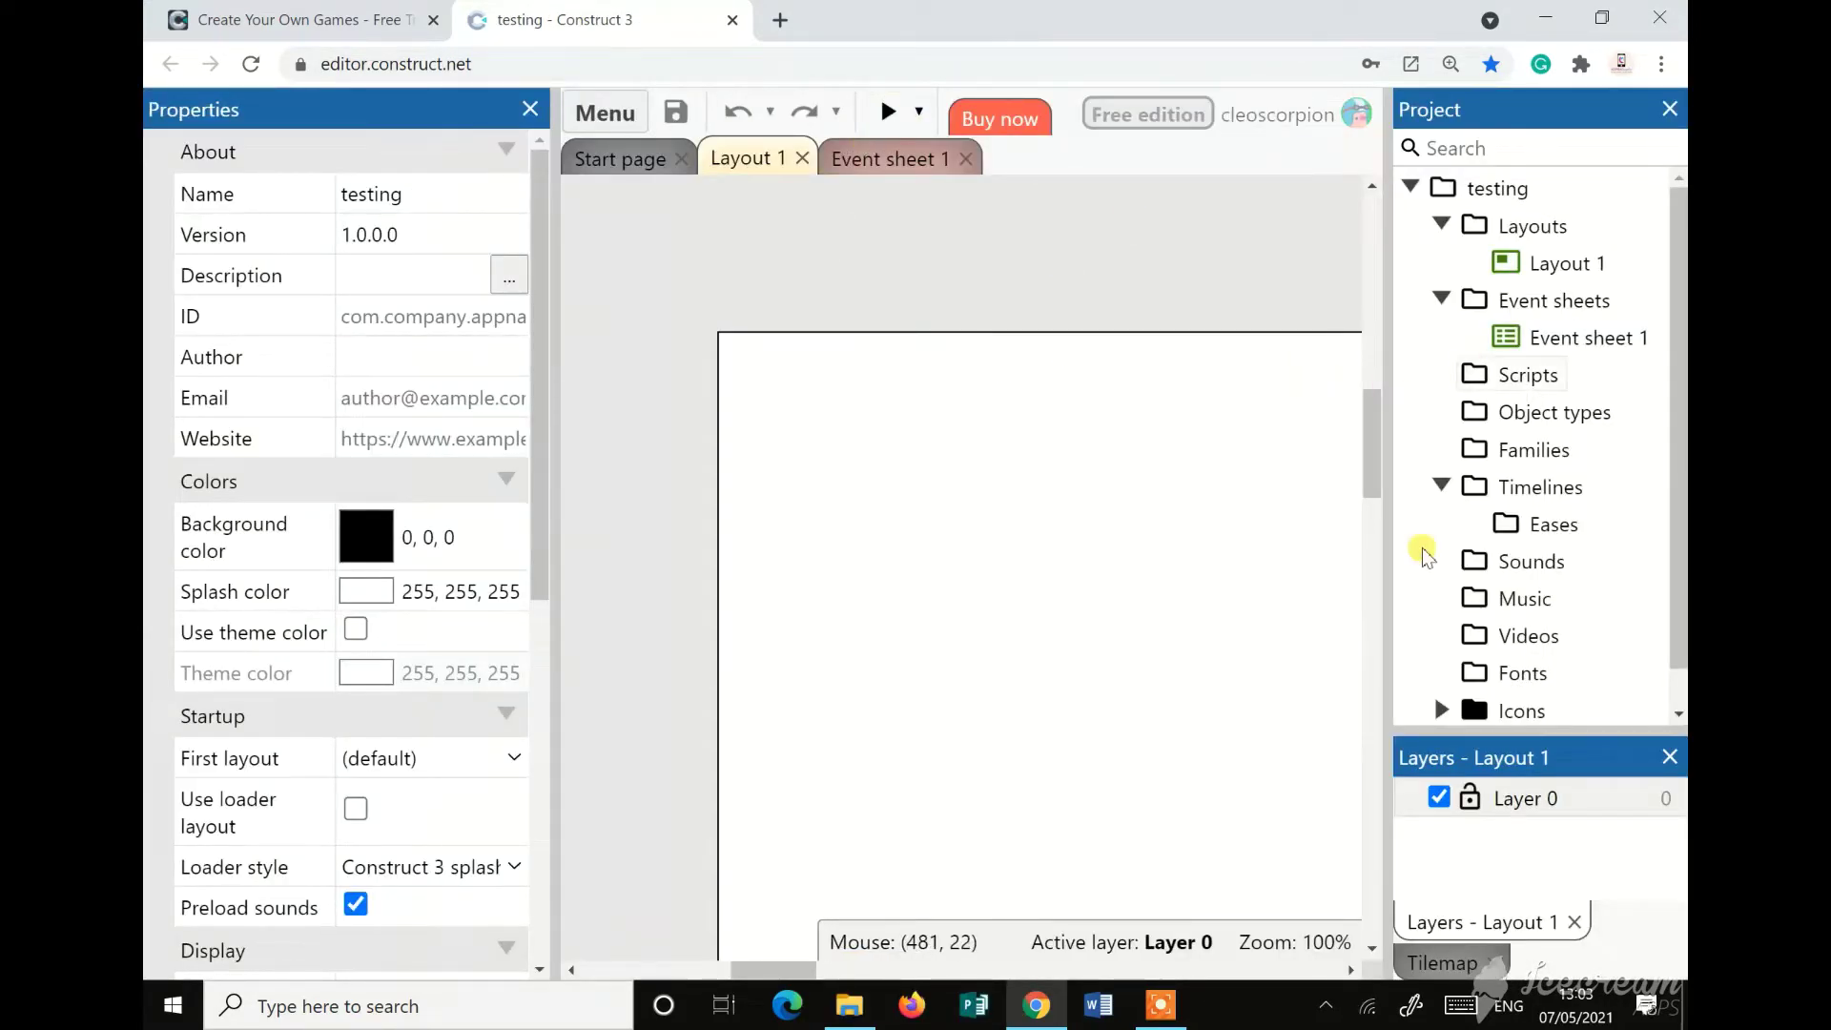
# Look over the empty Layout 1 at a reduced zoom and the project's properties, narrowing the Properties panel slightly
pyautogui.scroll(-2, 908, 595)
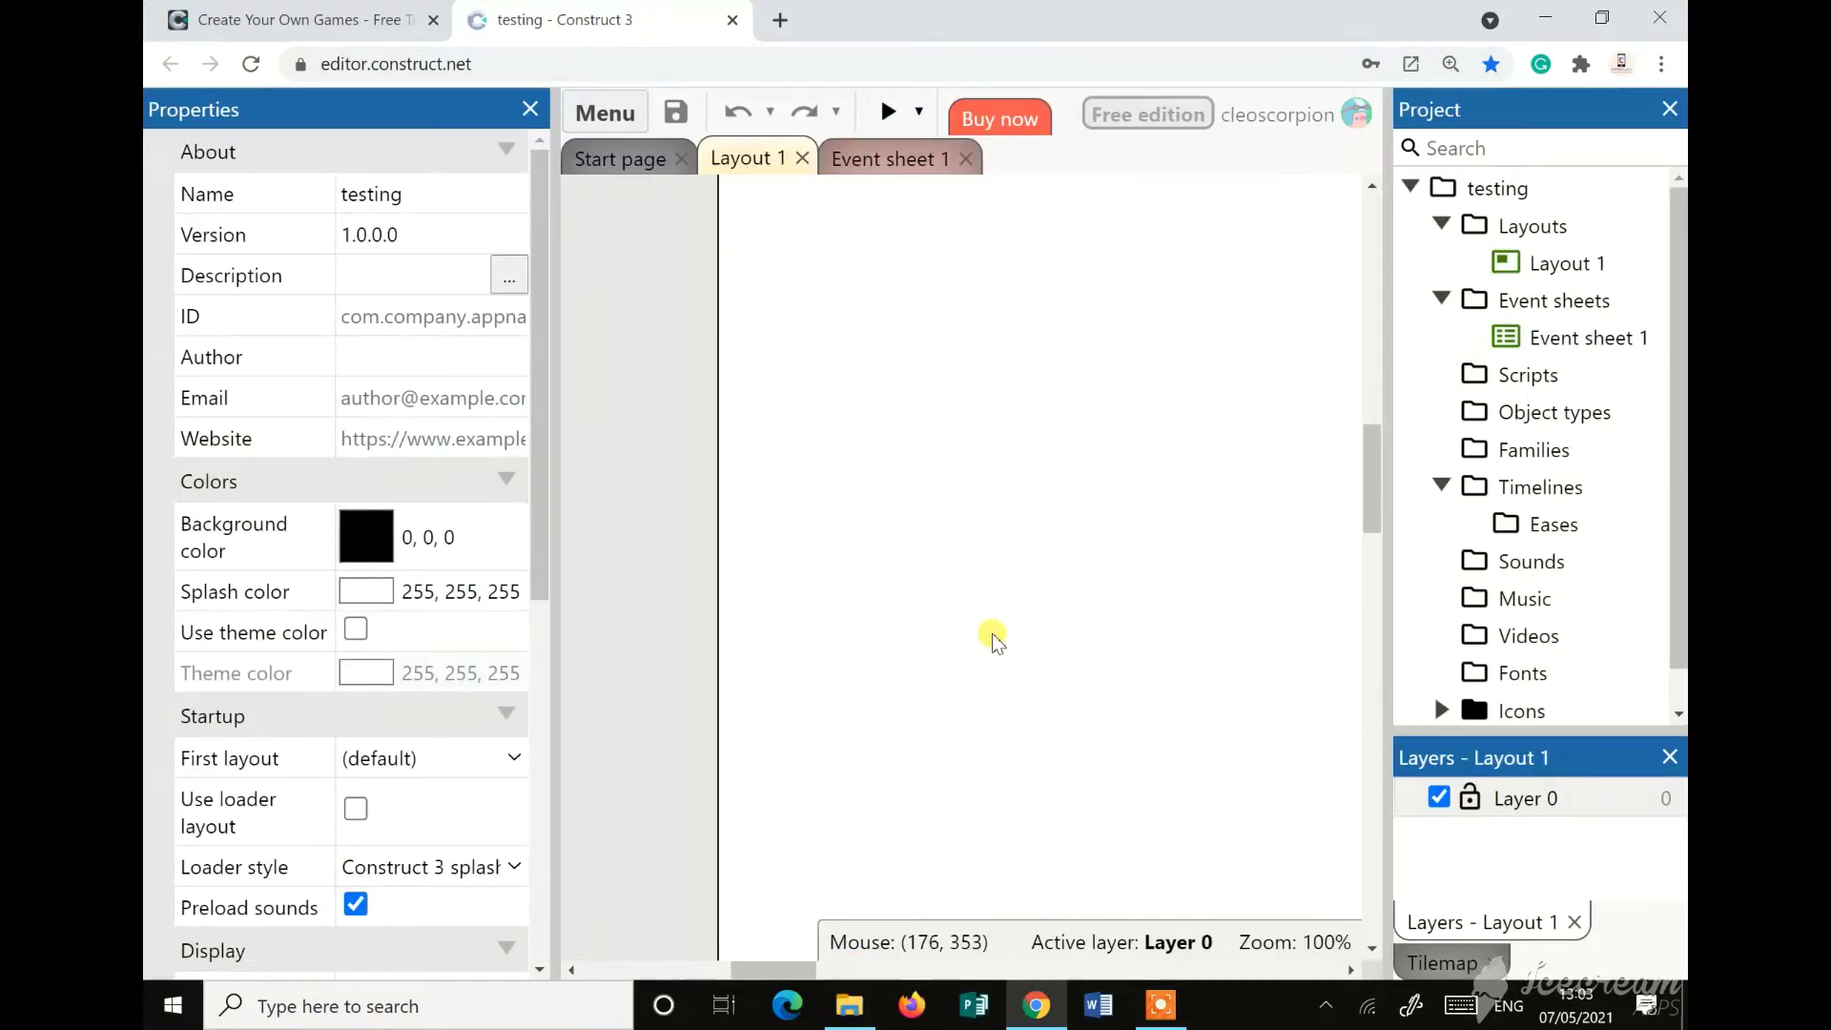
pyautogui.keyDown('ctrl'); pyautogui.scroll(-2, 992, 639); pyautogui.keyUp('ctrl')
pyautogui.keyDown('ctrl'); pyautogui.scroll(-1, 992, 639); pyautogui.keyUp('ctrl')
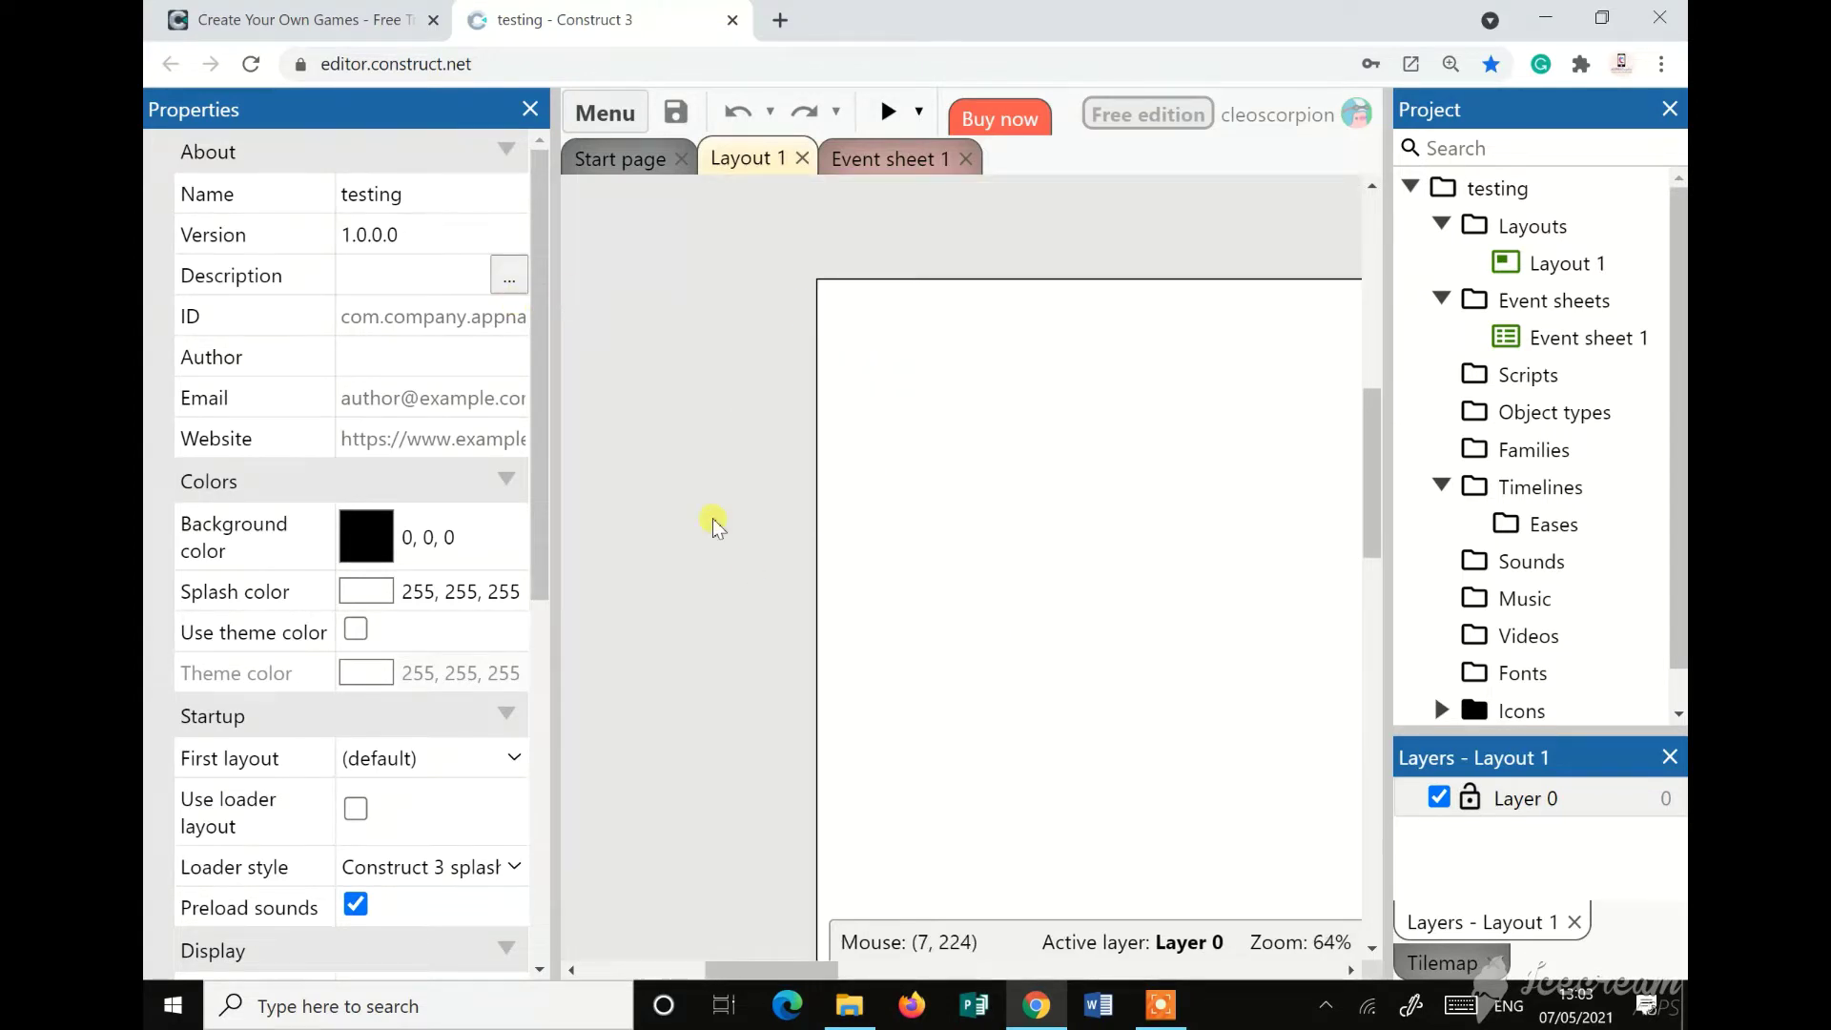
pyautogui.moveTo(549, 548); pyautogui.dragTo(507, 549)
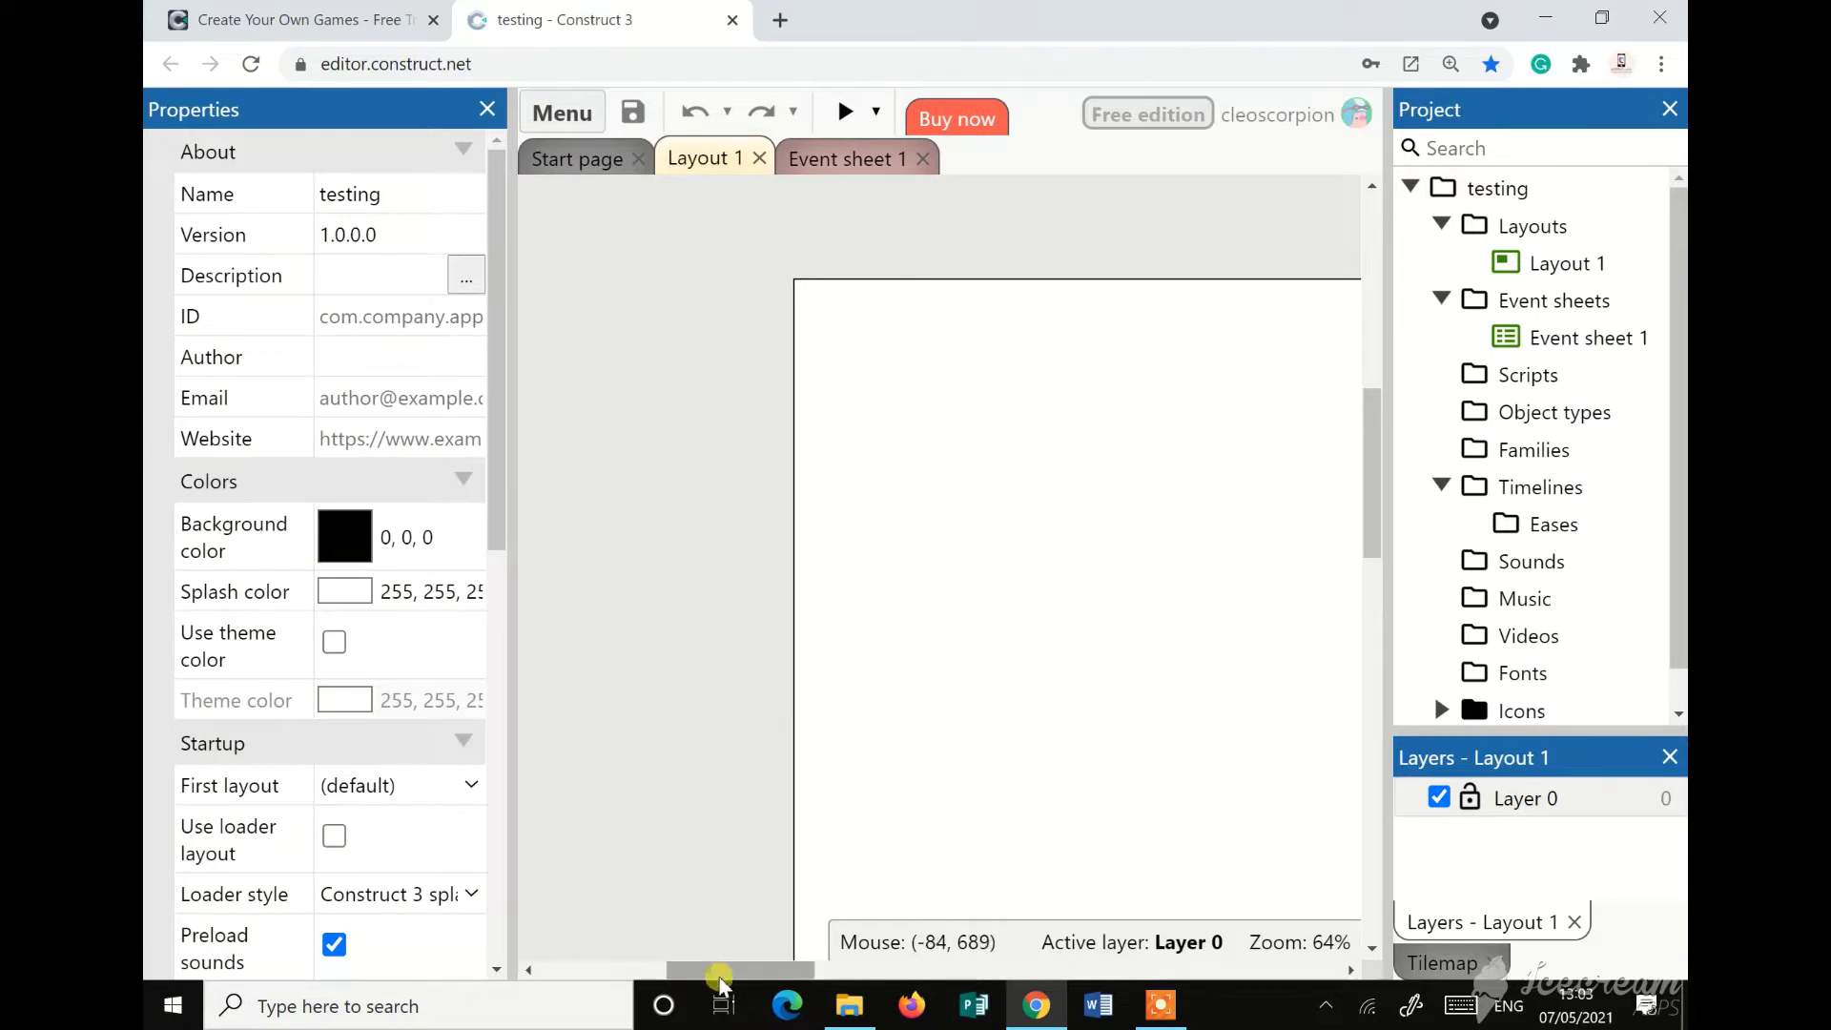
pyautogui.moveTo(715, 970); pyautogui.dragTo(763, 1021)
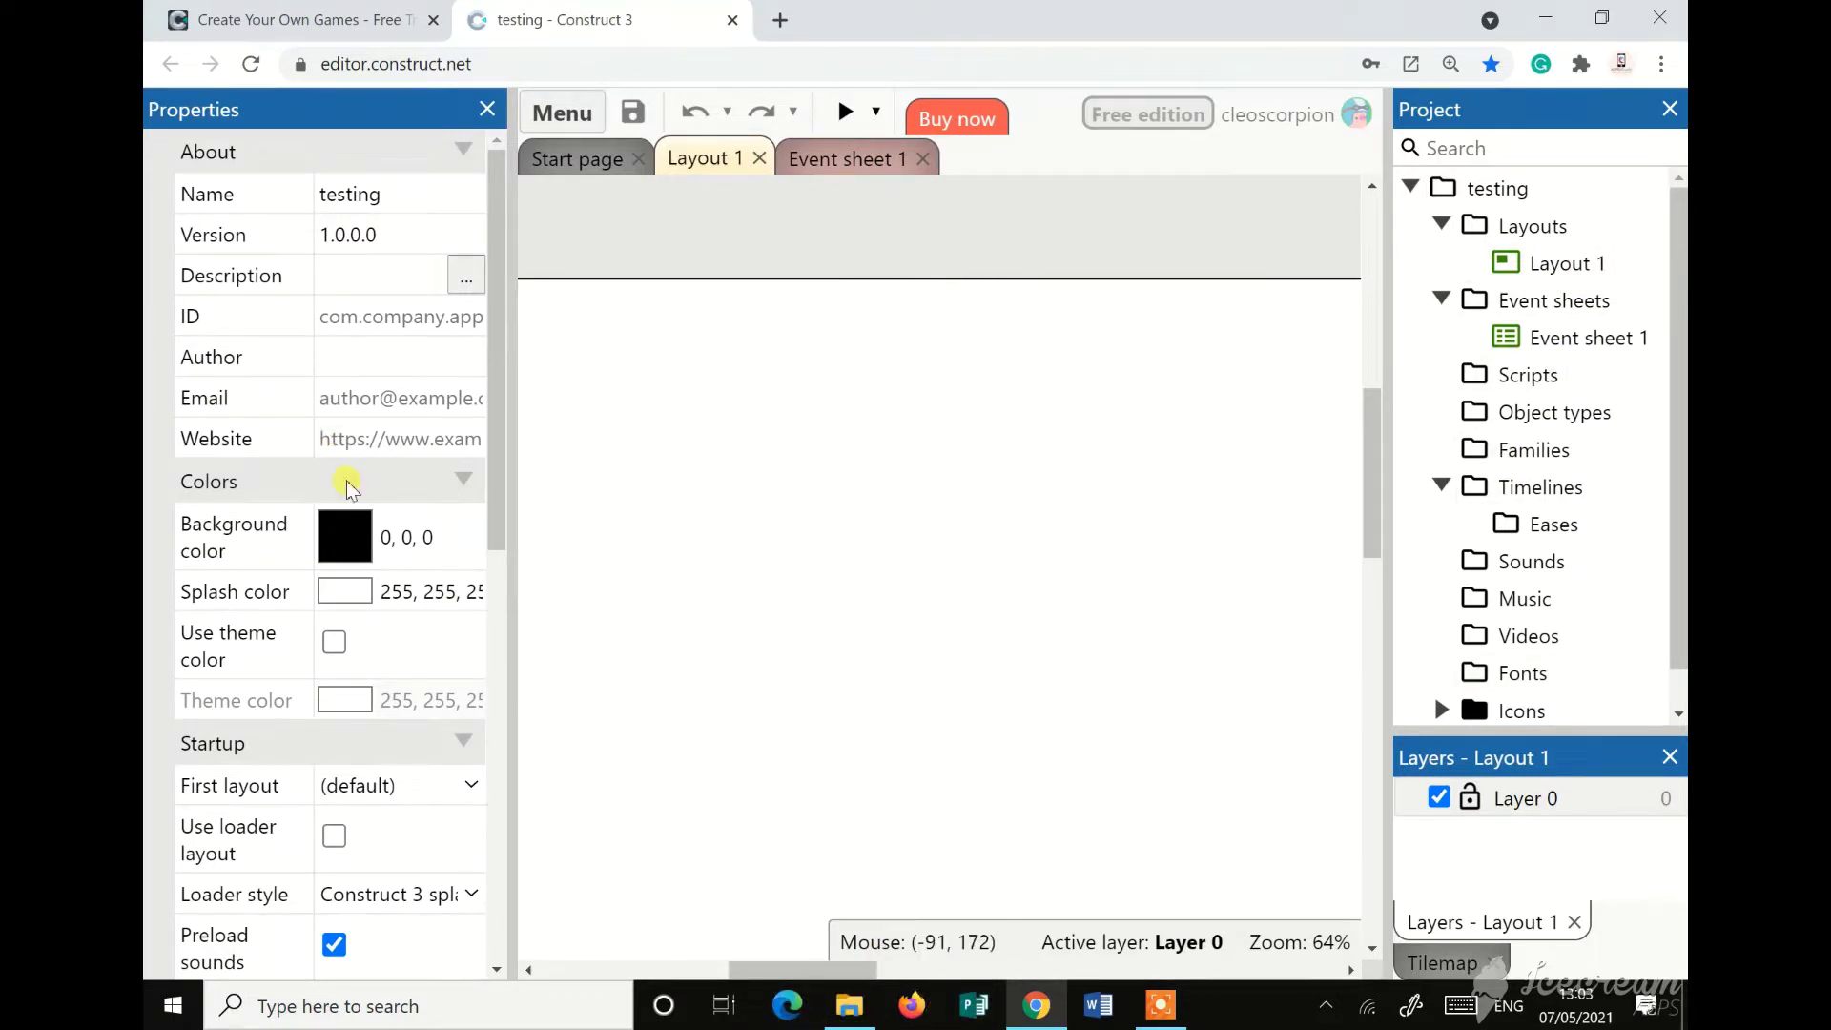
pyautogui.scroll(-2, 753, 725)
pyautogui.scroll(2, 773, 727)
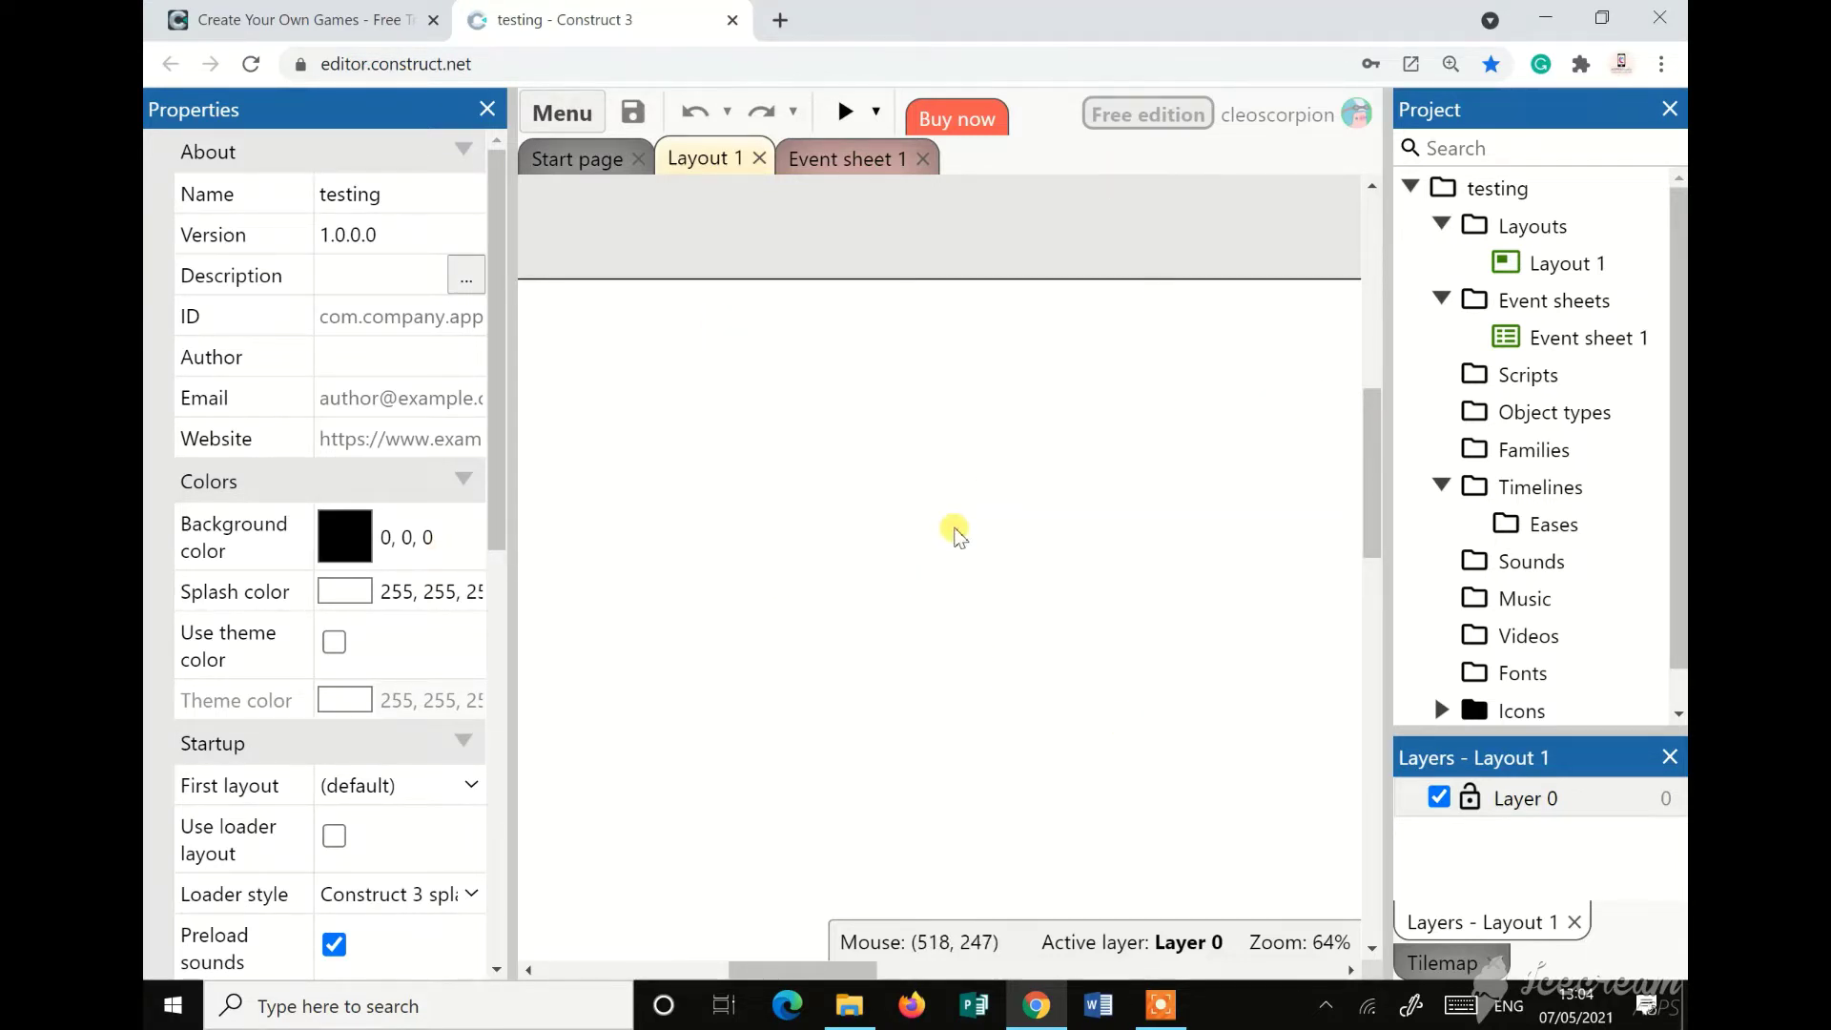
# Examine Layout 1's white area and its dashed viewport outline at several reduced zoom levels
pyautogui.moveTo(749, 974)
pyautogui.mouseDown()
pyautogui.moveTo(645, 979)
pyautogui.moveTo(712, 979)
pyautogui.mouseUp()
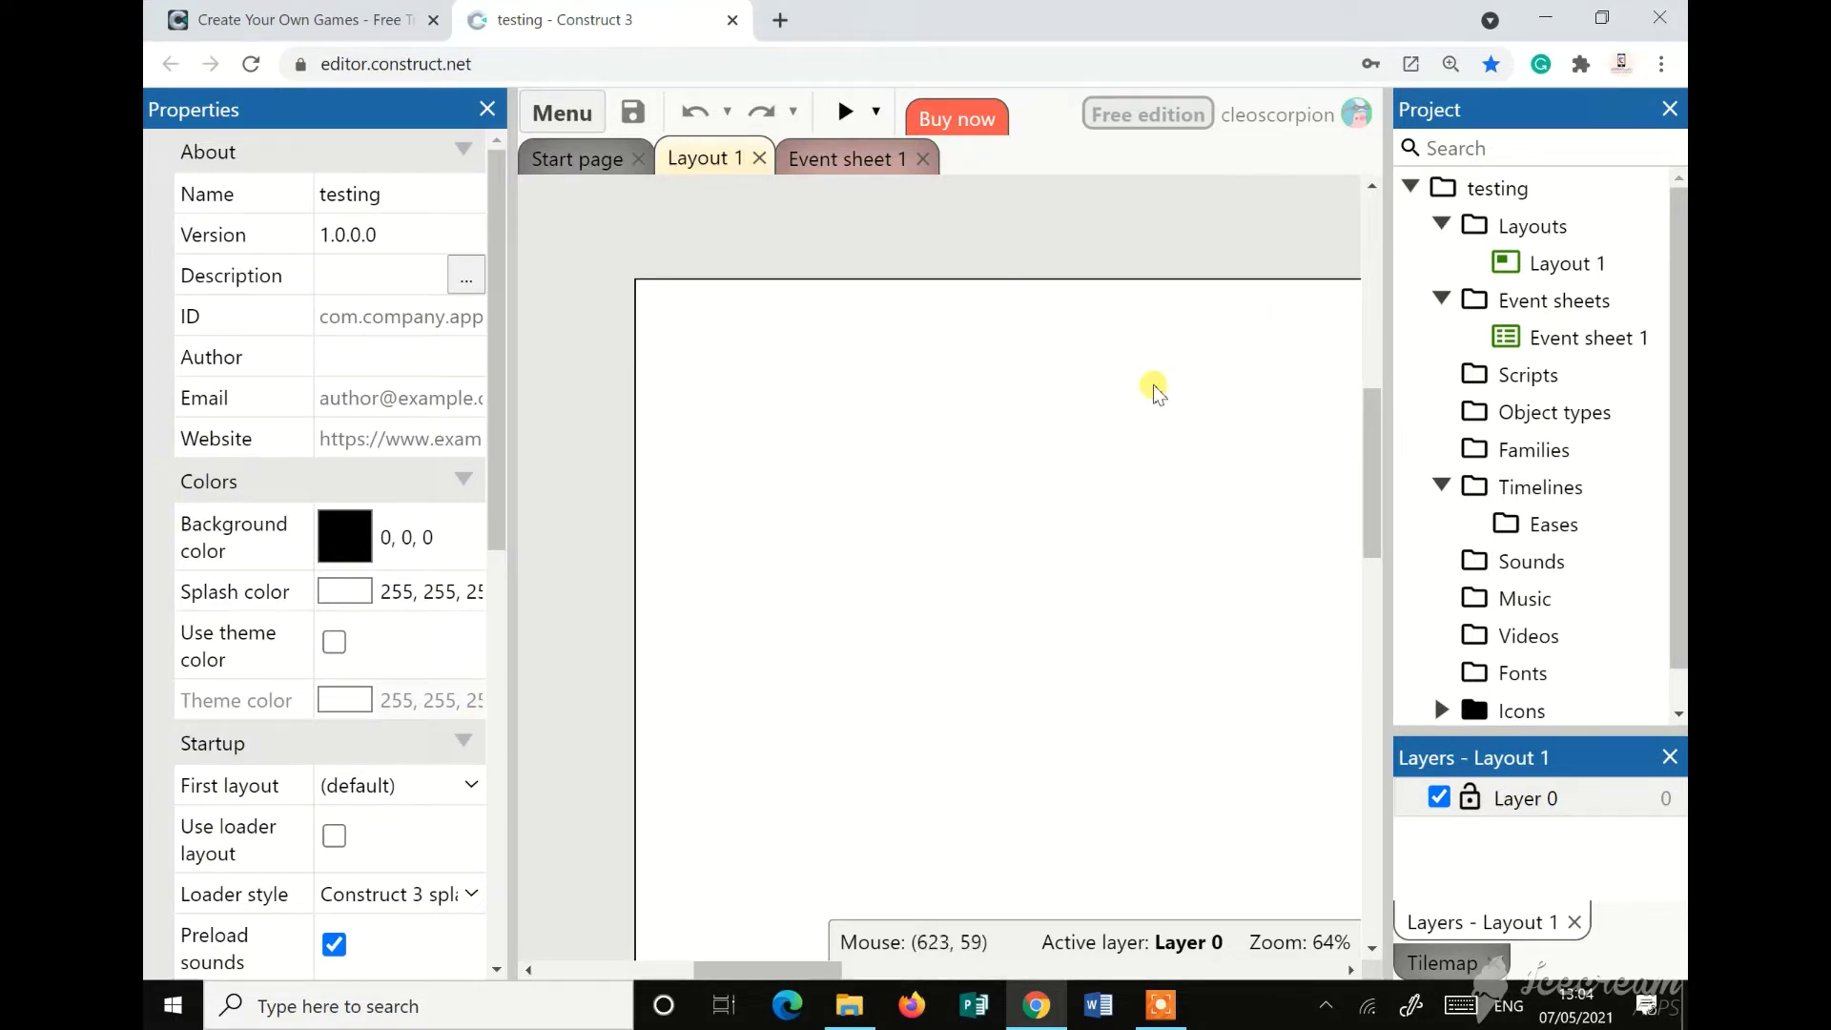
pyautogui.keyDown('ctrl'); pyautogui.scroll(-4, 1096, 420); pyautogui.keyUp('ctrl')
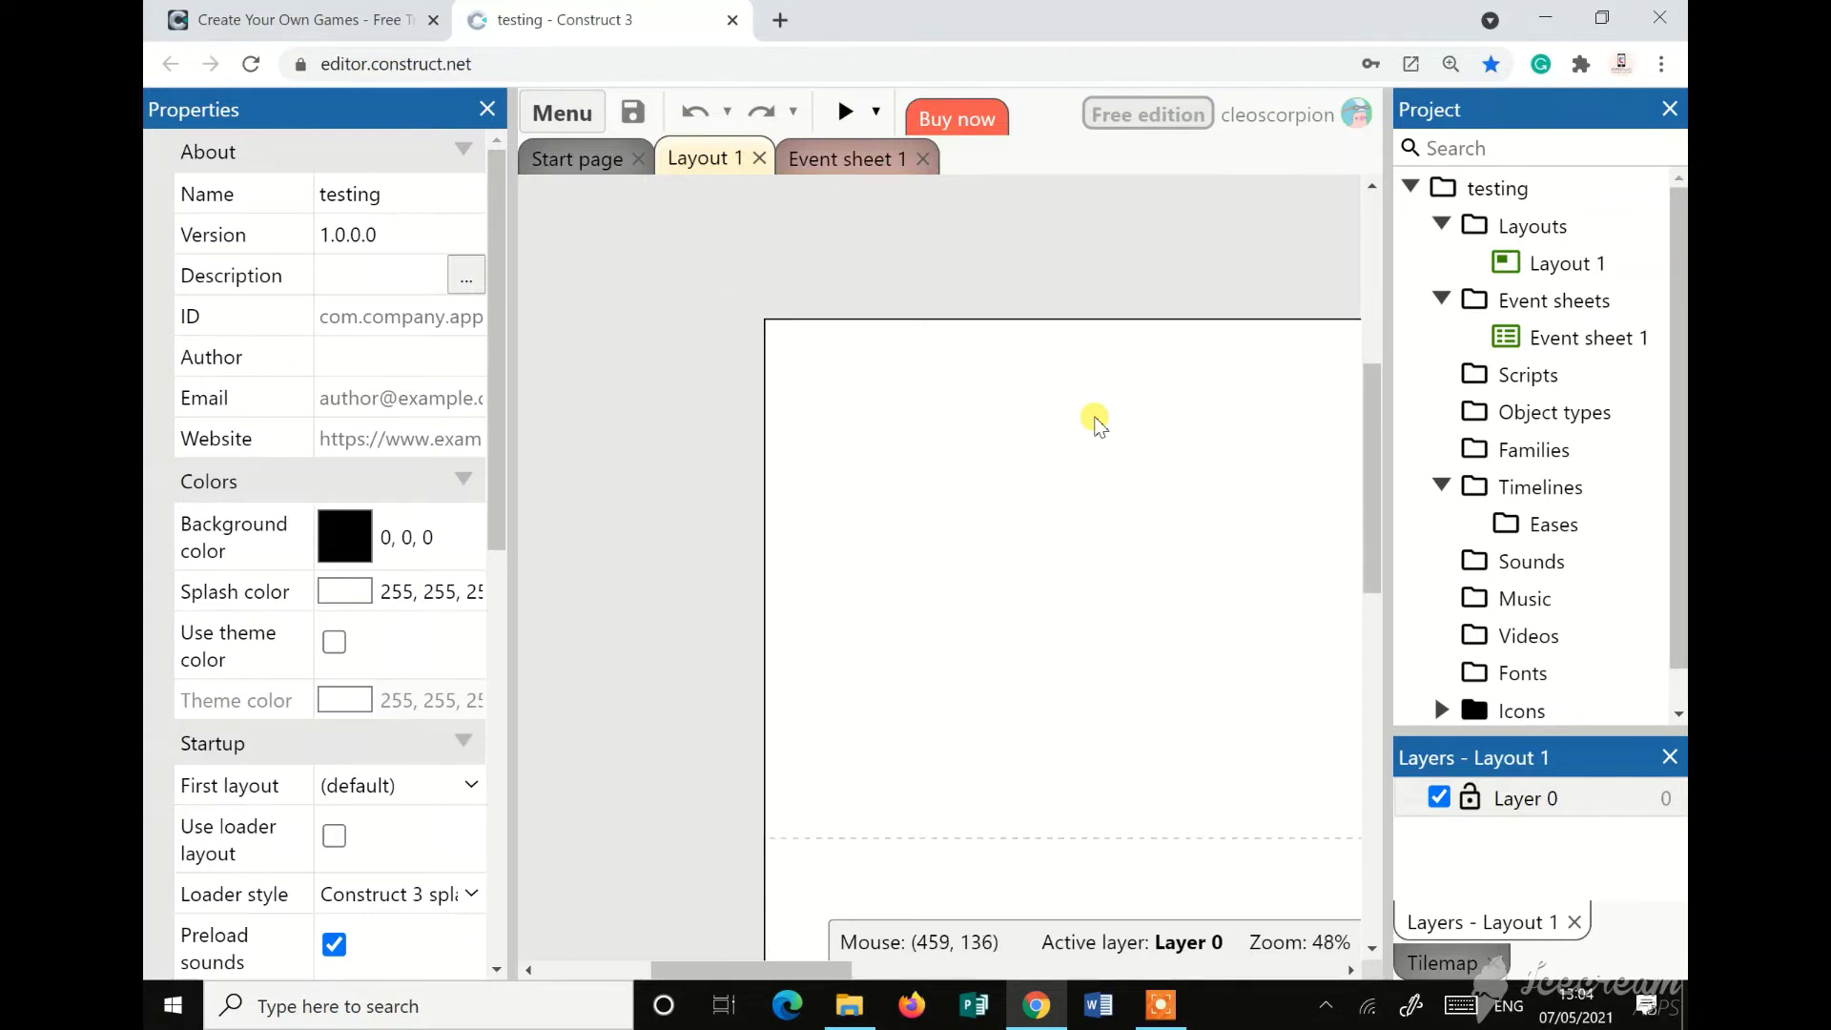
pyautogui.keyDown('ctrl'); pyautogui.scroll(-3, 1097, 420); pyautogui.keyUp('ctrl')
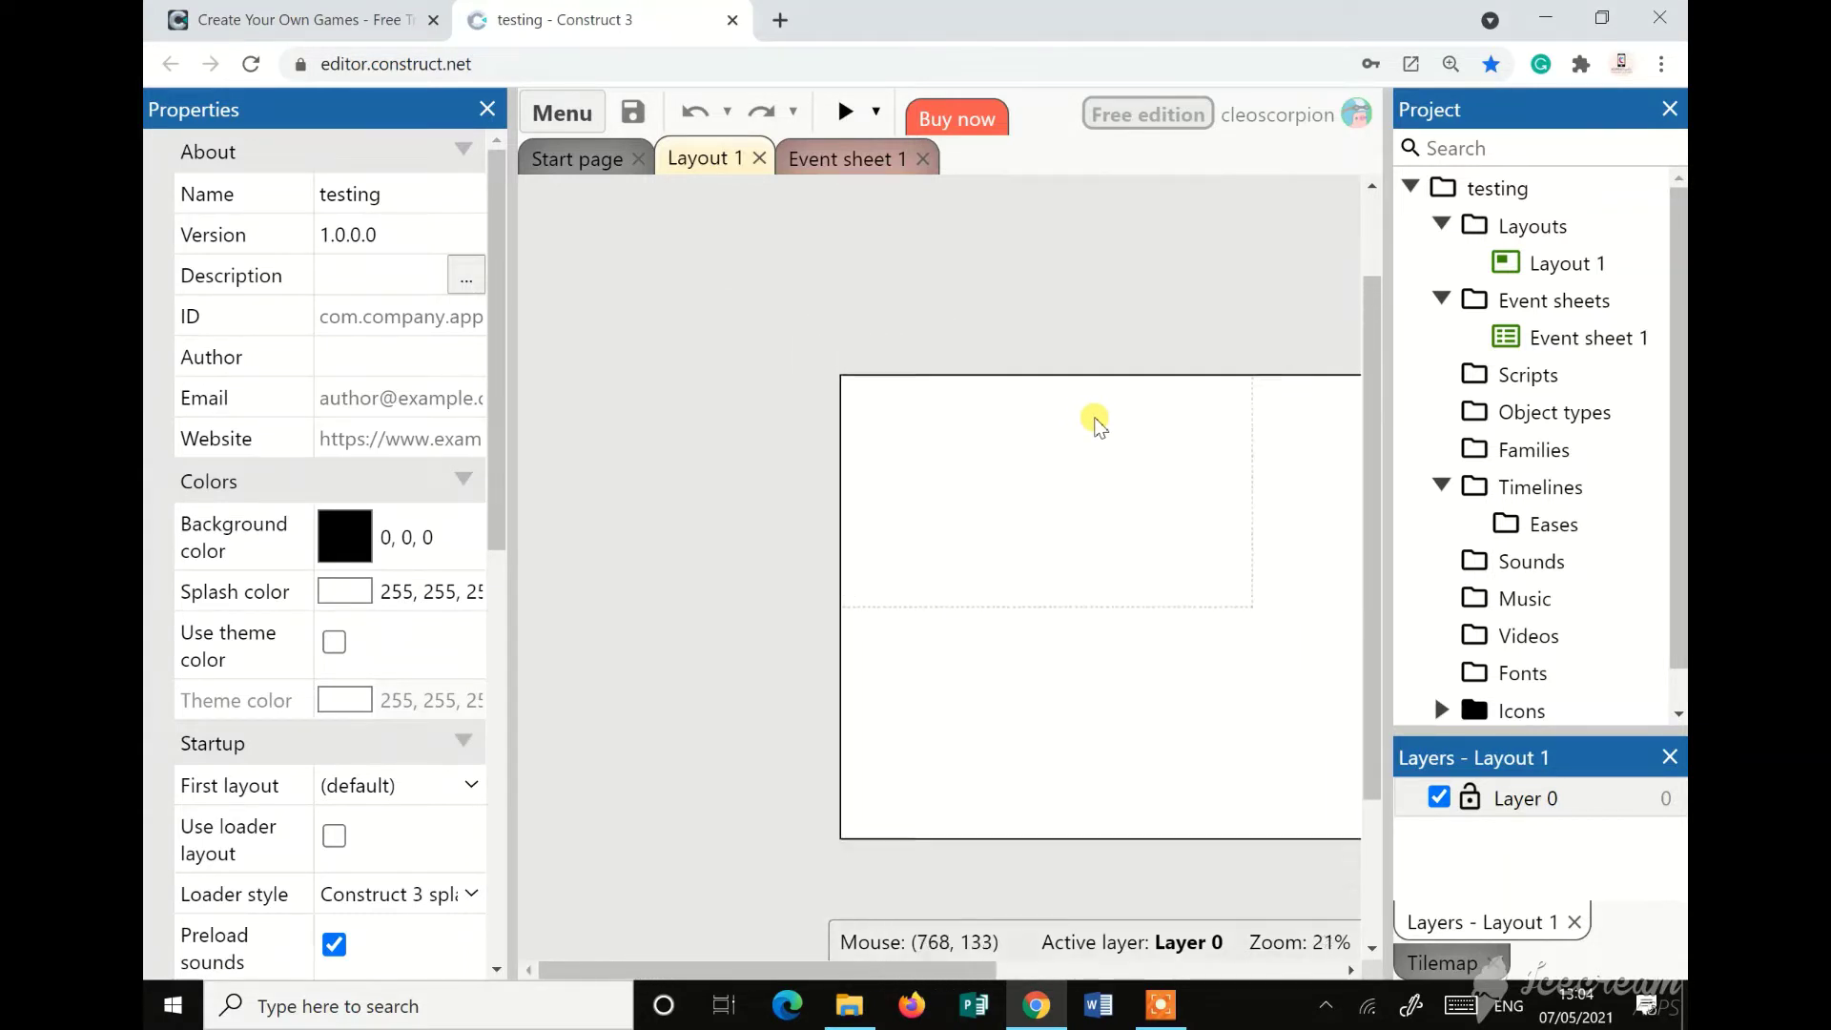
pyautogui.keyDown('ctrl'); pyautogui.scroll(4, 1097, 421); pyautogui.keyUp('ctrl')
pyautogui.keyDown('ctrl'); pyautogui.scroll(-1, 1096, 421); pyautogui.keyUp('ctrl')
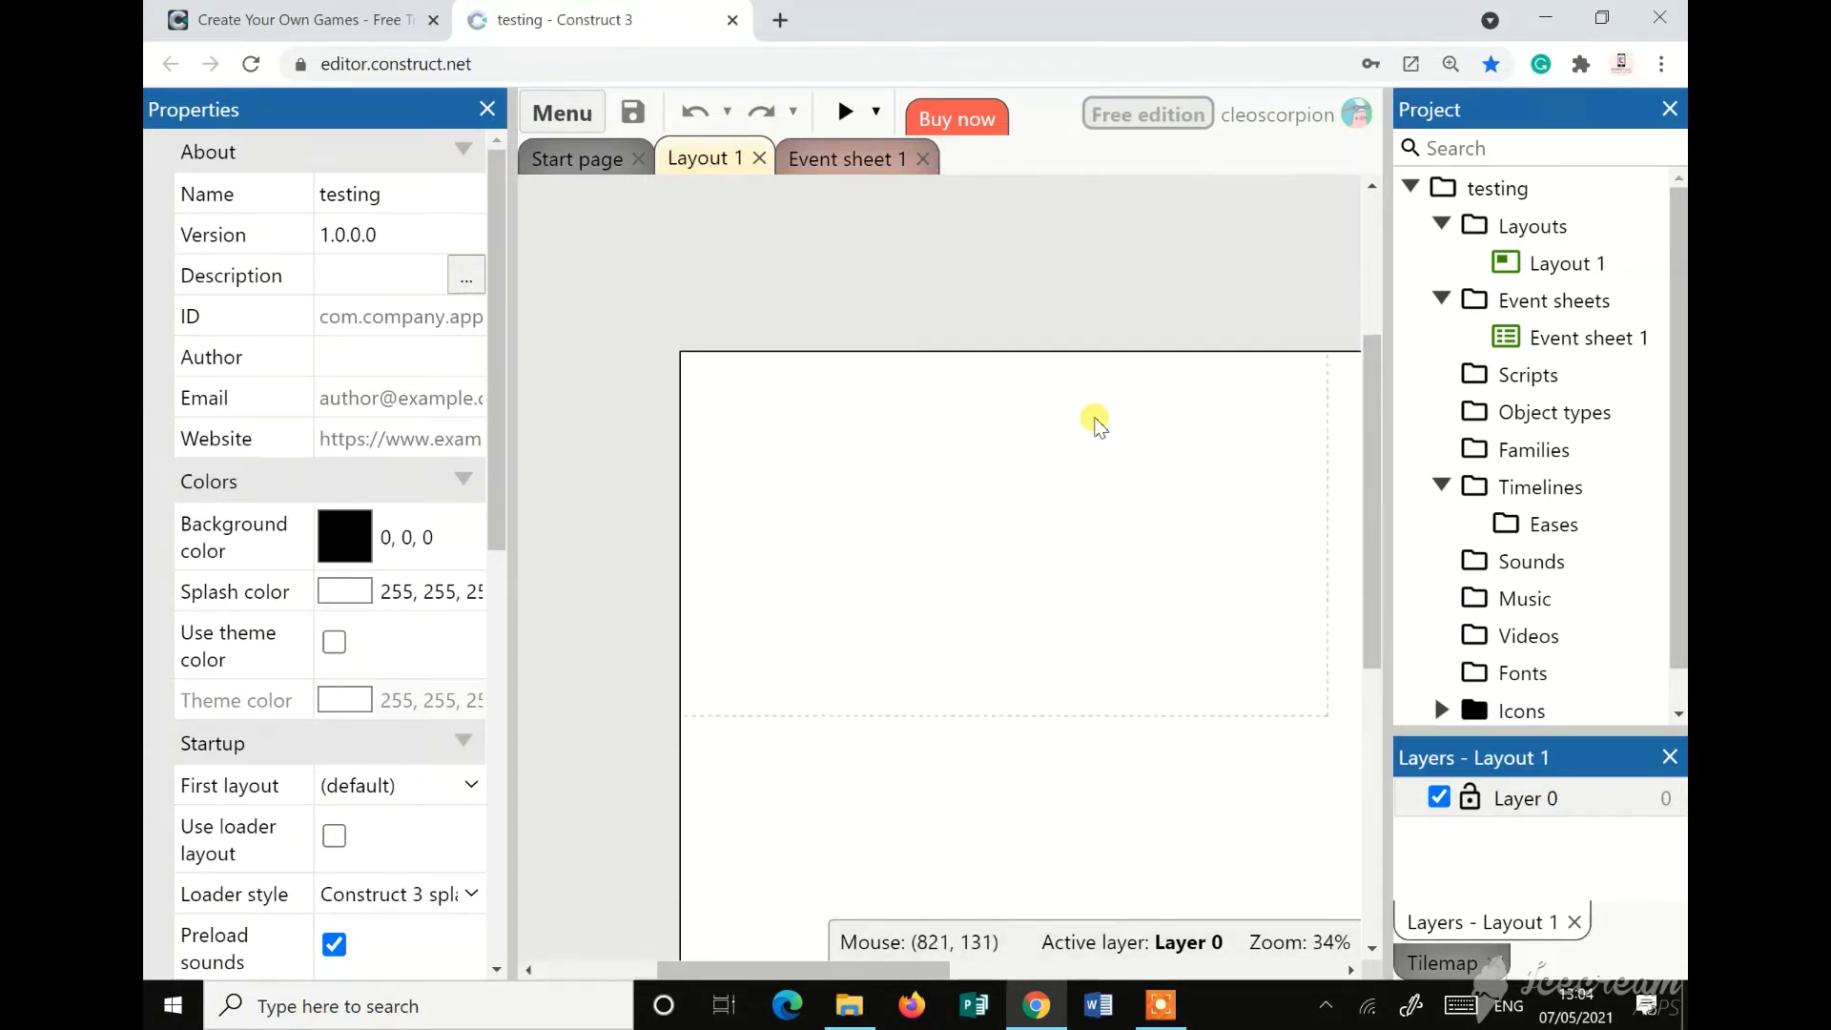
pyautogui.moveTo(885, 965); pyautogui.dragTo(927, 965)
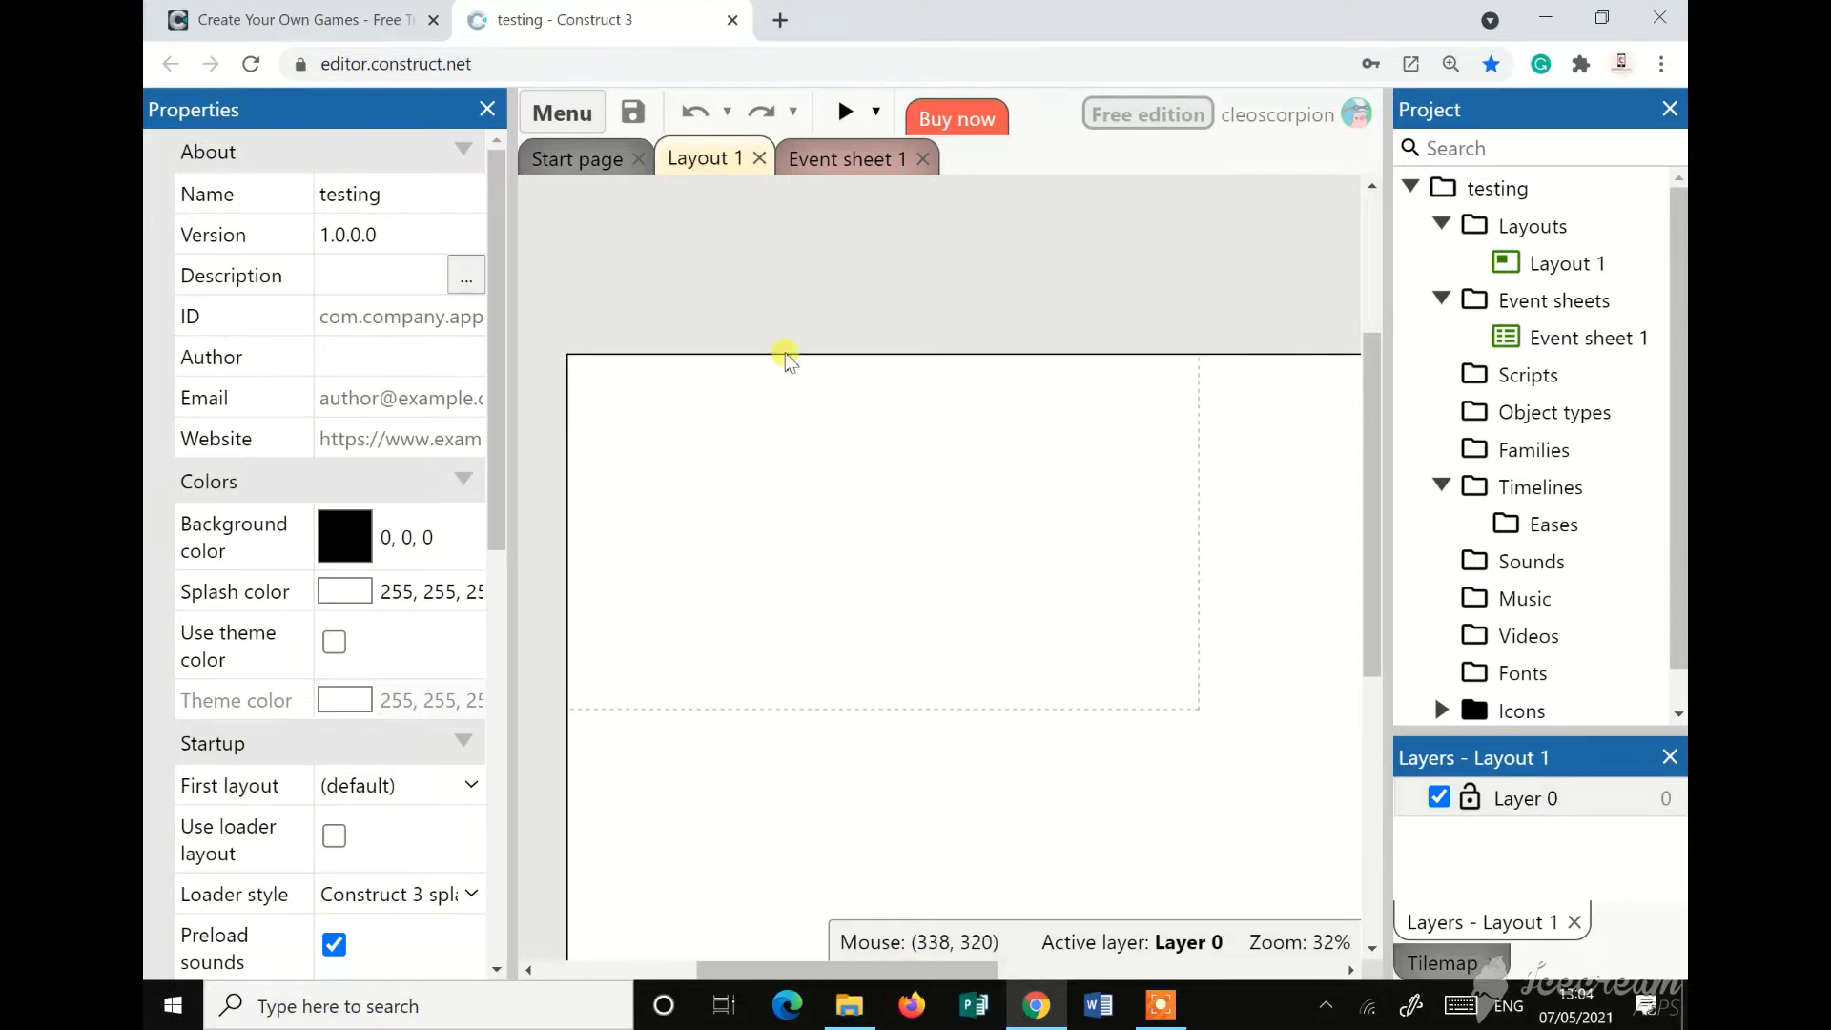
# Preview the empty project in its own window, close the preview, and look through Layout 1's properties
pyautogui.click(845, 114)
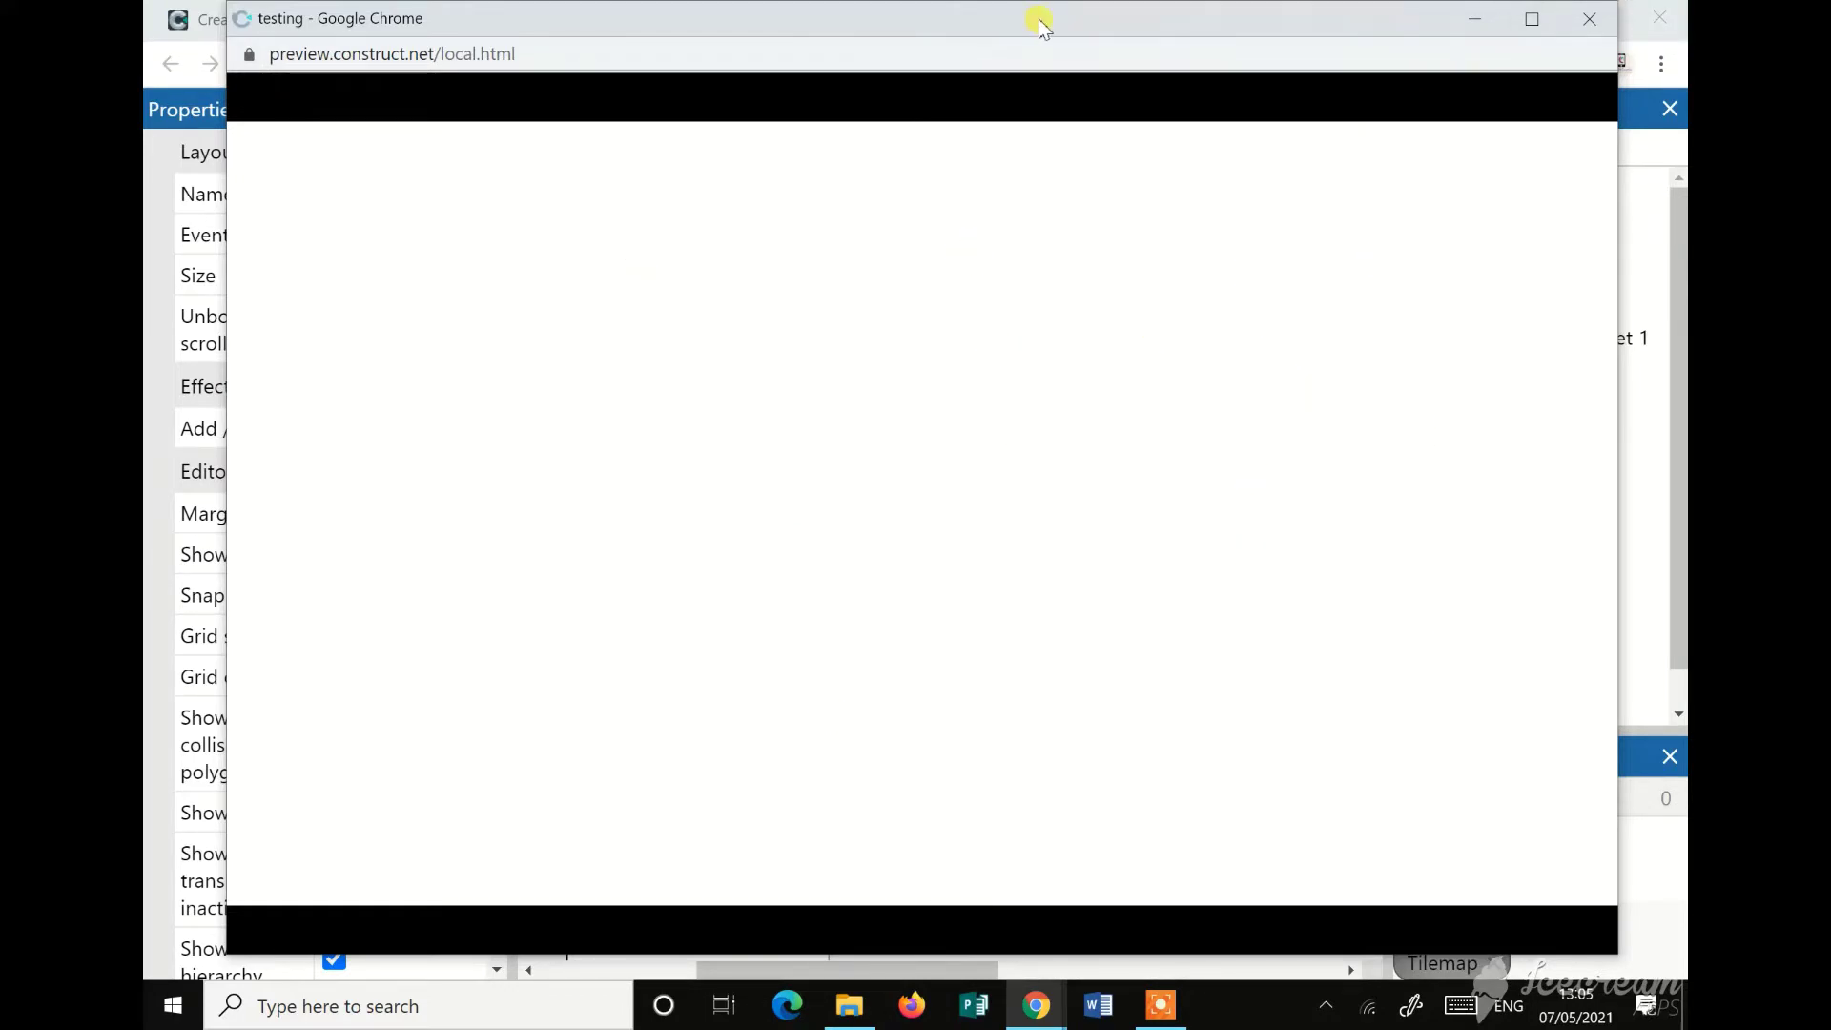
pyautogui.moveTo(1039, 21); pyautogui.dragTo(1008, 82)
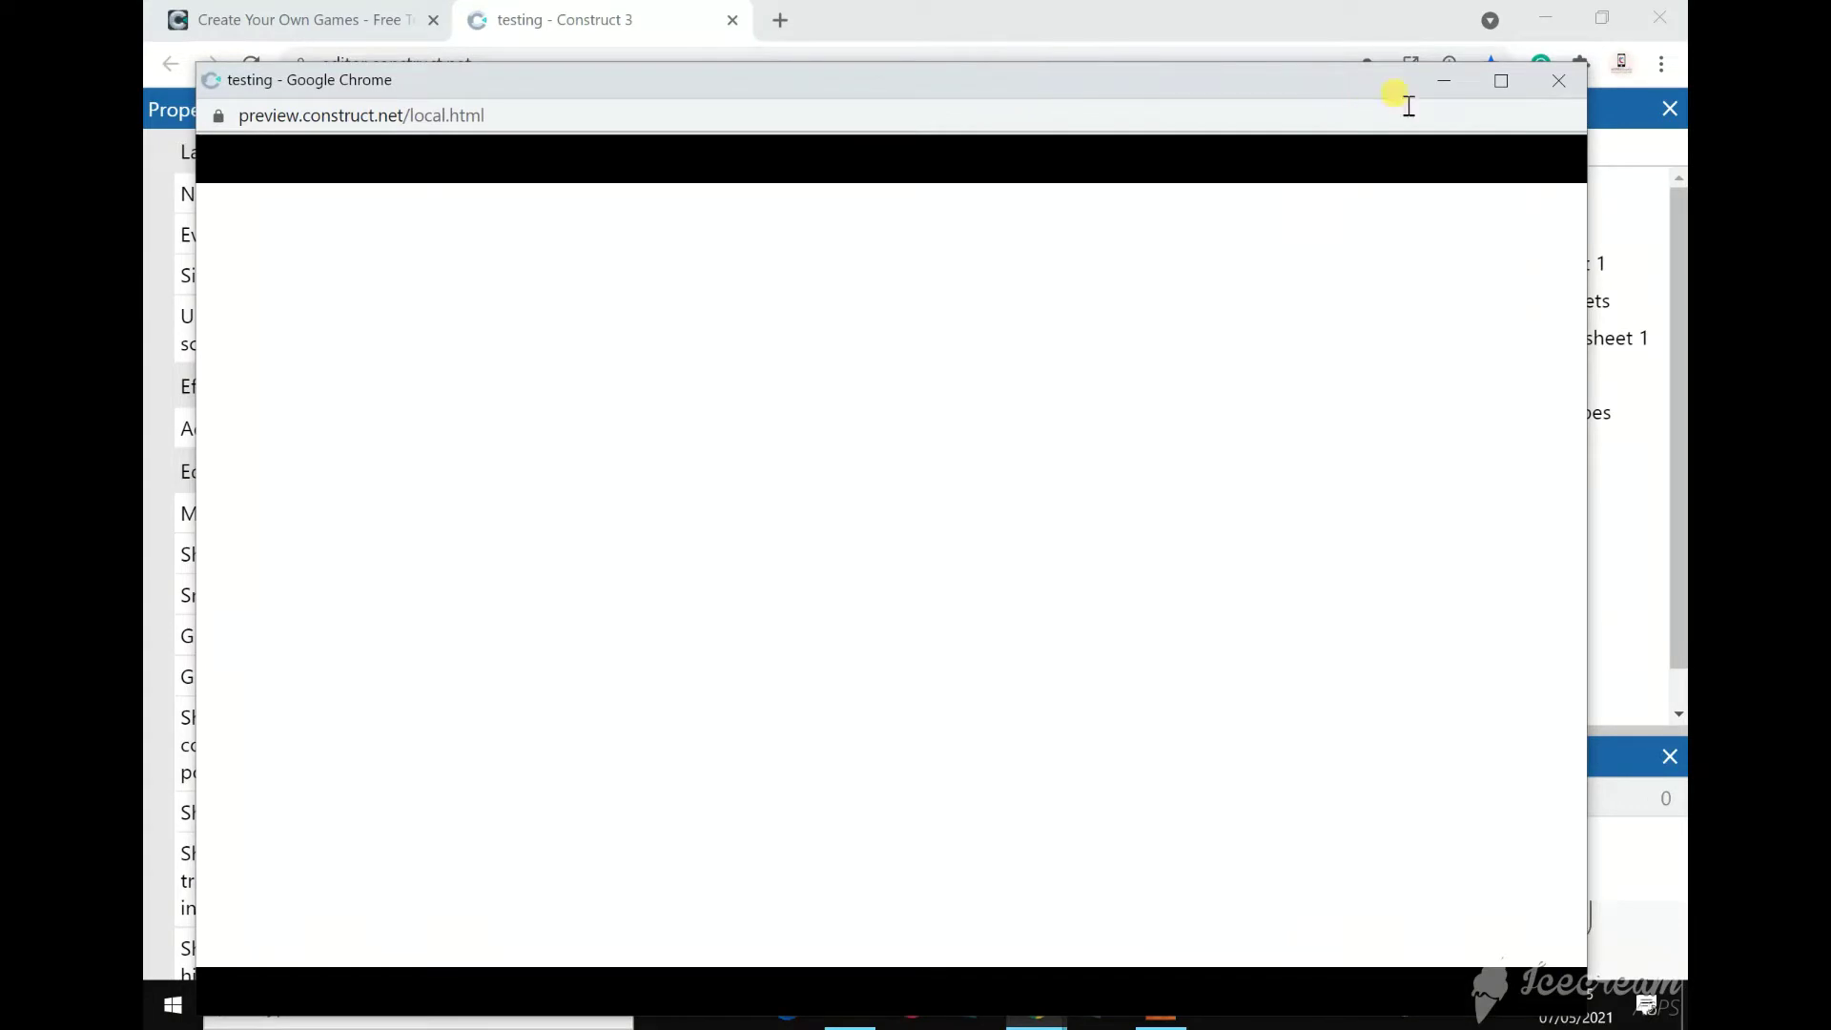
pyautogui.click(1558, 80)
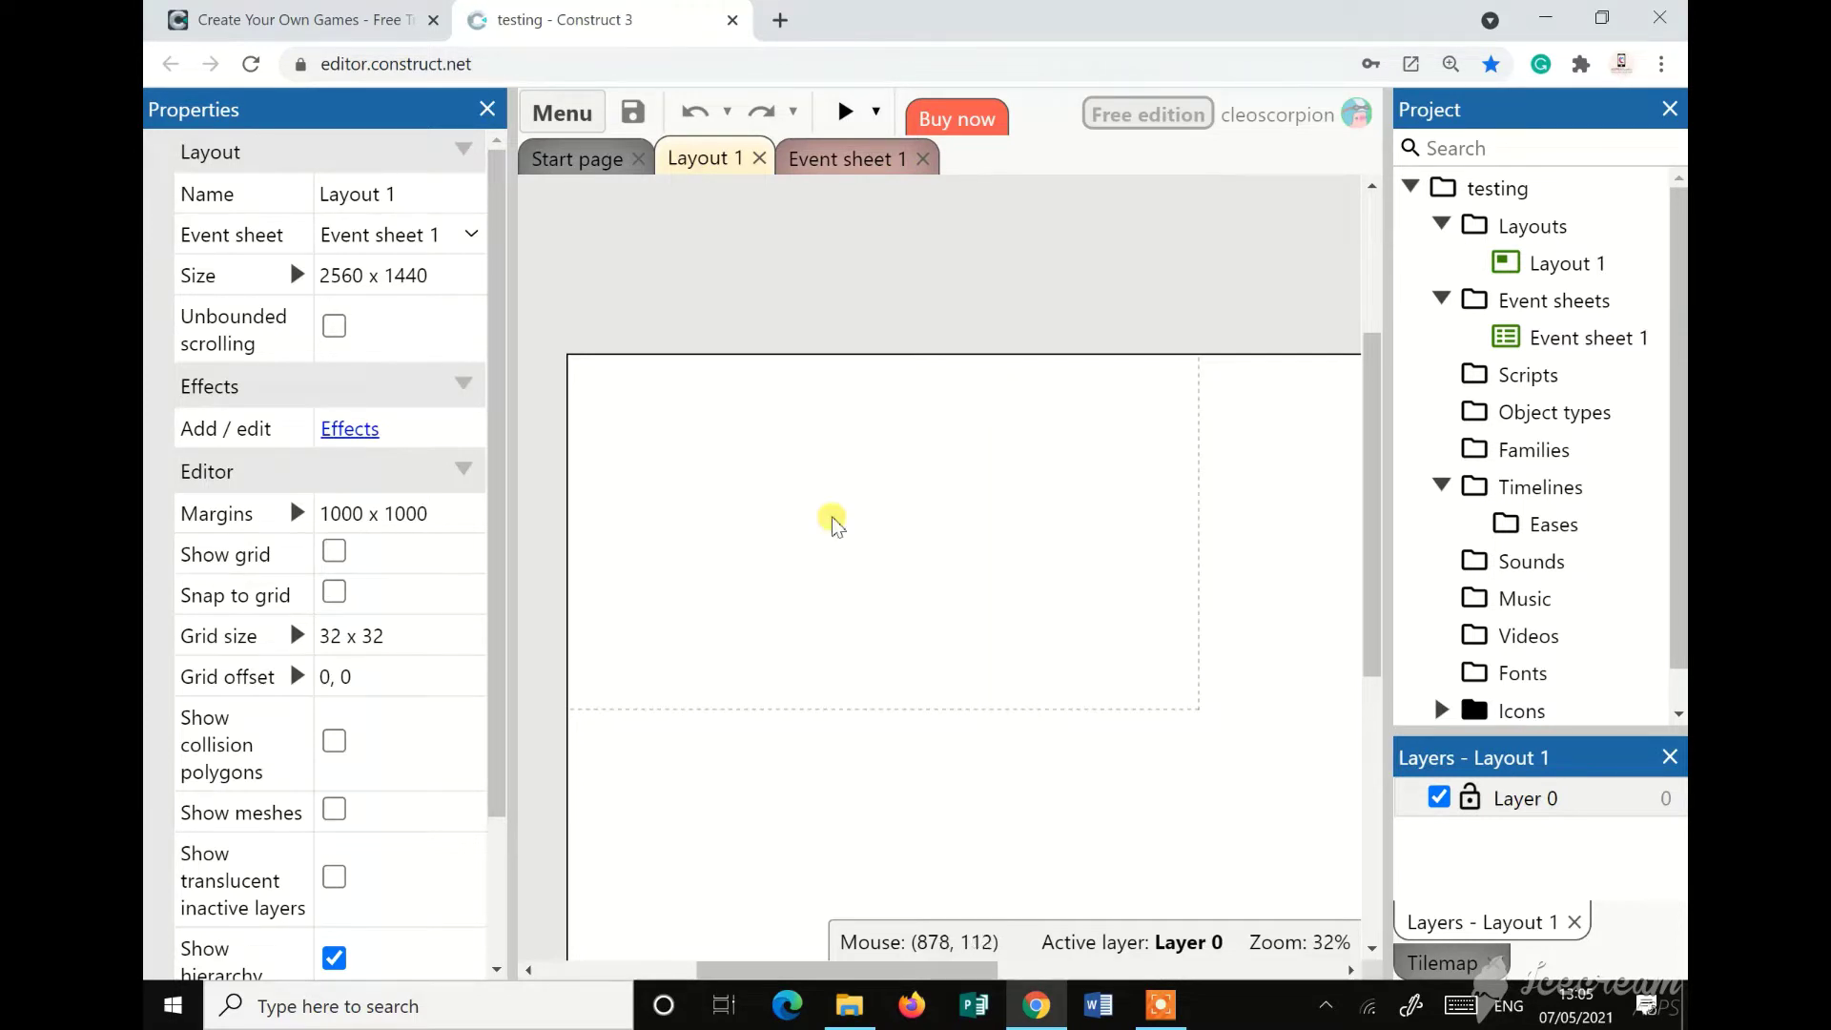
pyautogui.scroll(-2, 327, 835)
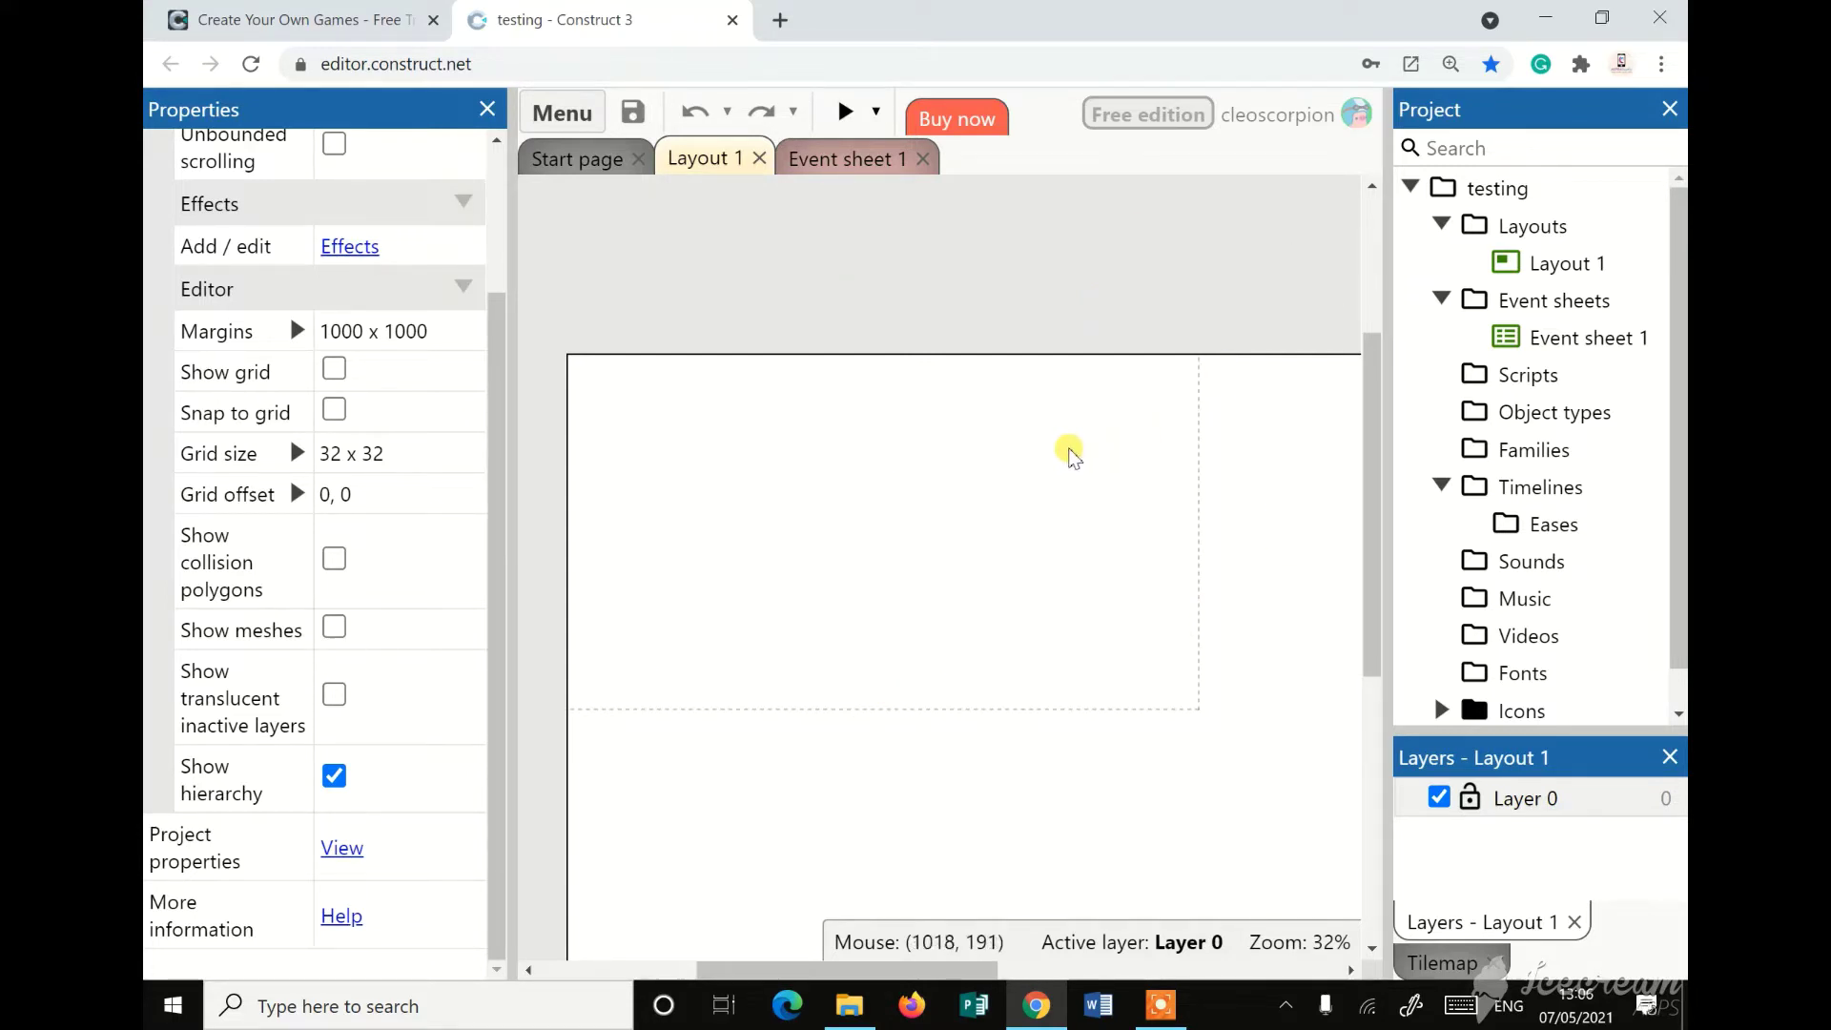
# Insert a new Sprite object named player and place it at about 704, 289 inside the viewport area of Layout 1
pyautogui.rightClick(938, 301)
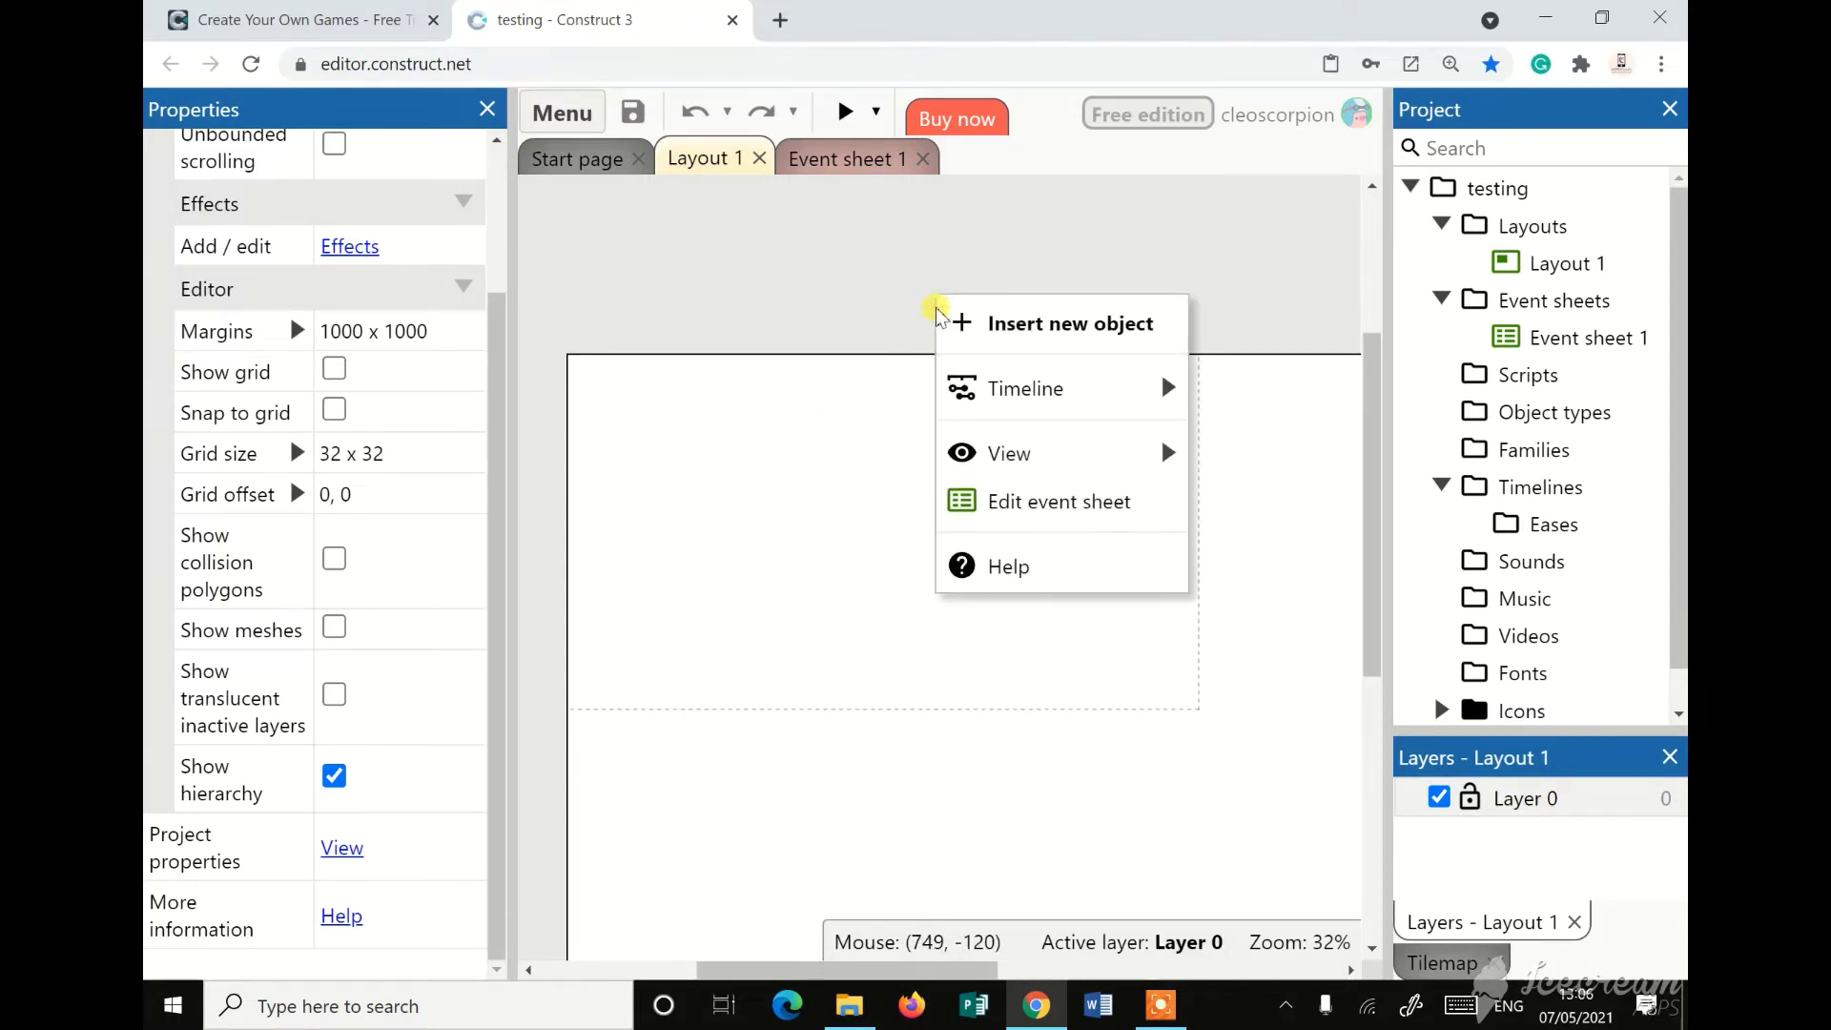
pyautogui.click(1049, 323)
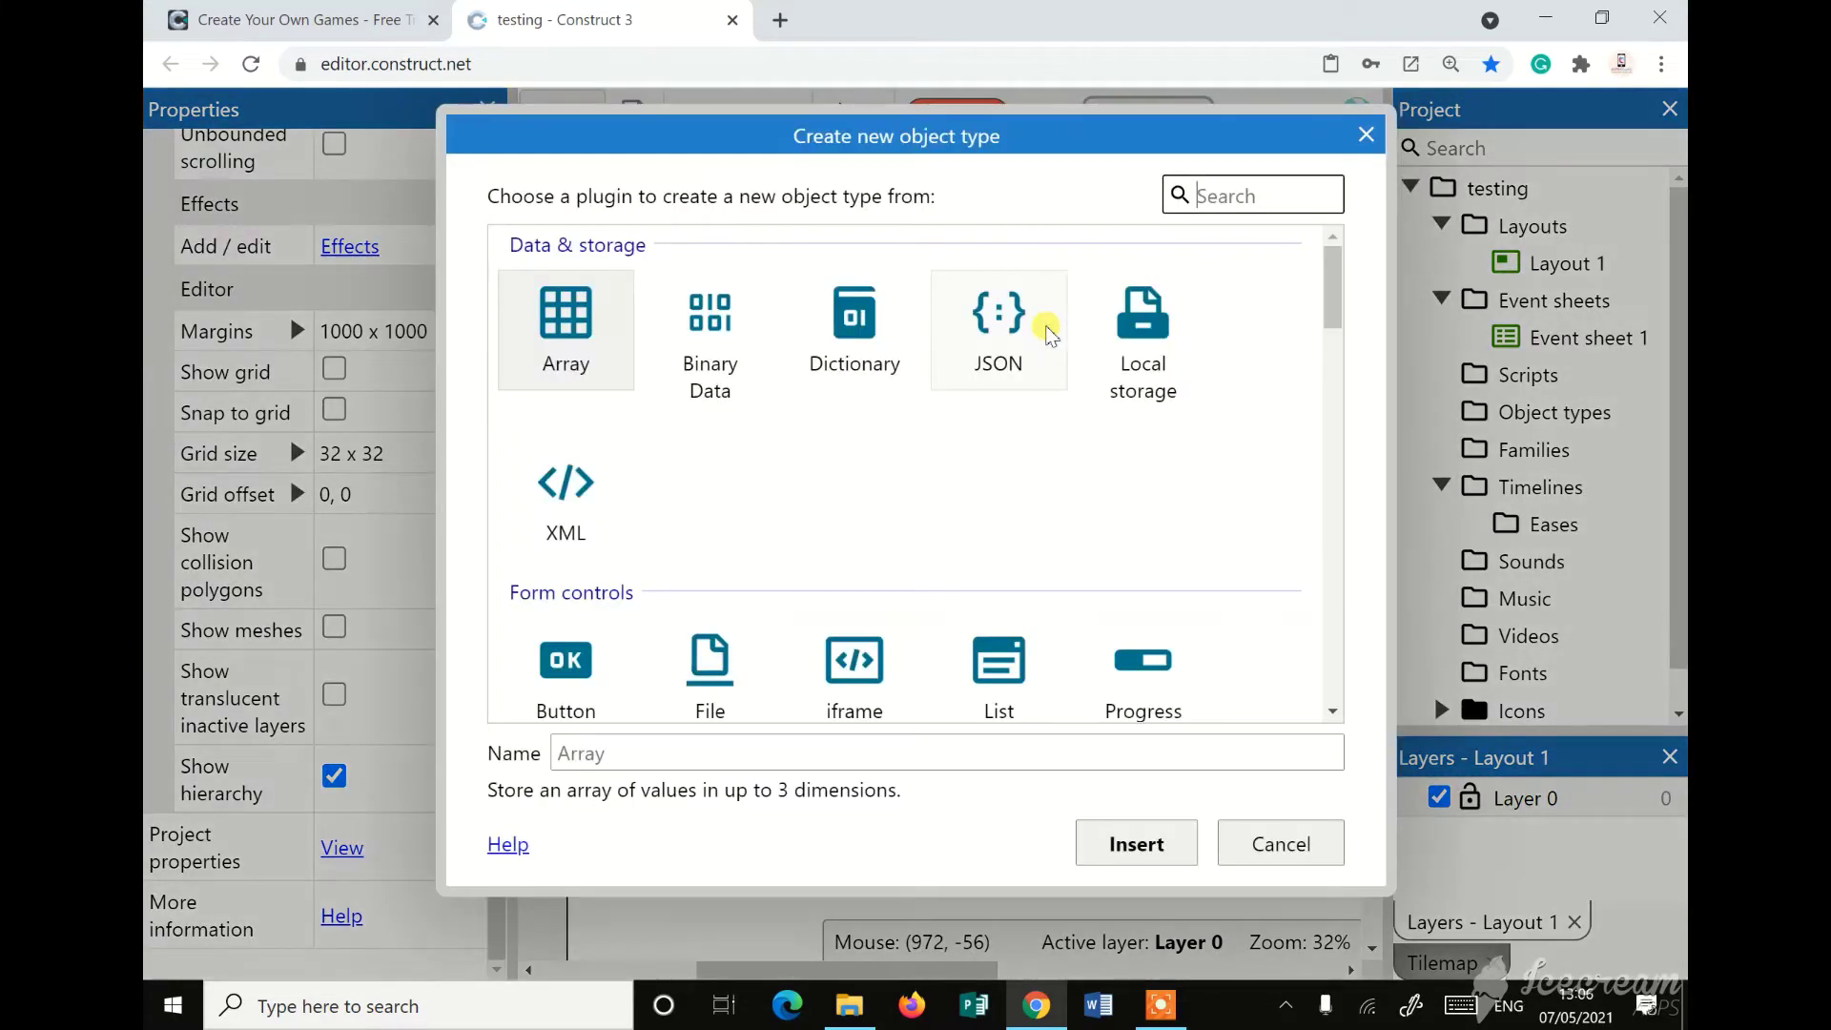
pyautogui.scroll(-5, 996, 494)
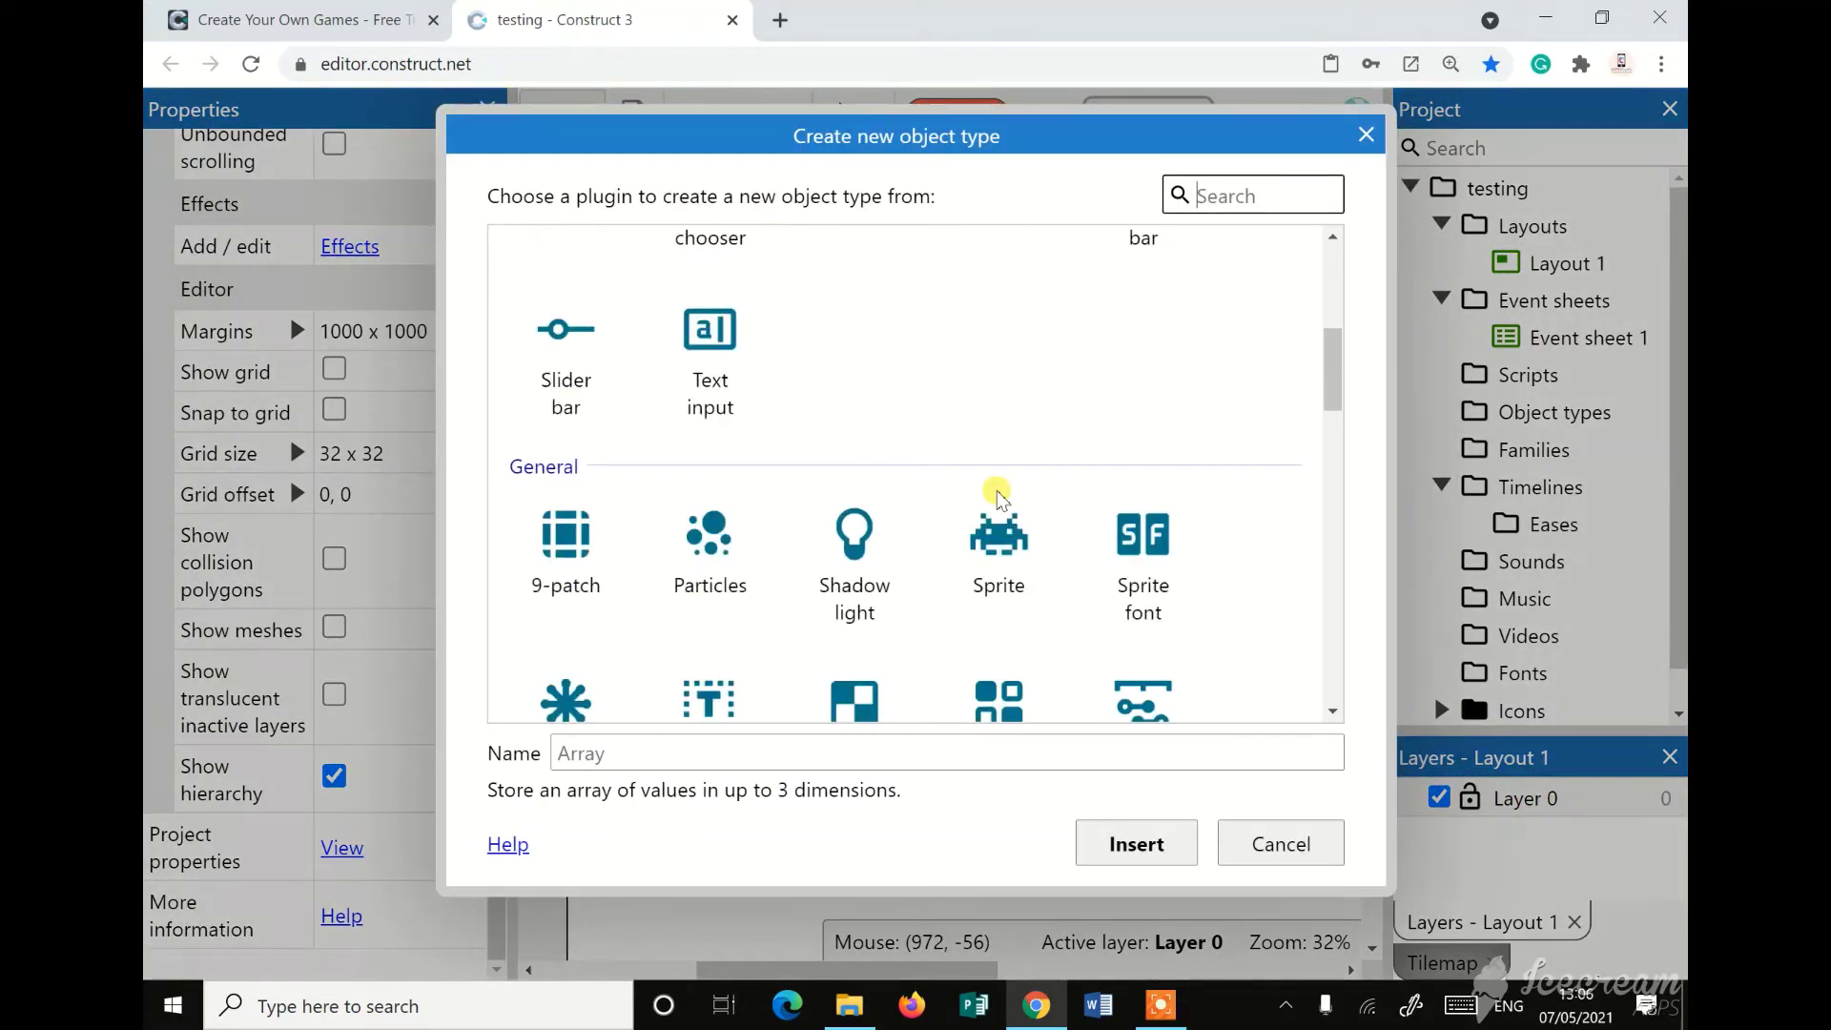
pyautogui.scroll(-3, 996, 494)
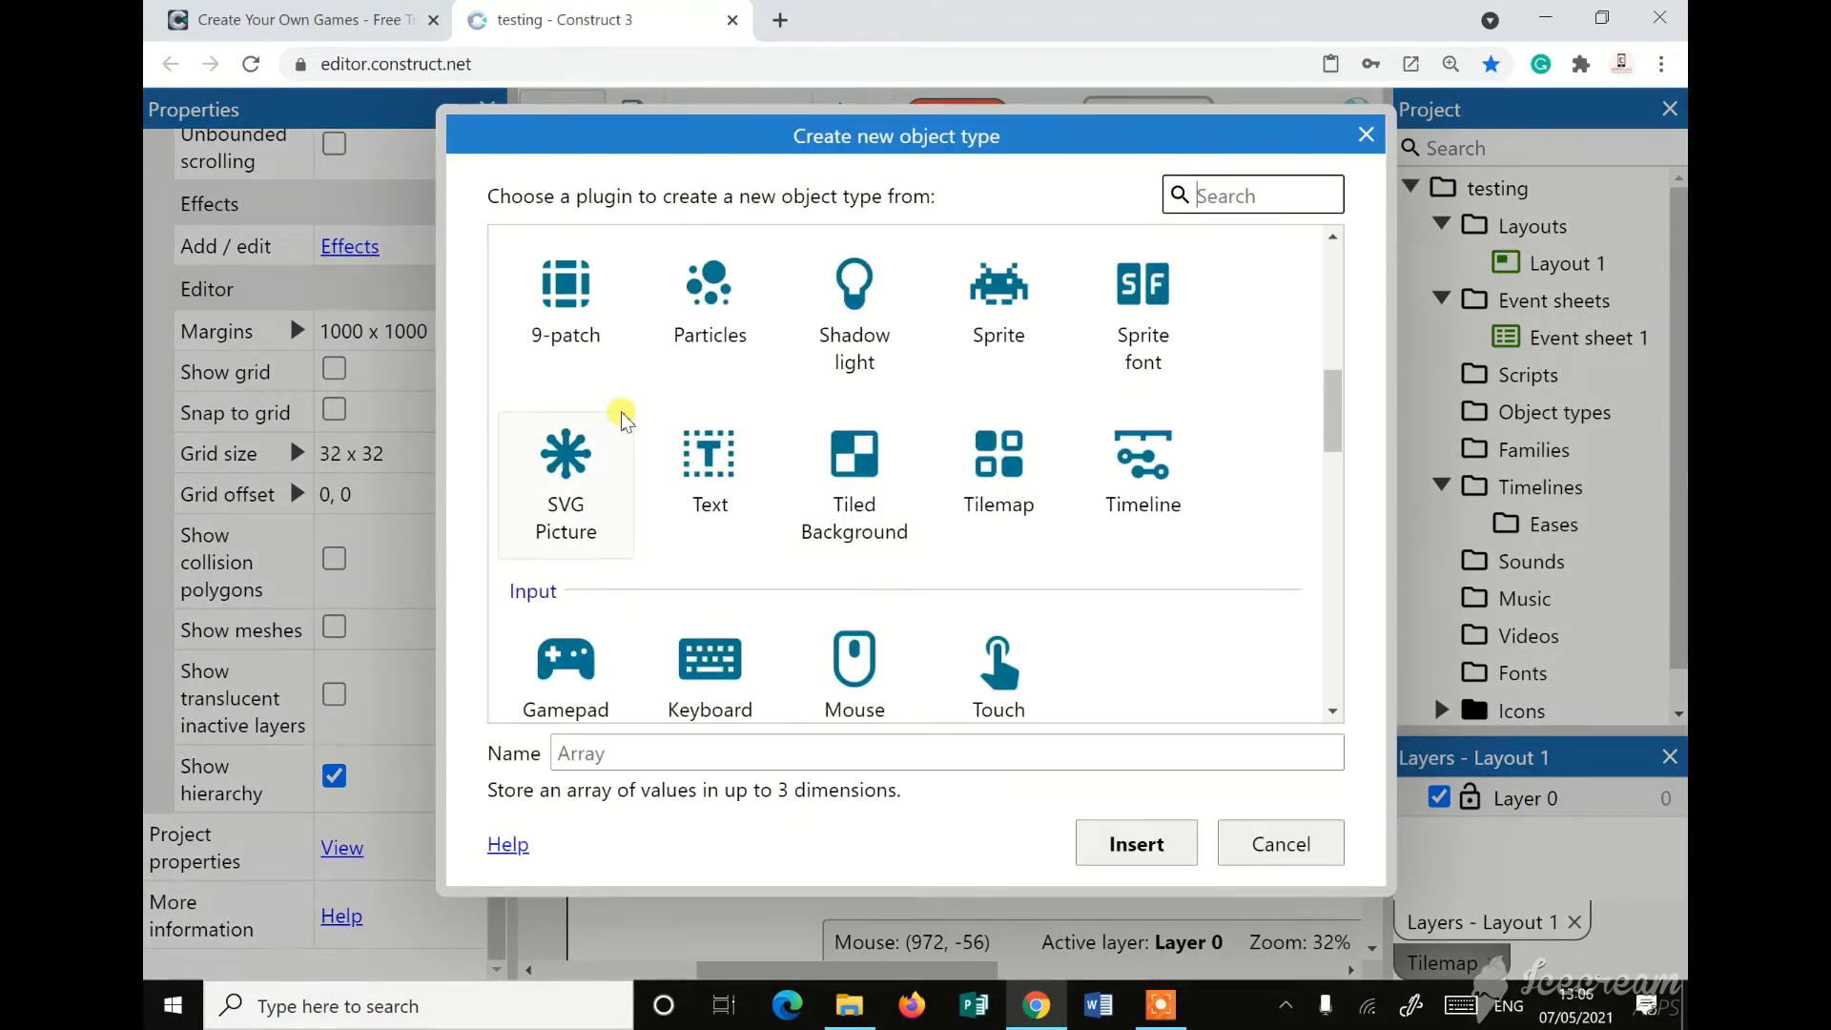
pyautogui.click(1040, 319)
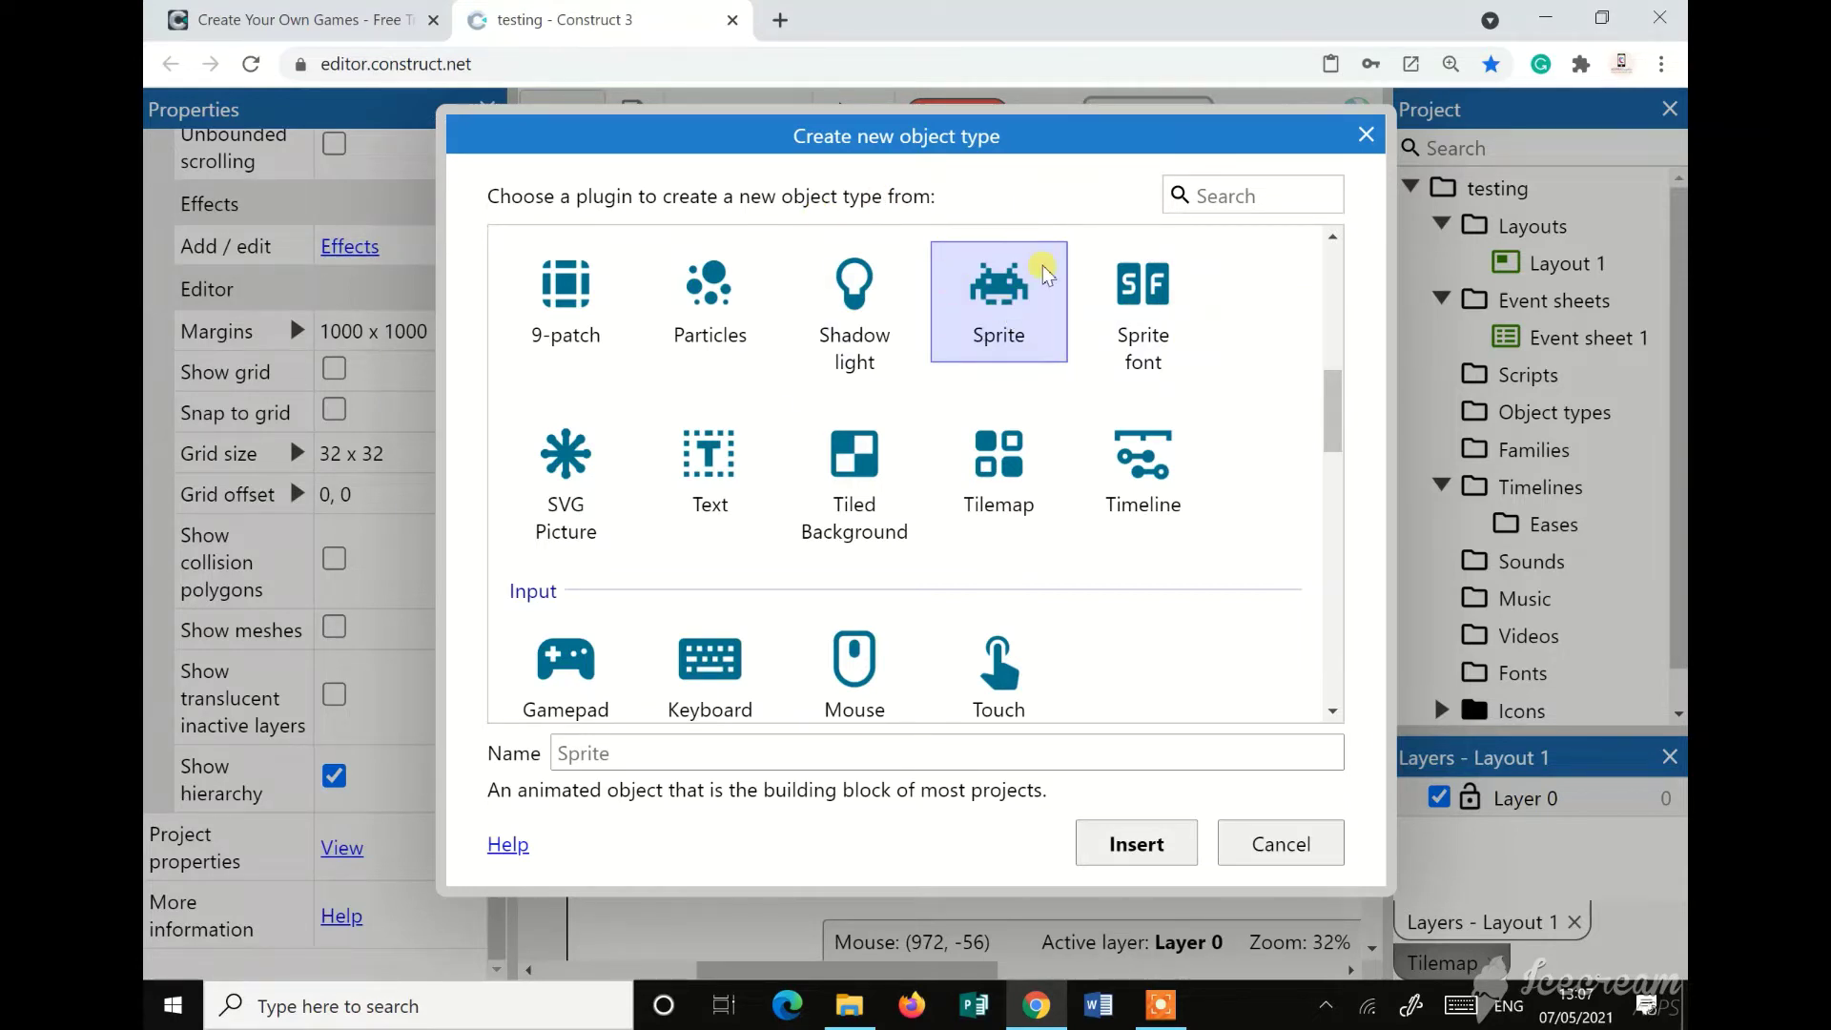
pyautogui.click(806, 753)
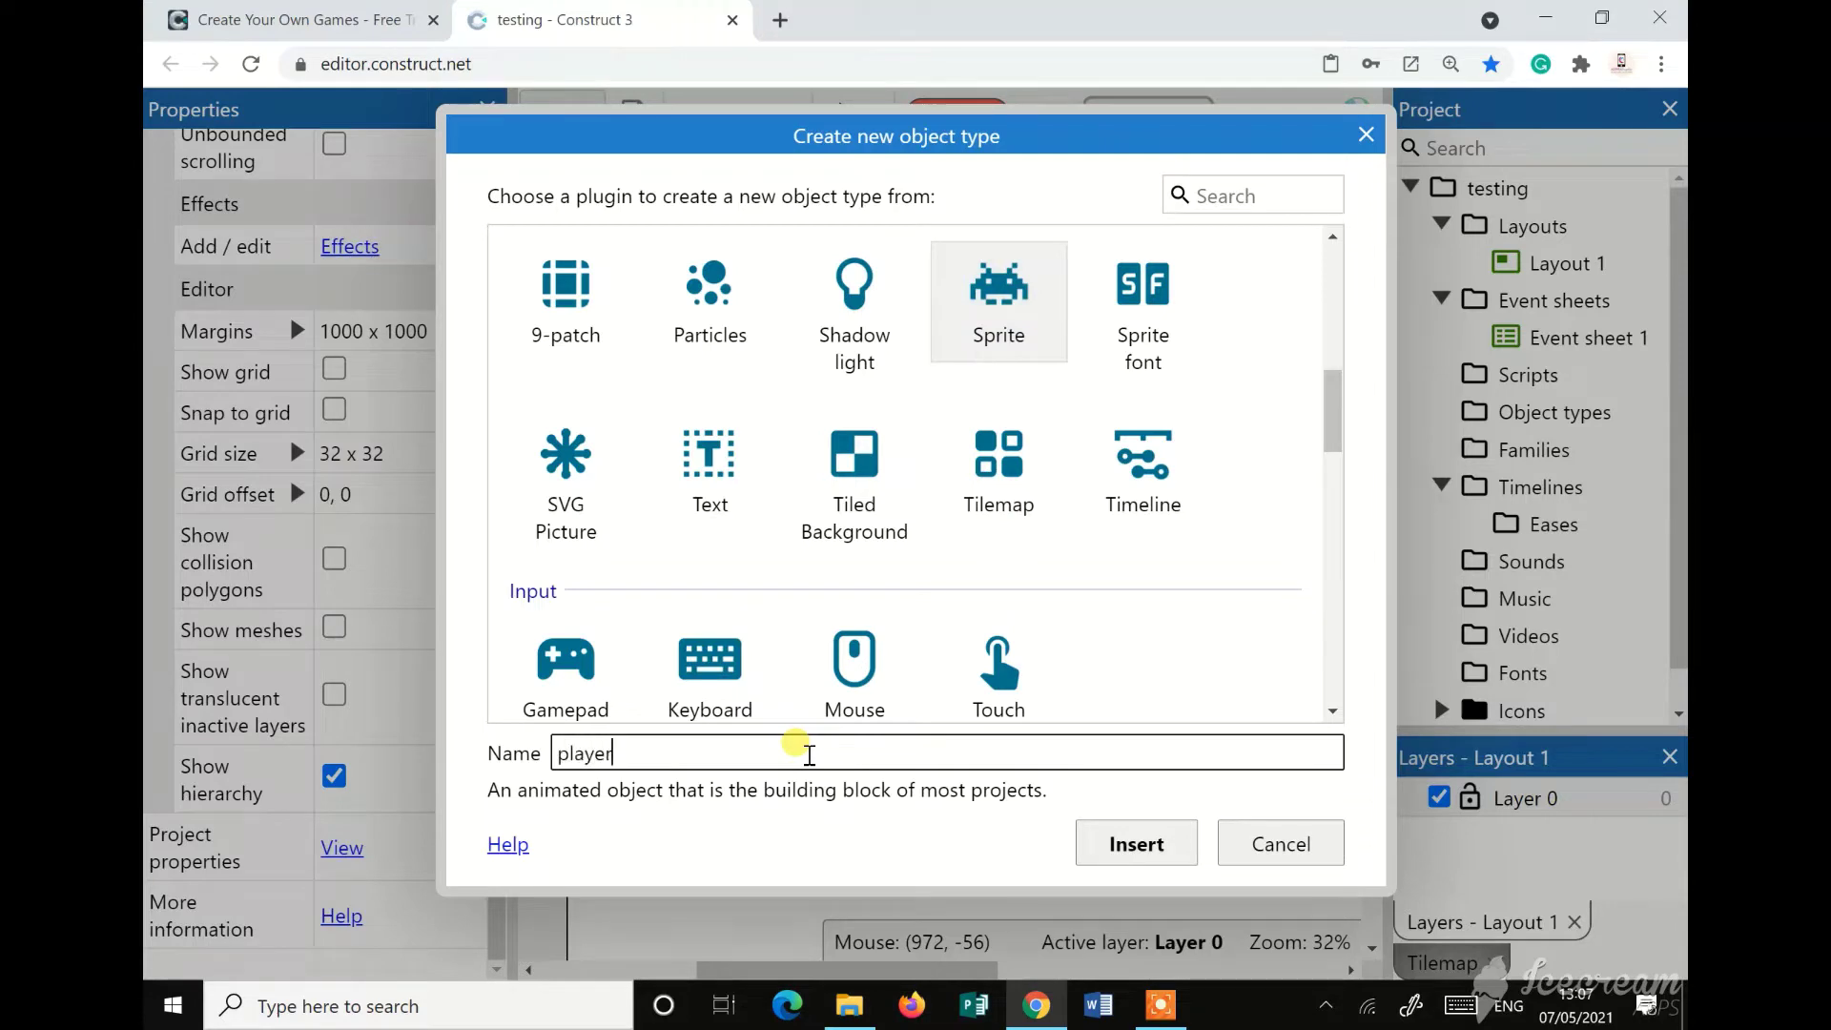
pyautogui.click(1108, 843)
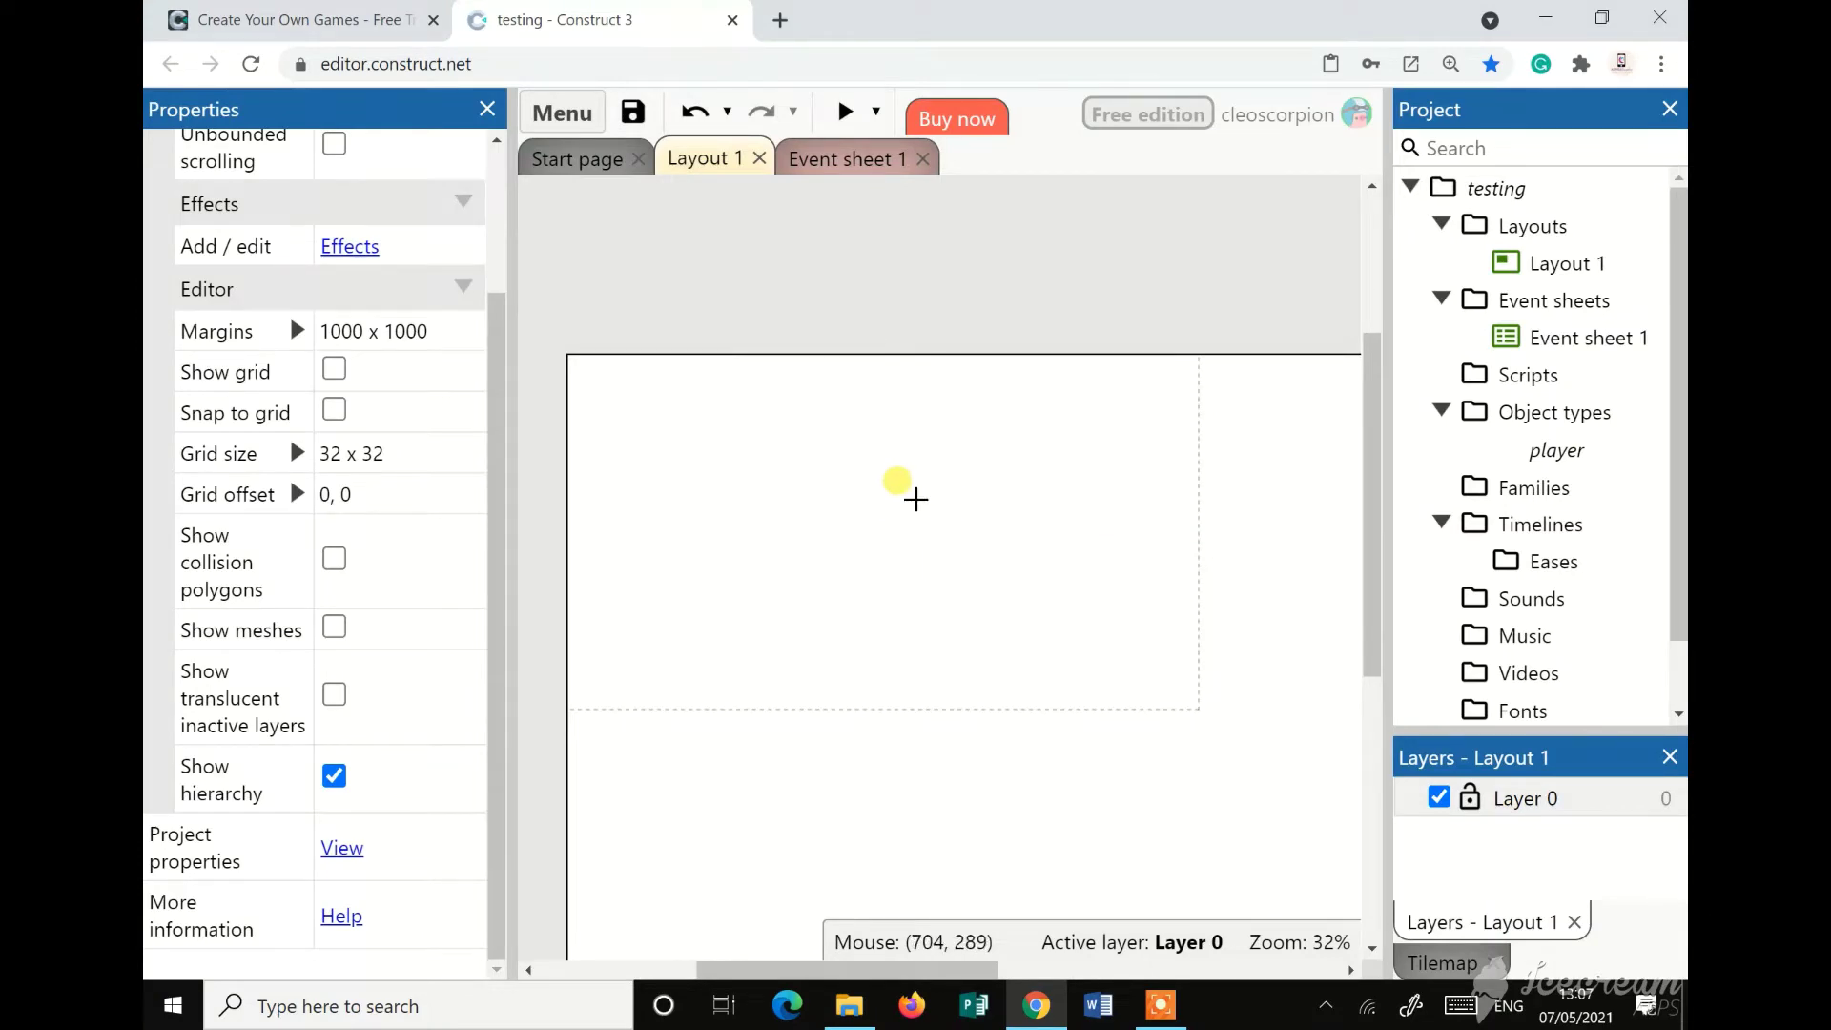
pyautogui.click(916, 498)
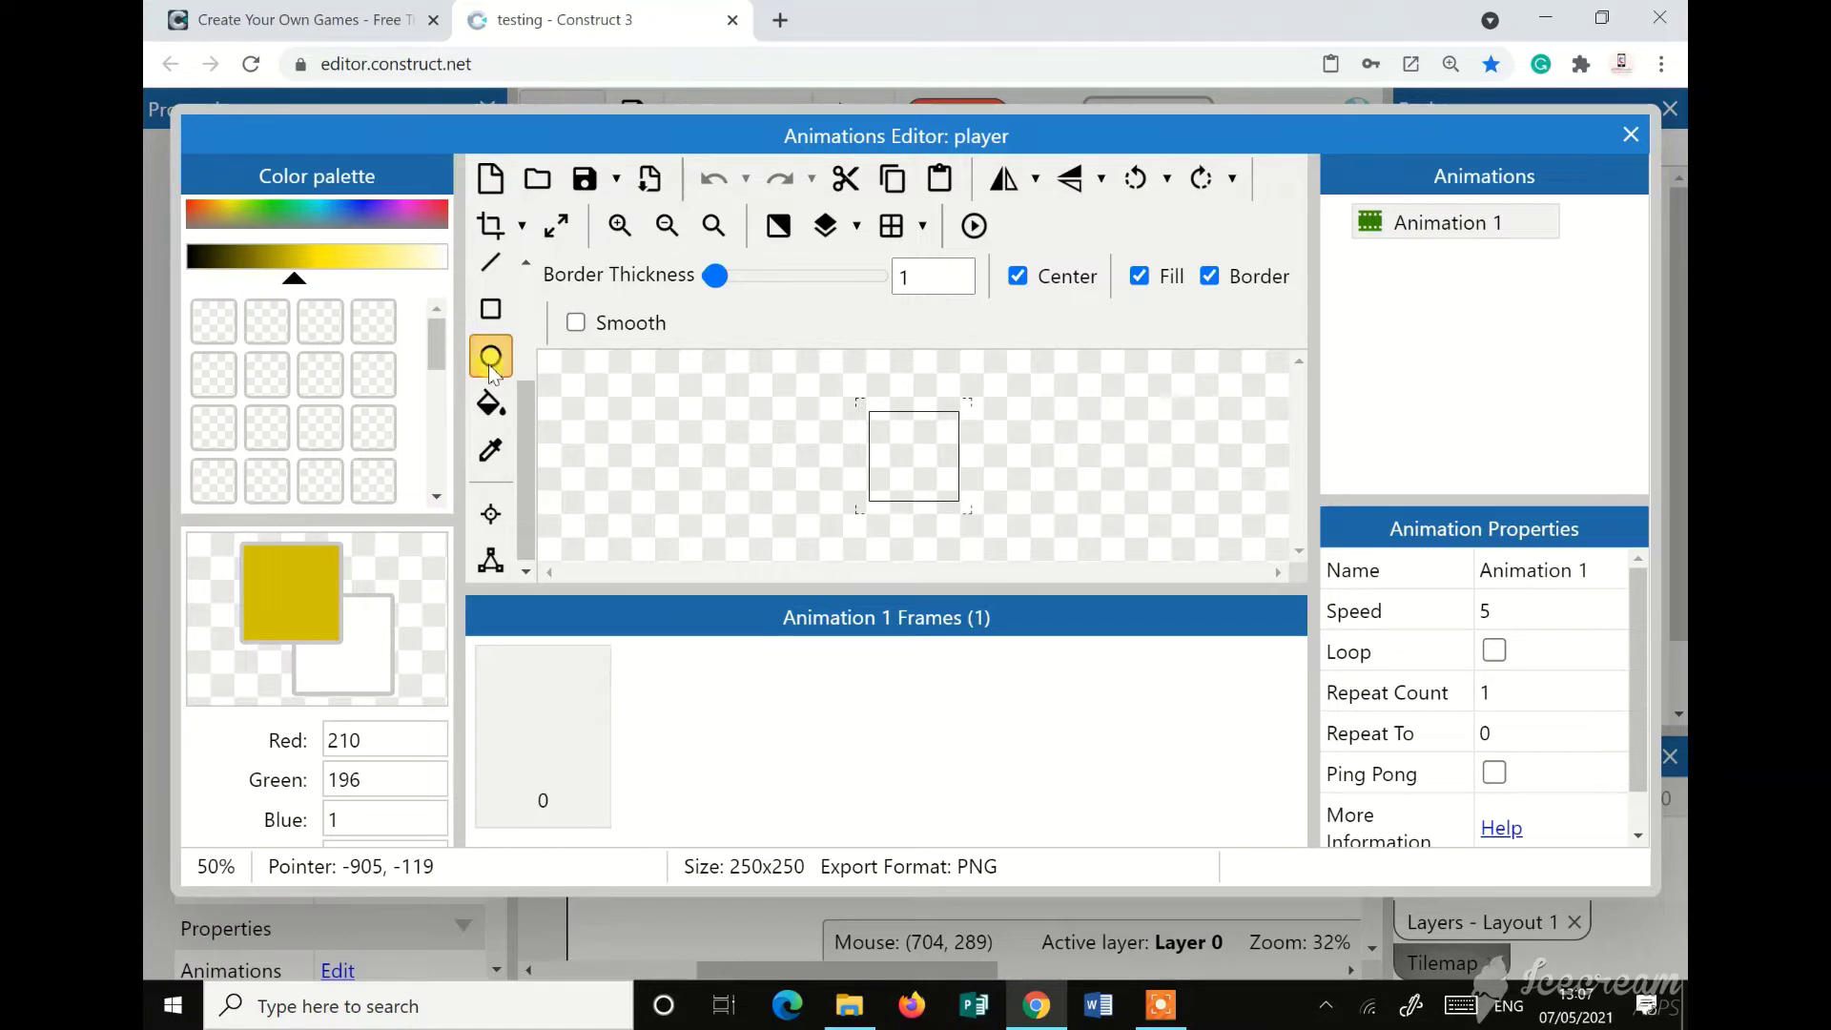
# Try drawing a filled yellow ellipse on the player sprite's canvas, undoing each attempt
pyautogui.click(493, 452)
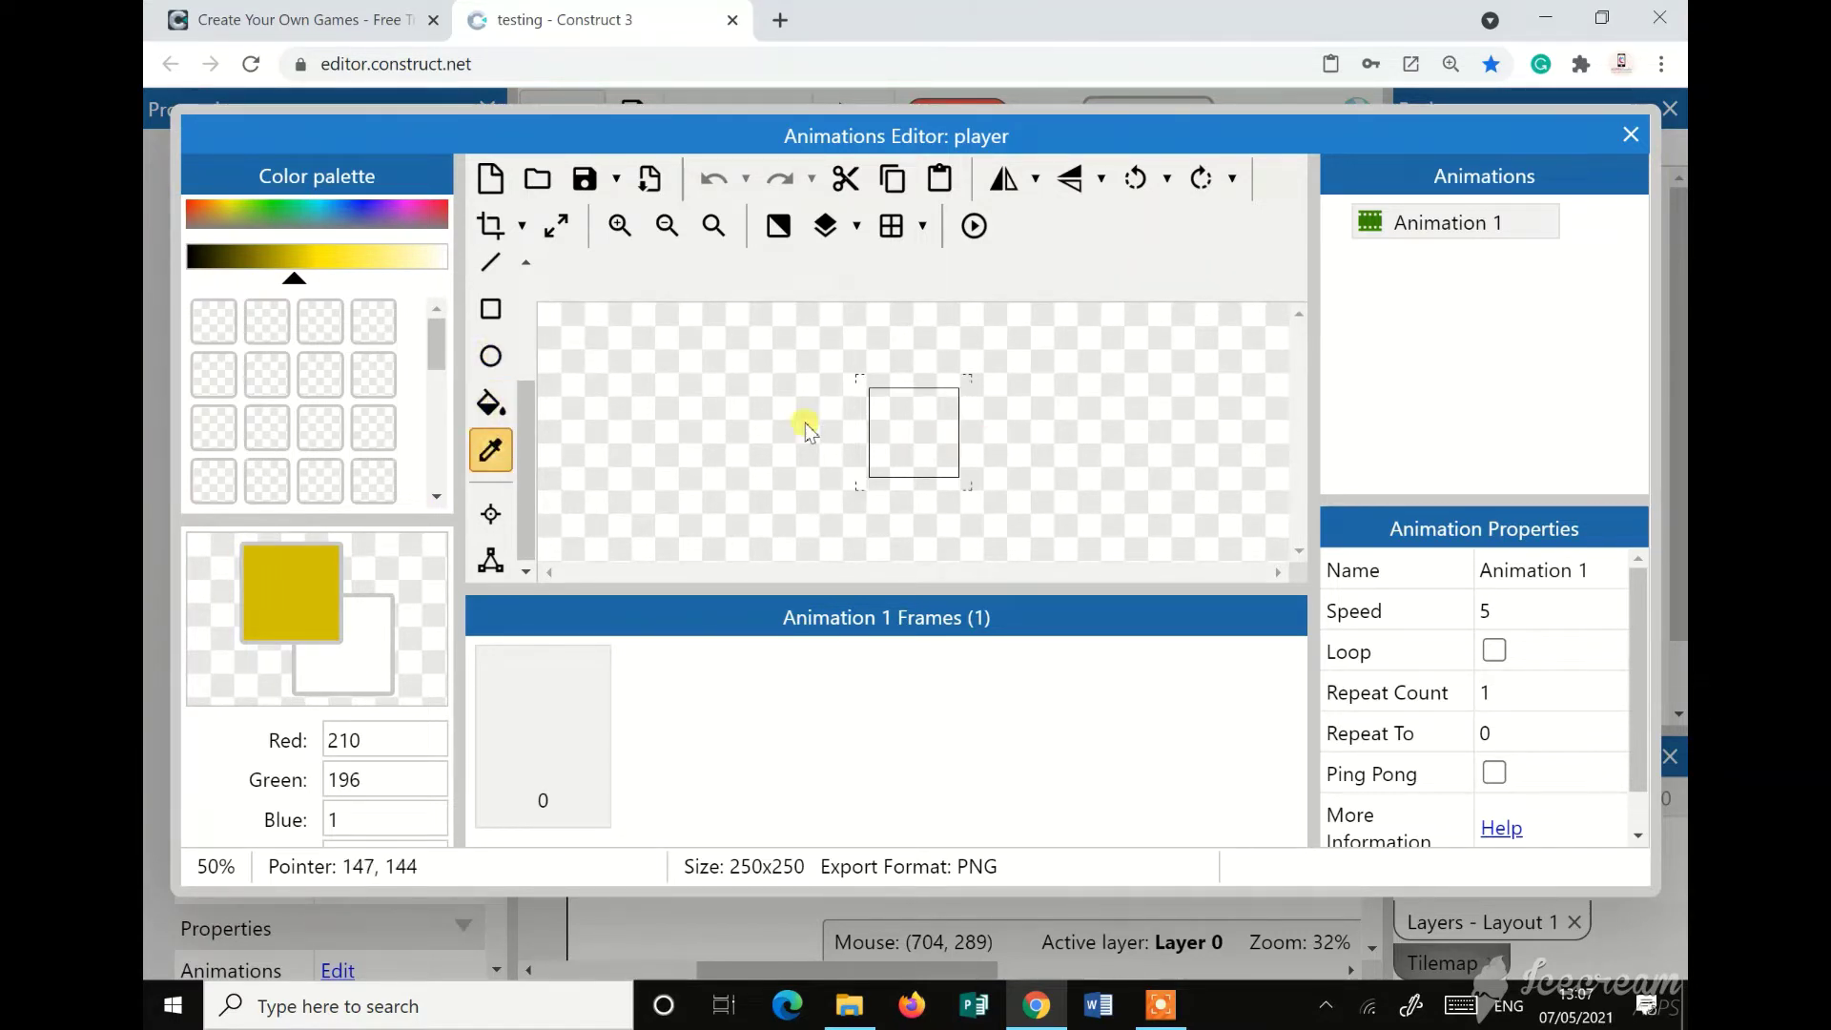
pyautogui.click(490, 355)
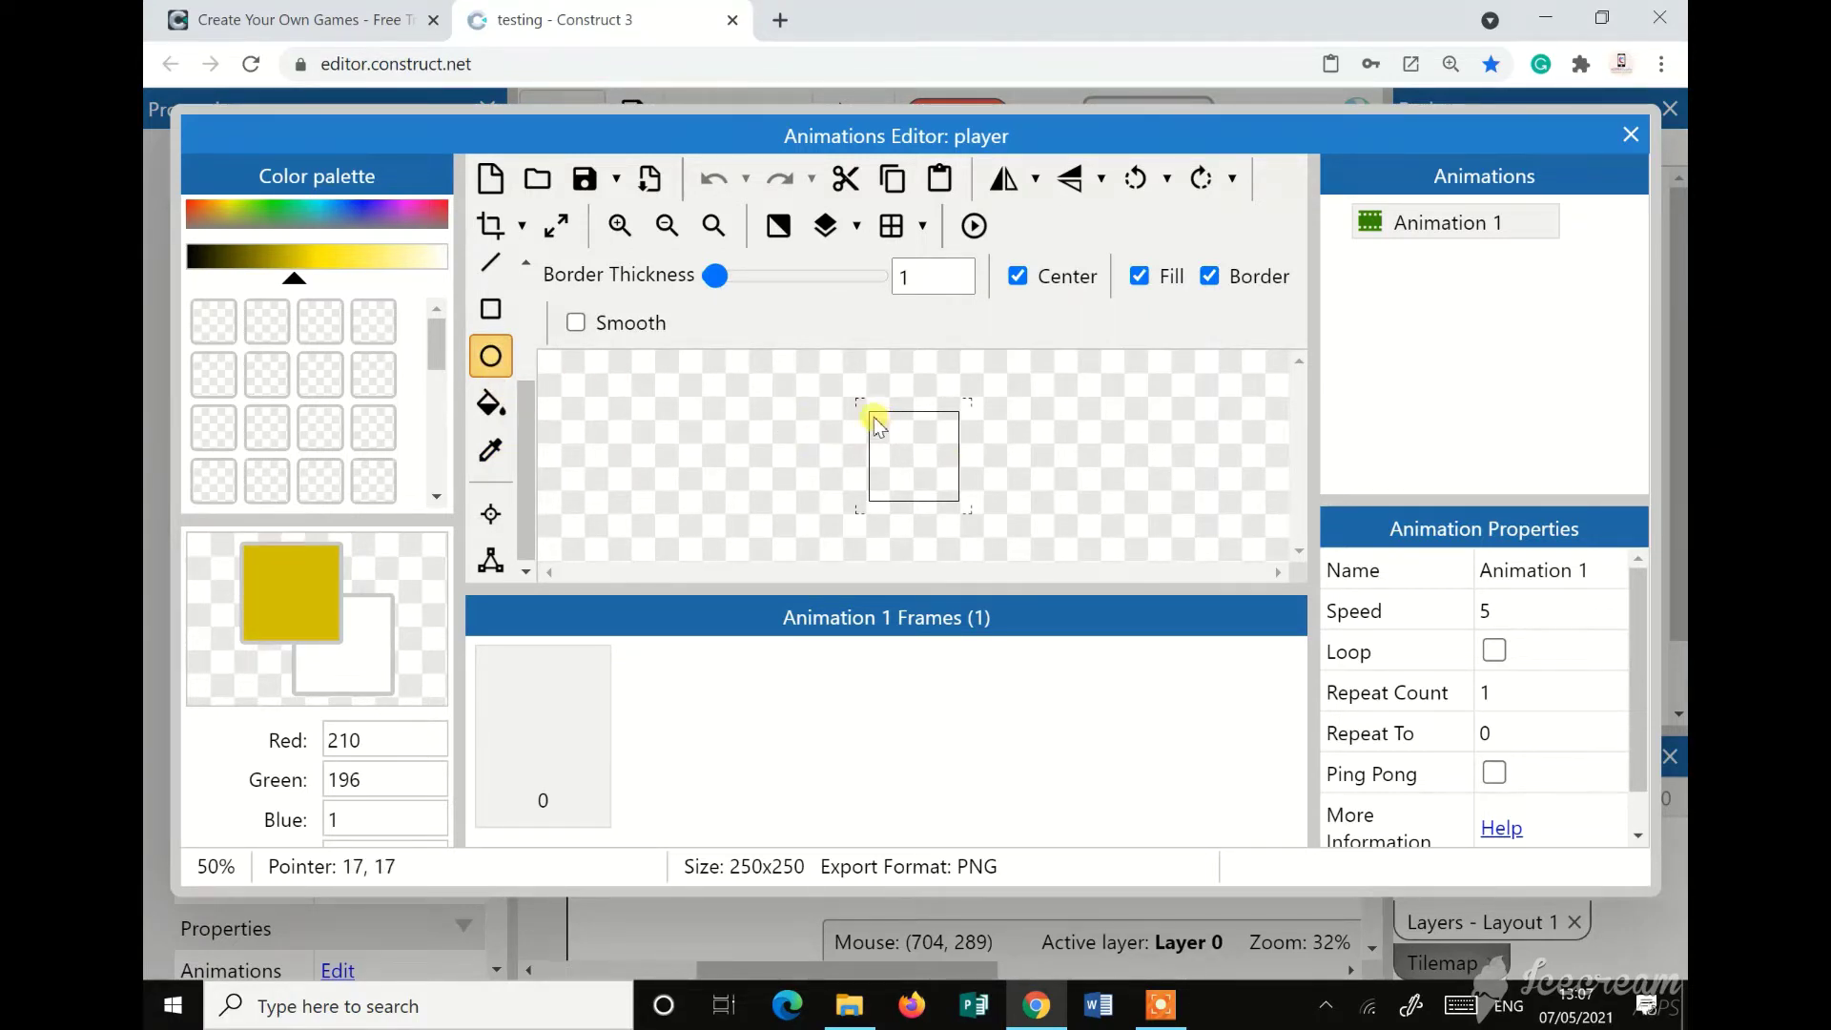
pyautogui.moveTo(868, 412); pyautogui.dragTo(965, 520)
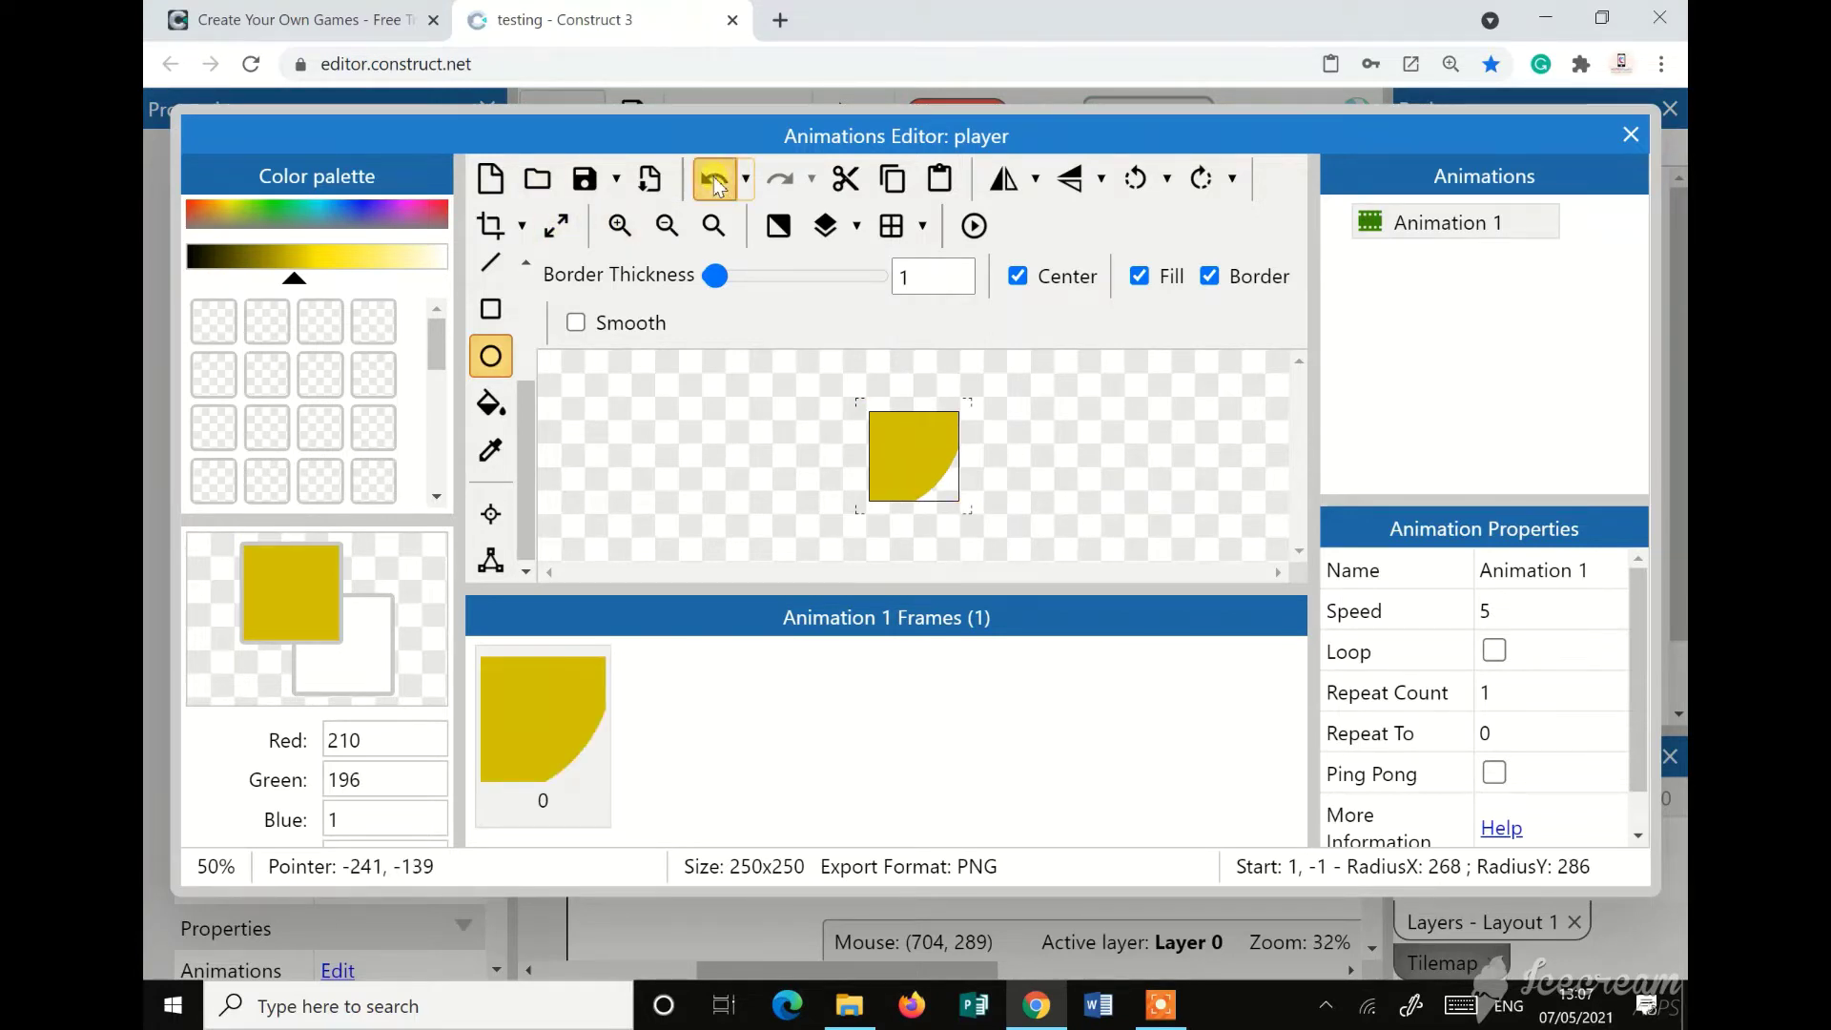
pyautogui.click(713, 178)
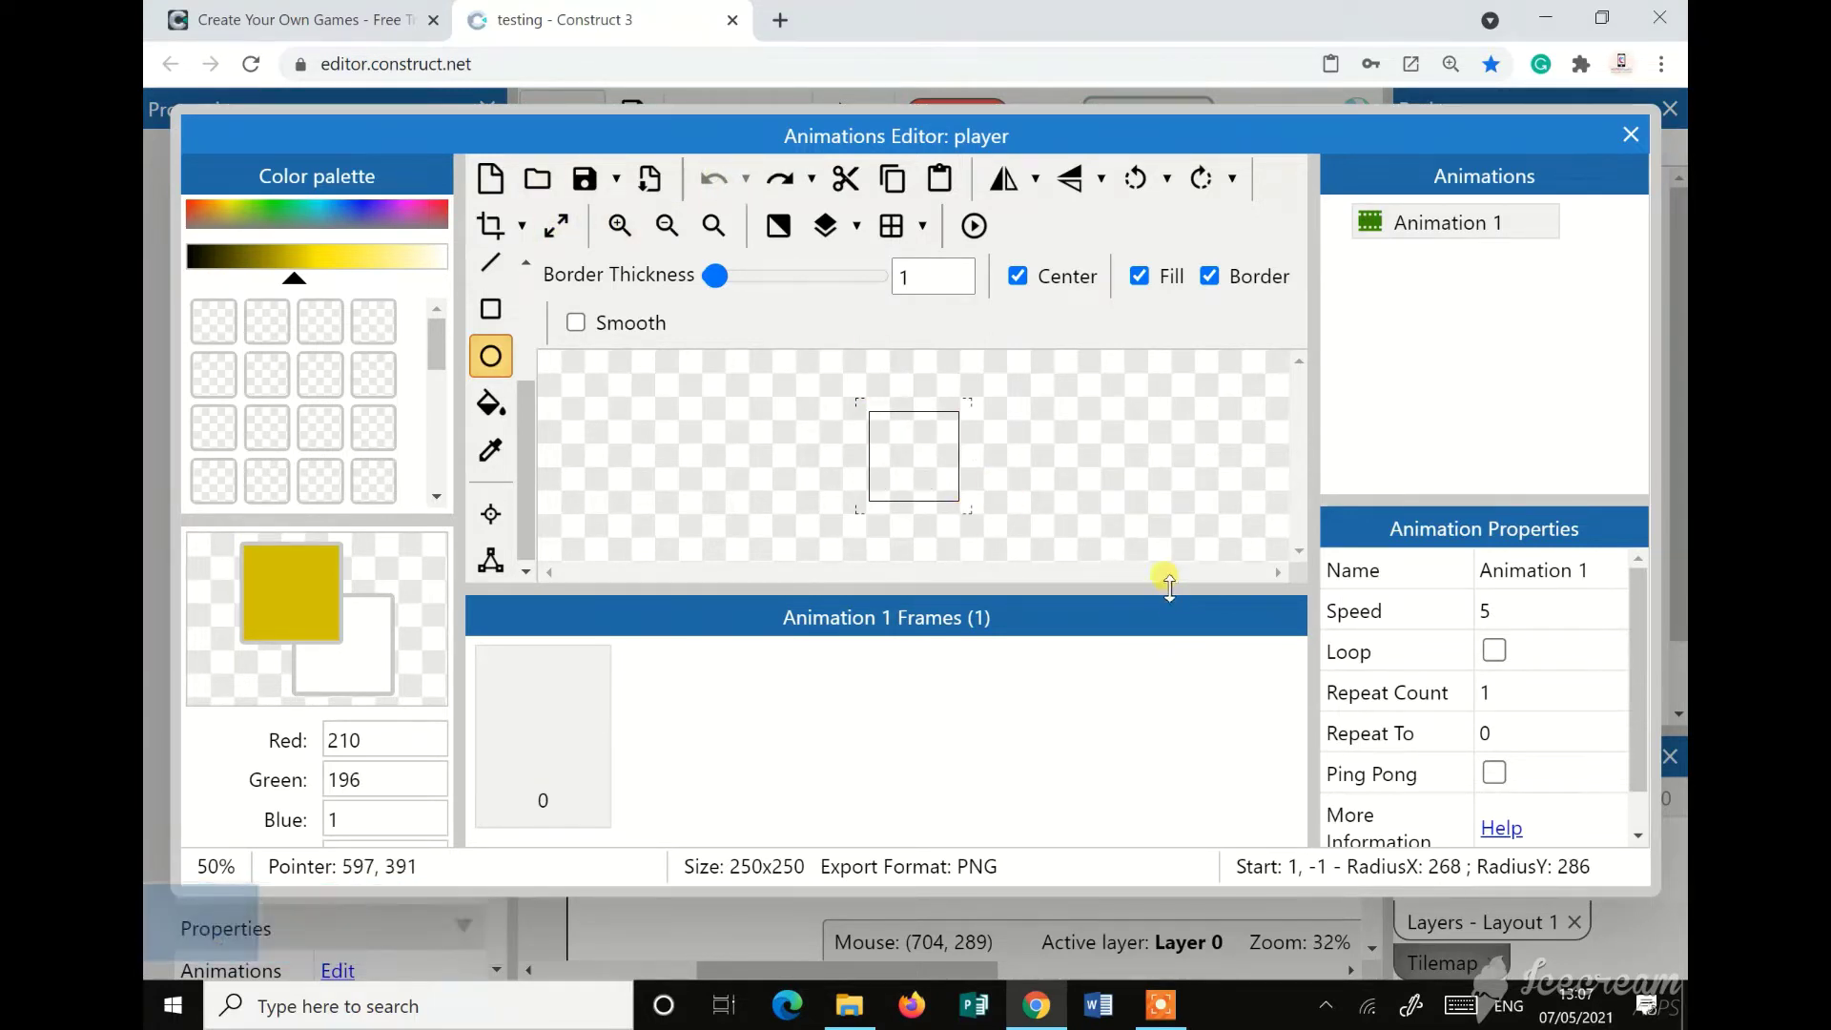
pyautogui.moveTo(1165, 587); pyautogui.dragTo(1159, 708)
pyautogui.scroll(5, 982, 482)
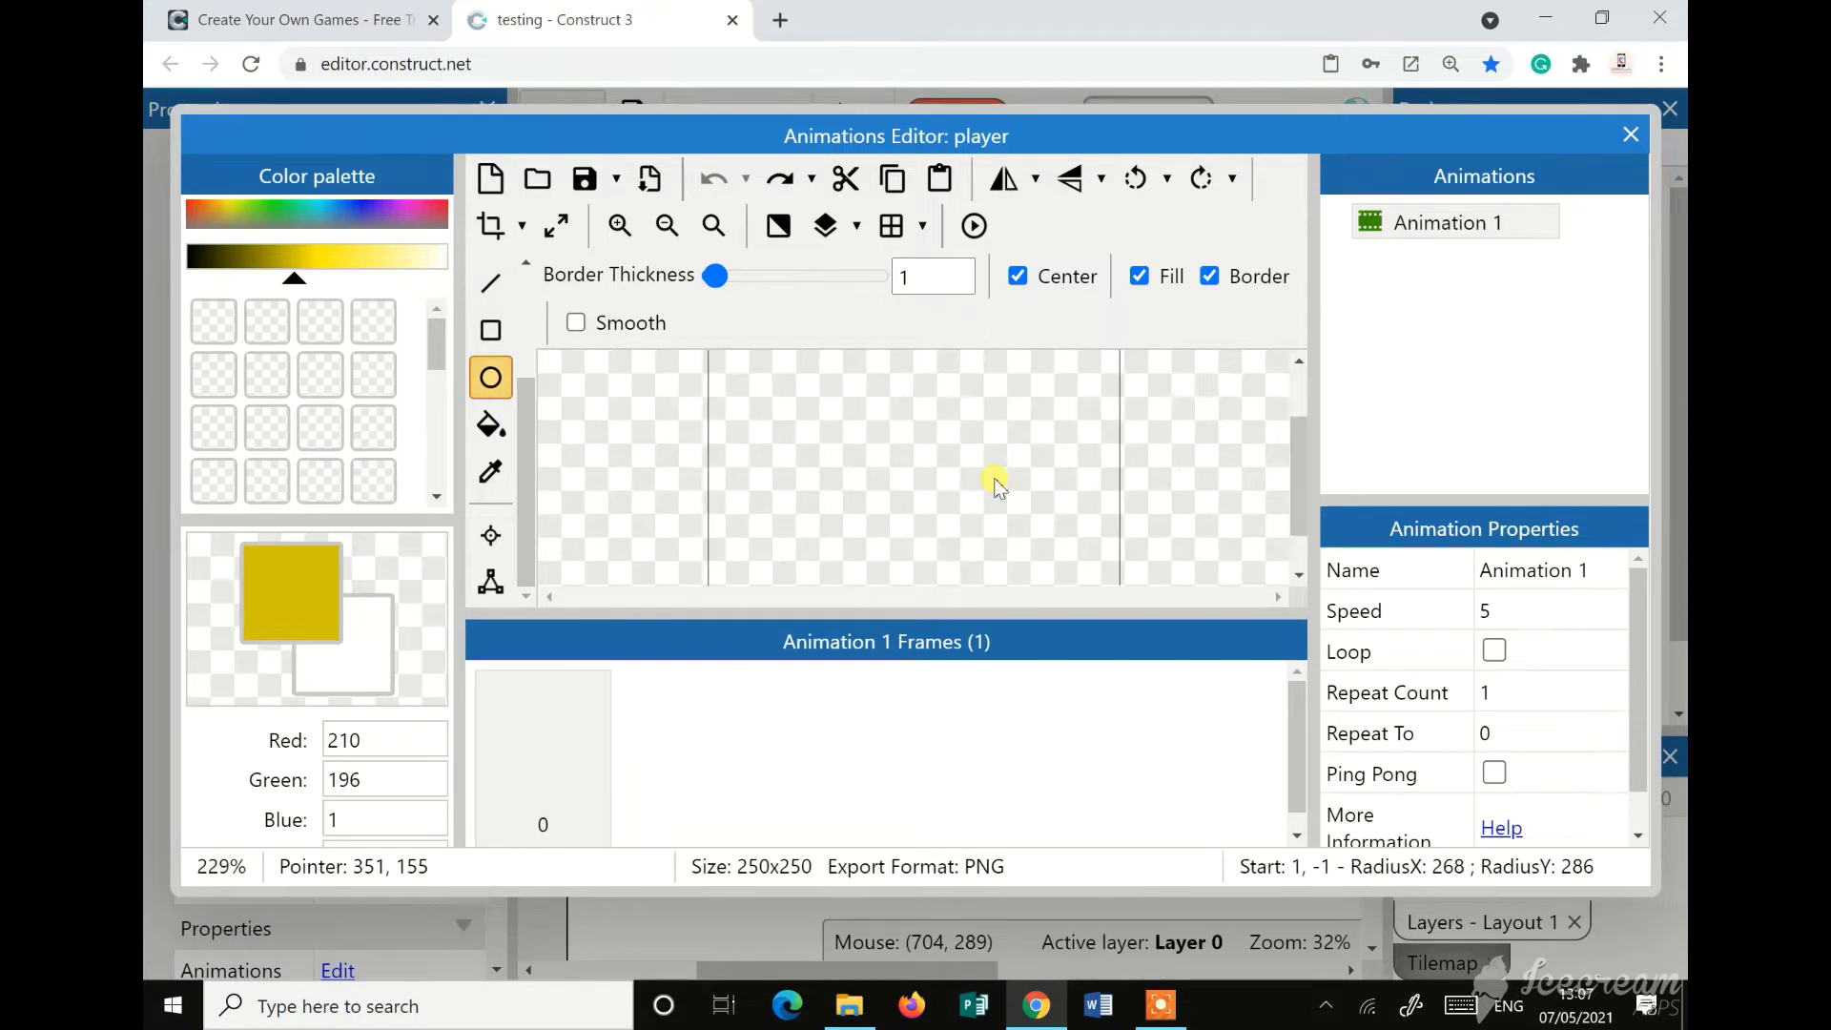
pyautogui.scroll(-5, 995, 485)
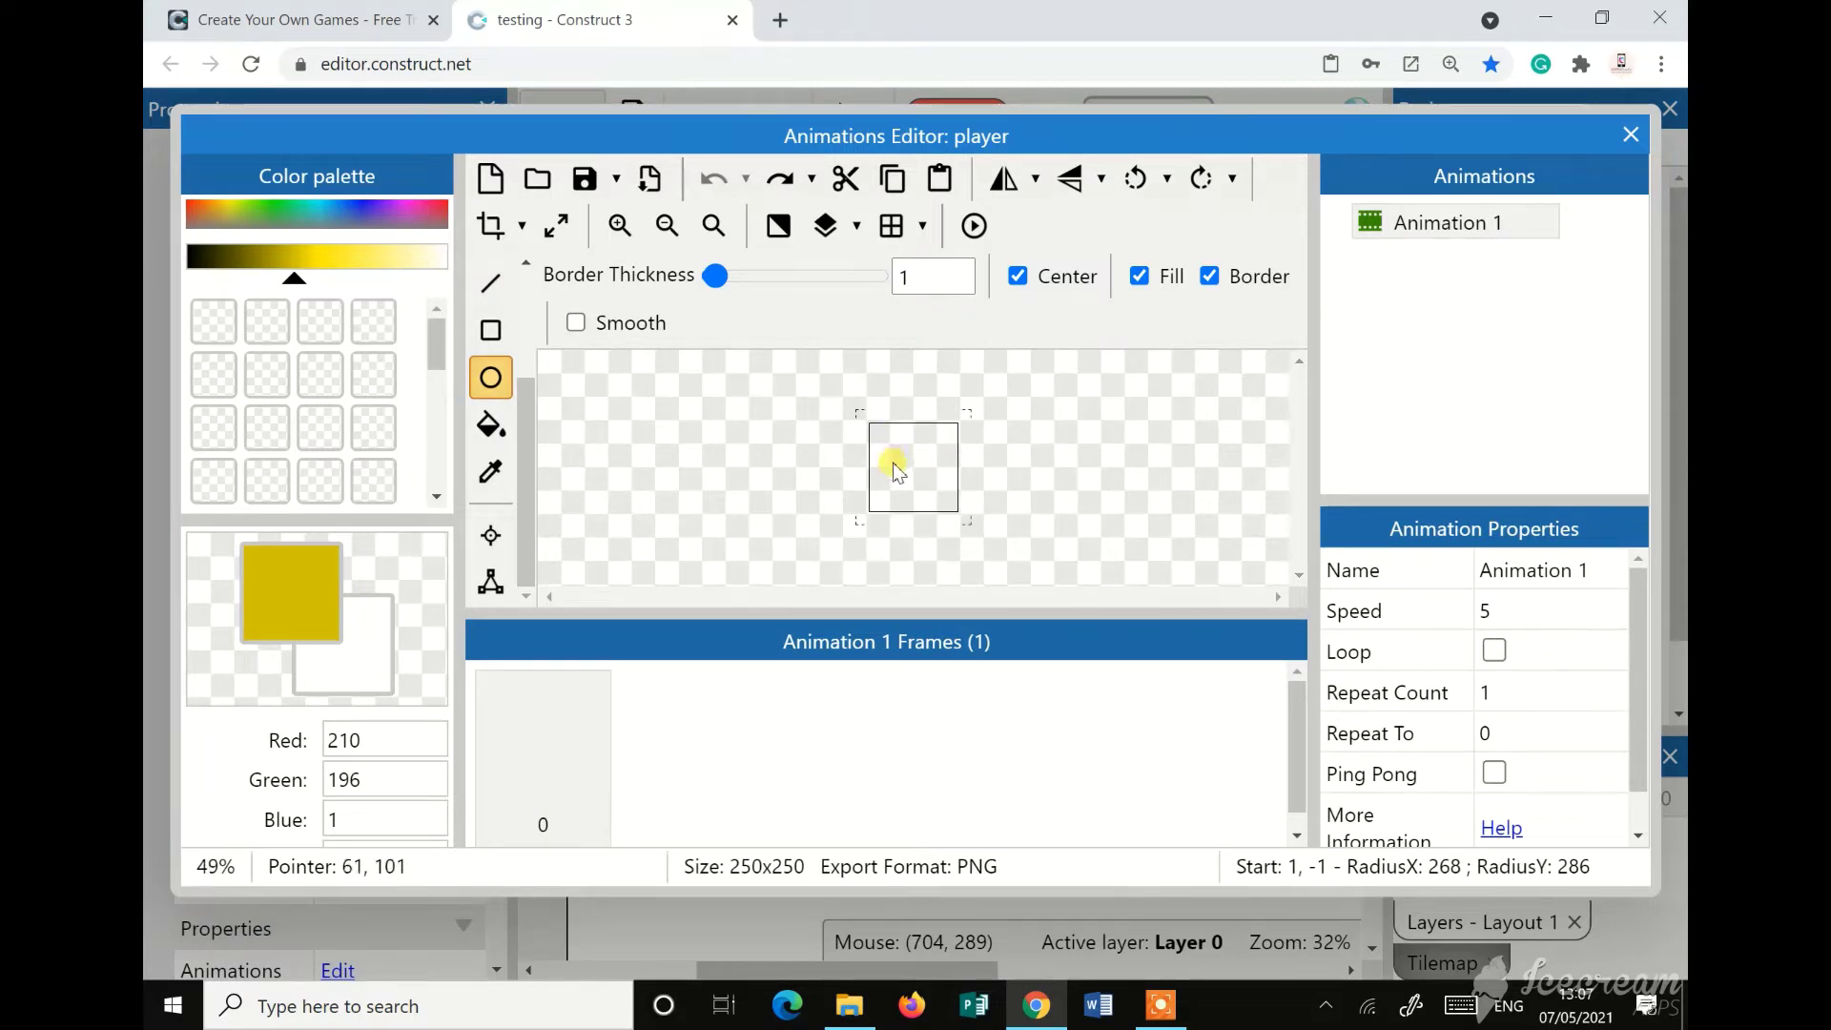
pyautogui.moveTo(897, 467); pyautogui.dragTo(948, 505)
pyautogui.click(713, 178)
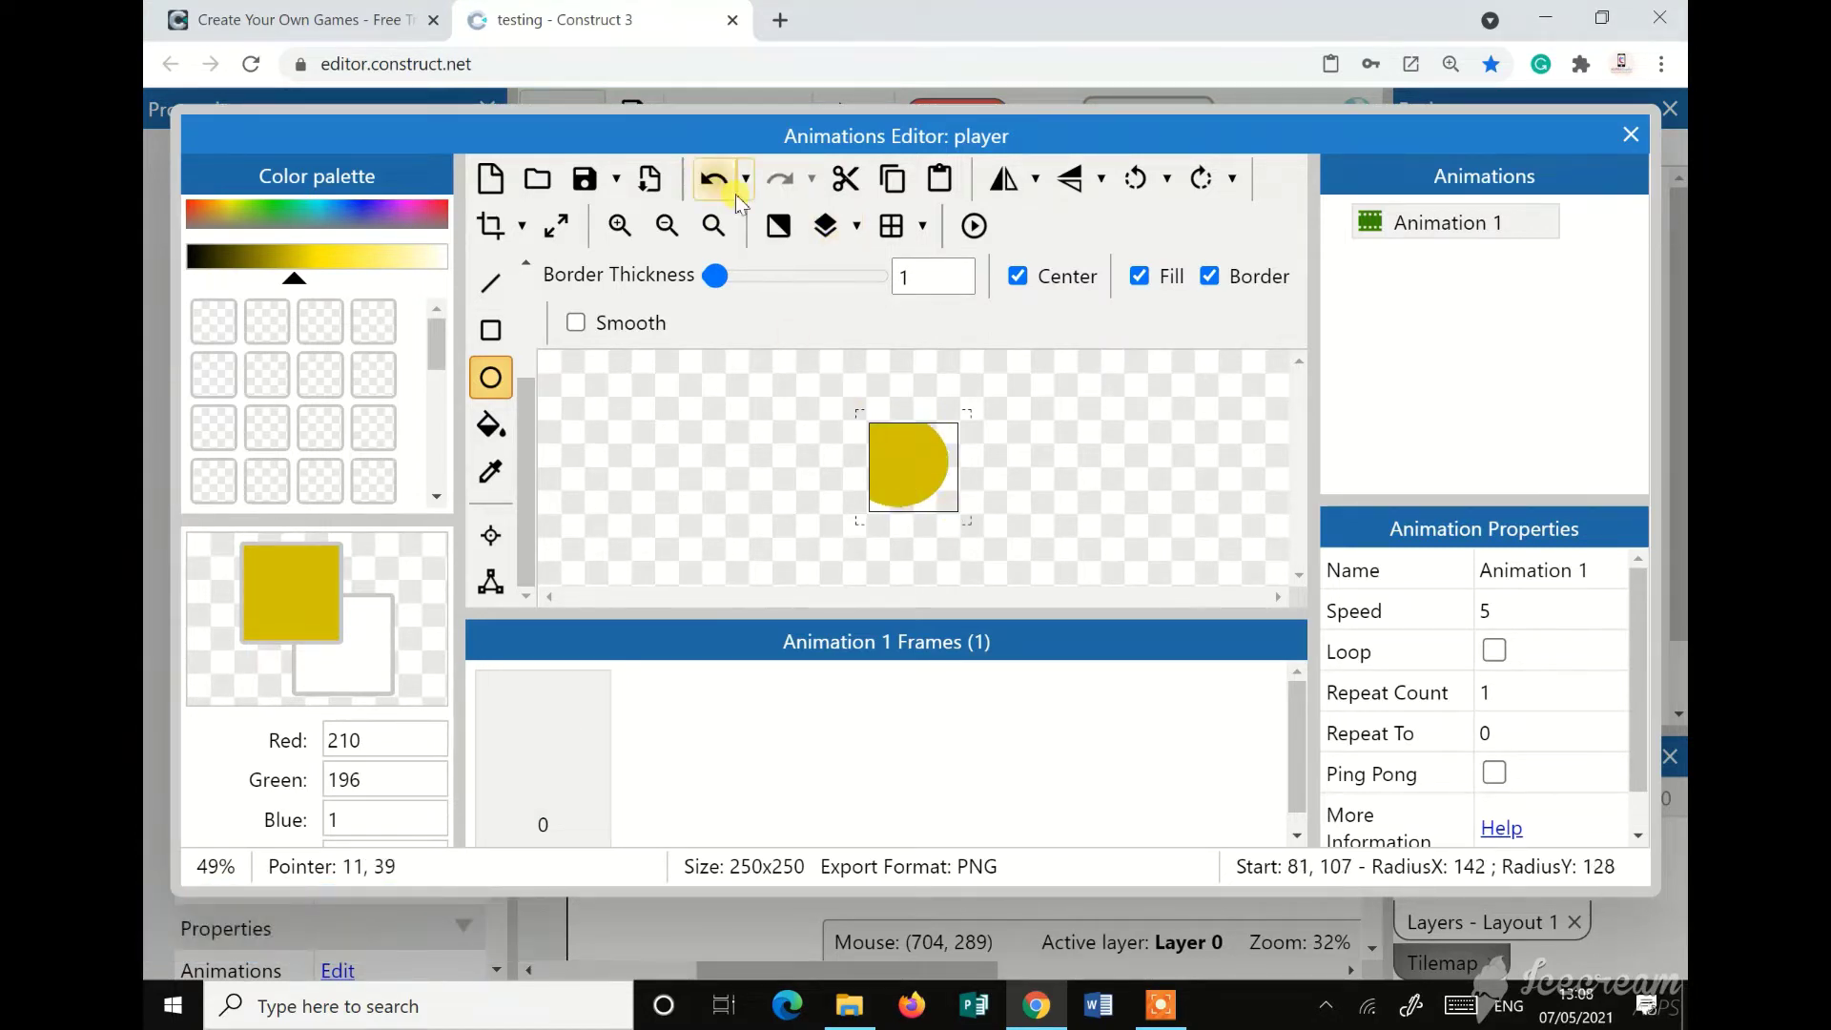
pyautogui.click(713, 178)
# Cover the player's whole canvas in yellow with an oversized centred ellipse, radii about 234 by 314
pyautogui.moveTo(905, 426); pyautogui.dragTo(992, 548)
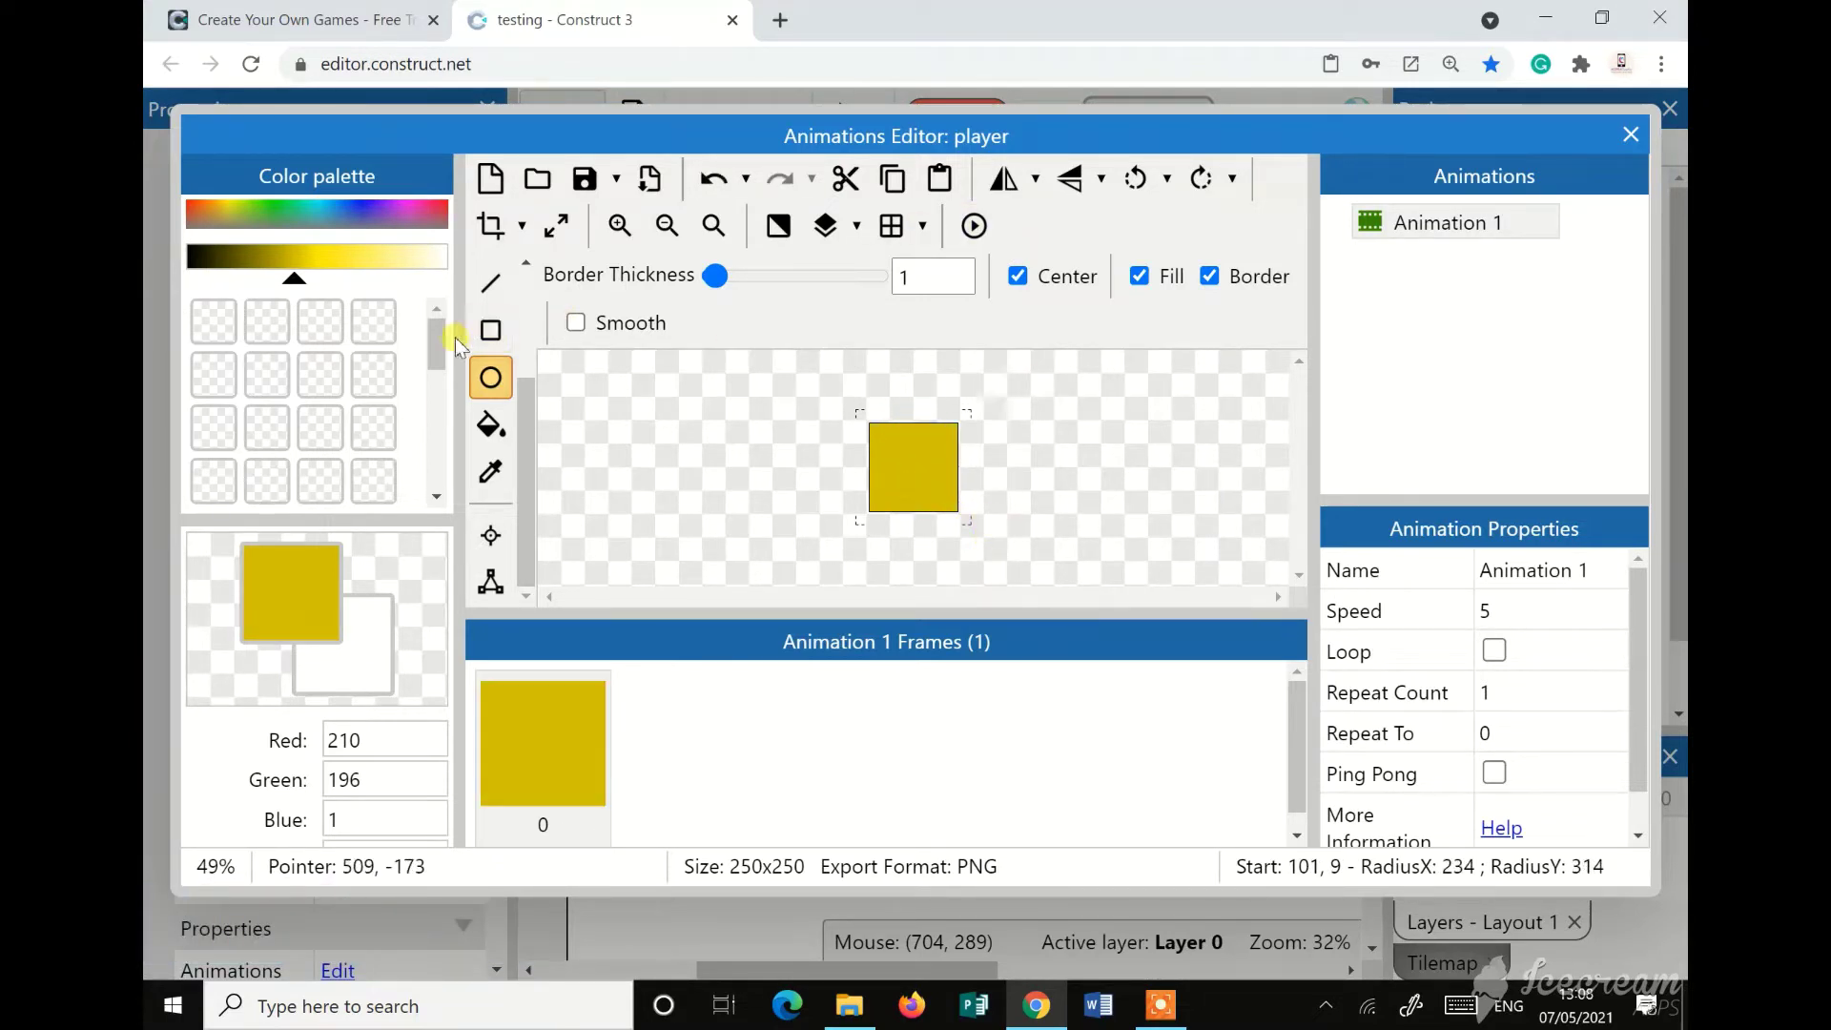
pyautogui.click(490, 330)
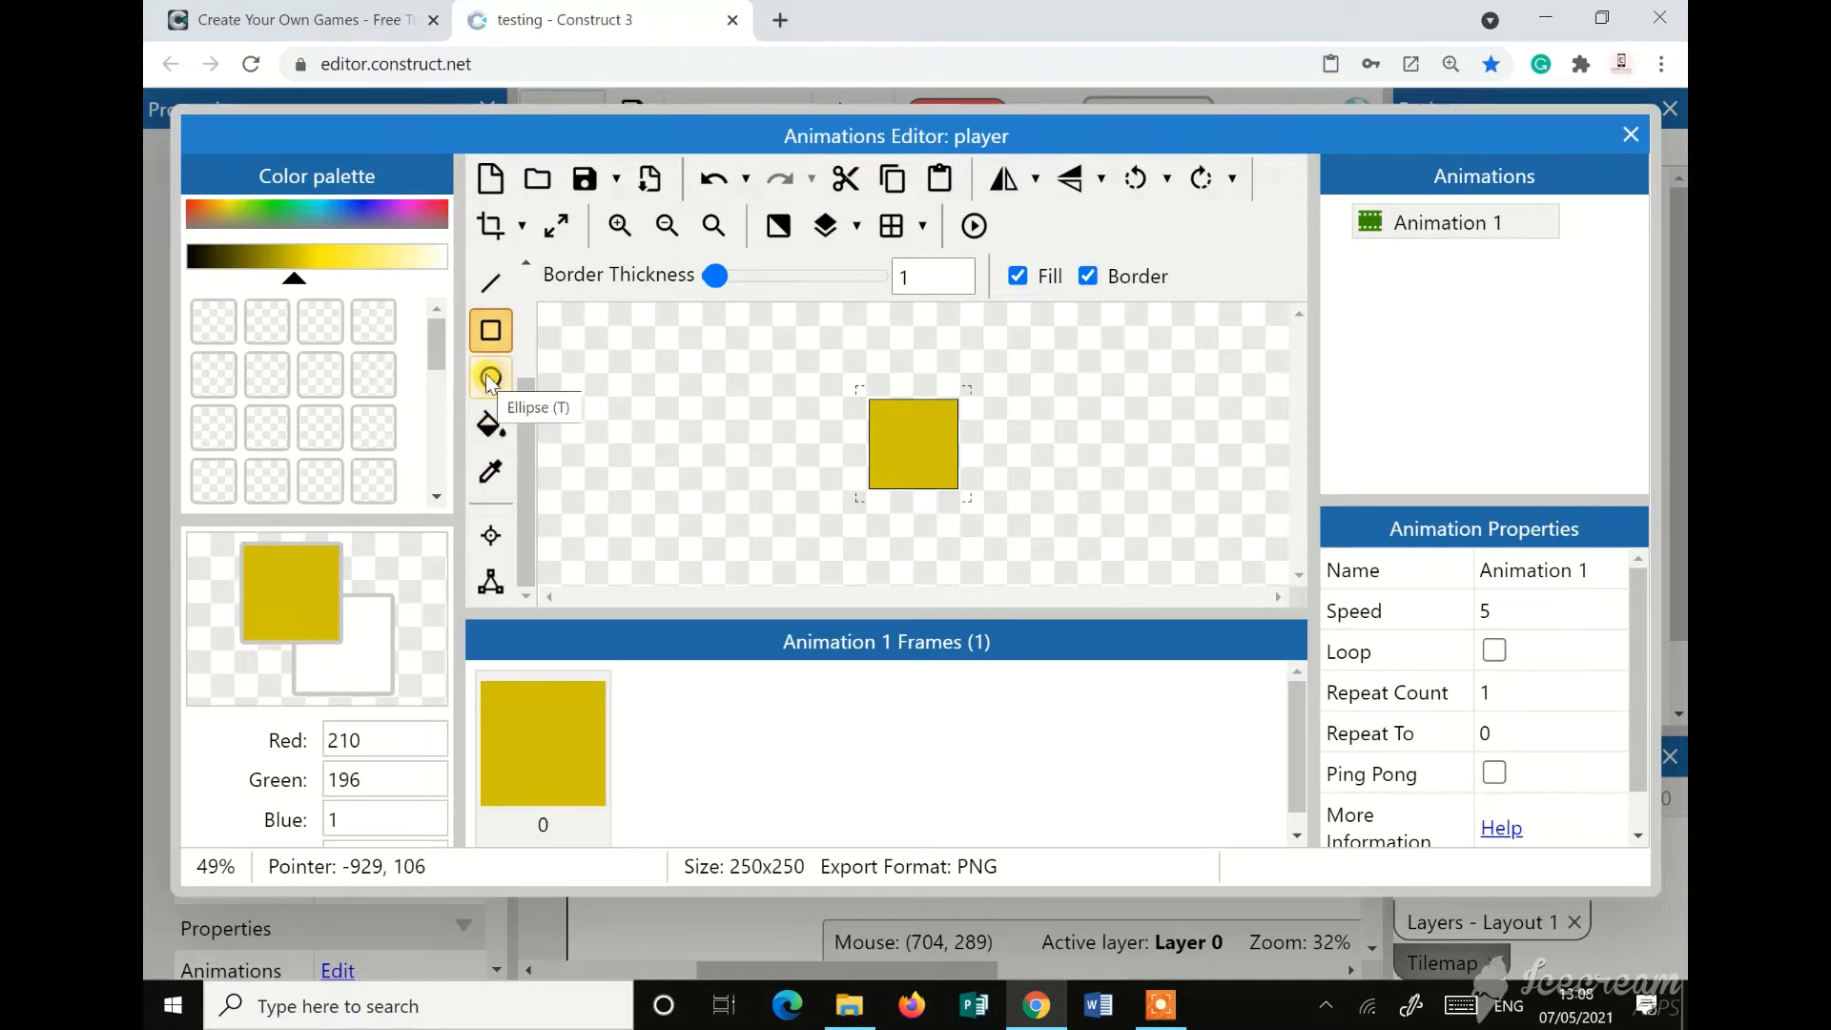
pyautogui.click(493, 473)
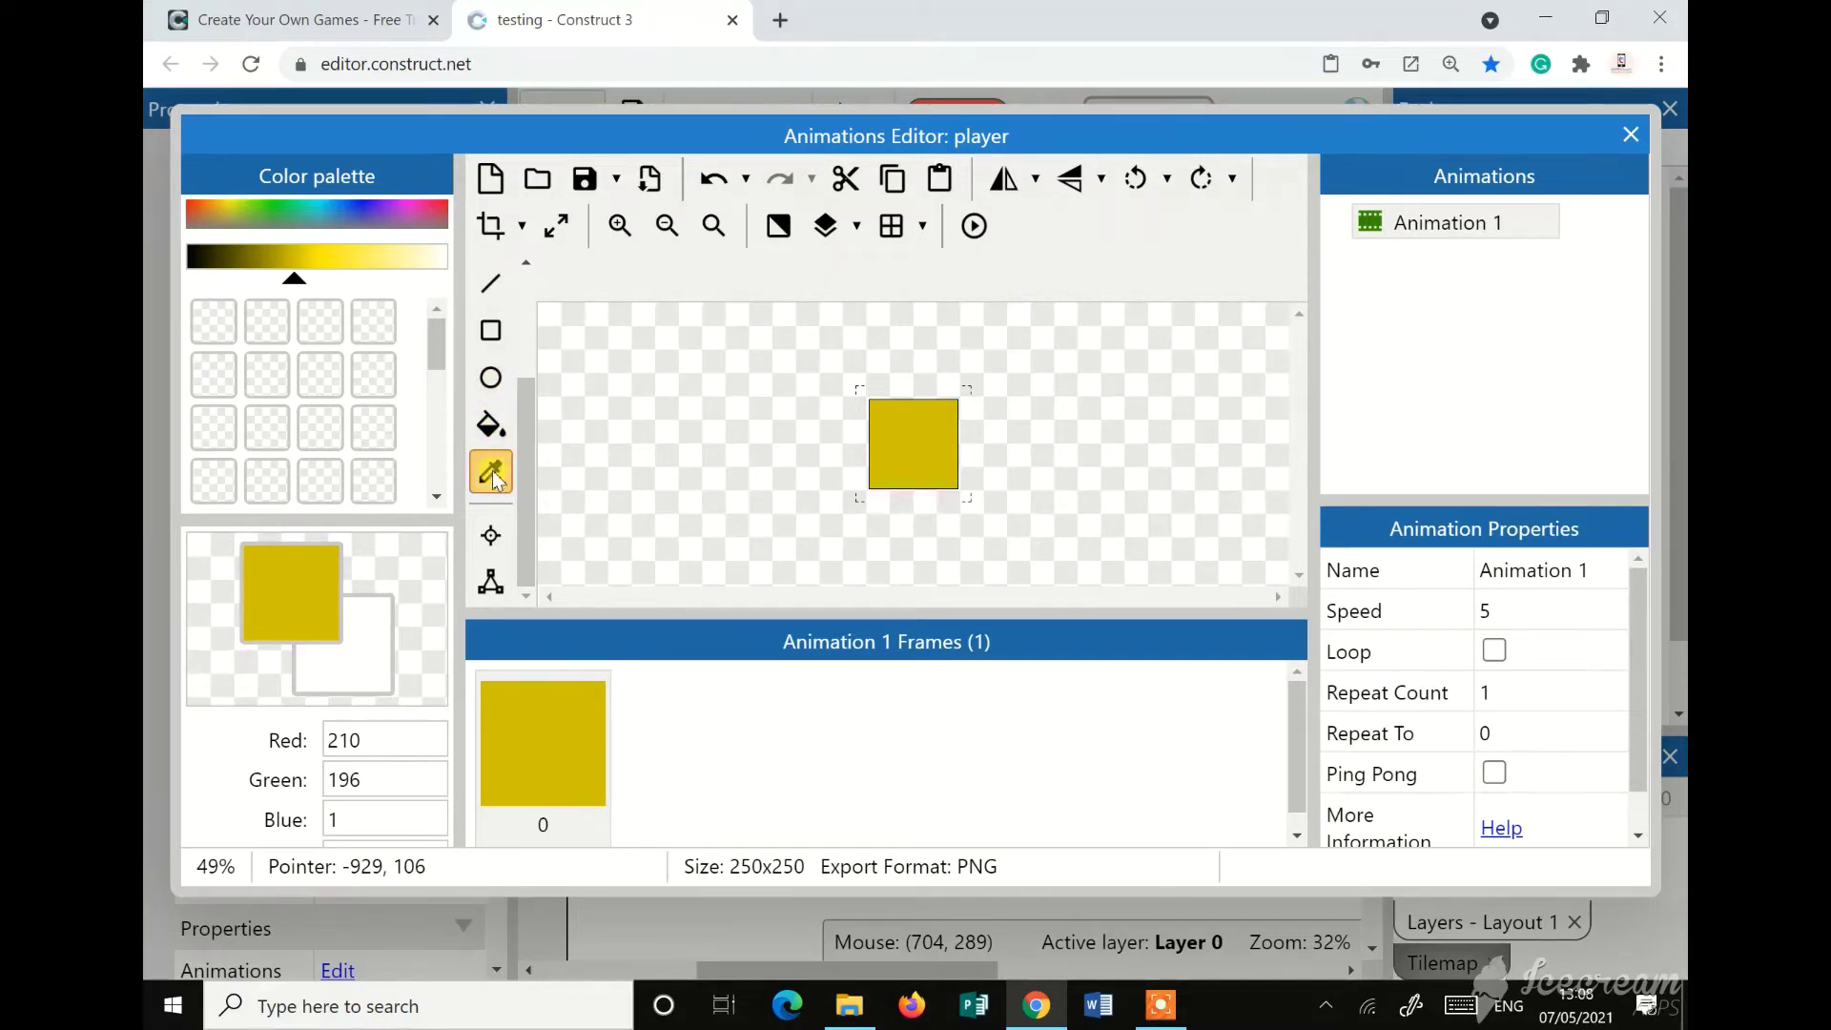
pyautogui.scroll(2, 491, 505)
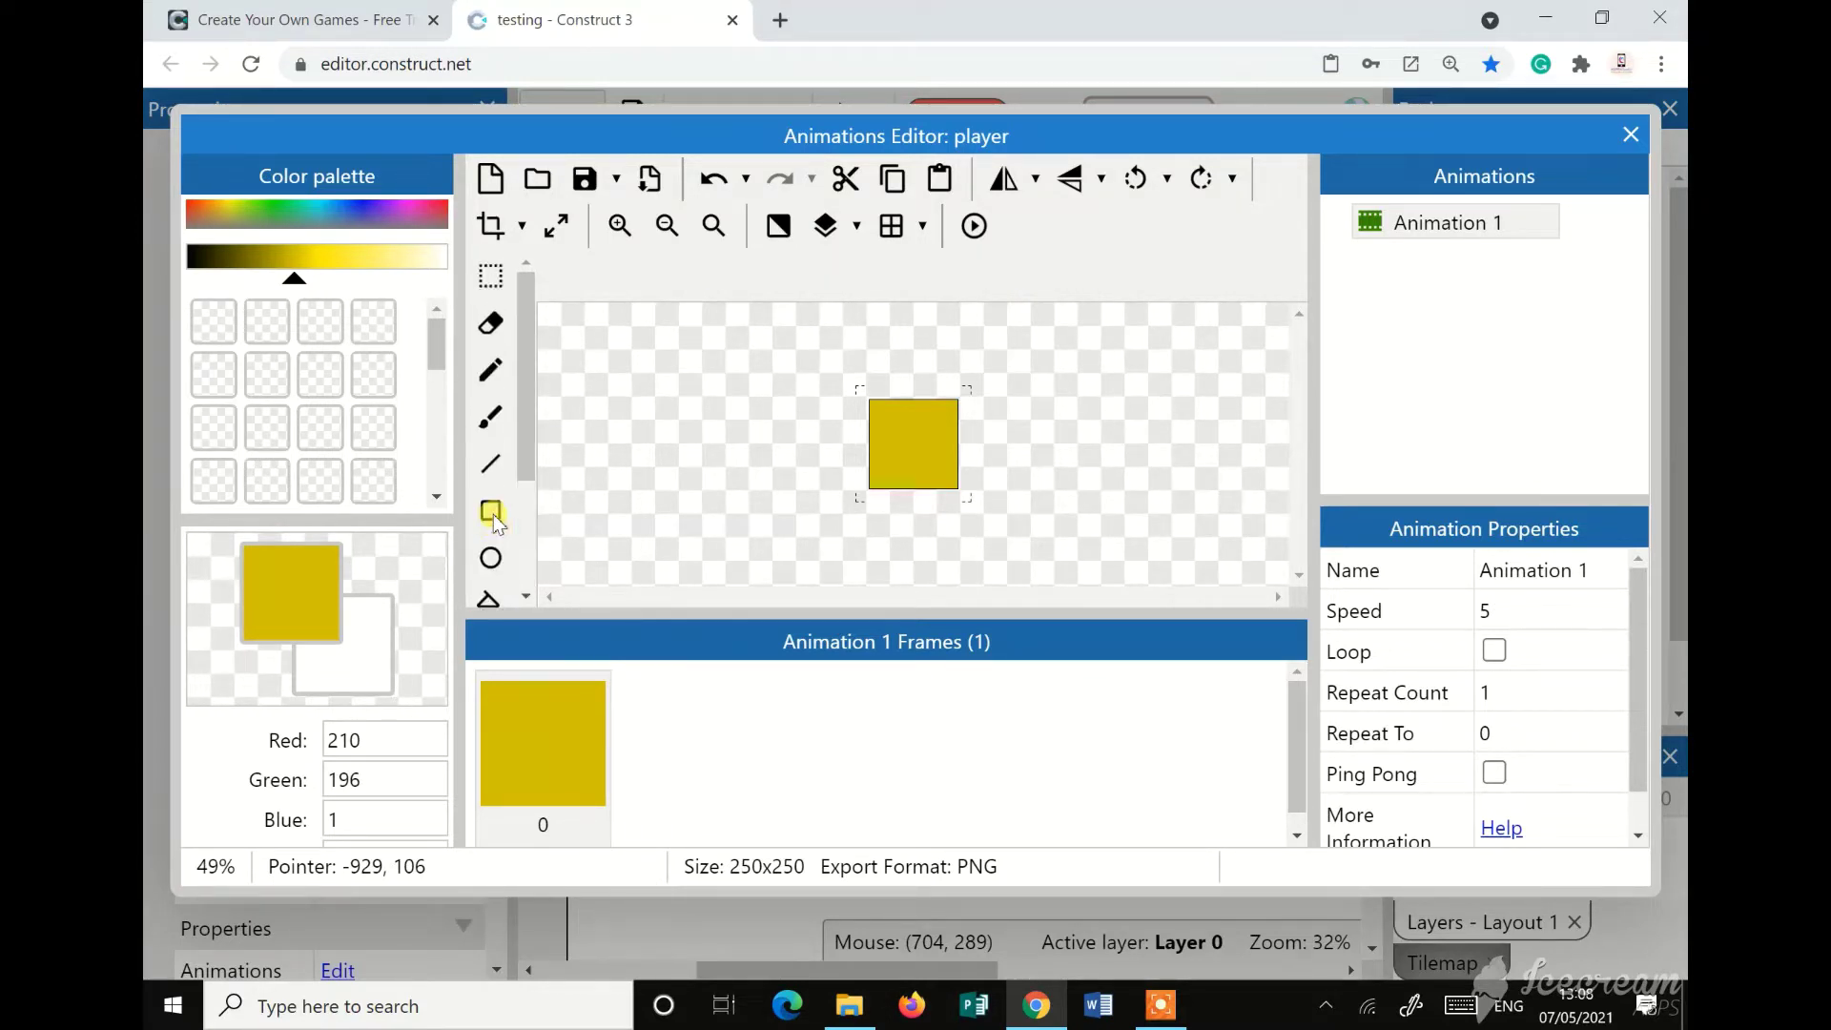
# Draw two square eyes and a wide mouth on the player with a size 43 near-black Pencil (23, 21, 0), then close the Animations Editor
pyautogui.click(493, 372)
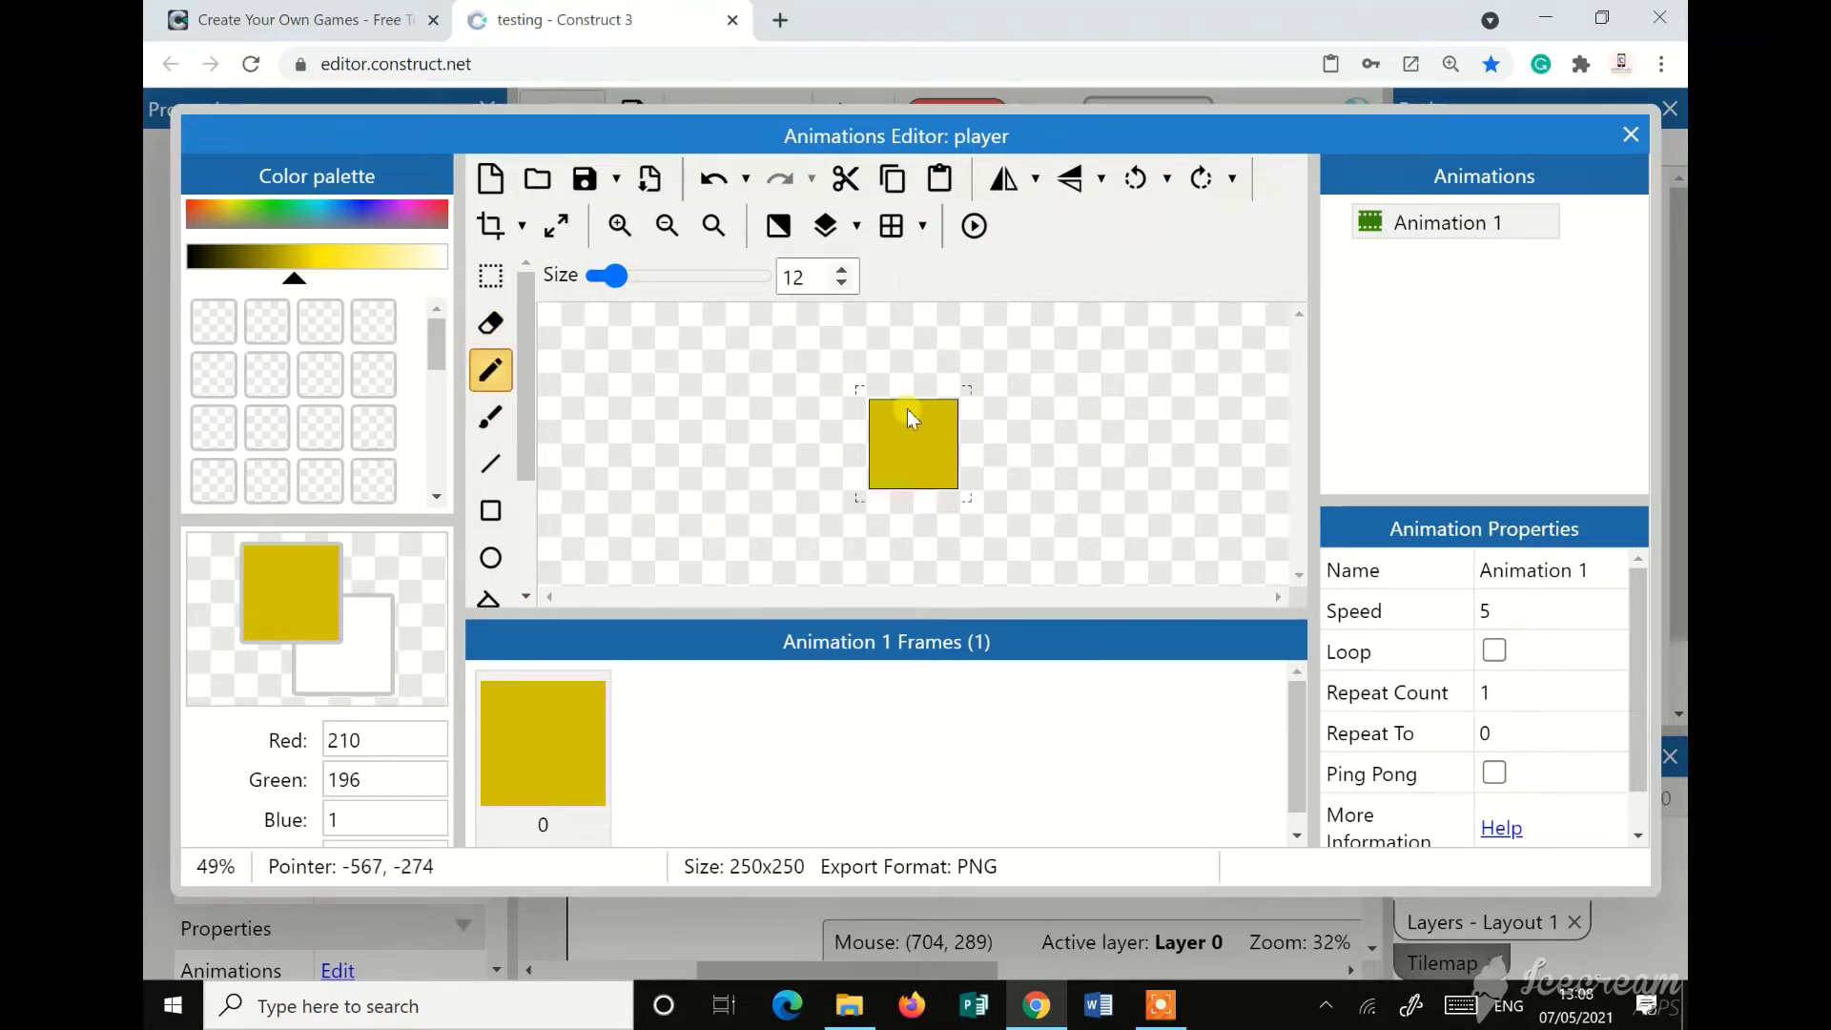
pyautogui.moveTo(632, 279); pyautogui.dragTo(668, 277)
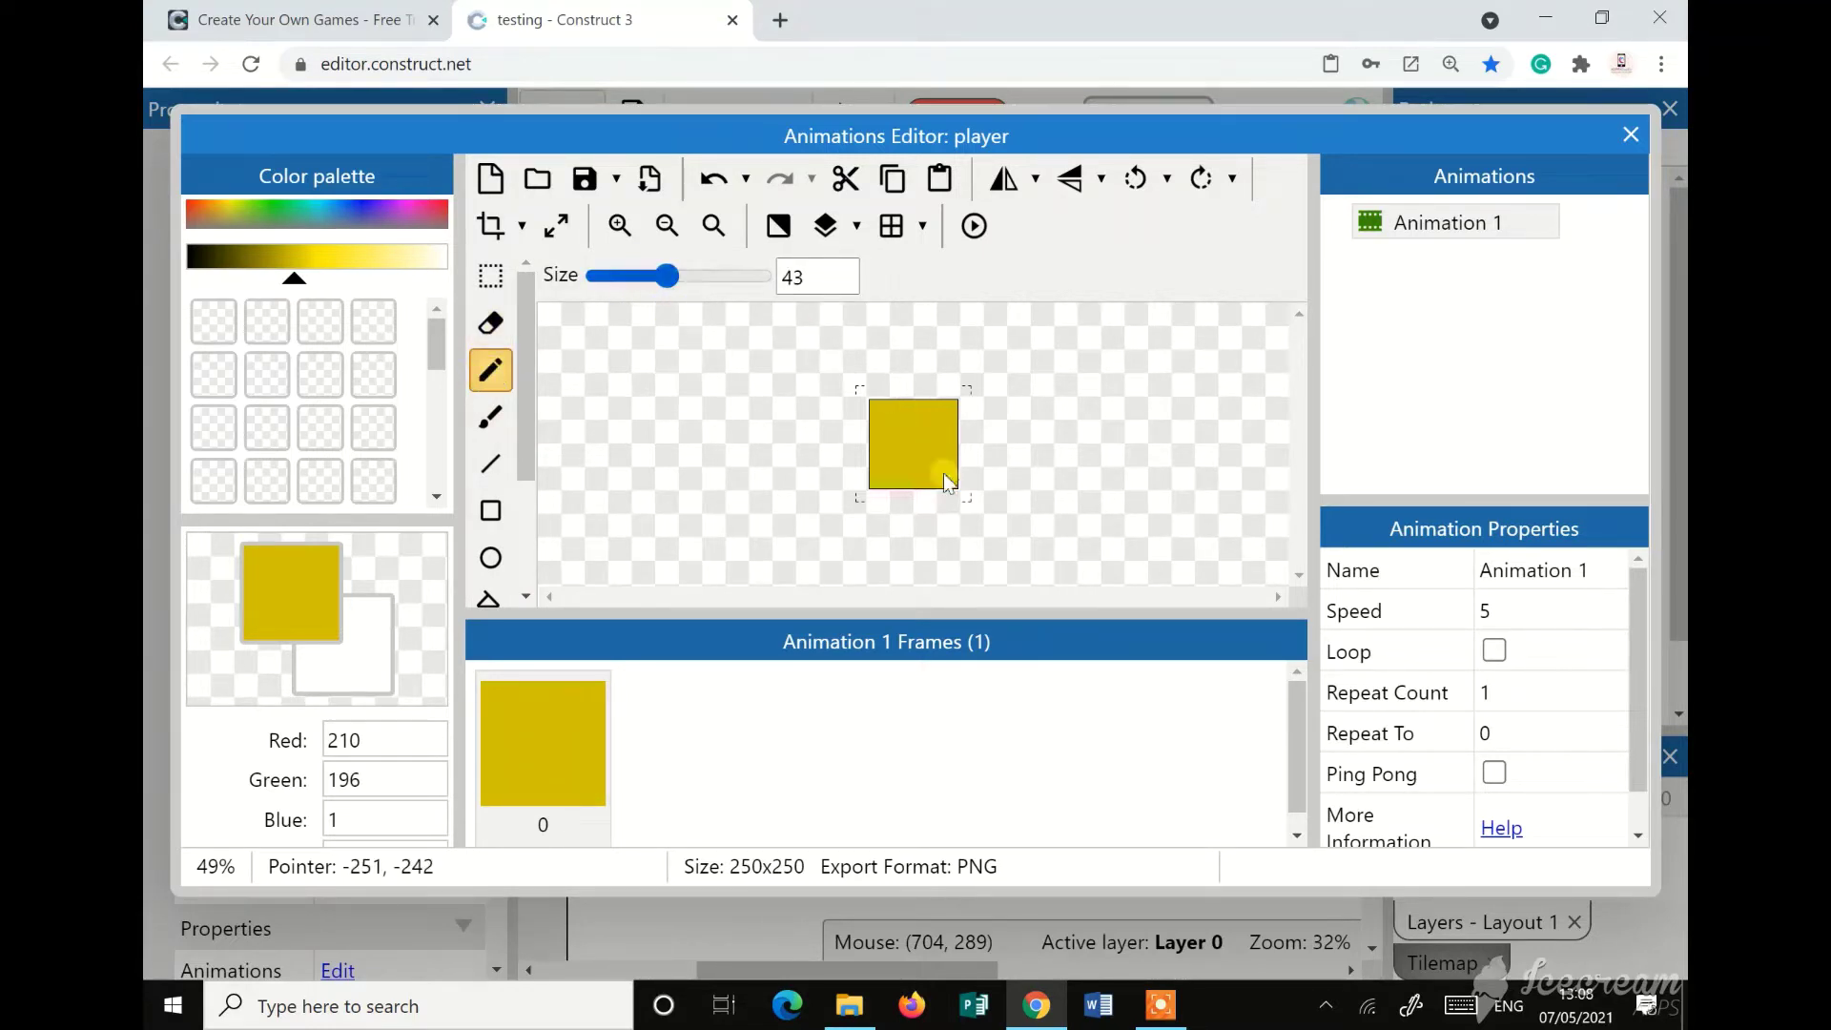
pyautogui.moveTo(286, 277); pyautogui.dragTo(199, 285)
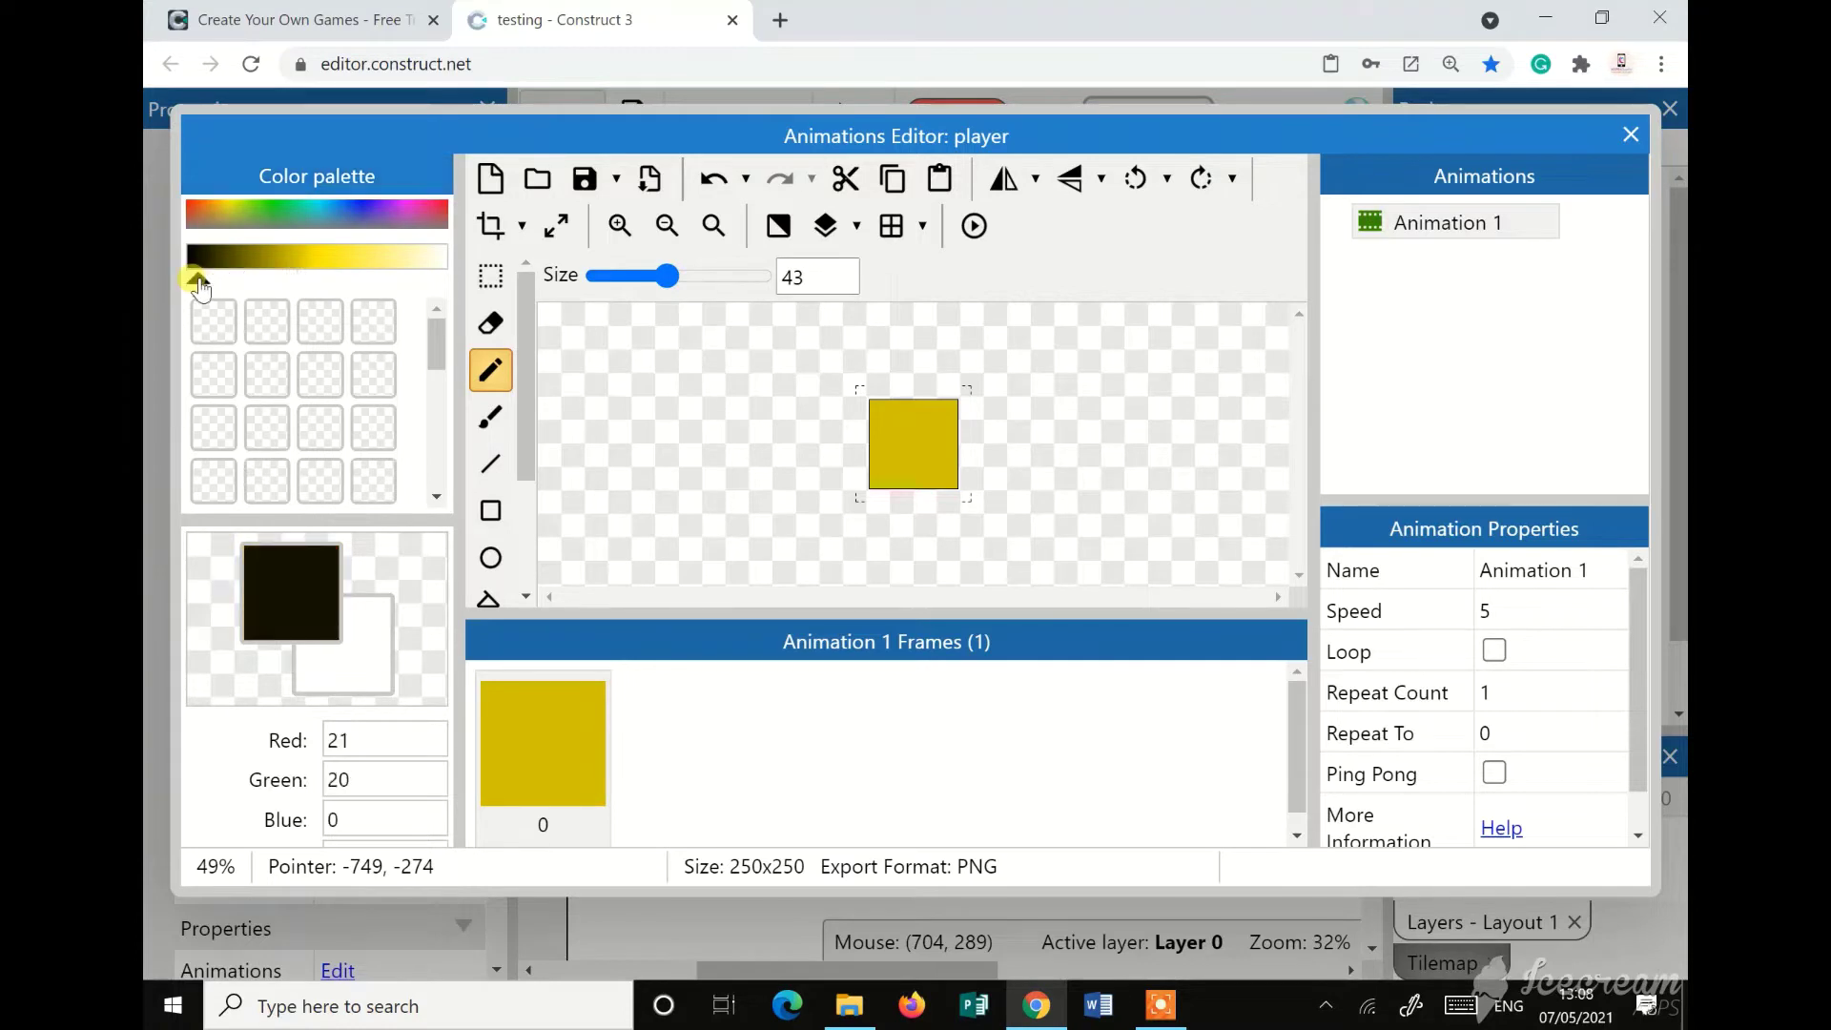
pyautogui.click(892, 434)
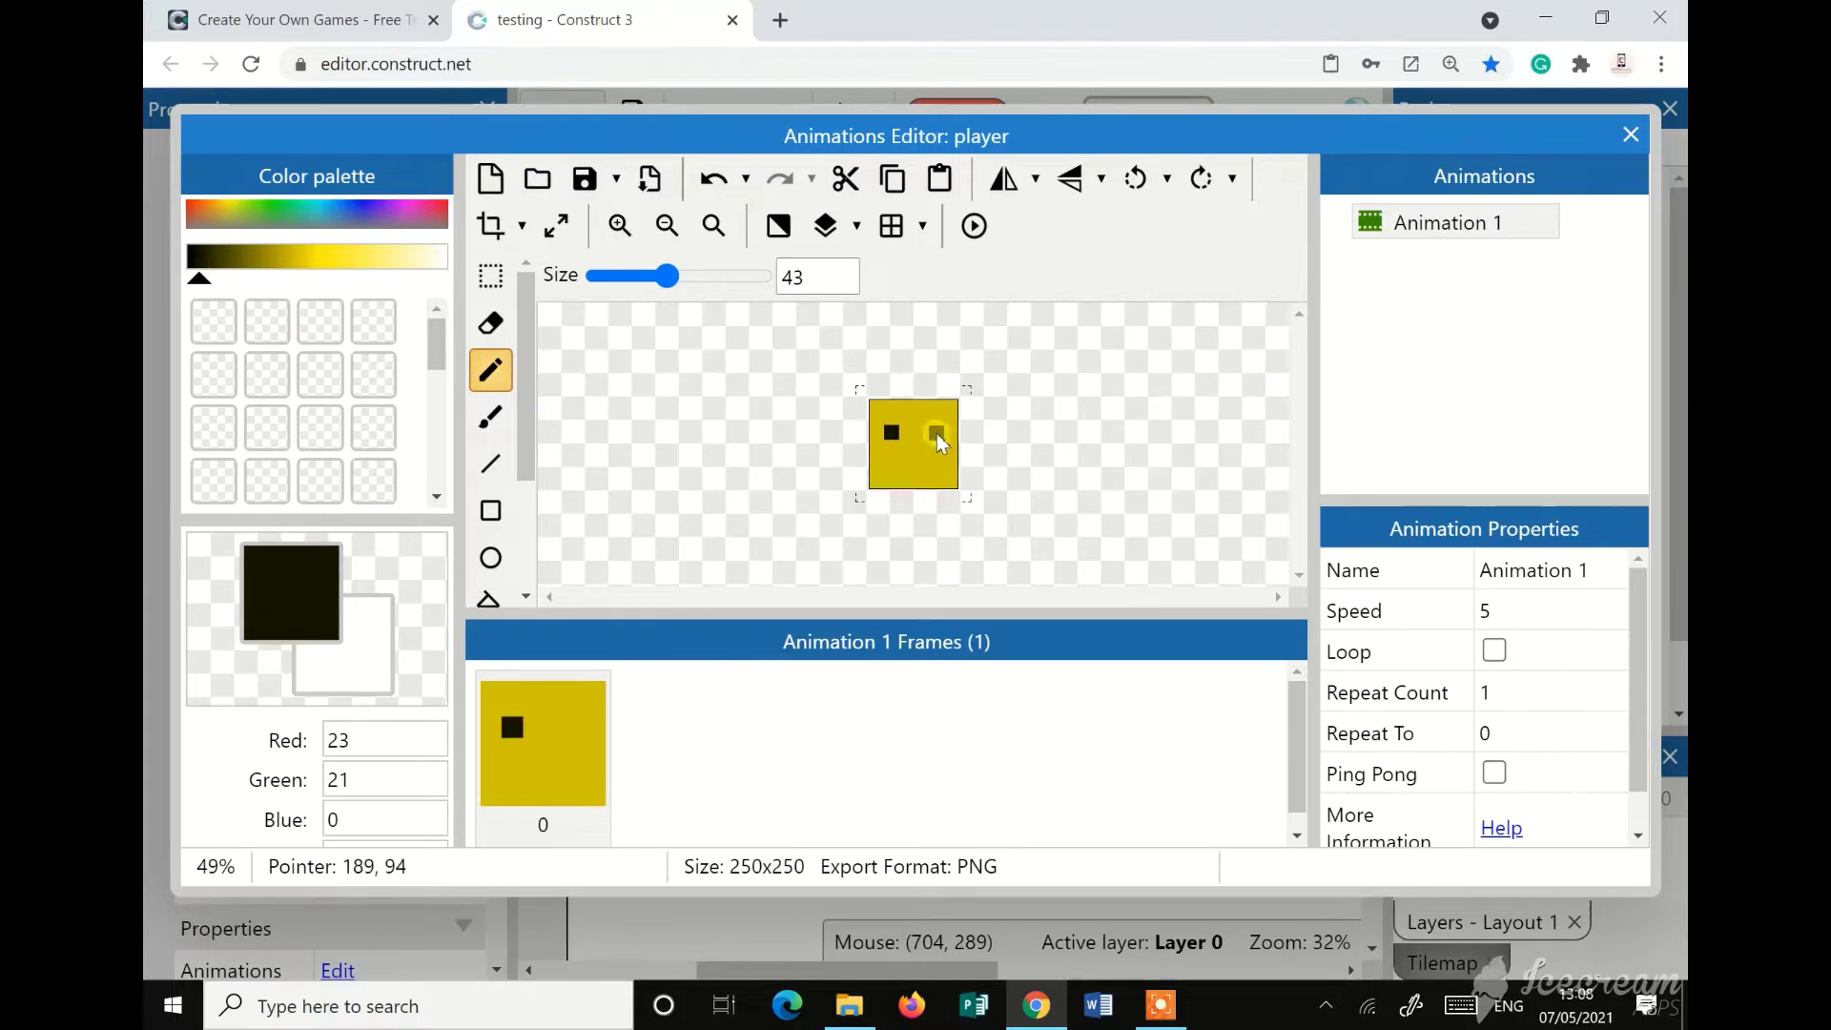
pyautogui.click(936, 434)
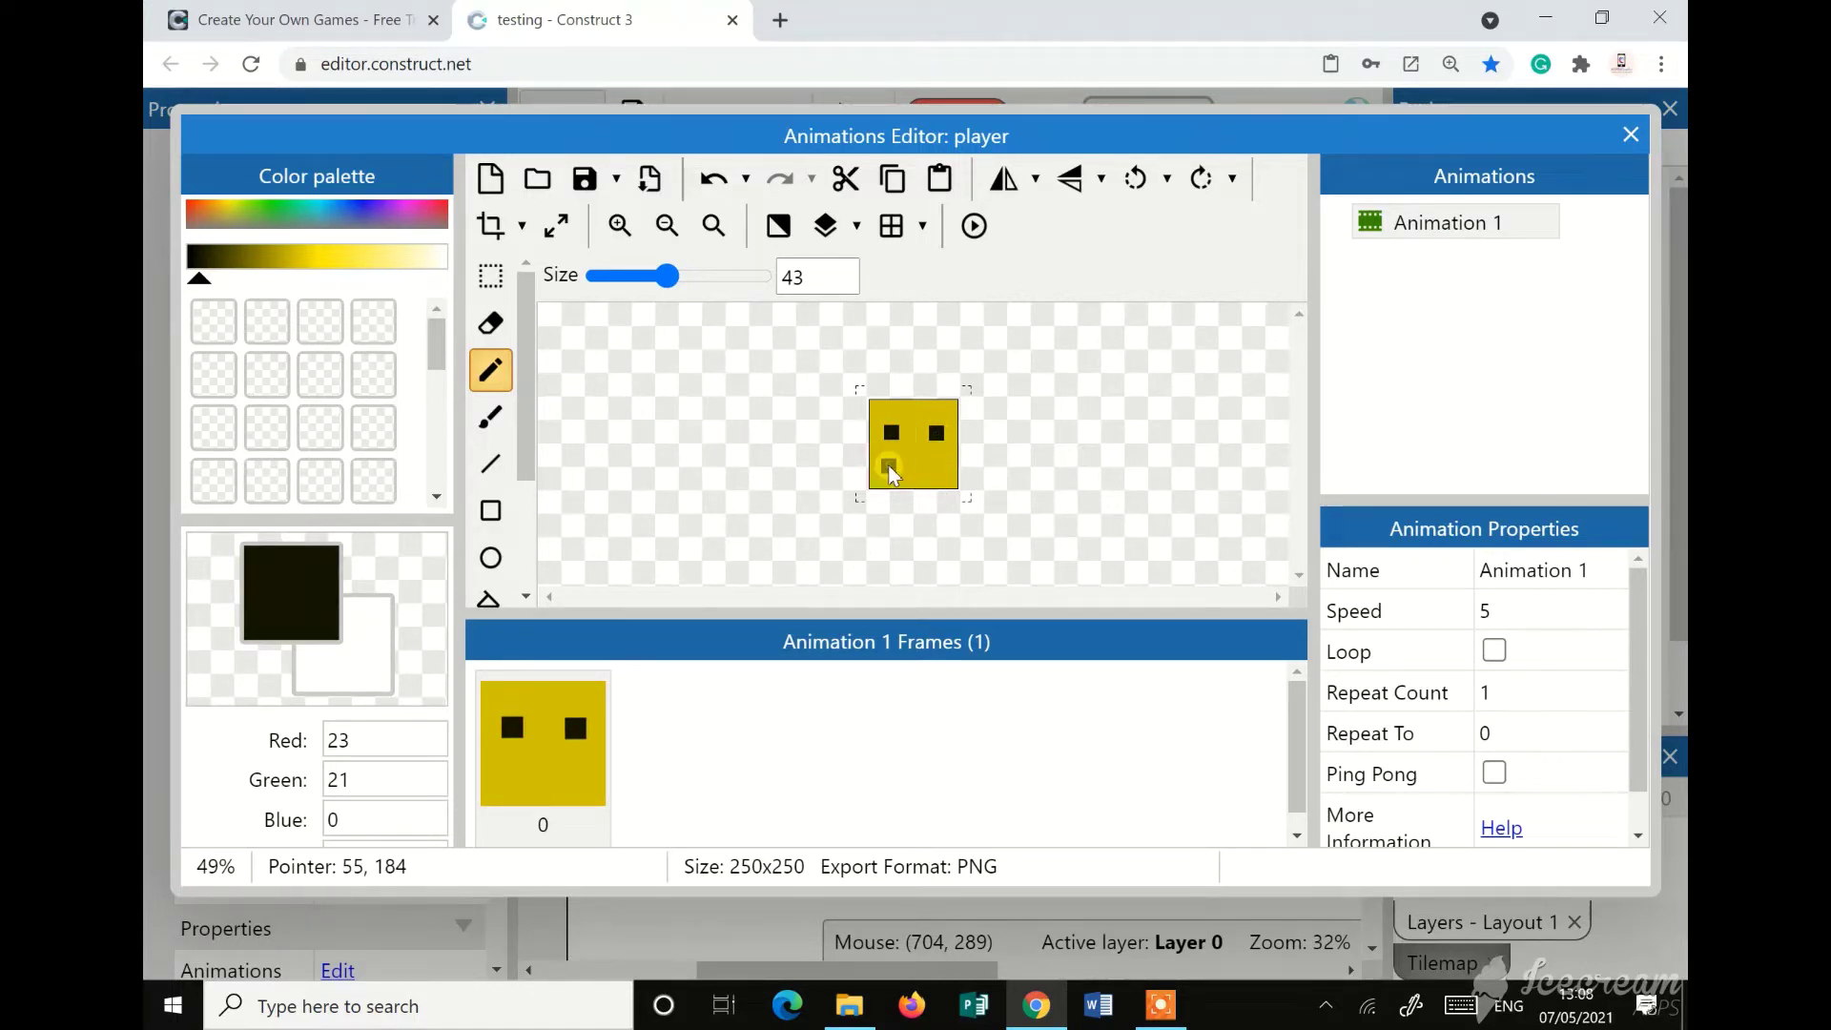
pyautogui.moveTo(889, 466); pyautogui.dragTo(949, 468)
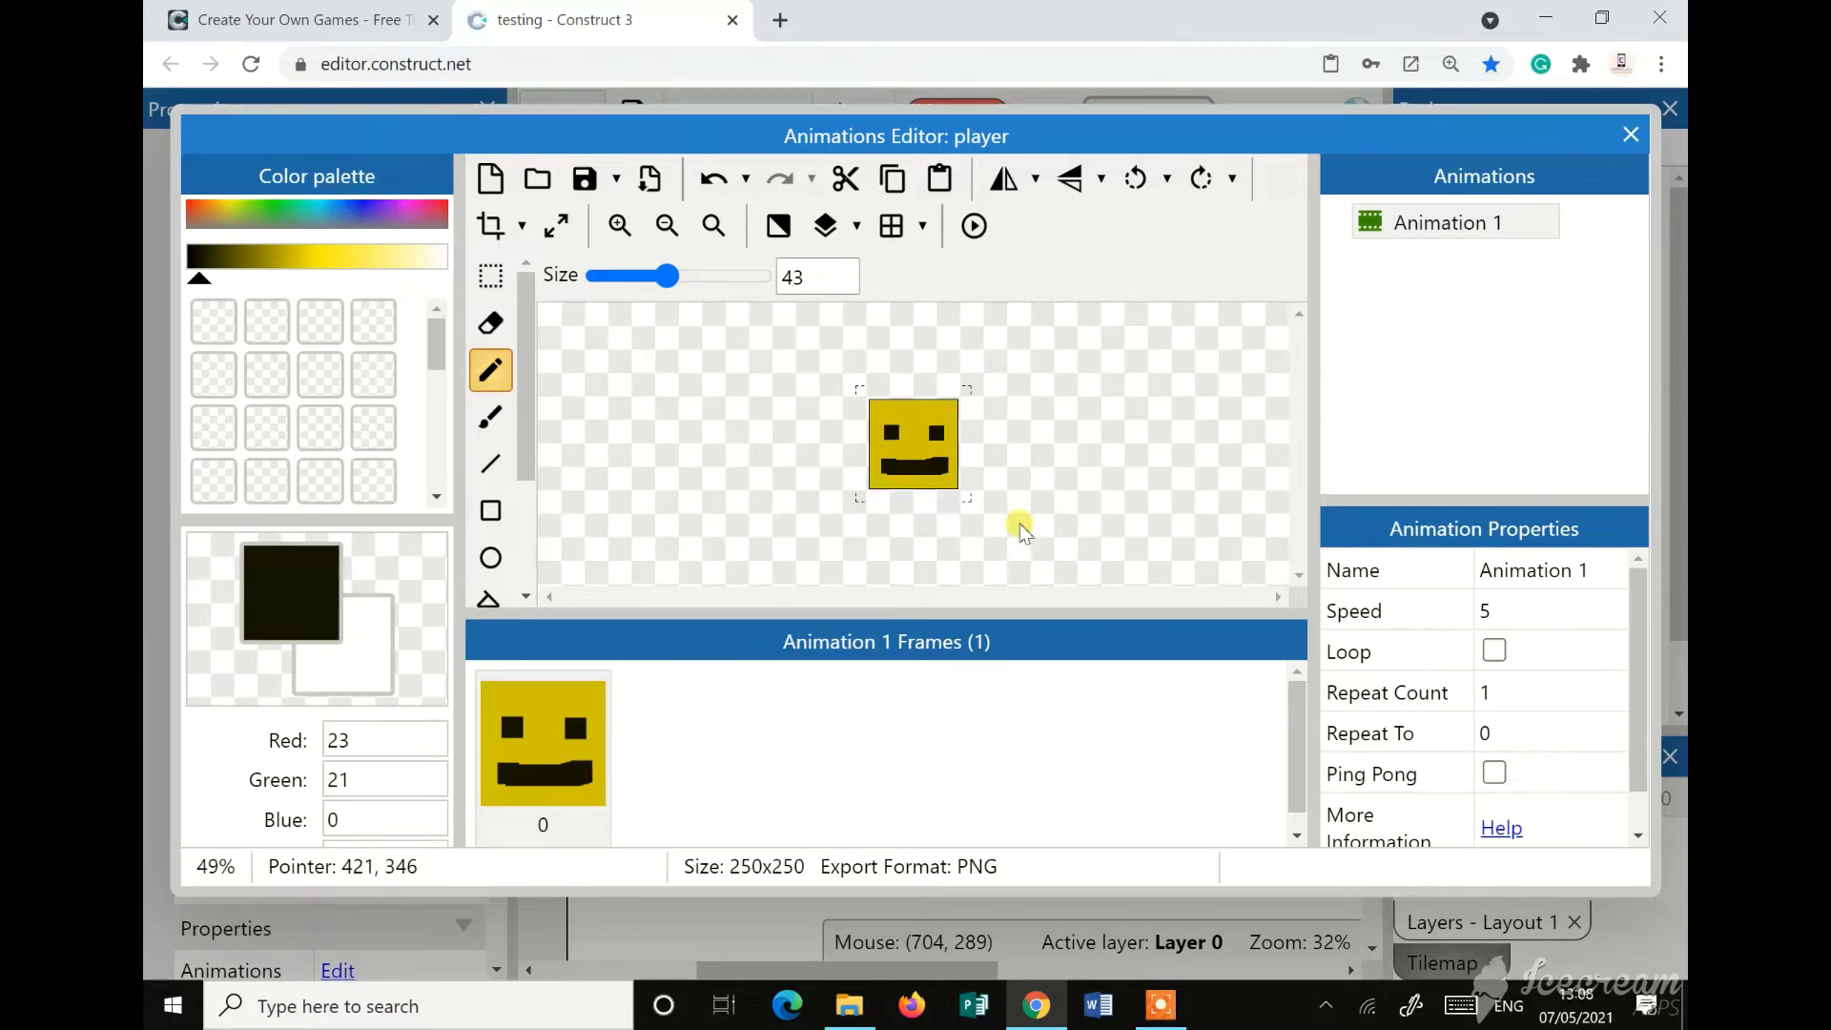
pyautogui.click(1630, 138)
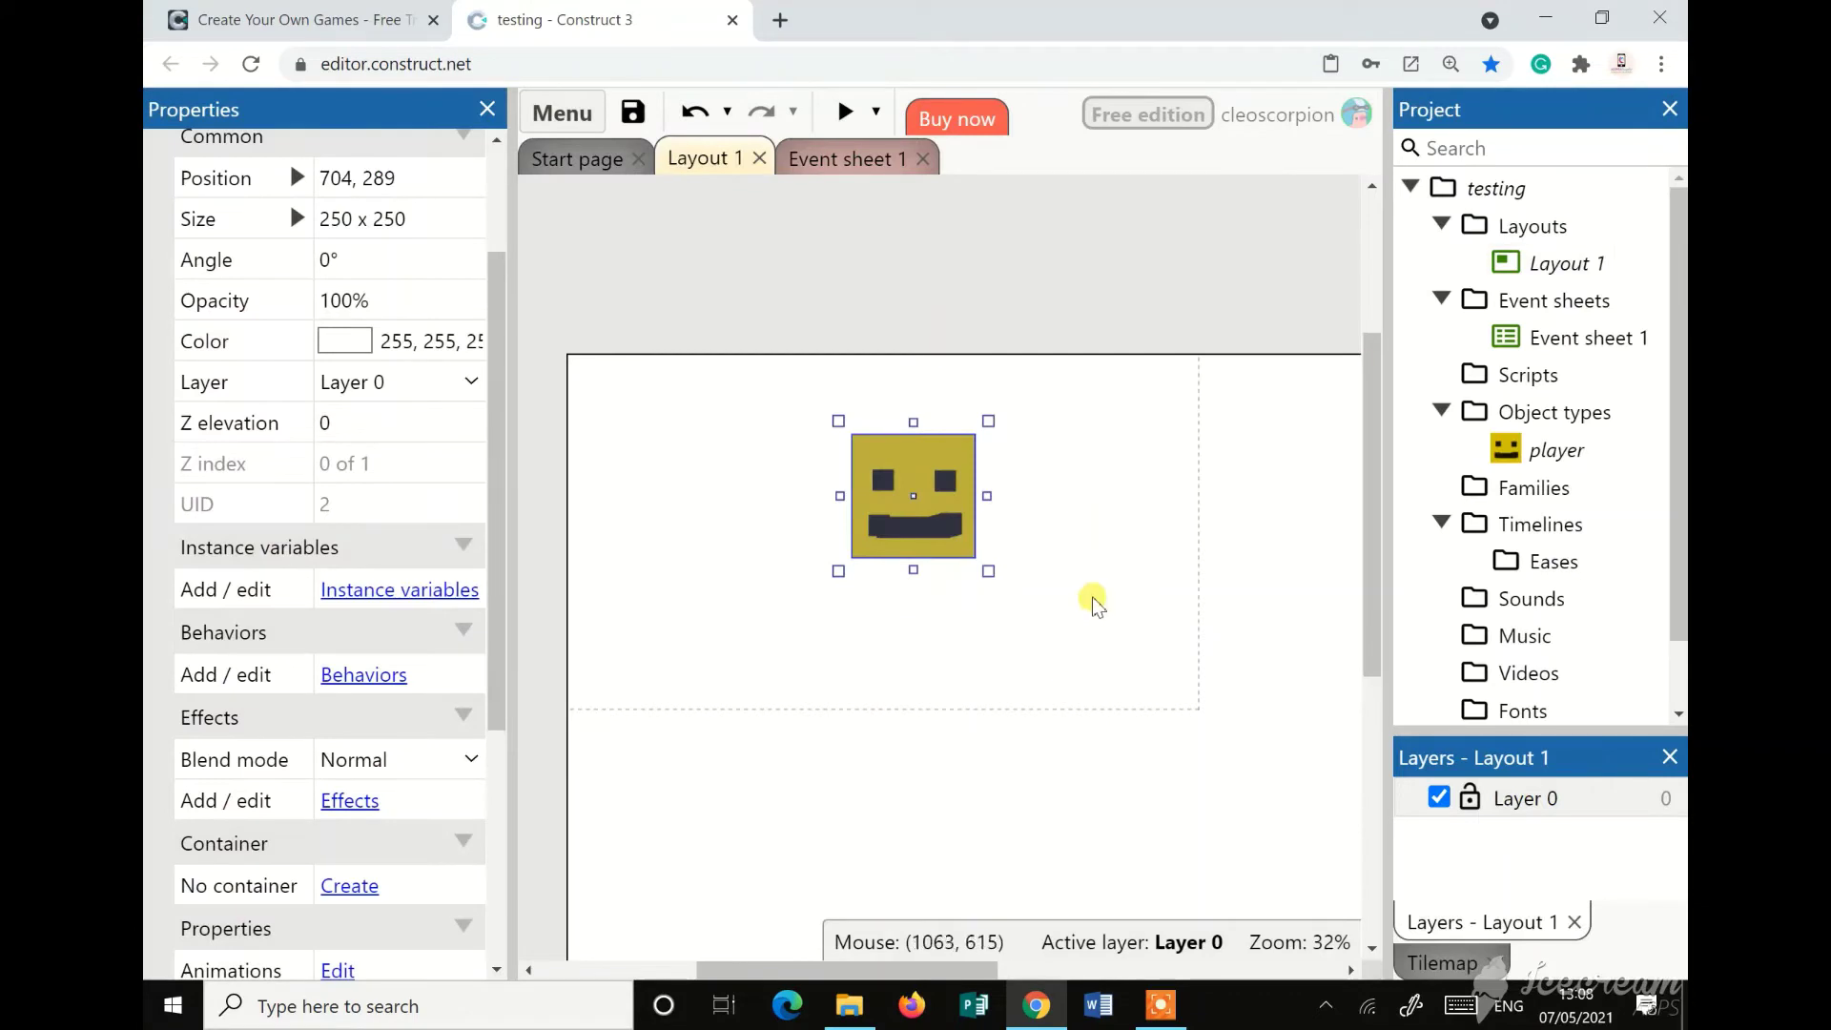
# Shrink the player to about 133 by 140 at about 360, 402, and check it in a preview of Layout 1
pyautogui.moveTo(925, 542); pyautogui.dragTo(757, 566)
pyautogui.click(964, 570)
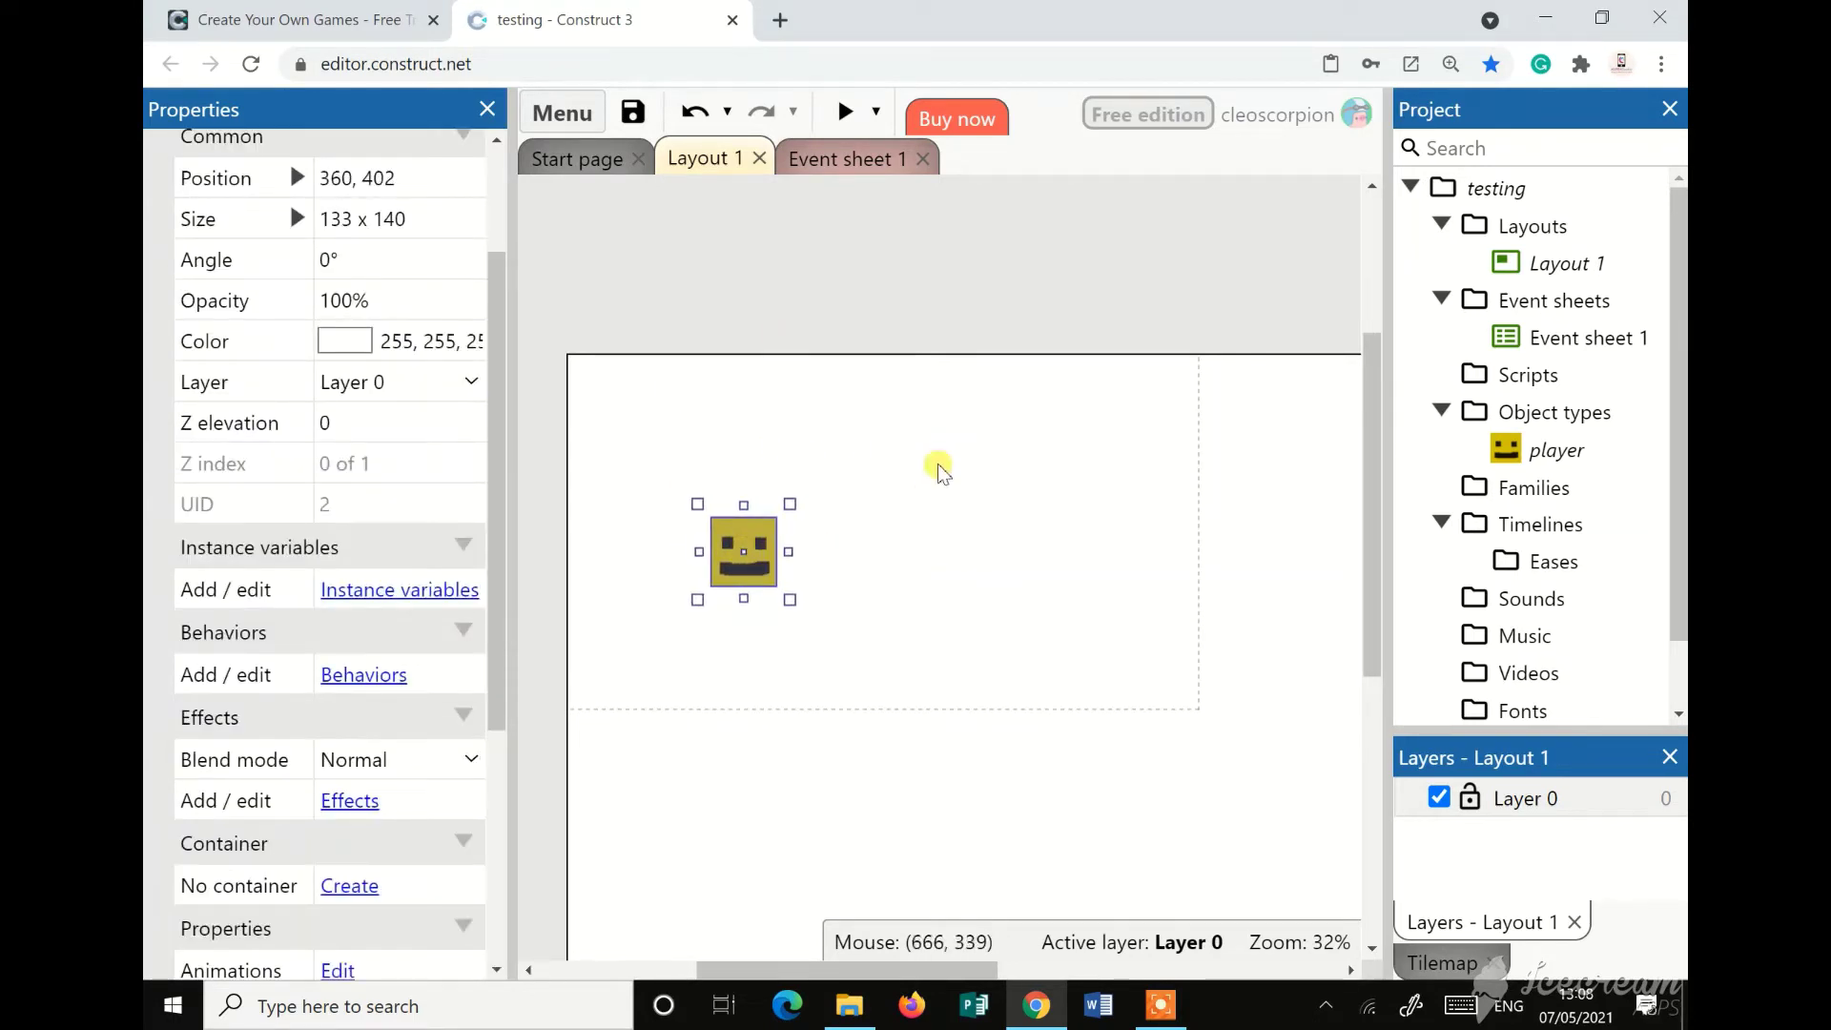
pyautogui.click(826, 284)
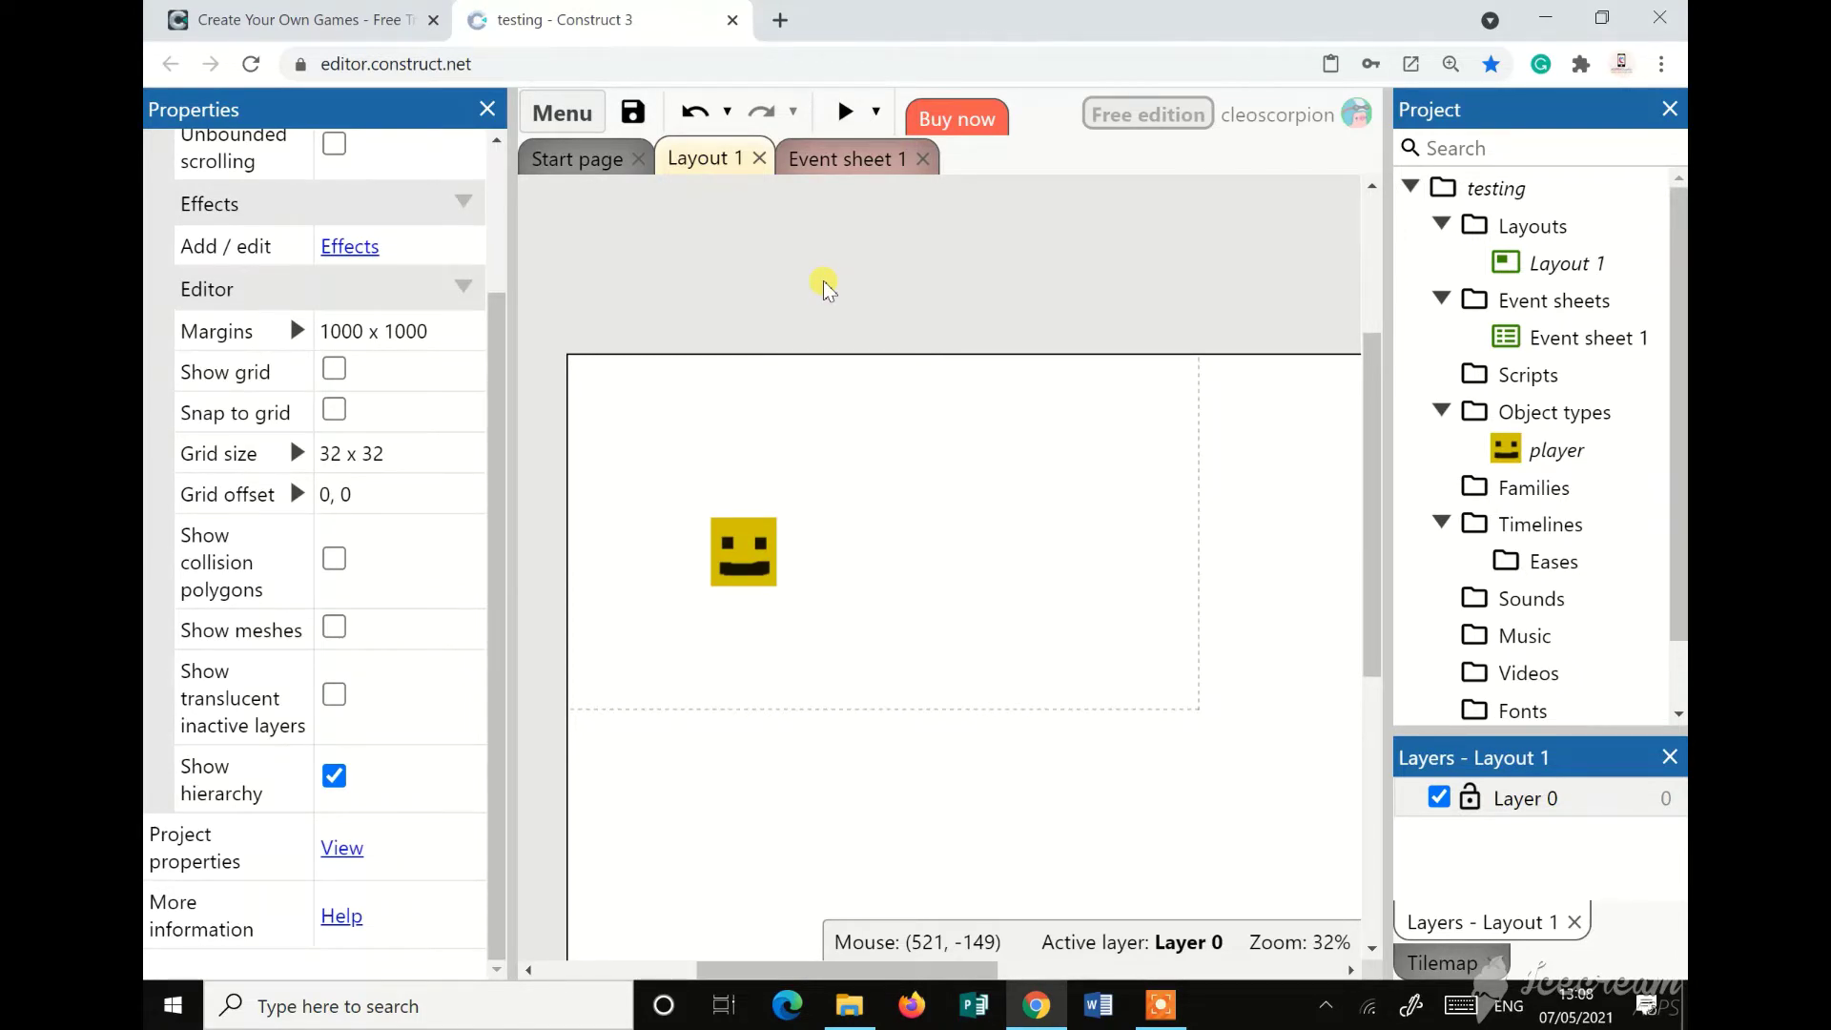
pyautogui.click(845, 111)
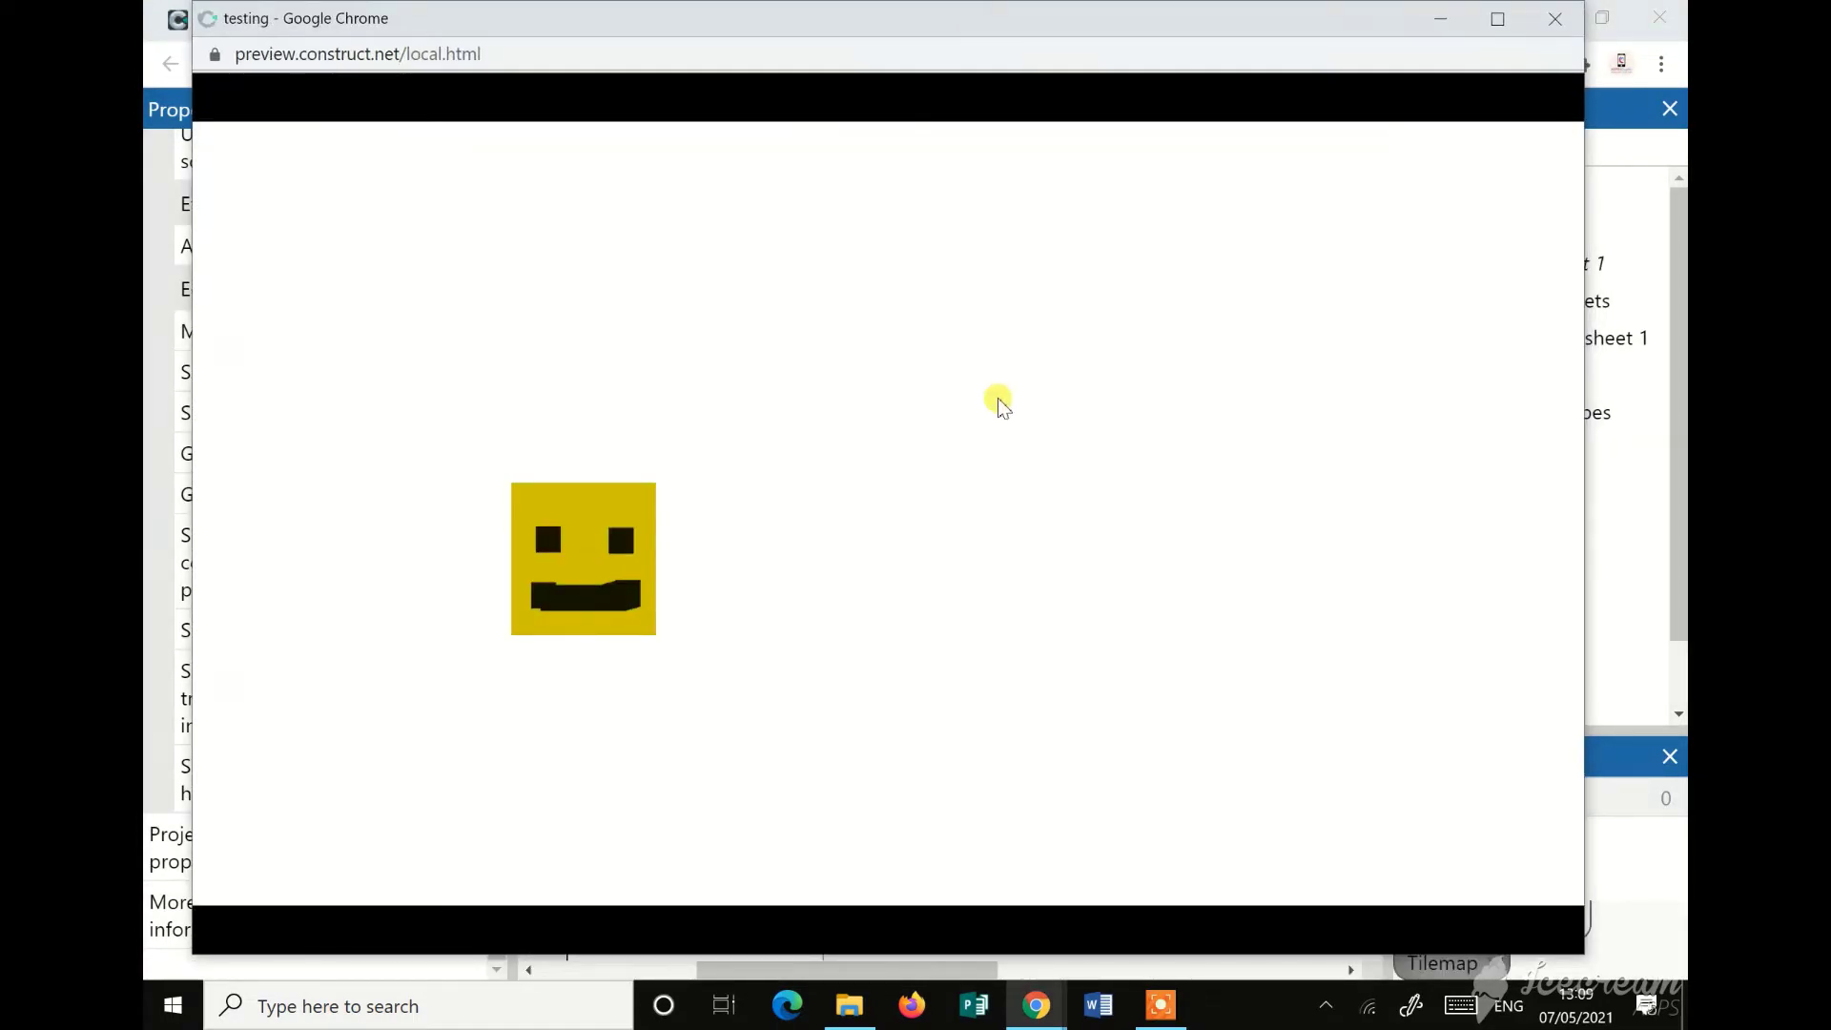
pyautogui.click(1555, 18)
# Move the player to about 420, 346 and add the Platform behavior to it
pyautogui.click(768, 572)
pyautogui.moveTo(787, 540)
pyautogui.mouseDown()
pyautogui.moveTo(750, 531)
pyautogui.moveTo(741, 577)
pyautogui.moveTo(756, 534)
pyautogui.mouseUp()
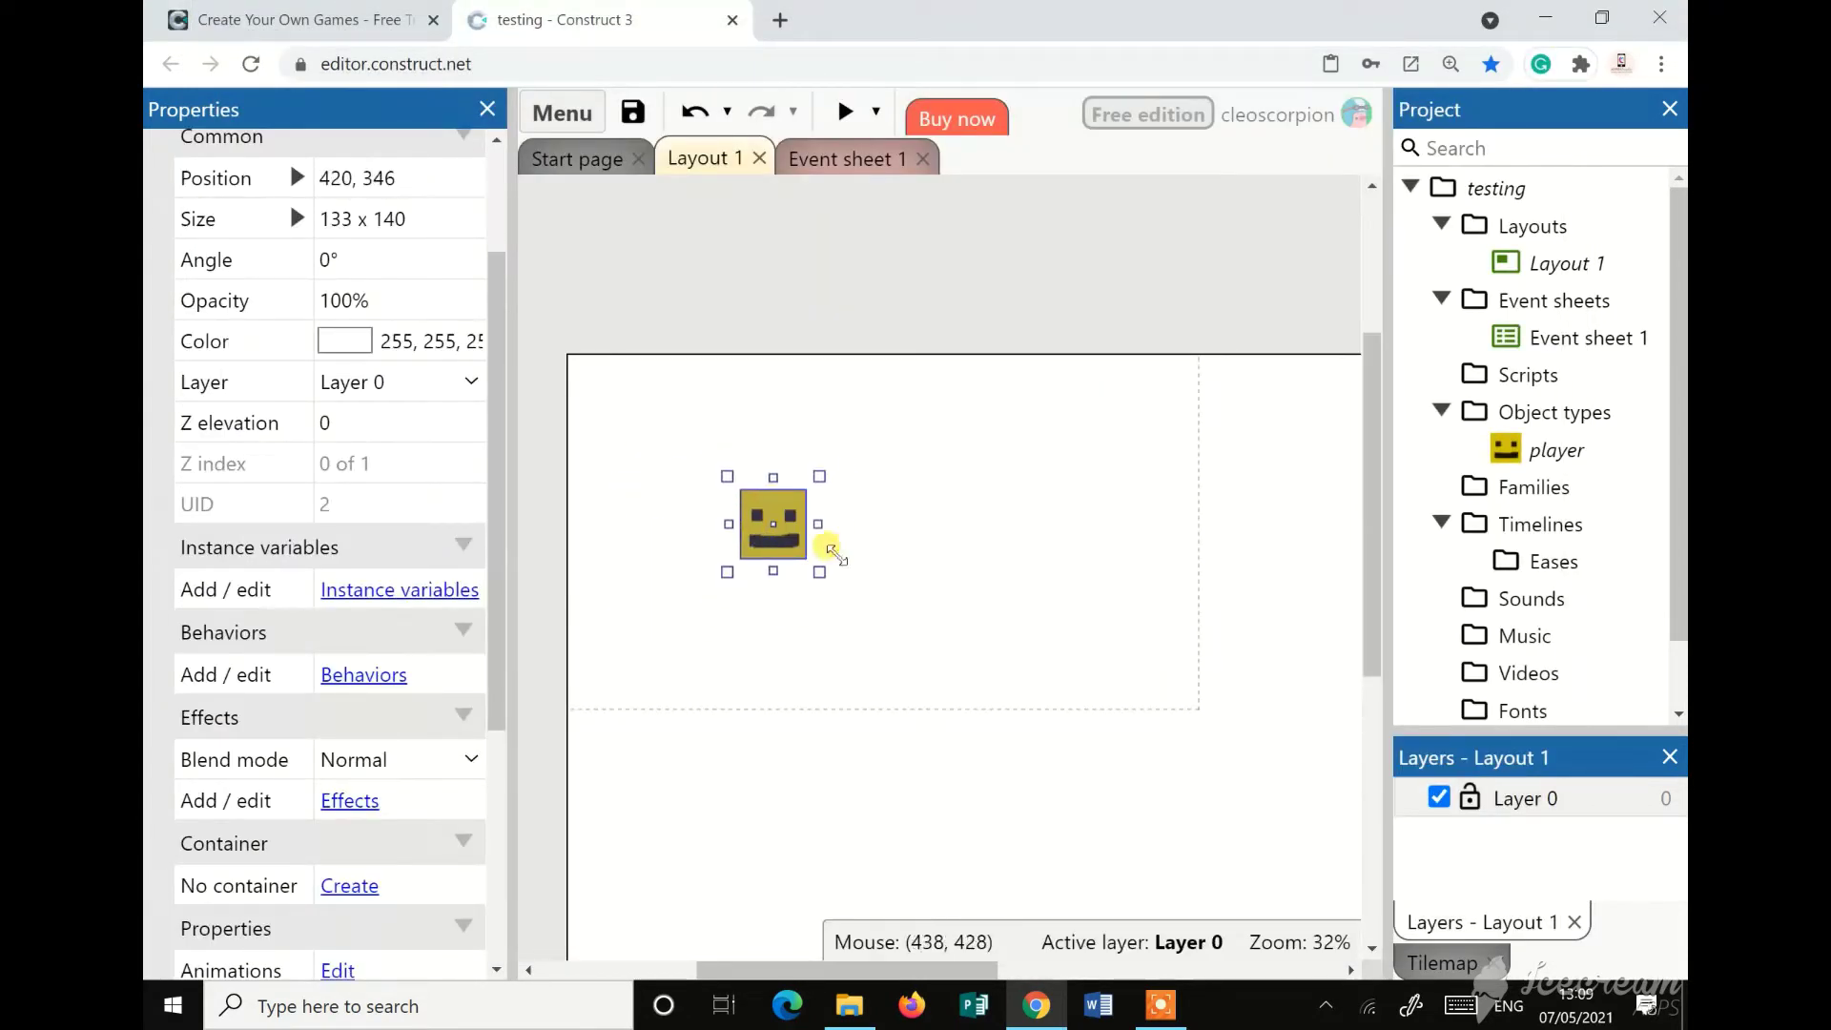
pyautogui.scroll(-4, 361, 756)
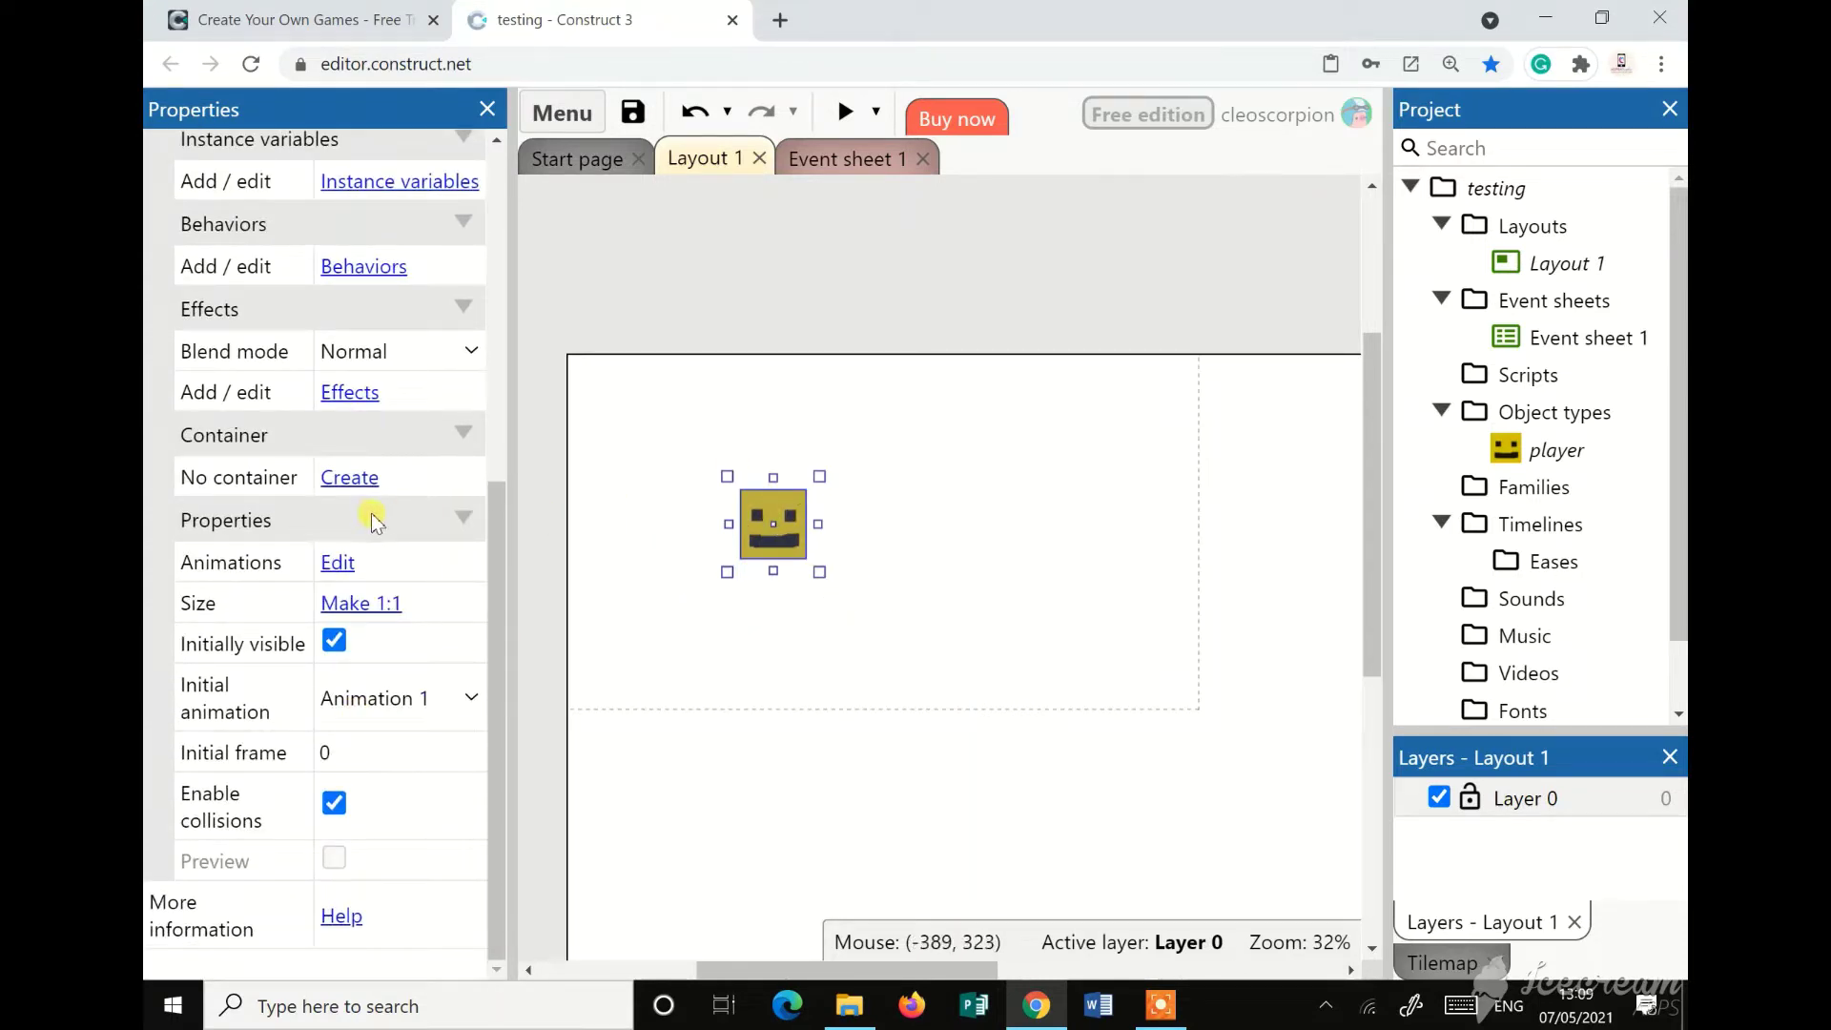
pyautogui.scroll(1, 366, 505)
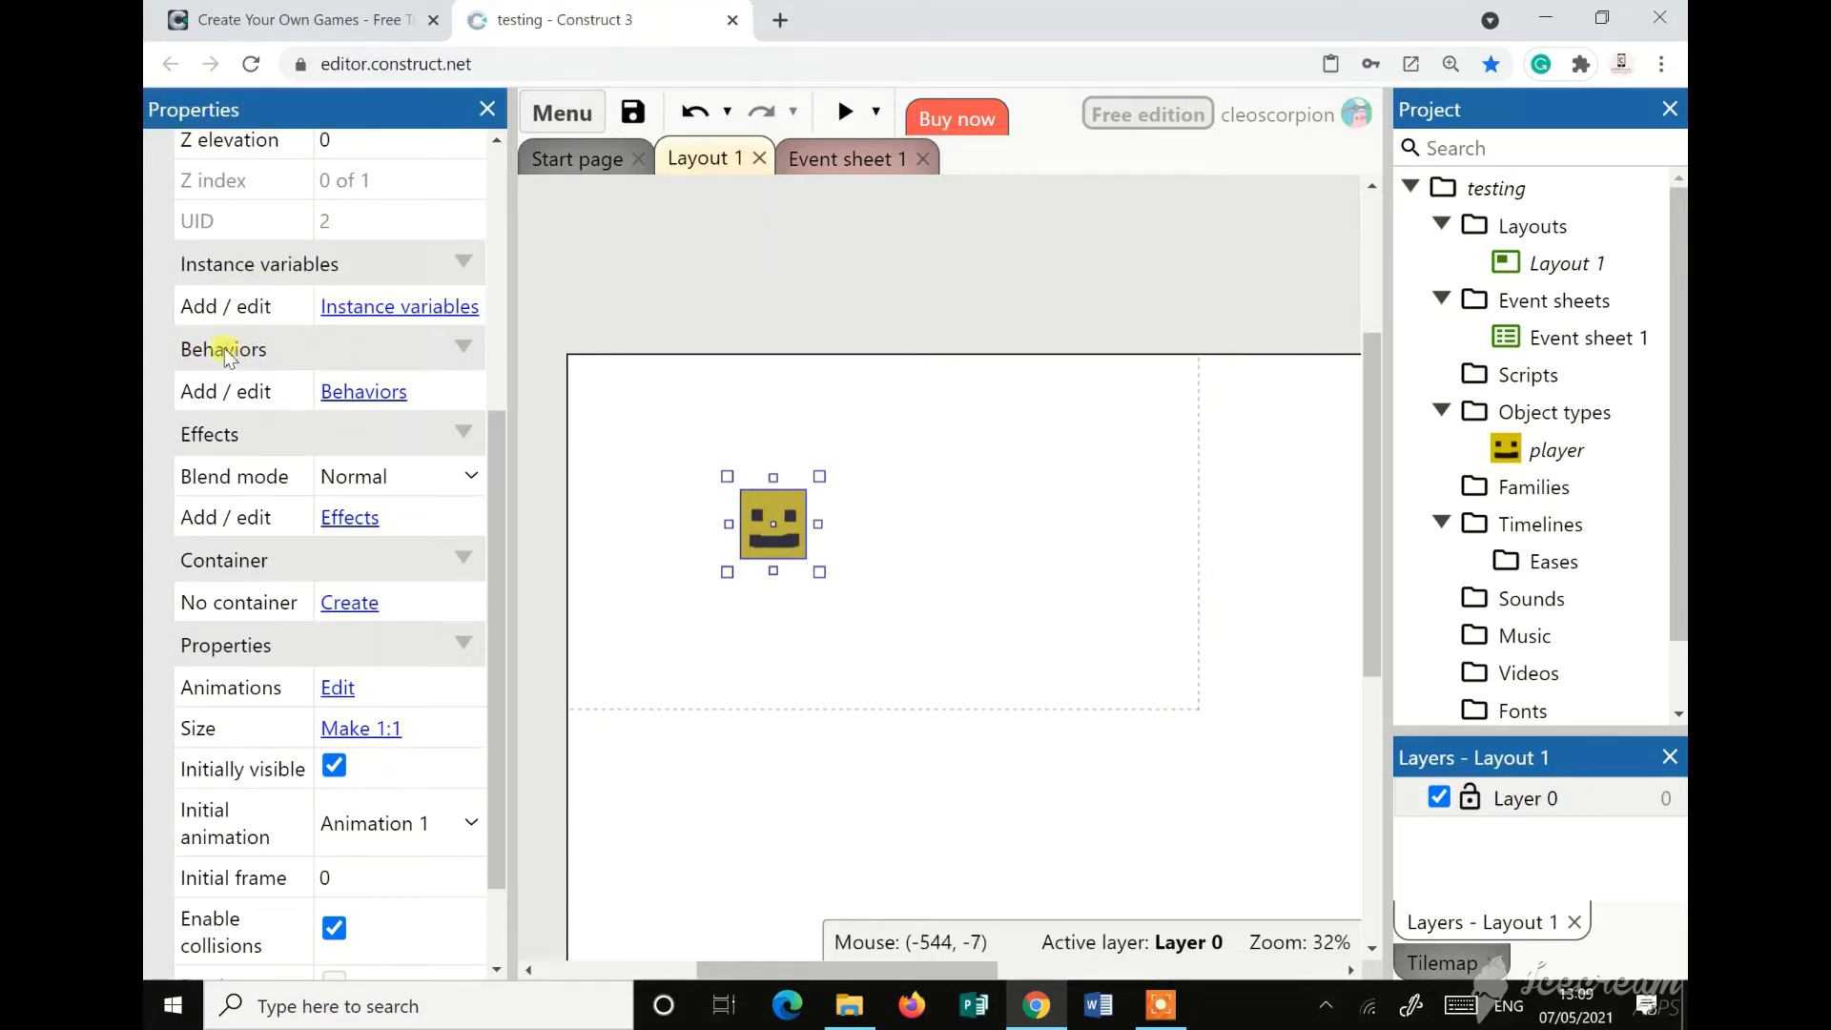
pyautogui.click(362, 392)
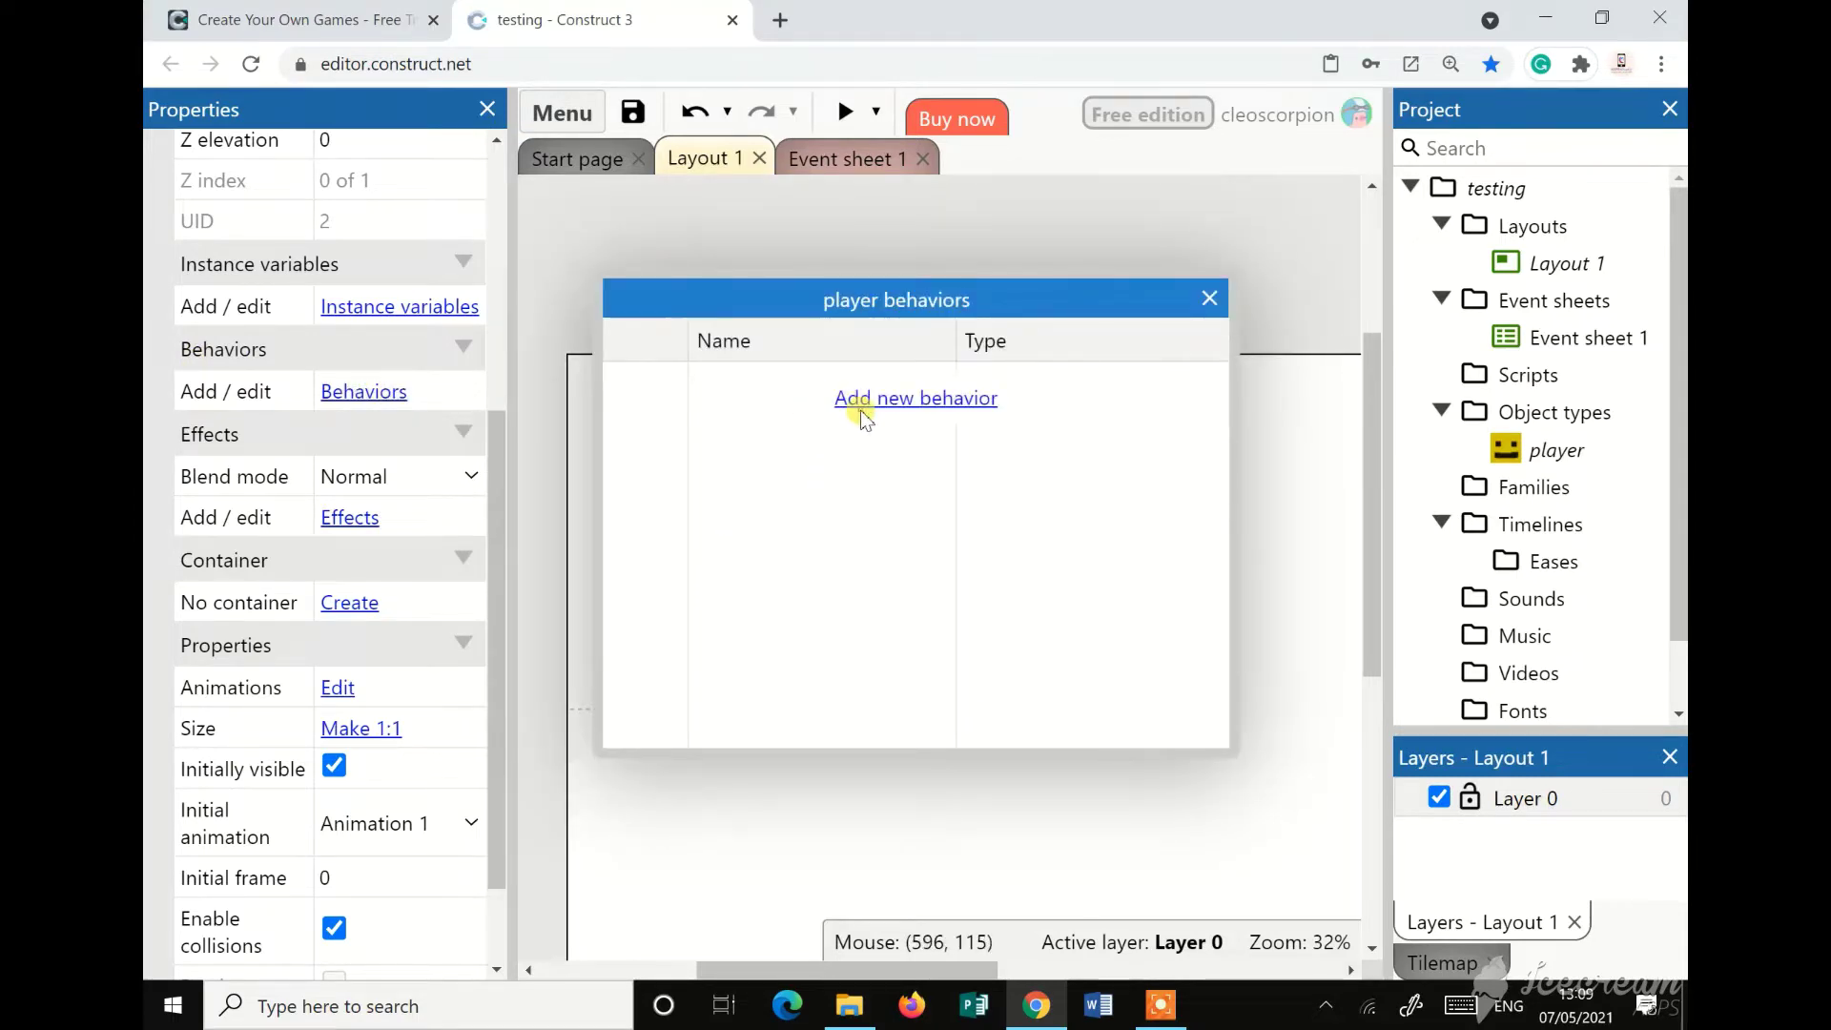
pyautogui.click(864, 407)
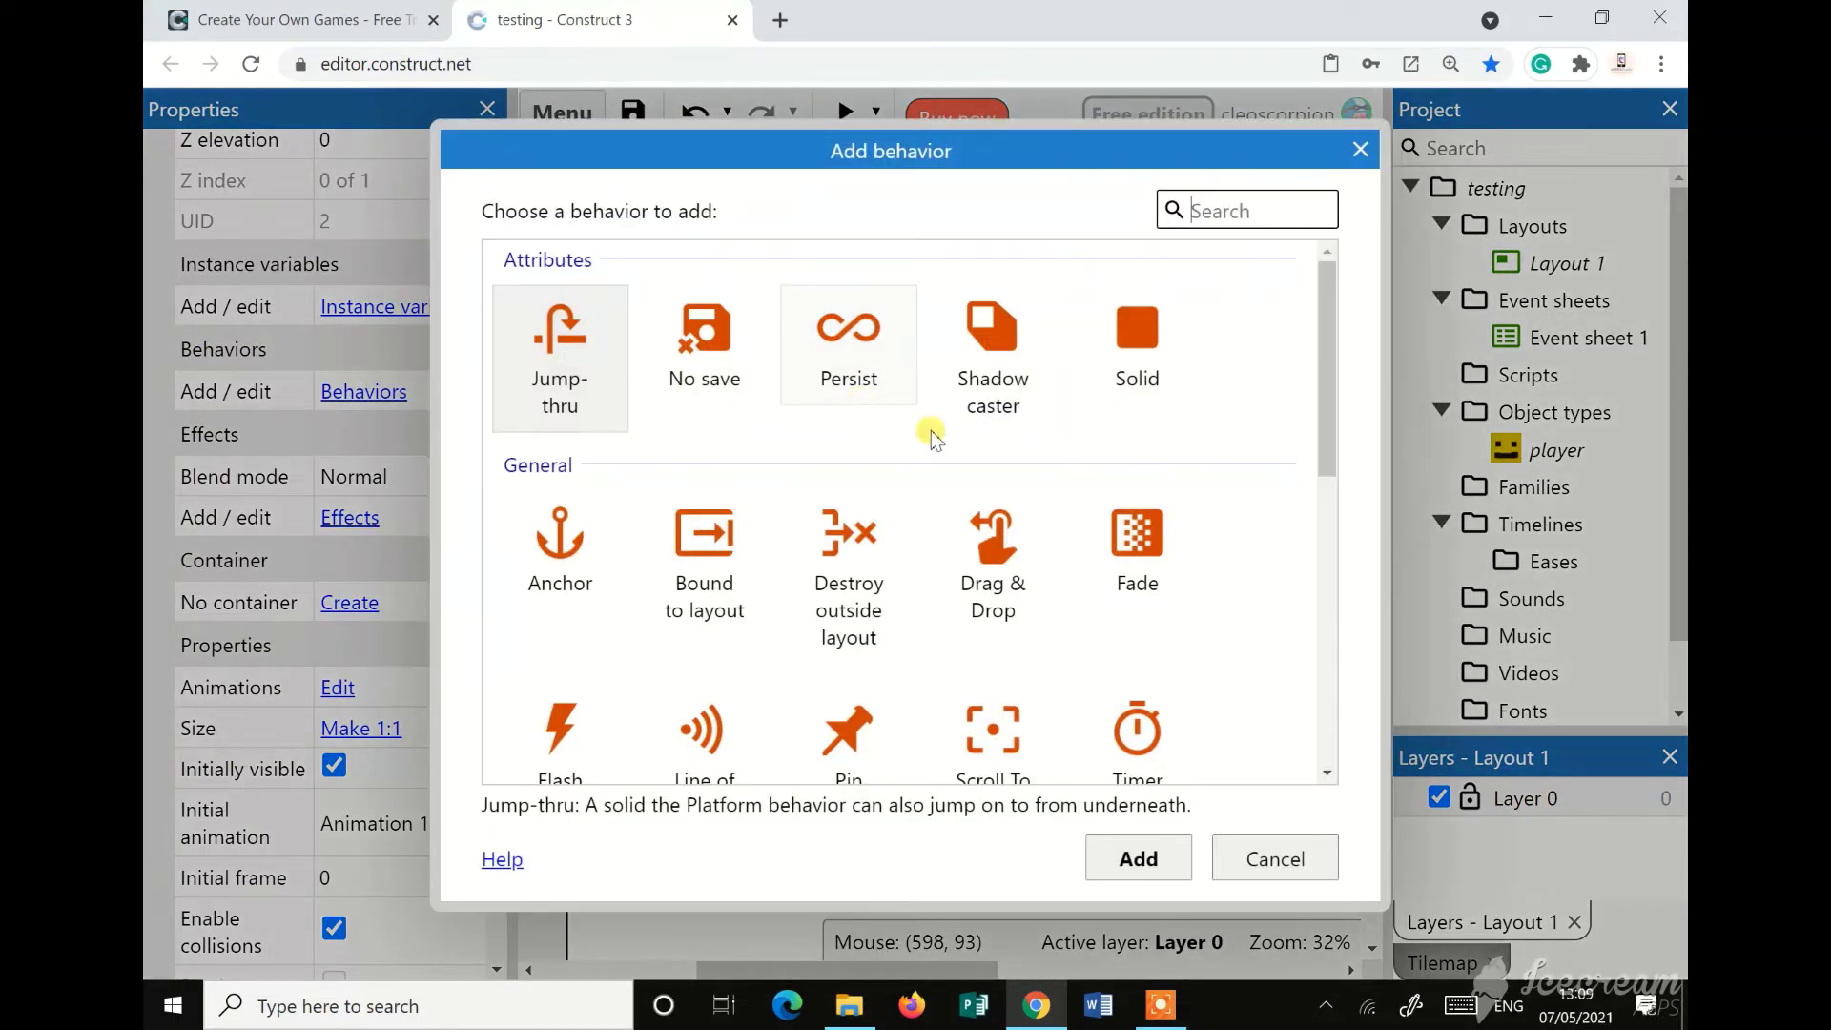
pyautogui.scroll(-5, 1255, 620)
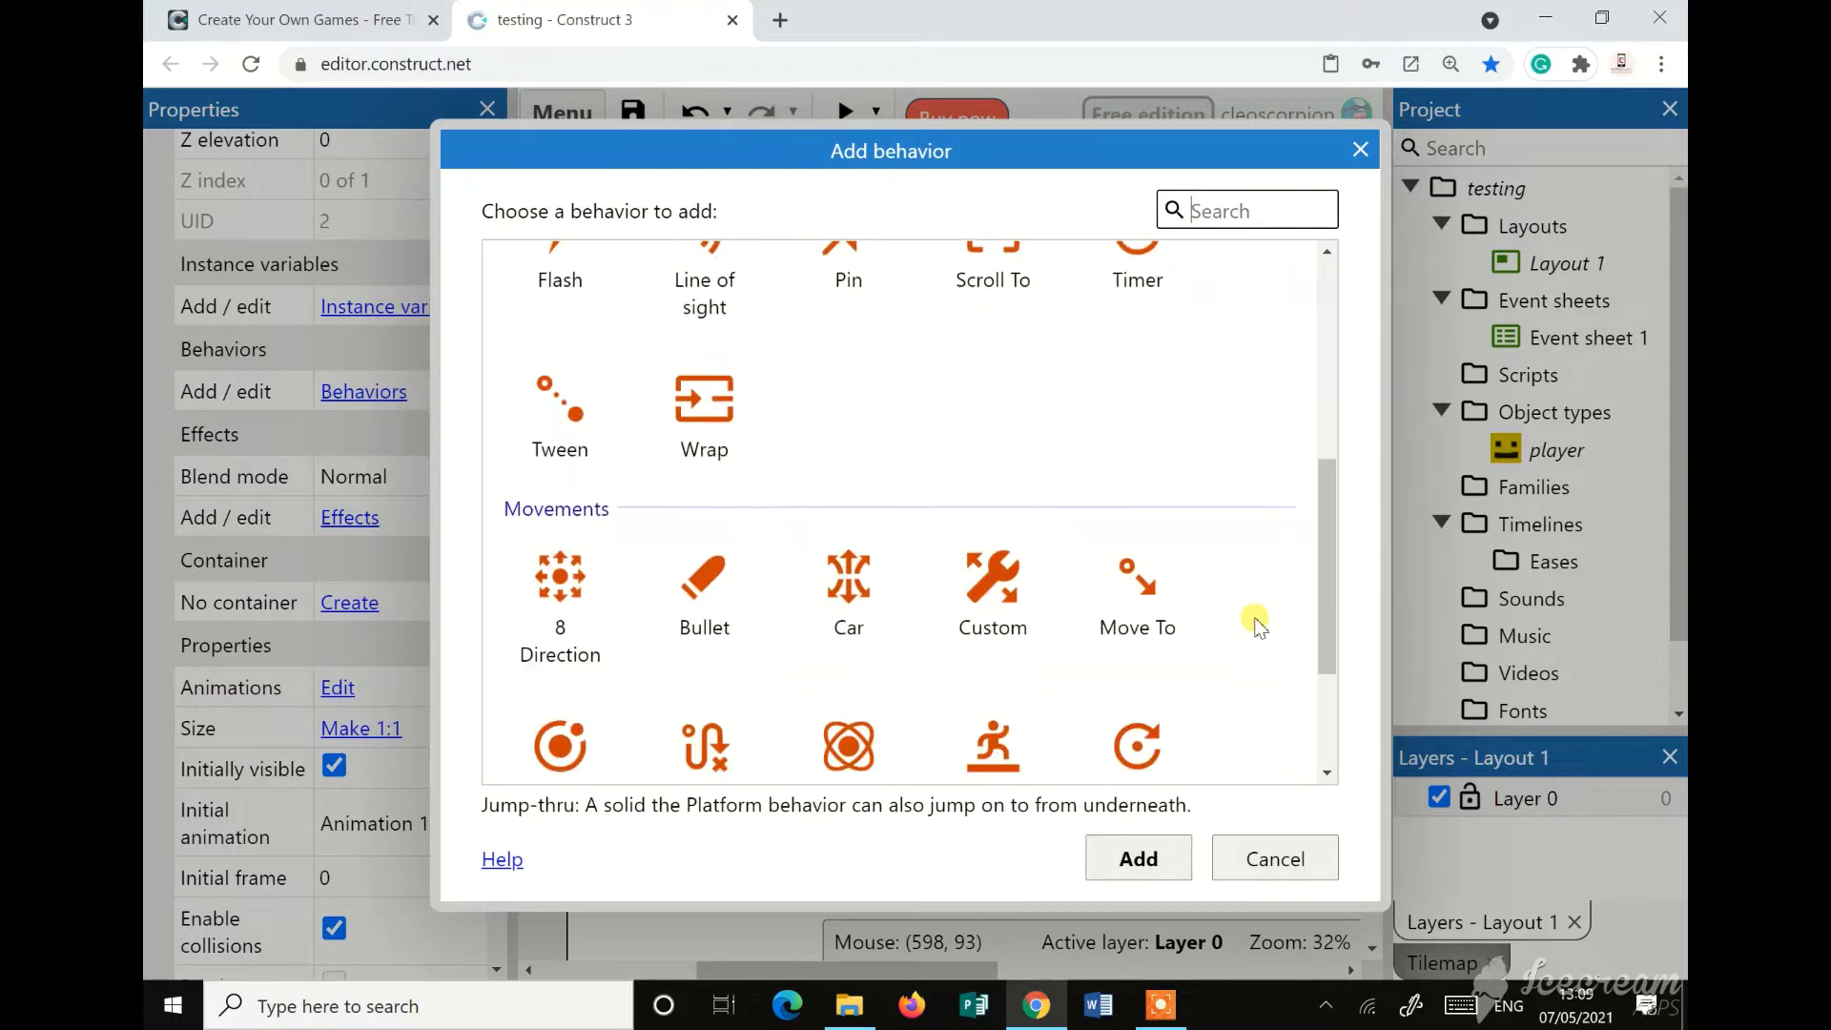
pyautogui.scroll(-2, 1254, 621)
pyautogui.click(991, 558)
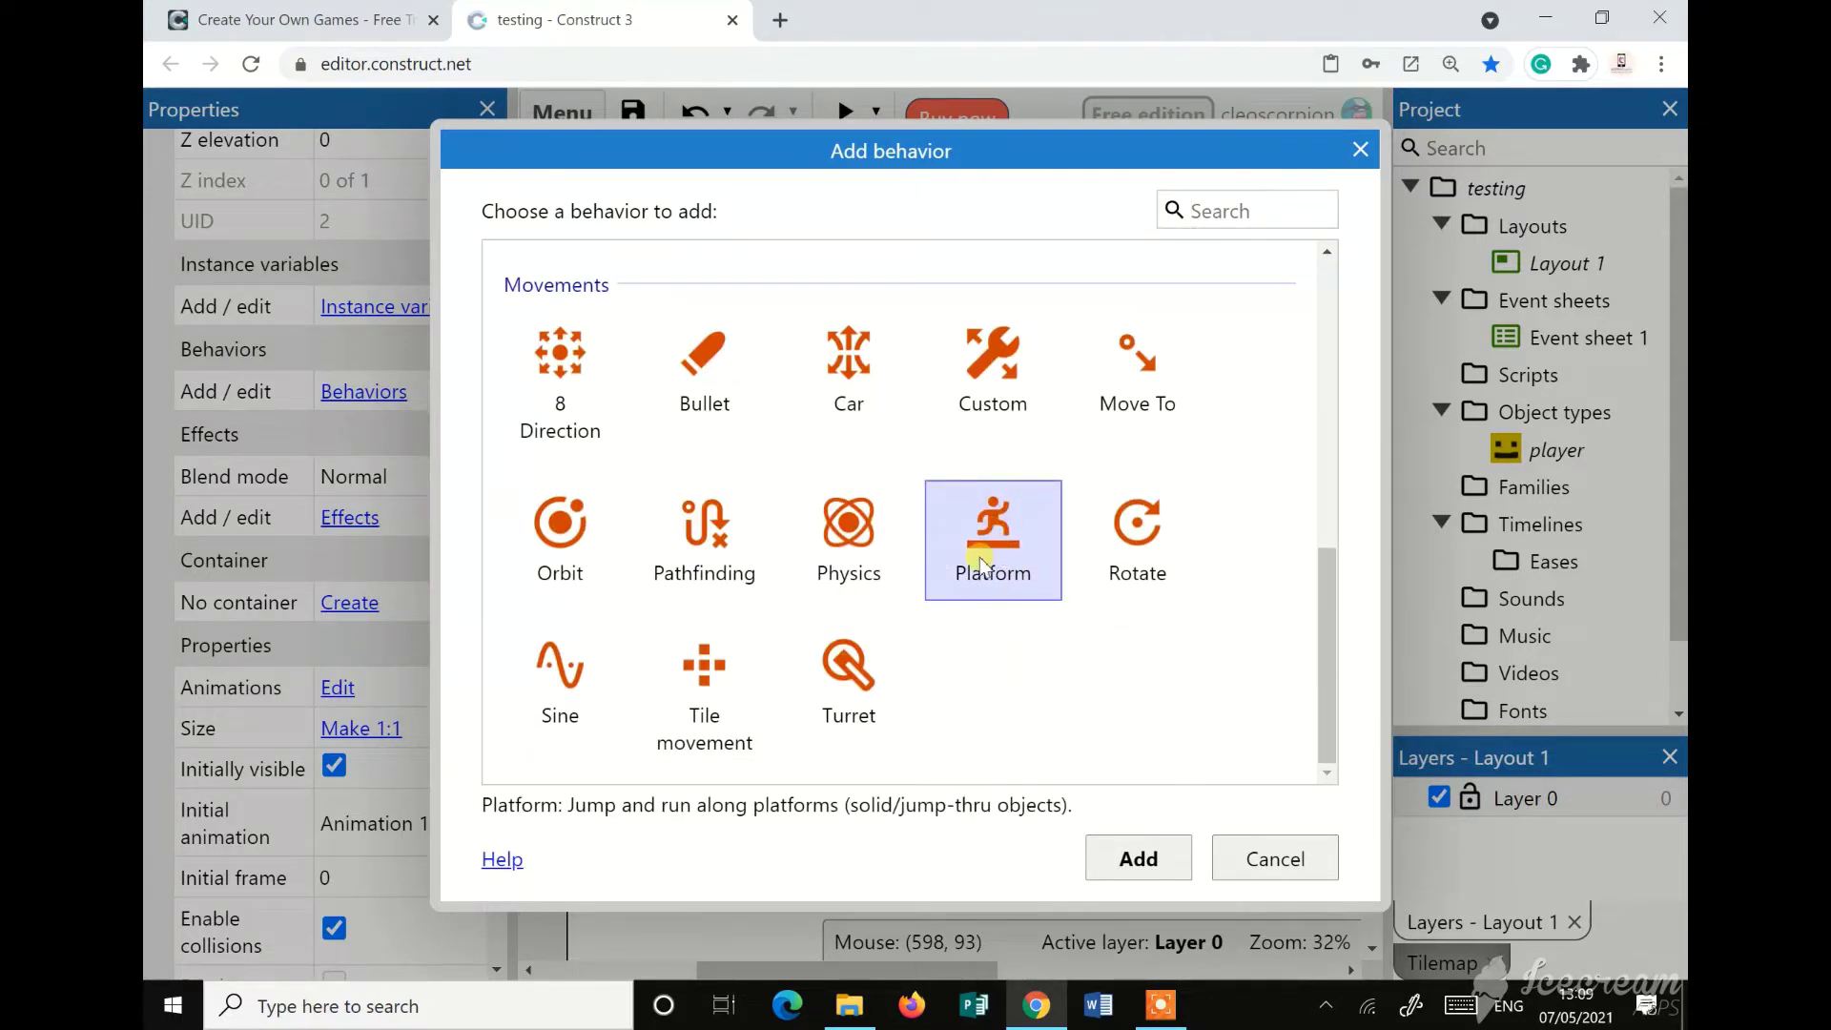
pyautogui.click(1140, 858)
pyautogui.click(729, 405)
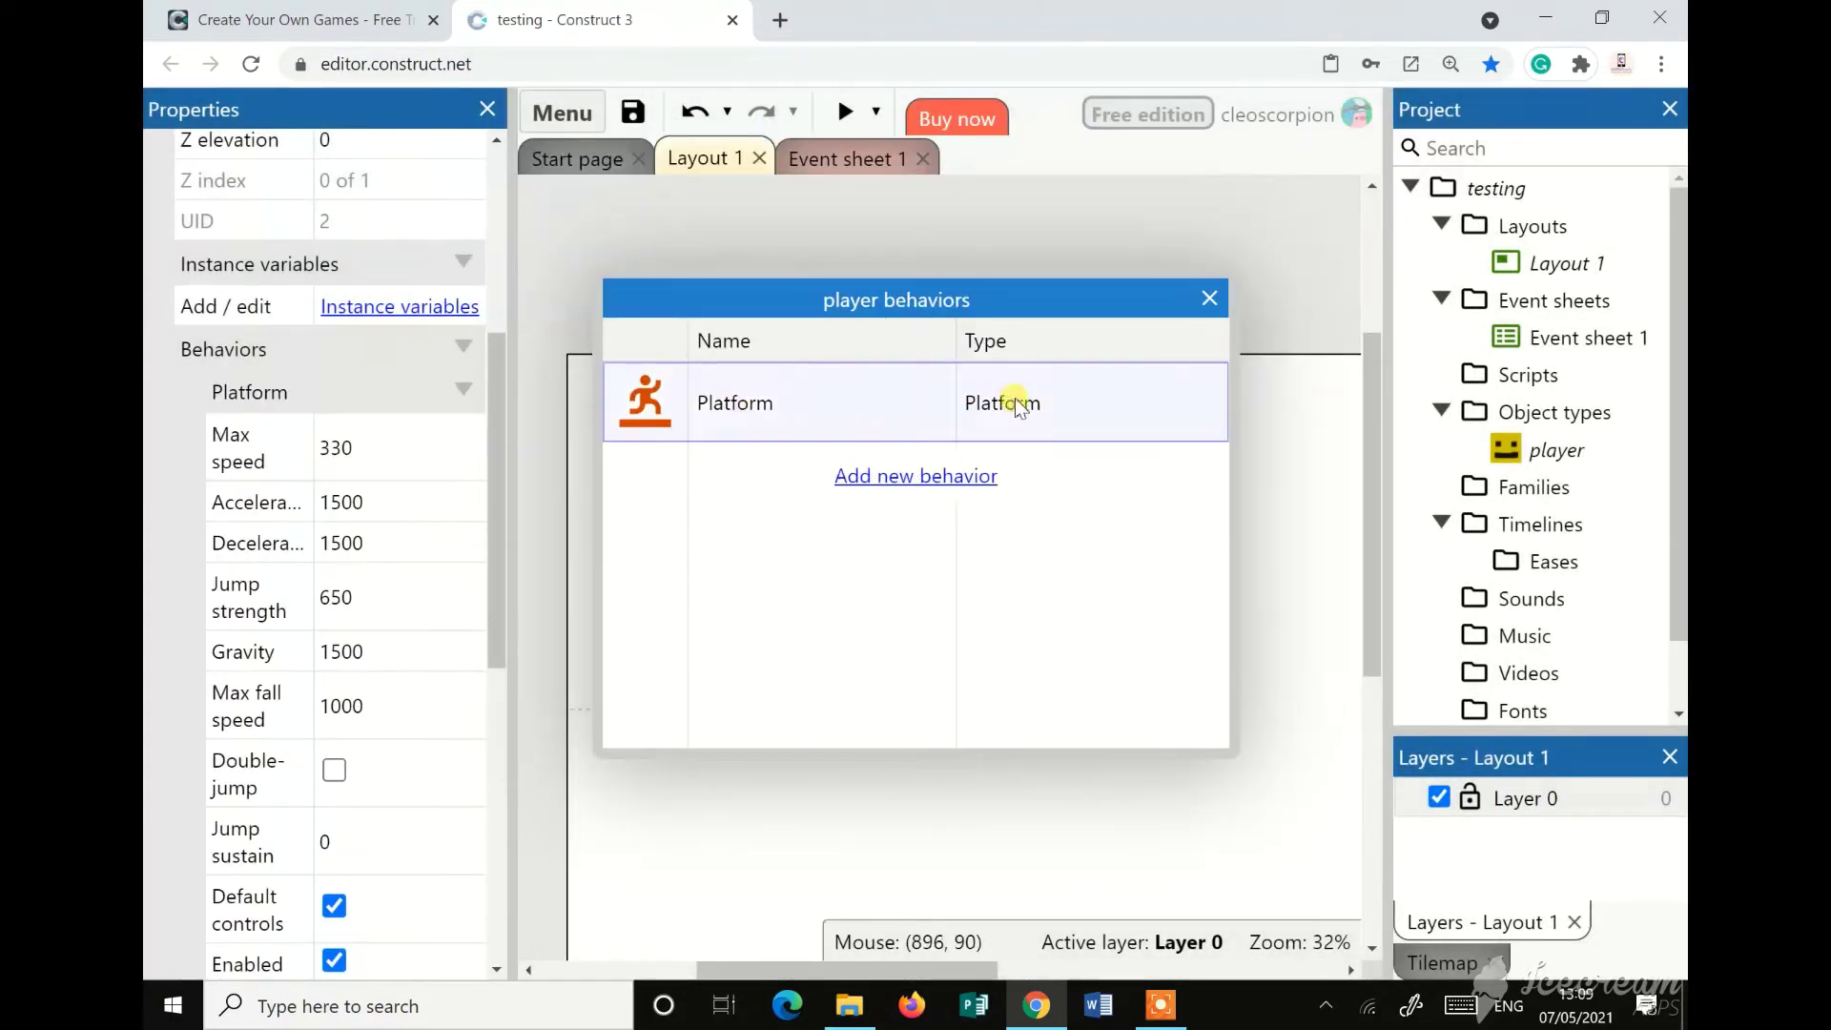
pyautogui.click(1206, 301)
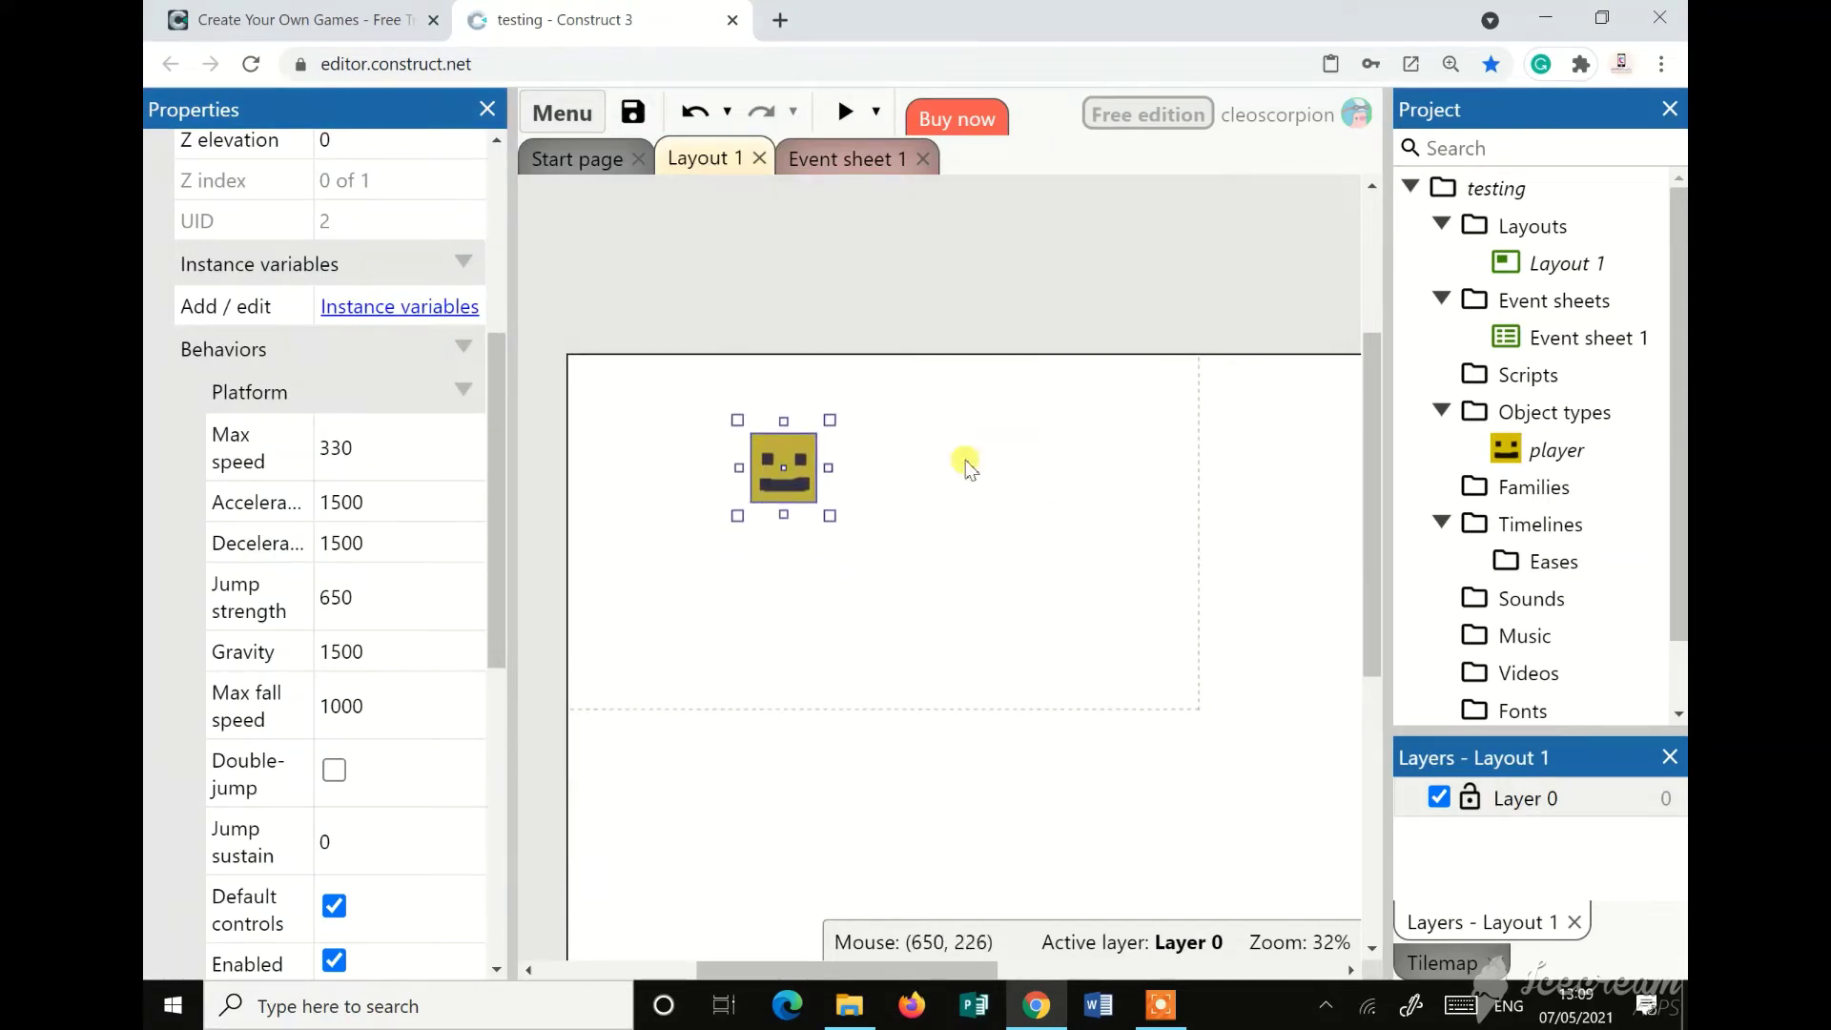
# Preview the Platform behavior, then move the player slightly closer to the upper edge of Layout 1
pyautogui.click(845, 112)
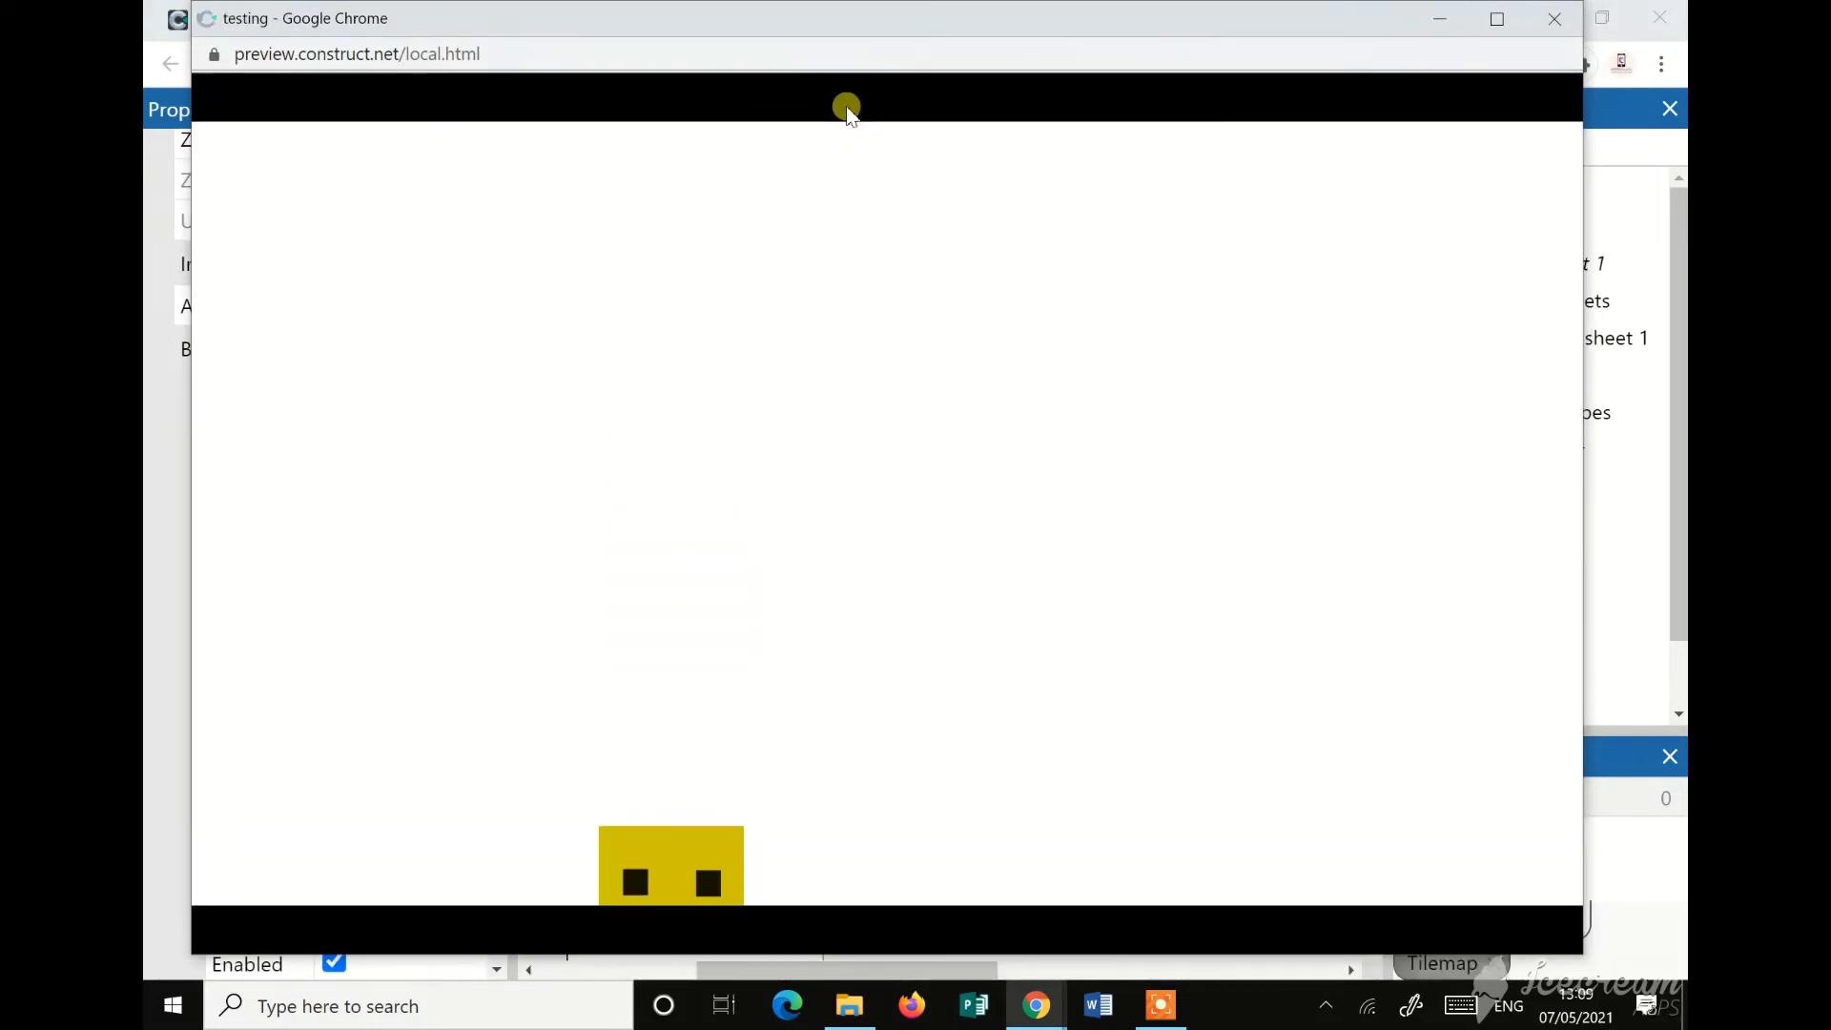
pyautogui.click(1555, 18)
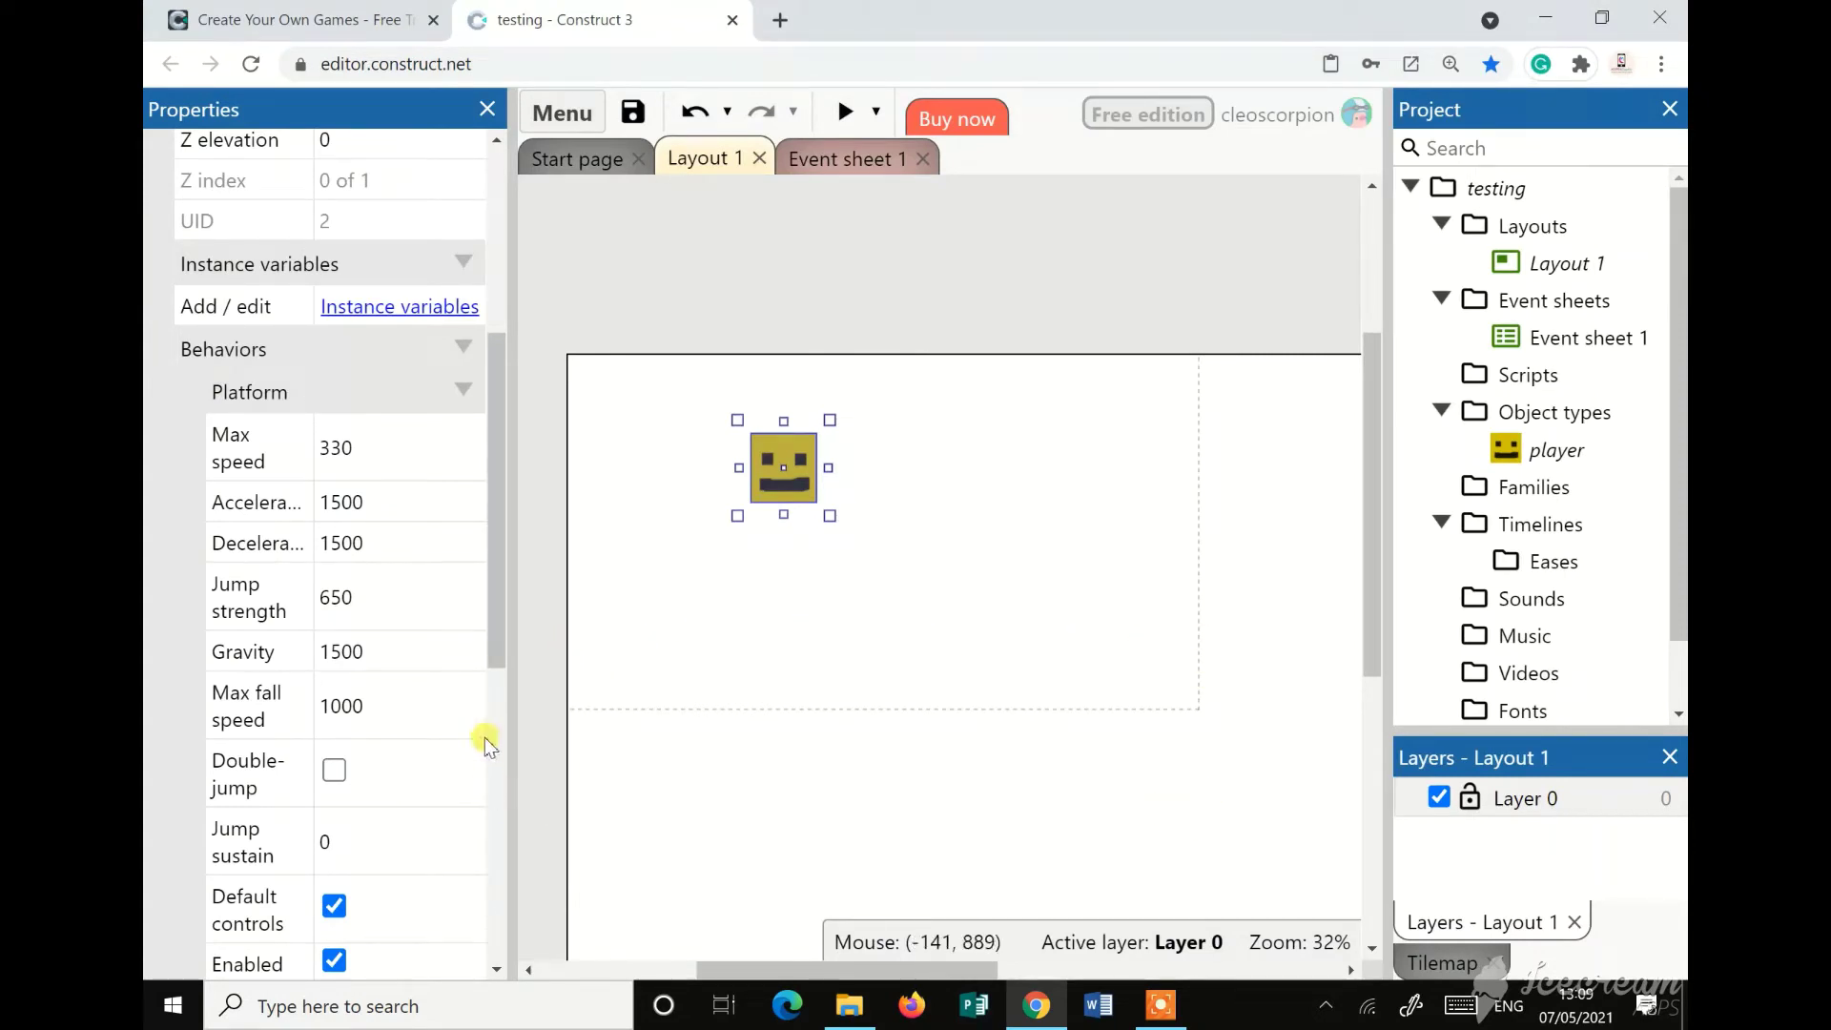
pyautogui.moveTo(780, 444)
pyautogui.mouseDown()
pyautogui.moveTo(775, 720)
pyautogui.moveTo(769, 427)
pyautogui.mouseUp()
pyautogui.click(835, 613)
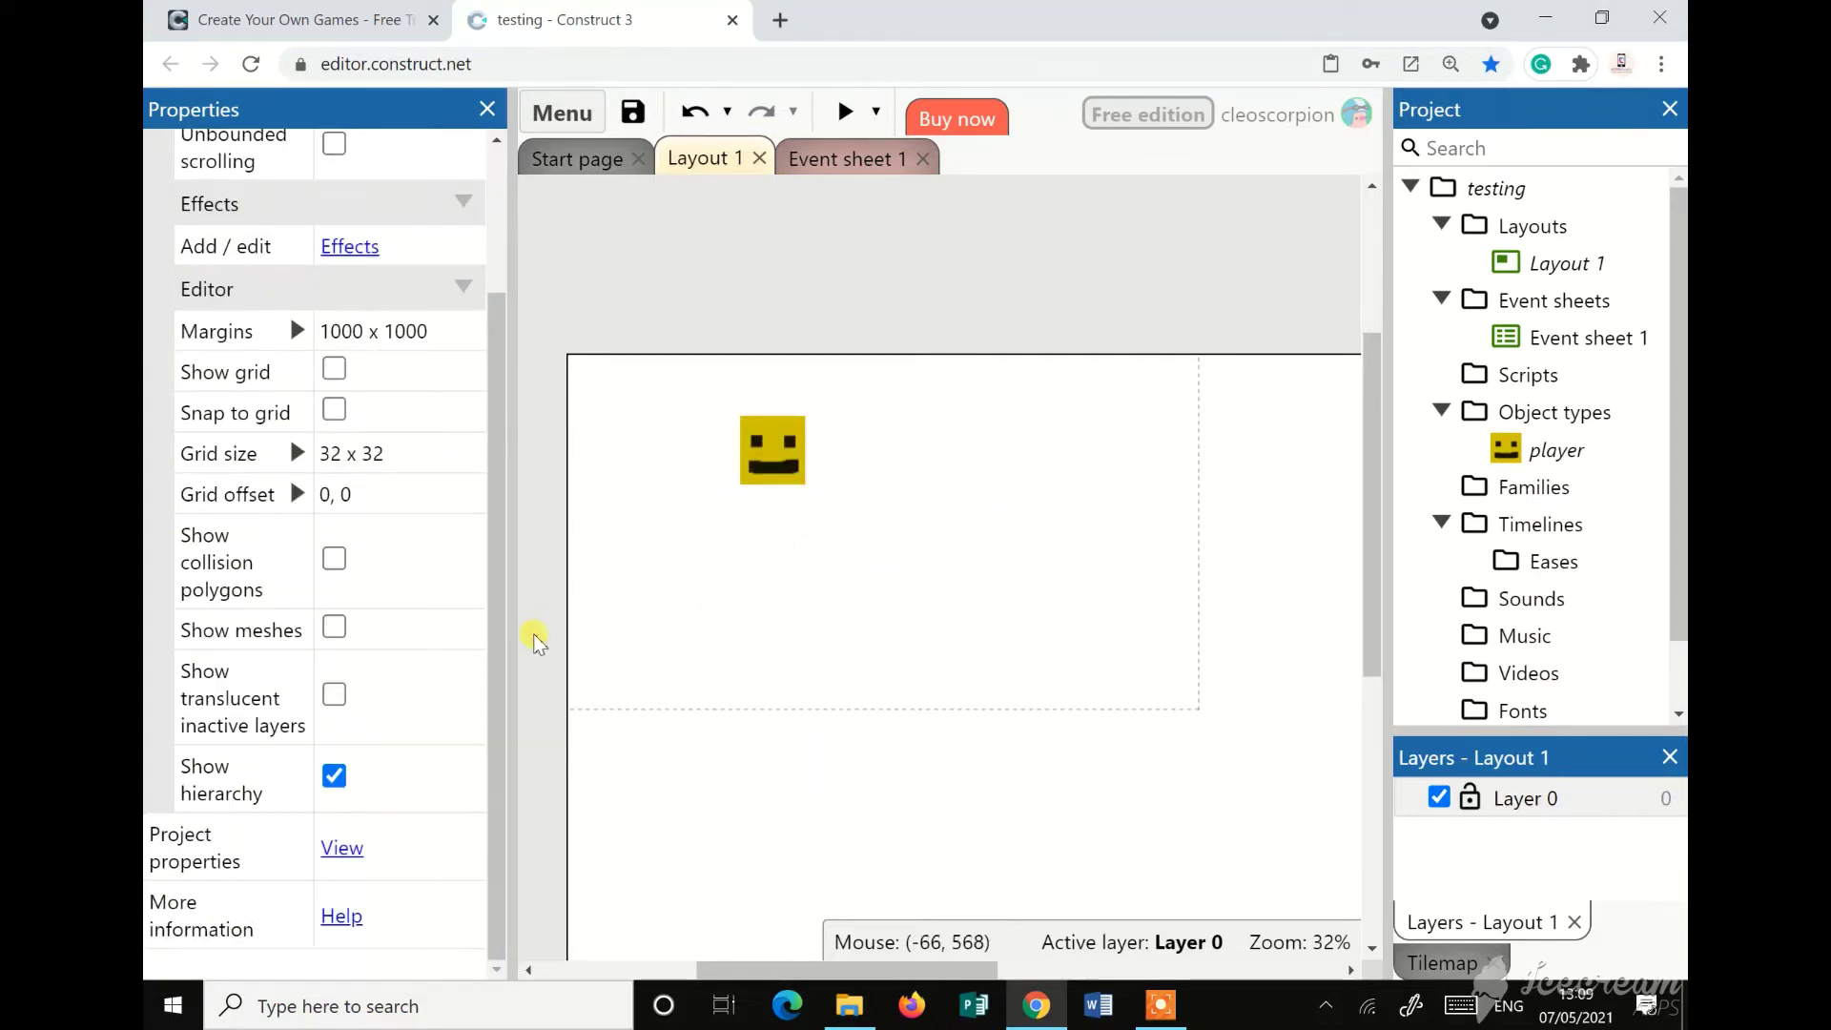
# Insert a Tiled Background object named ground and place it at about 169, 563, below the player
pyautogui.rightClick(1005, 510)
pyautogui.click(1081, 538)
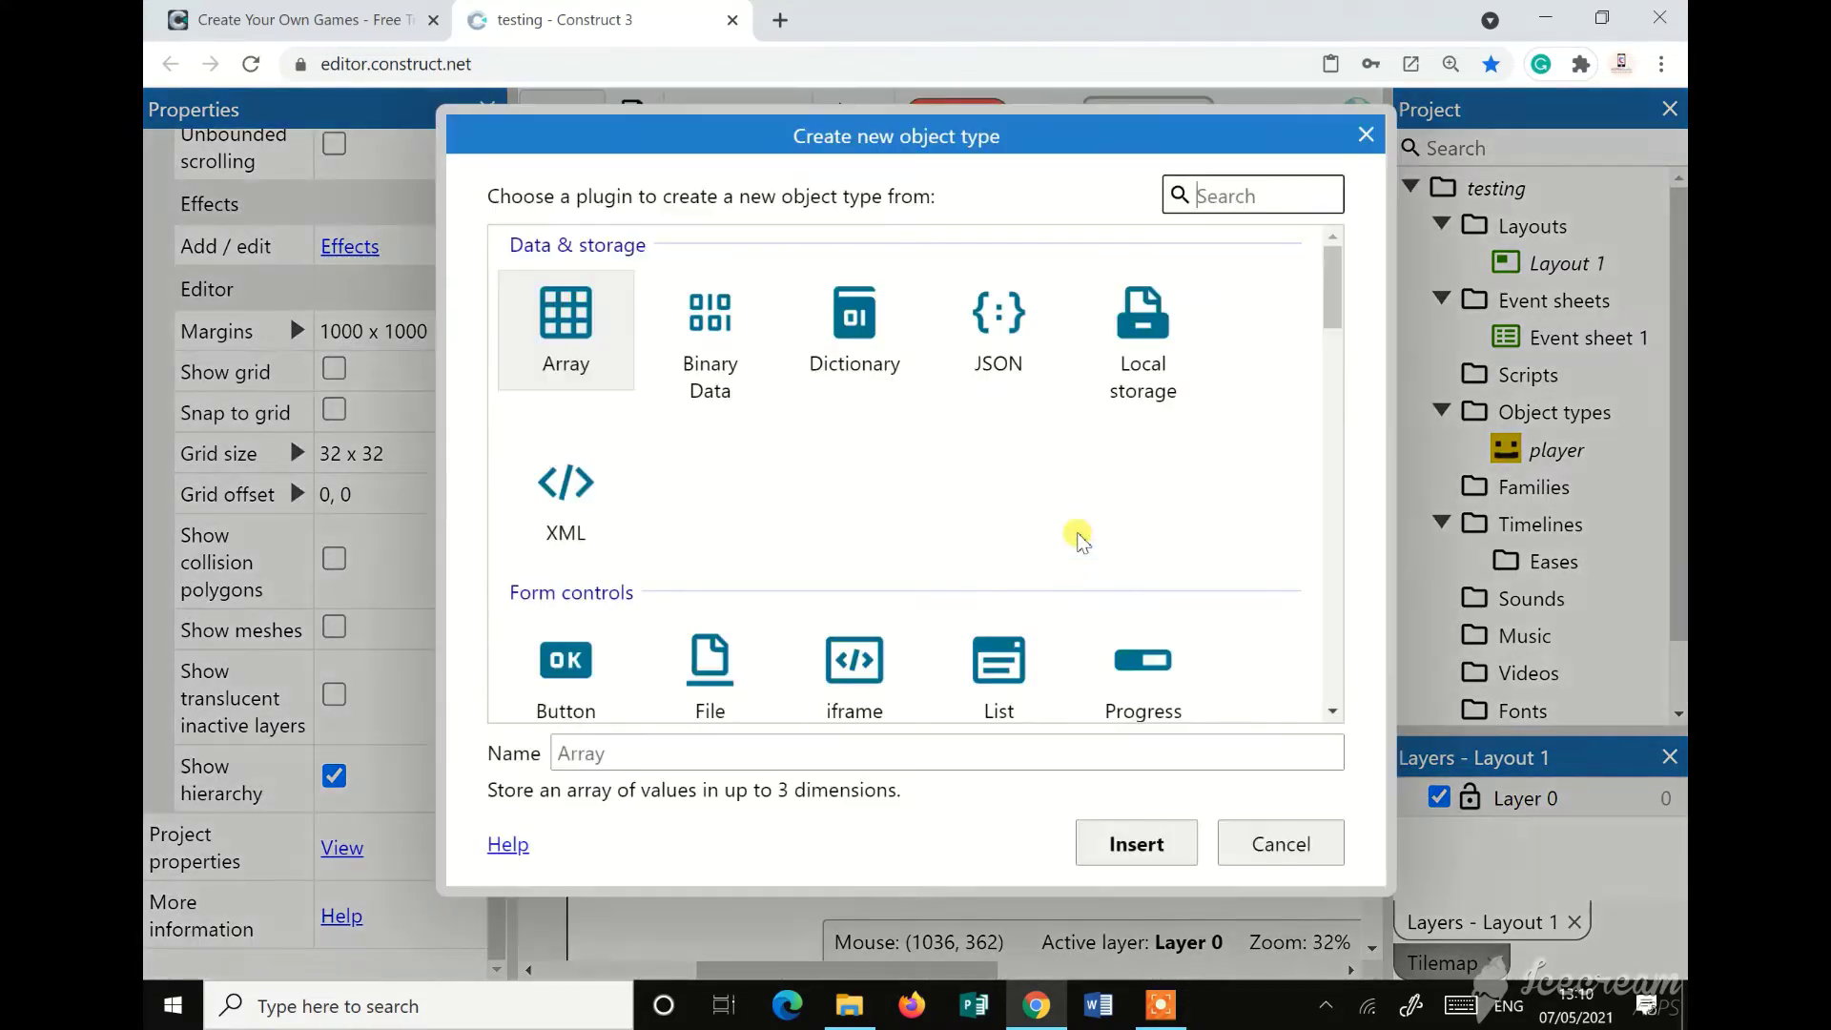
pyautogui.scroll(-5, 1011, 529)
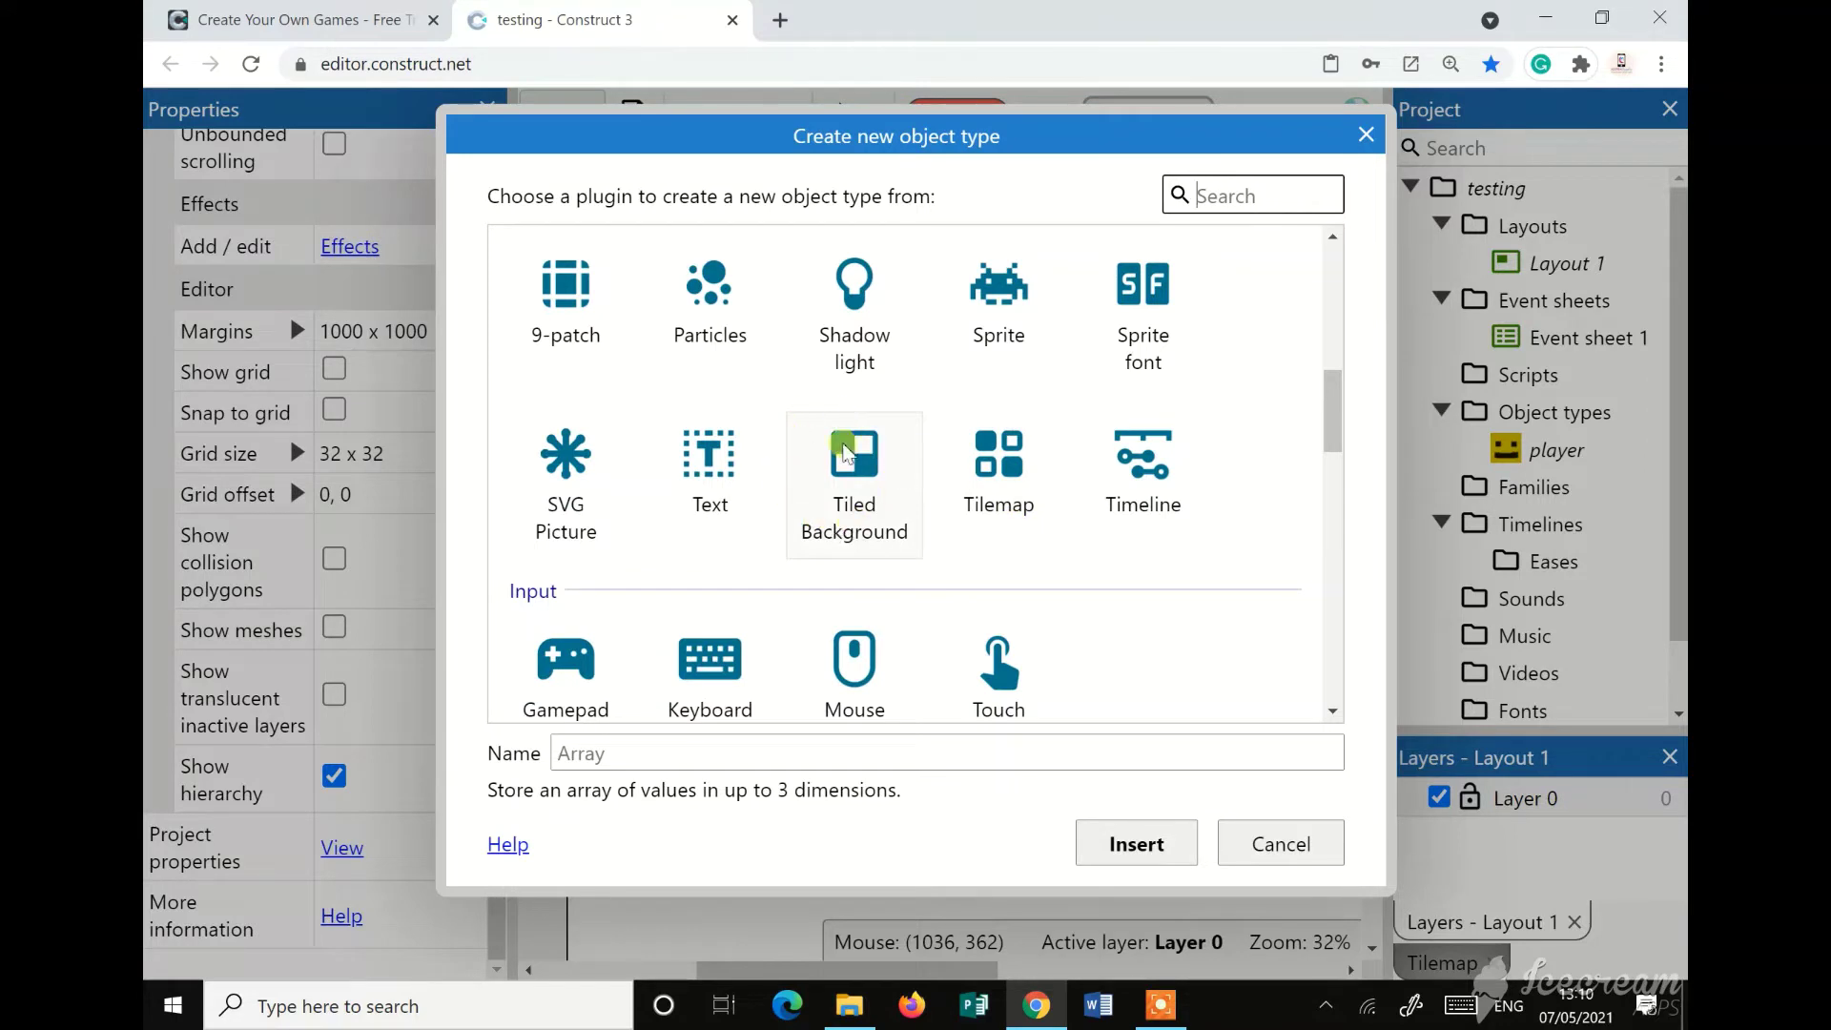
pyautogui.click(890, 465)
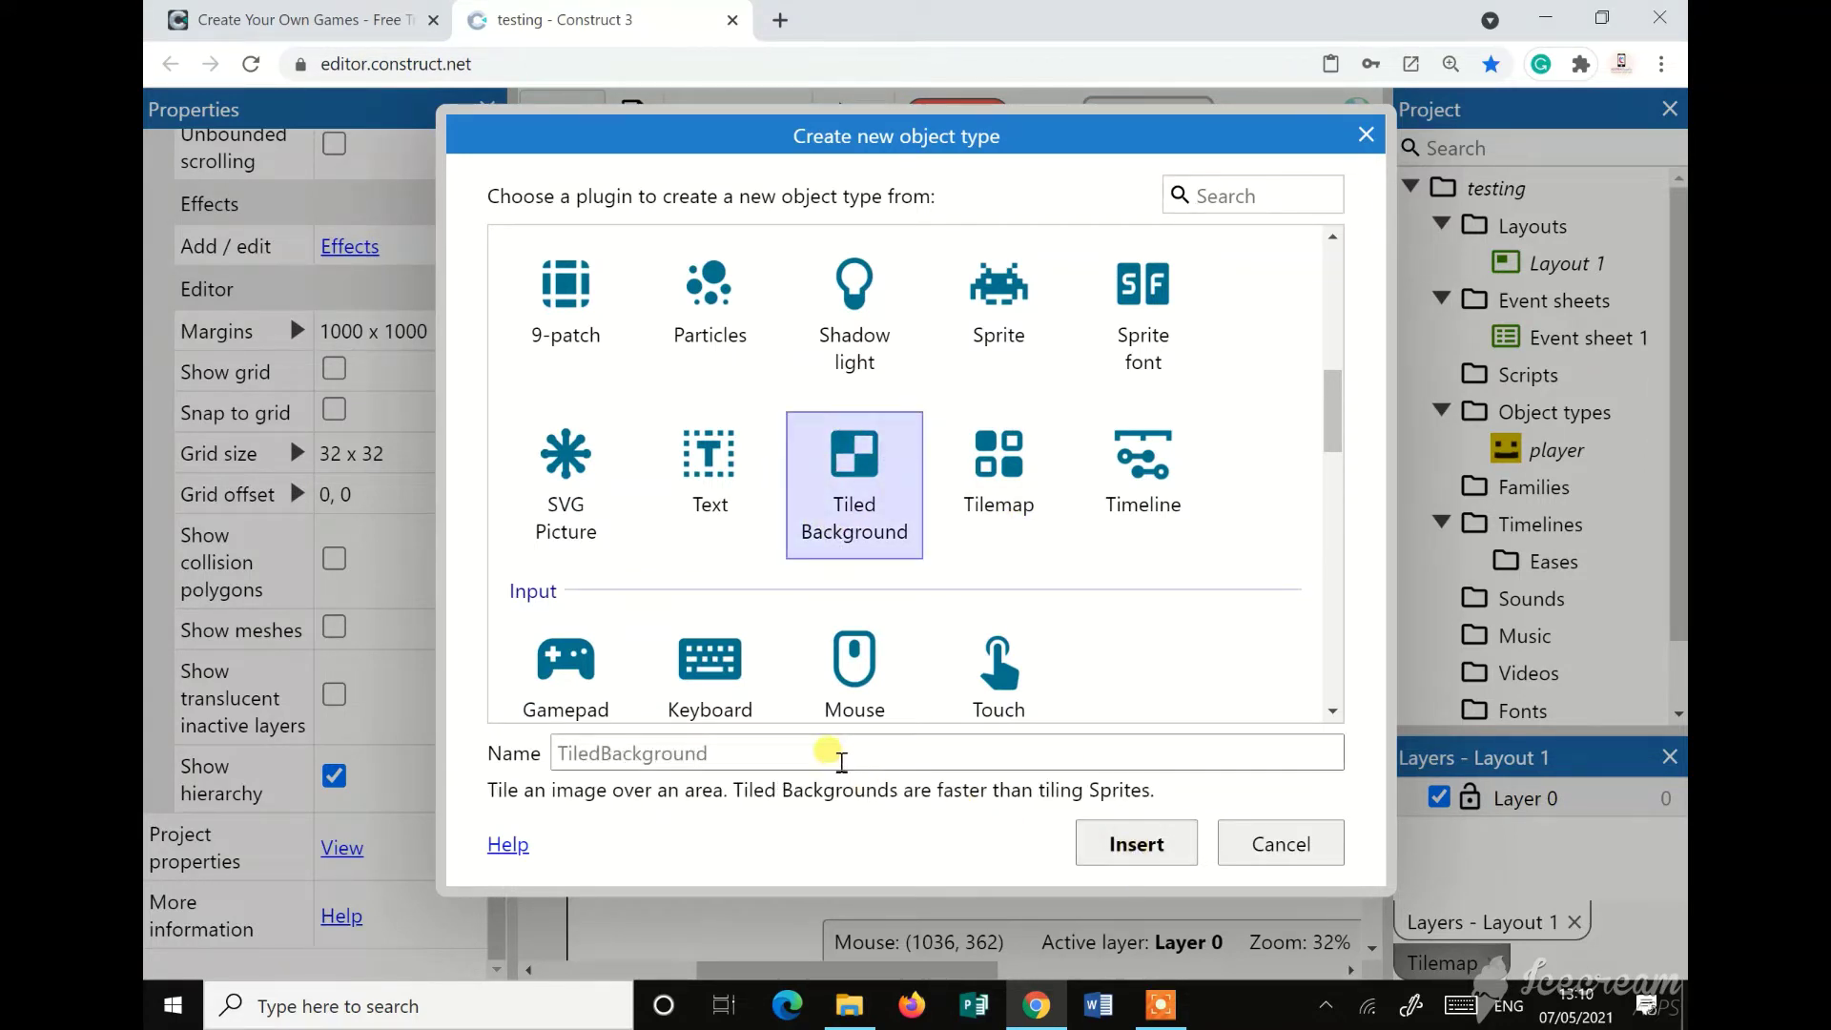
pyautogui.click(833, 754)
pyautogui.write('ground')
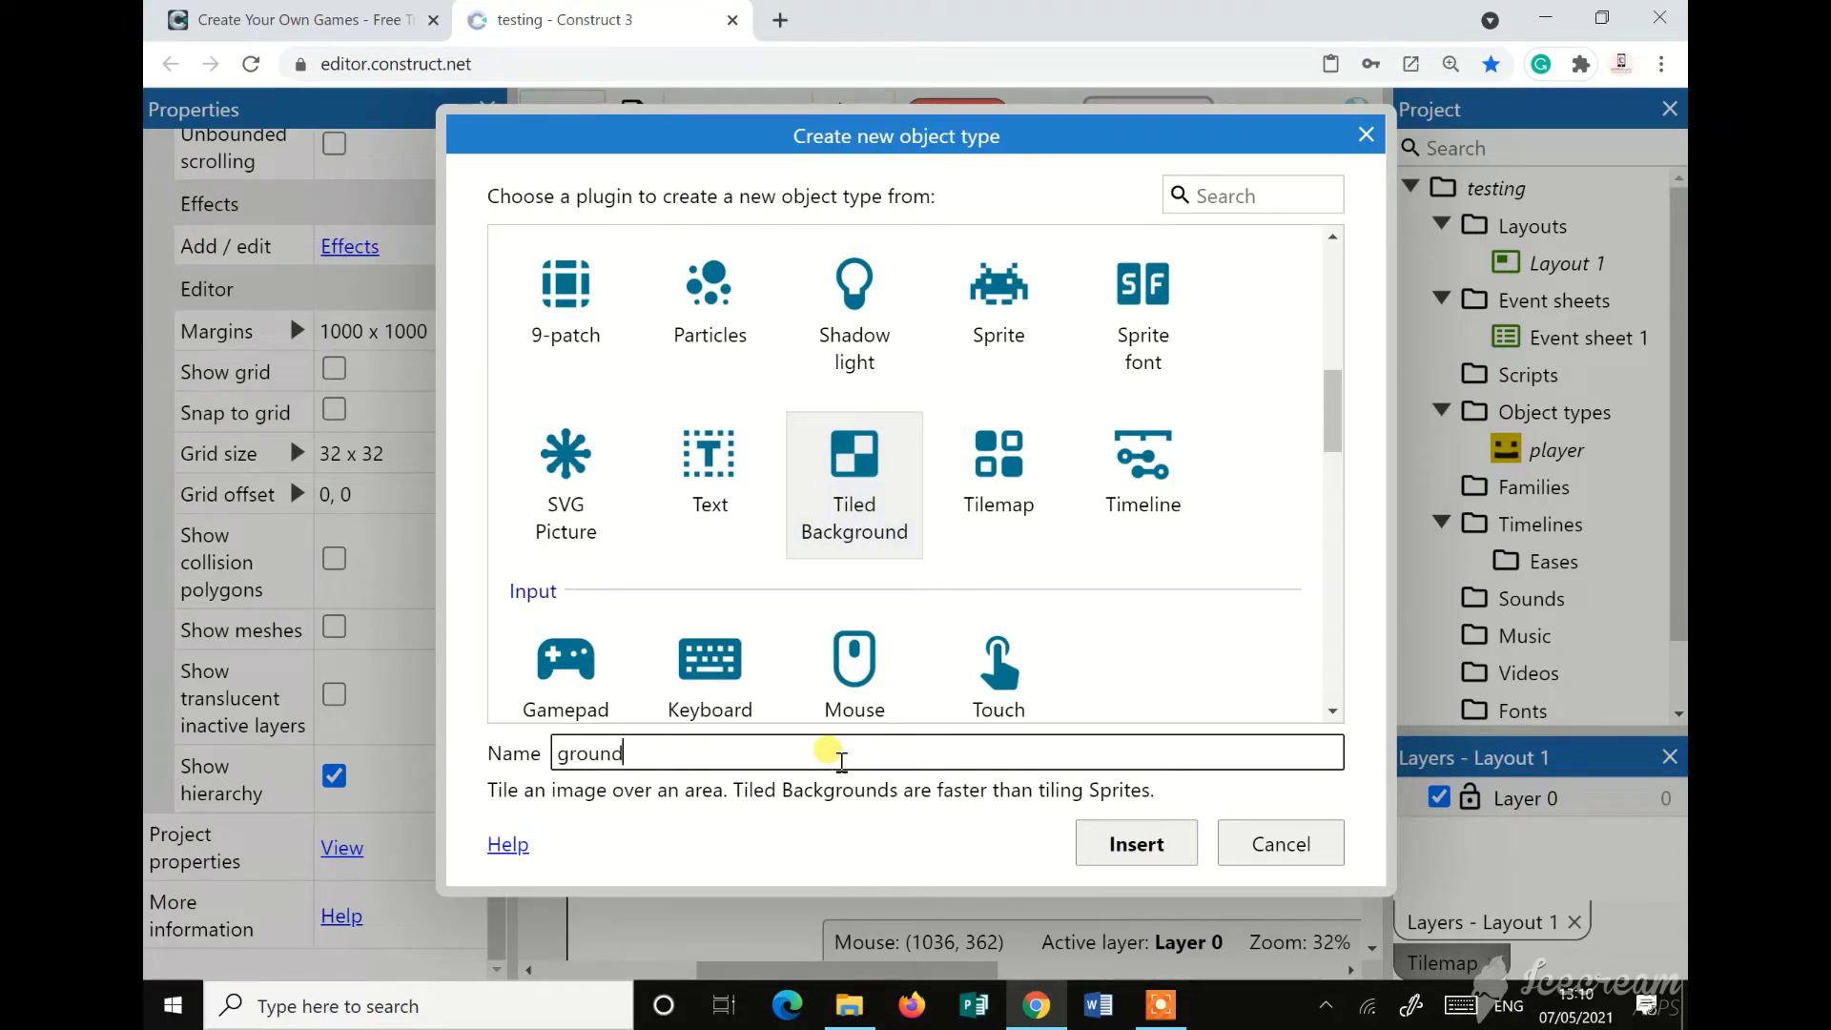
pyautogui.click(1173, 846)
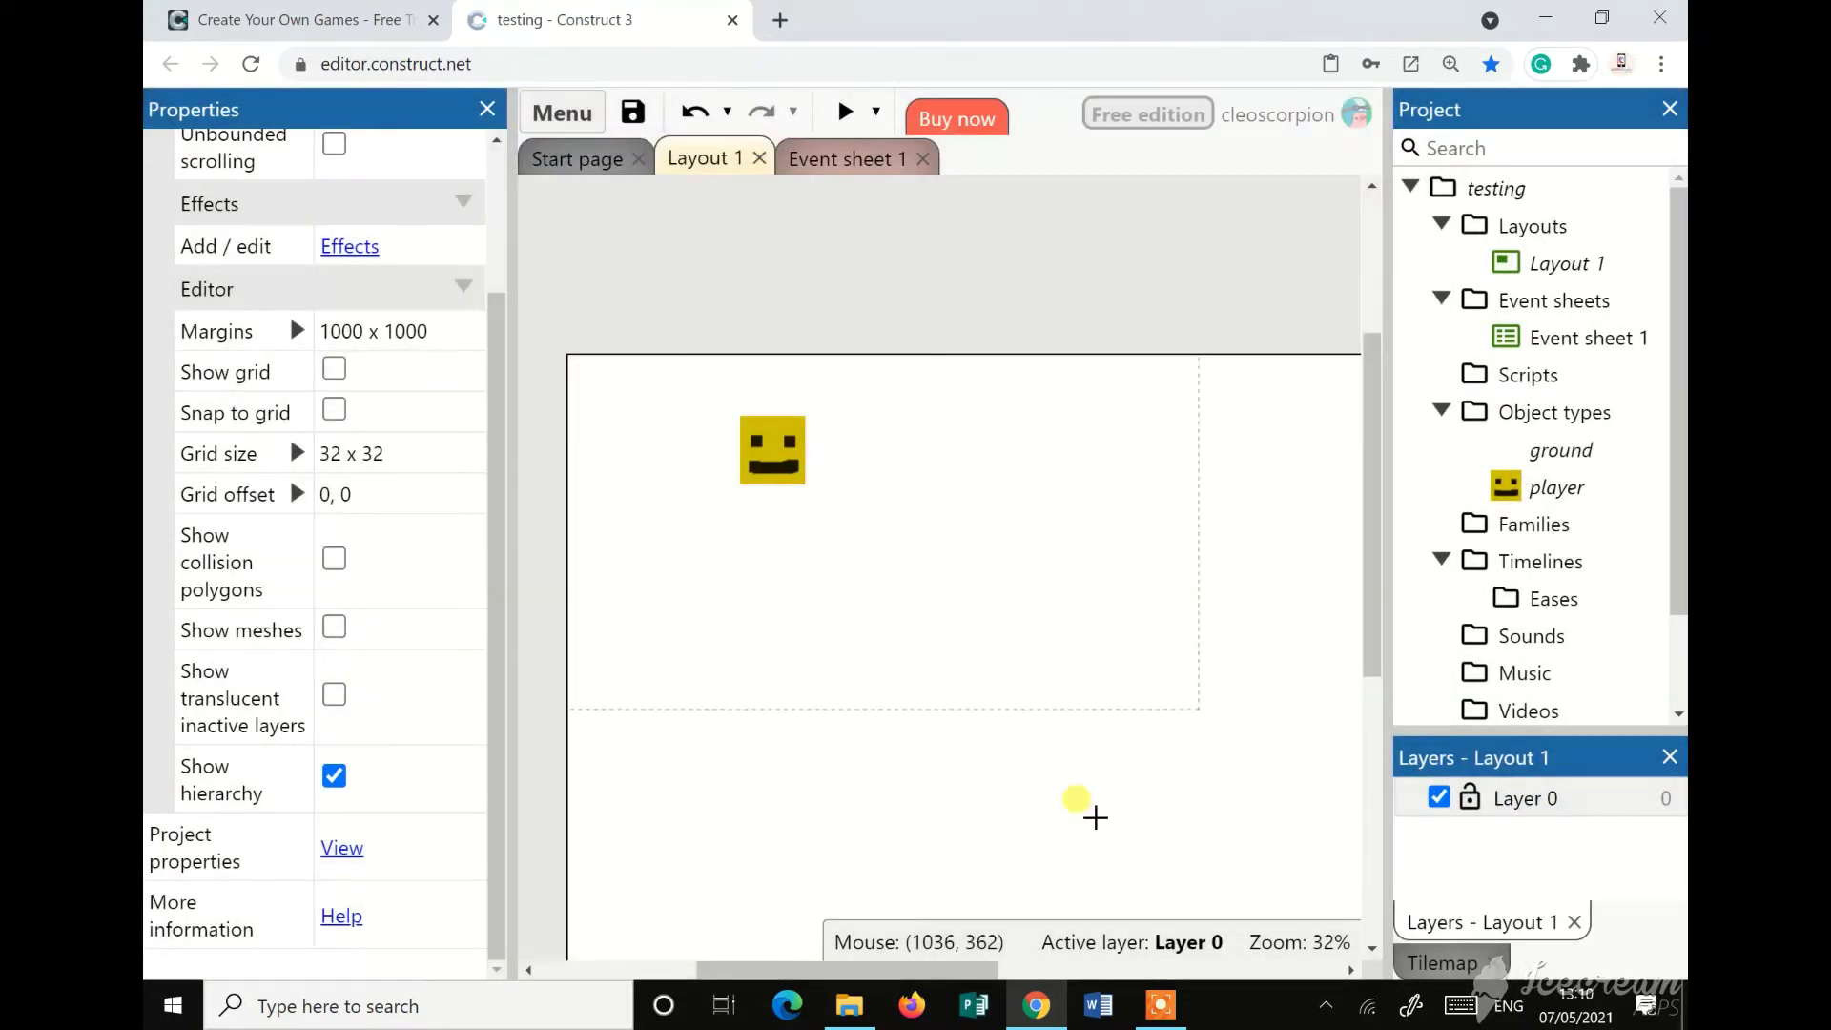
pyautogui.click(649, 632)
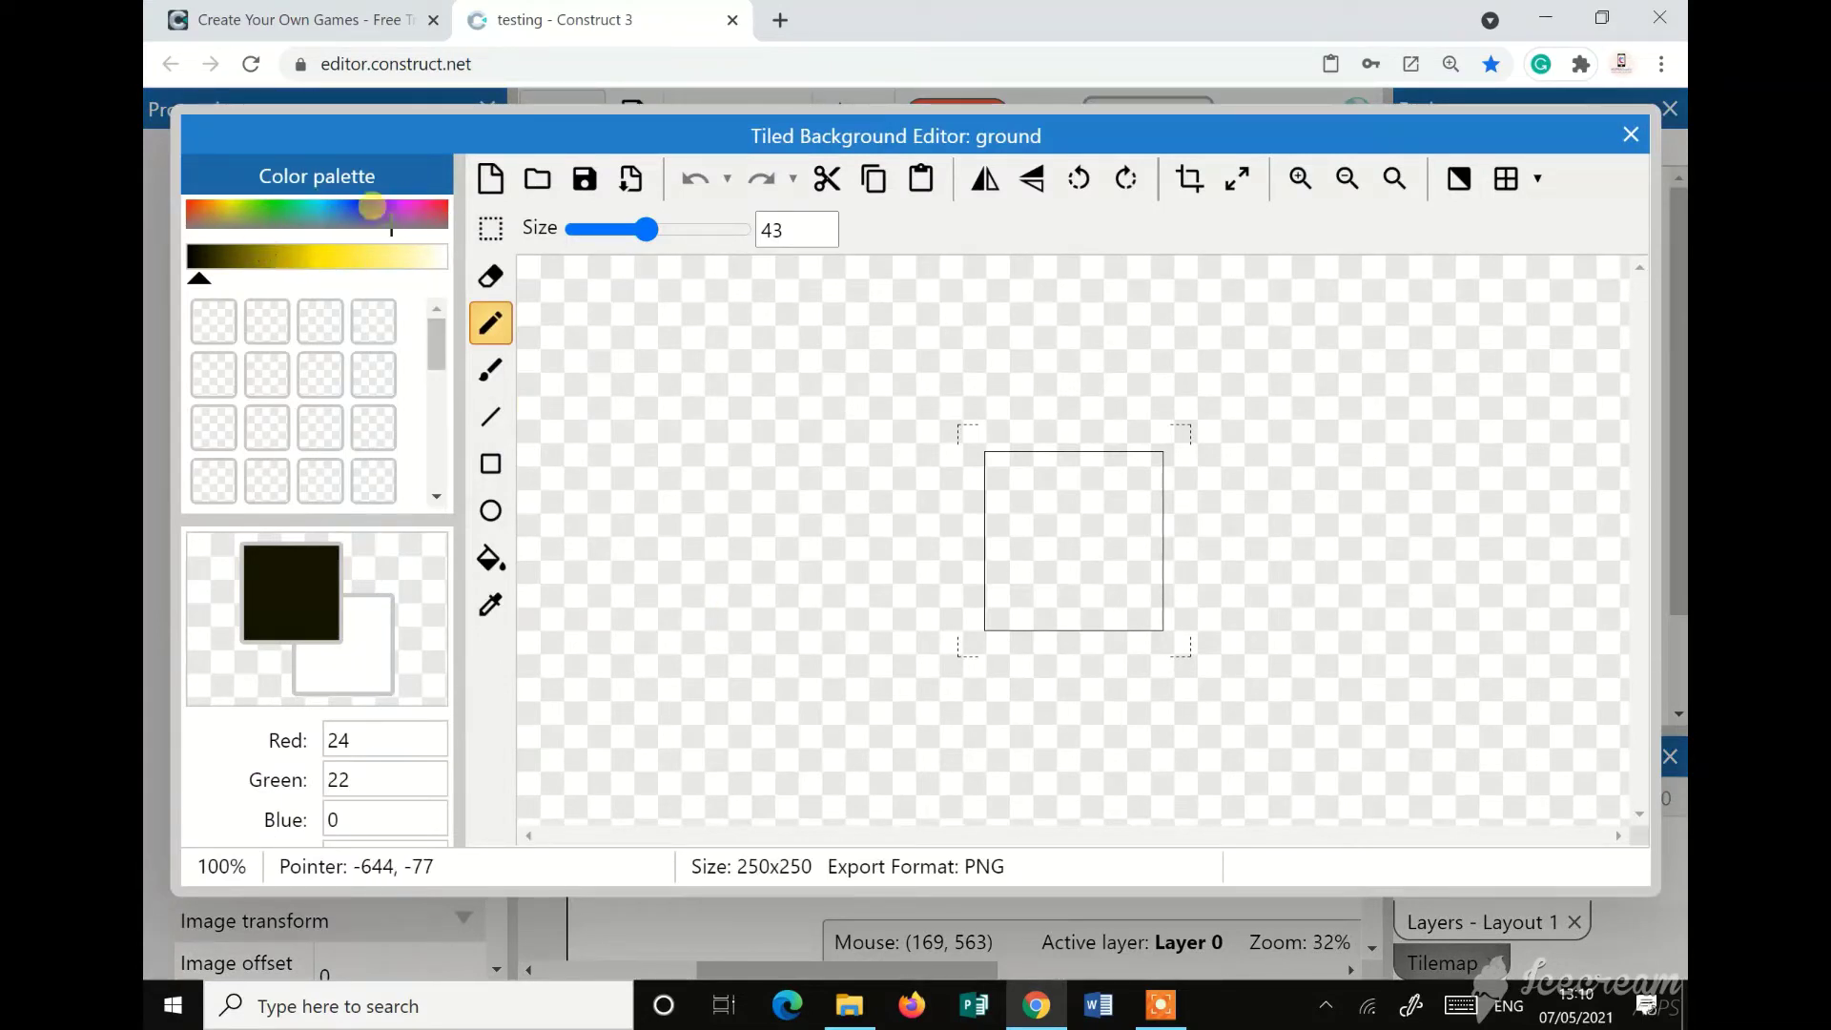
# Flood-fill the ground's entire image with medium green (49, 147, 59)
pyautogui.moveTo(405, 212)
pyautogui.mouseDown()
pyautogui.moveTo(316, 195)
pyautogui.moveTo(260, 224)
pyautogui.moveTo(277, 214)
pyautogui.mouseUp()
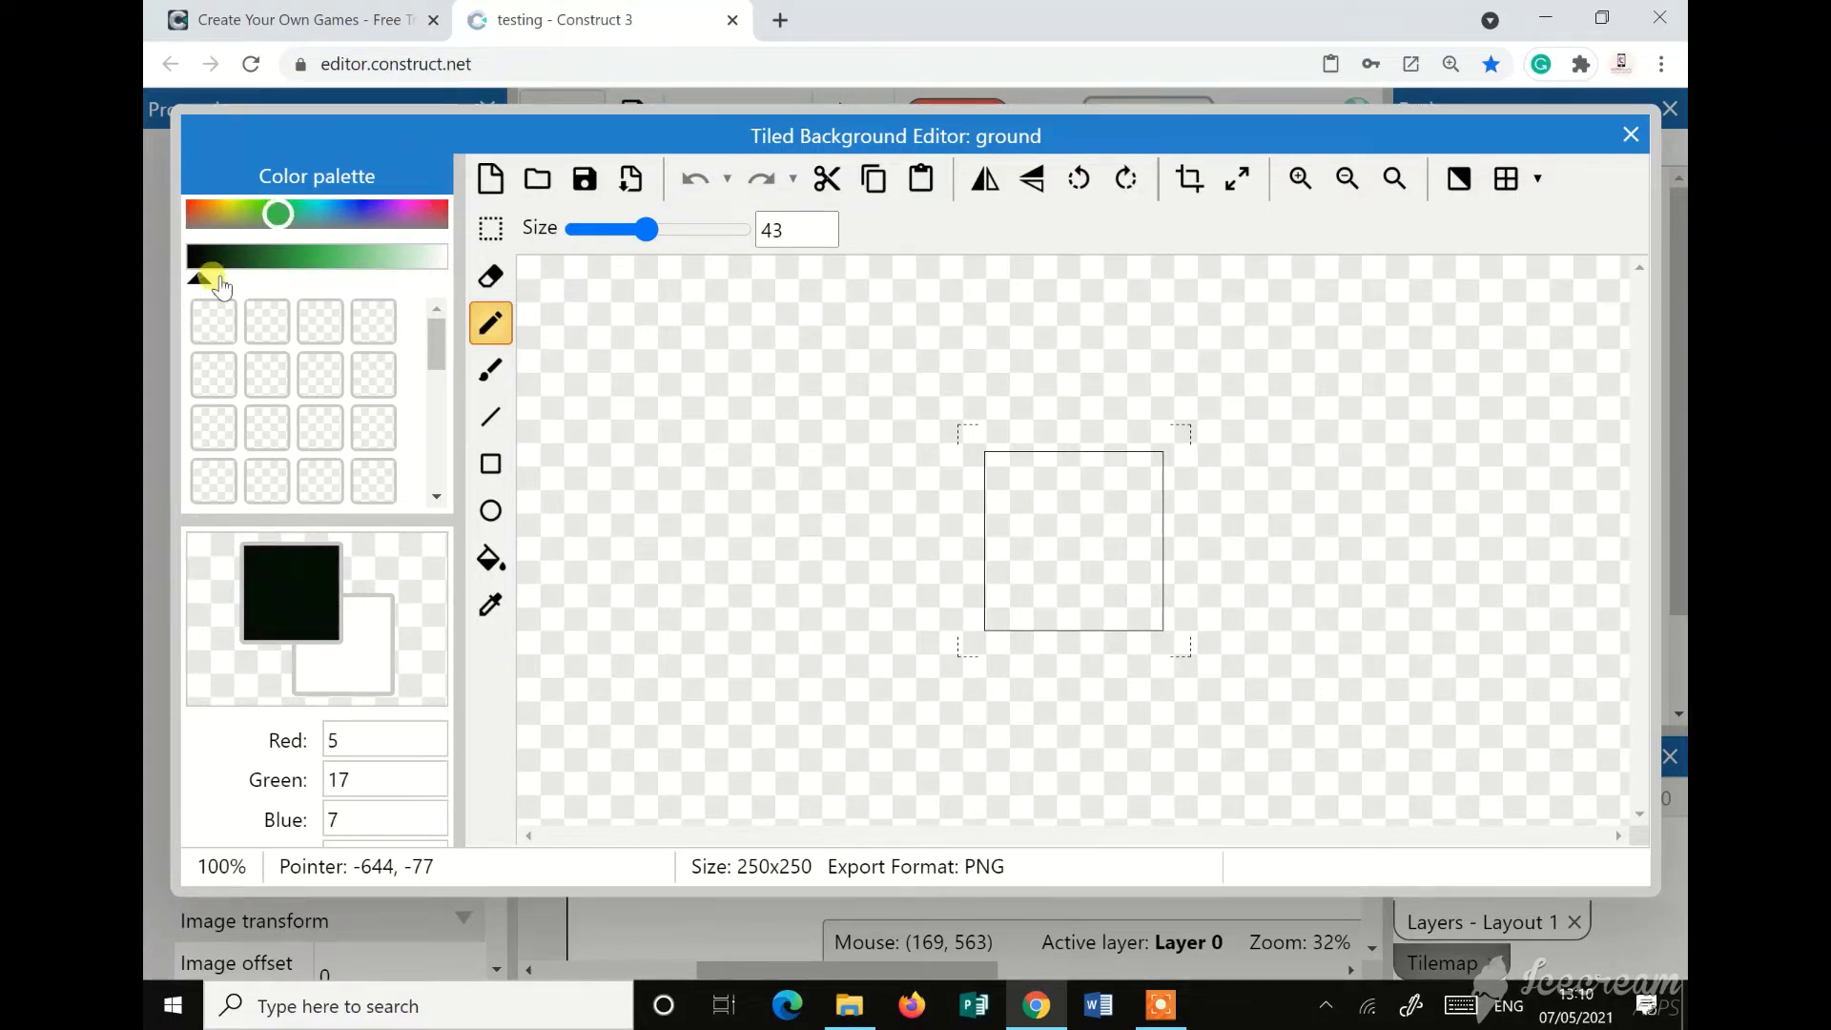
pyautogui.moveTo(219, 278); pyautogui.dragTo(288, 274)
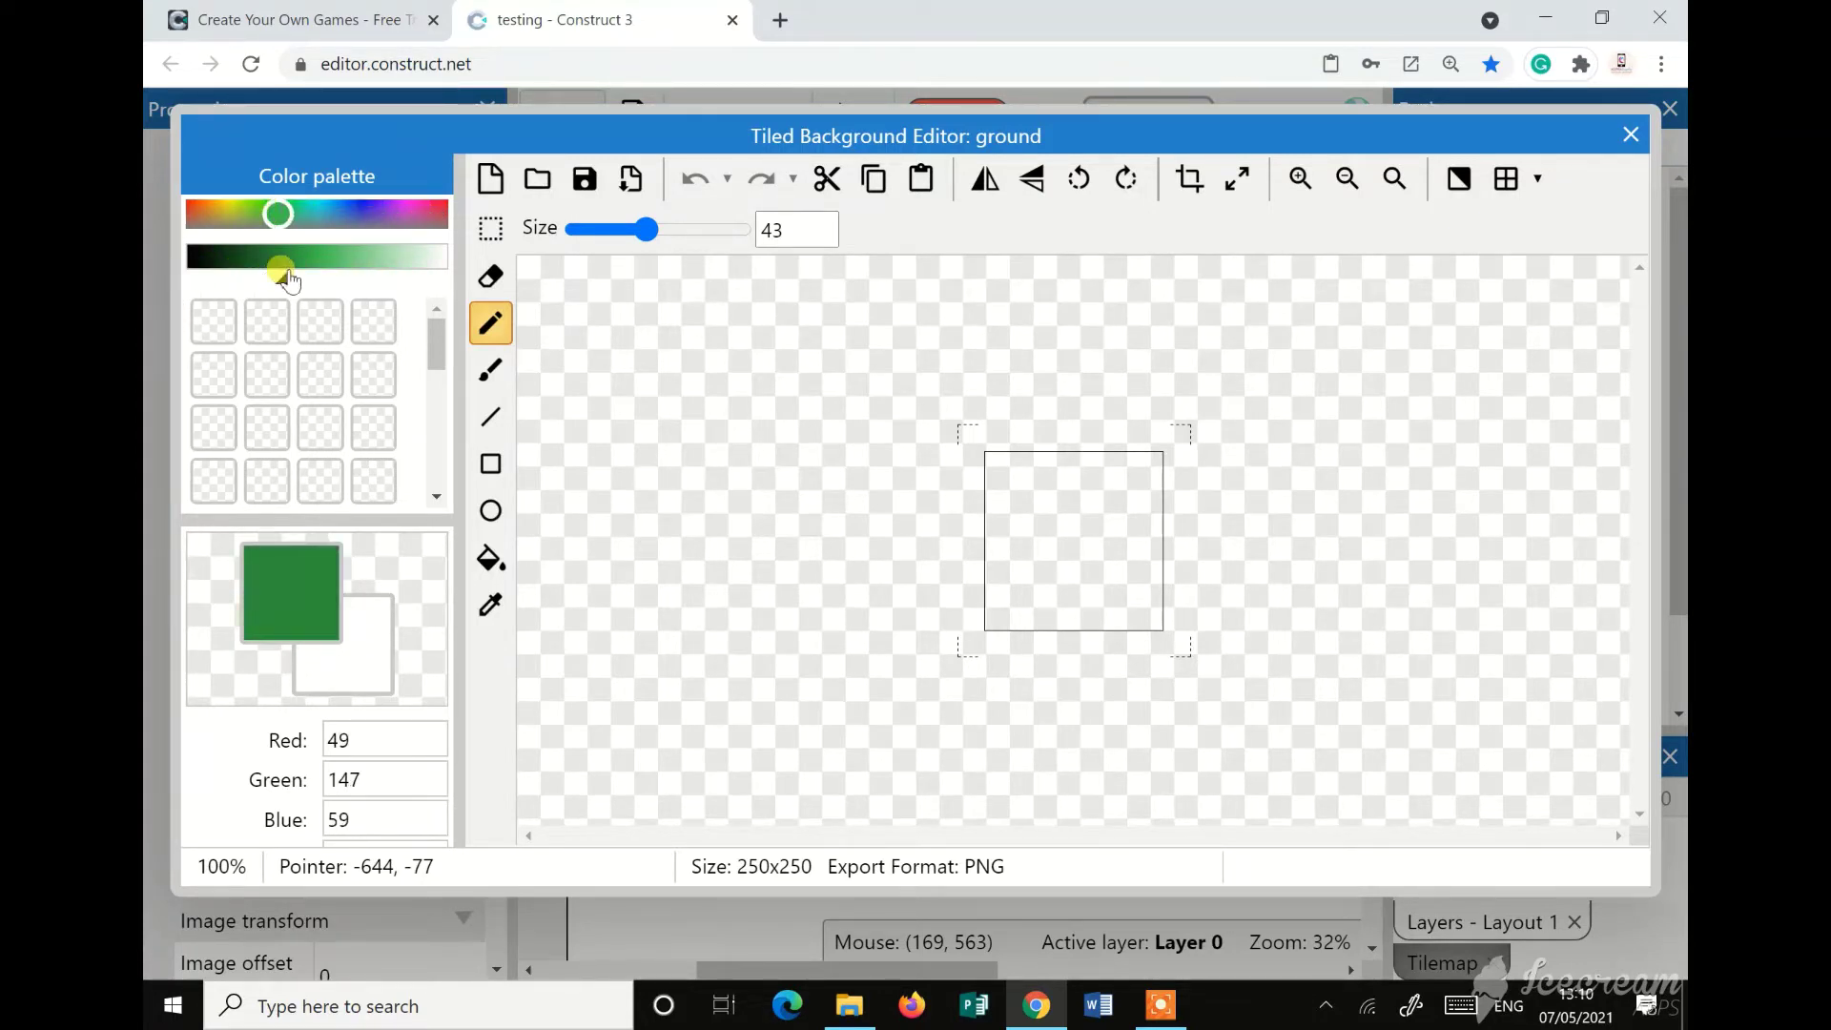
pyautogui.click(495, 555)
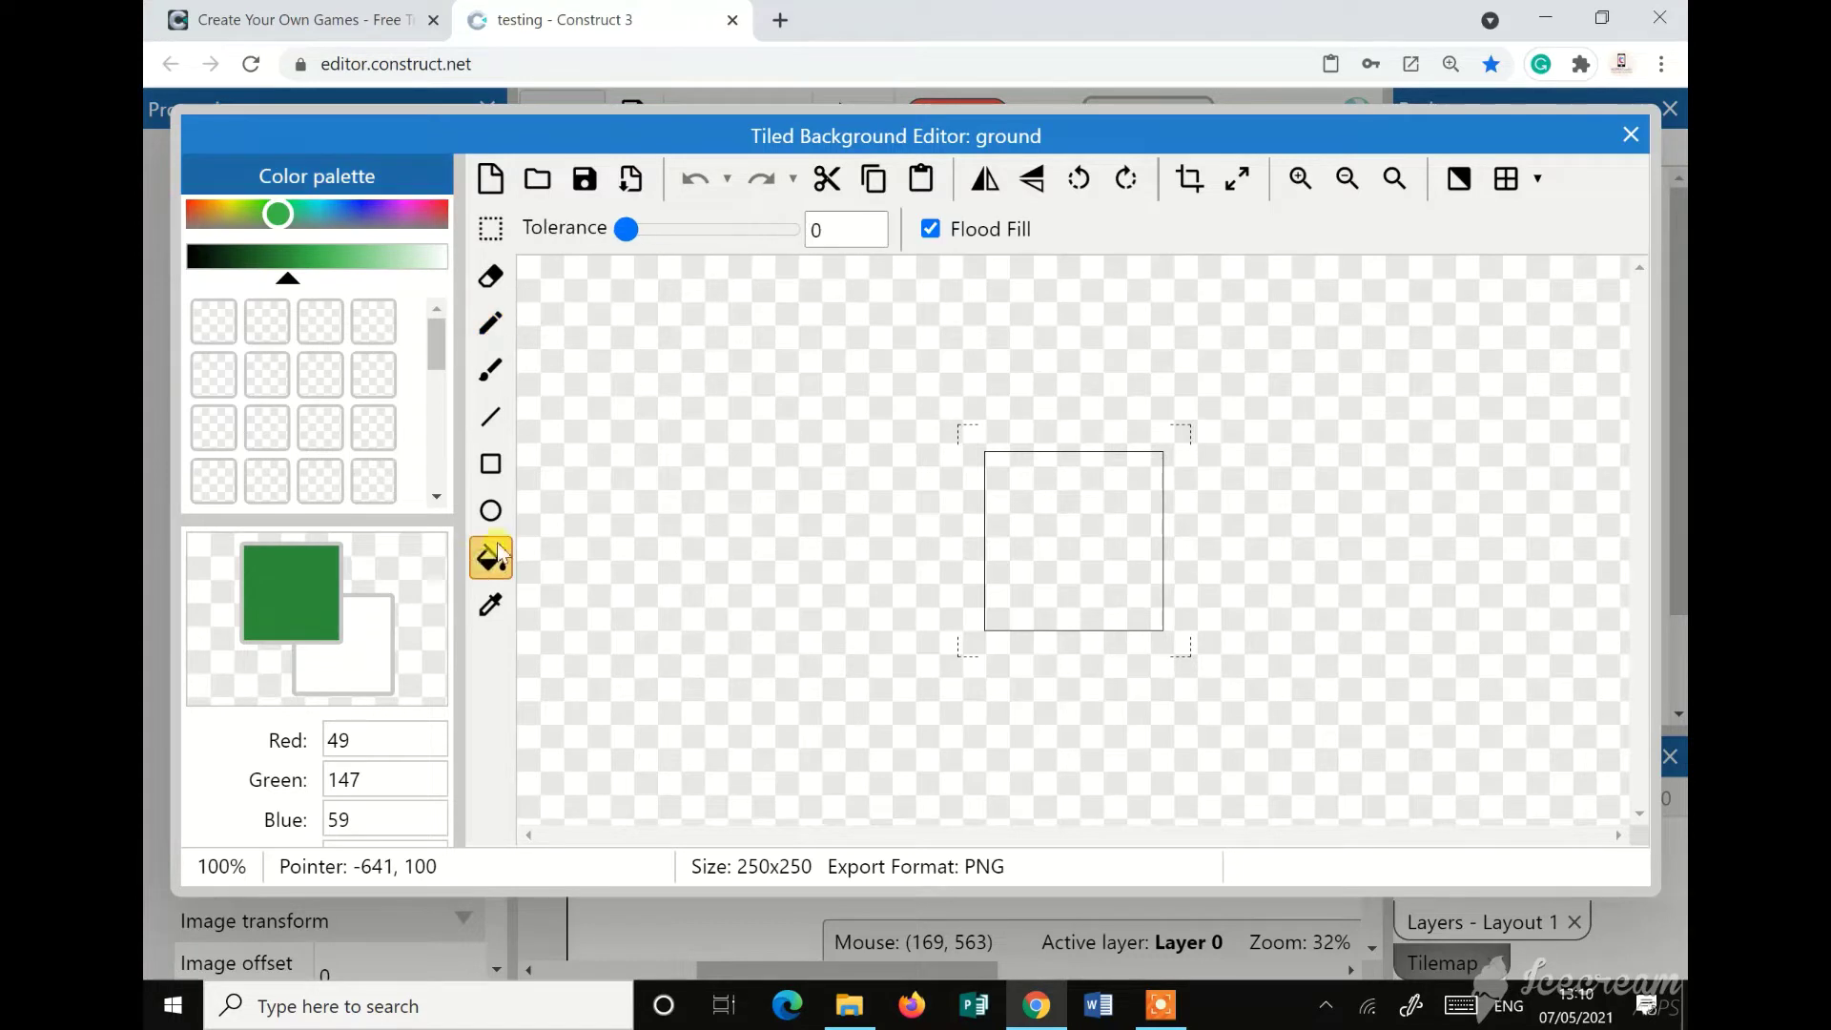
pyautogui.click(1083, 524)
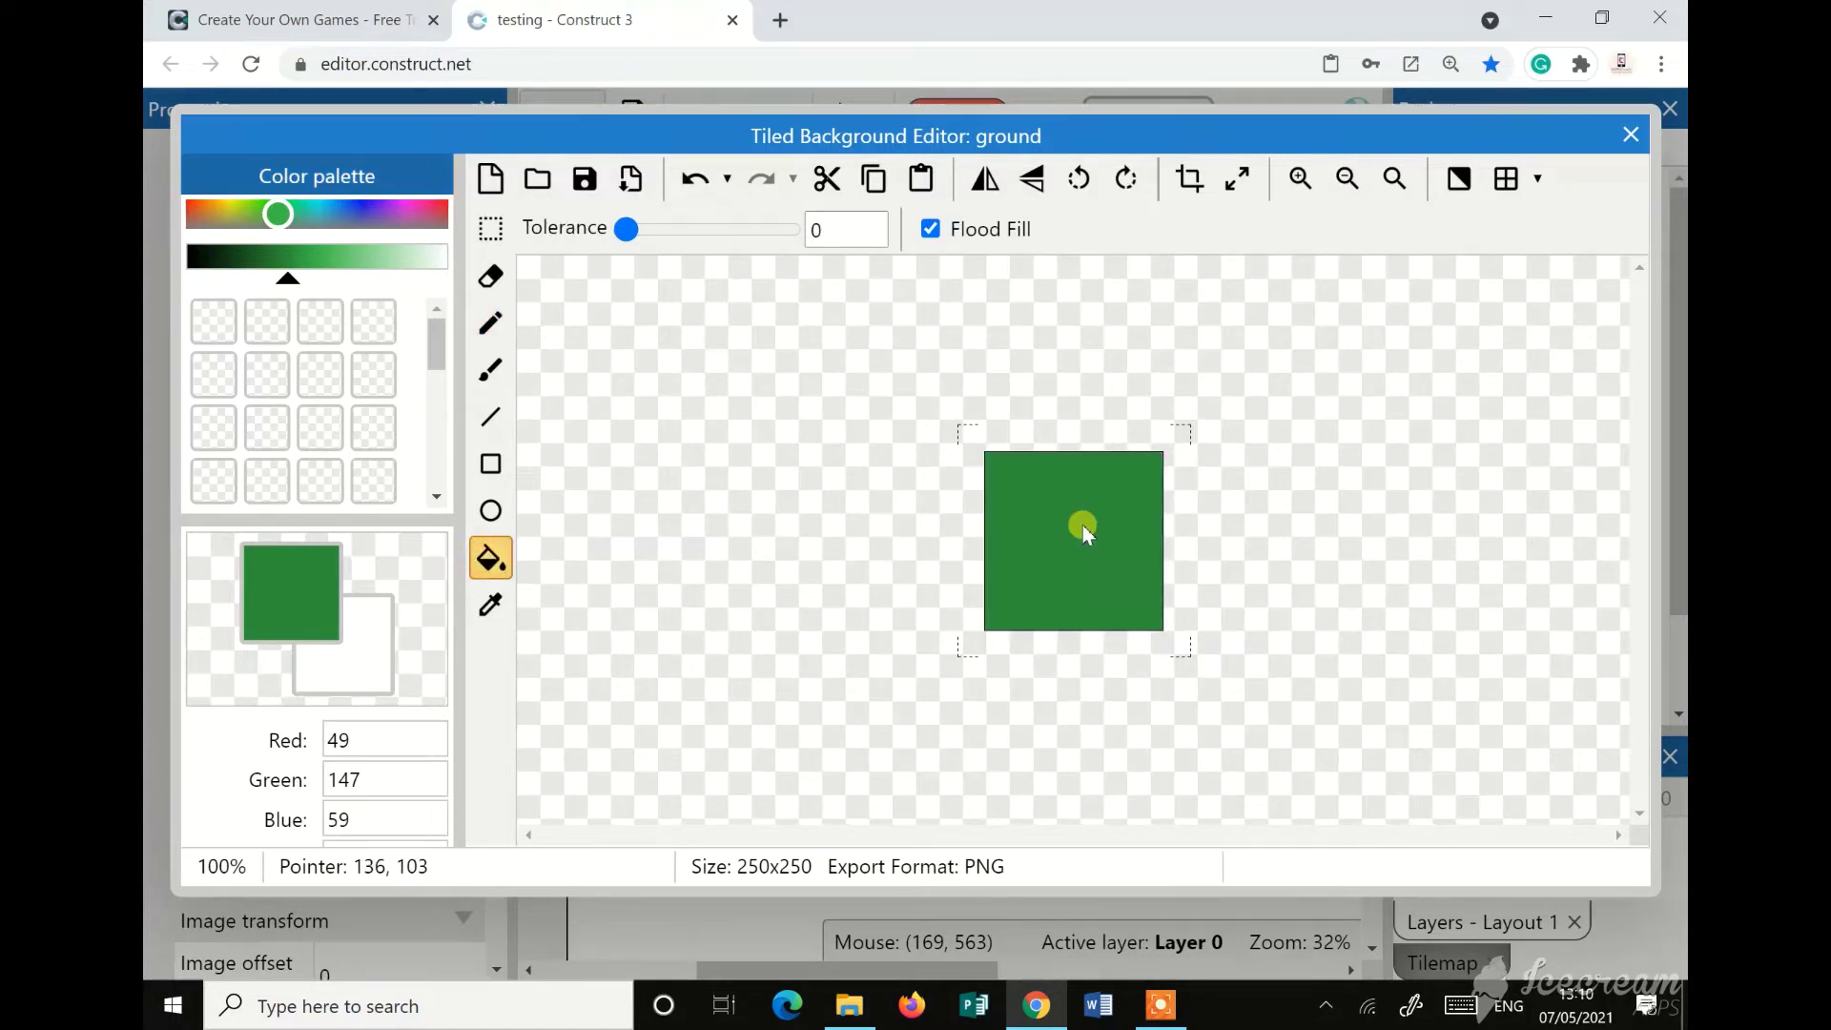
pyautogui.click(1630, 136)
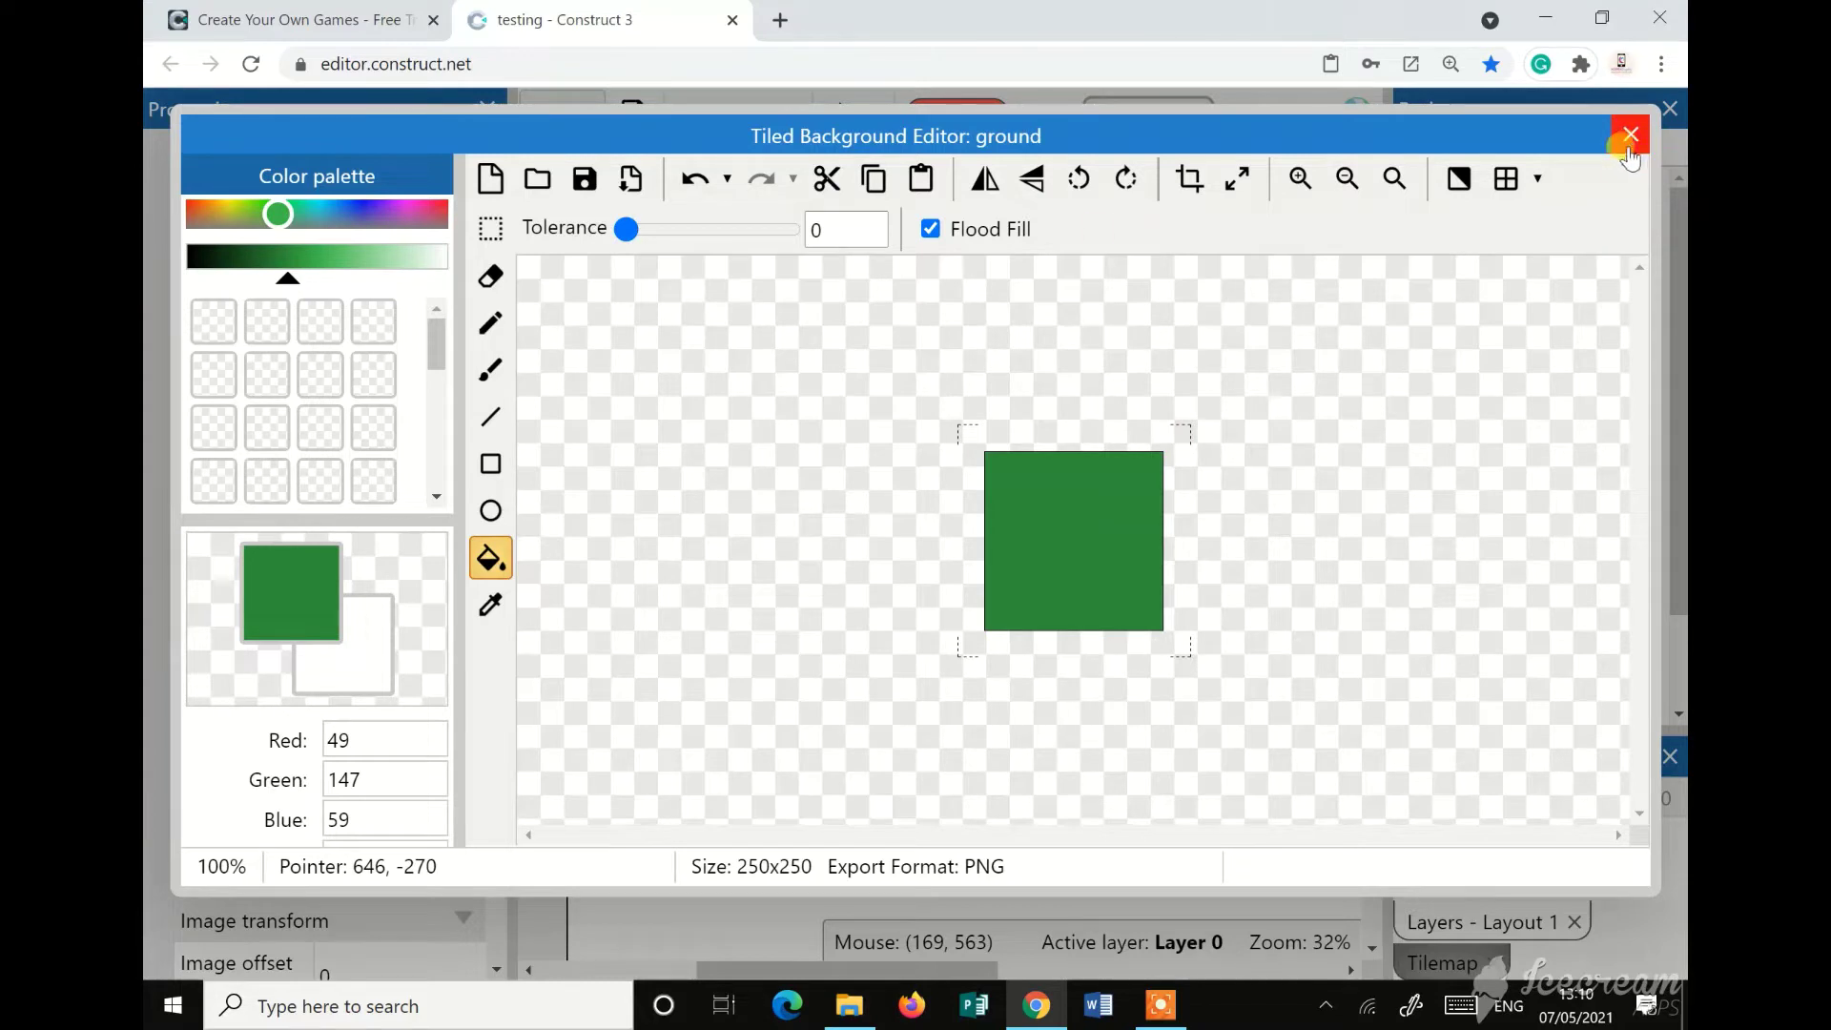
# Stamp three darker green (35, 108, 43) squares along the ground image's upper edge with a size 43 Pencil, then close the image editor
pyautogui.click(488, 327)
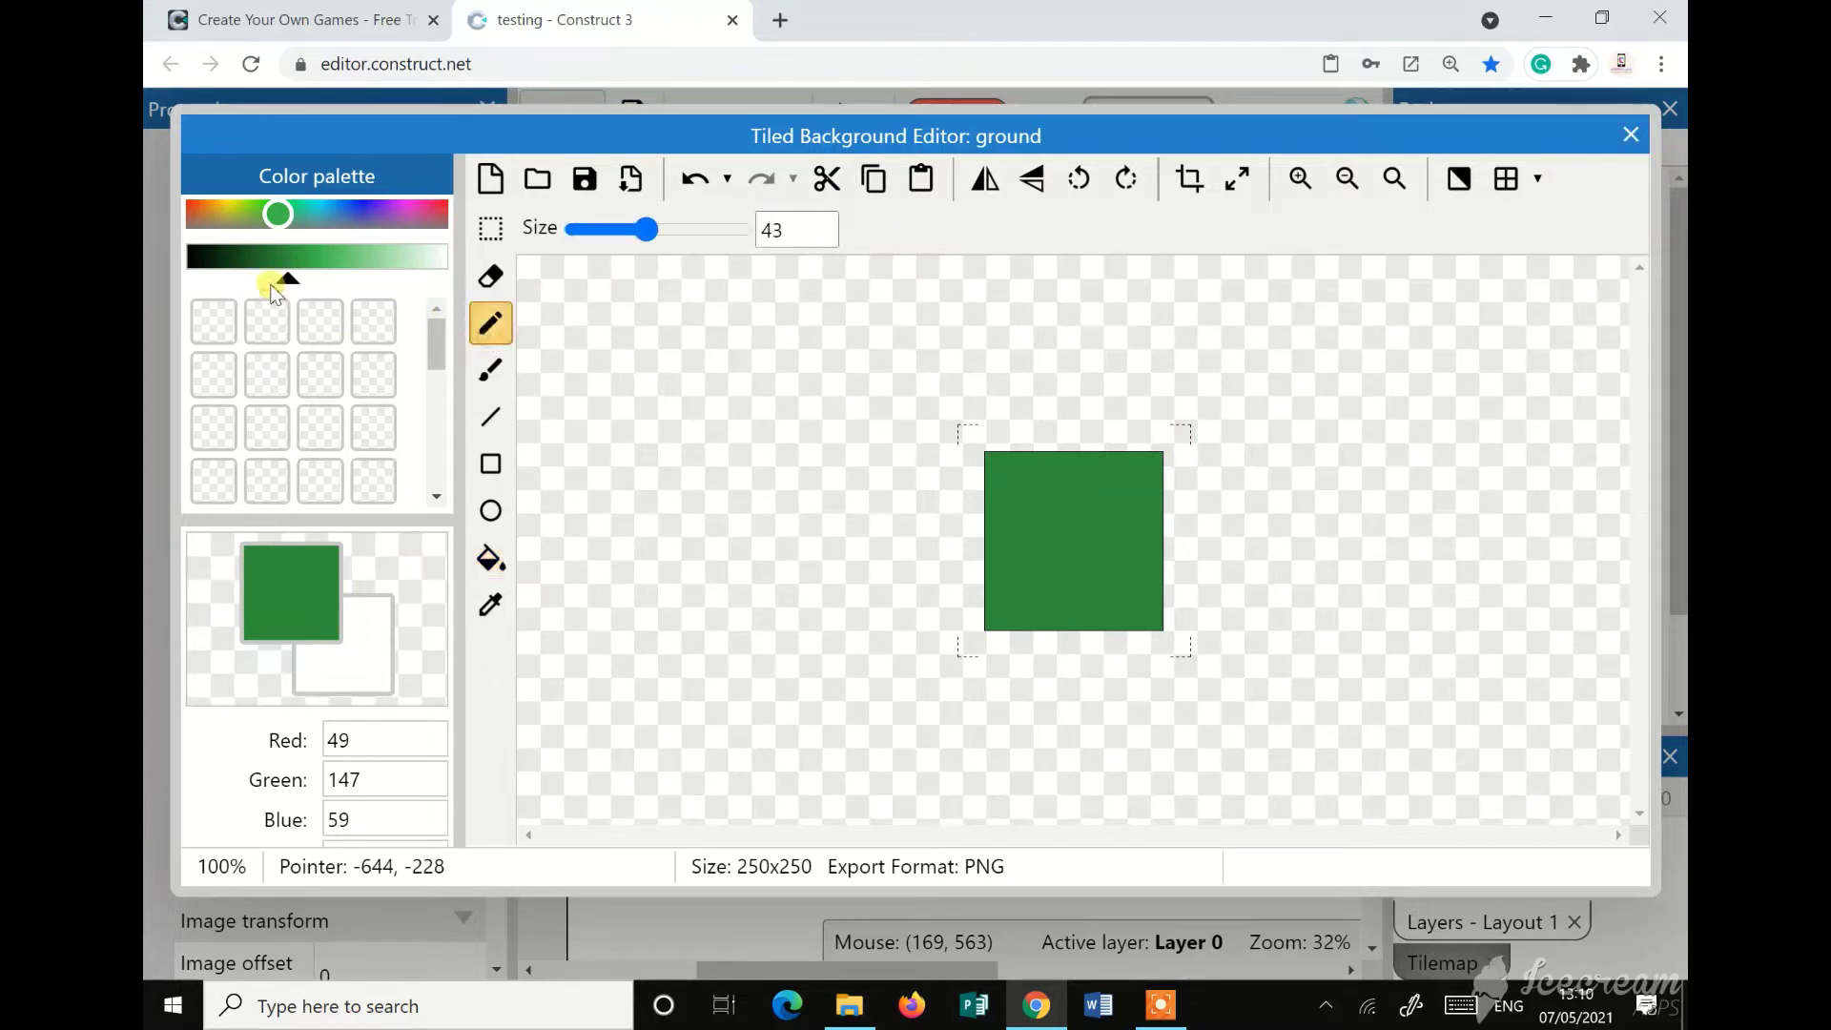
pyautogui.moveTo(286, 283); pyautogui.dragTo(263, 282)
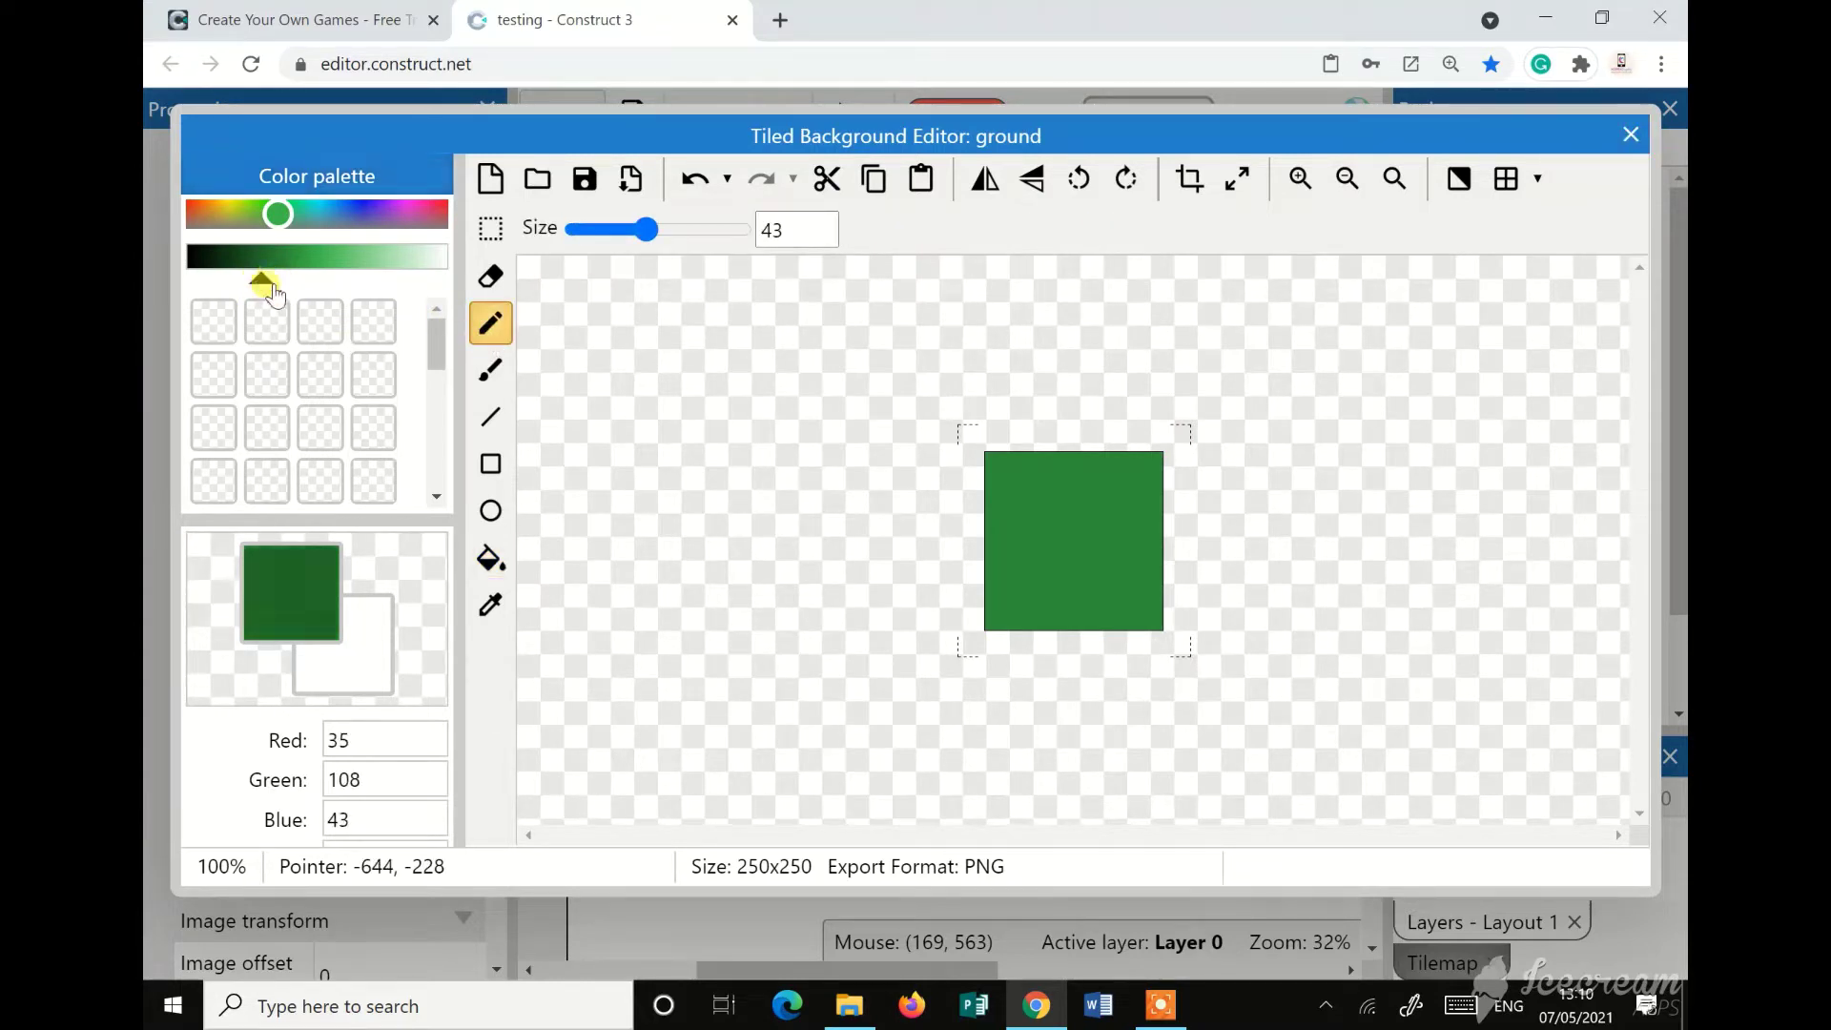
pyautogui.click(1003, 463)
pyautogui.click(1044, 477)
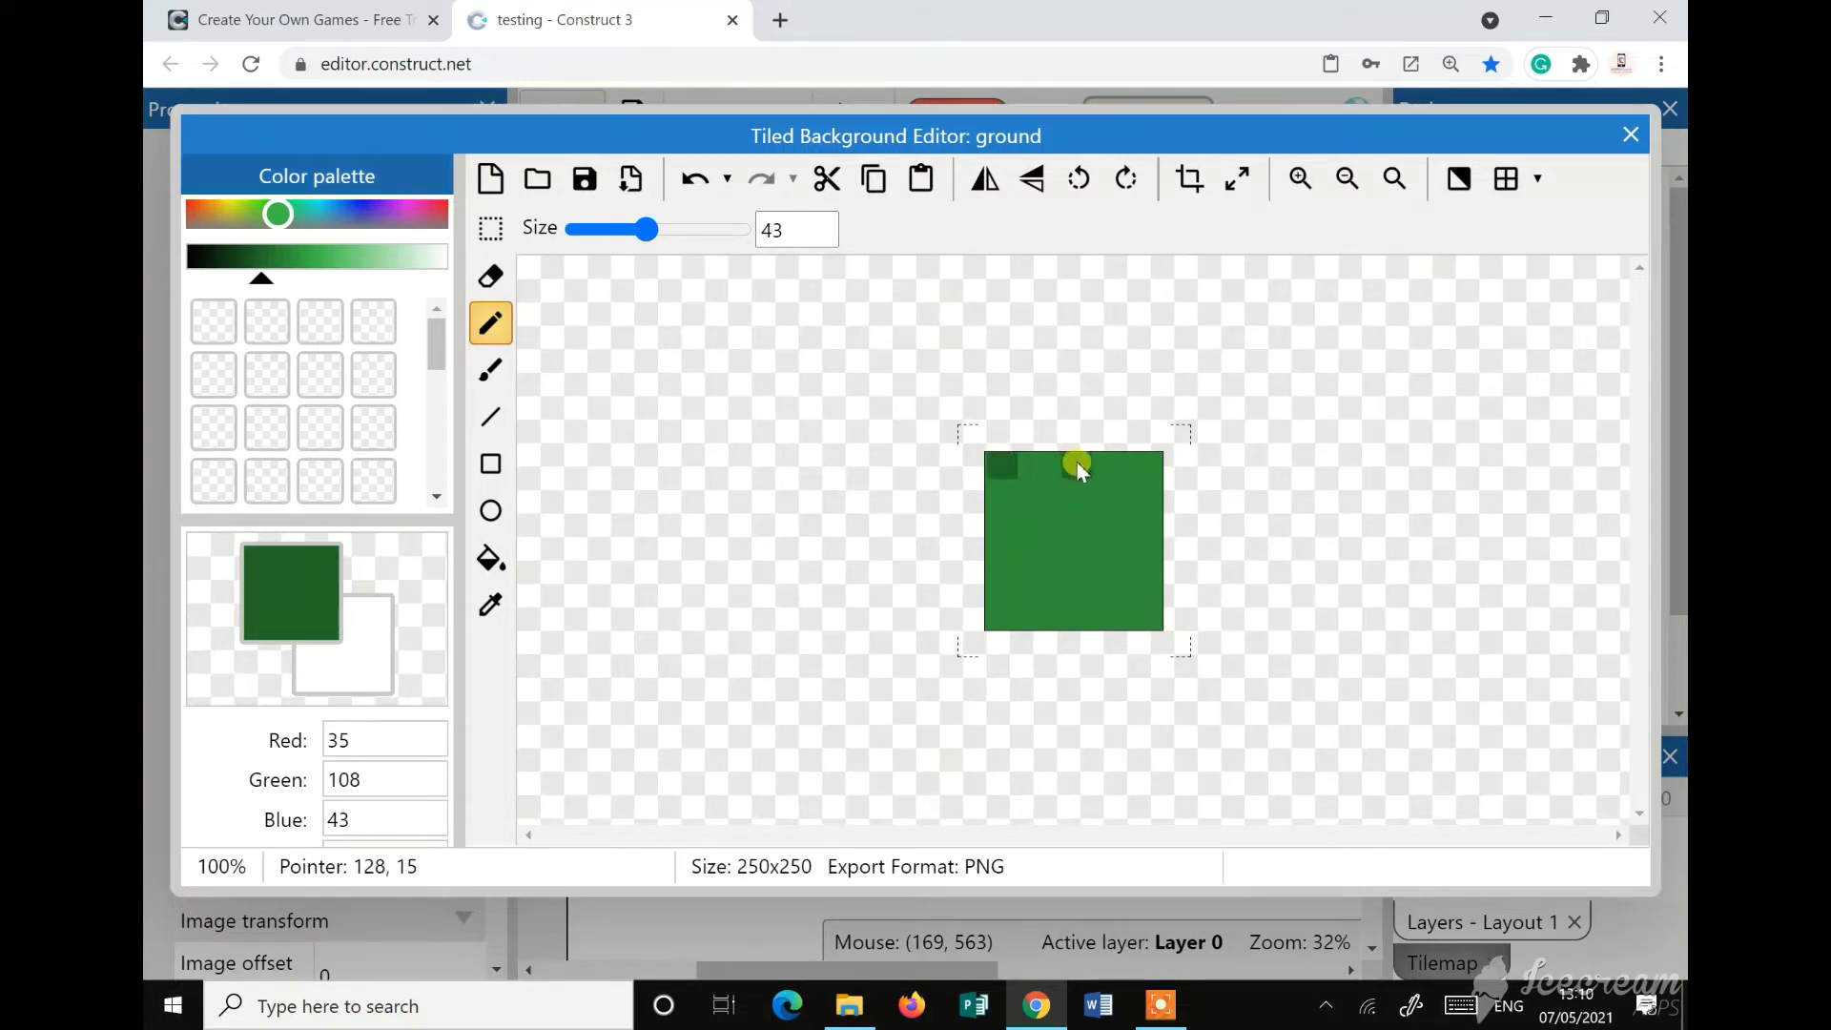
pyautogui.click(1070, 463)
pyautogui.click(1135, 465)
pyautogui.click(1188, 477)
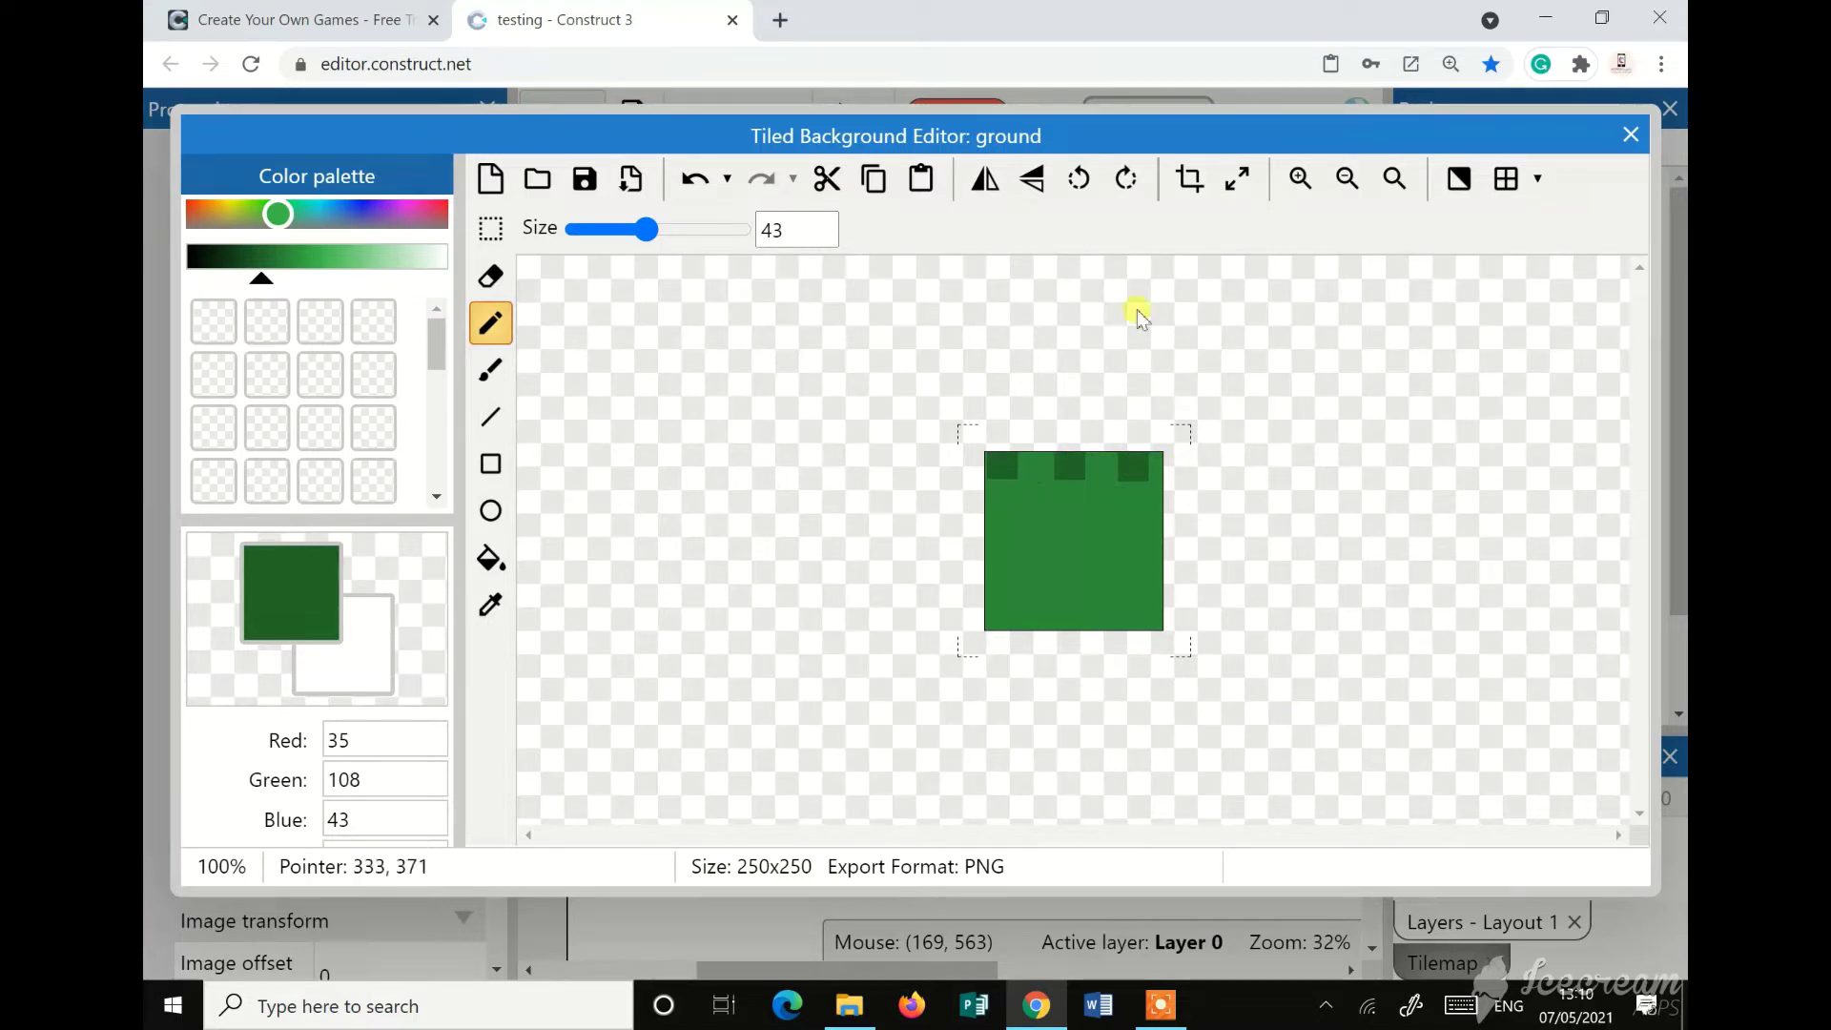
pyautogui.click(1621, 143)
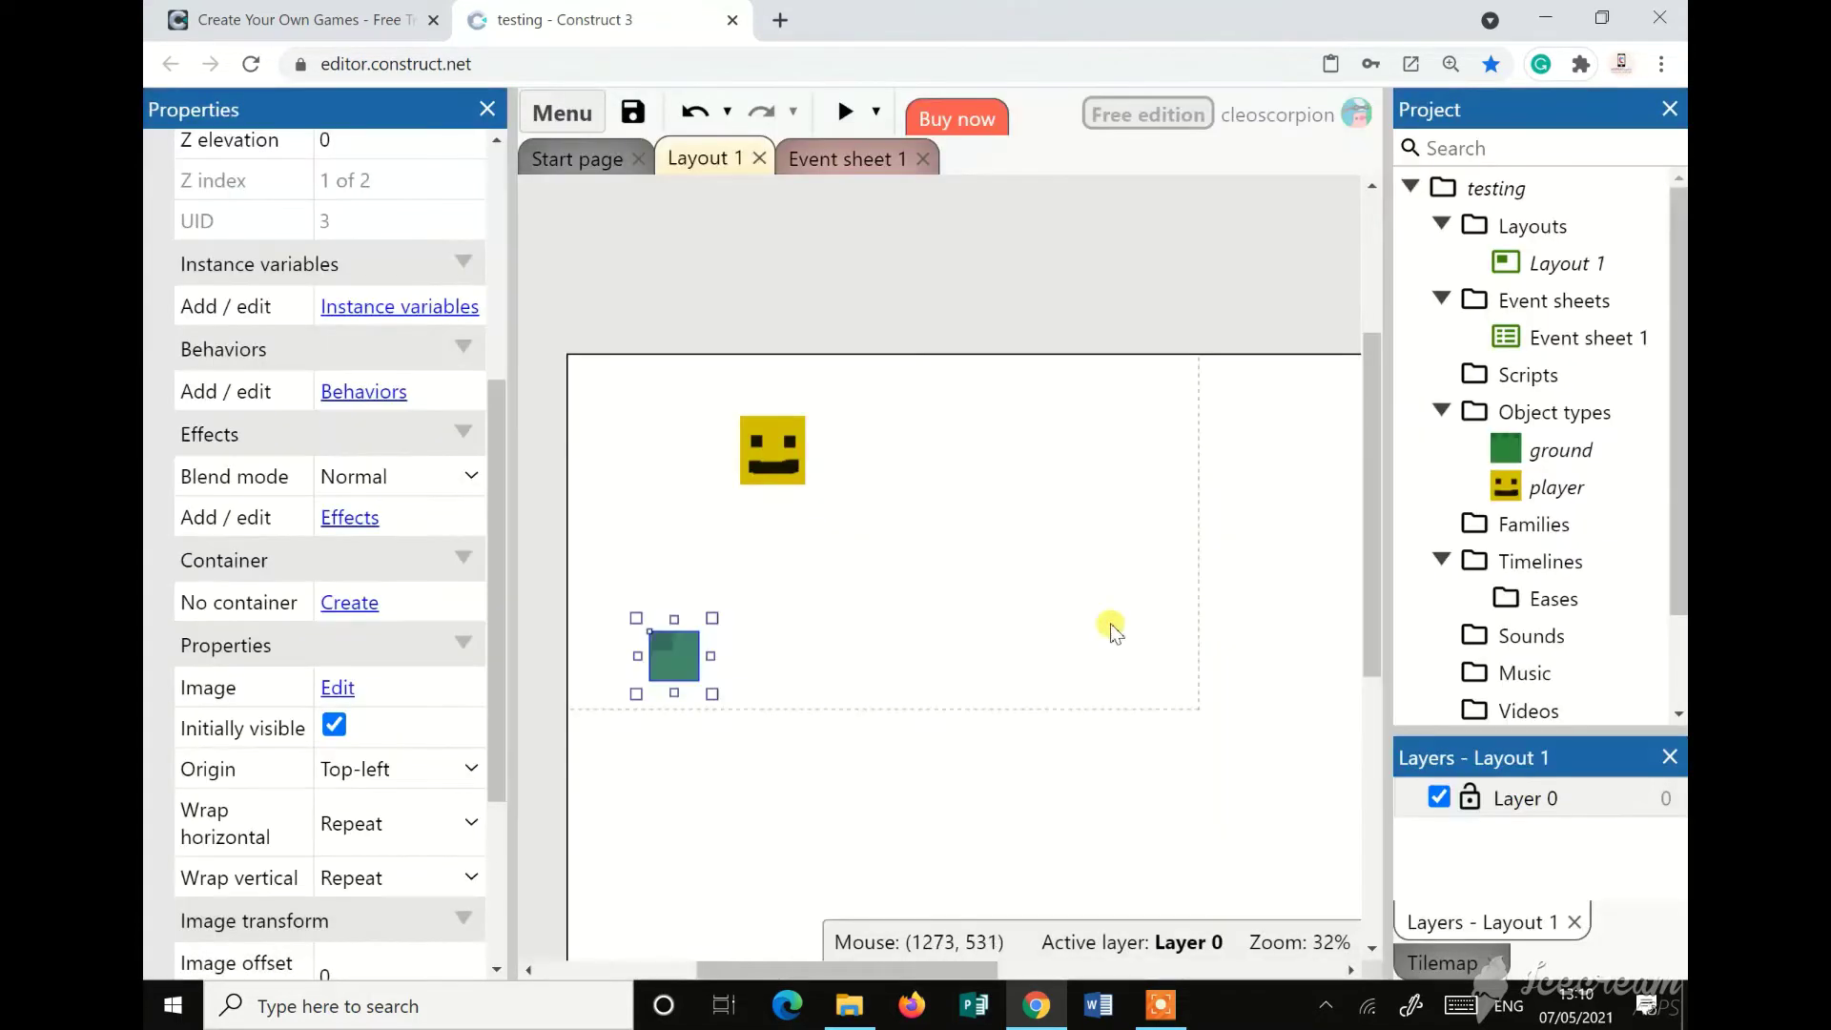
# Stretch the ground into a one-tile-high strip spanning the viewport's lower edge, and preview twice how the player meets it
pyautogui.moveTo(664, 668); pyautogui.dragTo(1207, 687)
pyautogui.click(1198, 551)
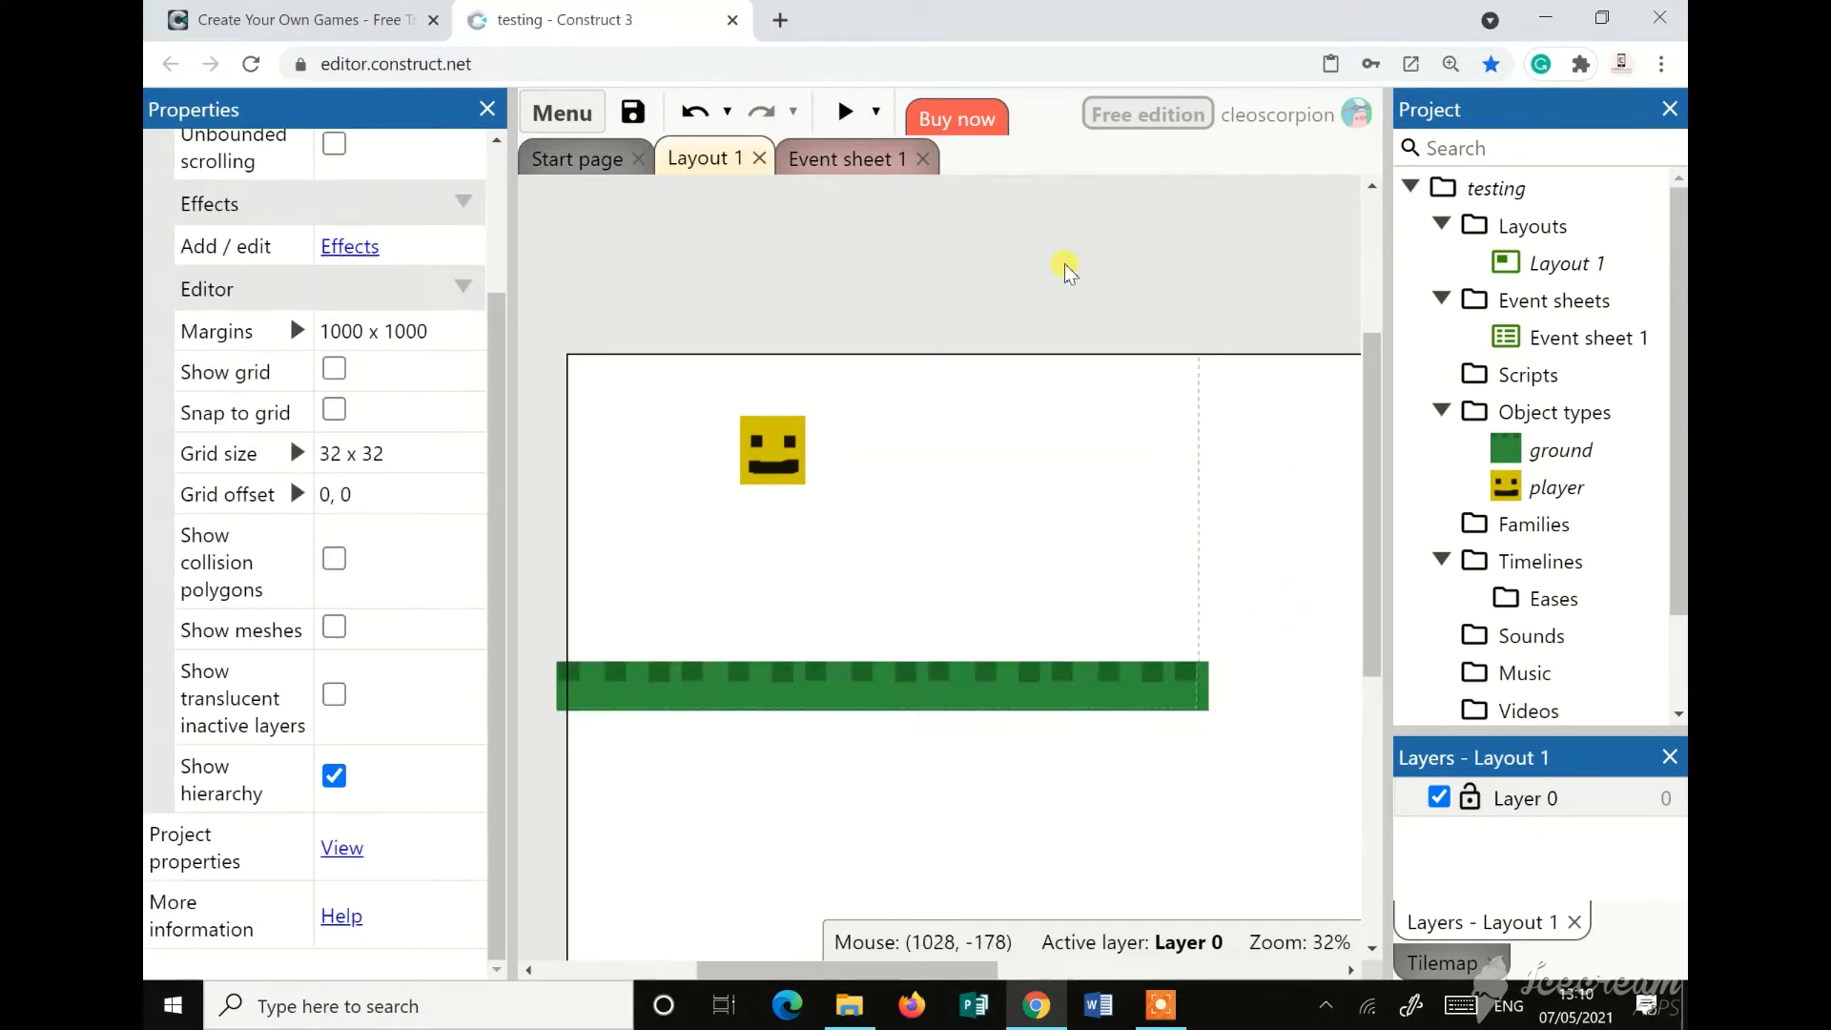
pyautogui.click(841, 119)
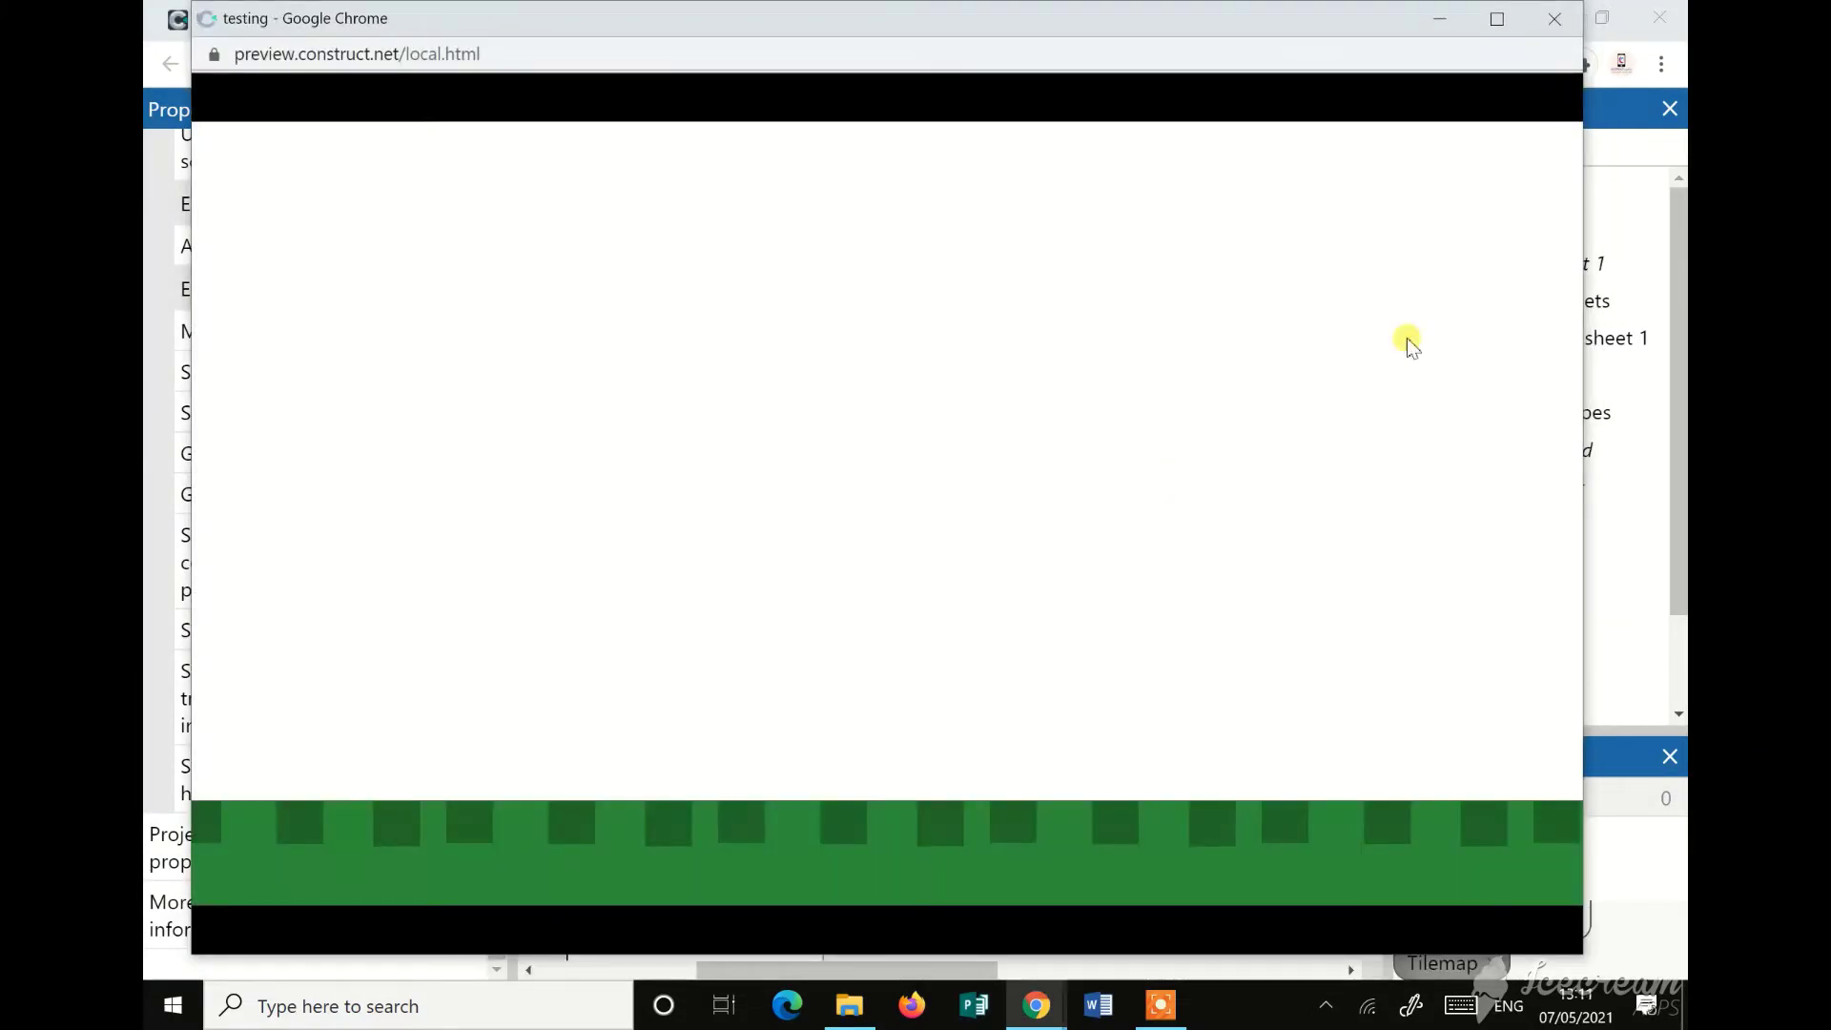
pyautogui.click(1555, 19)
pyautogui.click(846, 111)
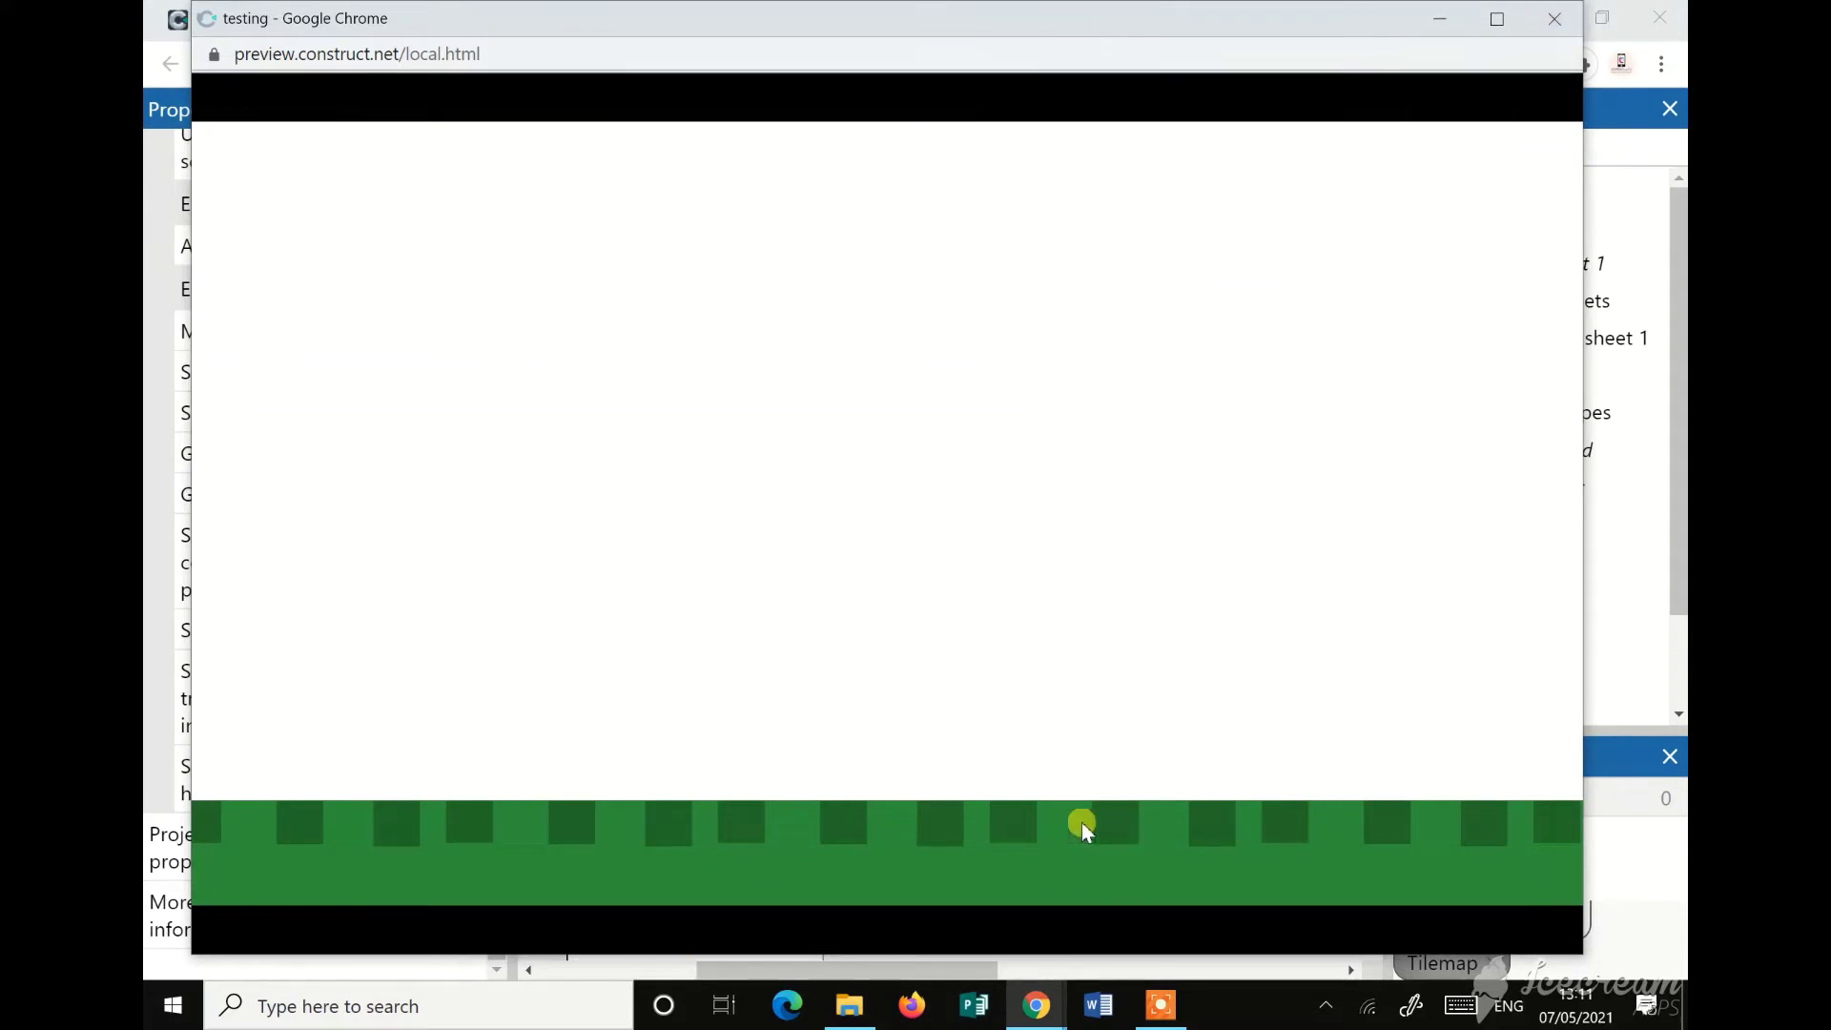
pyautogui.click(1554, 19)
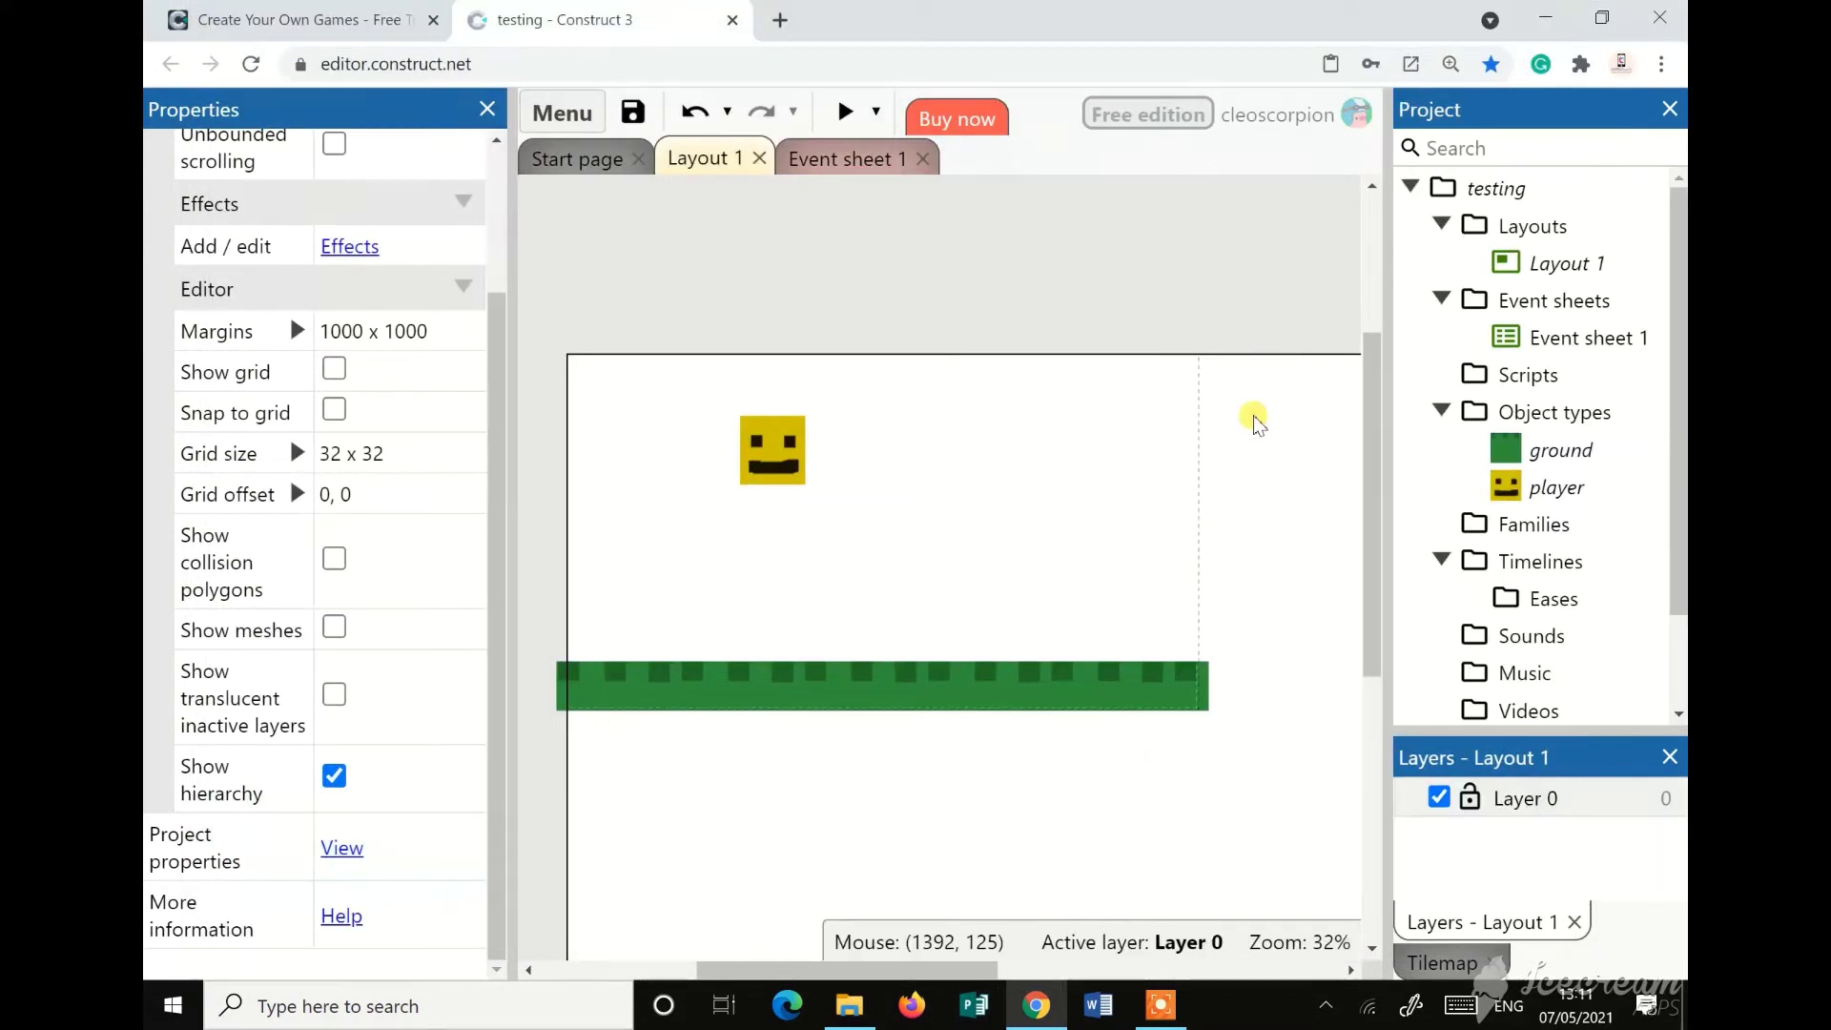
# Add the Solid behavior to the ground strip
pyautogui.click(707, 696)
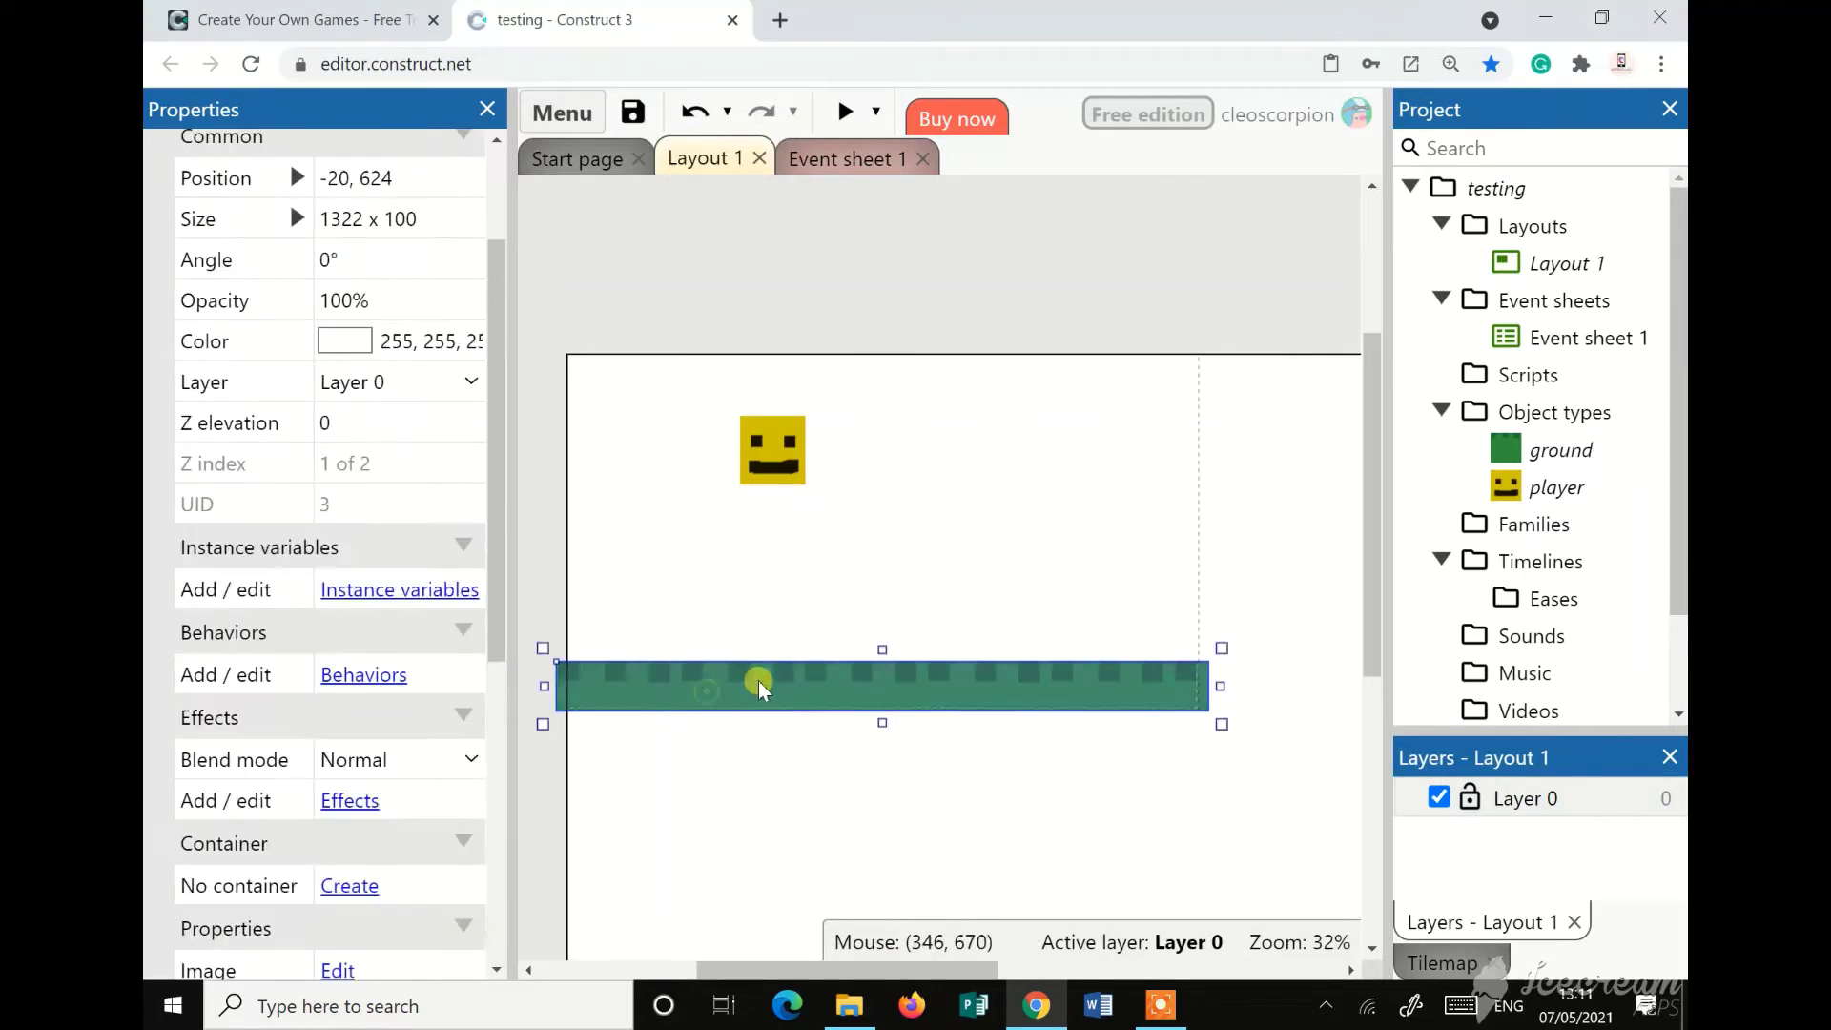
pyautogui.click(365, 677)
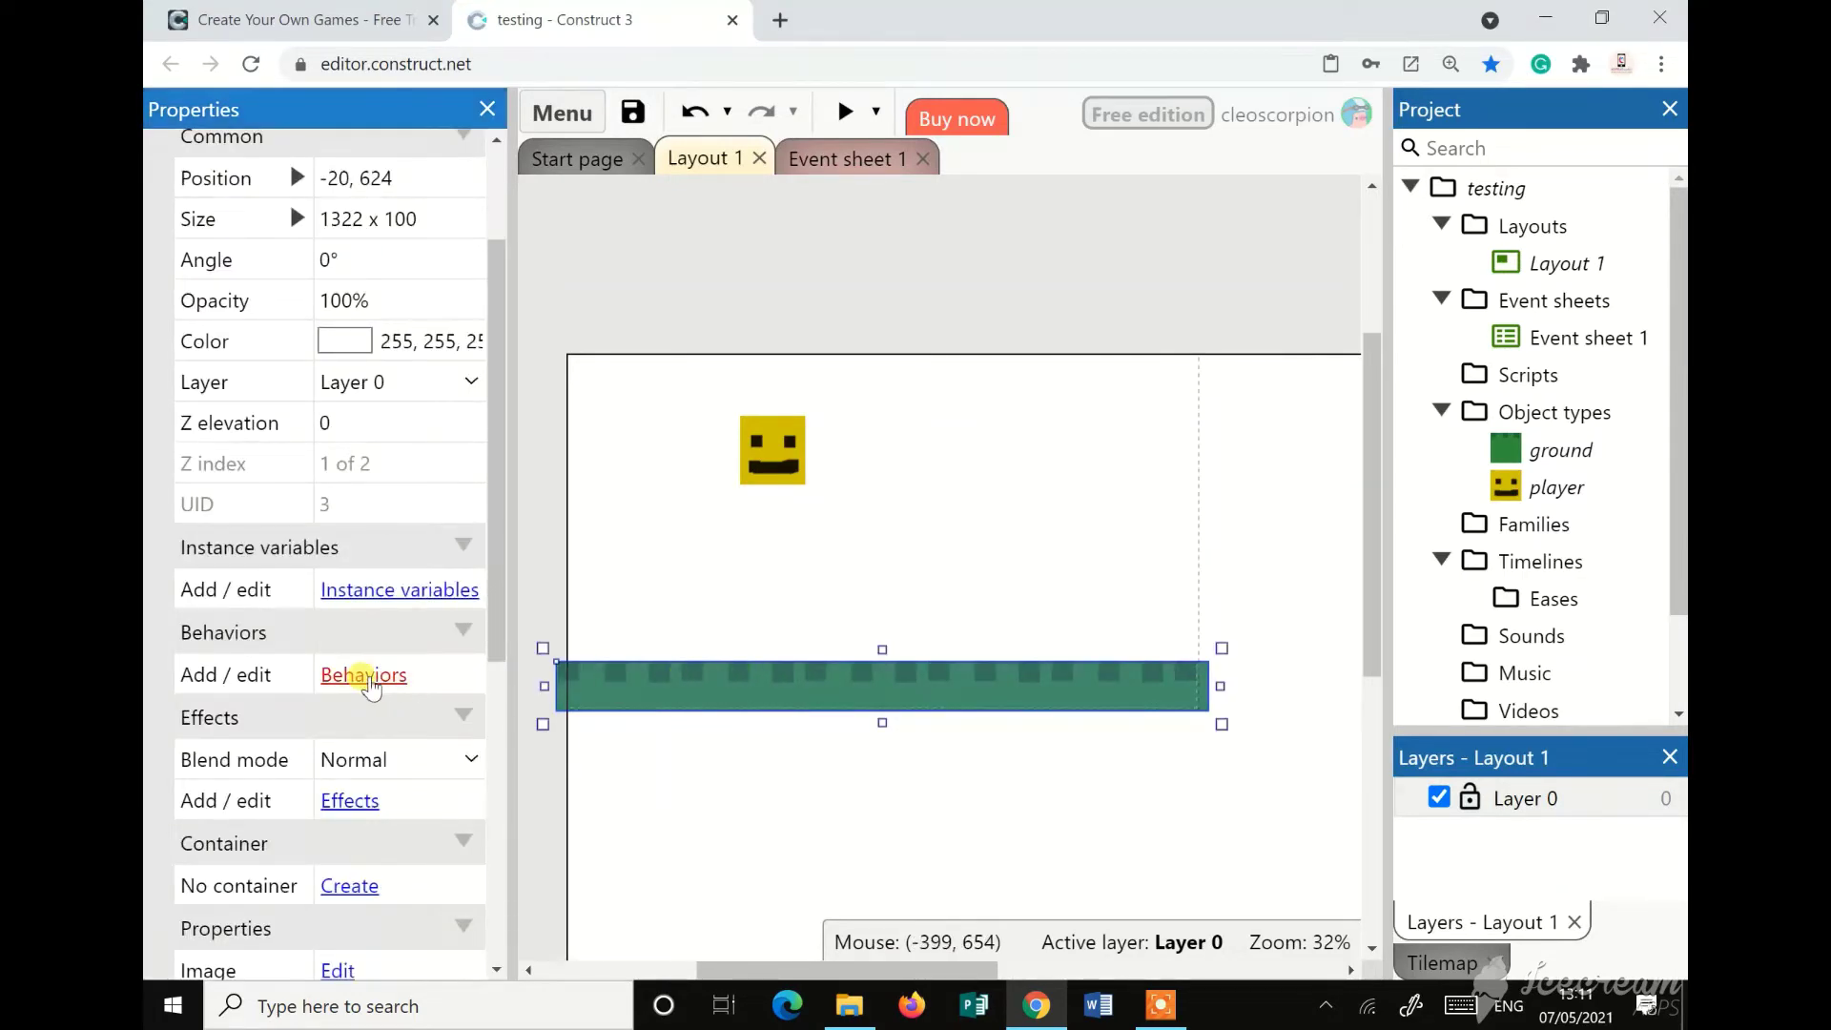
pyautogui.click(949, 399)
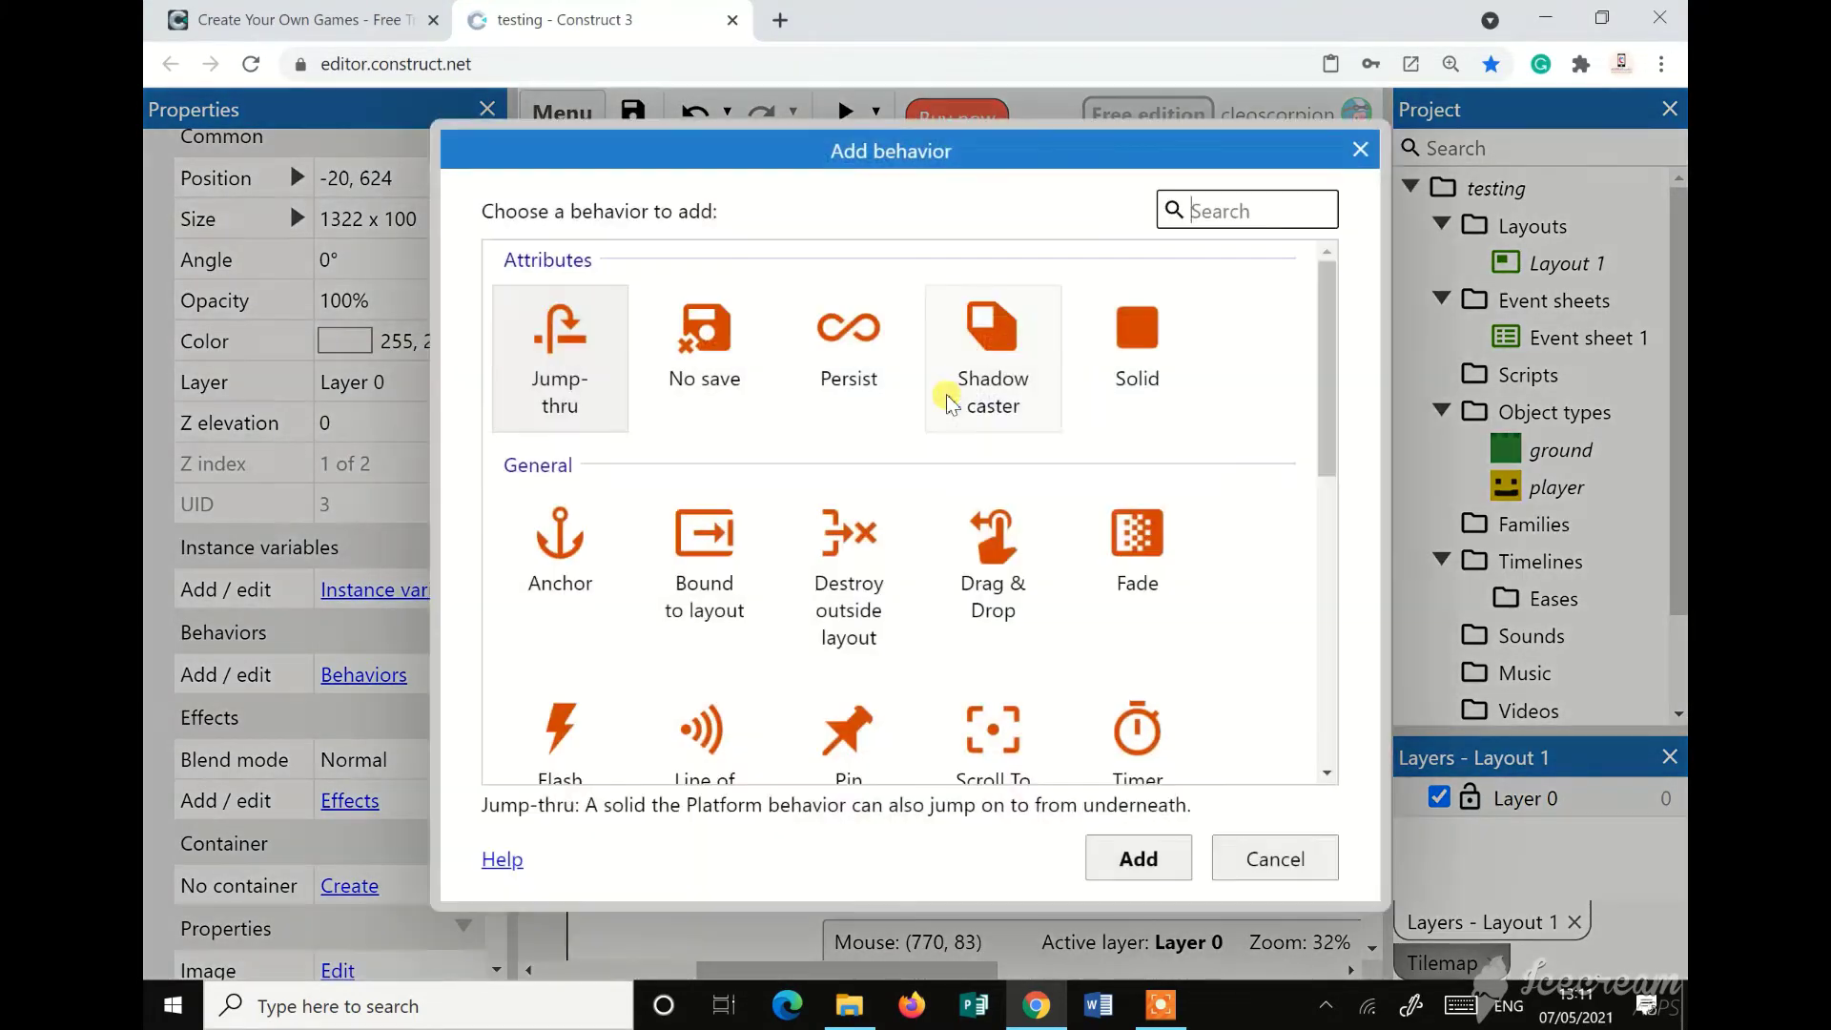
pyautogui.click(1093, 336)
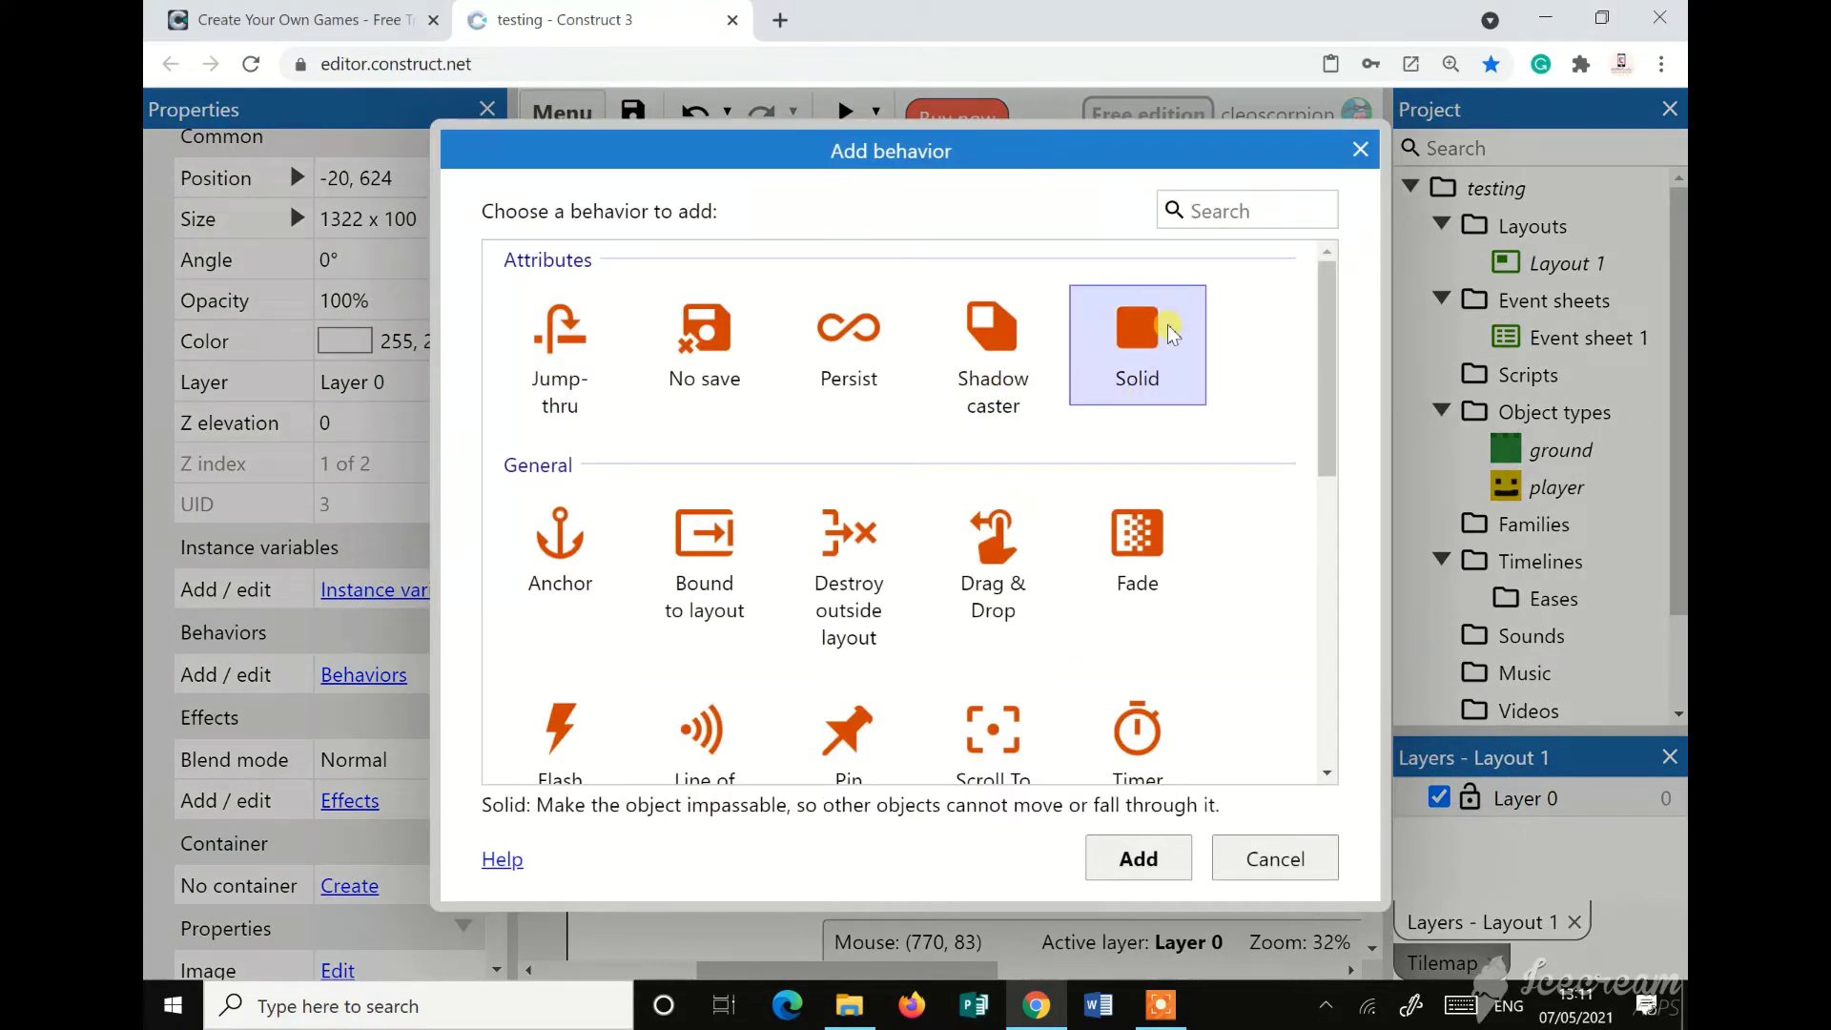
pyautogui.click(1138, 858)
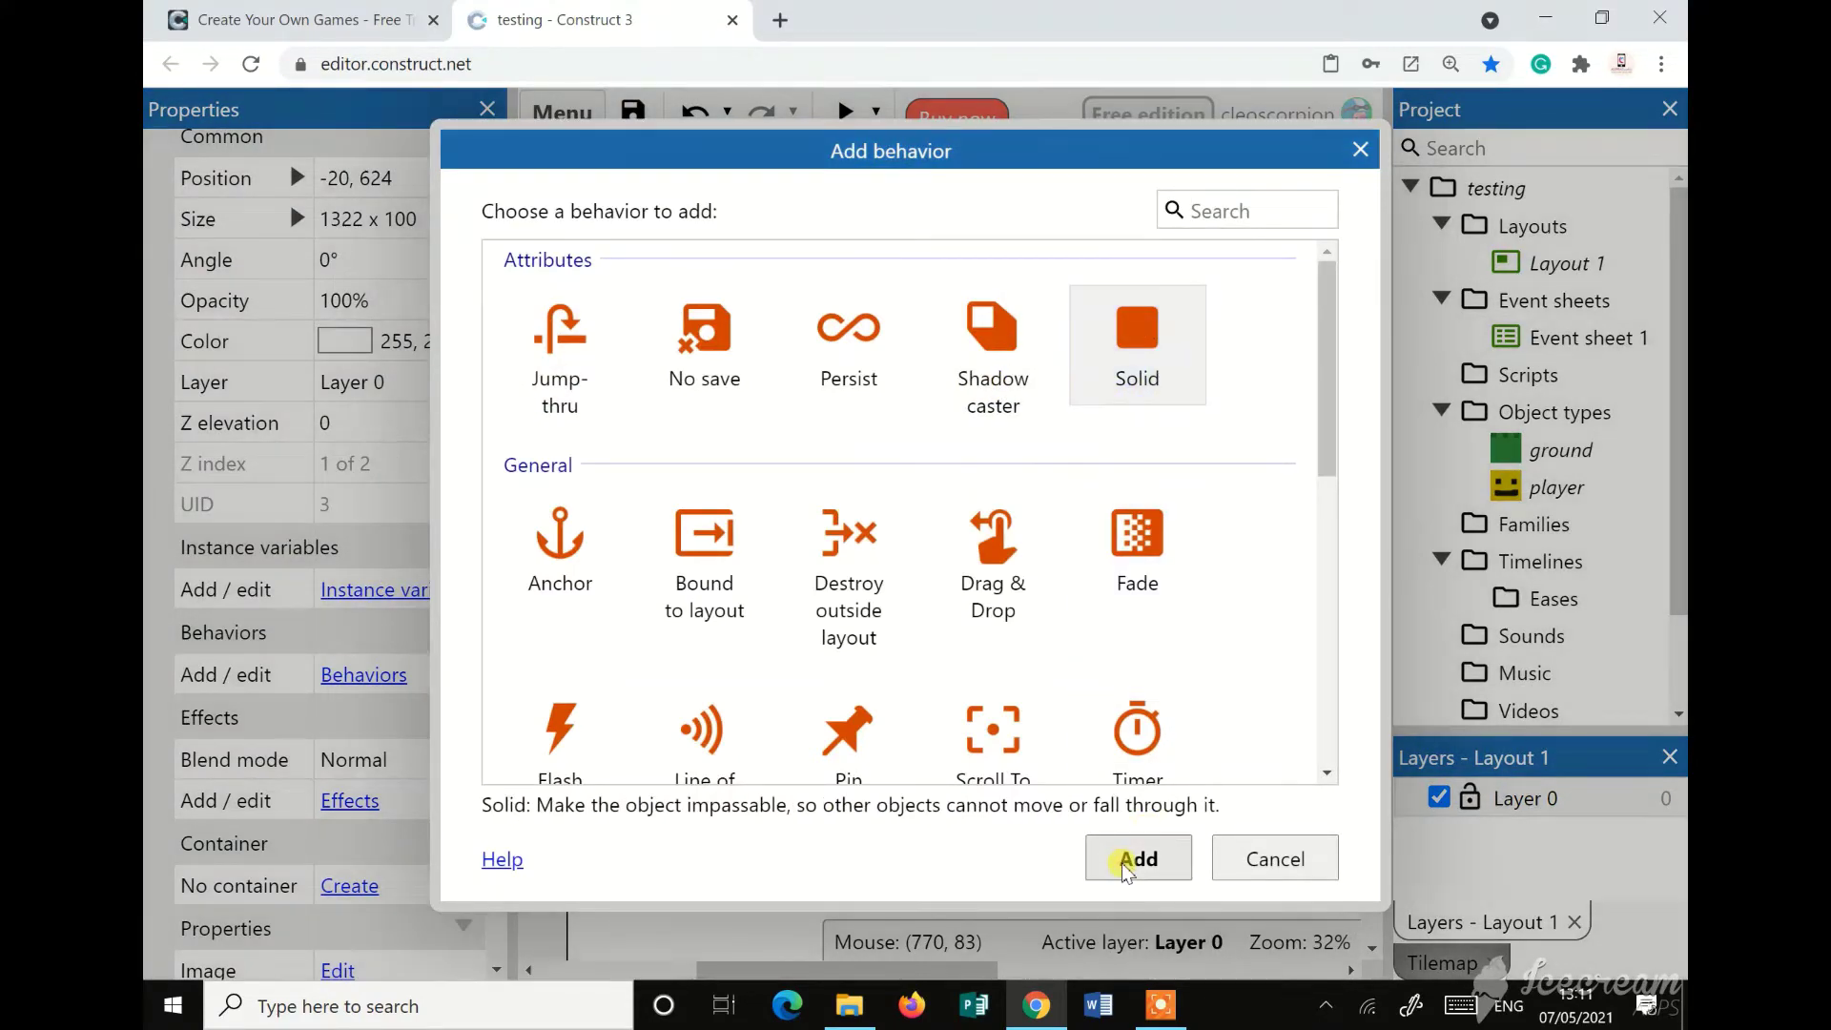
pyautogui.click(1209, 299)
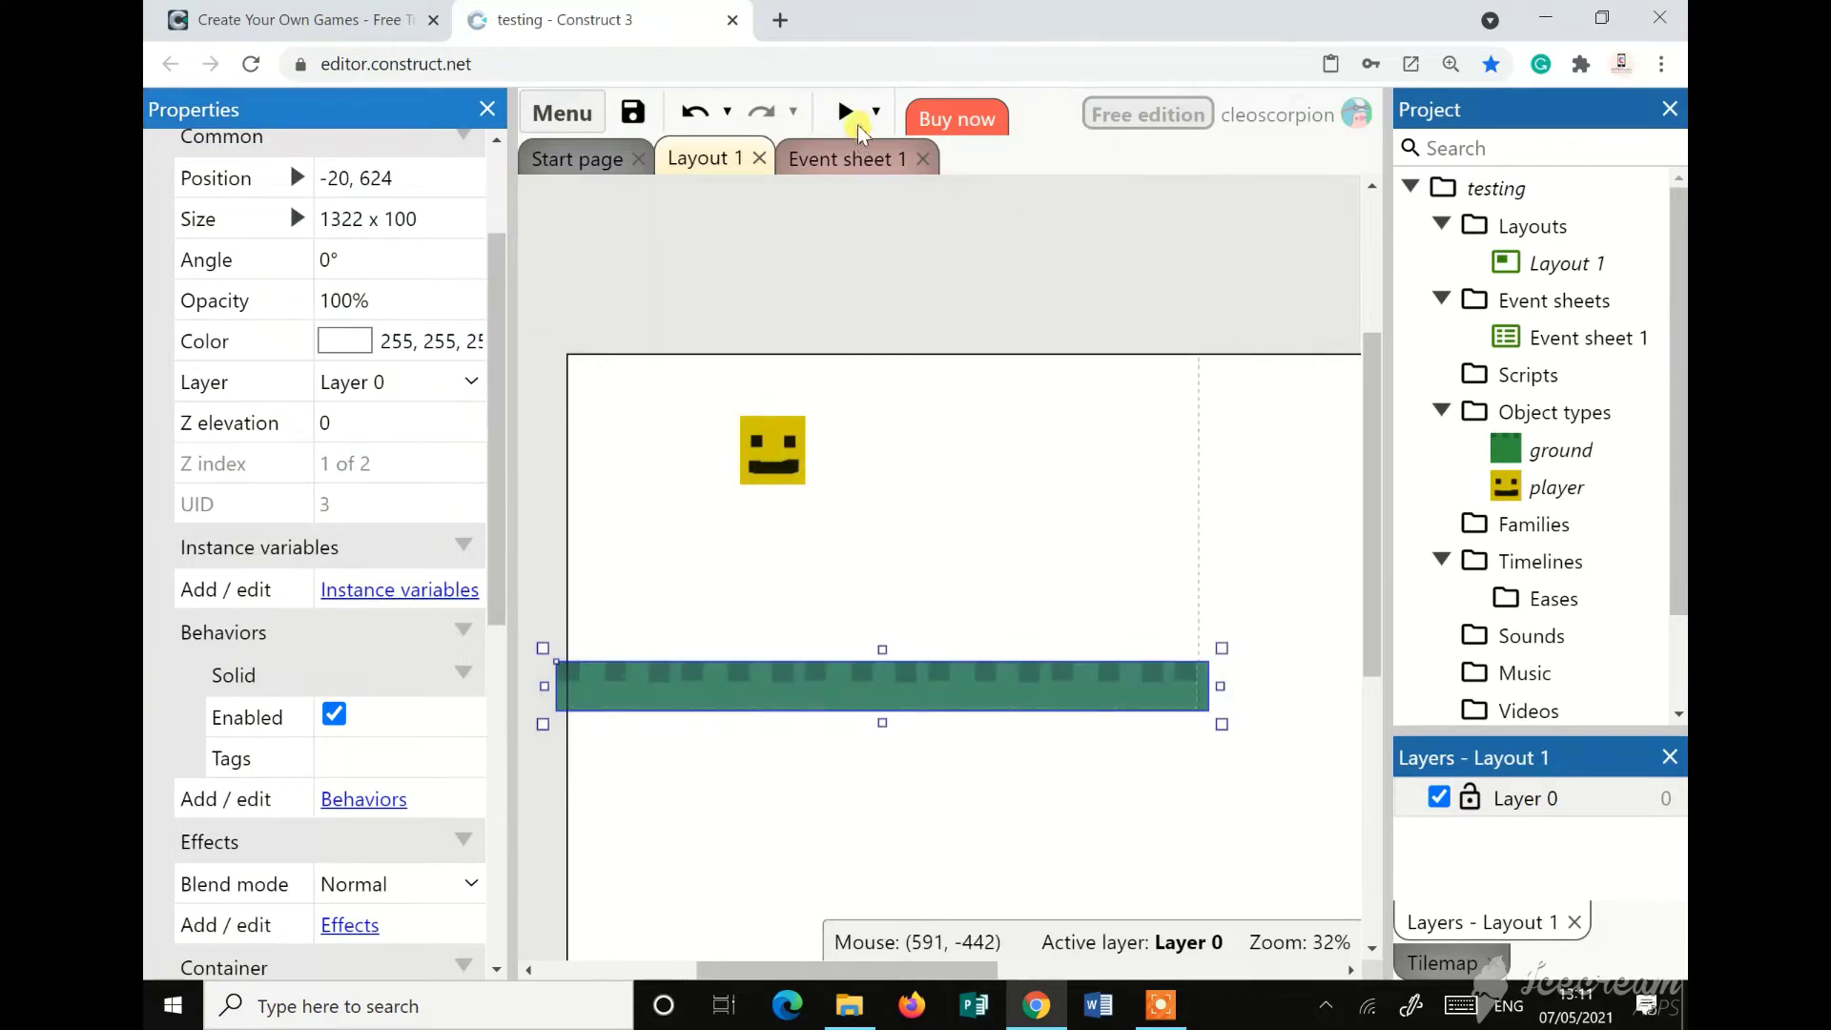
# Preview the layout, move the player both ways and jump on the ground, and close the preview
pyautogui.click(843, 112)
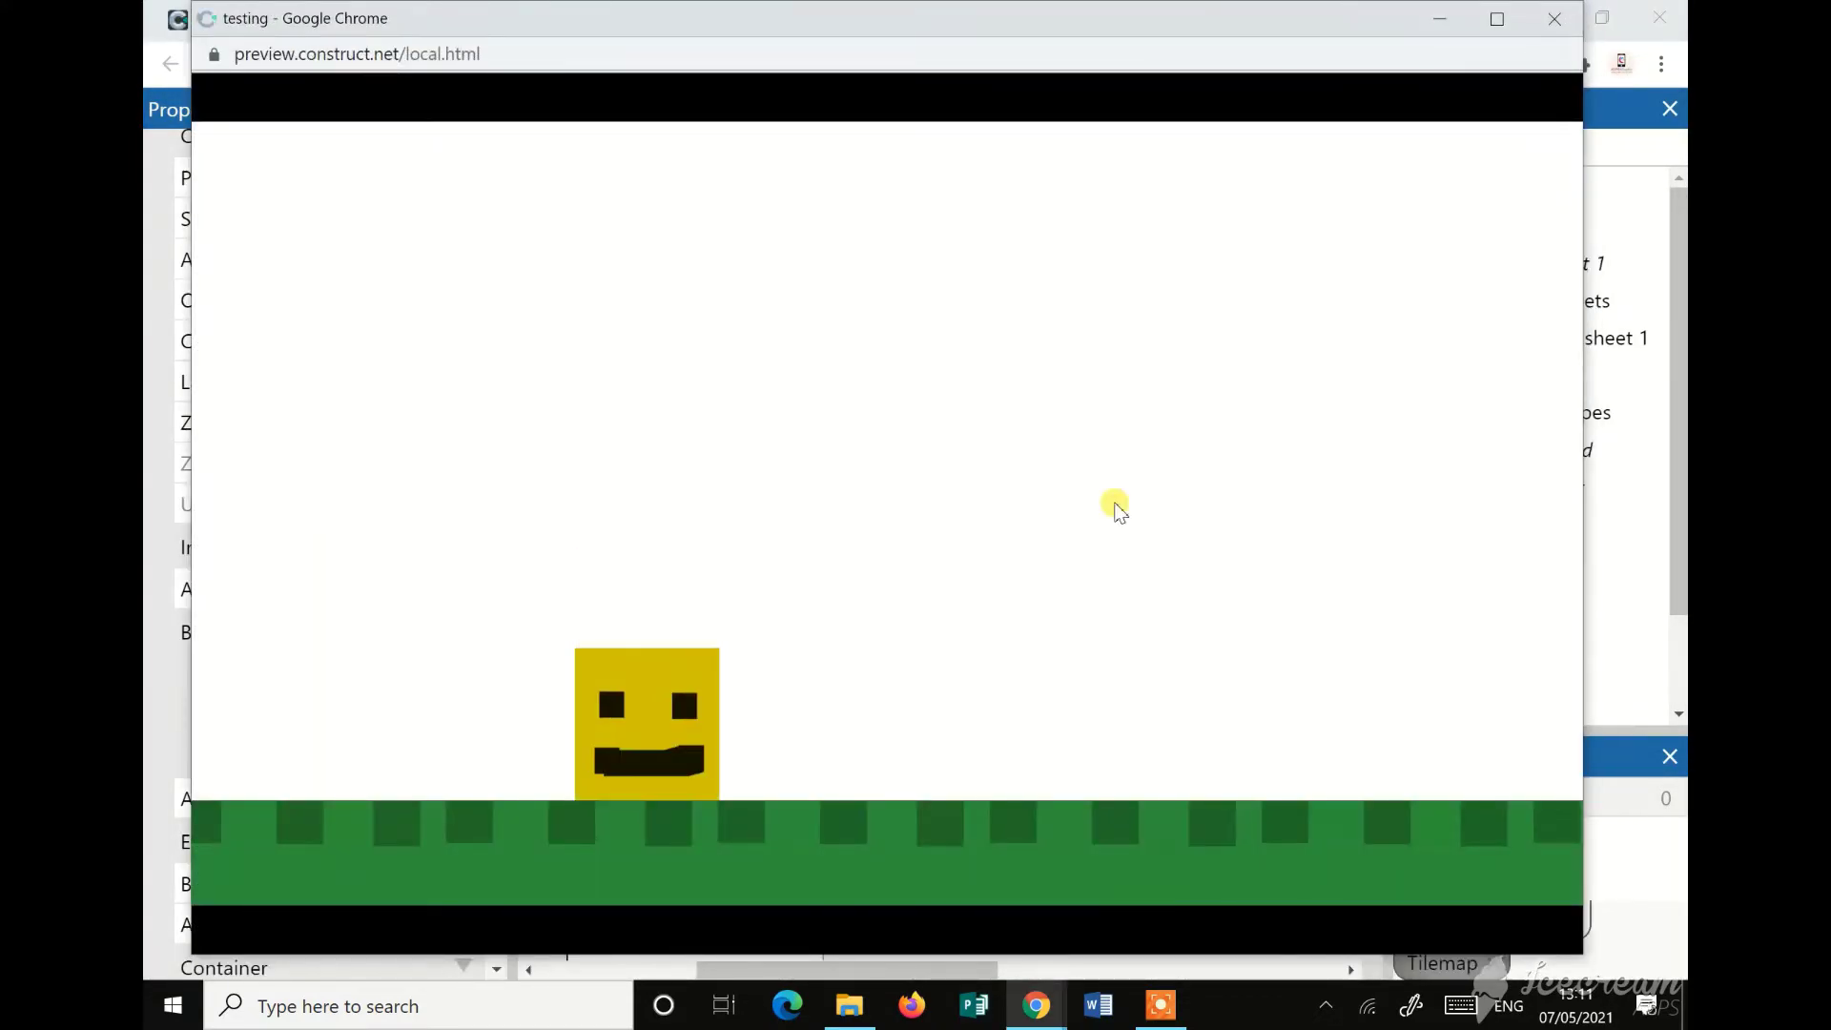
pyautogui.press('Right')
pyautogui.press('Left')
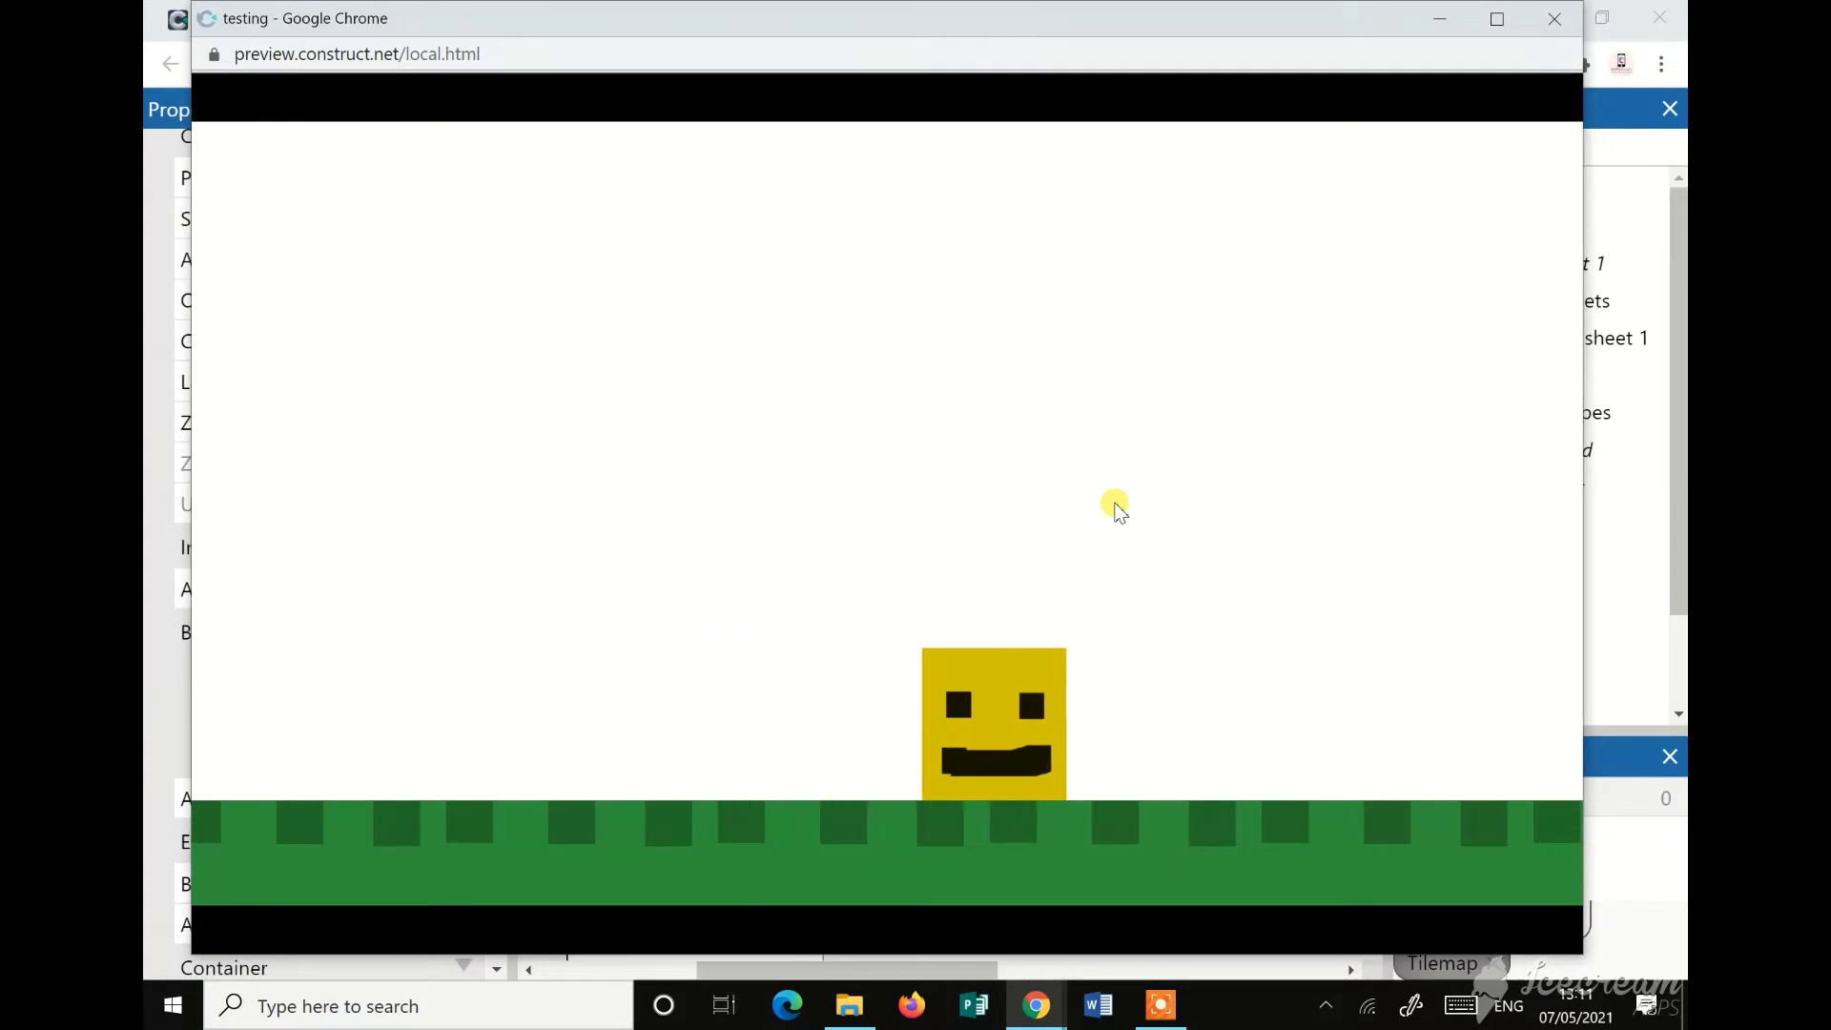
pyautogui.press('Up')
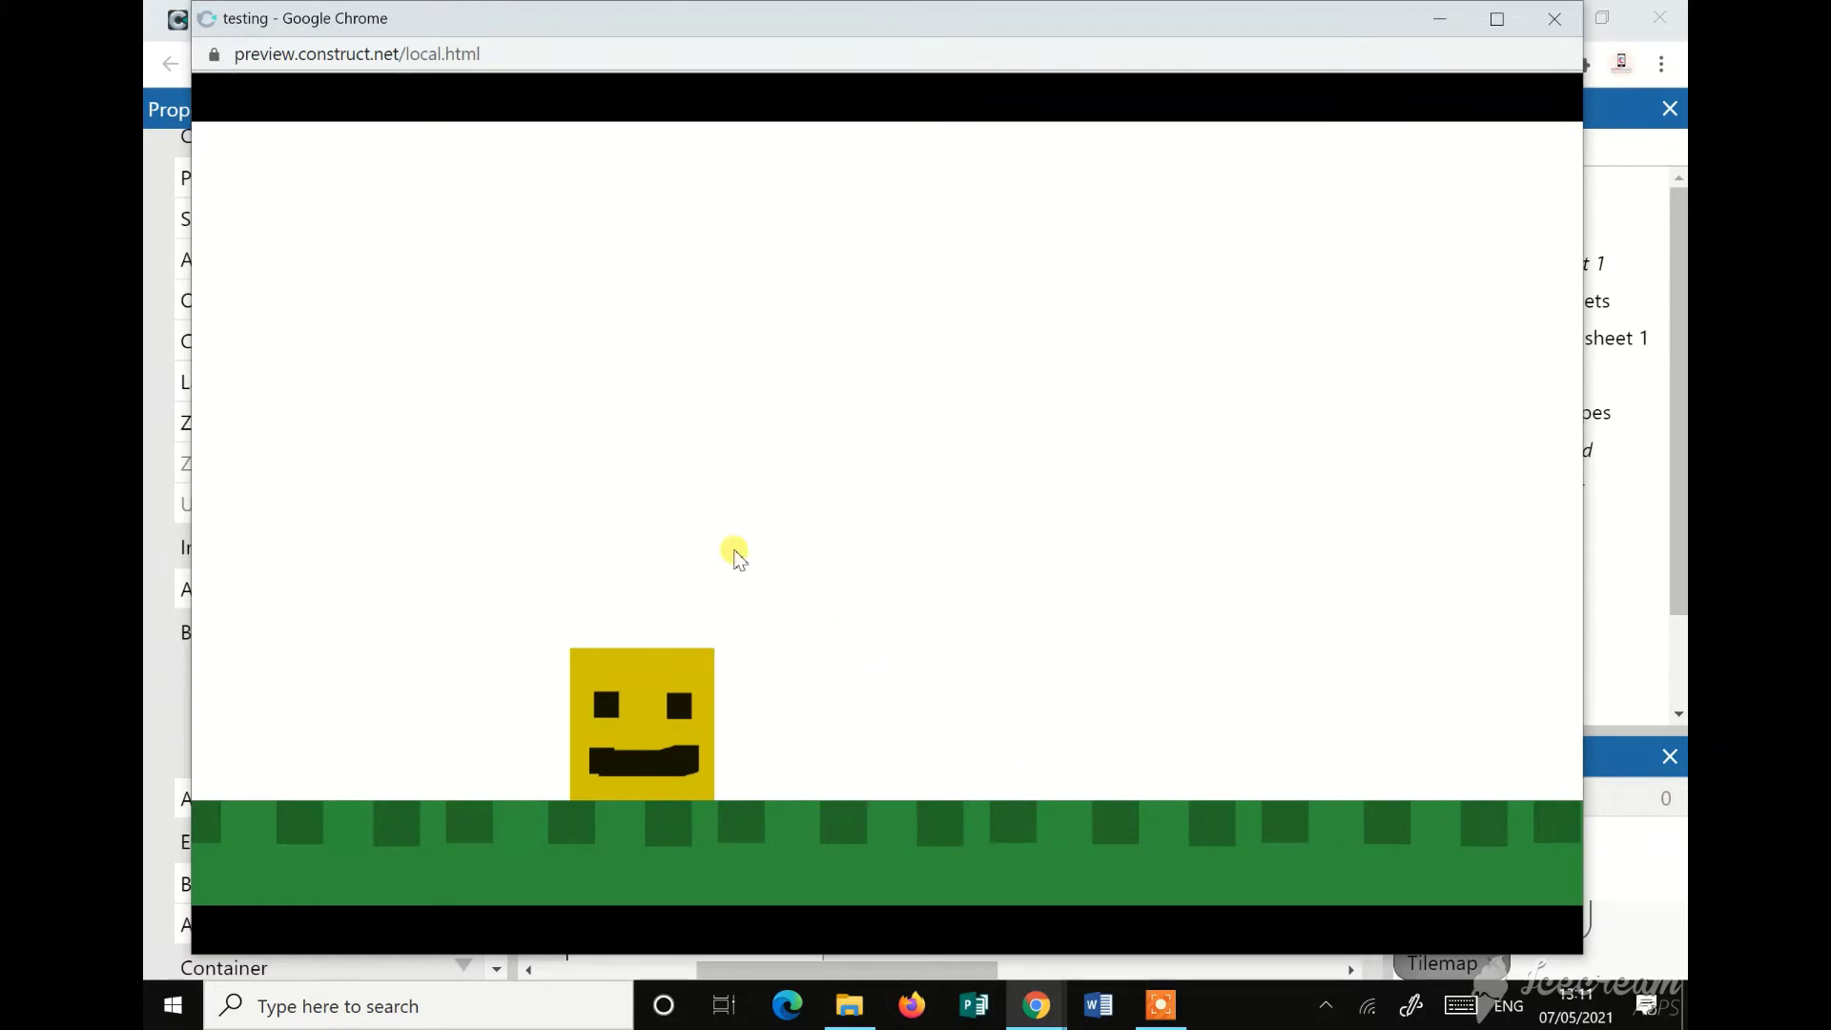
pyautogui.press('Right')
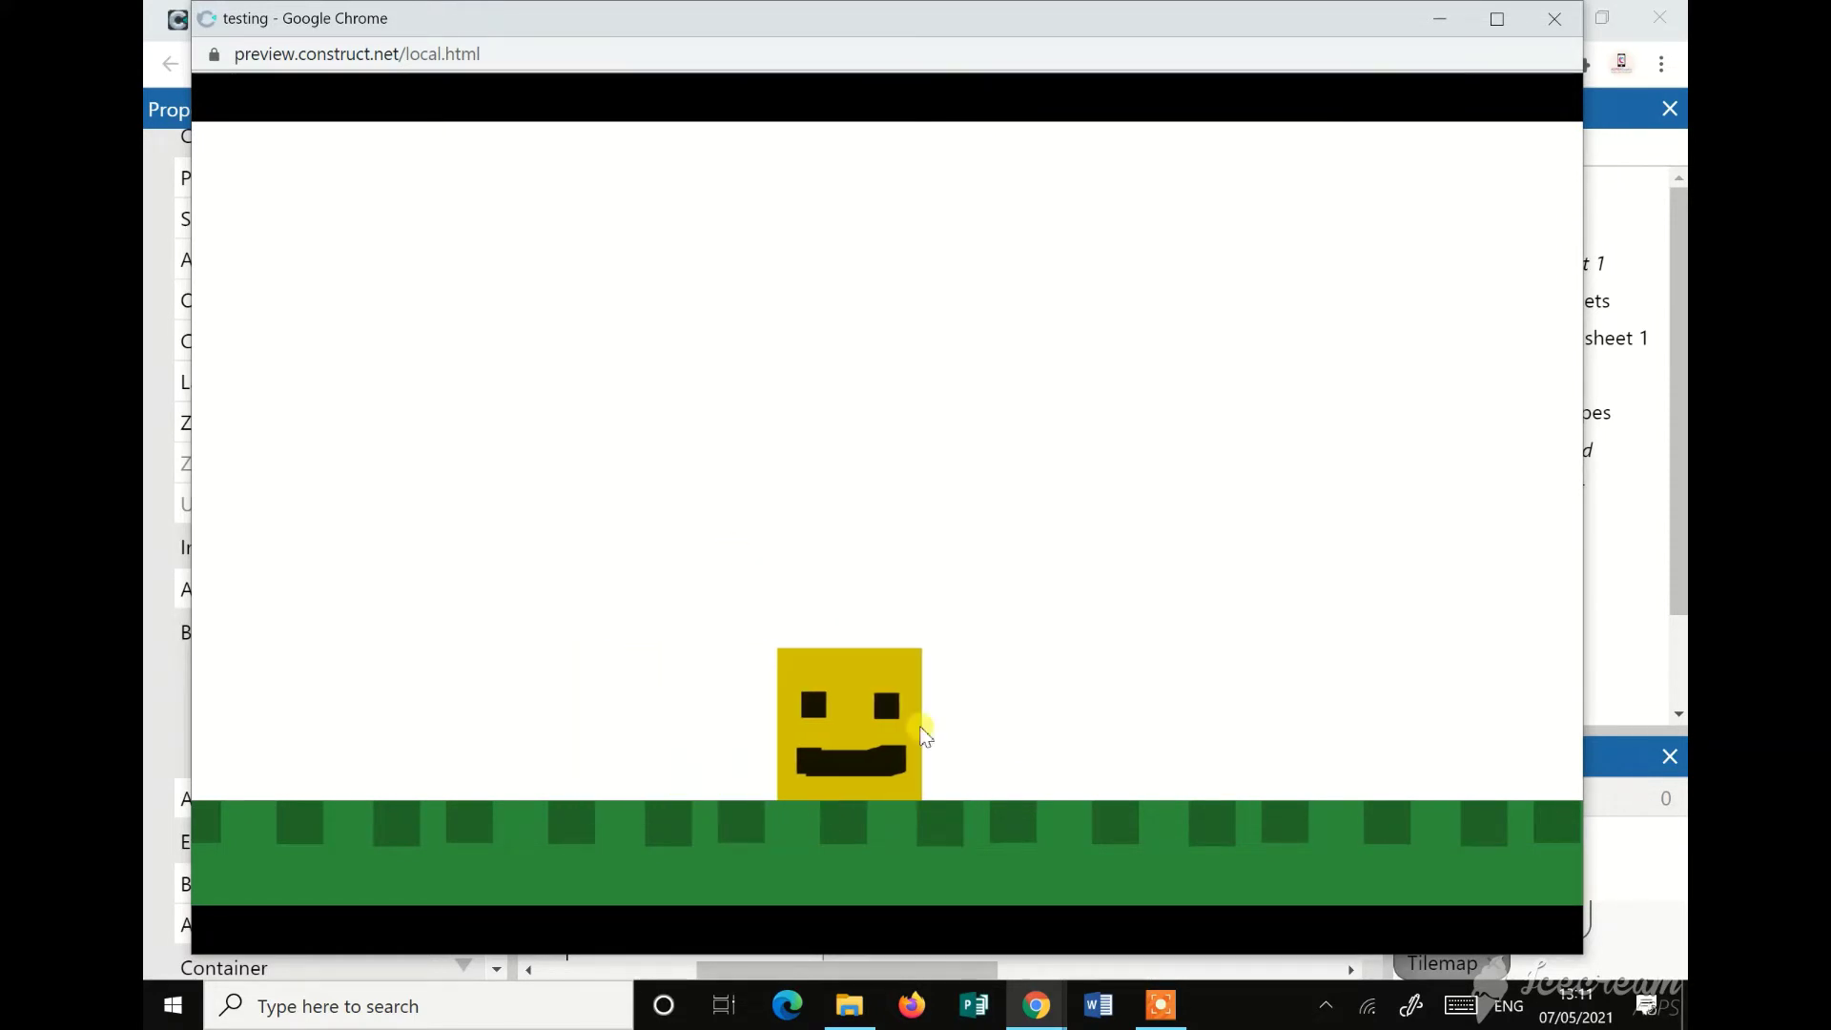
pyautogui.click(1552, 19)
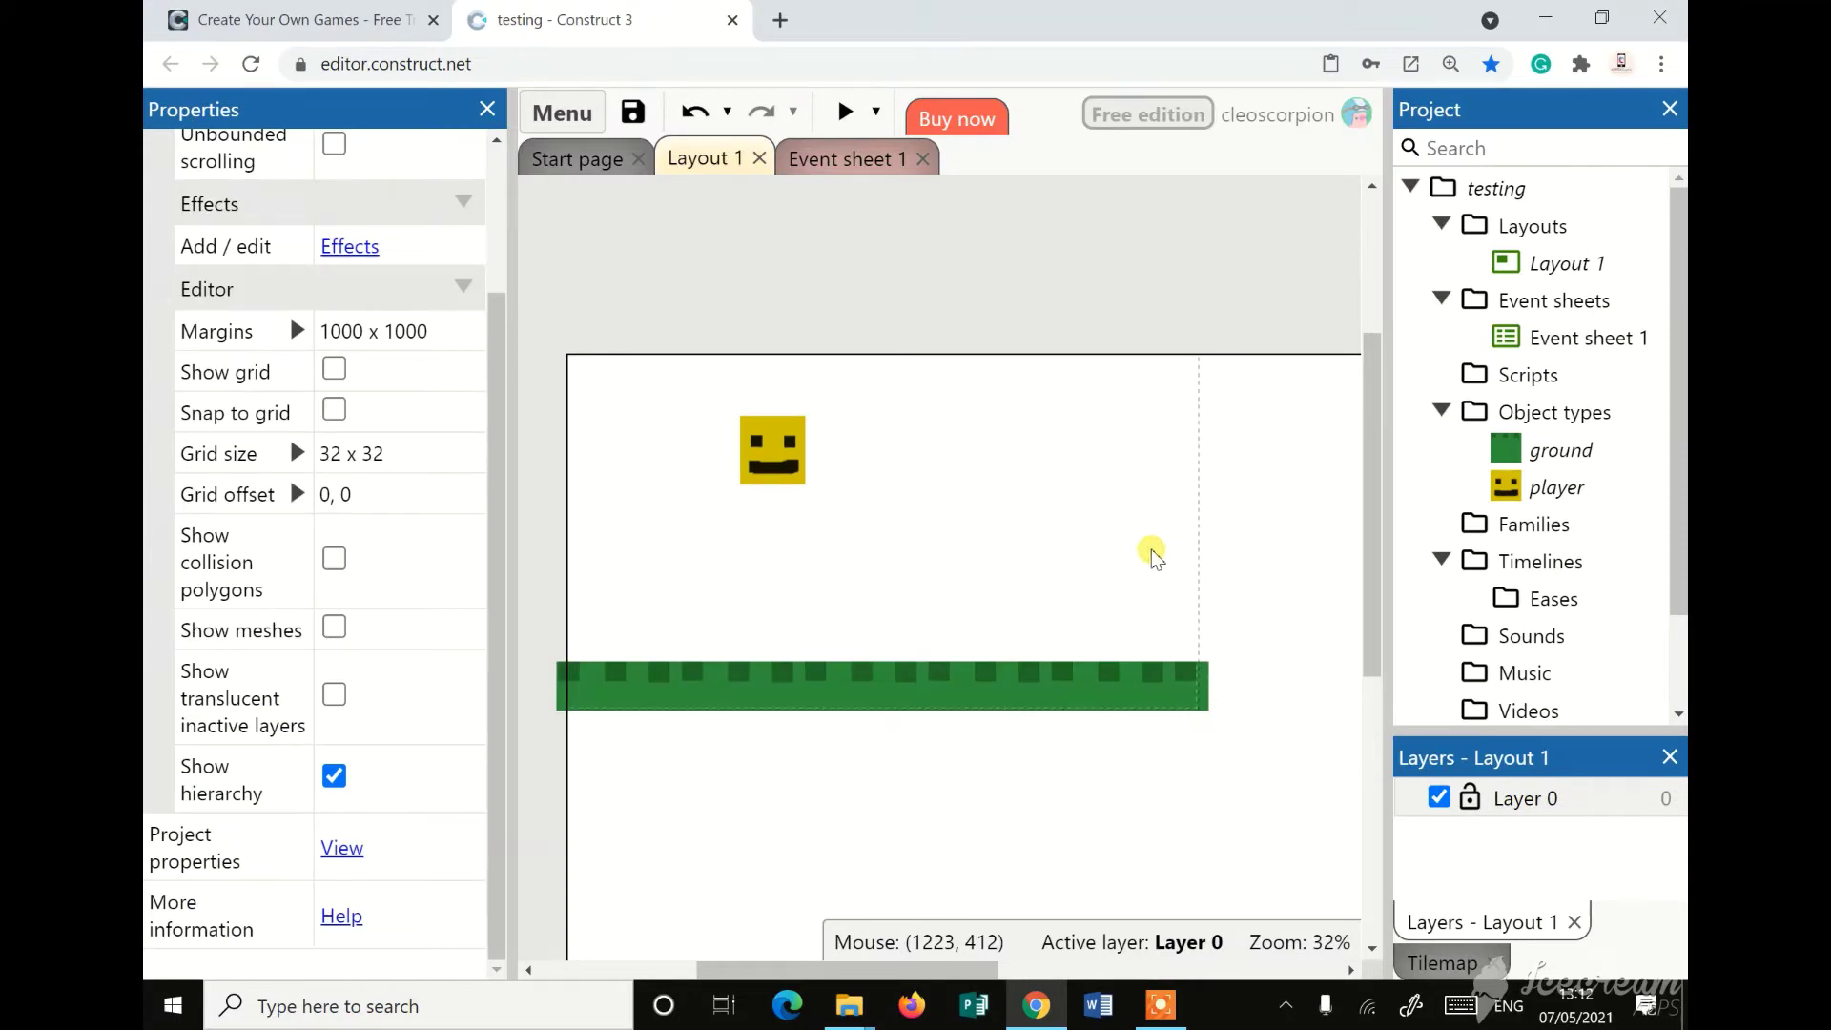
# Lower the player to 361, 528 just above the ground, and insert a Sprite named jumpthru at about 831, 183
pyautogui.moveTo(772, 469); pyautogui.dragTo(743, 631)
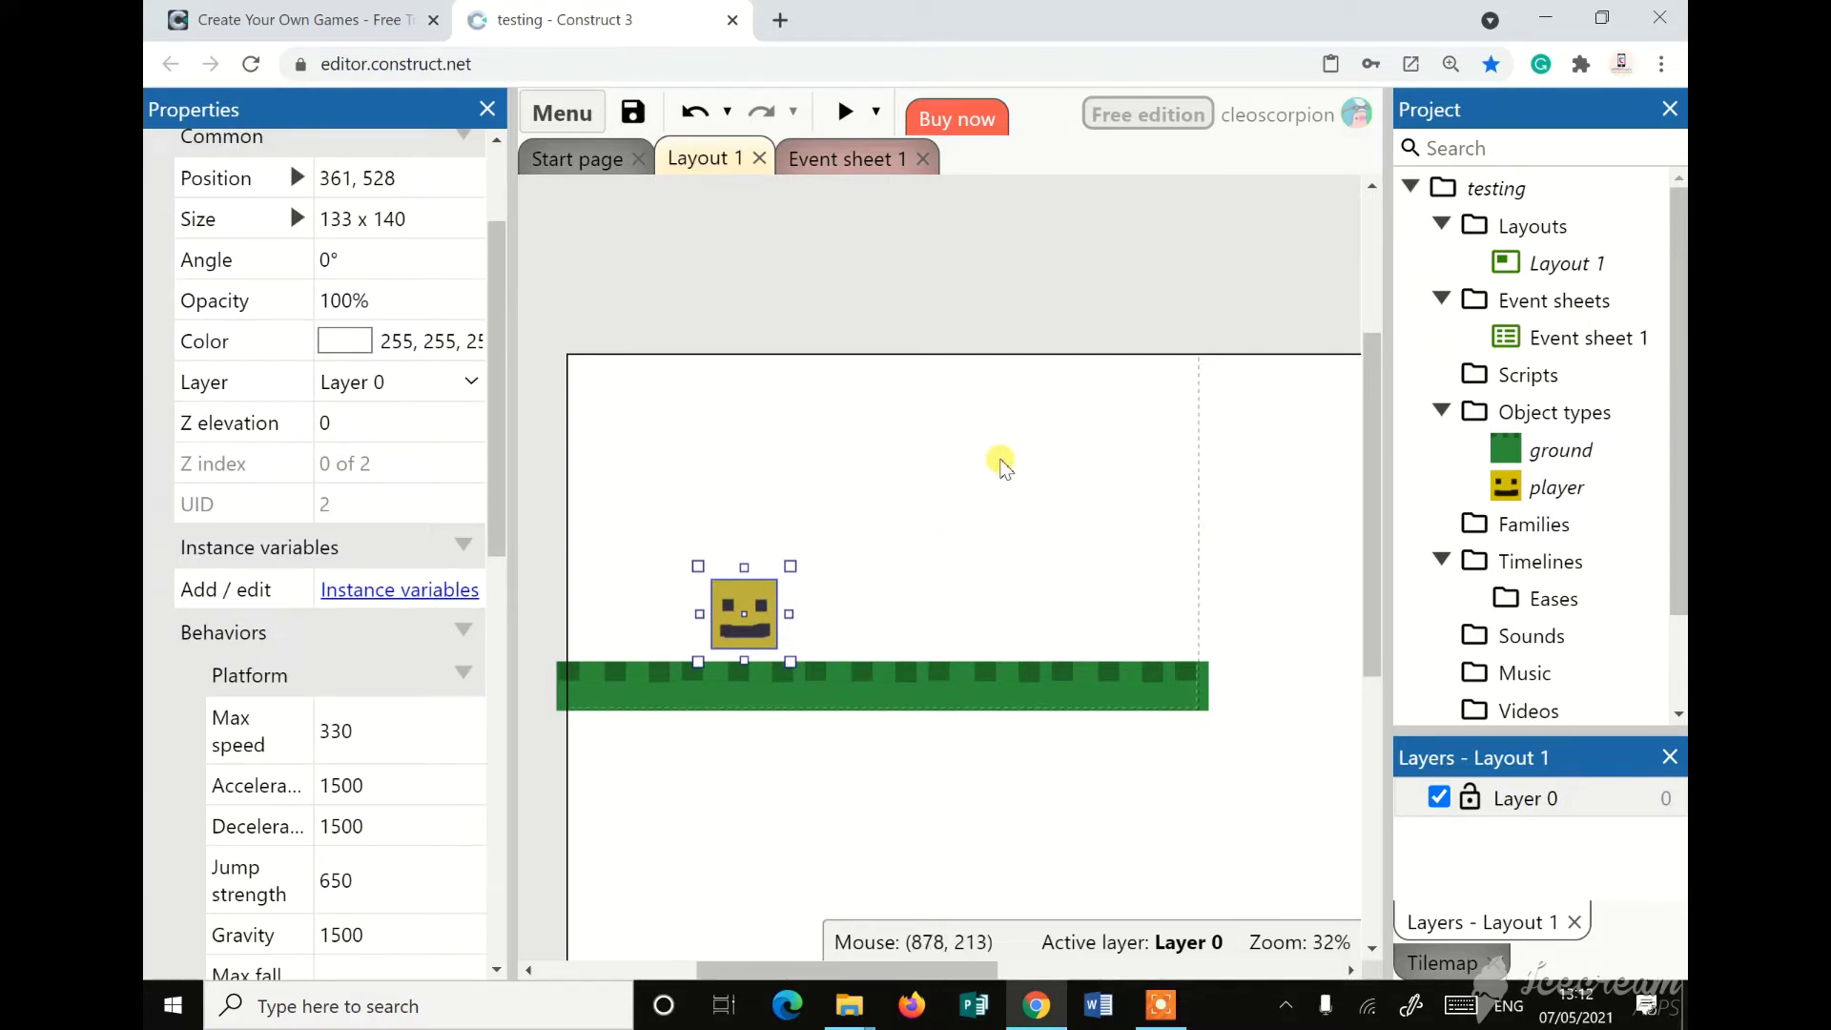
pyautogui.rightClick(942, 422)
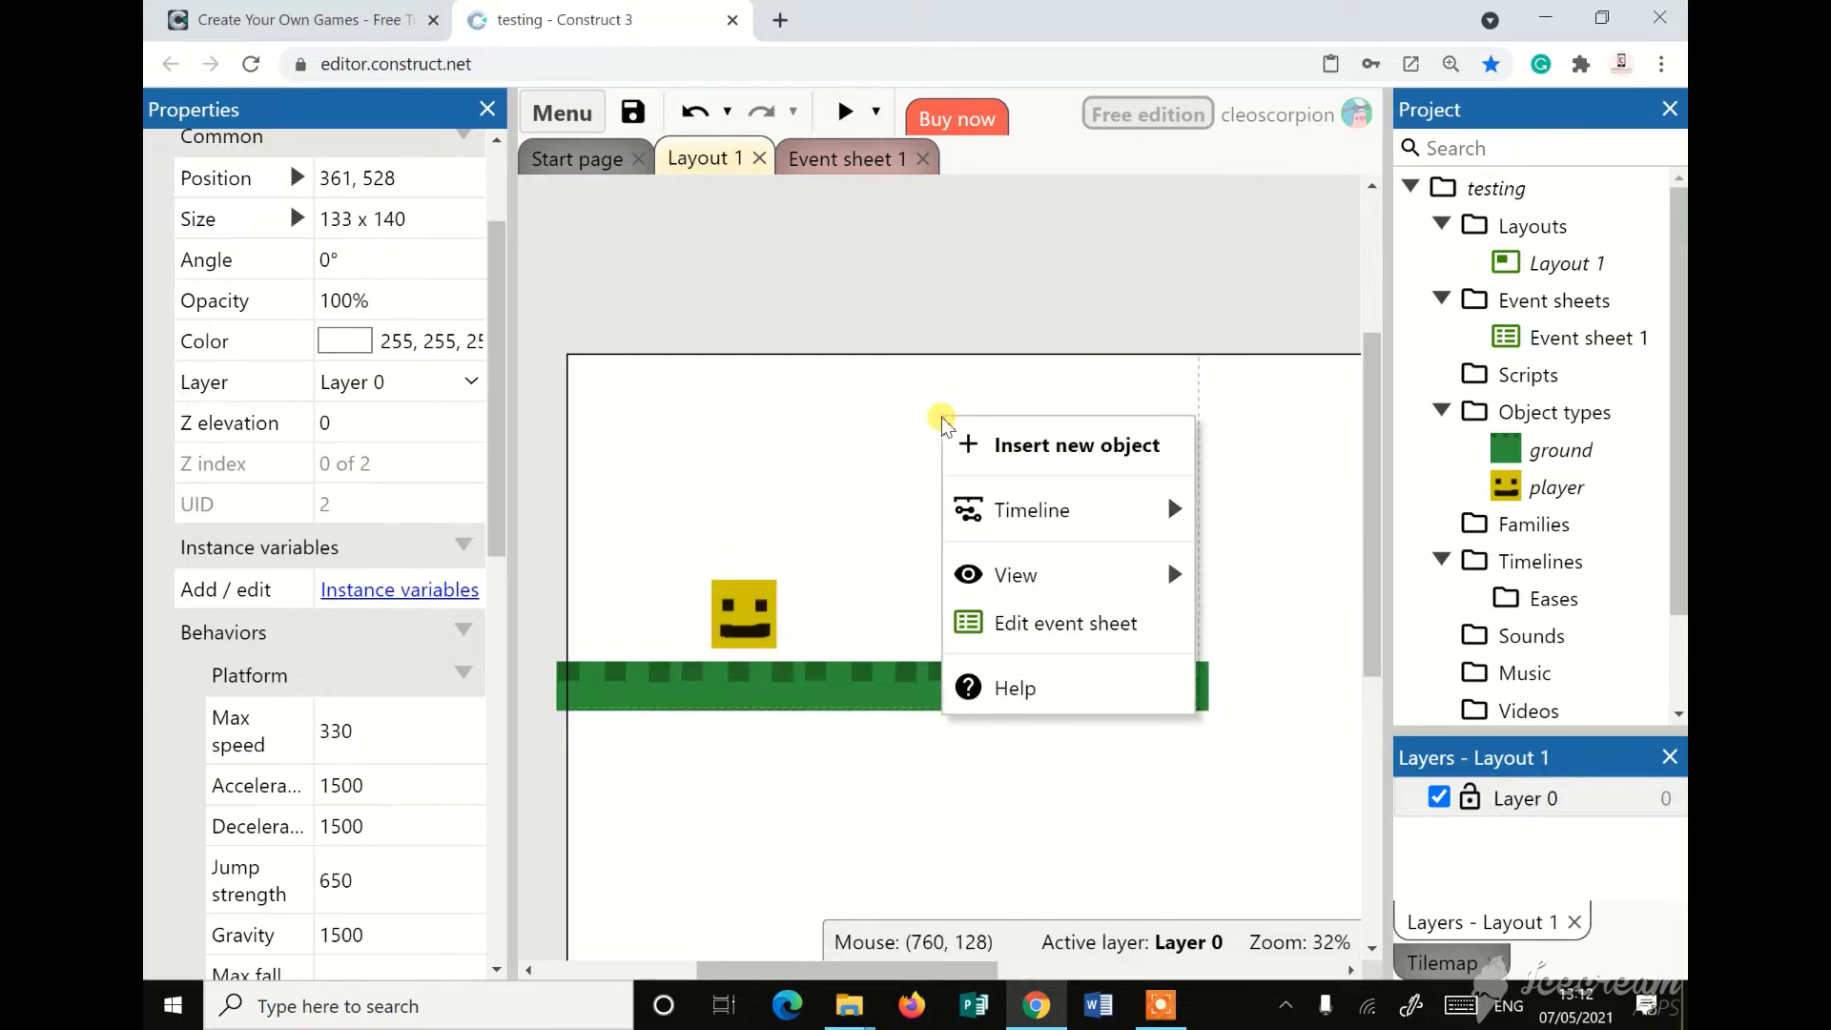
pyautogui.click(1003, 446)
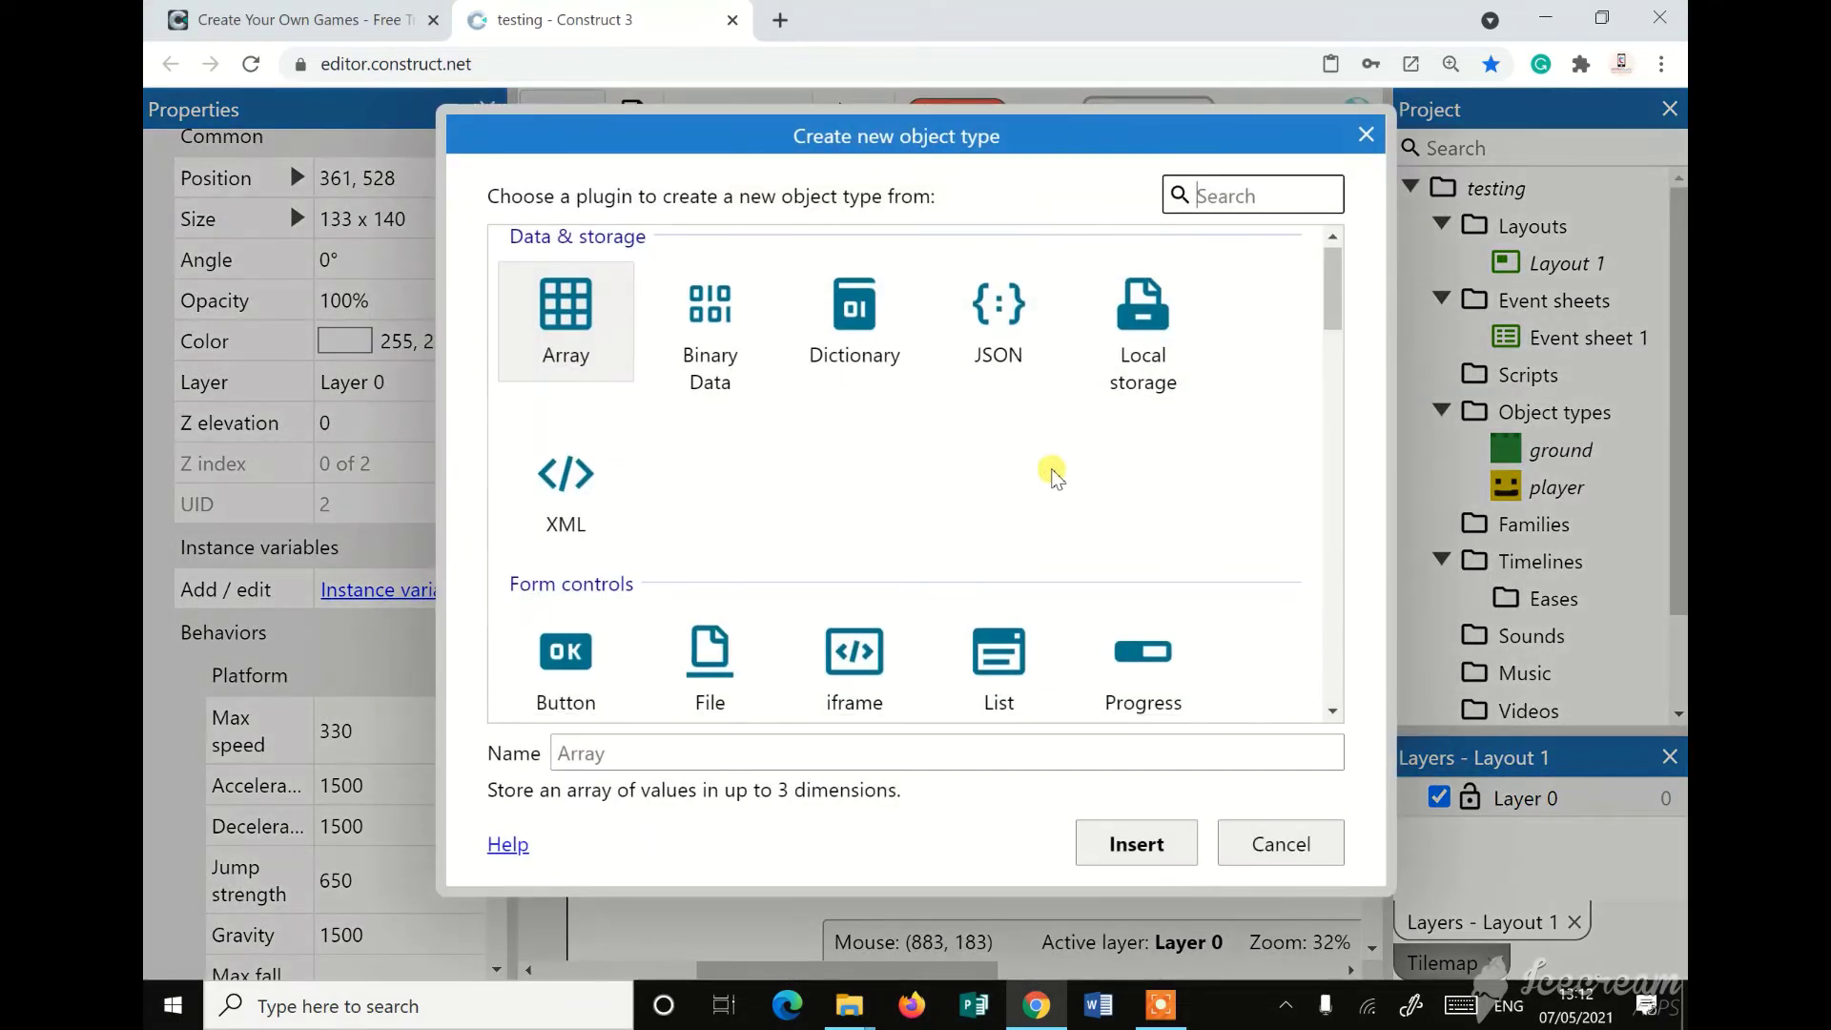
pyautogui.scroll(-5, 1052, 473)
pyautogui.click(1052, 467)
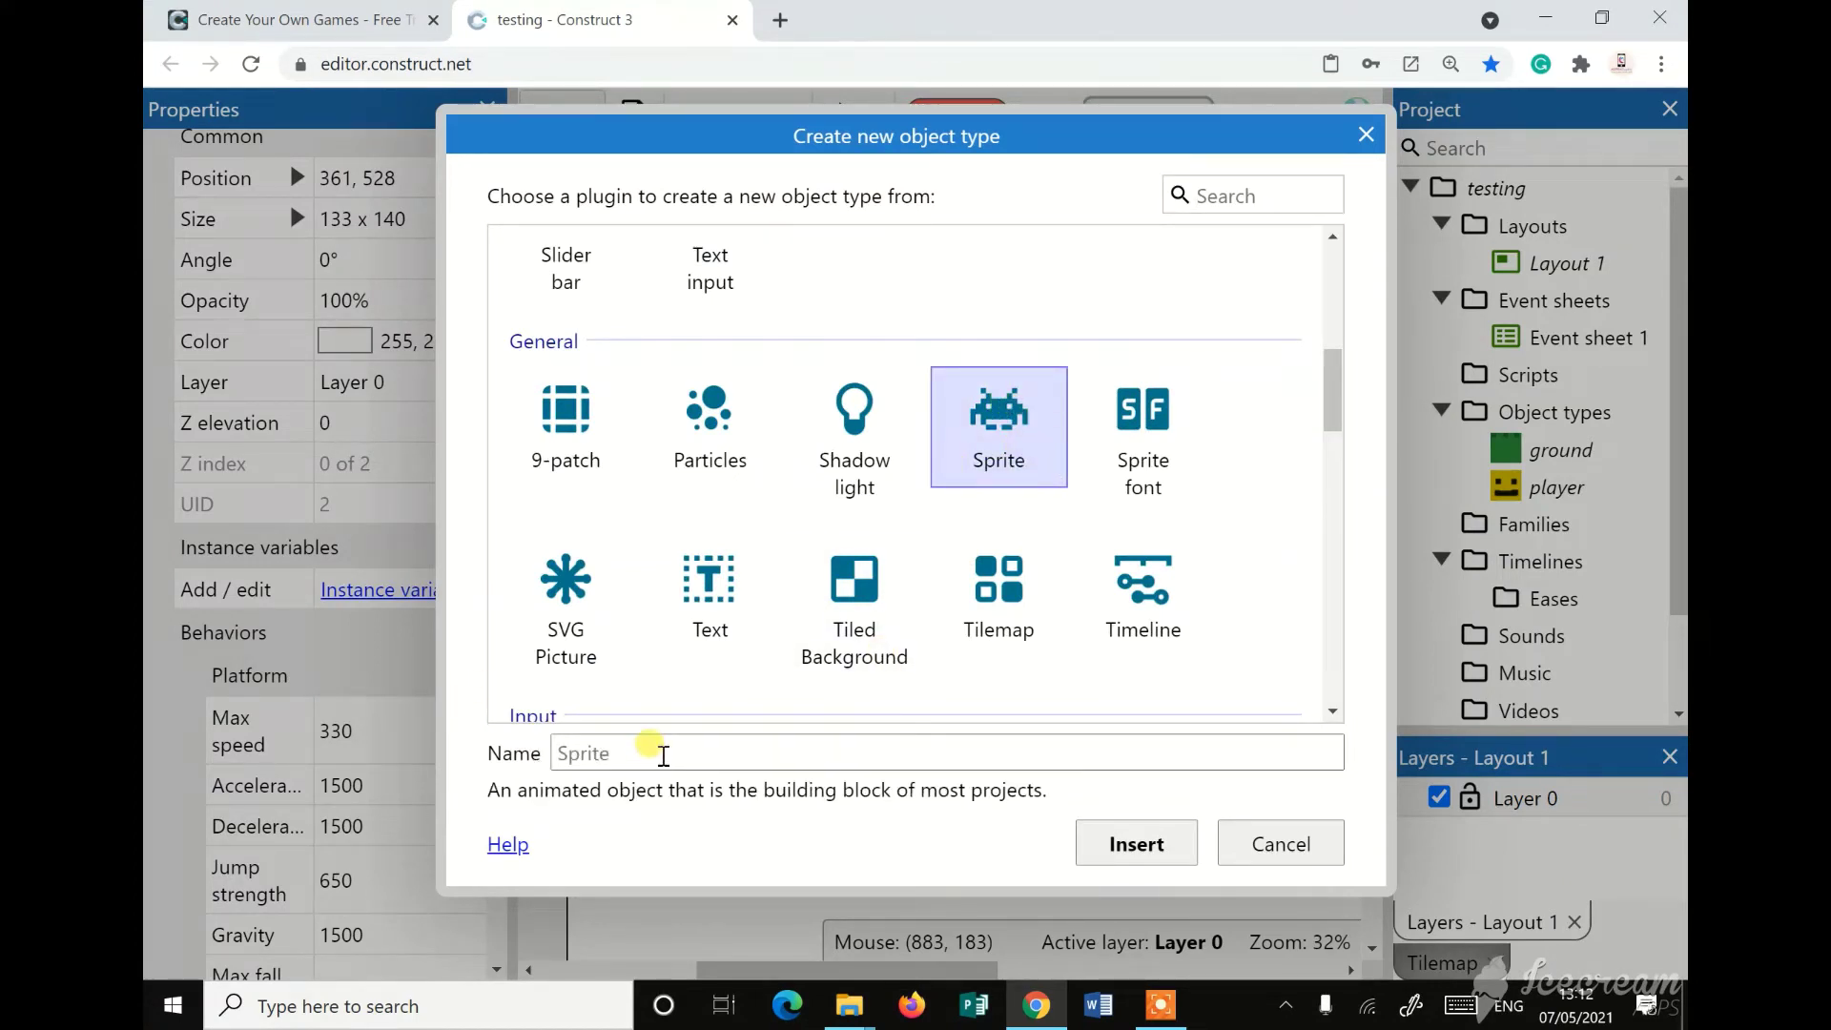
pyautogui.click(657, 753)
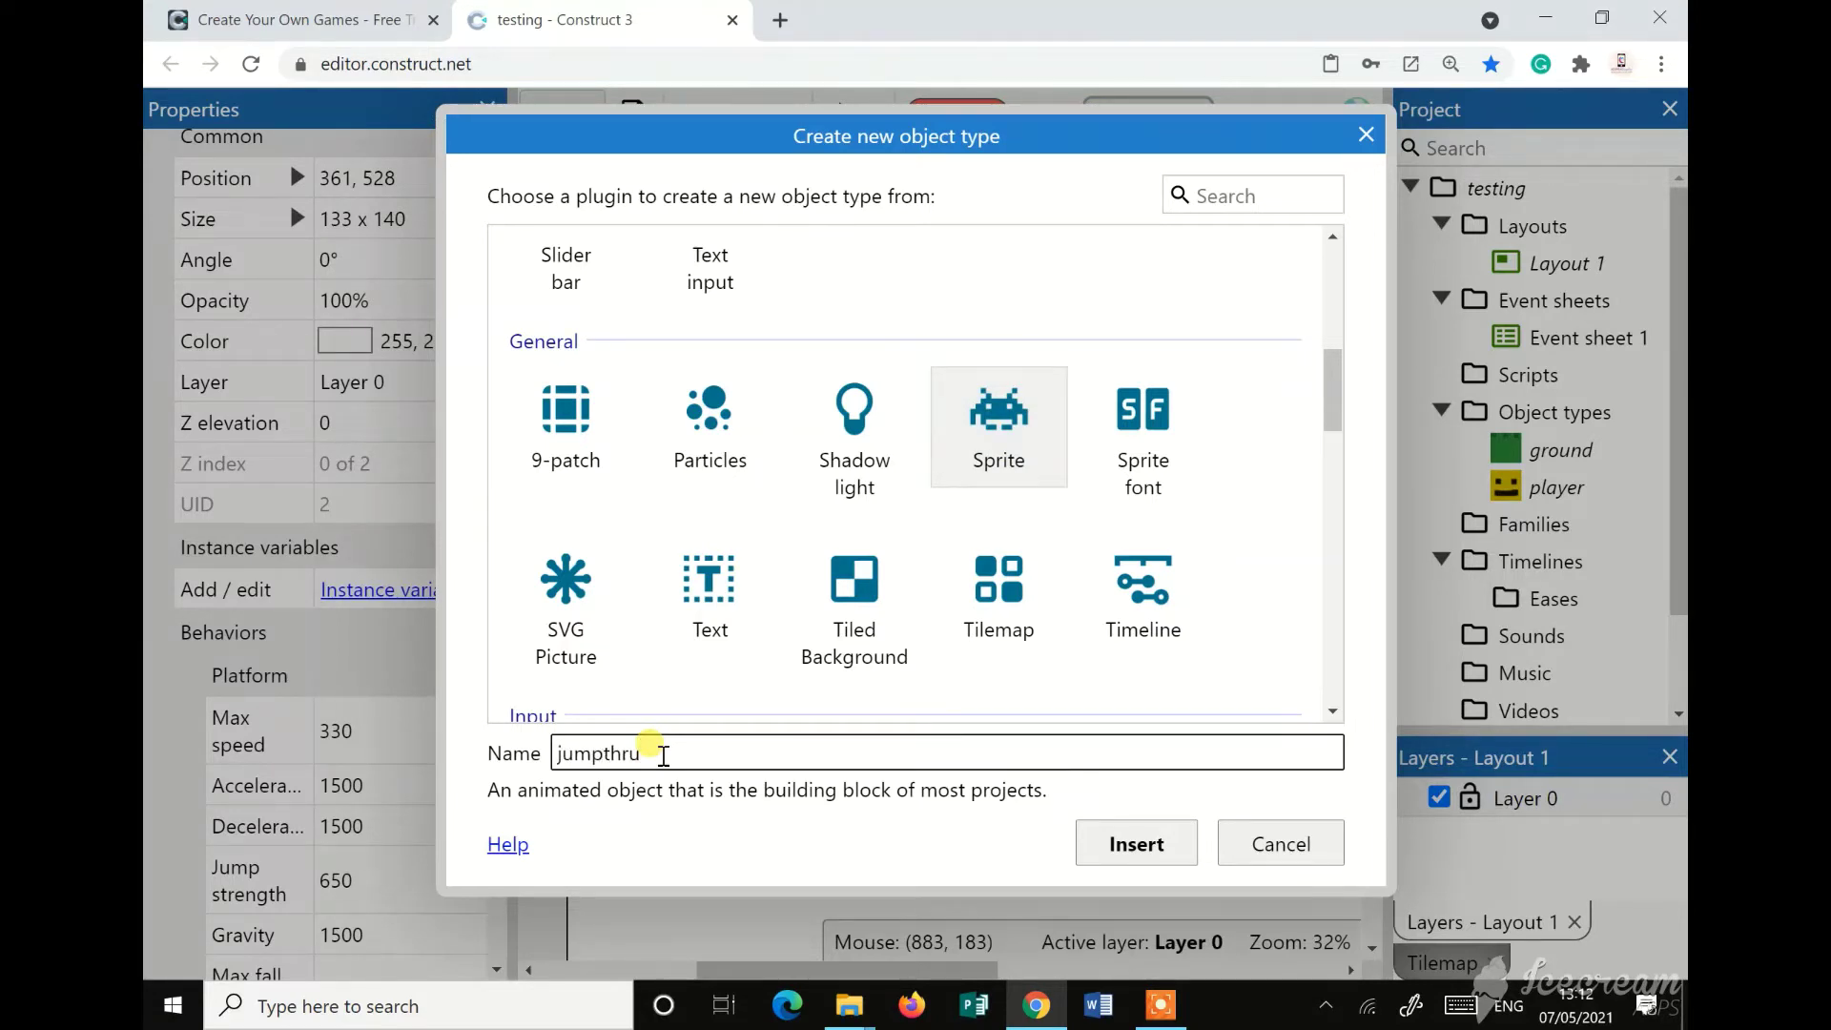
pyautogui.click(1162, 845)
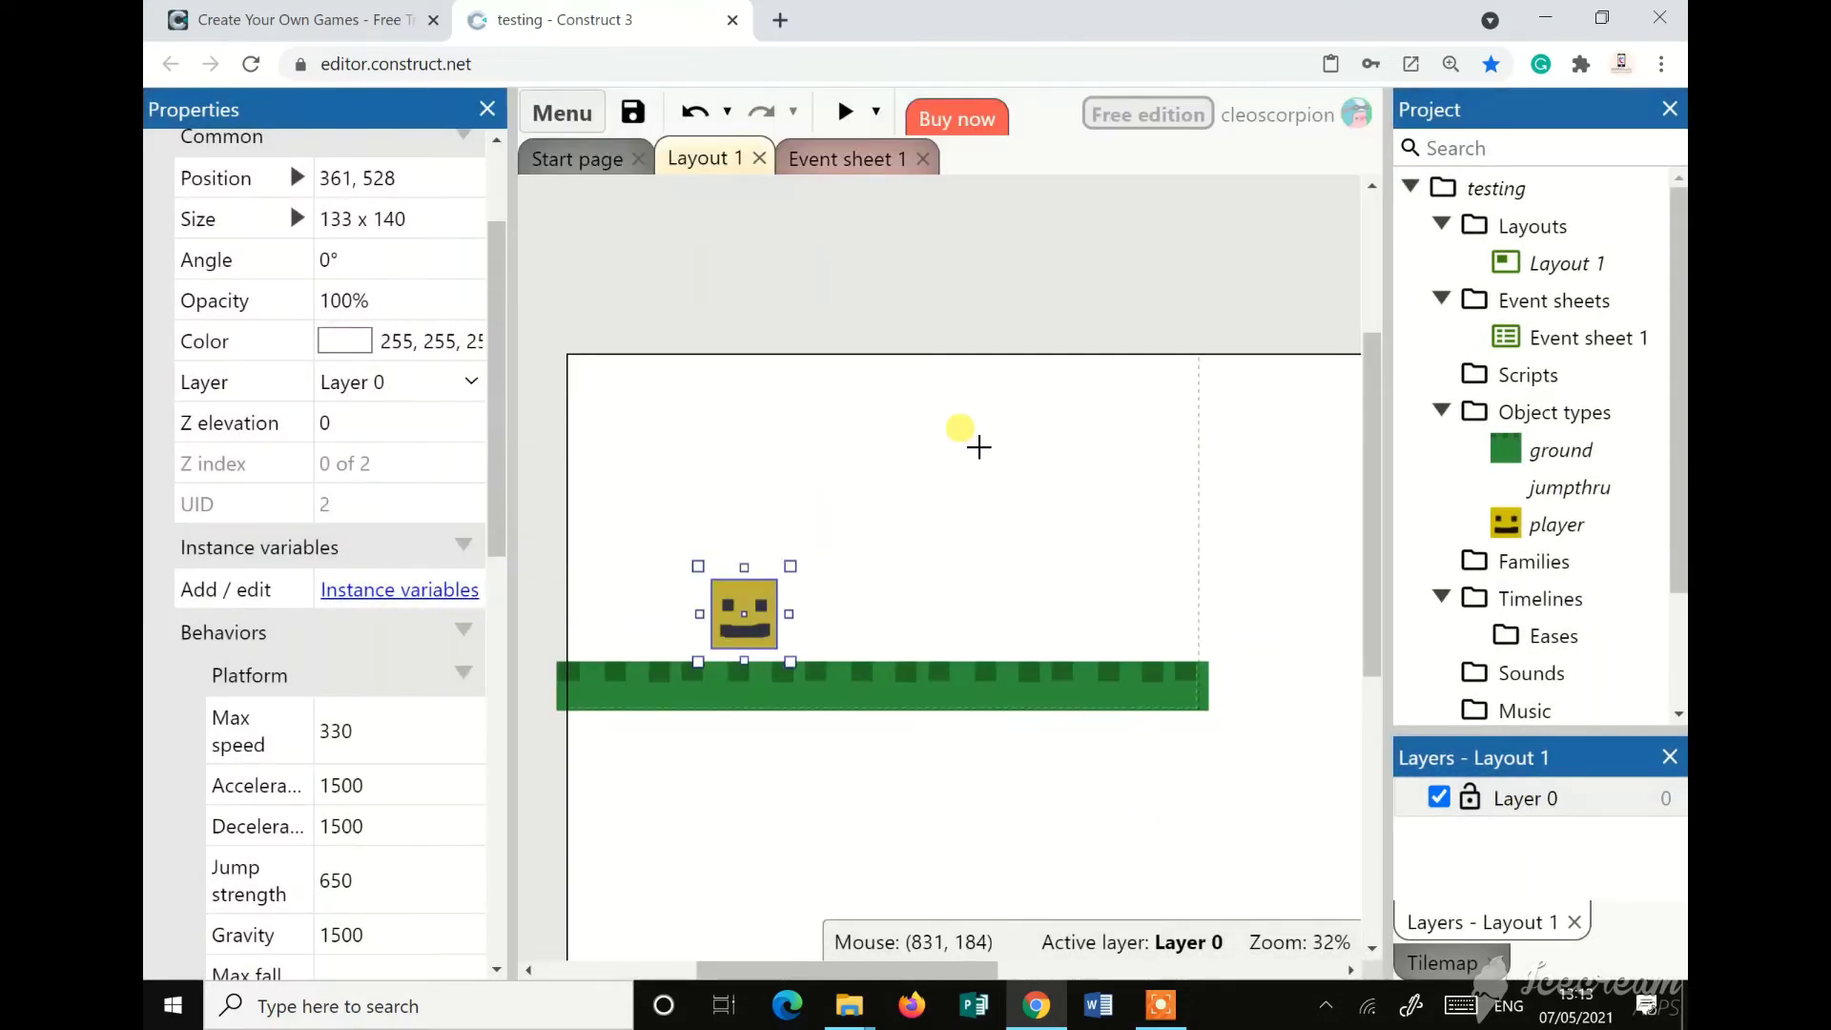
pyautogui.click(980, 450)
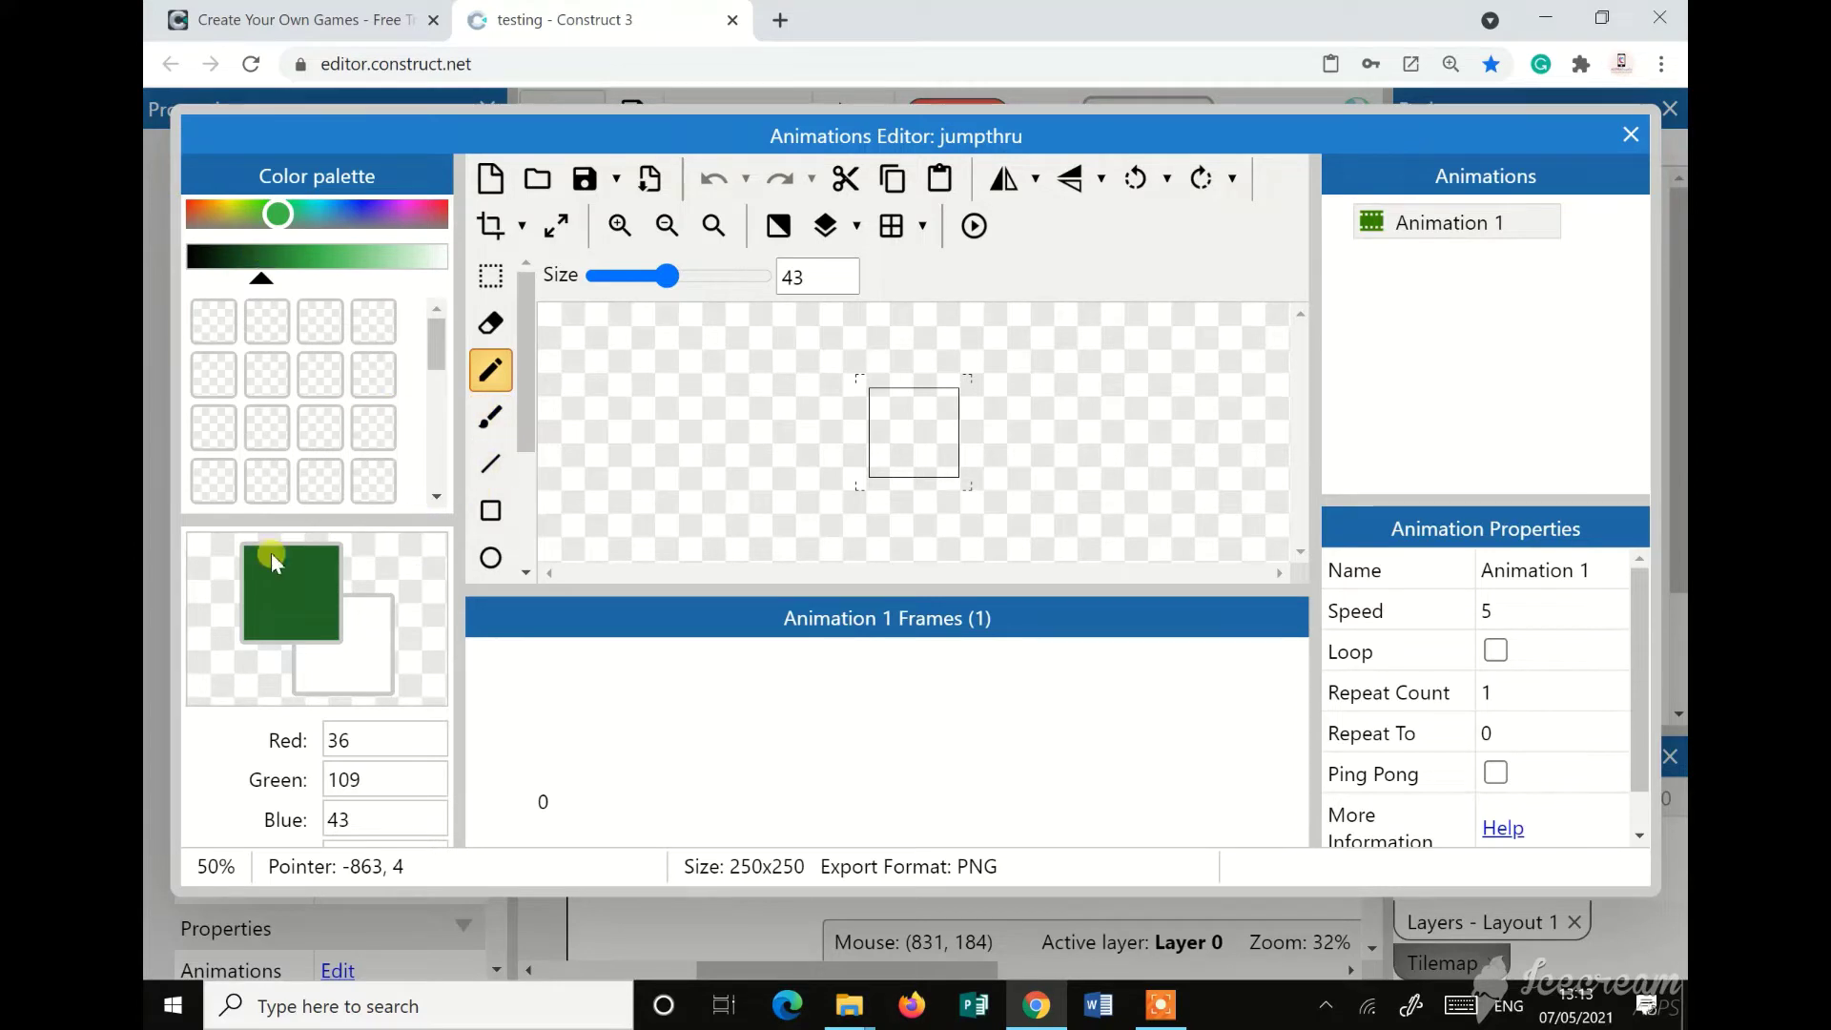
# Flood-fill the jumpthru sprite's entire image with dark green (36, 109, 43)
pyautogui.scroll(-2, 515, 467)
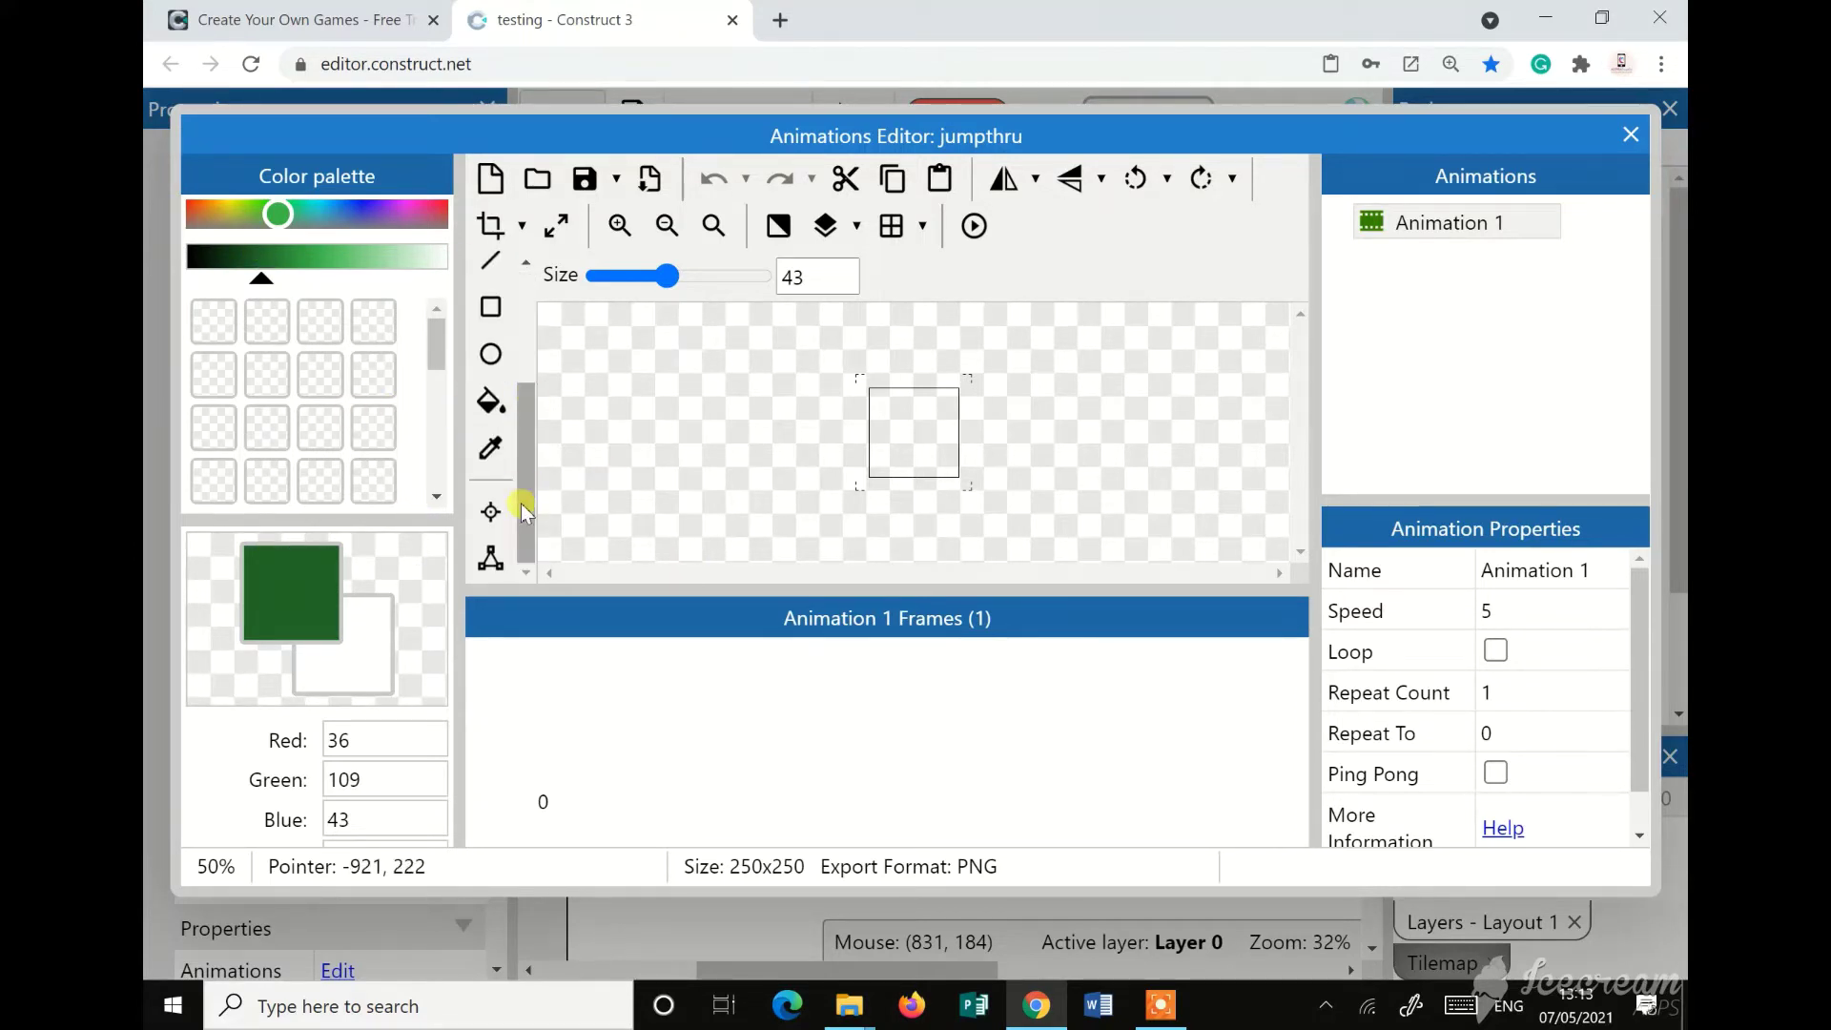
pyautogui.click(492, 404)
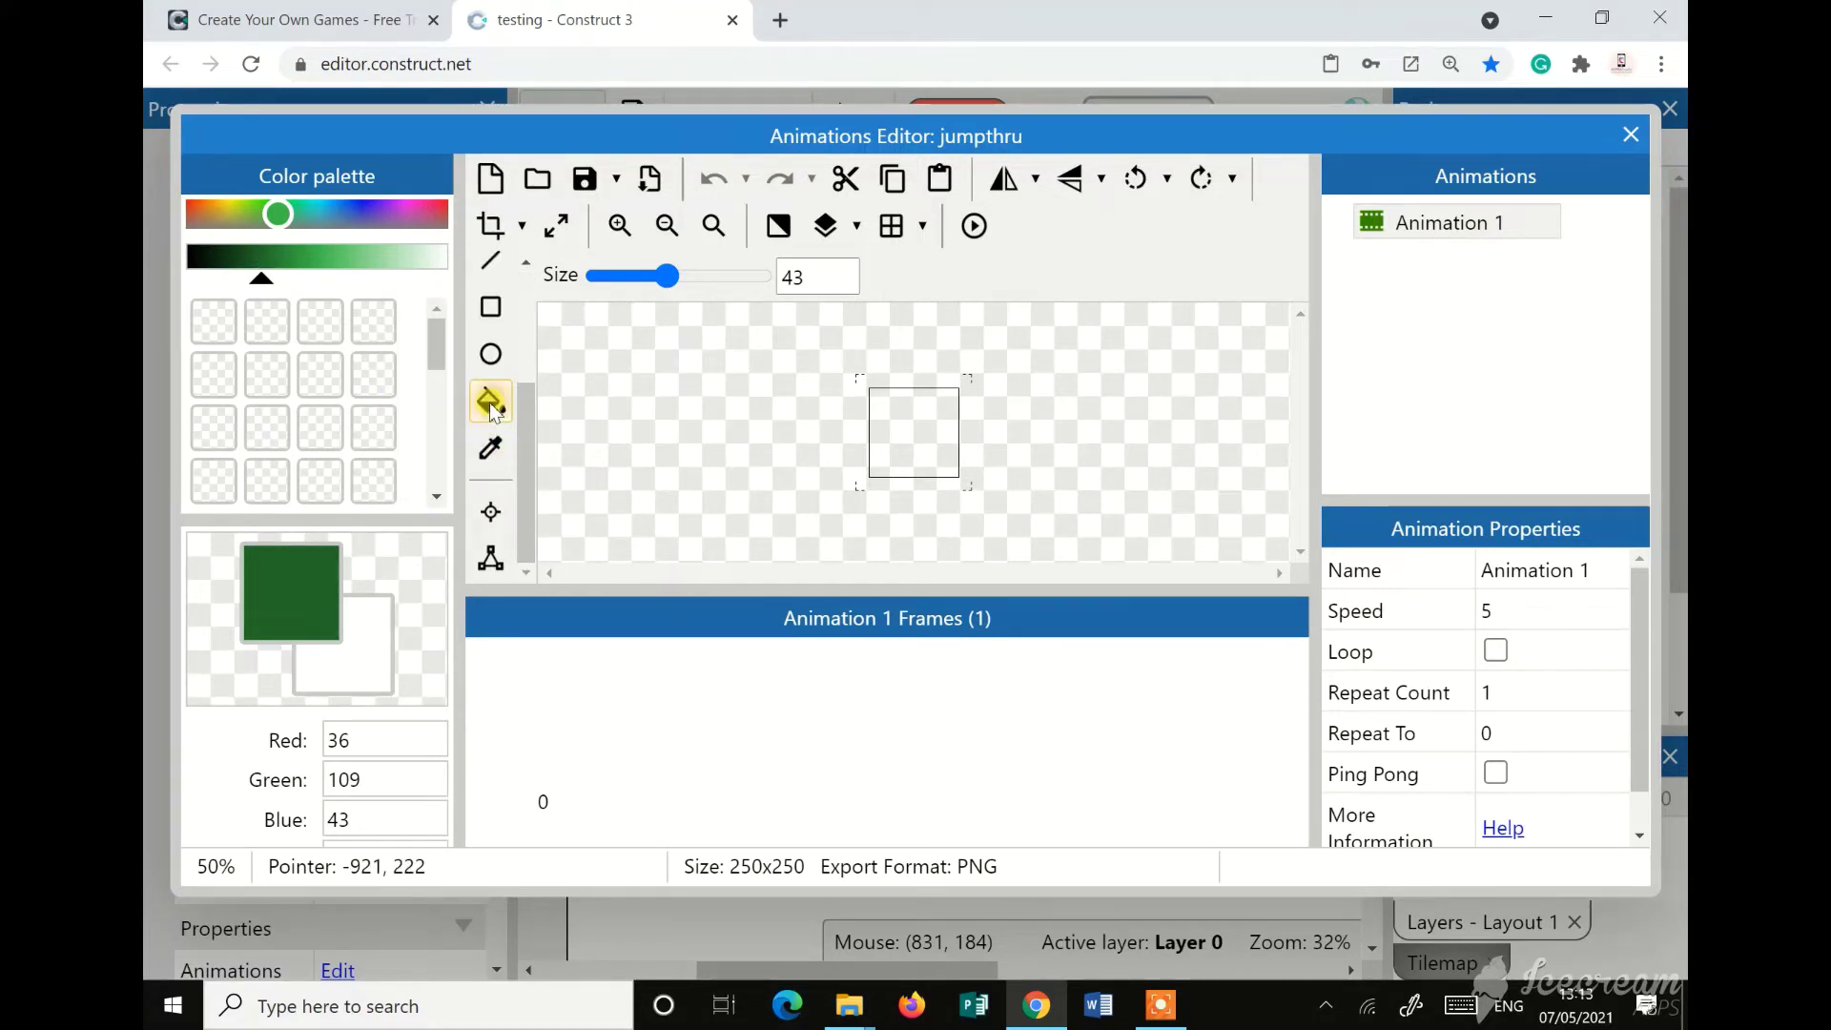
pyautogui.click(930, 434)
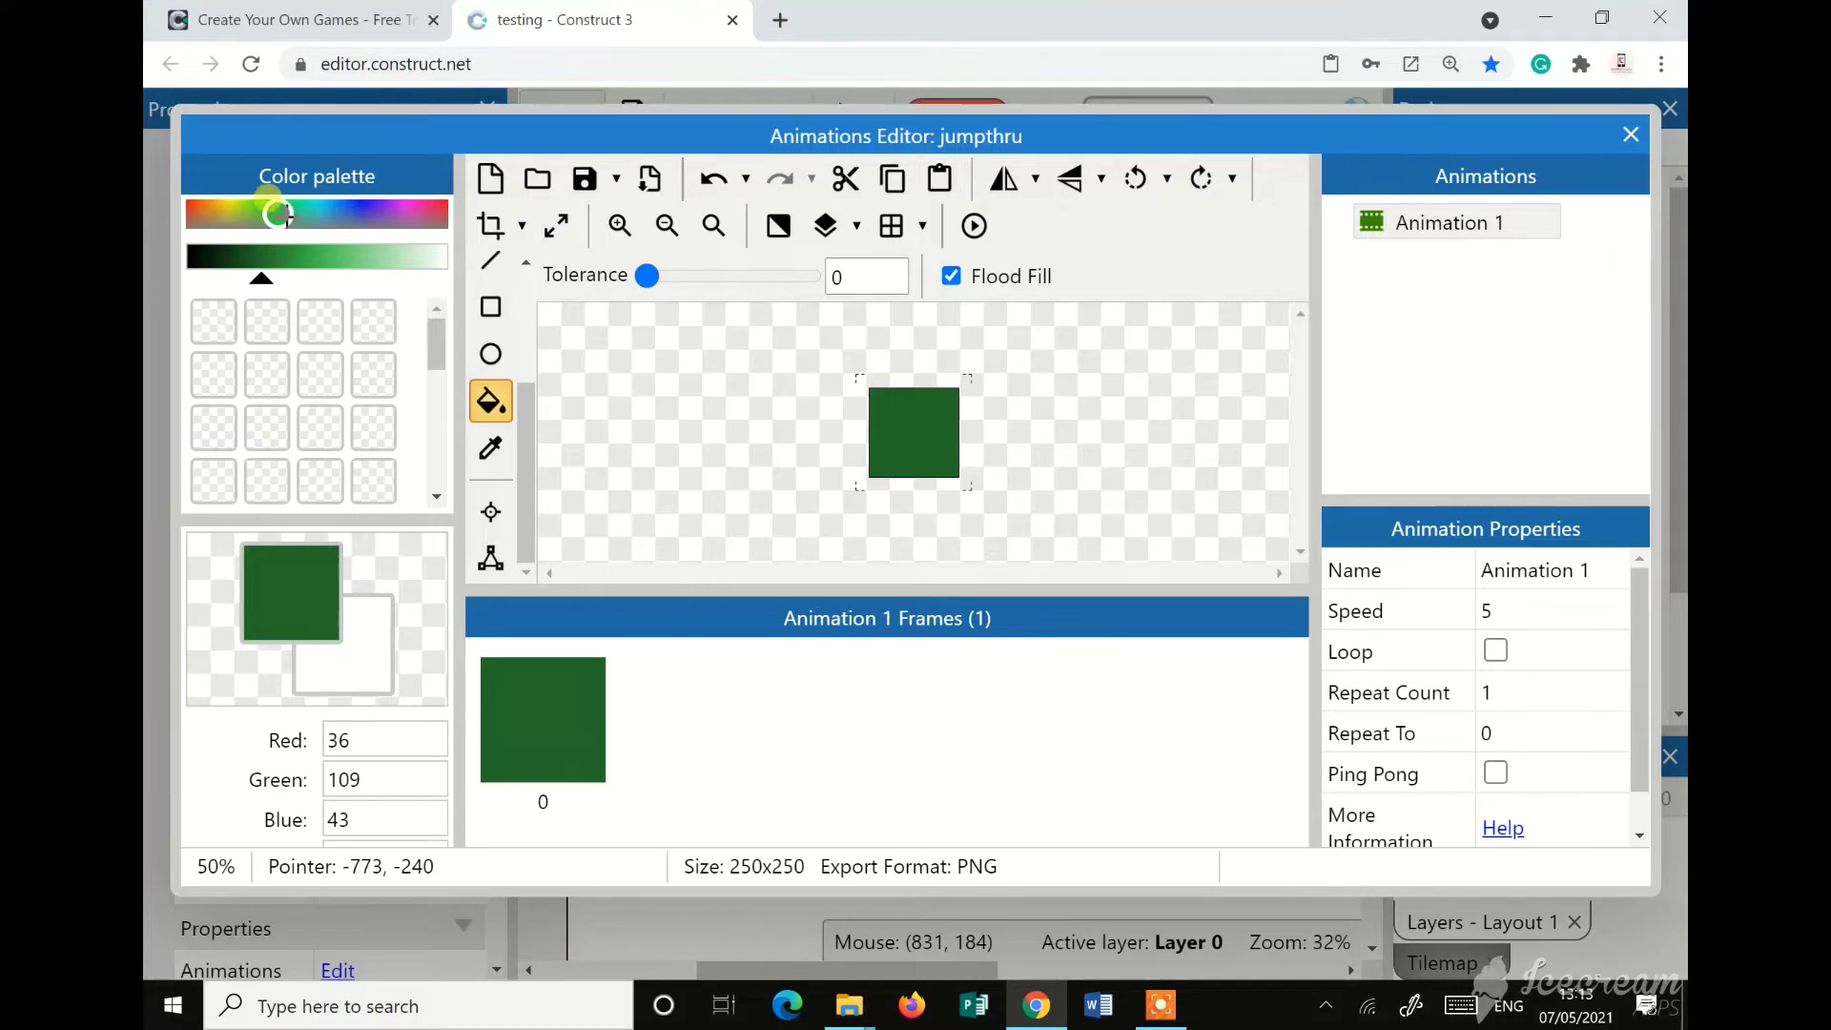
# Paint five lighter green (82, 197, 93) dots, one in the centre and one near each corner, with a size 49 Brush, and close the editor
pyautogui.moveTo(259, 283); pyautogui.dragTo(330, 282)
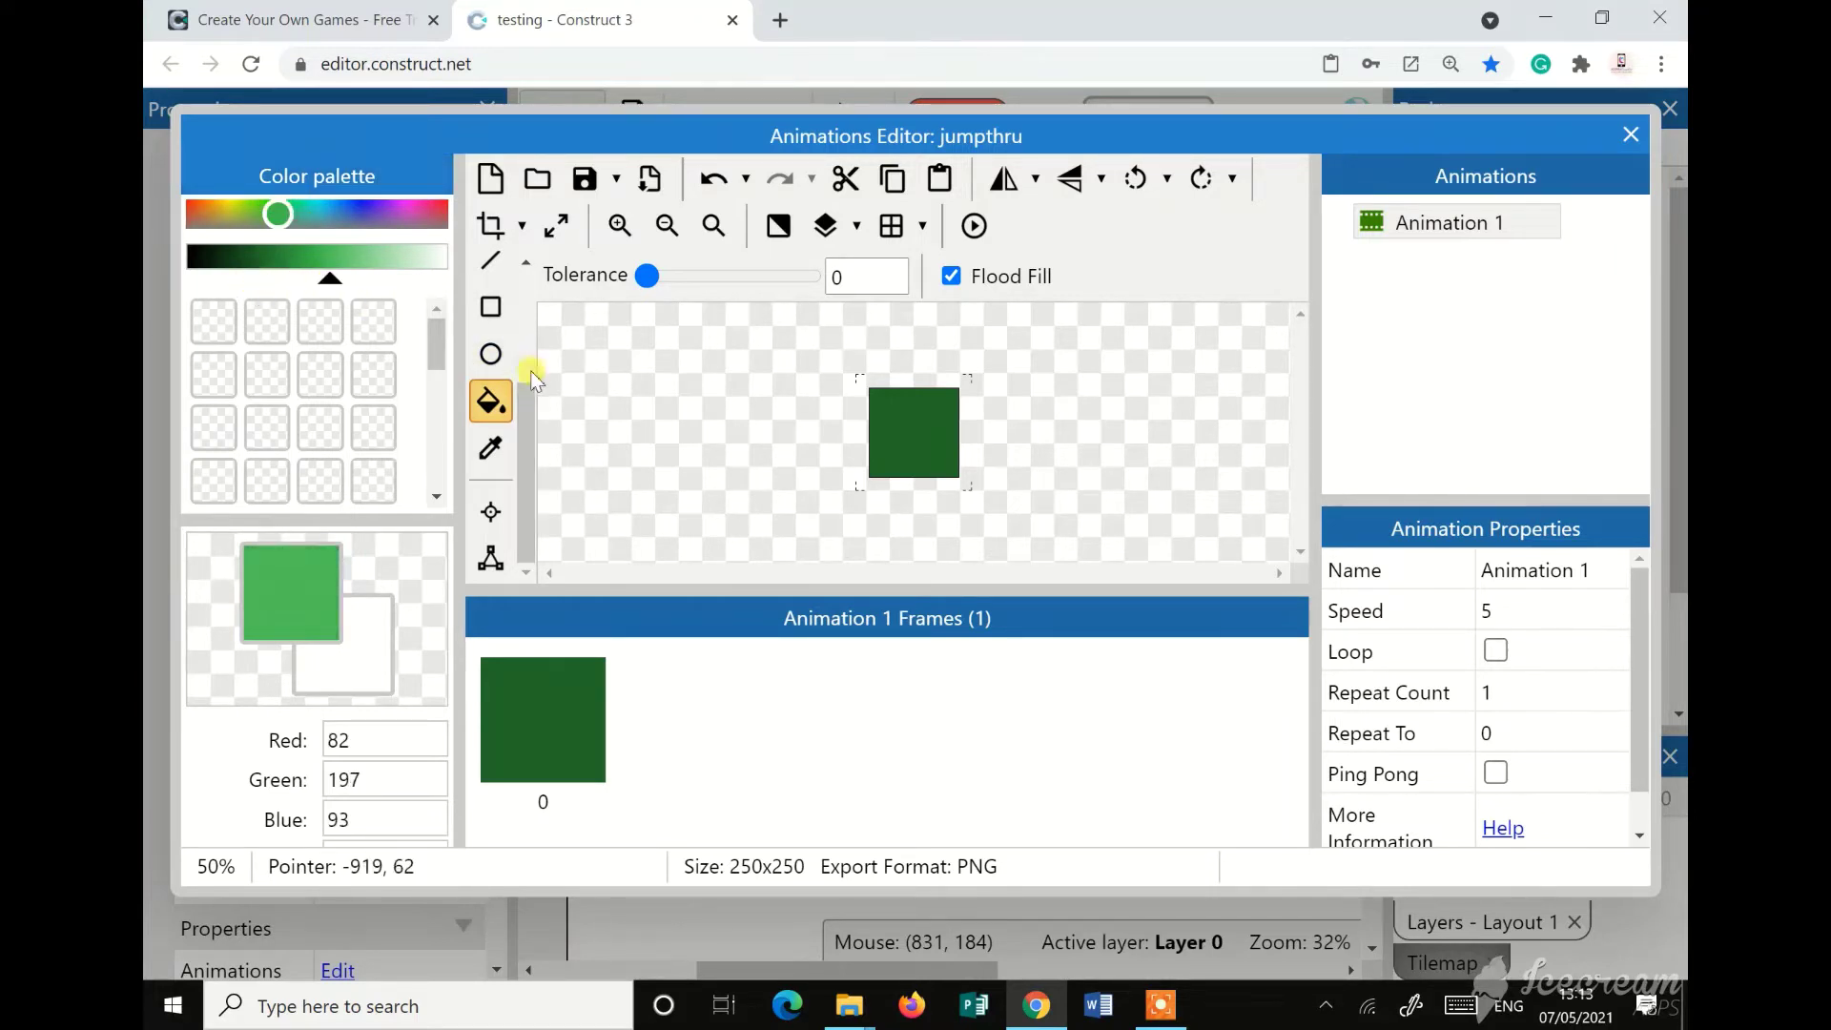
pyautogui.click(490, 448)
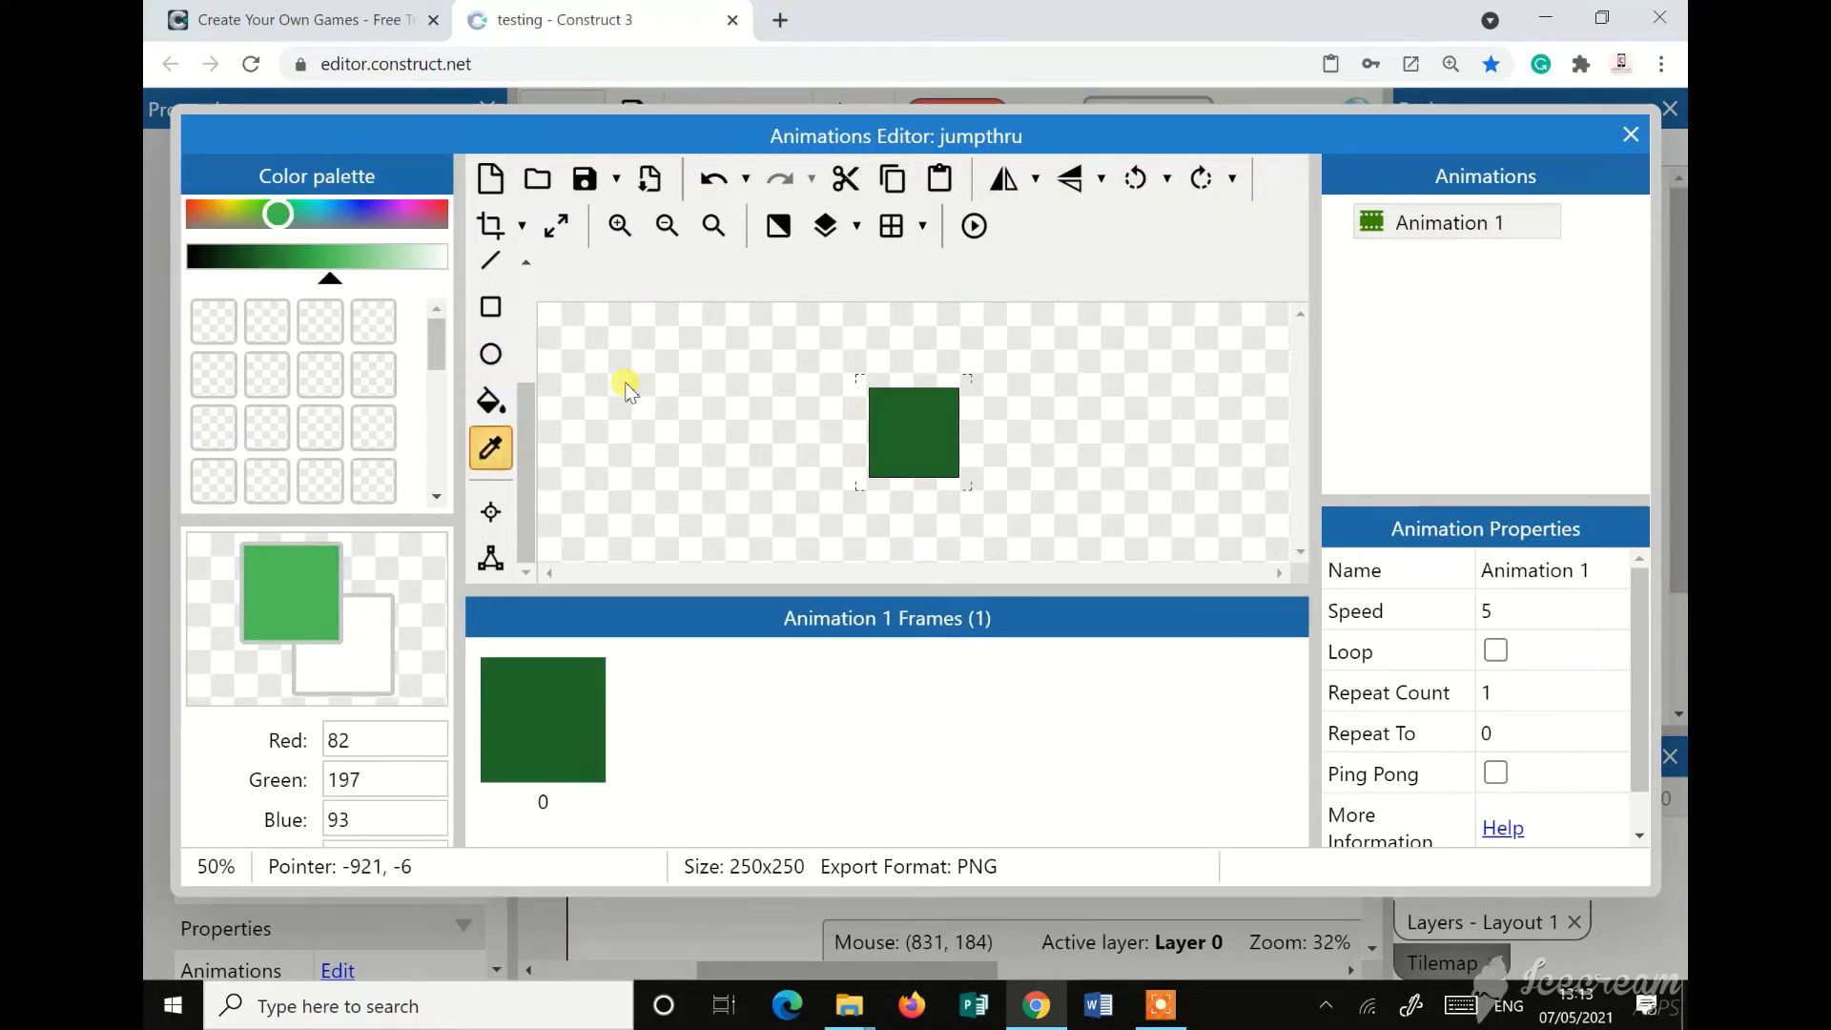
pyautogui.scroll(3, 482, 447)
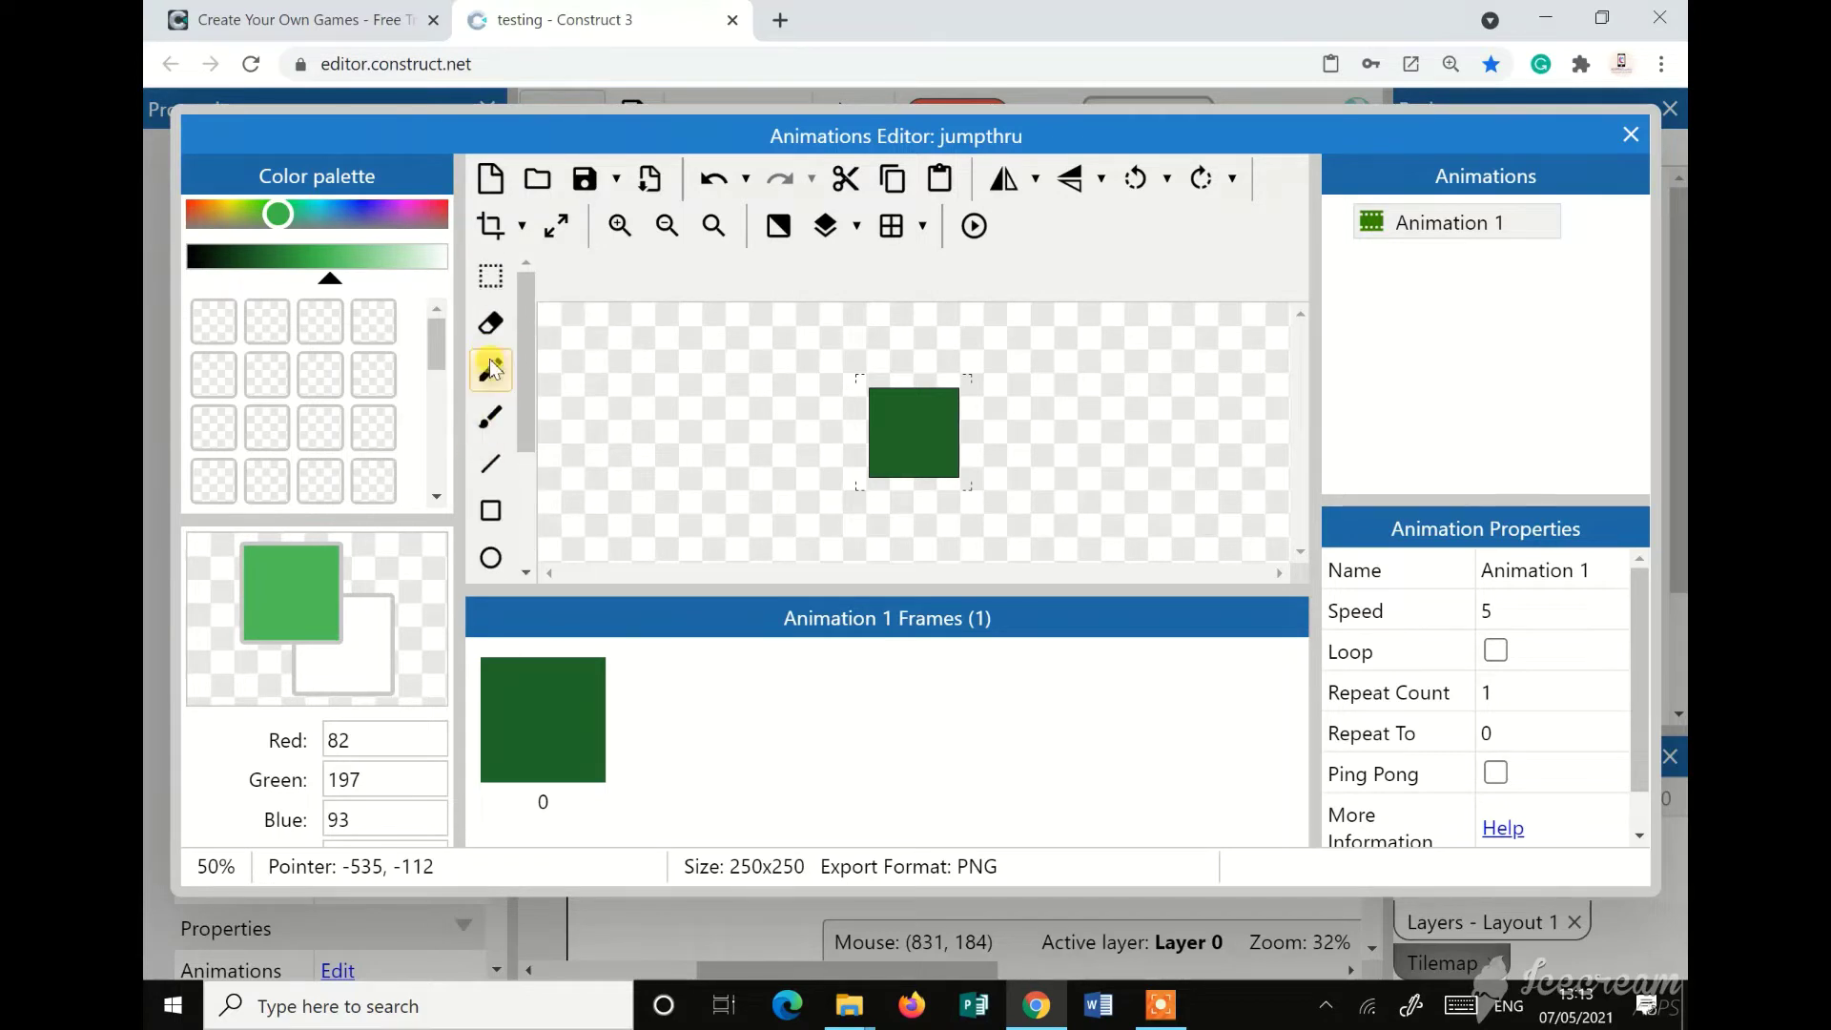
pyautogui.click(495, 416)
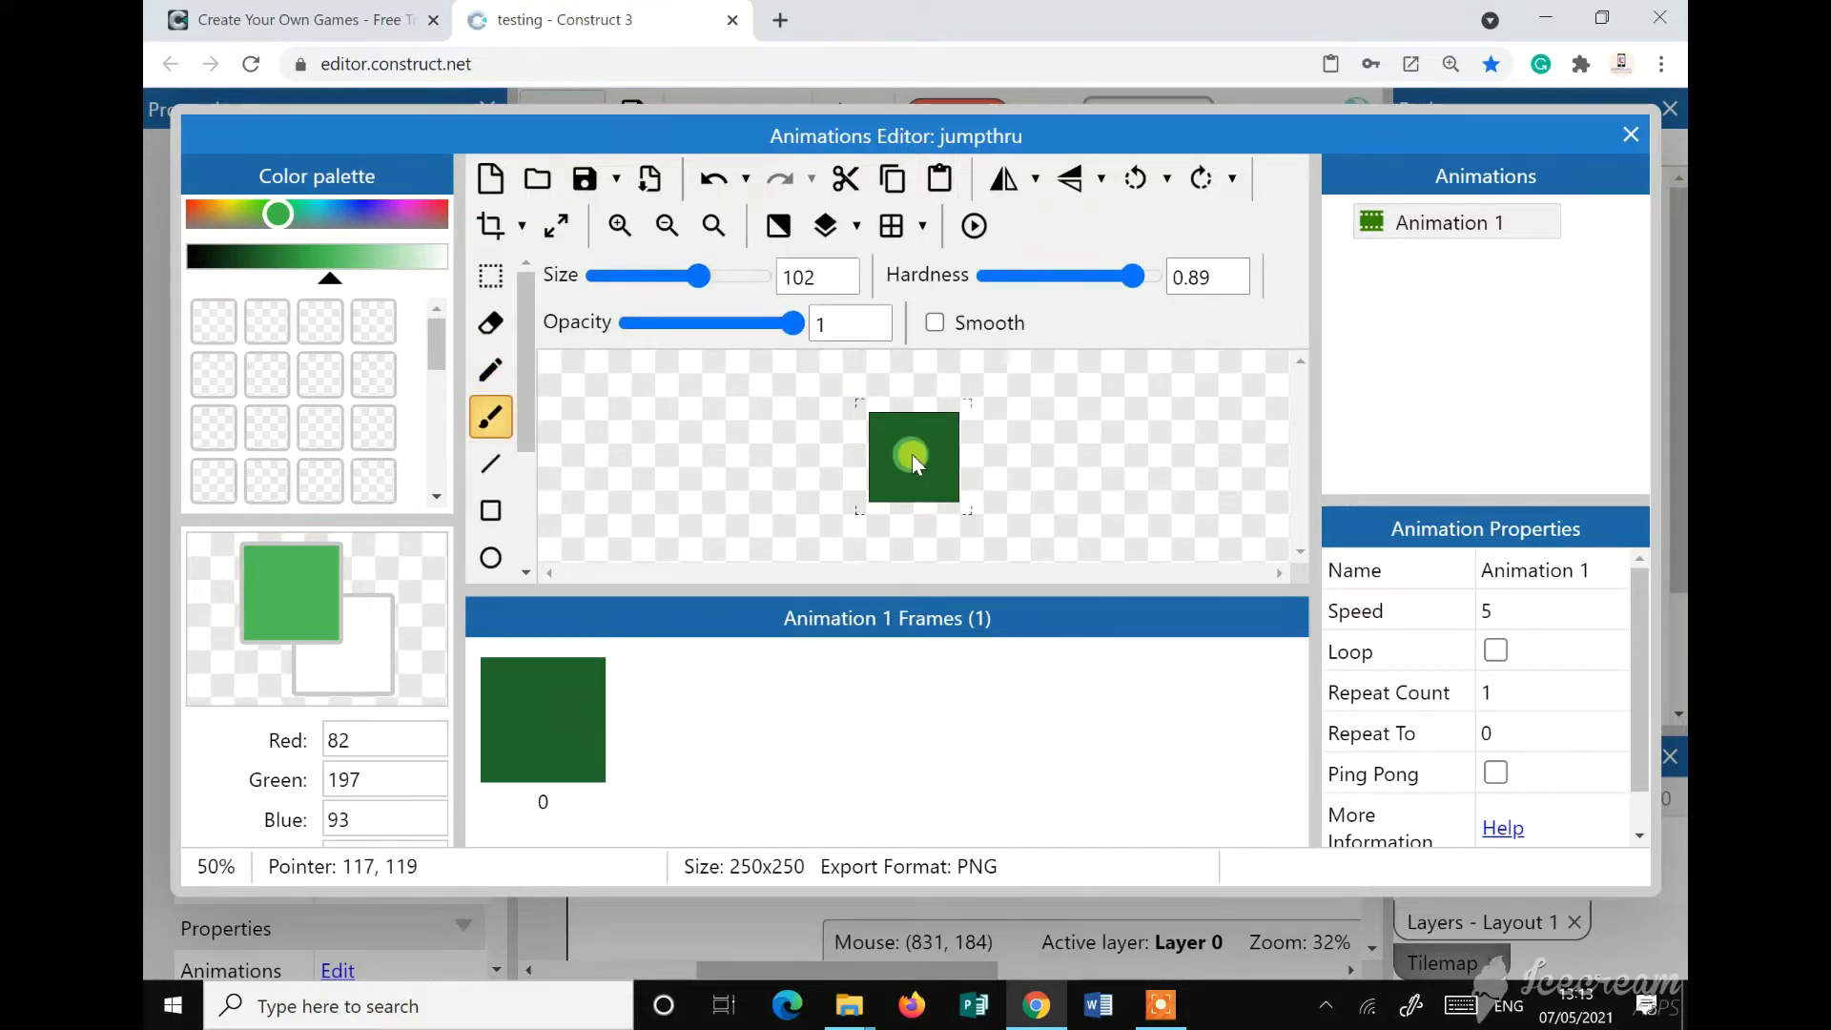
pyautogui.moveTo(694, 292)
pyautogui.mouseDown()
pyautogui.moveTo(649, 276)
pyautogui.moveTo(678, 276)
pyautogui.mouseUp()
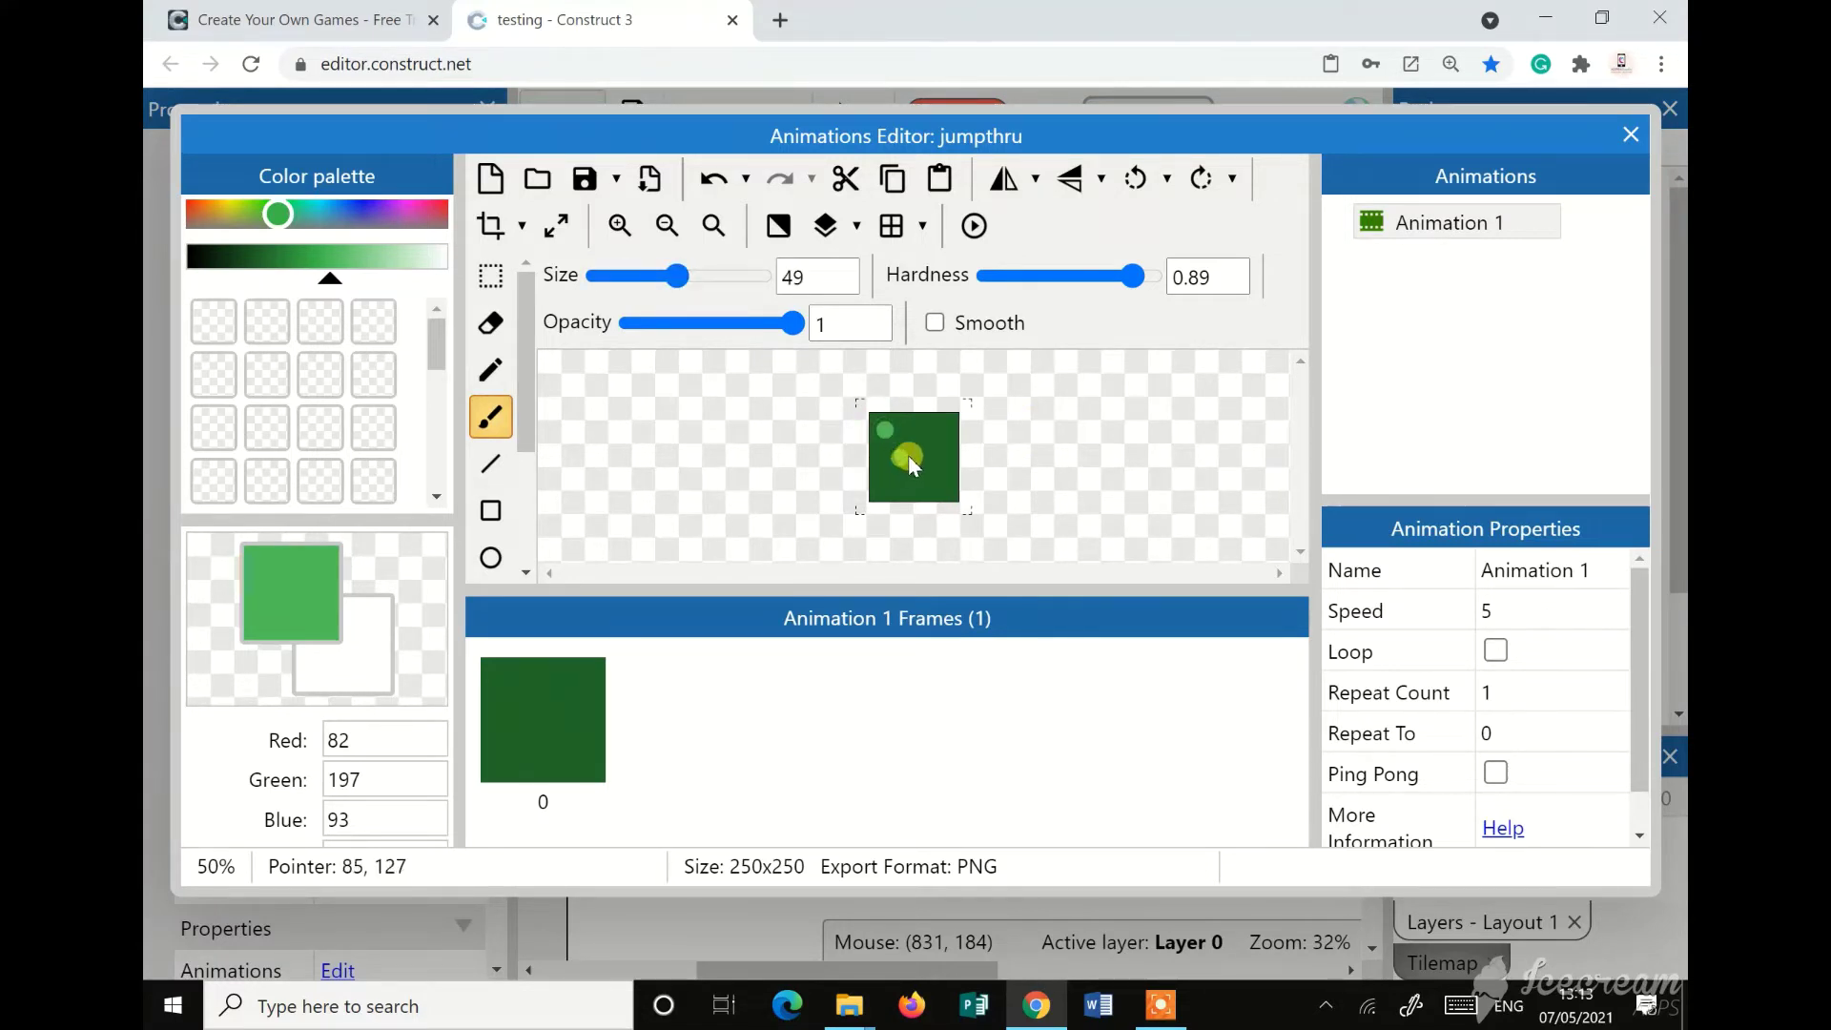
pyautogui.click(939, 485)
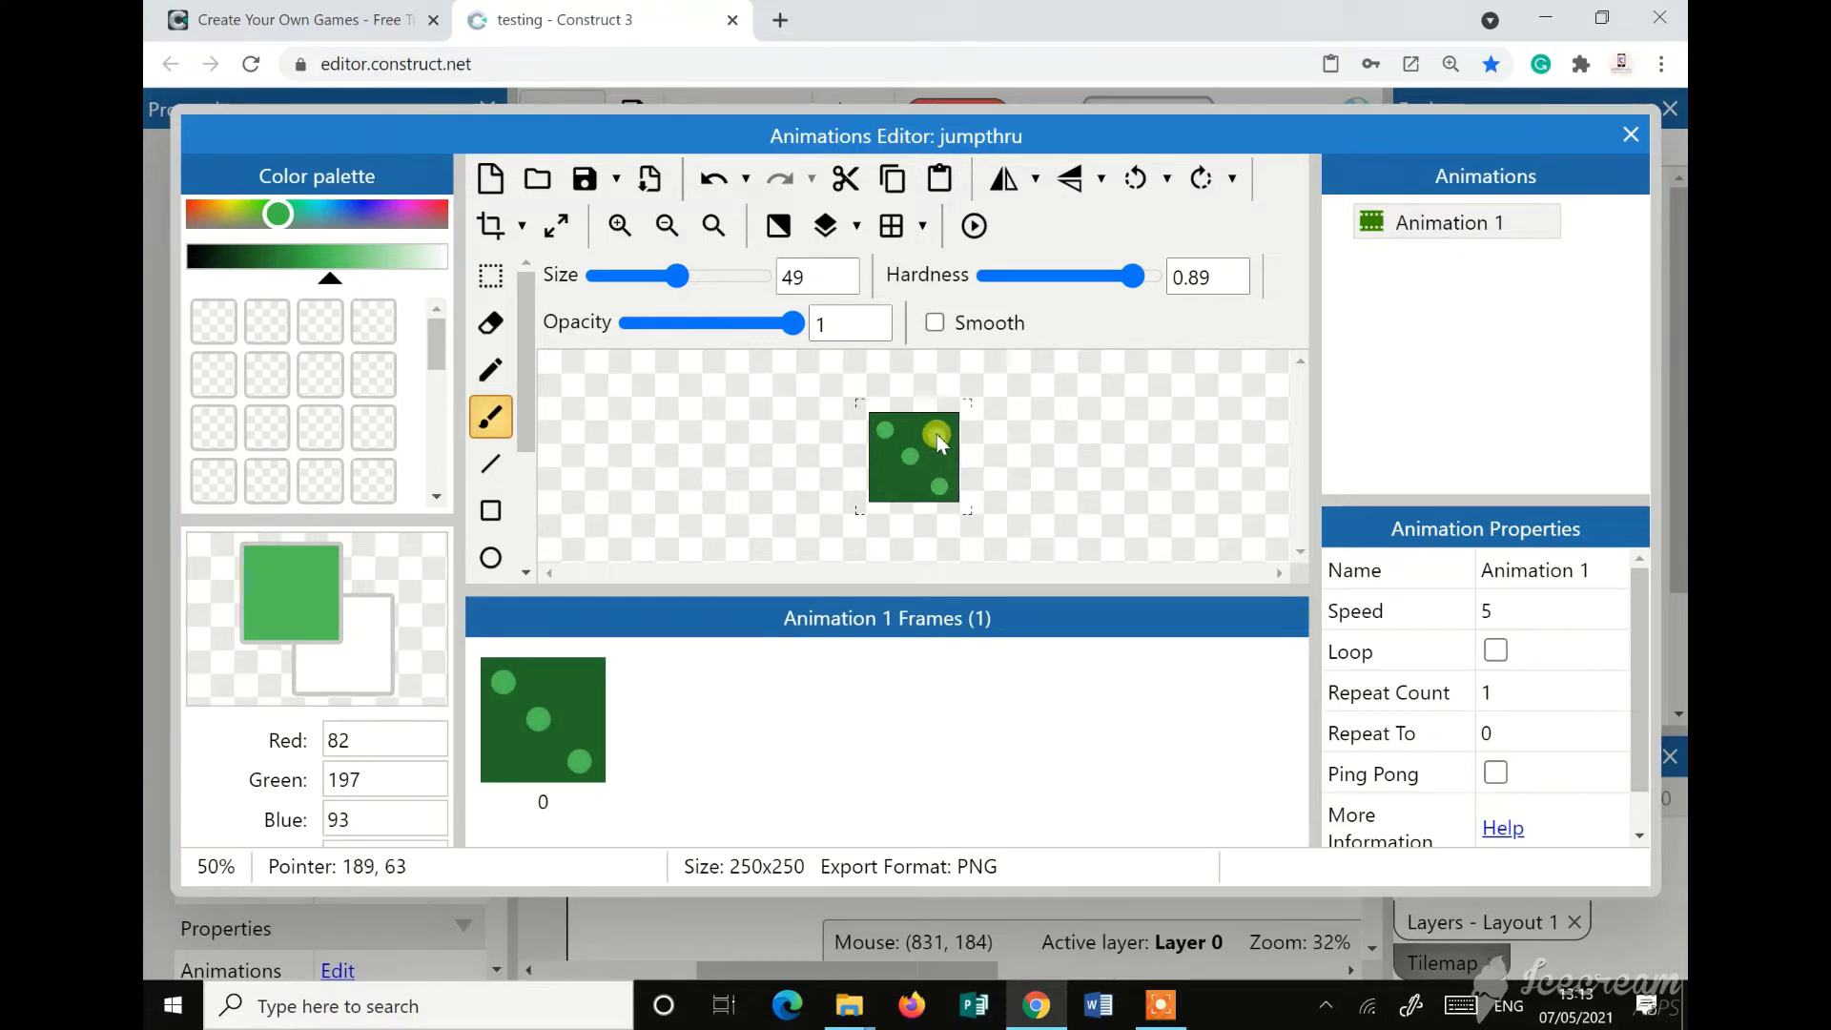
pyautogui.click(887, 481)
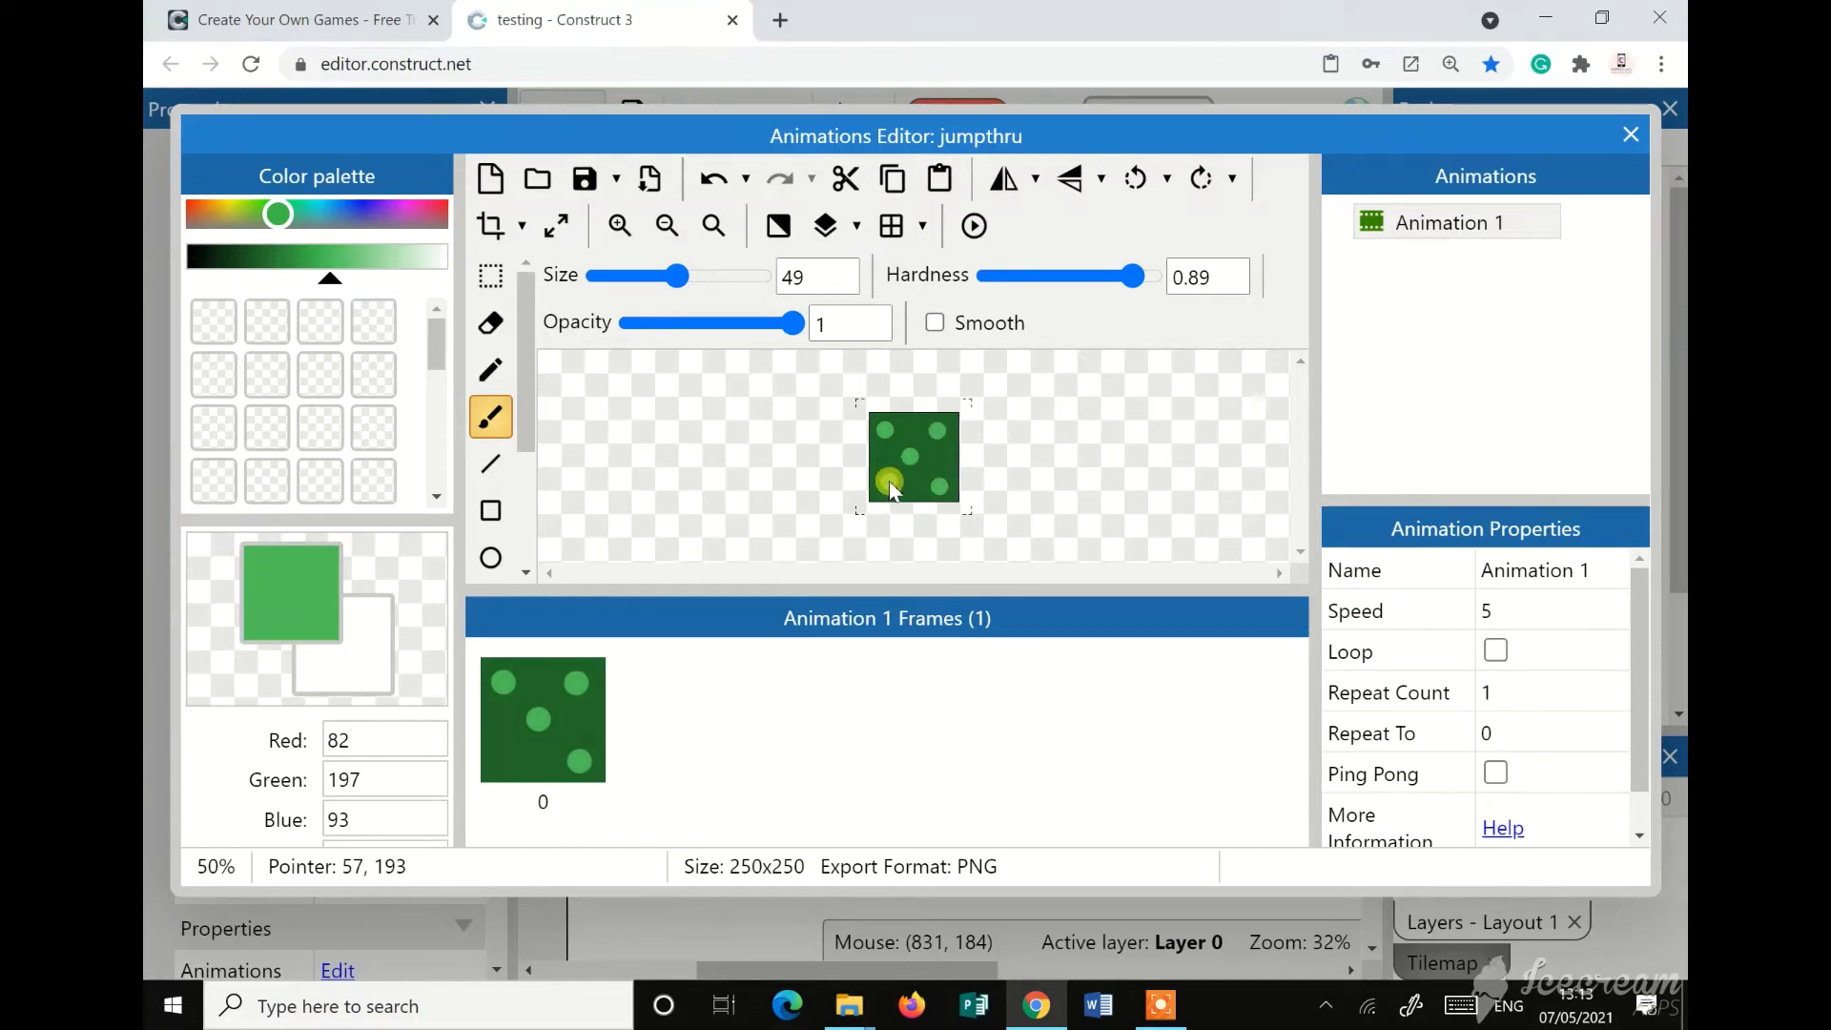
pyautogui.click(1631, 133)
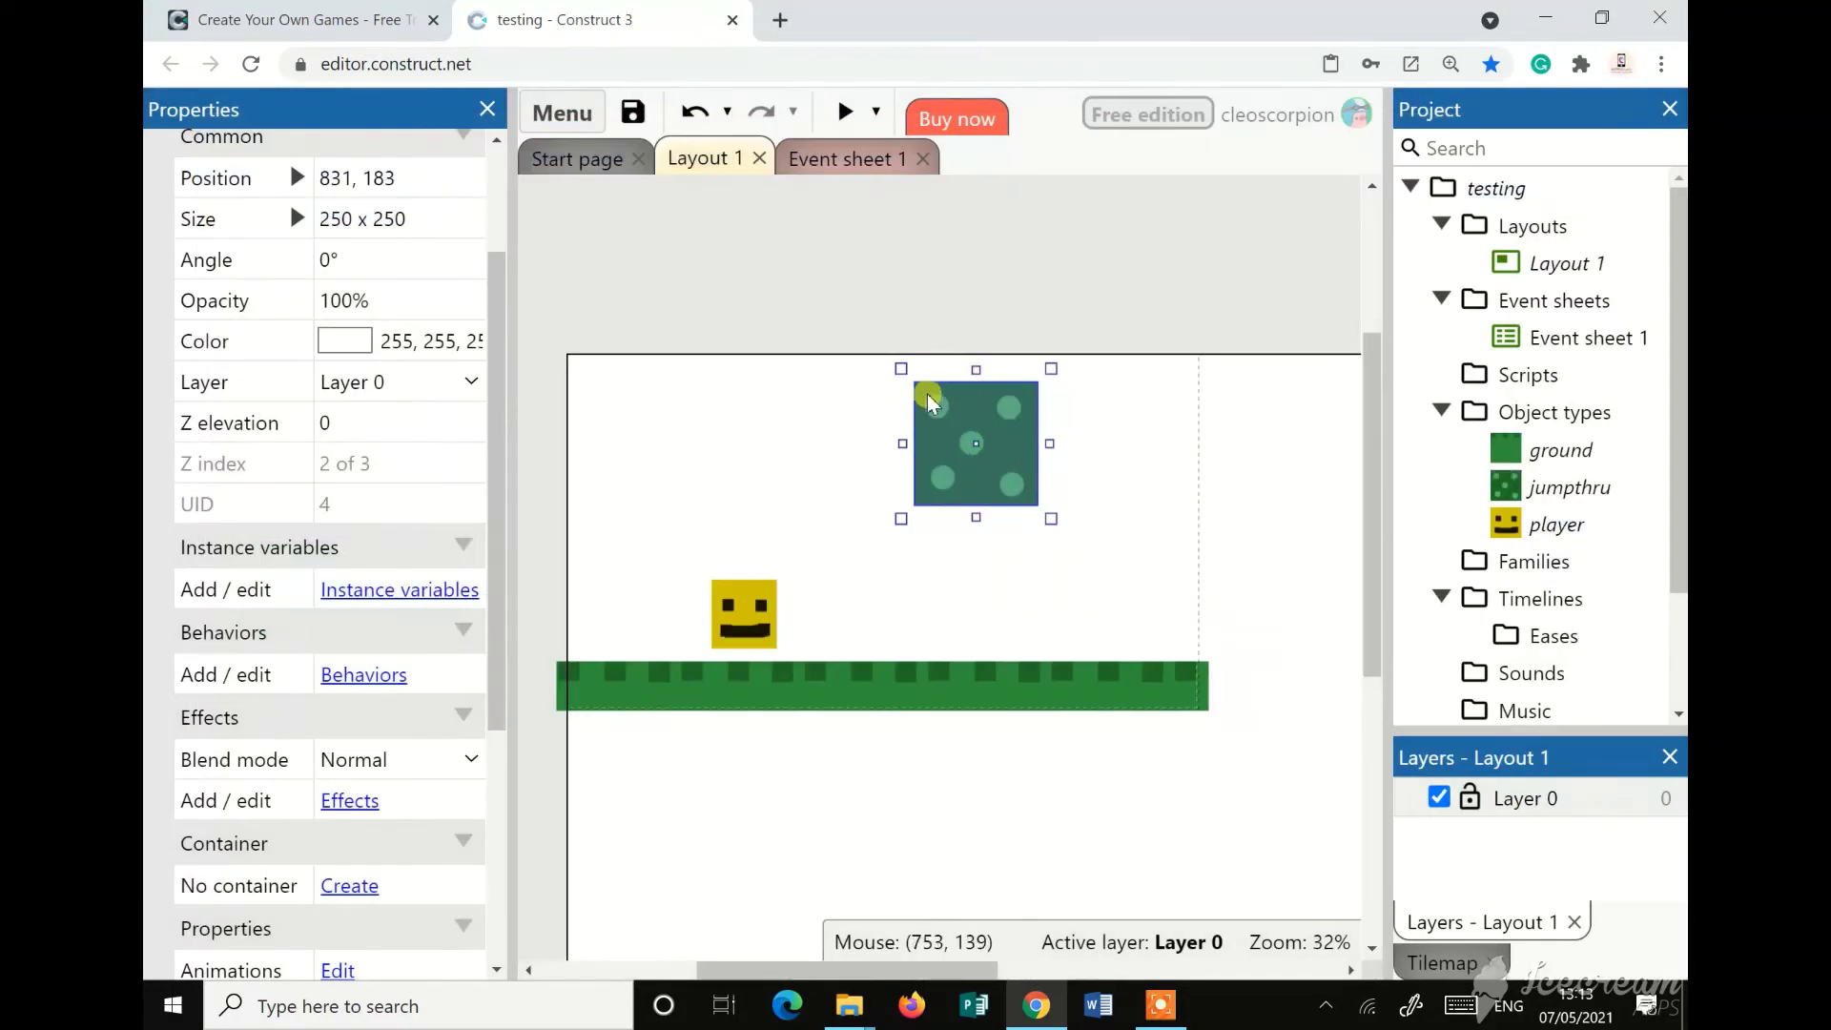
# Shrink the jumpthru sprite to about 57 x 57 and place it at about 648, 422, beside and slightly above the player
pyautogui.moveTo(903, 365); pyautogui.dragTo(892, 560)
pyautogui.click(1054, 409)
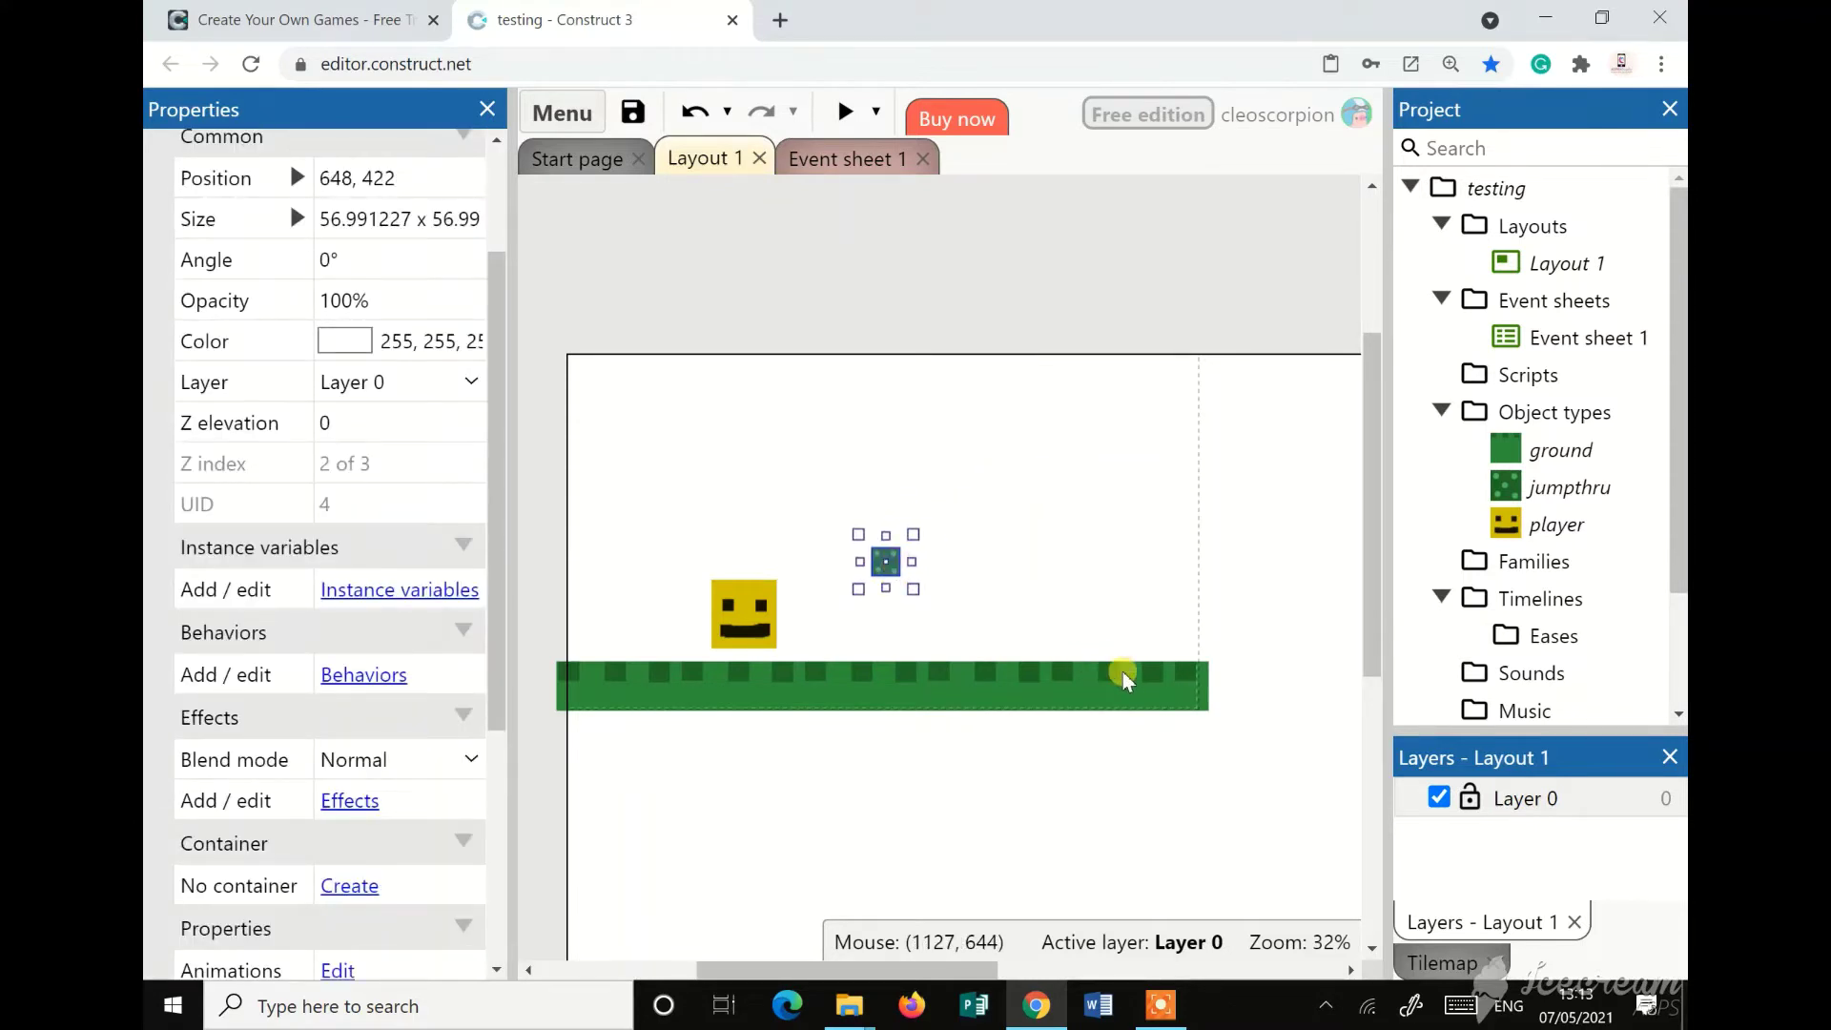
# Copy the jumpthru tile and paste a second one flush against its side away from the player
pyautogui.keyDown('ctrl'); pyautogui.scroll(2, 1124, 674); pyautogui.keyUp('ctrl')
pyautogui.moveTo(874, 970)
pyautogui.mouseDown()
pyautogui.moveTo(835, 982)
pyautogui.moveTo(887, 982)
pyautogui.mouseUp()
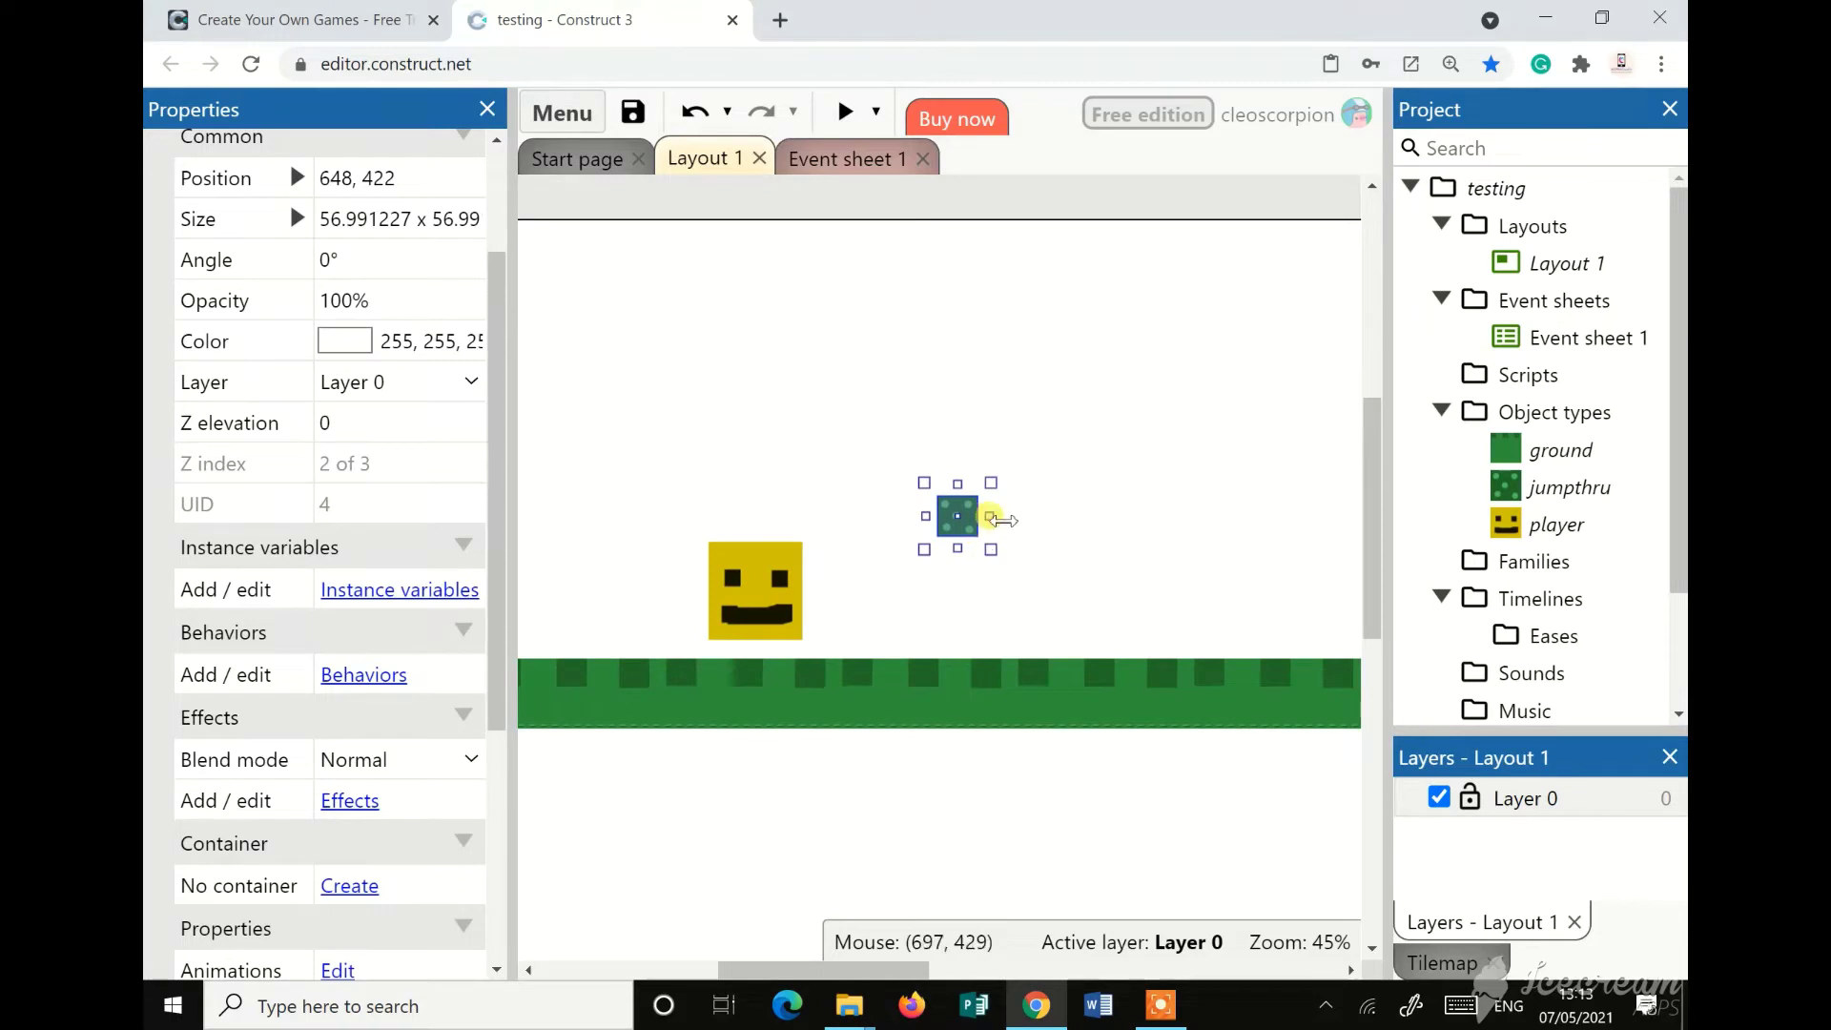
pyautogui.click(1042, 522)
pyautogui.rightClick(969, 521)
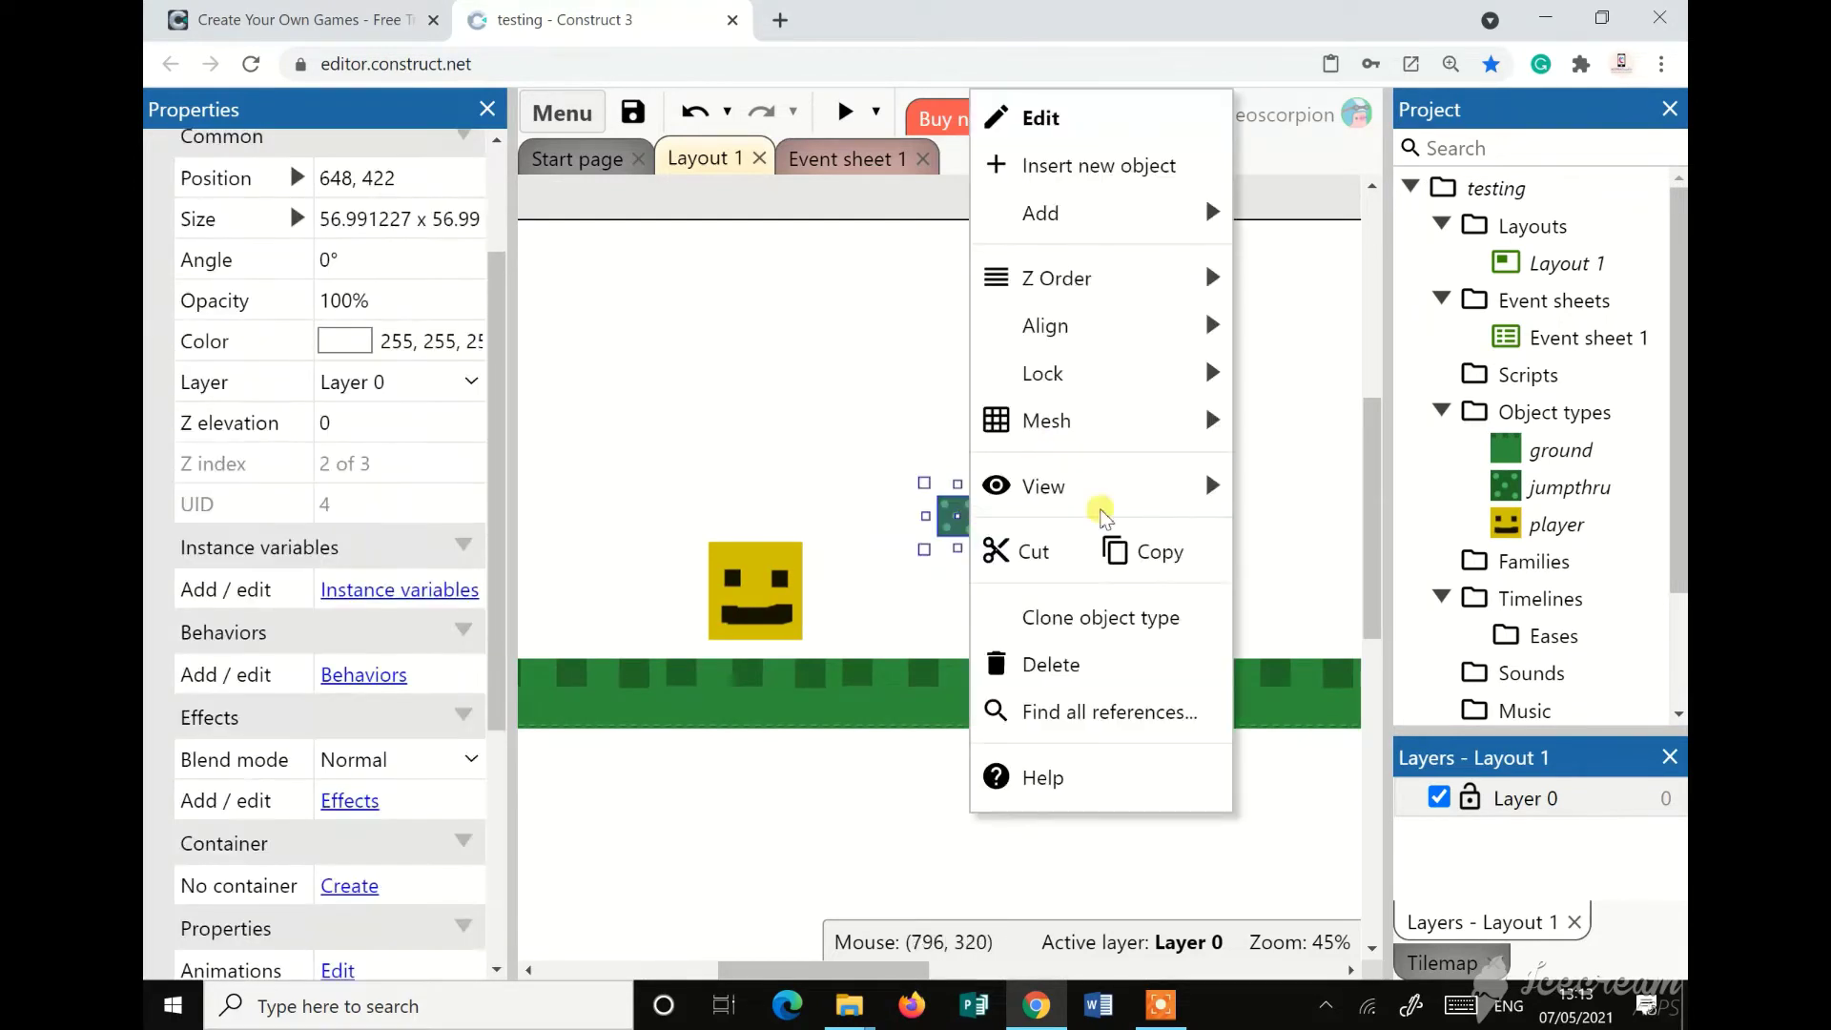
pyautogui.click(1155, 552)
pyautogui.rightClick(1109, 471)
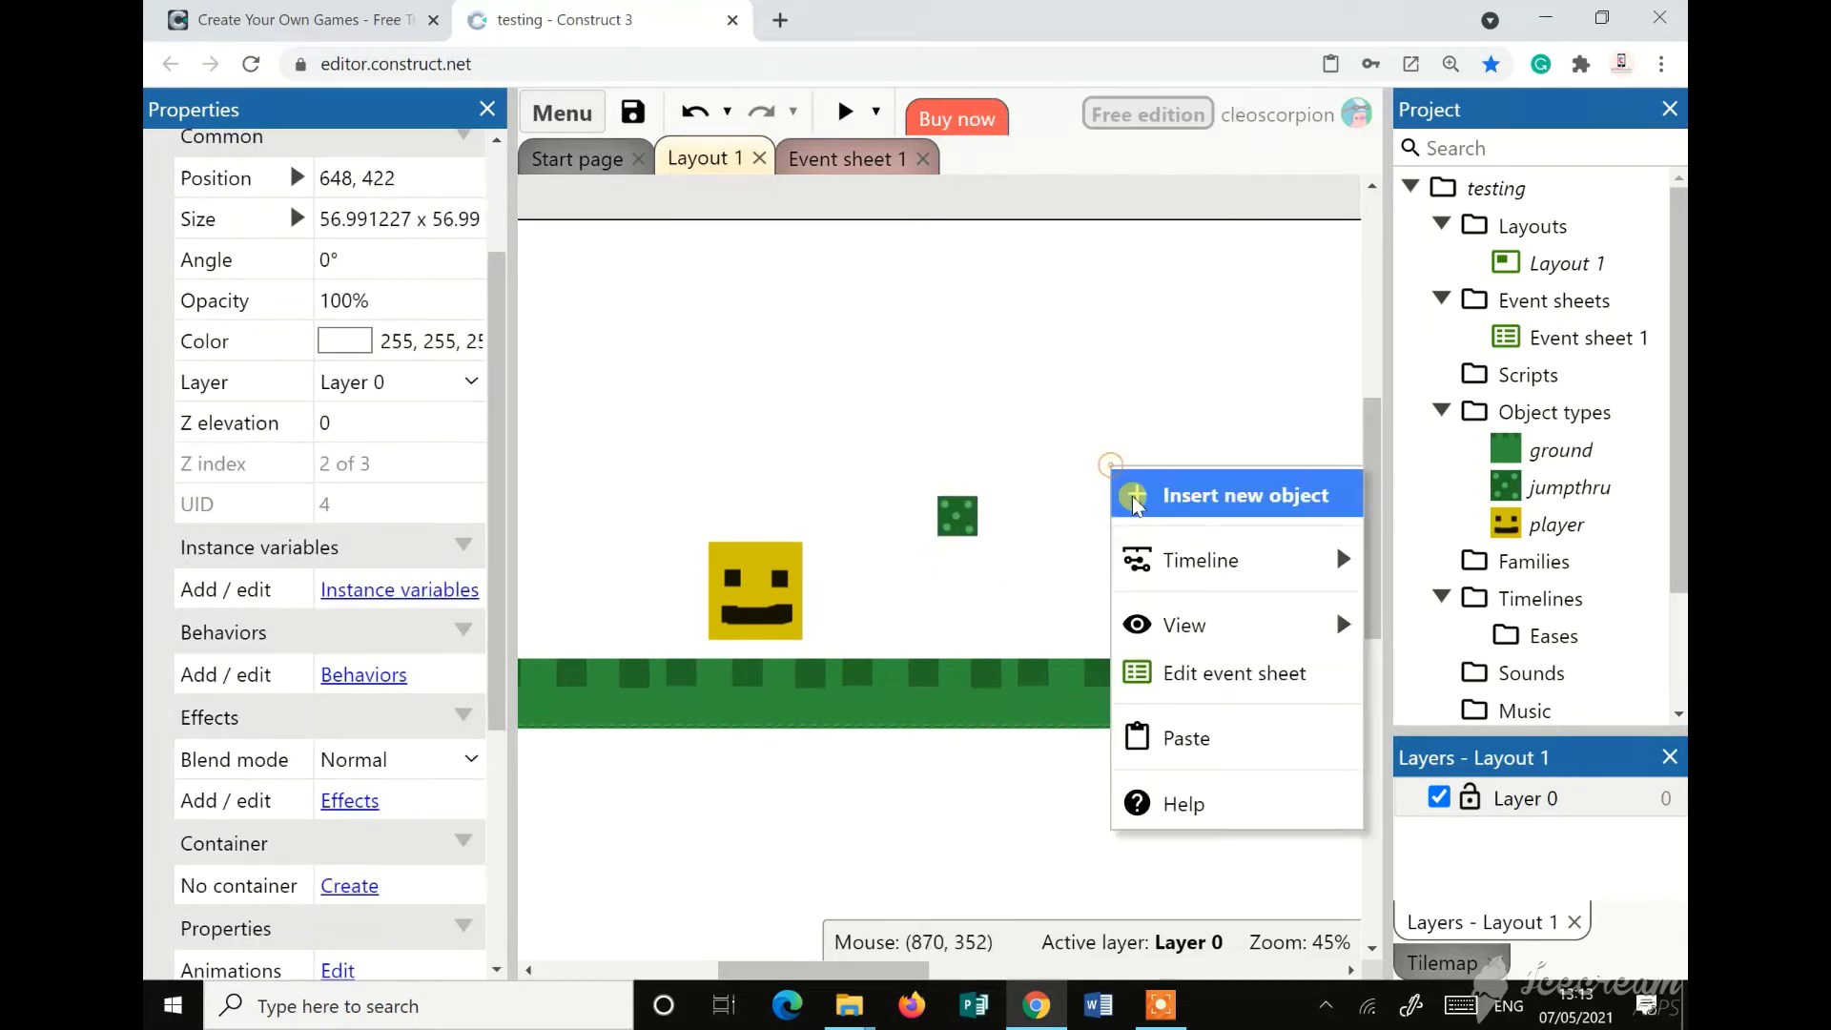
pyautogui.click(1175, 742)
pyautogui.moveTo(1123, 477); pyautogui.dragTo(1009, 526)
pyautogui.click(1174, 548)
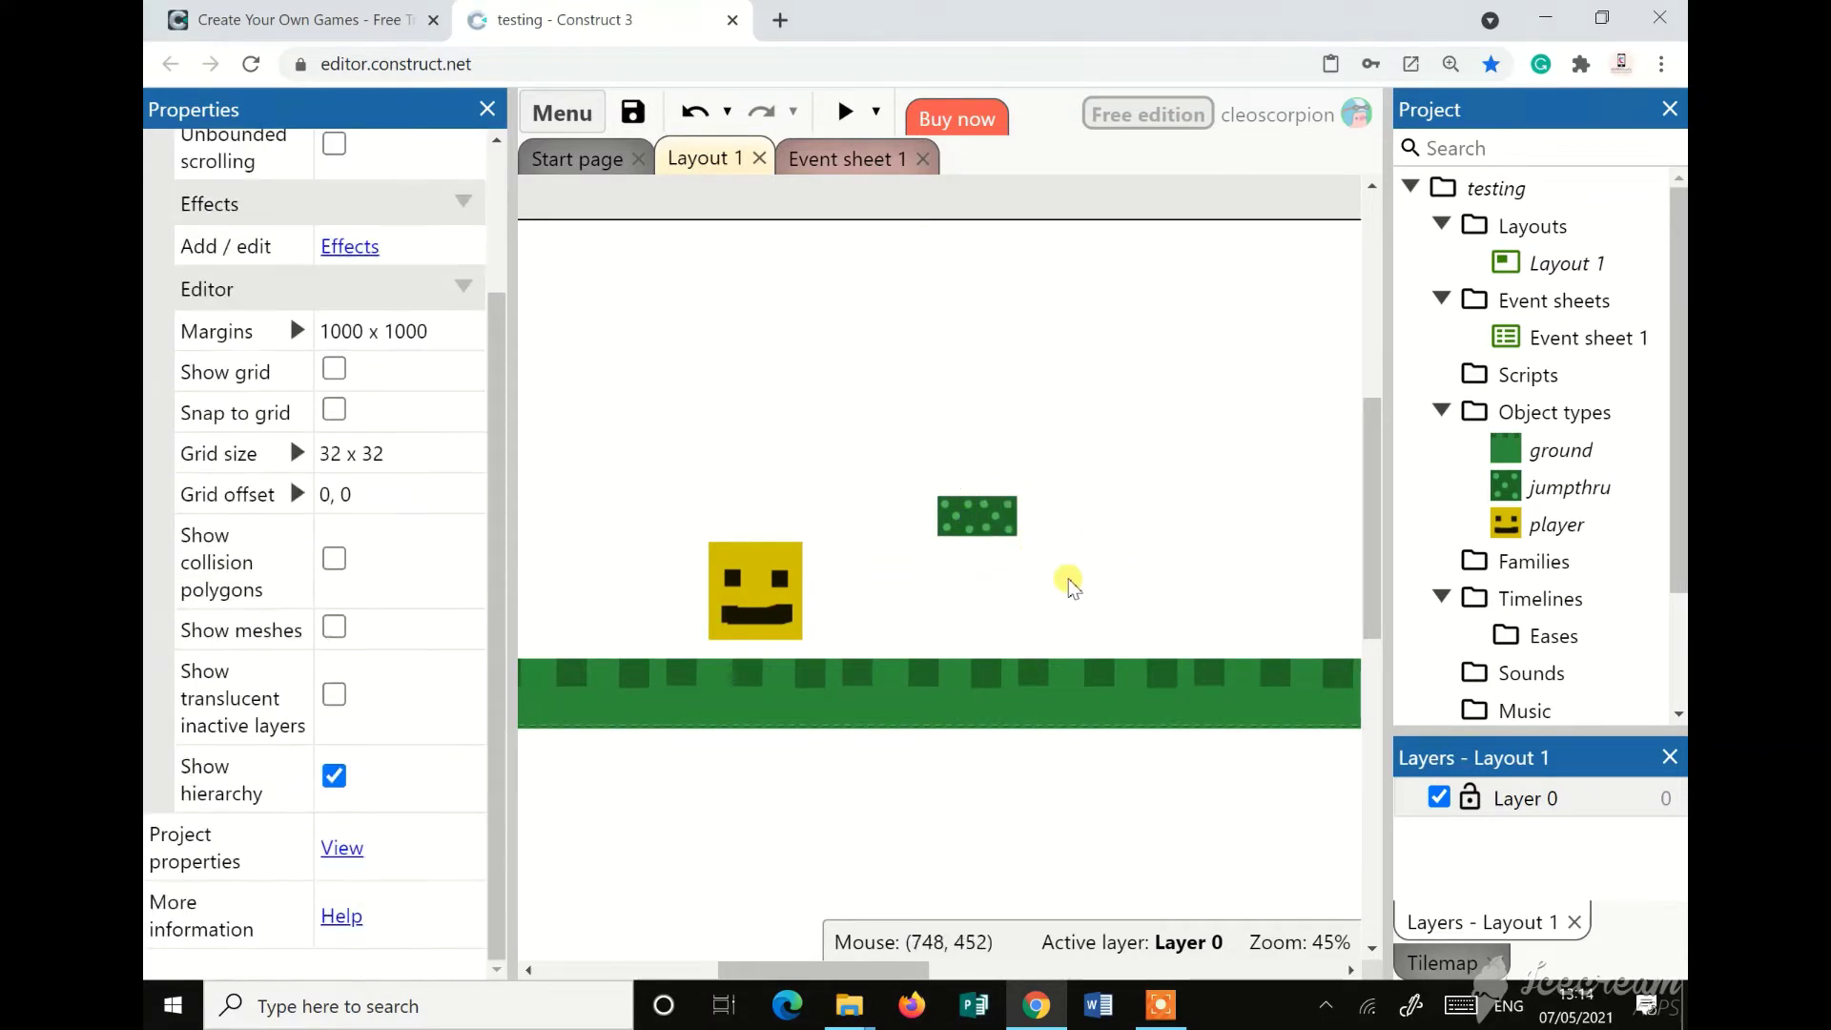
# Duplicate the two-tile jumpthru platform and place the copy farther from the player and slightly higher, at a Y position of about 381
pyautogui.moveTo(1069, 583); pyautogui.dragTo(899, 479)
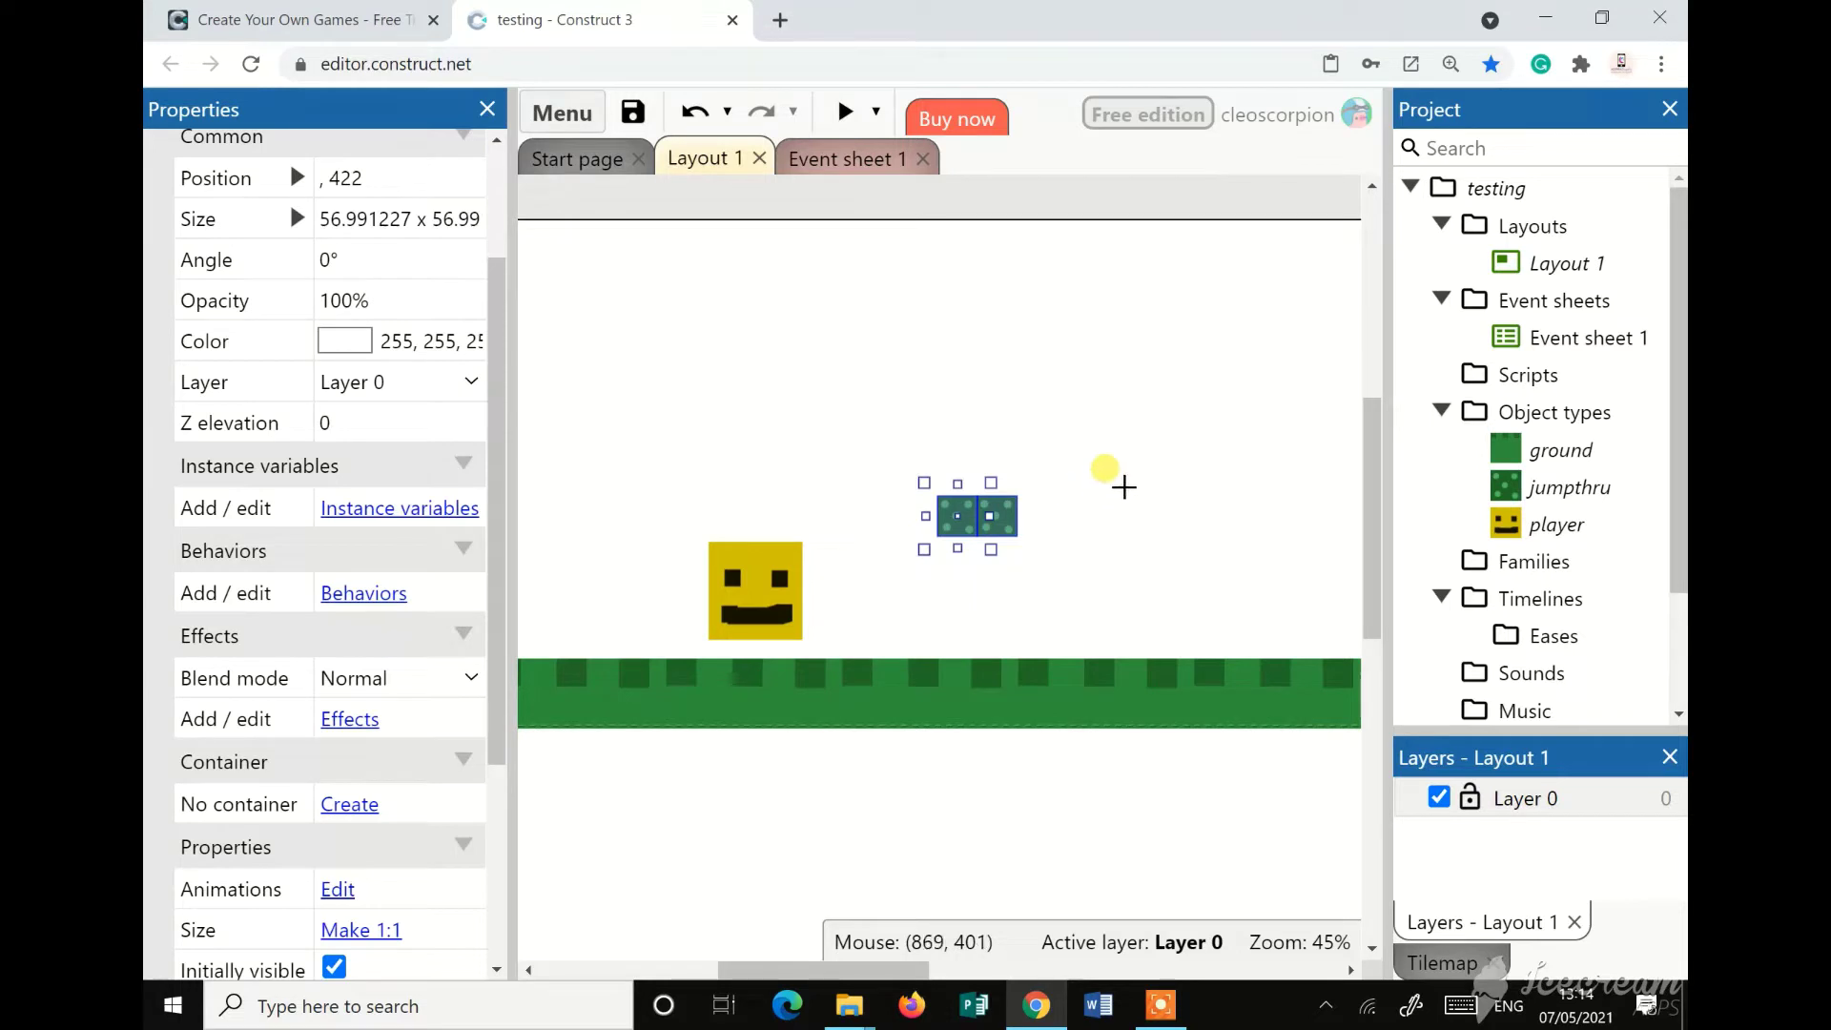
pyautogui.hotkey('ctrl', 'v')
pyautogui.click(1238, 445)
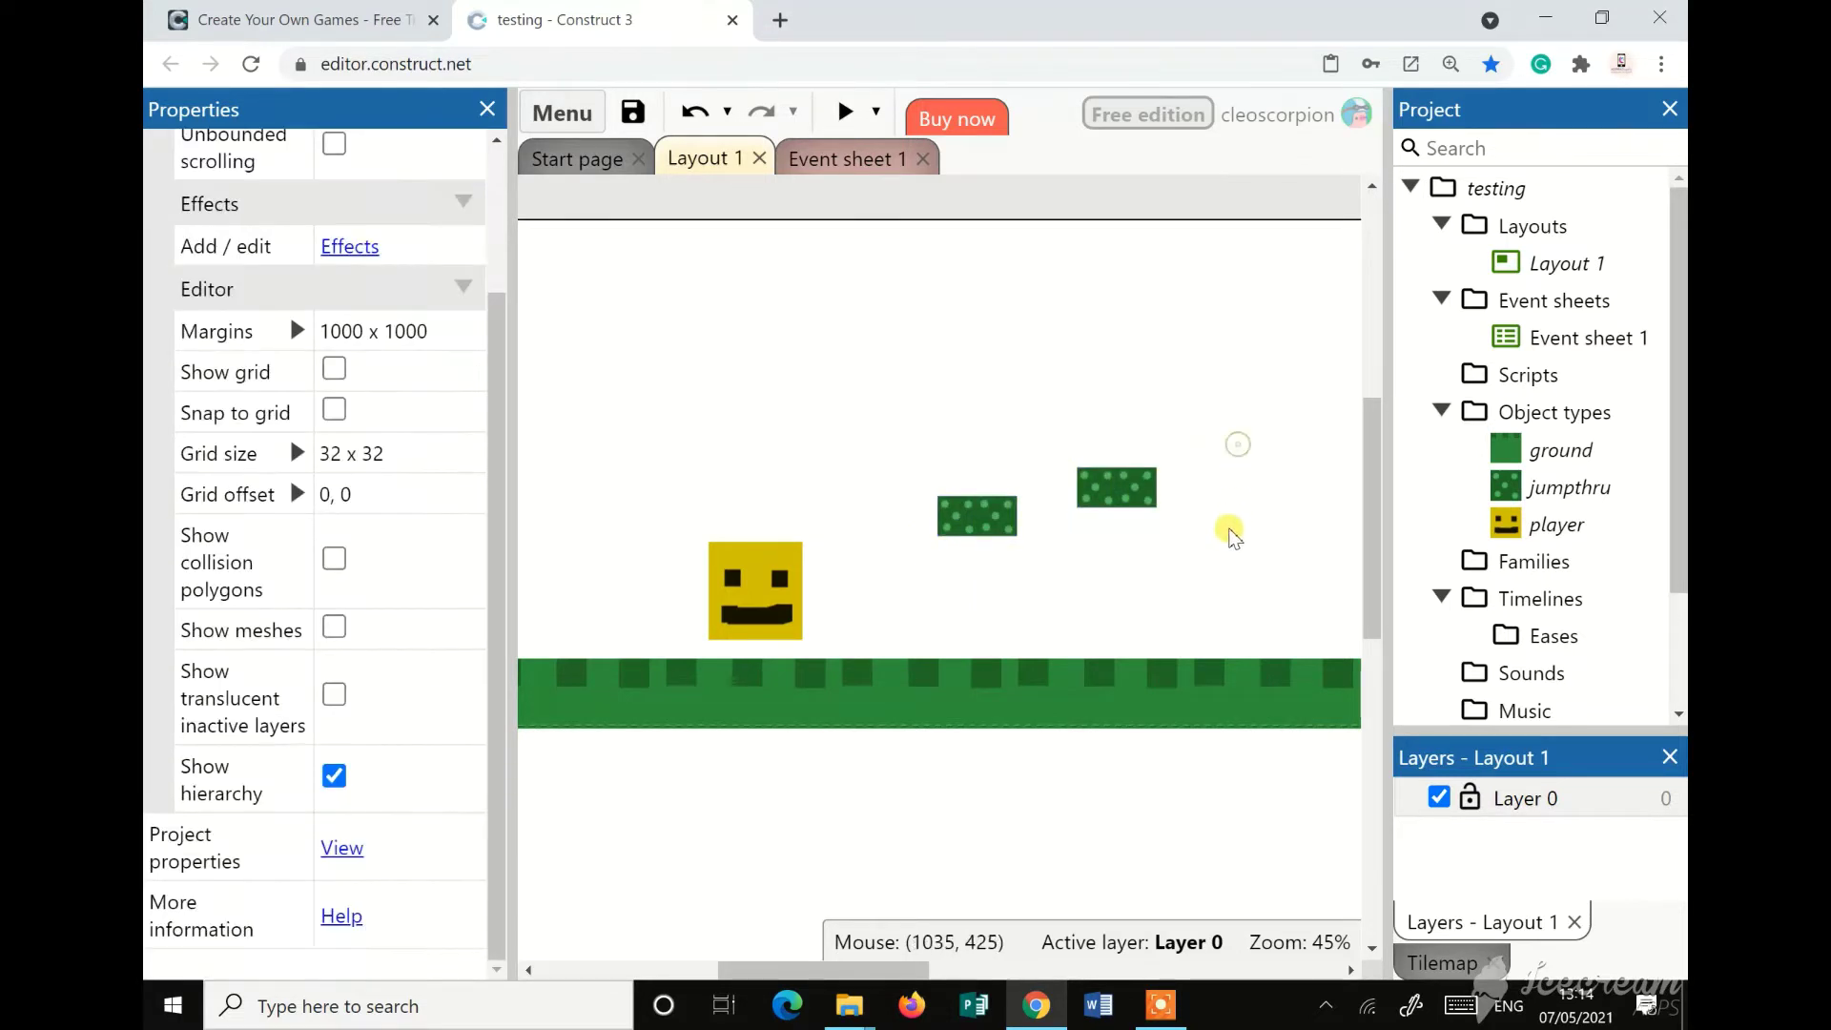
# Raise both tiles of the second platform together until it sits clearly higher than the first platform
pyautogui.moveTo(1230, 536); pyautogui.dragTo(1041, 422)
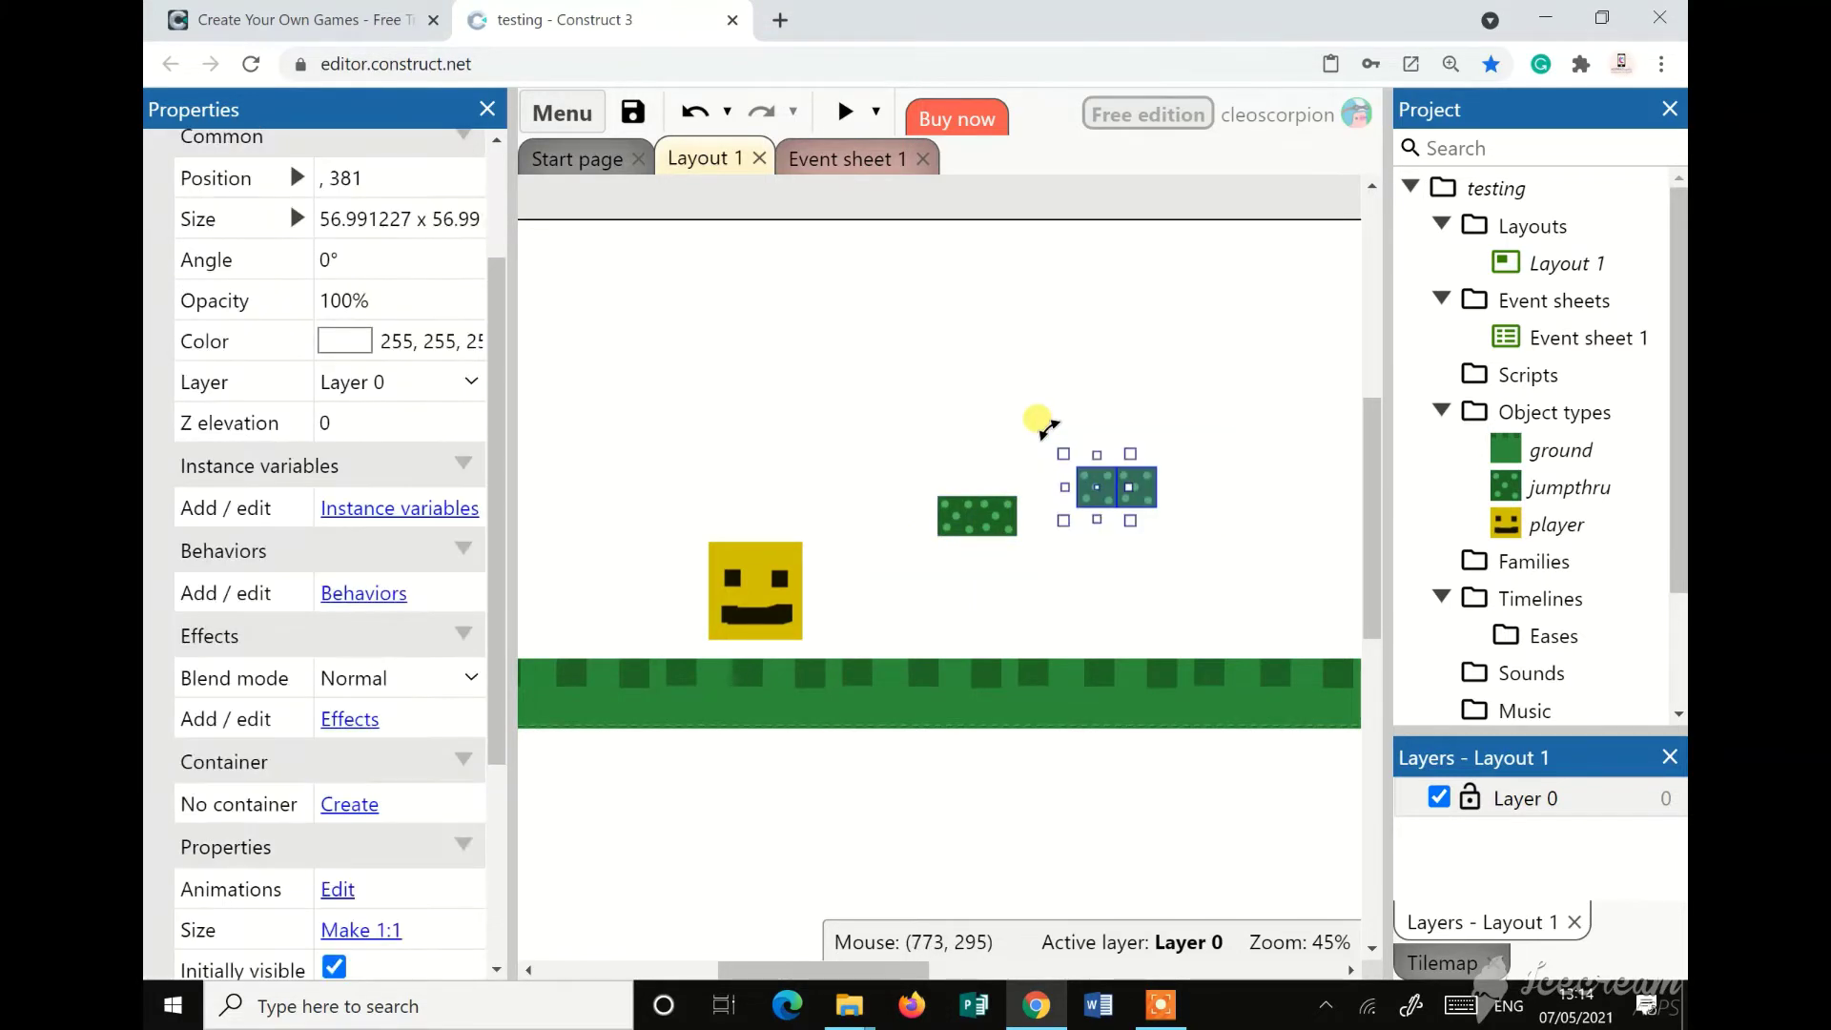
pyautogui.press('Up')
pyautogui.press('Up')
pyautogui.press('Up')
pyautogui.press('Up')
pyautogui.press('Up')
pyautogui.press('Up')
pyautogui.press('Up')
pyautogui.press('Up')
pyautogui.press('Up')
pyautogui.press('Up')
pyautogui.press('Up')
pyautogui.press('Up')
pyautogui.press('Up')
pyautogui.press('Up')
pyautogui.press('Up')
pyautogui.press('Up')
pyautogui.press('Up')
pyautogui.press('Up')
pyautogui.press('Up')
pyautogui.press('Up')
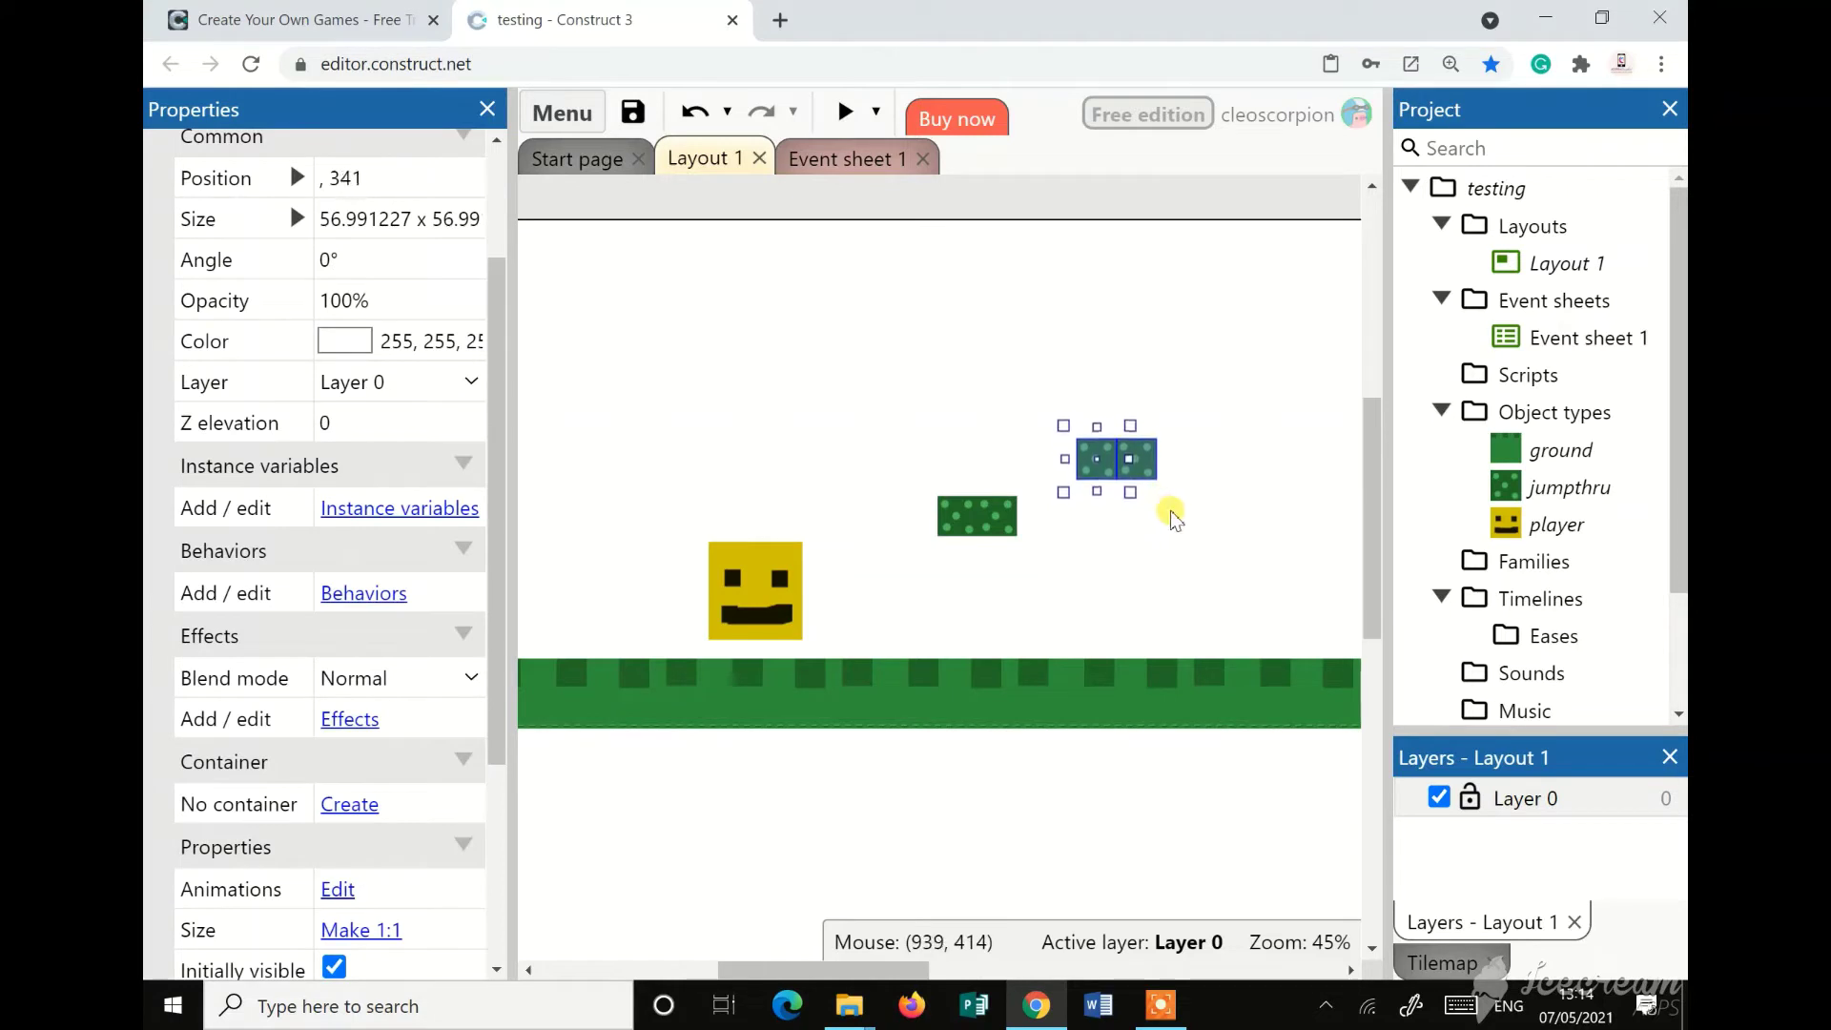
pyautogui.press('Up')
pyautogui.press('Up')
pyautogui.press('Up')
pyautogui.press('Up')
pyautogui.press('Up')
pyautogui.press('Up')
pyautogui.press('Up')
pyautogui.press('Up')
pyautogui.press('Up')
pyautogui.press('Up')
pyautogui.press('Up')
pyautogui.press('Up')
pyautogui.press('Up')
pyautogui.press('Up')
pyautogui.press('Up')
pyautogui.press('Up')
pyautogui.press('Up')
pyautogui.press('Up')
pyautogui.press('Up')
pyautogui.press('Up')
pyautogui.click(1183, 506)
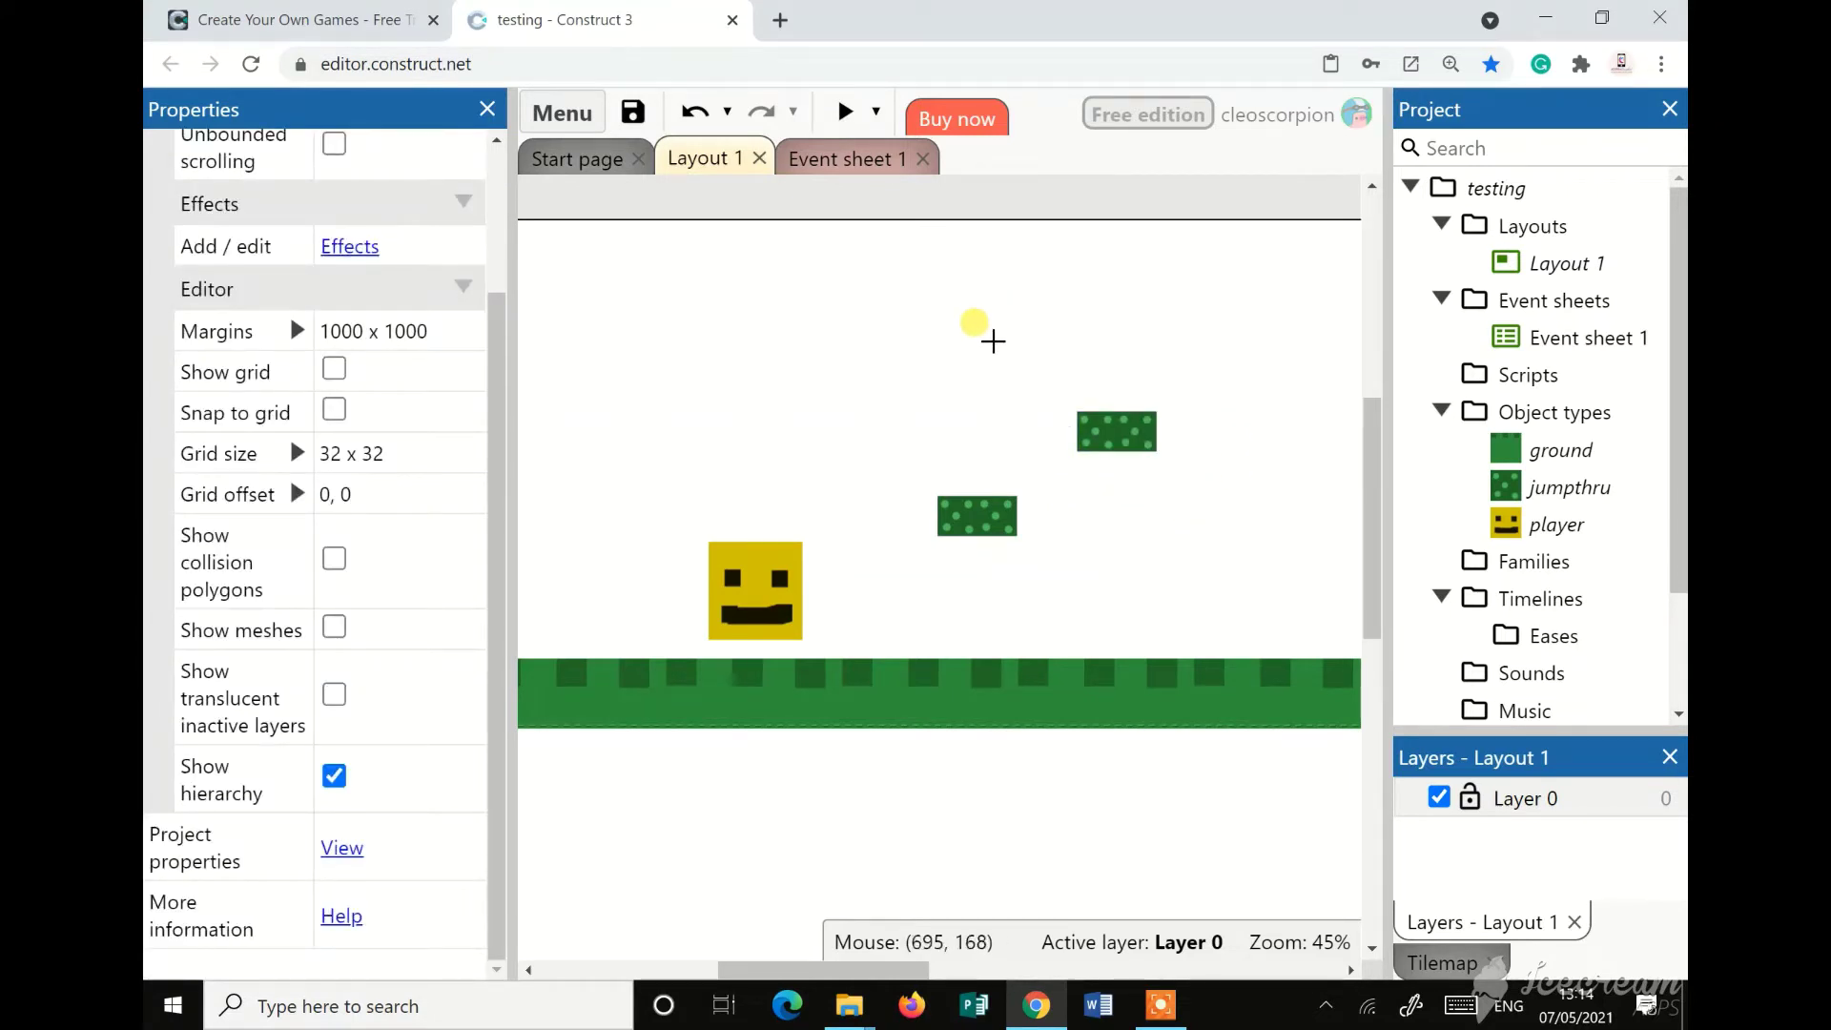
# Paste a third two-tile platform above the first one and nudge it down closer to the second platform's height
pyautogui.click(993, 339)
pyautogui.click(1165, 343)
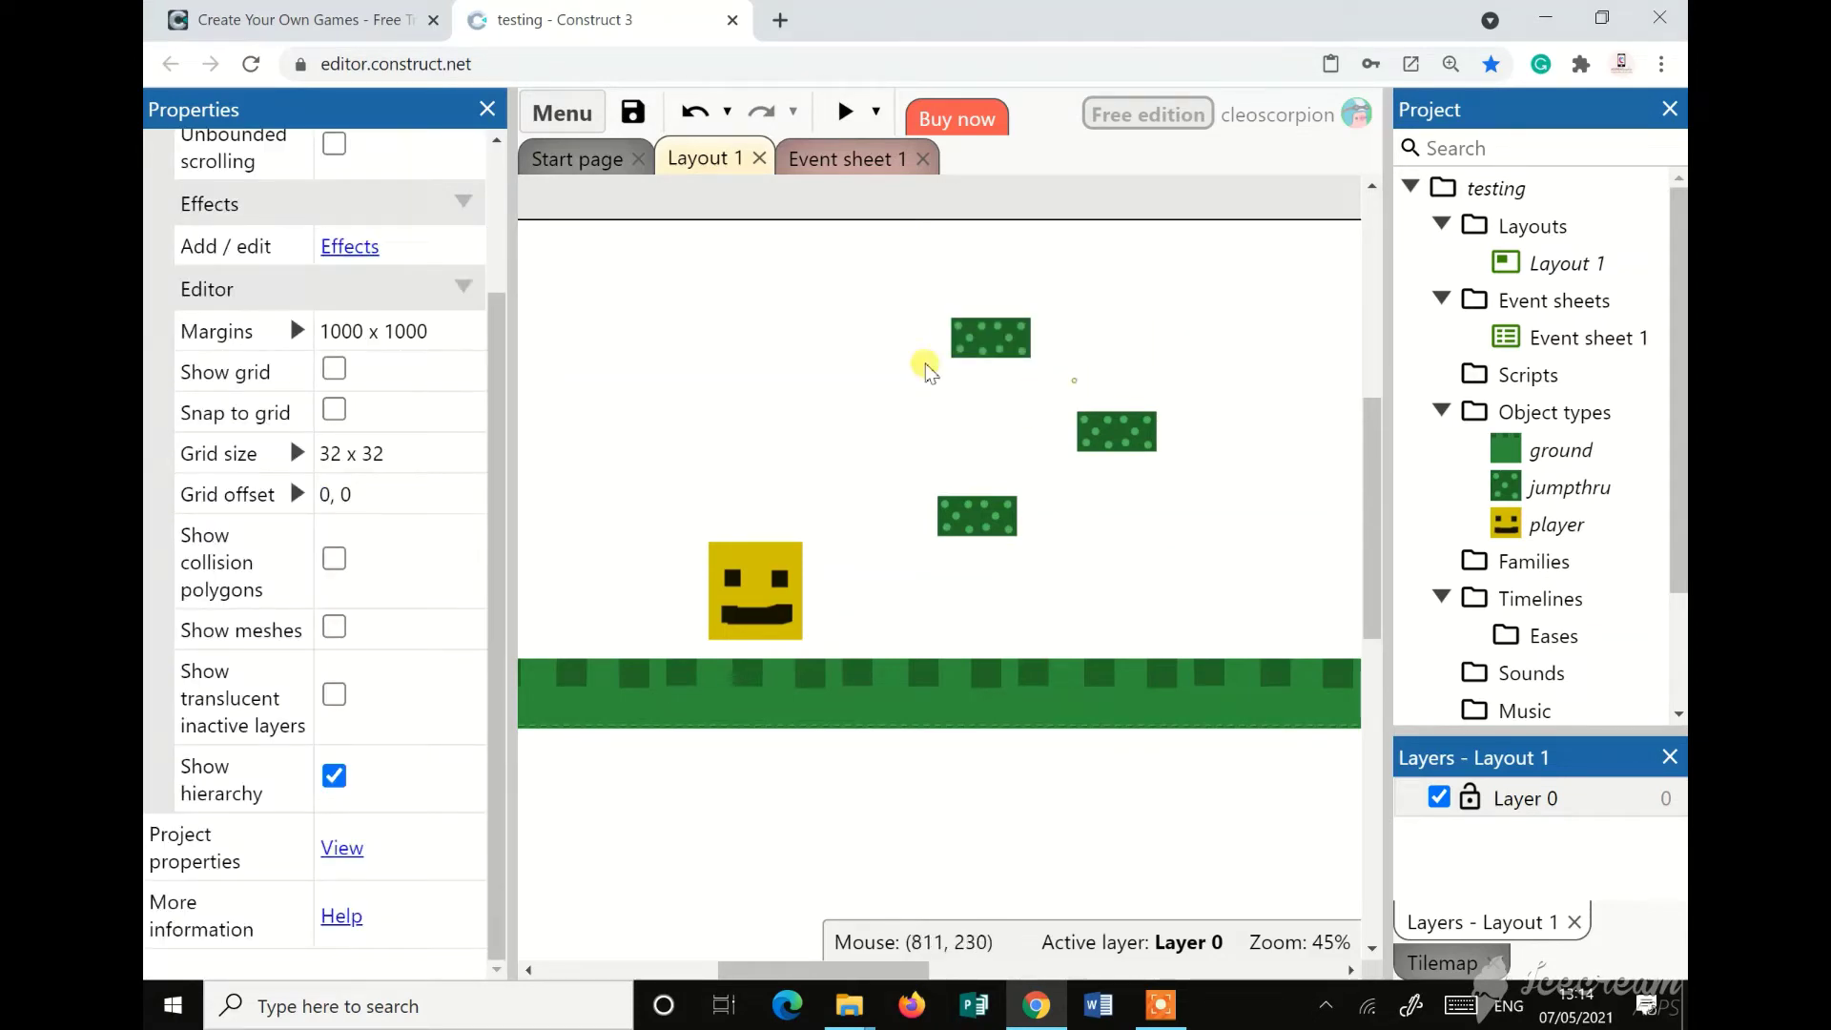
pyautogui.click(989, 338)
pyautogui.press('Down')
pyautogui.press('Down')
pyautogui.press('Down')
pyautogui.press('Down')
pyautogui.press('Down')
pyautogui.press('Down')
pyautogui.press('Down')
pyautogui.press('Down')
pyautogui.press('Down')
pyautogui.press('Down')
pyautogui.press('Down')
pyautogui.press('Down')
pyautogui.press('Down')
pyautogui.press('Down')
pyautogui.press('Down')
pyautogui.press('Down')
pyautogui.press('Down')
pyautogui.press('Down')
pyautogui.press('Down')
pyautogui.press('Down')
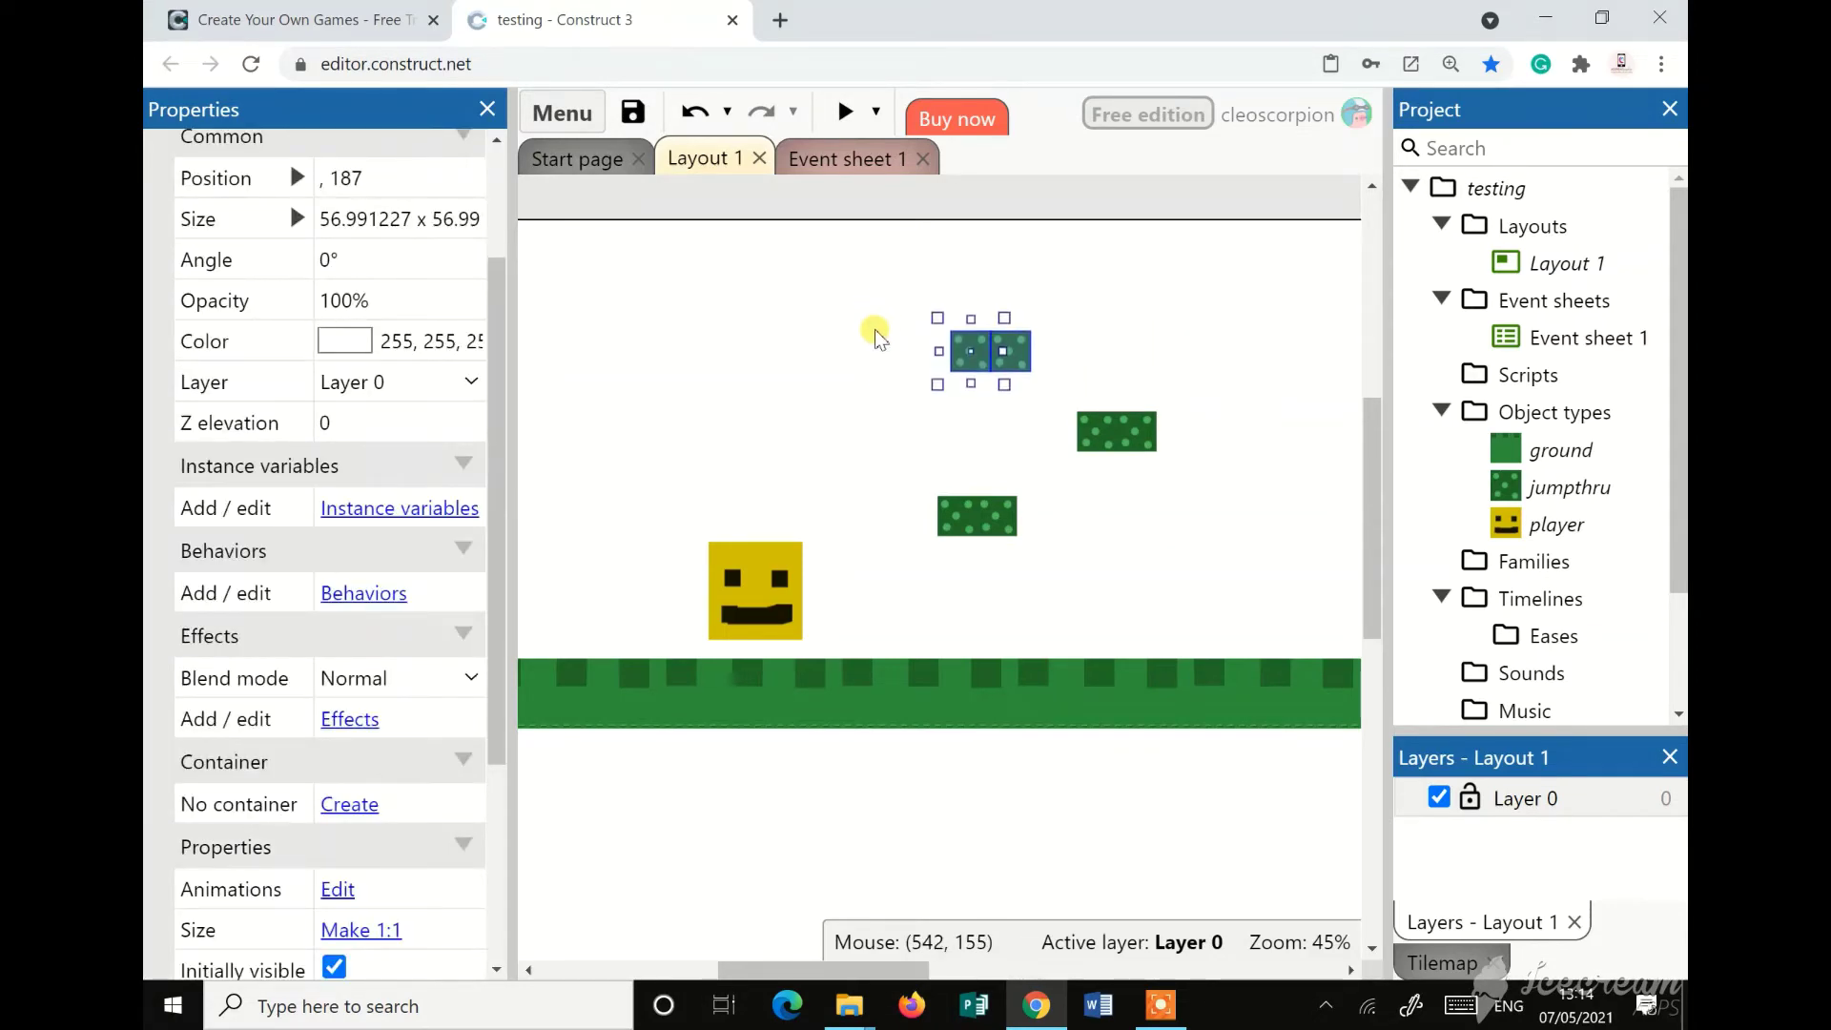
pyautogui.click(865, 339)
# Preview the layout, test walking and jumping beneath the platforms, and close the preview
pyautogui.click(845, 112)
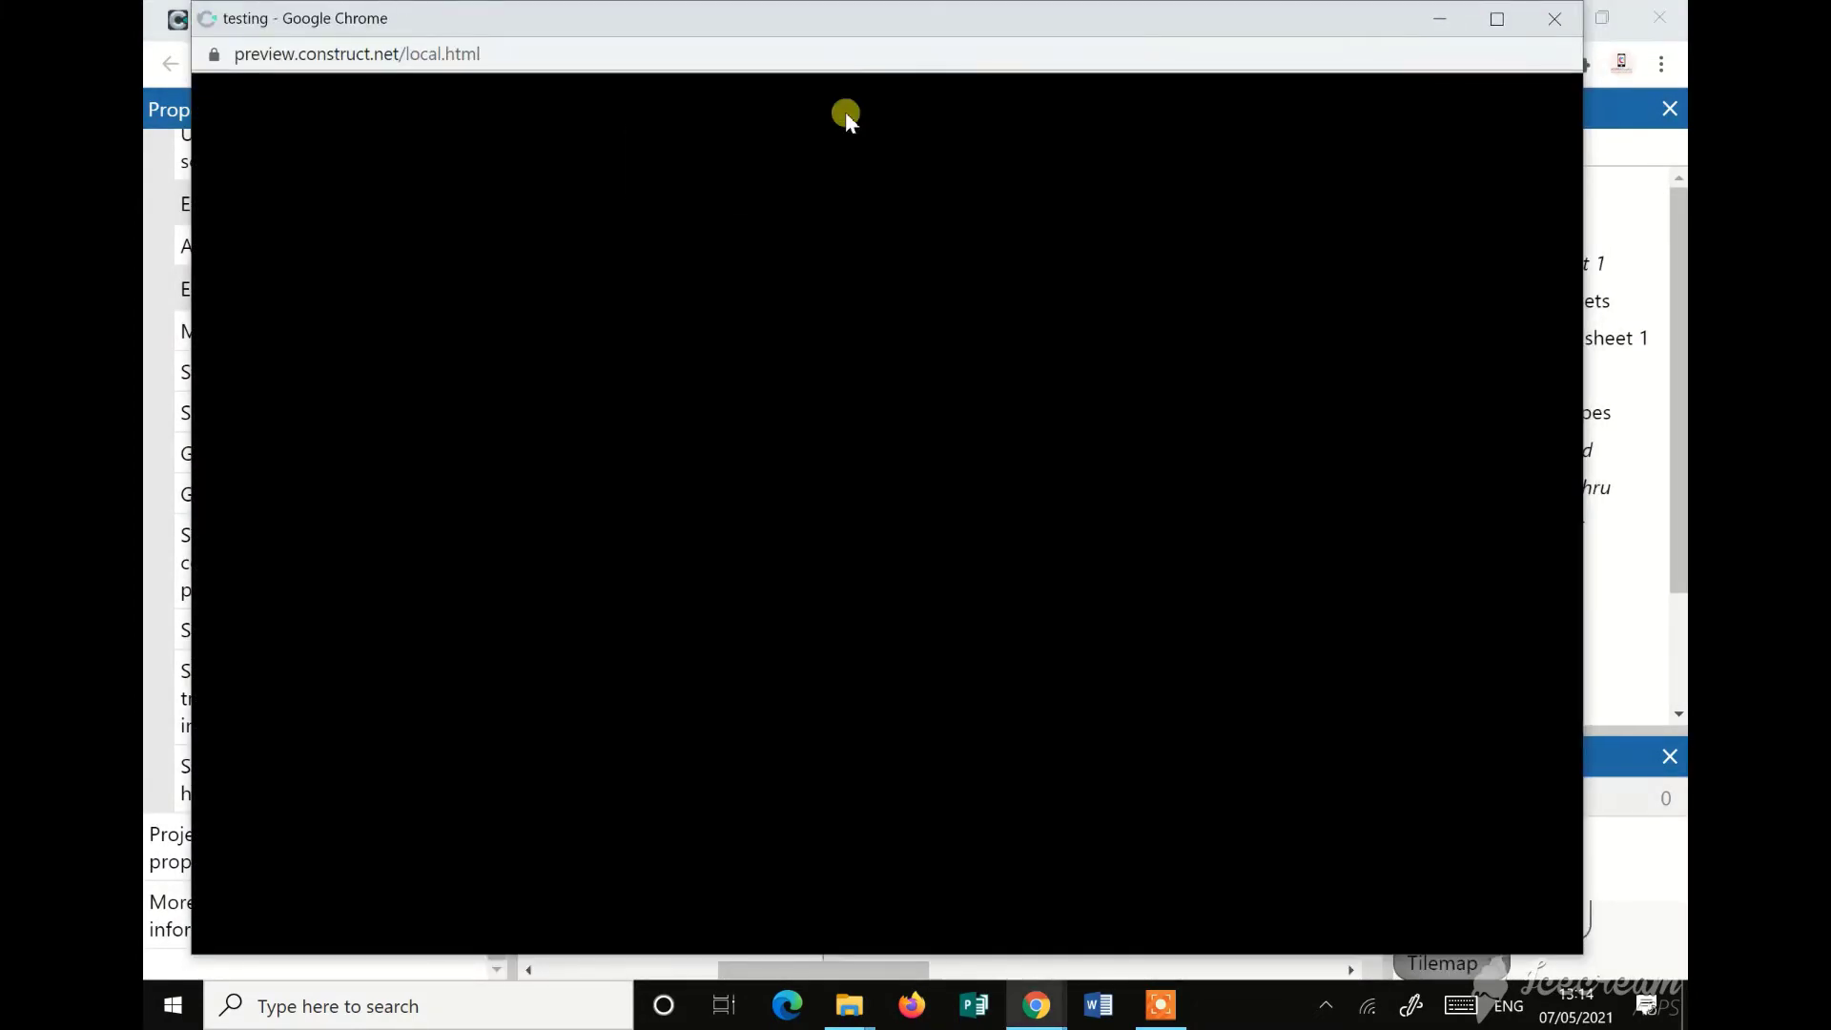
pyautogui.press('Right')
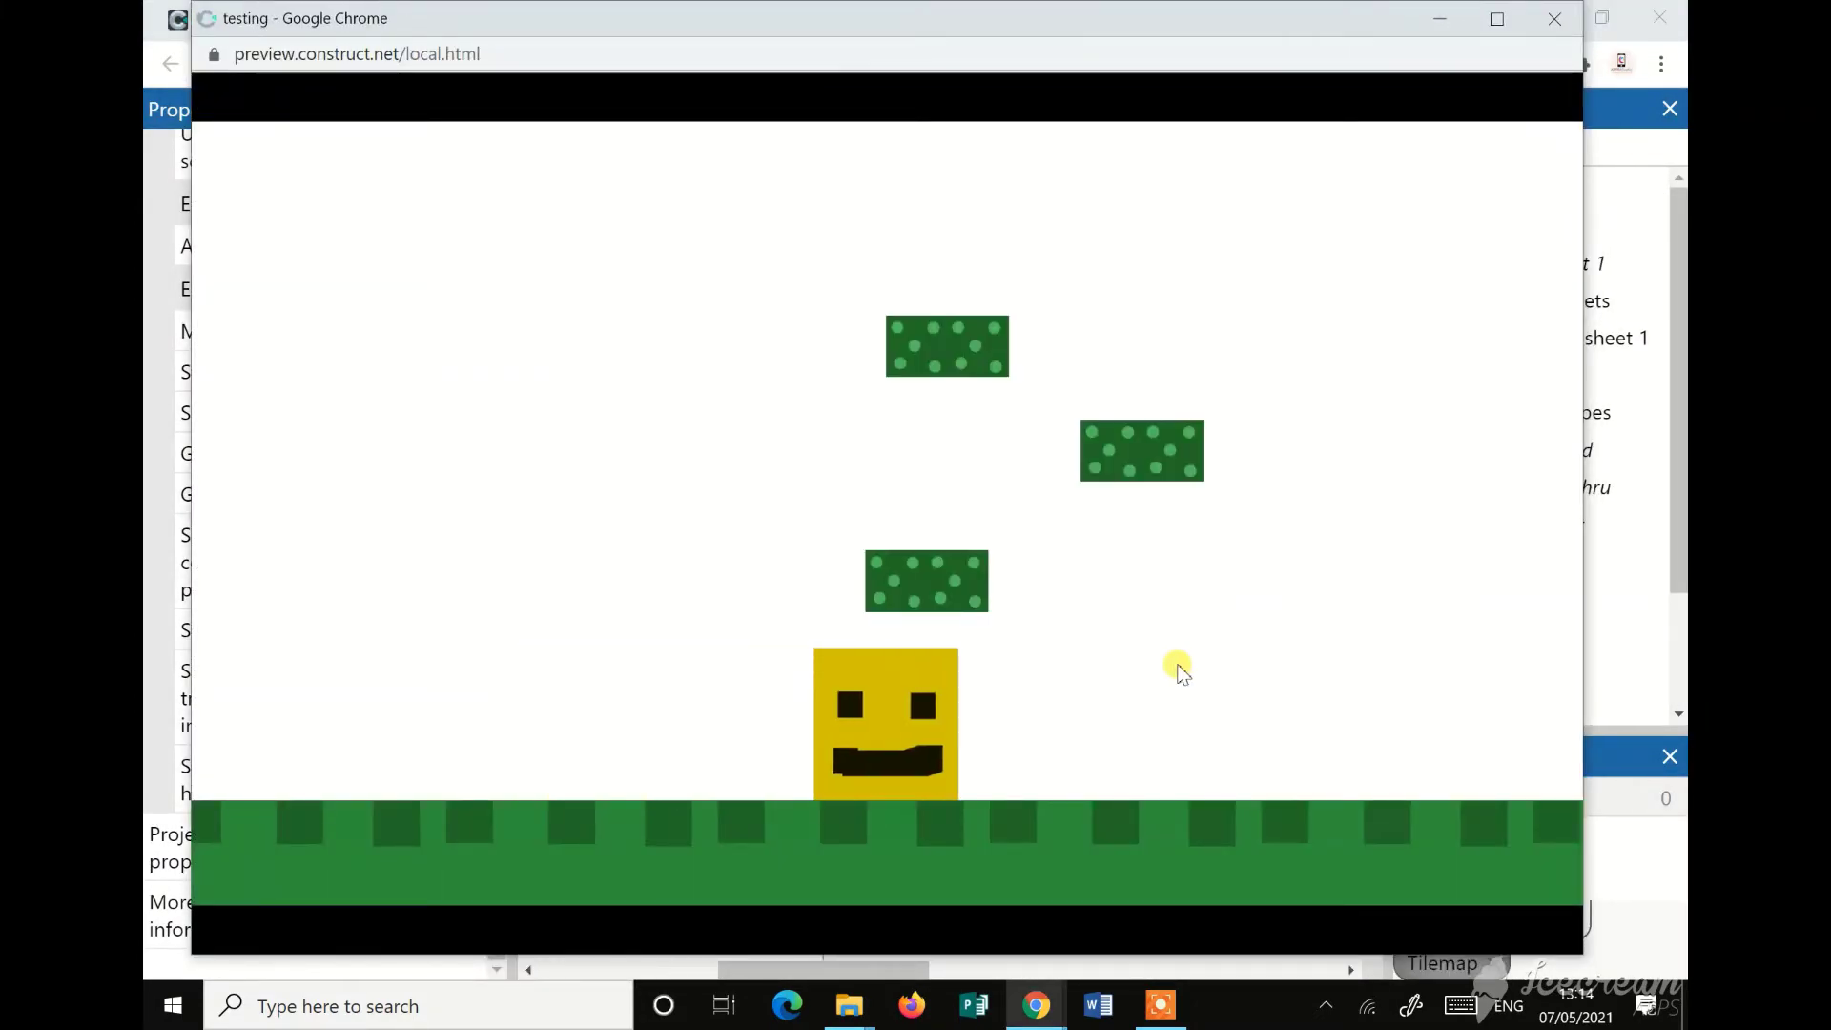
pyautogui.press('Up')
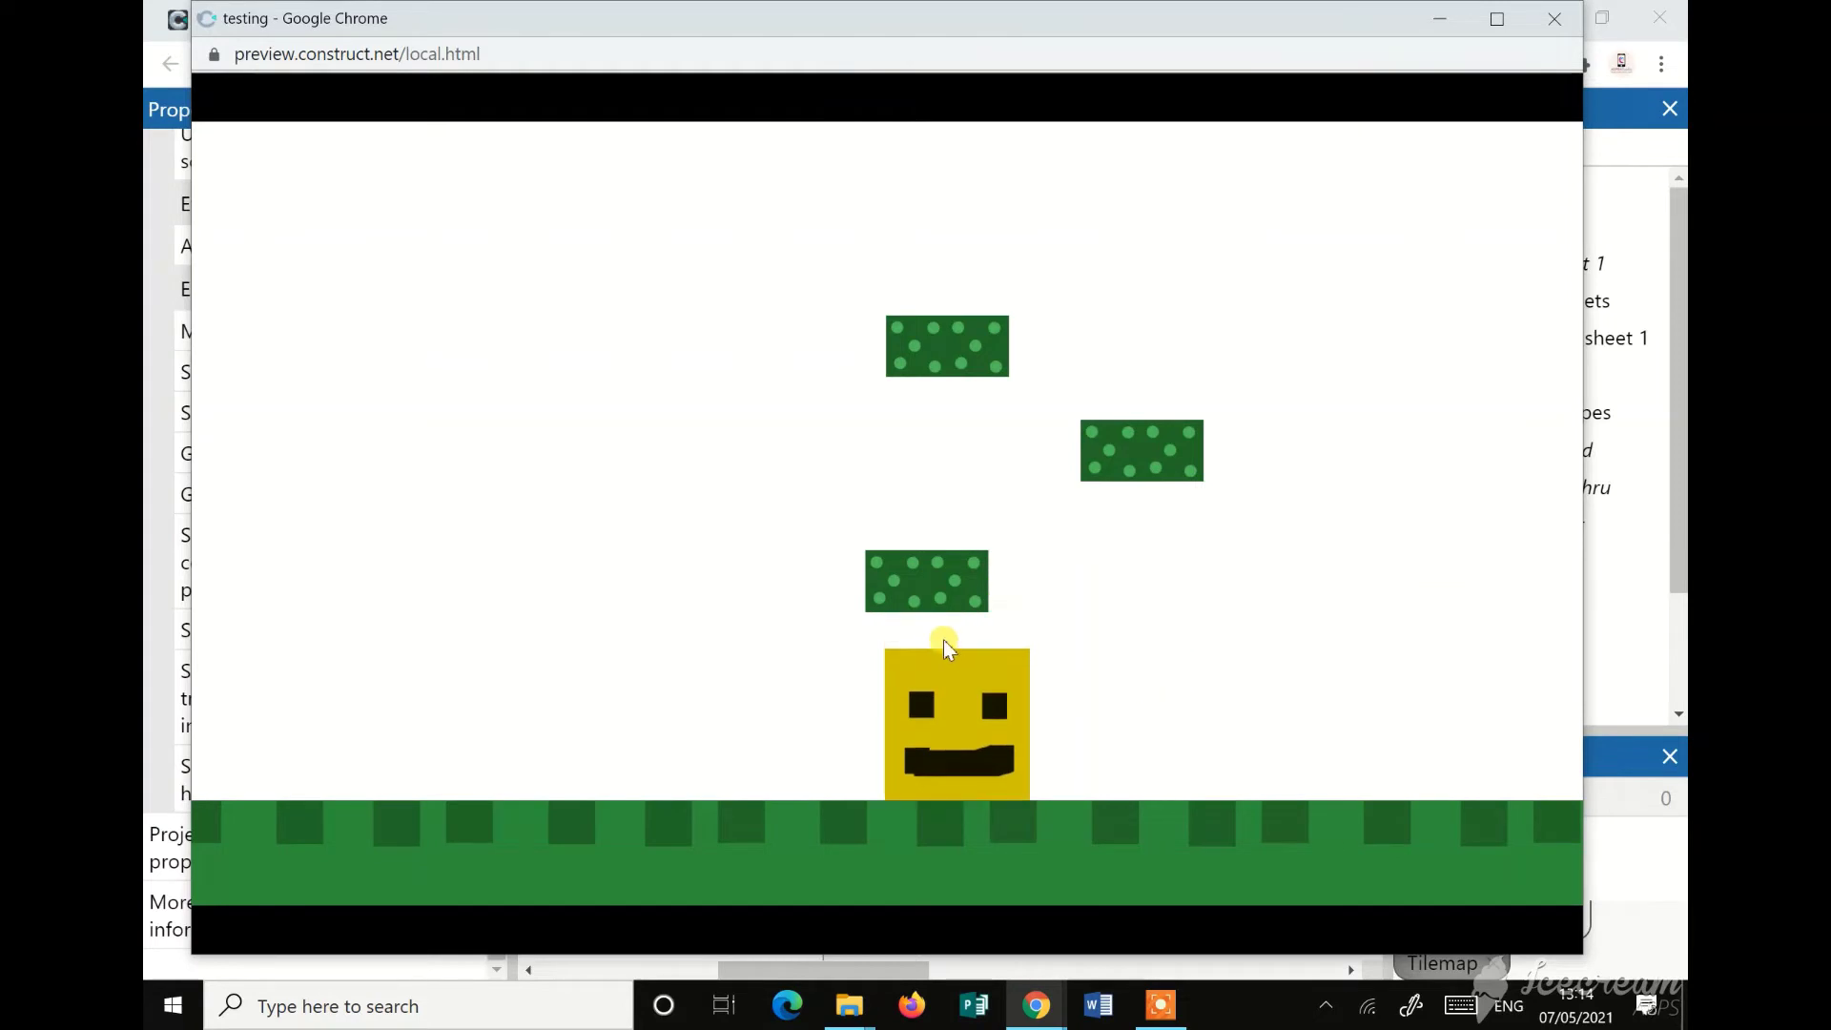
pyautogui.press('Up')
pyautogui.press('Up')
pyautogui.click(1554, 18)
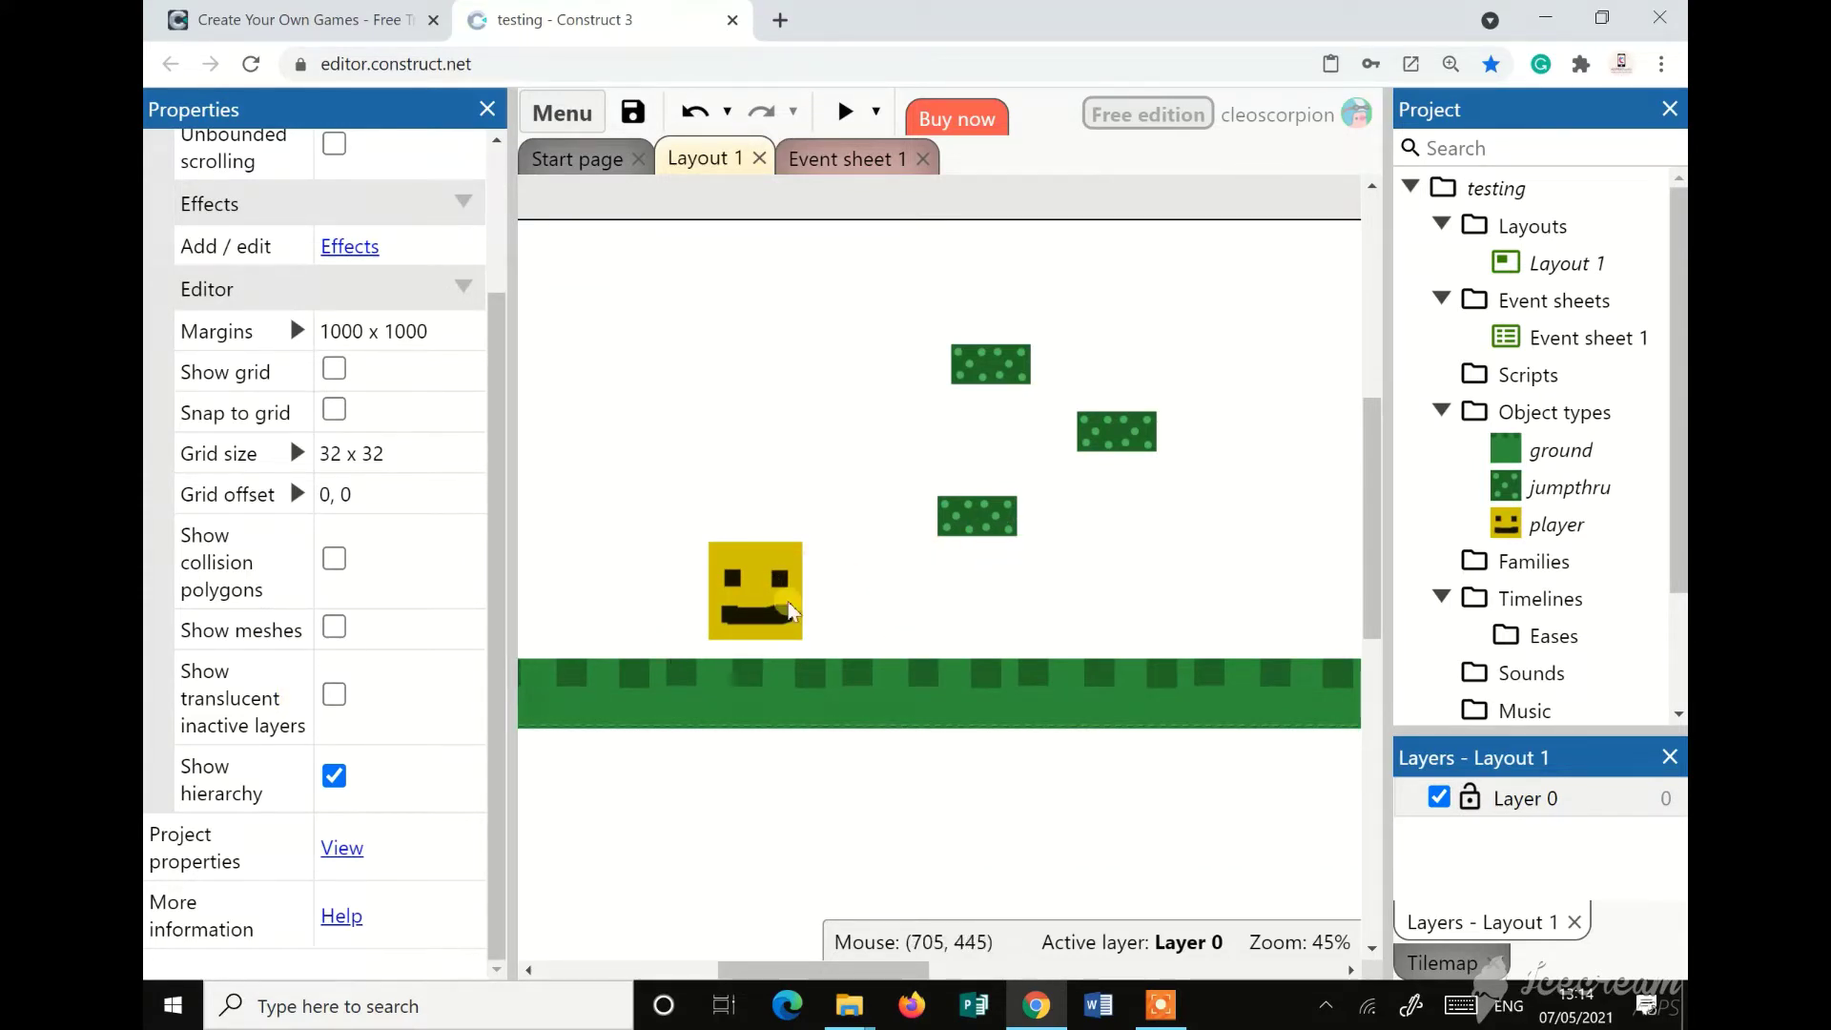
# Enable Double-jump in the player's Platform behavior and lower the player to just above the ground
pyautogui.click(758, 592)
pyautogui.scroll(-4, 399, 620)
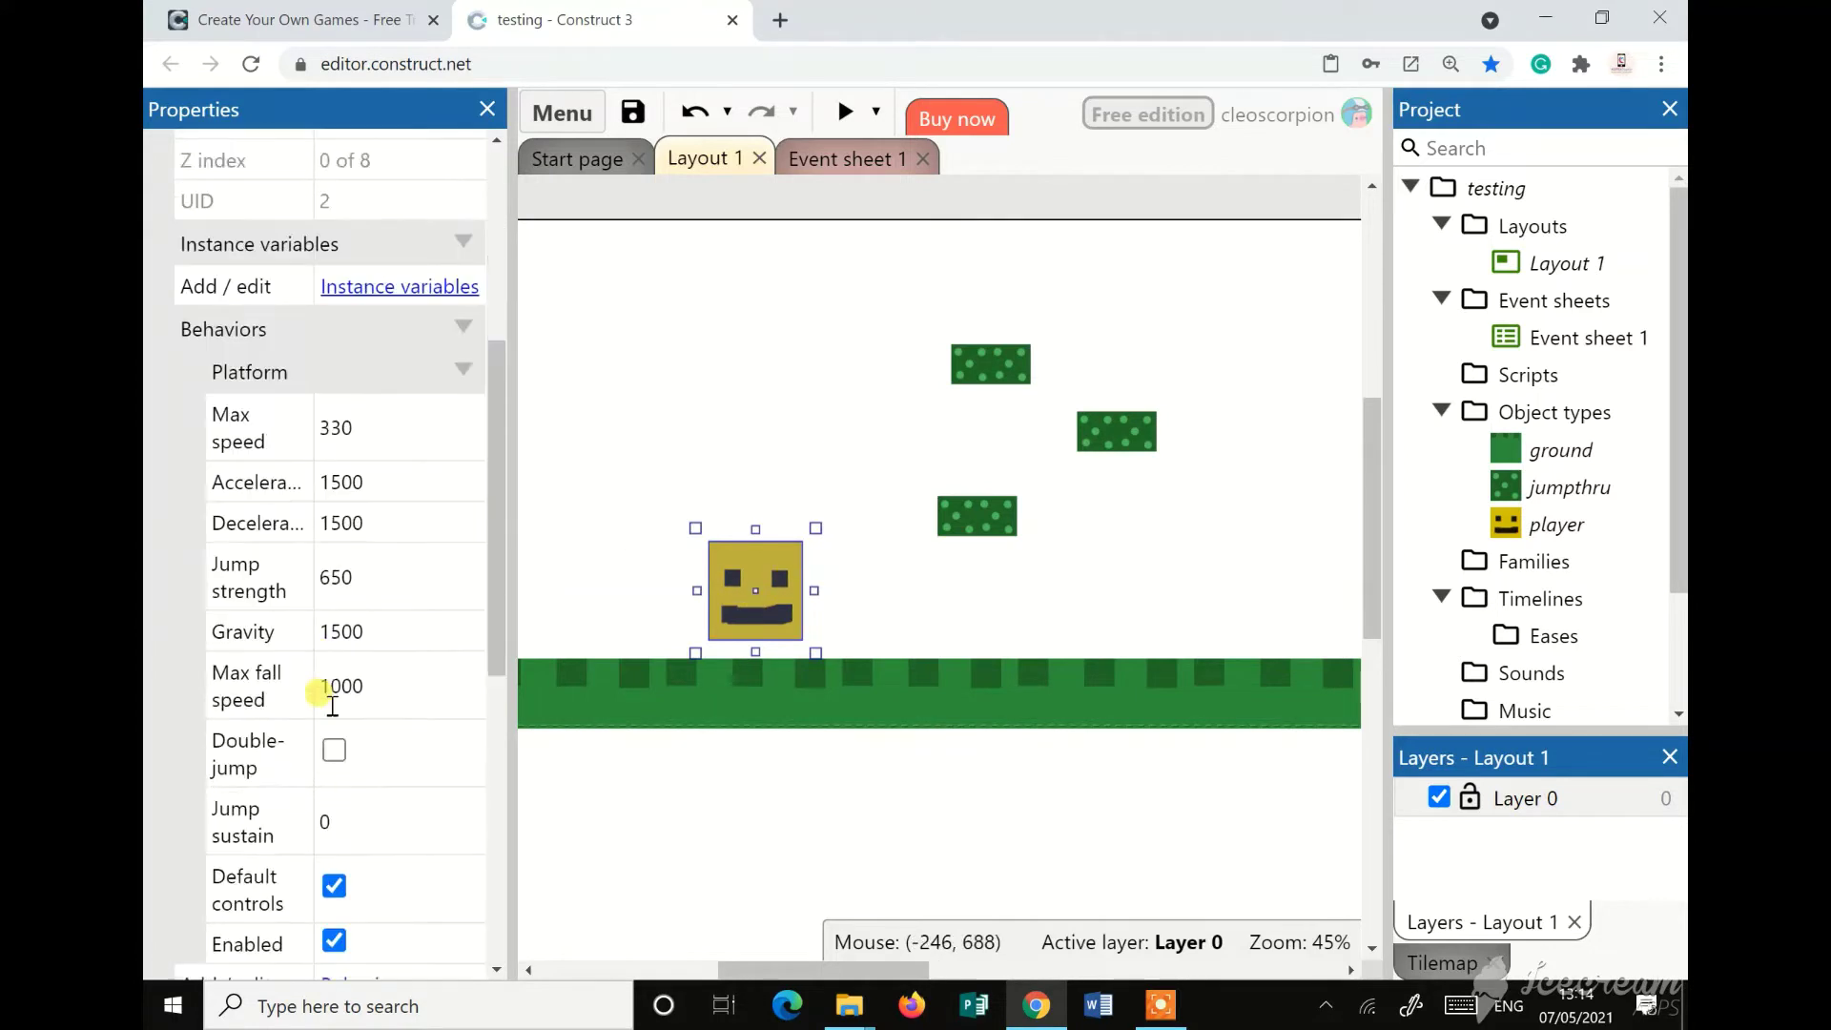
pyautogui.click(335, 679)
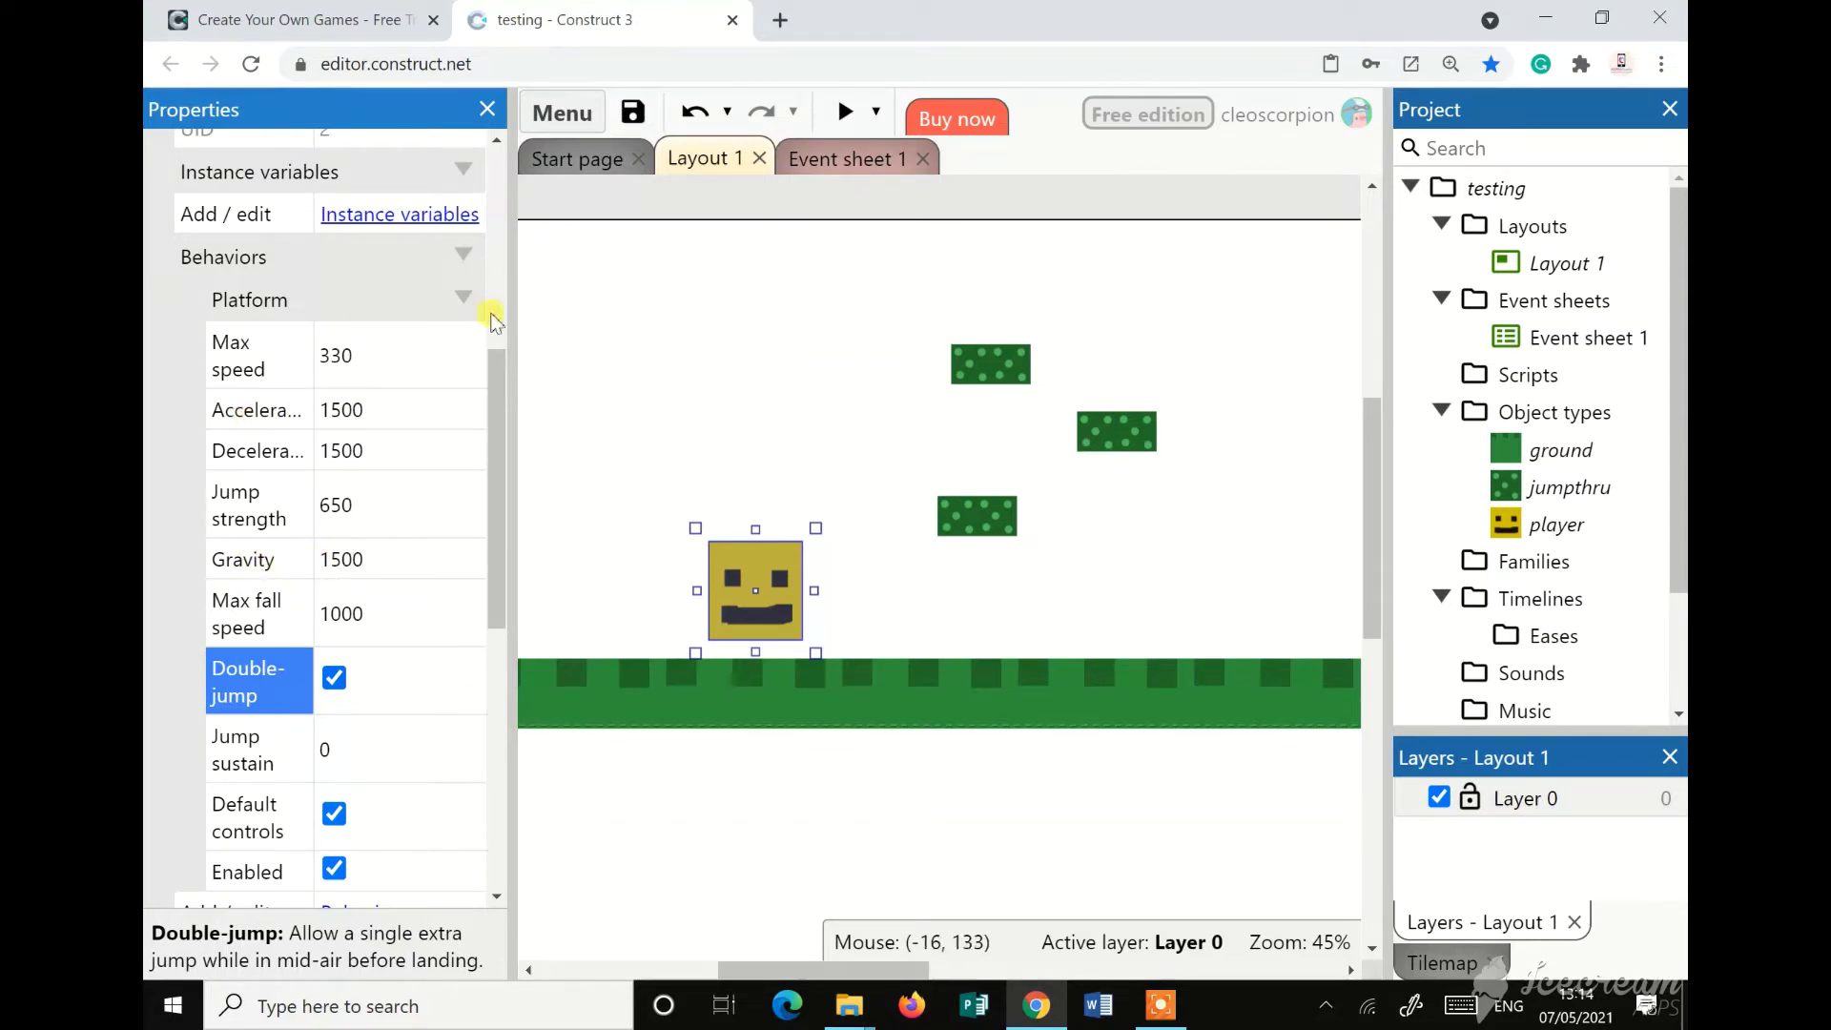
pyautogui.click(872, 776)
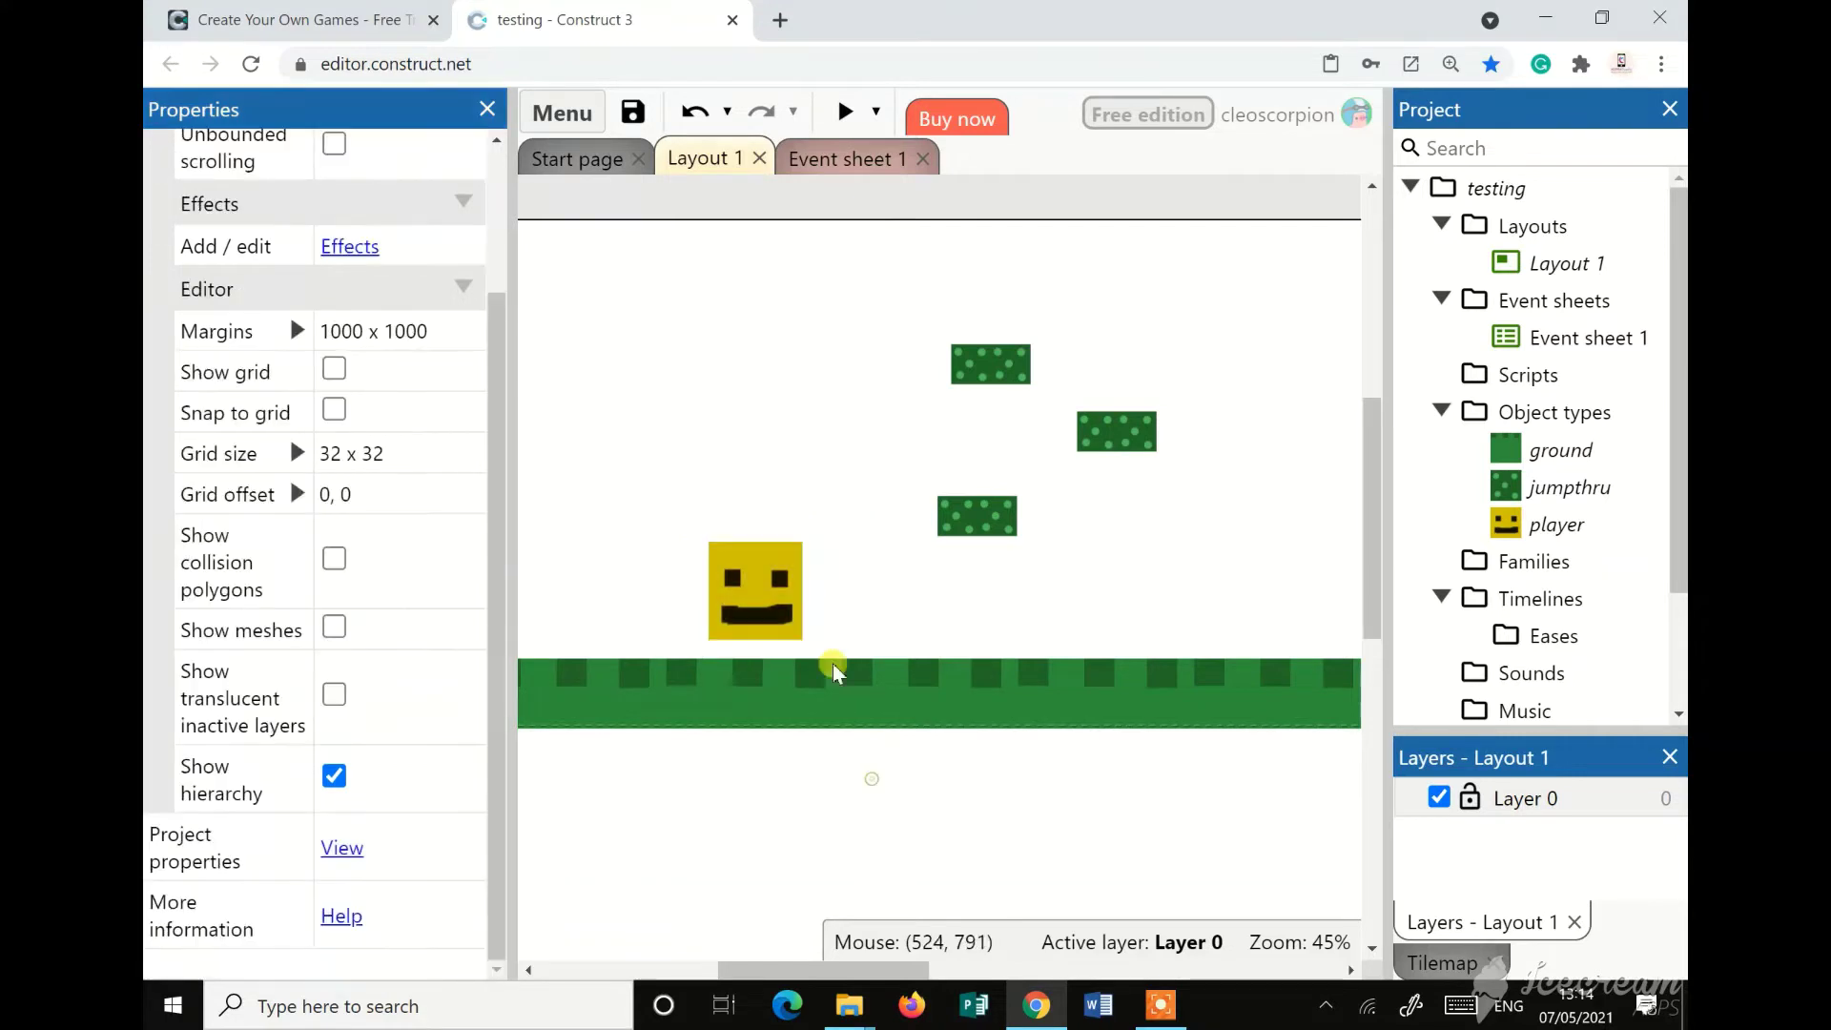
pyautogui.moveTo(744, 586)
pyautogui.mouseDown()
pyautogui.moveTo(763, 524)
pyautogui.moveTo(757, 603)
pyautogui.mouseUp()
pyautogui.click(877, 527)
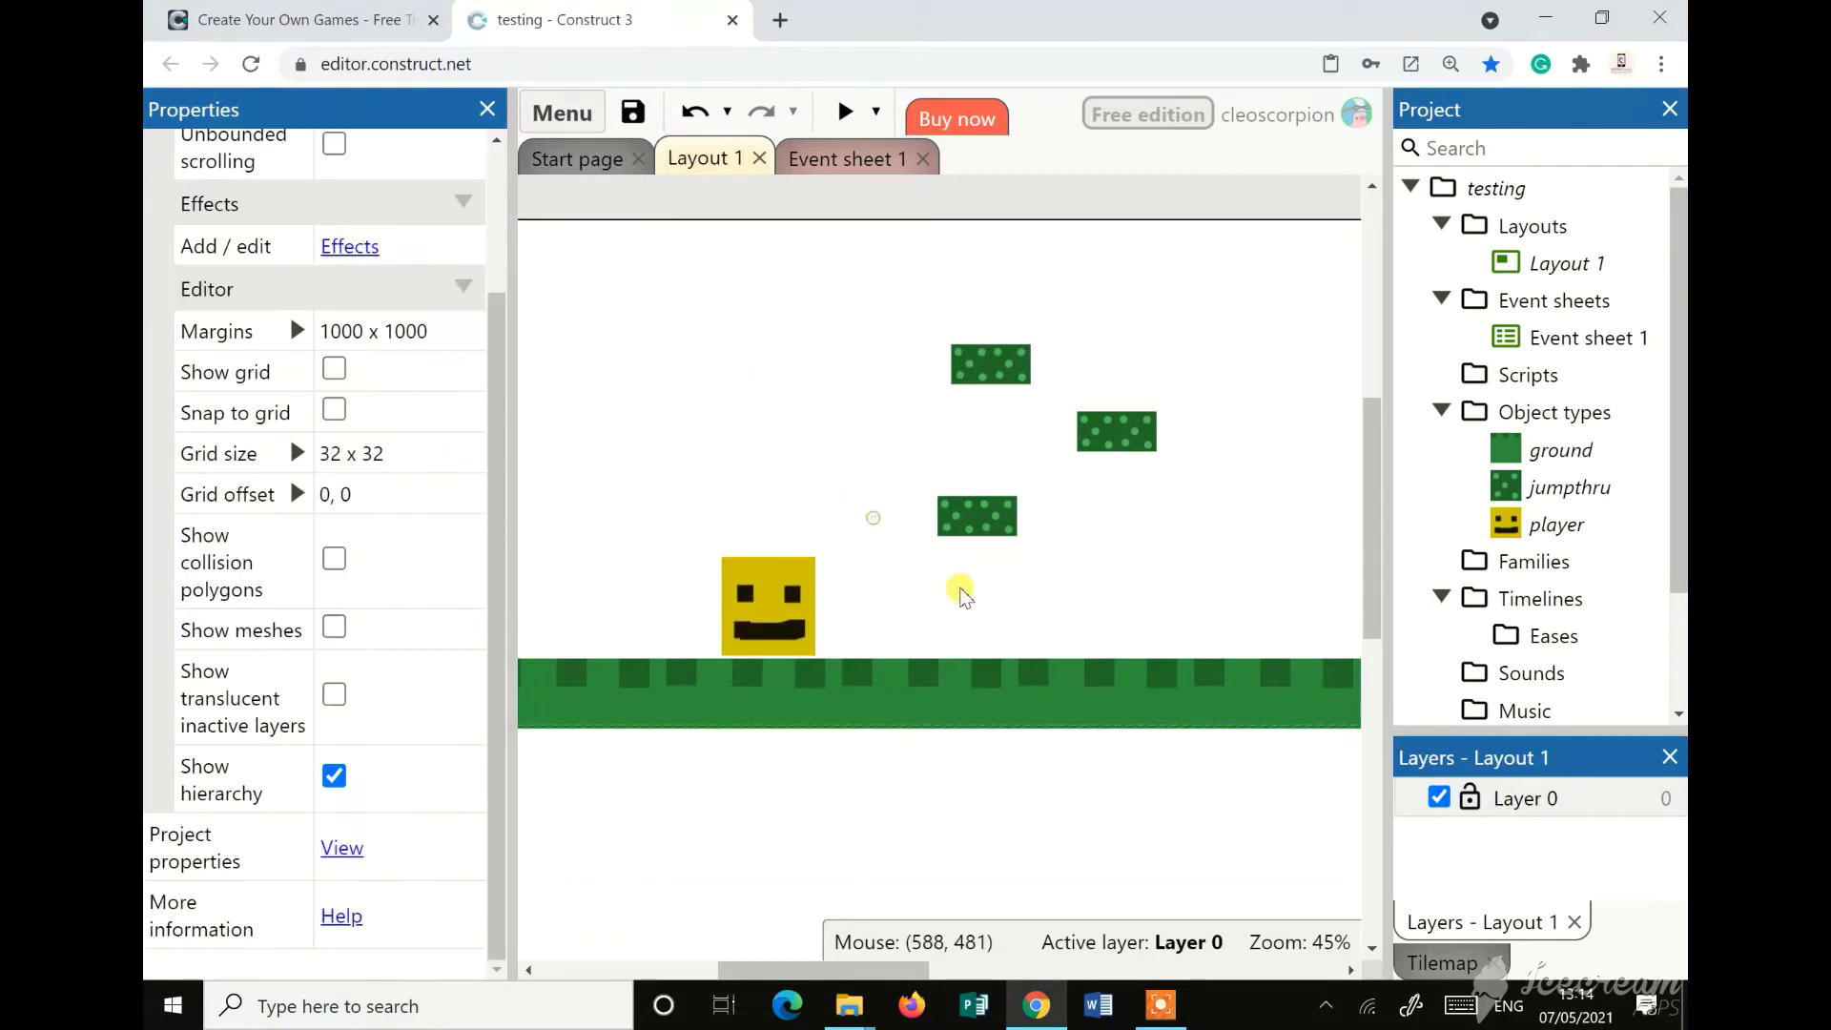
# Add the Jump-thru behavior to the jumpthru sprite
pyautogui.click(963, 522)
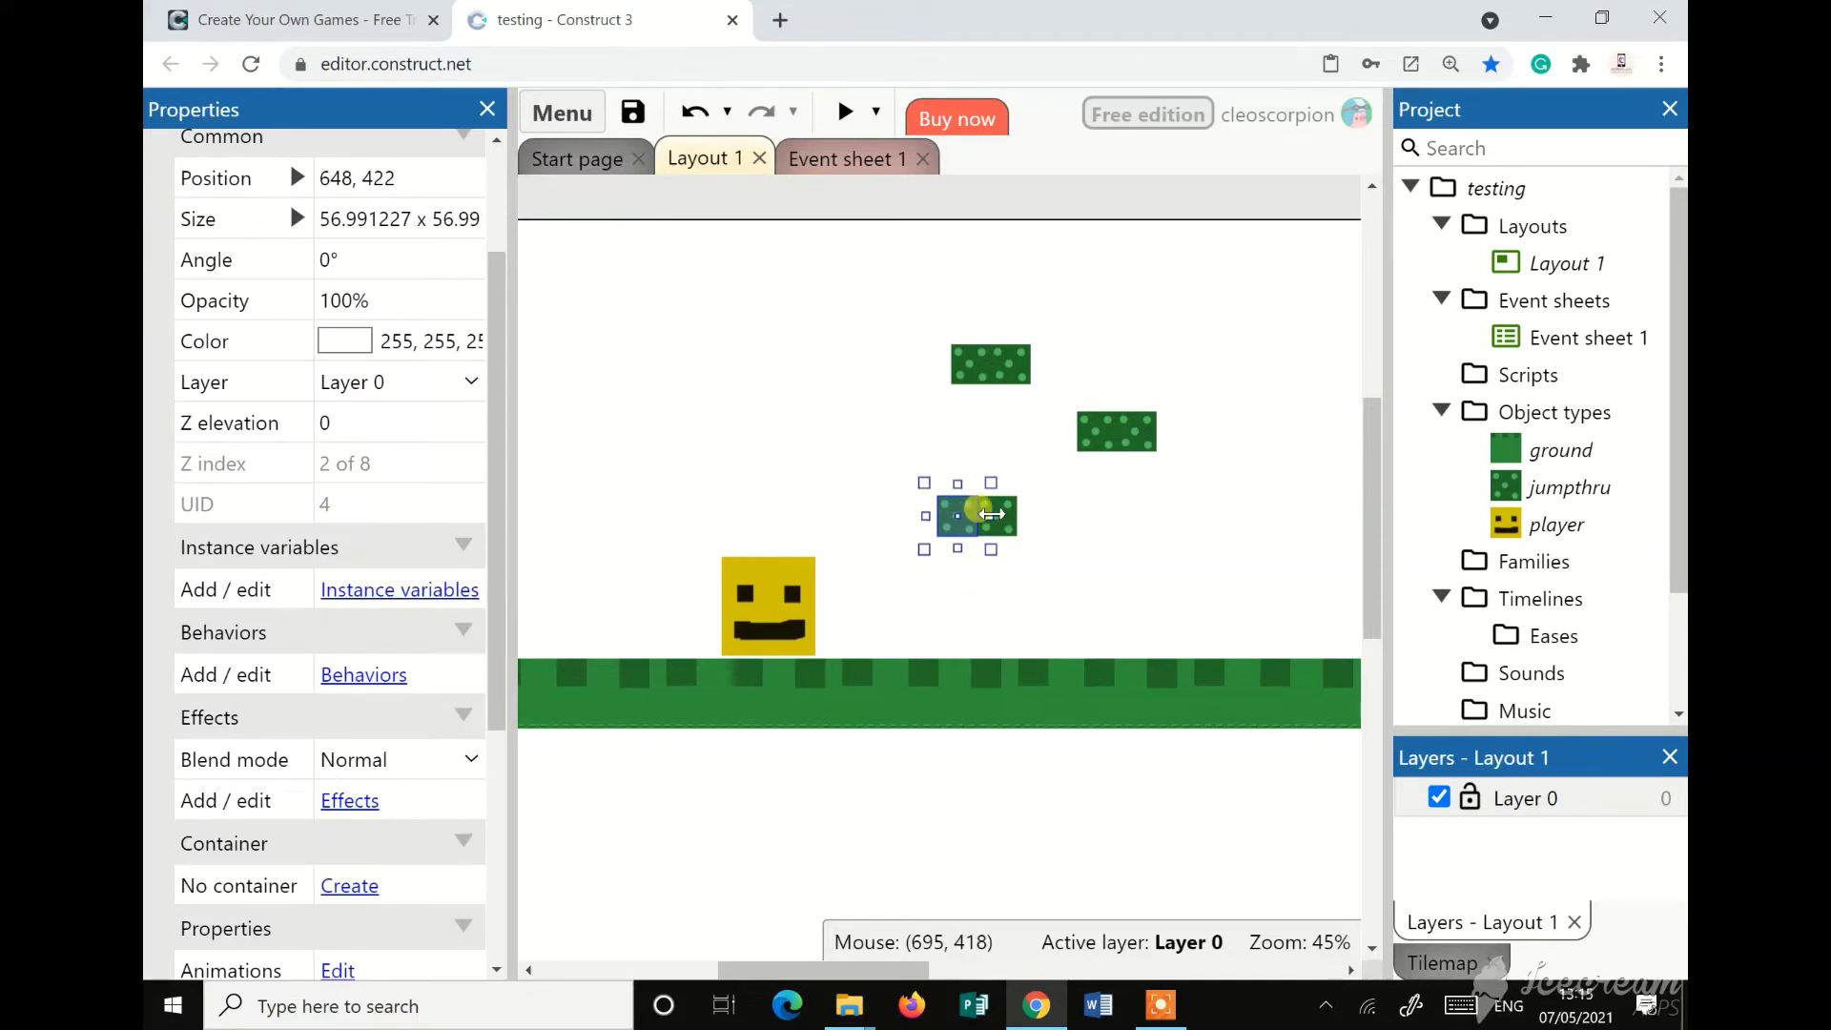
pyautogui.scroll(-3, 298, 641)
pyautogui.scroll(1, 344, 610)
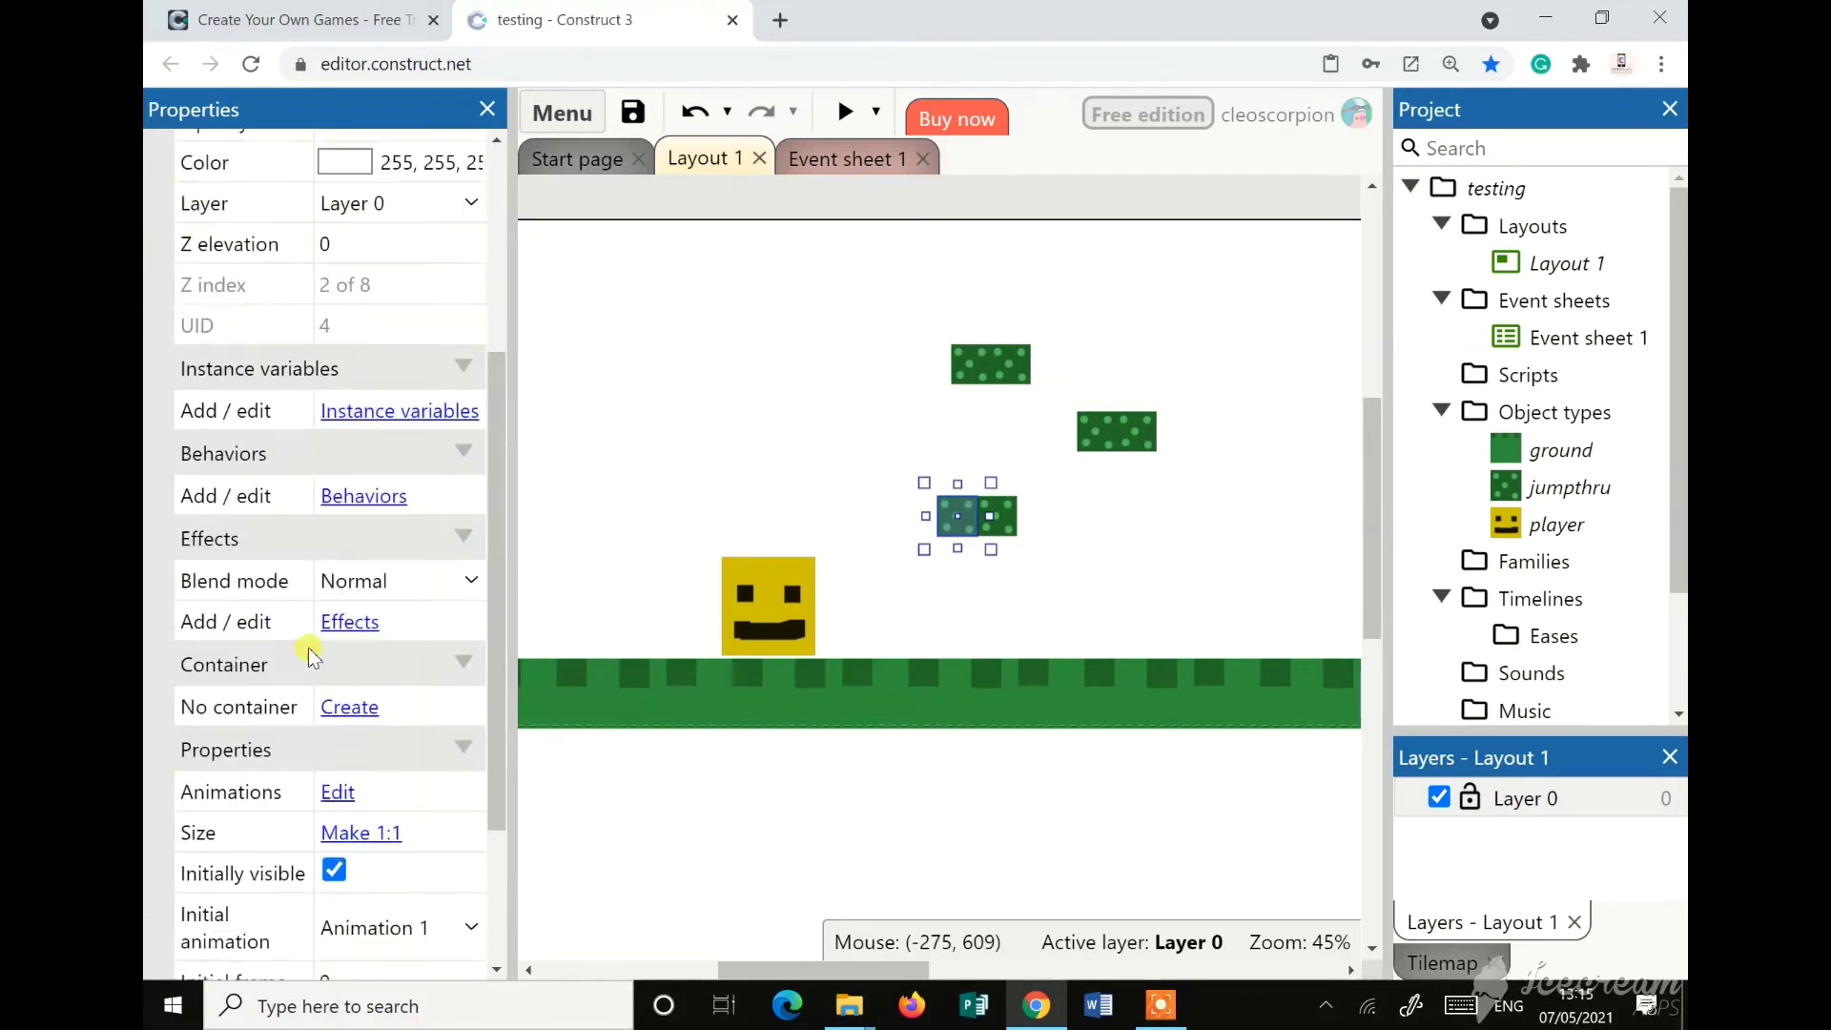
pyautogui.click(380, 553)
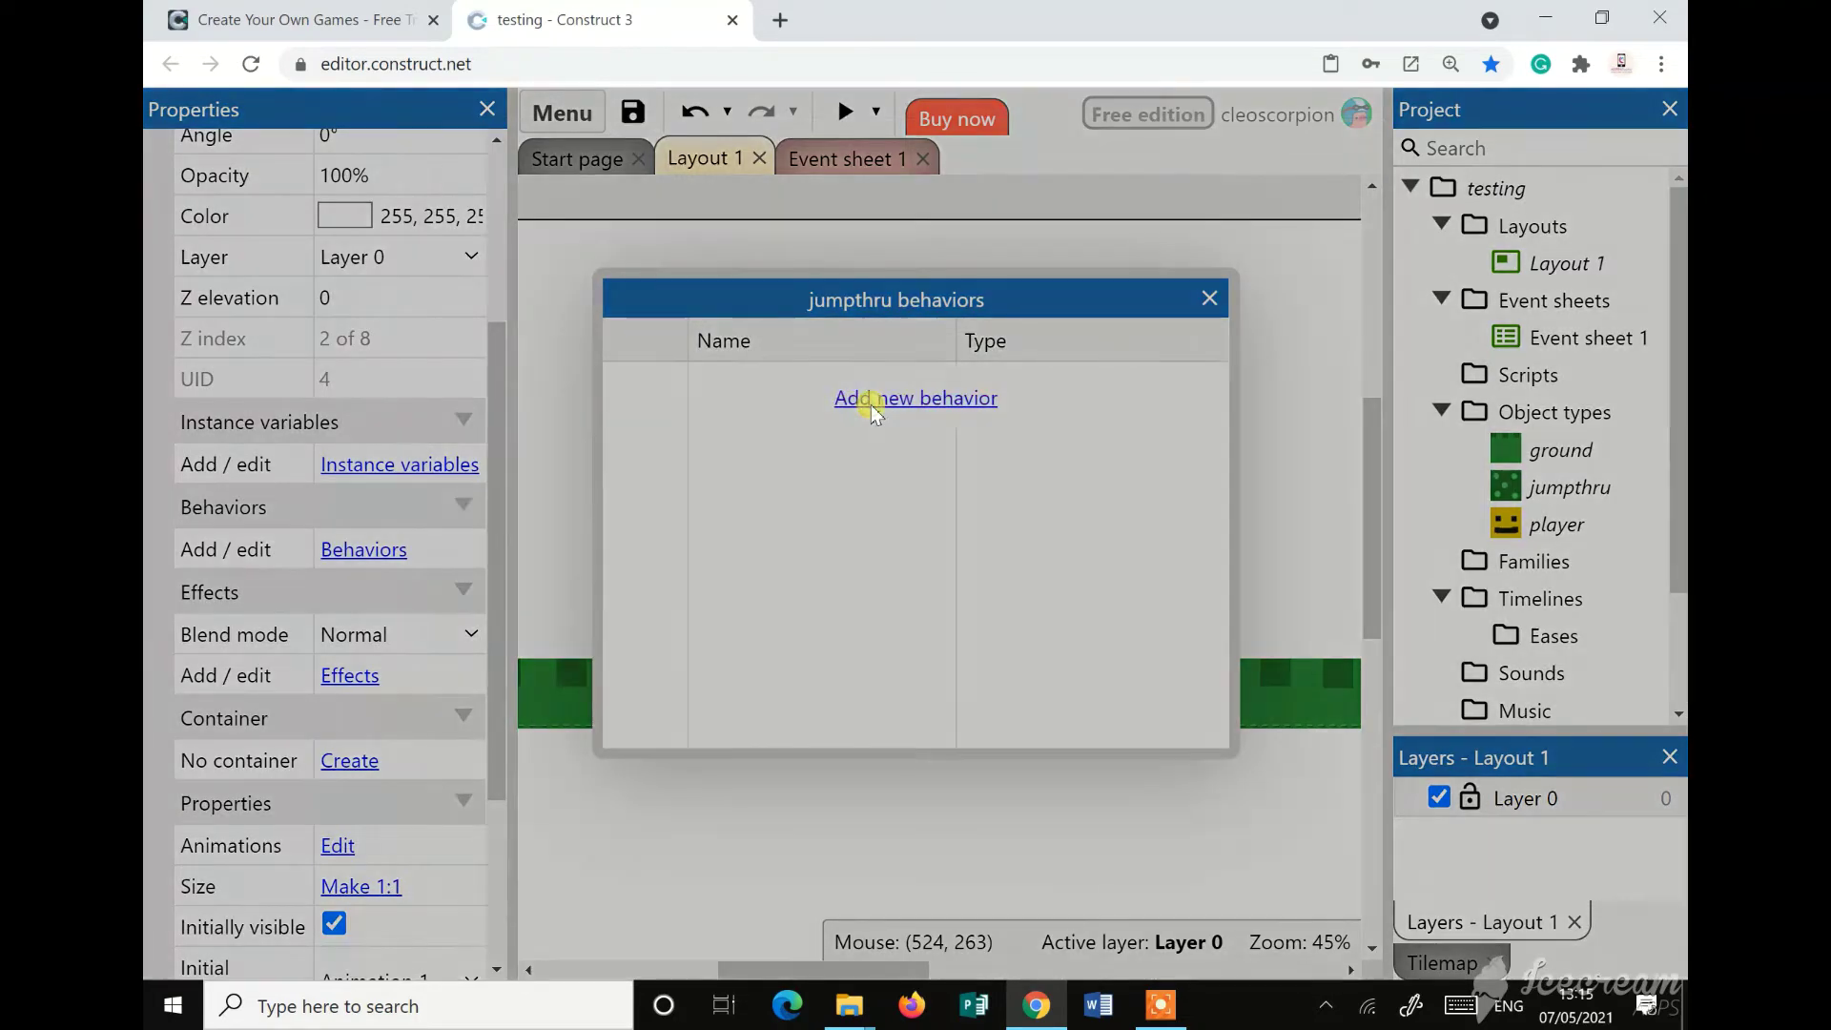
pyautogui.click(871, 399)
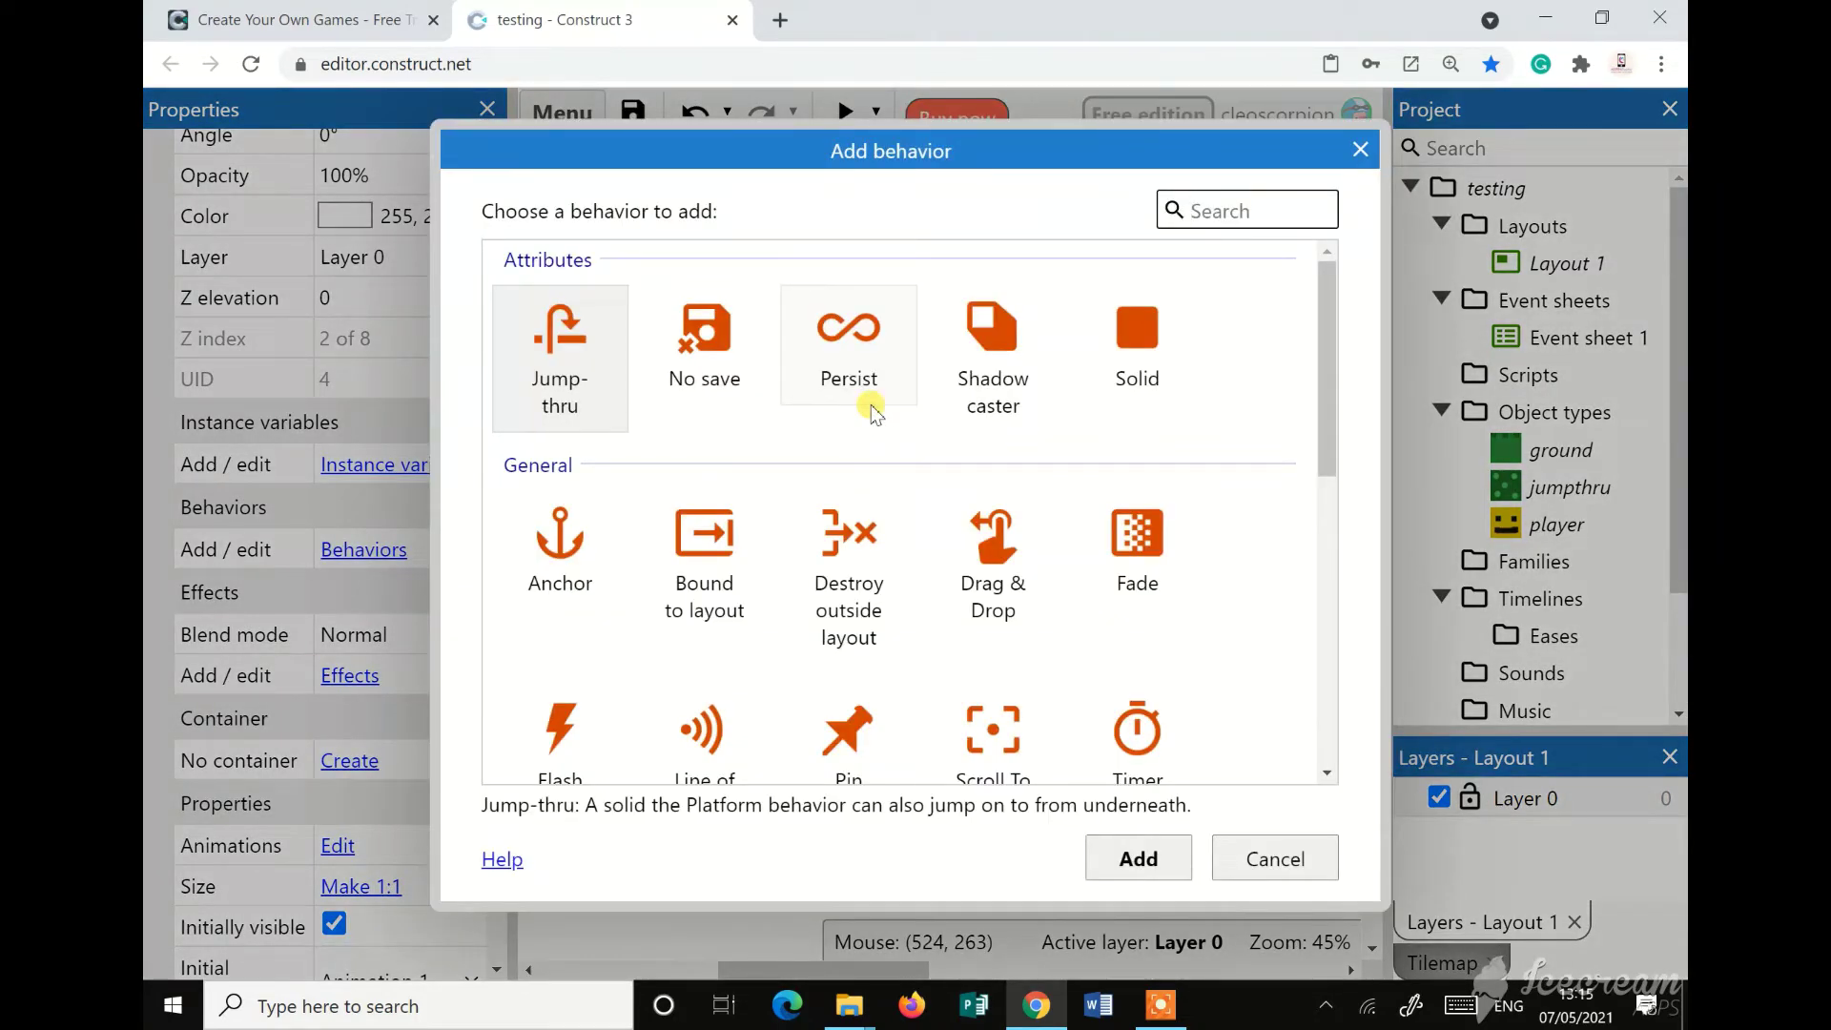
pyautogui.click(589, 375)
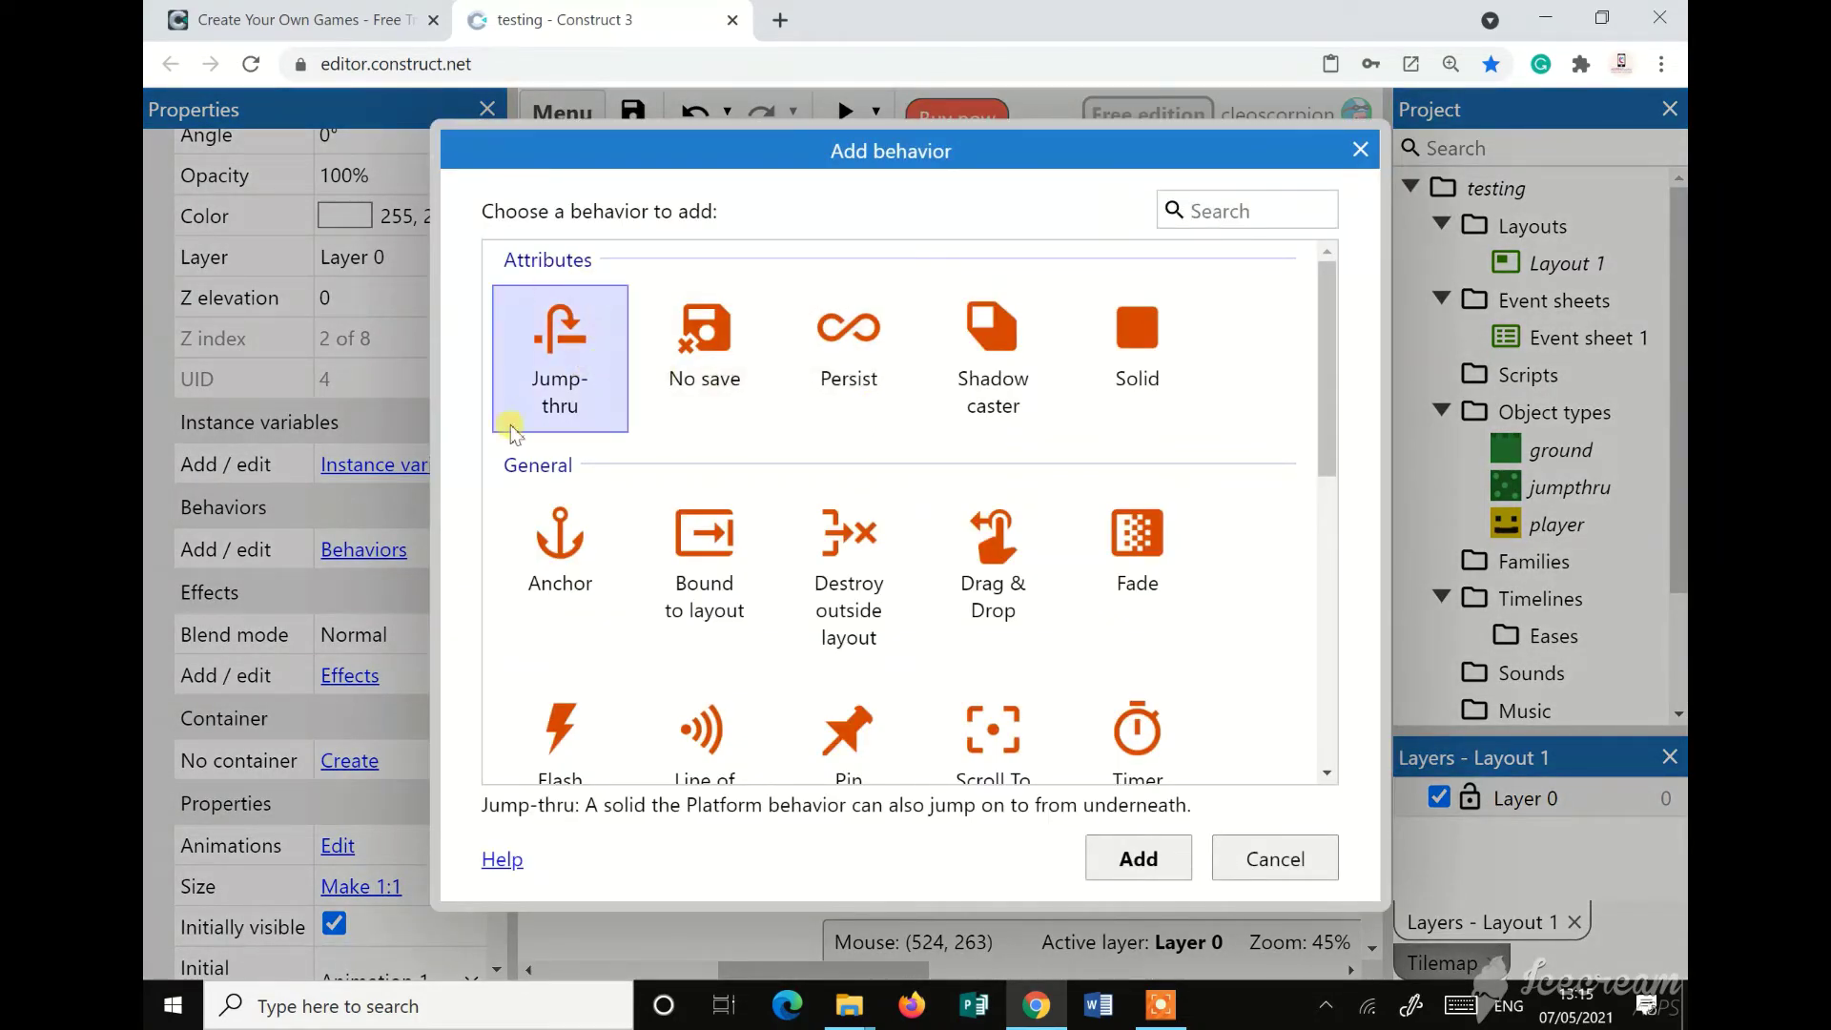
pyautogui.click(1126, 861)
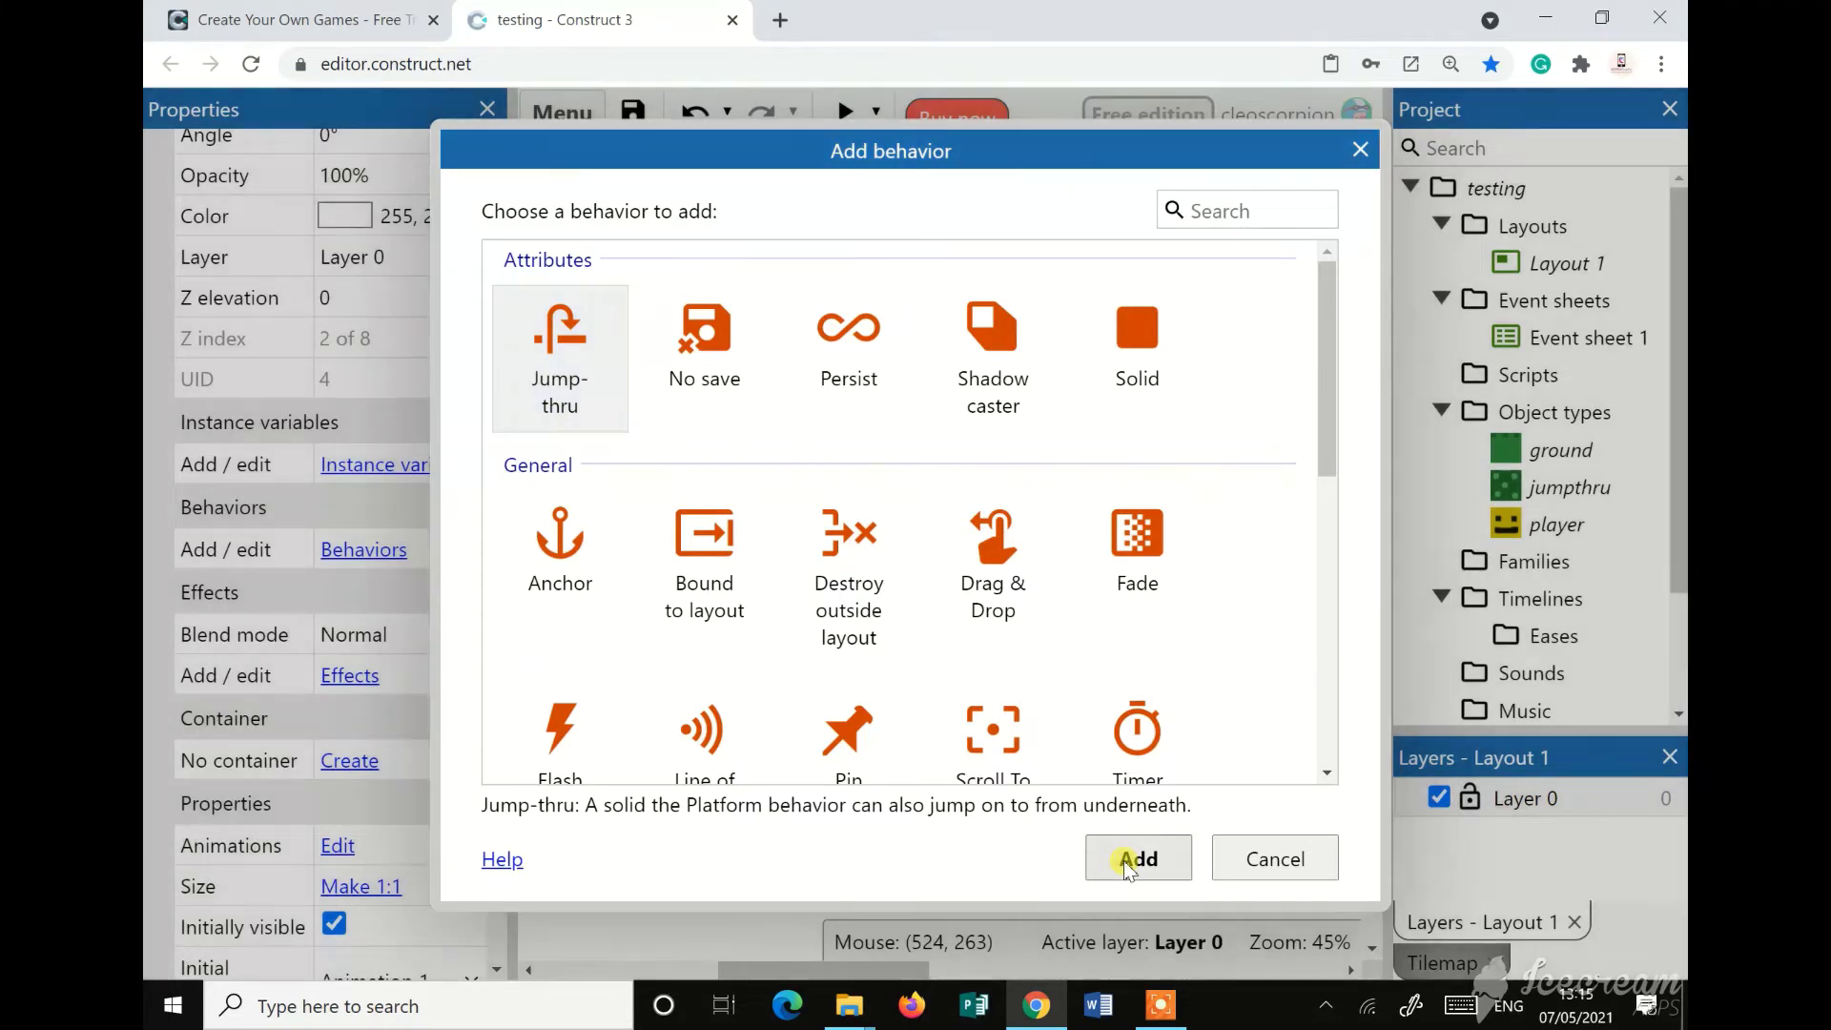
pyautogui.click(1208, 300)
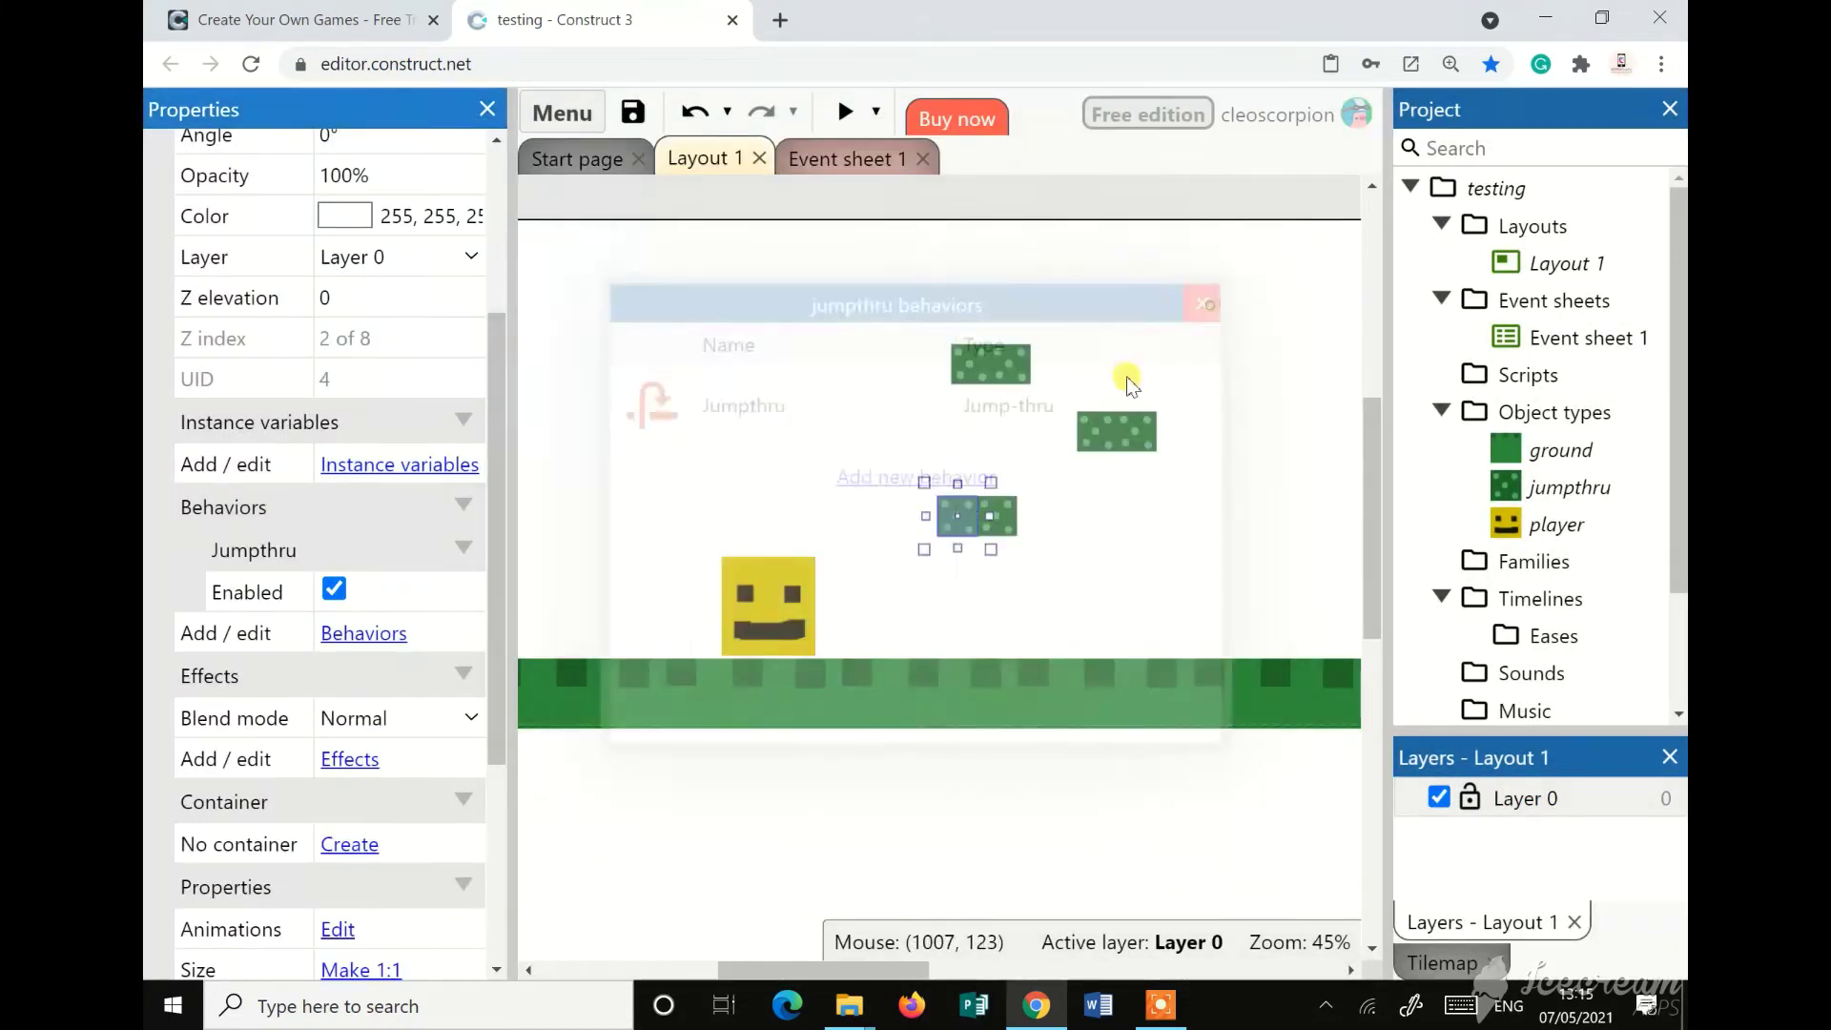
pyautogui.click(1114, 530)
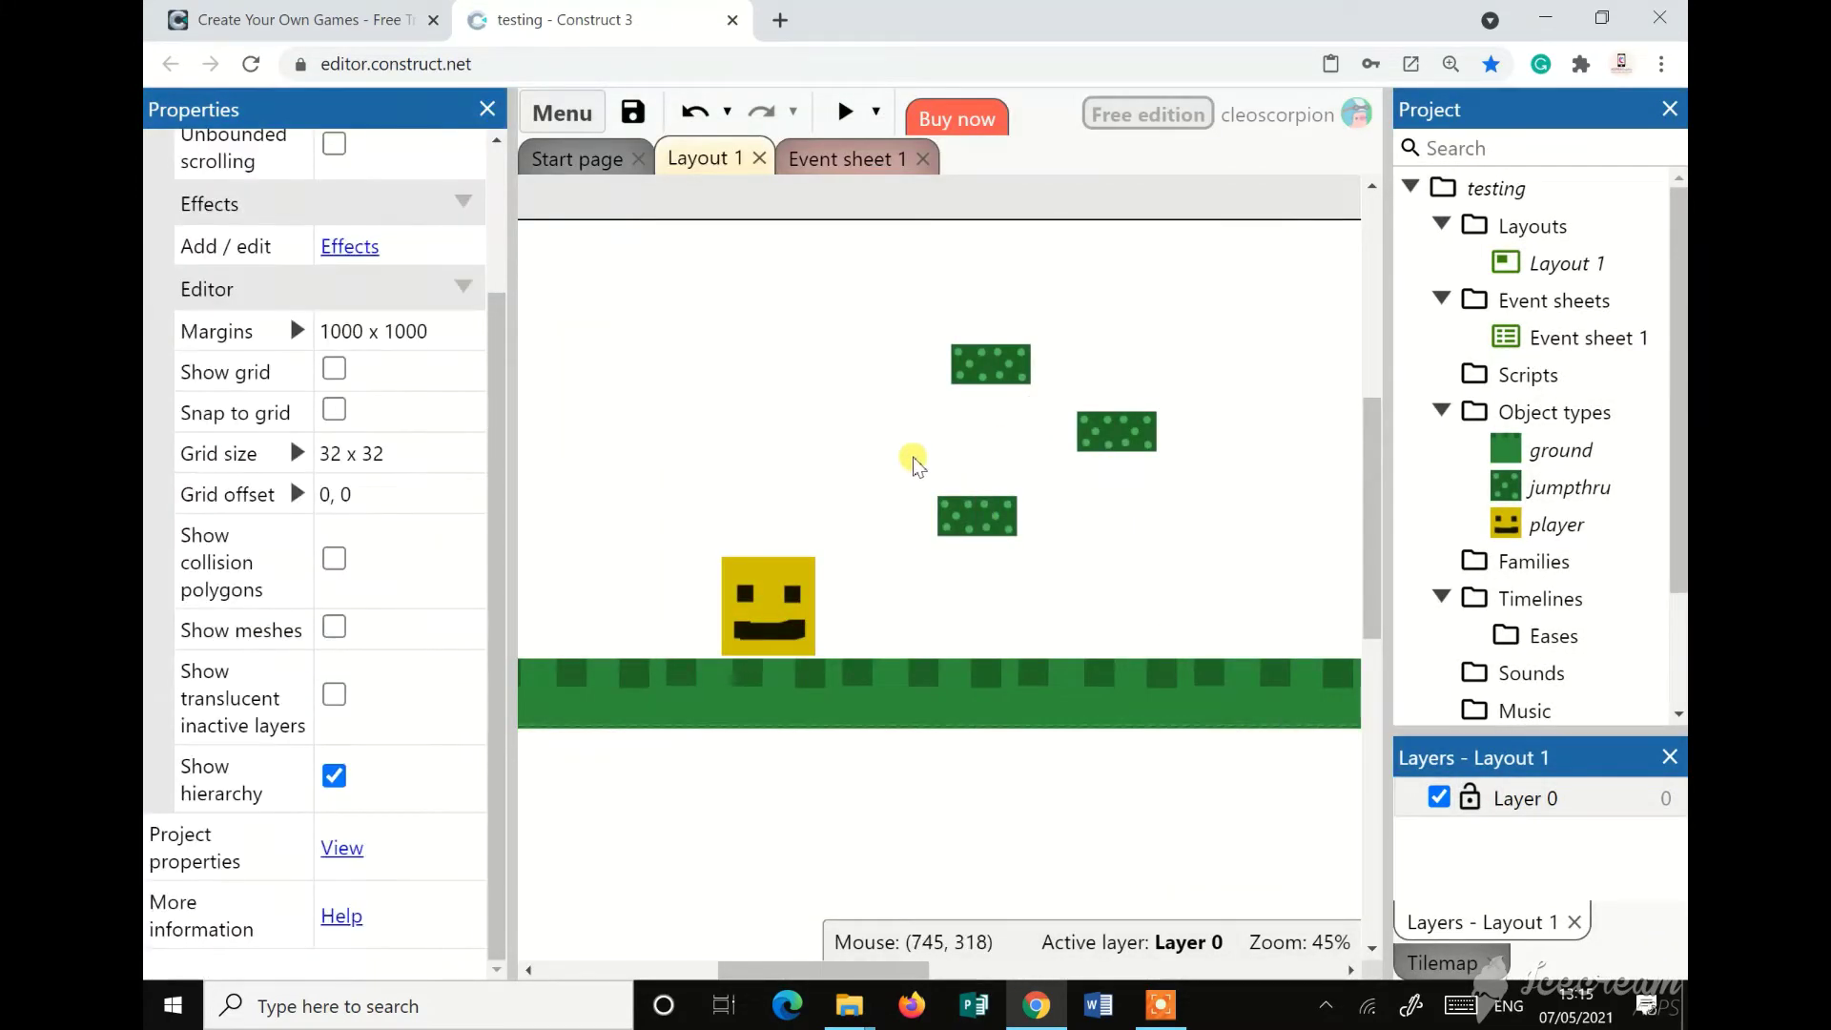
# Preview the layout and test jumping the player up through and between the three platforms
pyautogui.click(844, 115)
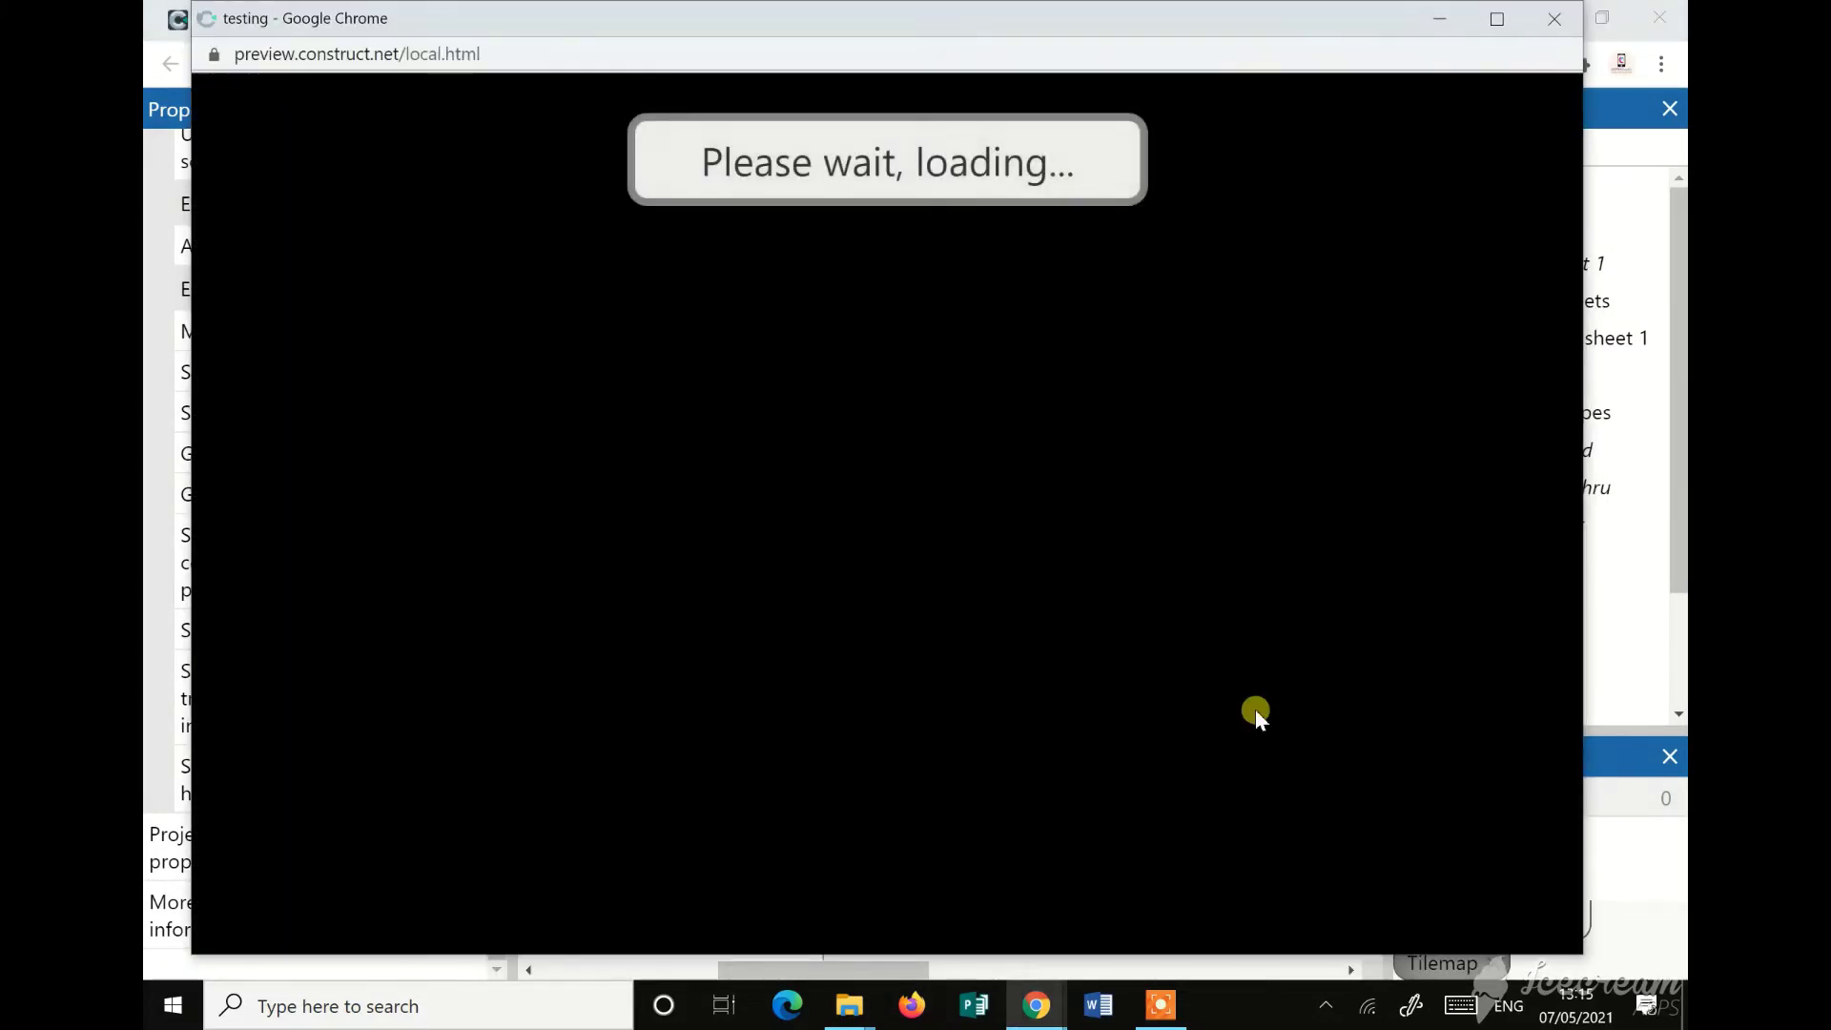
pyautogui.press('Right')
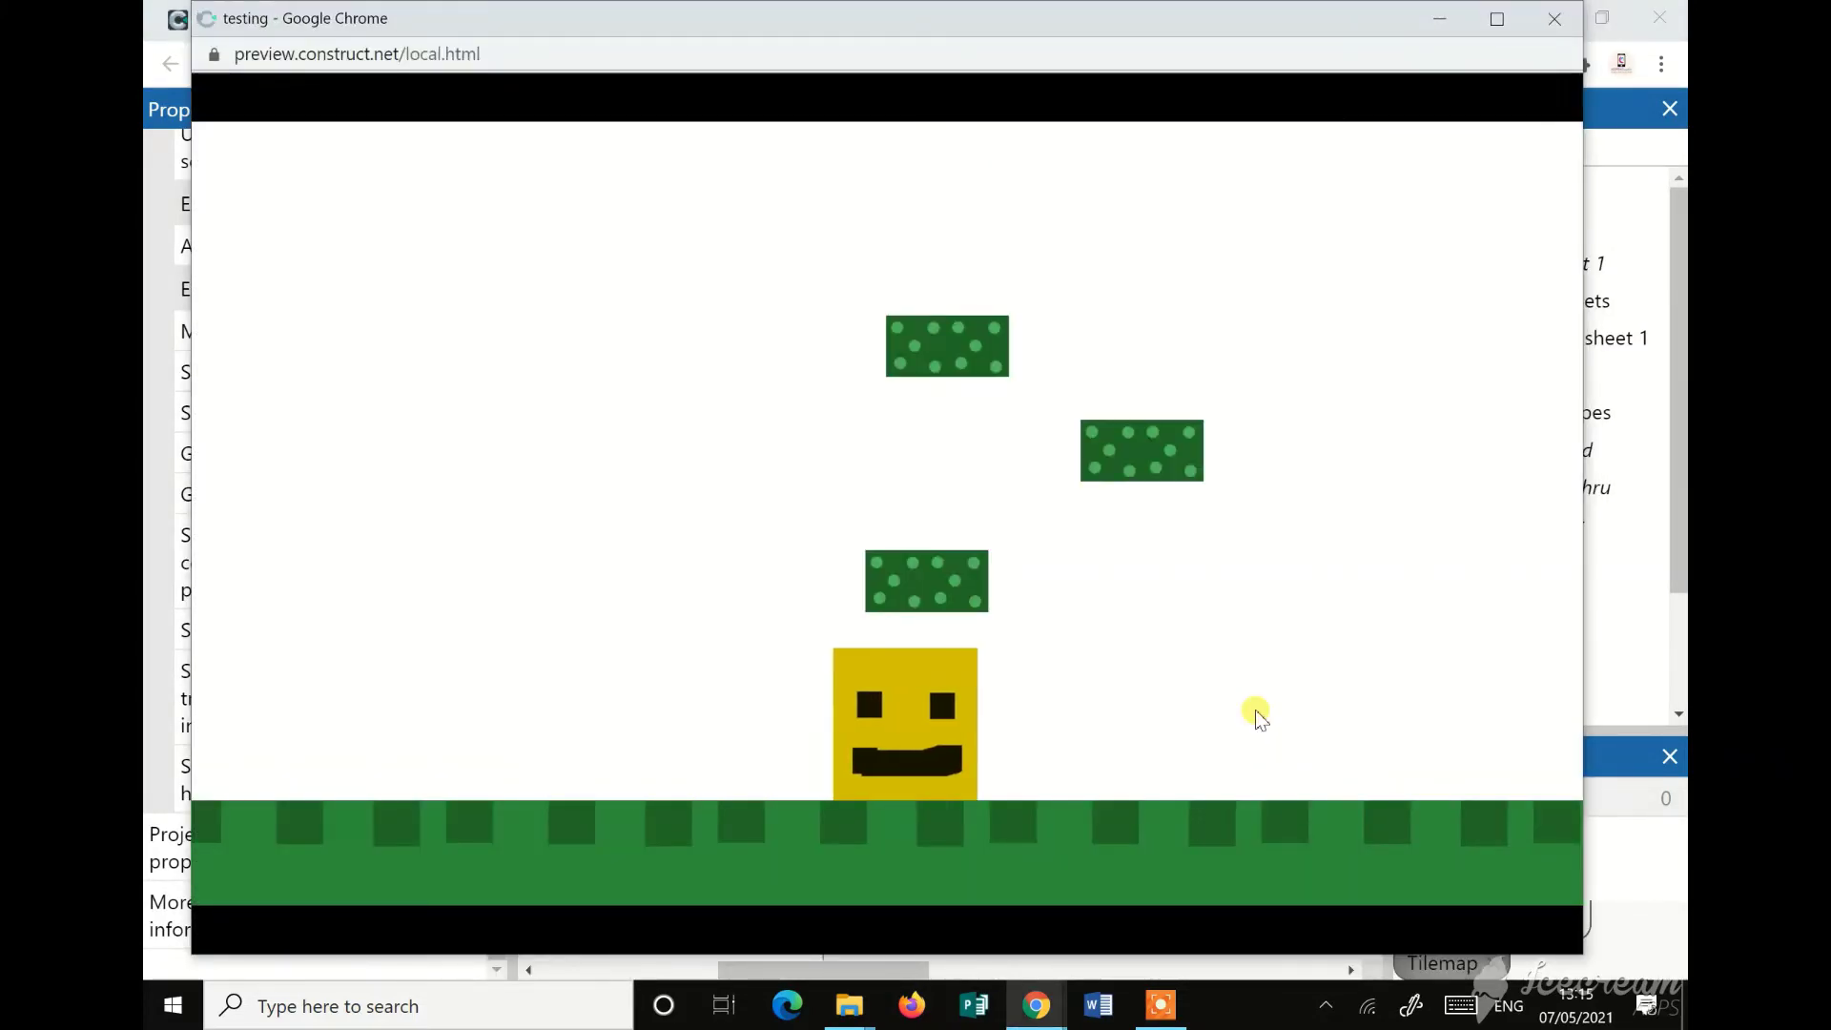
pyautogui.press('Up')
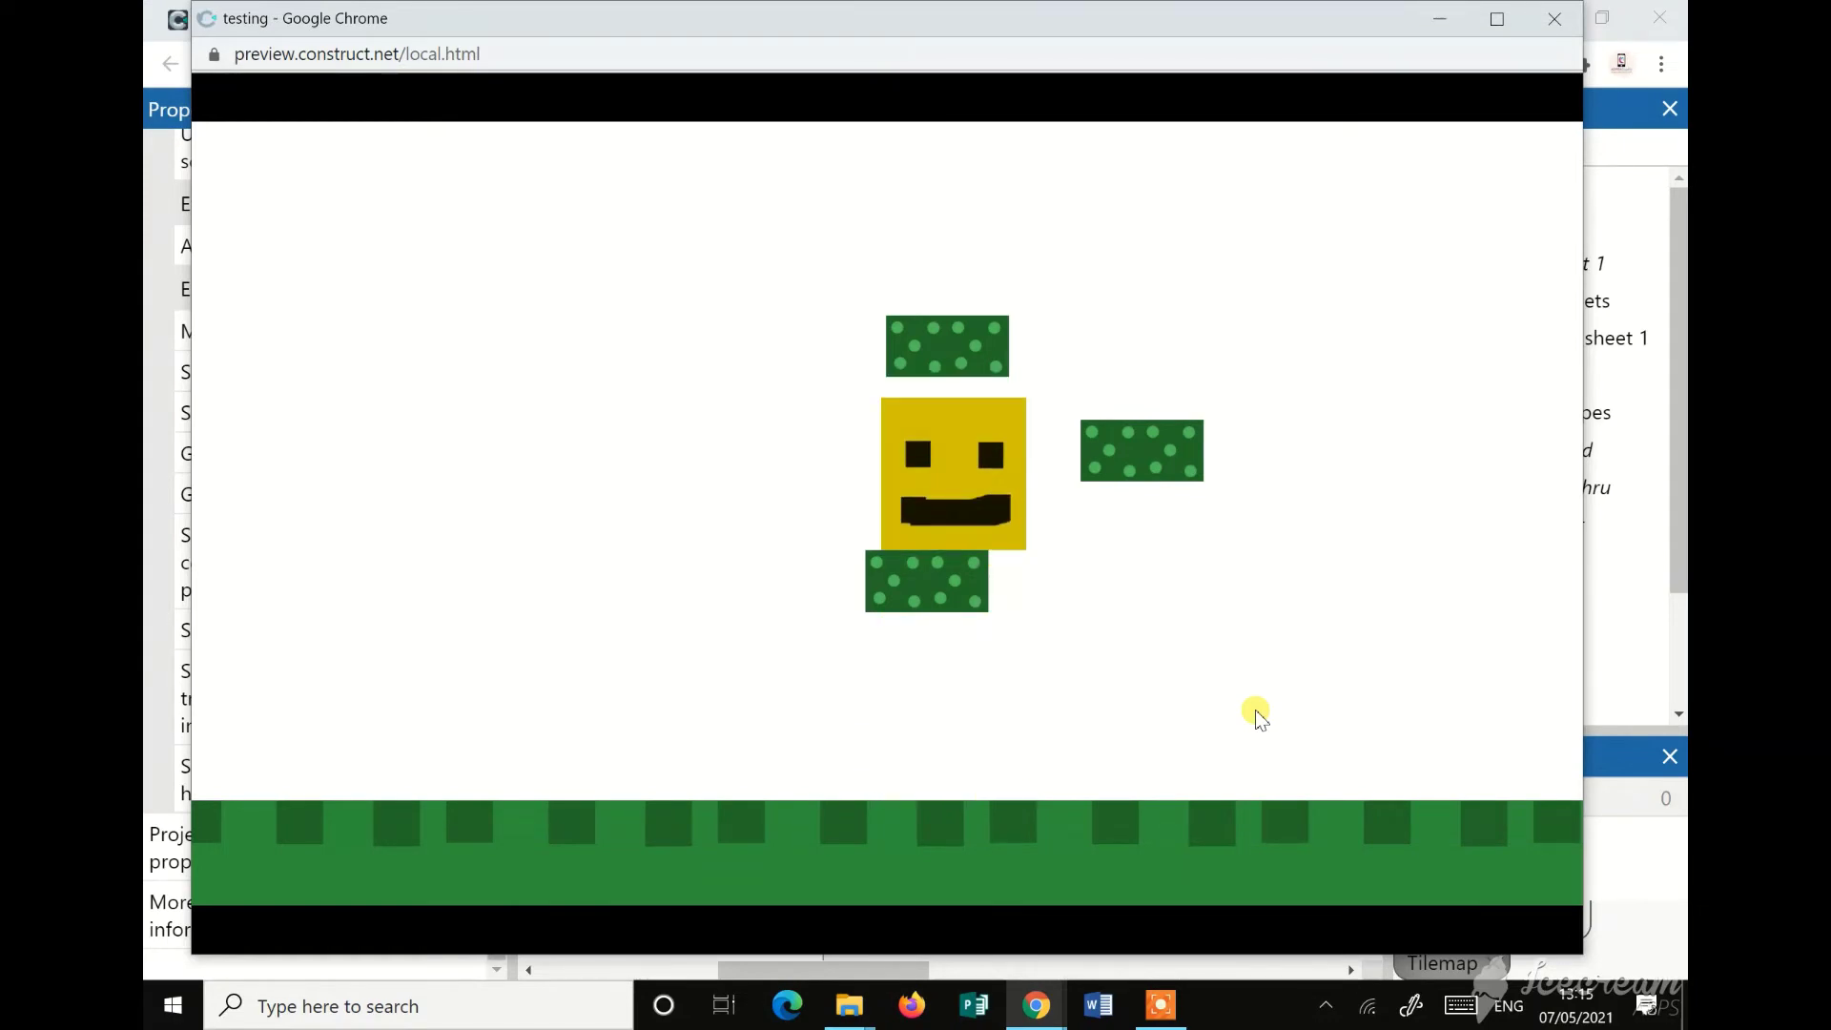
pyautogui.press('Up')
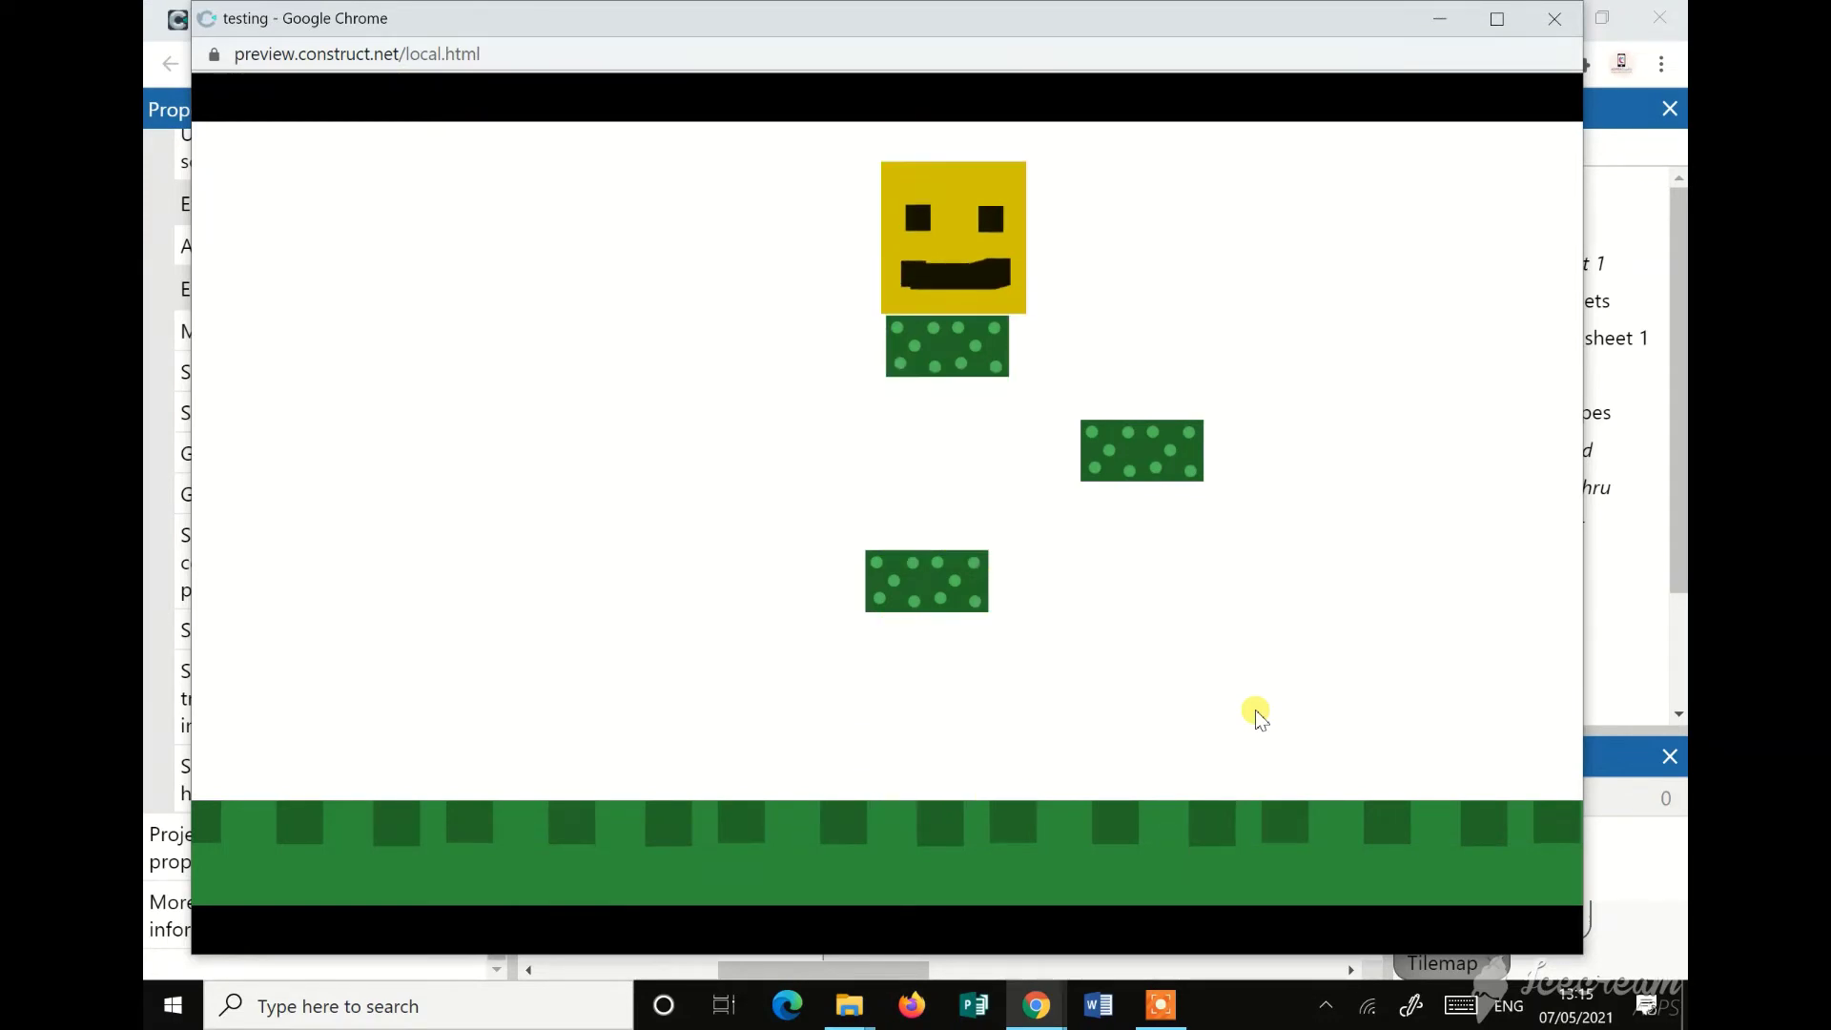
pyautogui.press('Right')
pyautogui.press('Left')
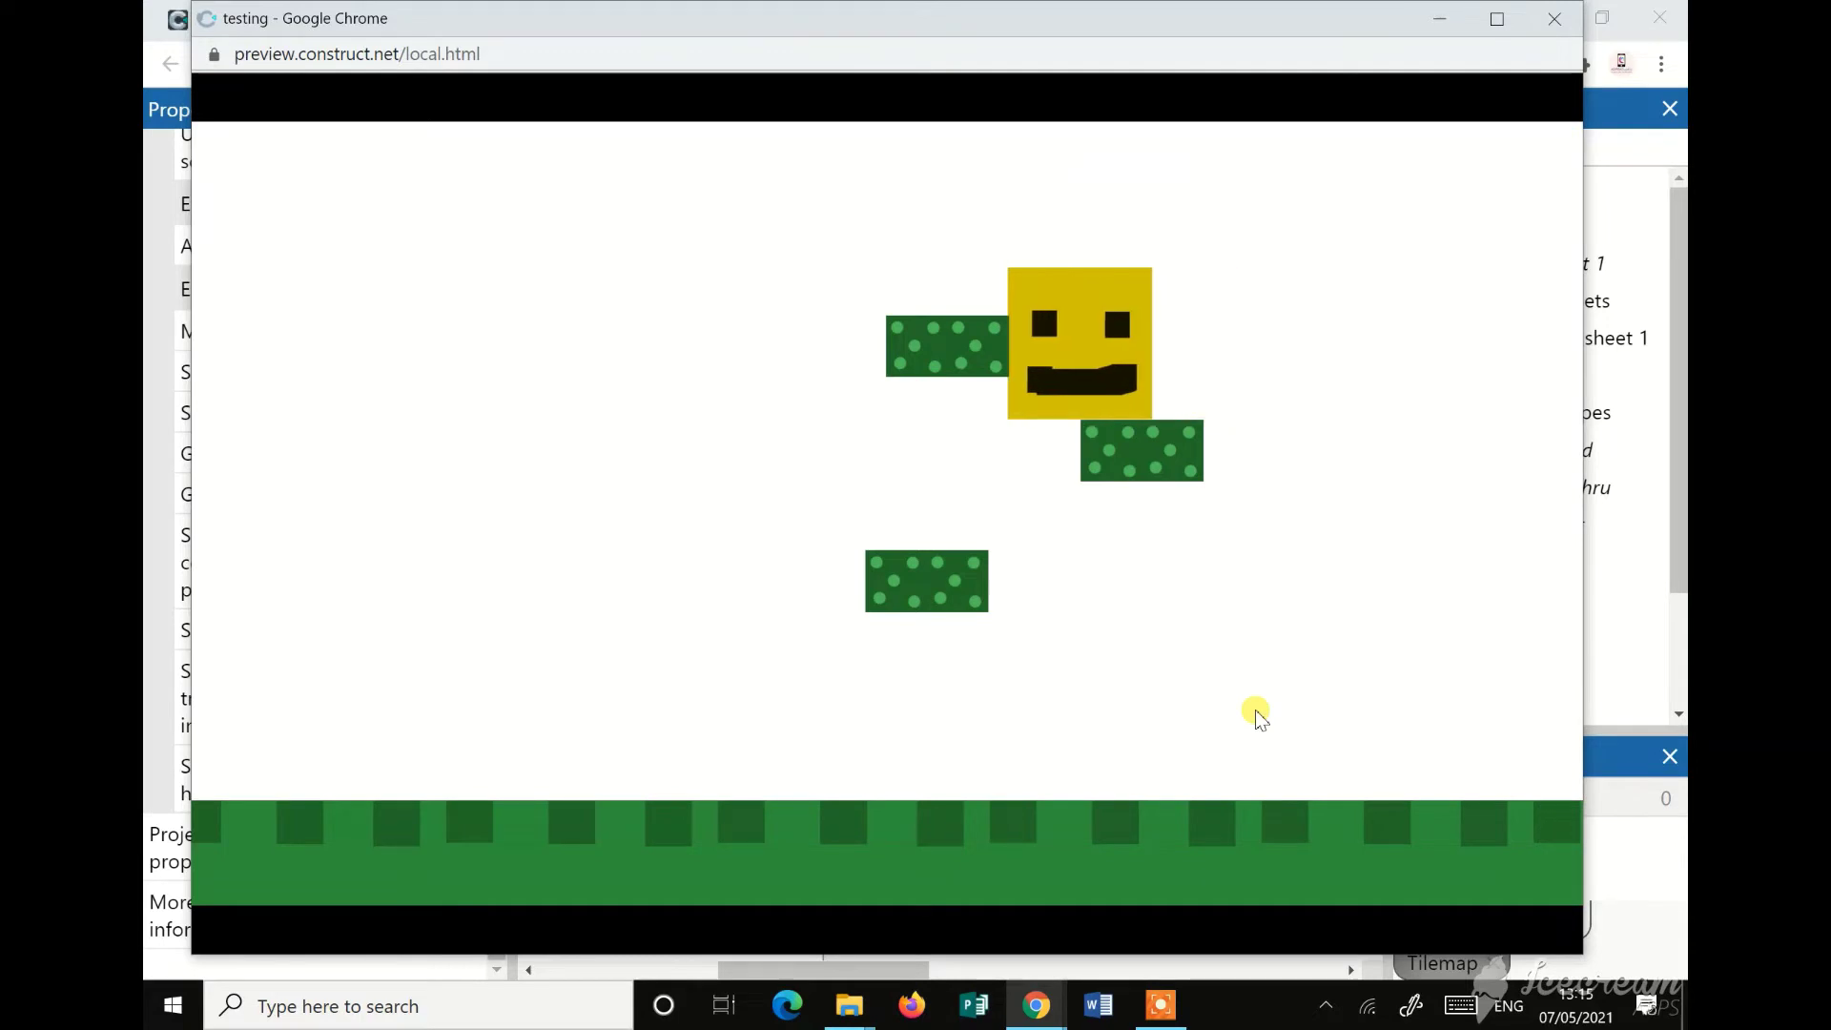
pyautogui.press('Up')
pyautogui.press('Right')
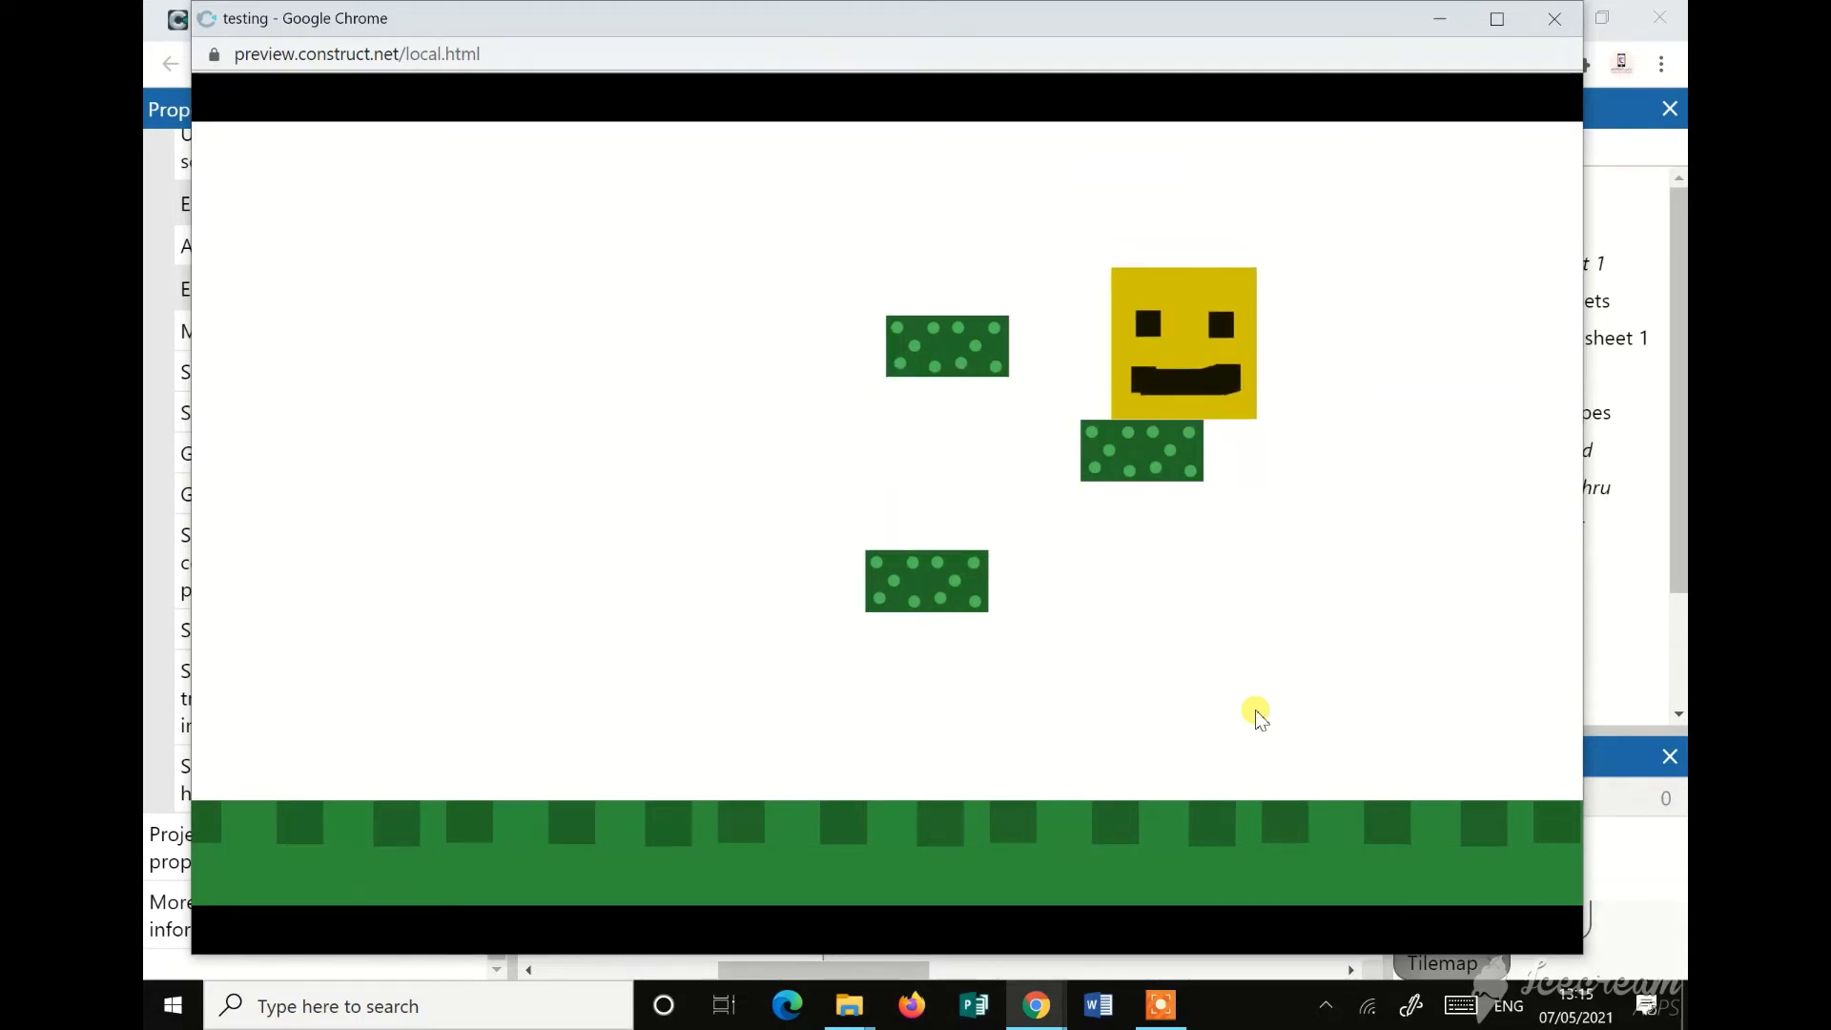
pyautogui.press('Up')
pyautogui.press('Left')
pyautogui.press('Left')
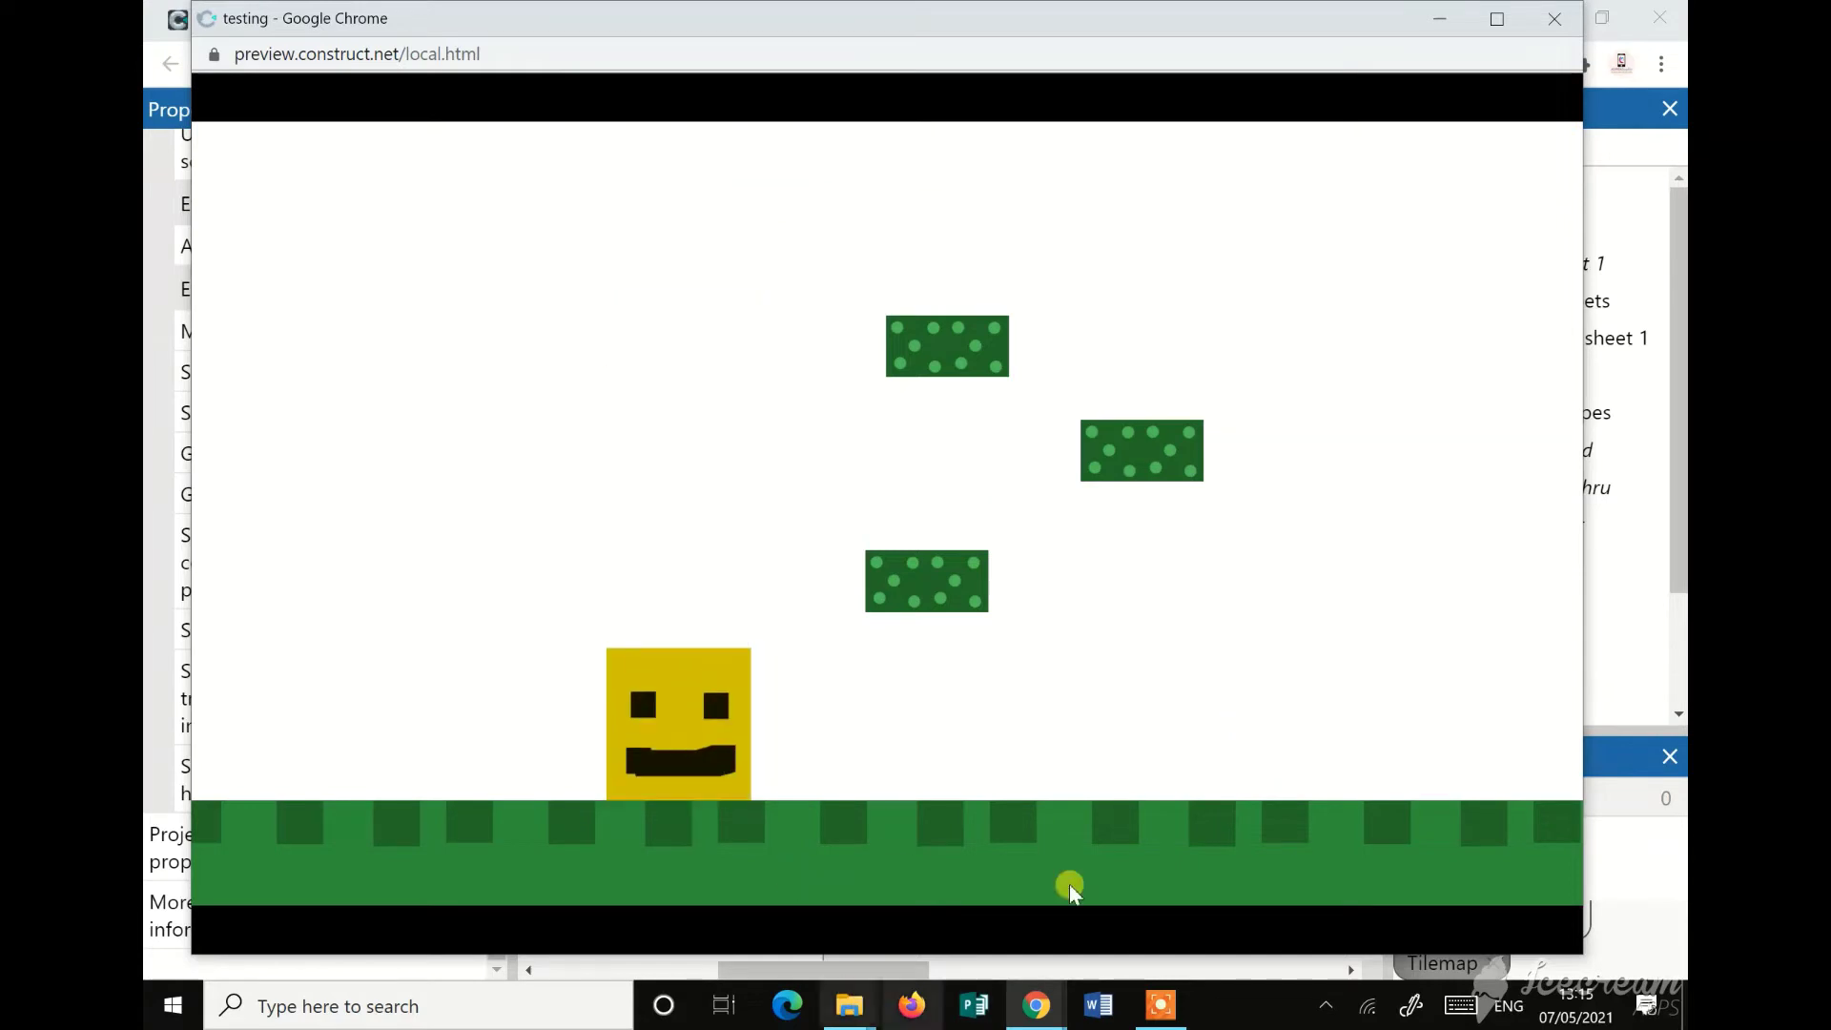
# Test walking the player back and forth along the ground and past the edge of the visible layout
pyautogui.press('Right')
pyautogui.press('Right')
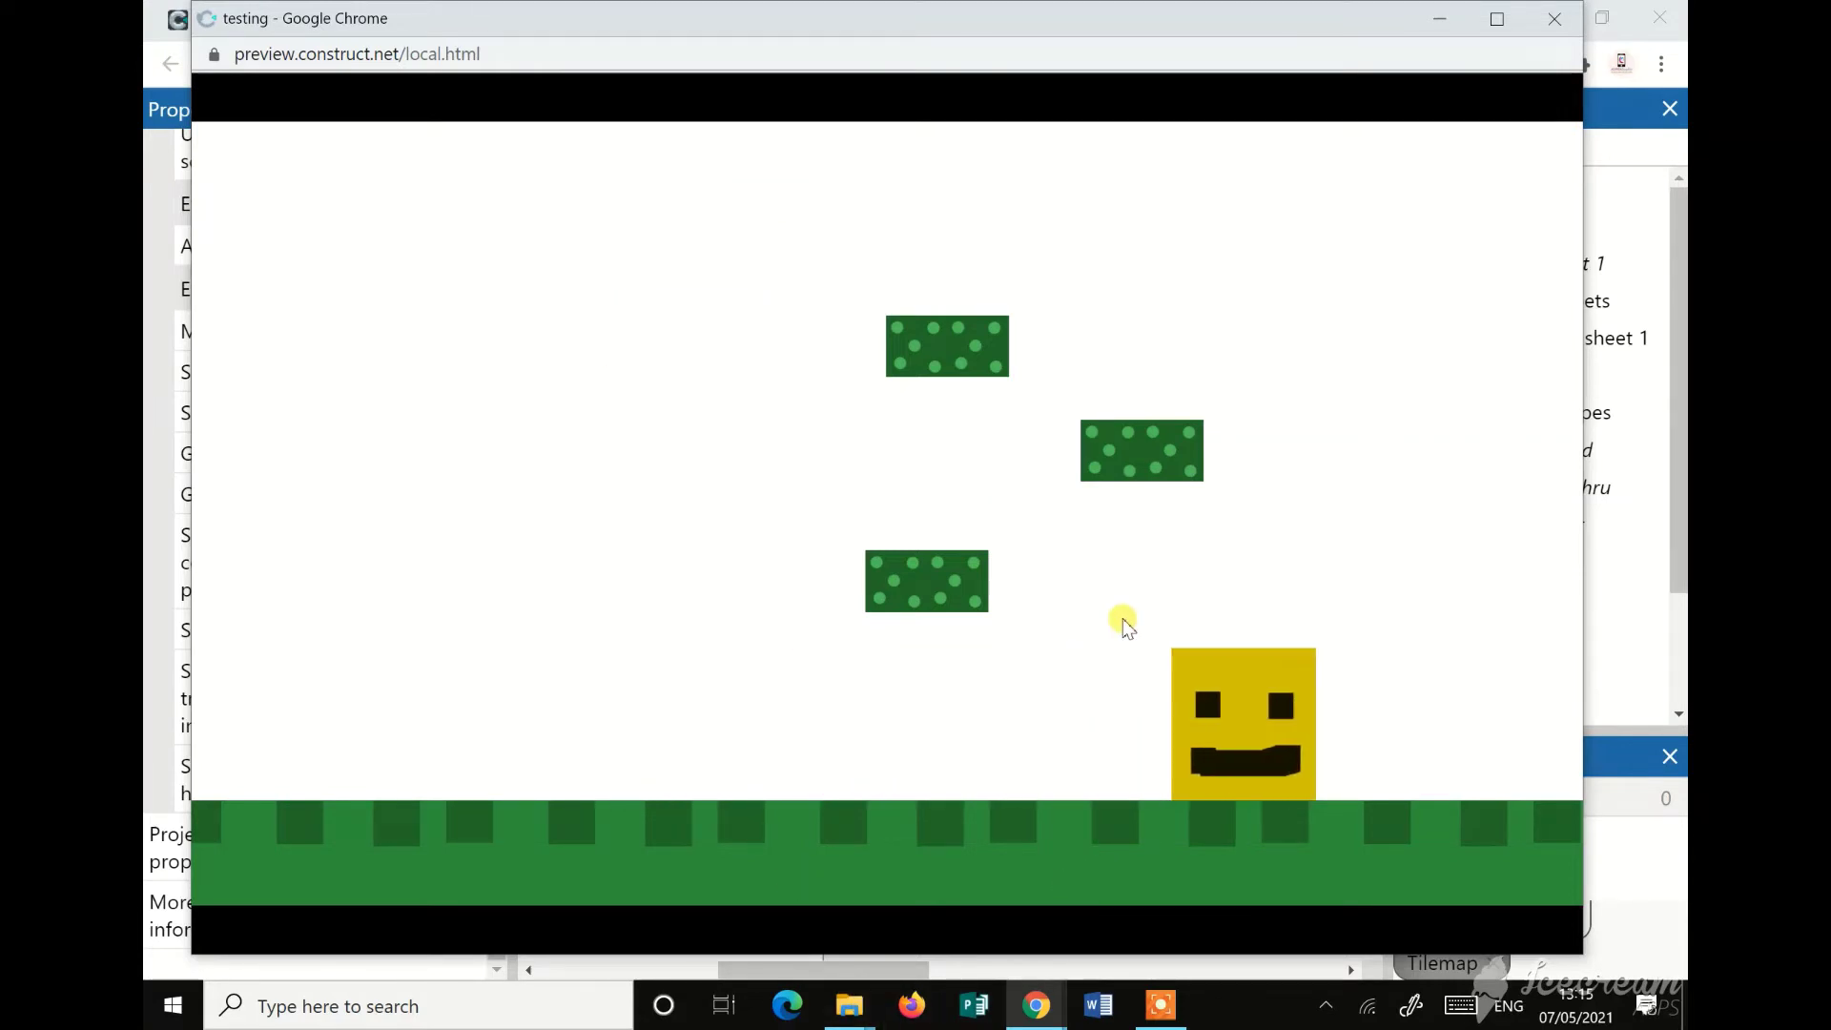
pyautogui.press('Left')
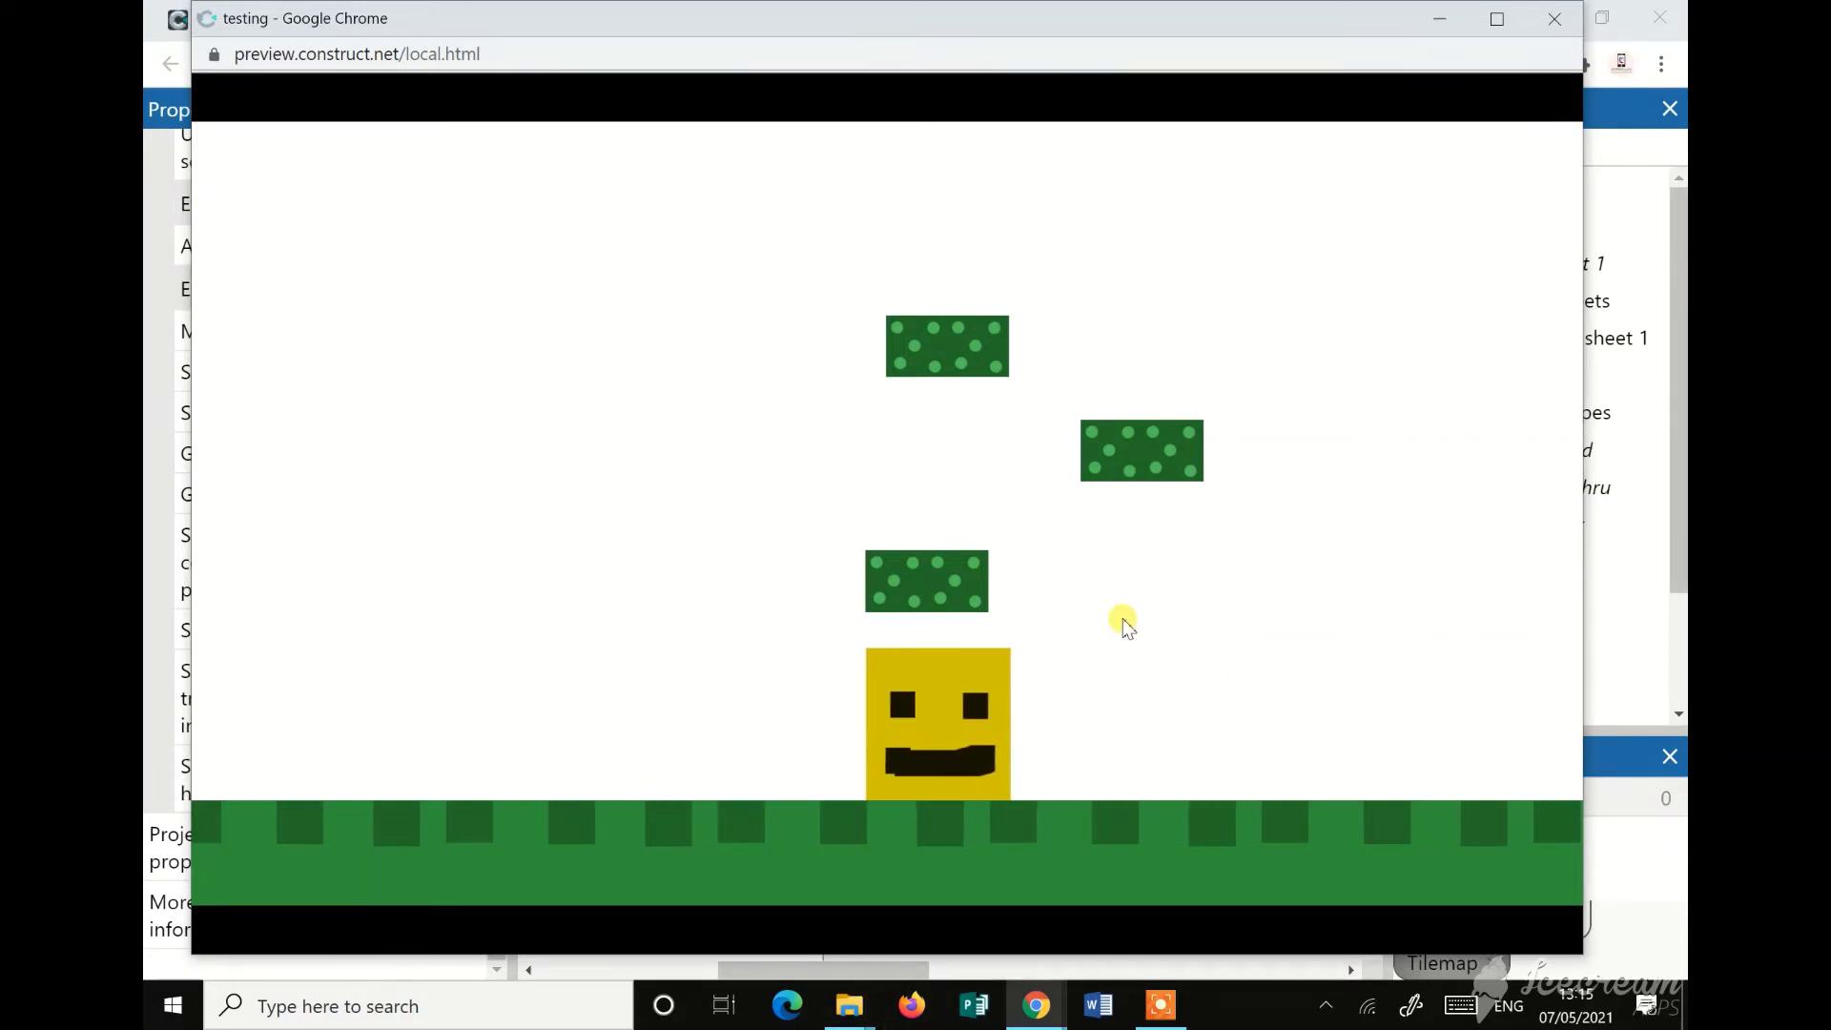
pyautogui.press('Right')
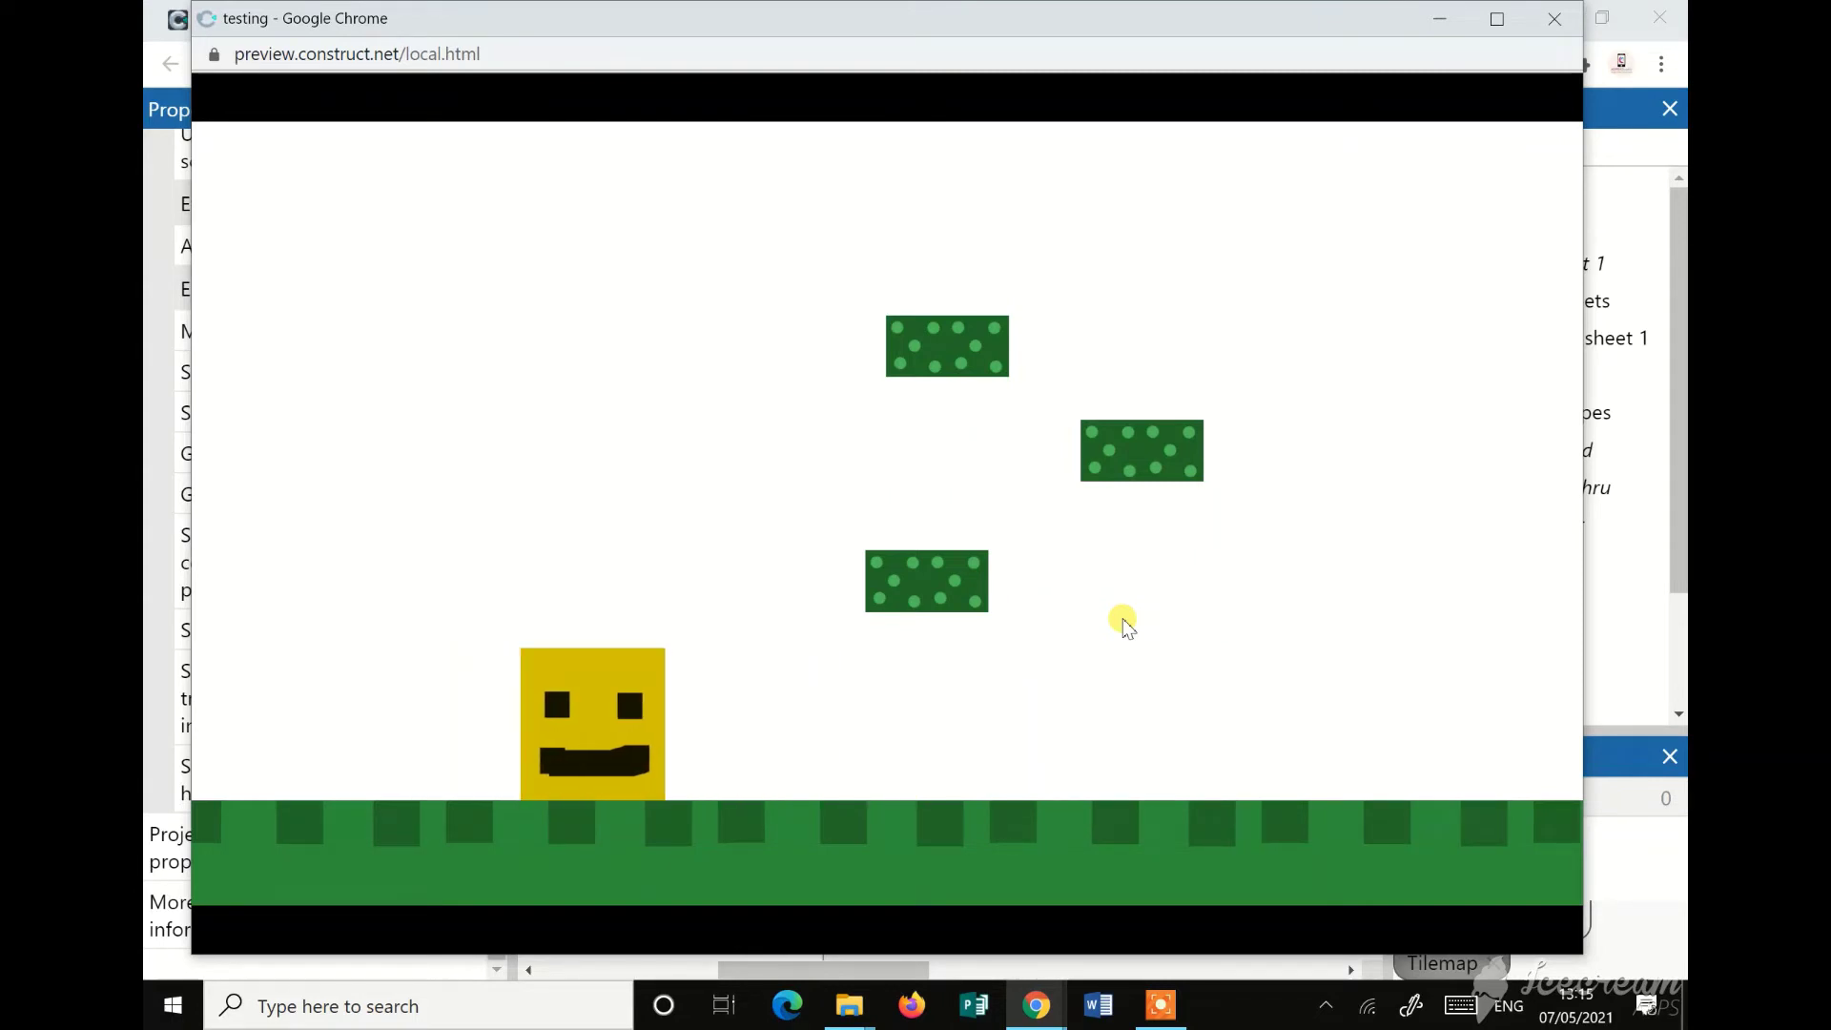
pyautogui.press('Right')
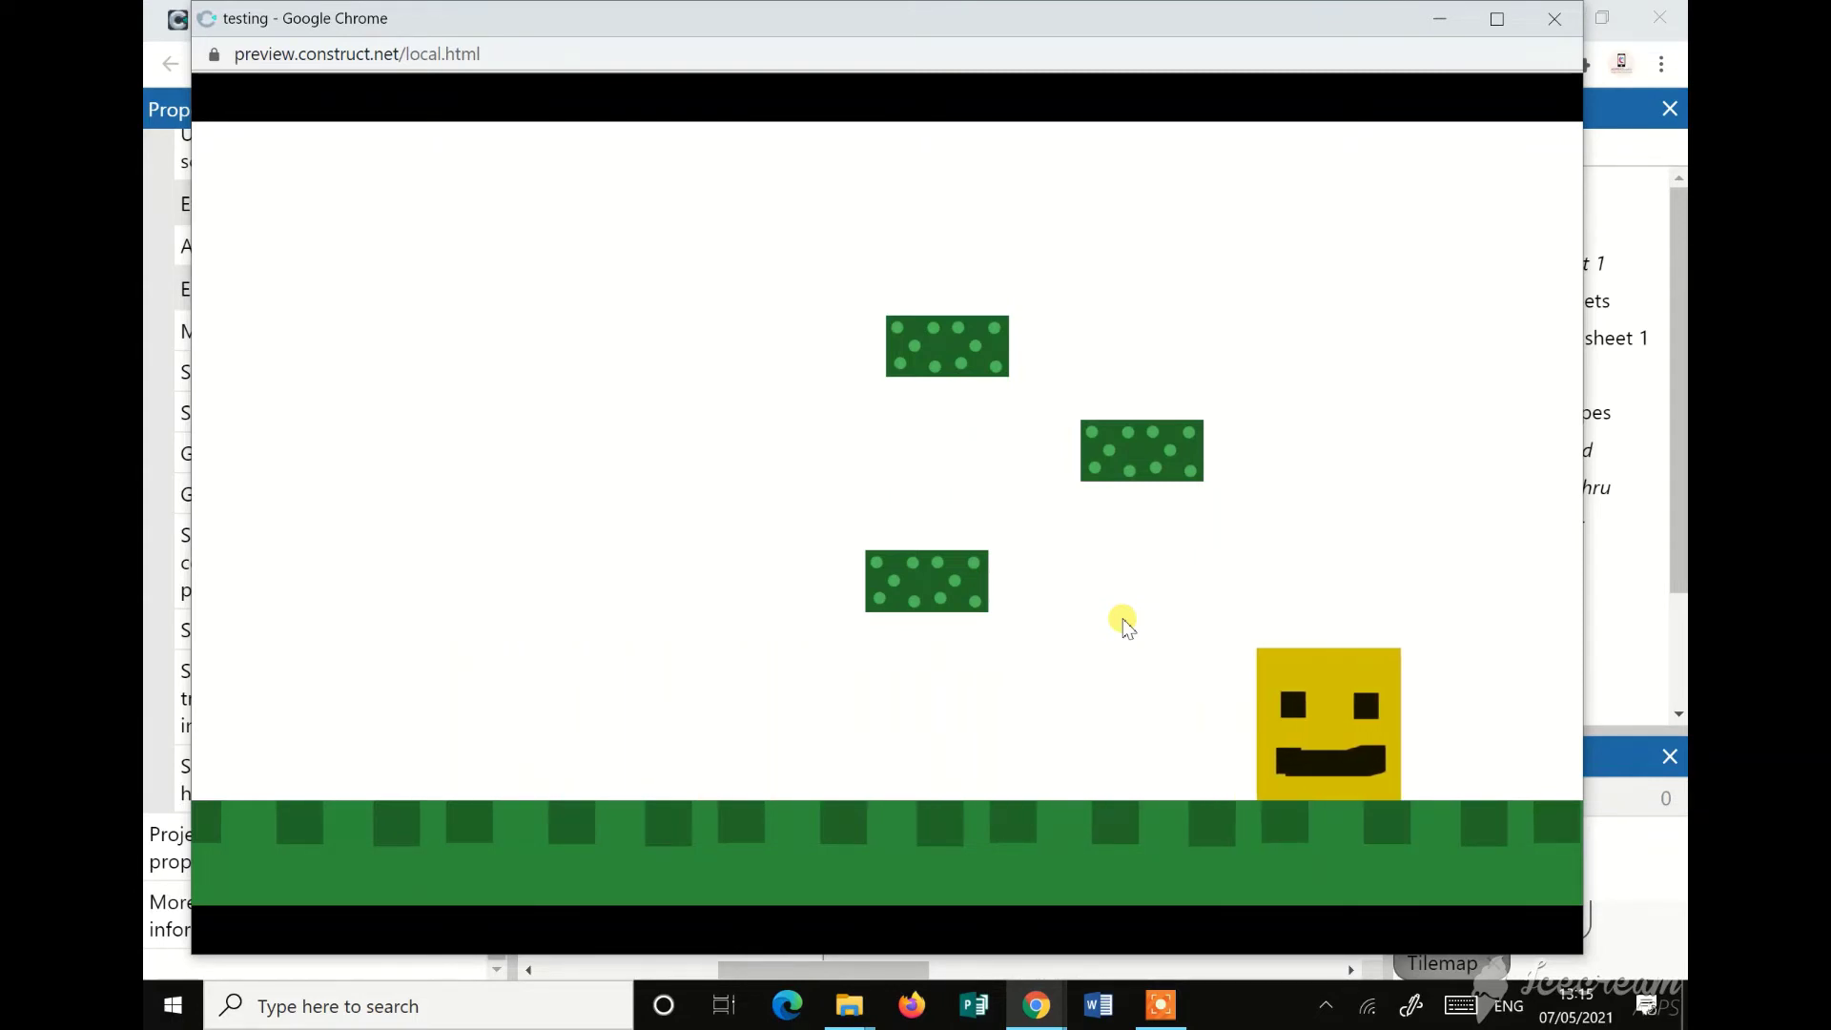
pyautogui.press('Right')
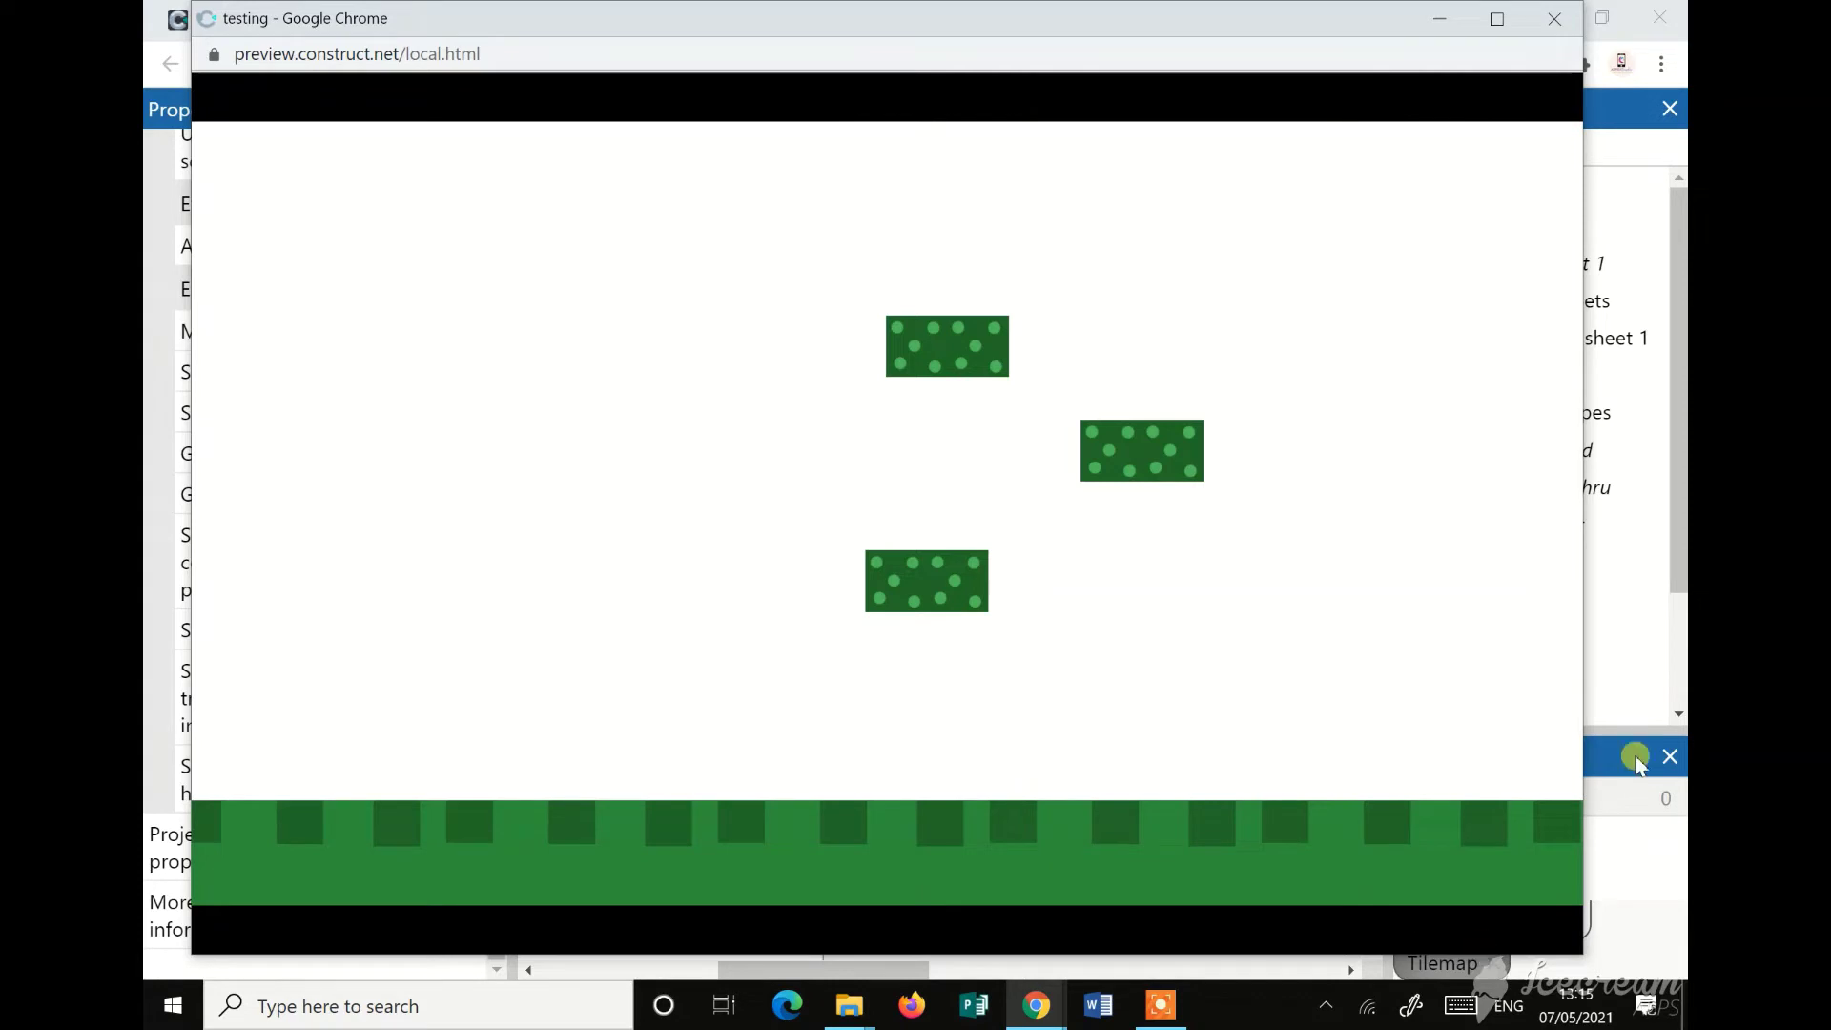
# Close the preview and add a new layer named game at the top of Layout 1's layers
pyautogui.click(1556, 23)
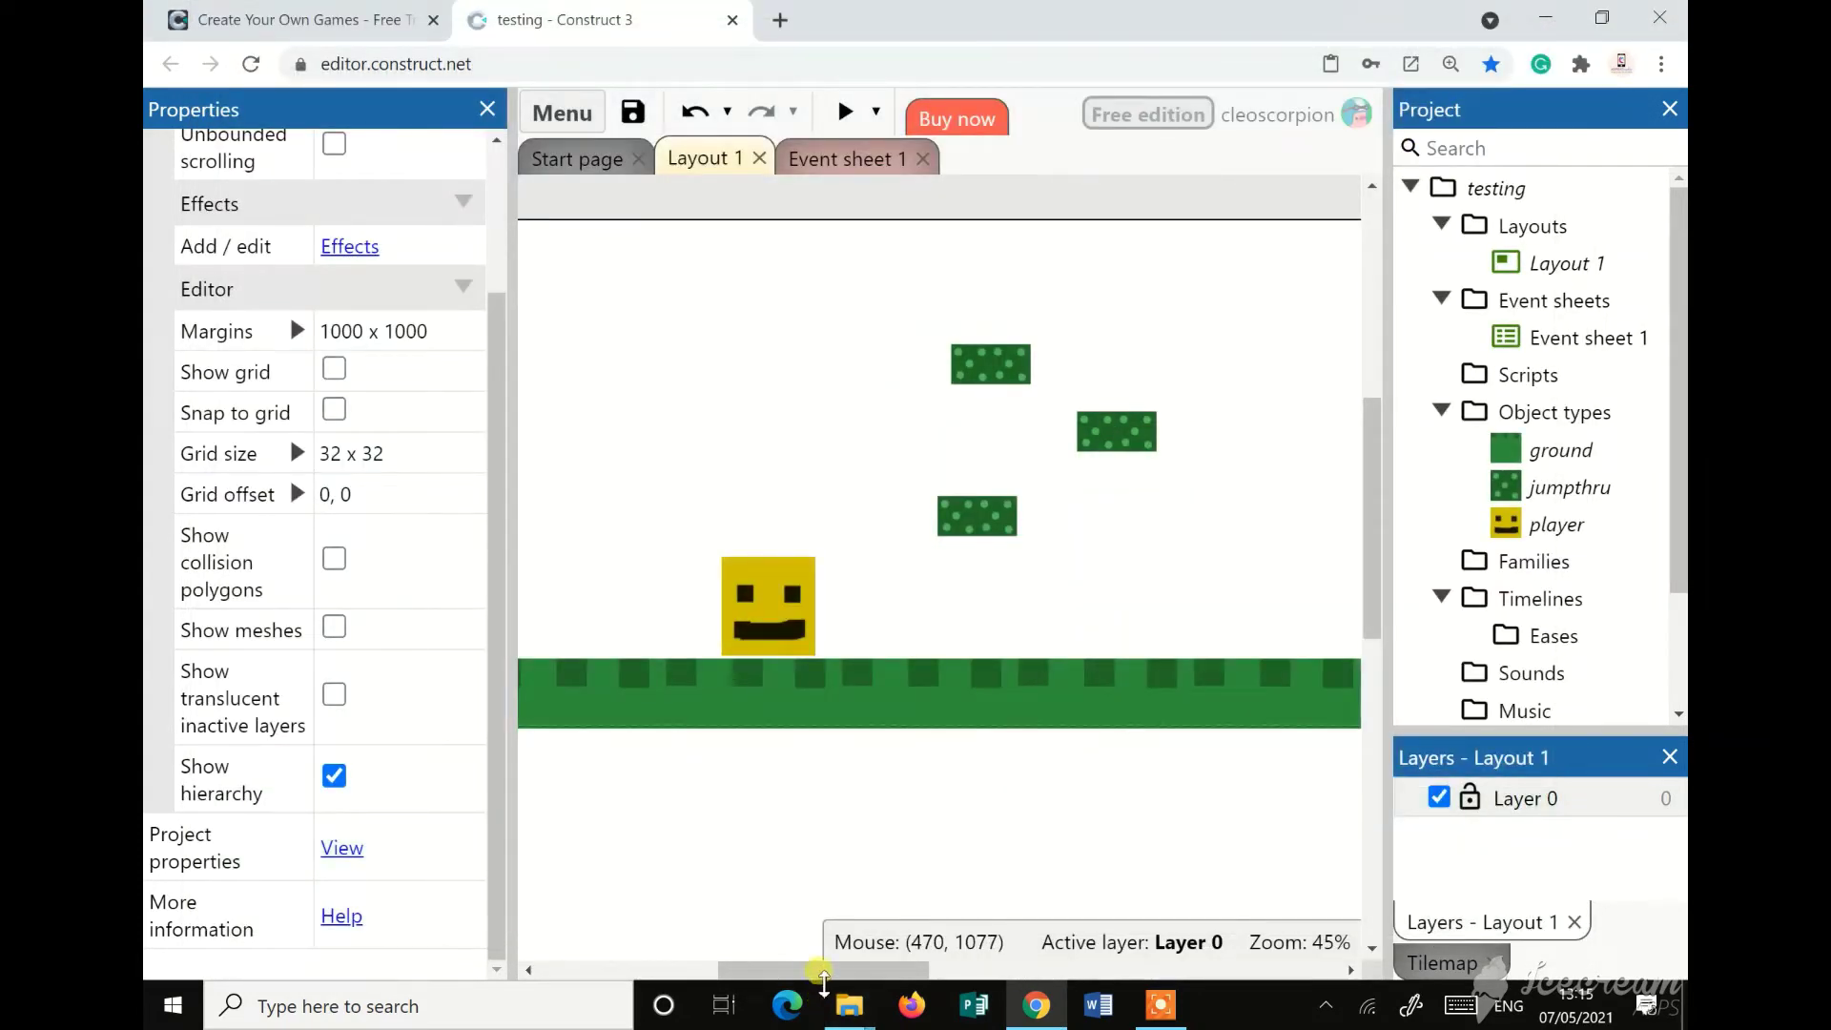
pyautogui.moveTo(884, 970)
pyautogui.mouseDown()
pyautogui.moveTo(1073, 970)
pyautogui.moveTo(793, 969)
pyautogui.moveTo(901, 969)
pyautogui.moveTo(873, 968)
pyautogui.mouseUp()
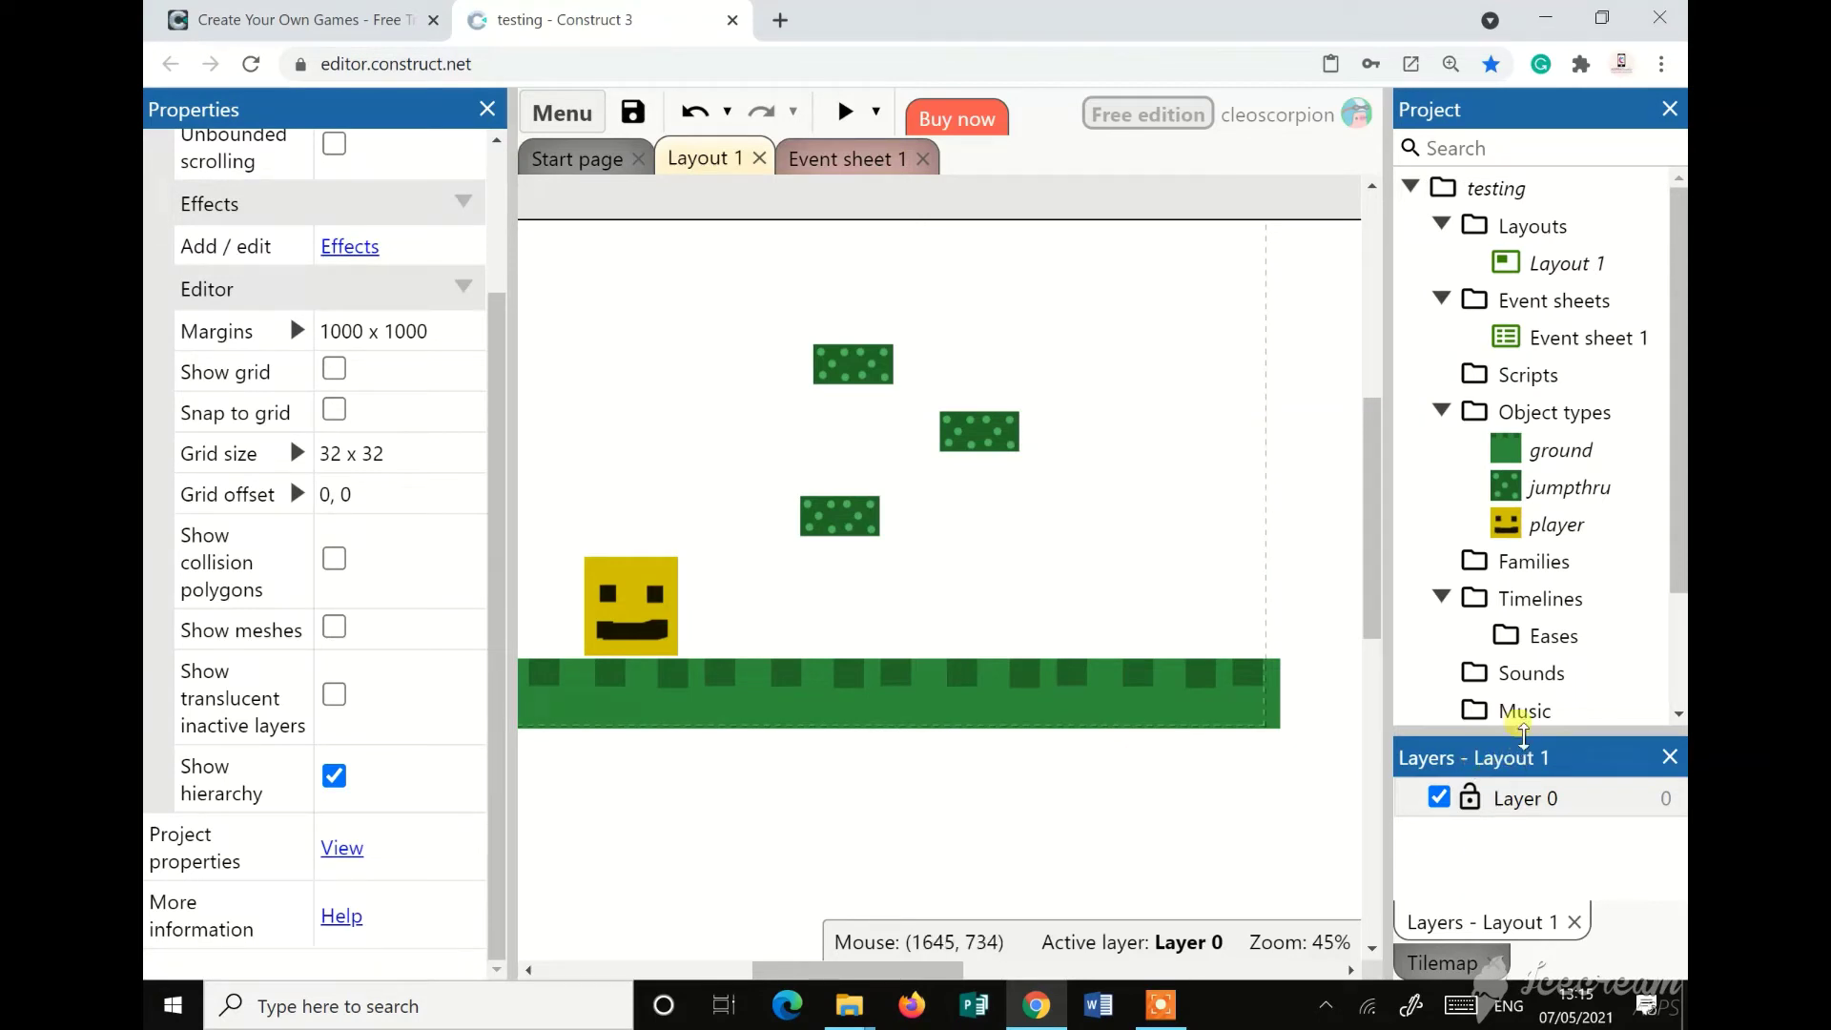
pyautogui.moveTo(1521, 739); pyautogui.dragTo(1532, 555)
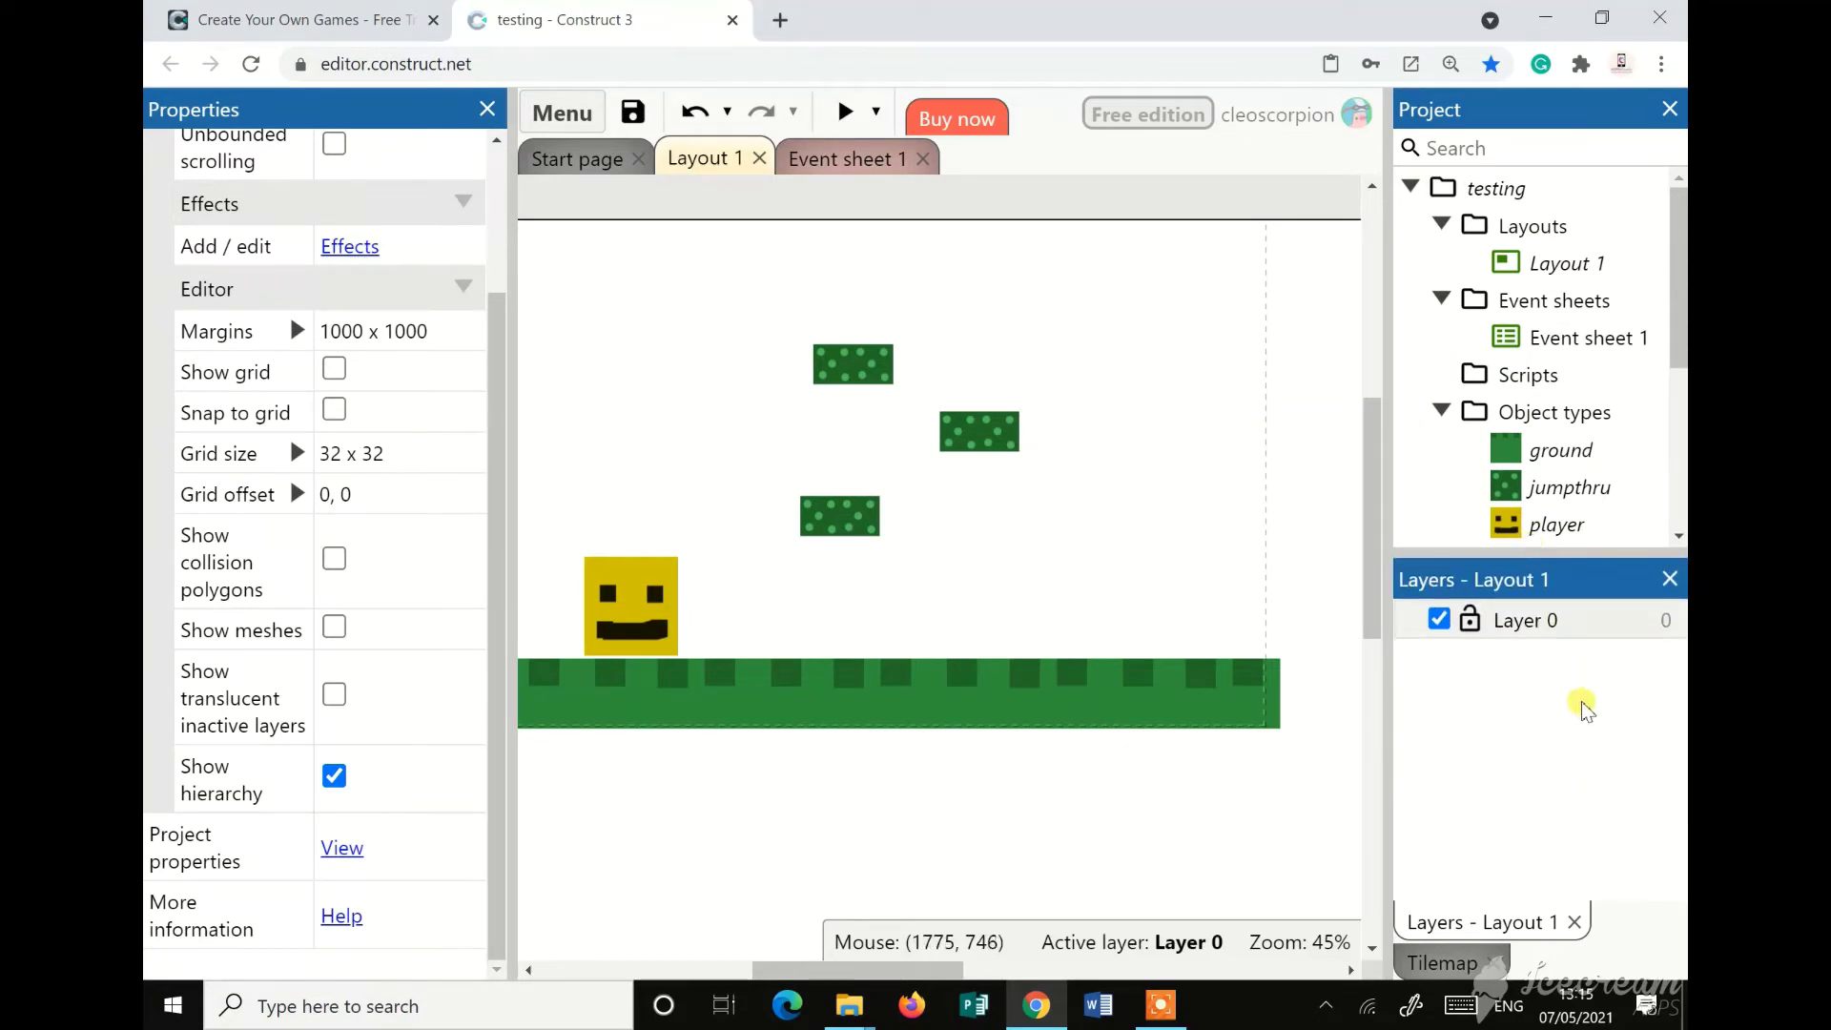
pyautogui.rightClick(1500, 723)
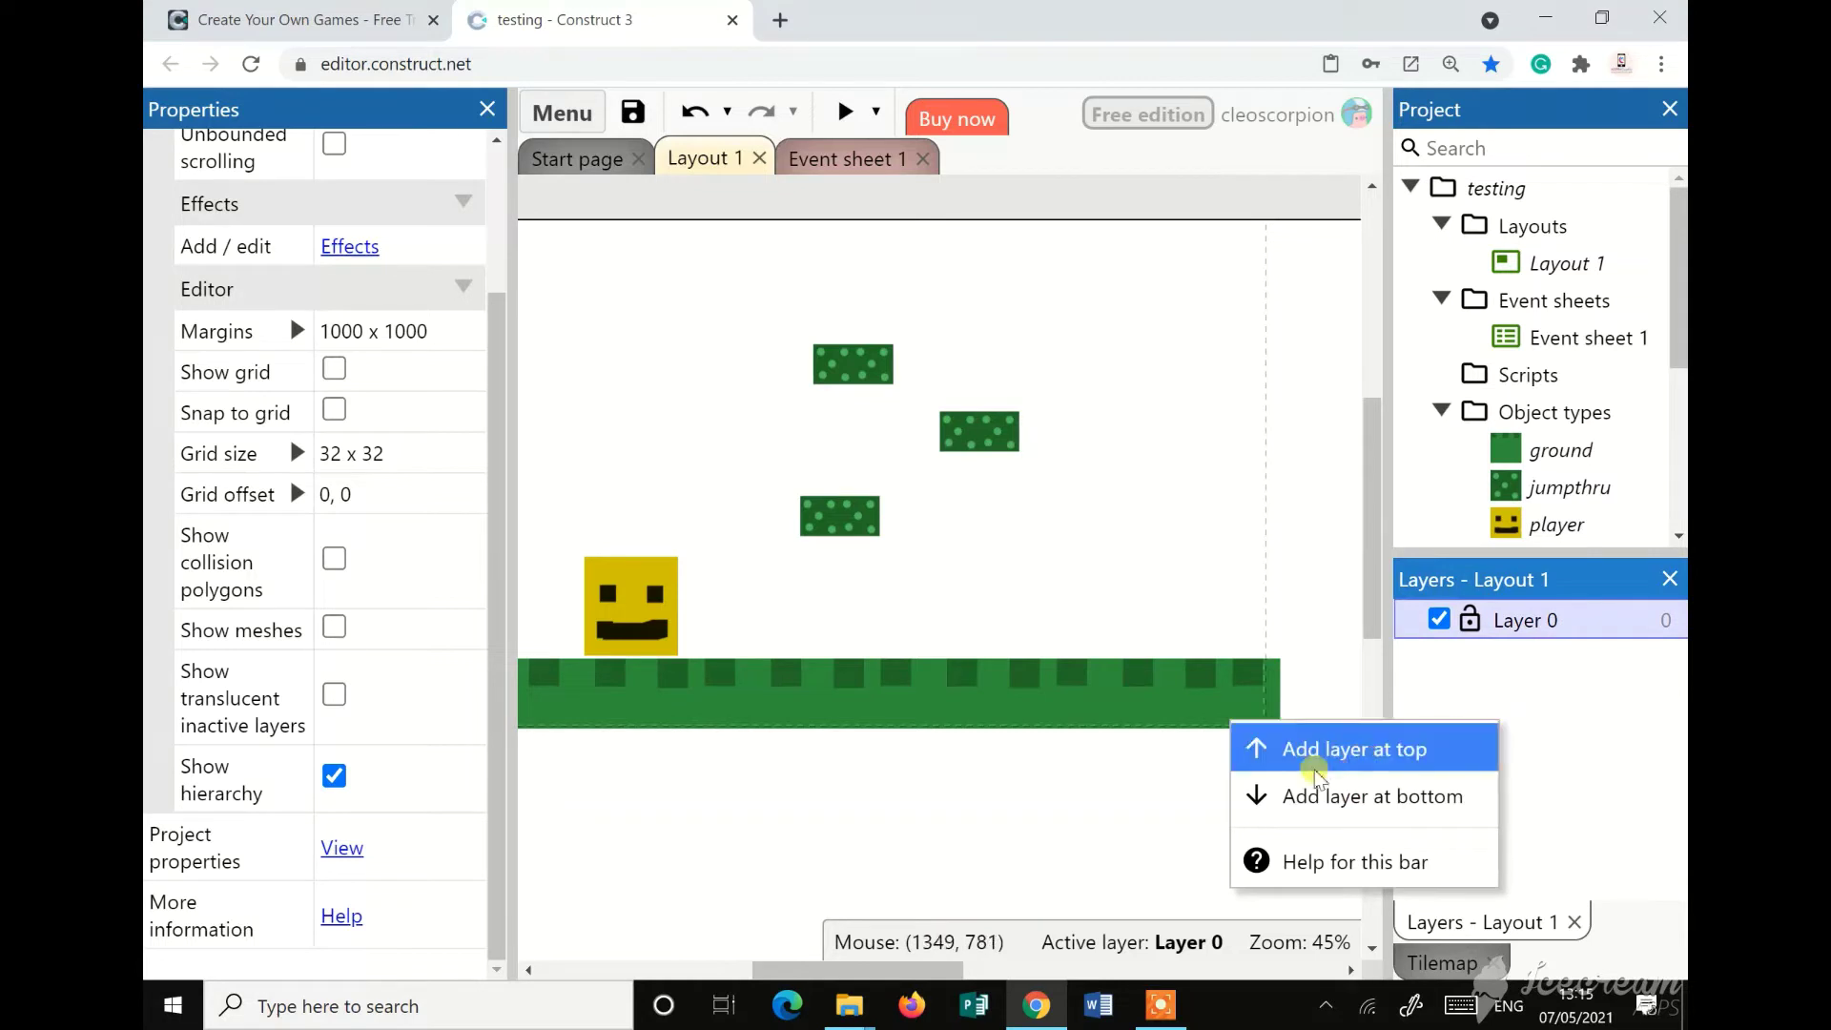
pyautogui.click(1384, 751)
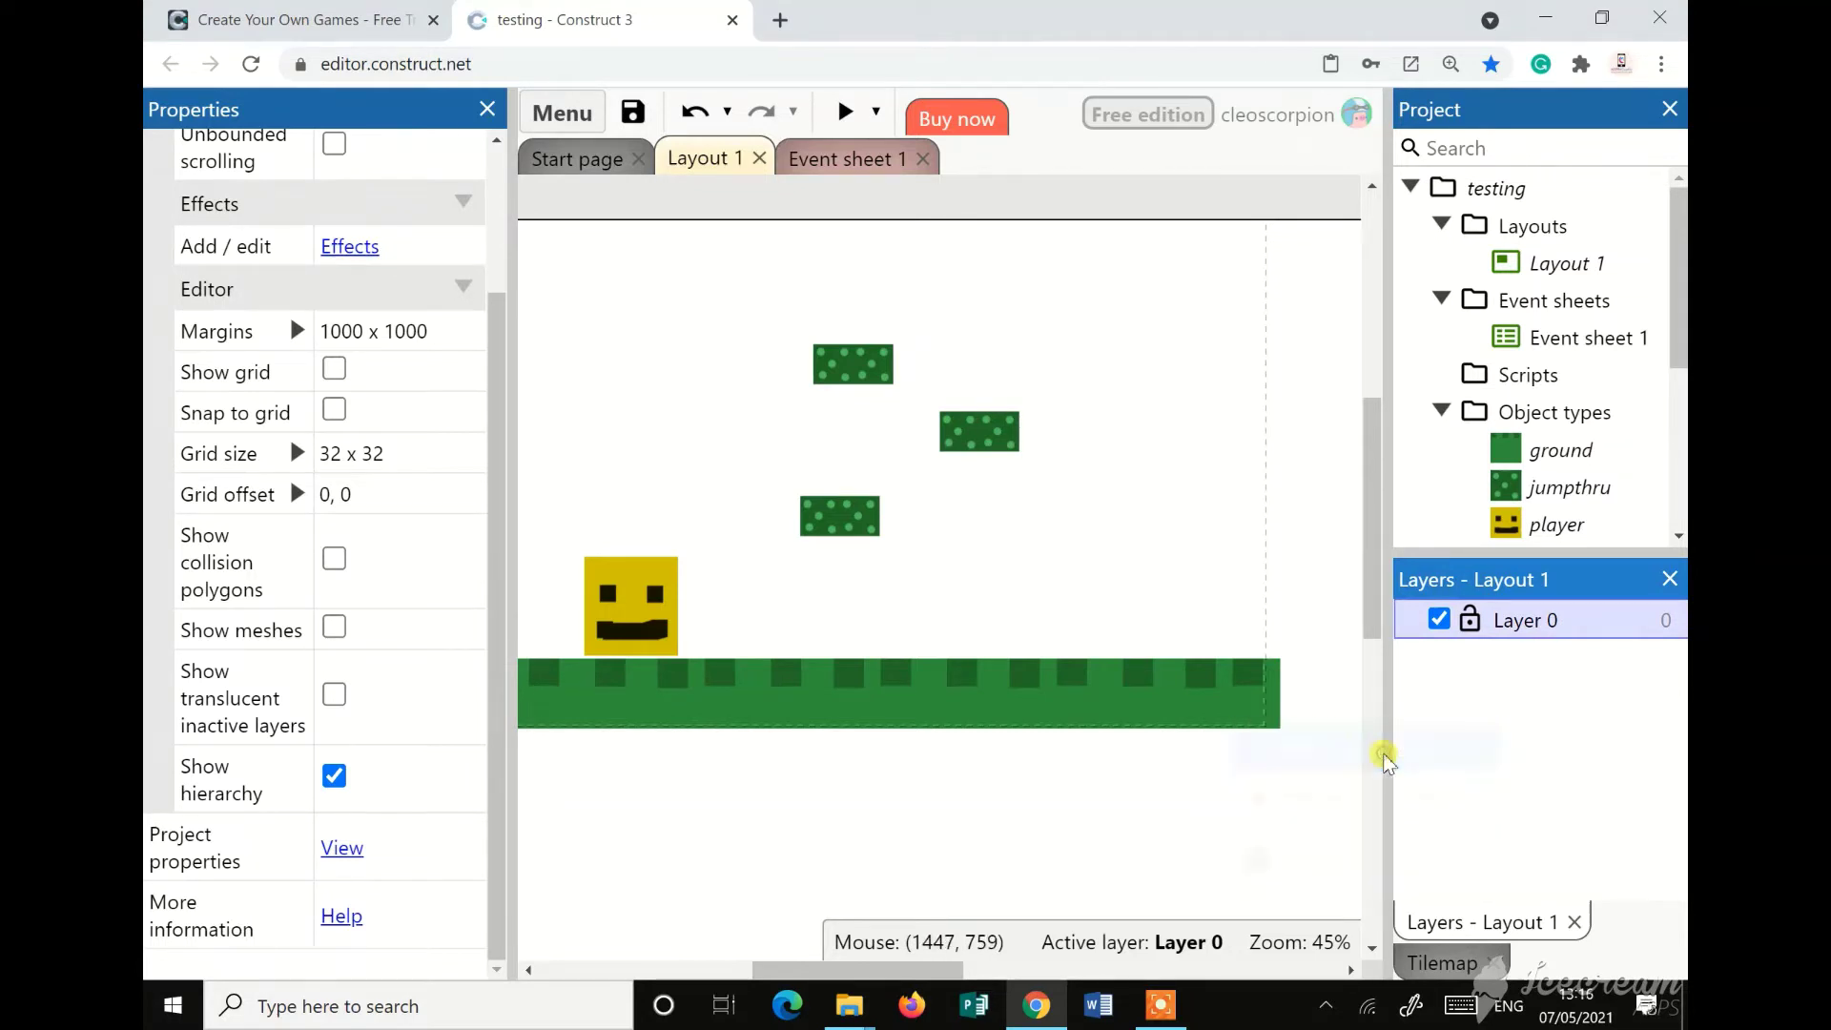
pyautogui.write('game')
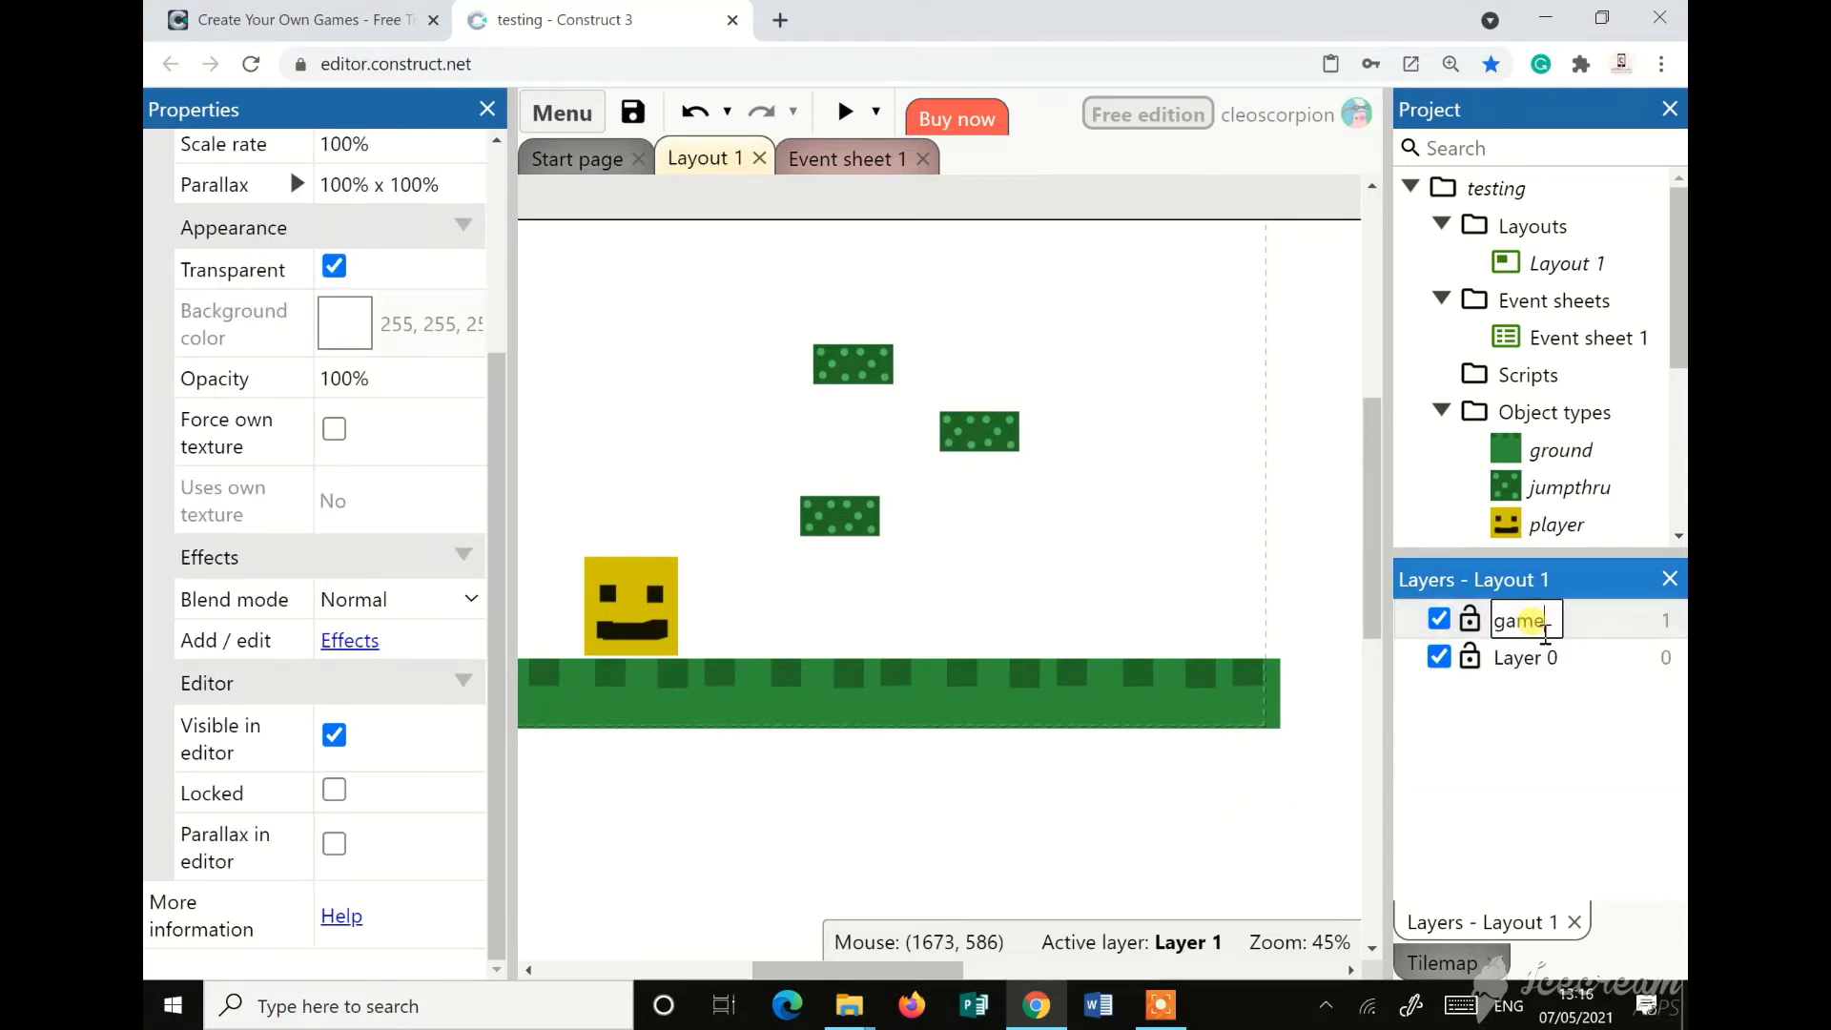
pyautogui.press('Return')
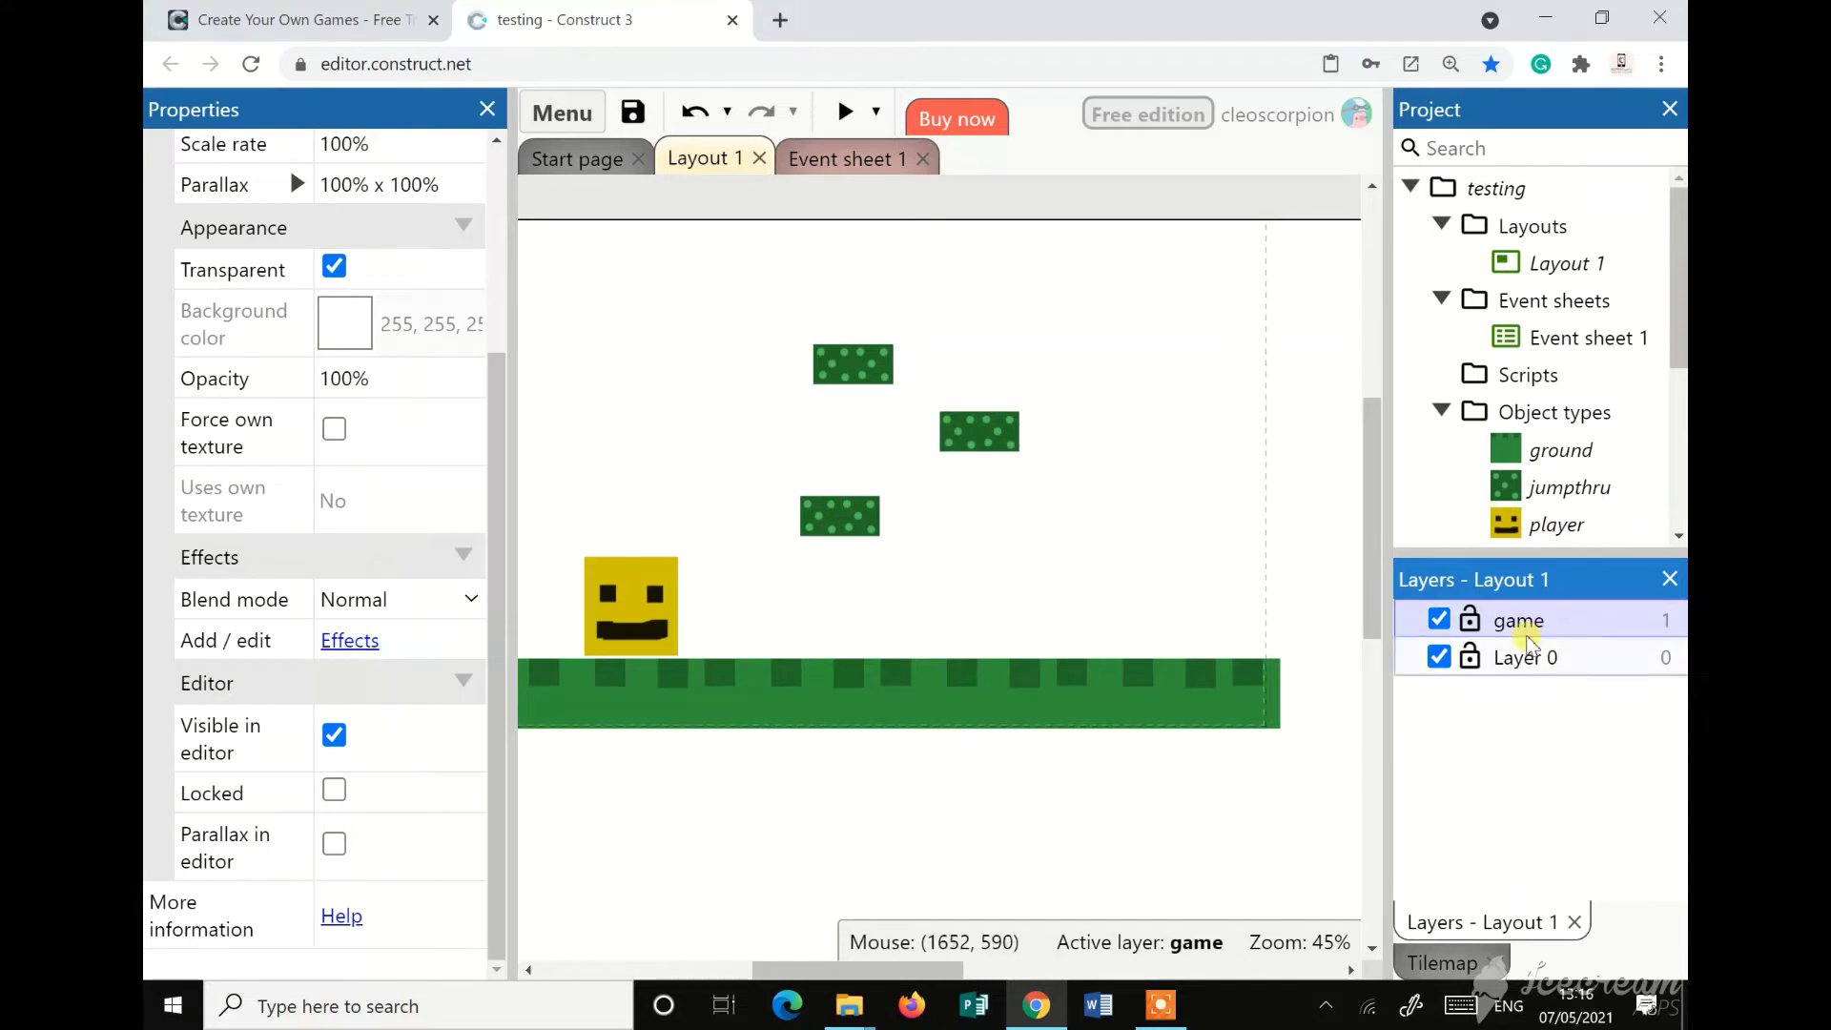
# Move the player sprite from Layer 0 to the game layer
pyautogui.click(621, 627)
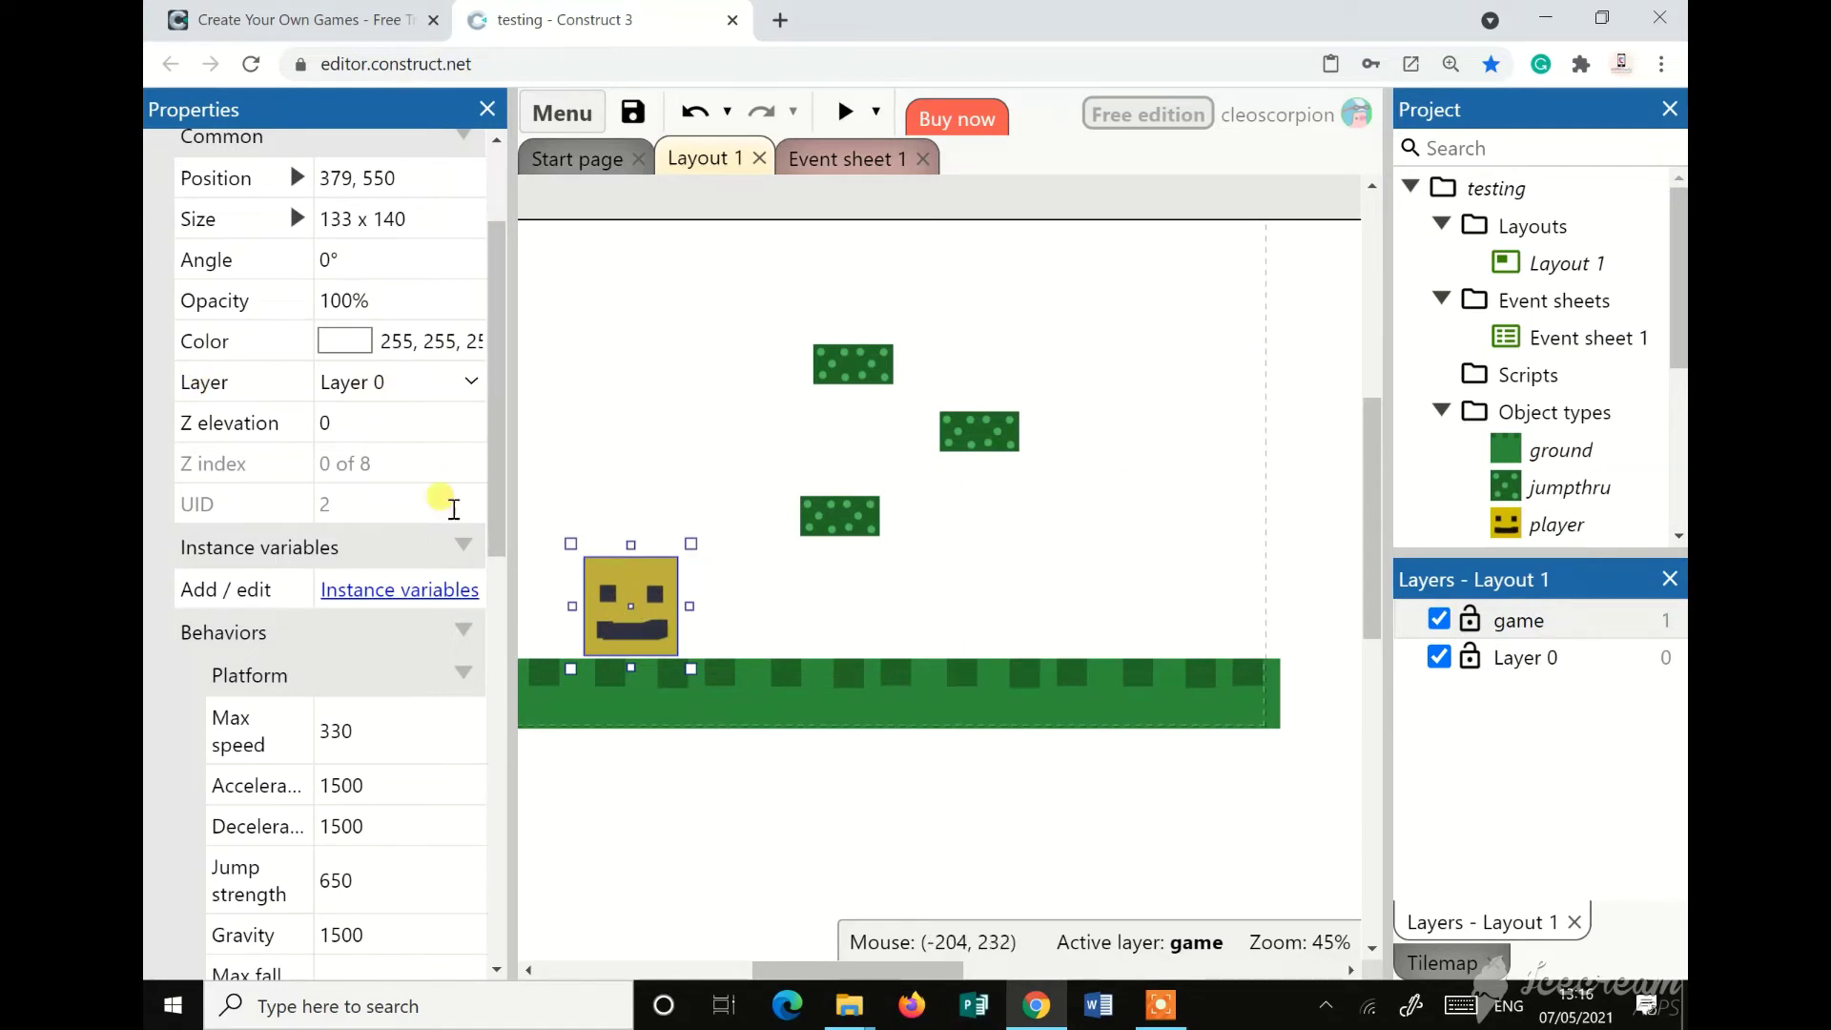
pyautogui.click(386, 382)
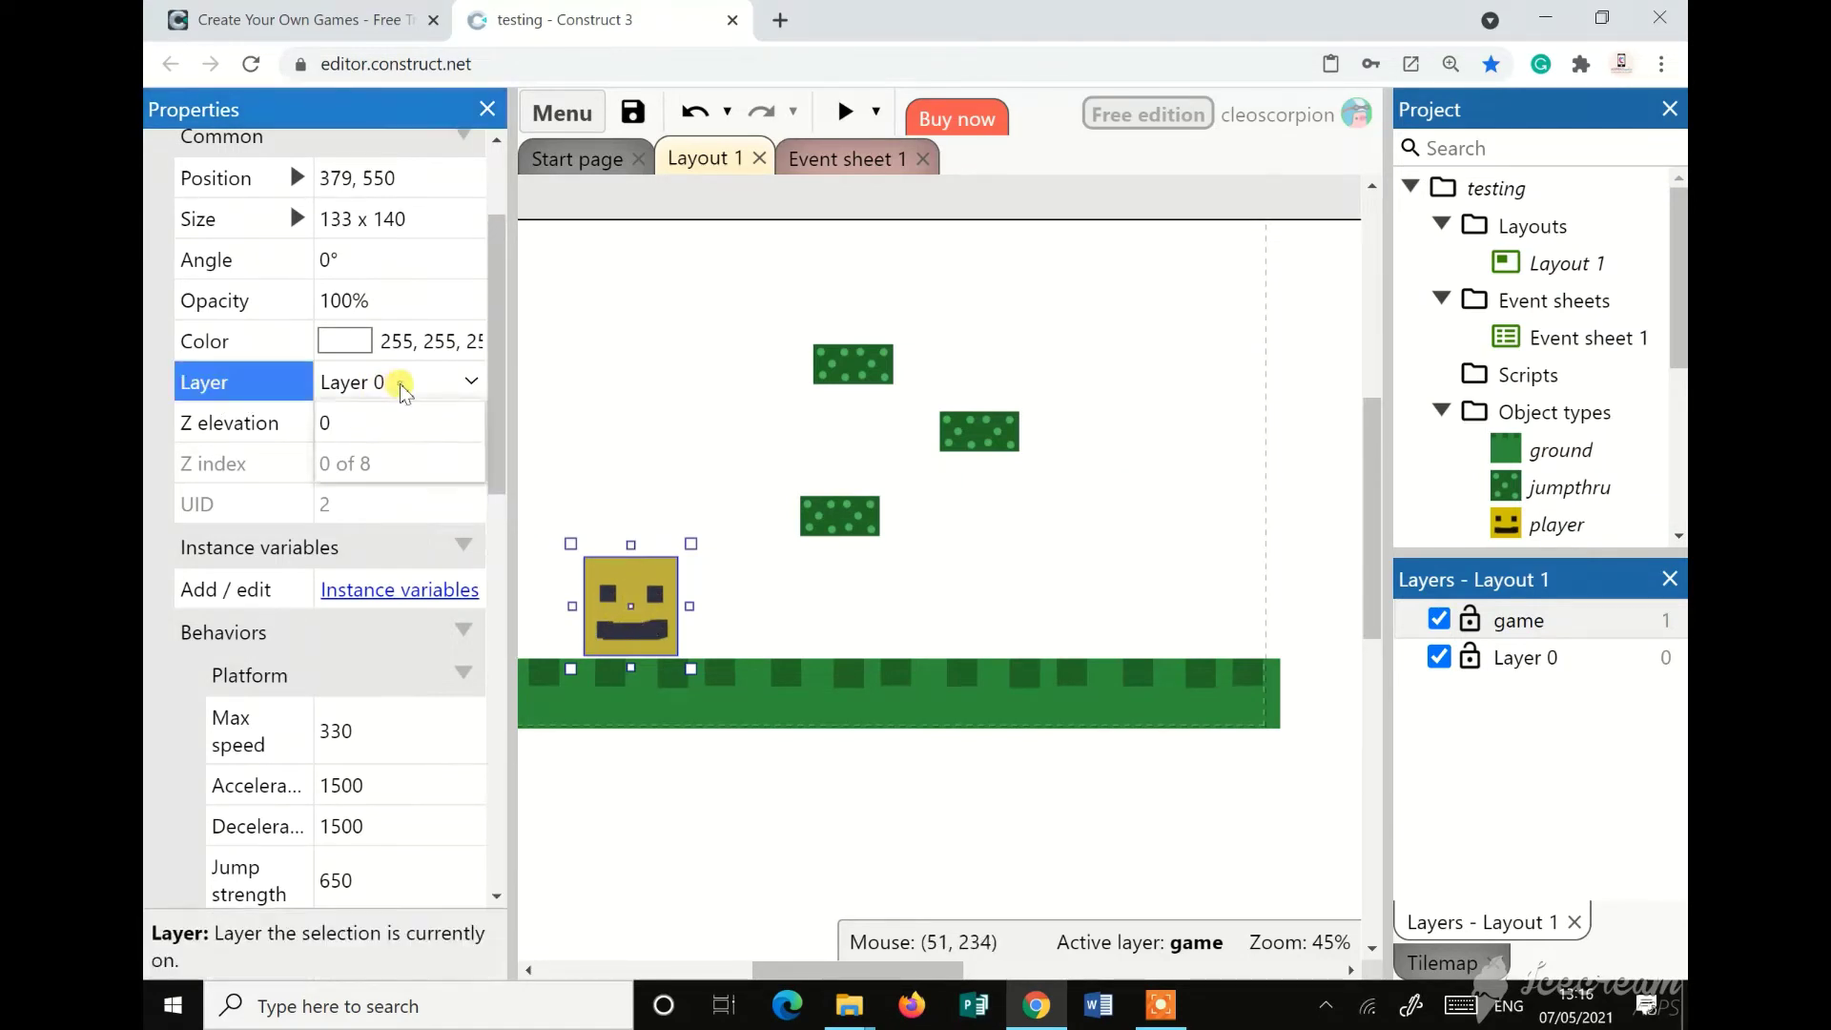
pyautogui.click(404, 423)
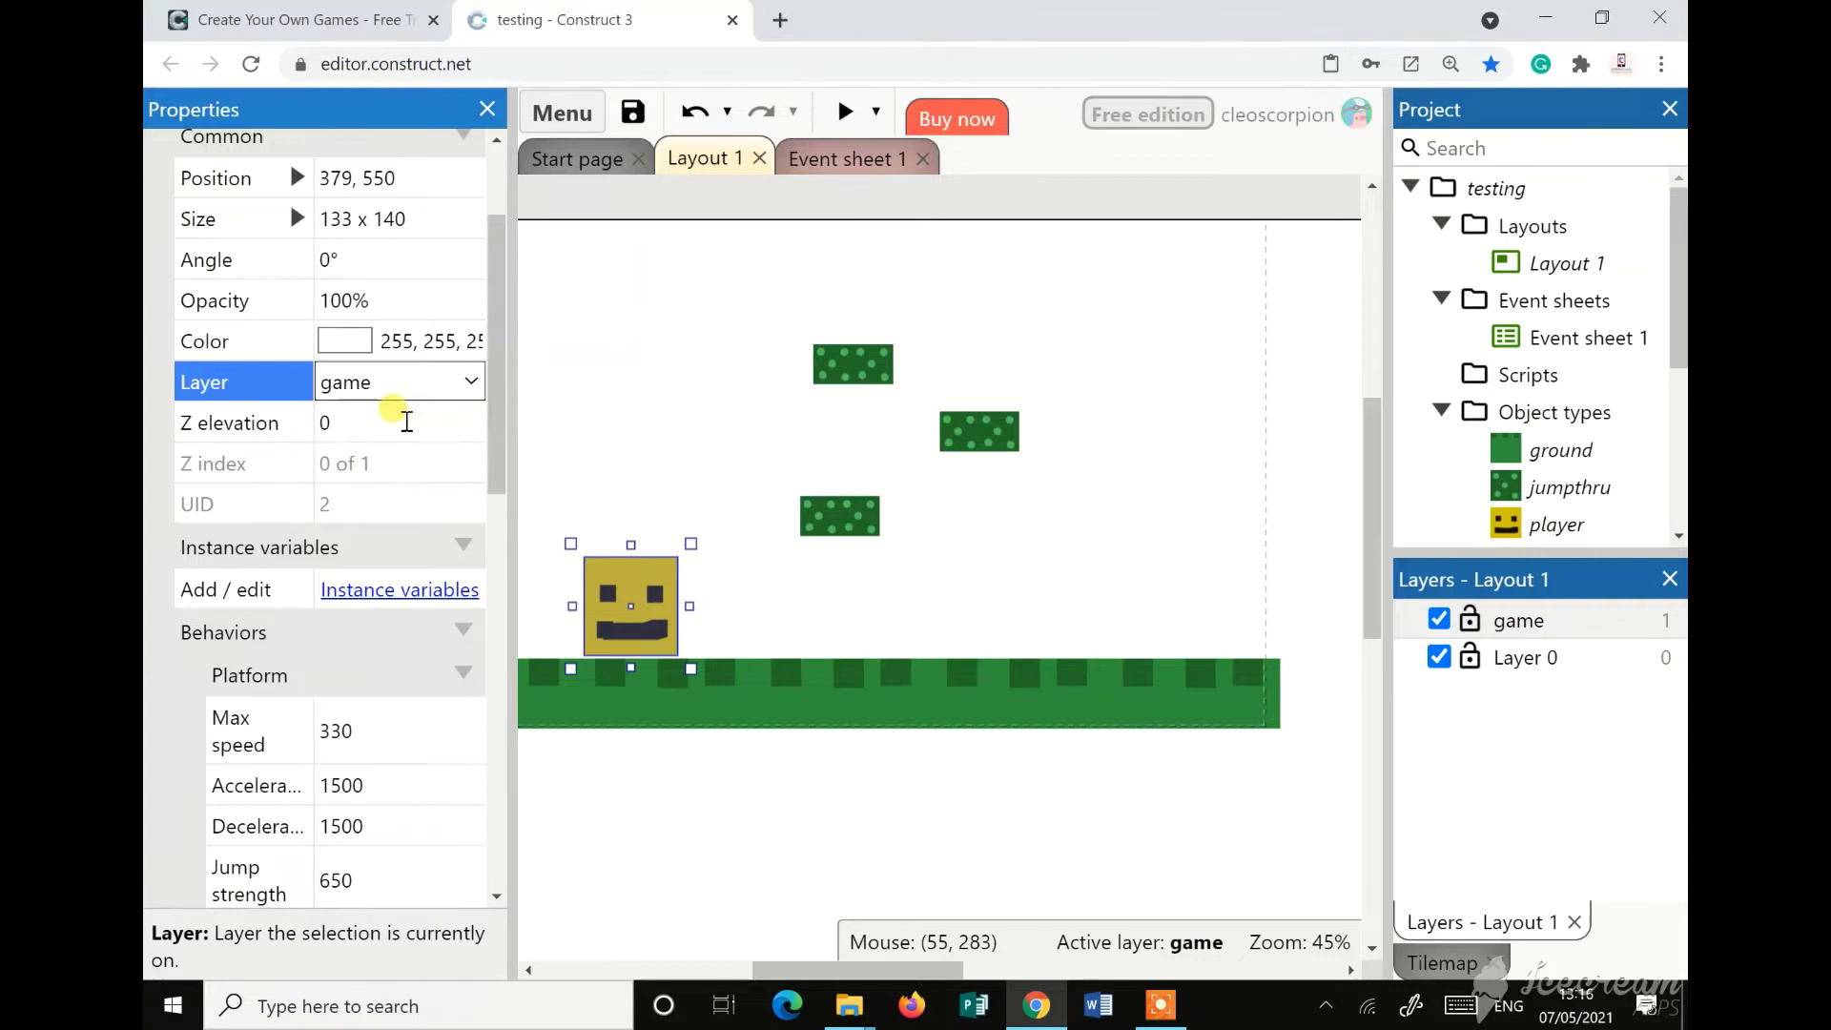
pyautogui.click(598, 767)
# Rename Layer 0 as background
pyautogui.click(1523, 658)
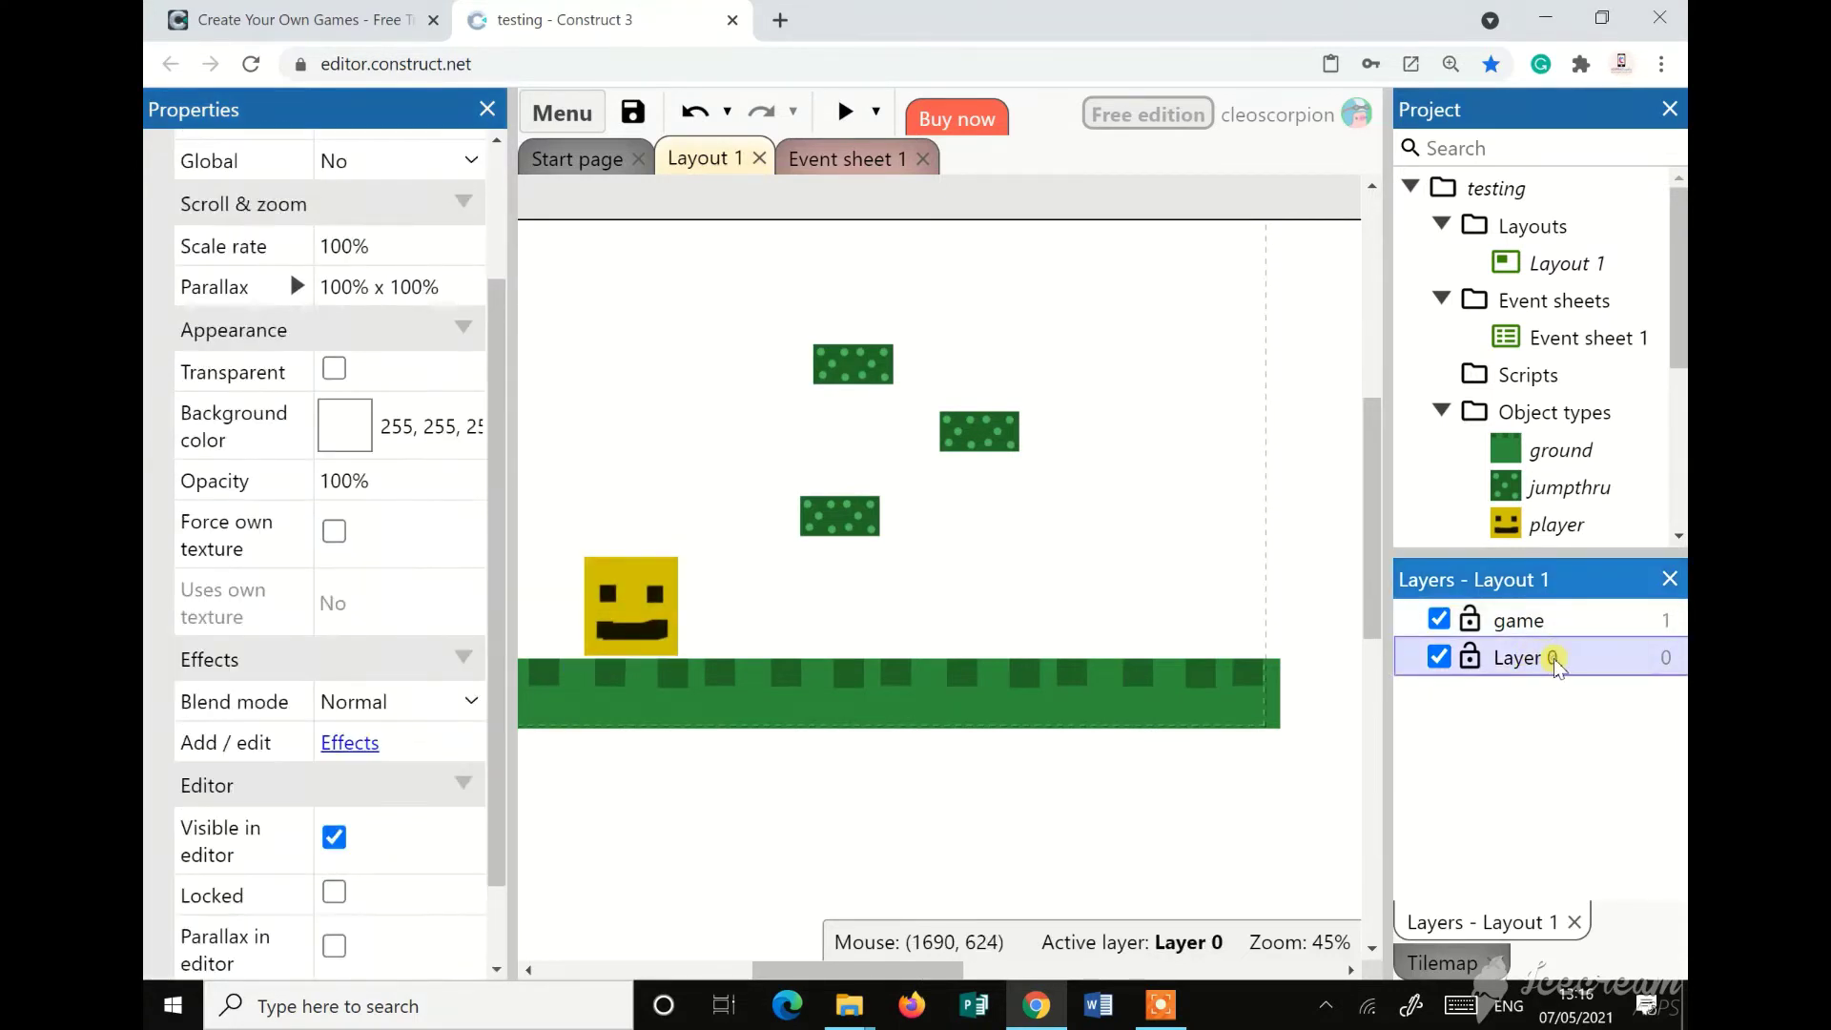
pyautogui.doubleClick(1555, 662)
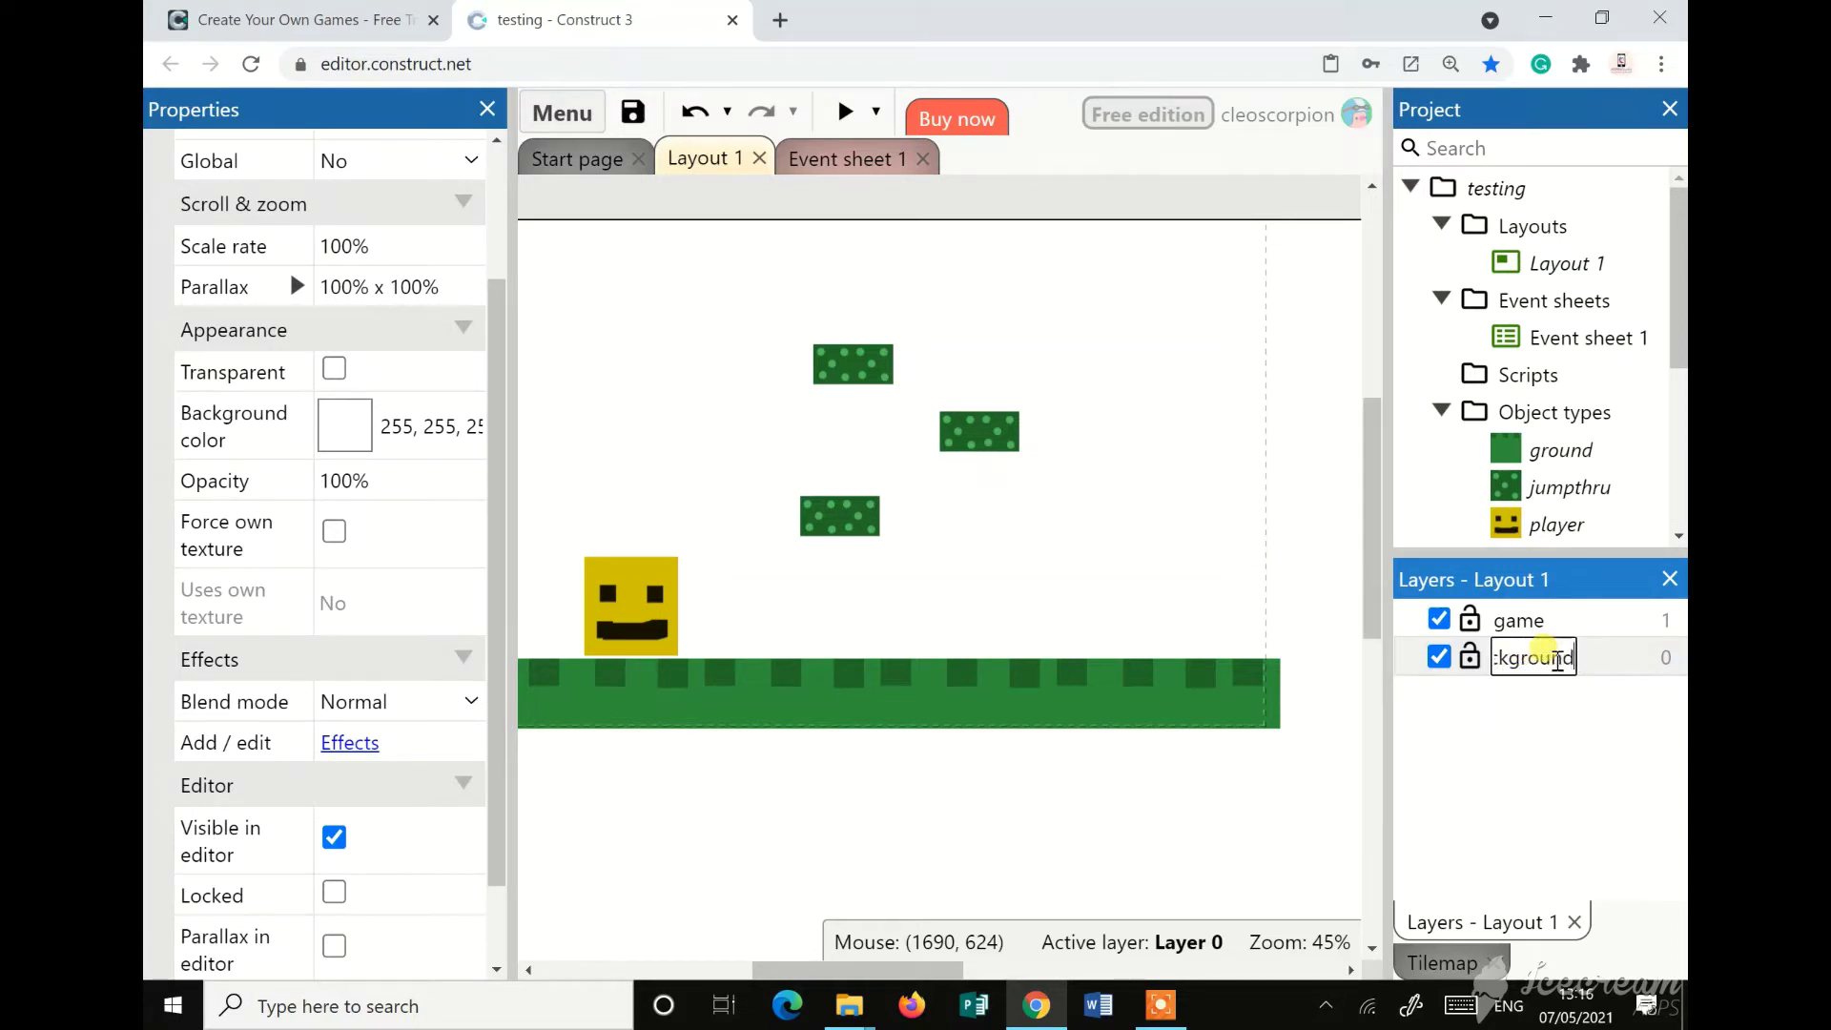
pyautogui.press('Return')
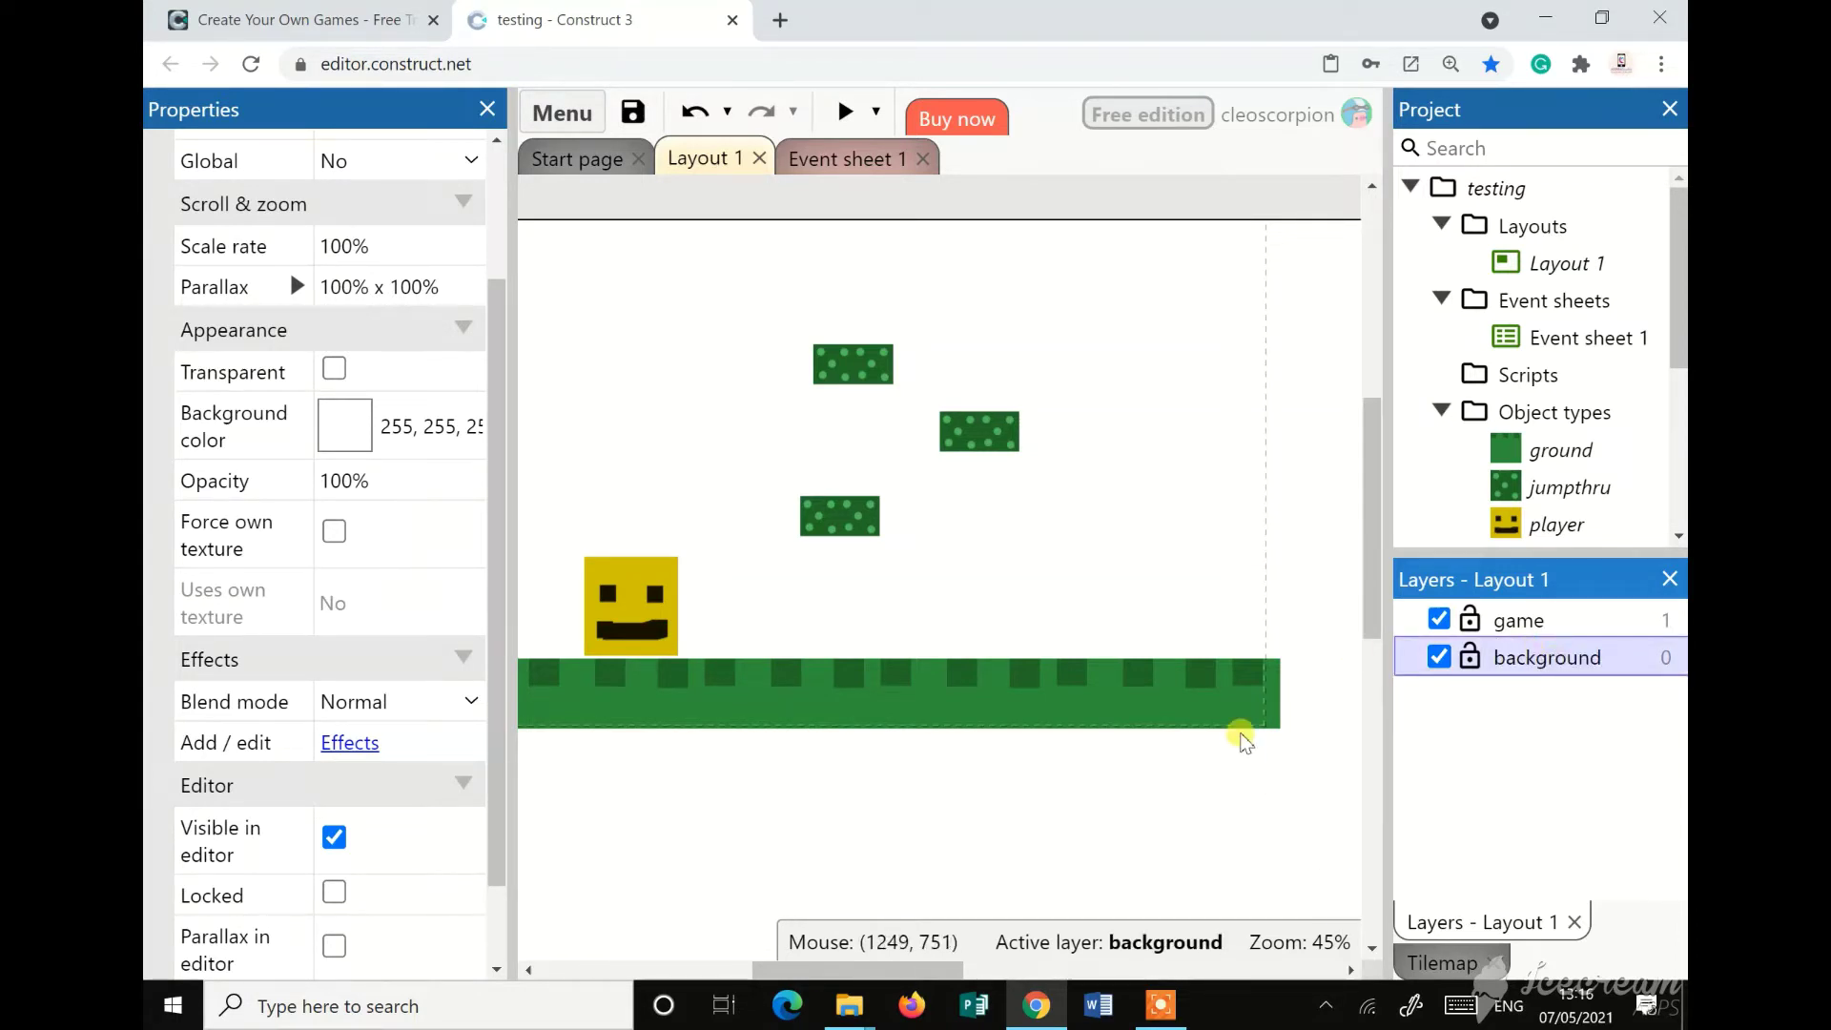
# Stretch the ground's right end beyond the visible area, making the ground about 2352 x 100 in size
pyautogui.moveTo(928, 973); pyautogui.dragTo(992, 970)
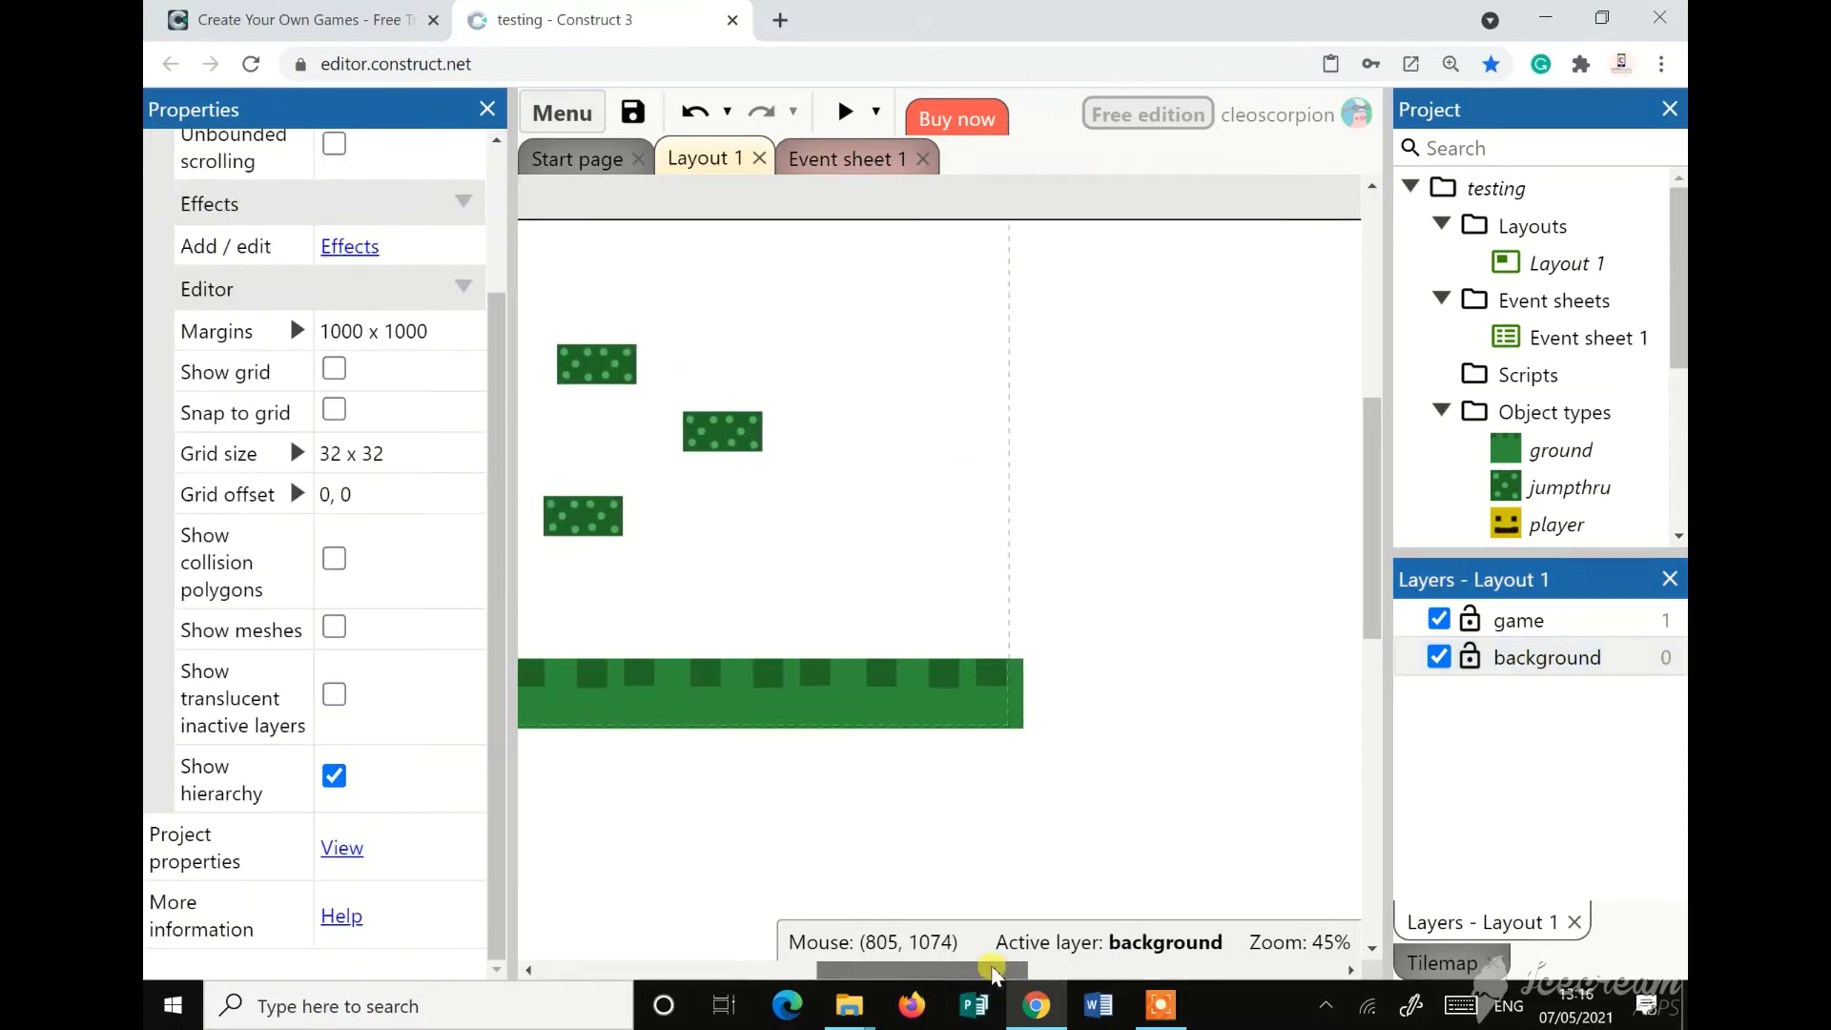
pyautogui.click(951, 709)
pyautogui.moveTo(1023, 691); pyautogui.dragTo(1092, 695)
pyautogui.moveTo(1002, 971); pyautogui.dragTo(727, 952)
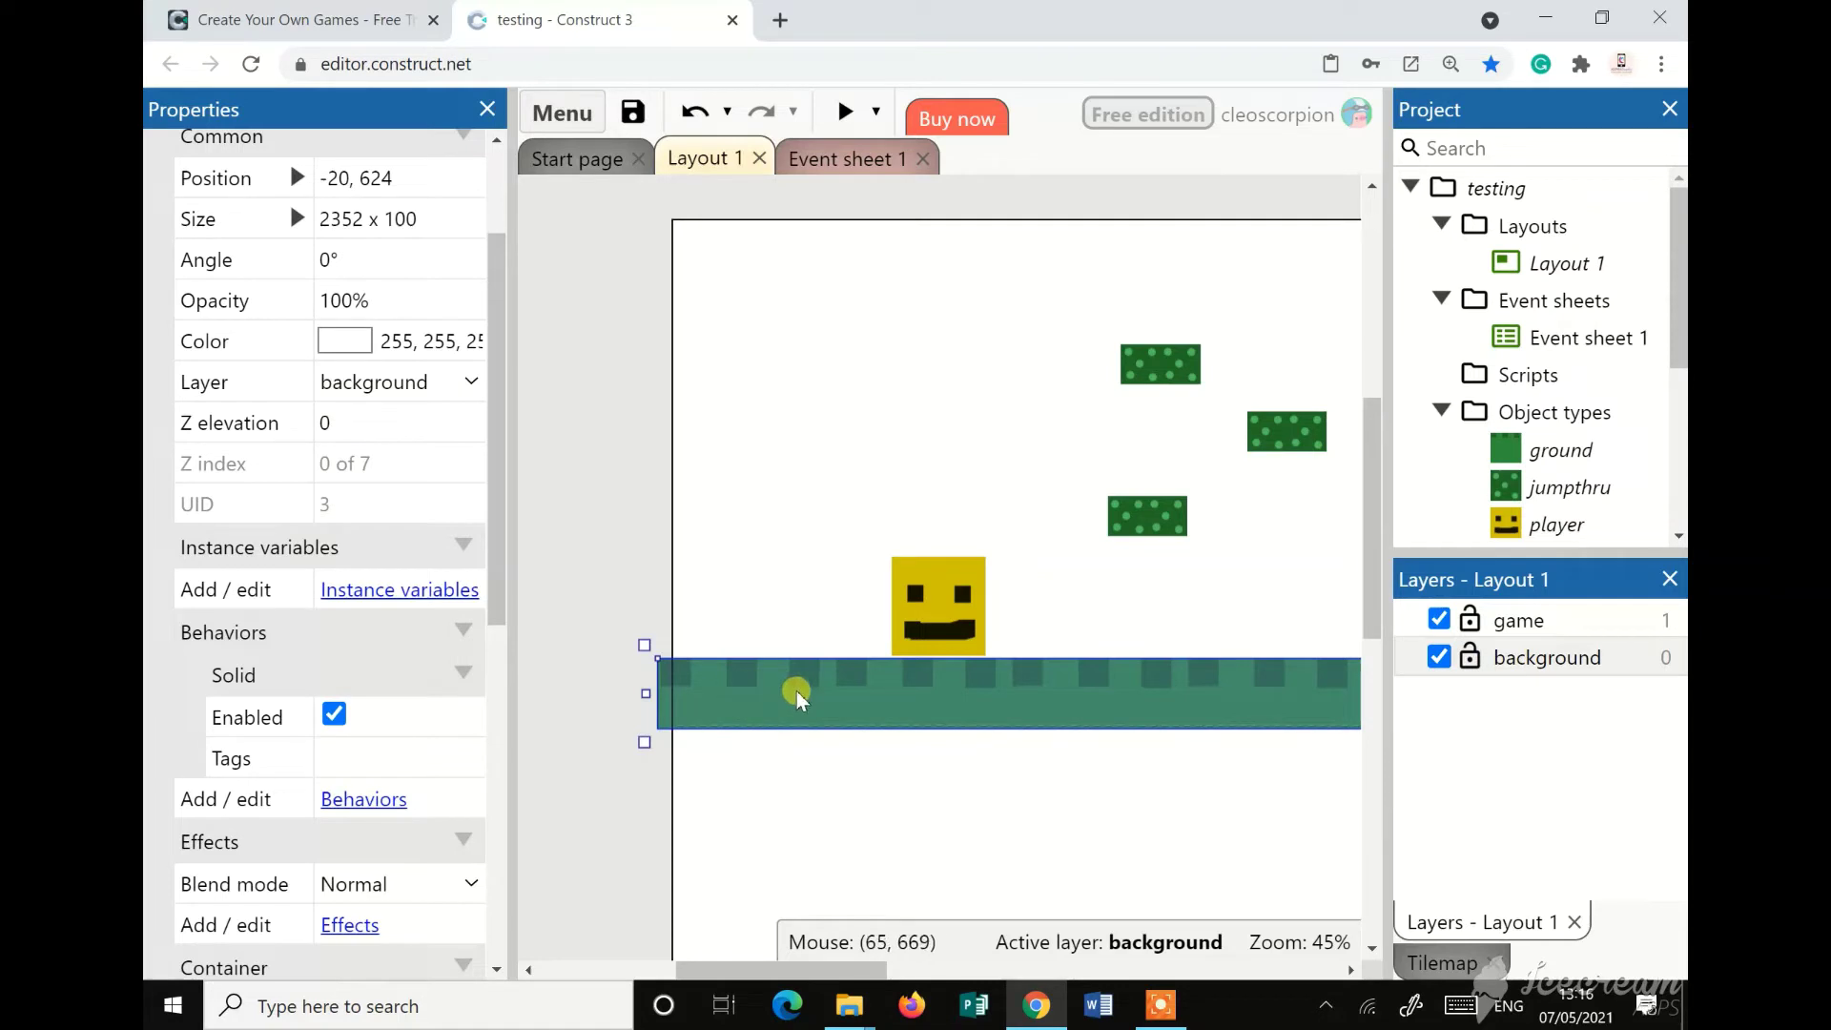
# Check which layer the ground and the player are on, keeping the player on the game layer
pyautogui.click(205, 382)
pyautogui.click(937, 596)
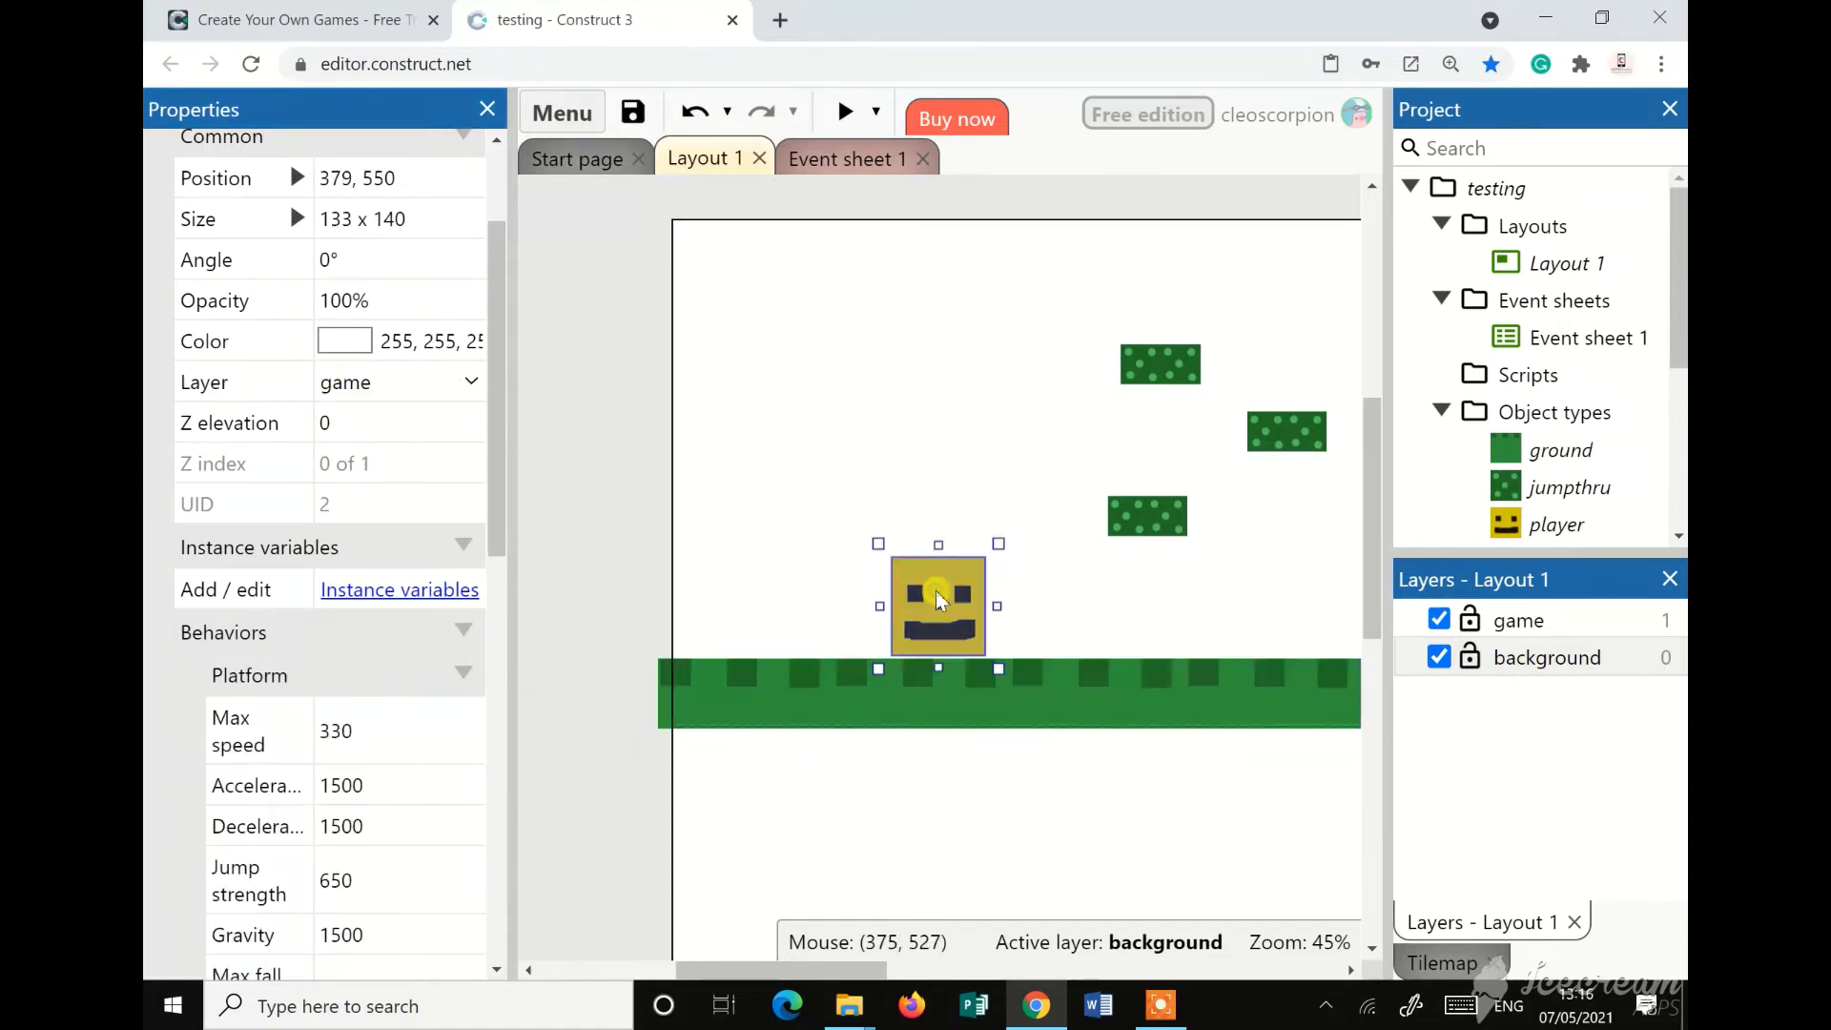
pyautogui.click(205, 382)
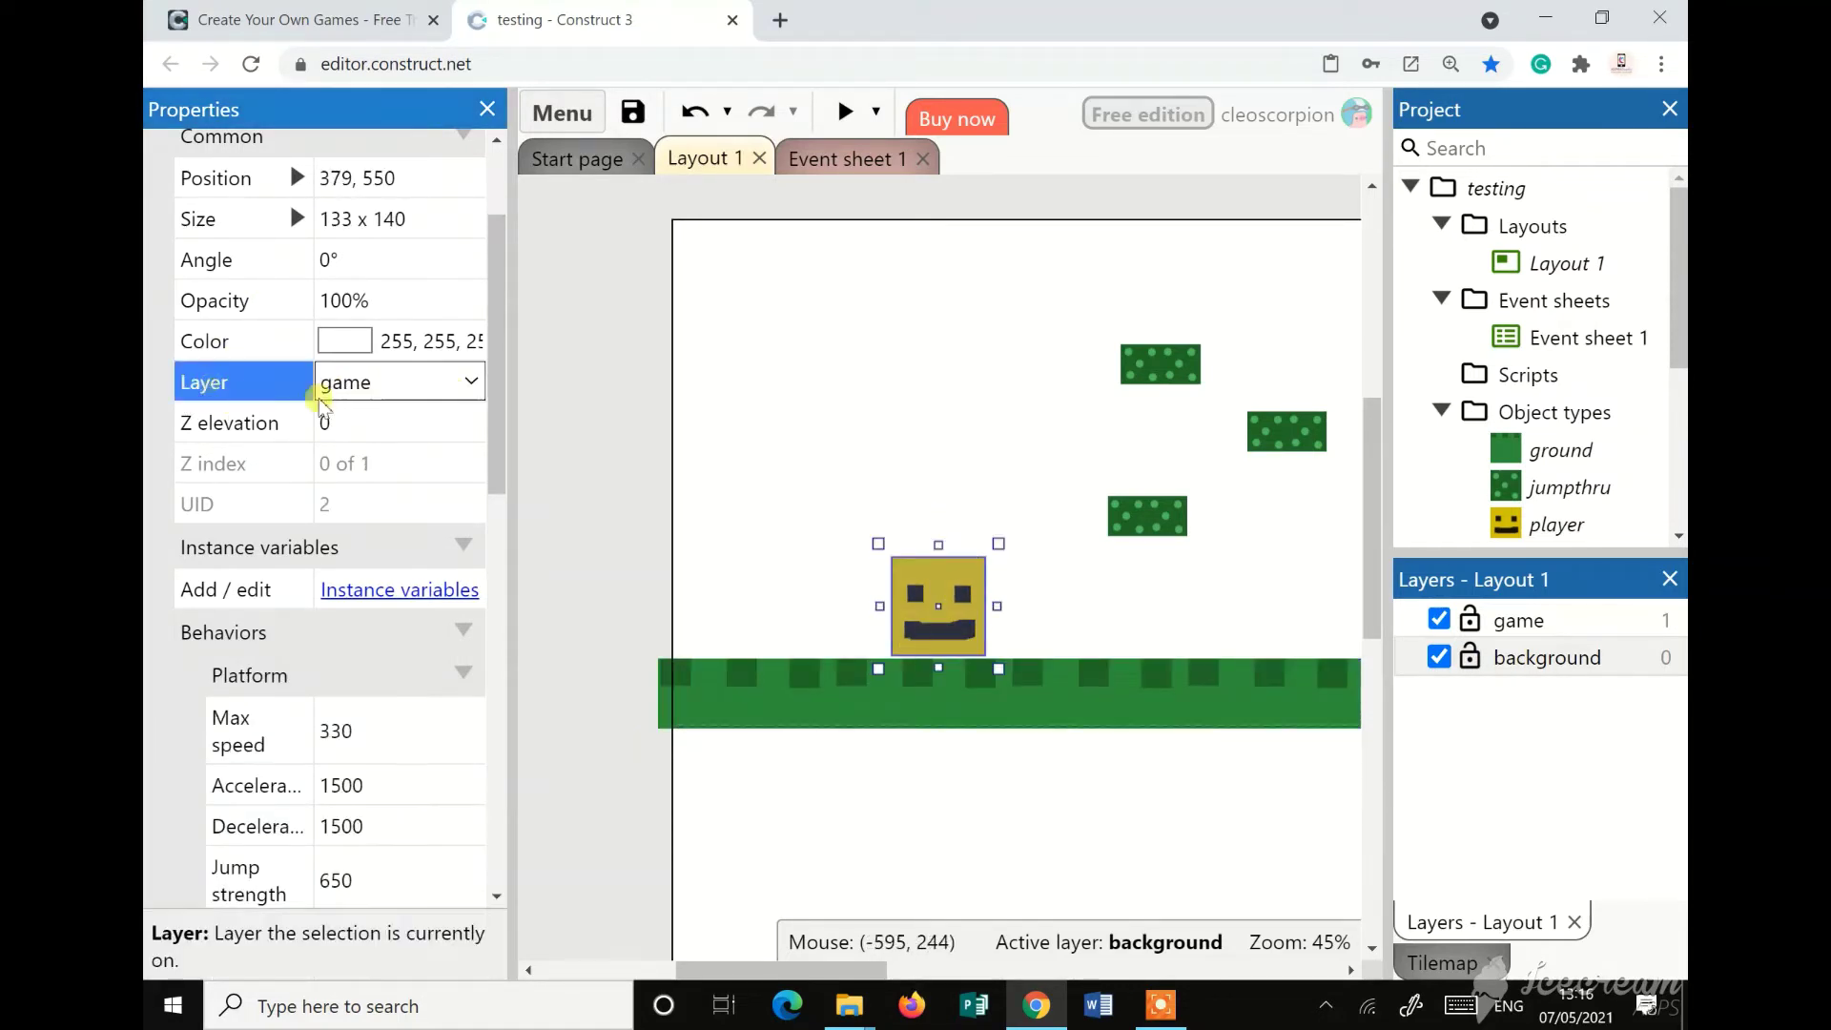
pyautogui.click(386, 386)
pyautogui.click(387, 412)
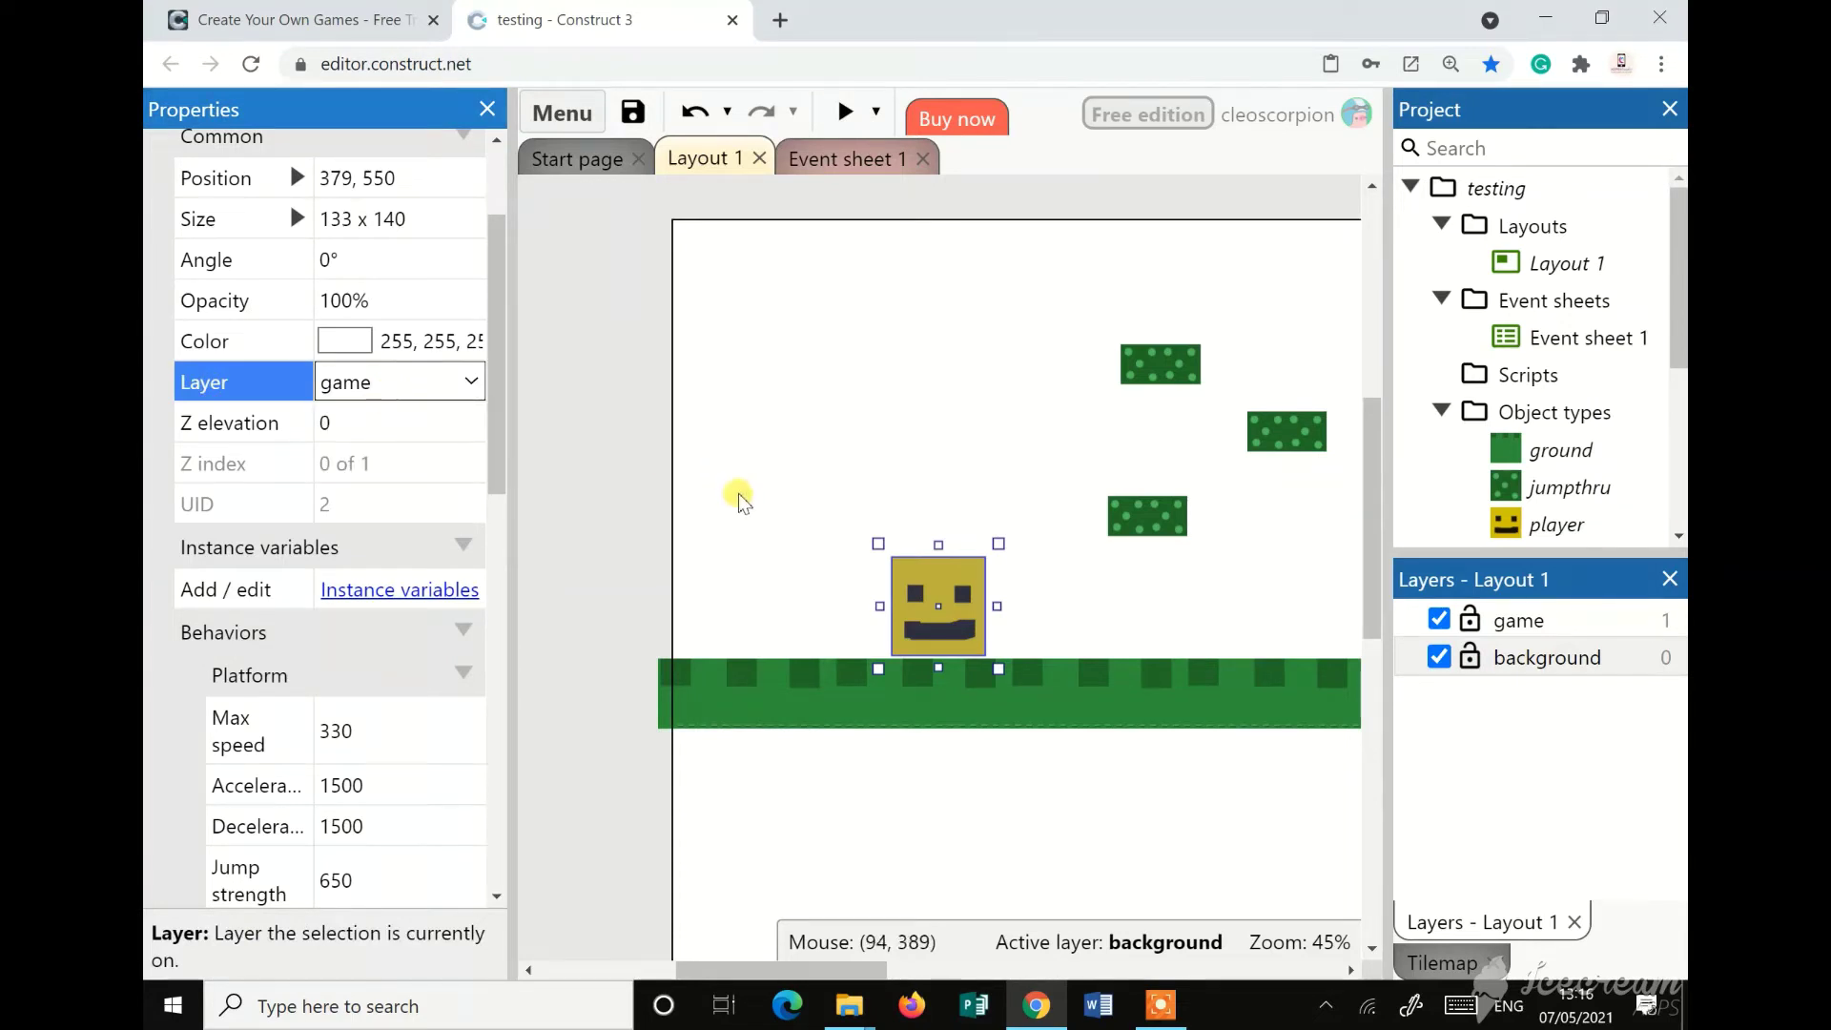
# Stretch the ground's right end close to the right border of the layout
pyautogui.moveTo(758, 970); pyautogui.dragTo(1060, 971)
pyautogui.click(1083, 703)
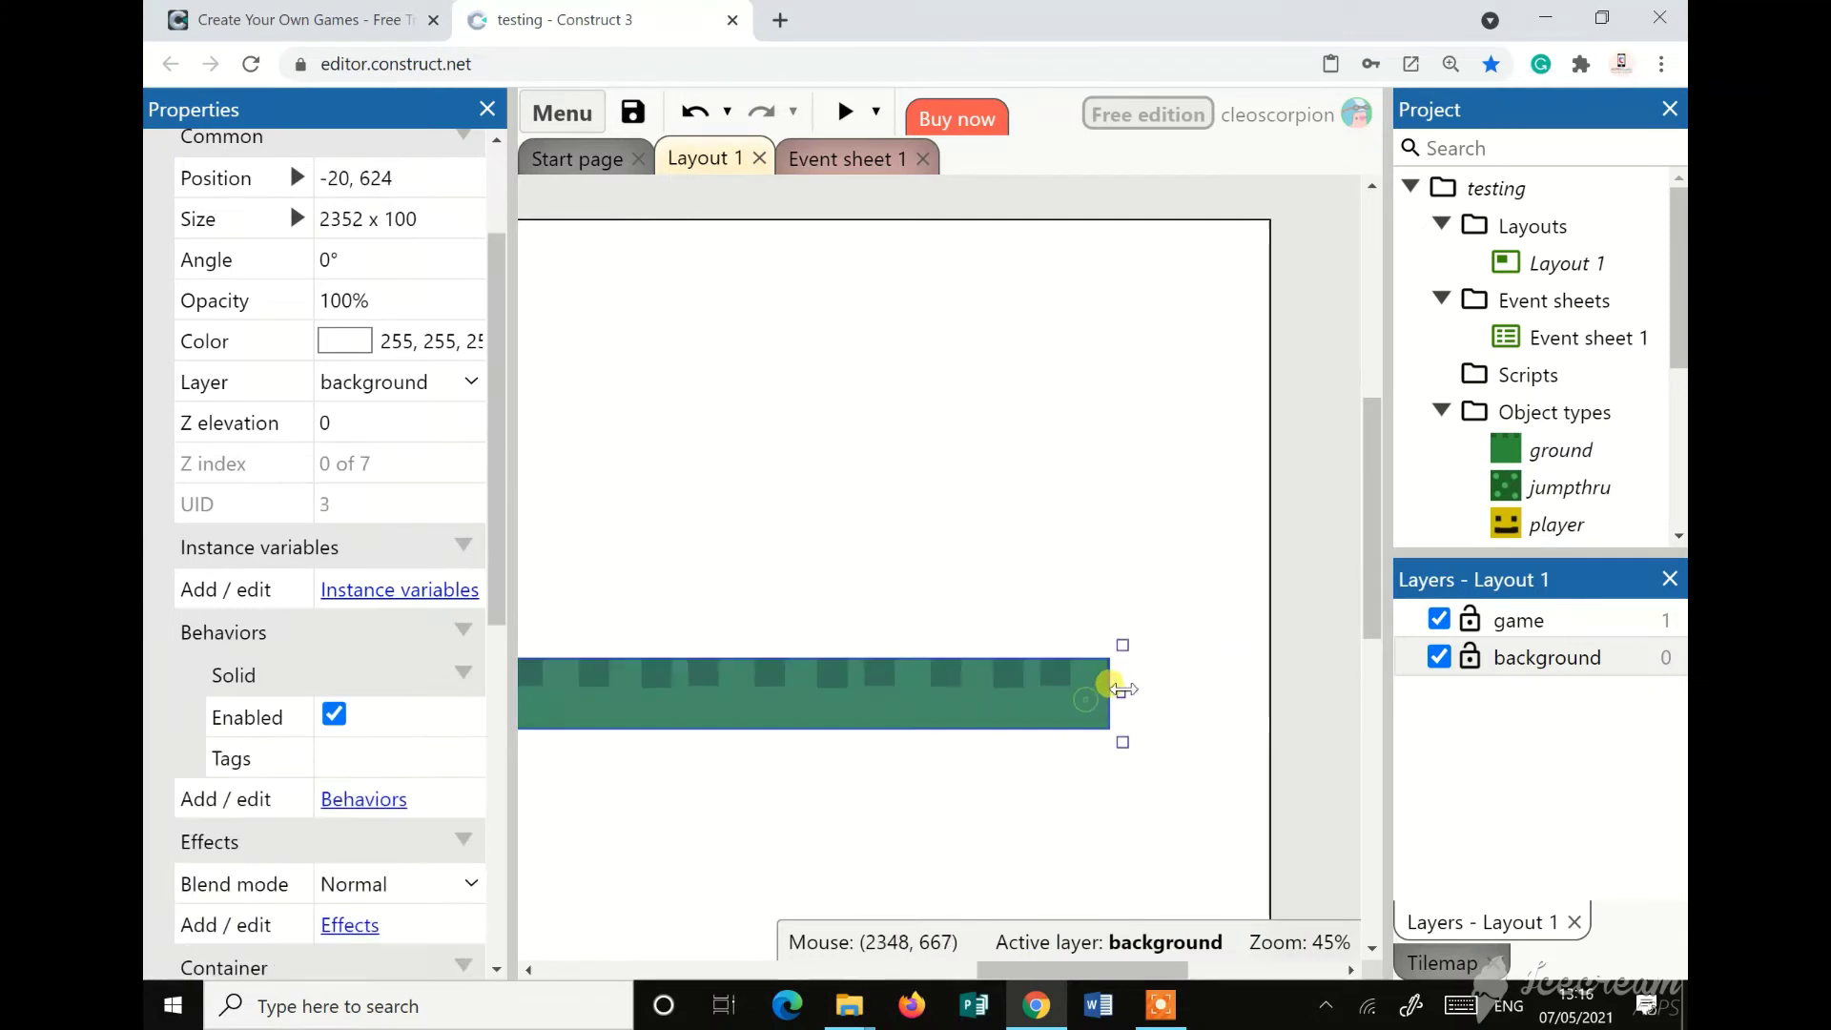
pyautogui.moveTo(1123, 687); pyautogui.dragTo(1225, 689)
pyautogui.moveTo(1082, 971); pyautogui.dragTo(734, 970)
# Add the Scroll To behavior to the player
pyautogui.click(1125, 615)
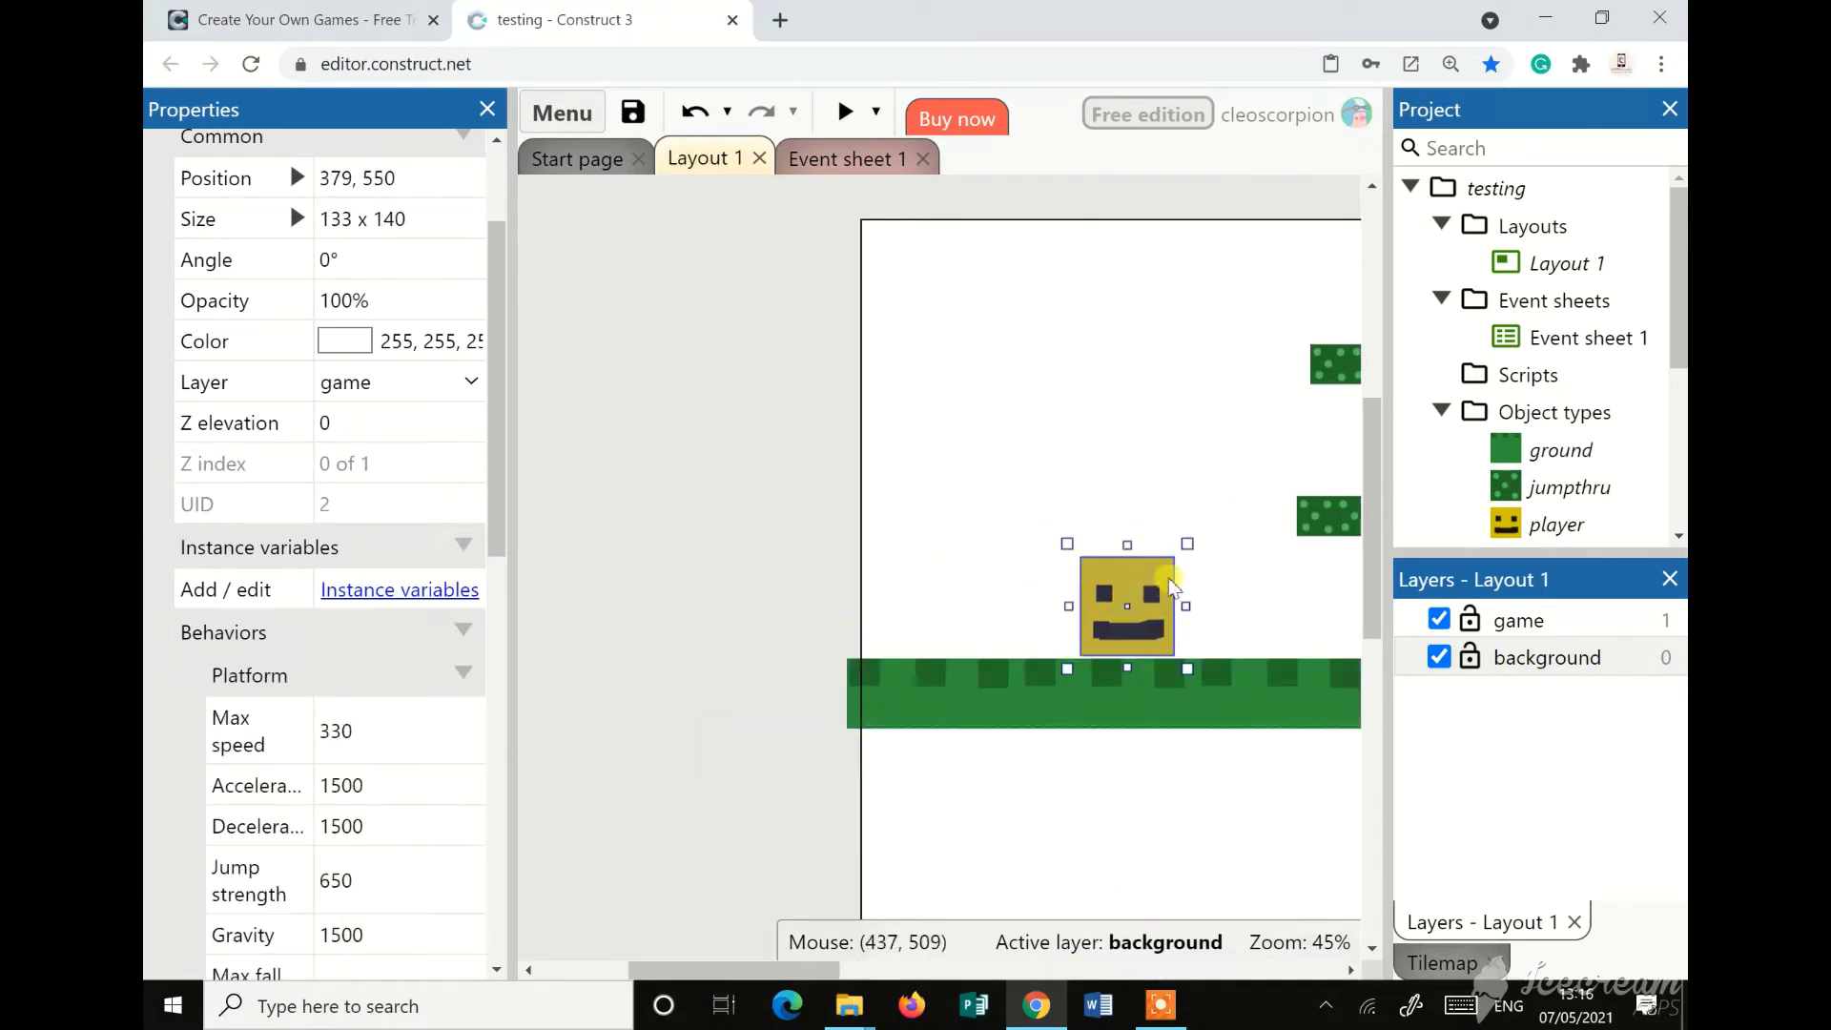
pyautogui.scroll(-8, 276, 753)
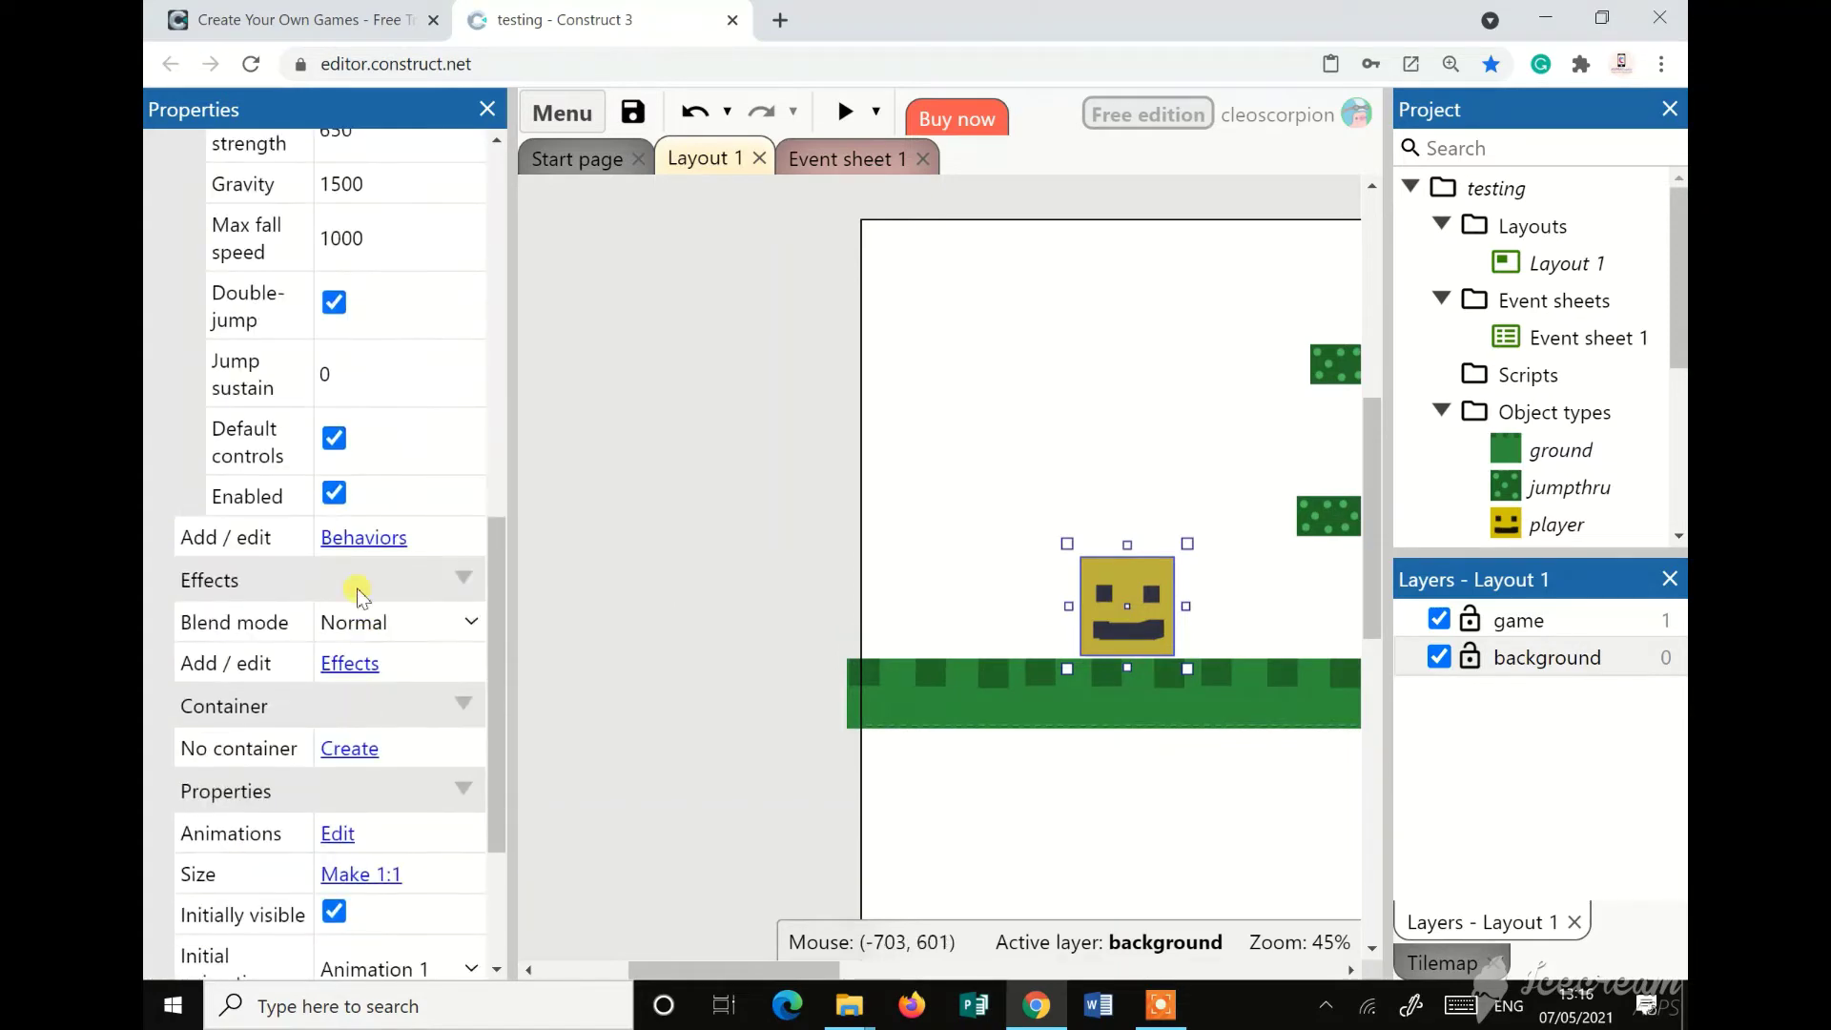
pyautogui.click(360, 540)
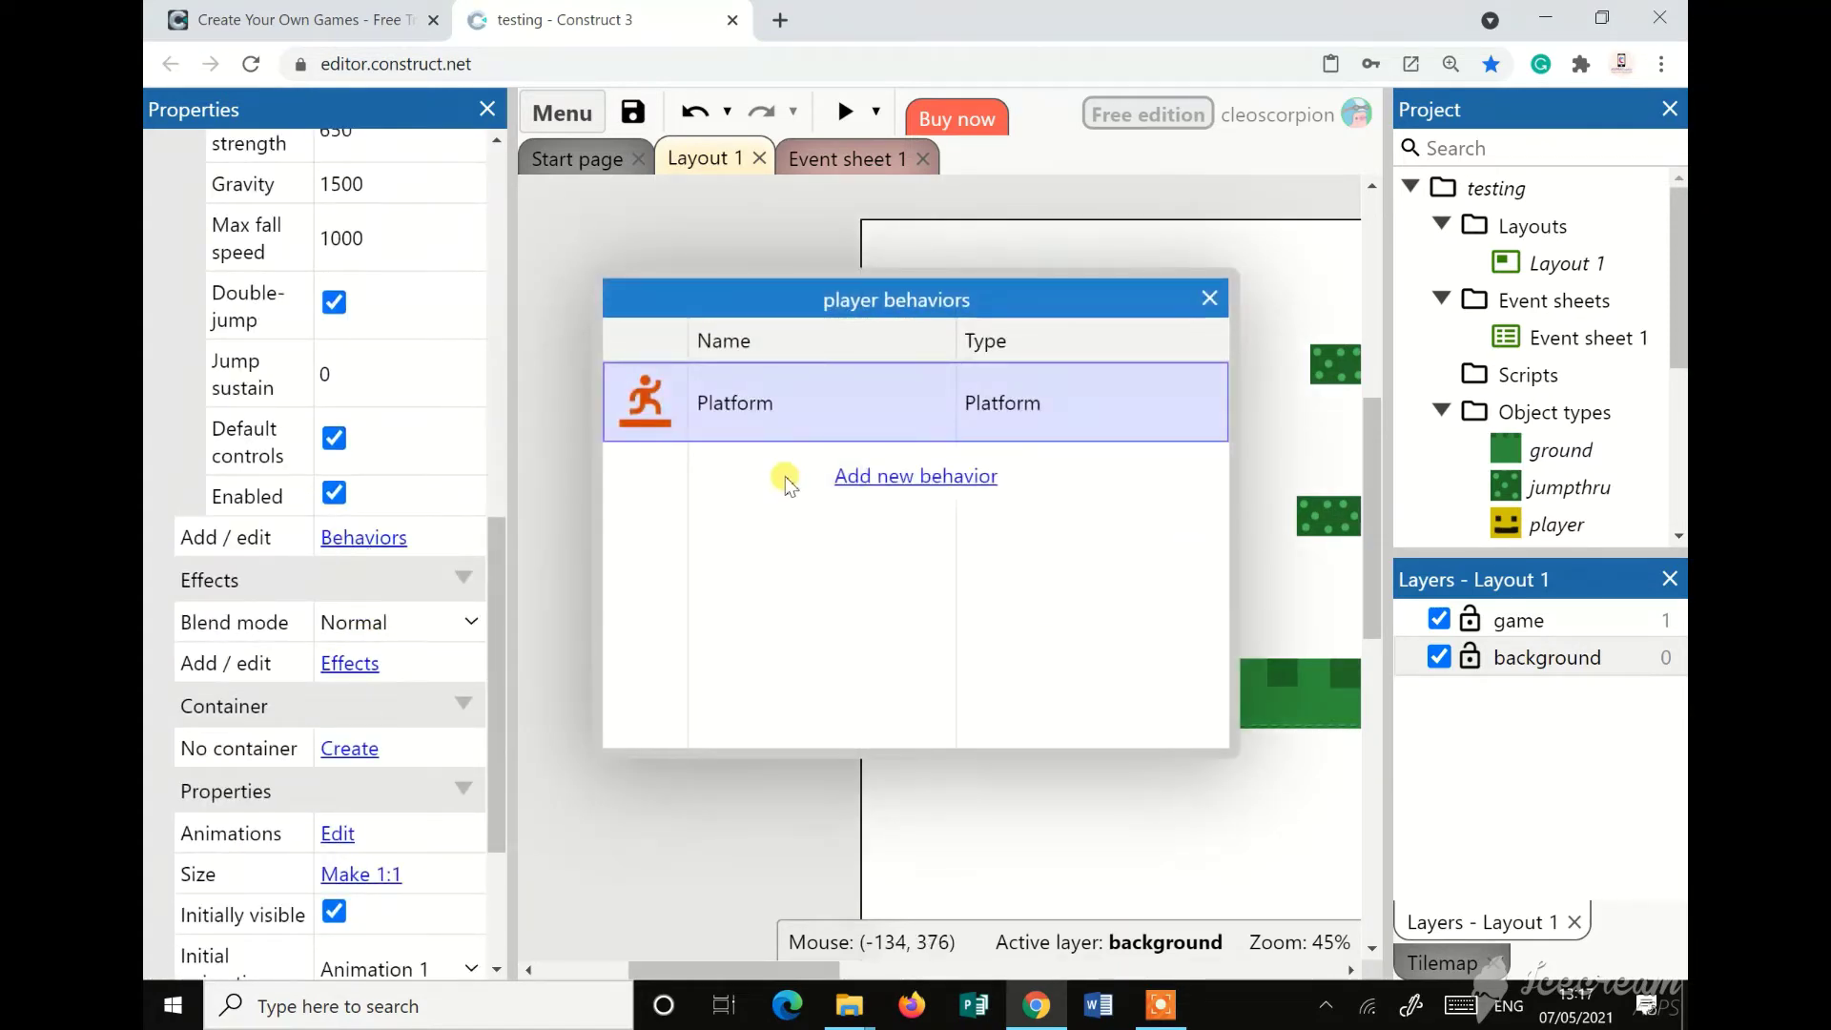
pyautogui.click(905, 477)
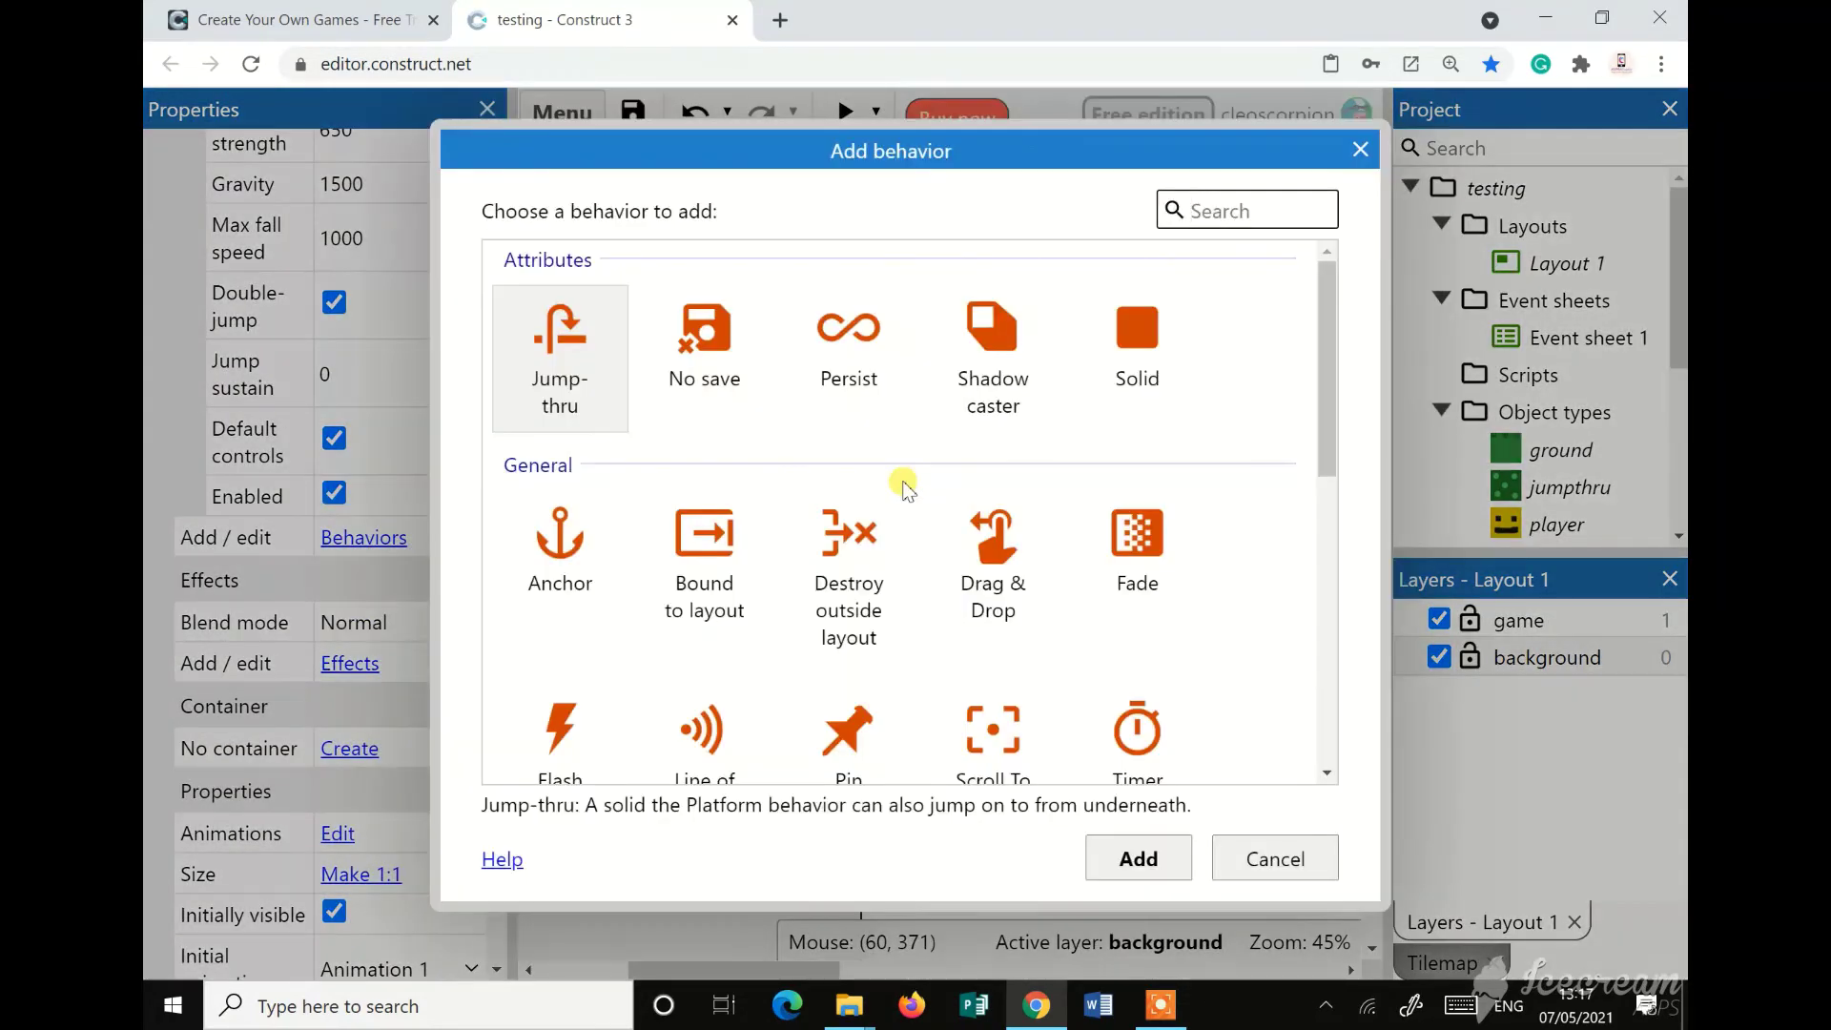
pyautogui.scroll(-4, 930, 539)
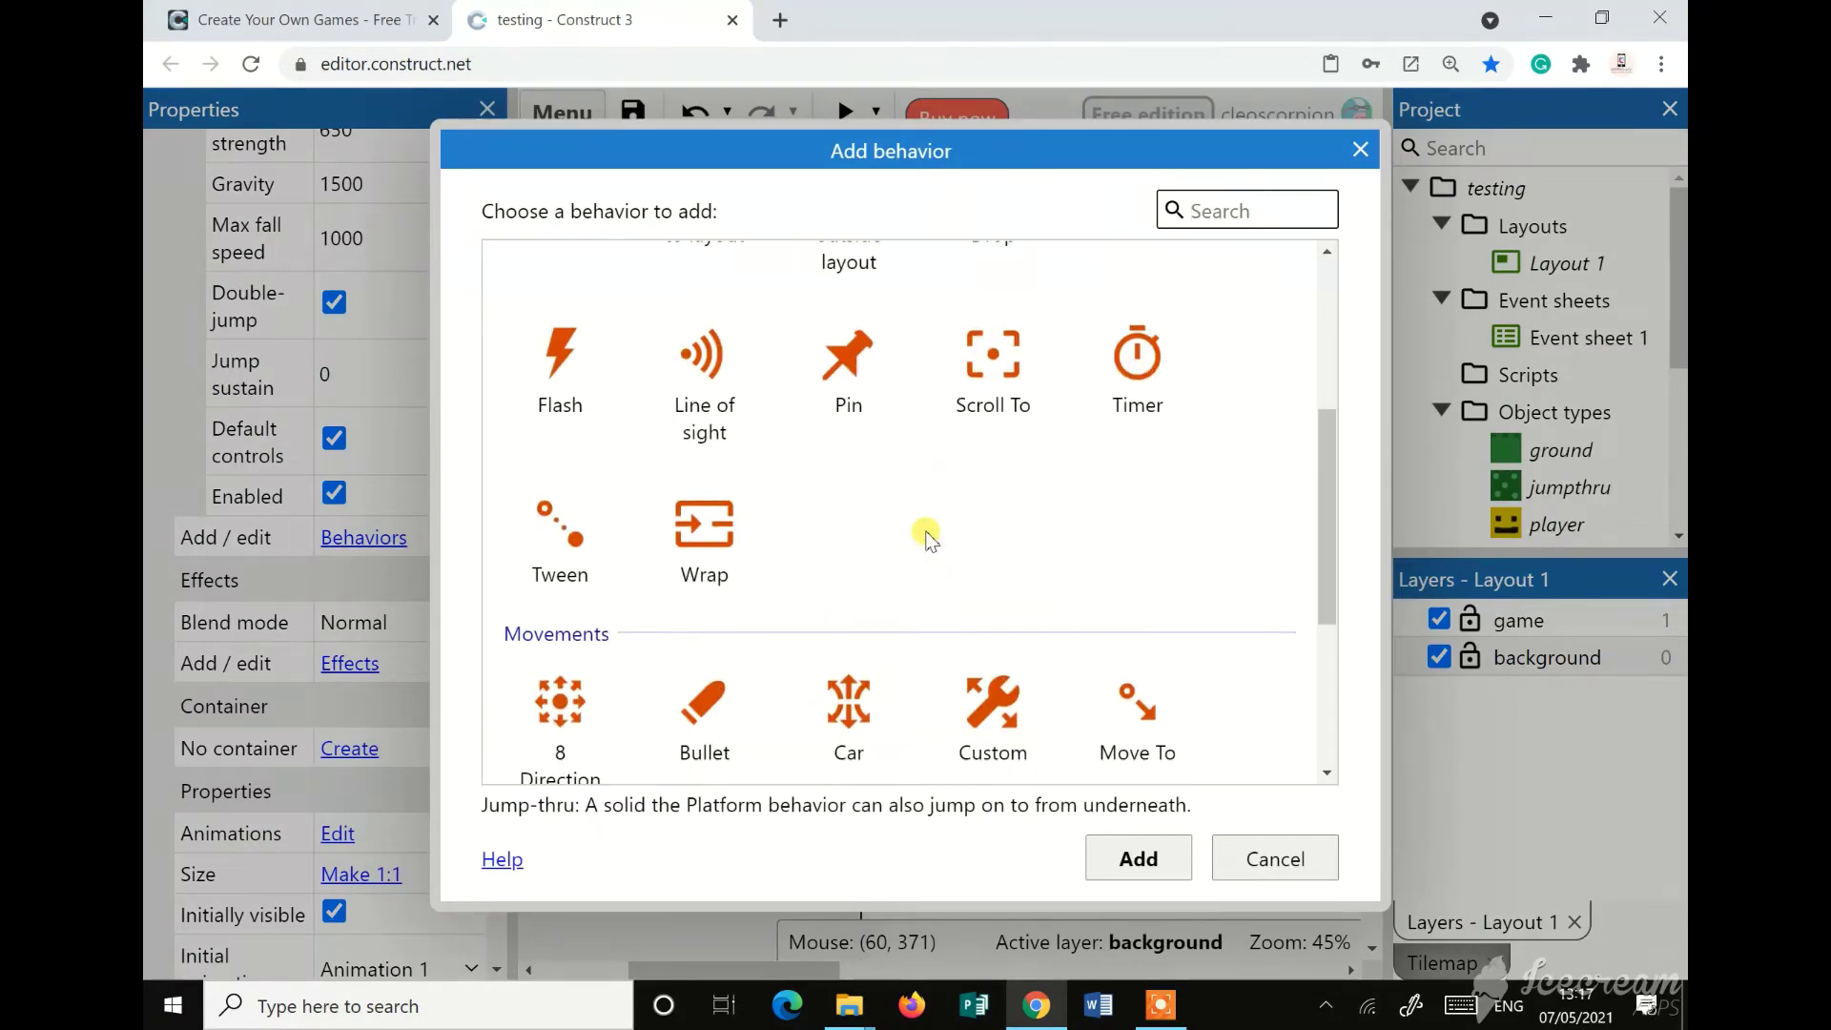
pyautogui.click(988, 391)
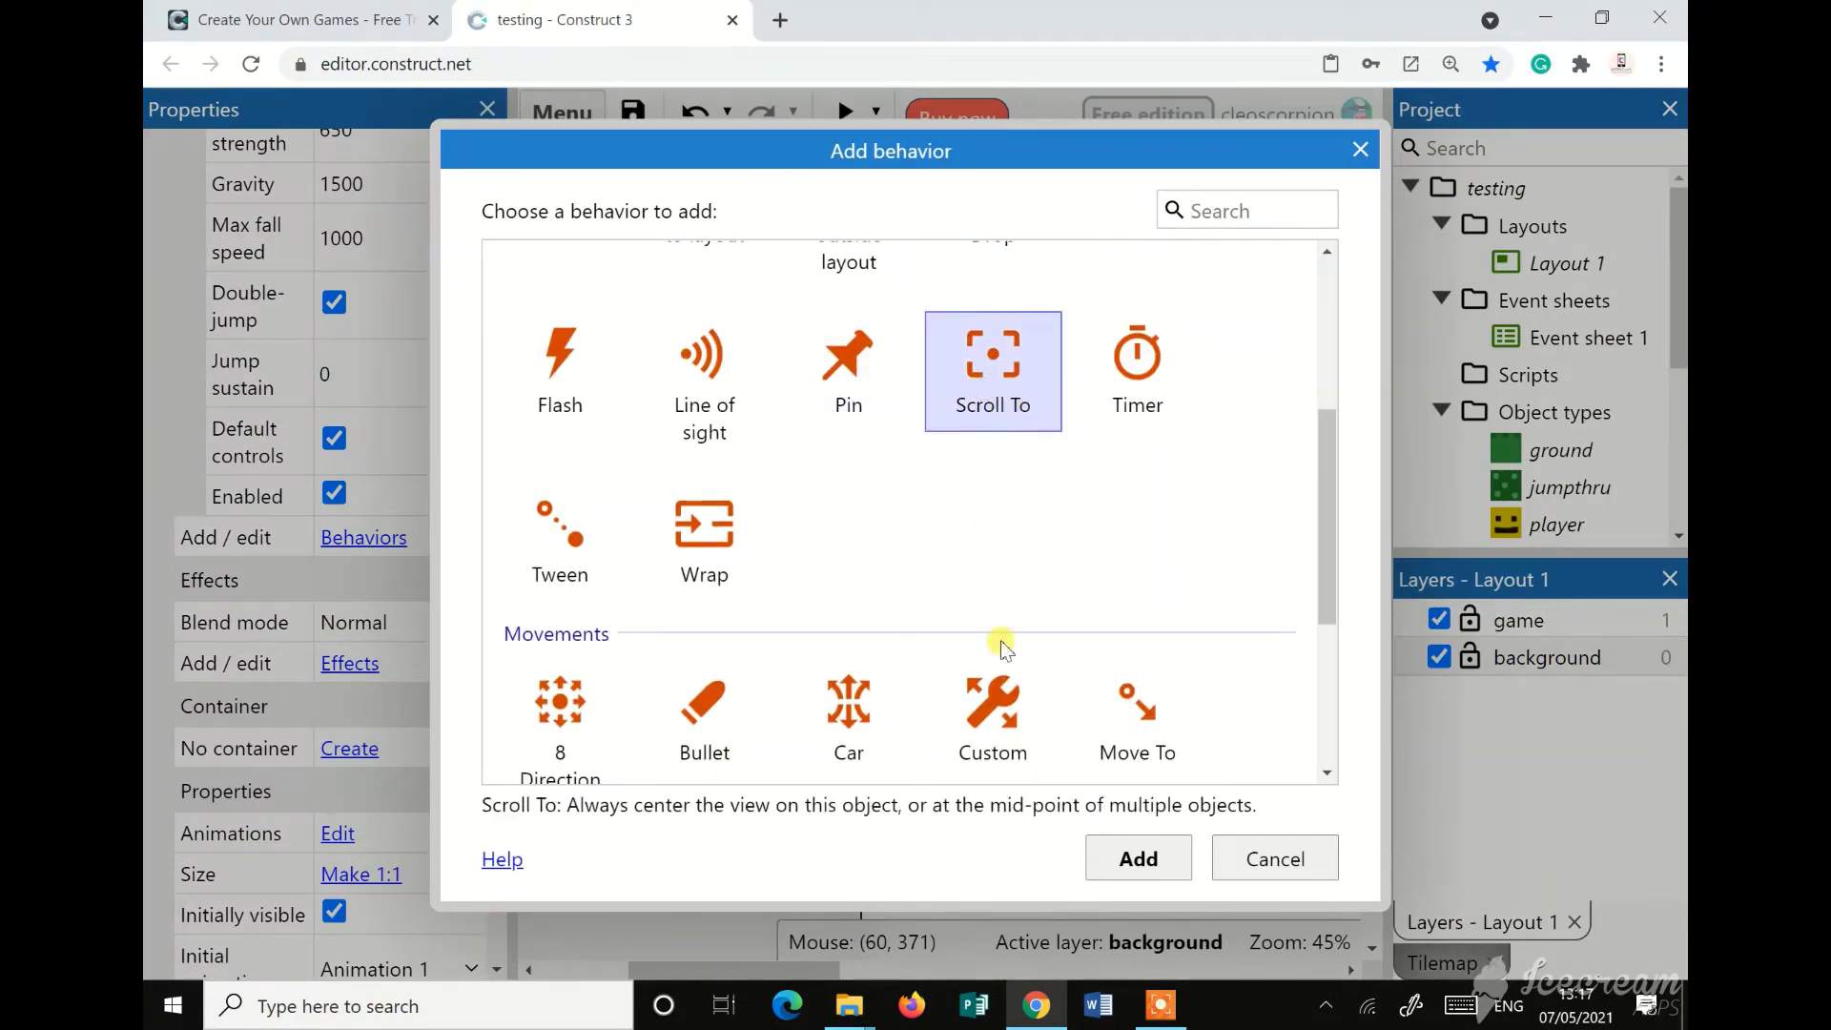
pyautogui.click(1120, 860)
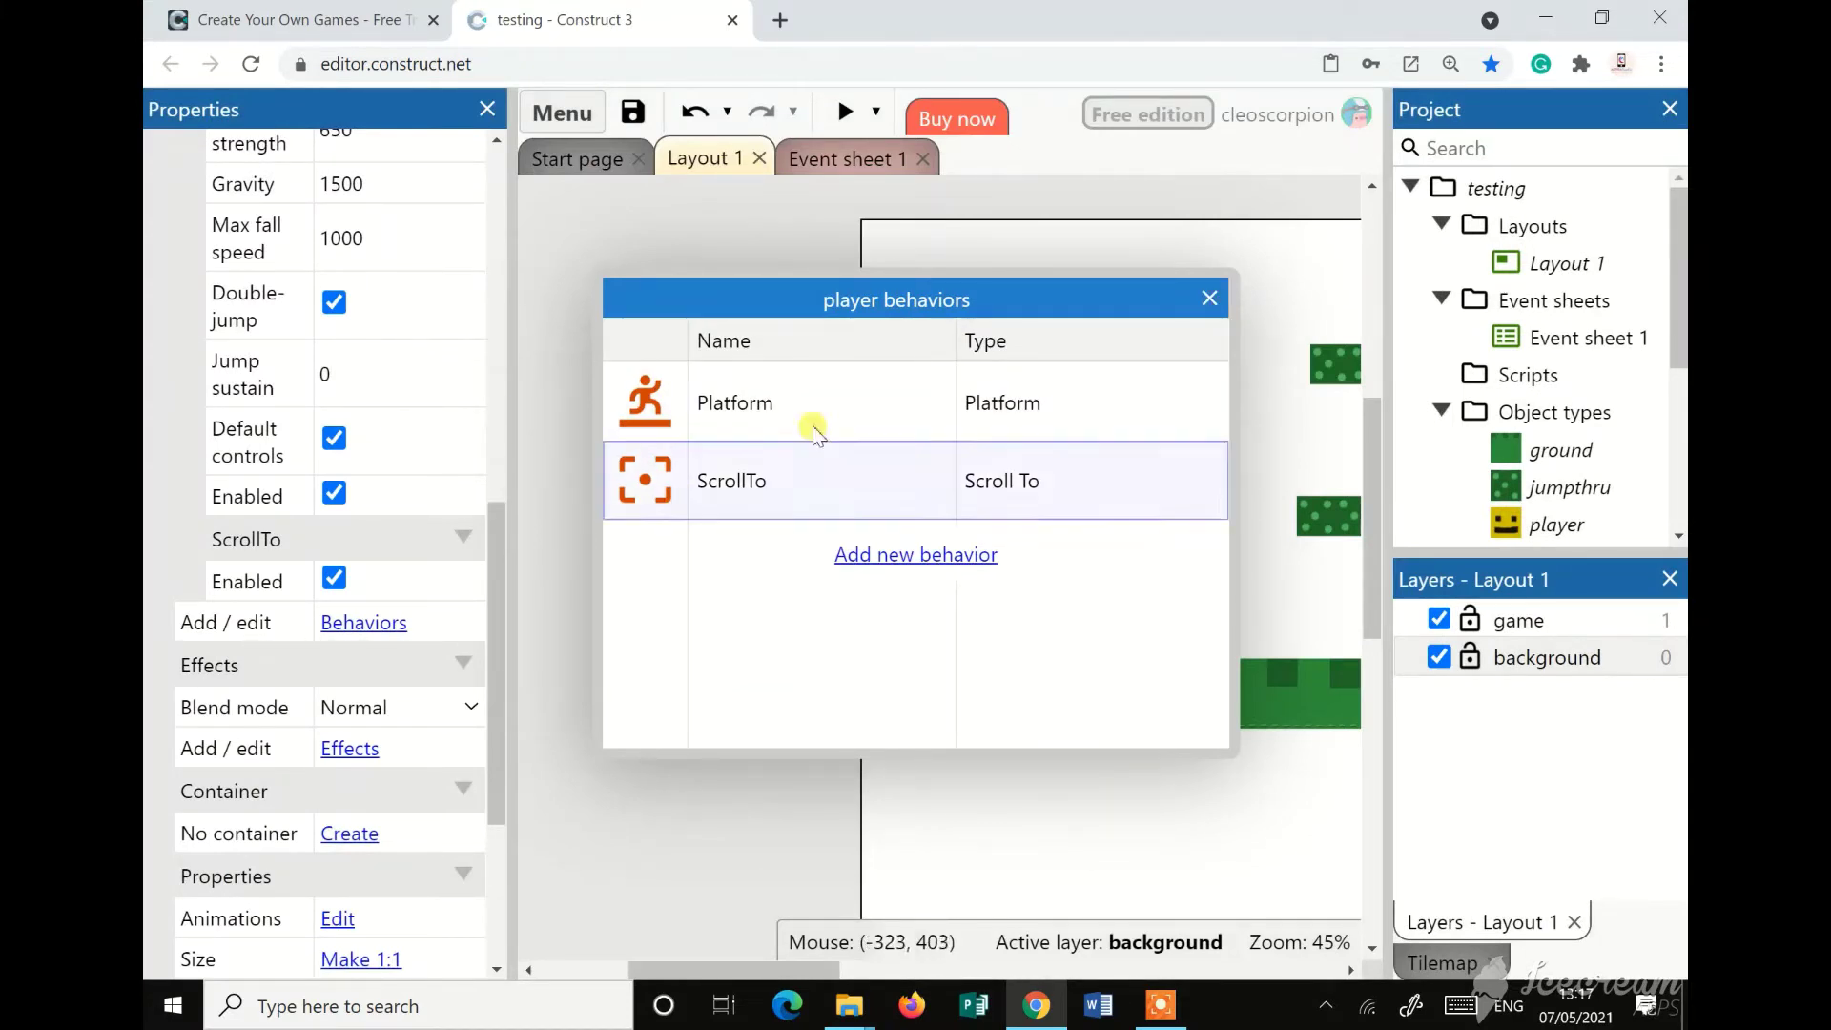
pyautogui.click(1207, 300)
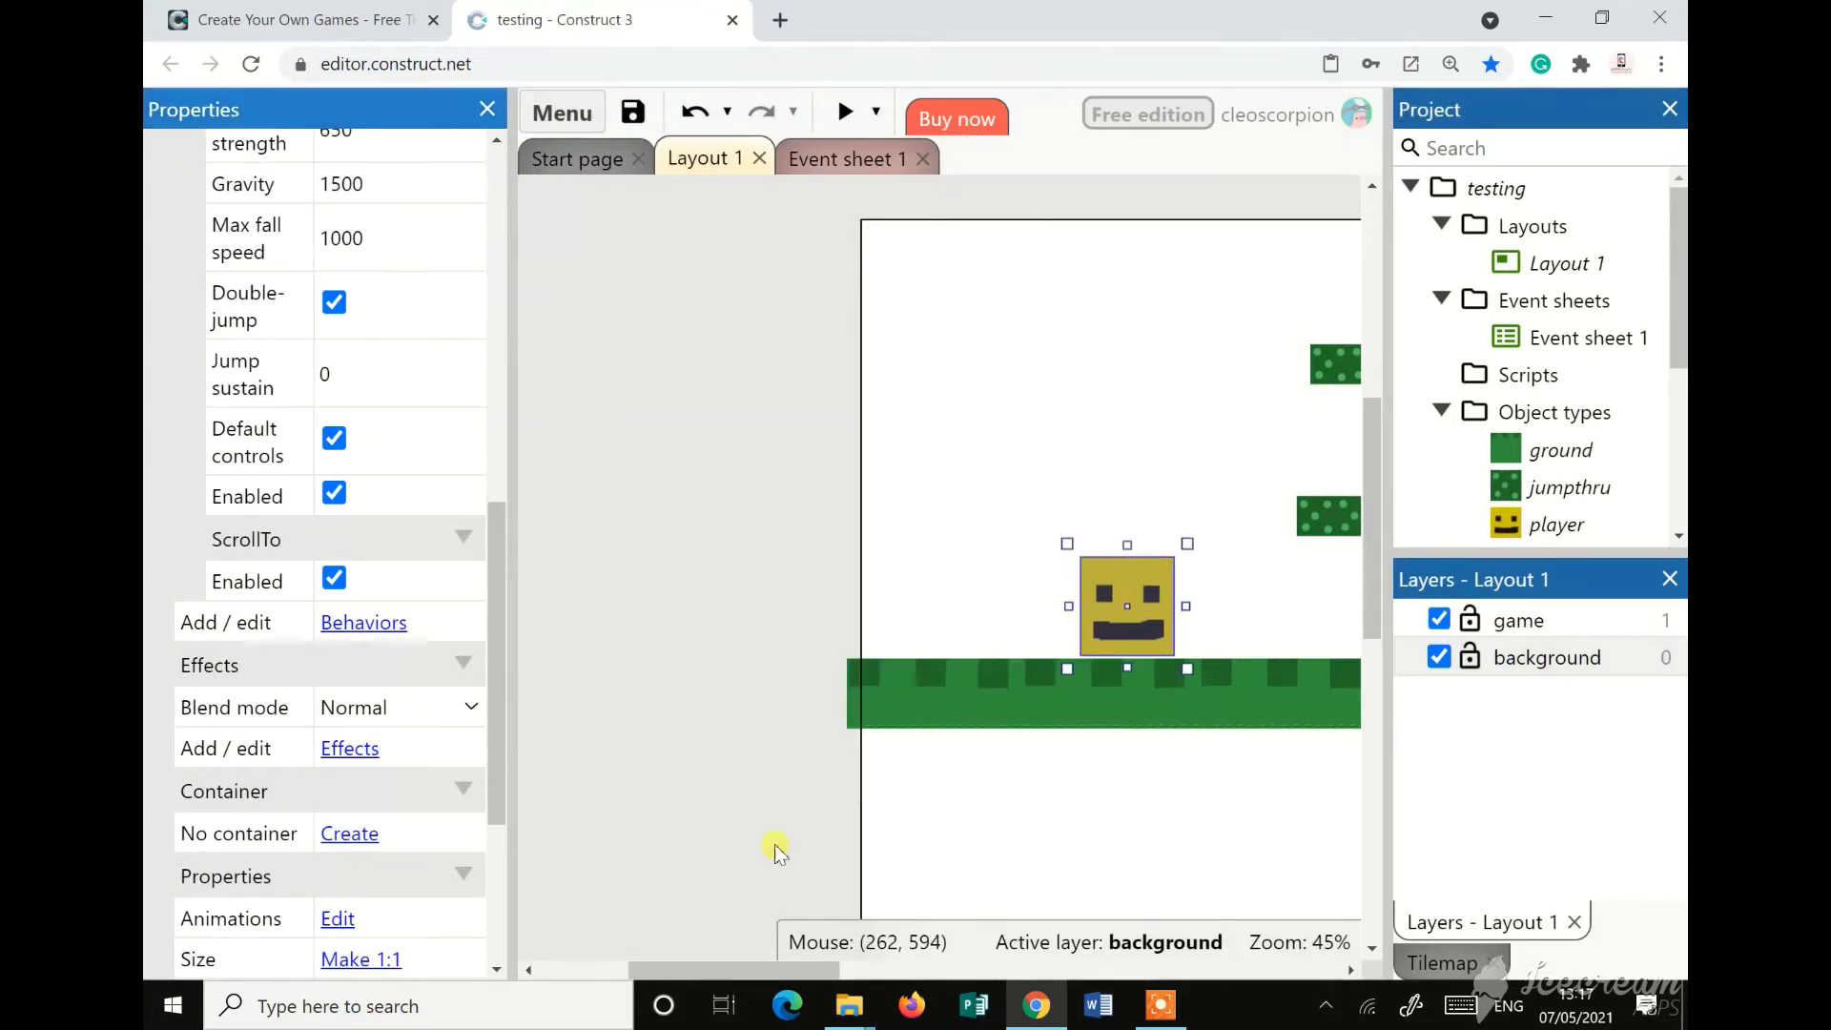
# Preview the layout and walk the player right and back left along the ground to test the scrolling
pyautogui.moveTo(730, 973); pyautogui.dragTo(811, 976)
pyautogui.click(846, 120)
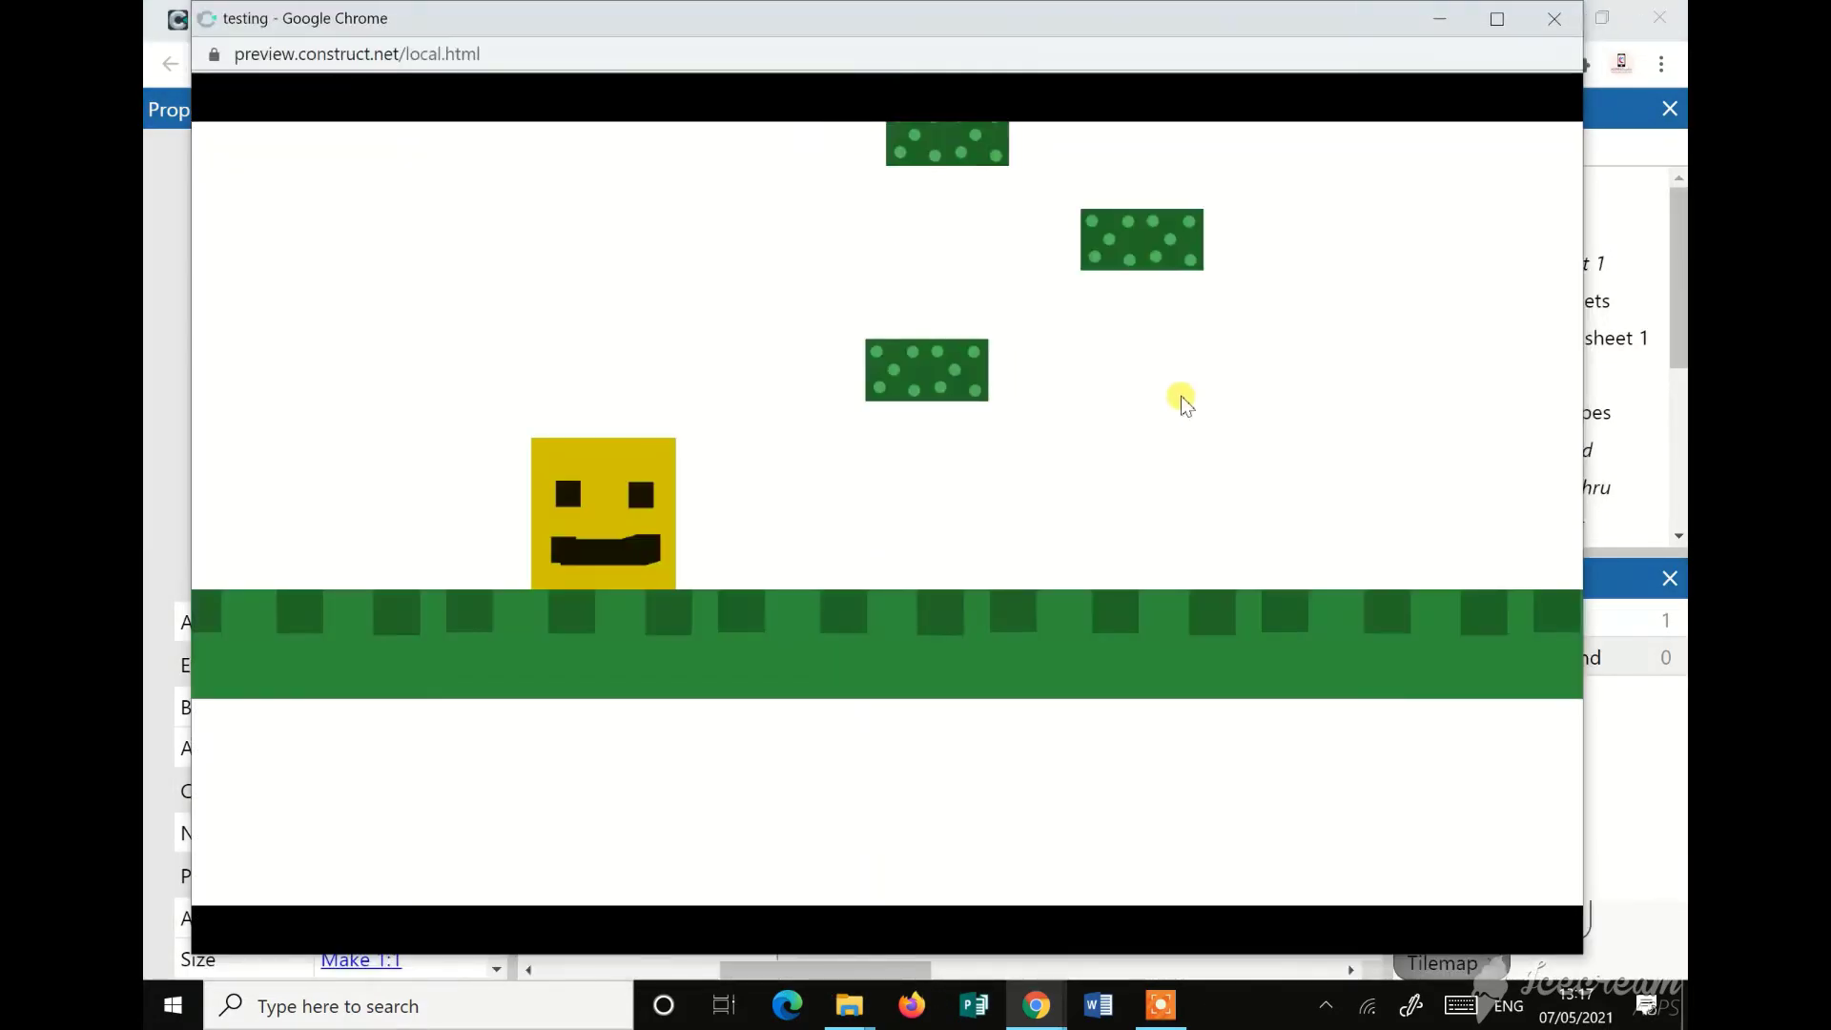
pyautogui.press('Right')
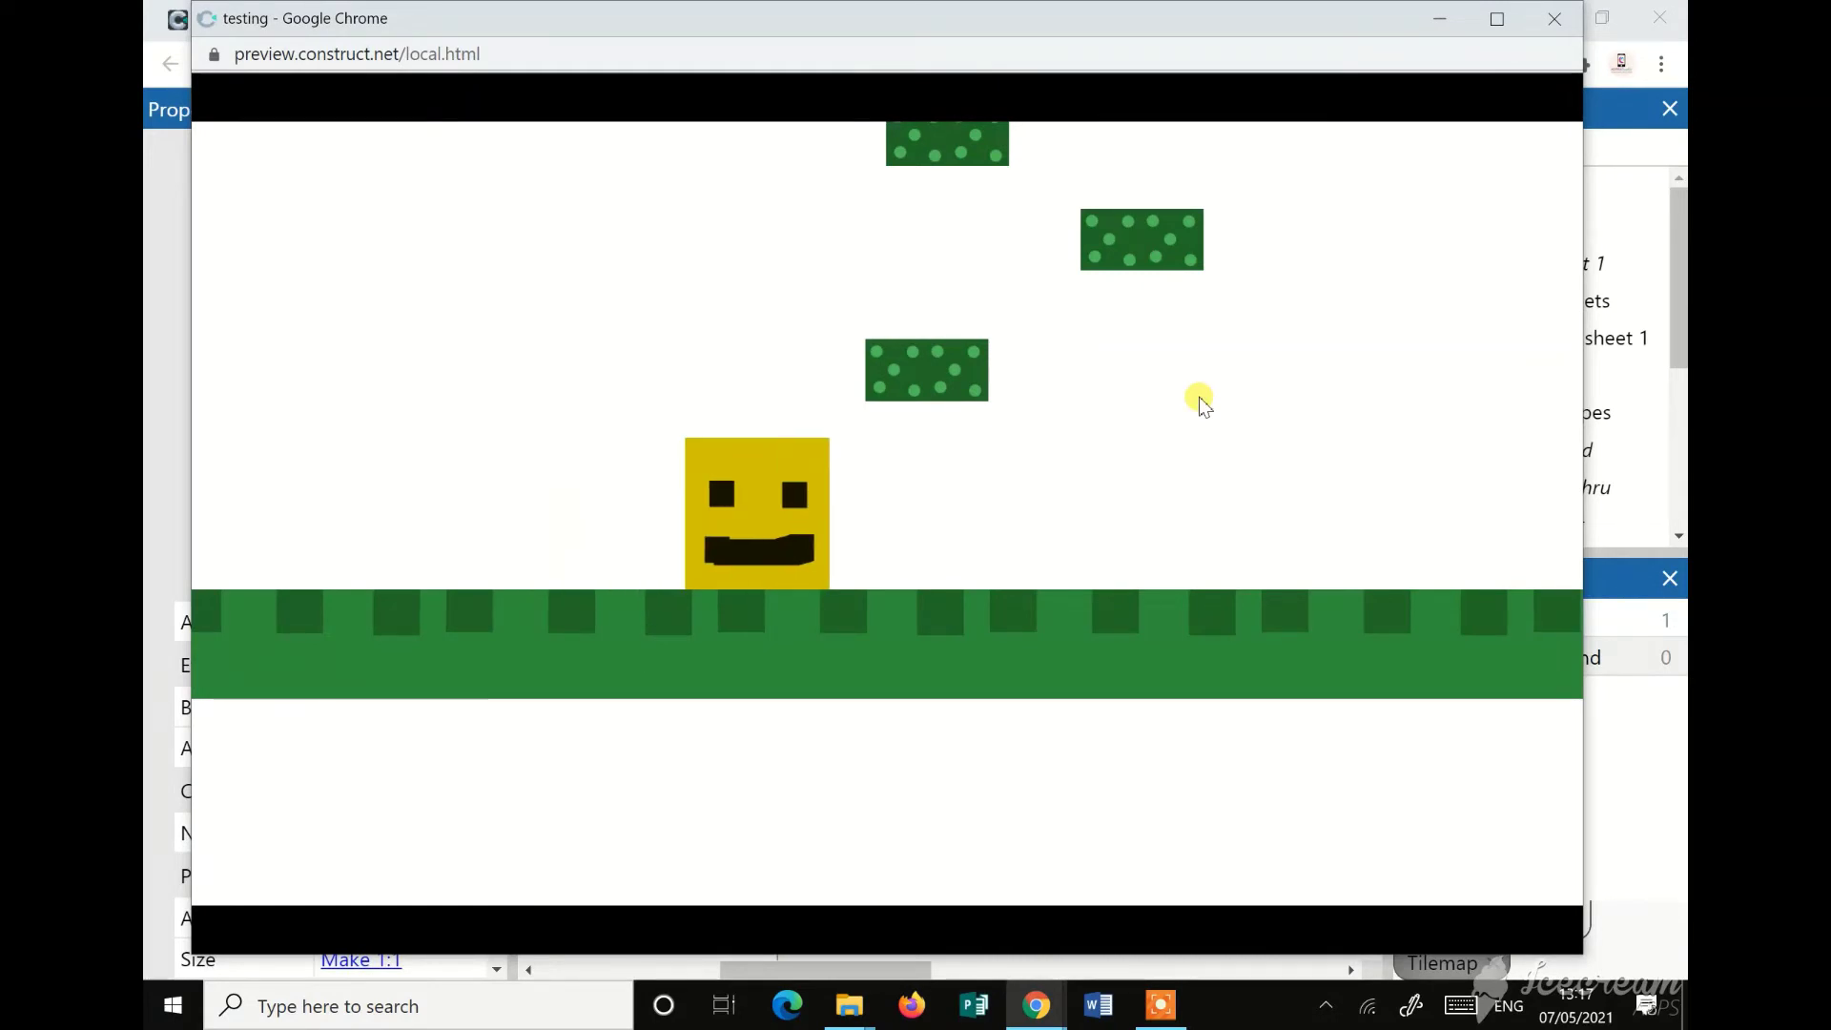
pyautogui.press('Right')
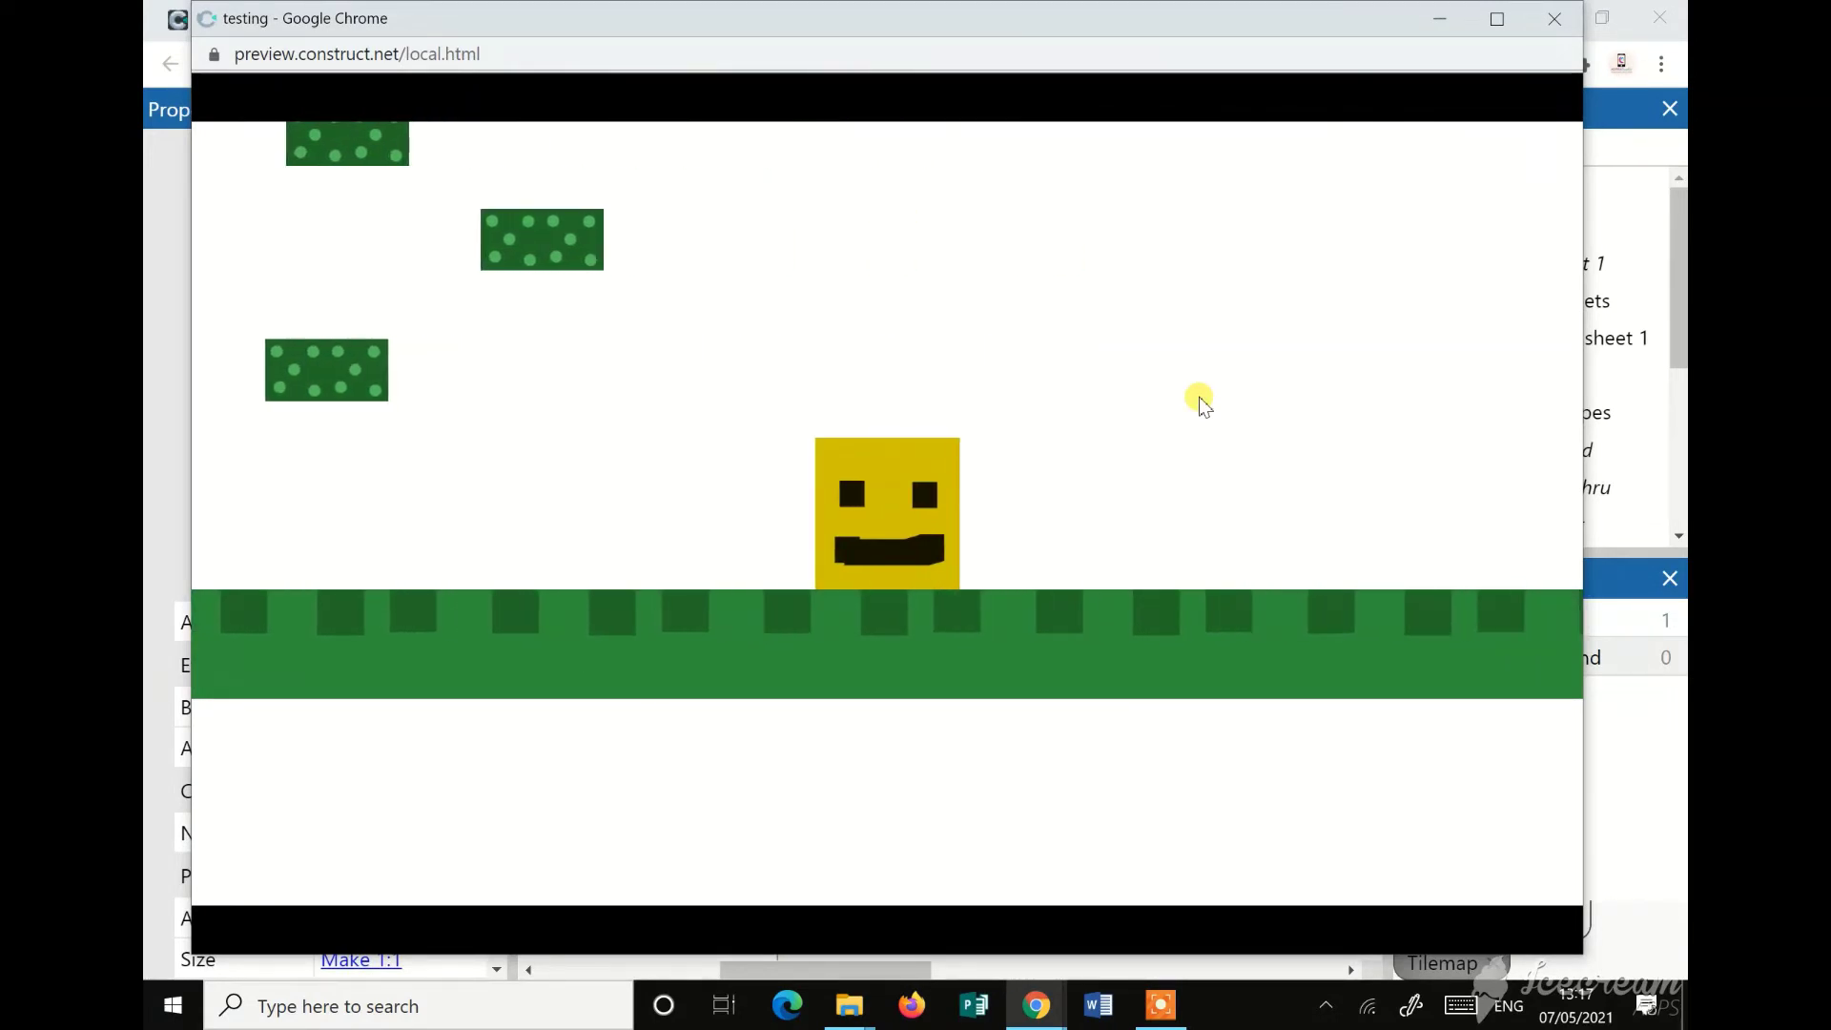
pyautogui.press('Right')
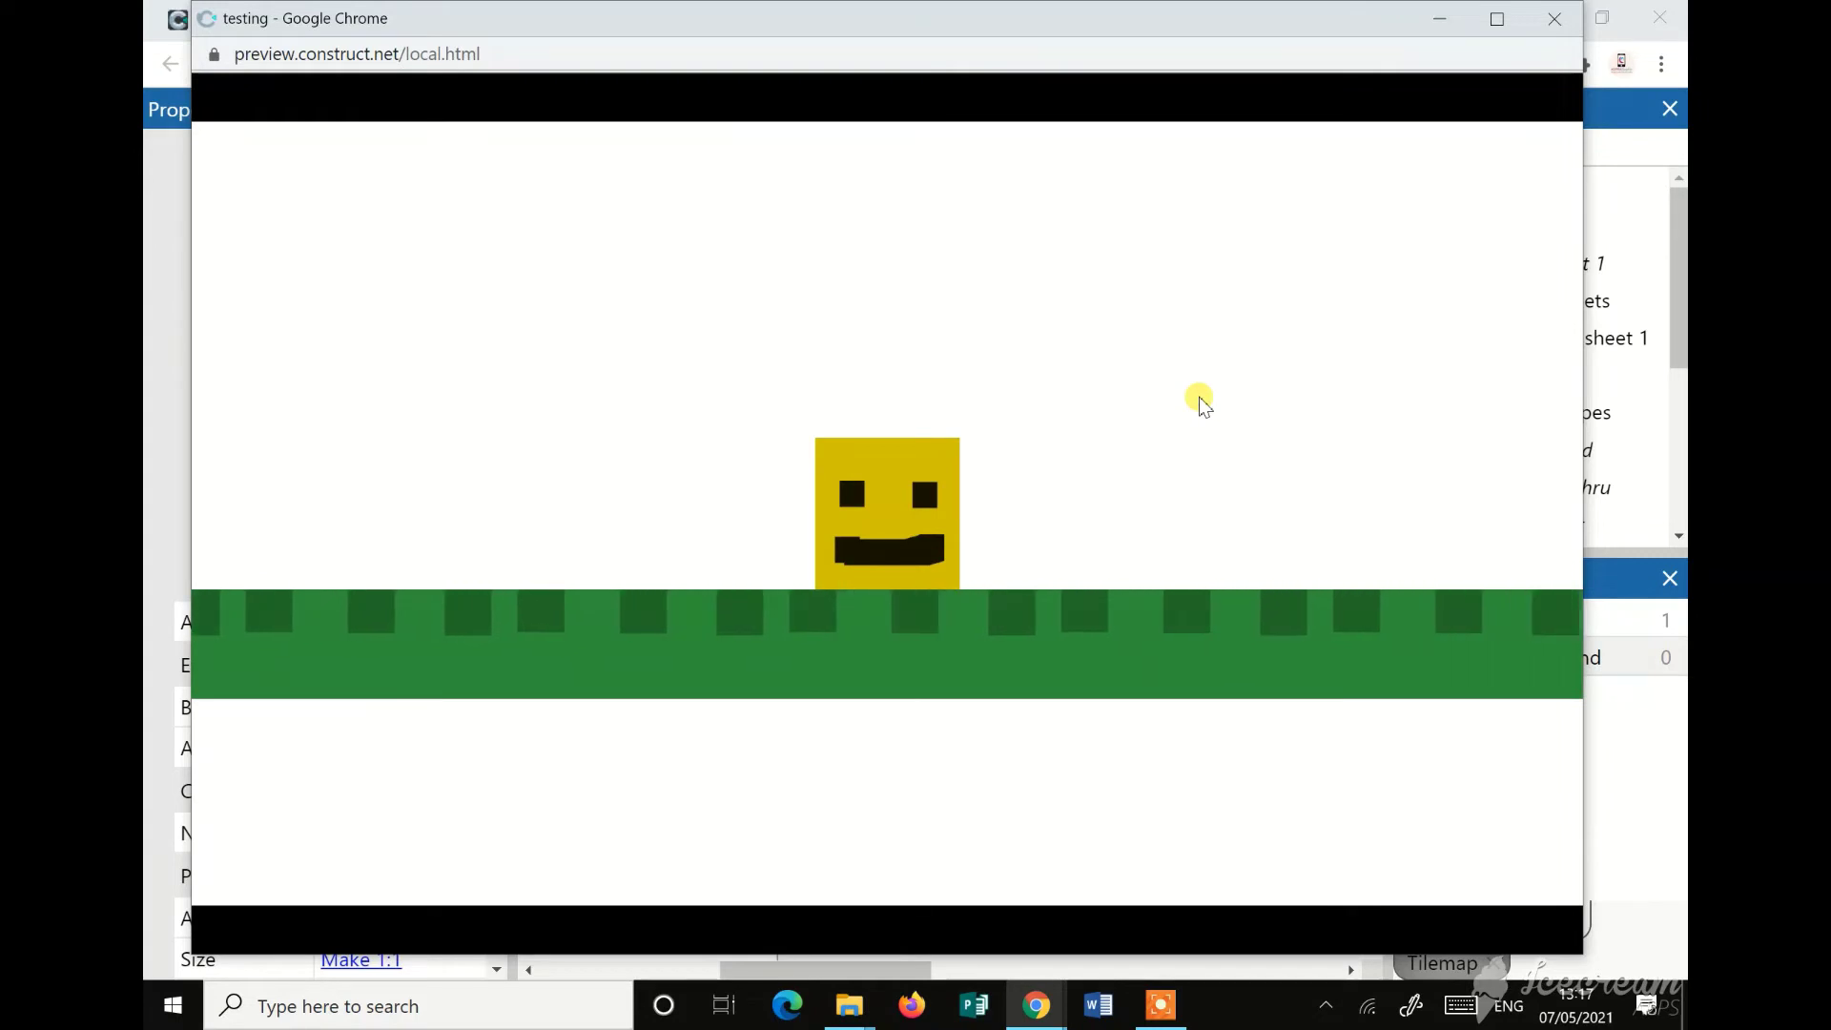
pyautogui.press('Left')
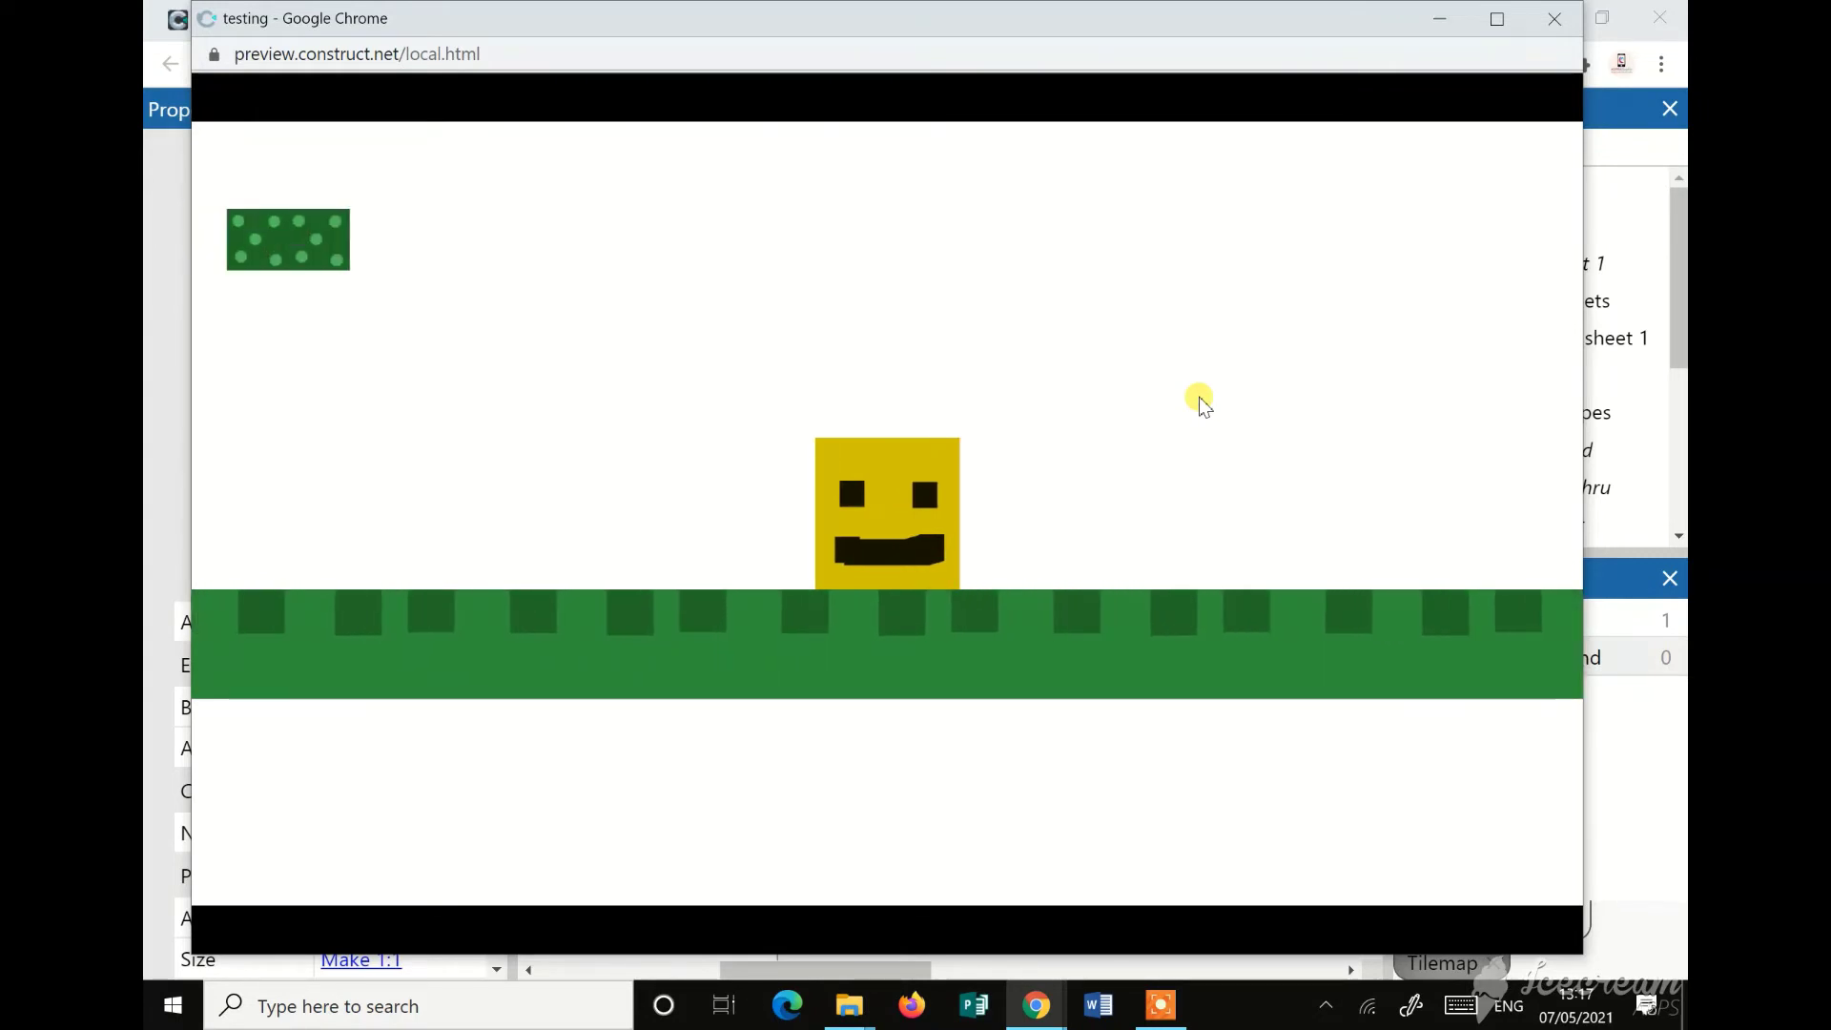
pyautogui.press('Left')
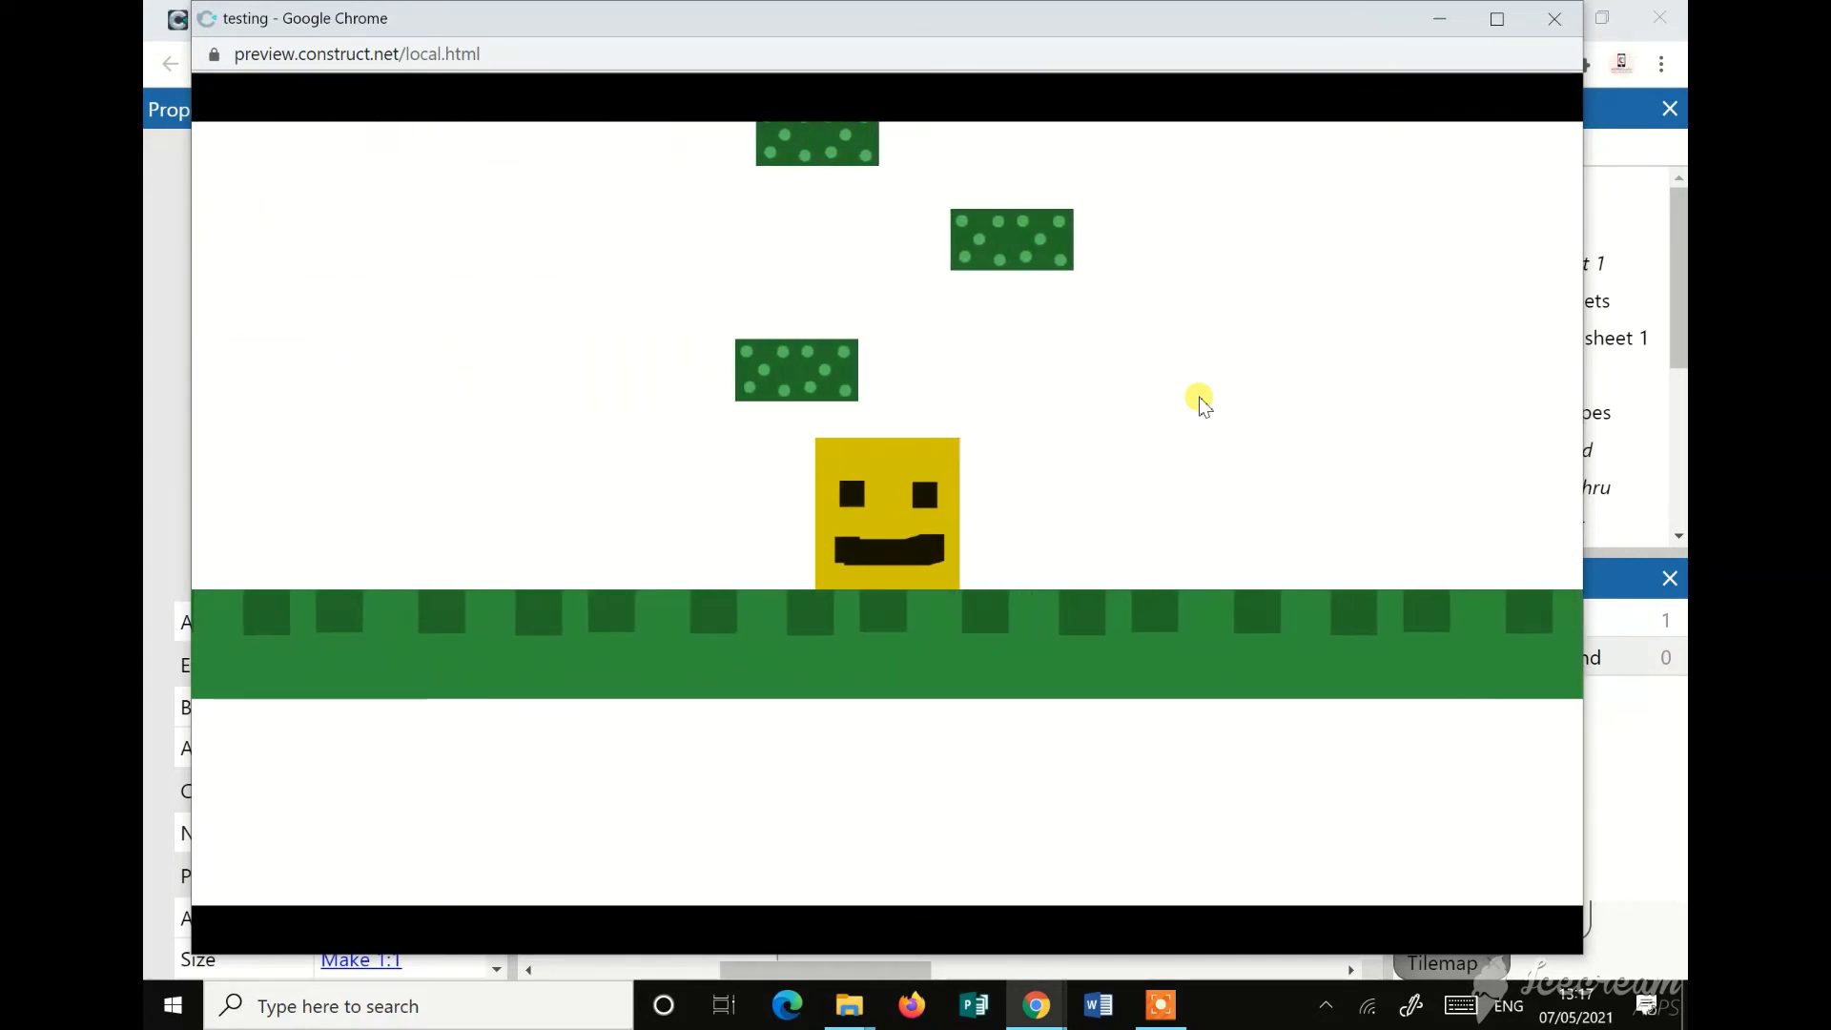
# Jump the player up and across the jump-through platforms in the preview to test vertical scrolling
pyautogui.press('Up')
pyautogui.press('Up')
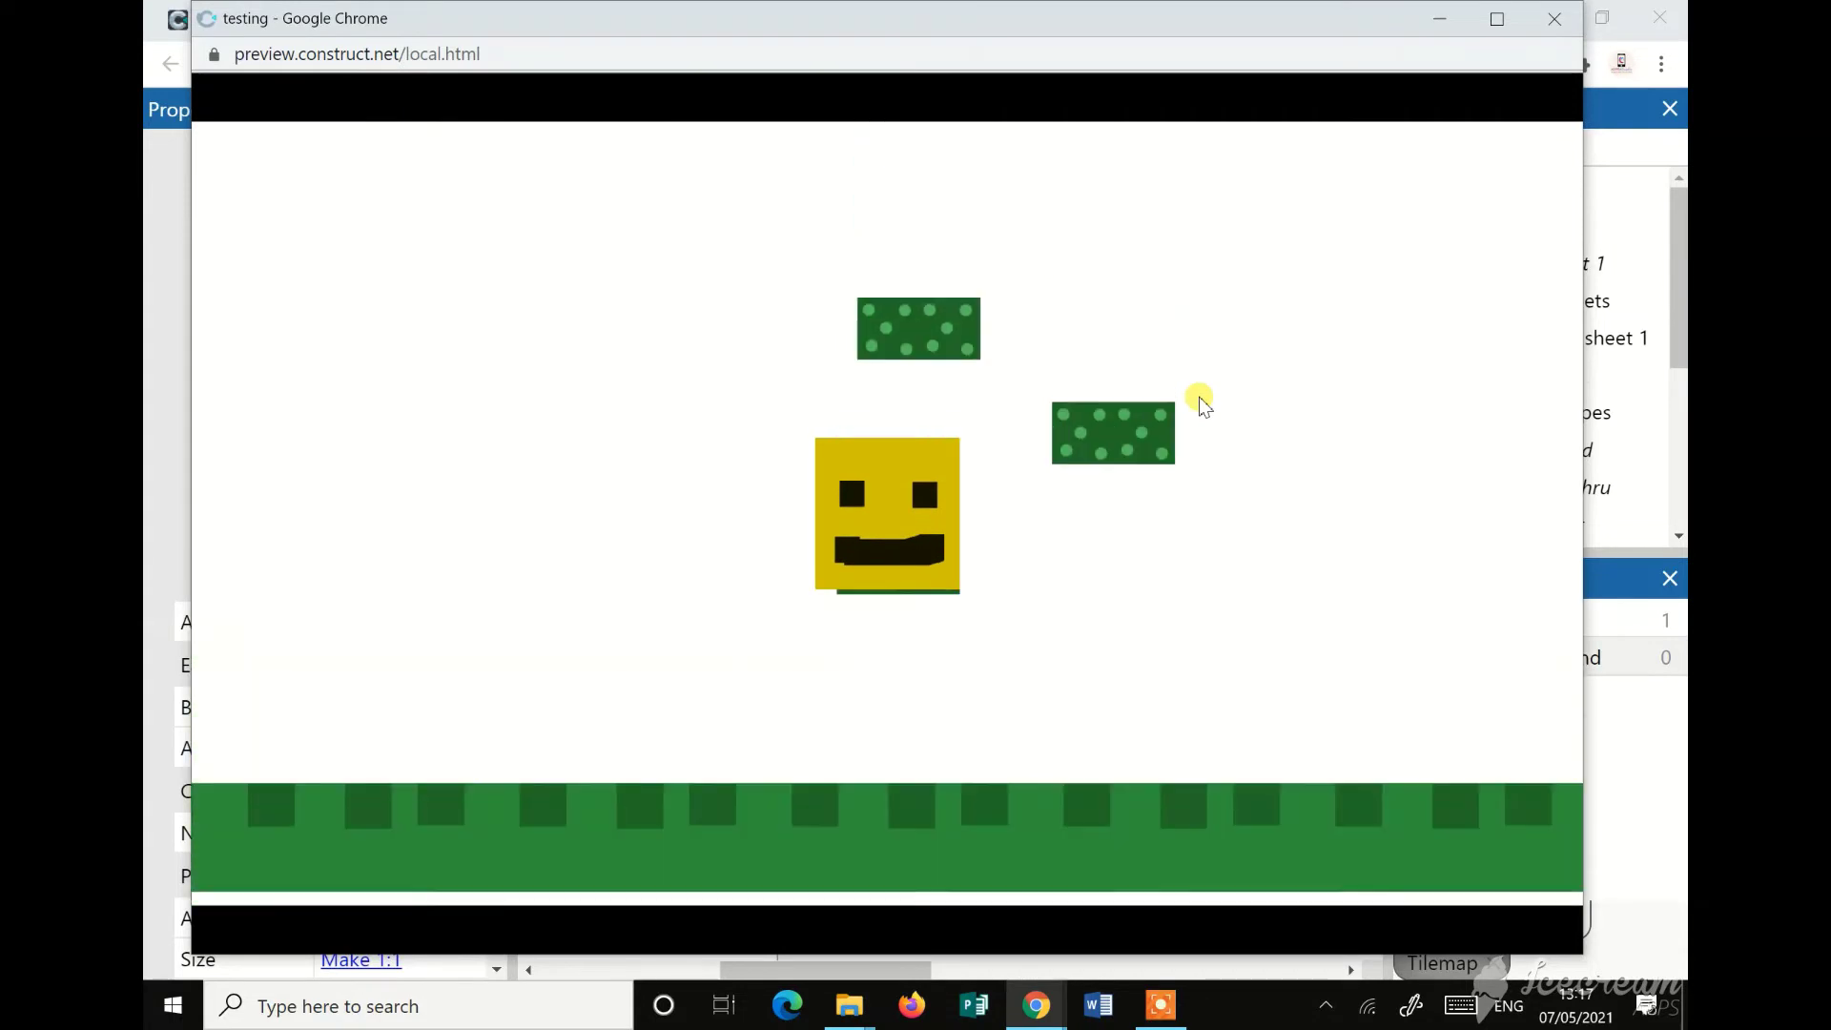
pyautogui.press('Right')
pyautogui.press('Up')
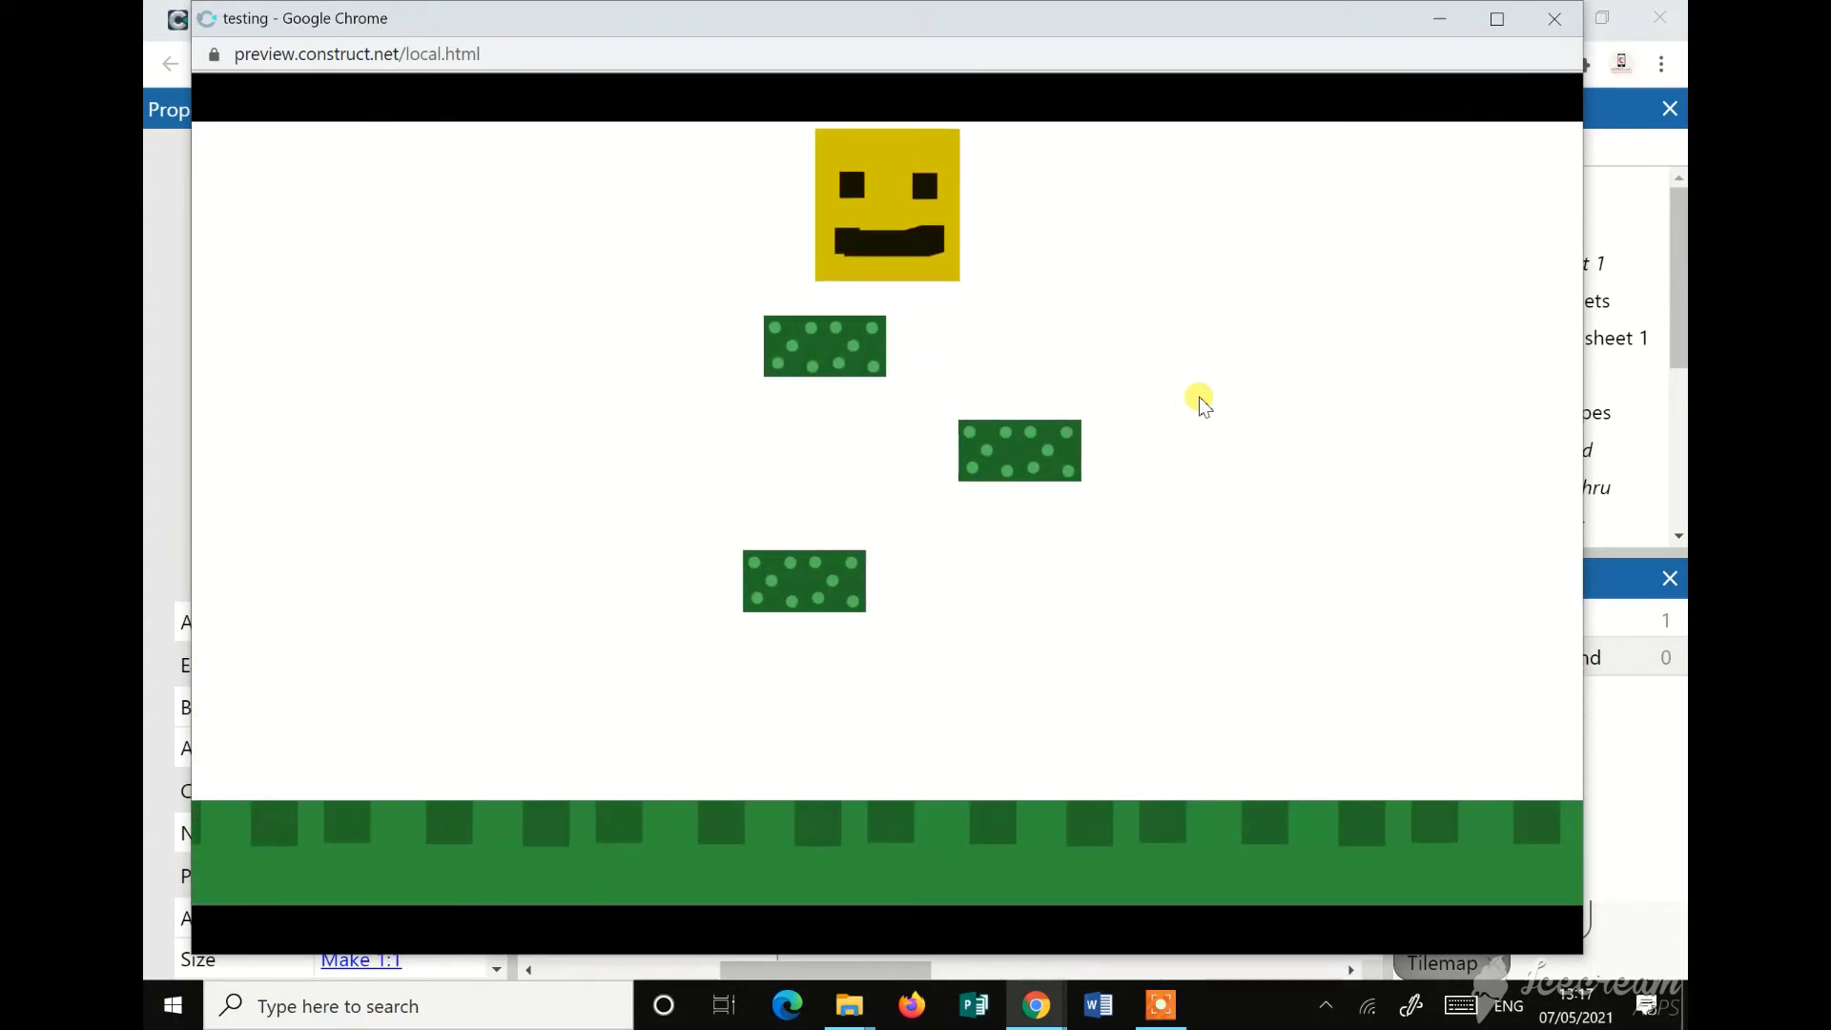
pyautogui.press('Right')
pyautogui.press('Up')
pyautogui.press('Left')
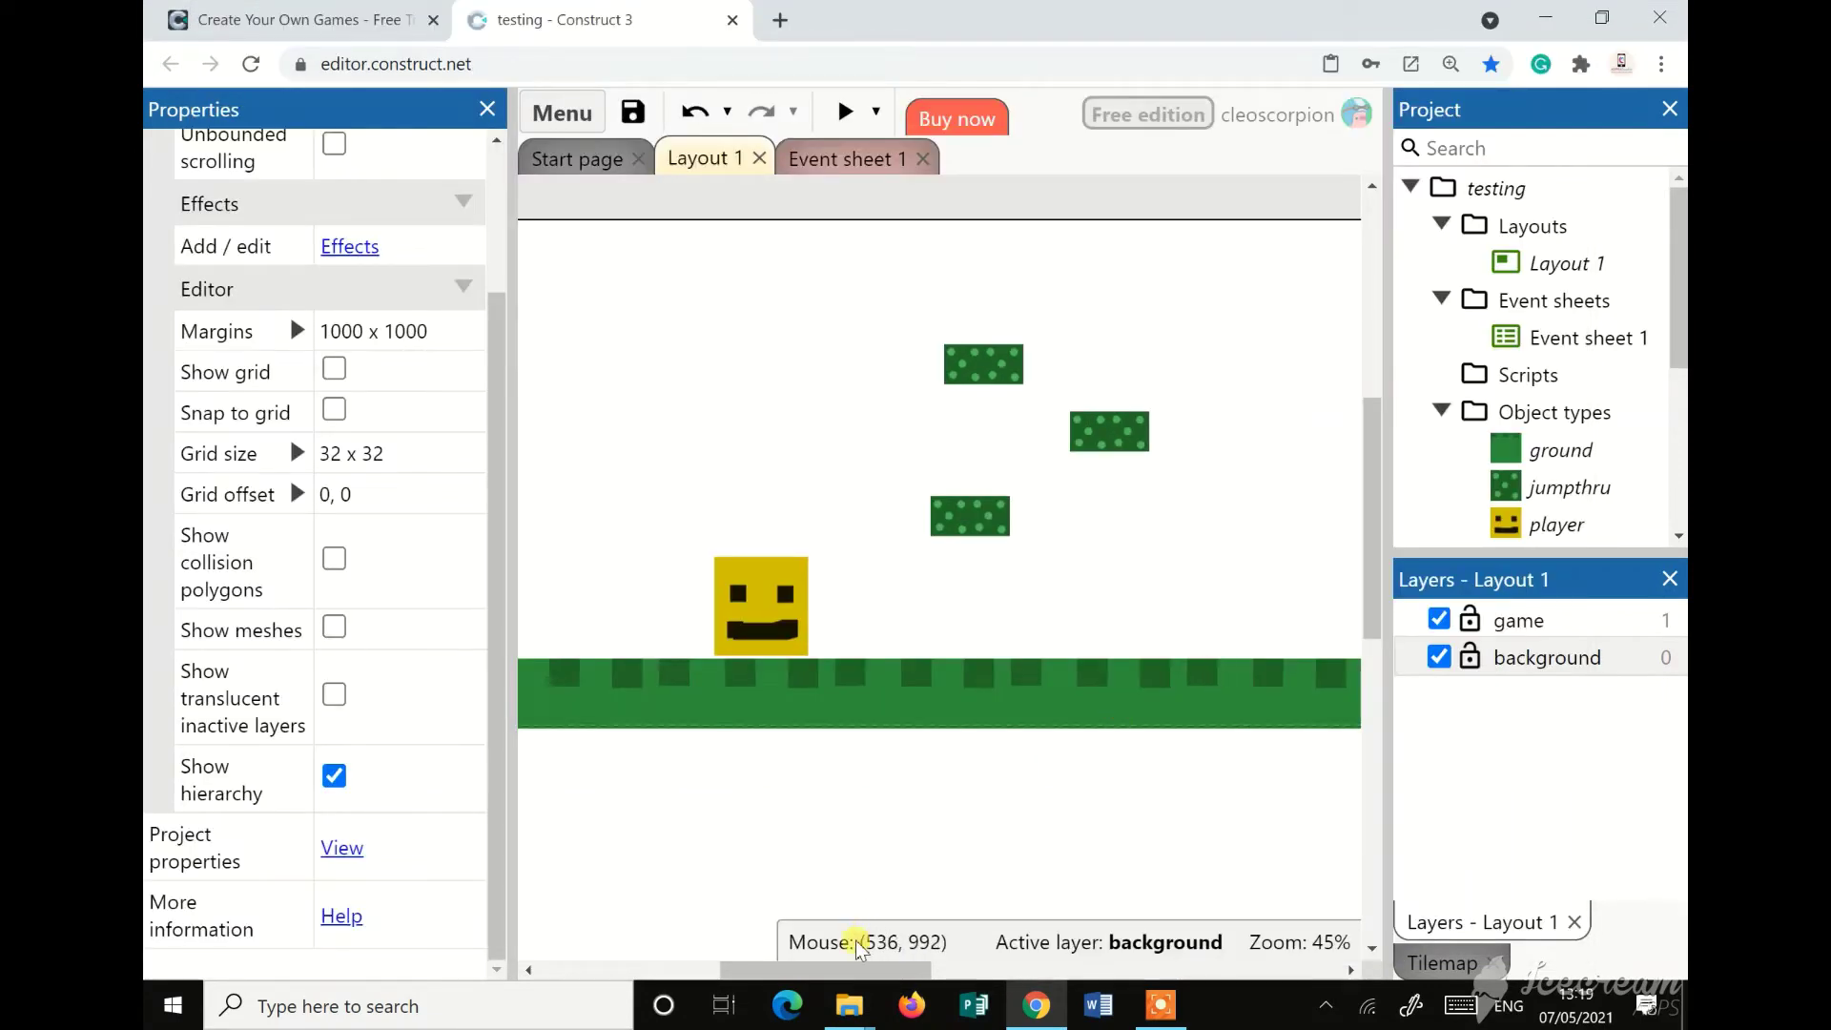
# Duplicate the middle jump-through platform, placing the copy farther along the layout at a Y position of about 340
pyautogui.moveTo(832, 982); pyautogui.dragTo(882, 991)
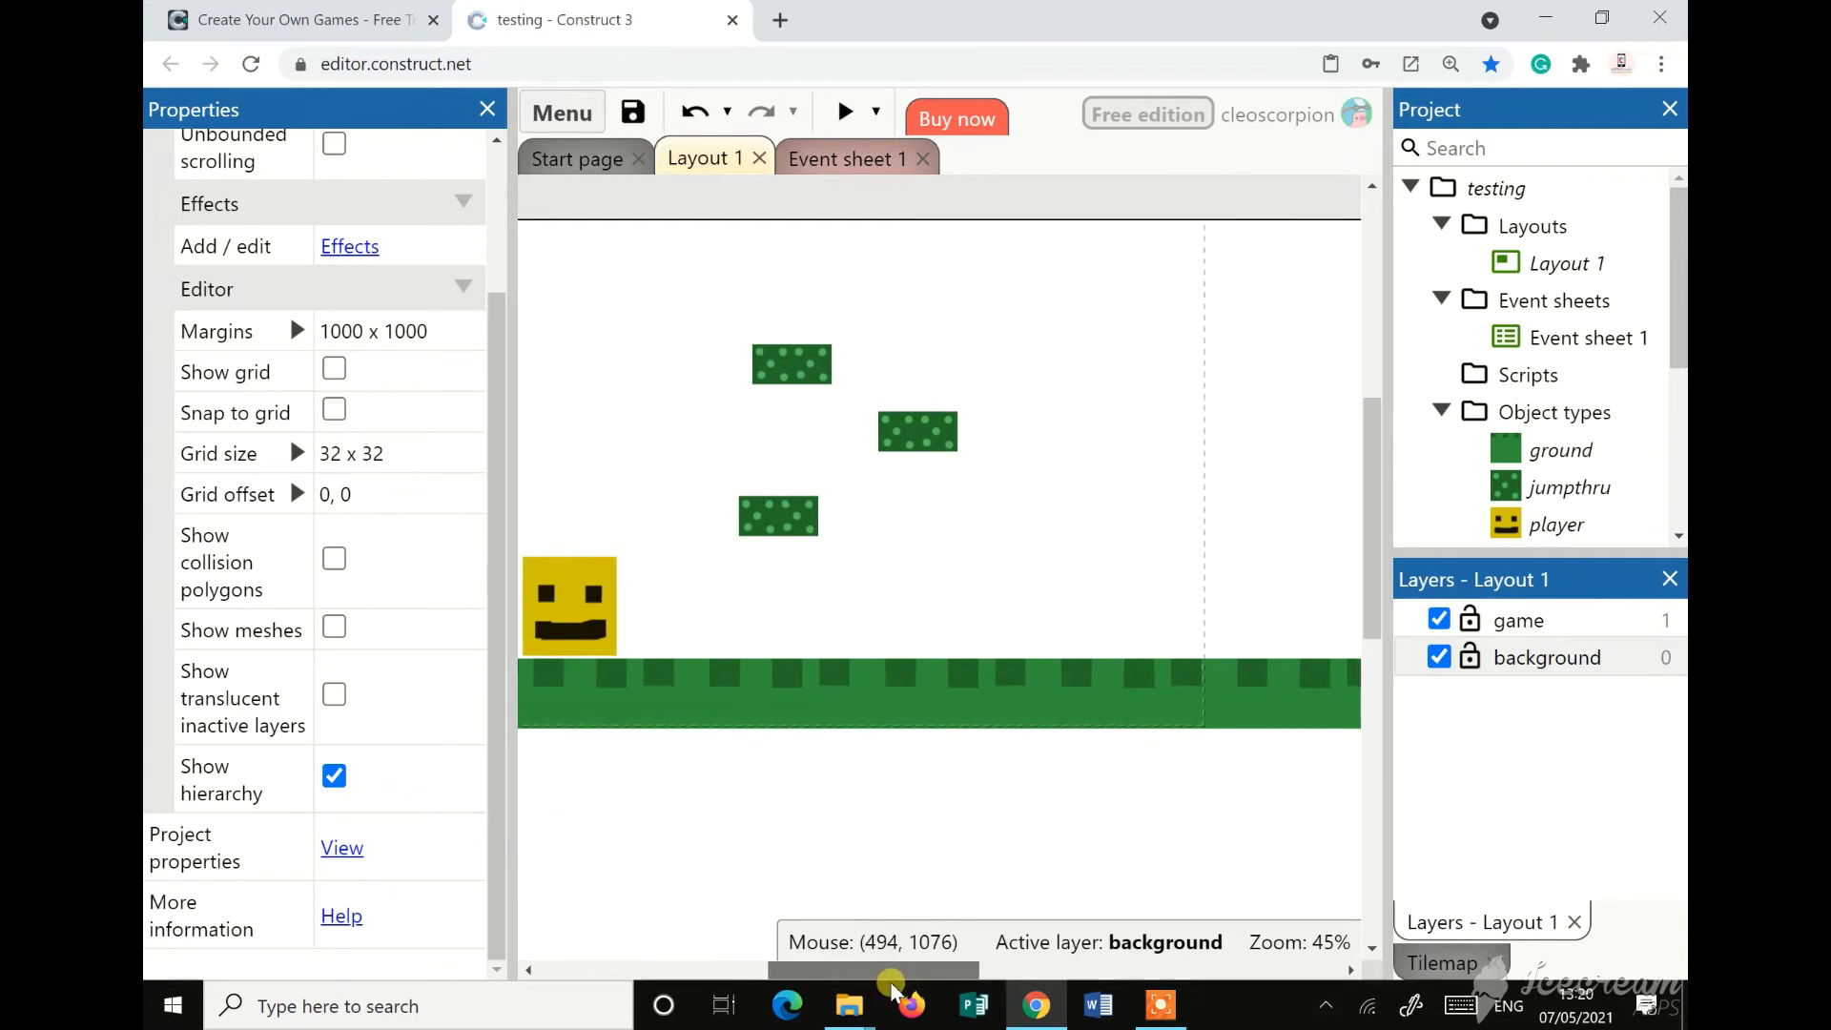
pyautogui.moveTo(1038, 495); pyautogui.dragTo(834, 370)
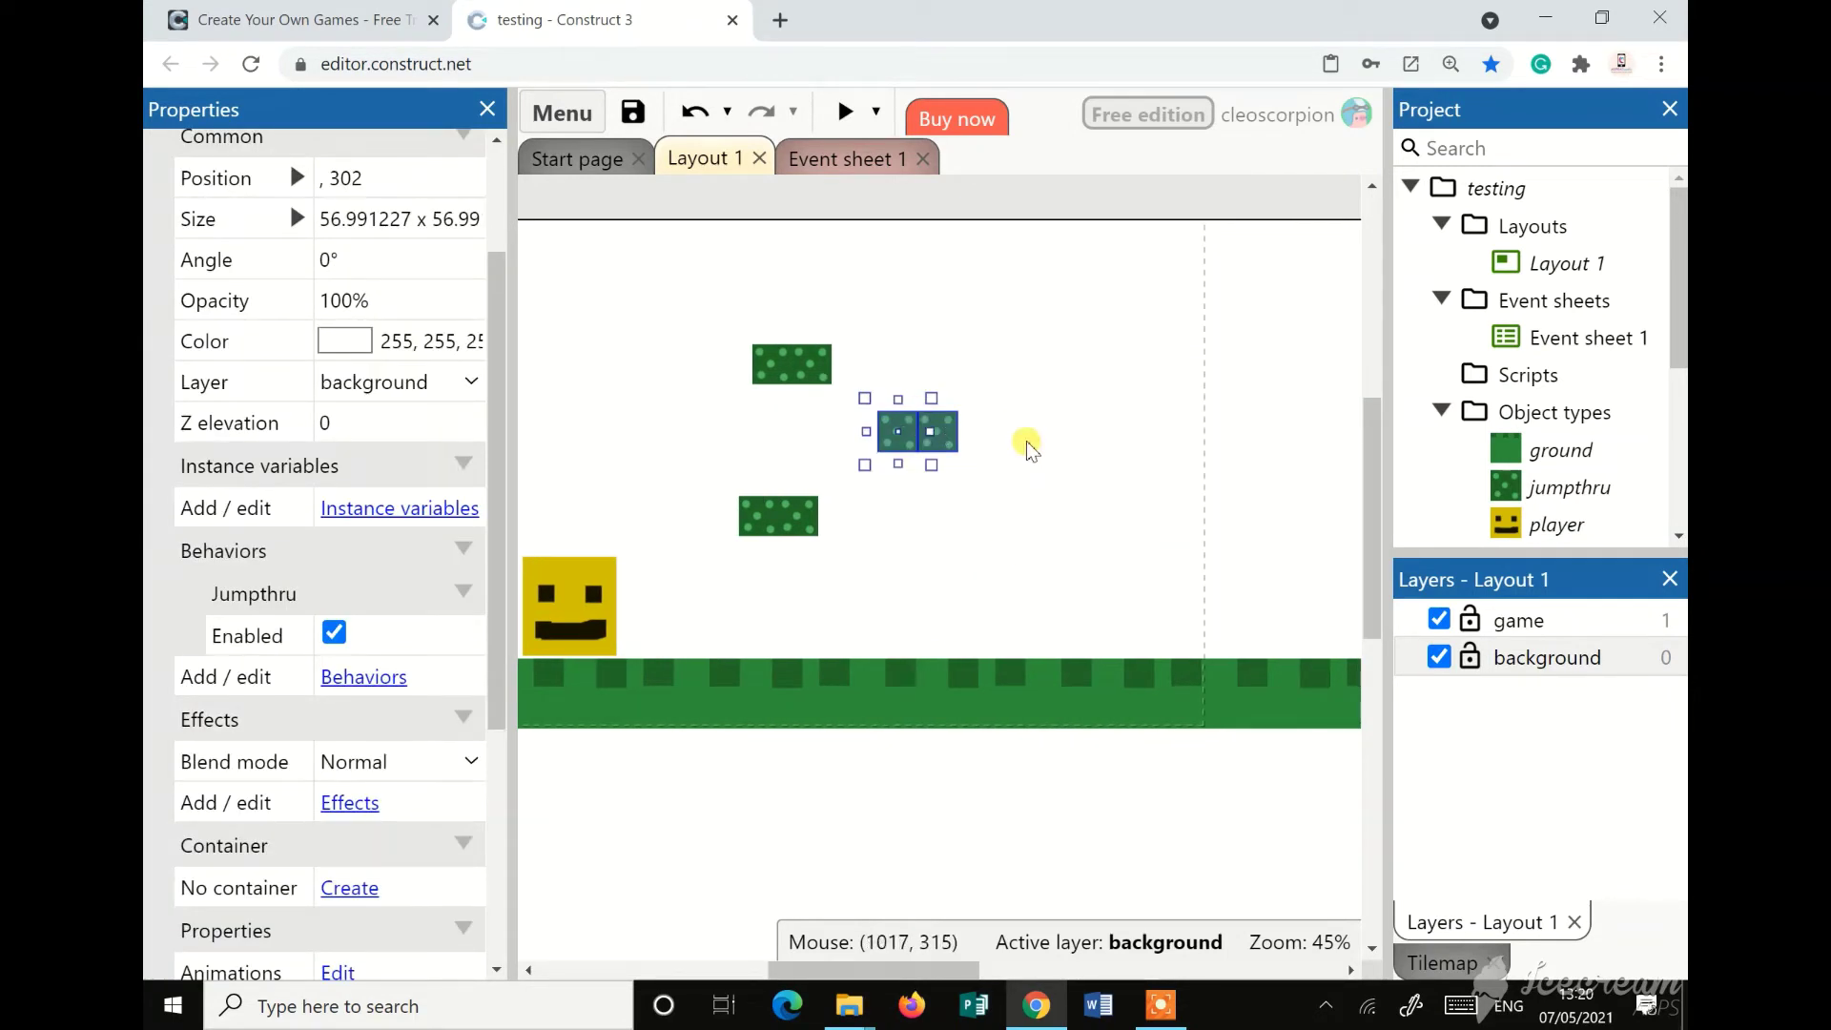
pyautogui.hotkey('ctrl', 'v')
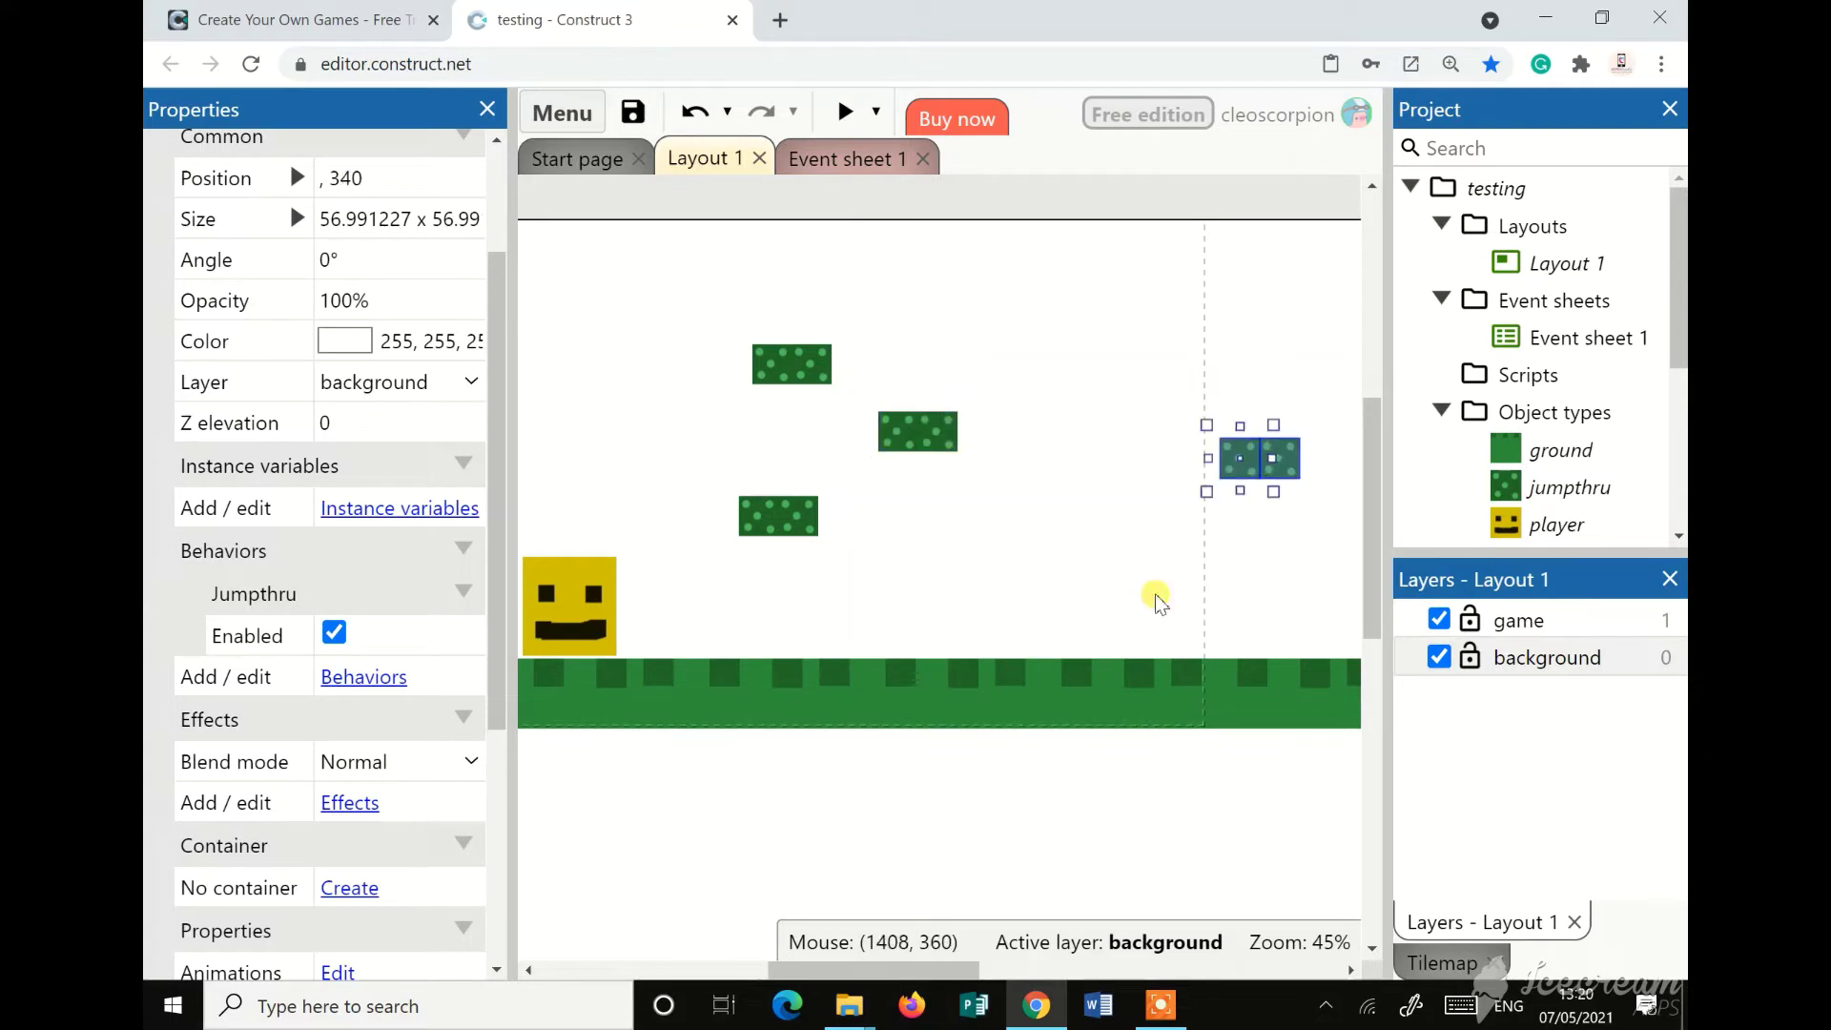
# Nudge the duplicated platform right and down to a Y position of 382, and deselect it
pyautogui.moveTo(930, 968); pyautogui.dragTo(1001, 968)
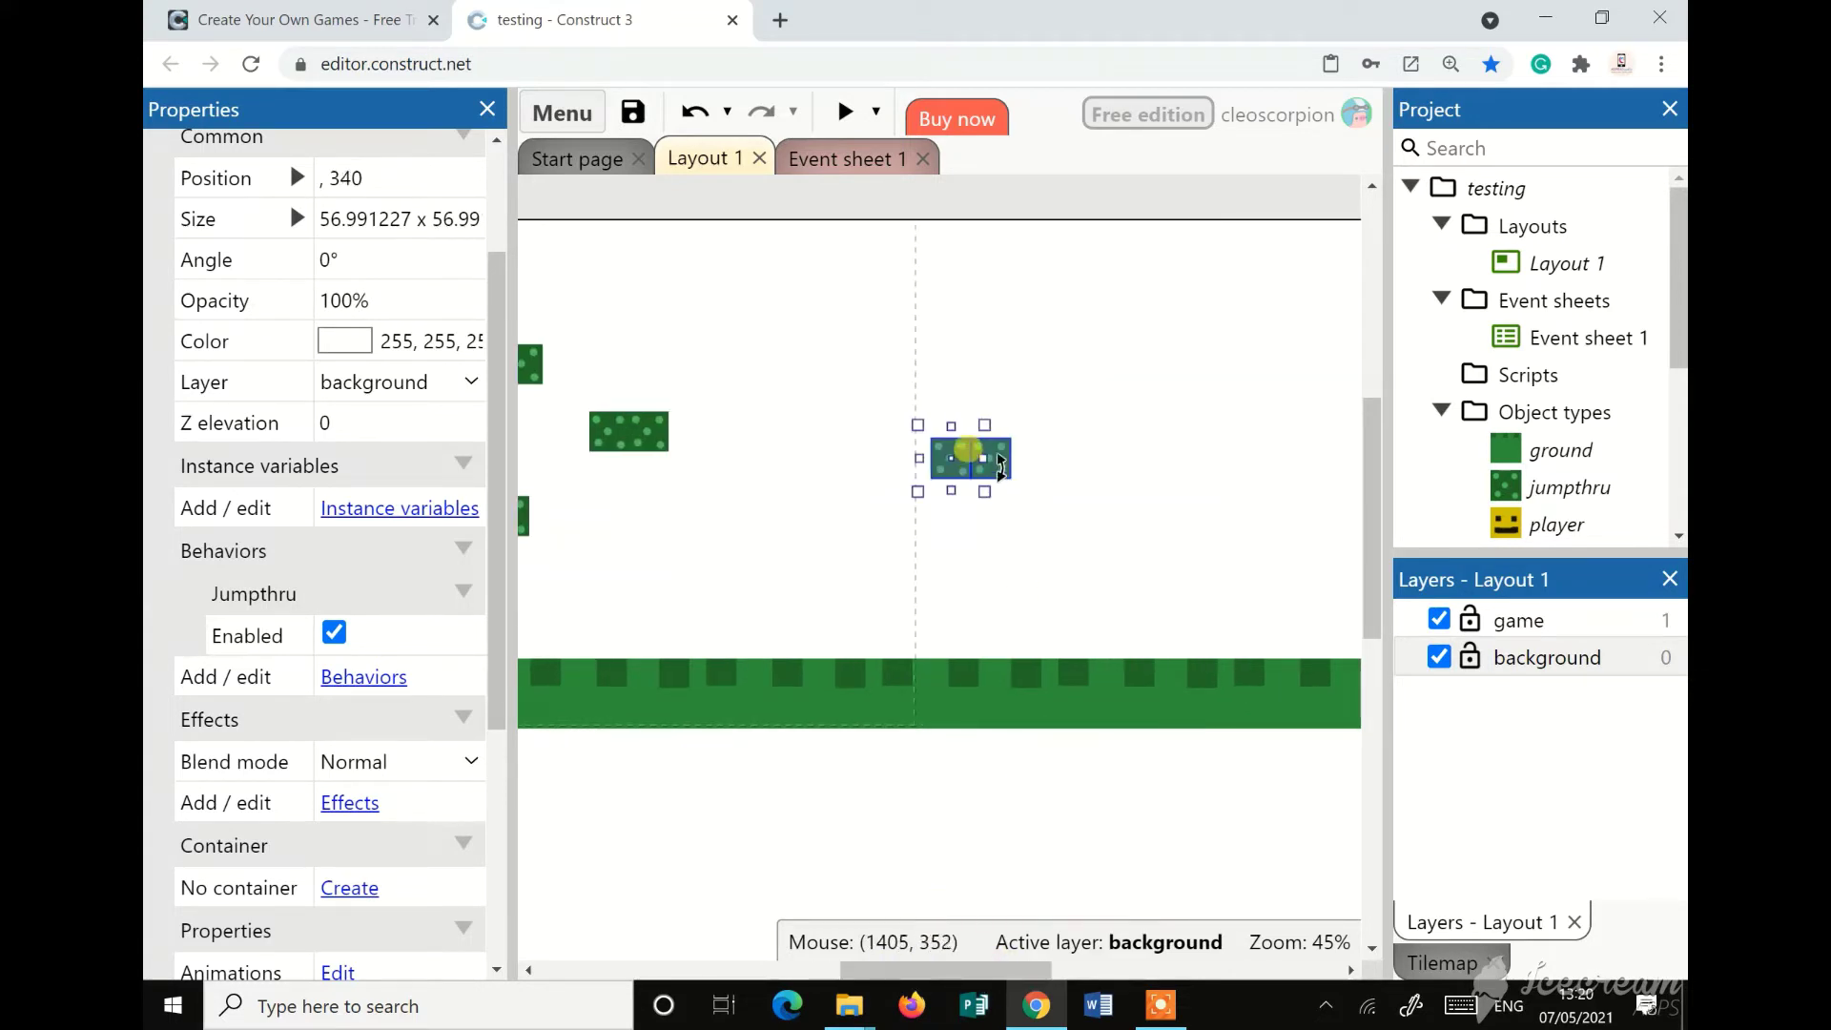
pyautogui.press('Right')
pyautogui.press('Right')
pyautogui.press('Right')
pyautogui.press('Right')
pyautogui.press('Right')
pyautogui.press('Right')
pyautogui.press('Right')
pyautogui.press('Right')
pyautogui.press('Right')
pyautogui.press('Right')
pyautogui.press('Right')
pyautogui.press('Right')
pyautogui.press('Right')
pyautogui.press('Right')
pyautogui.press('Right')
pyautogui.press('Right')
pyautogui.press('Right')
pyautogui.press('Right')
pyautogui.press('Right')
pyautogui.press('Right')
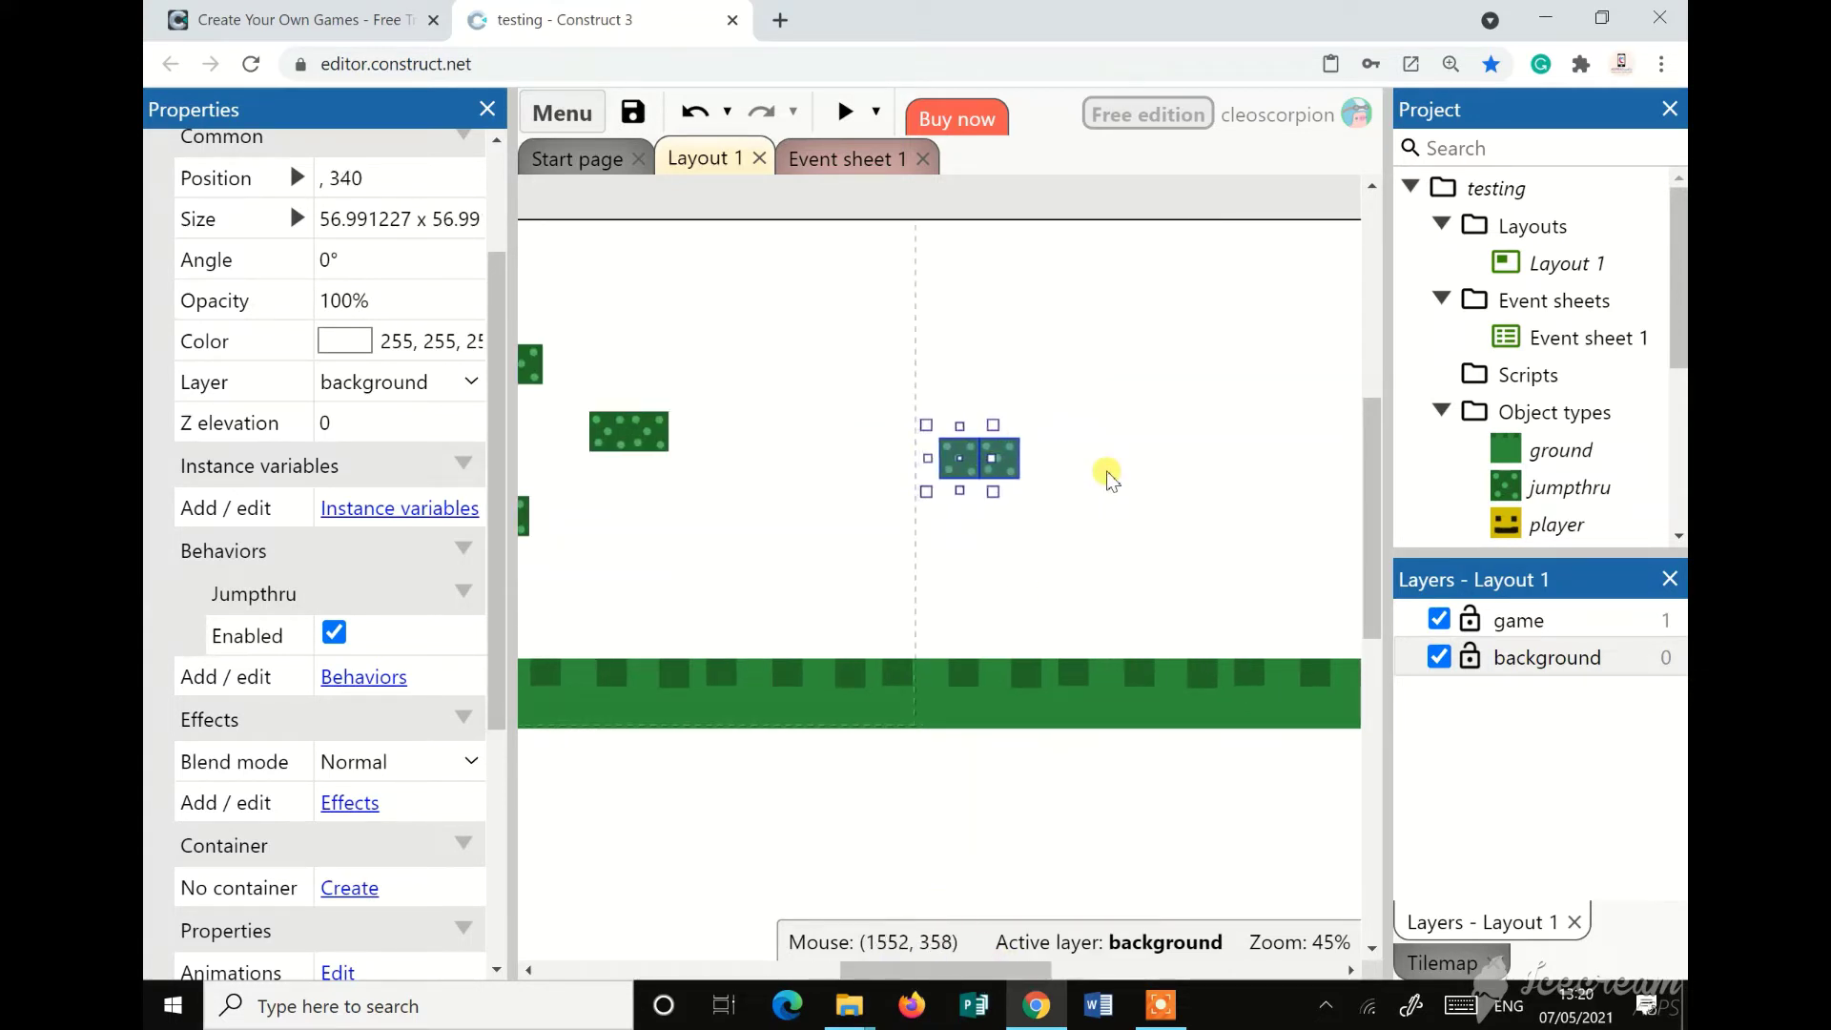
pyautogui.press('Right')
pyautogui.press('Right')
pyautogui.press('Right')
pyautogui.press('Right')
pyautogui.press('Right')
pyautogui.press('Right')
pyautogui.press('Right')
pyautogui.press('Right')
pyautogui.press('Right')
pyautogui.press('Right')
pyautogui.press('Right')
pyautogui.press('Right')
pyautogui.press('Right')
pyautogui.press('Right')
pyautogui.press('Right')
pyautogui.press('Right')
pyautogui.press('Right')
pyautogui.press('Right')
pyautogui.press('Right')
pyautogui.press('Right')
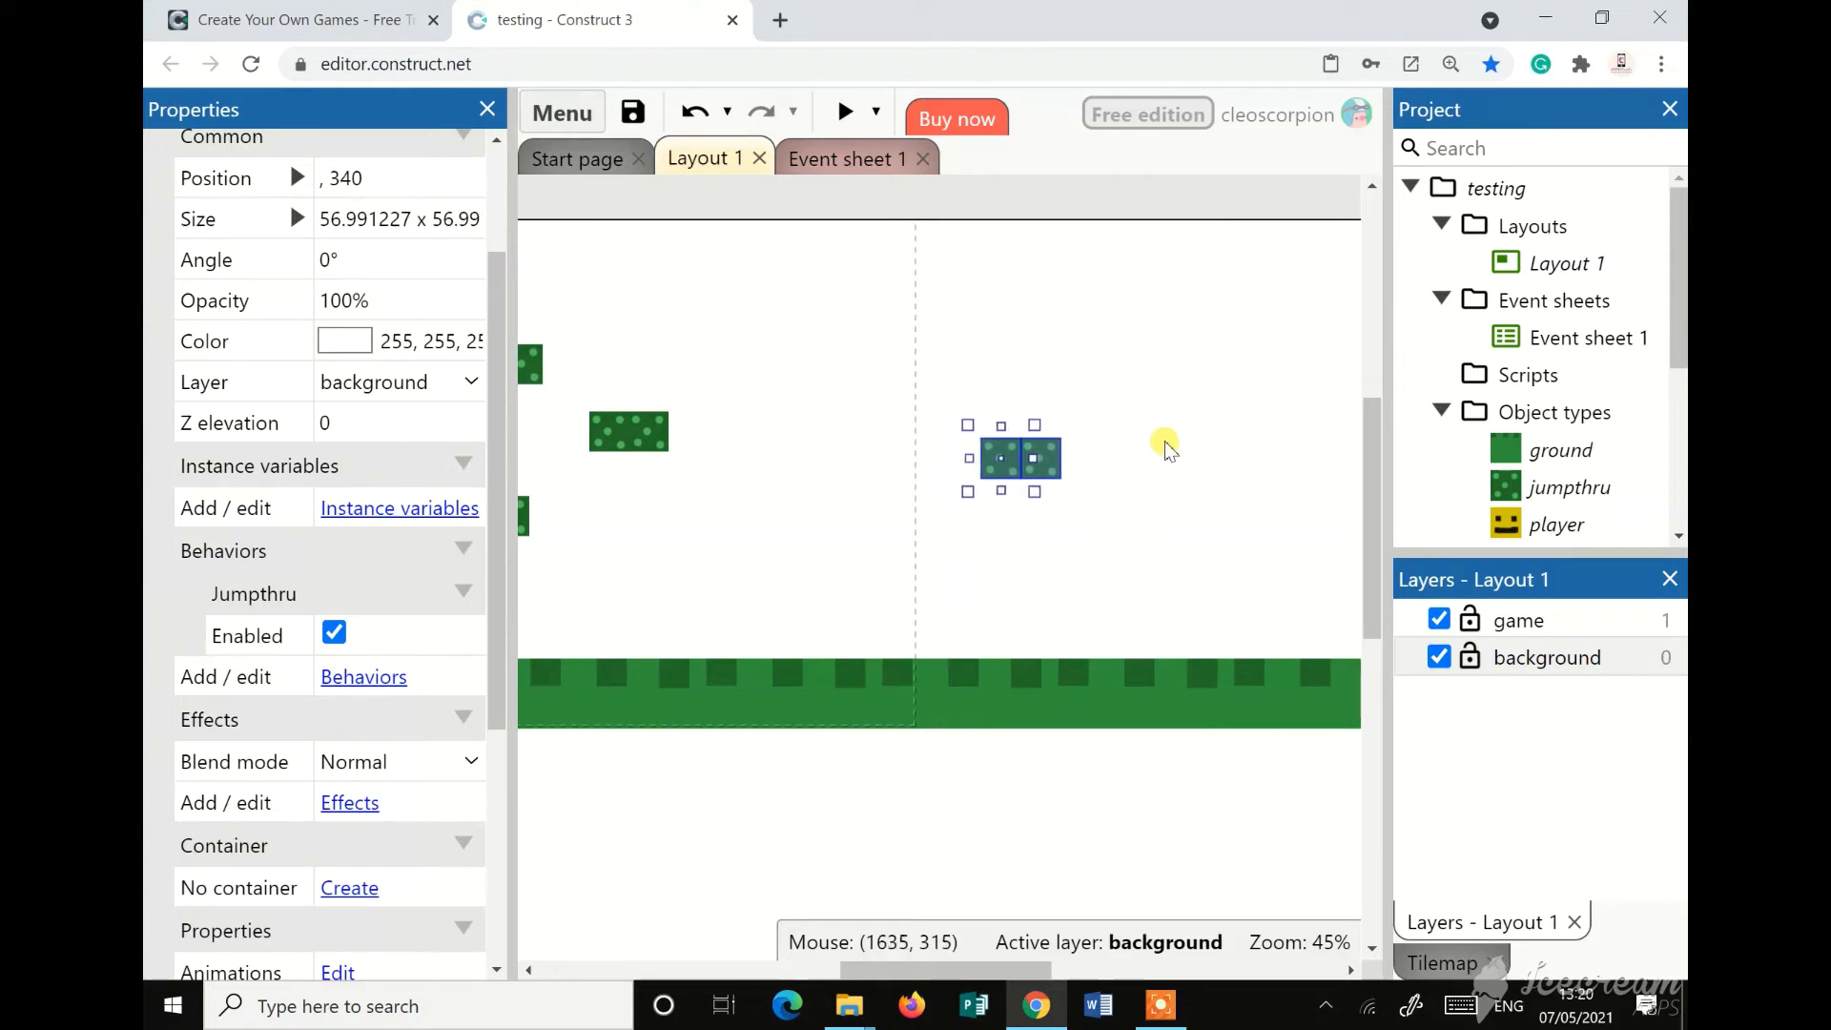
pyautogui.press('Down')
pyautogui.press('Down')
pyautogui.press('Down')
pyautogui.press('Down')
pyautogui.press('Down')
pyautogui.press('Down')
pyautogui.press('Down')
pyautogui.press('Down')
pyautogui.press('Down')
pyautogui.press('Down')
pyautogui.press('Down')
pyautogui.press('Down')
pyautogui.press('Down')
pyautogui.press('Down')
pyautogui.press('Down')
pyautogui.press('Down')
pyautogui.press('Down')
pyautogui.press('Down')
pyautogui.press('Down')
pyautogui.press('Down')
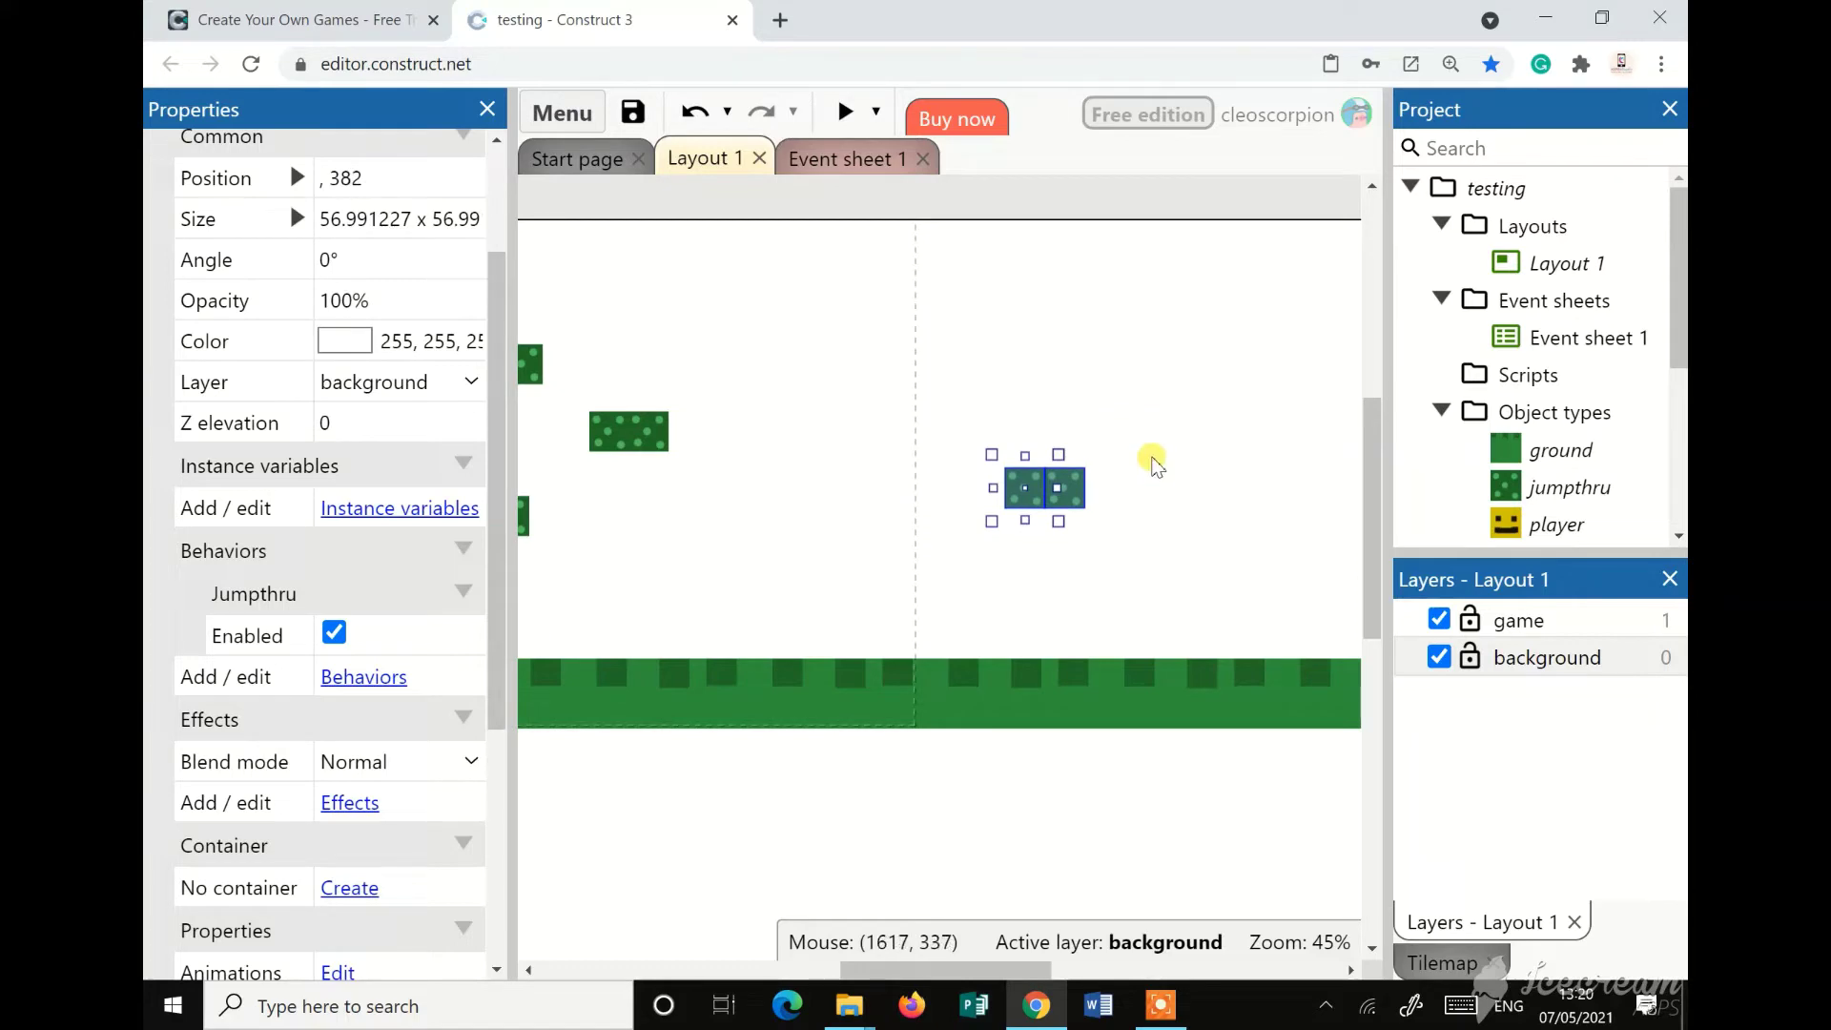
pyautogui.click(1153, 463)
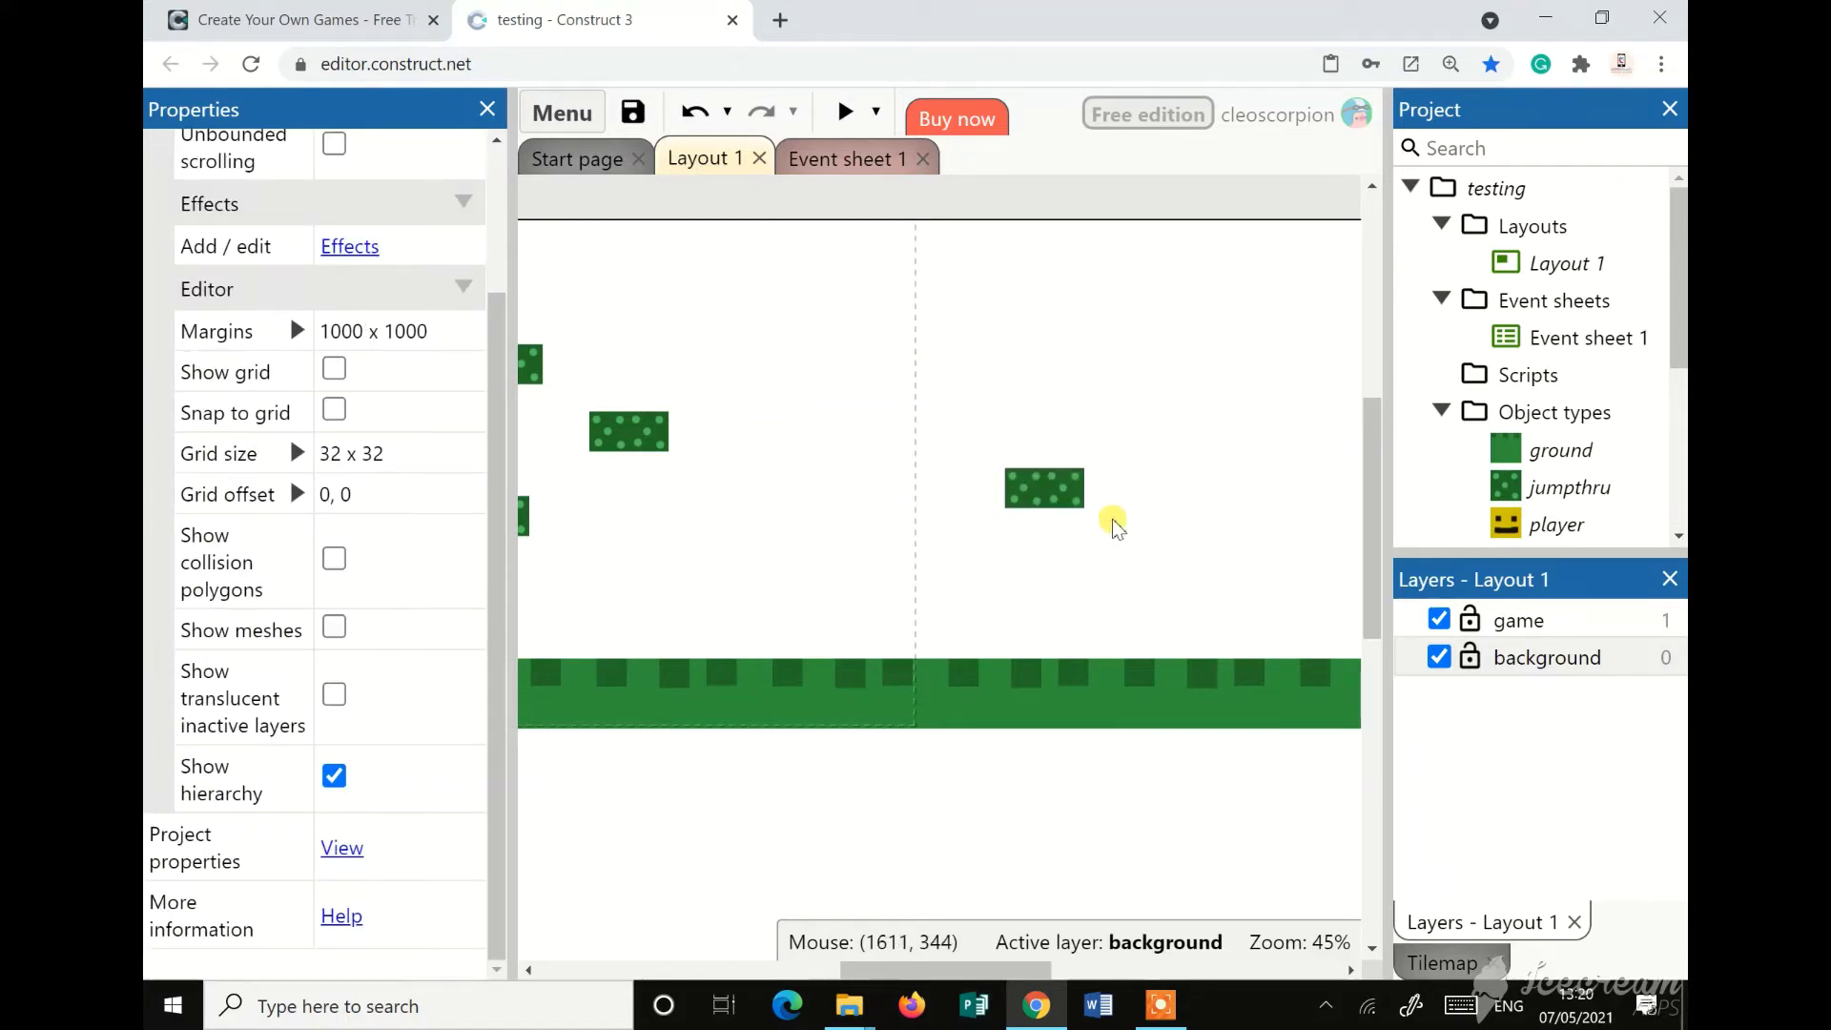
# Look through the properties of the duplicated platform's right tile, and delete both tiles of that platform
pyautogui.click(1066, 498)
pyautogui.scroll(-3, 391, 658)
pyautogui.scroll(-3, 419, 686)
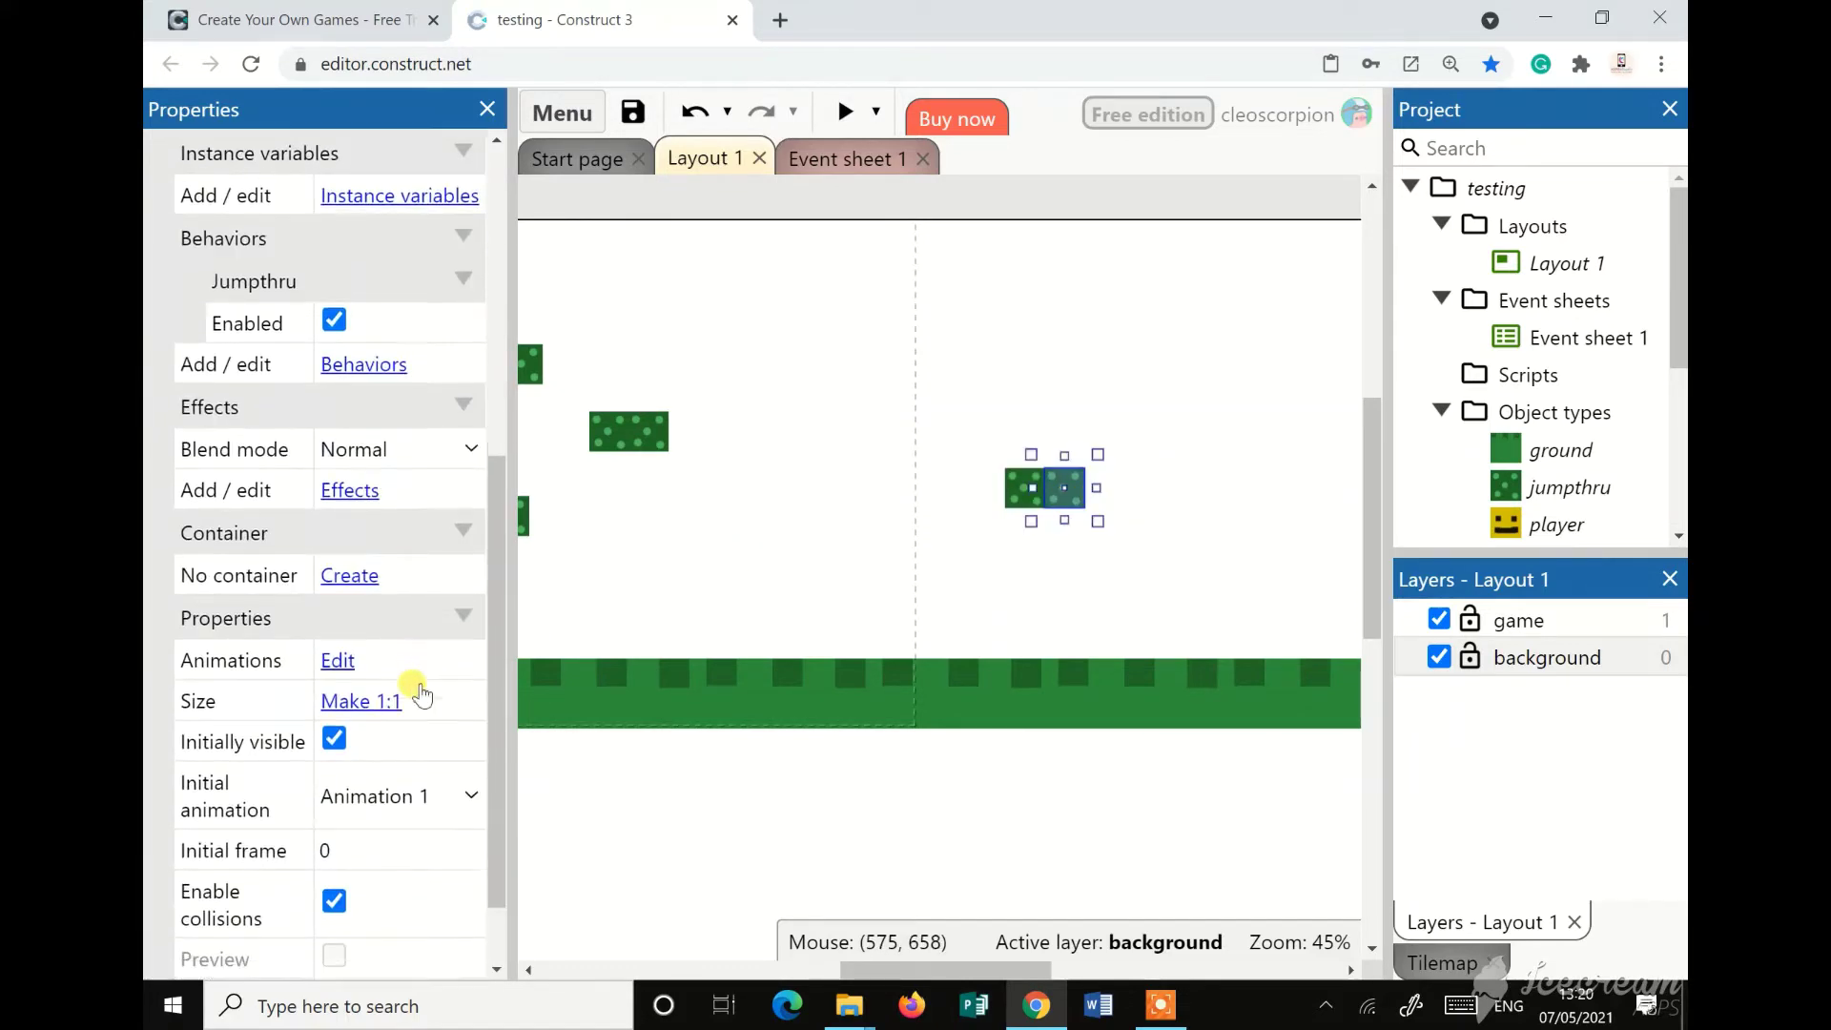
pyautogui.scroll(6, 419, 687)
pyautogui.scroll(-4, 419, 686)
pyautogui.moveTo(1148, 547); pyautogui.dragTo(944, 442)
pyautogui.press('Delete')
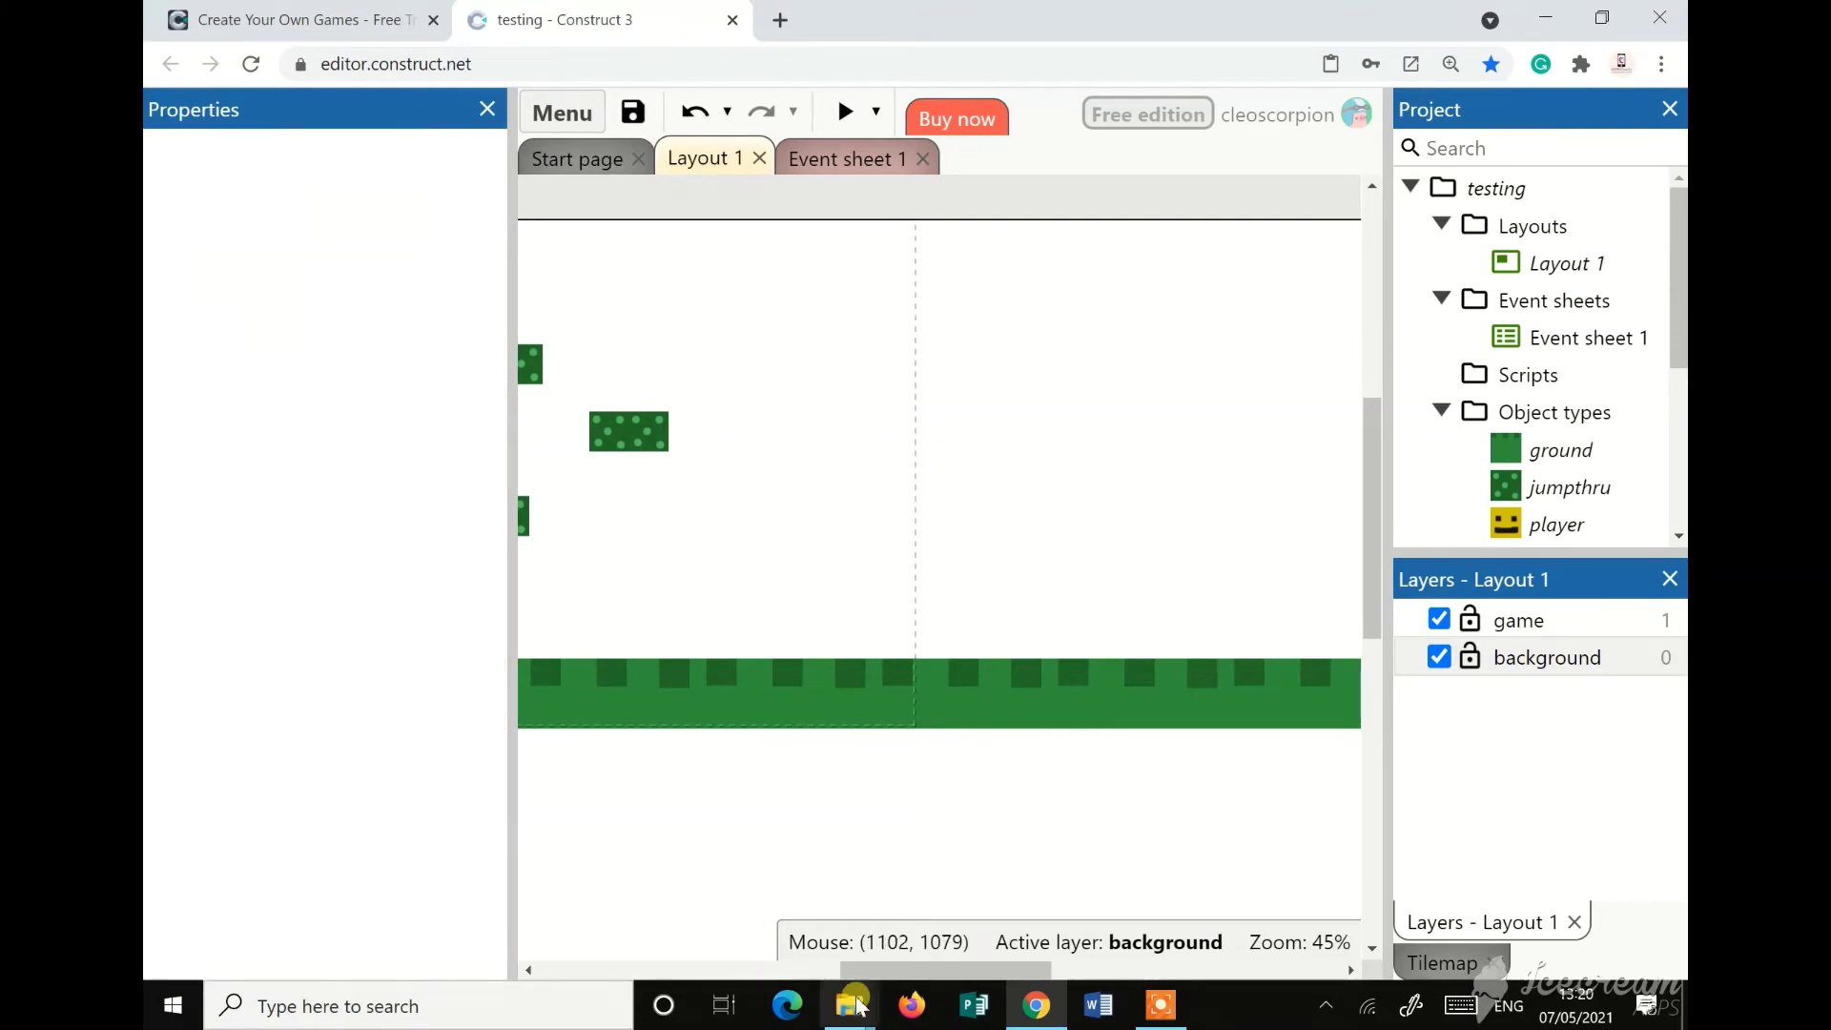
# Insert a Sprite object named sinivertical into the layout, placing it beyond the jump-through platforms
pyautogui.moveTo(867, 971); pyautogui.dragTo(751, 971)
pyautogui.rightClick(1131, 608)
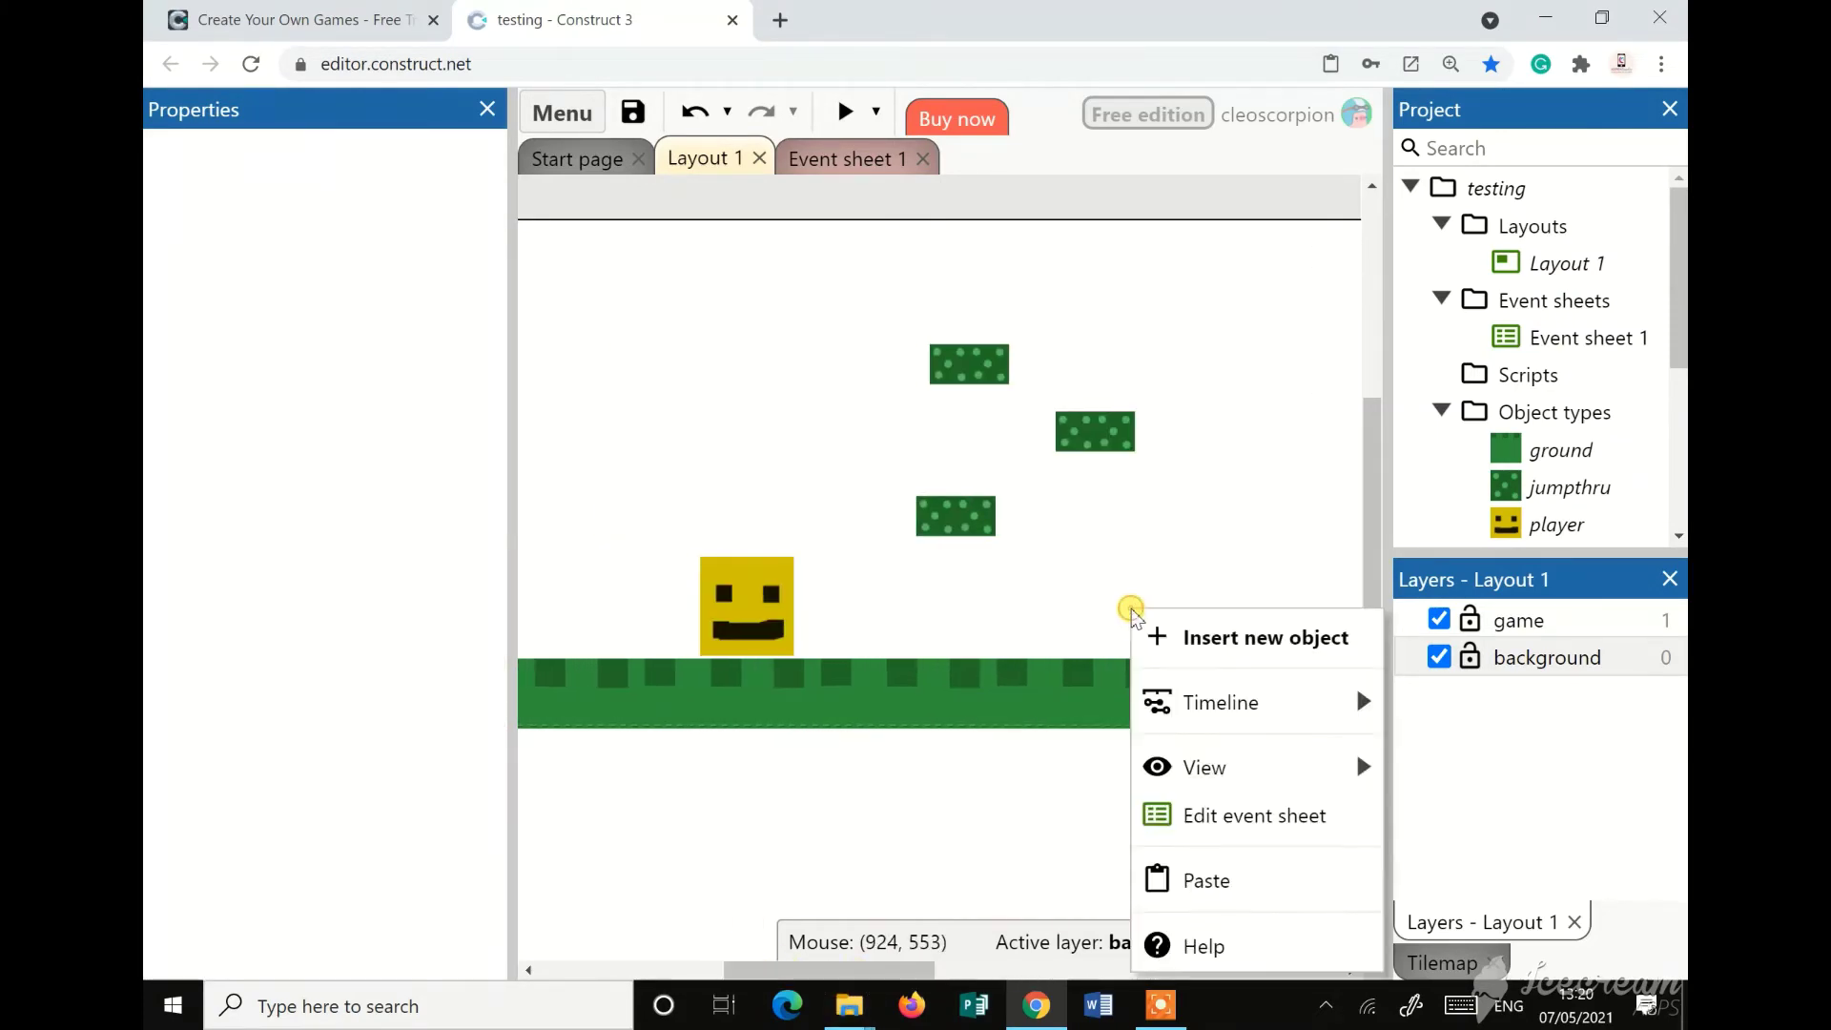
pyautogui.click(1187, 632)
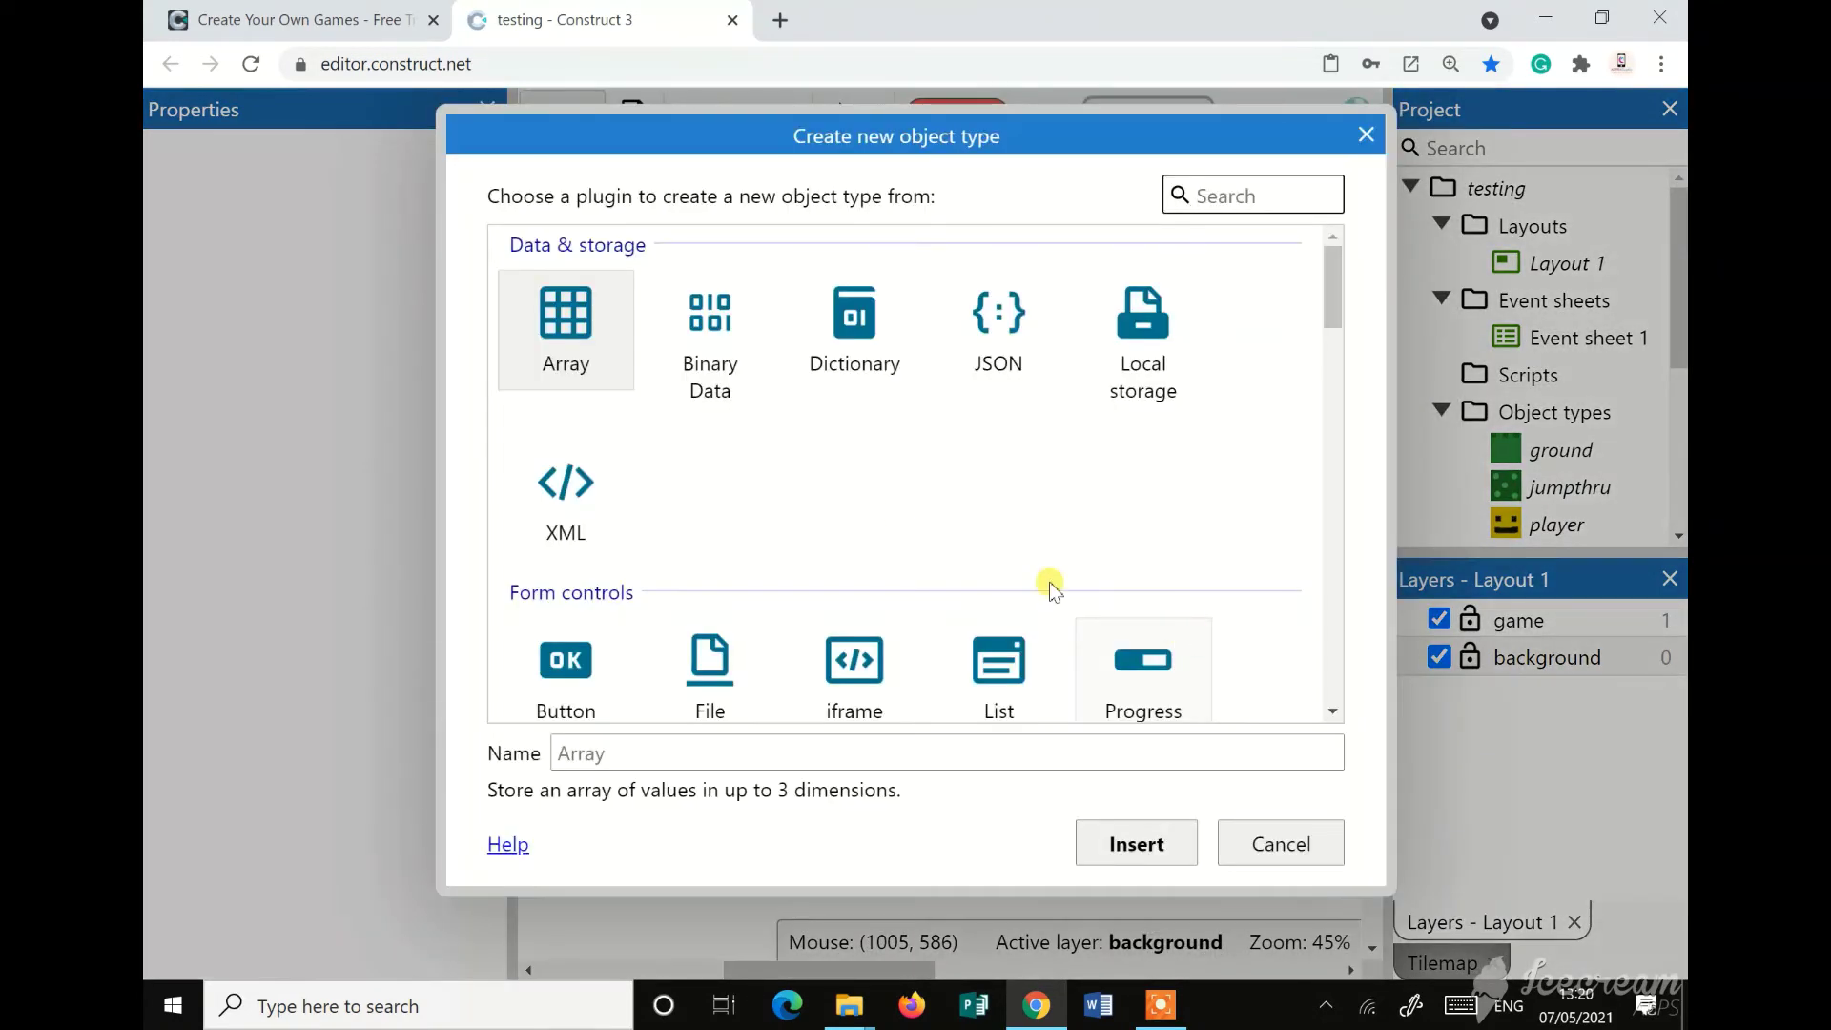
pyautogui.scroll(-3, 935, 672)
pyautogui.scroll(-4, 935, 672)
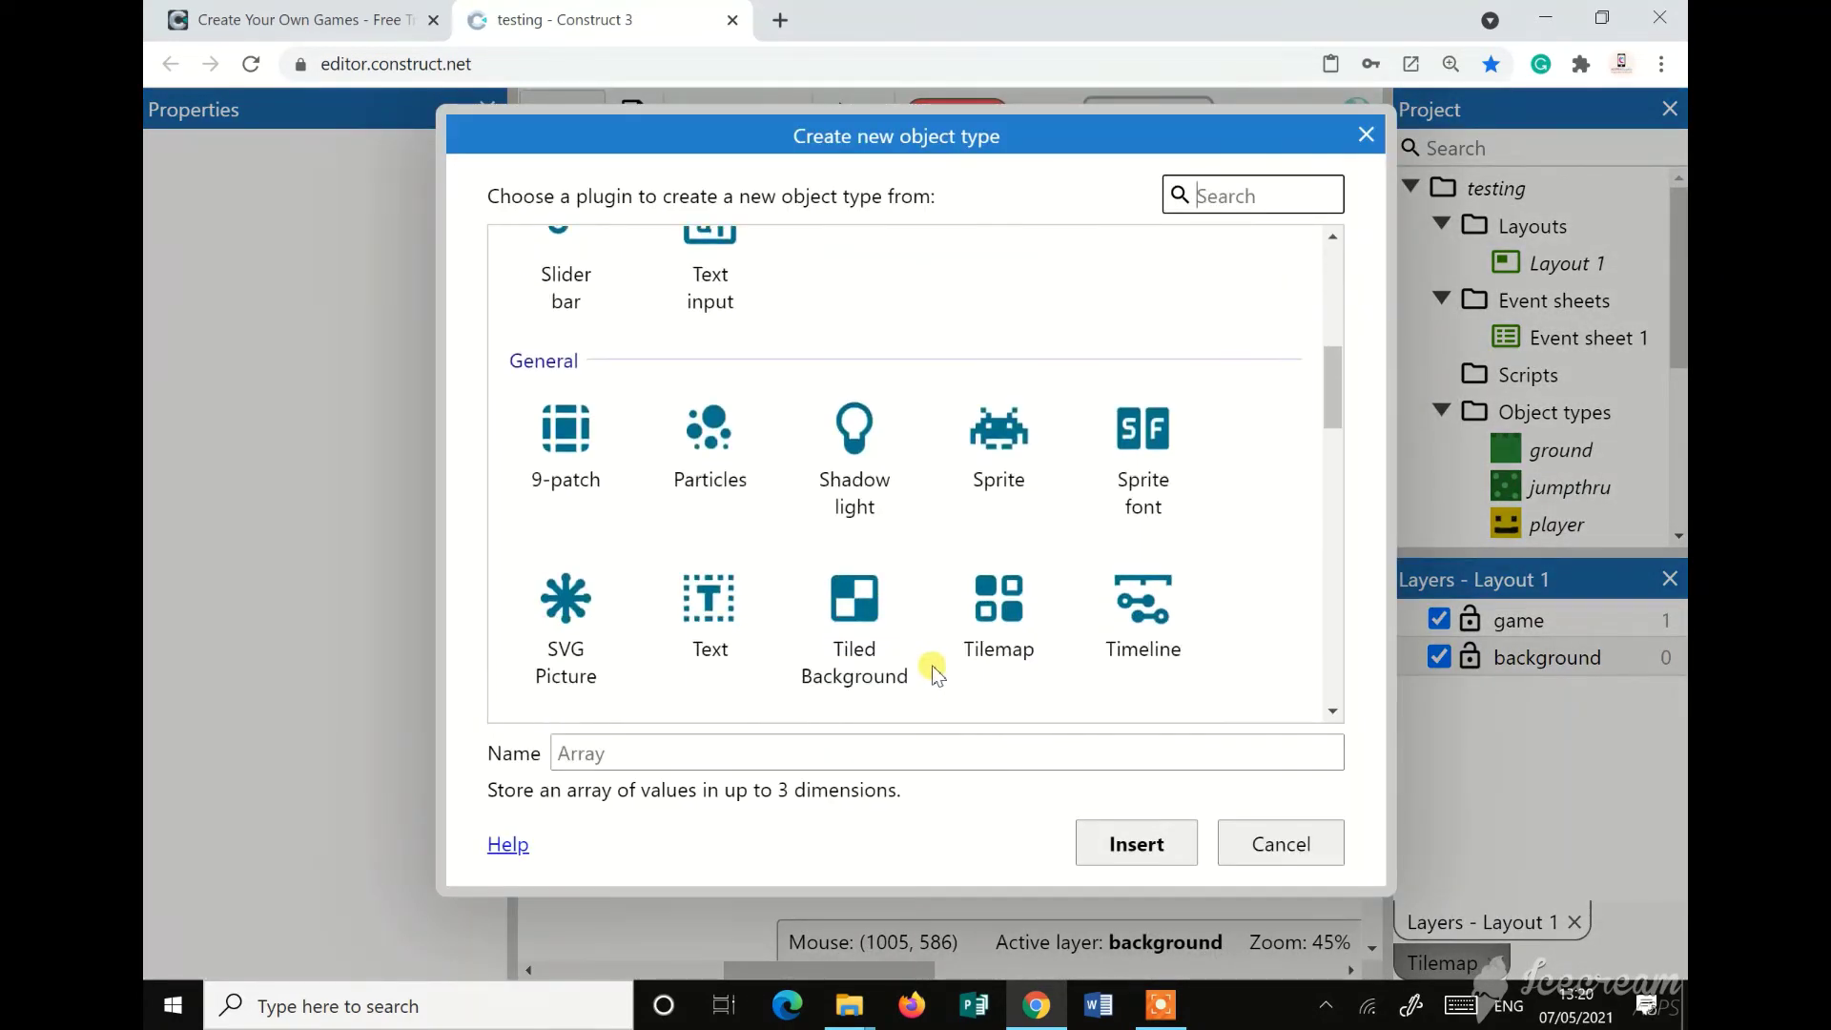
pyautogui.click(1011, 391)
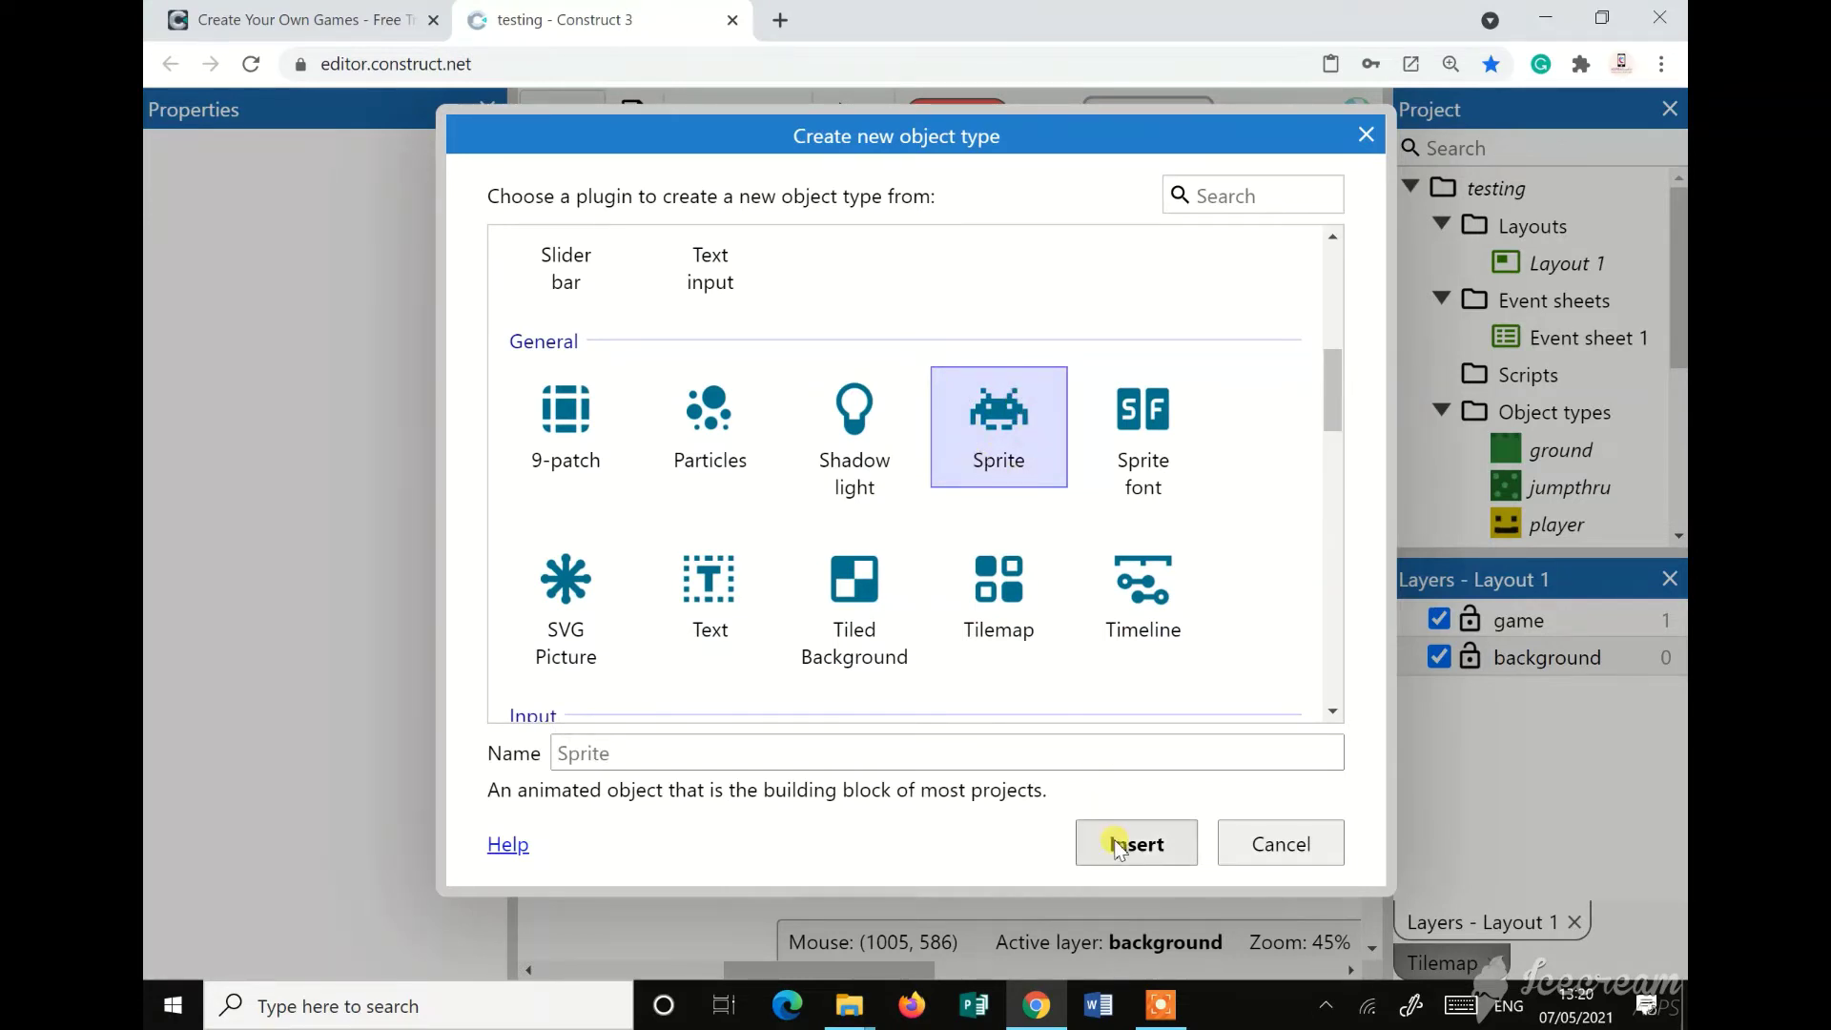
pyautogui.click(866, 750)
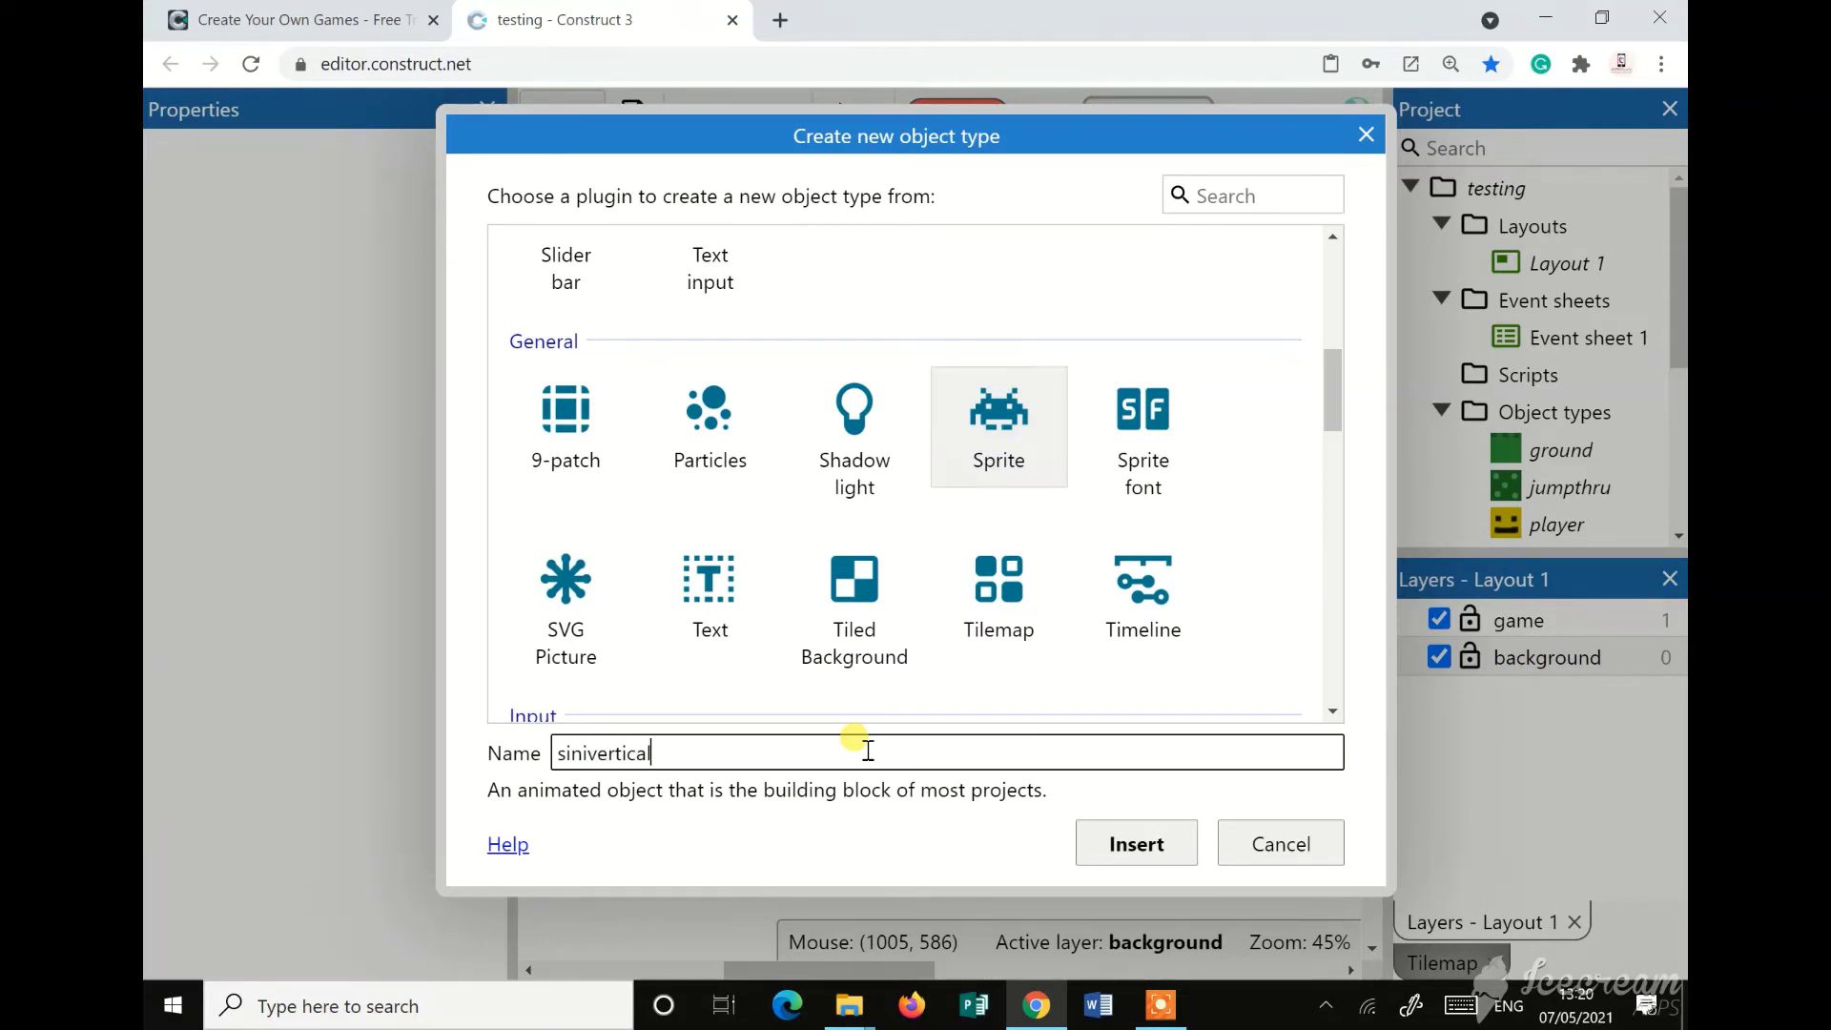
pyautogui.click(1128, 849)
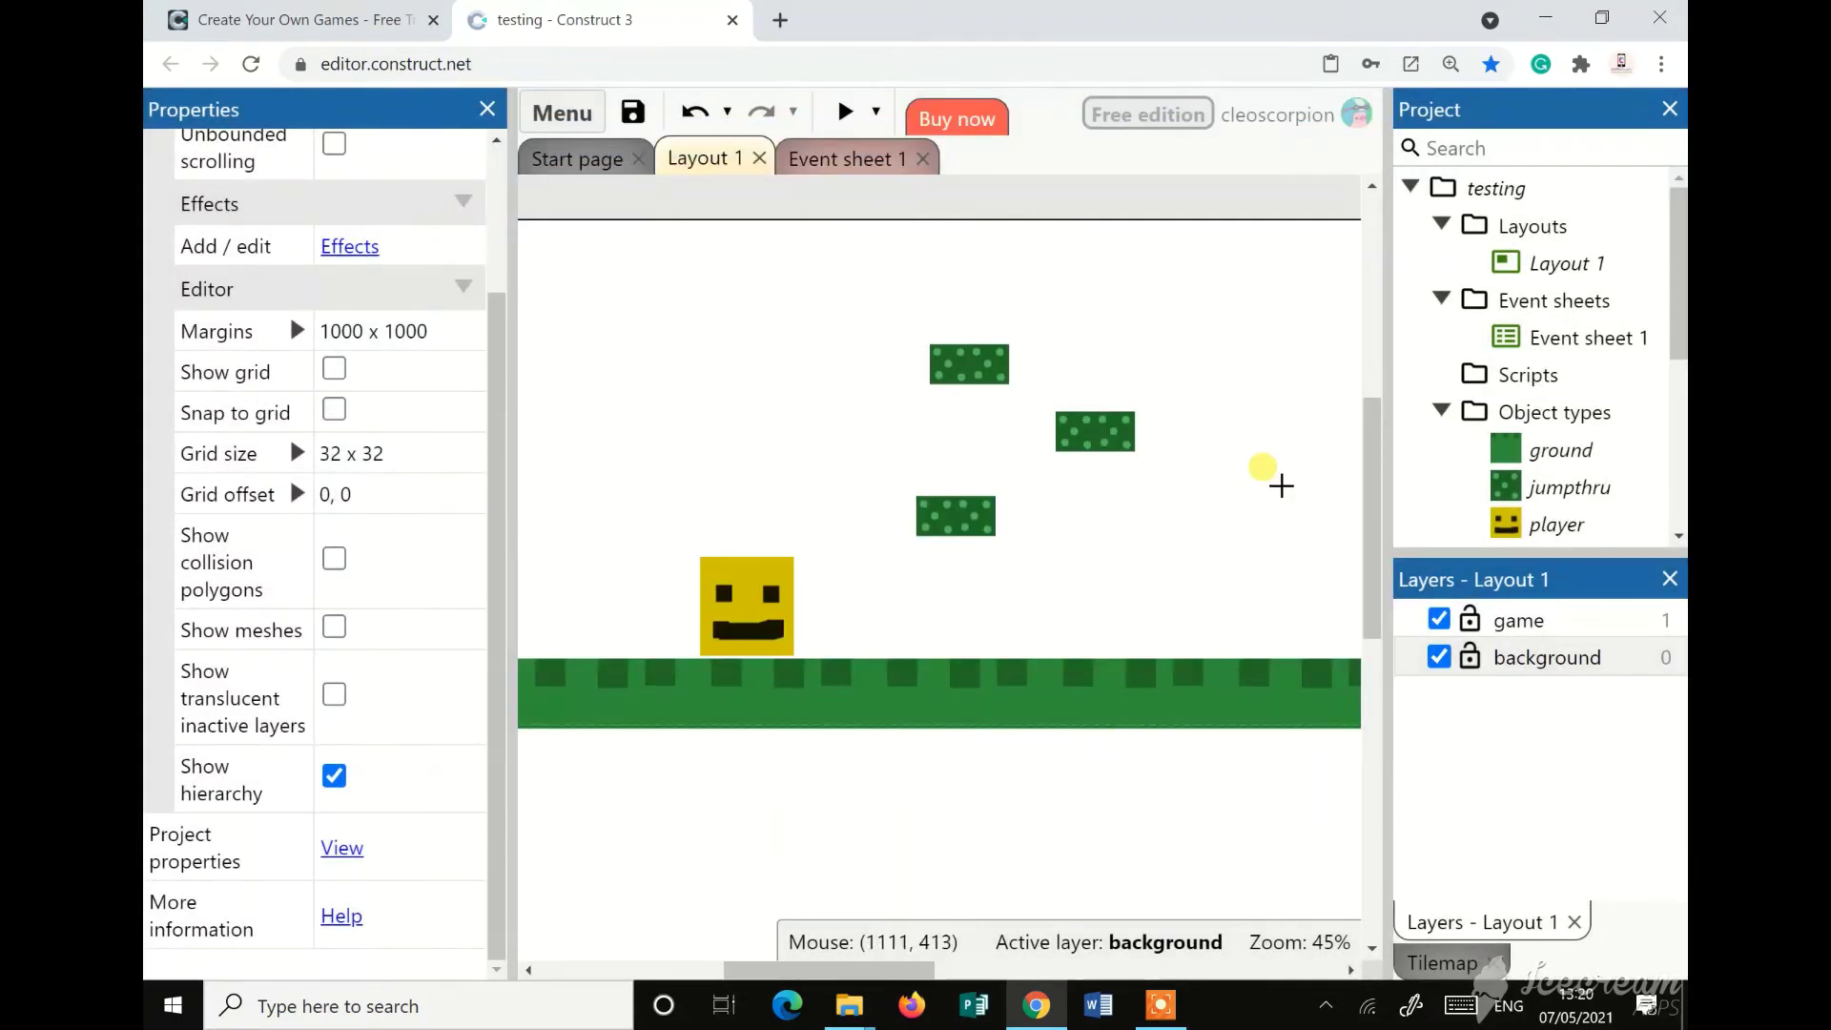
pyautogui.click(1283, 480)
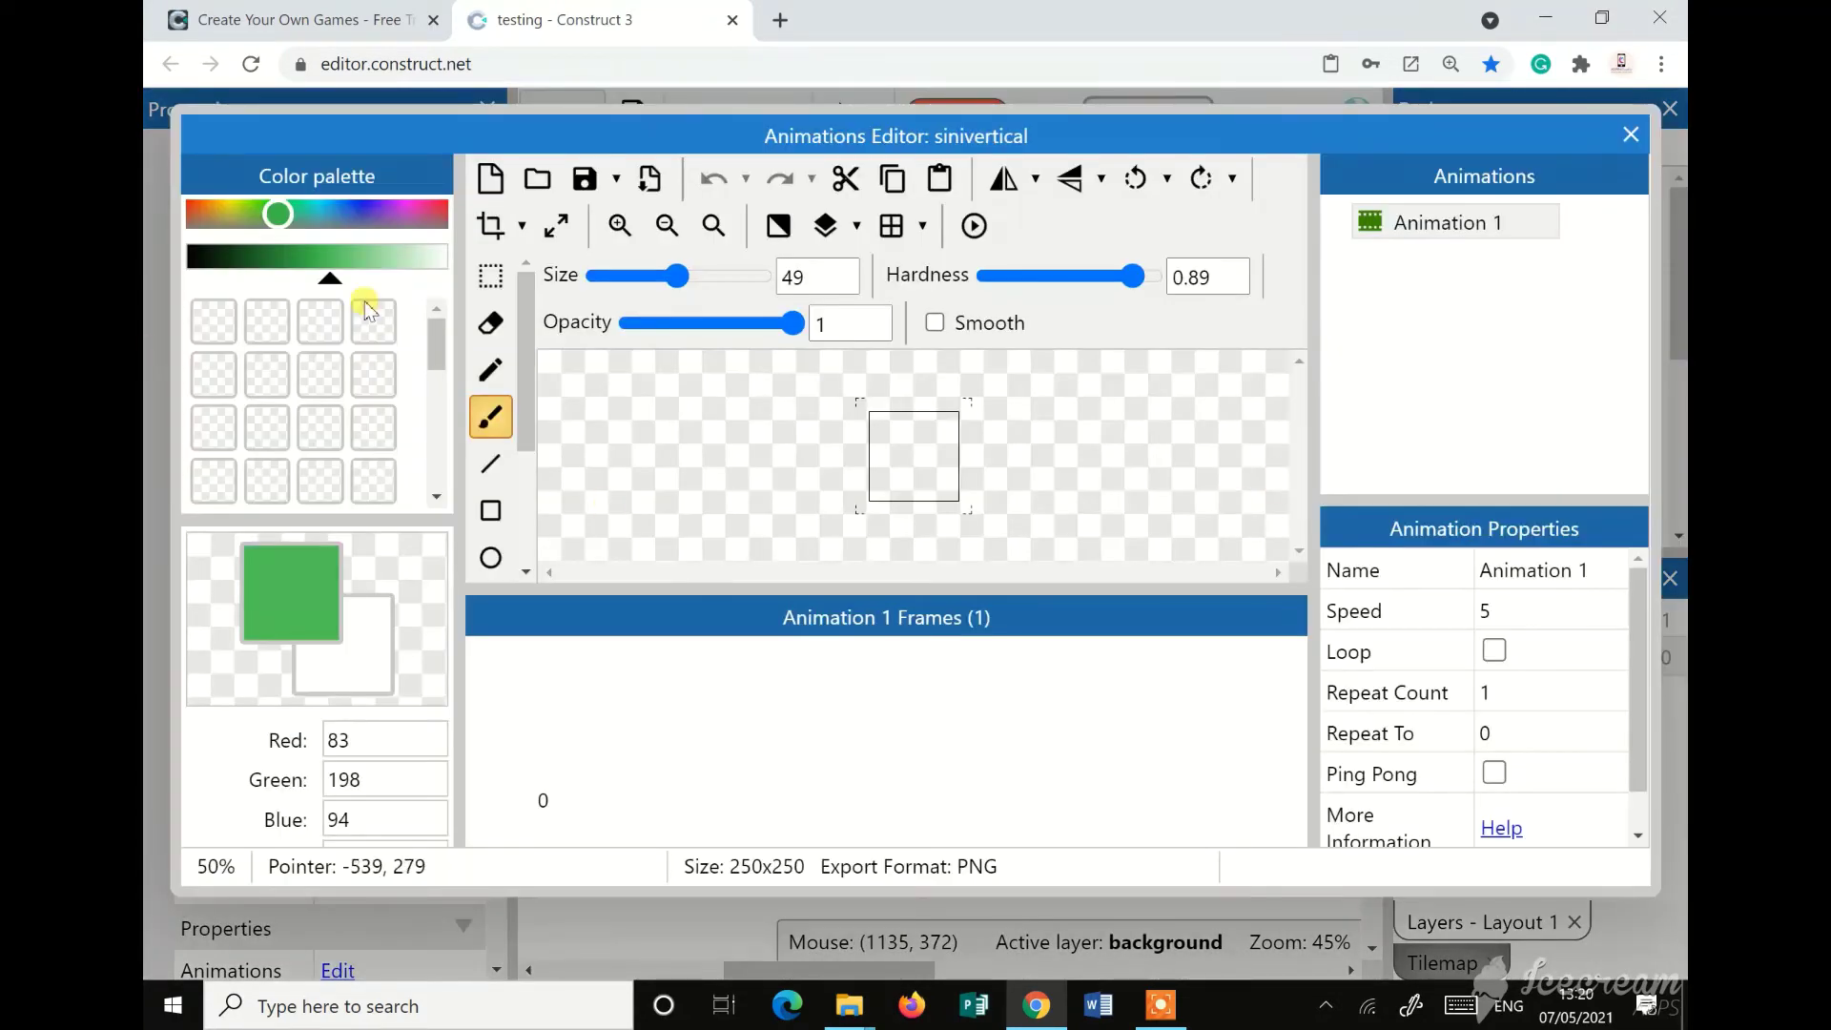
# Fill the sinivertical sprite's whole image with dark teal, RGB 28, 156, 148
pyautogui.moveTo(275, 222); pyautogui.dragTo(316, 210)
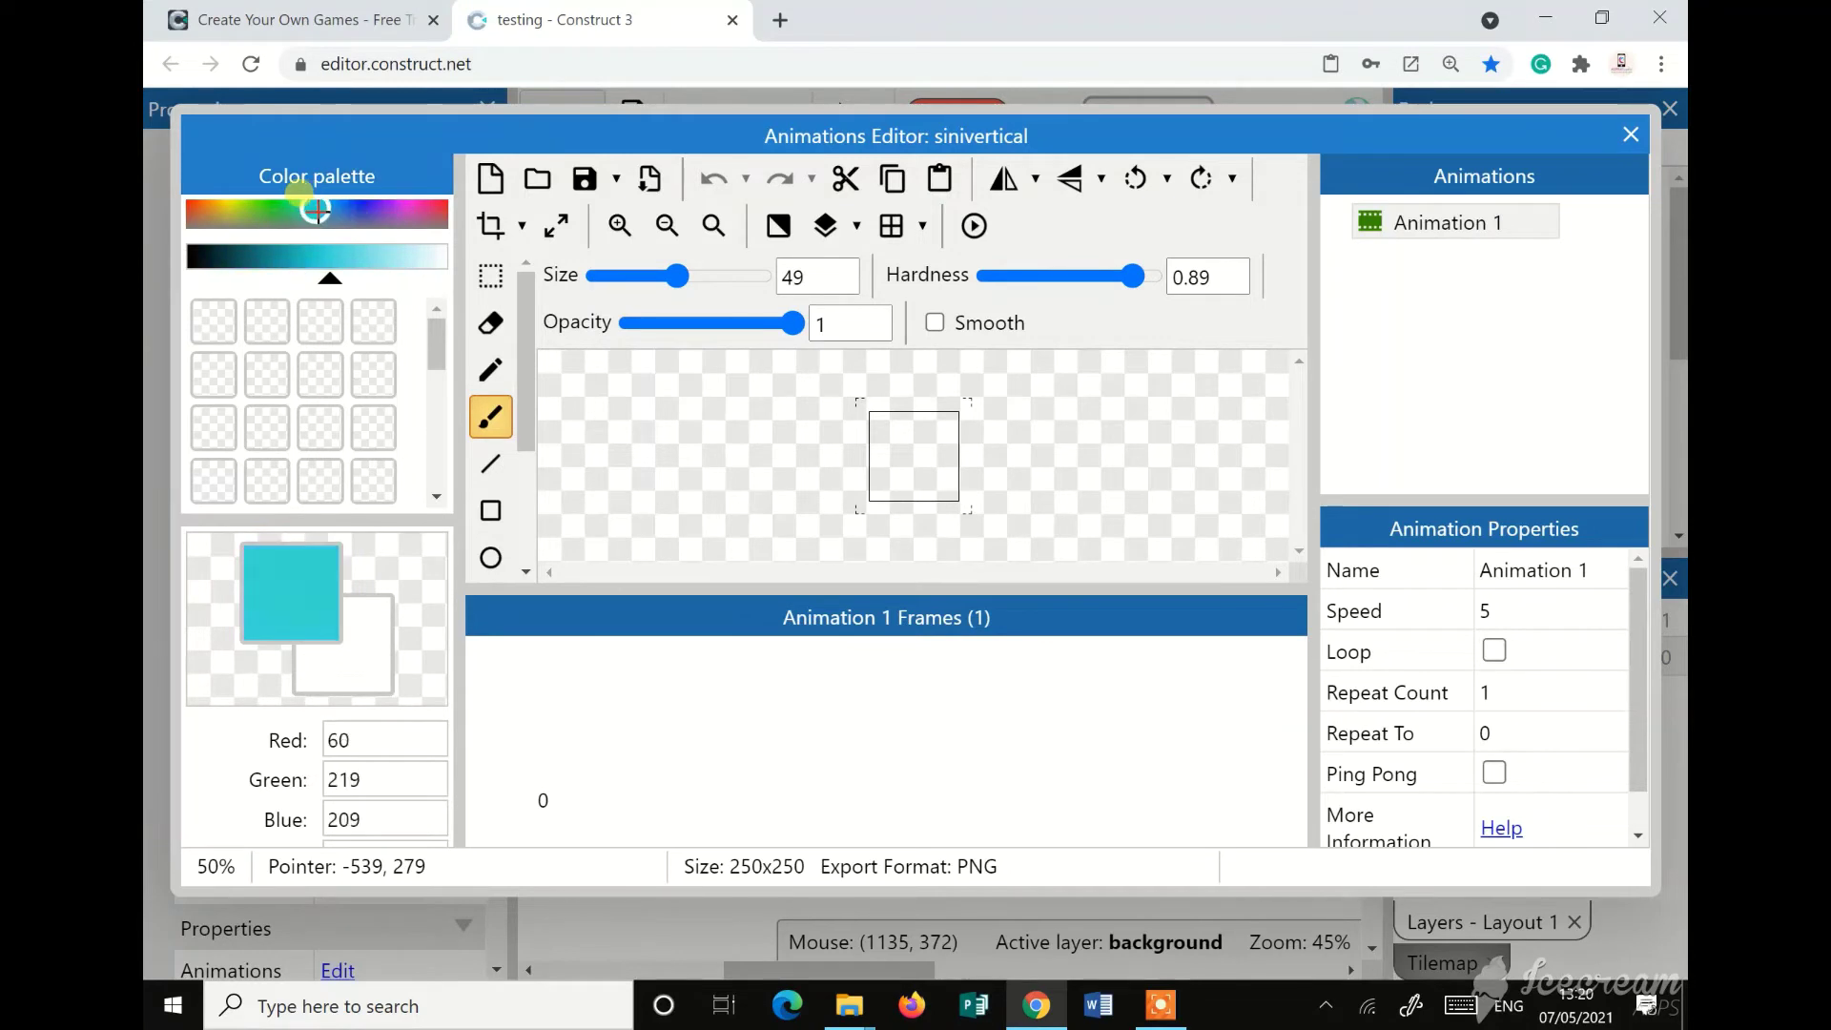
pyautogui.click(282, 261)
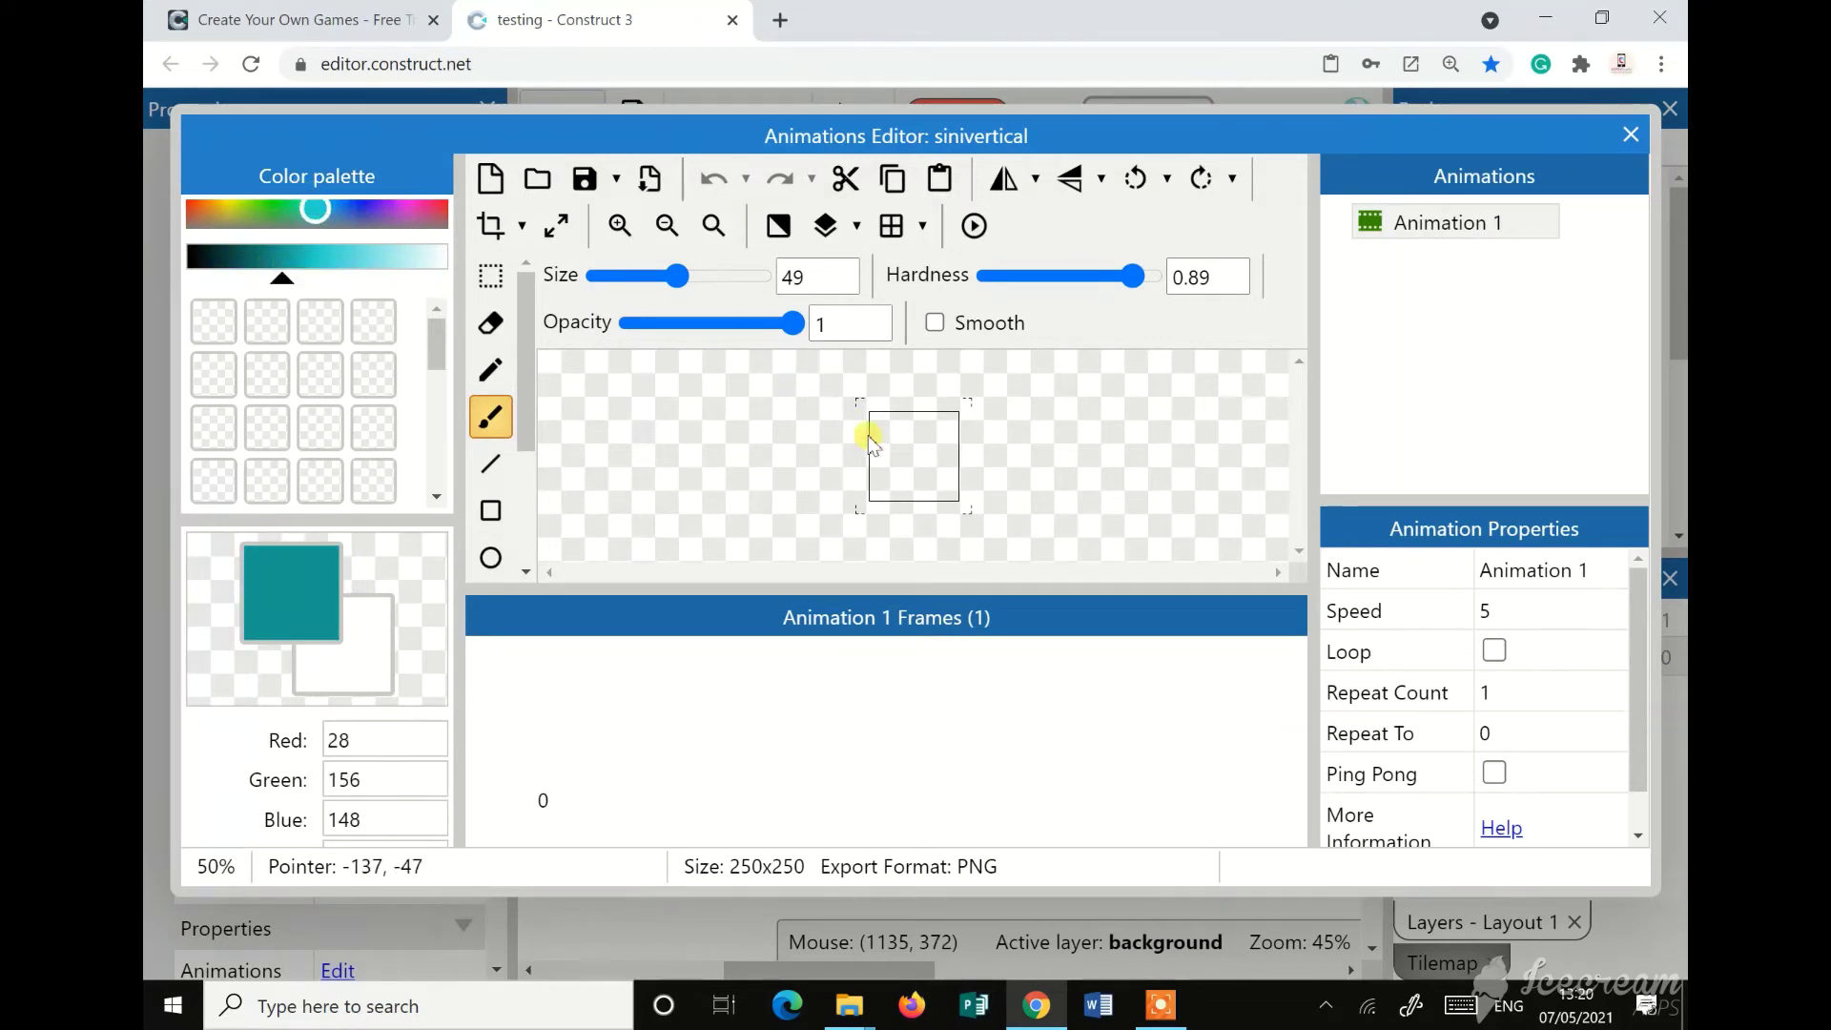
pyautogui.scroll(-2, 482, 520)
pyautogui.click(490, 401)
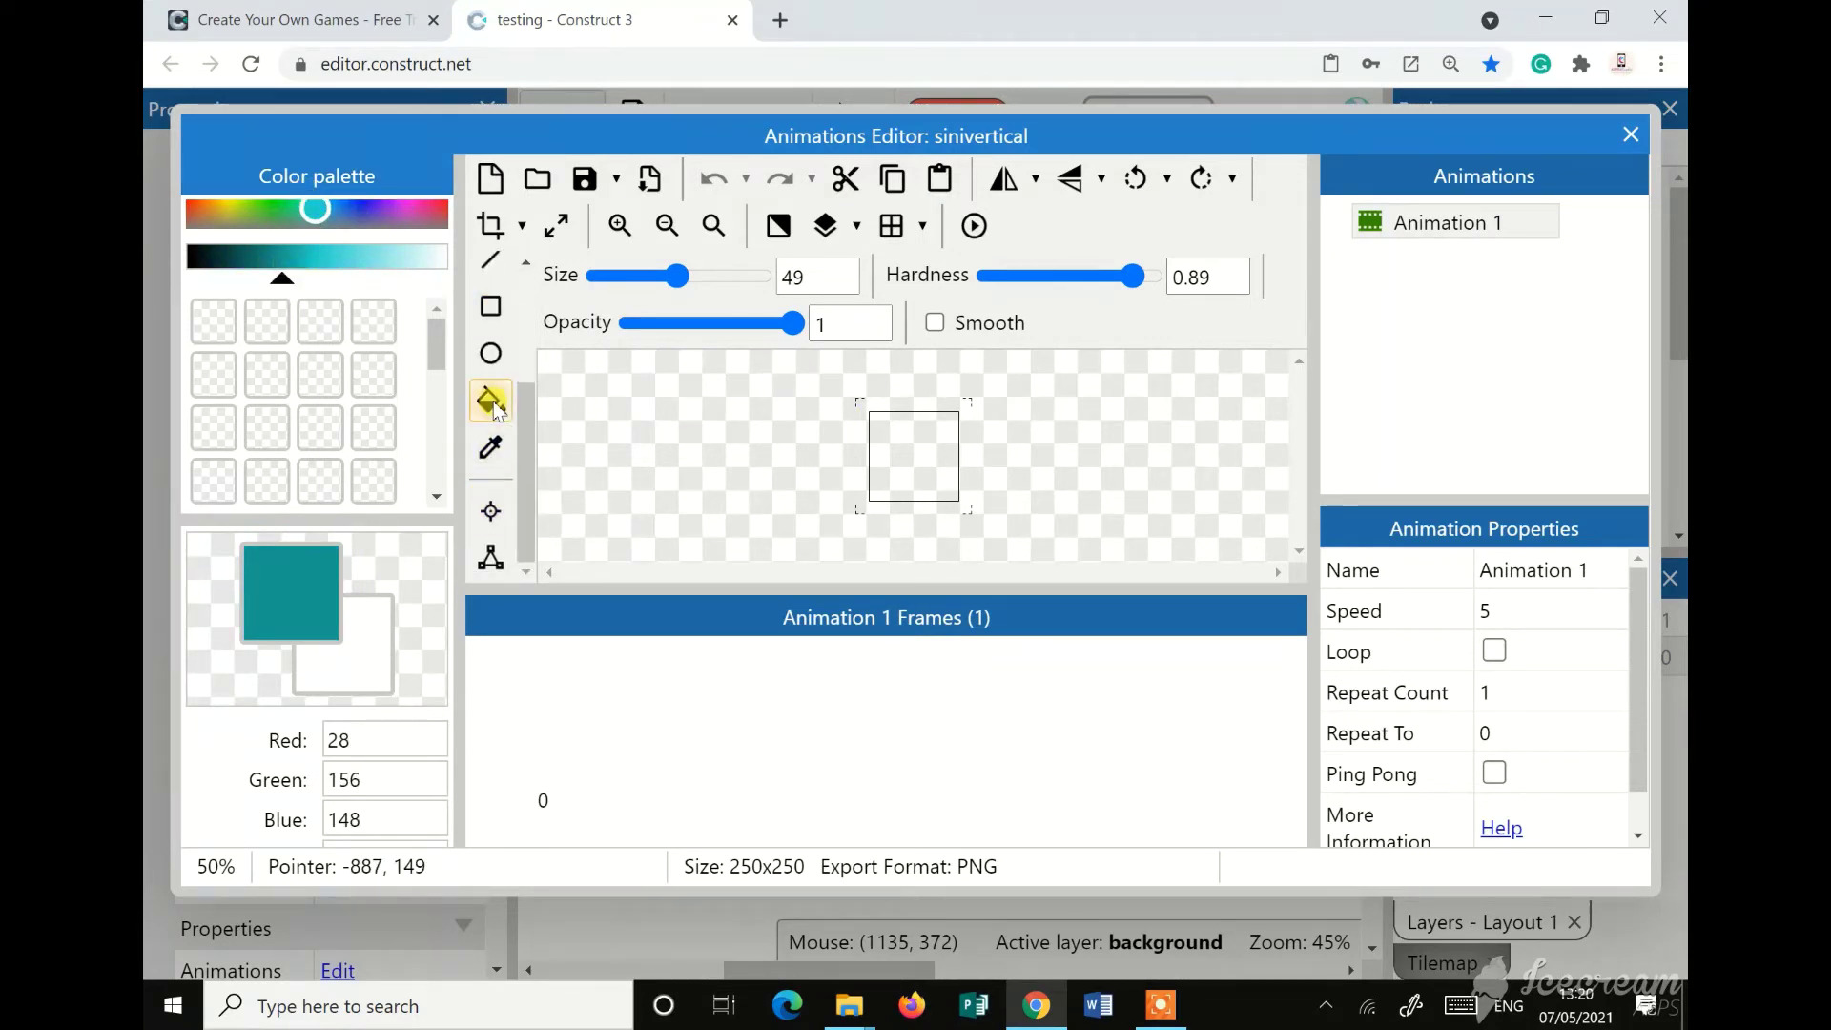
pyautogui.click(905, 440)
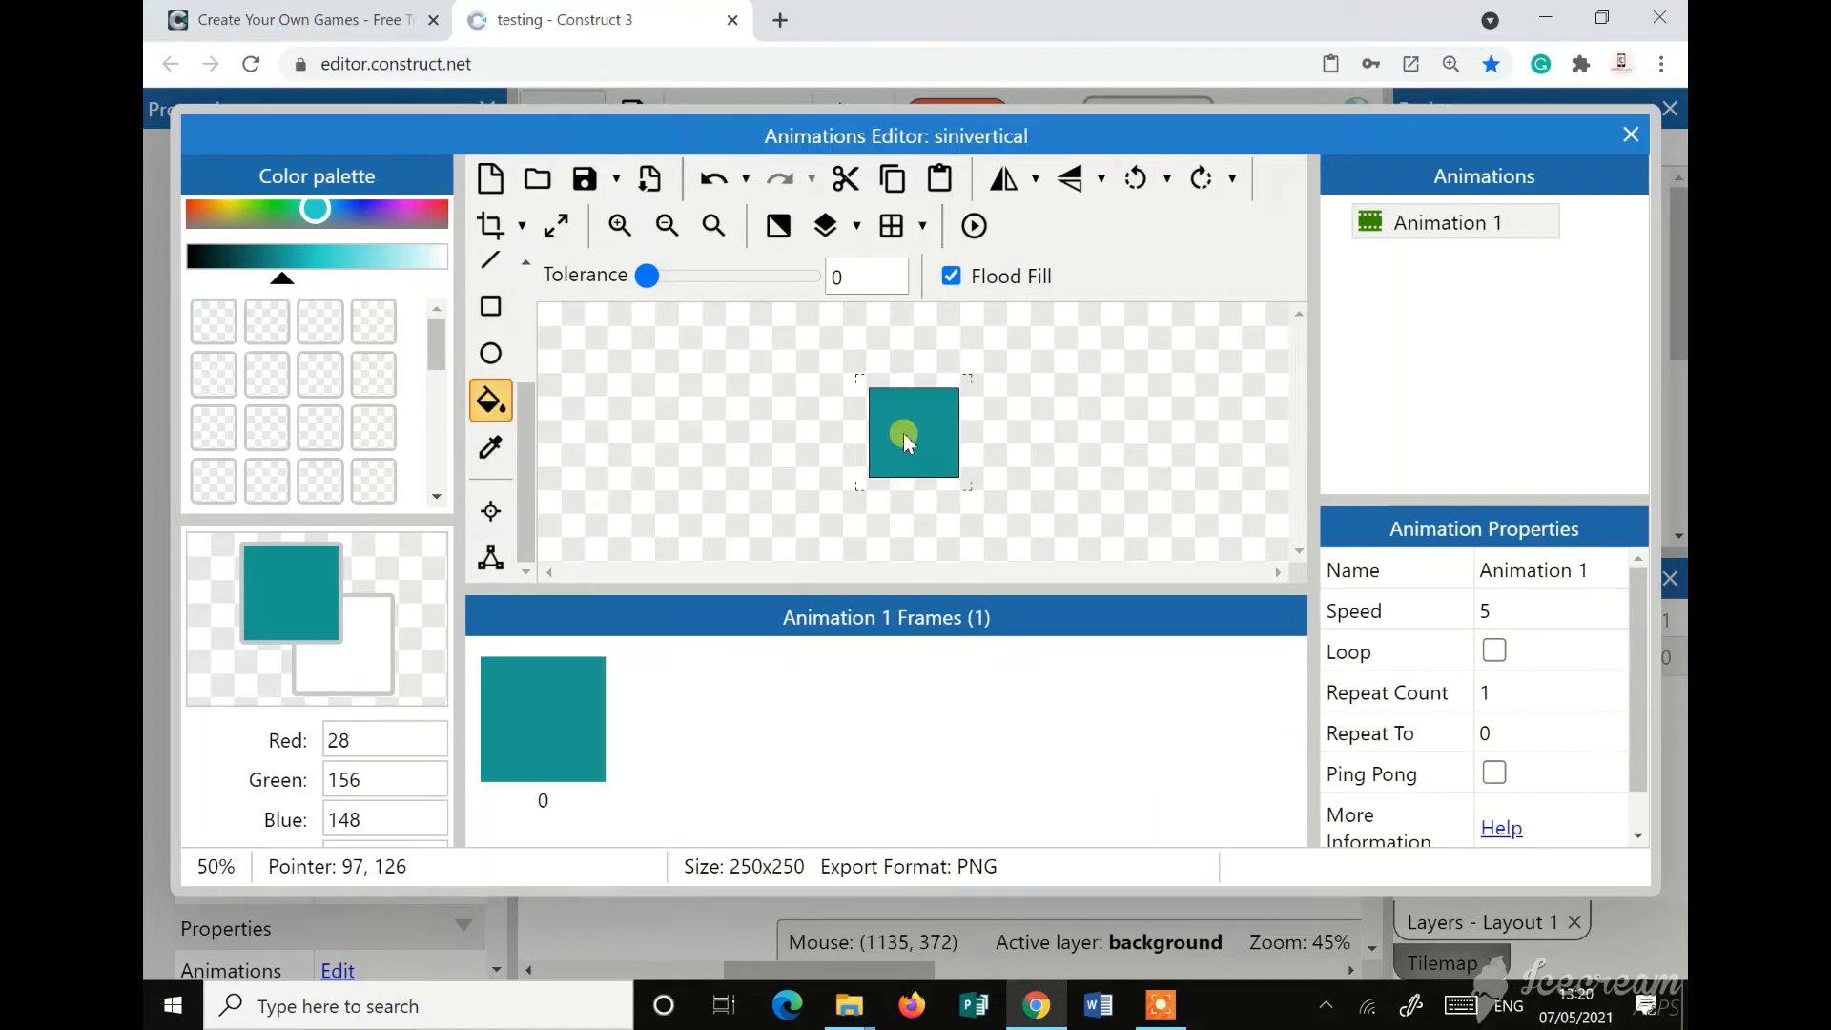
# Paint scattered light turquoise dots (RGB 45, 216, 206) on the teal image with the size 49 brush, and close the image editor
pyautogui.scroll(2, 495, 382)
pyautogui.click(498, 380)
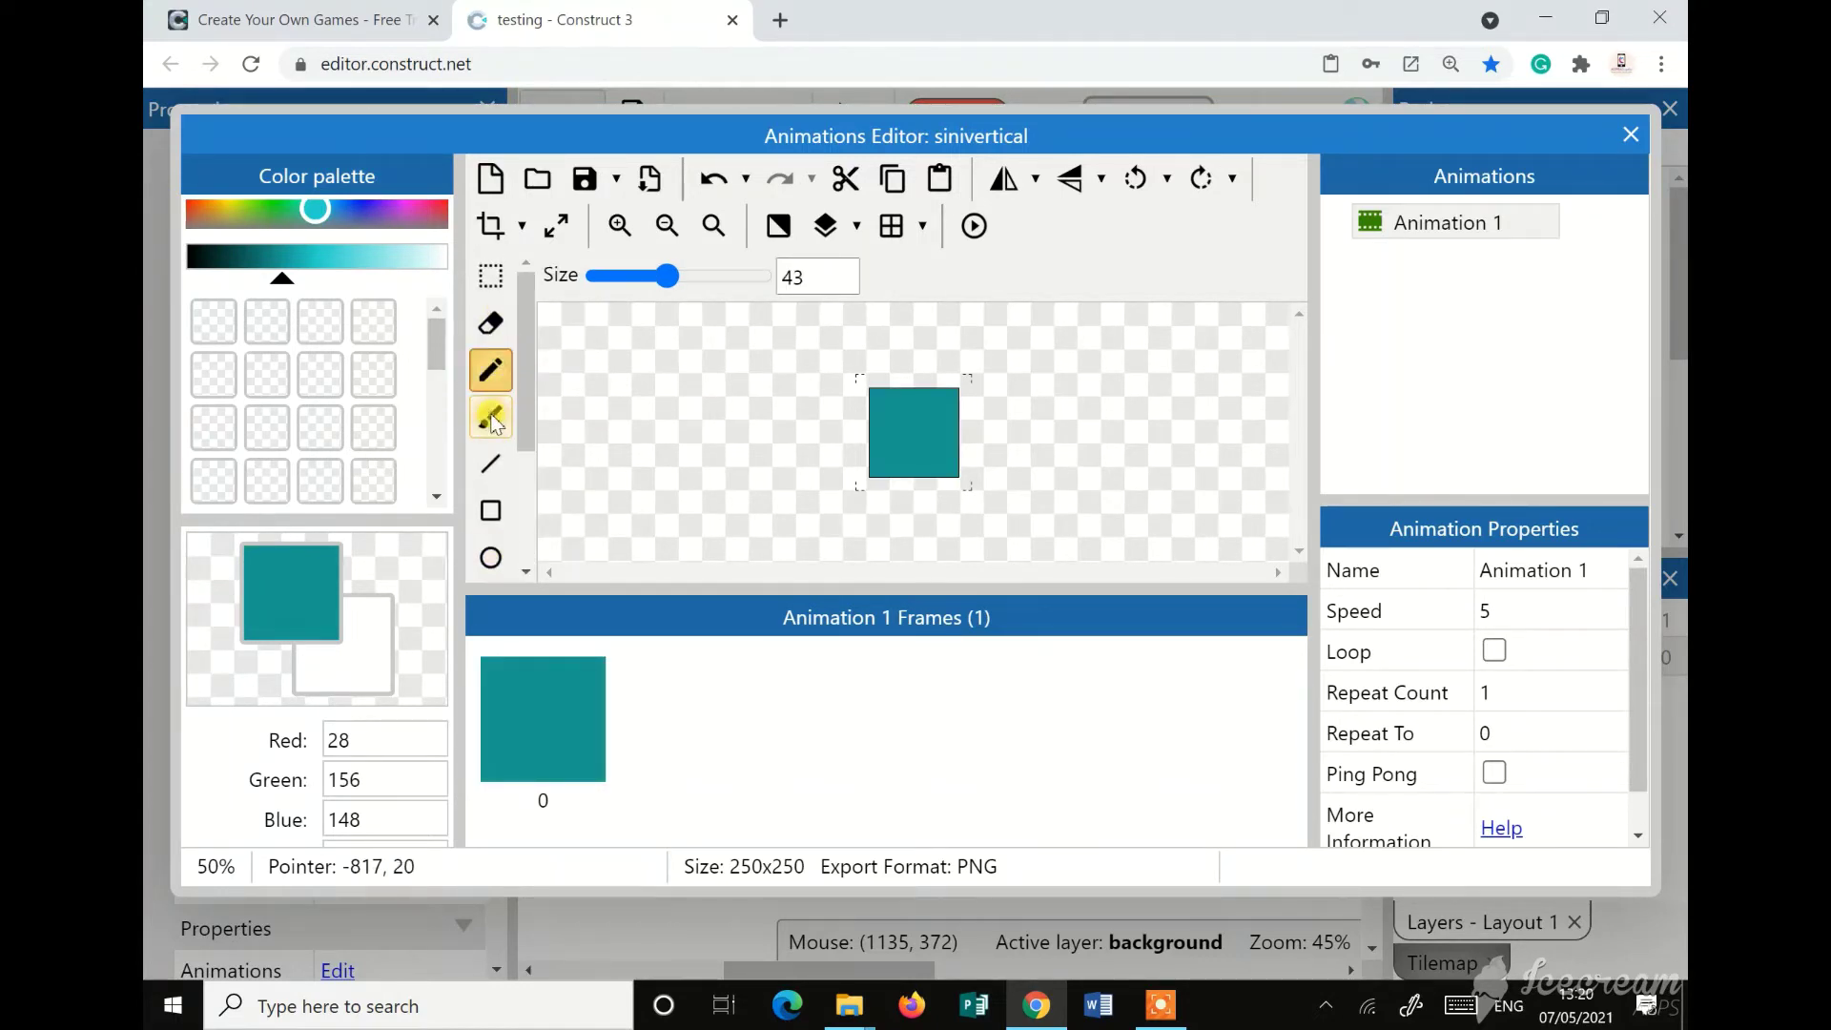
pyautogui.click(490, 417)
pyautogui.moveTo(289, 284); pyautogui.dragTo(327, 283)
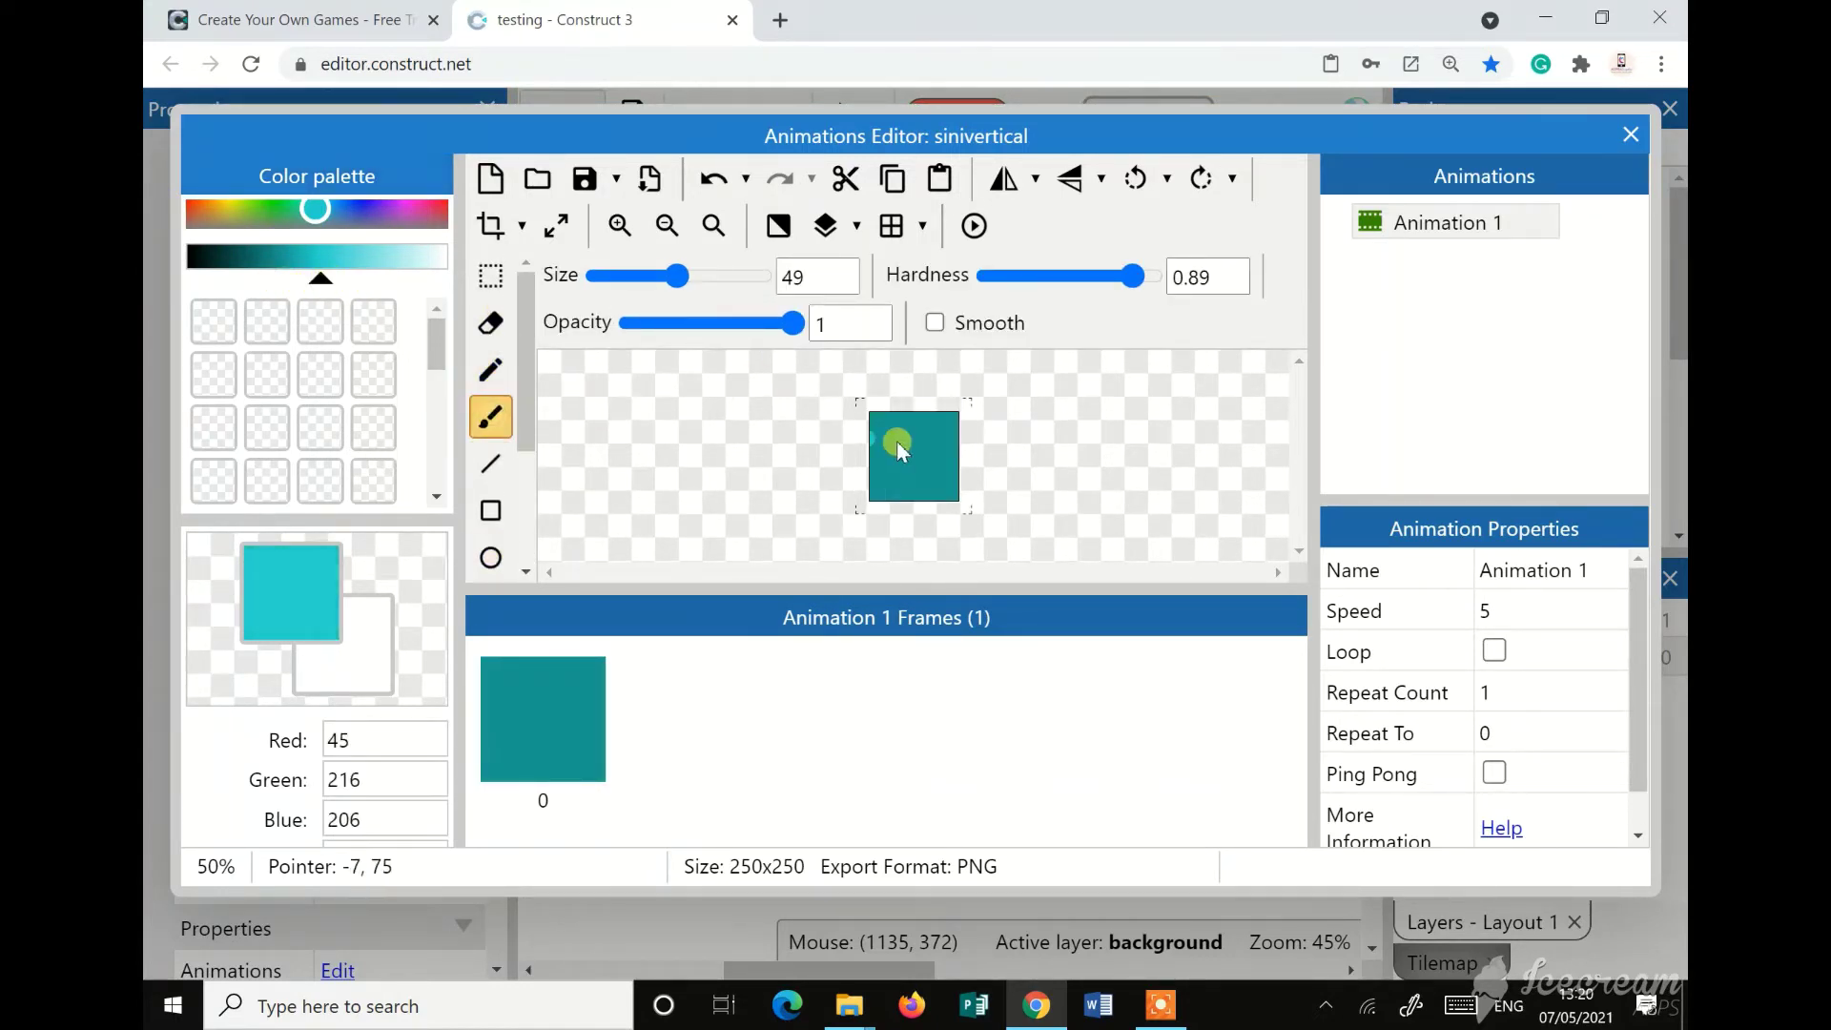
pyautogui.click(888, 428)
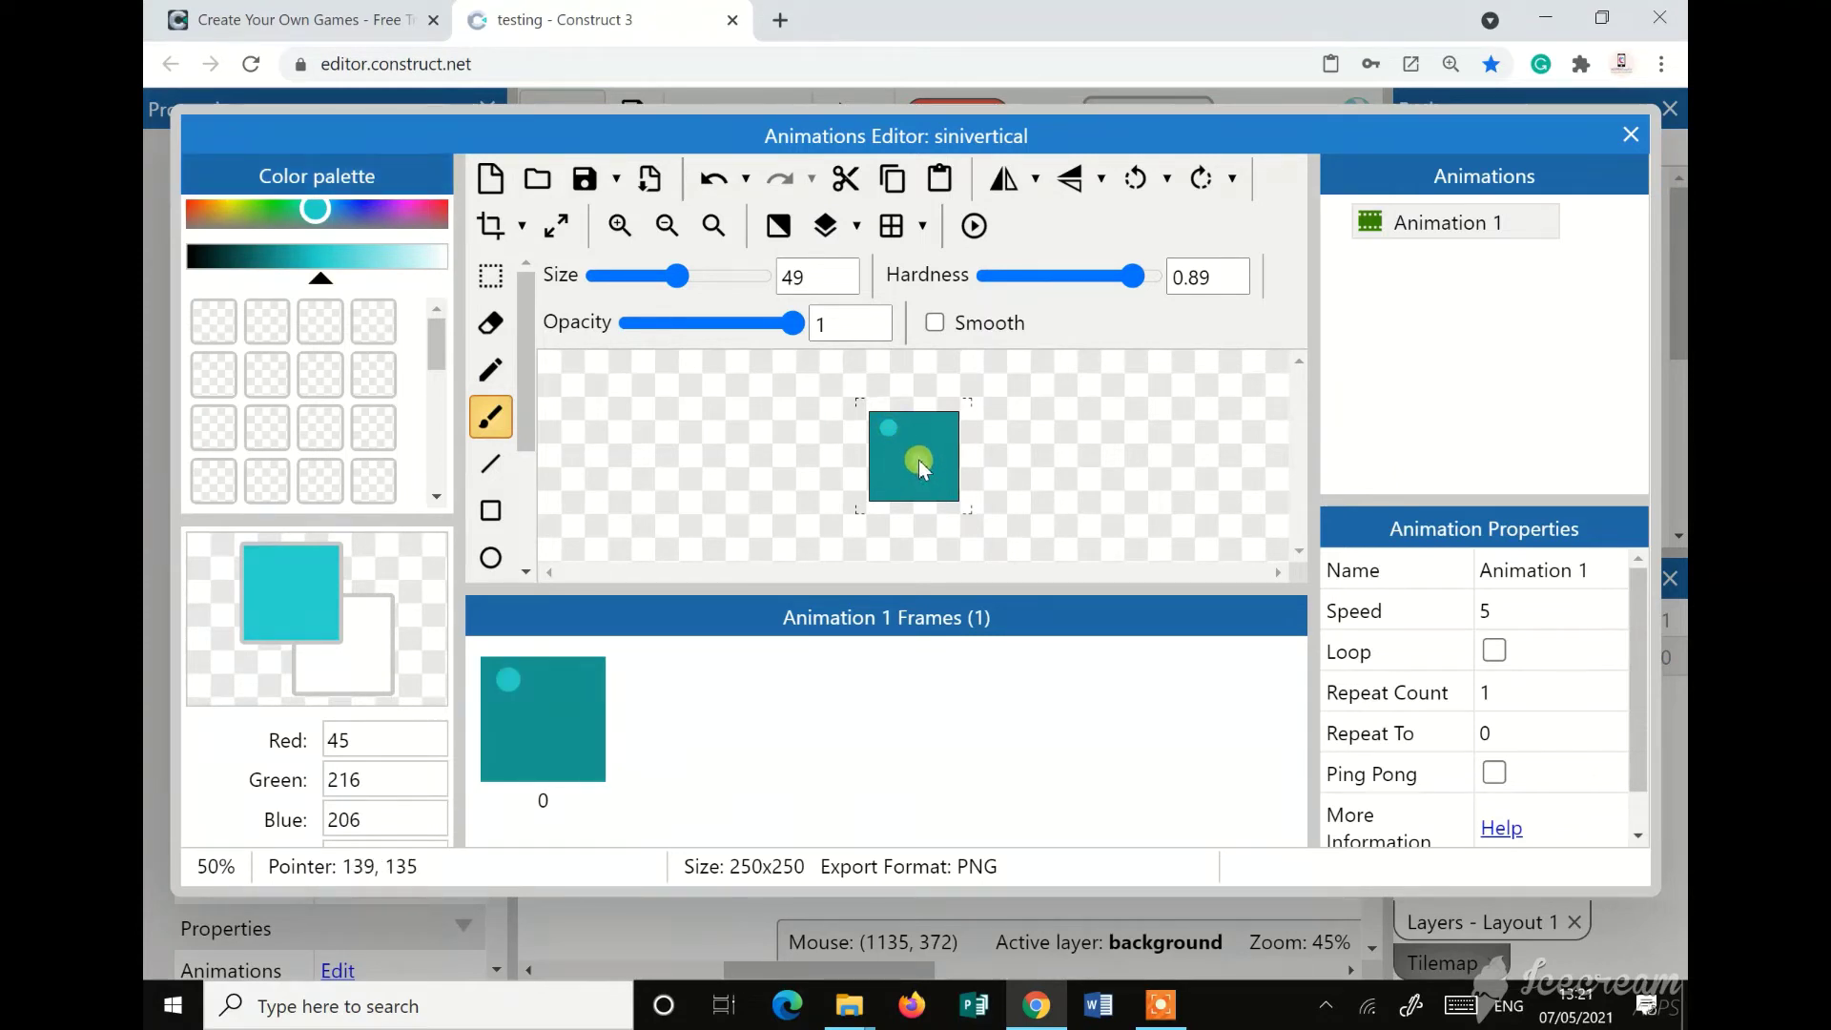
pyautogui.click(918, 459)
pyautogui.click(944, 492)
pyautogui.click(886, 481)
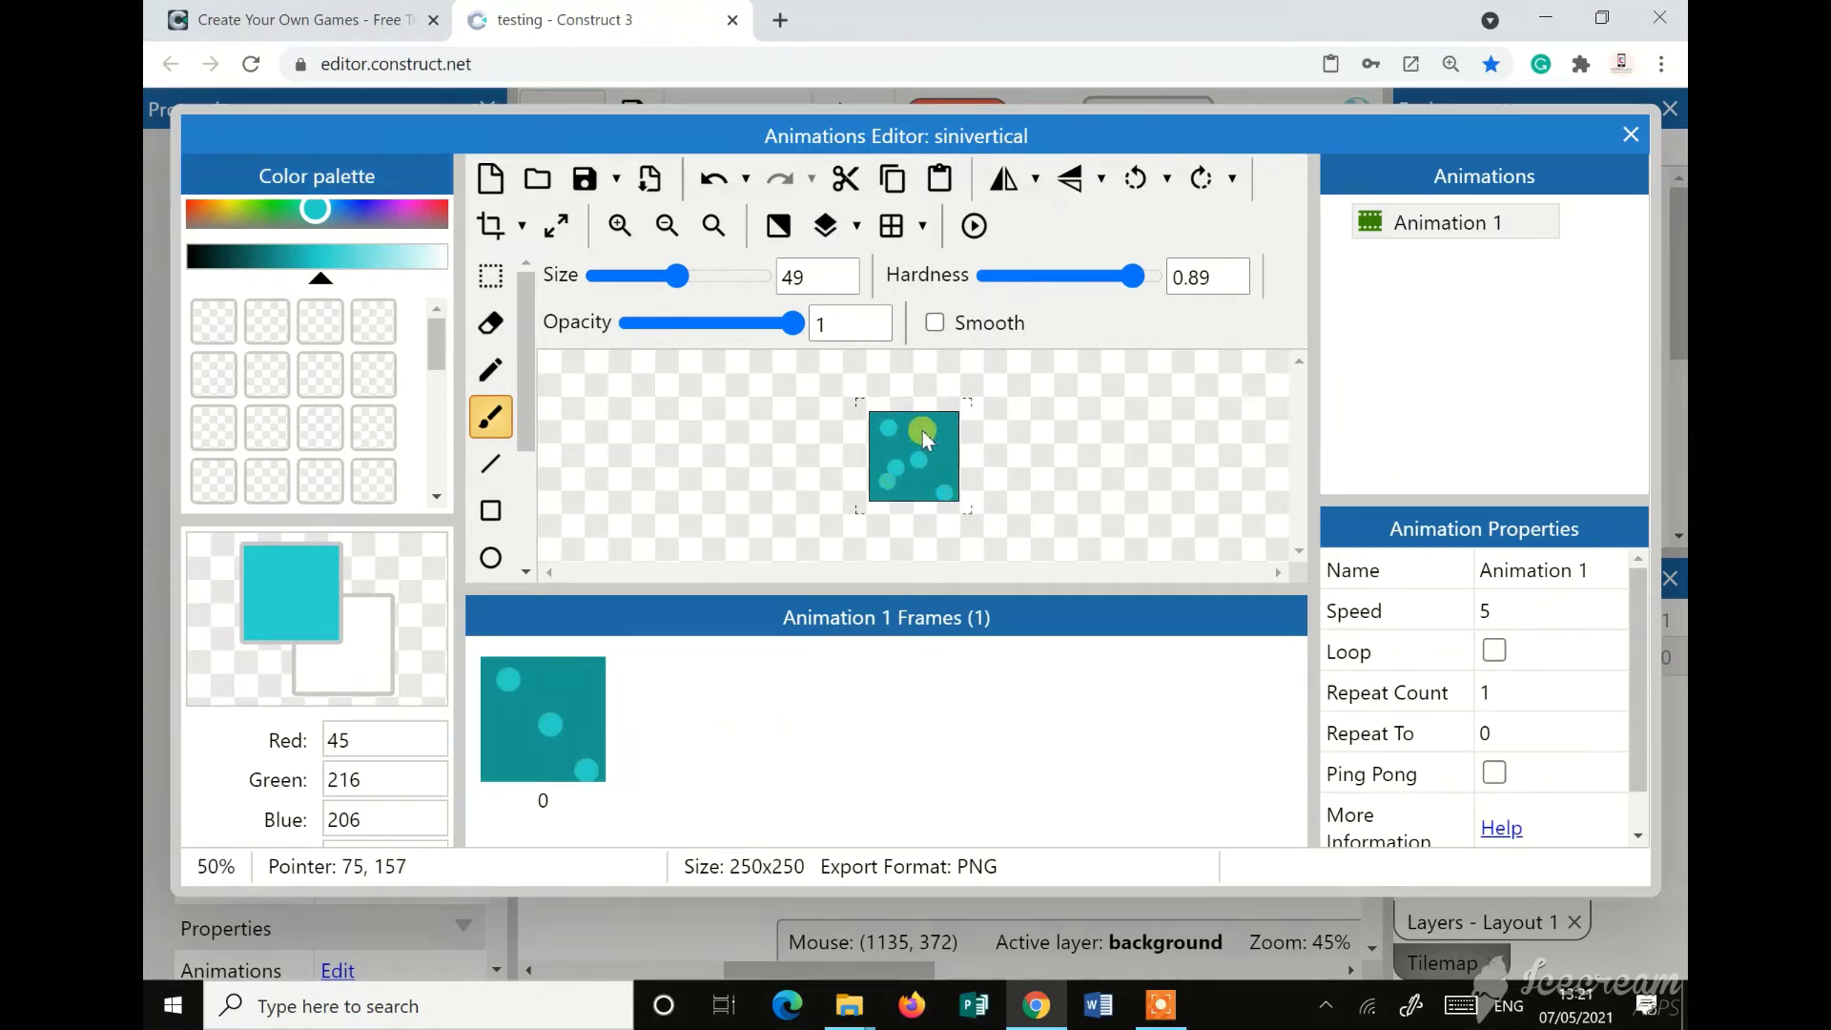
pyautogui.click(940, 433)
pyautogui.click(1613, 137)
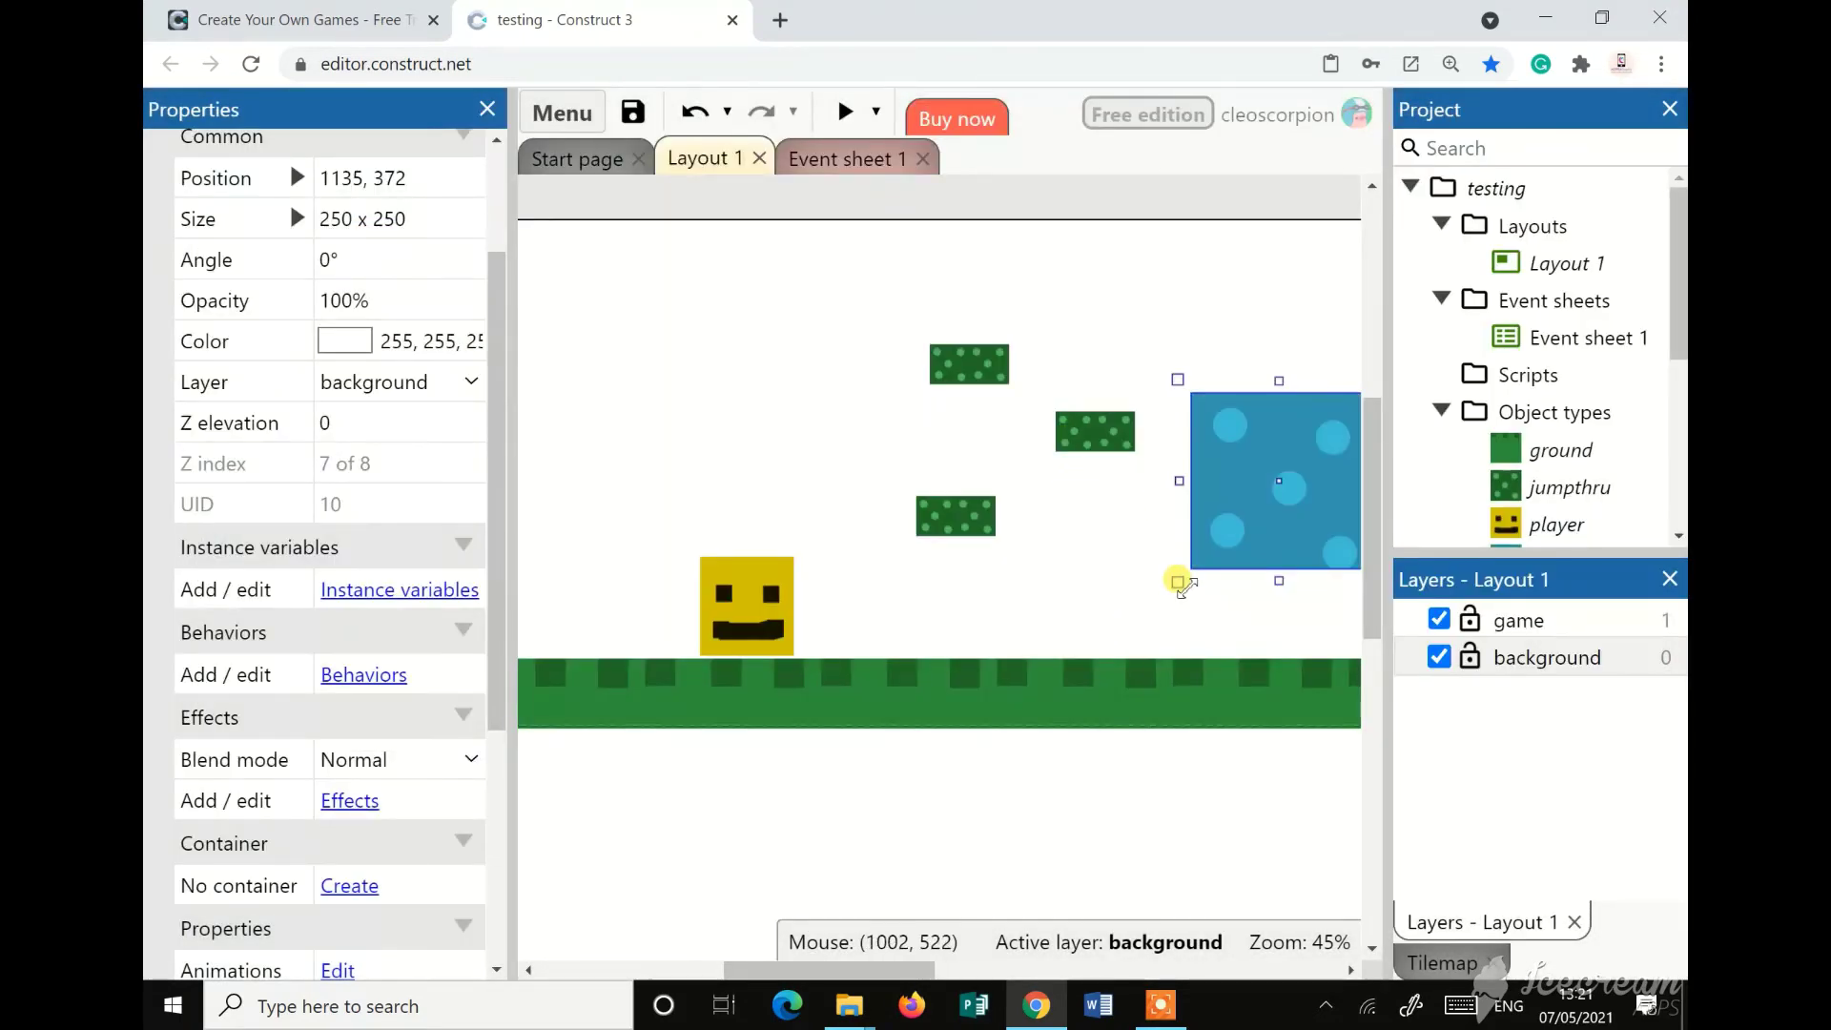
# Shrink the sinivertical sprite to about 62 x 62 and move it above the ground to position 1549, 304
pyautogui.moveTo(1177, 581); pyautogui.dragTo(1304, 444)
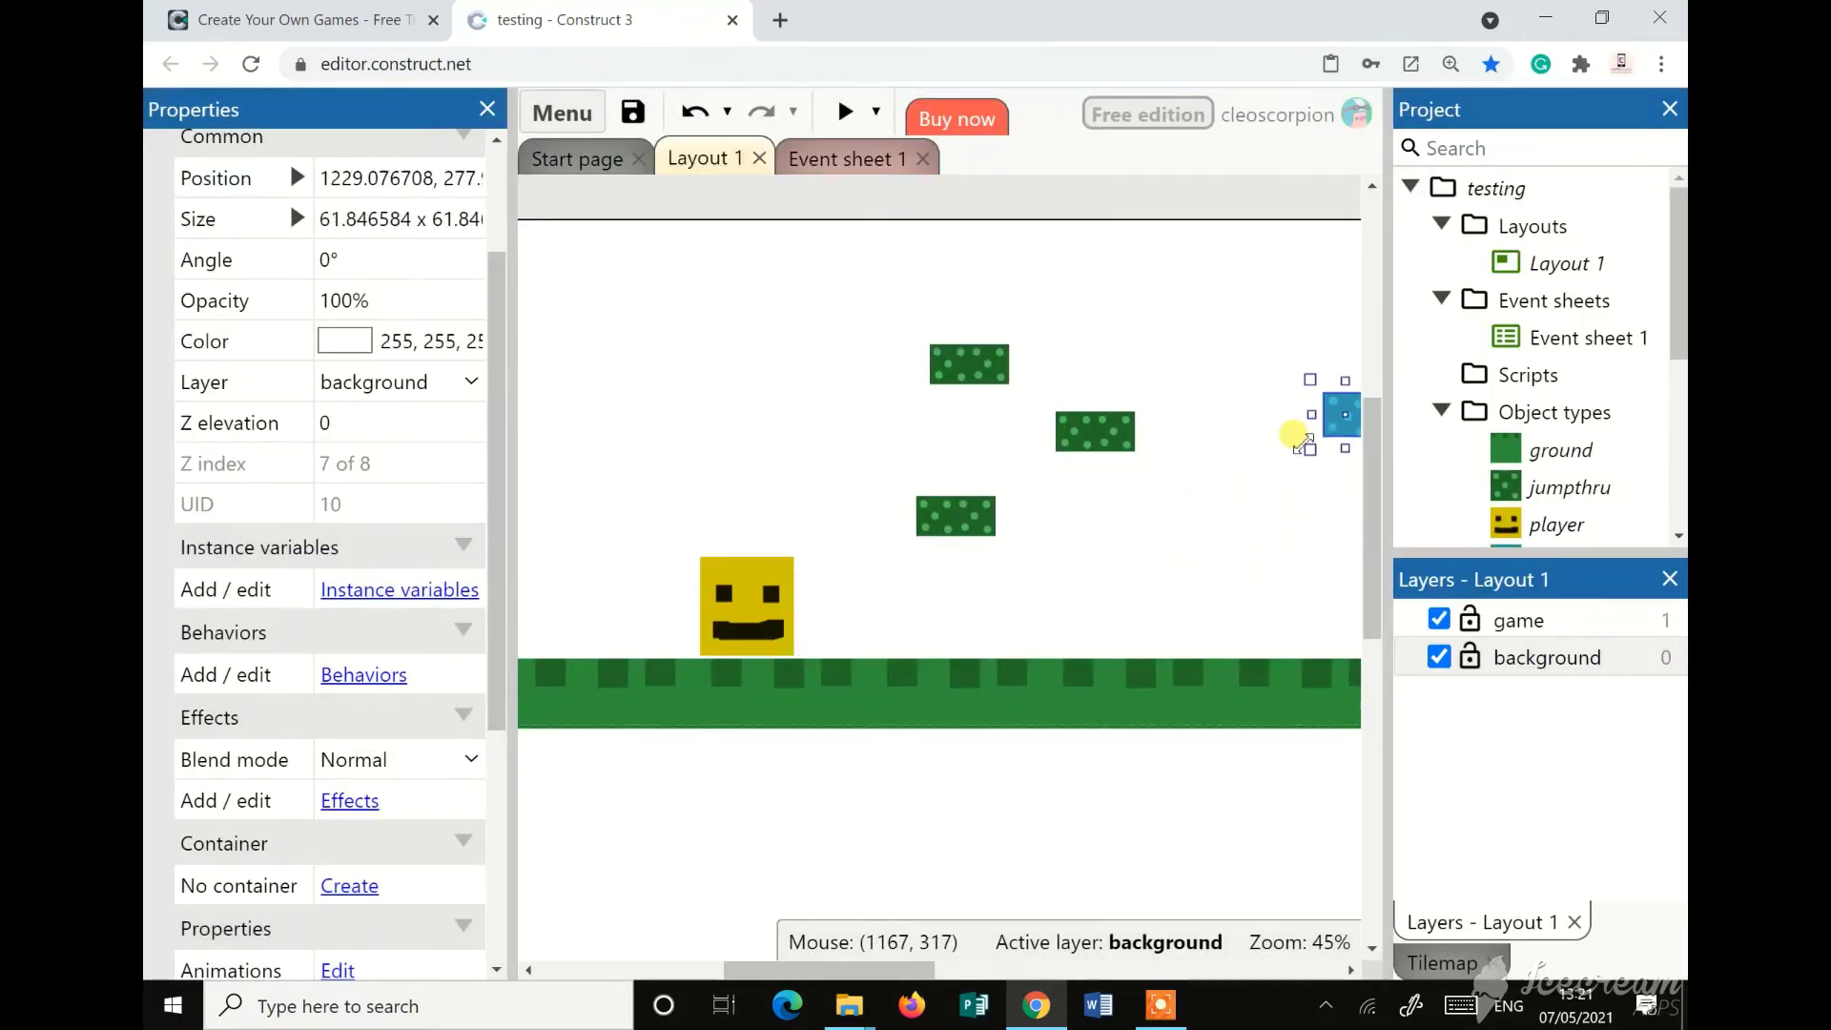
pyautogui.moveTo(918, 967); pyautogui.dragTo(1053, 967)
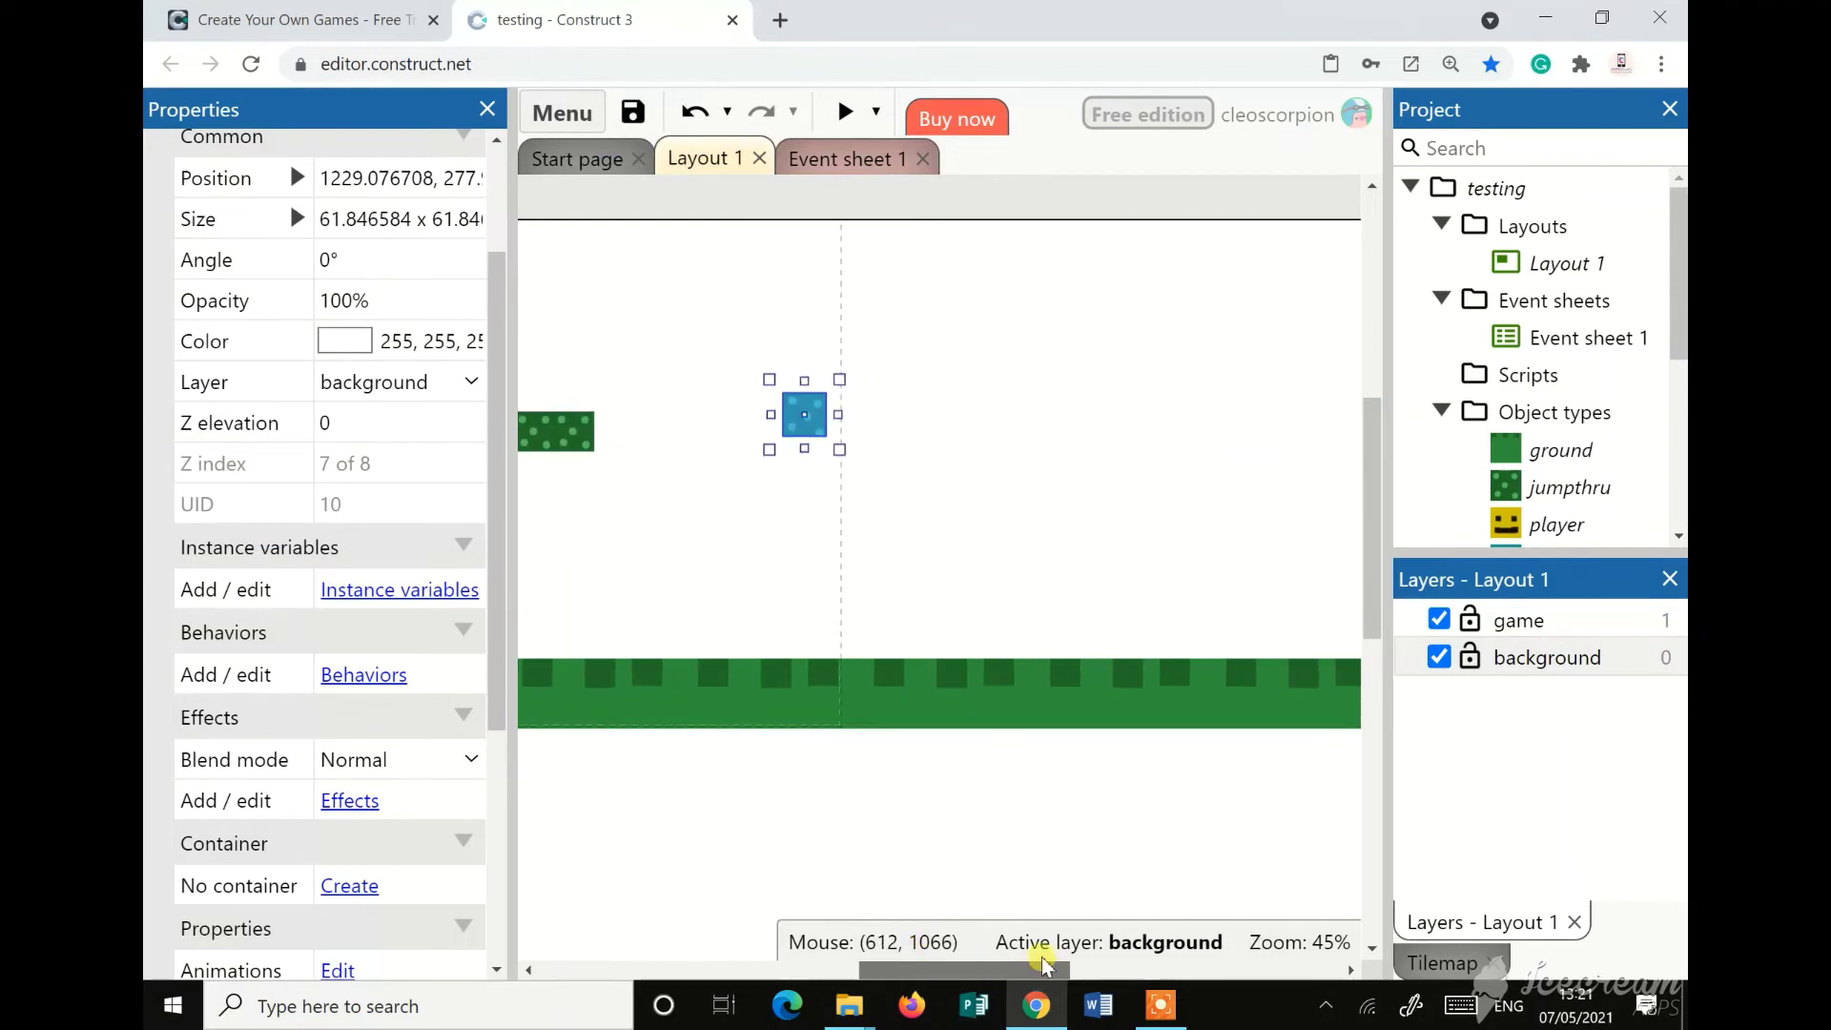
pyautogui.moveTo(839, 429); pyautogui.dragTo(1013, 446)
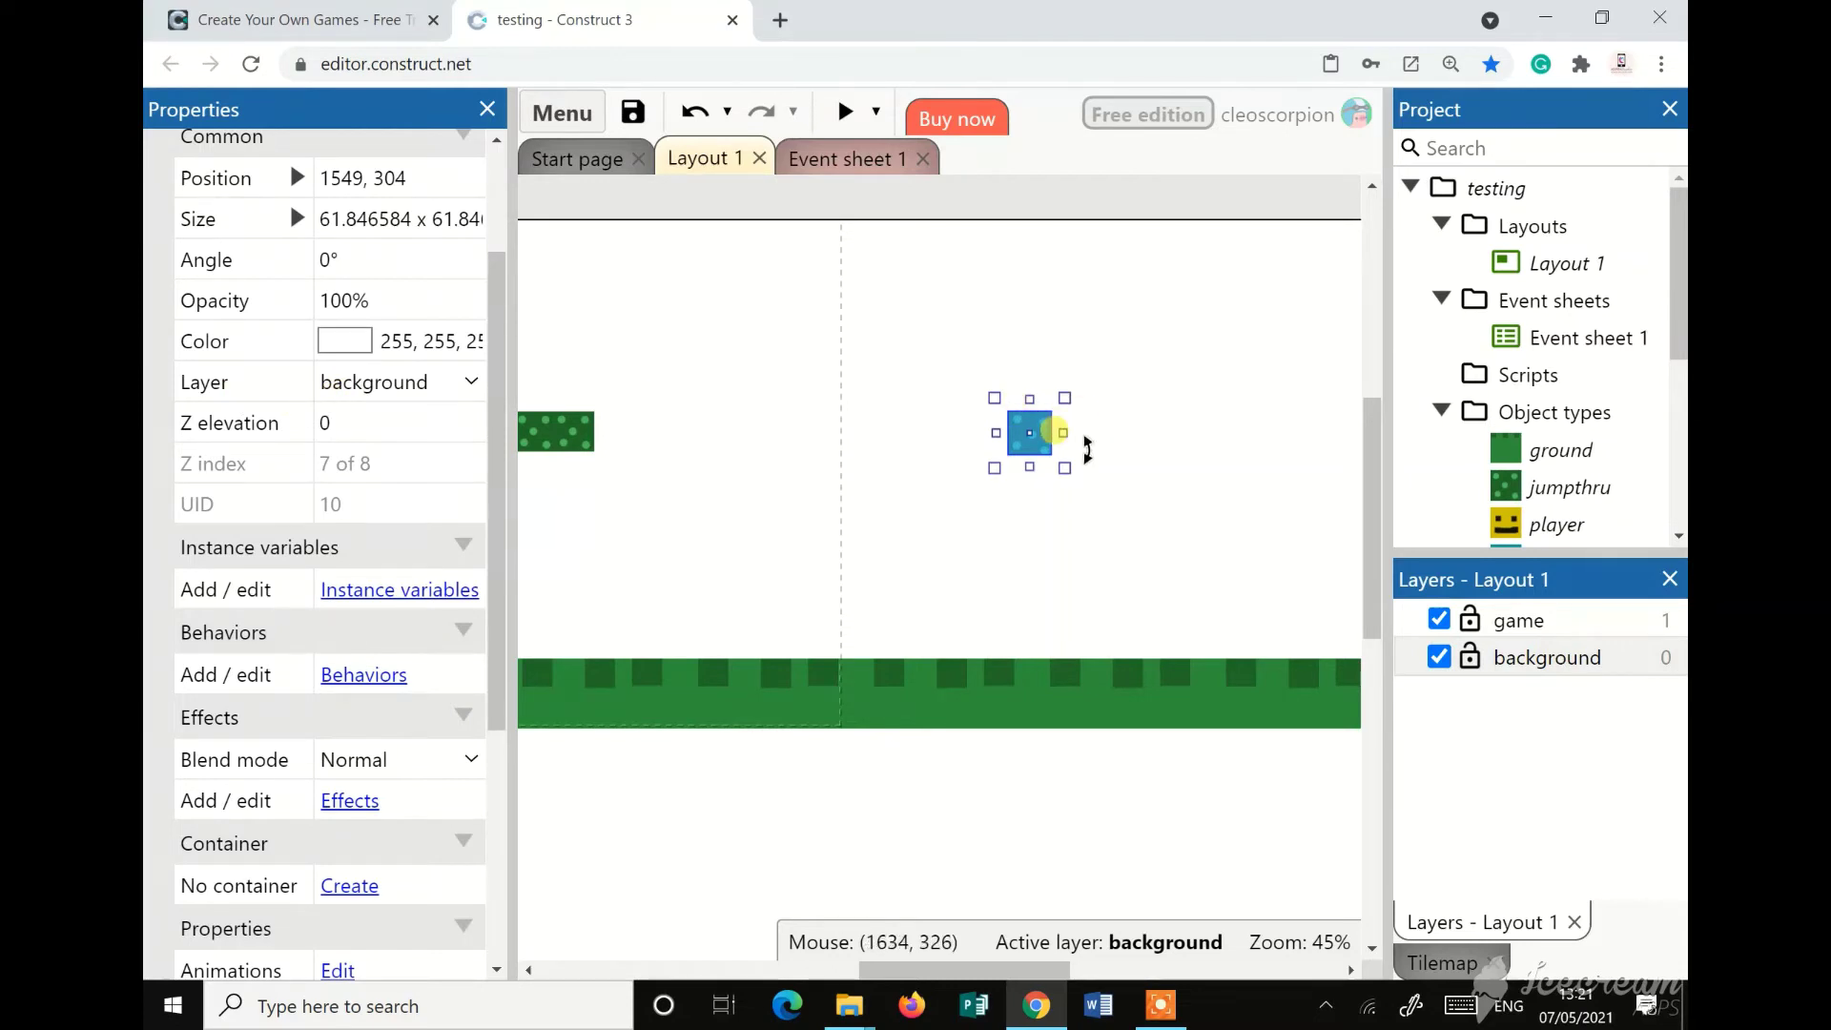
# Duplicate the teal tile and align the copy flush beside the original at position 1611, 304, forming a two-tile platform
pyautogui.hotkey('ctrl', 'v')
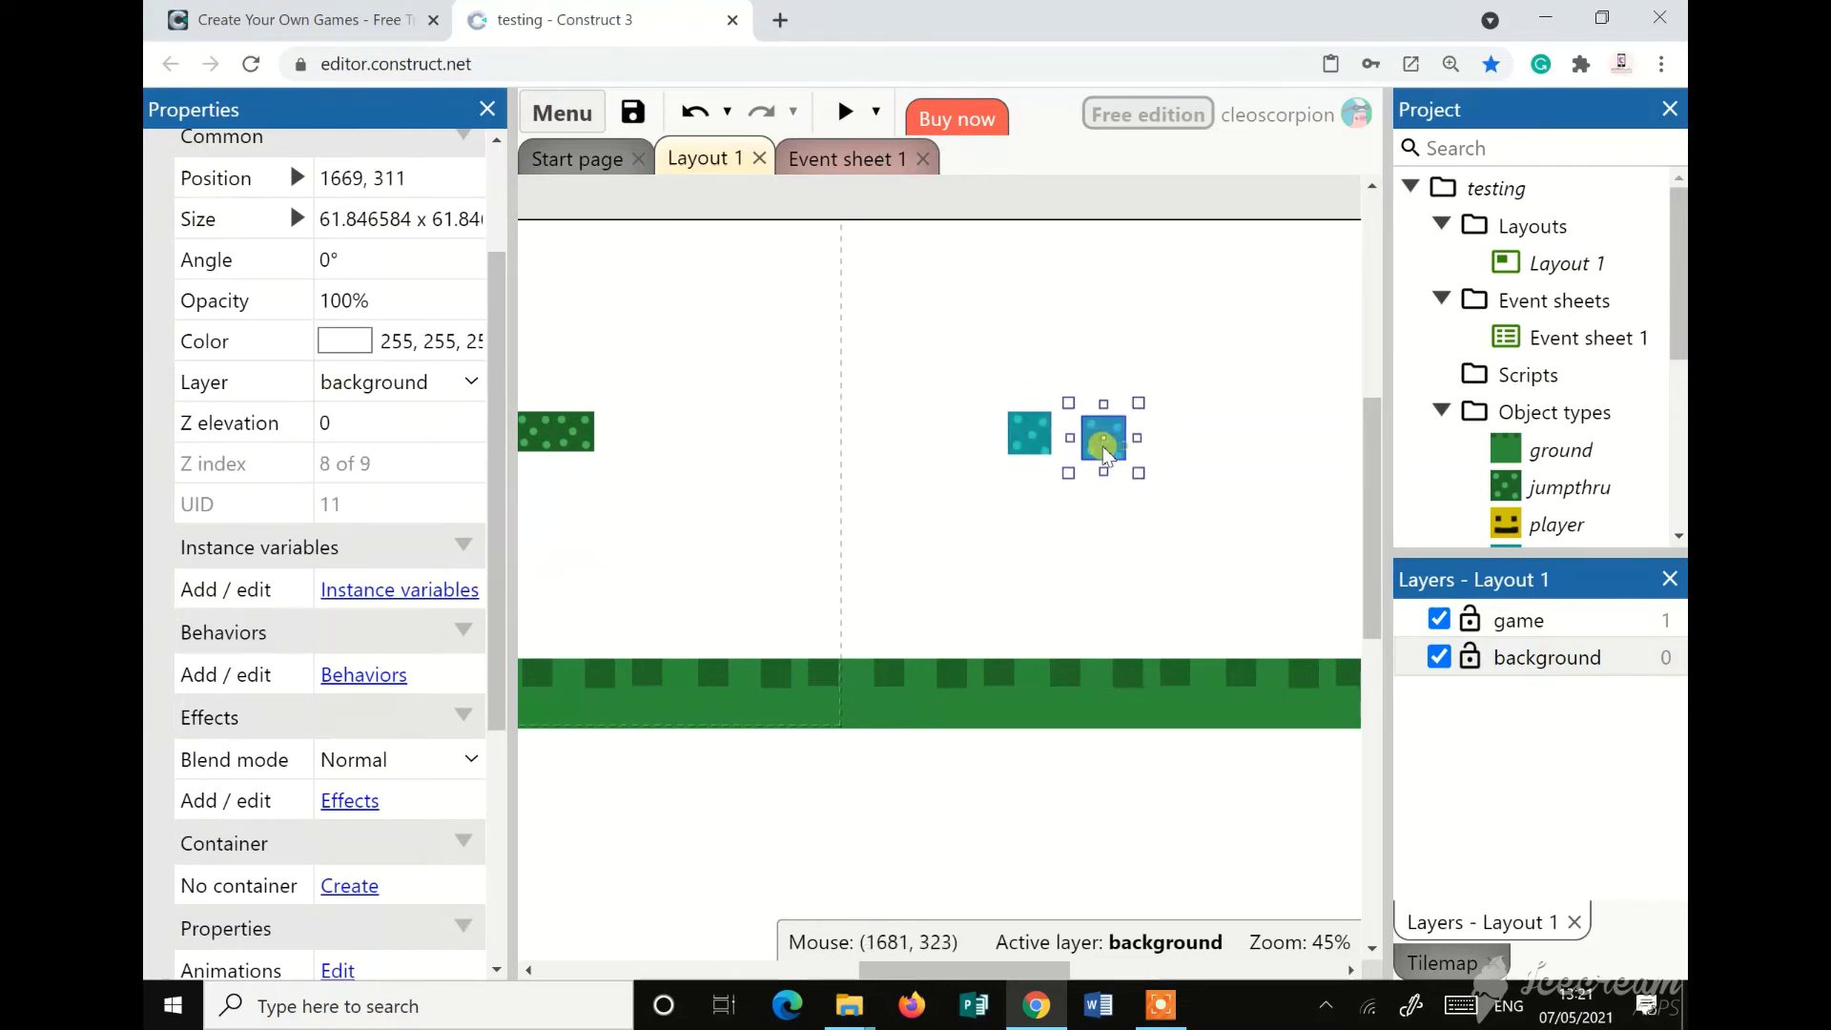
pyautogui.click(1089, 444)
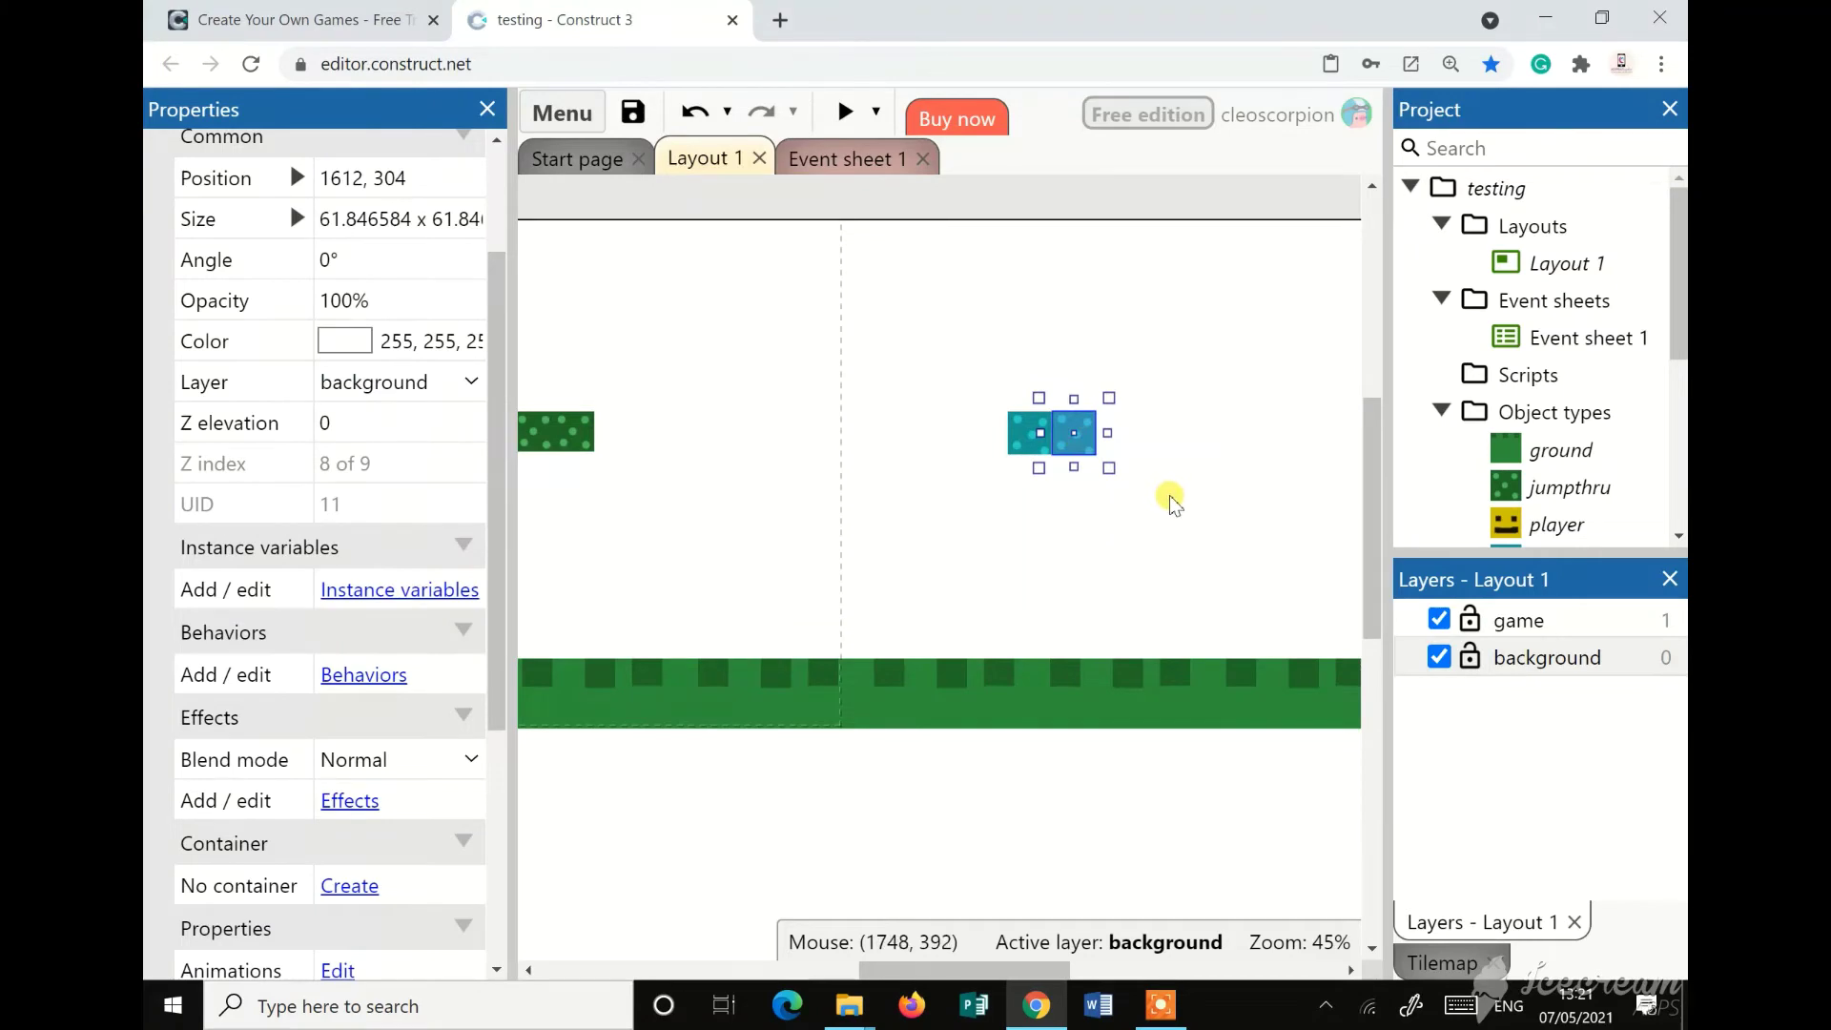
pyautogui.click(1177, 502)
pyautogui.click(1071, 438)
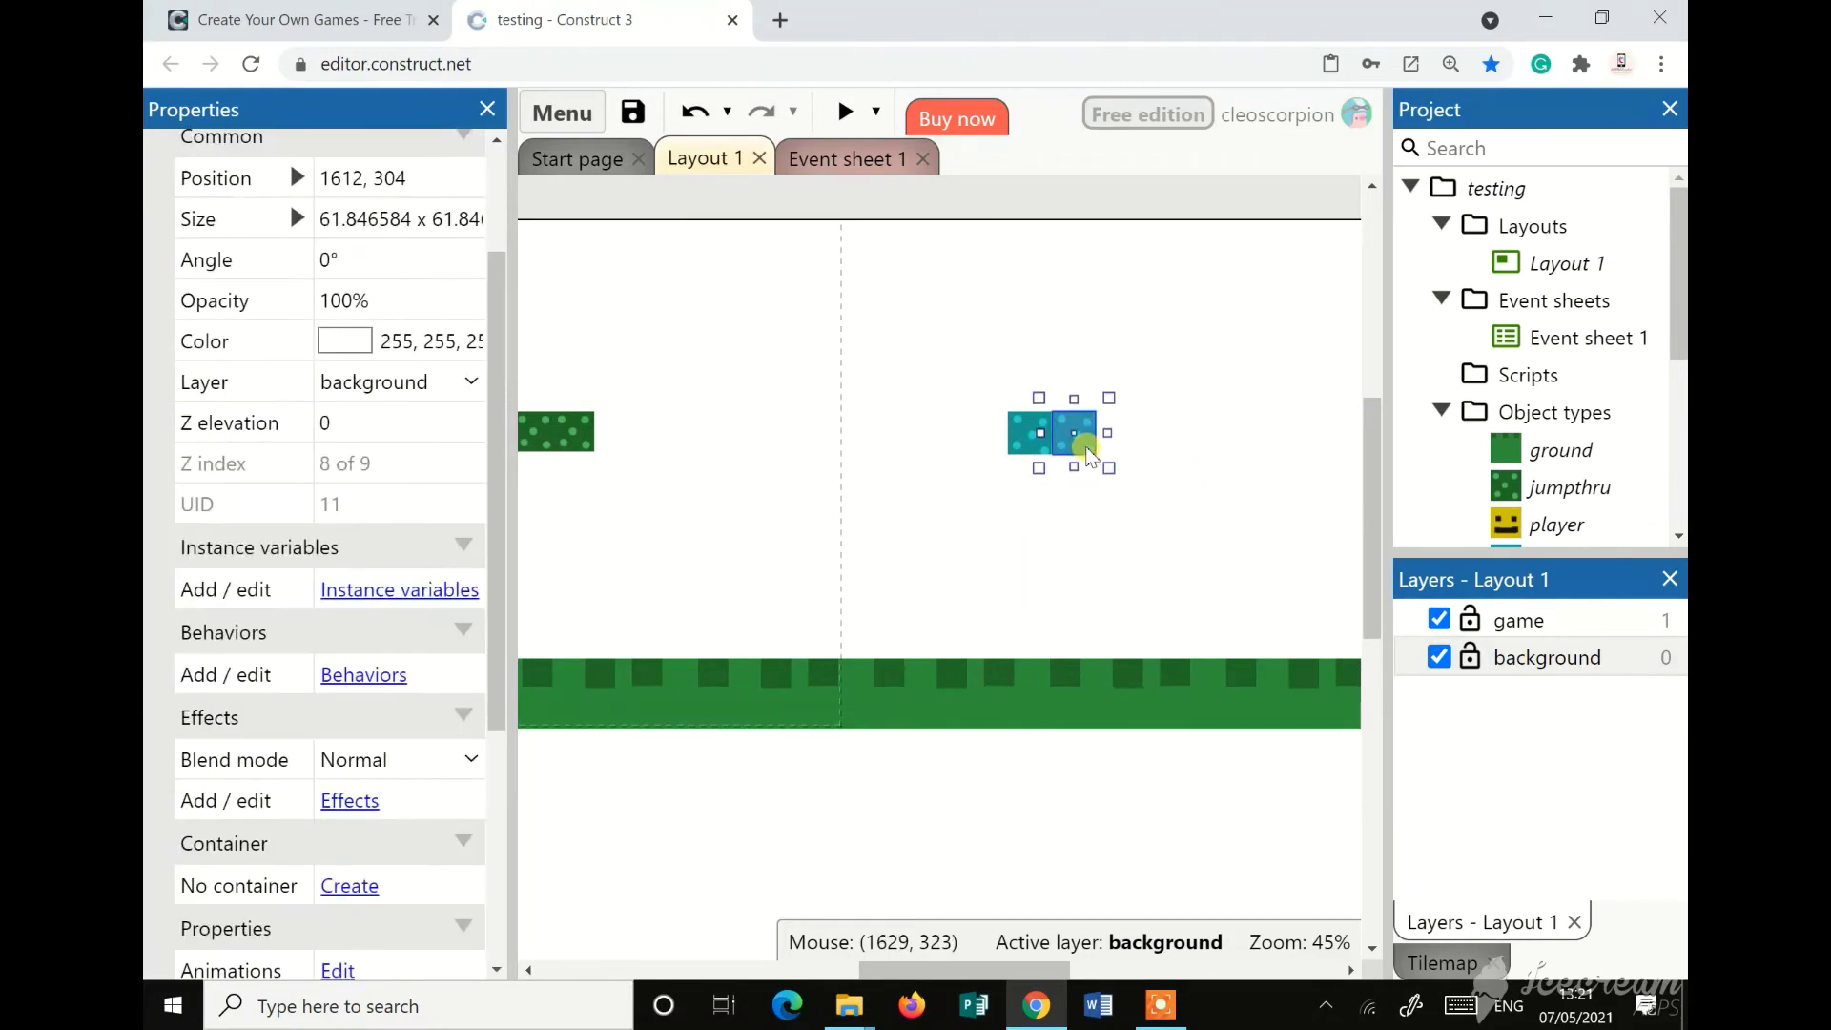
pyautogui.click(1181, 516)
pyautogui.click(1055, 456)
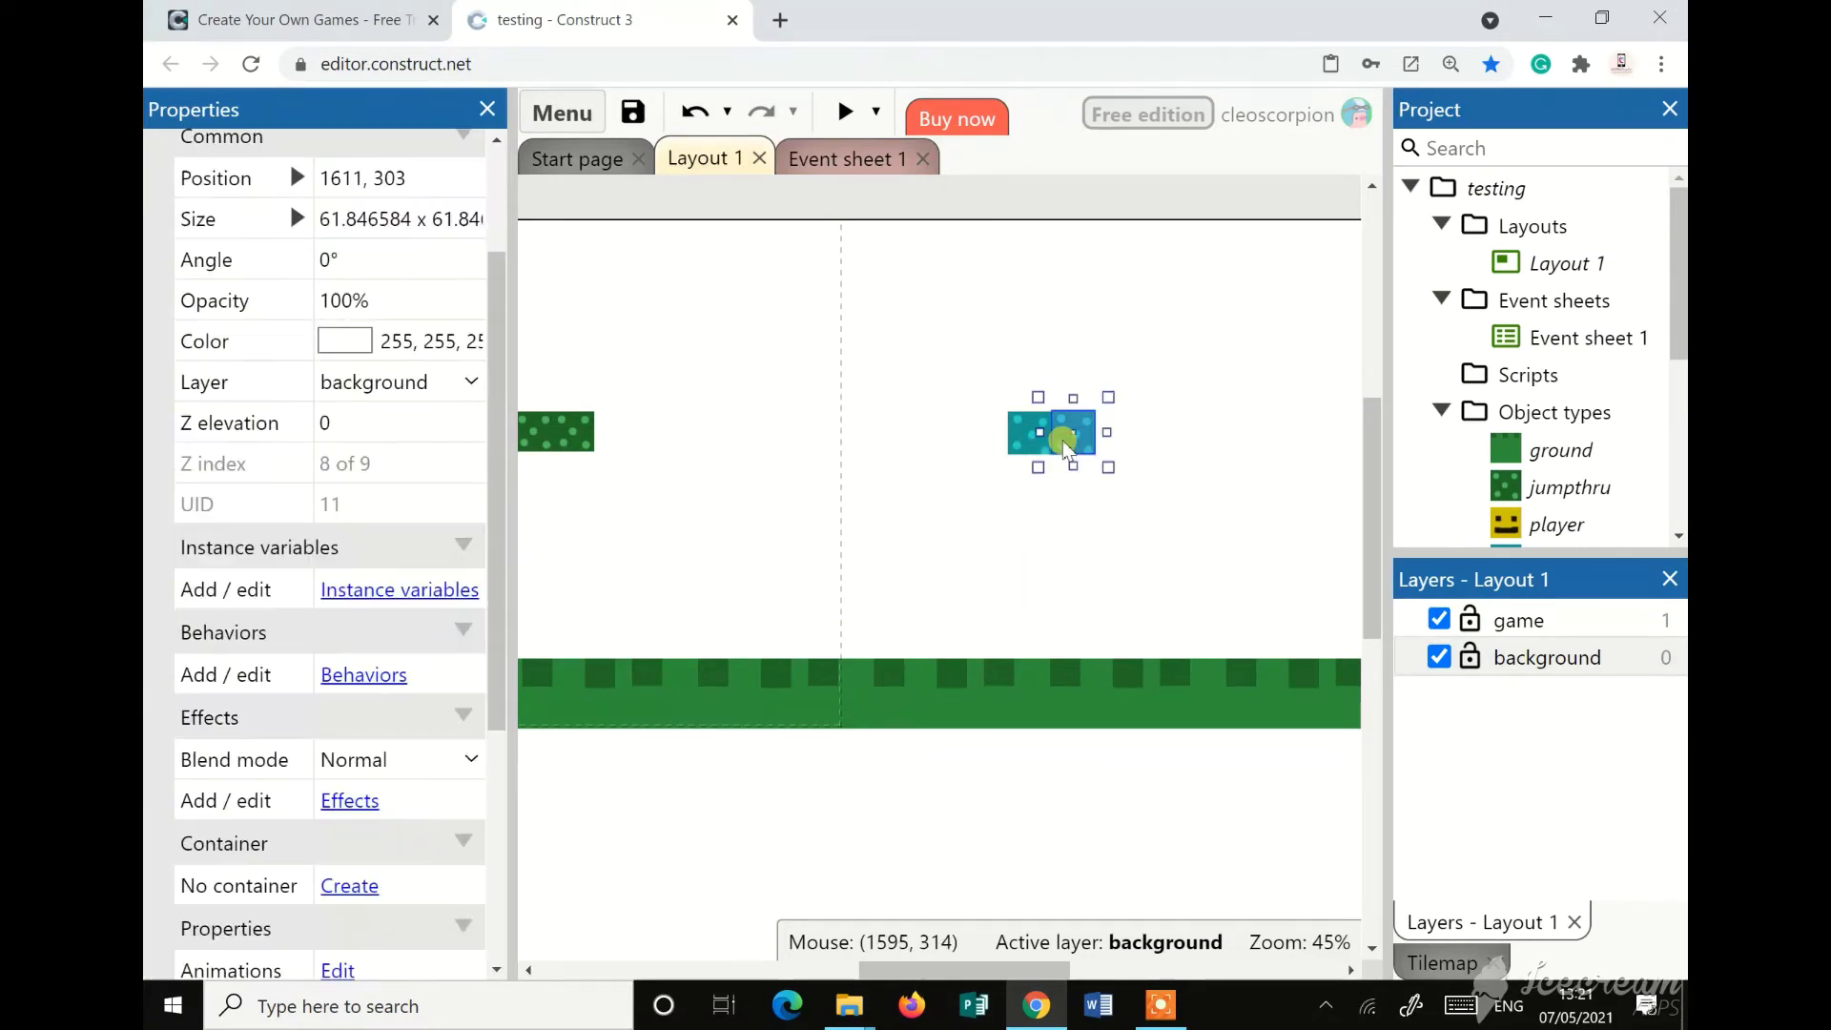
pyautogui.click(1161, 445)
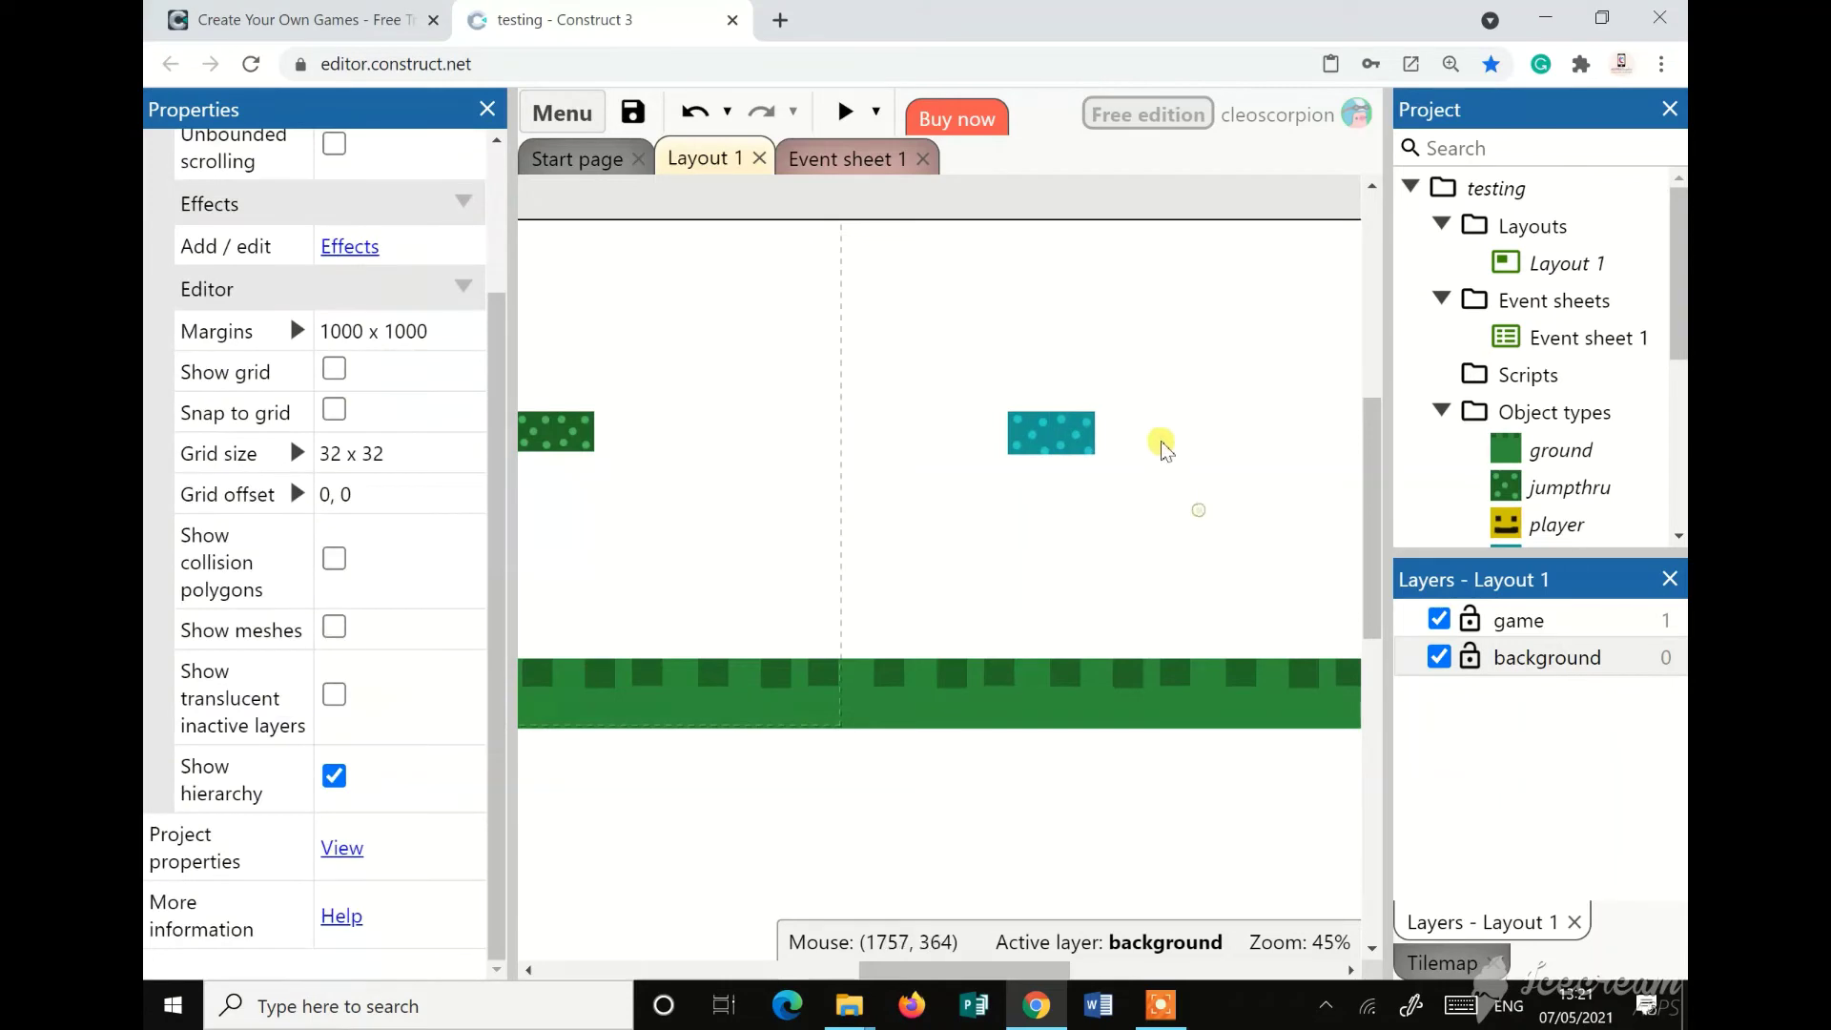
# Add the Sine behavior to the sinivertical sprite and deselect it
pyautogui.click(1071, 431)
pyautogui.click(356, 676)
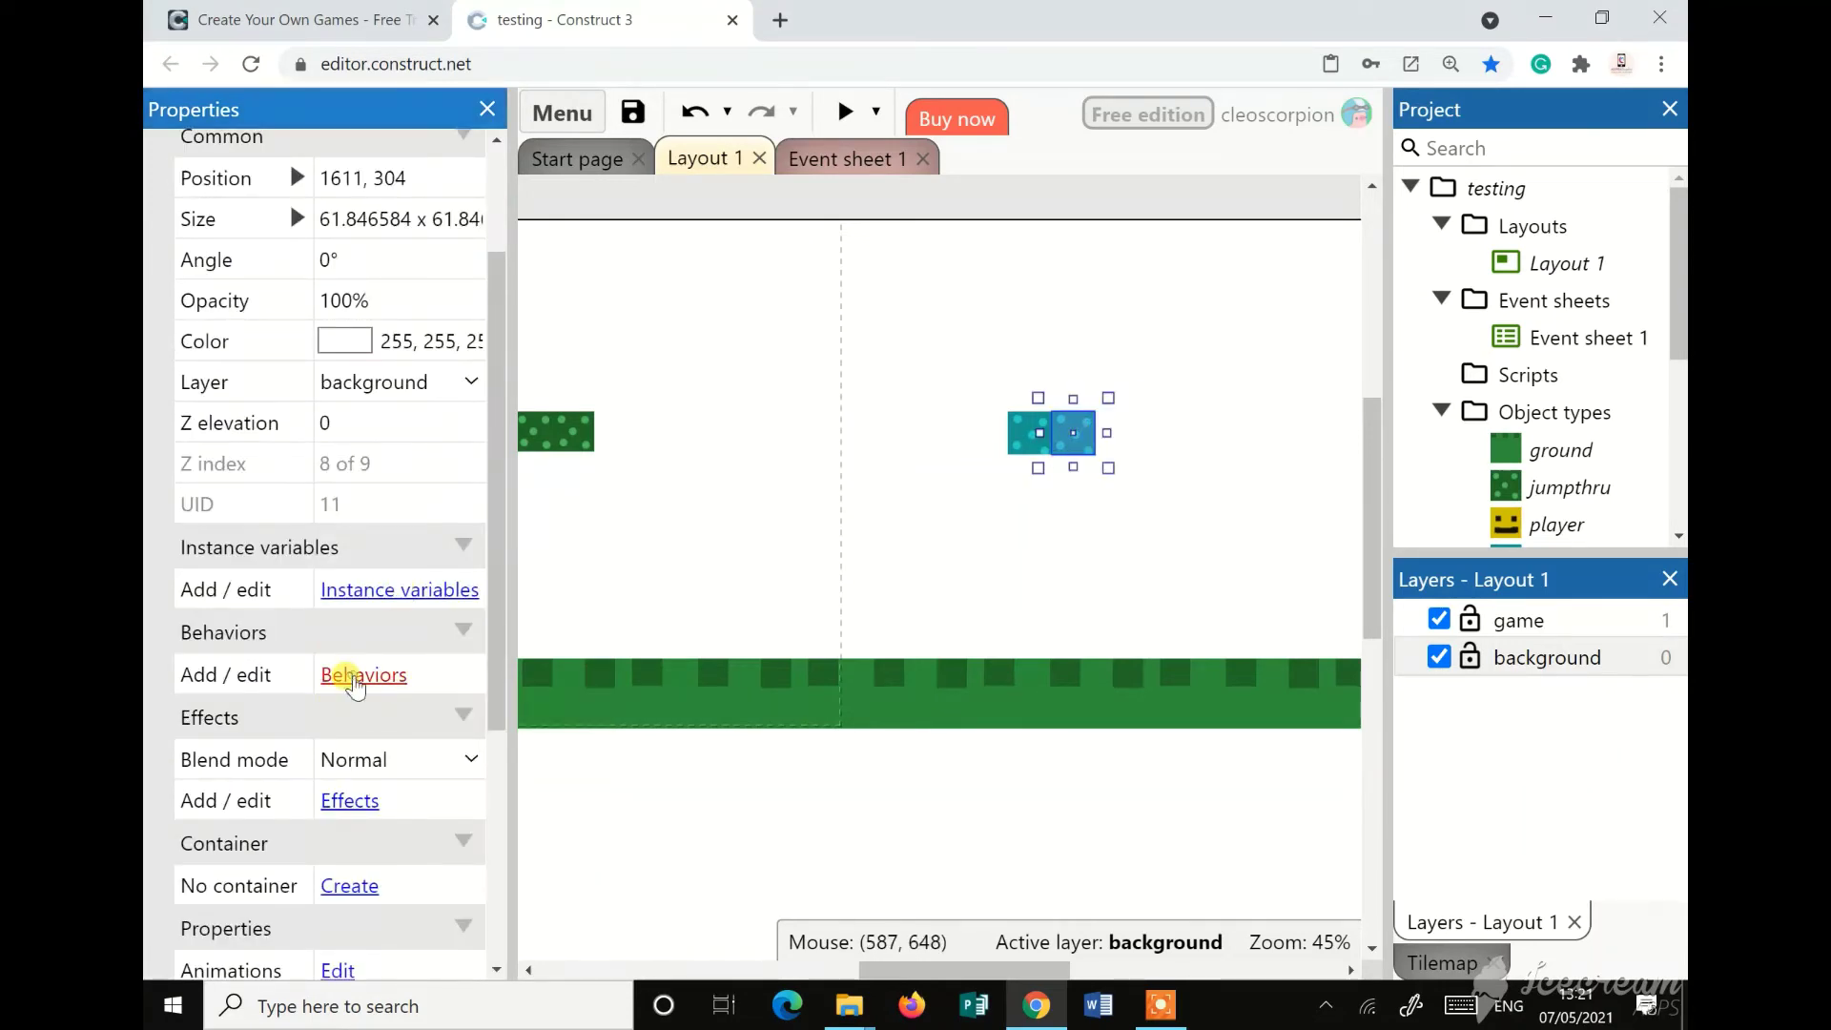
pyautogui.click(903, 405)
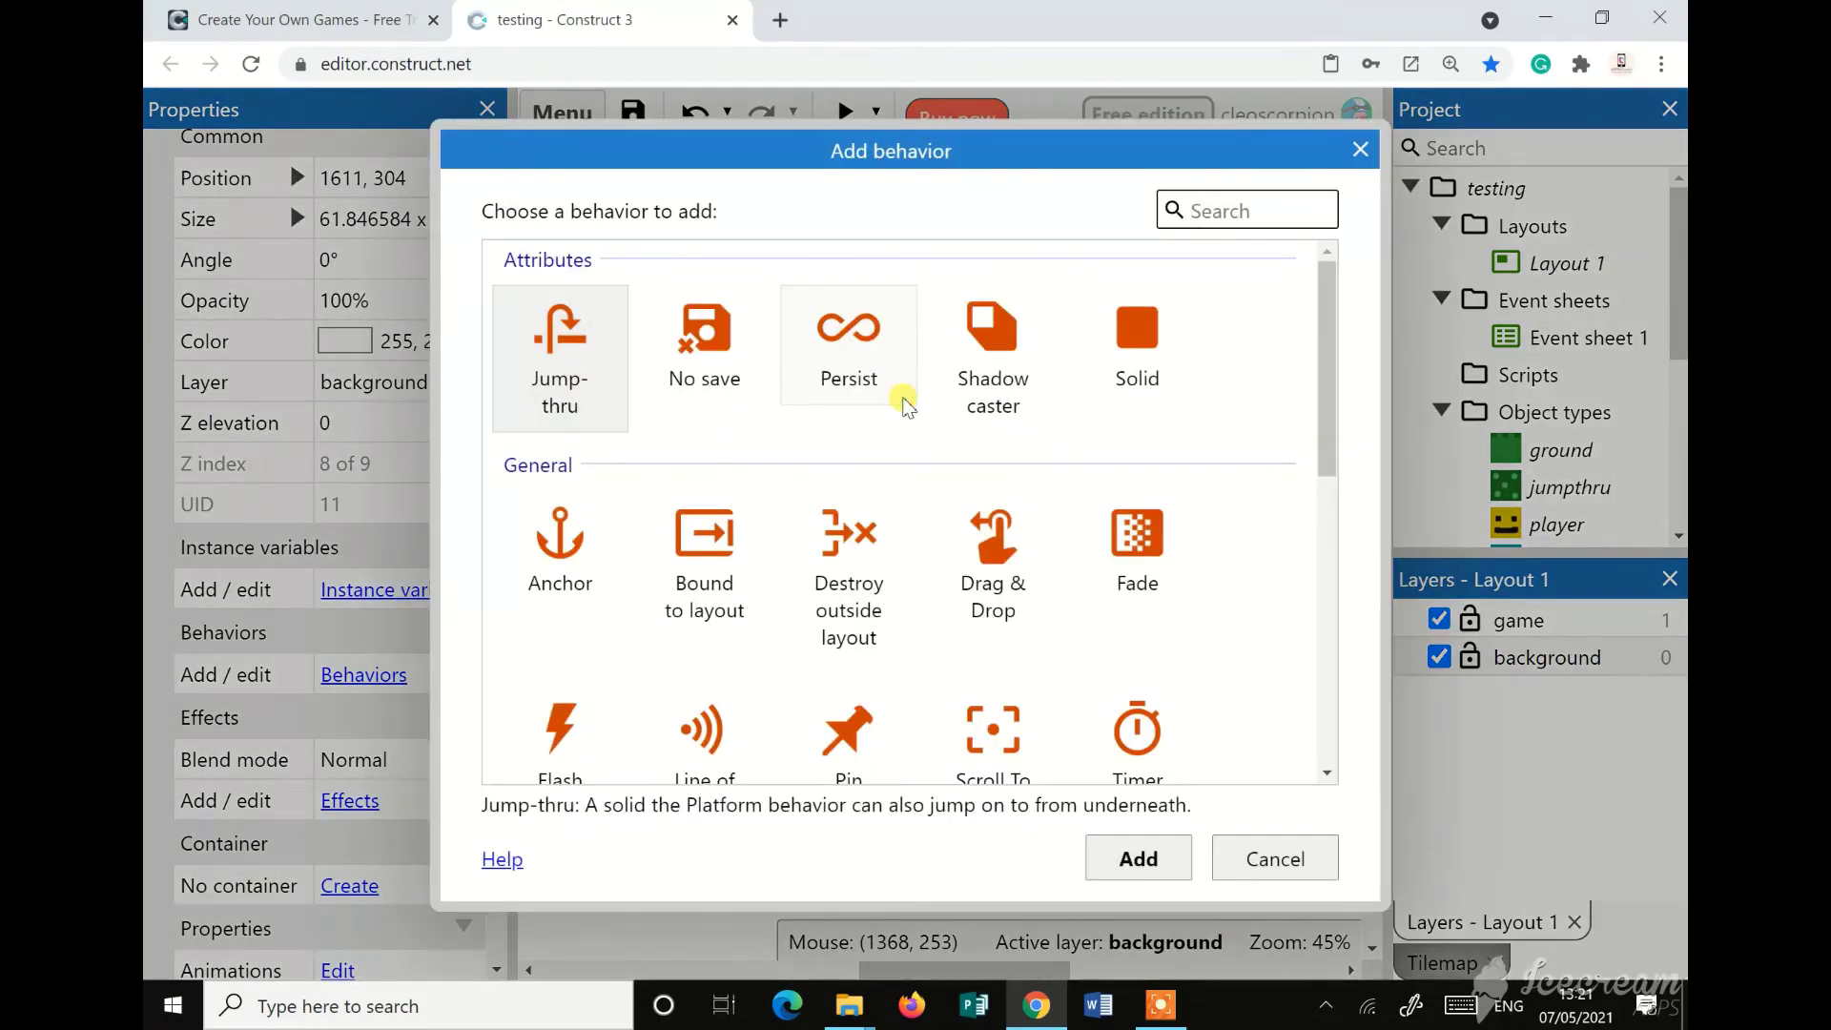
pyautogui.scroll(-1, 1130, 715)
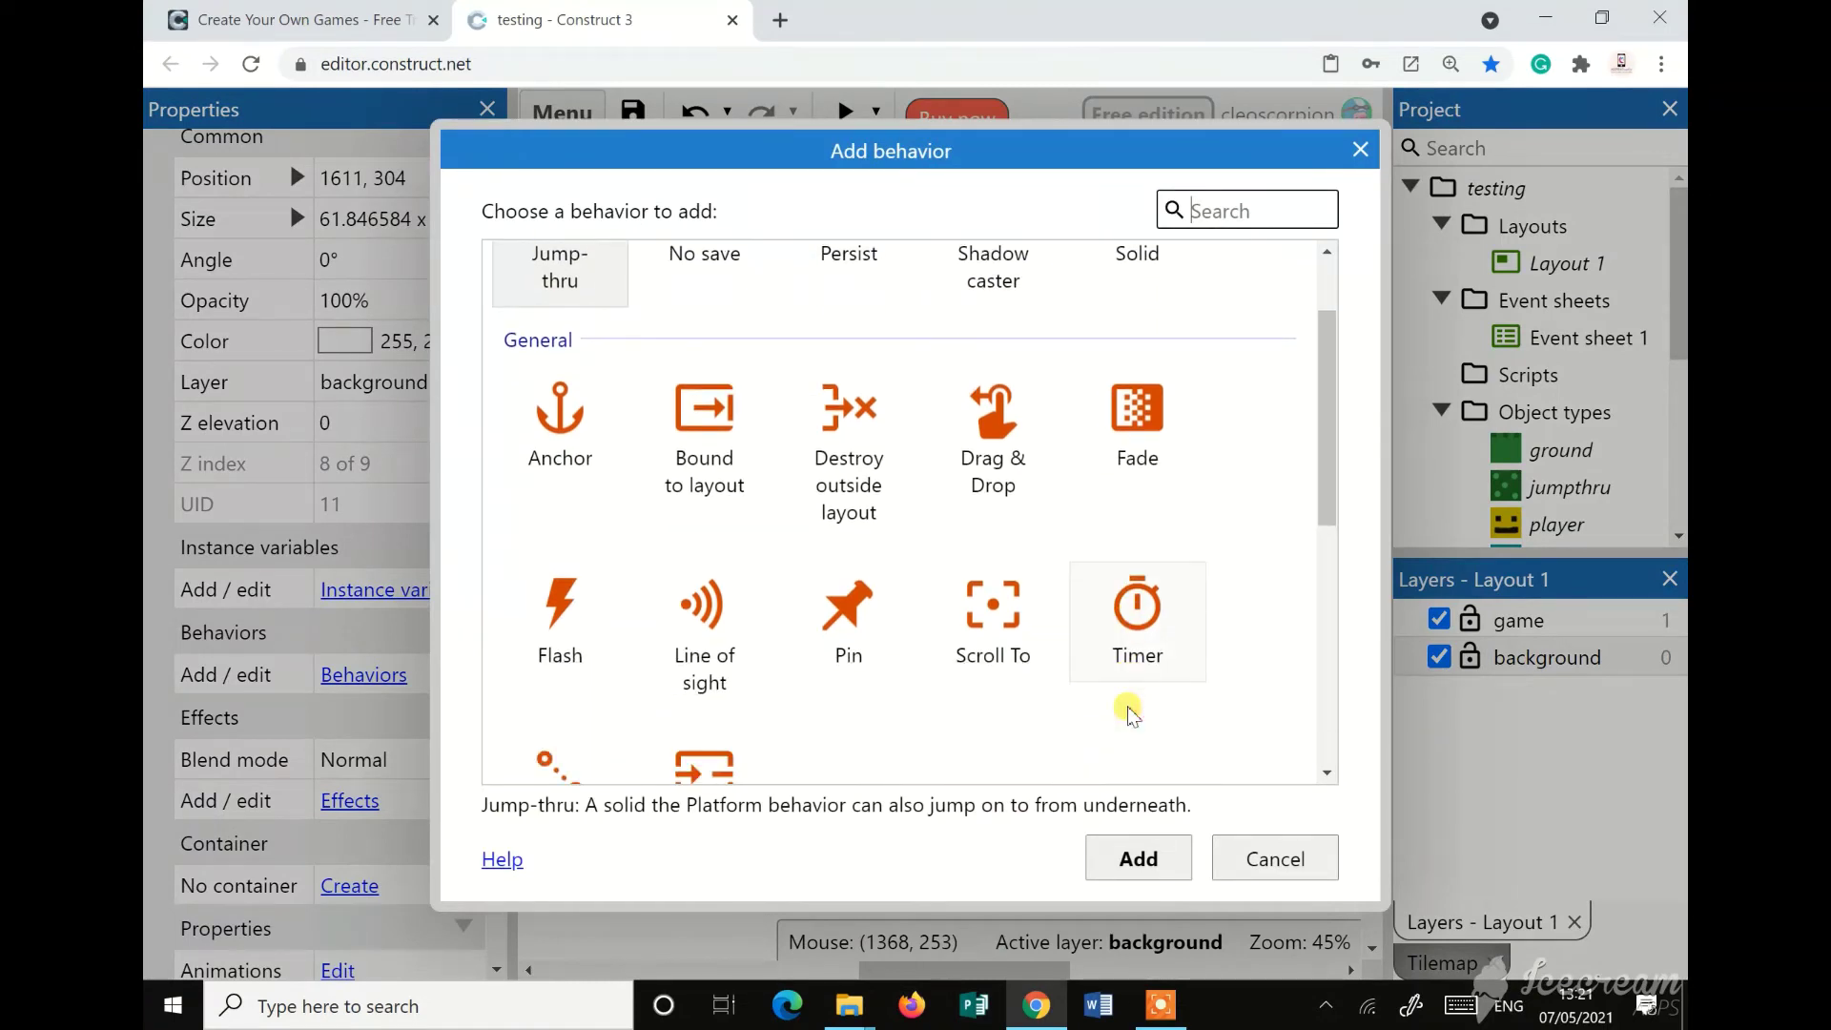
pyautogui.scroll(-5, 679, 599)
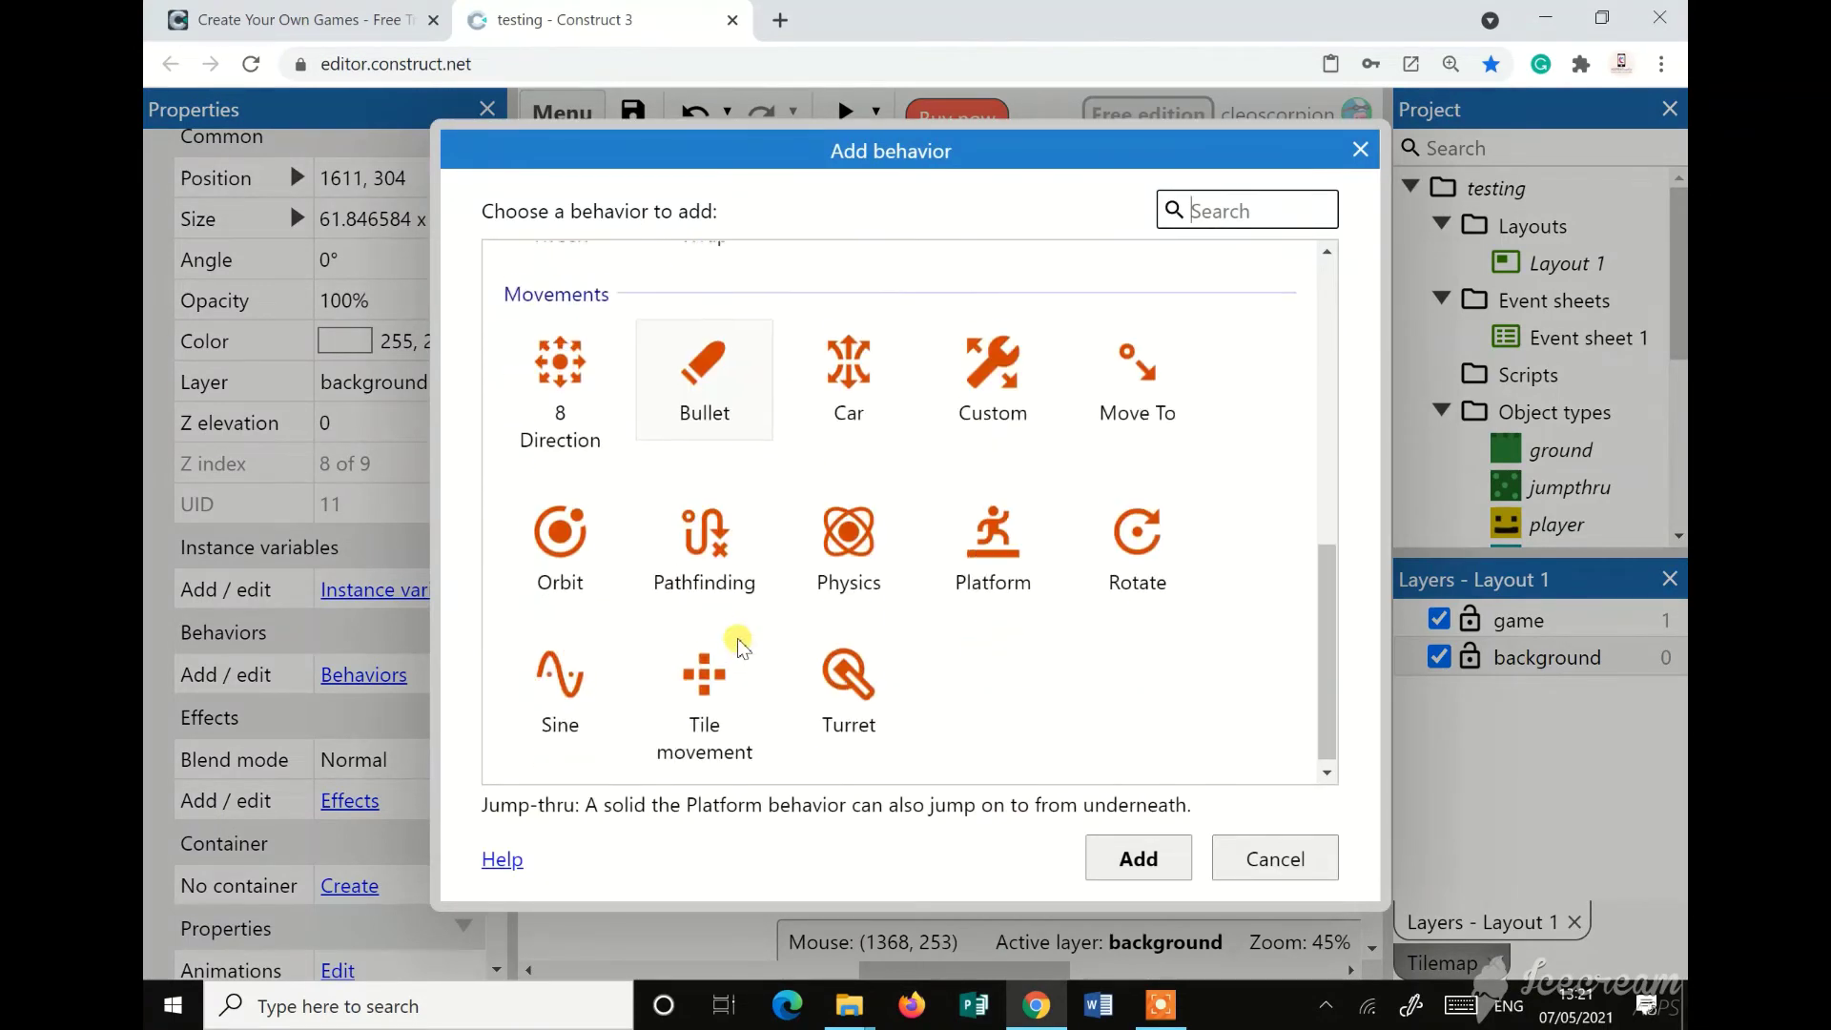
pyautogui.click(592, 681)
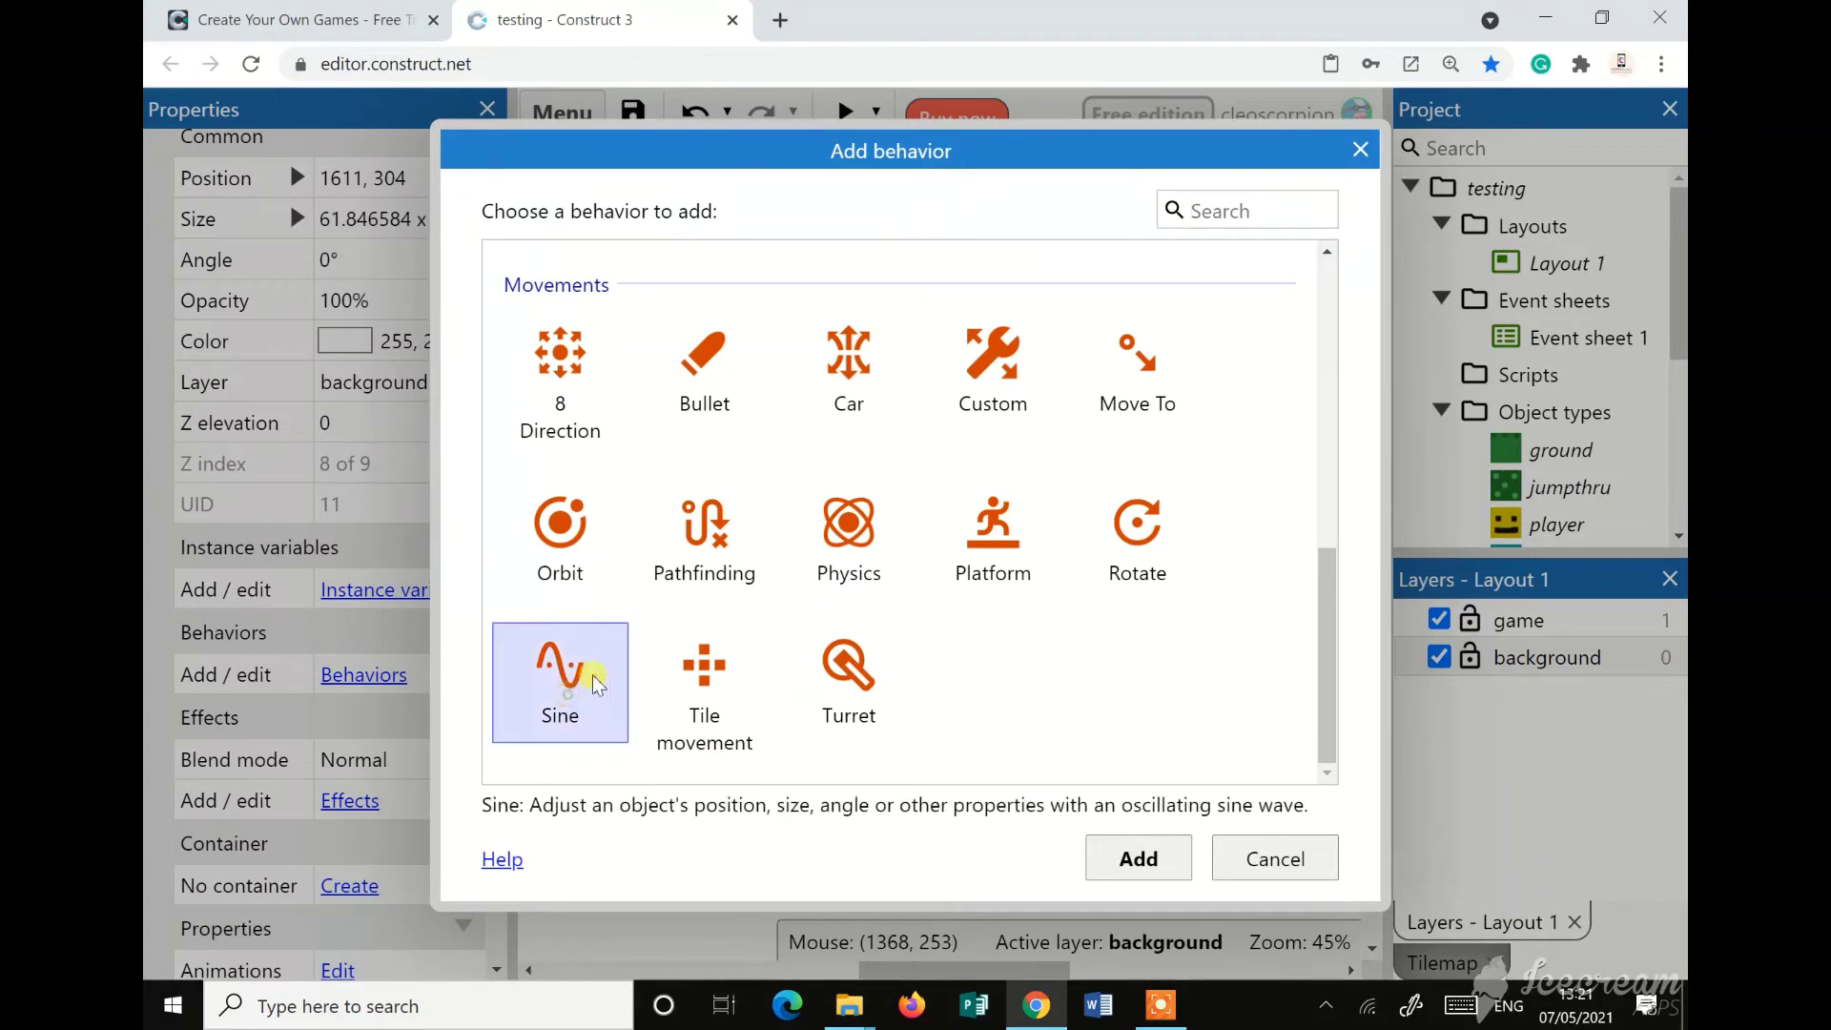
pyautogui.click(1112, 858)
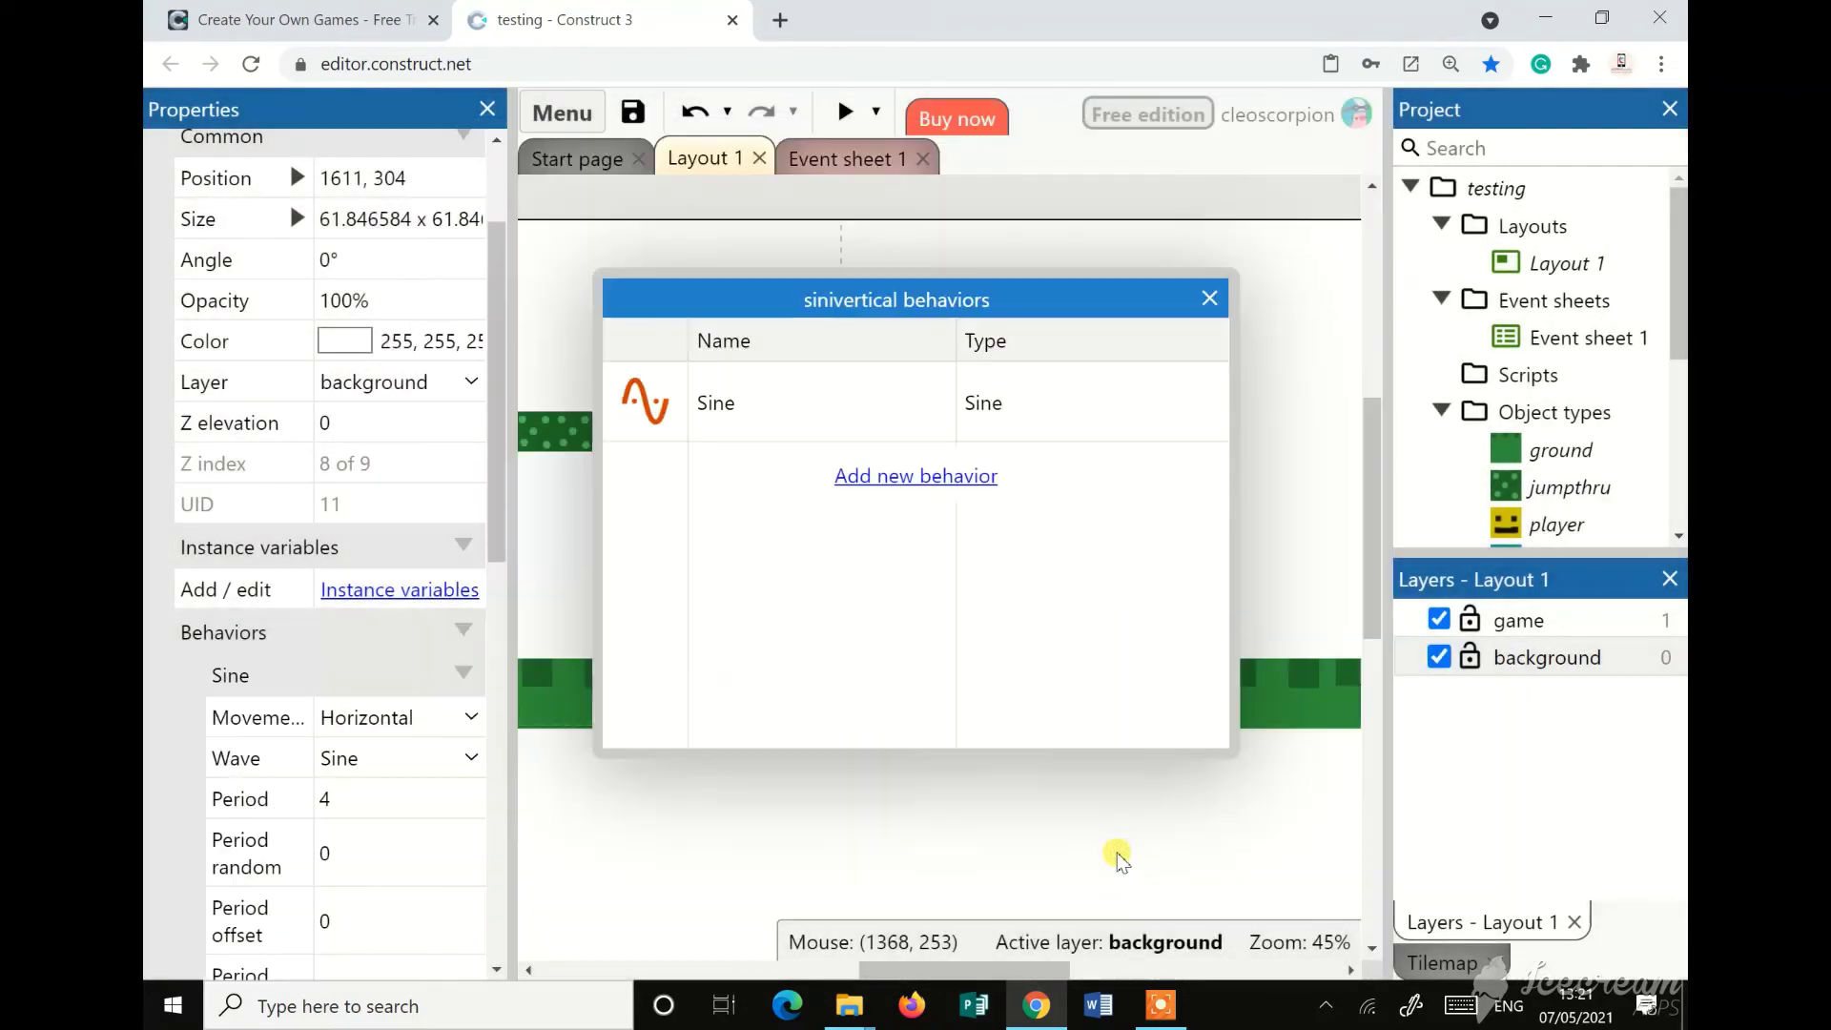
pyautogui.click(1209, 299)
pyautogui.click(1117, 492)
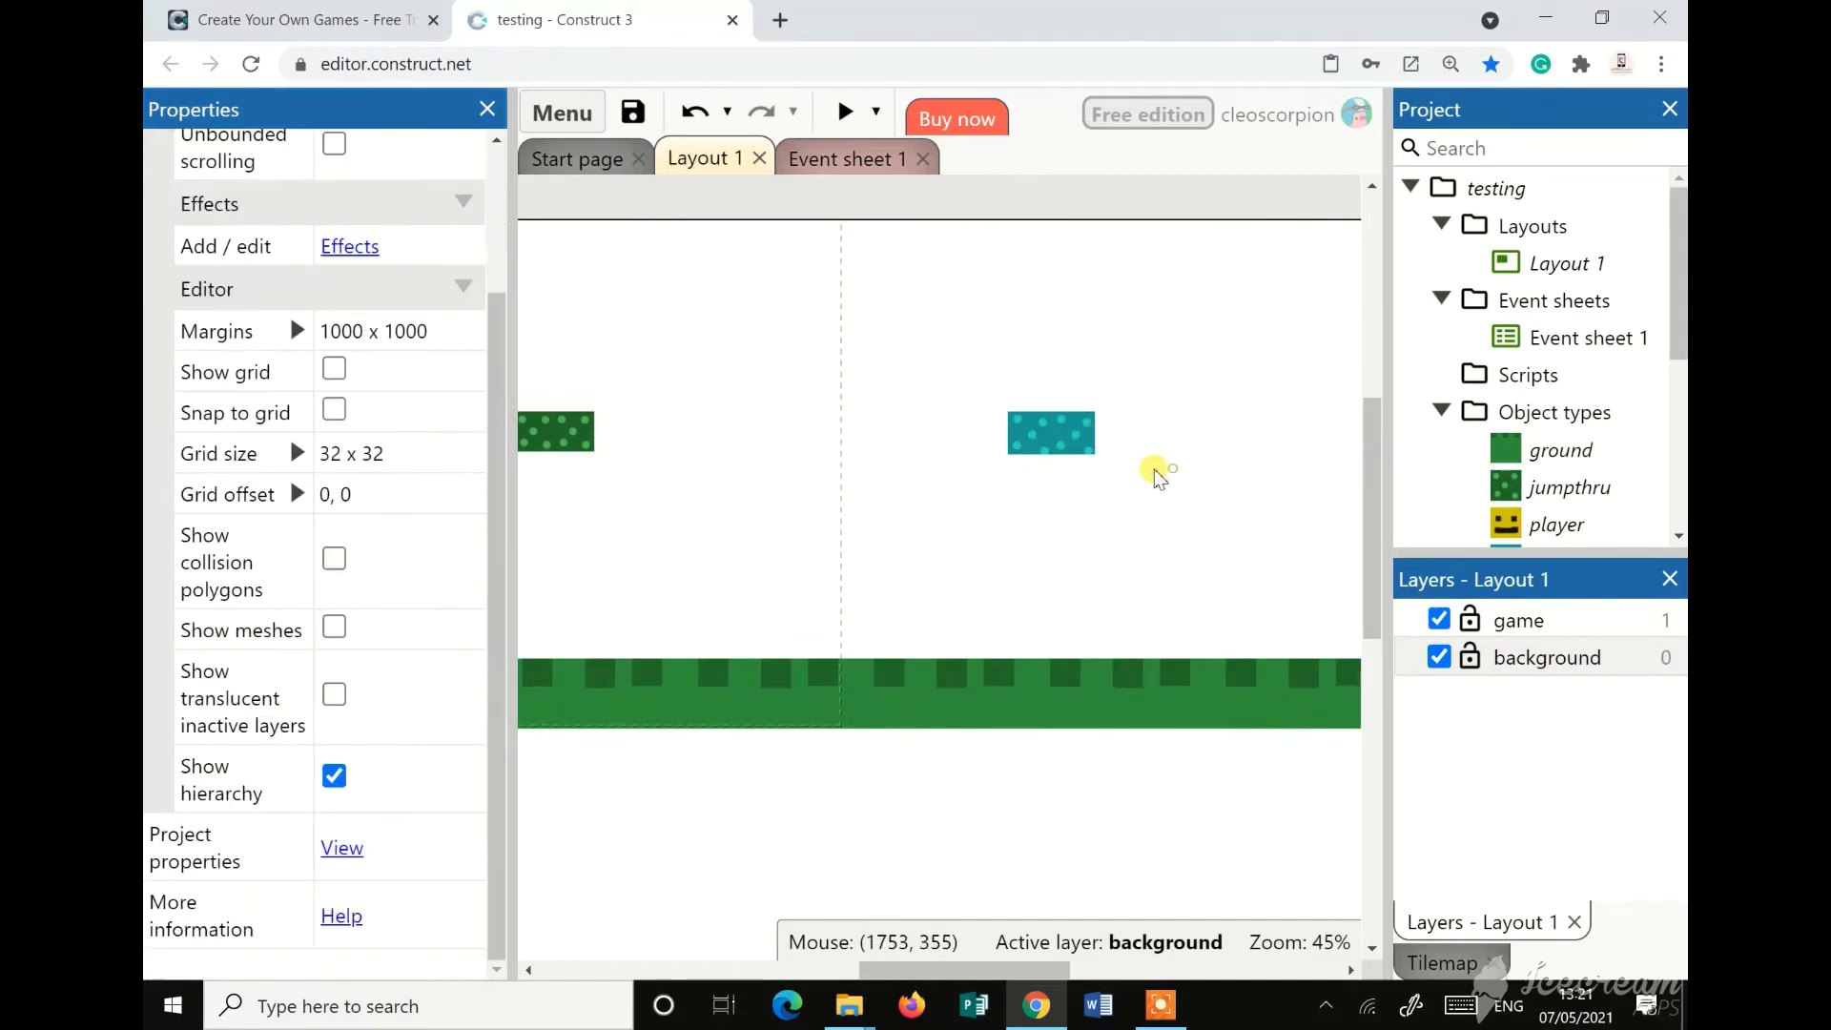
# Set the Sine movement of both teal platform tiles to Vertical
pyautogui.moveTo(1179, 465); pyautogui.dragTo(1035, 381)
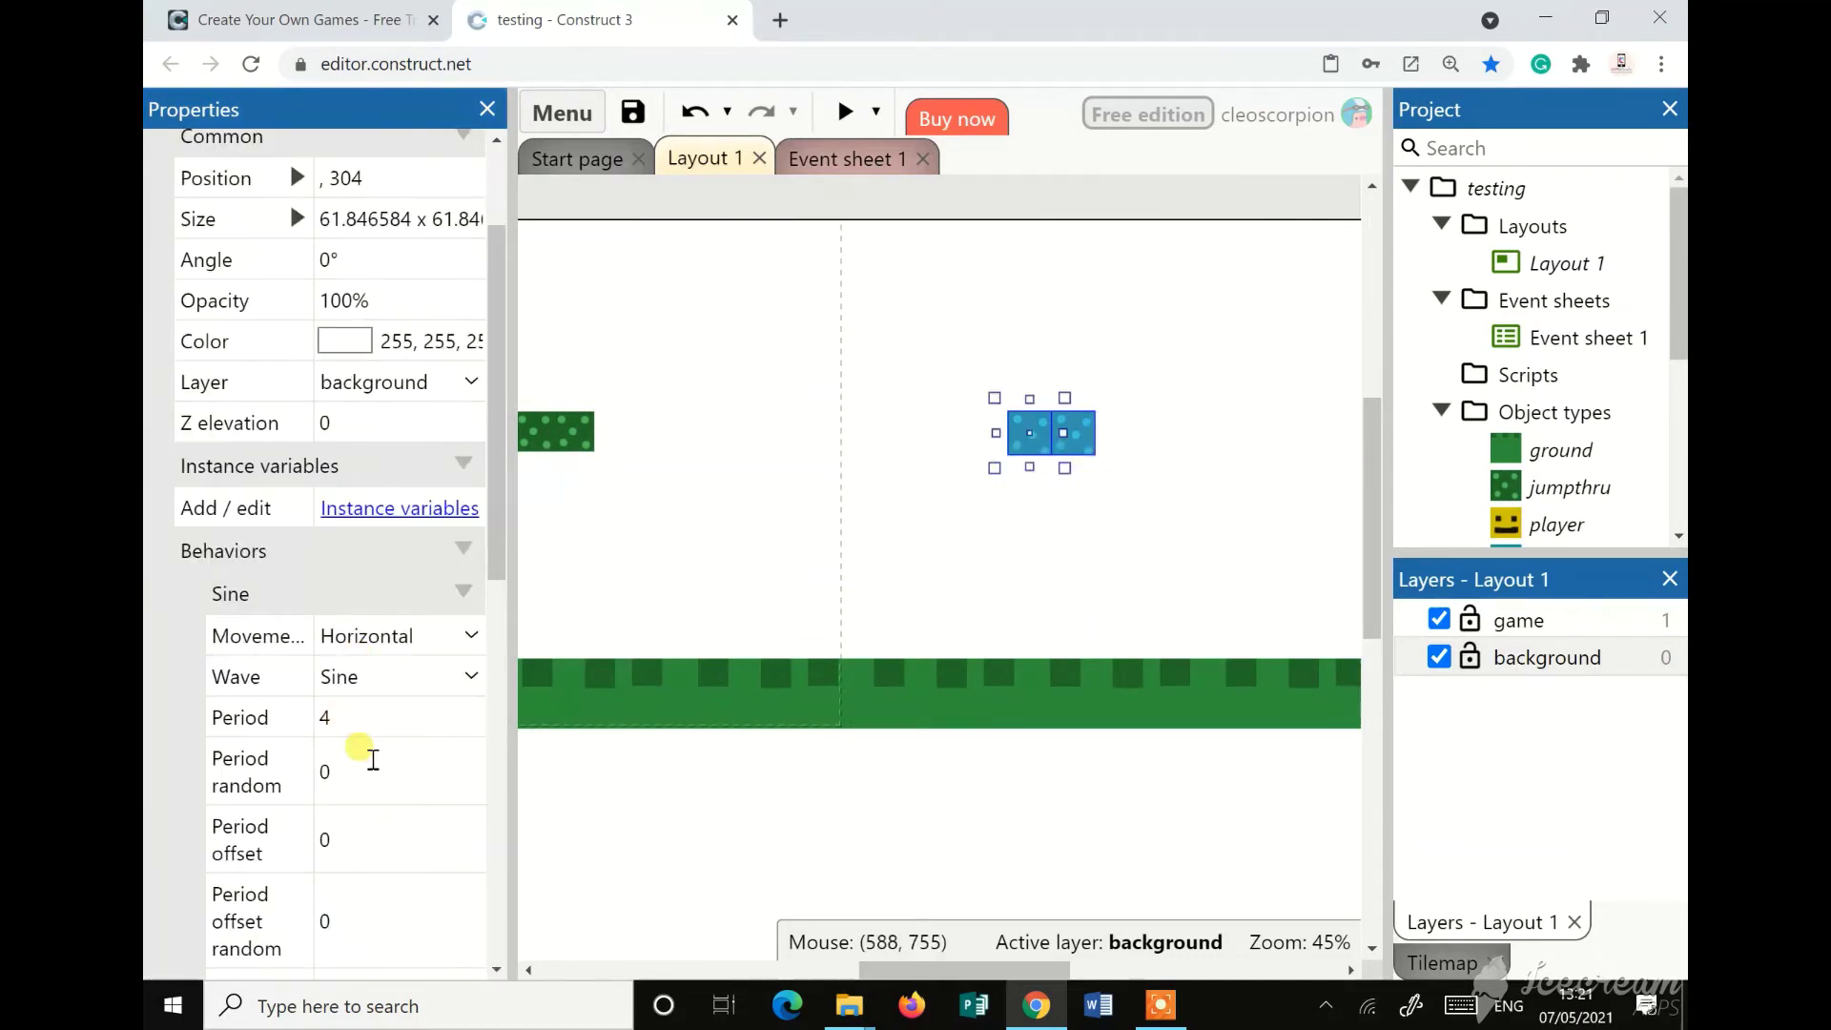
pyautogui.scroll(-3, 372, 725)
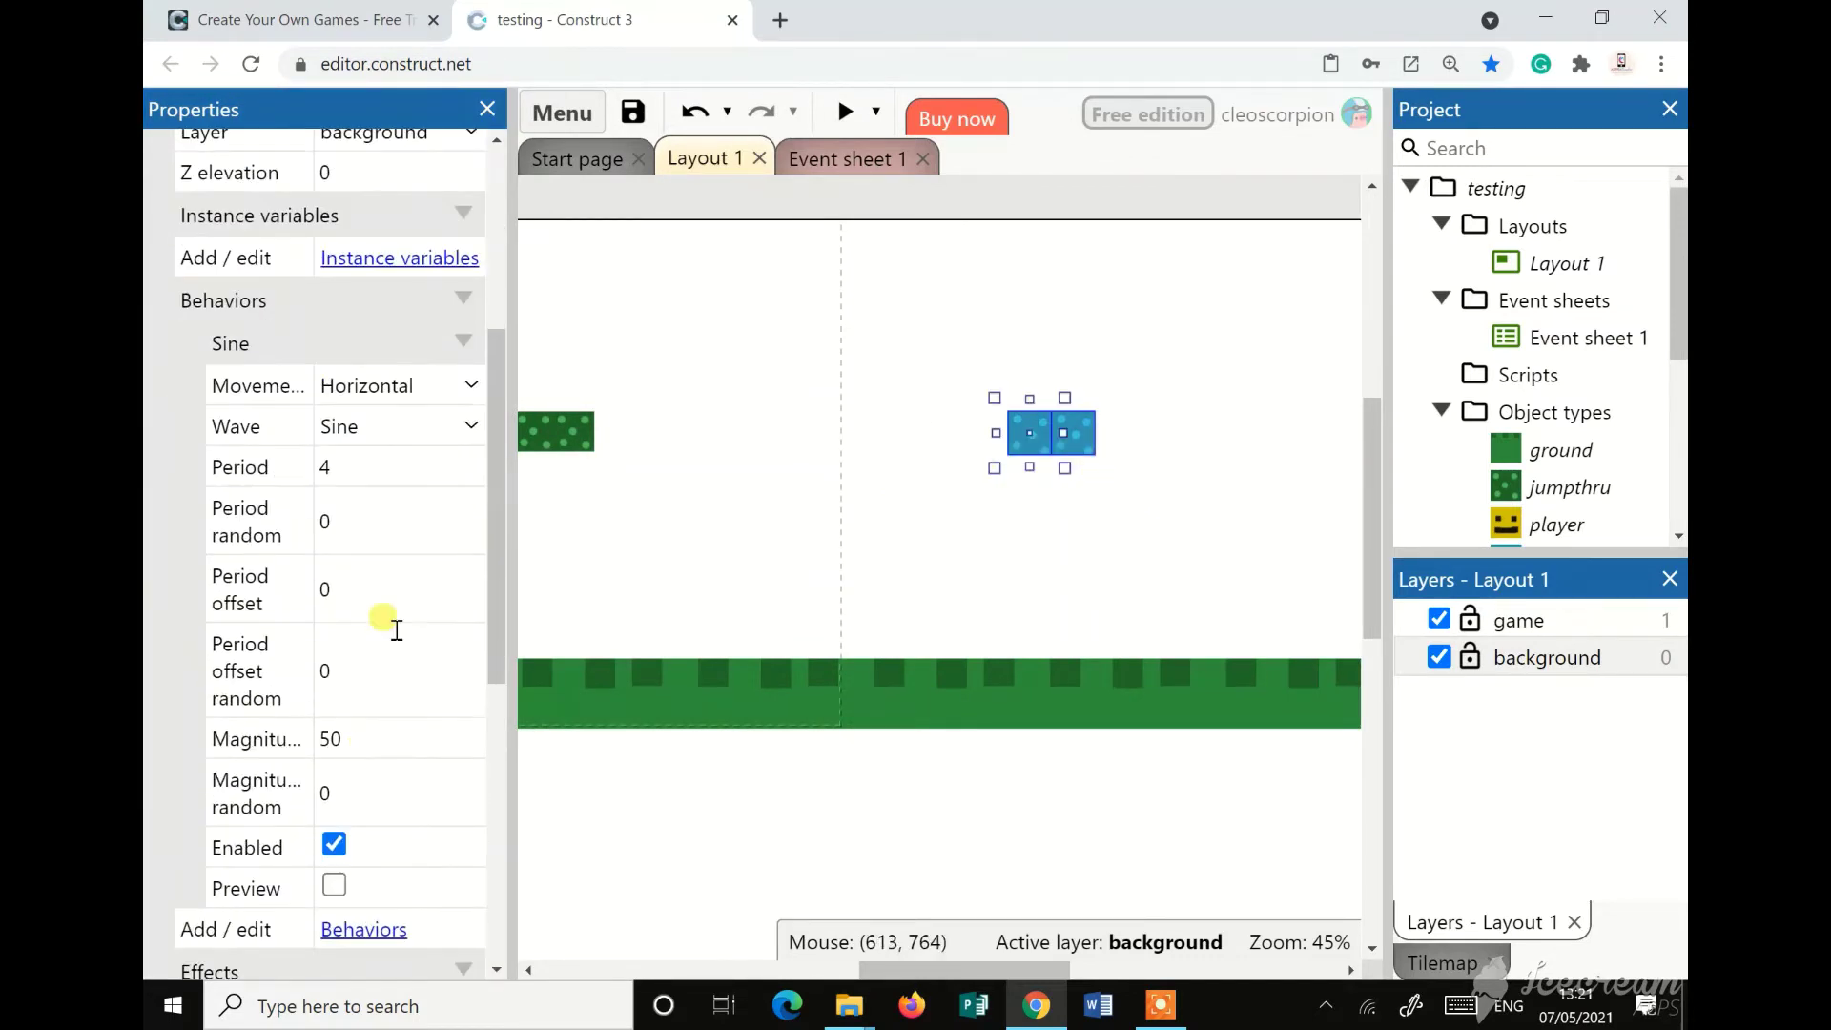
pyautogui.click(368, 387)
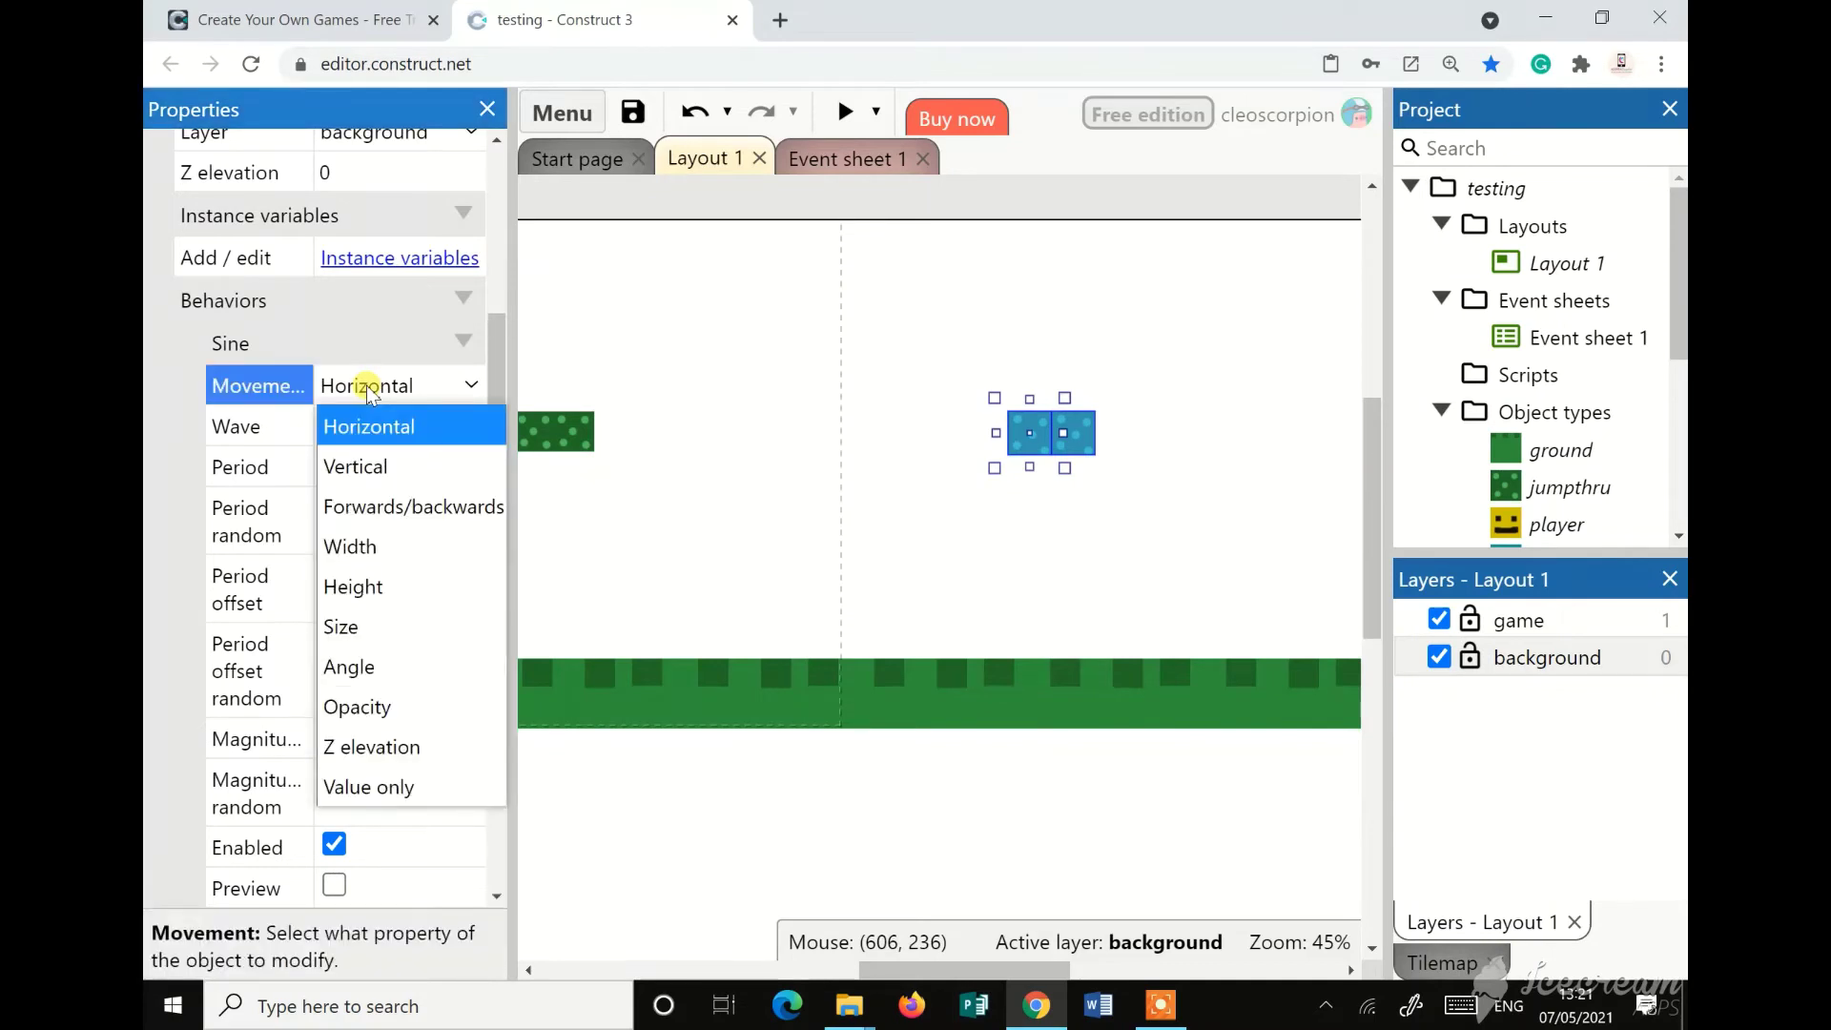
pyautogui.click(366, 471)
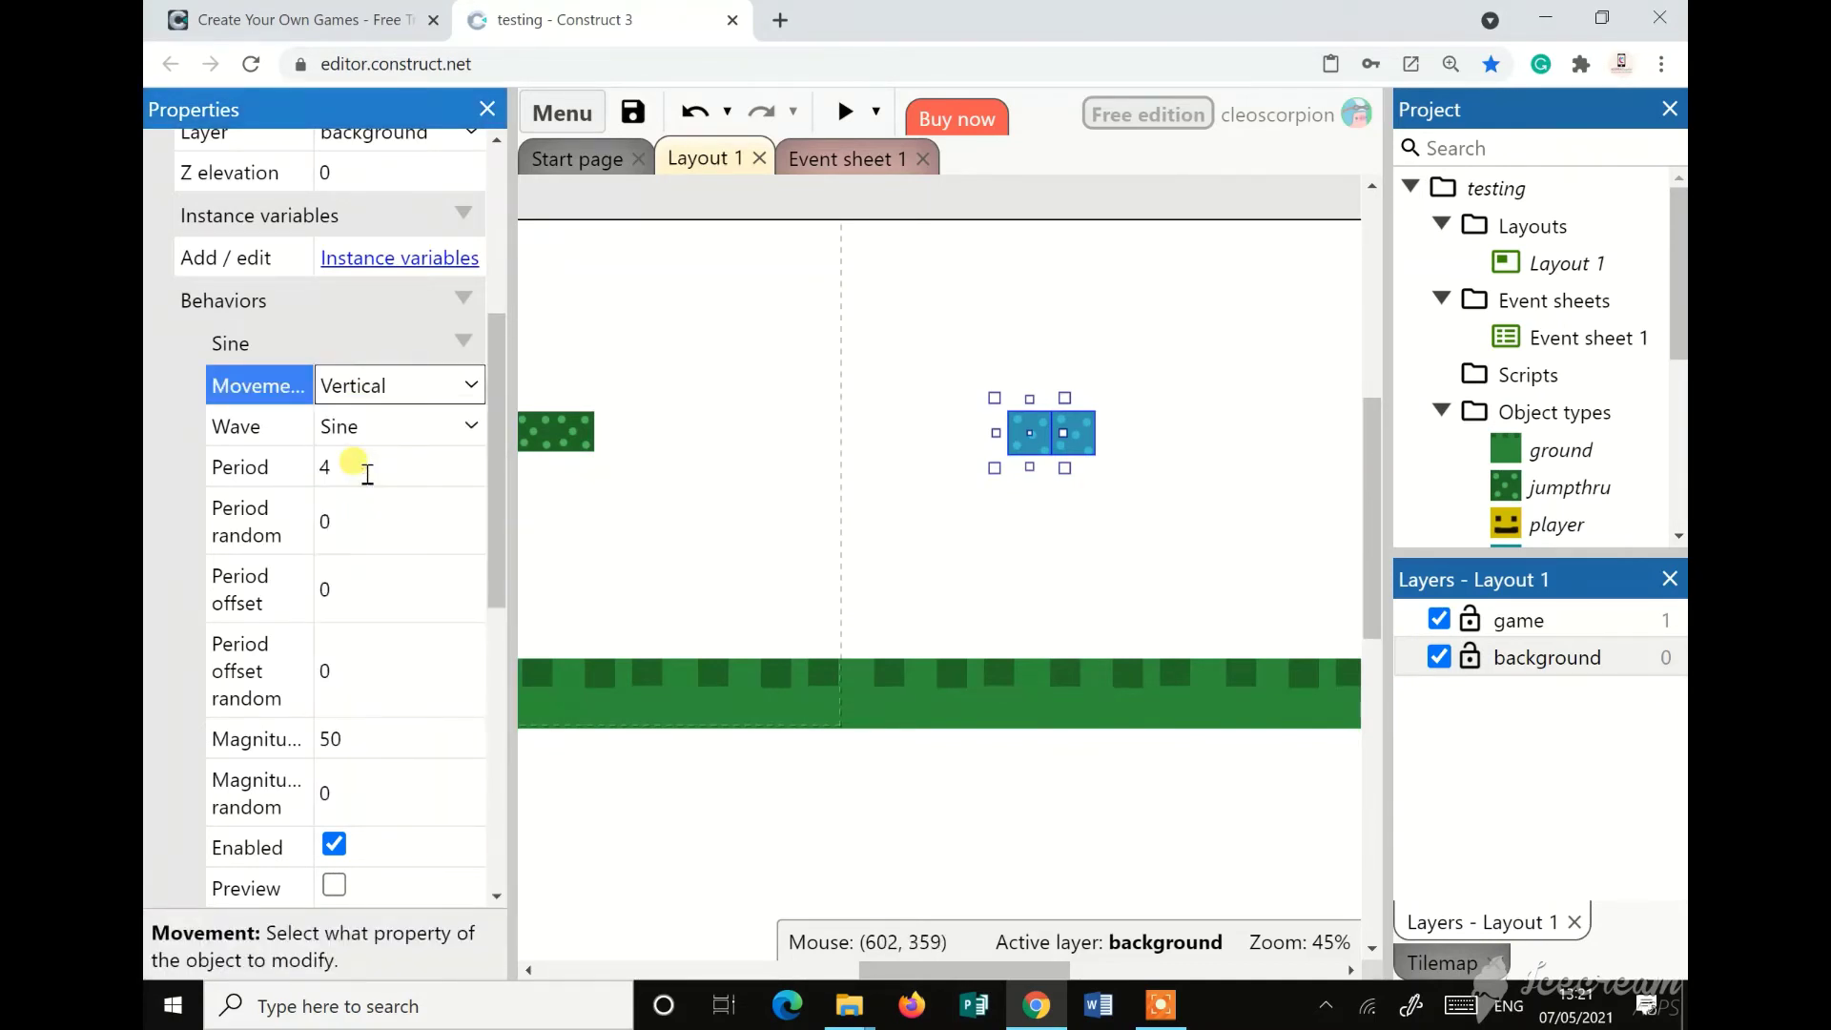
# Preview the game, run the player across the ground to the teal platform, try jumping beneath it, and close the preview
pyautogui.click(625, 515)
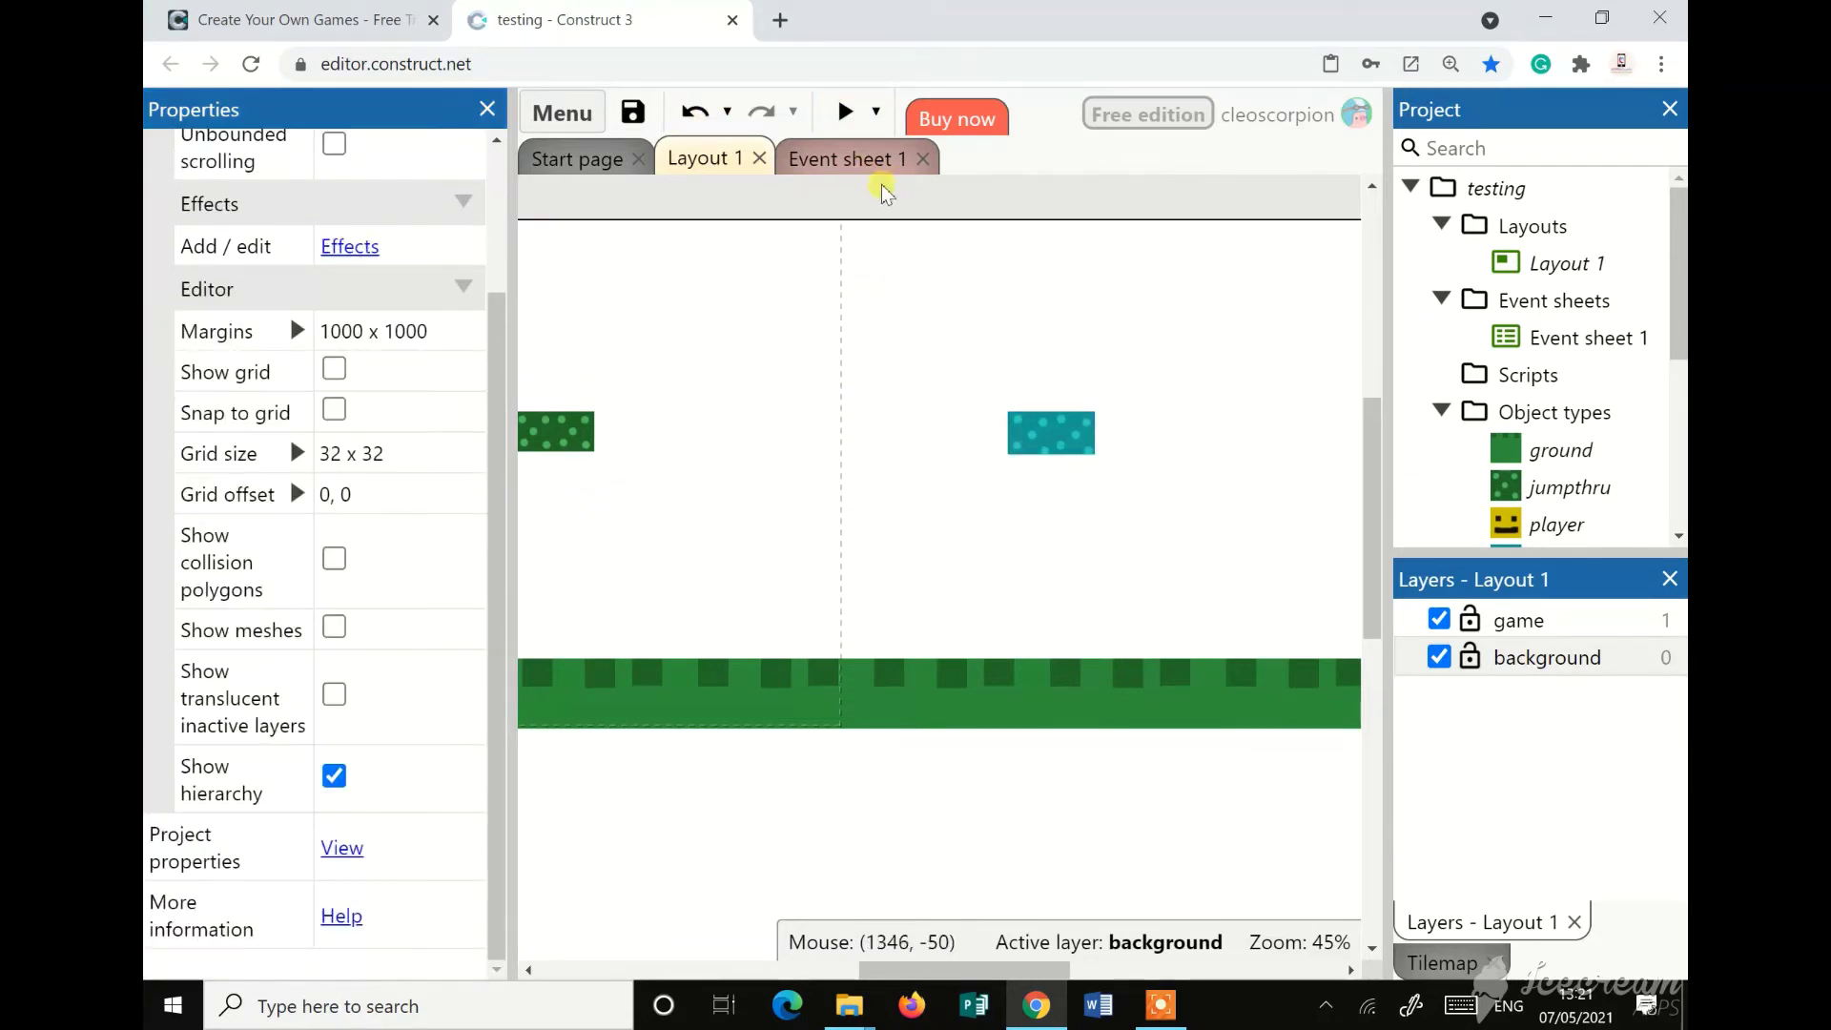
pyautogui.click(852, 112)
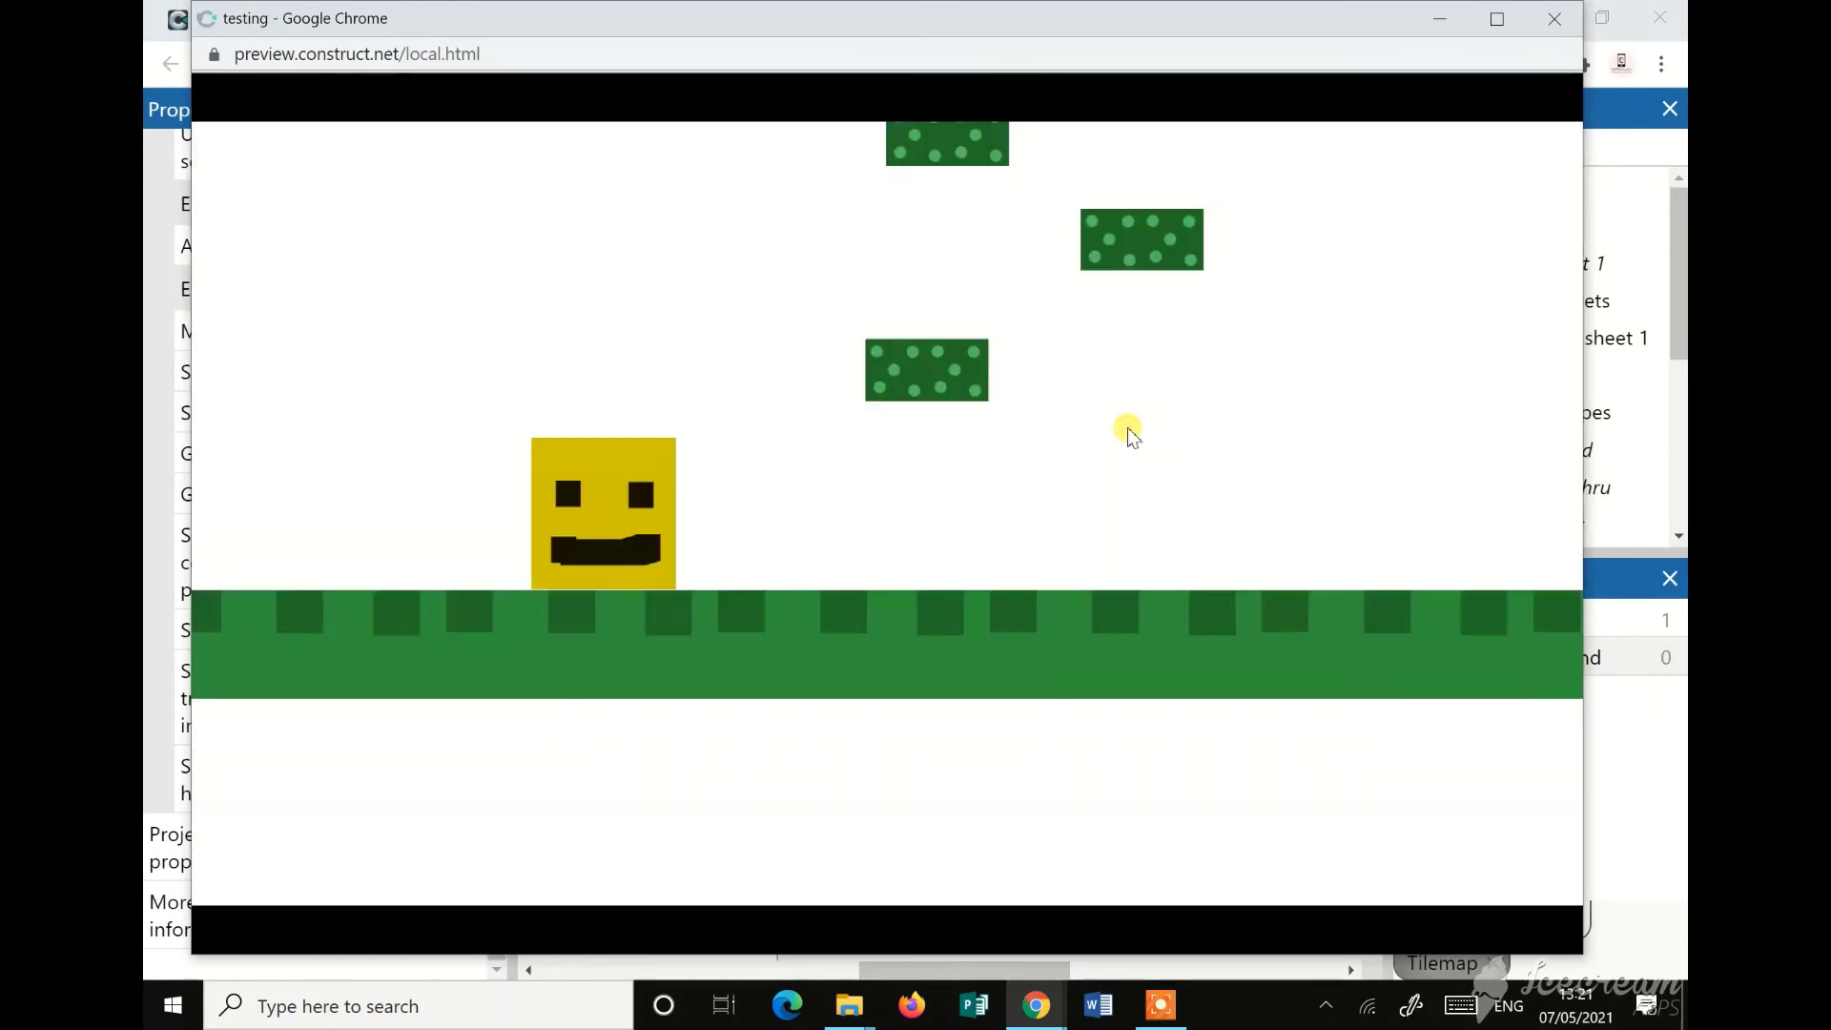
pyautogui.press('Right')
pyautogui.press('Right')
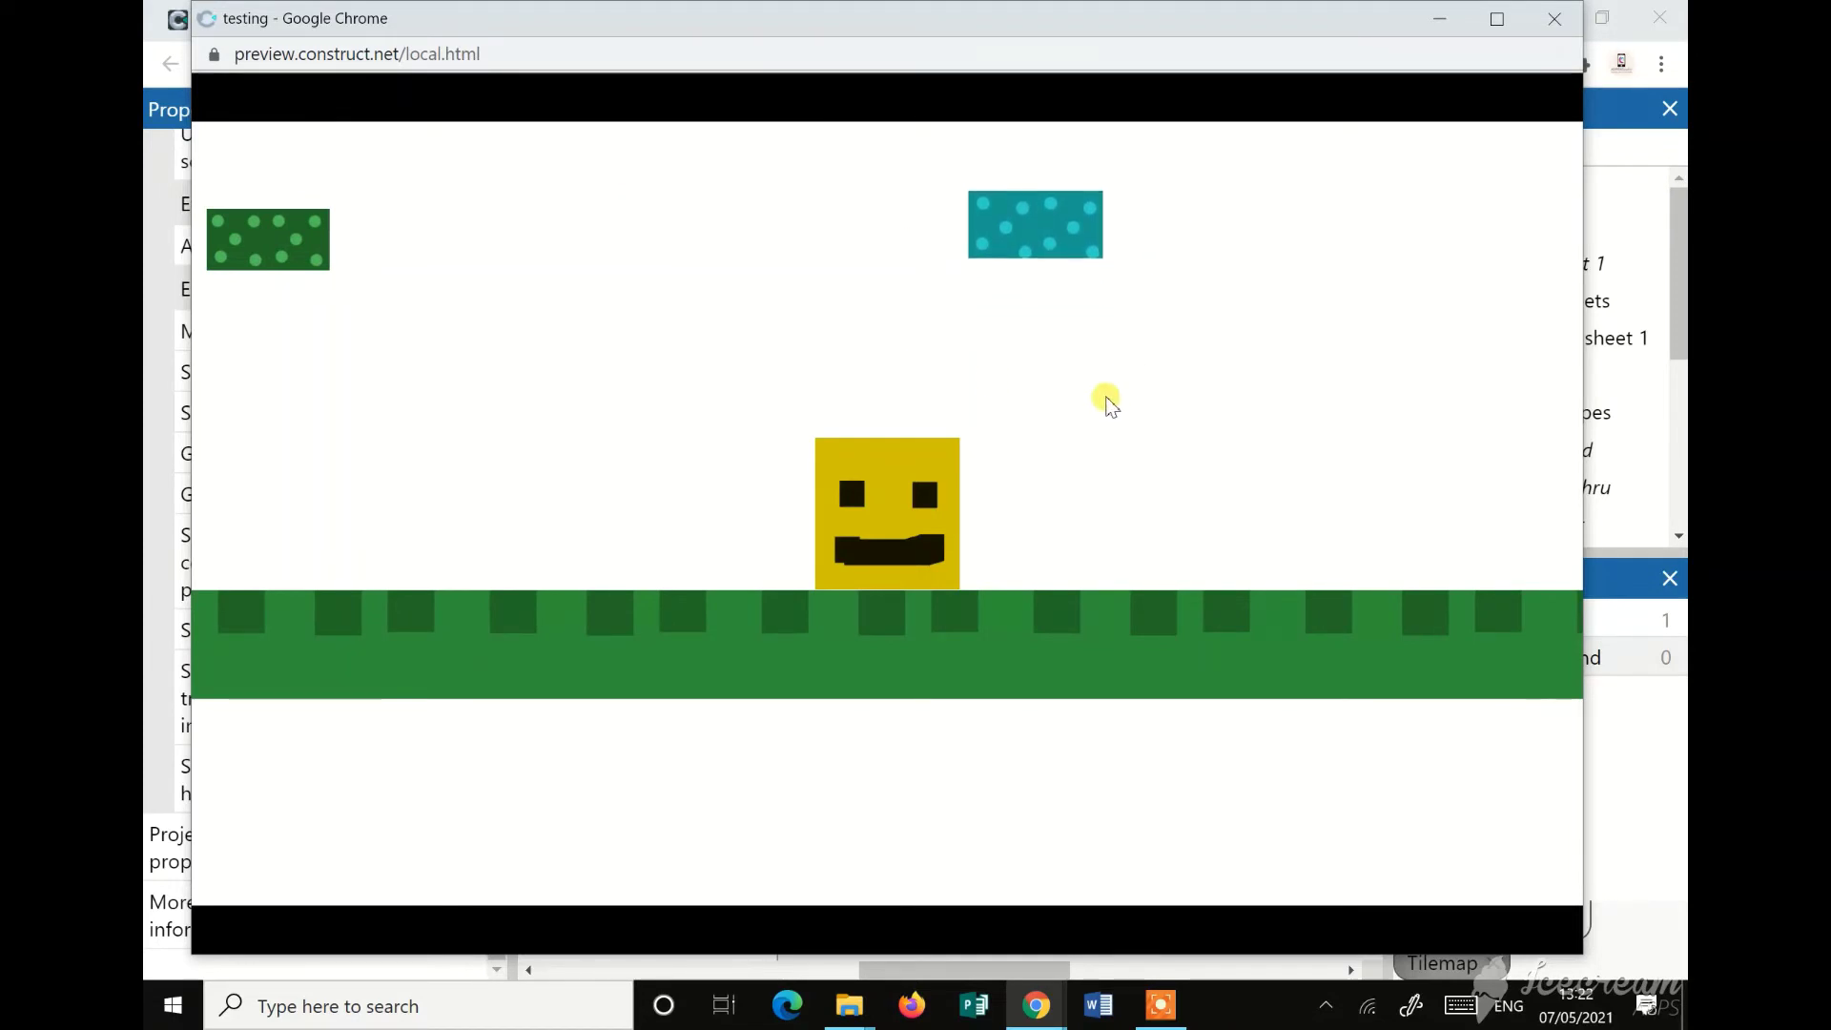
pyautogui.press('Right')
pyautogui.press('Up')
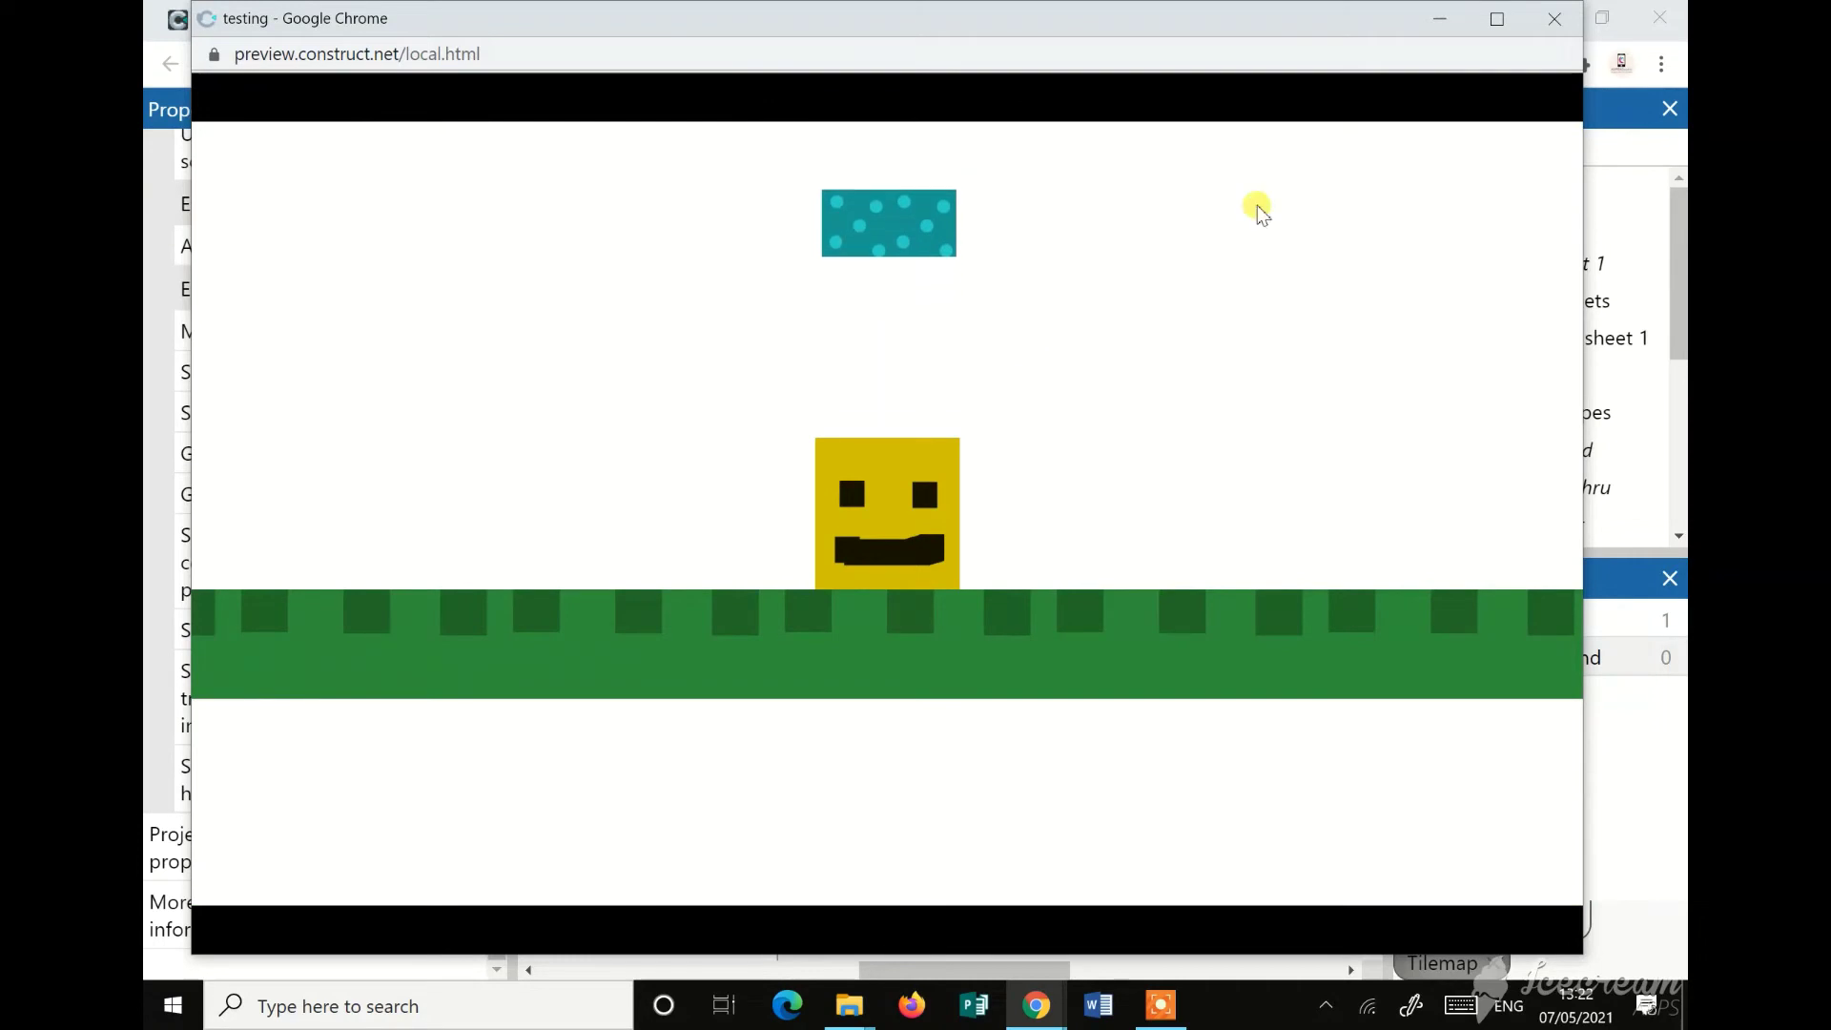
pyautogui.click(1551, 18)
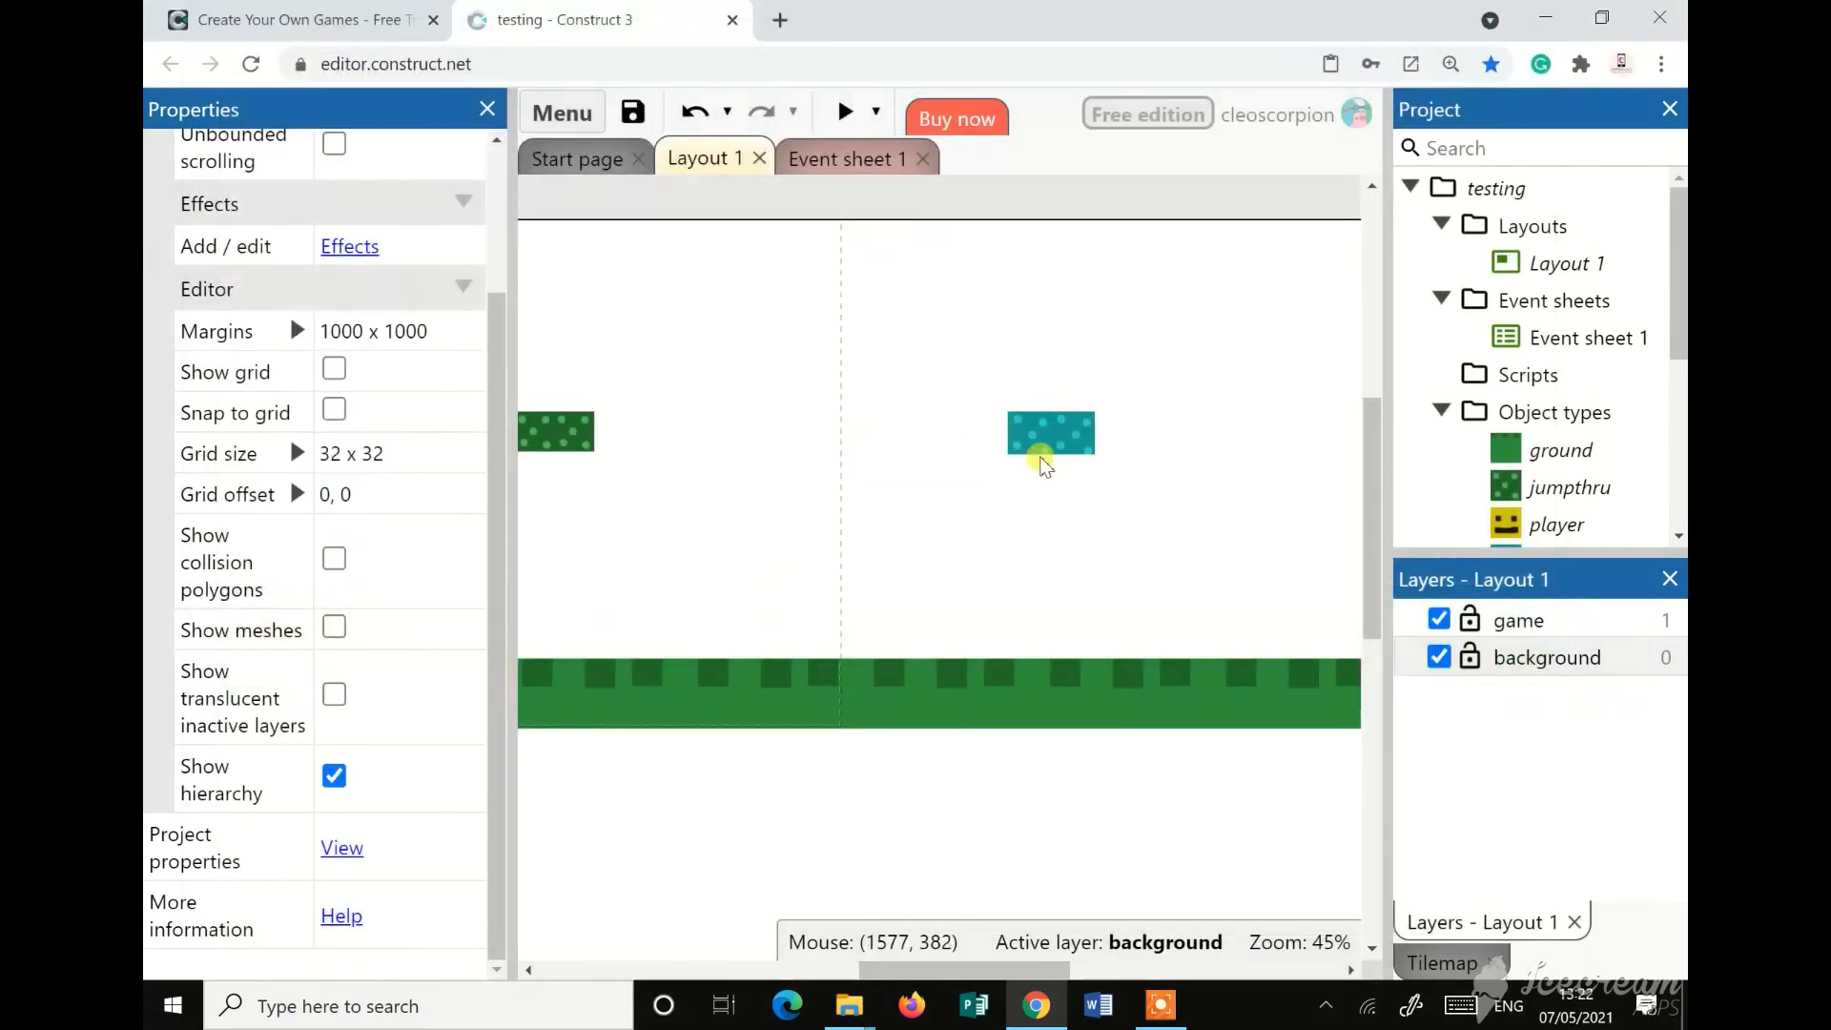
# Move both teal platform tiles together straight down to Y position 358 and deselect them
pyautogui.moveTo(1140, 467); pyautogui.dragTo(1022, 429)
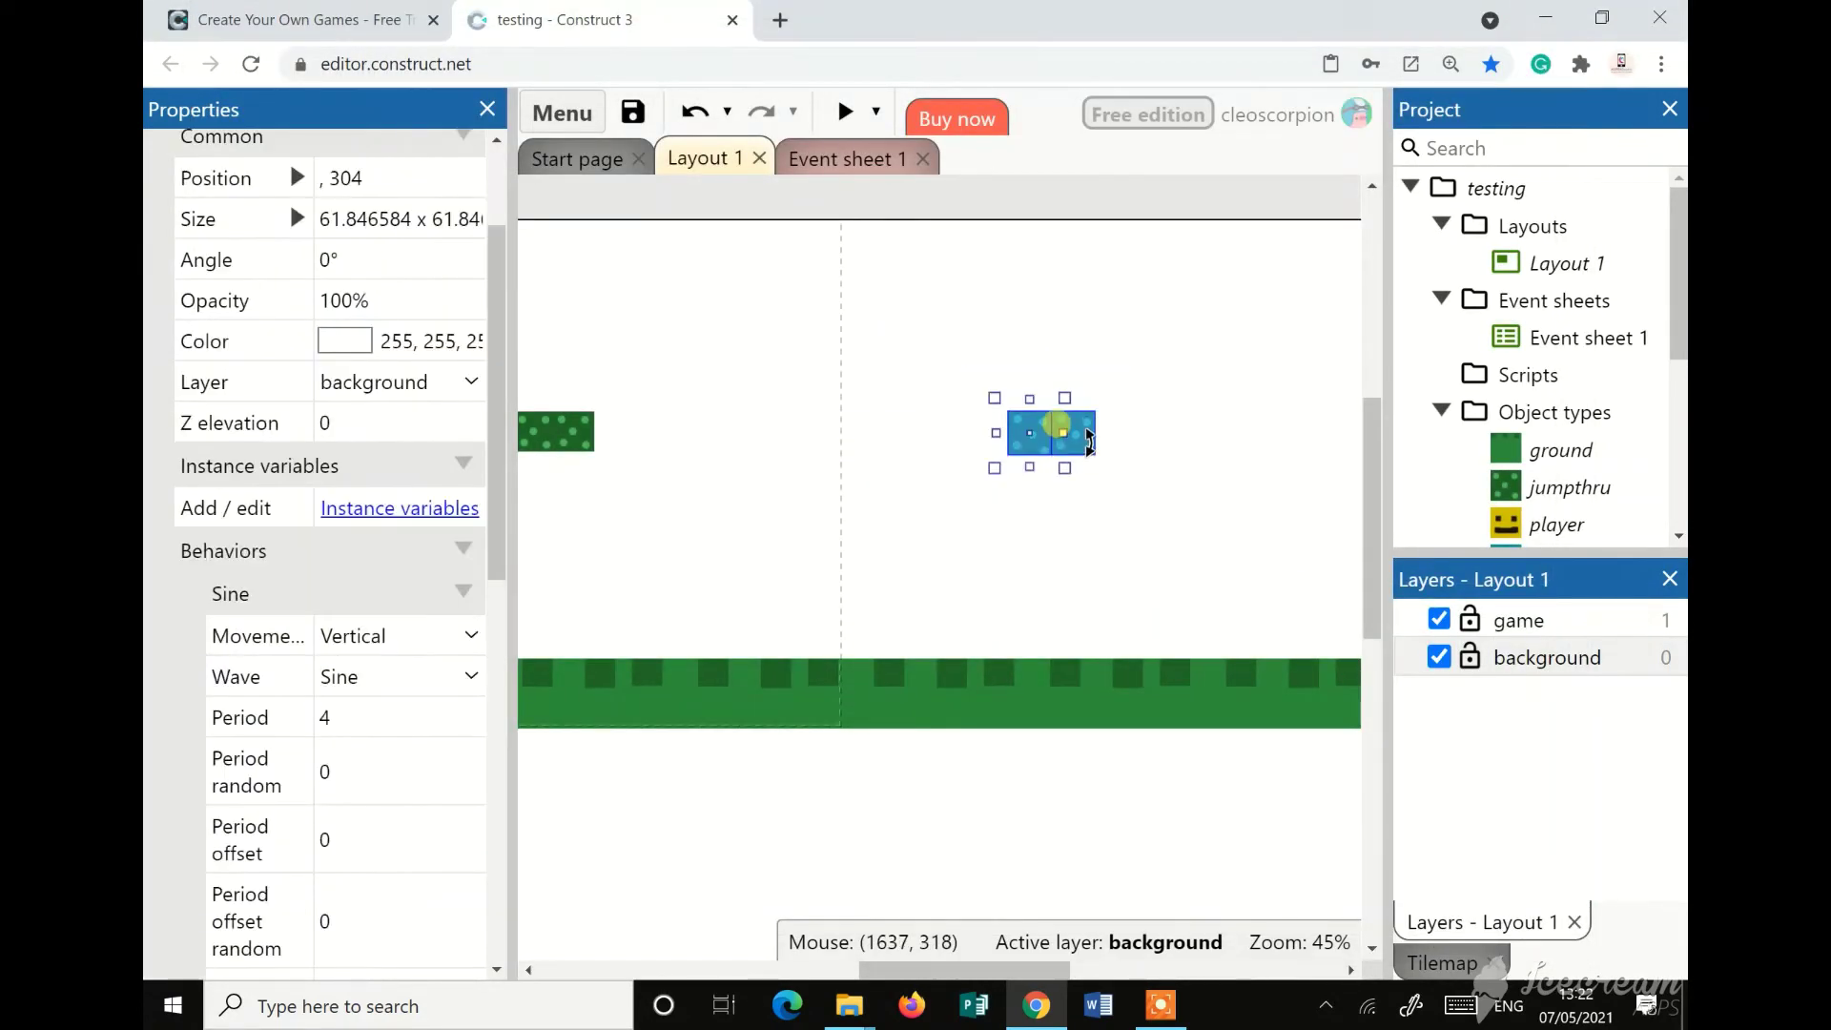
pyautogui.press('Down')
pyautogui.press('Down')
pyautogui.press('Down')
pyautogui.press('Down')
pyautogui.press('Down')
pyautogui.press('Down')
pyautogui.press('Down')
pyautogui.press('Down')
pyautogui.press('Down')
pyautogui.press('Down')
pyautogui.press('Down')
pyautogui.press('Down')
pyautogui.press('Down')
pyautogui.press('Down')
pyautogui.press('Down')
pyautogui.press('Down')
pyautogui.press('Down')
pyautogui.press('Down')
pyautogui.press('Down')
pyautogui.press('Down')
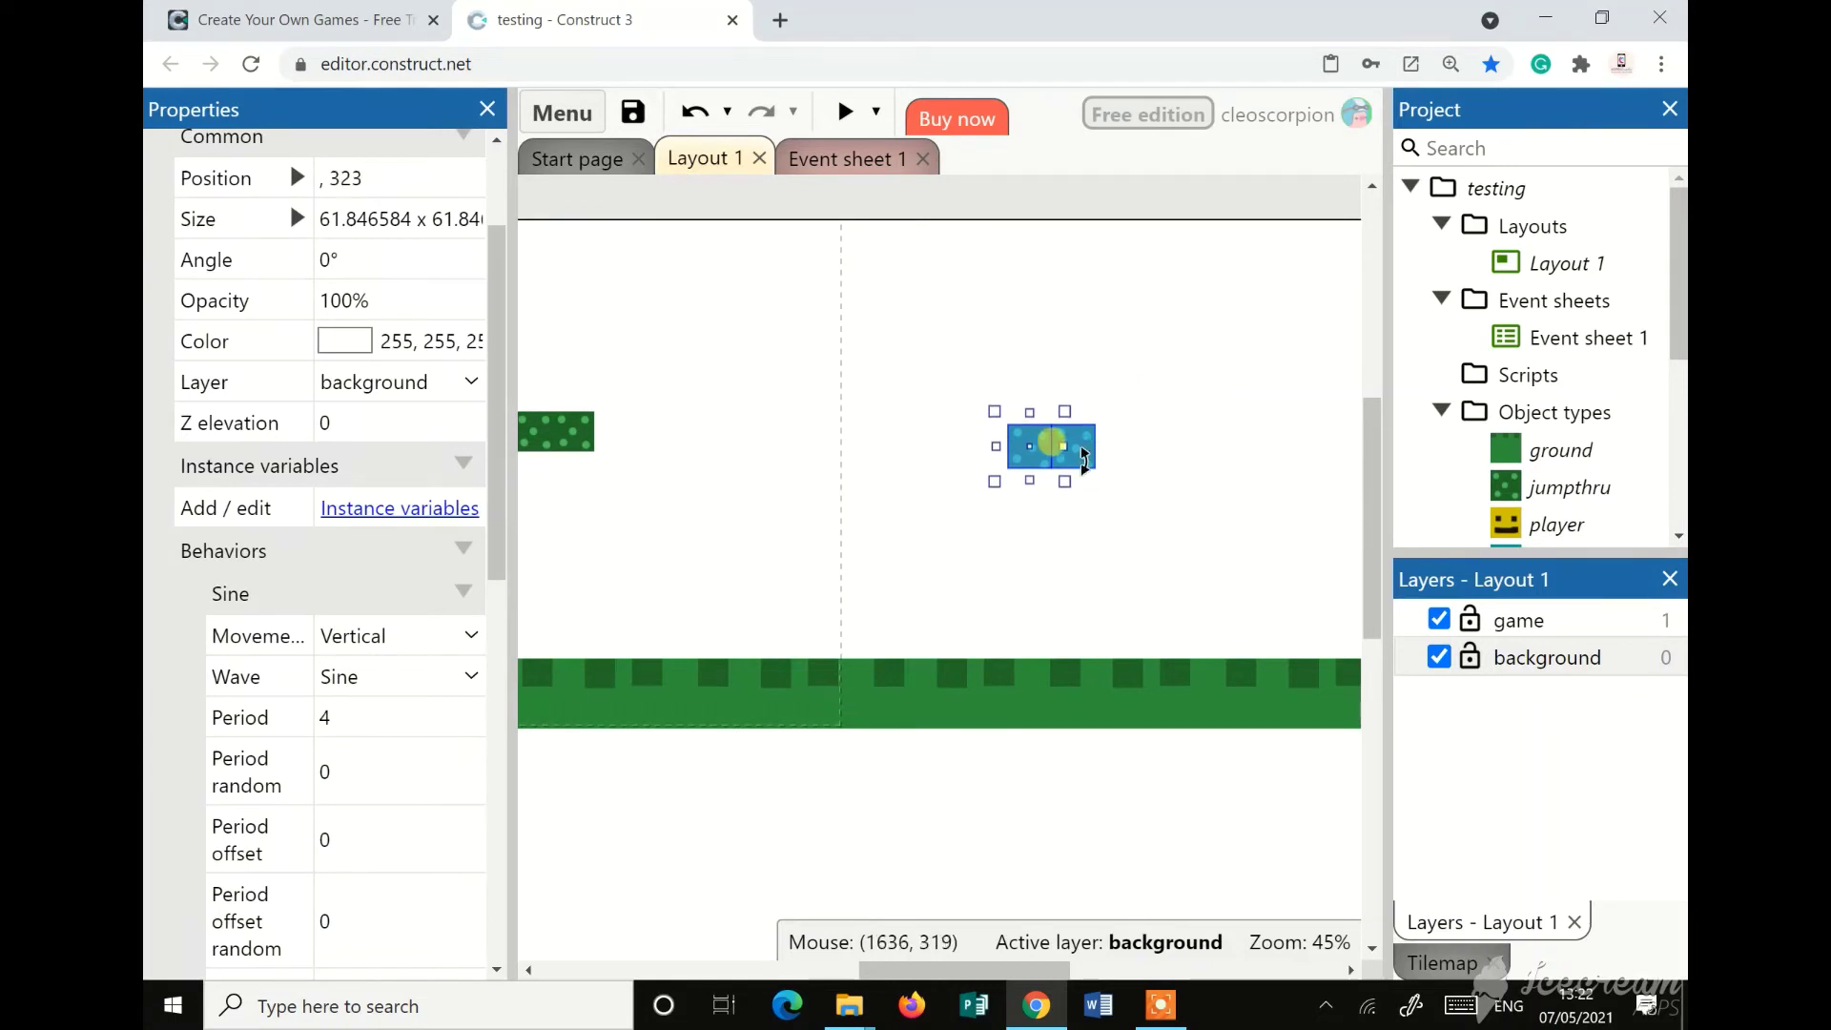
pyautogui.click(1165, 479)
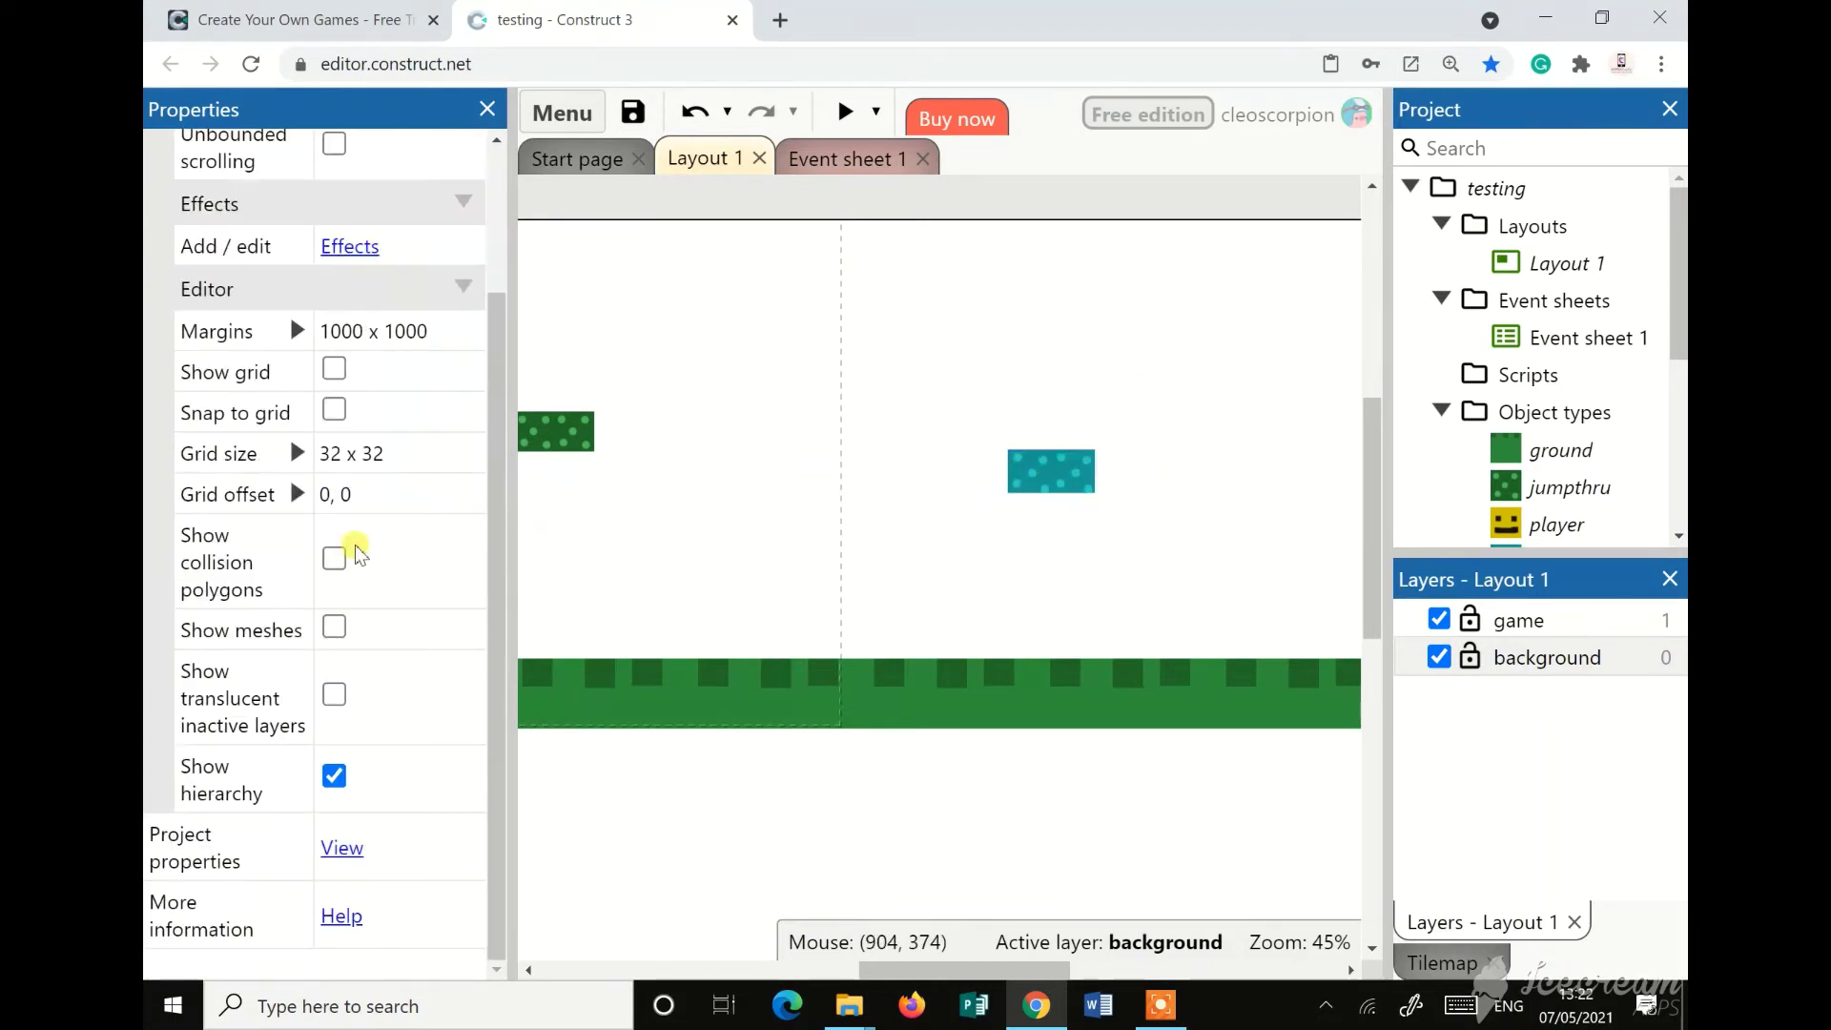
# Add the Jump-thru behavior to the sinivertical sprite
pyautogui.click(1070, 477)
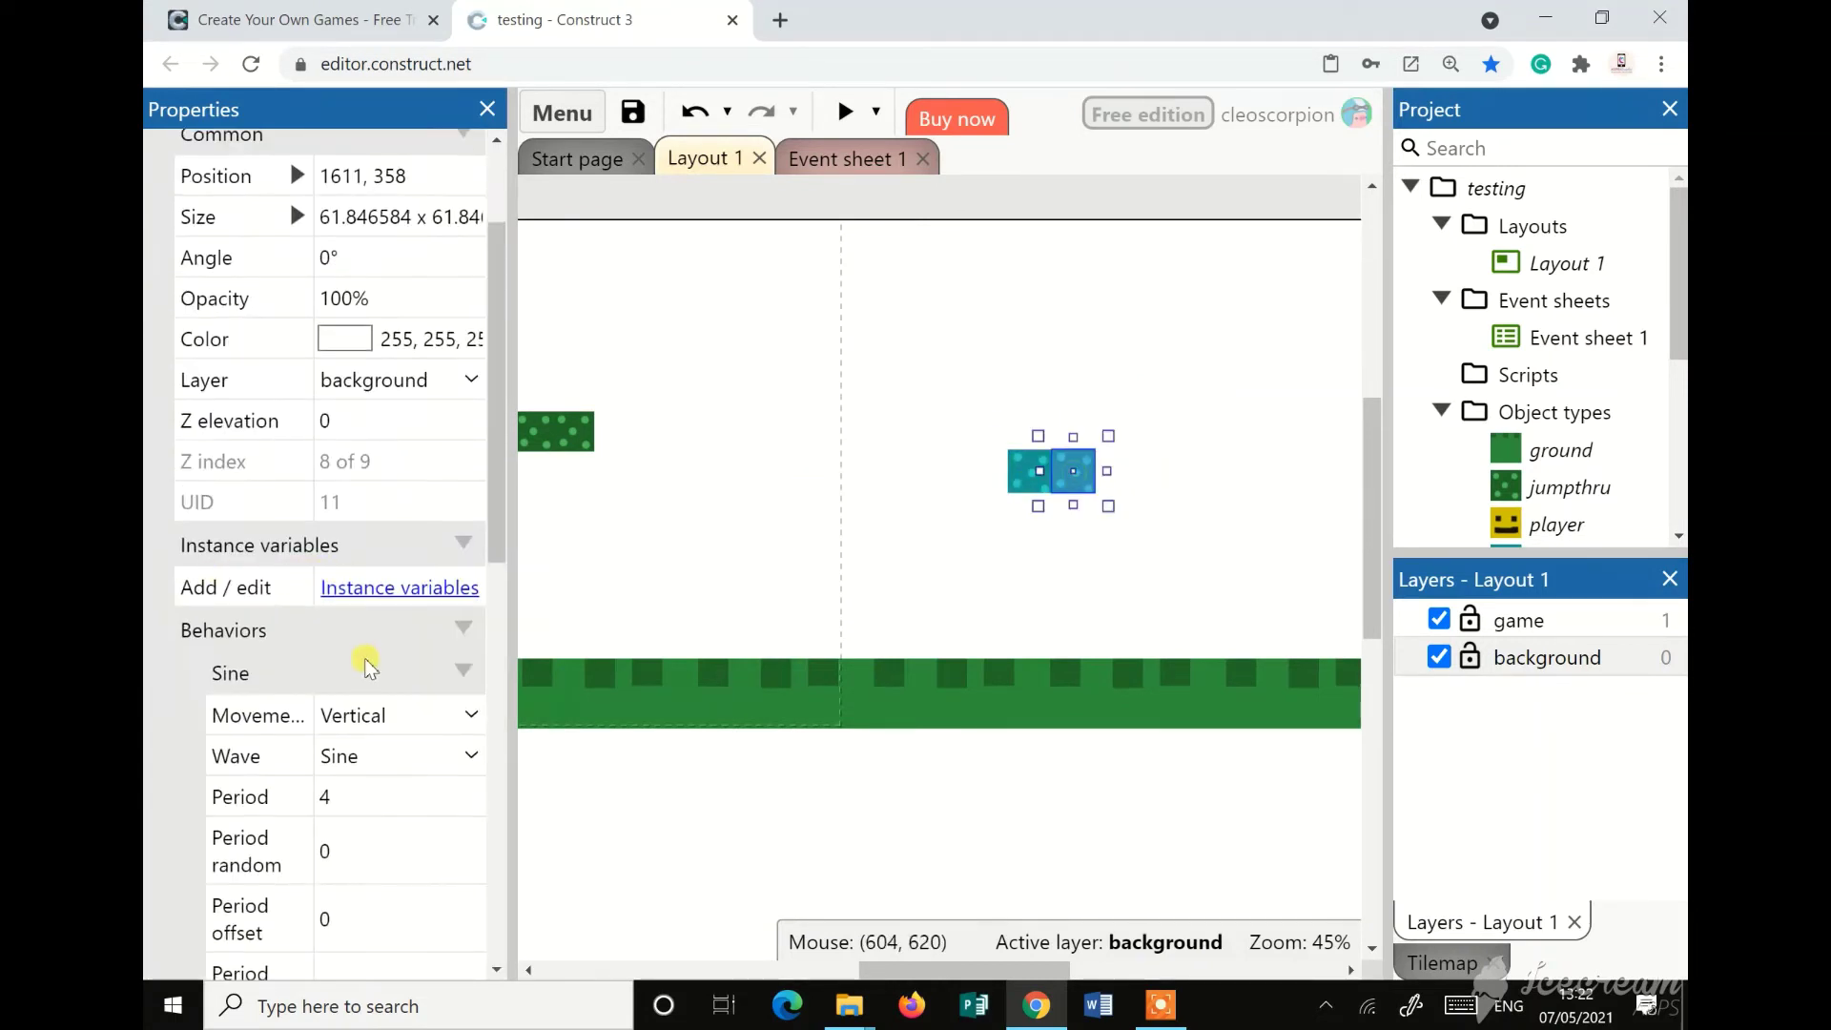
pyautogui.scroll(-5, 396, 612)
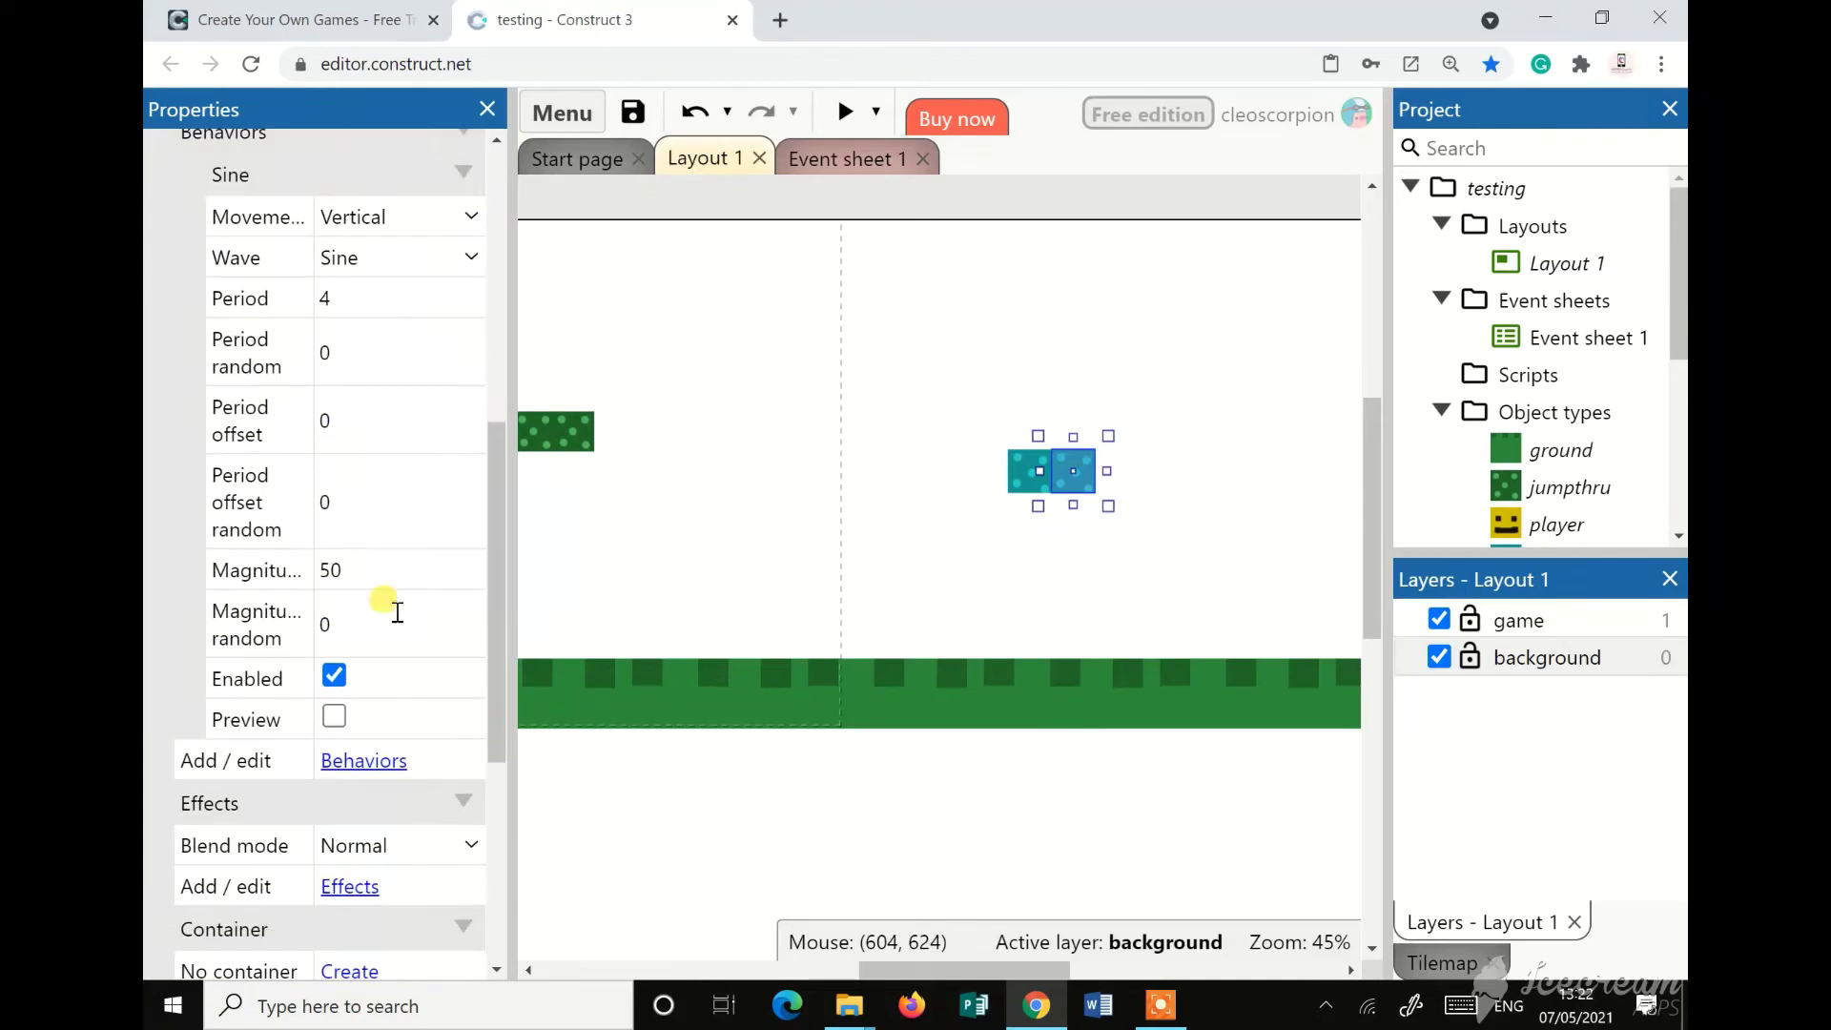
pyautogui.click(349, 763)
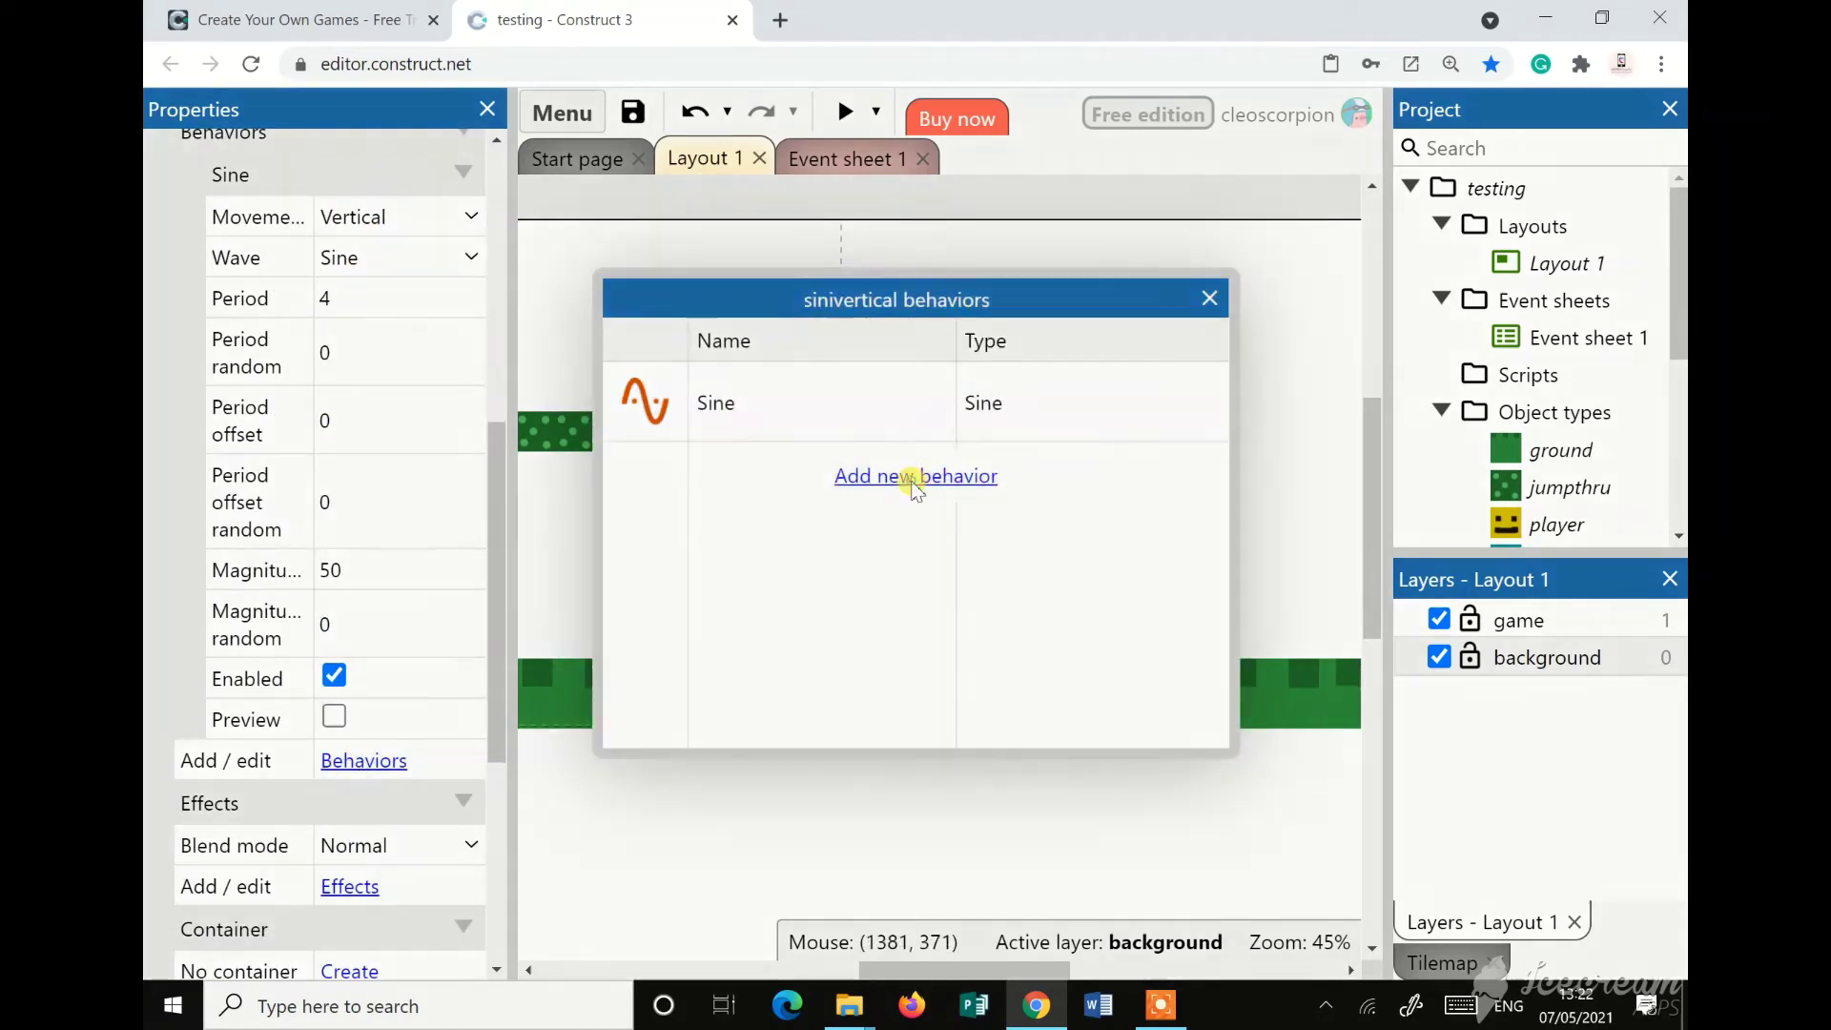
pyautogui.click(911, 477)
pyautogui.click(573, 379)
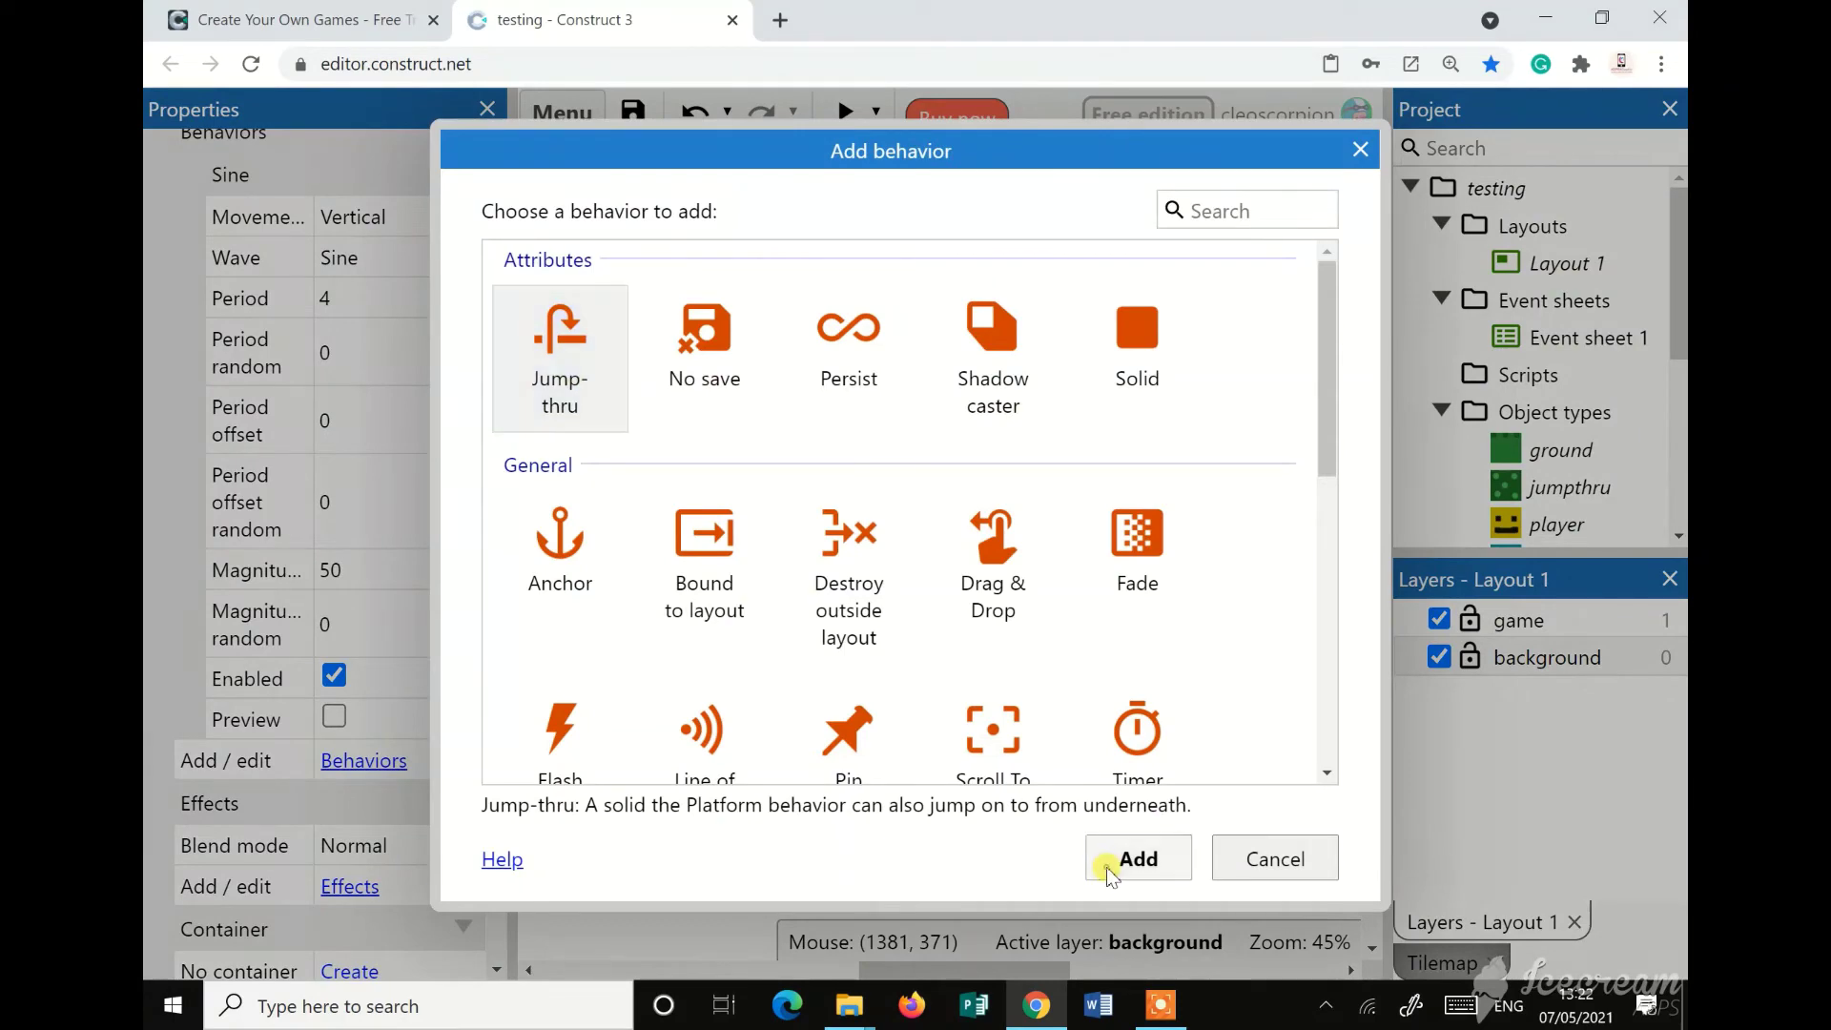
pyautogui.click(1125, 861)
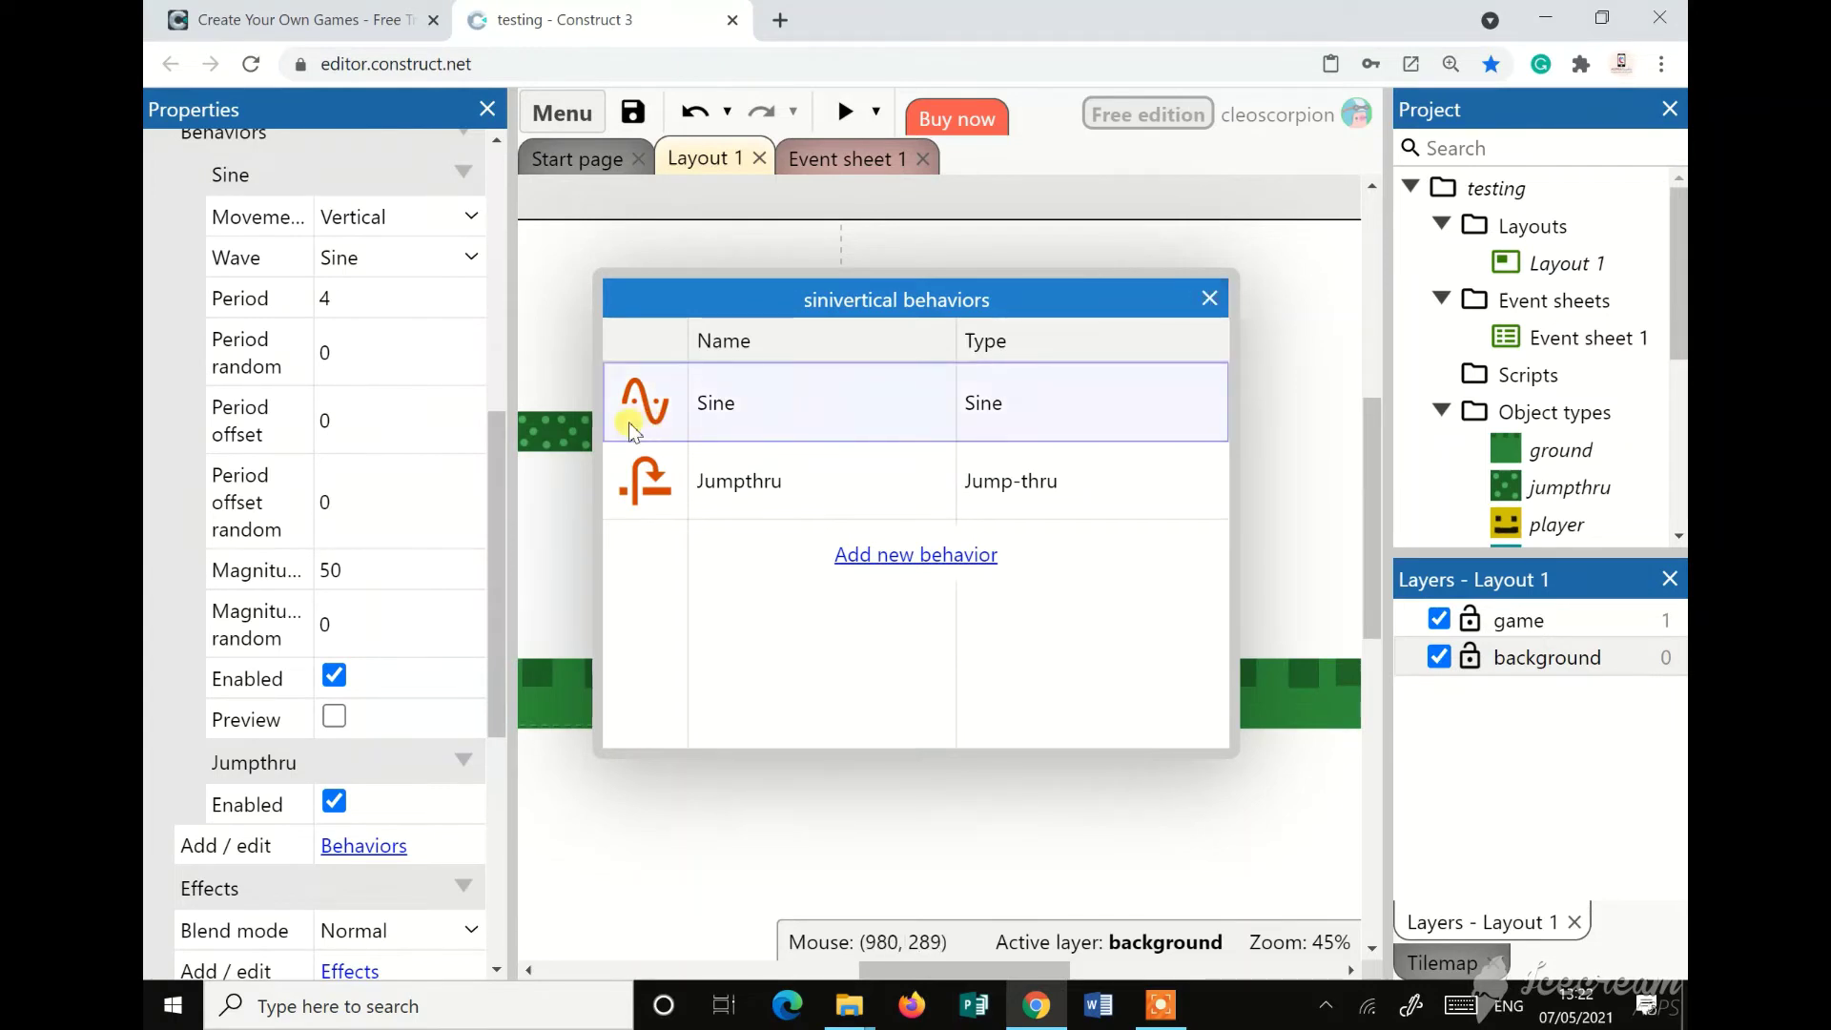
pyautogui.click(1209, 300)
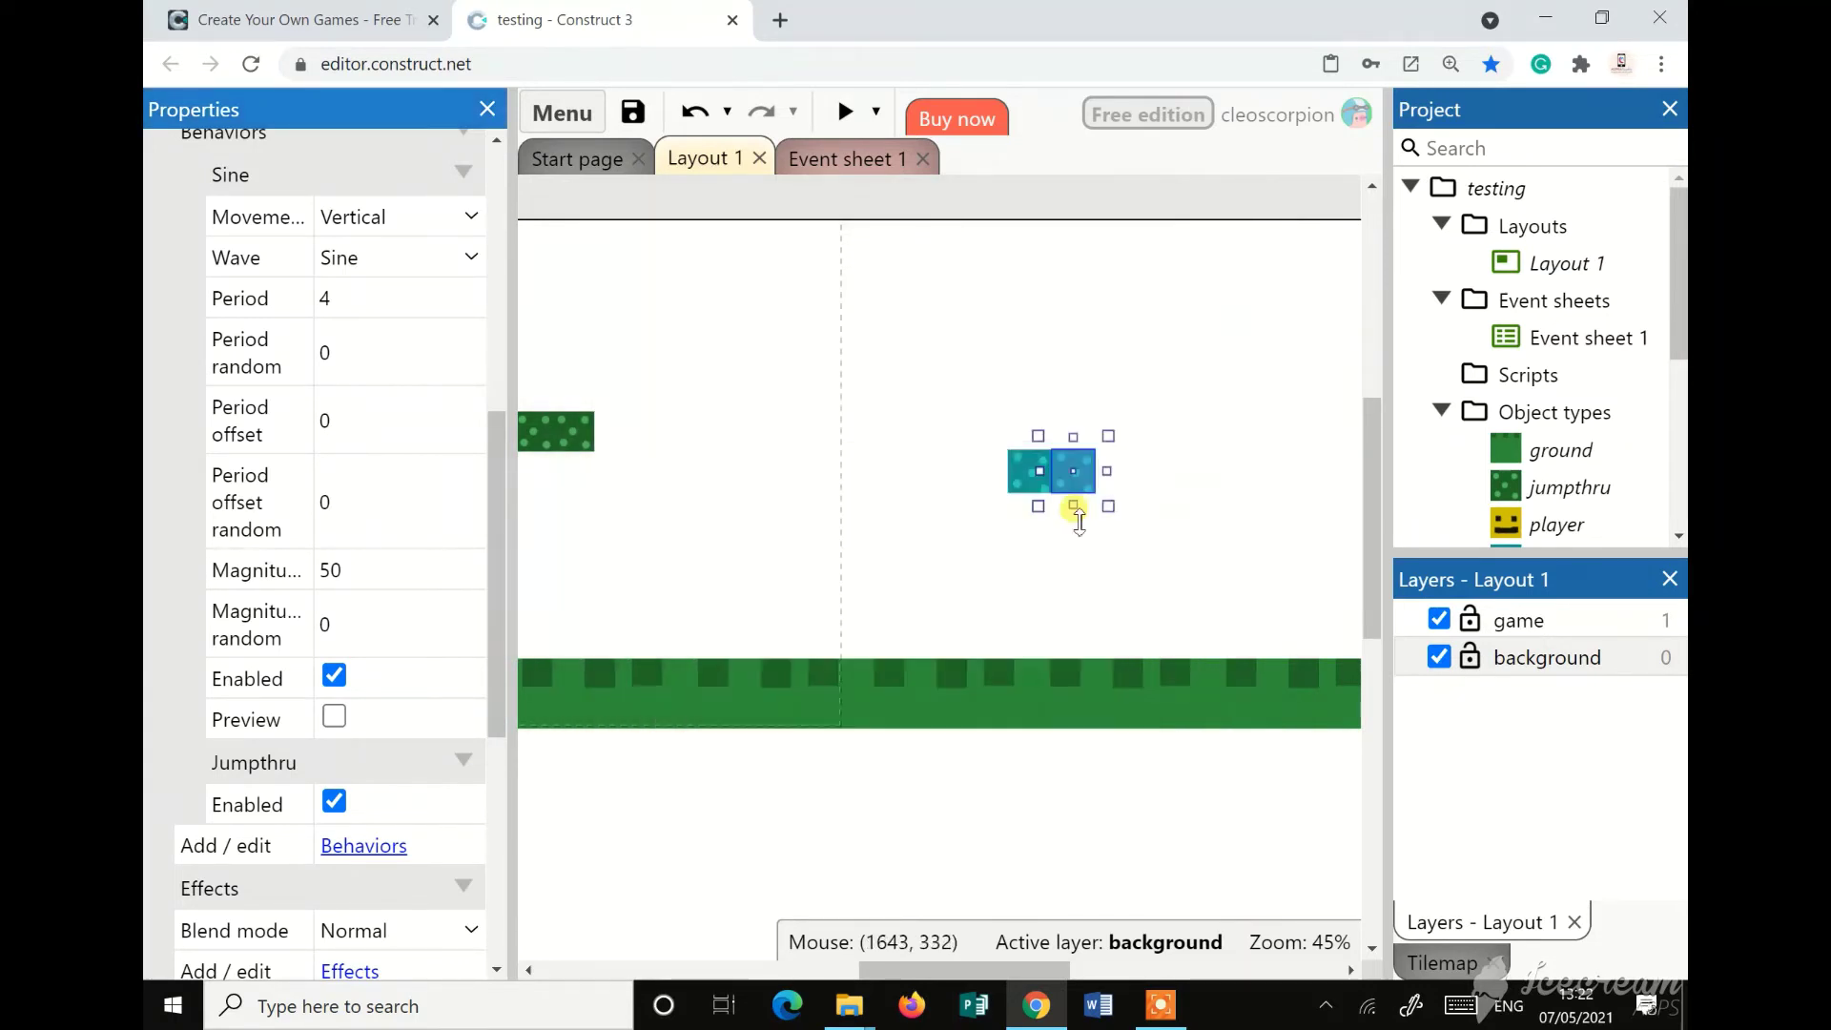
# Lower both teal platform tiles together closer to the ground and deselect them
pyautogui.click(1182, 512)
pyautogui.moveTo(1174, 580); pyautogui.dragTo(923, 417)
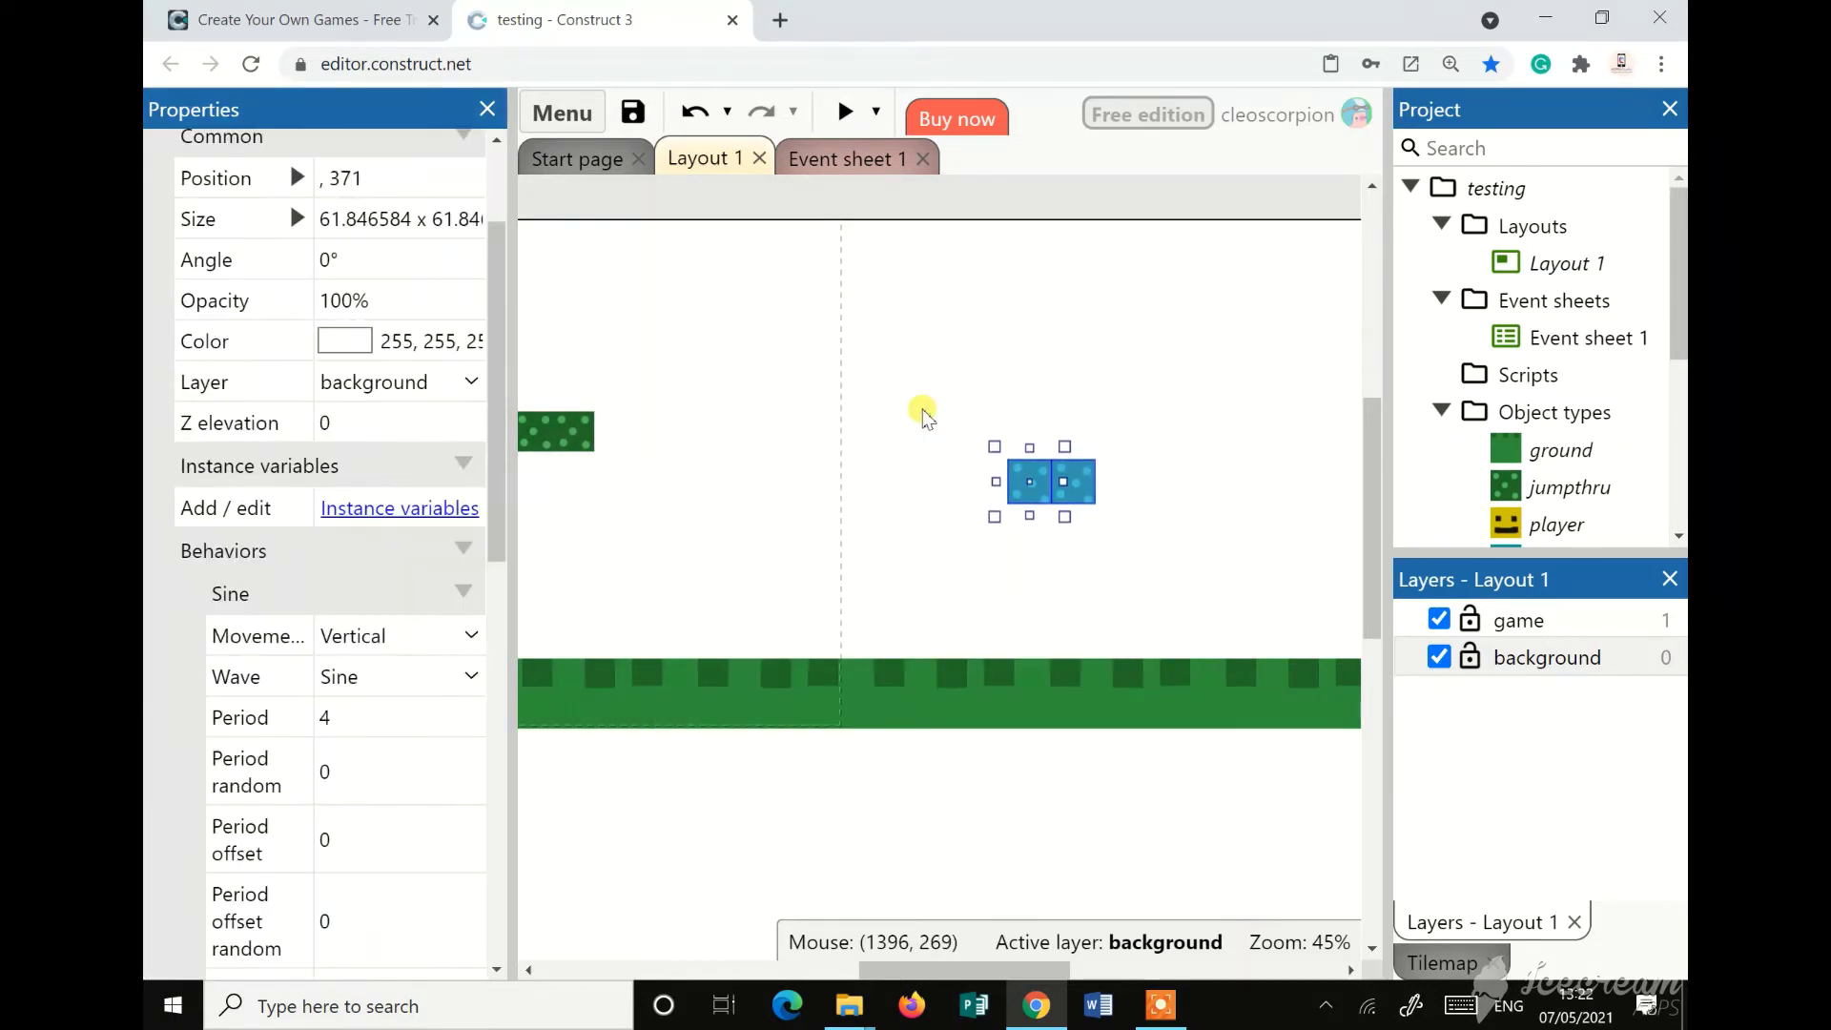
pyautogui.click(1173, 601)
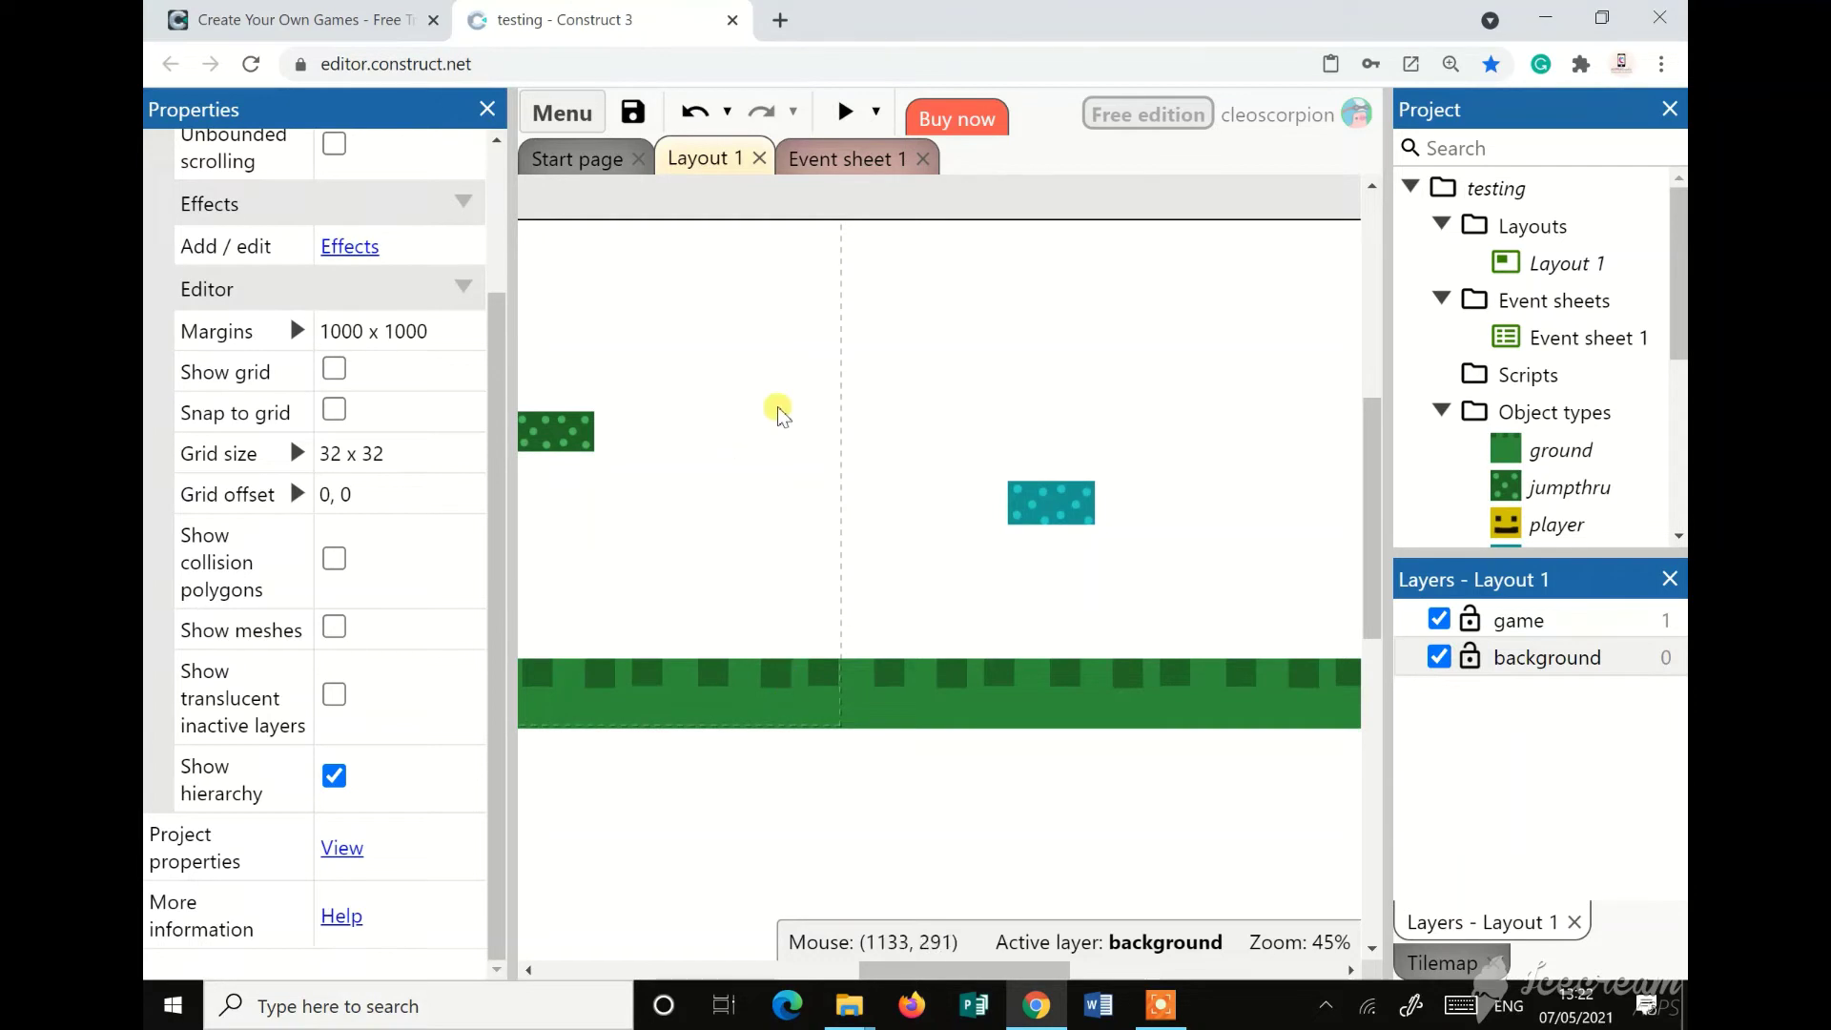
# Set the size of Layout 1 to 2560 x 720 so its lower edge meets the ground
pyautogui.scroll(3, 867, 462)
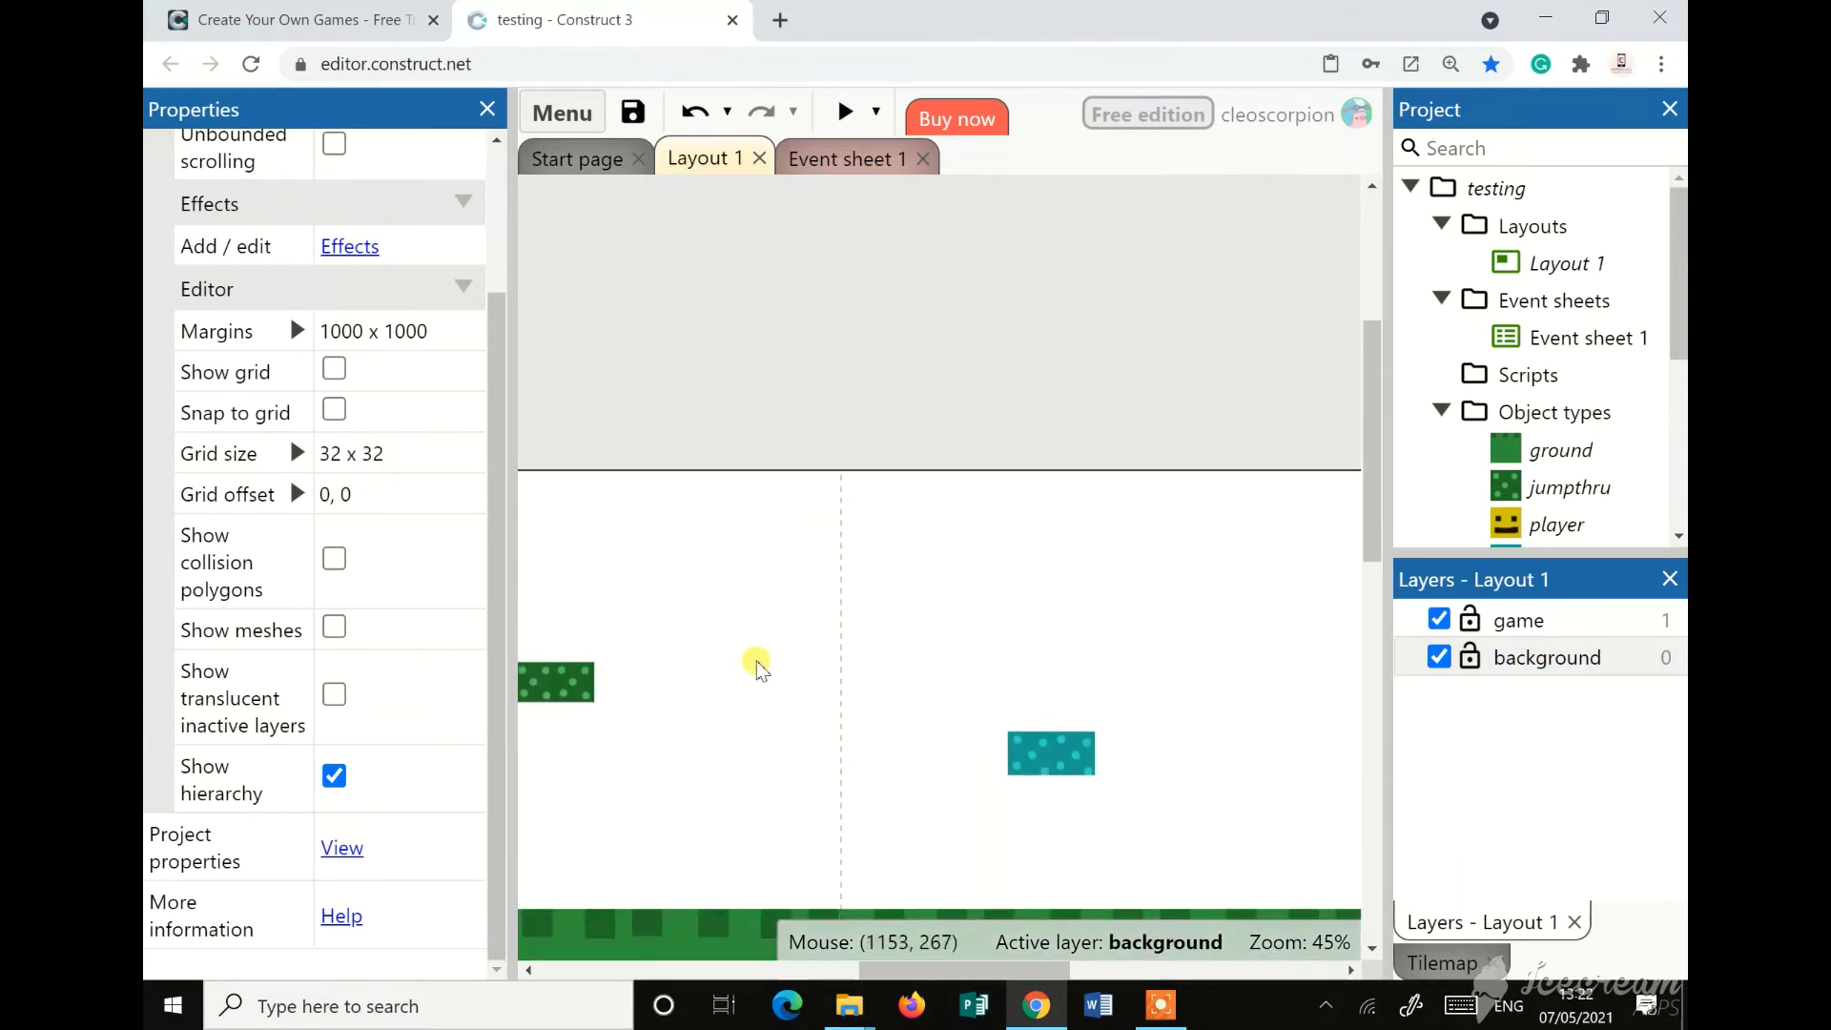
pyautogui.scroll(-5, 767, 682)
pyautogui.scroll(2, 458, 638)
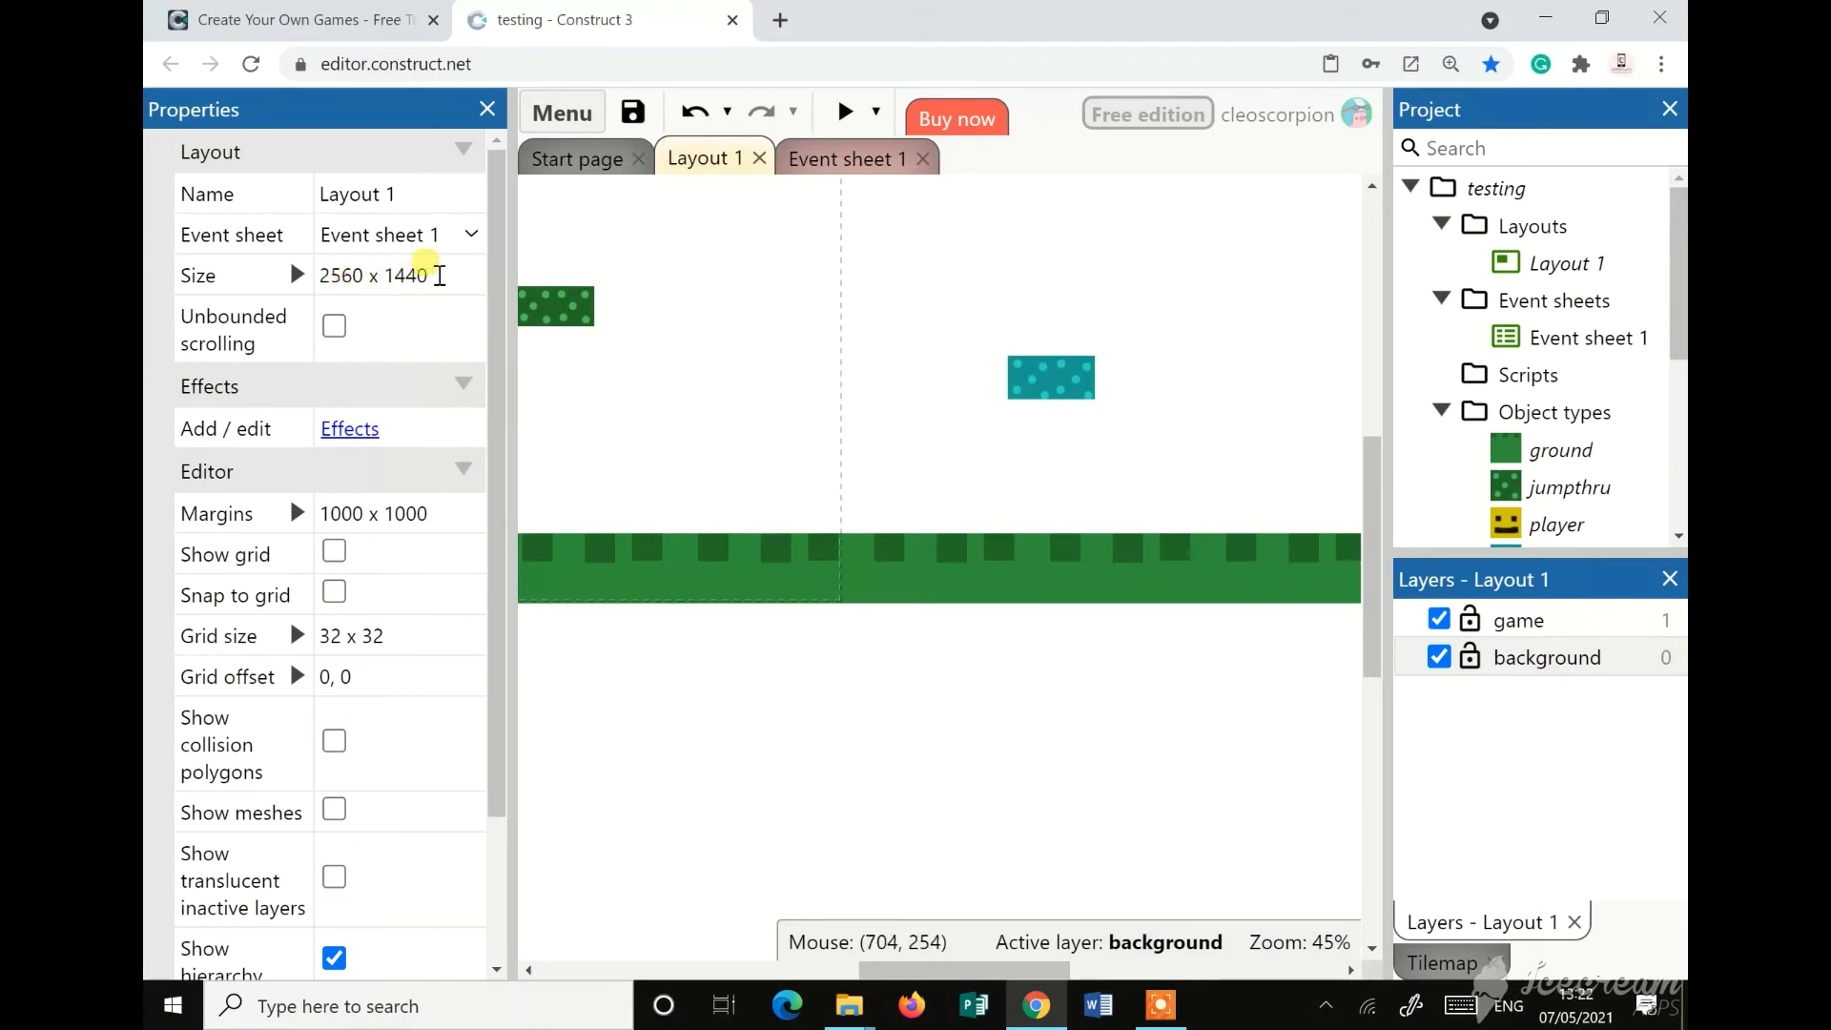
pyautogui.click(437, 275)
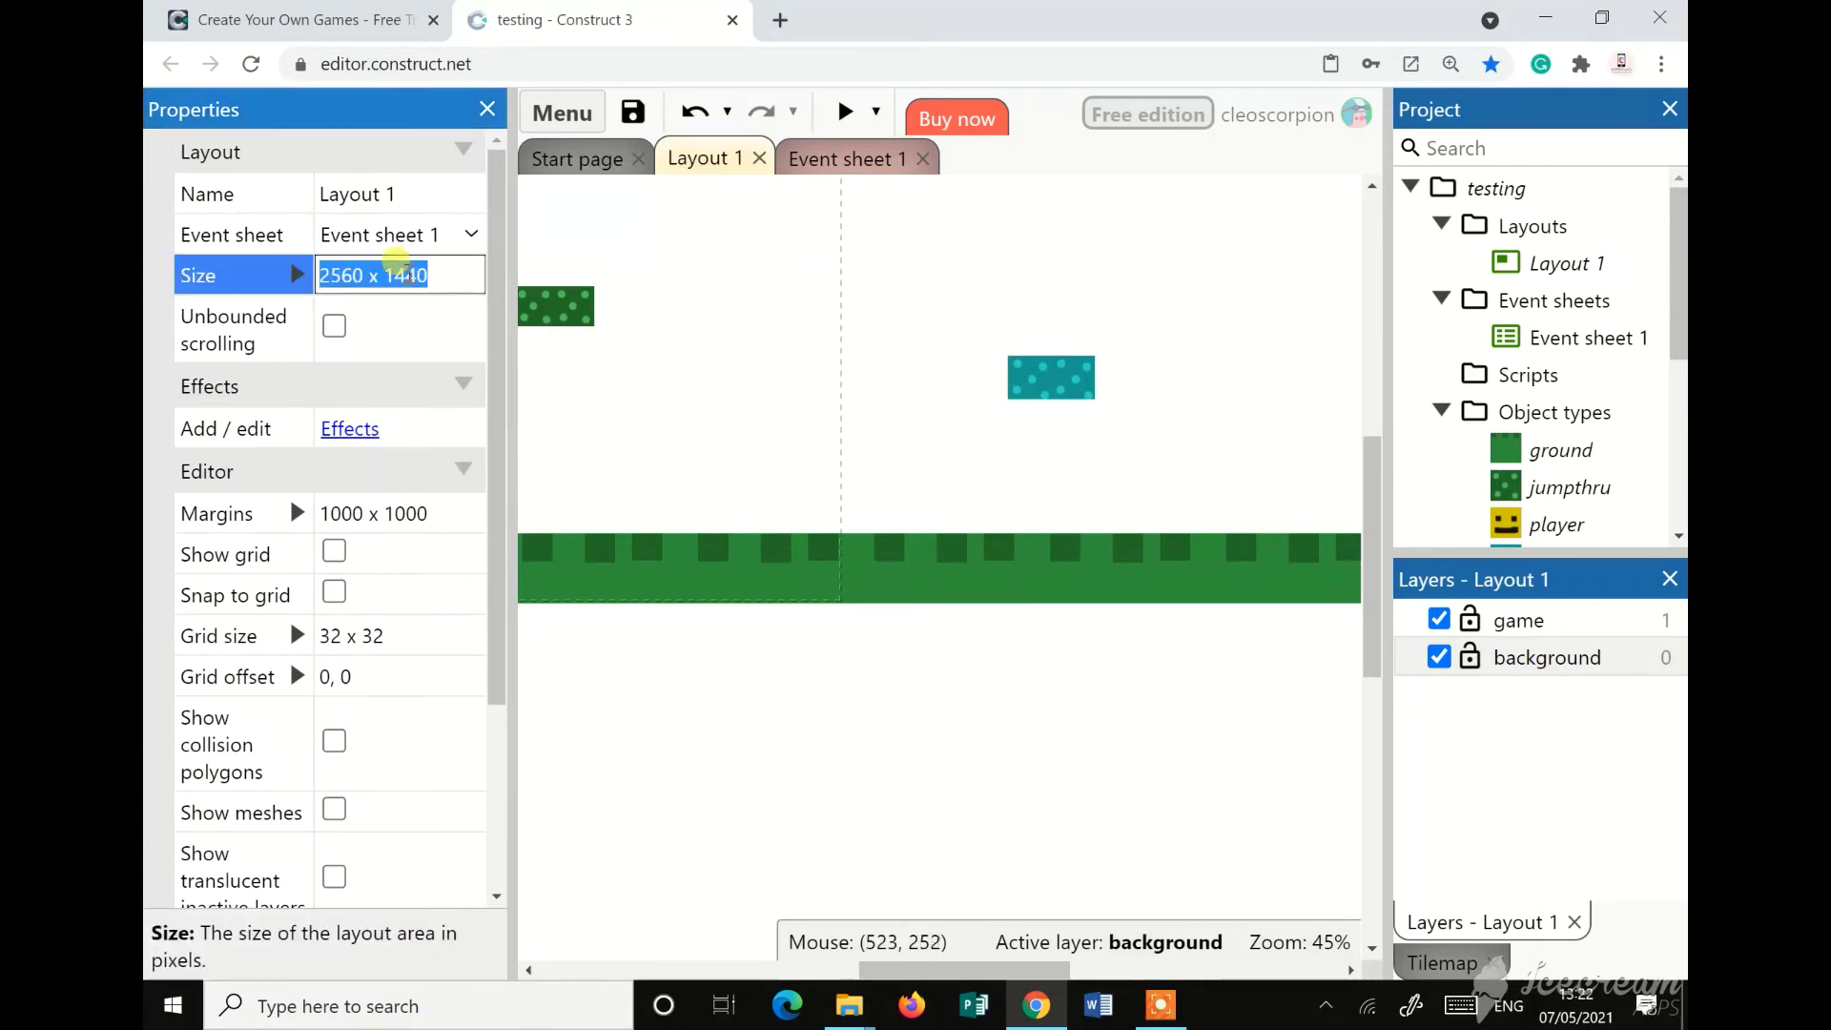
pyautogui.click(435, 274)
pyautogui.press('BackSpace')
pyautogui.press('BackSpace')
pyautogui.press('BackSpace')
pyautogui.press('BackSpace')
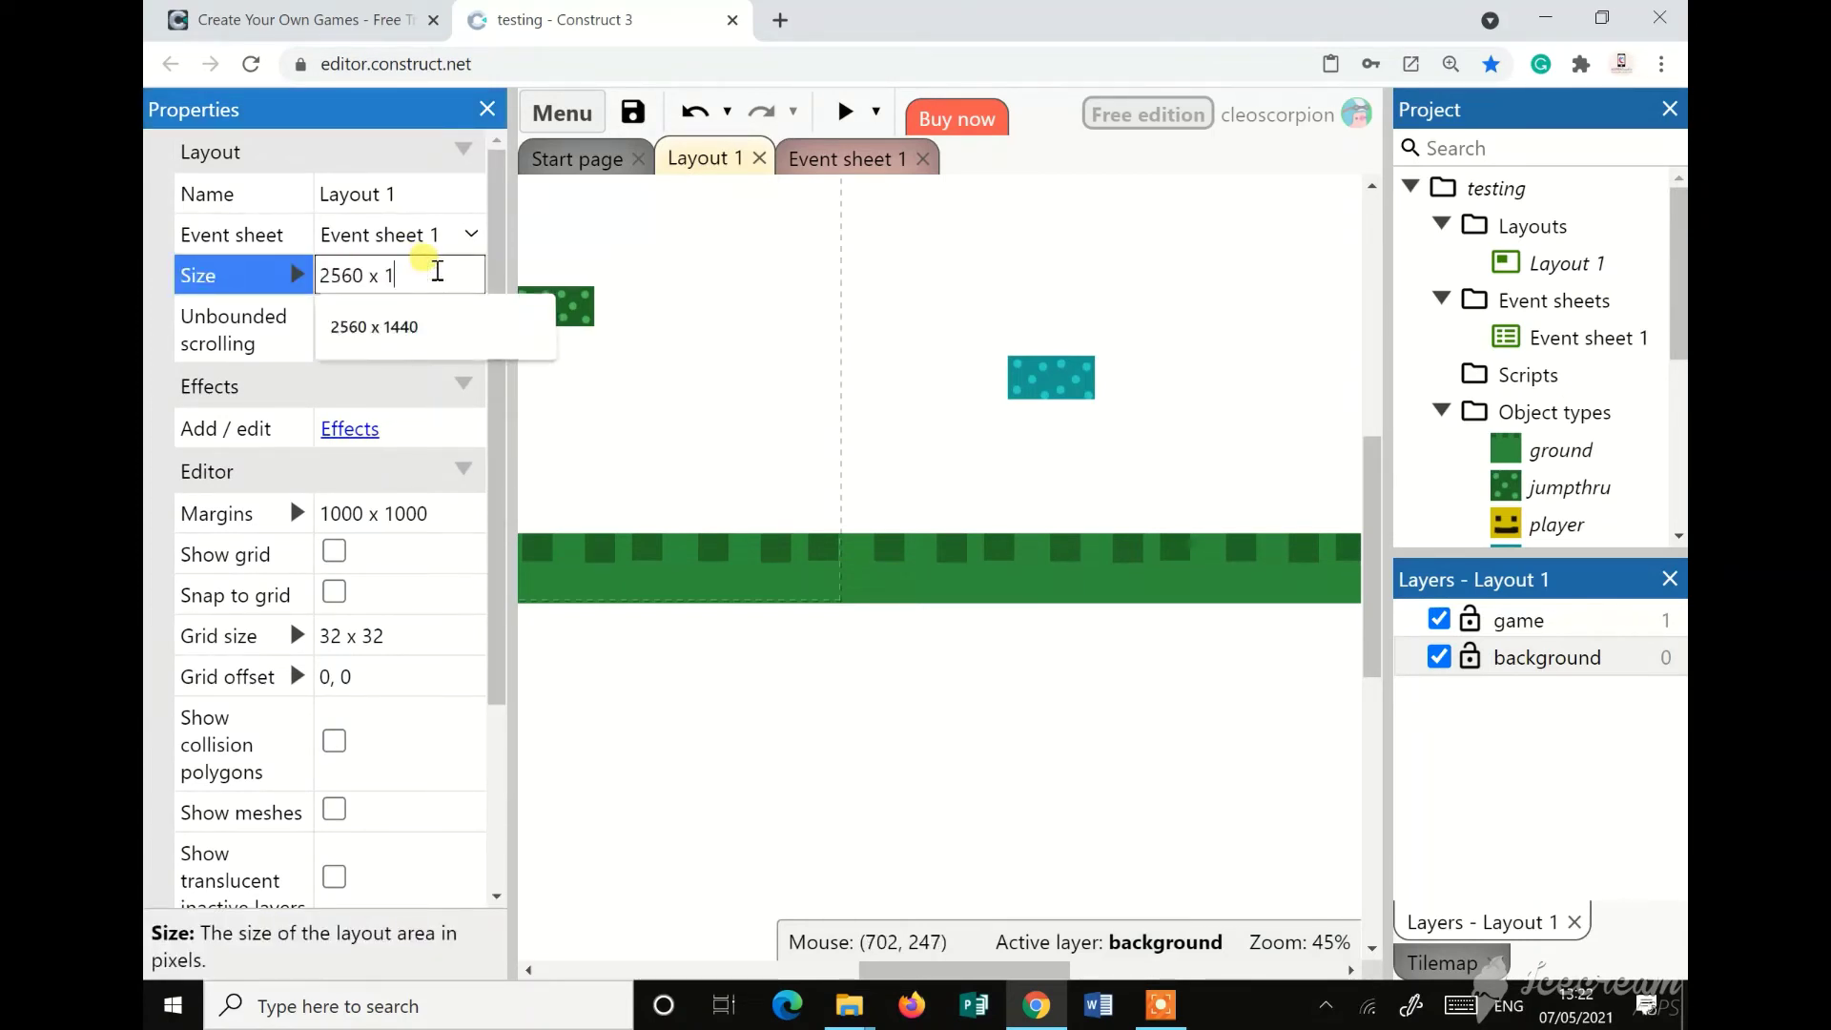
pyautogui.write('720')
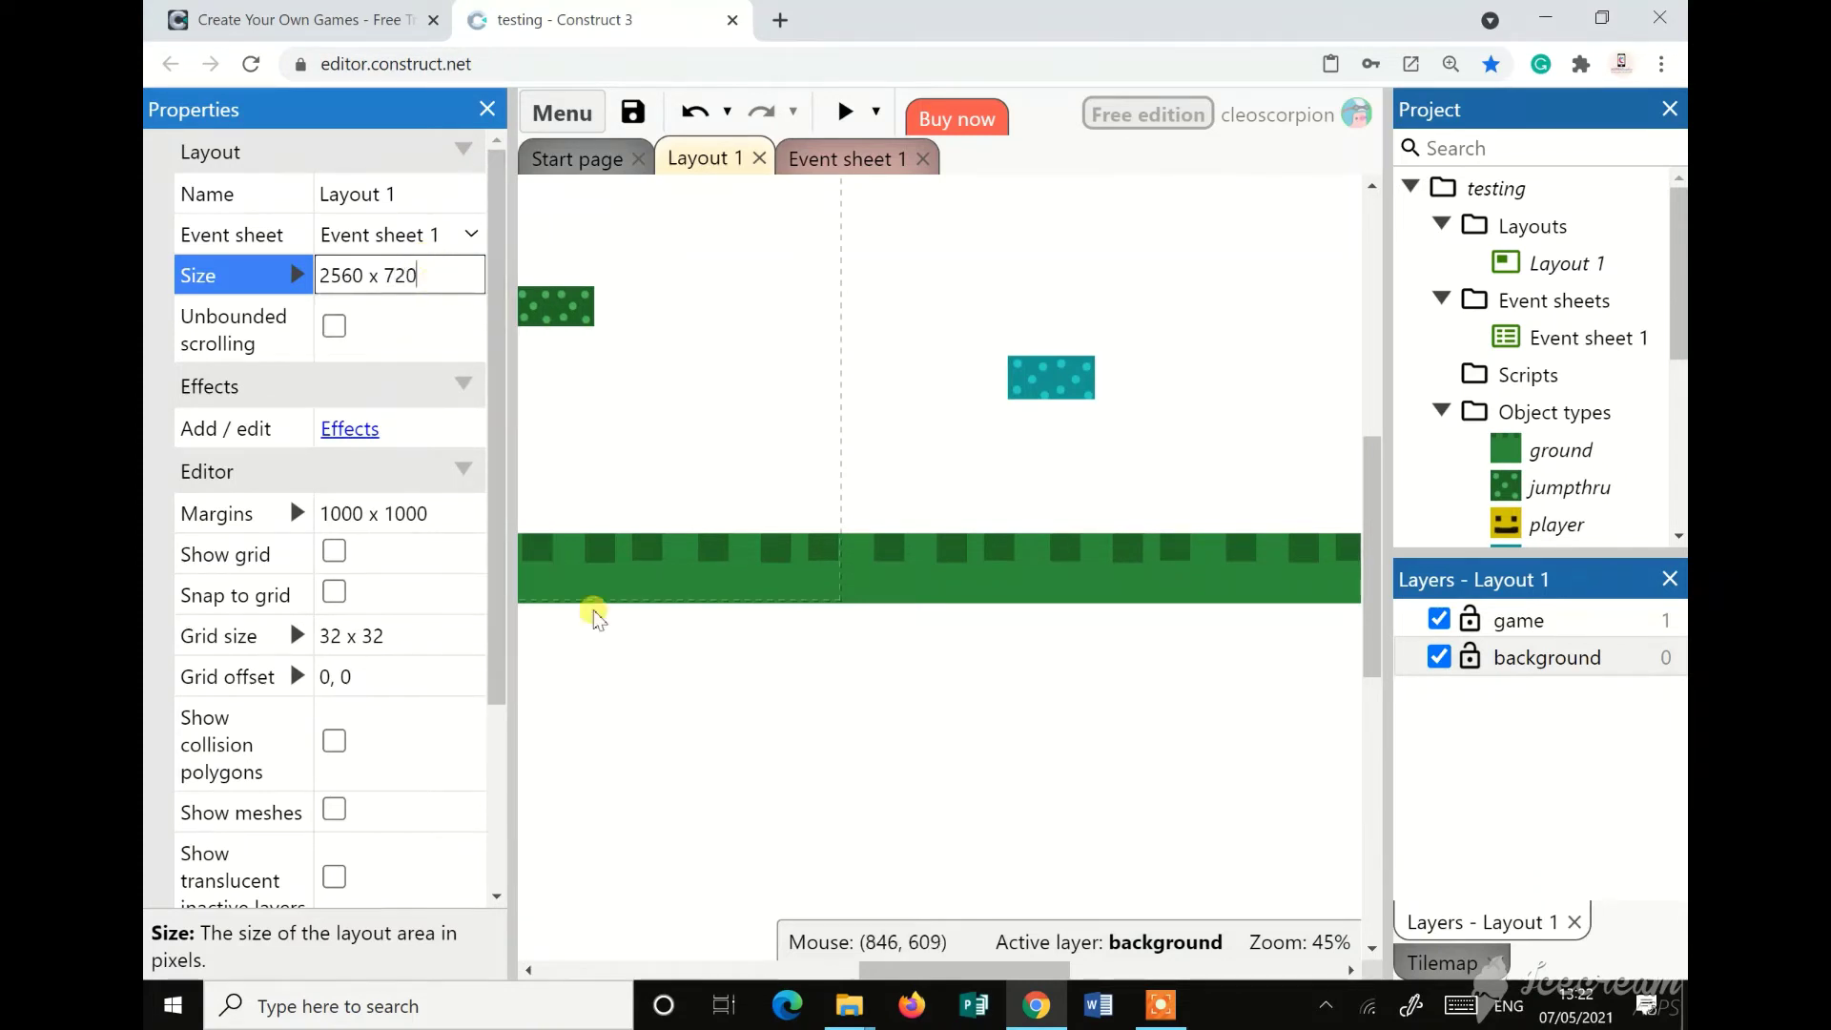
pyautogui.click(656, 696)
pyautogui.scroll(3, 839, 655)
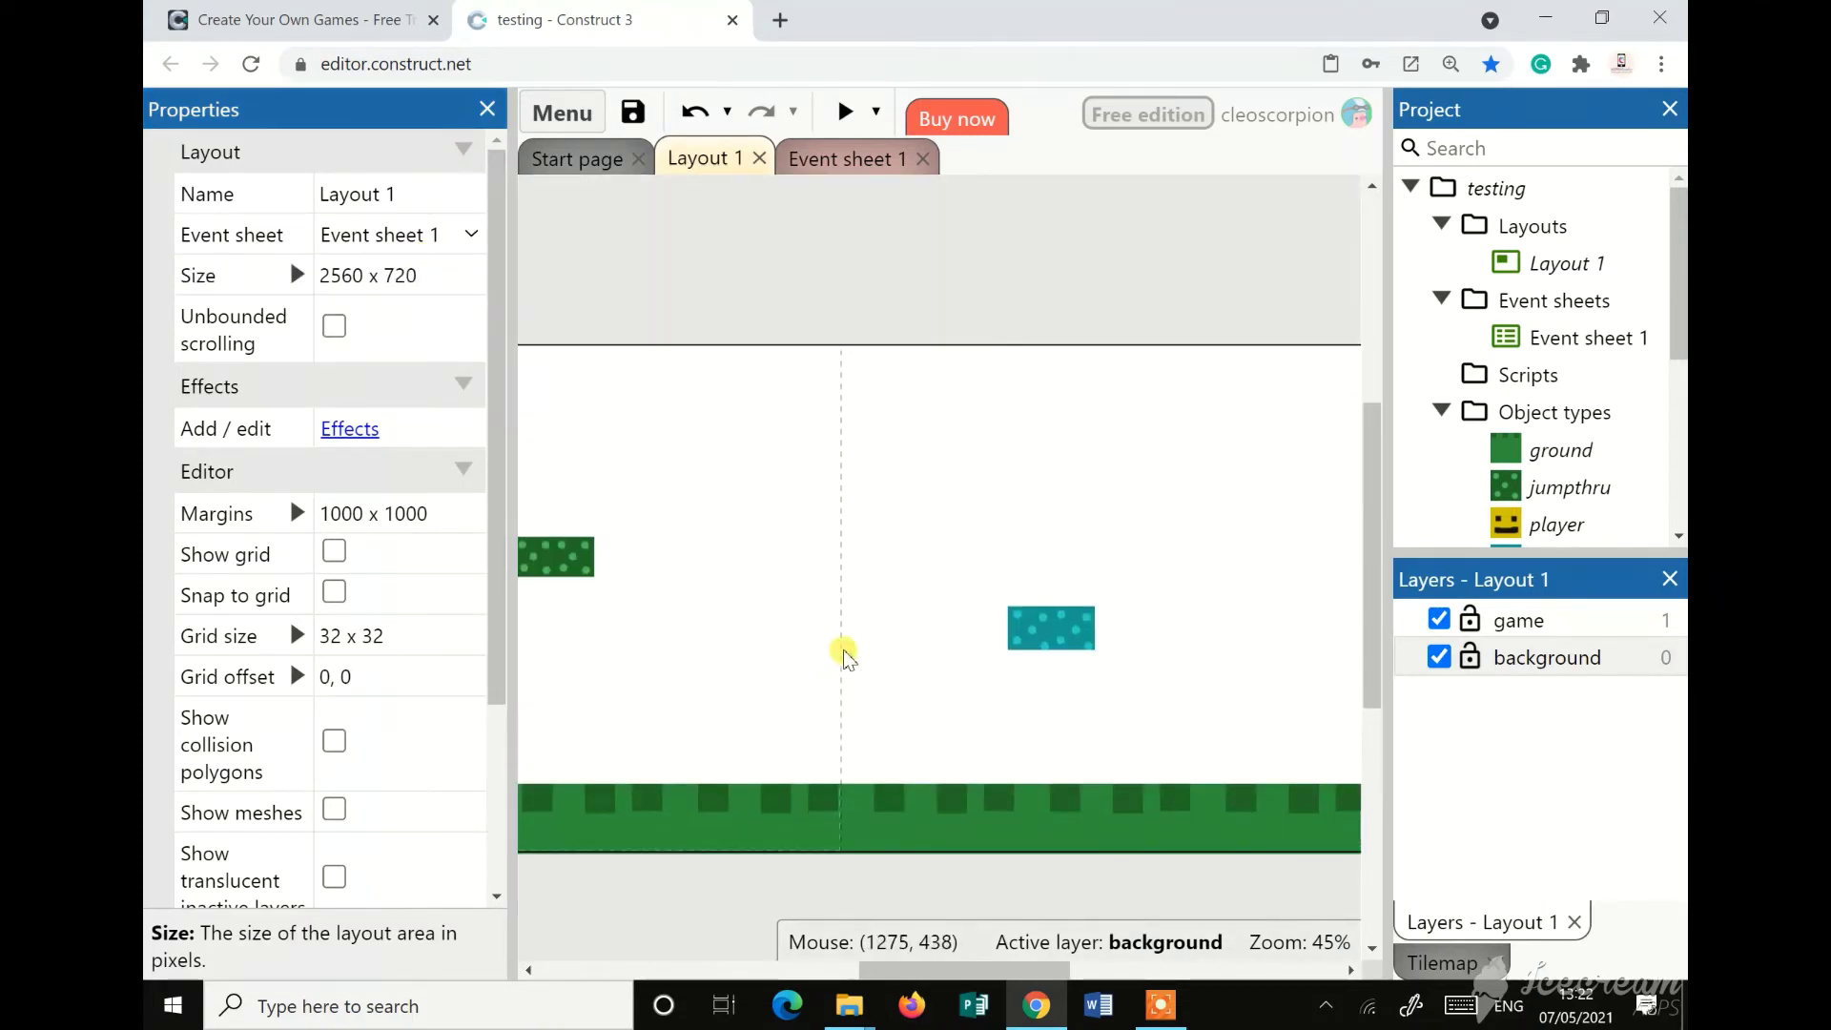
# Preview the game, run the player to the teal moving platform, jump onto it, and close the preview
pyautogui.keyDown('ctrl'); pyautogui.scroll(-2, 852, 656); pyautogui.keyUp('ctrl')
pyautogui.keyDown('ctrl'); pyautogui.scroll(-1, 849, 650); pyautogui.keyUp('ctrl')
pyautogui.moveTo(899, 970); pyautogui.dragTo(839, 982)
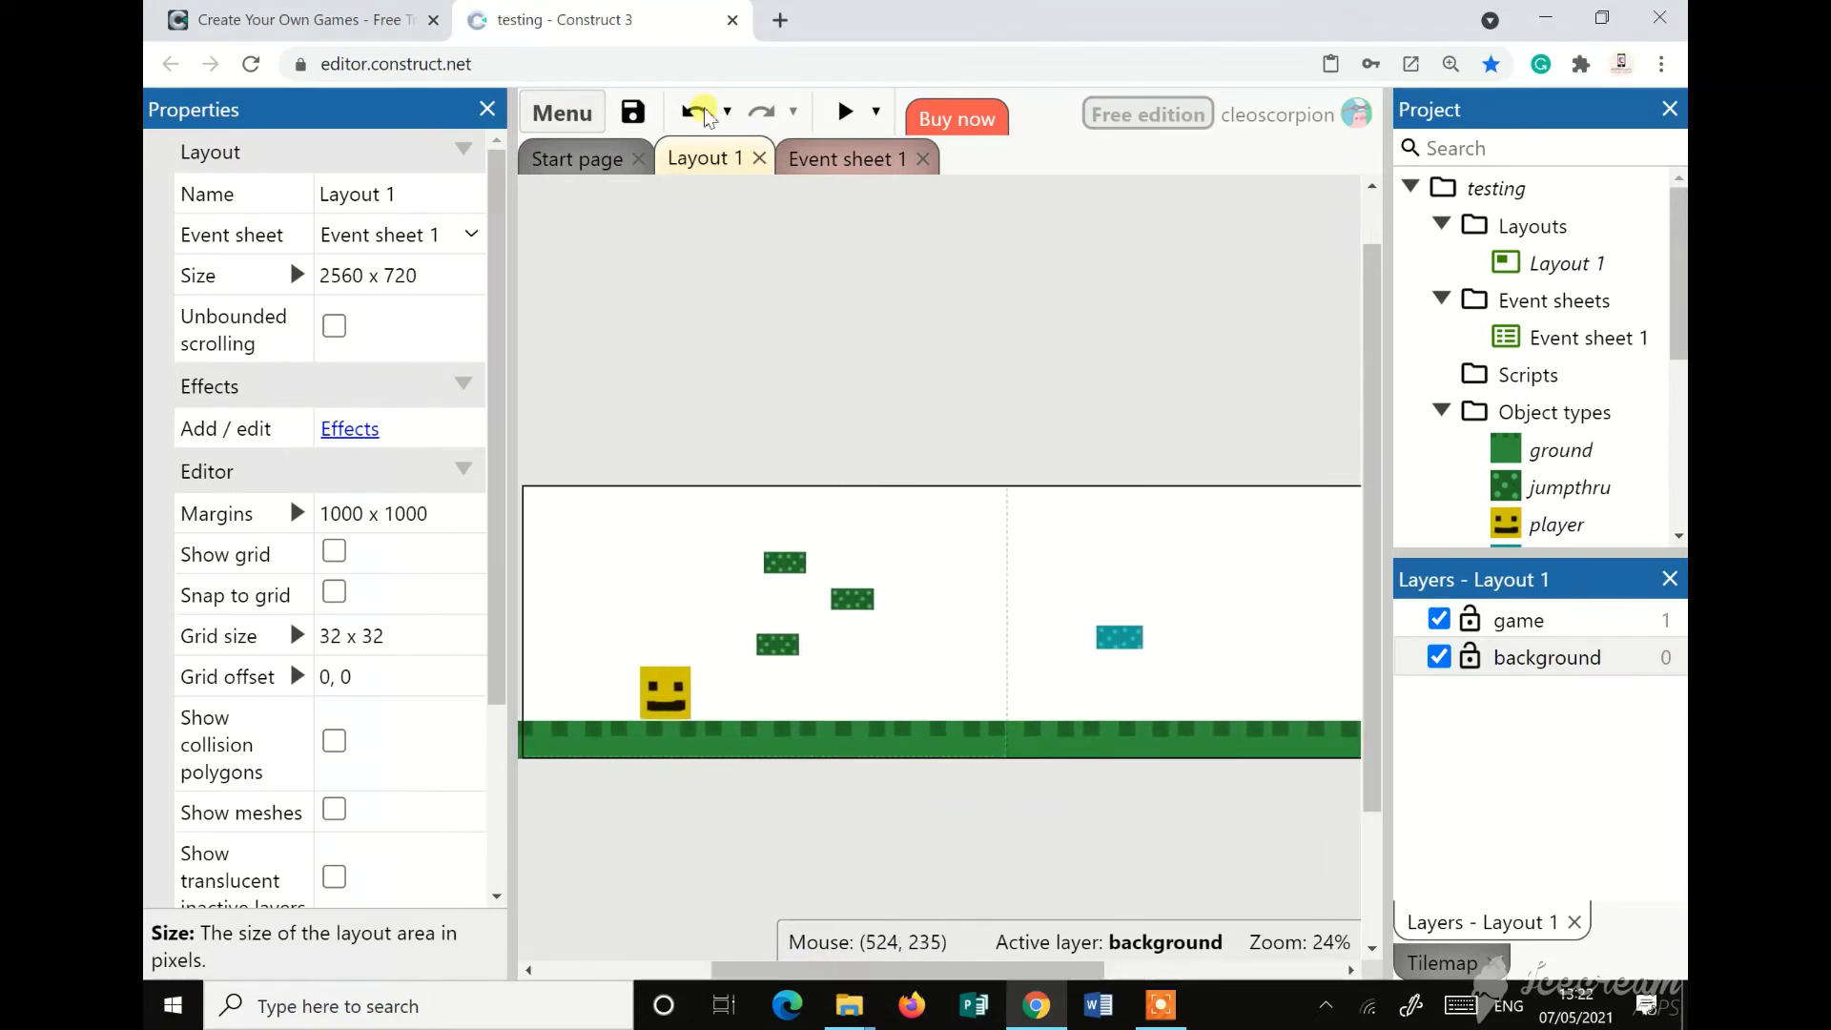
pyautogui.click(843, 113)
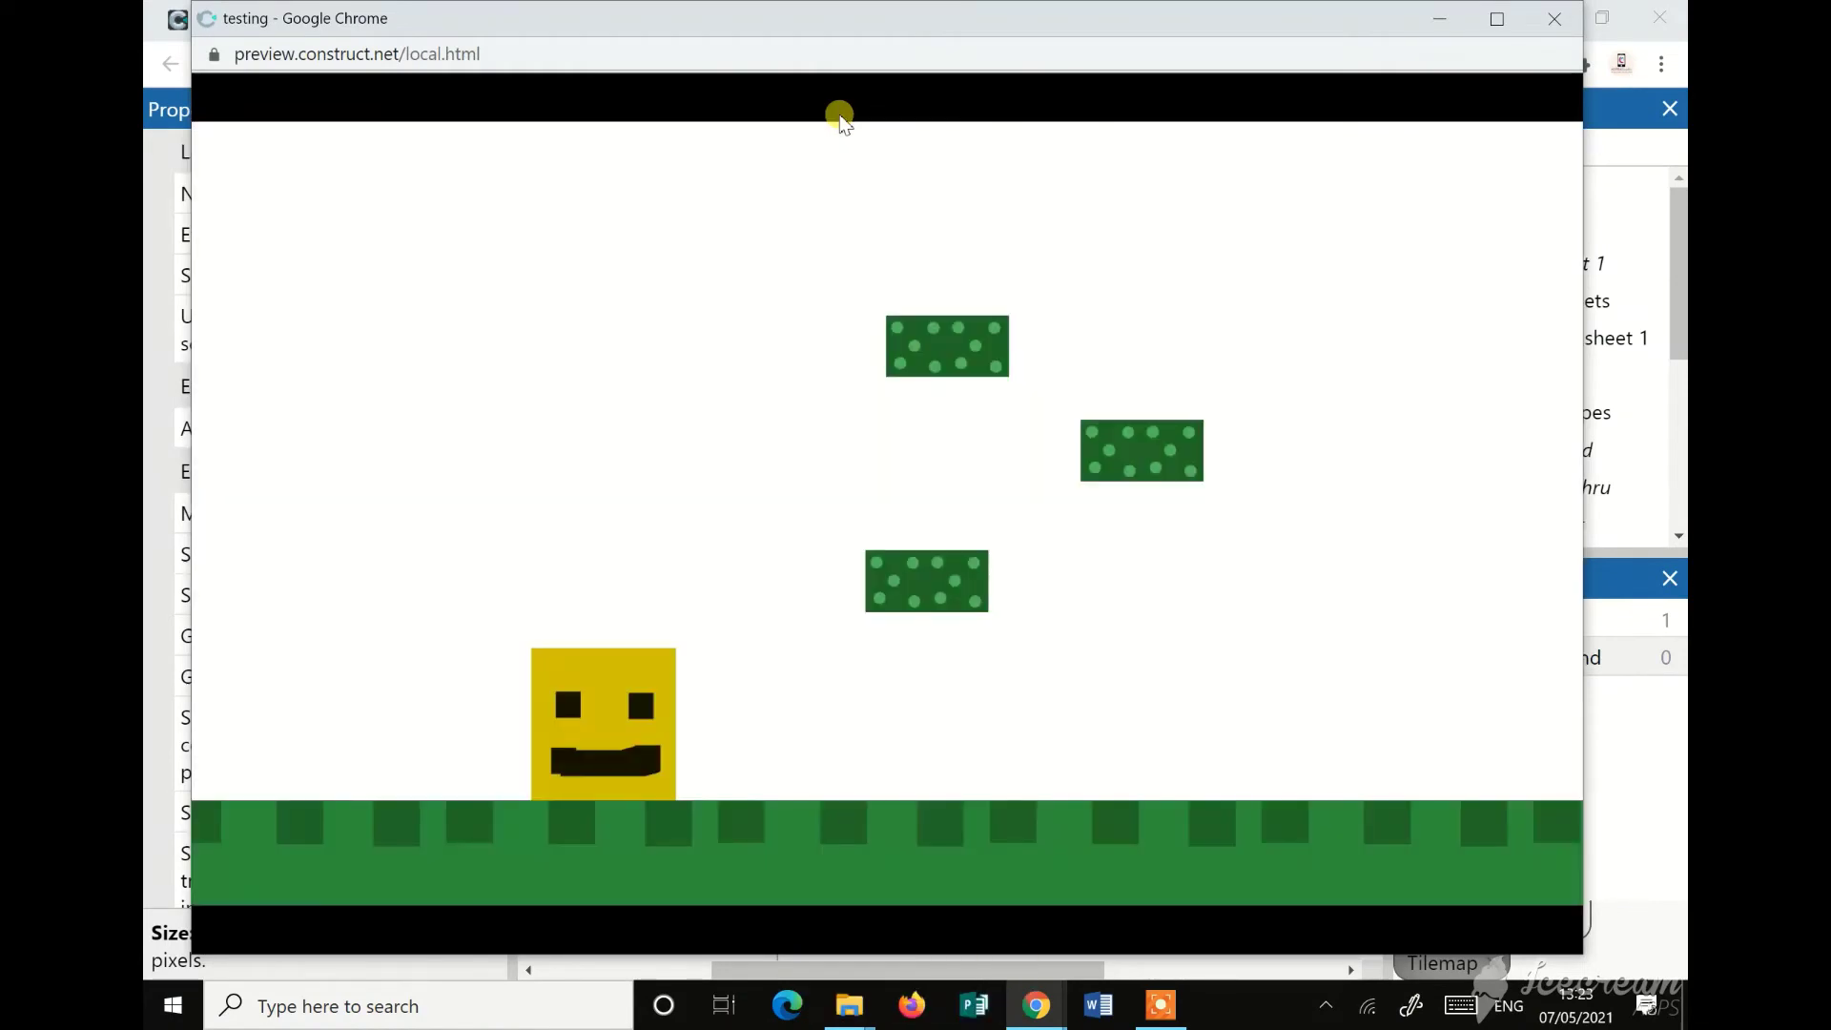
pyautogui.press('Right')
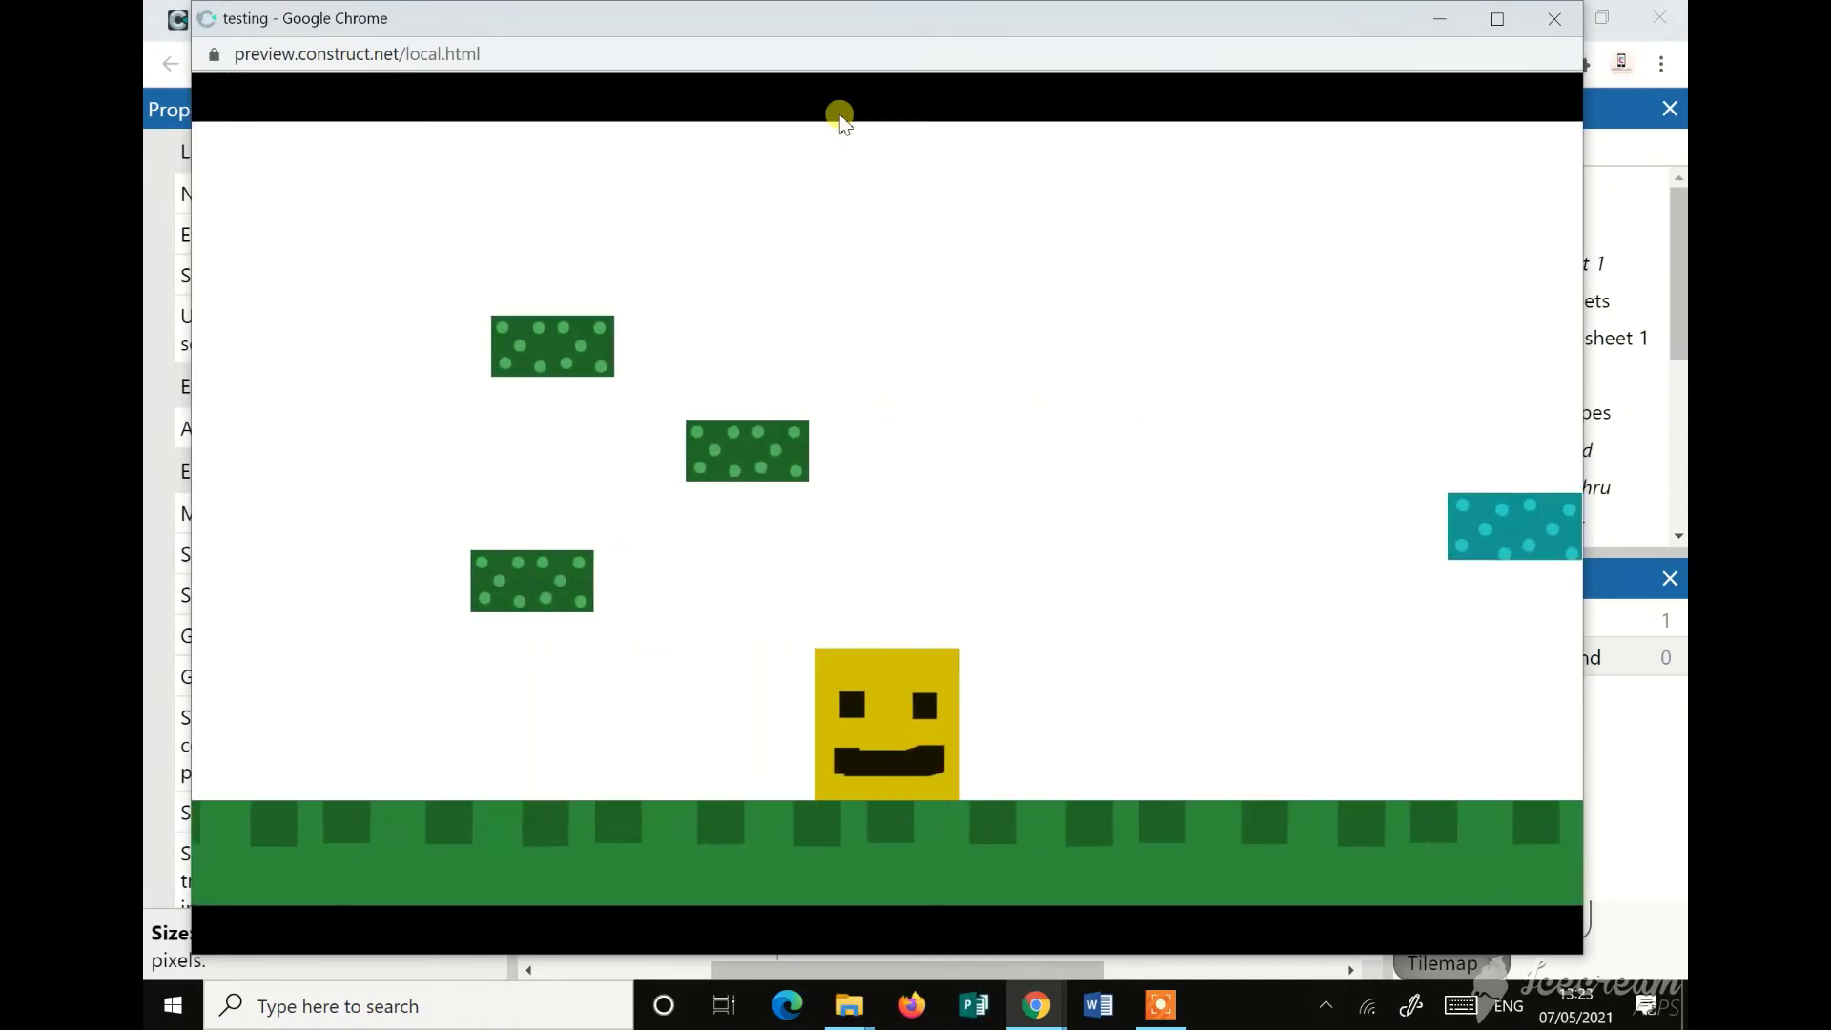
pyautogui.press('Right')
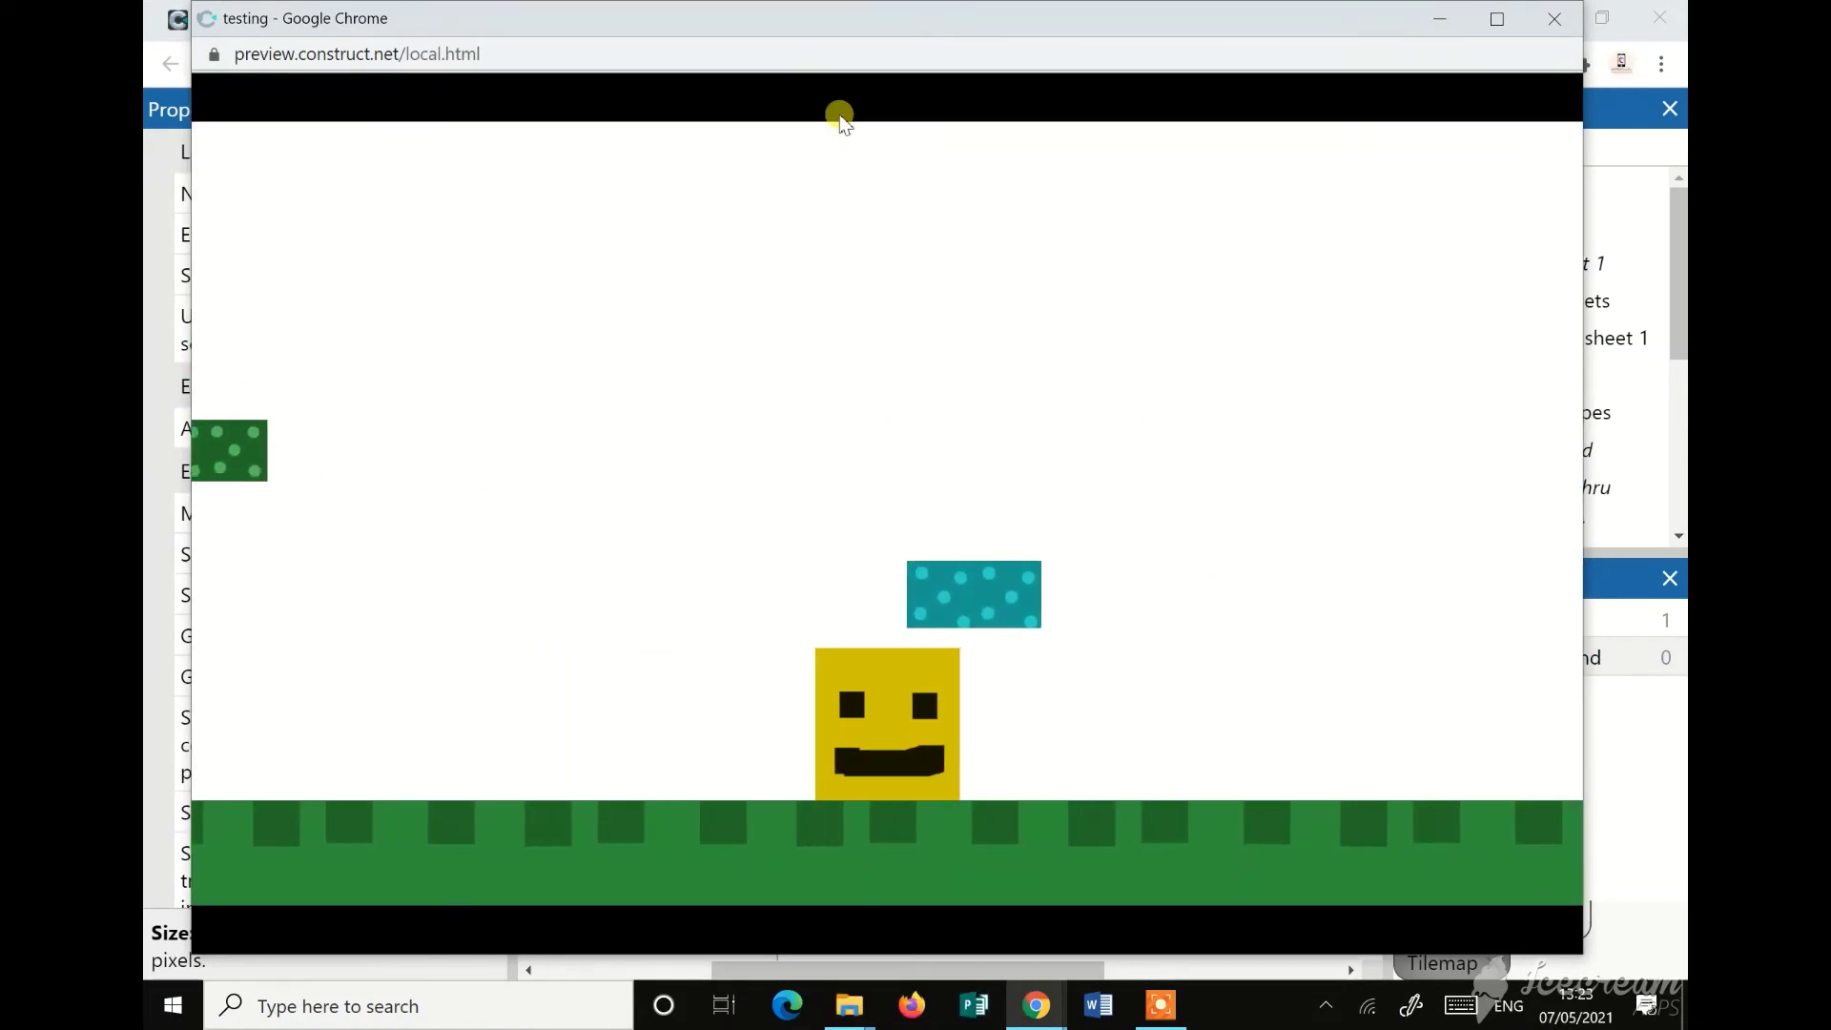
pyautogui.press('Right')
pyautogui.press('Left')
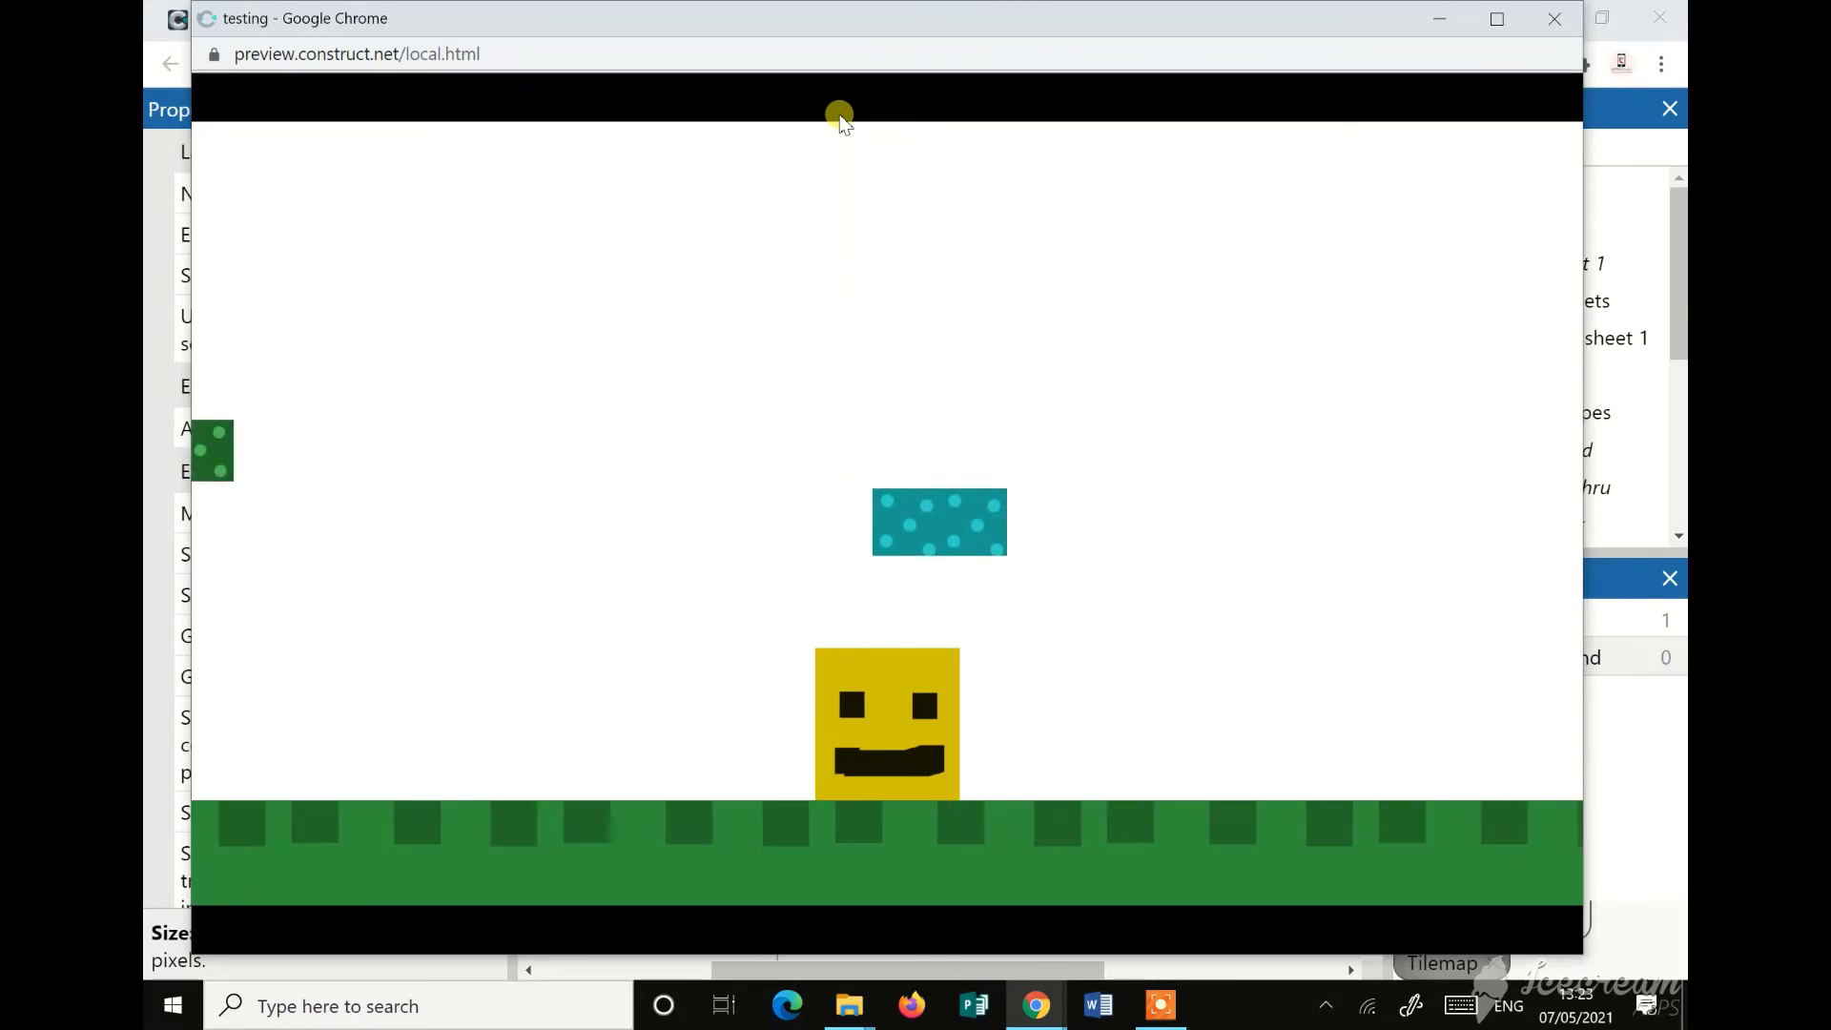
pyautogui.press('Up')
pyautogui.press('Right')
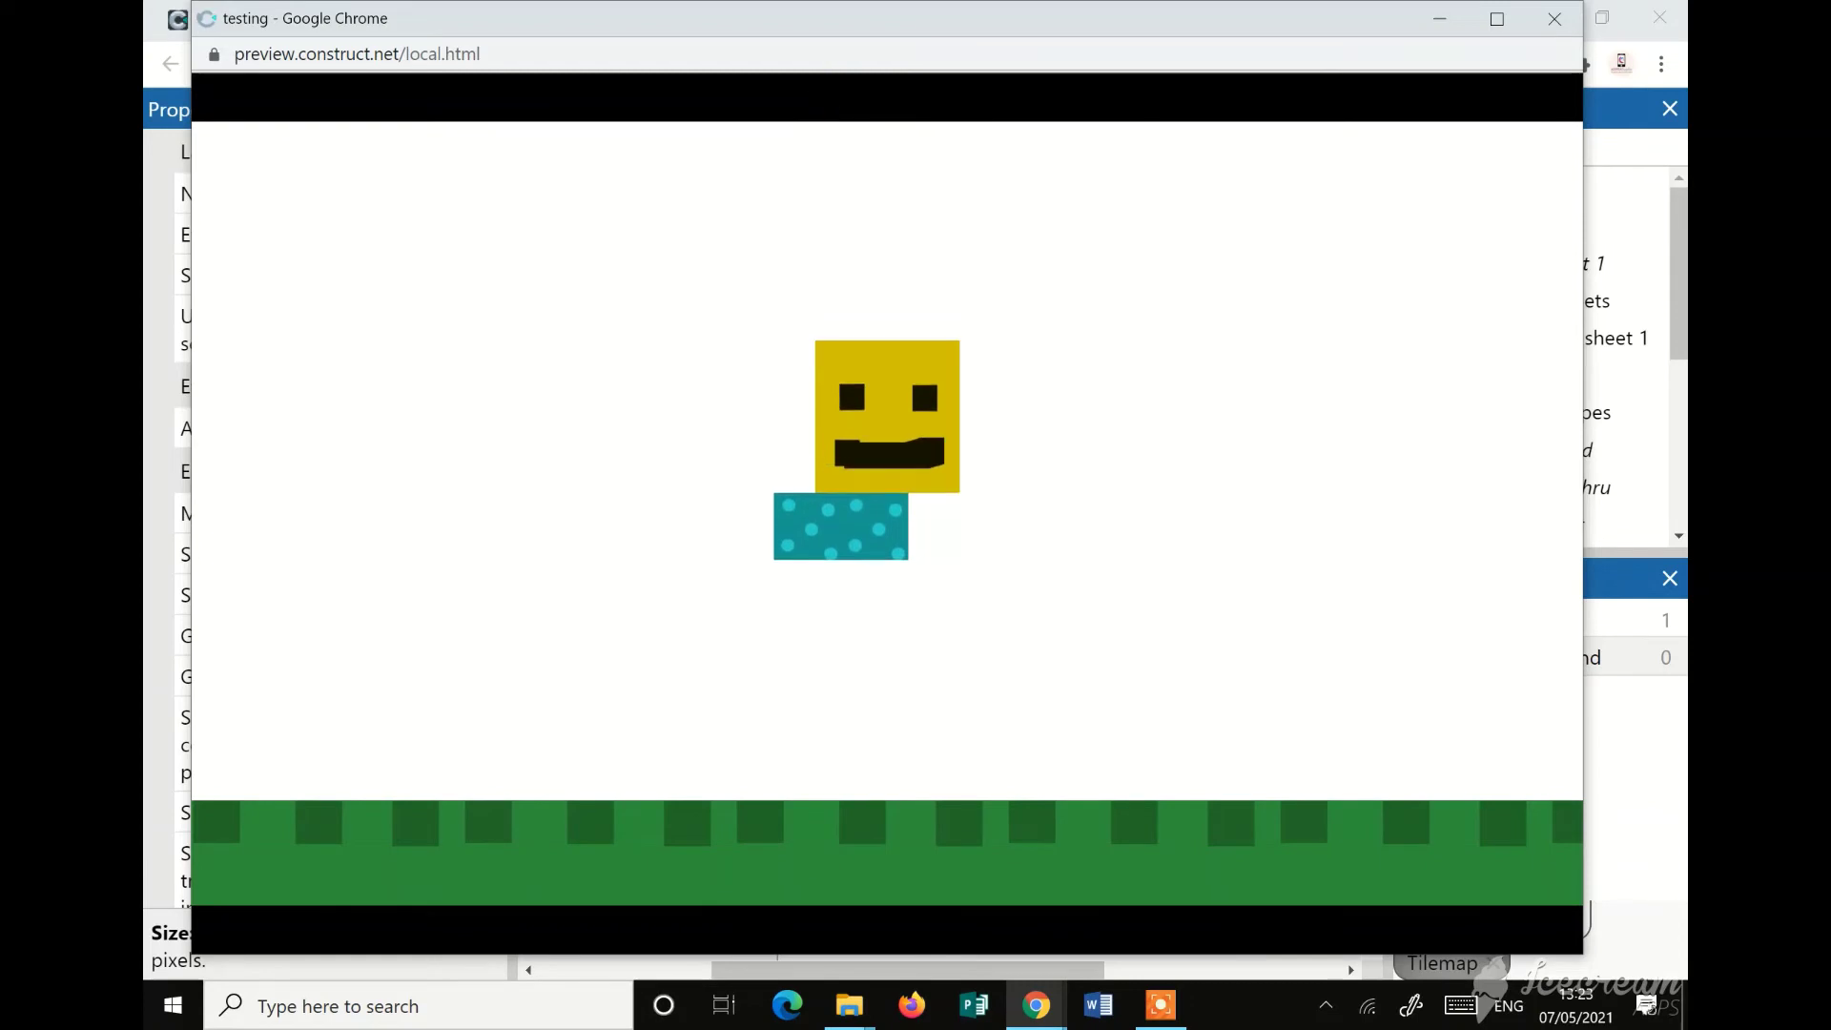
pyautogui.click(1554, 18)
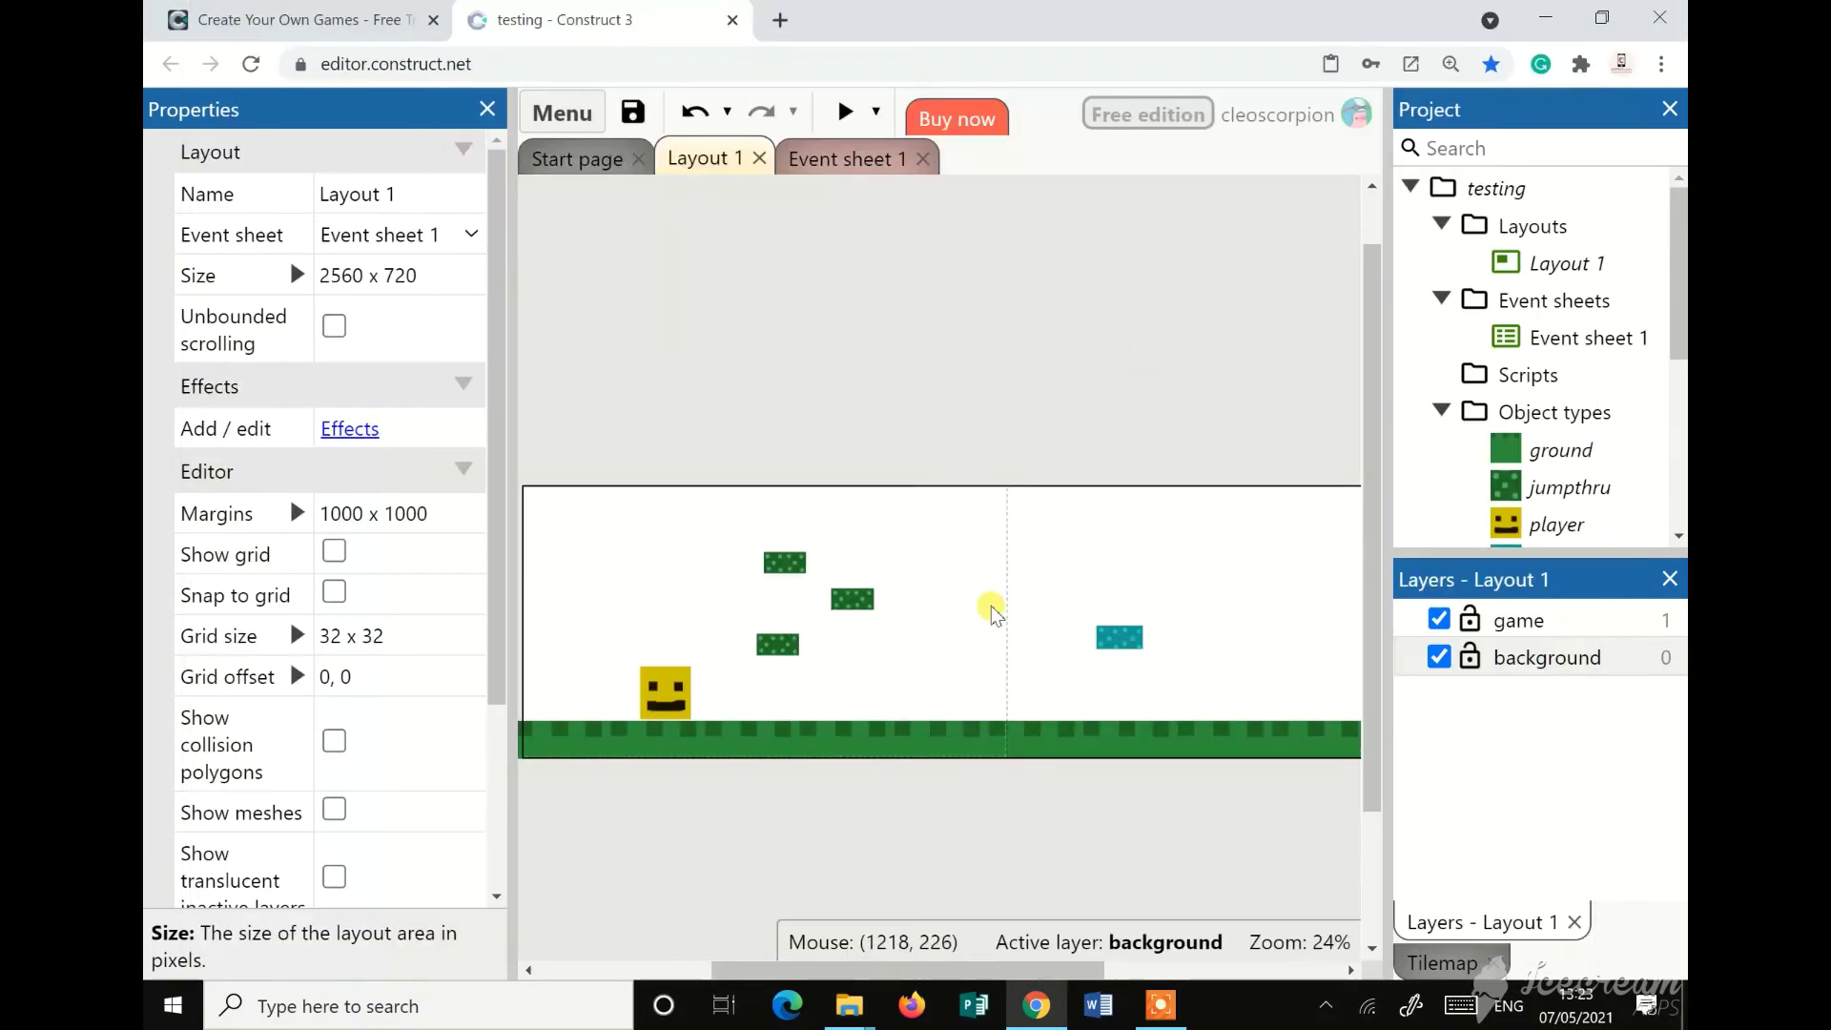
# Insert a new Sprite object named sineHorizontal beyond the teal platform at about position 2028, 263
pyautogui.moveTo(892, 969); pyautogui.dragTo(1060, 667)
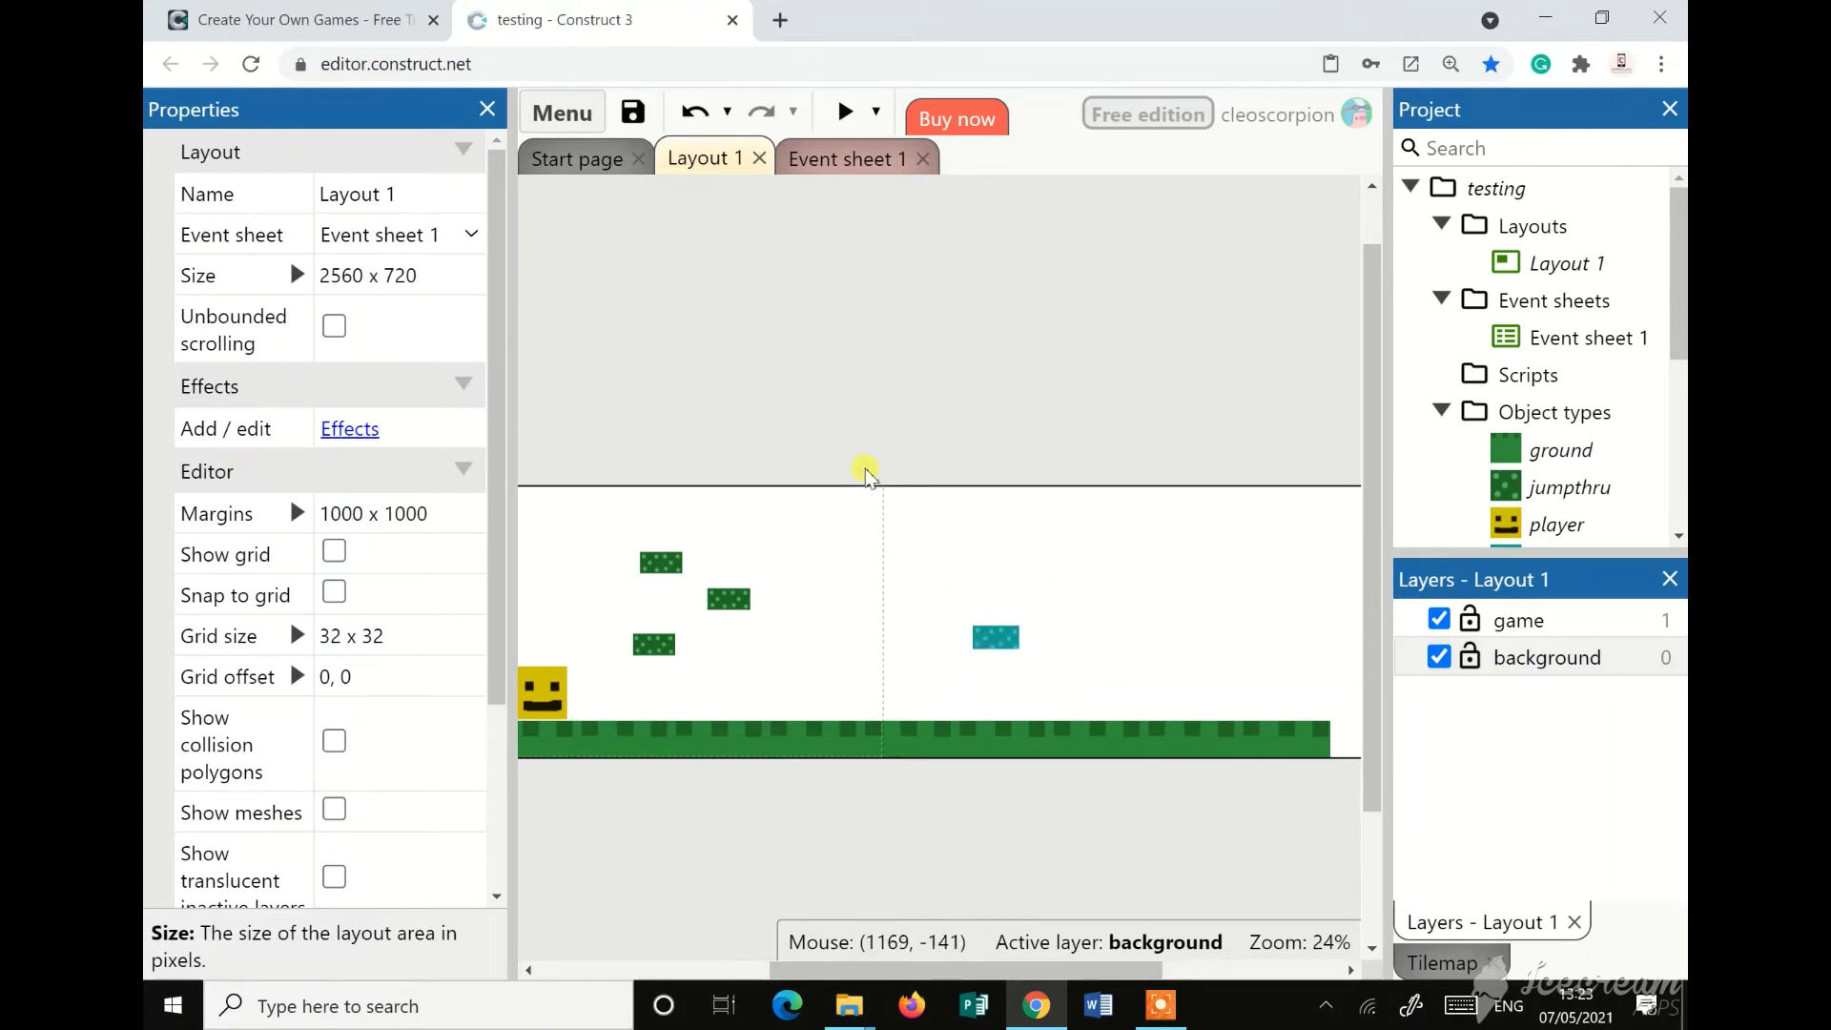
pyautogui.rightClick(968, 500)
pyautogui.click(1111, 530)
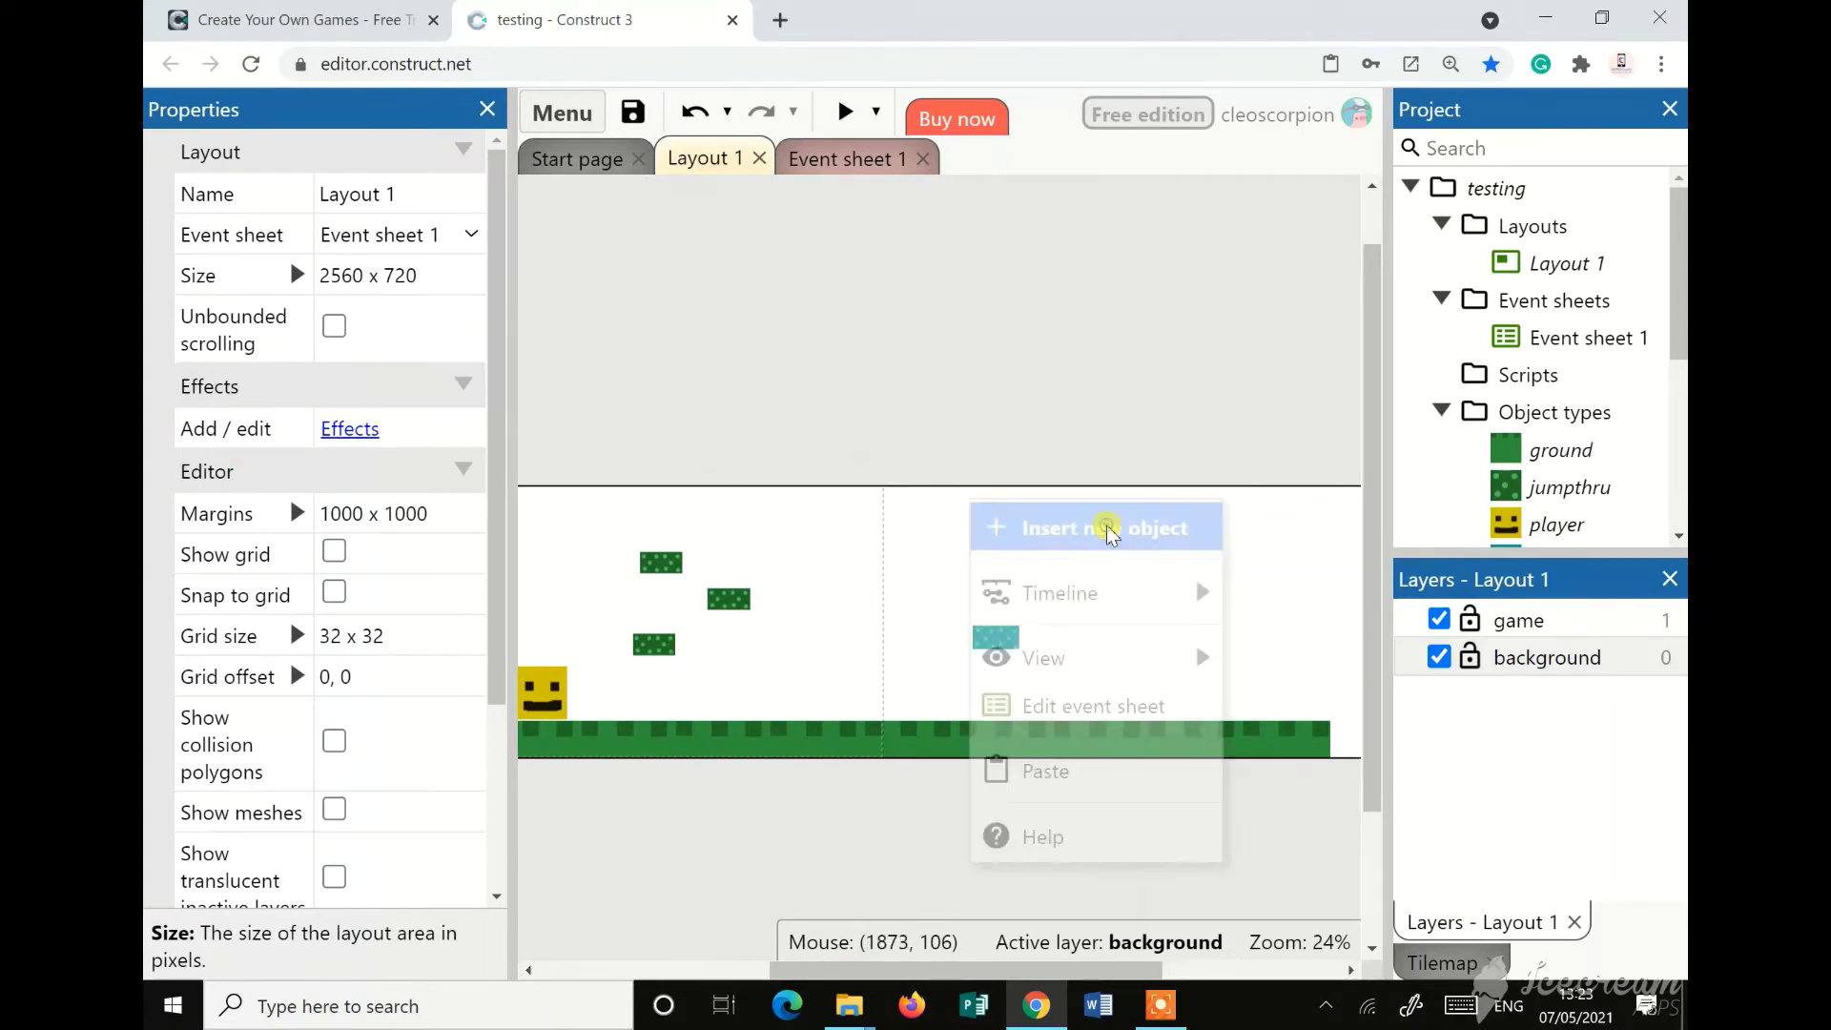
pyautogui.scroll(-3, 1060, 510)
pyautogui.scroll(-3, 1061, 512)
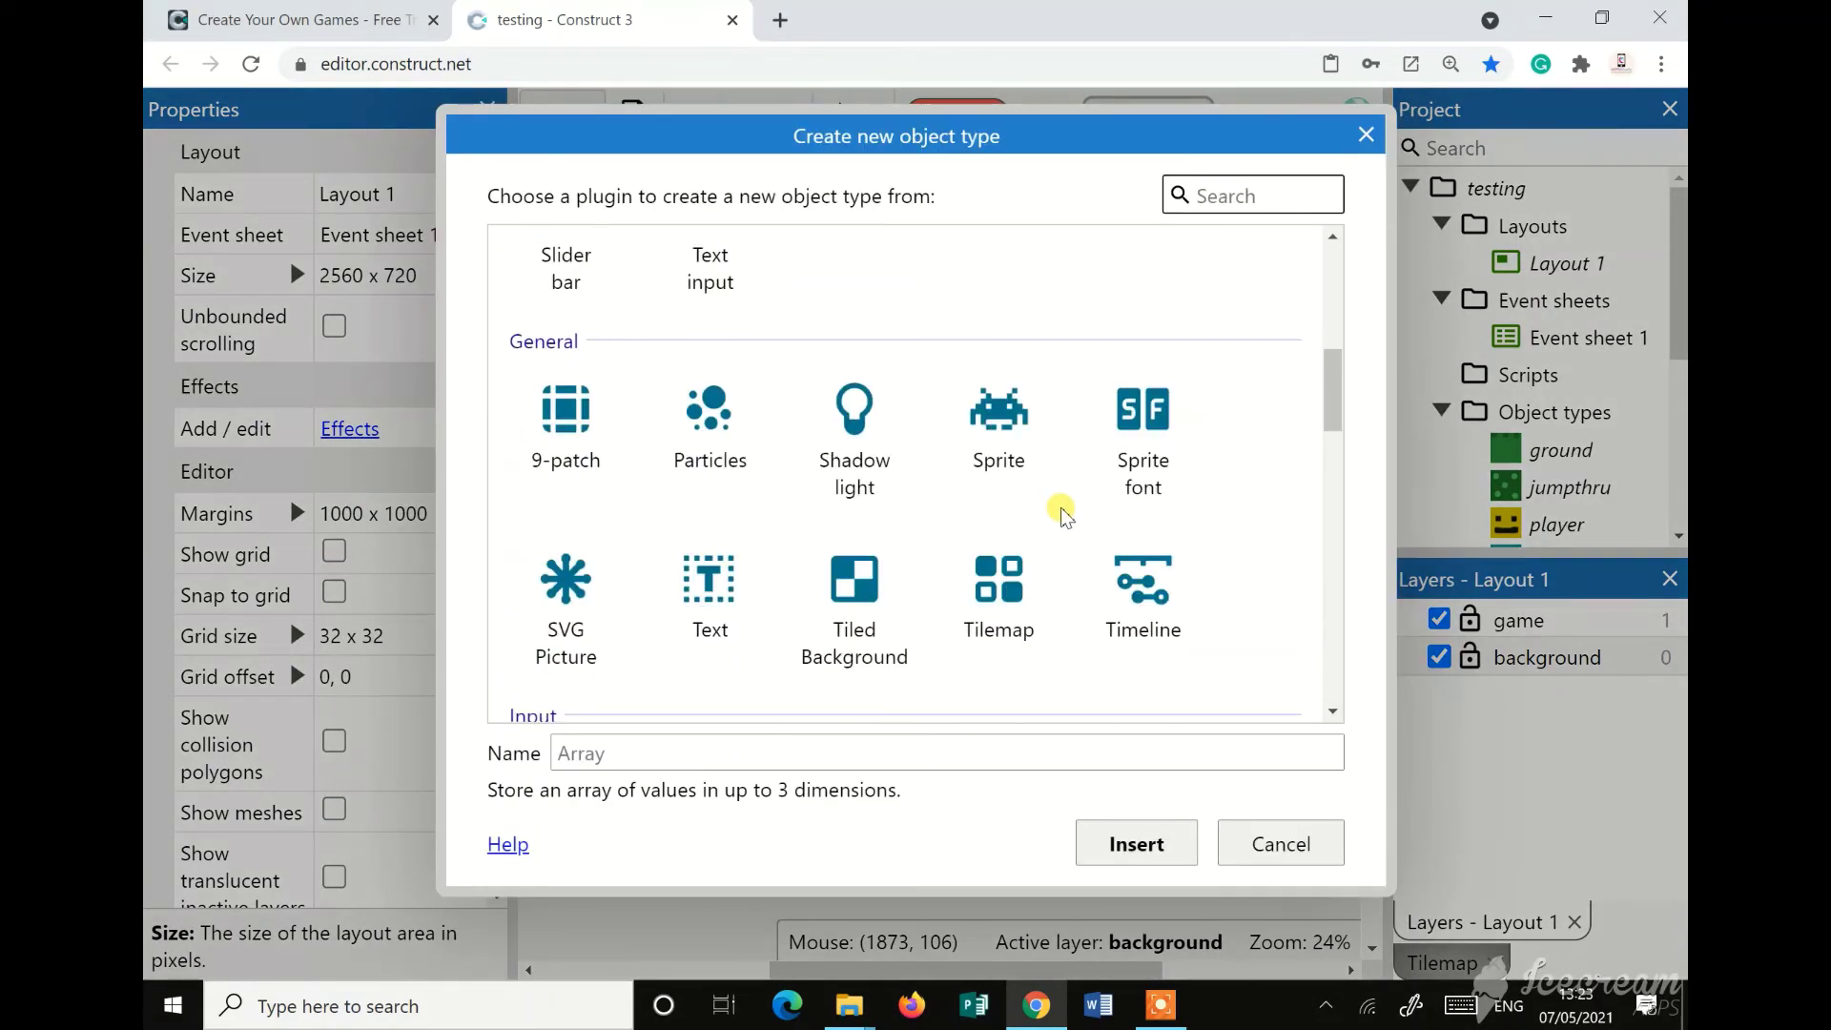
pyautogui.click(1006, 442)
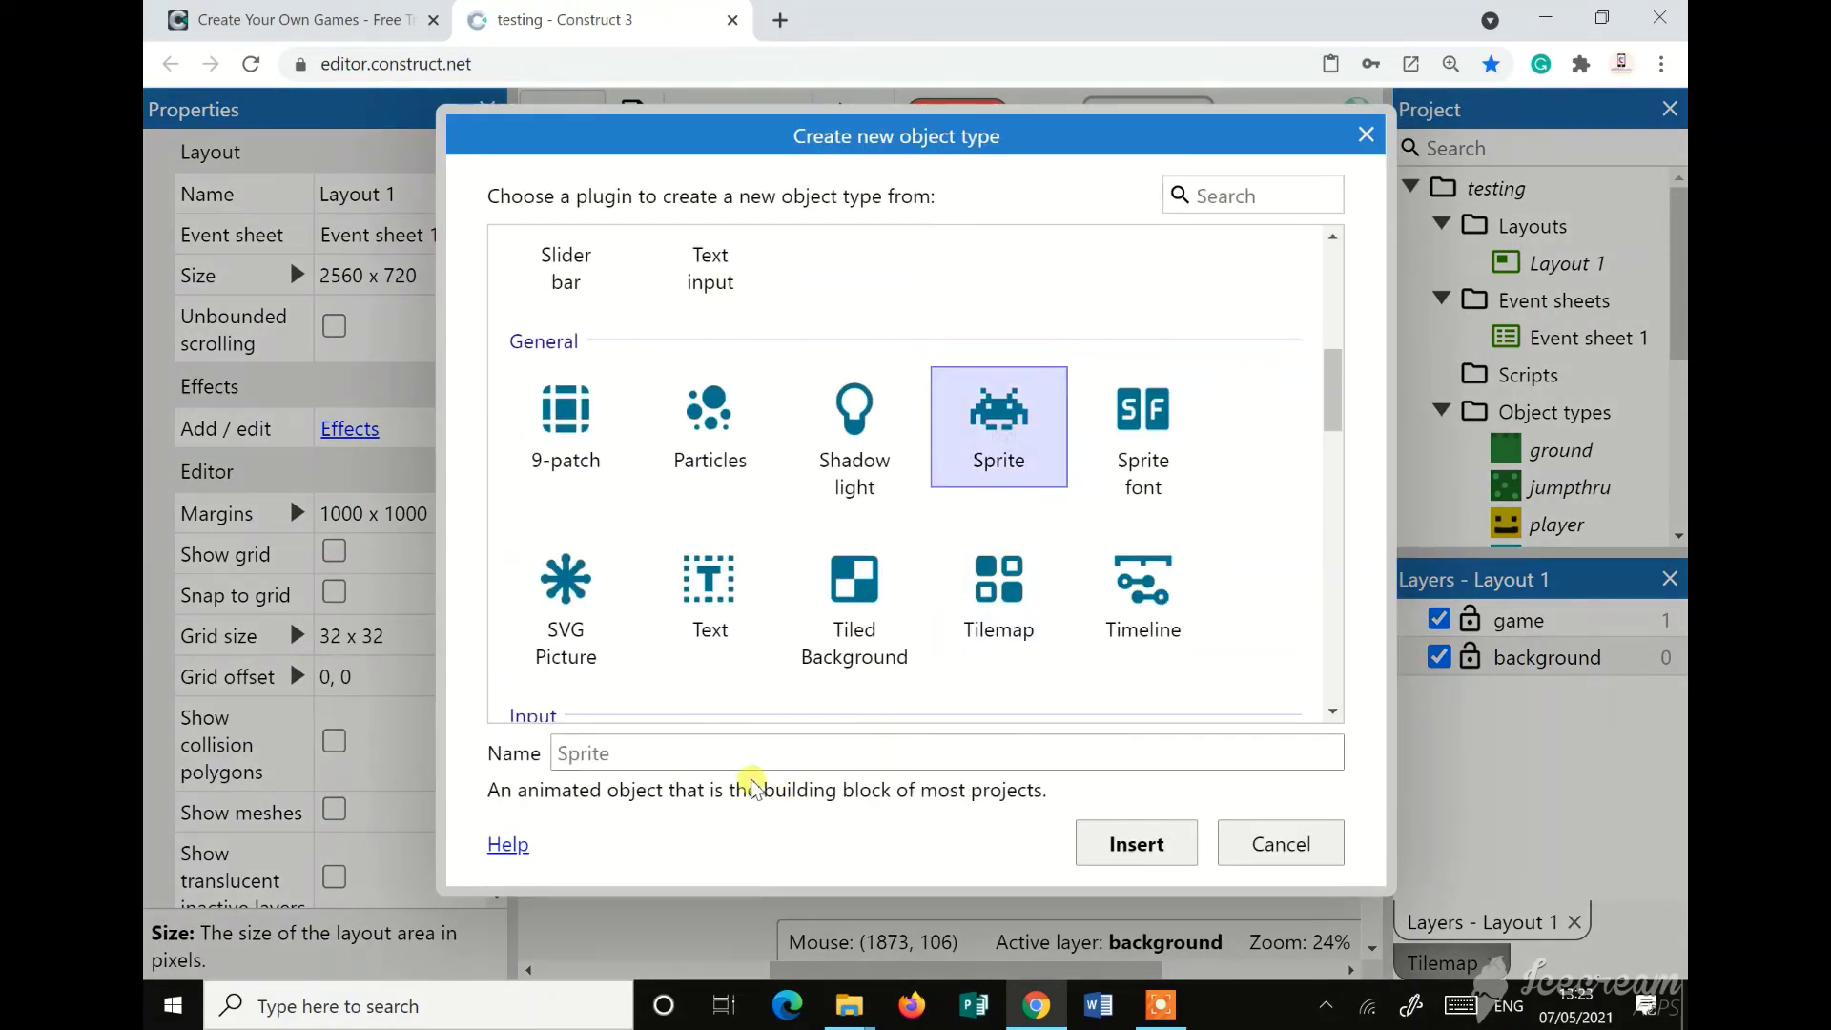
pyautogui.click(725, 752)
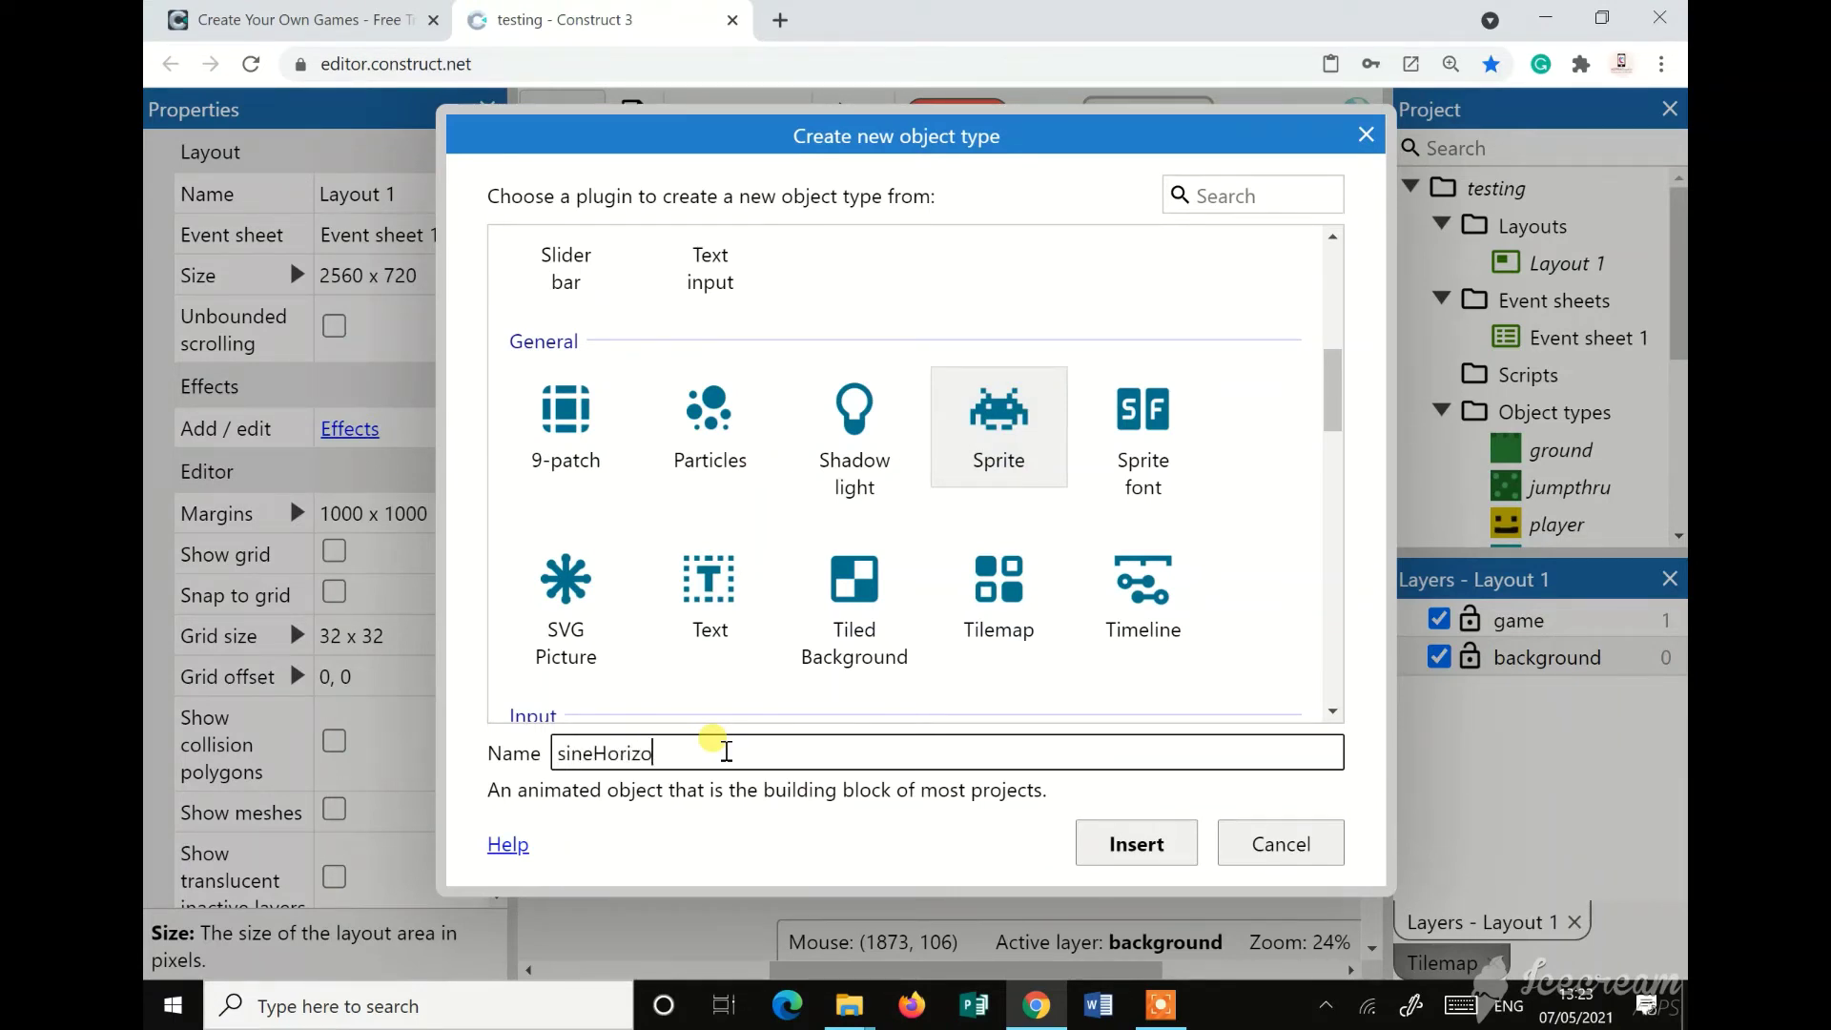
pyautogui.click(1097, 843)
pyautogui.click(1167, 587)
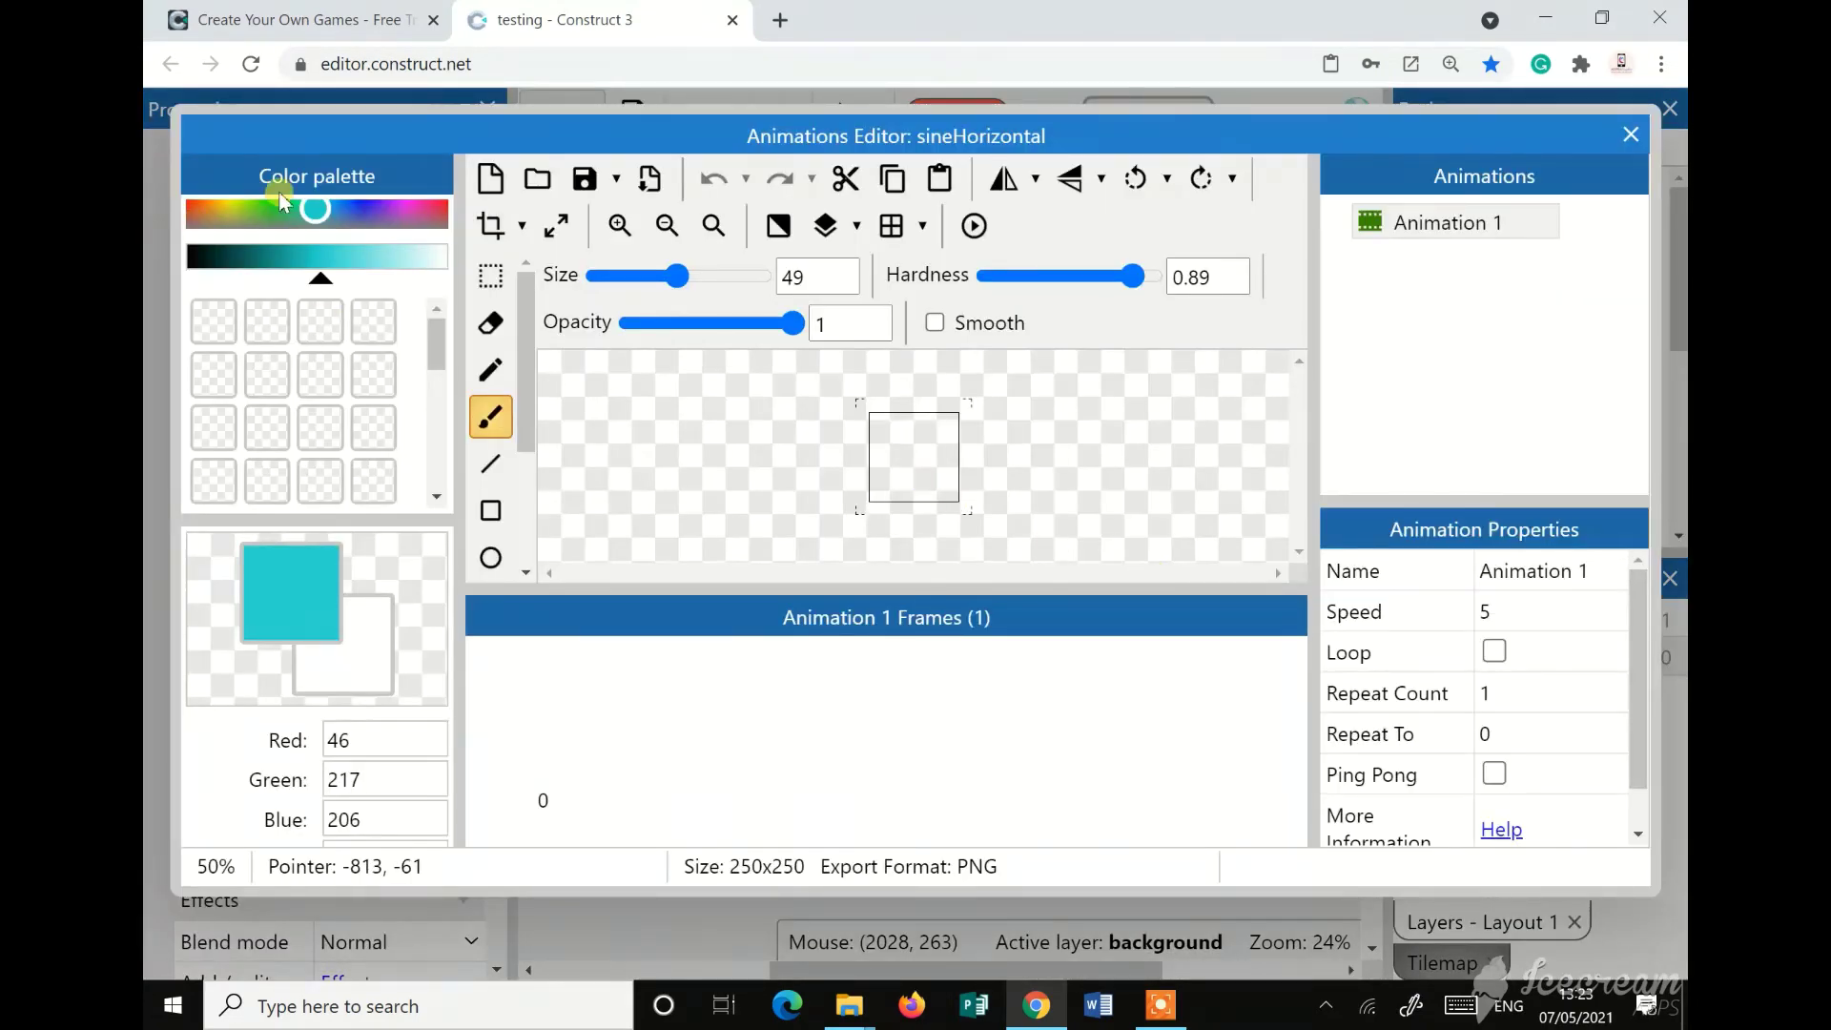
# Fill the sineHorizontal sprite's image with dark blue, RGB 13, 17, 154
pyautogui.click(362, 206)
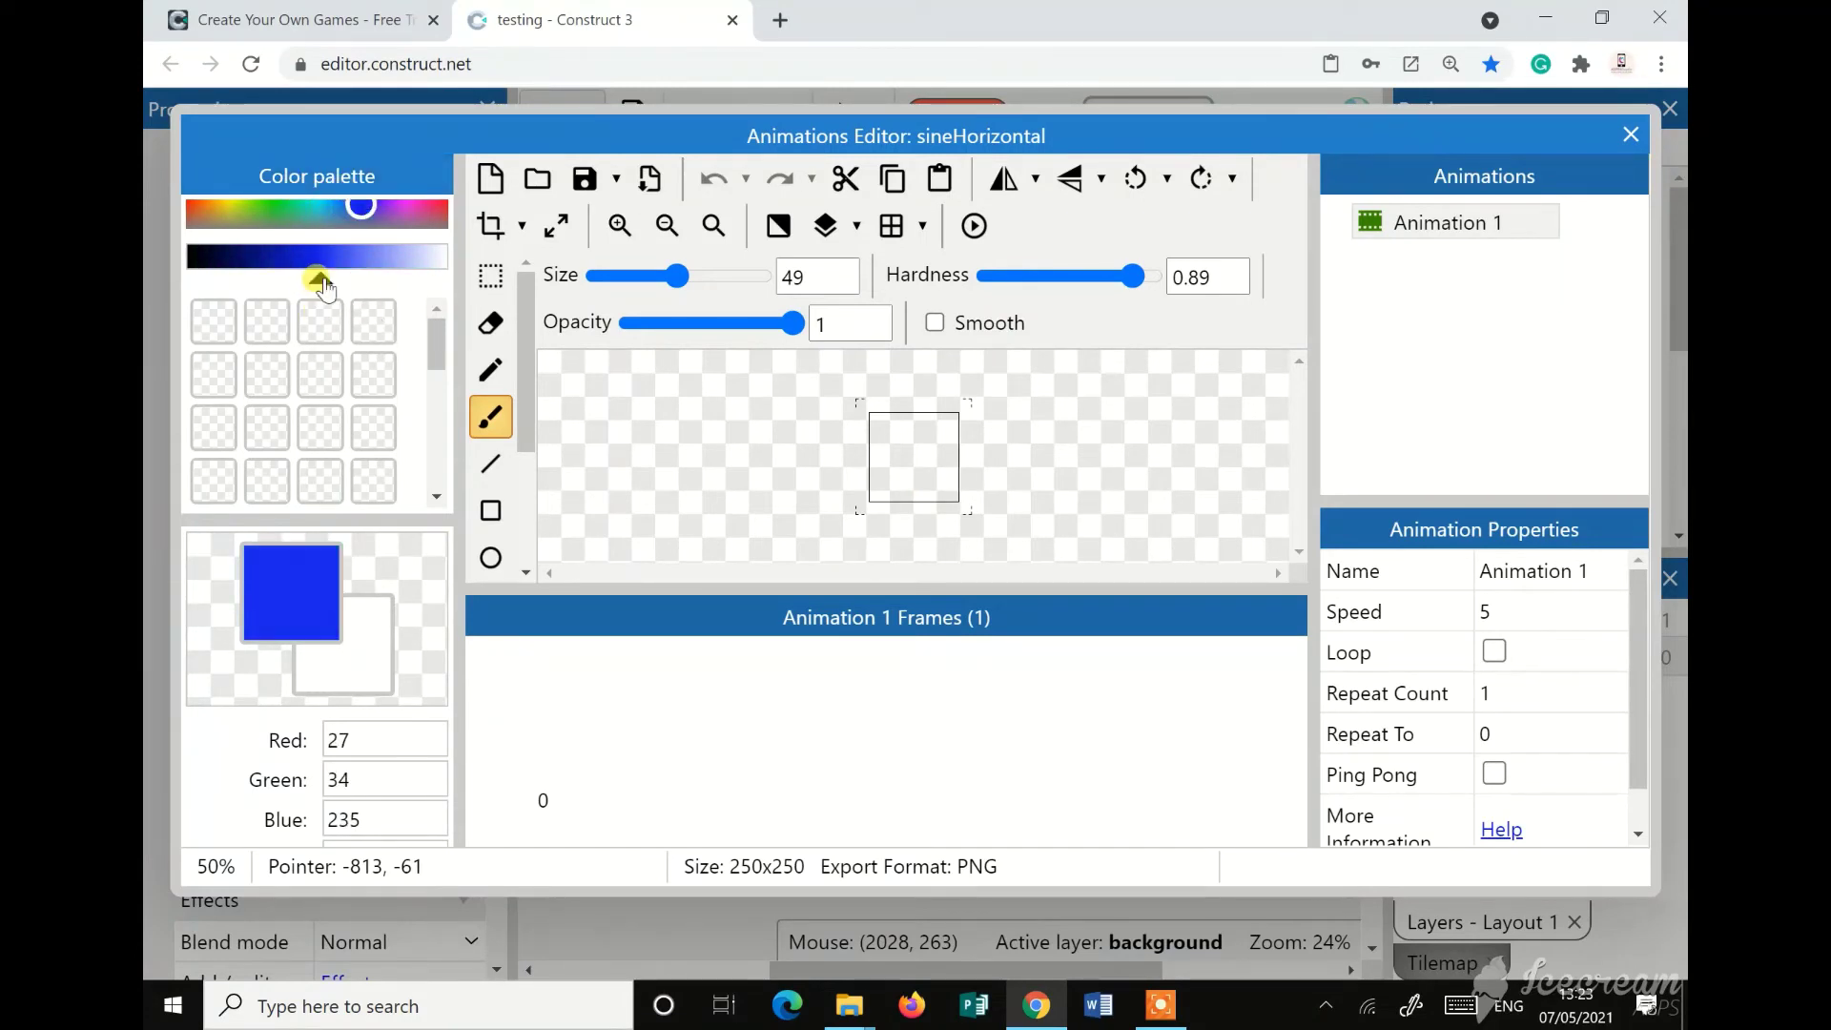
pyautogui.moveTo(320, 279); pyautogui.dragTo(273, 280)
pyautogui.scroll(-2, 489, 420)
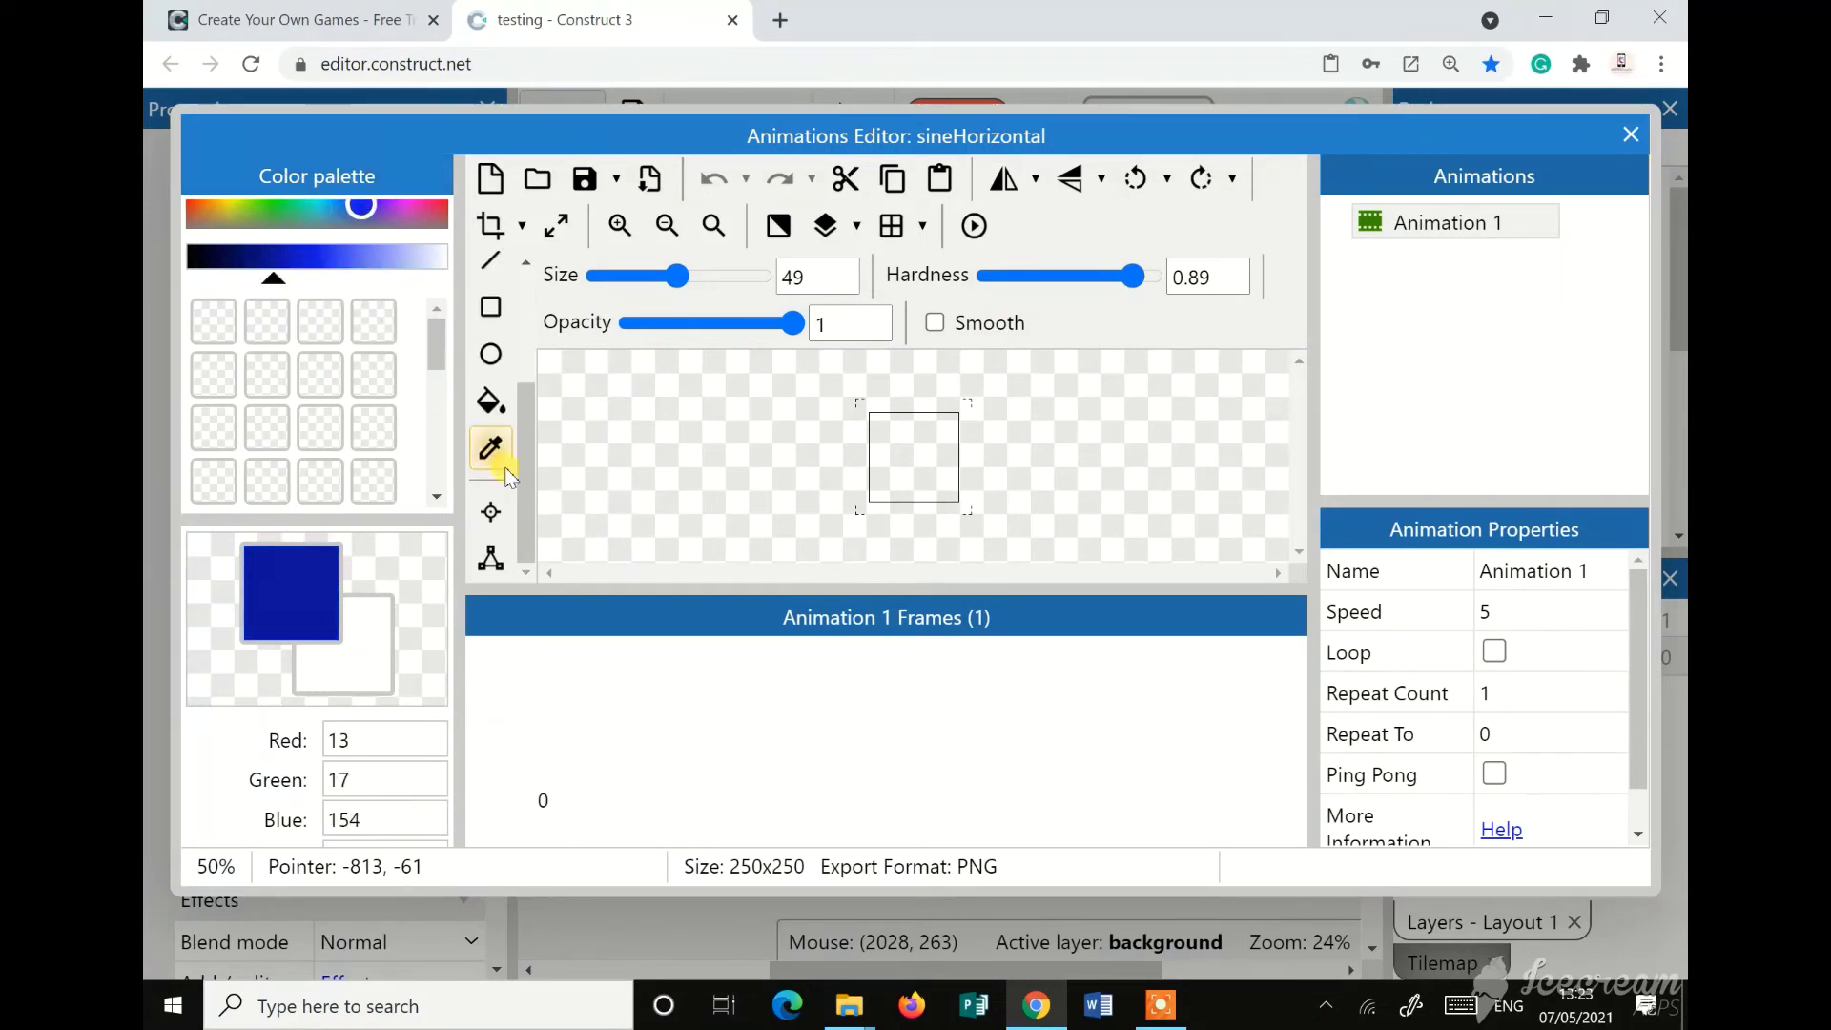
pyautogui.click(489, 405)
pyautogui.click(905, 431)
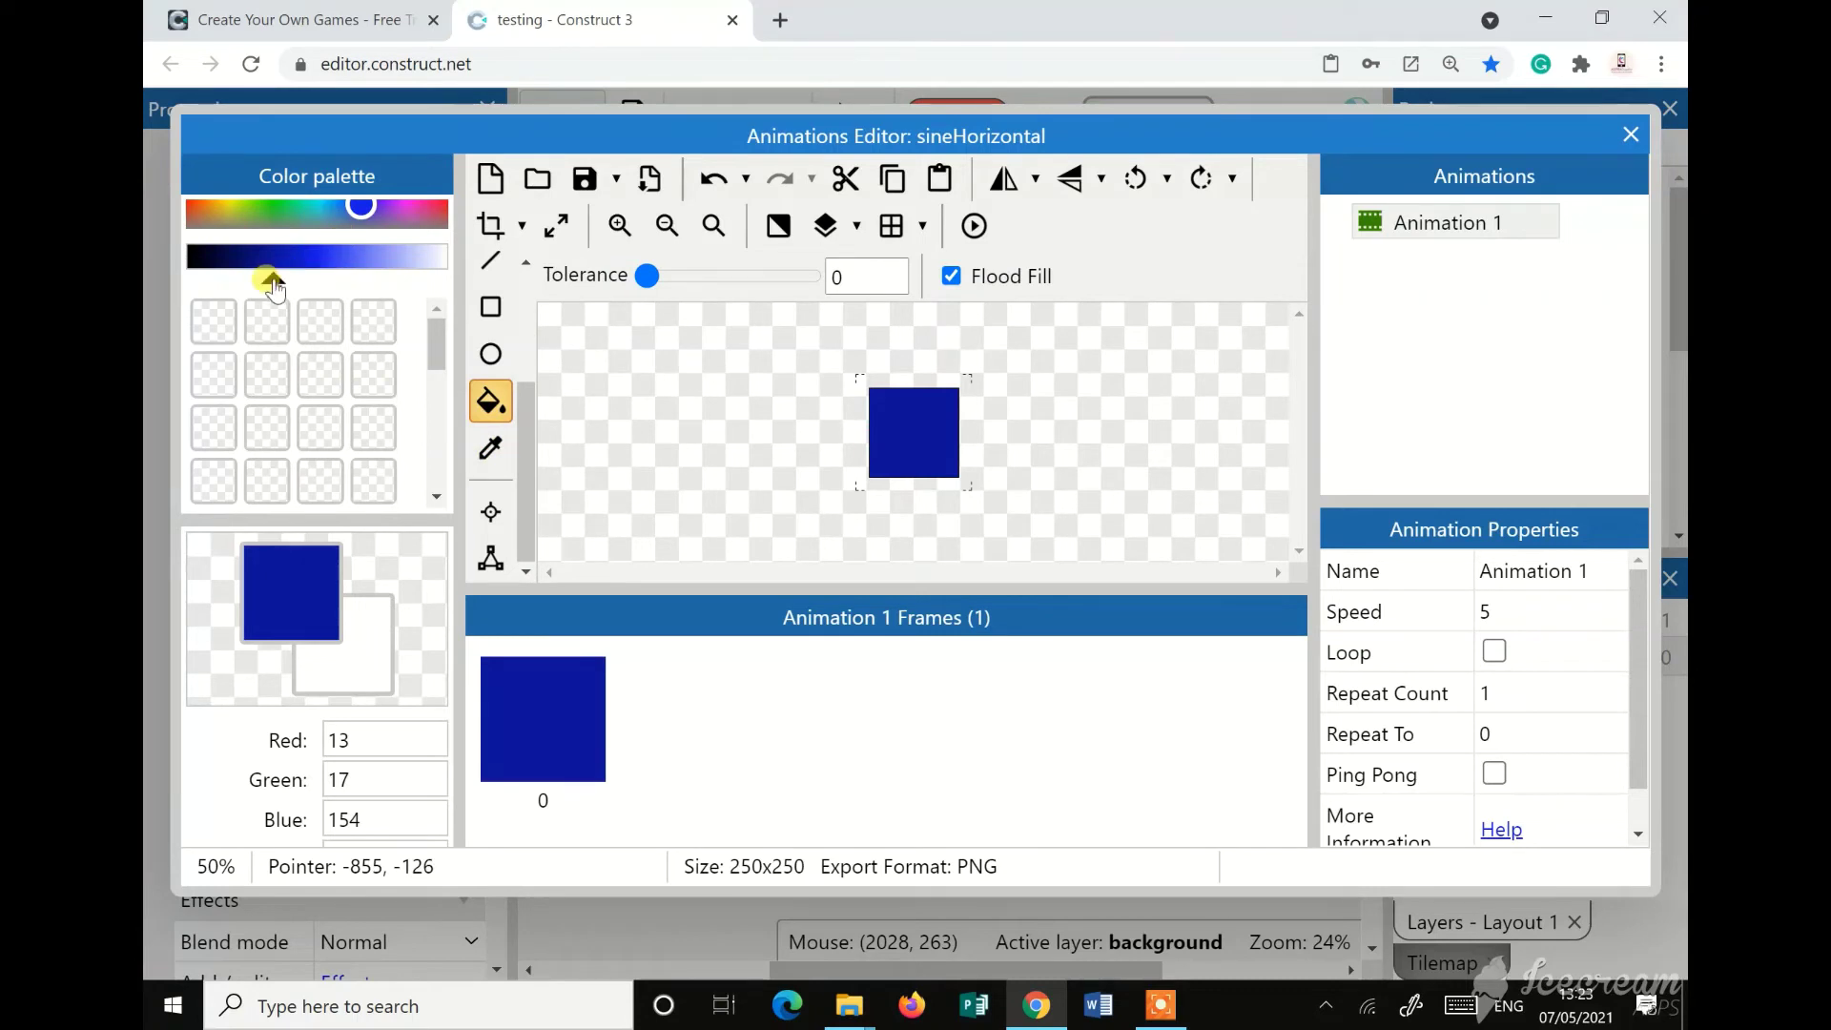
# Brush five lighter blue dots (RGB 77, 82, 239) onto the dark blue image, at its corners and centre, and close the animations editor
pyautogui.moveTo(274, 282); pyautogui.dragTo(349, 279)
pyautogui.scroll(2, 506, 391)
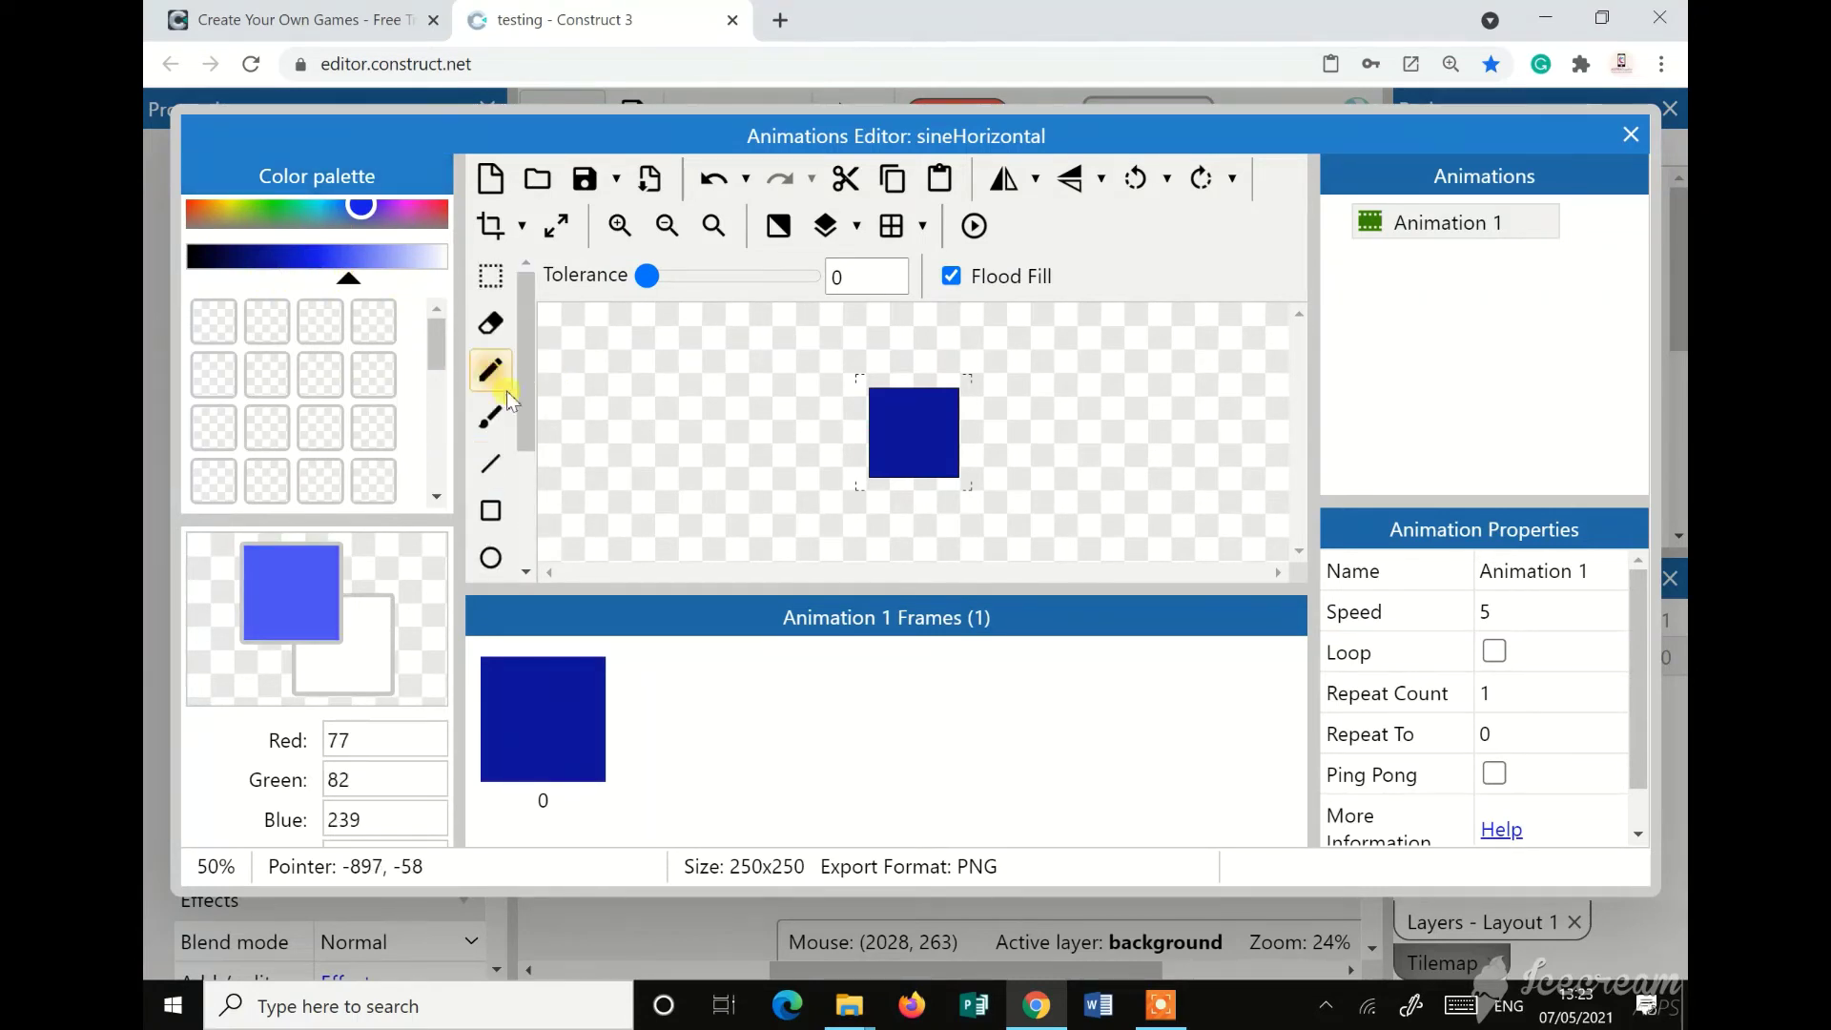
pyautogui.click(527, 417)
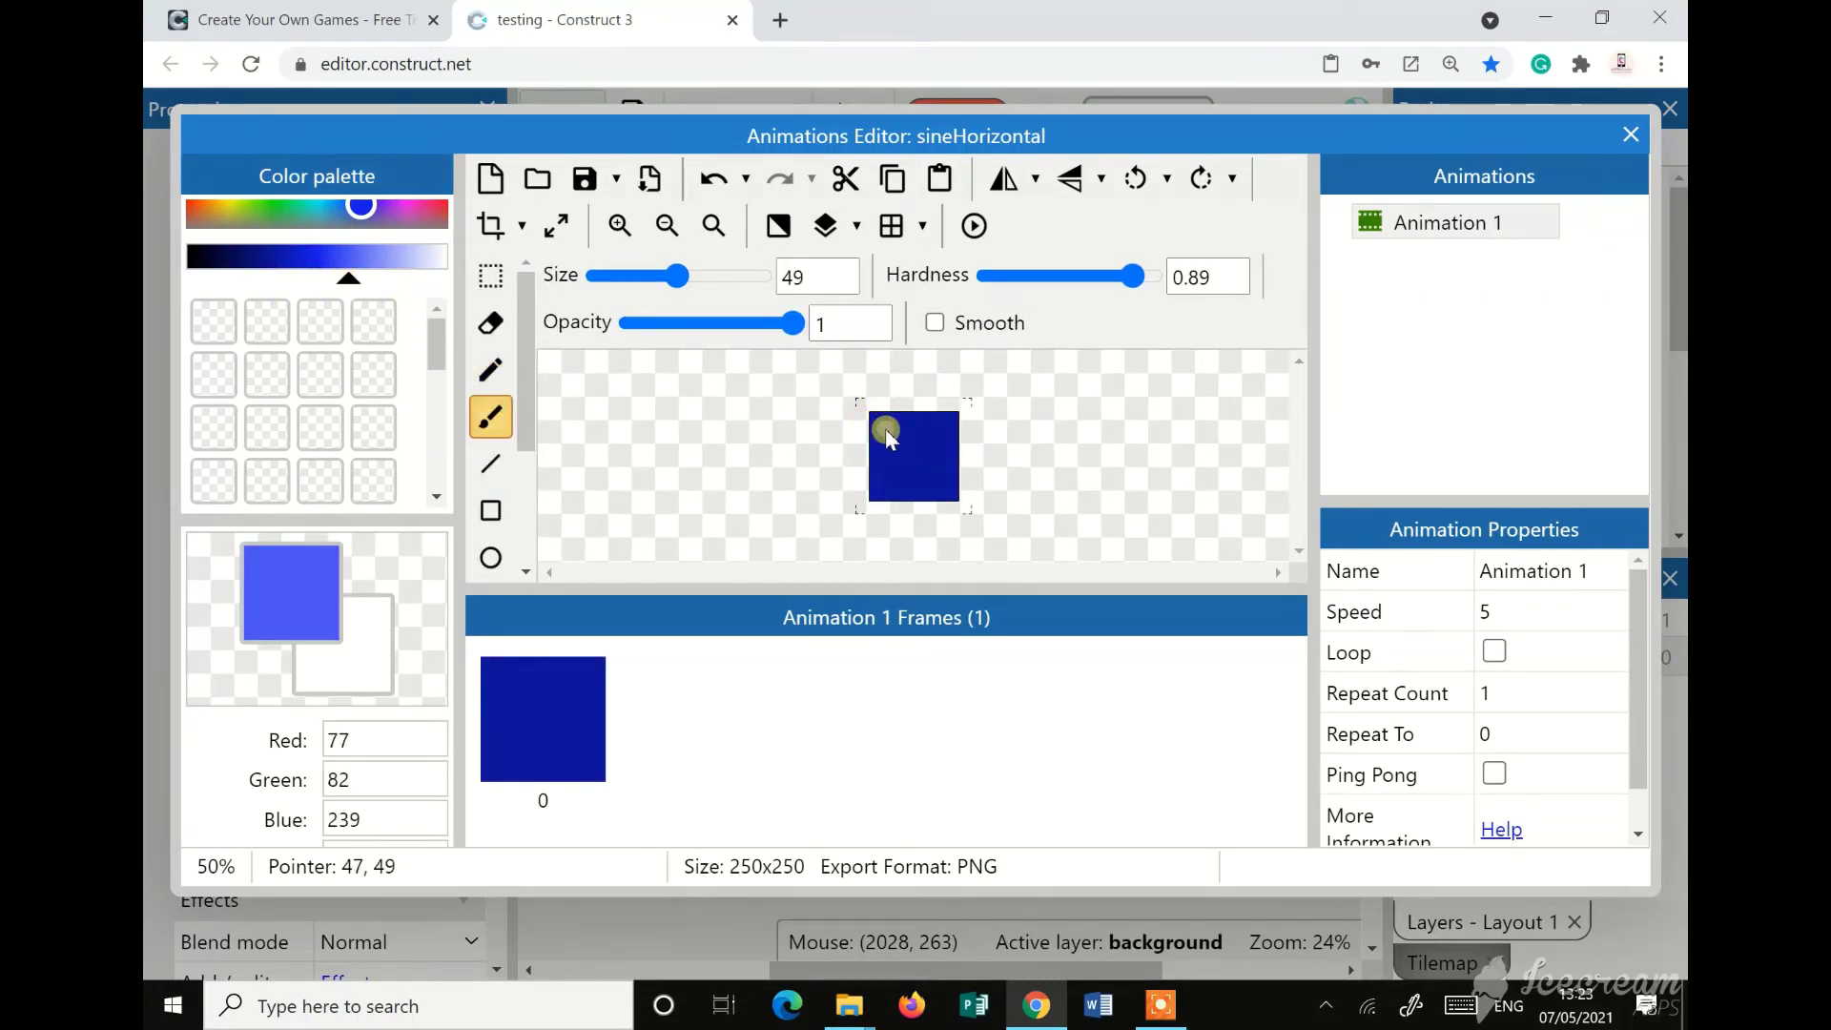
pyautogui.click(886, 430)
pyautogui.click(913, 457)
pyautogui.click(942, 489)
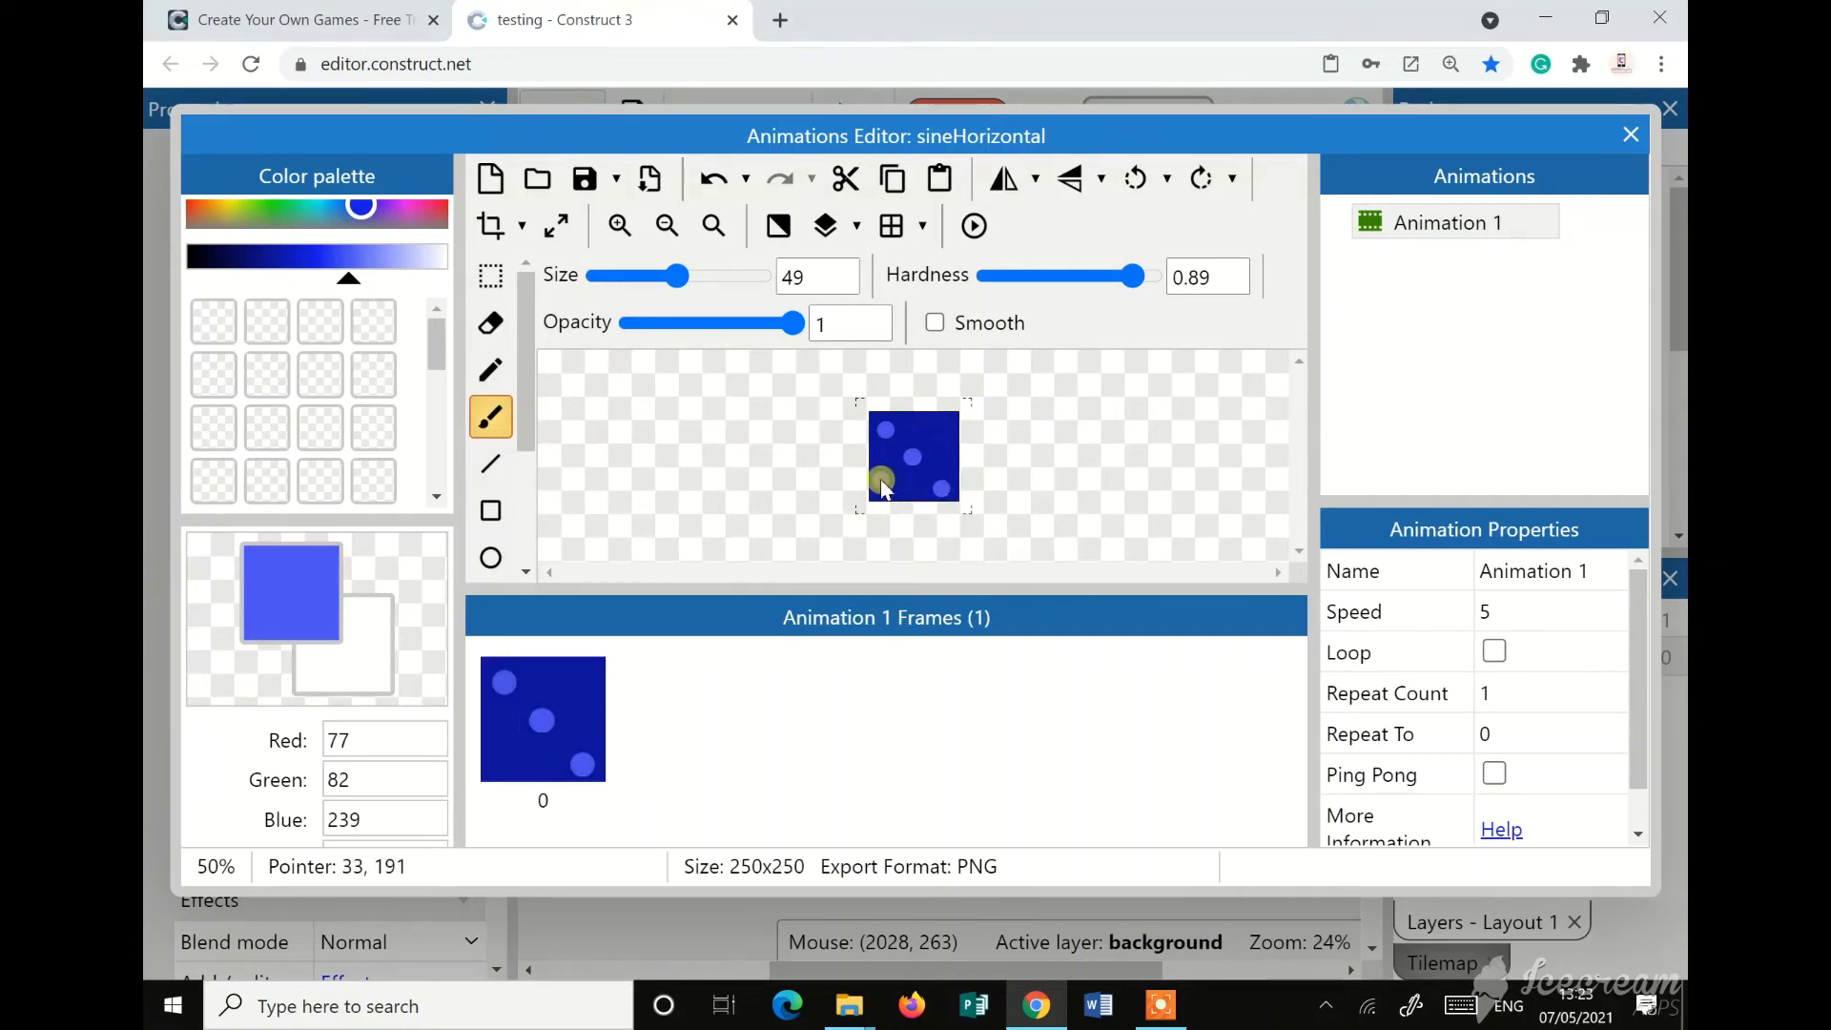
pyautogui.click(883, 483)
pyautogui.click(940, 430)
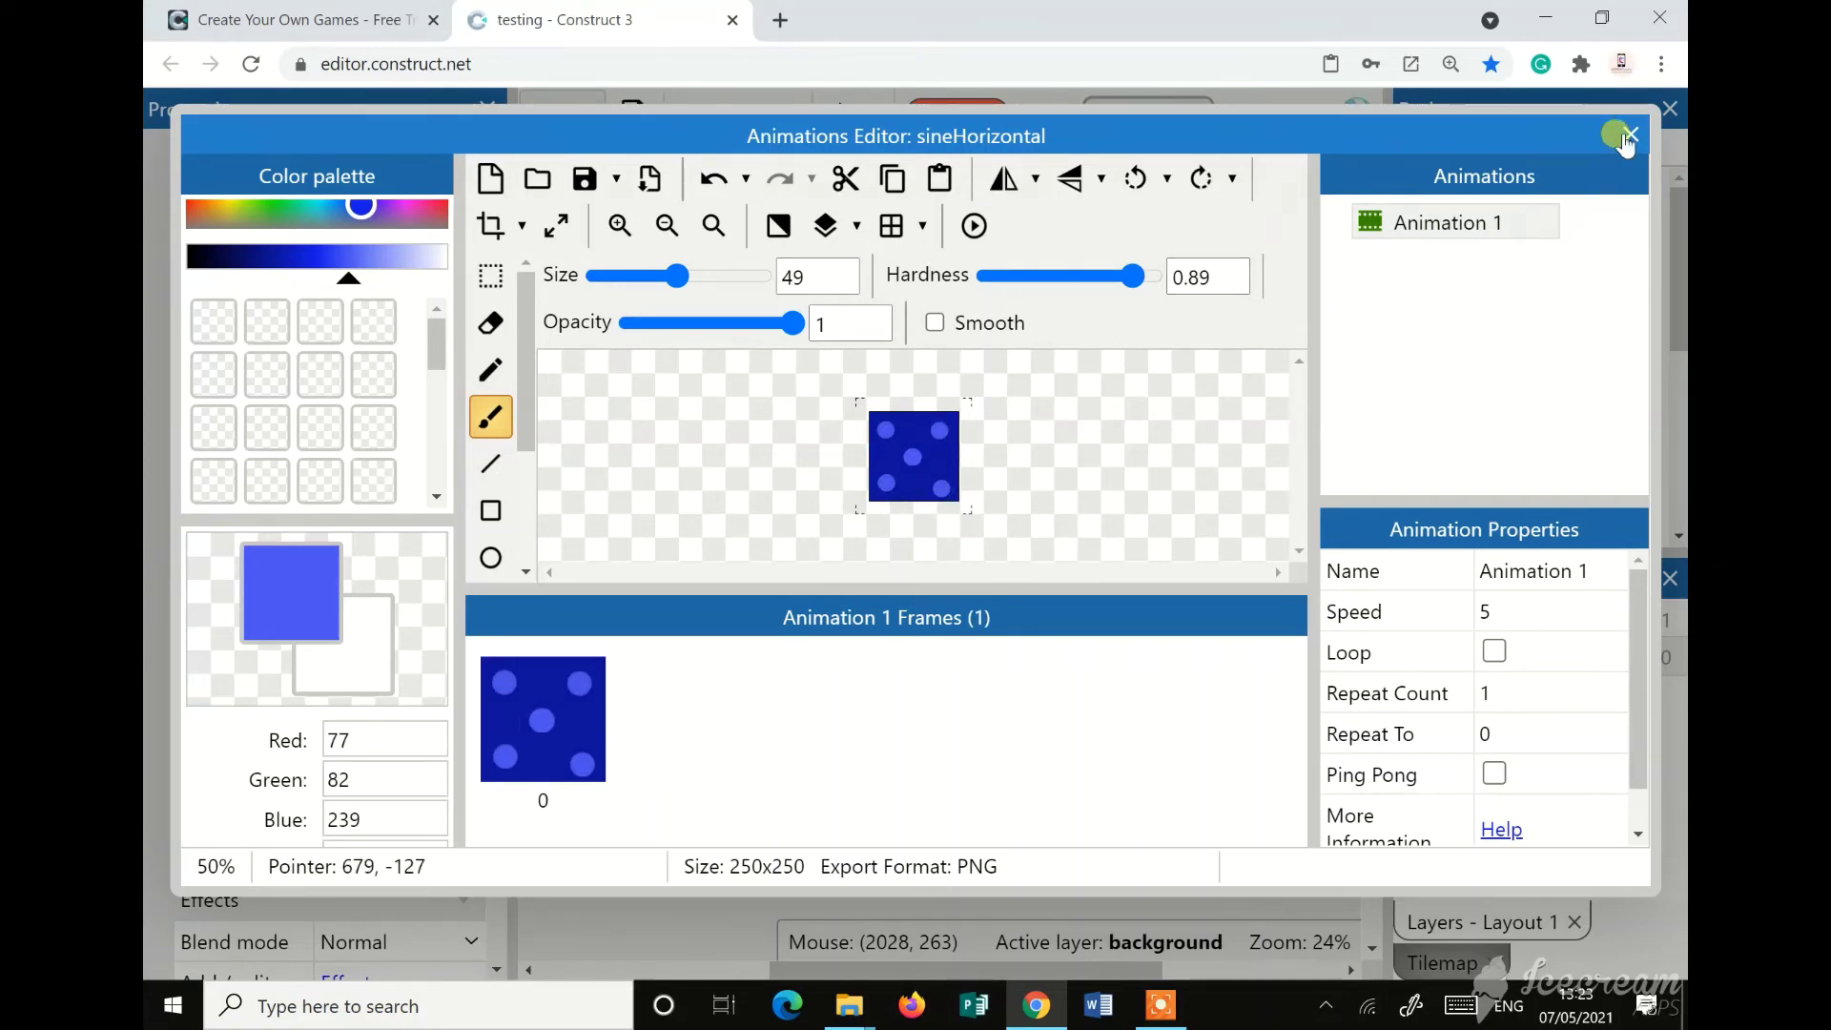
pyautogui.click(1626, 136)
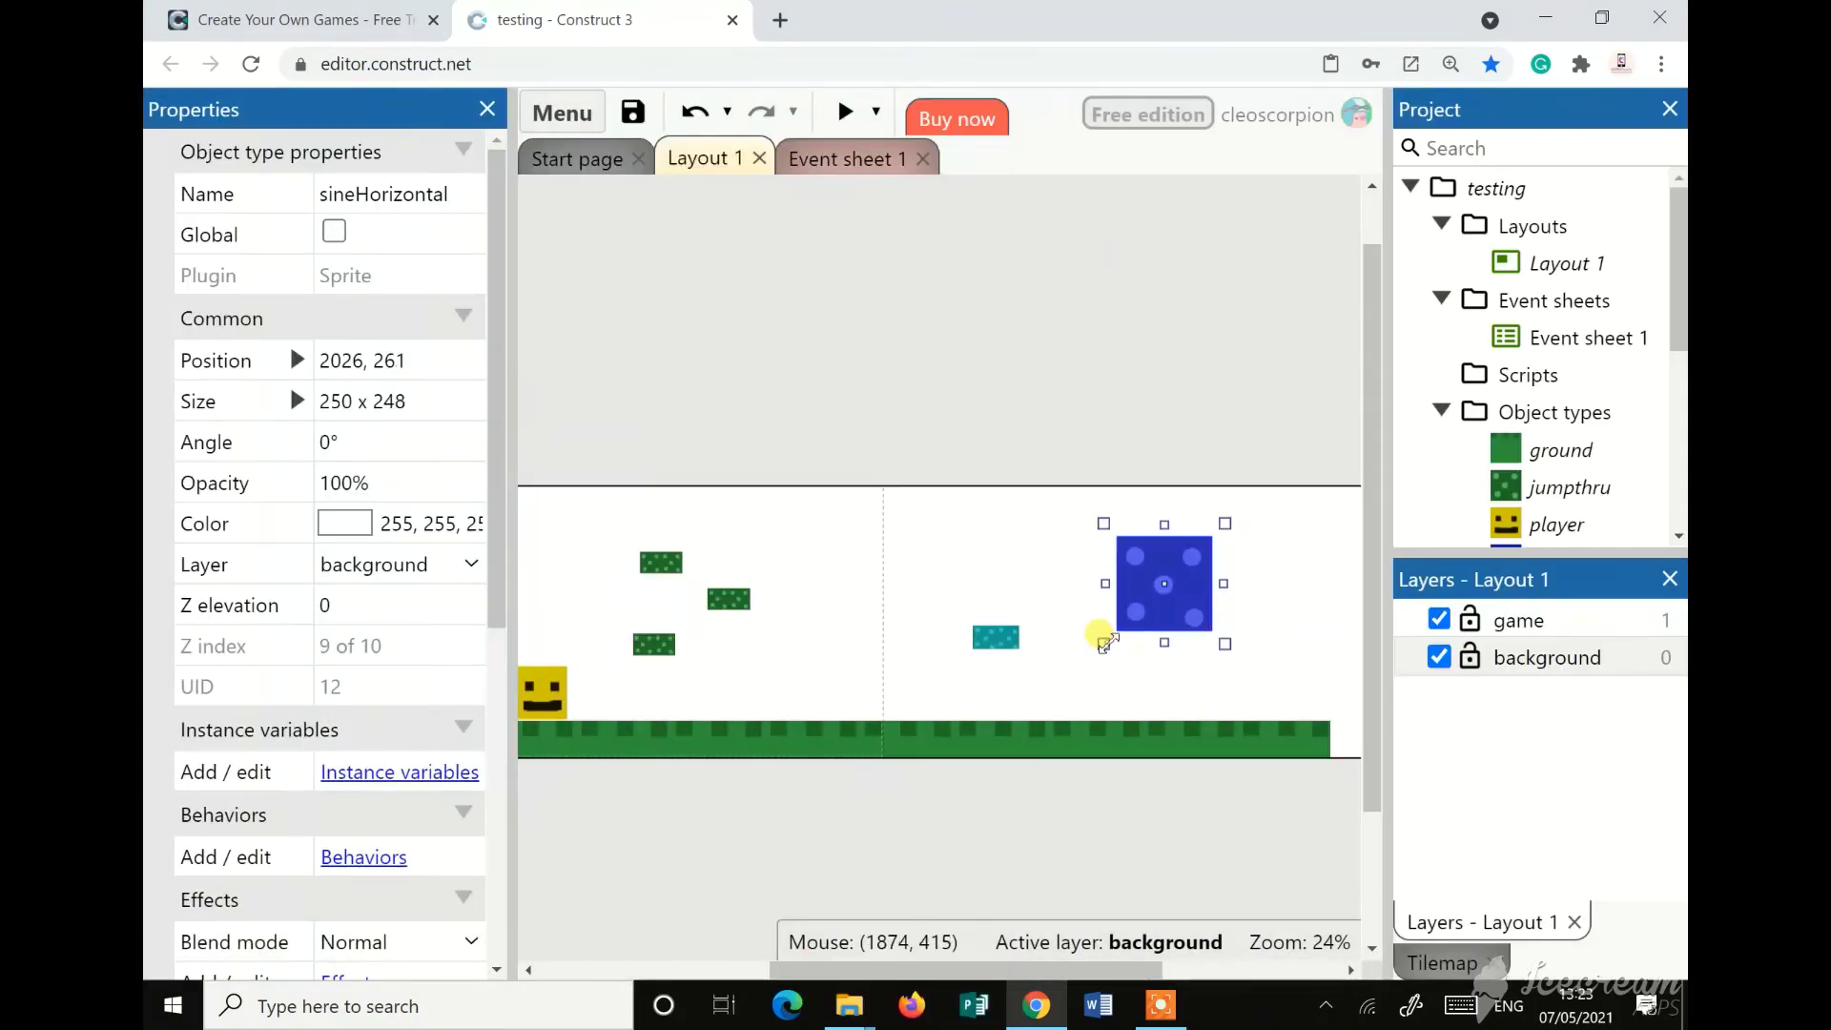
# Shrink the dark blue tile to about 72 x 72 at 1820, 288 and place a copy beside it at 1890, 288
pyautogui.moveTo(1105, 641); pyautogui.dragTo(1089, 600)
pyautogui.click(1270, 543)
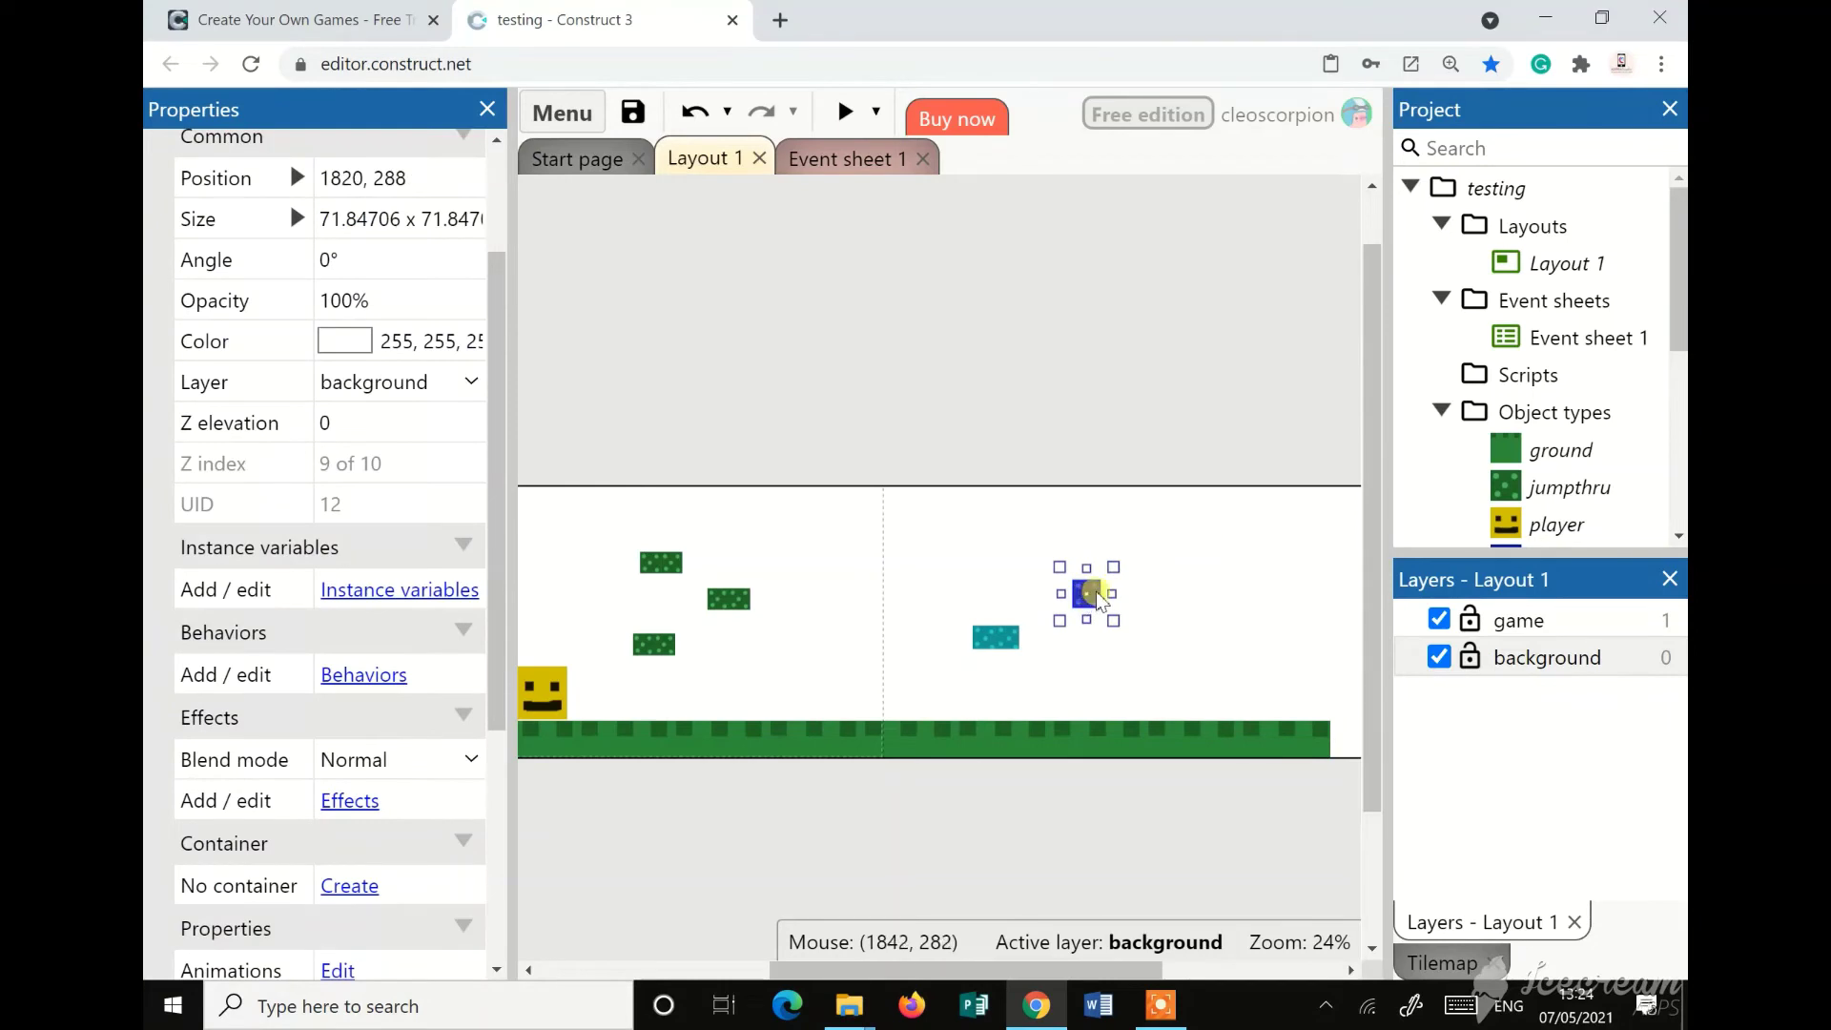
pyautogui.hotkey('ctrl', 'v')
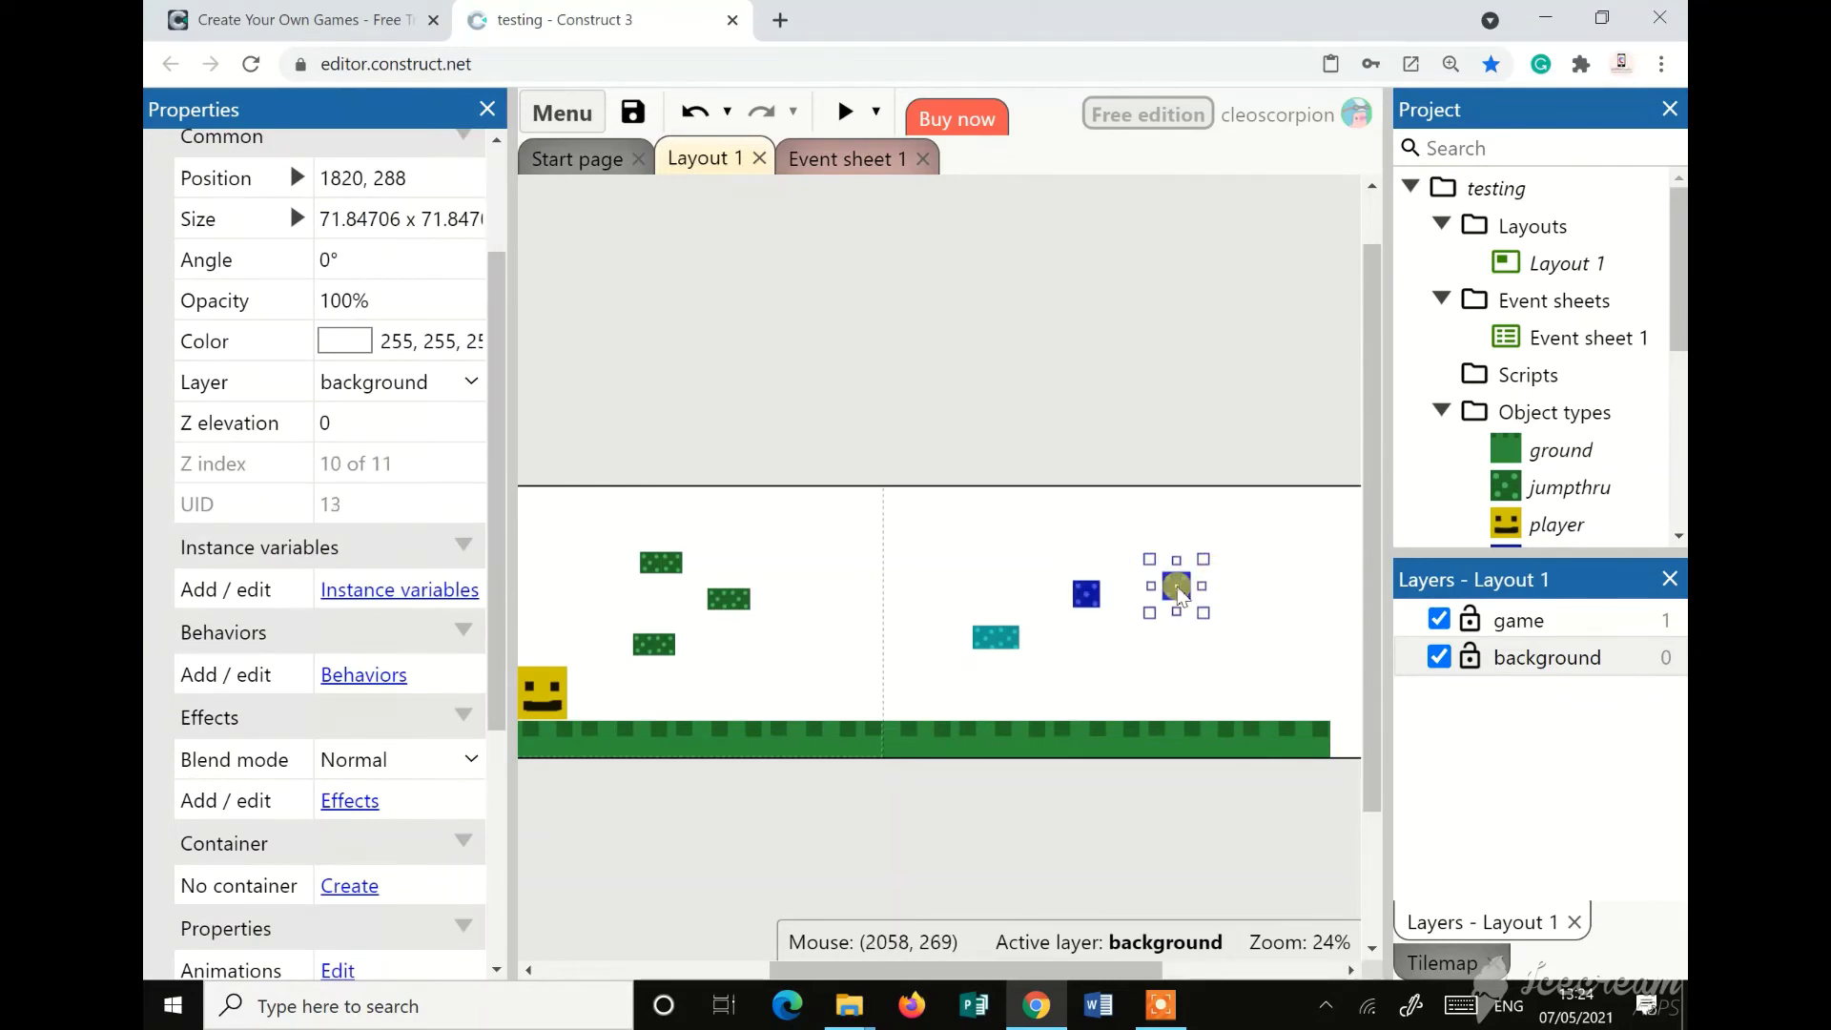
pyautogui.moveTo(1181, 593); pyautogui.dragTo(1115, 601)
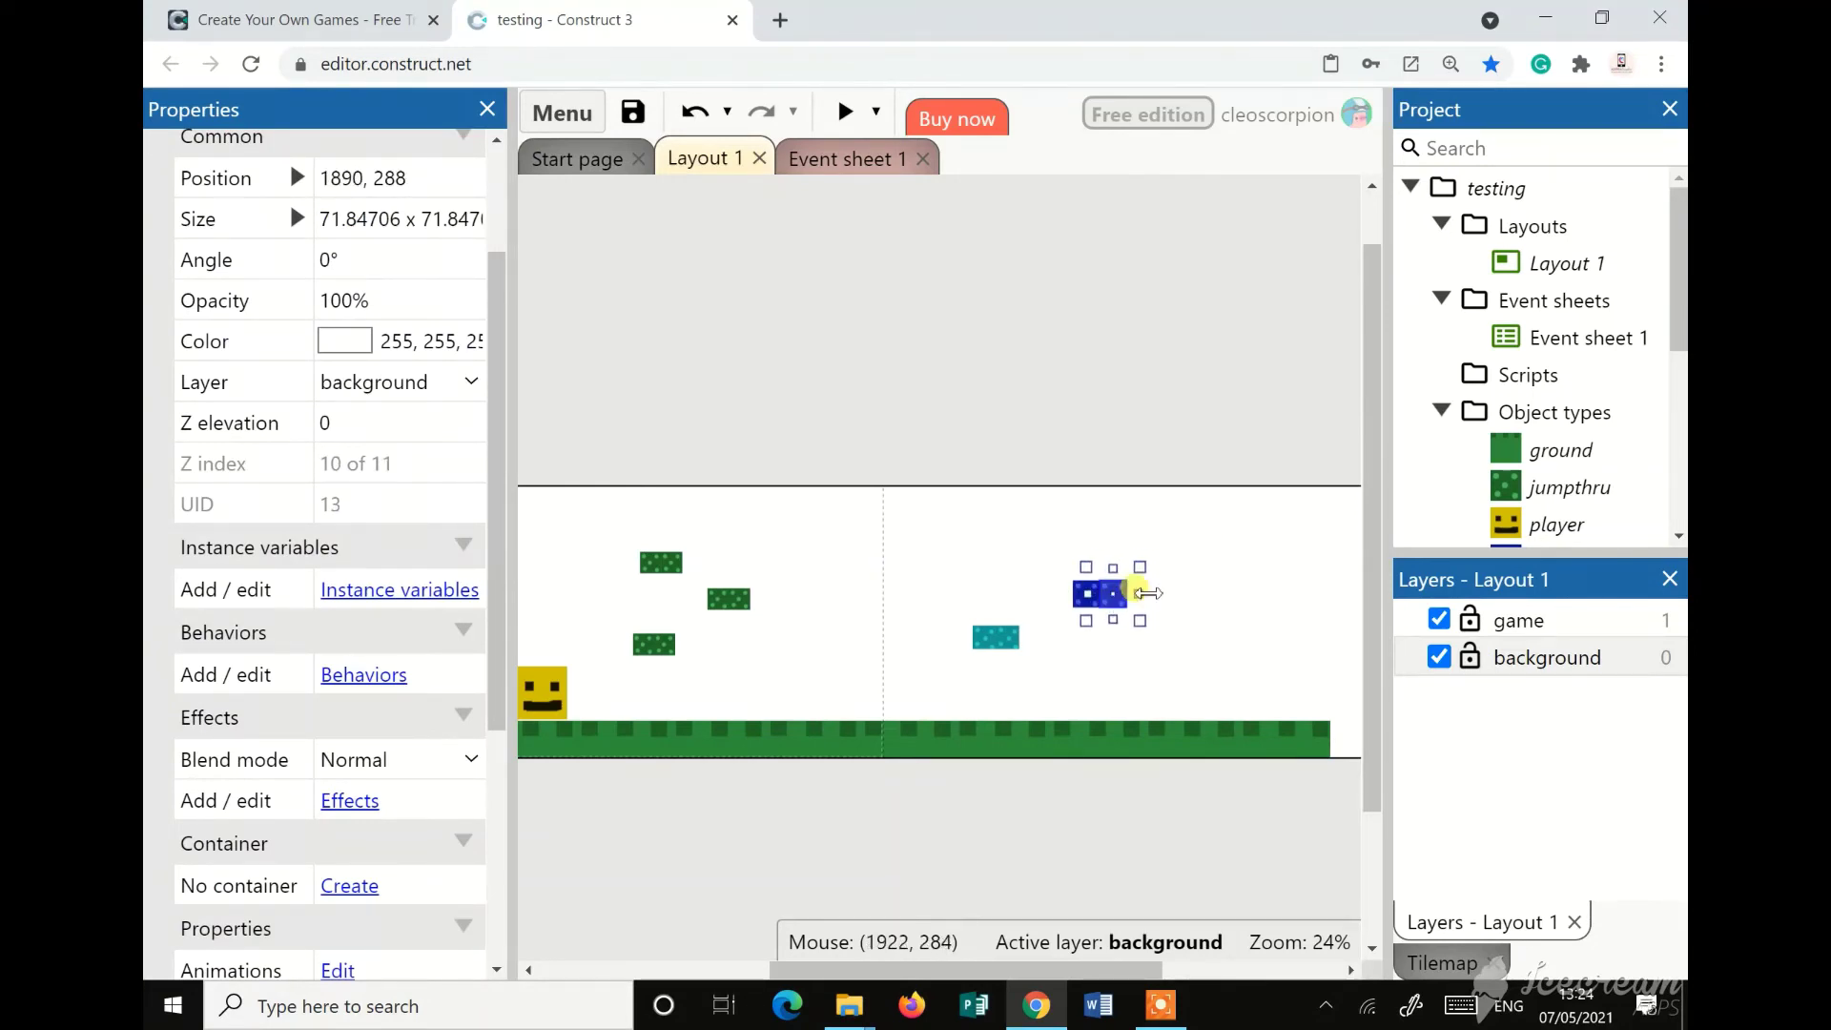
pyautogui.click(1211, 608)
# Select both dark blue tiles and add the Sine behavior to sineHorizontal
pyautogui.click(1110, 593)
pyautogui.moveTo(1213, 639); pyautogui.dragTo(1070, 564)
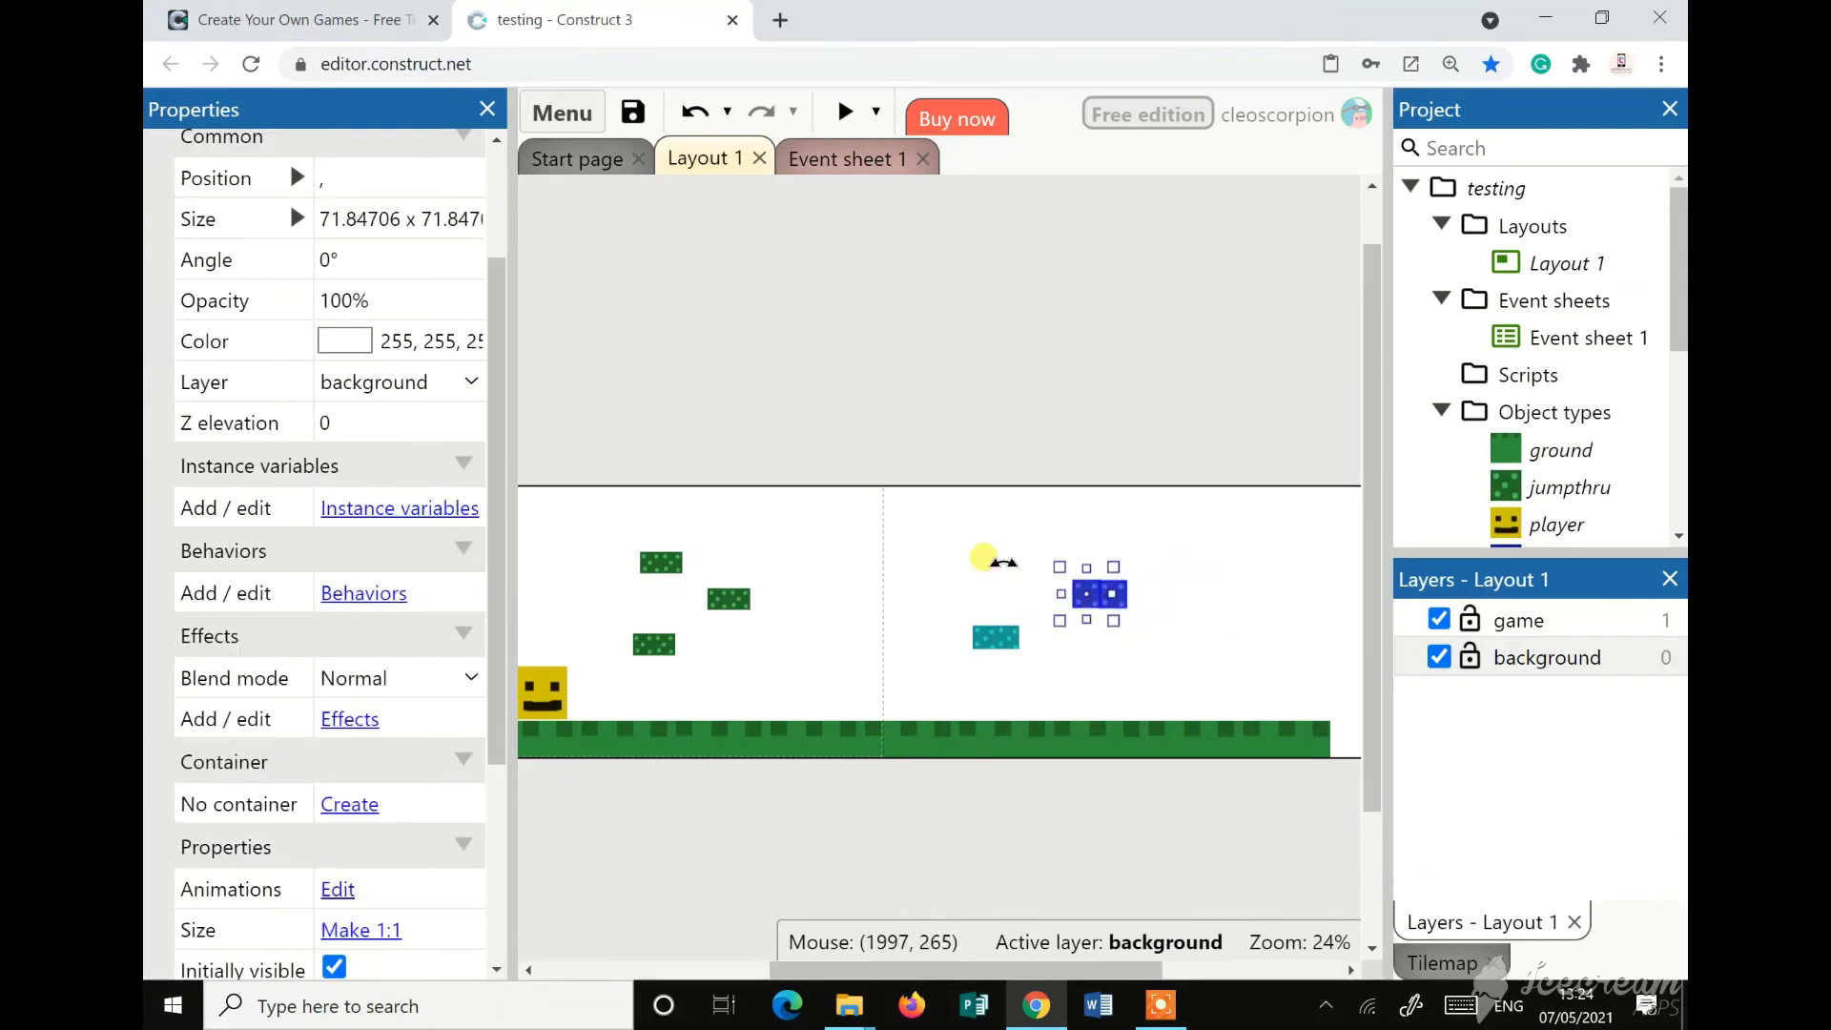
pyautogui.click(341, 599)
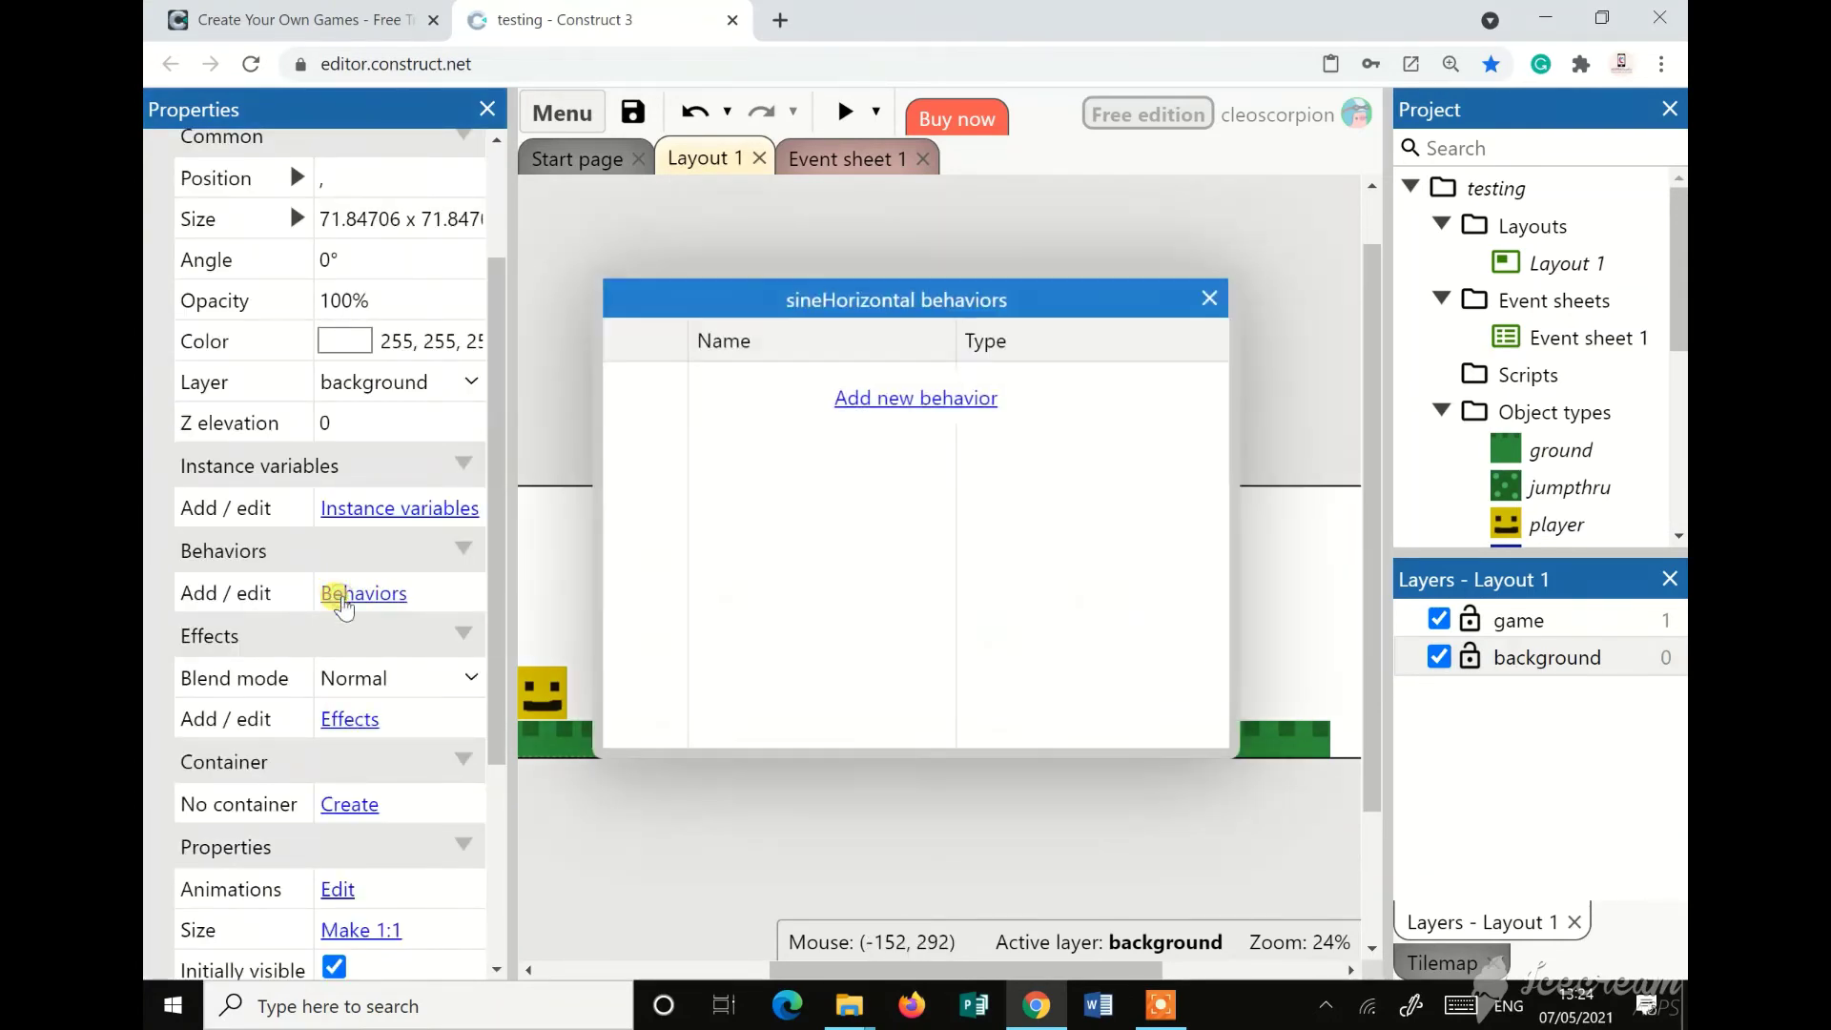
pyautogui.click(883, 401)
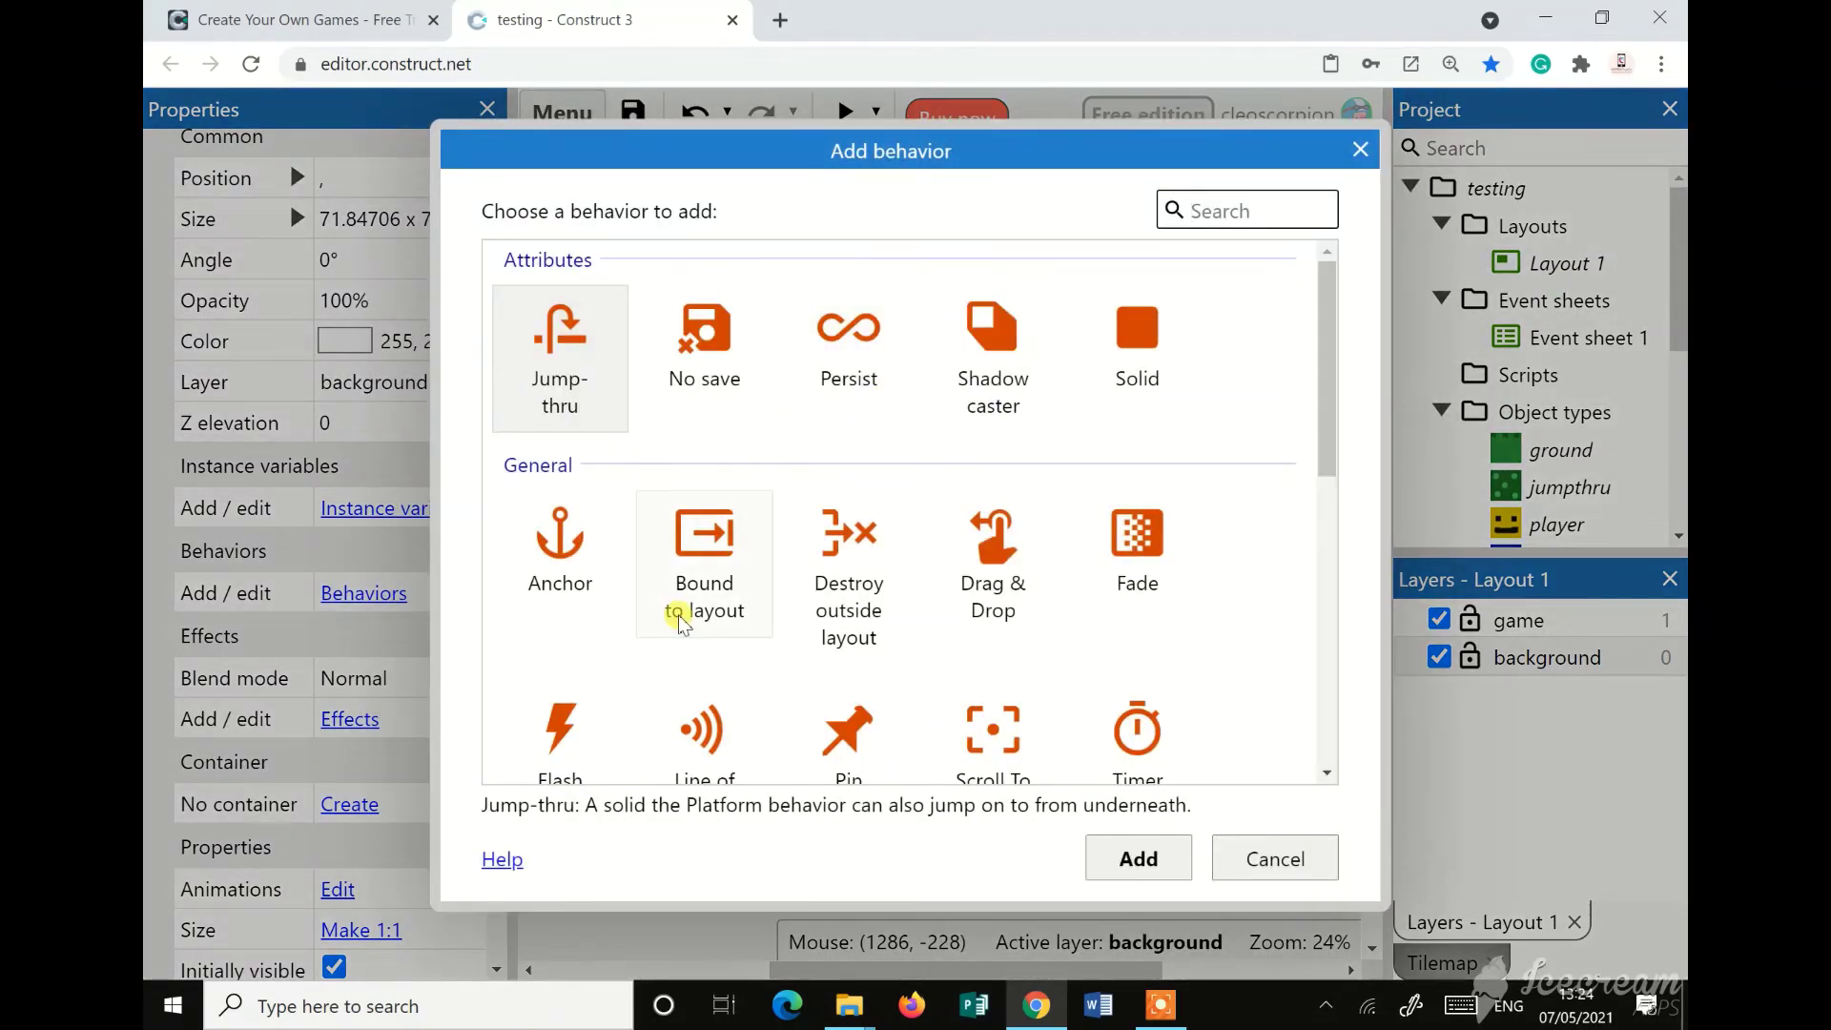
pyautogui.scroll(-7, 687, 613)
pyautogui.scroll(-1, 564, 656)
pyautogui.click(571, 675)
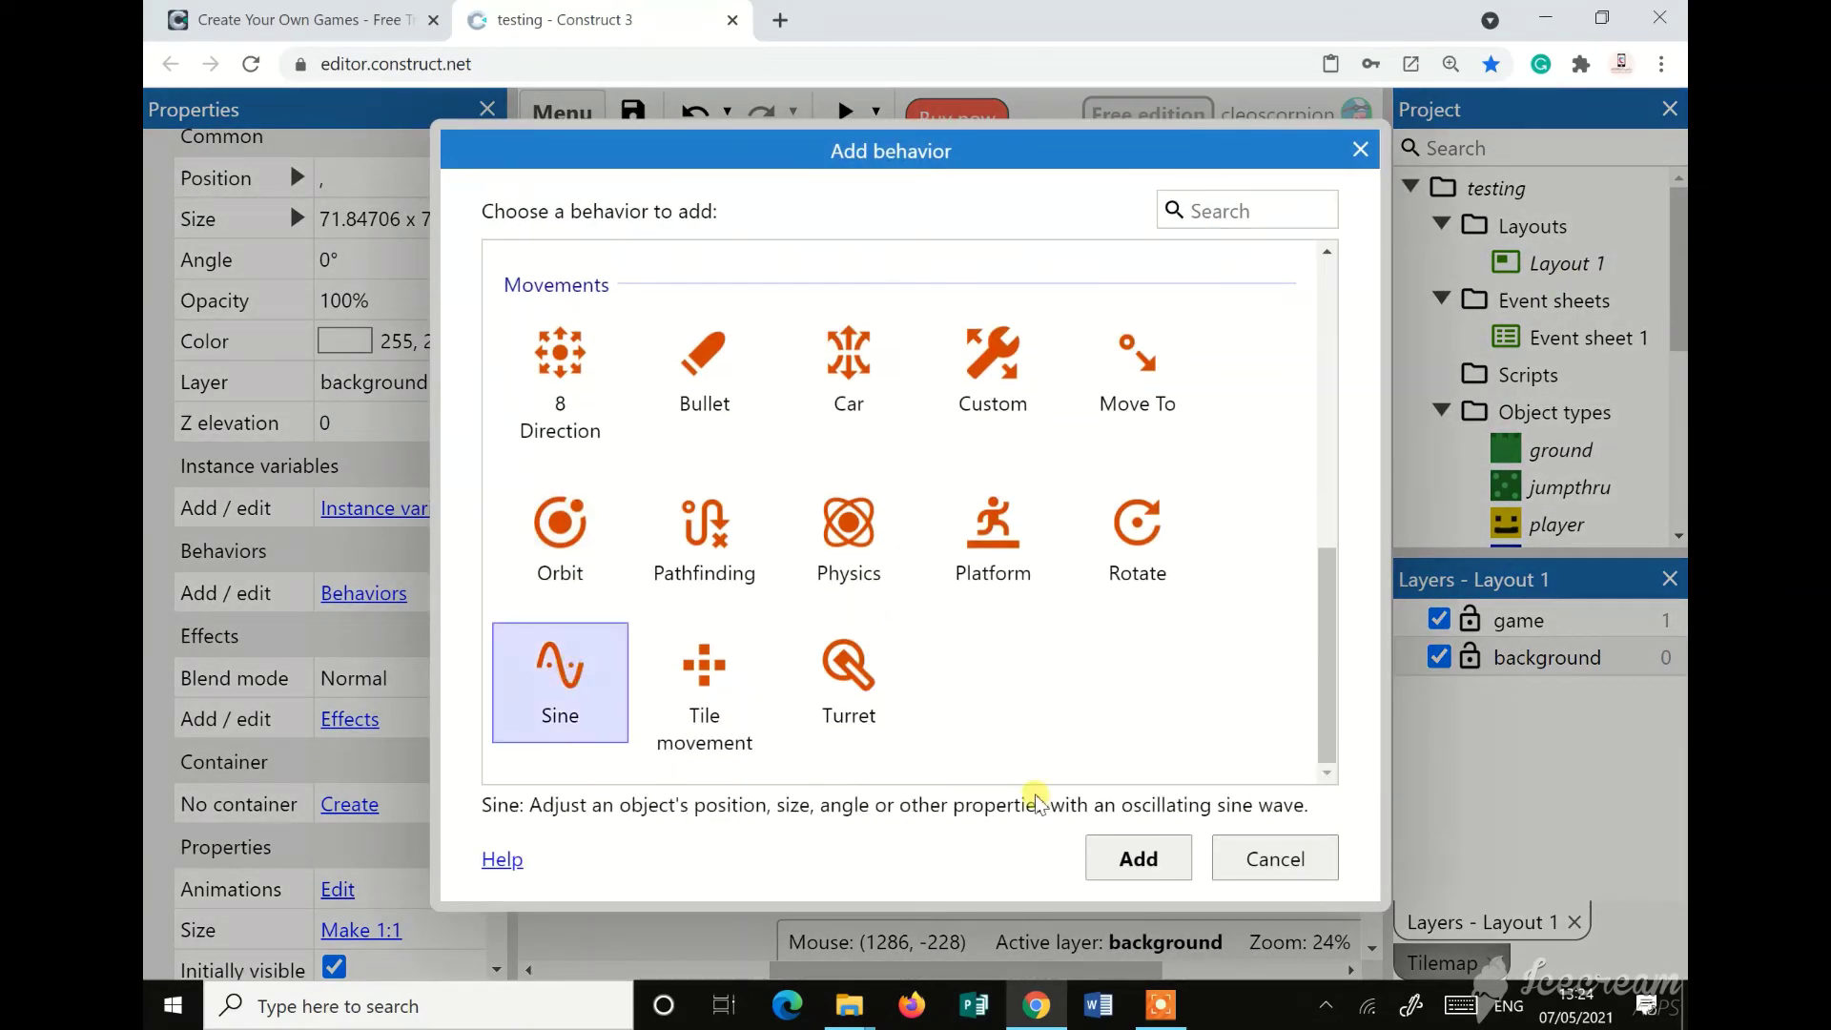
pyautogui.click(1153, 855)
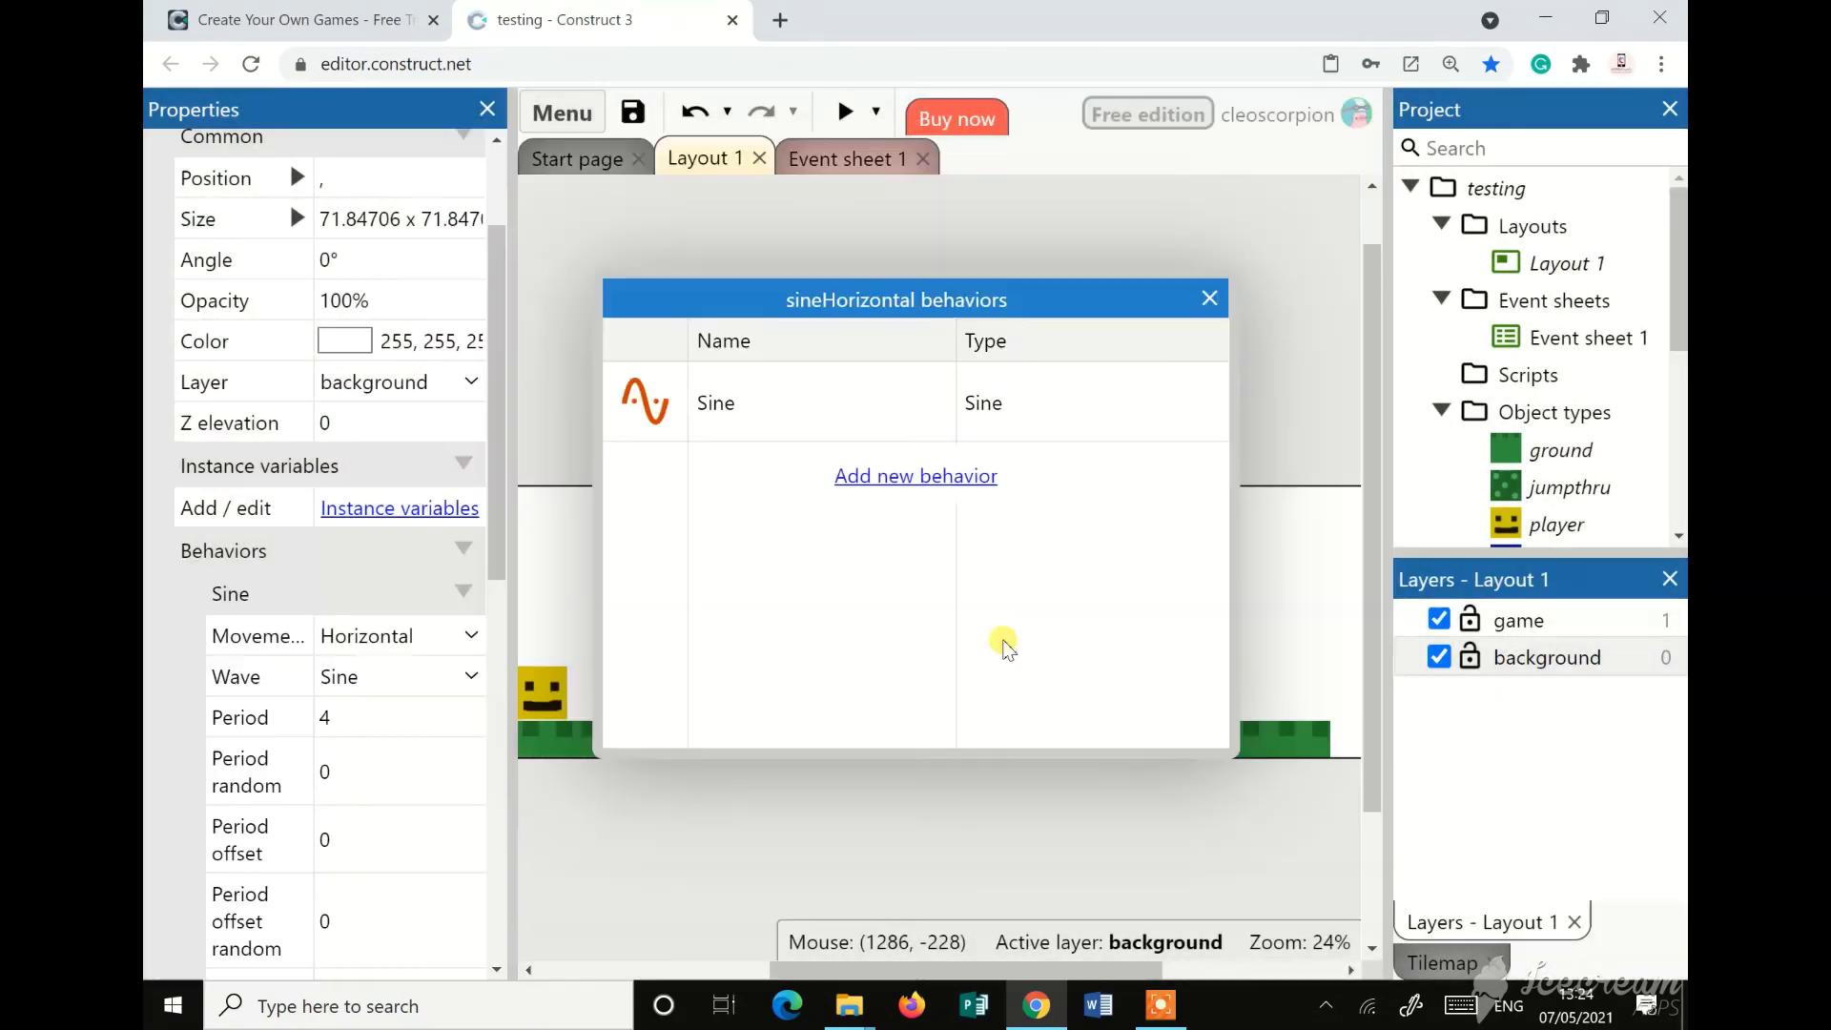
# Add the Jump-thru behavior to sineHorizontal, close its behaviors dialog and deselect the tiles
pyautogui.click(936, 477)
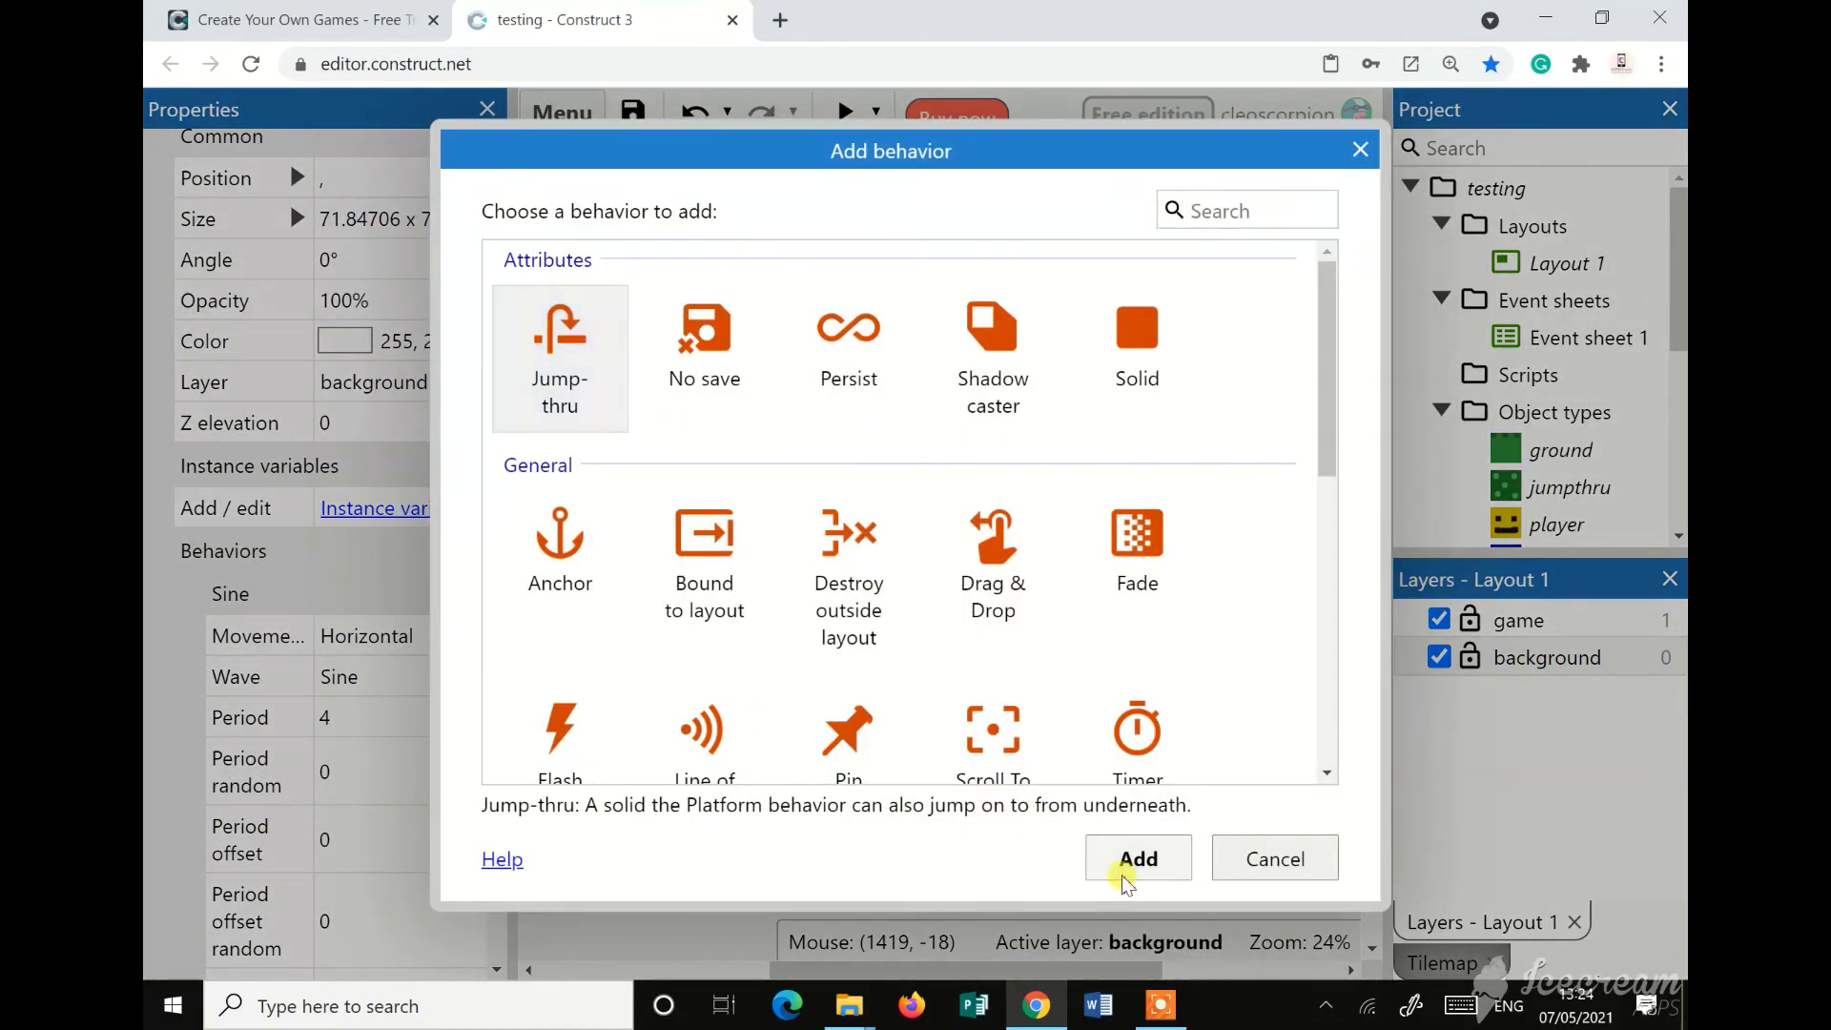
pyautogui.click(1122, 874)
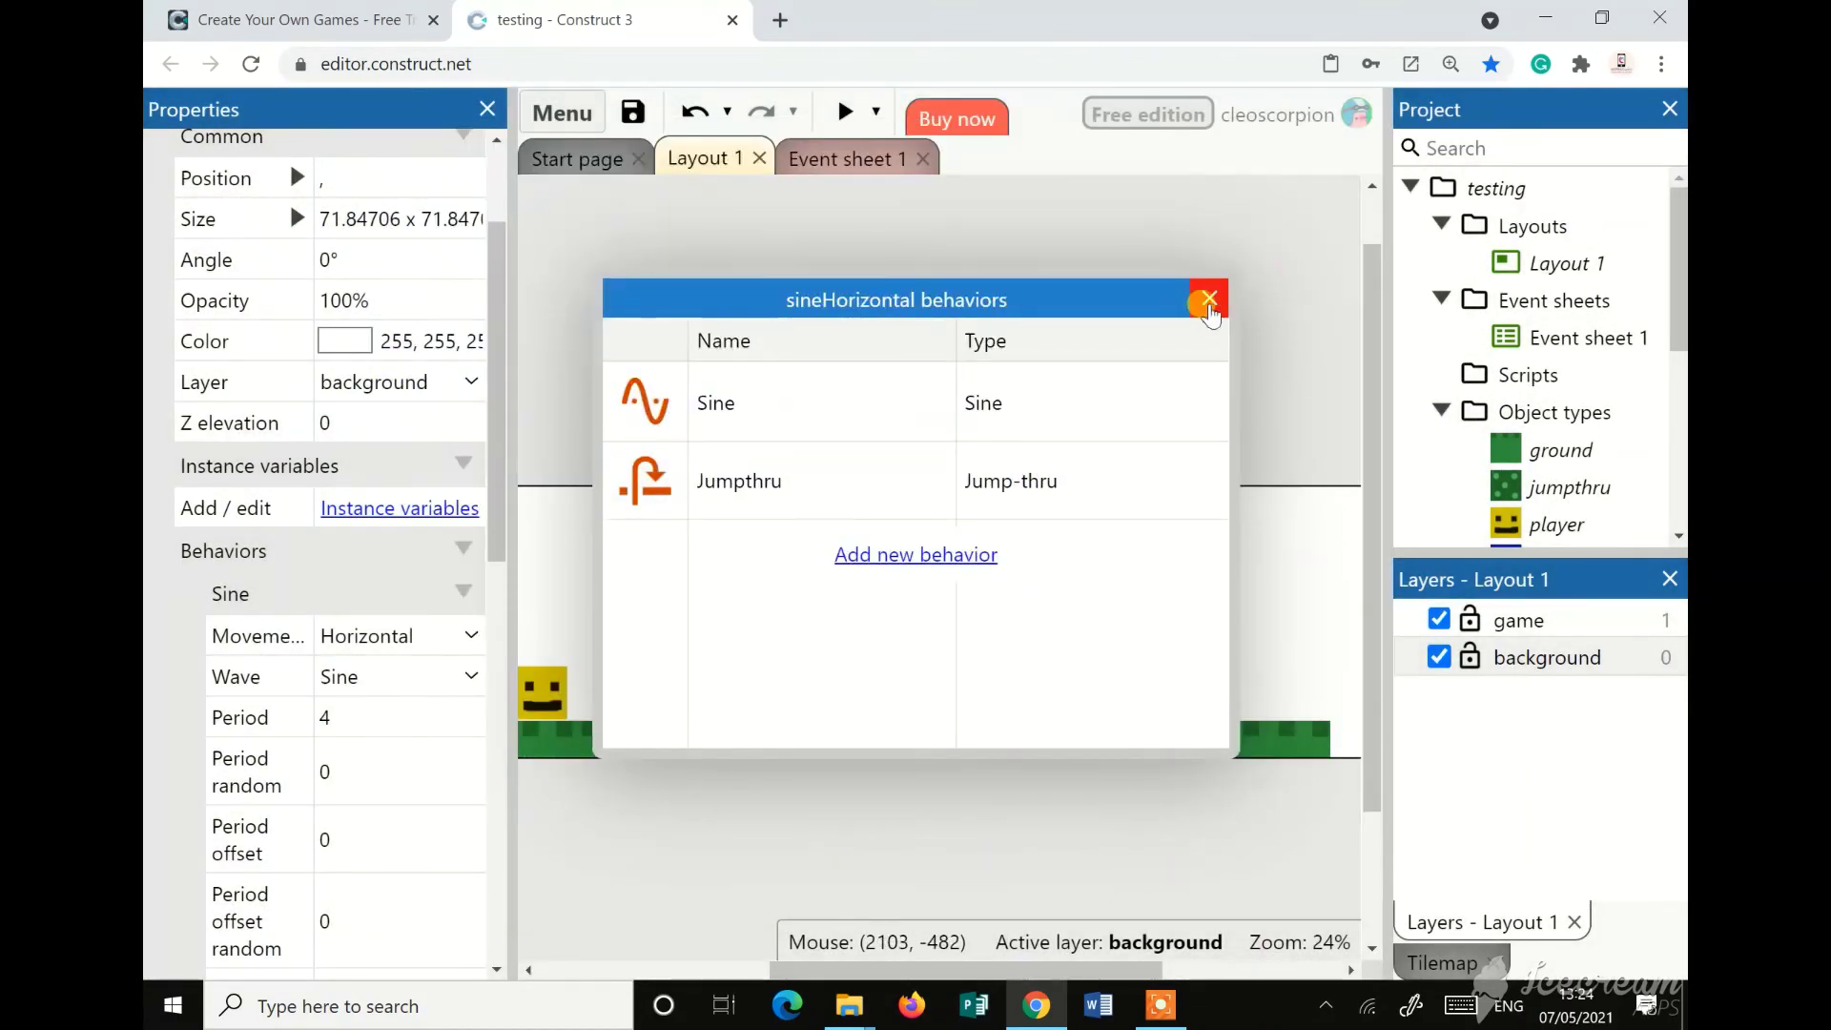
pyautogui.click(1208, 301)
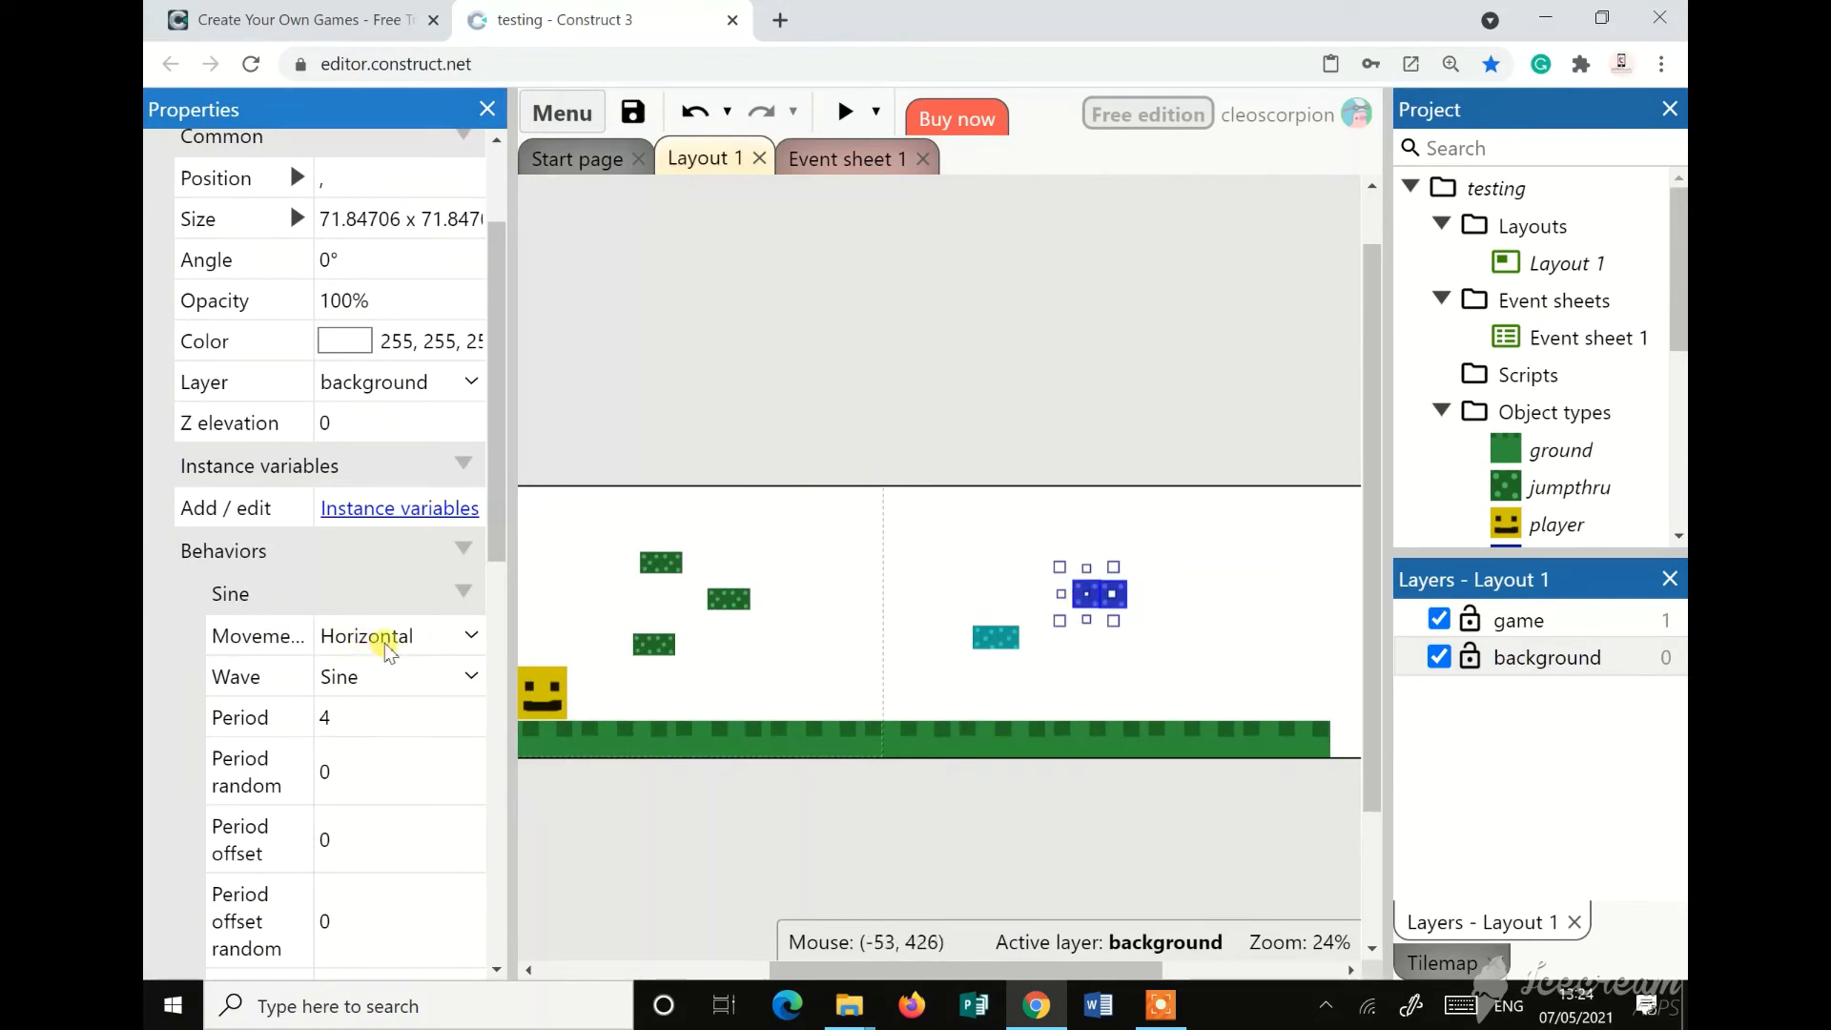
pyautogui.click(908, 420)
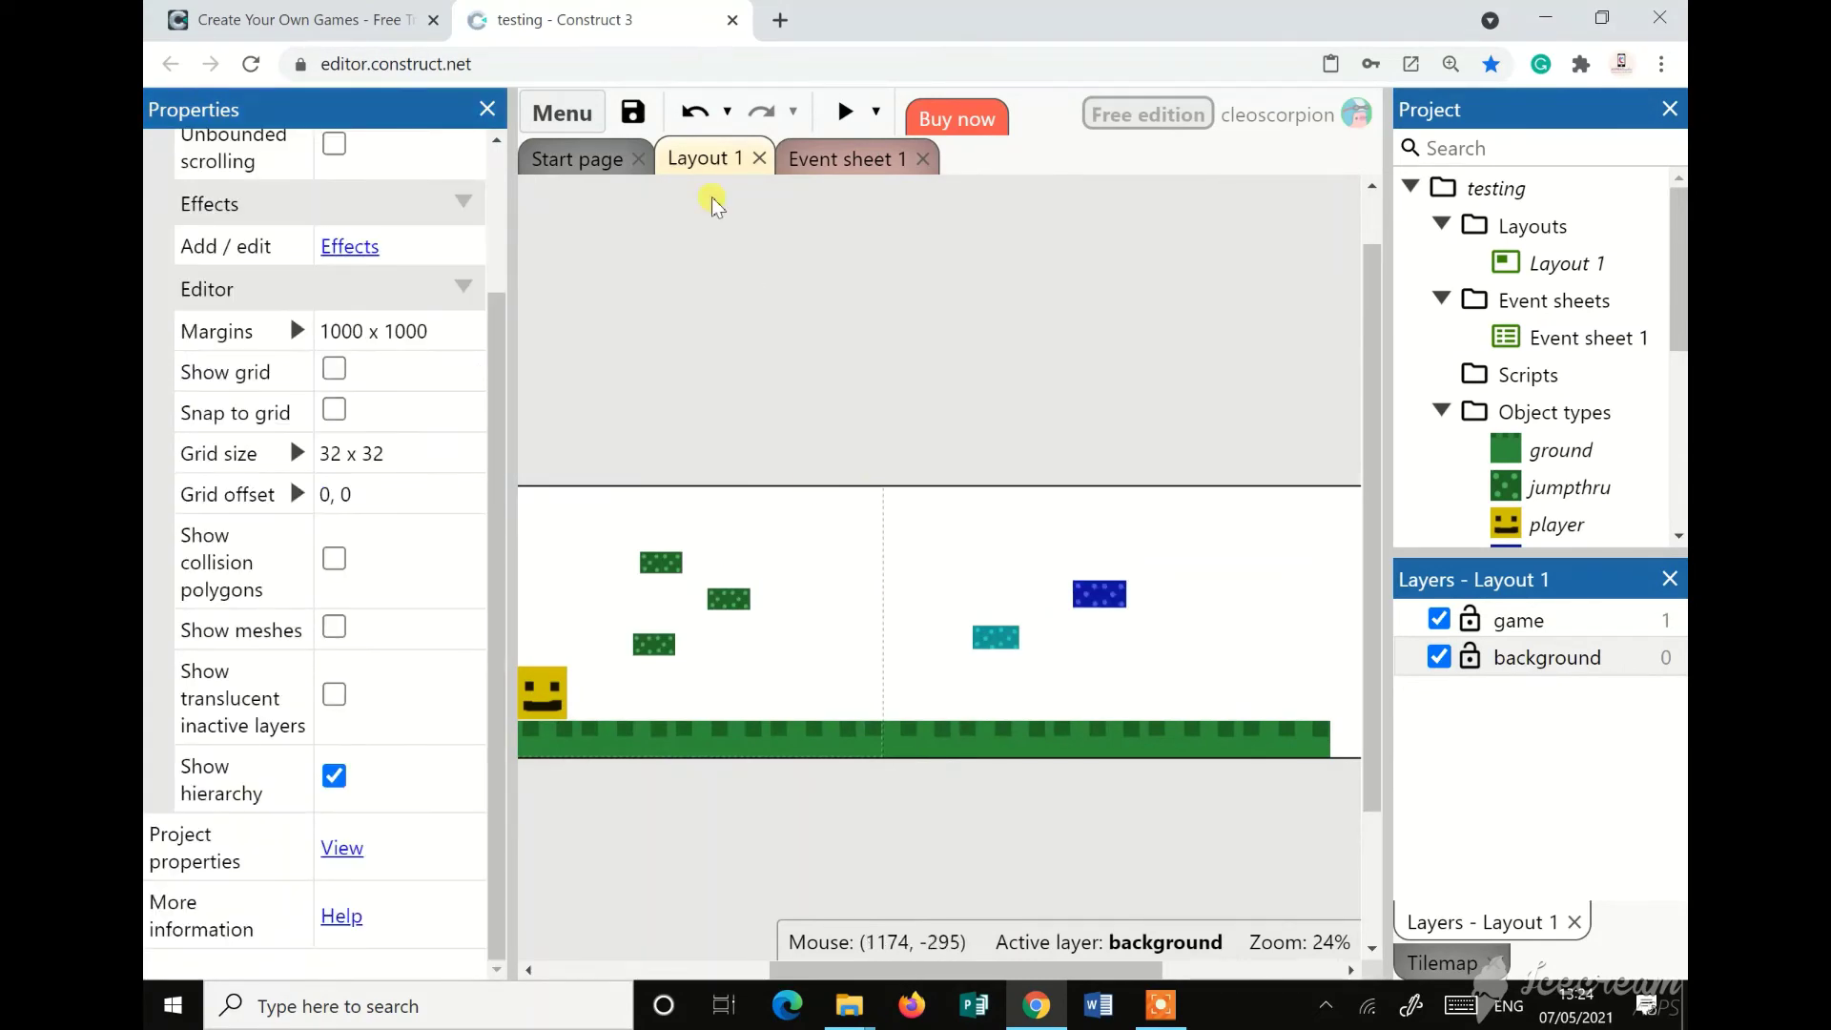
# Preview the game, jump the player from the teal platform onto the dark blue one, get off beyond it, and close the preview
pyautogui.click(843, 112)
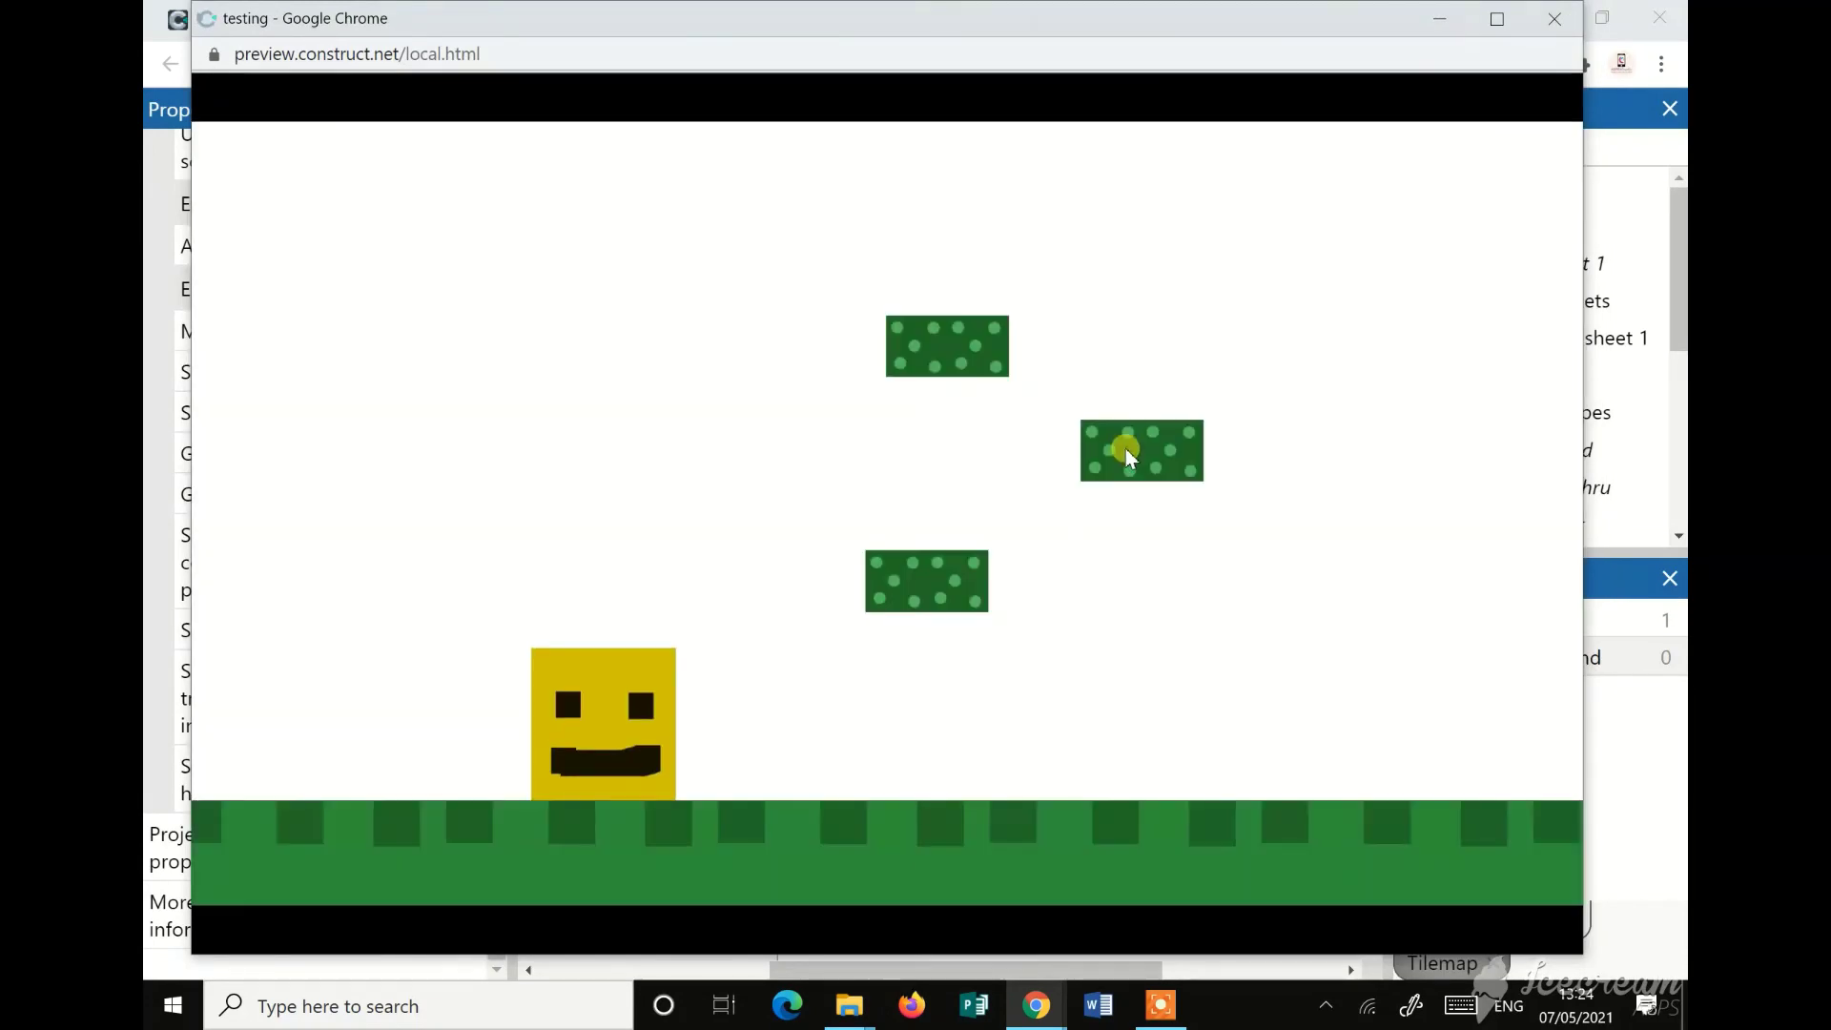
pyautogui.press('Right')
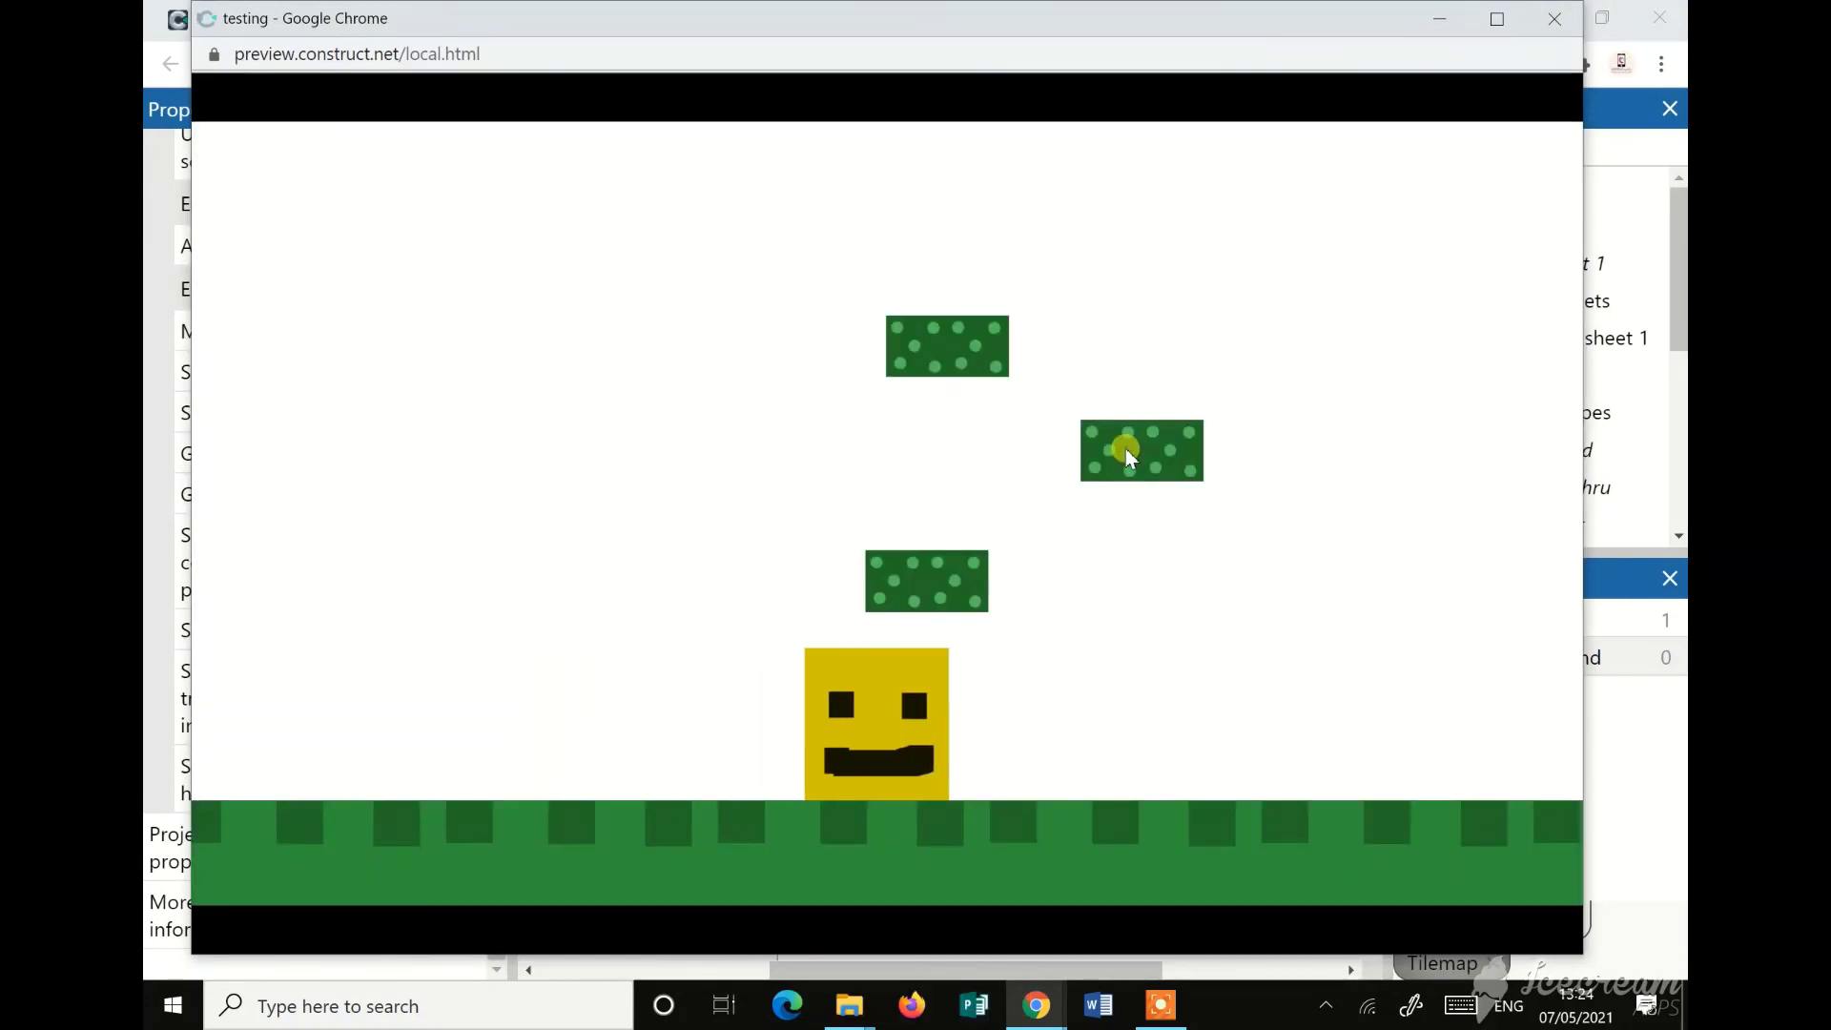
pyautogui.press('Right')
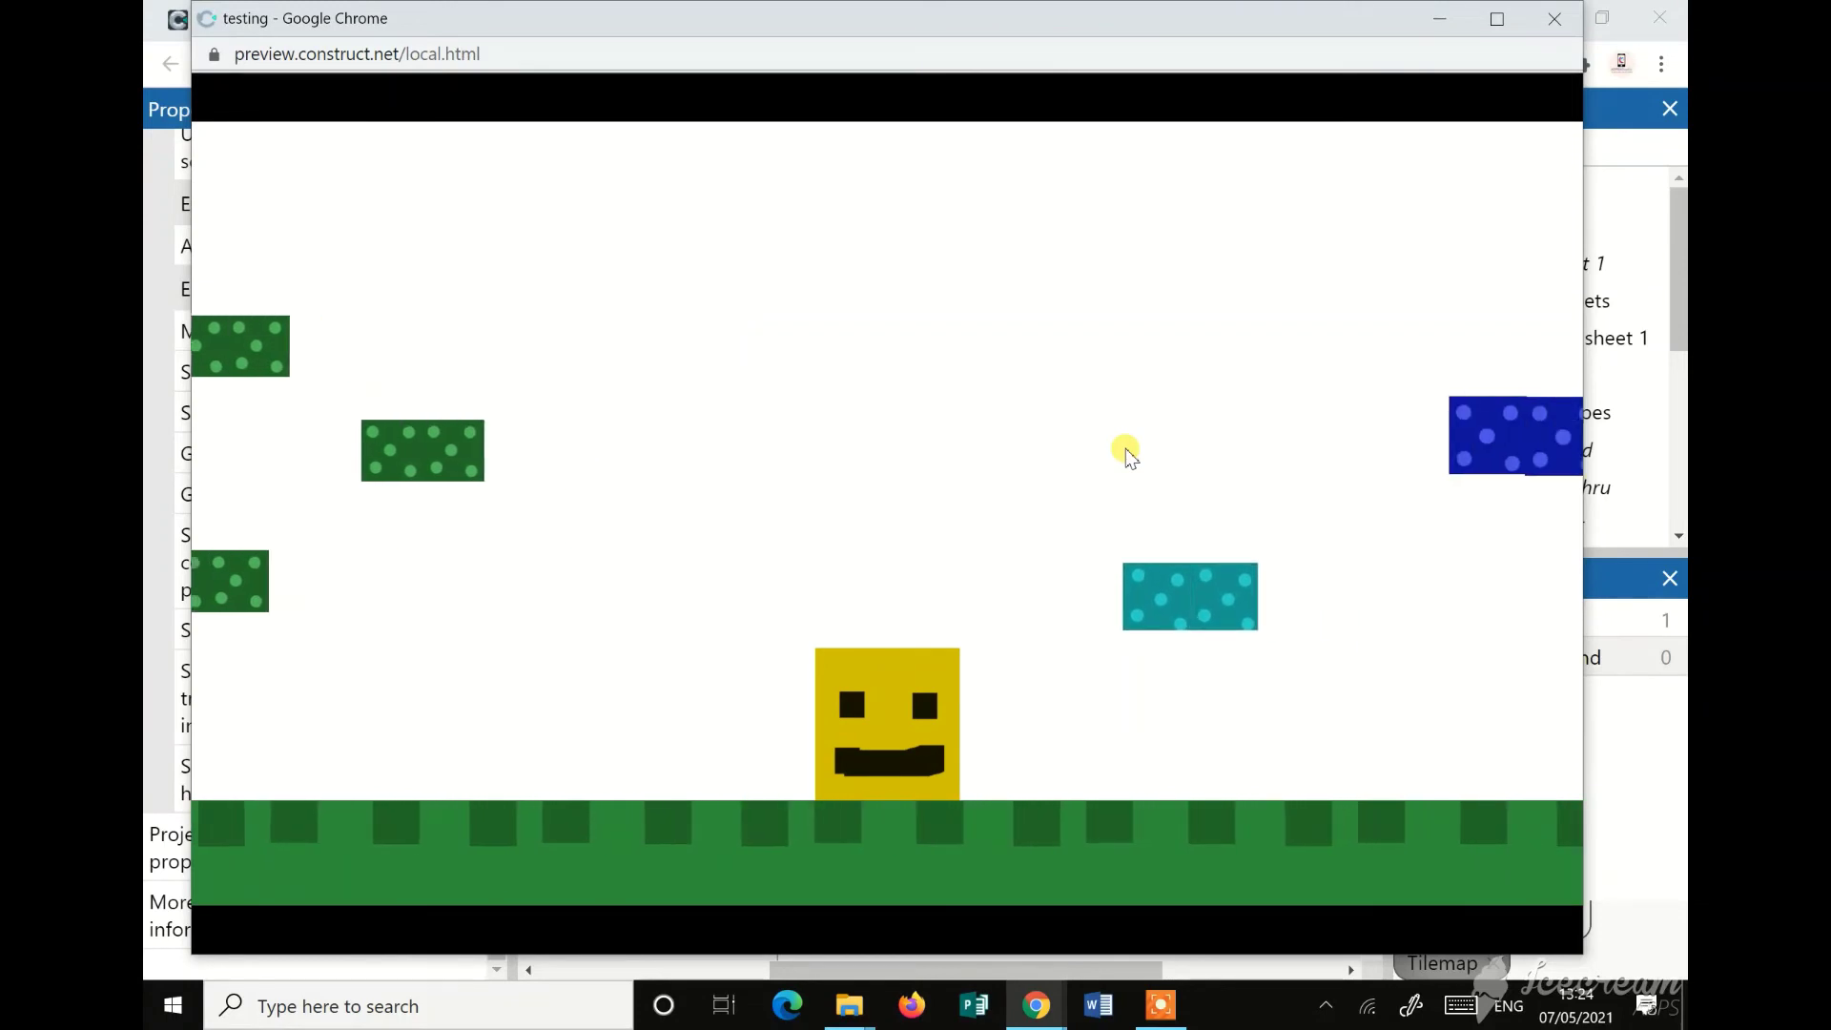
pyautogui.press('Right')
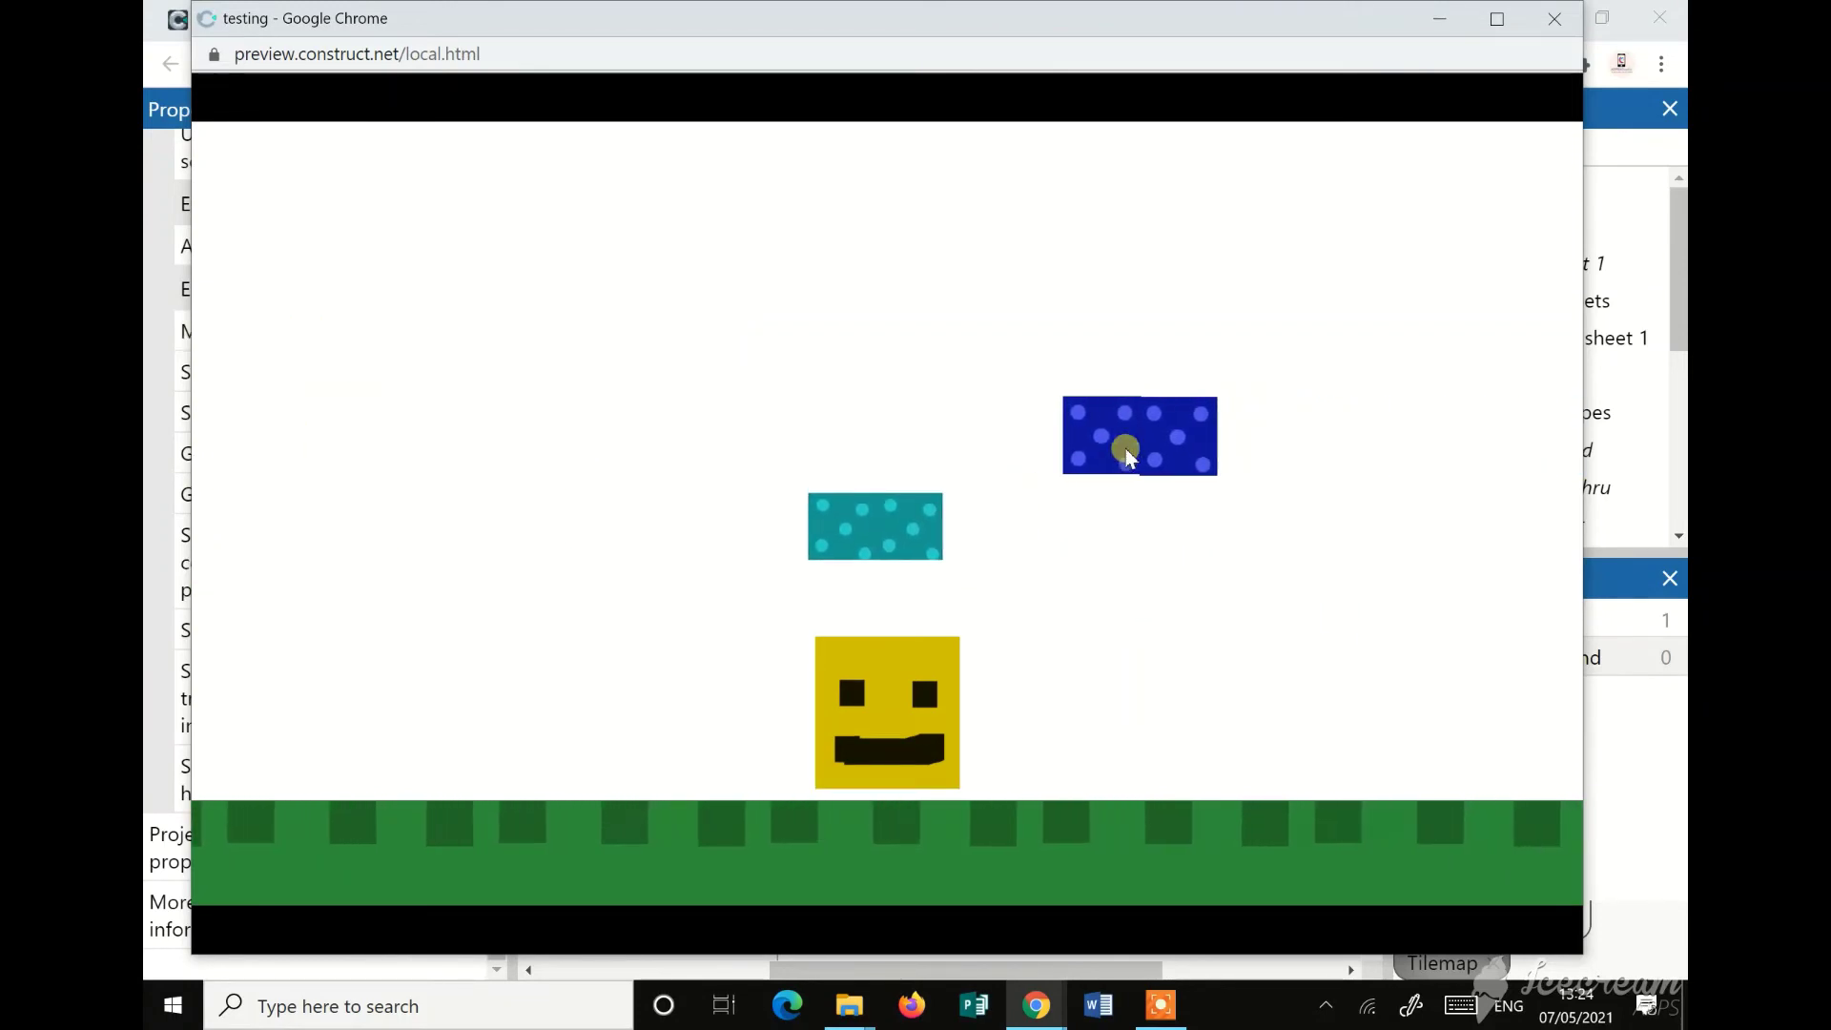
pyautogui.press('Up')
pyautogui.press('Up')
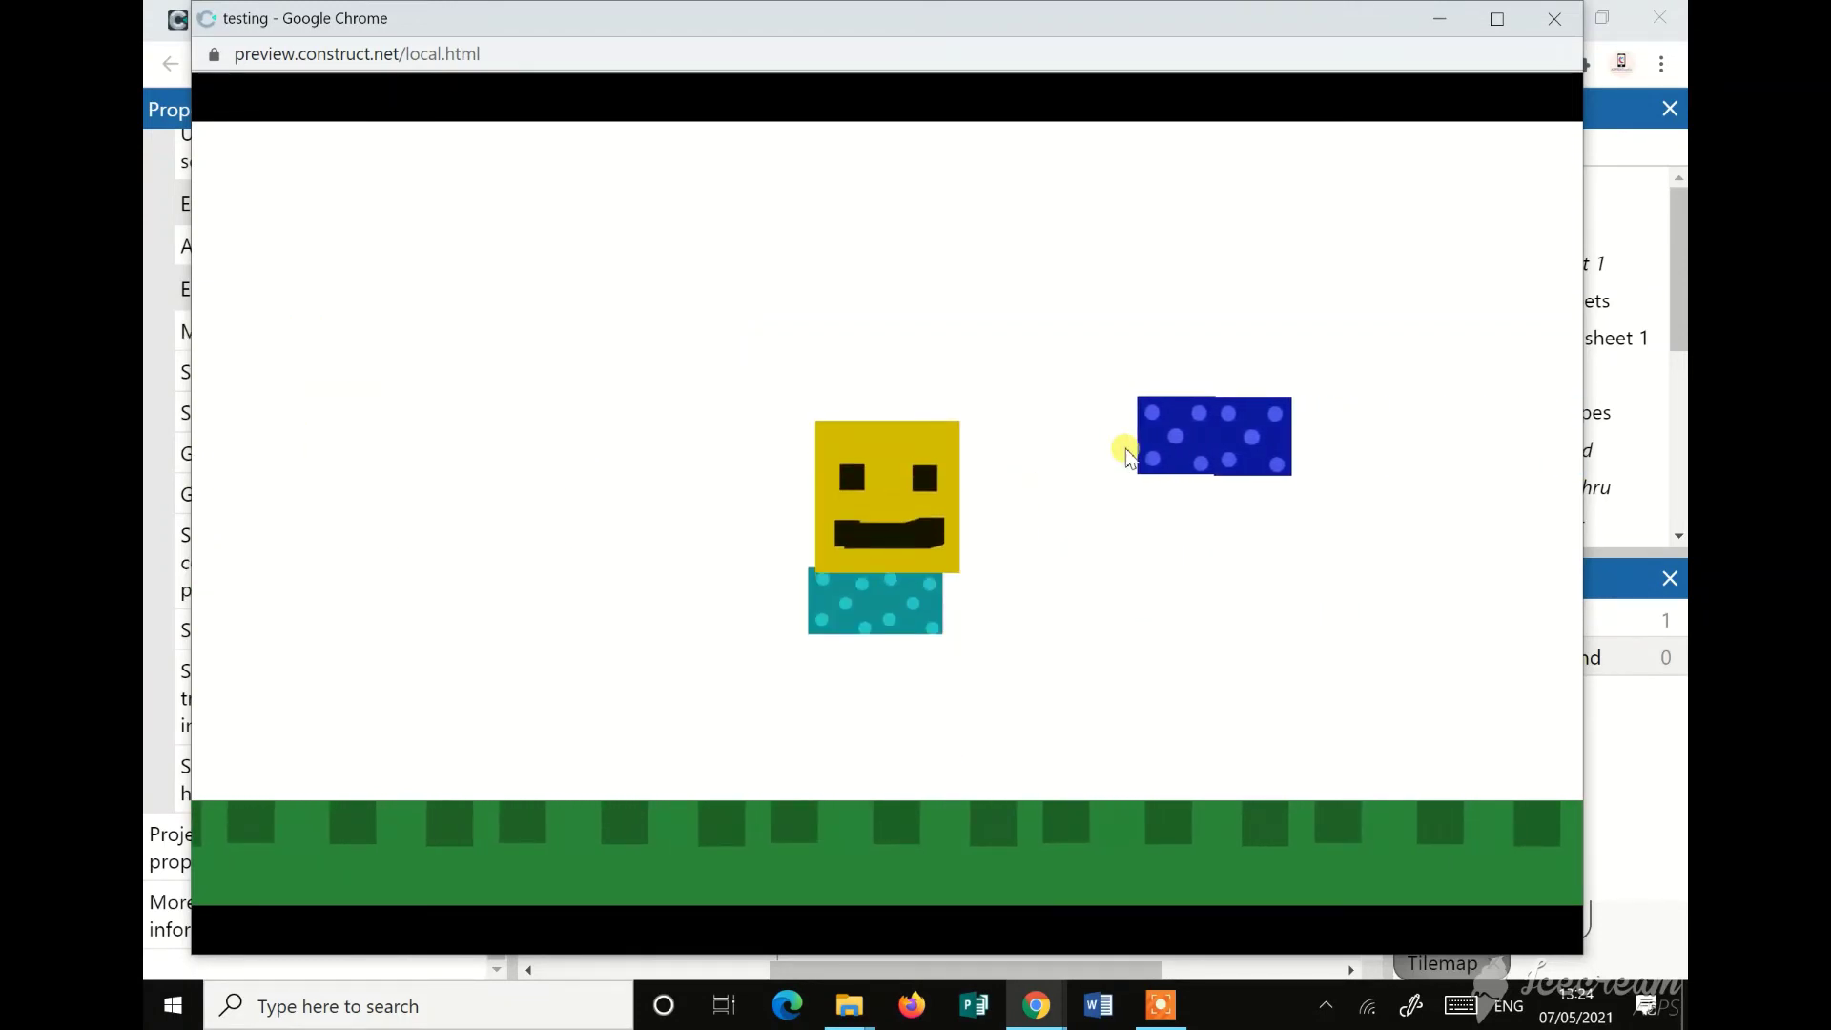
pyautogui.press('Up')
pyautogui.press('Right')
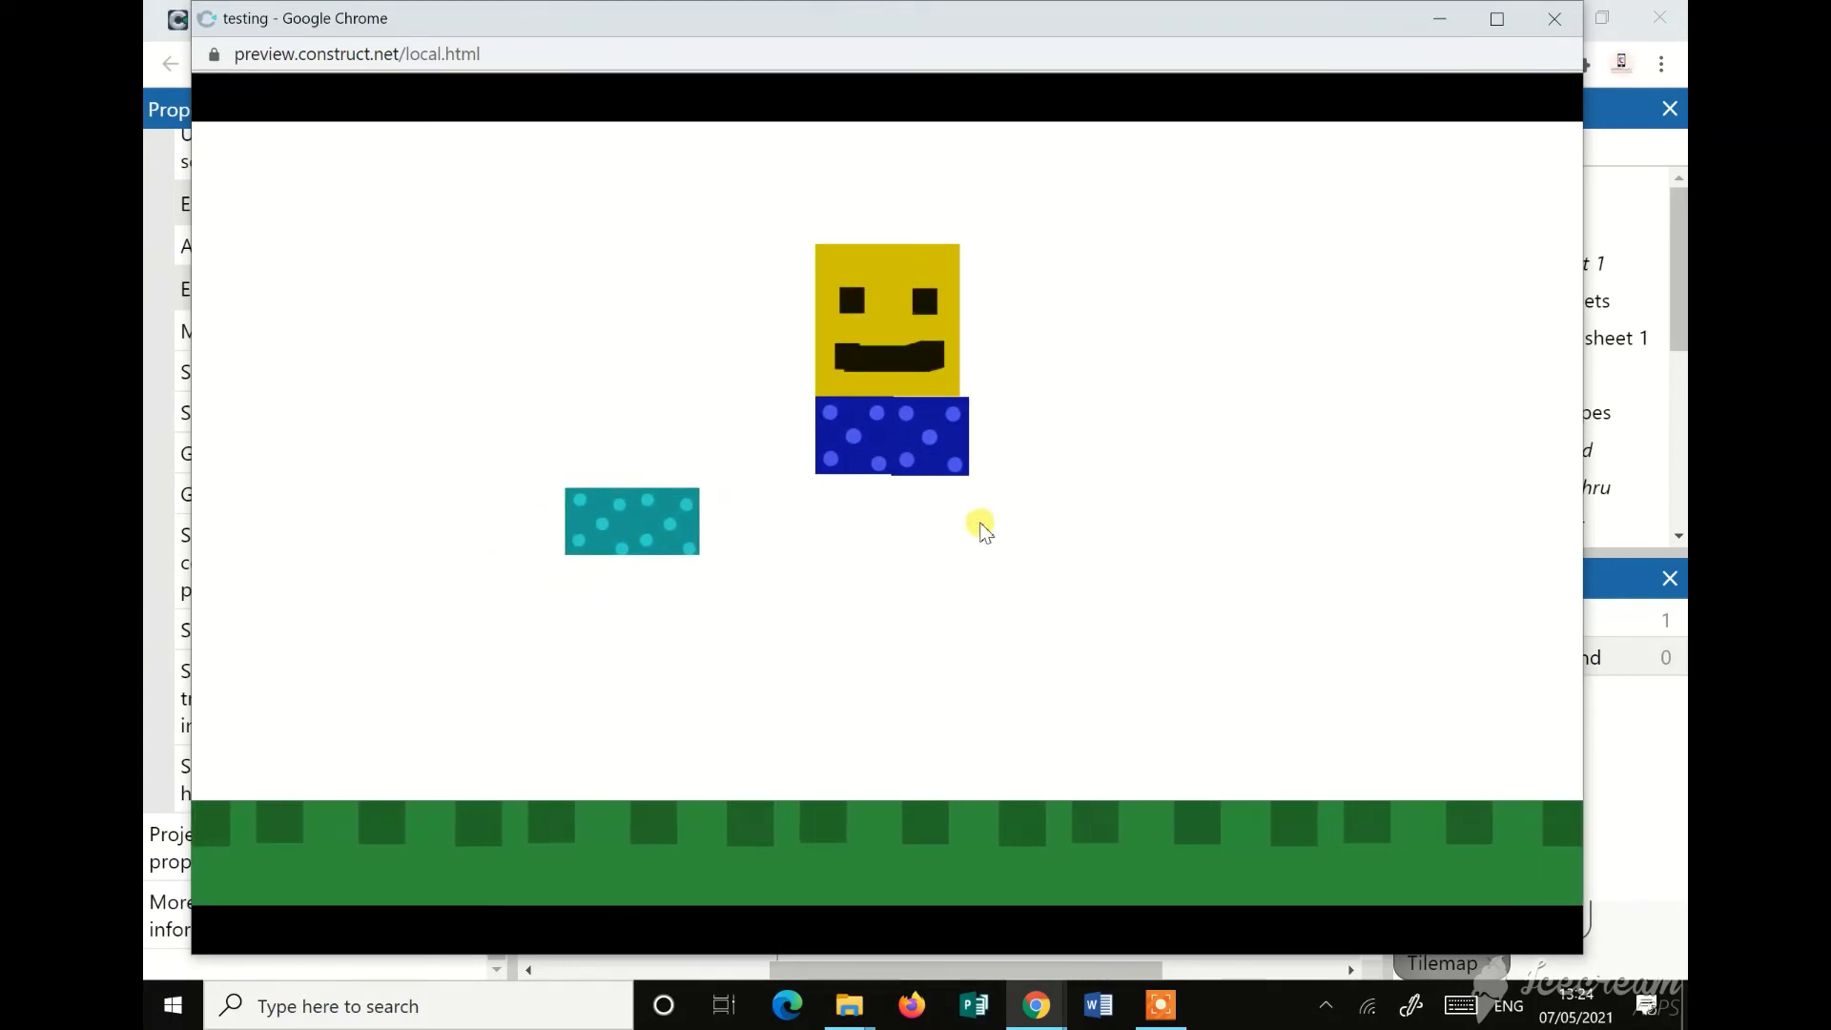
pyautogui.press('Right')
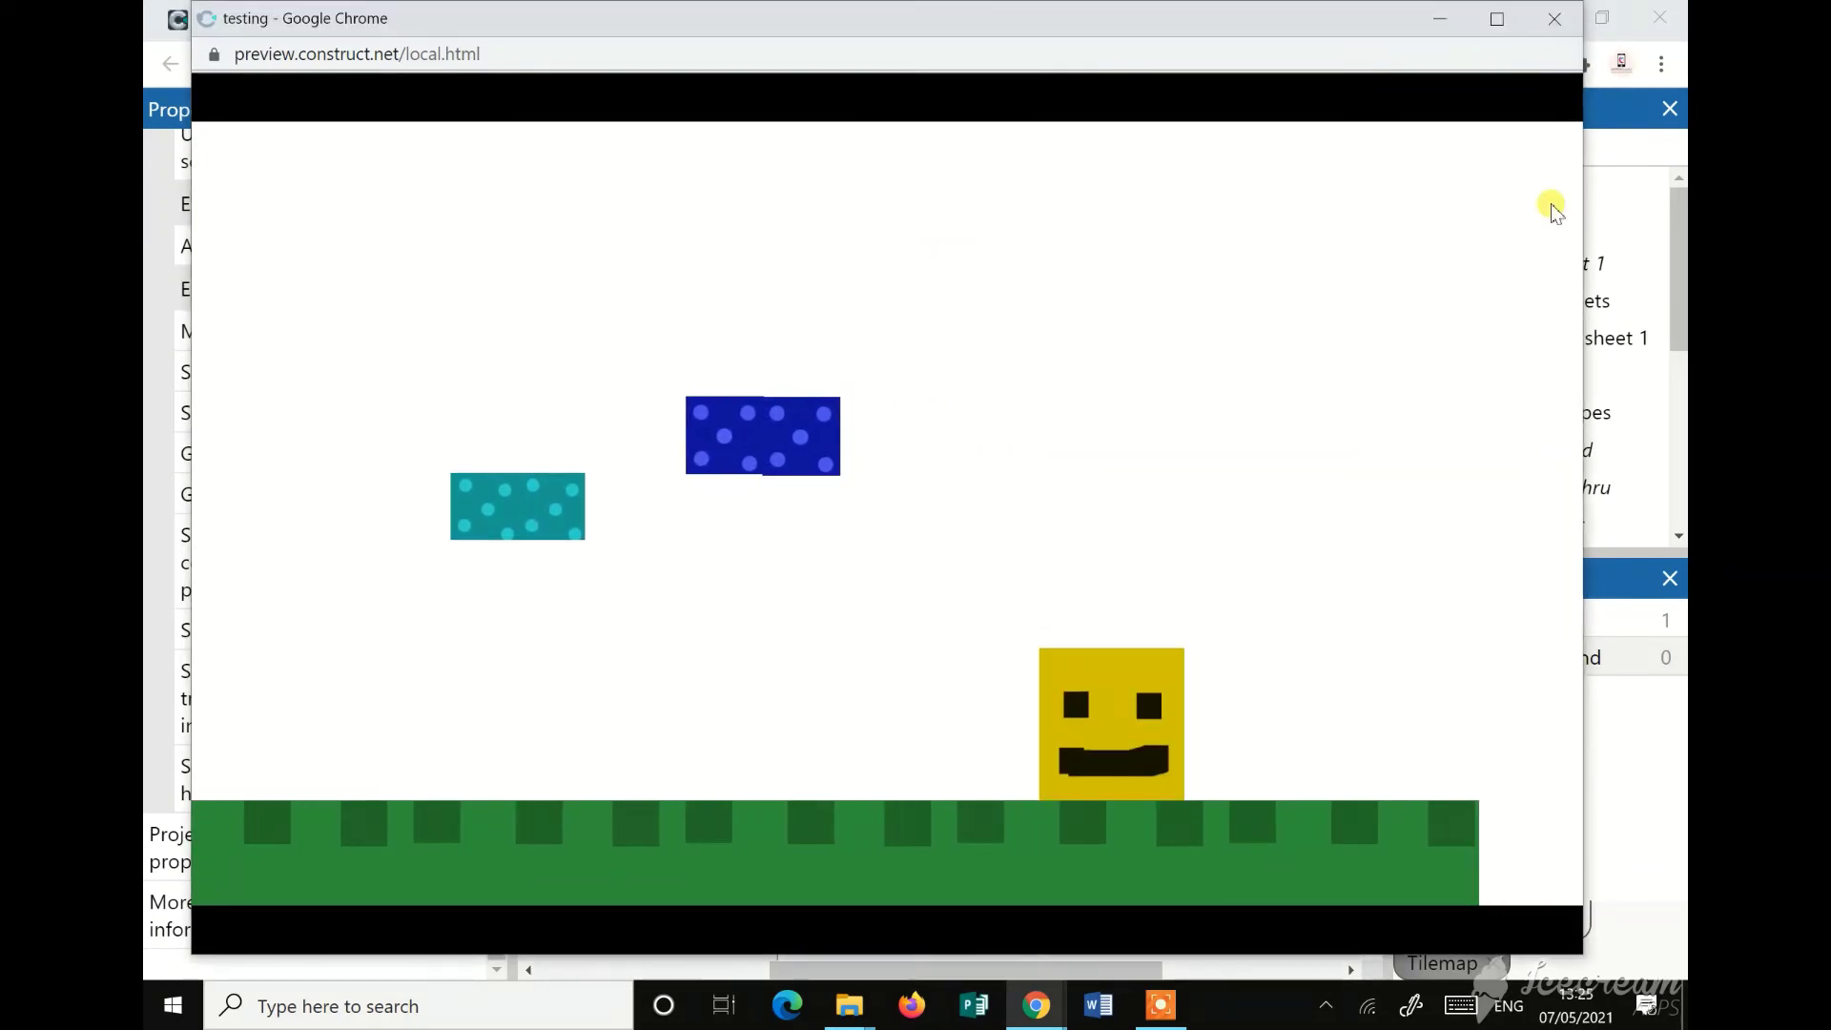
pyautogui.click(1558, 19)
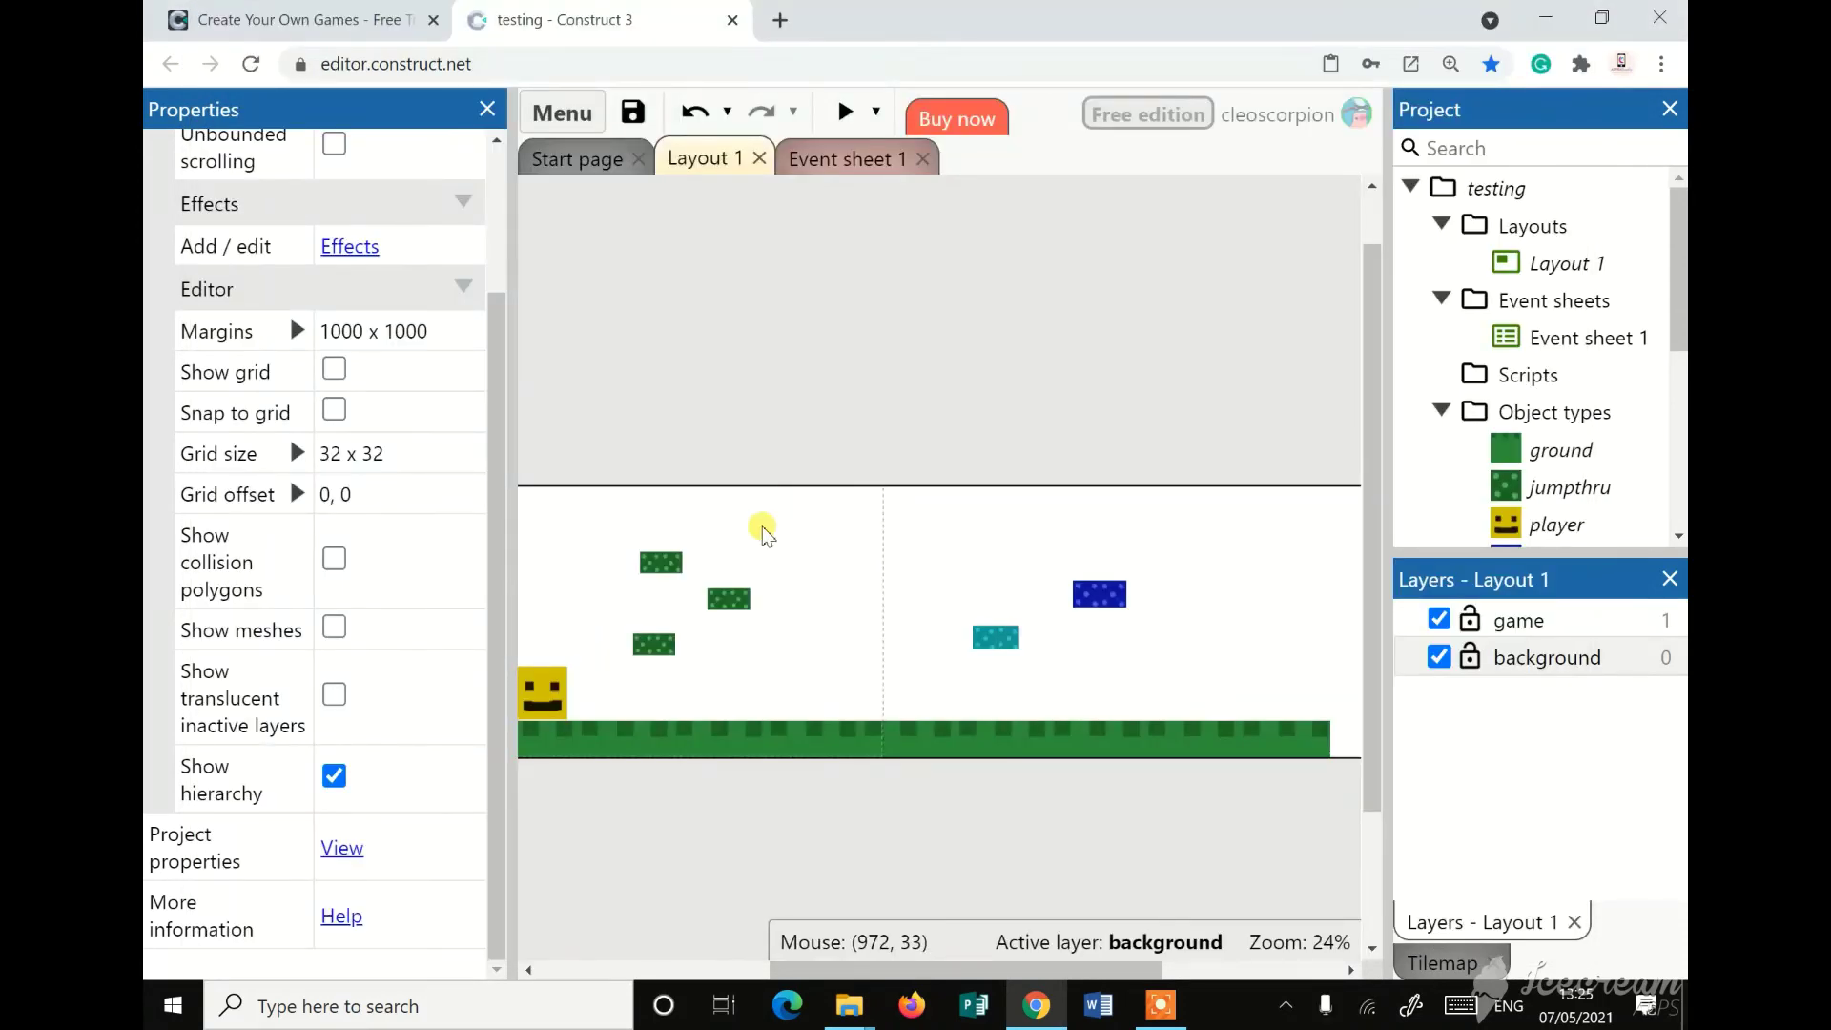
# Insert a new Sprite object named rotate in the layout at about position 1345, 122
pyautogui.moveTo(1000, 971); pyautogui.dragTo(1102, 971)
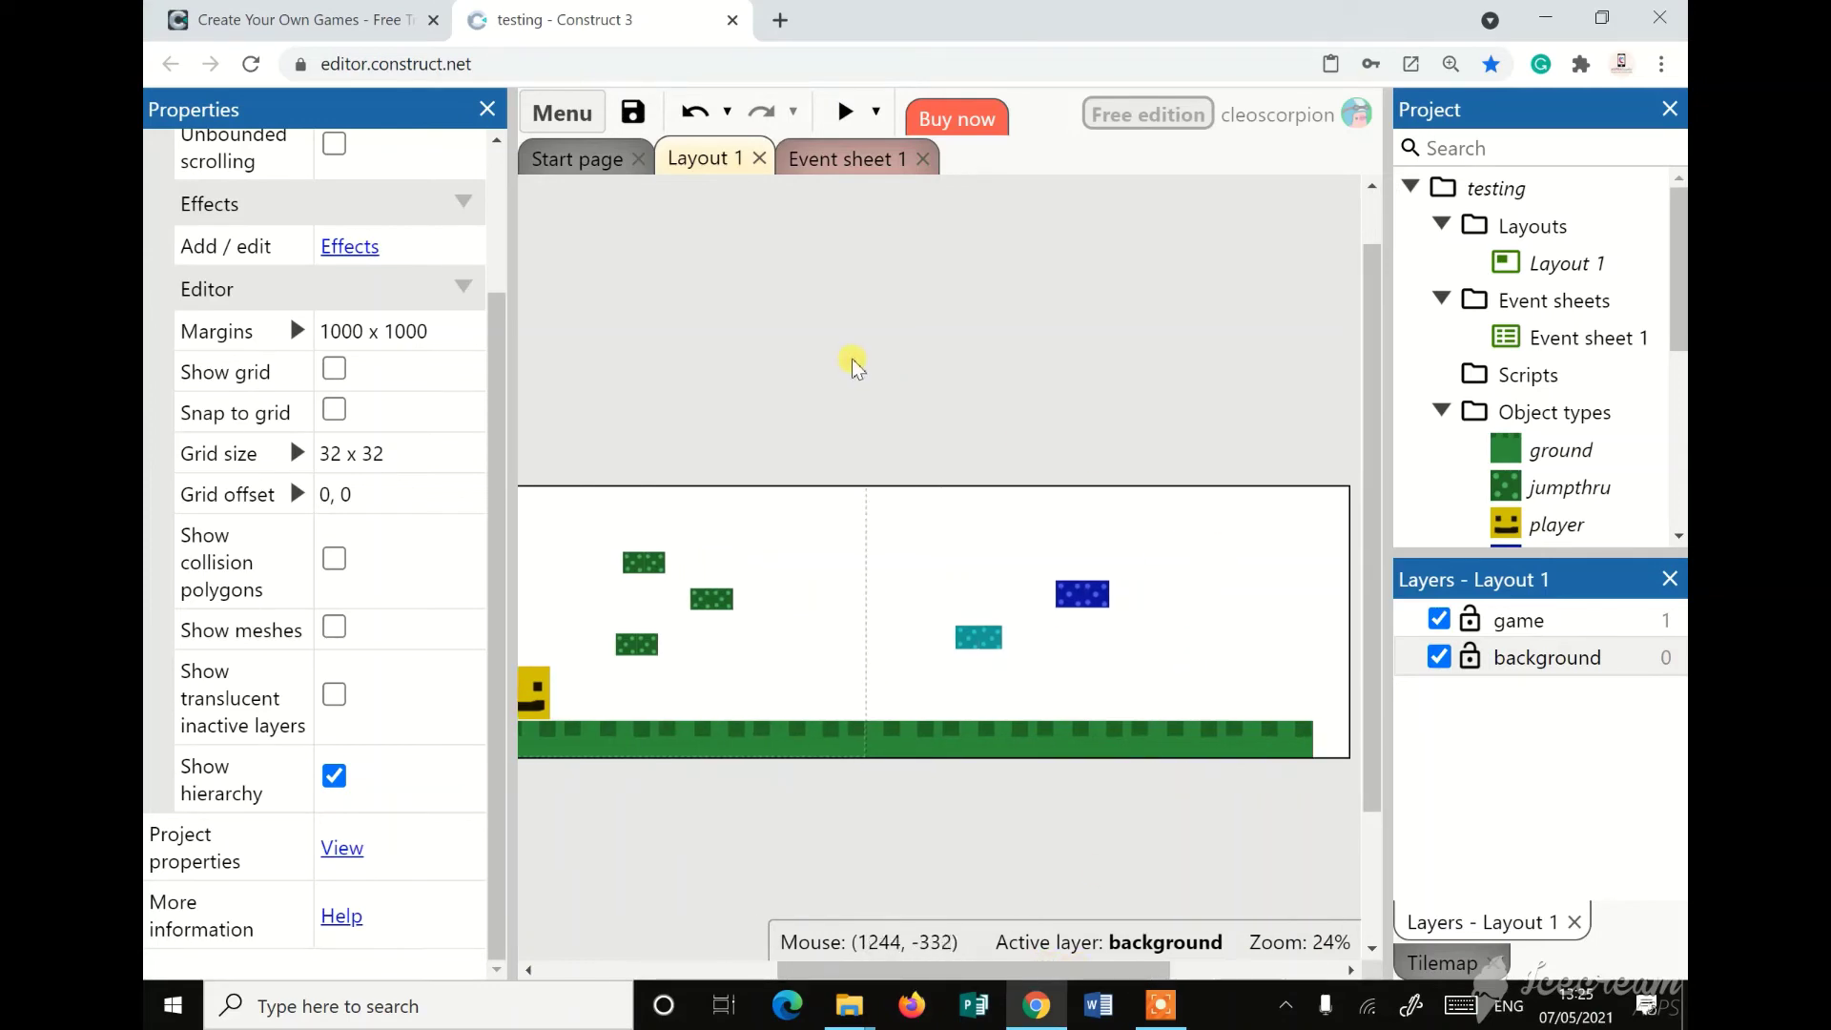
pyautogui.rightClick(838, 410)
pyautogui.click(899, 438)
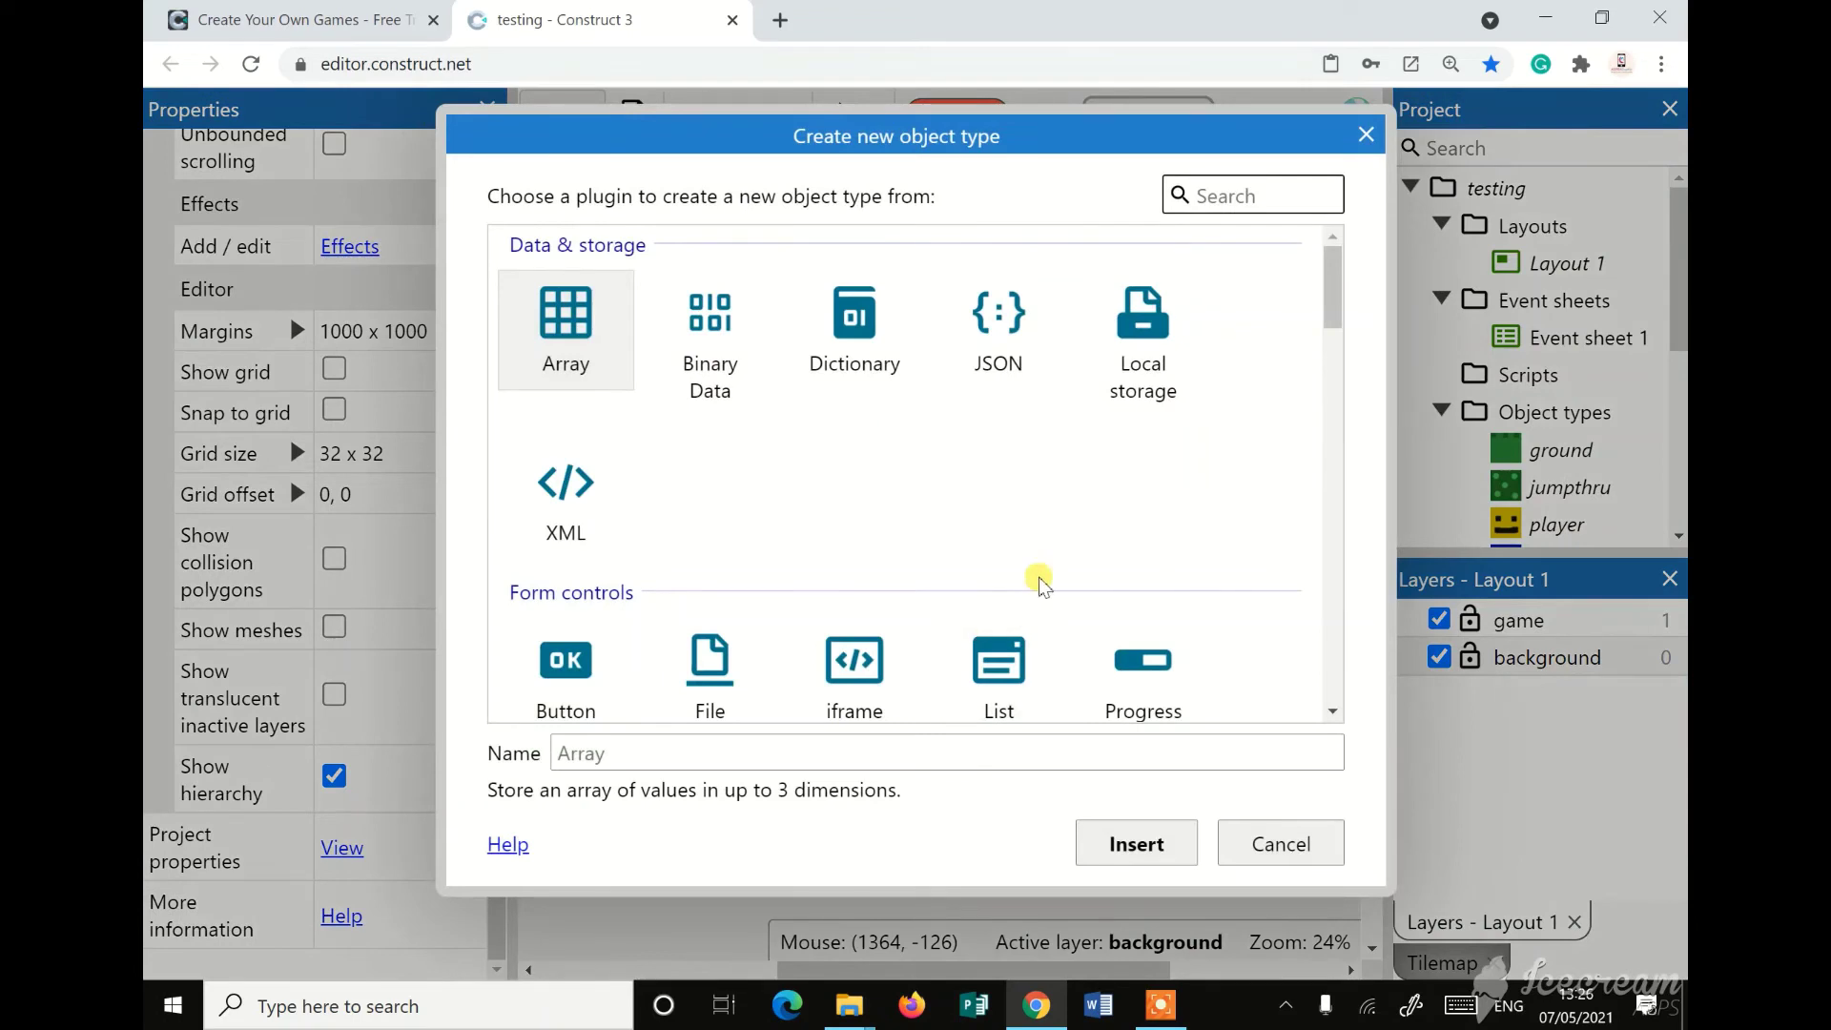
pyautogui.scroll(-5, 1034, 572)
pyautogui.click(1013, 470)
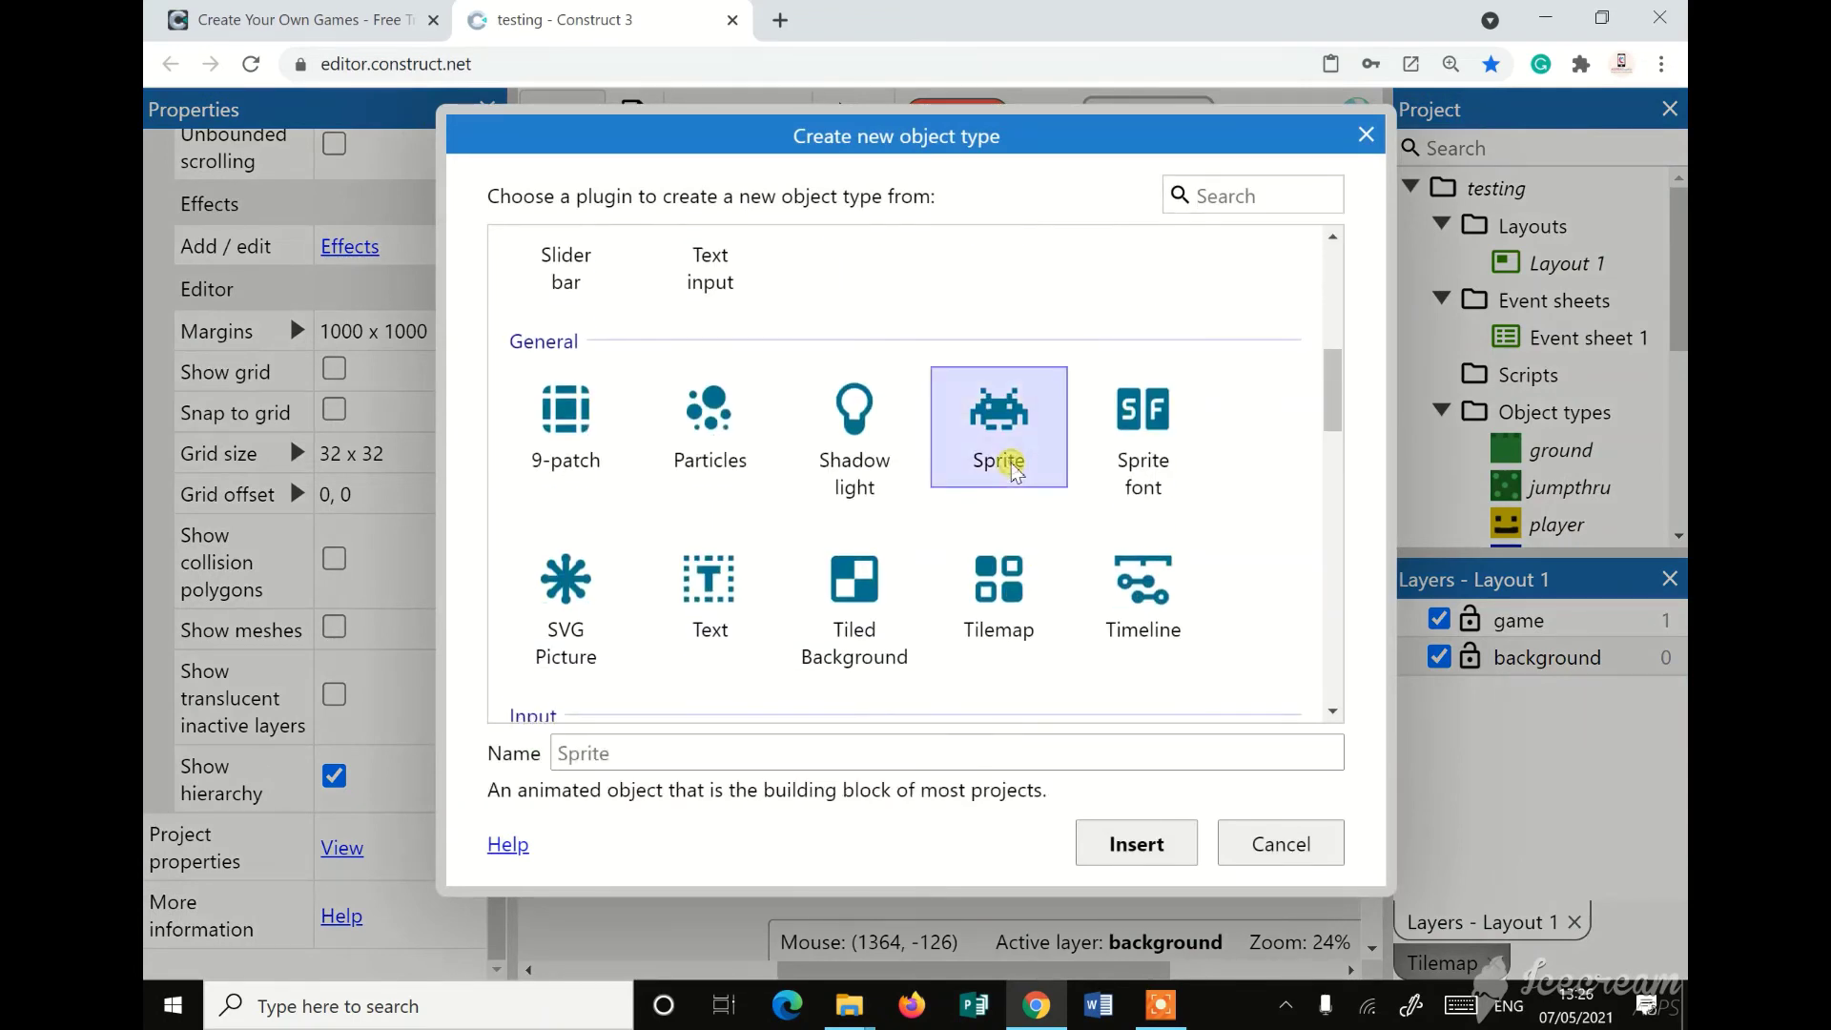
pyautogui.click(633, 754)
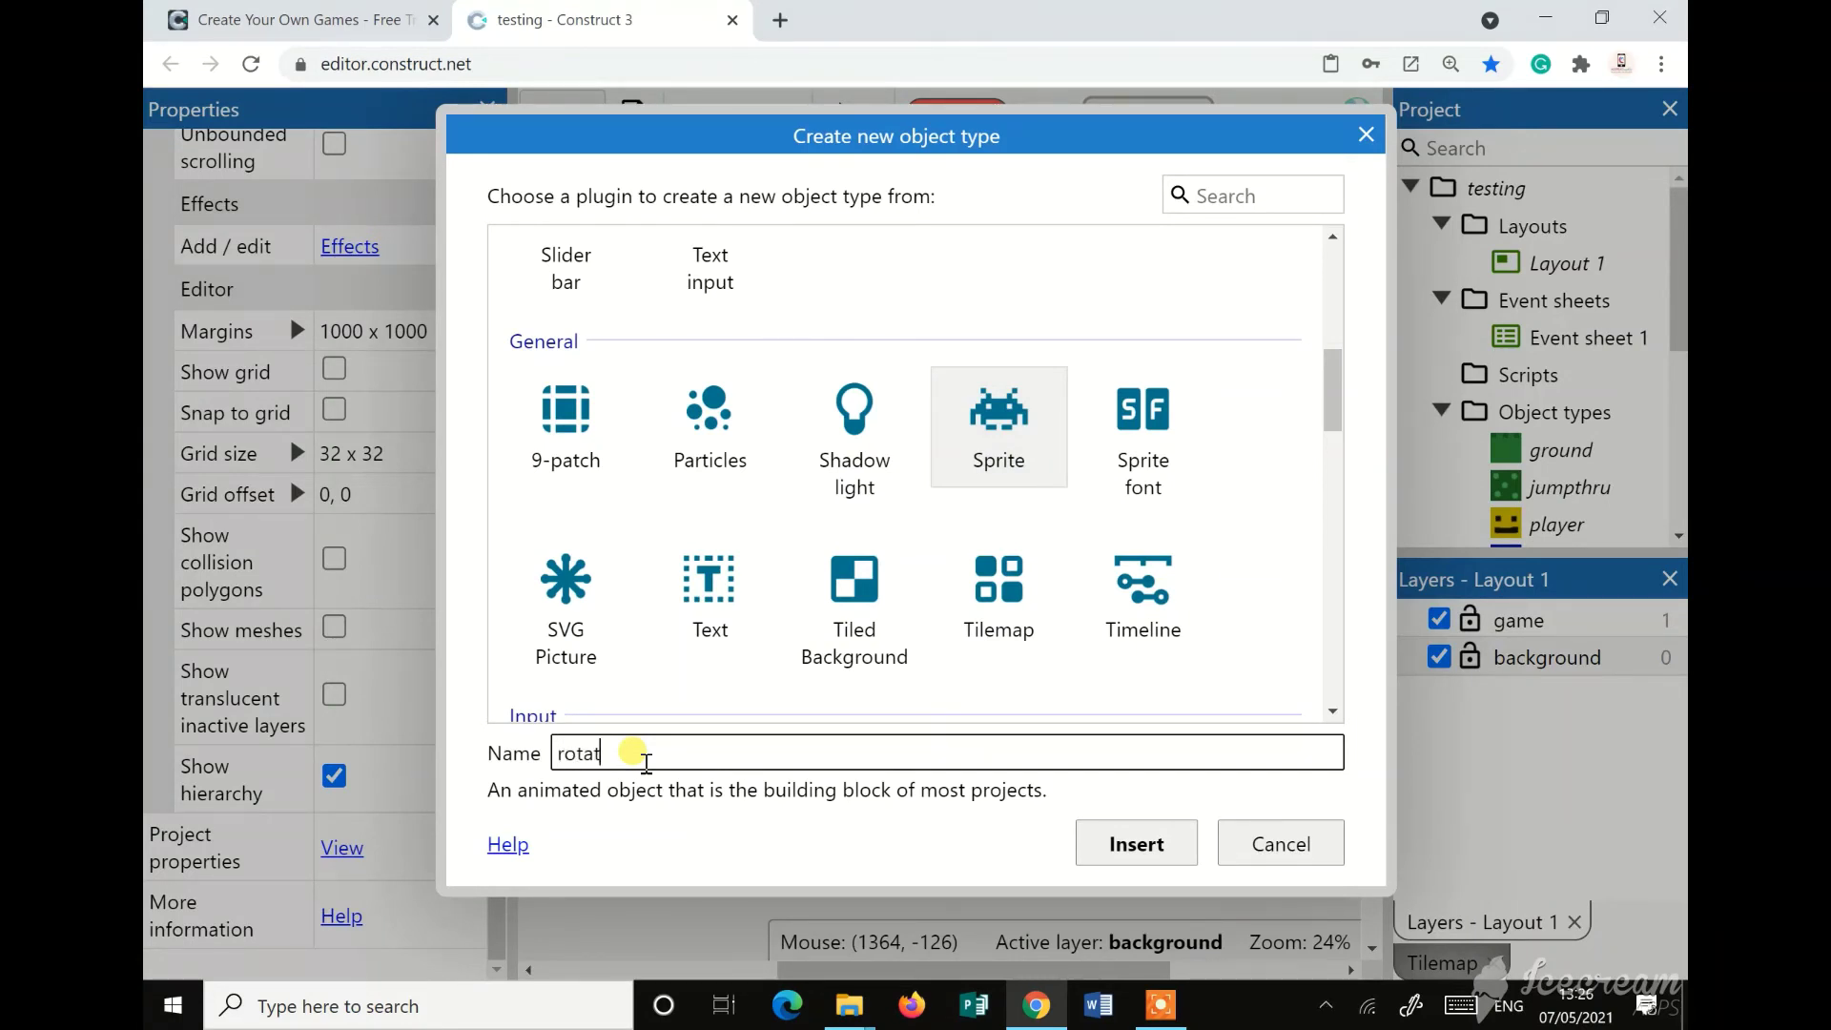
pyautogui.click(1137, 844)
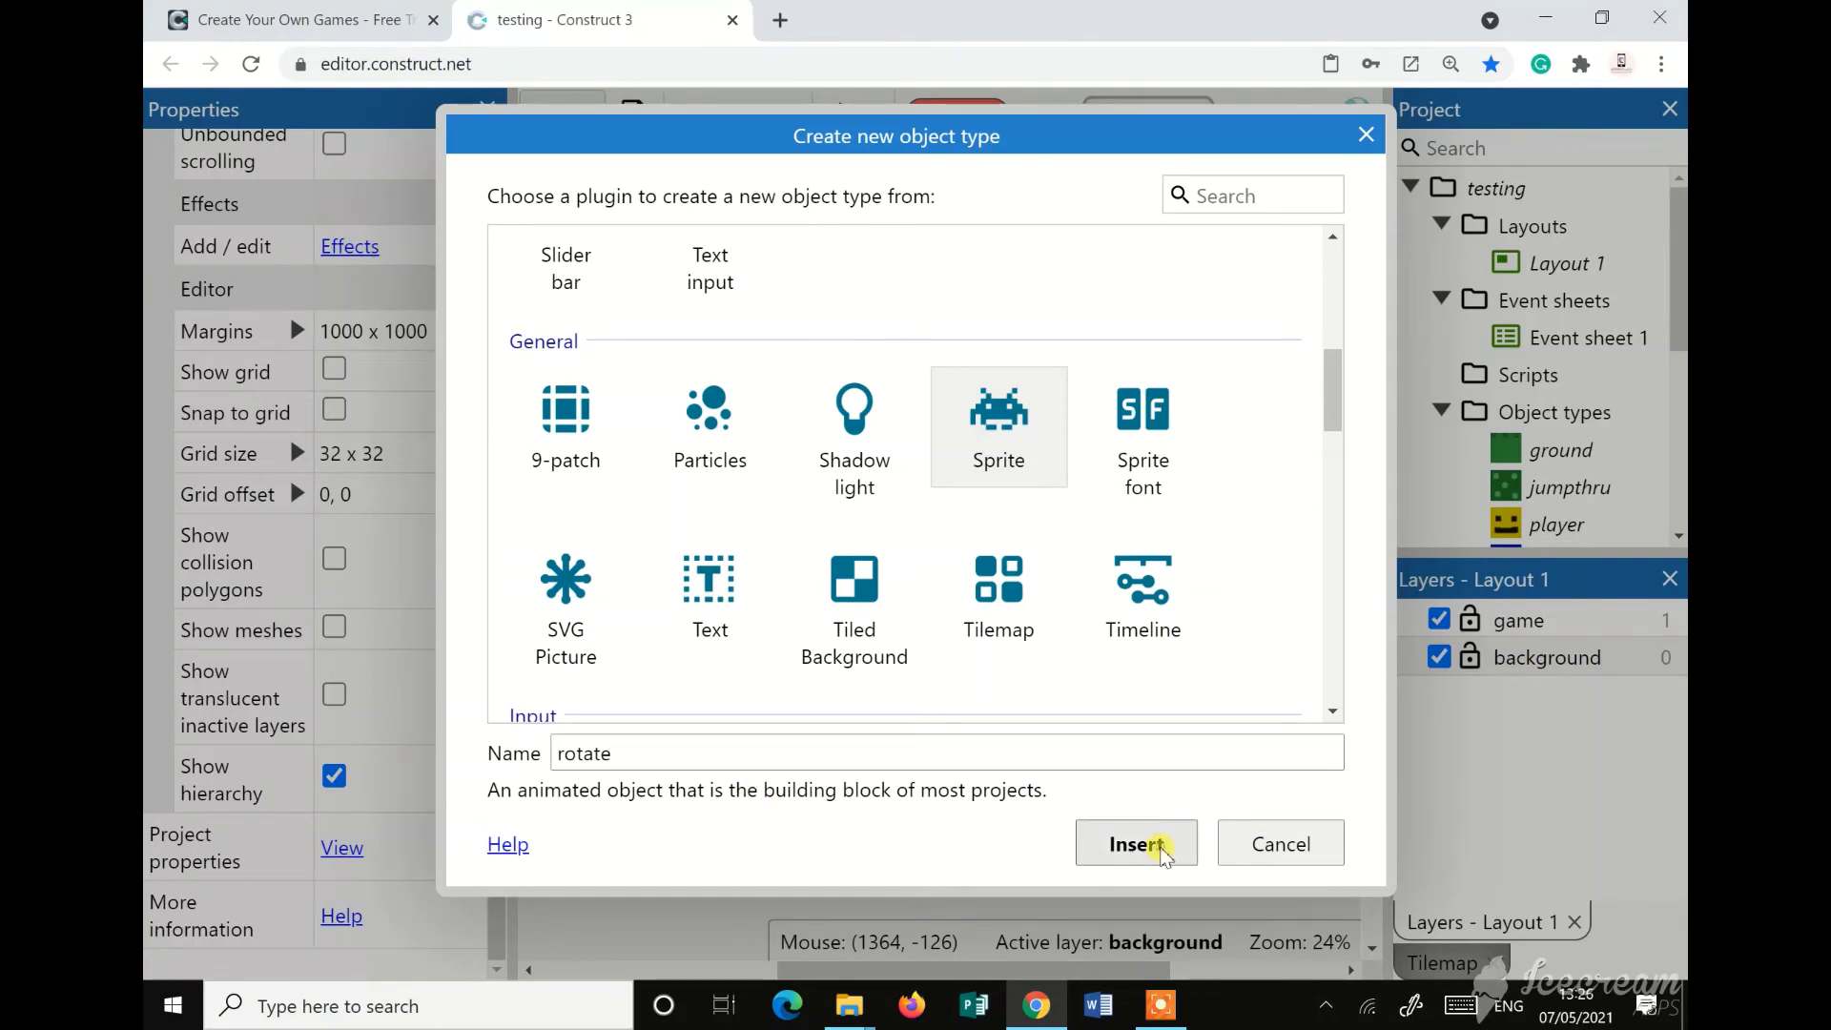
pyautogui.click(892, 534)
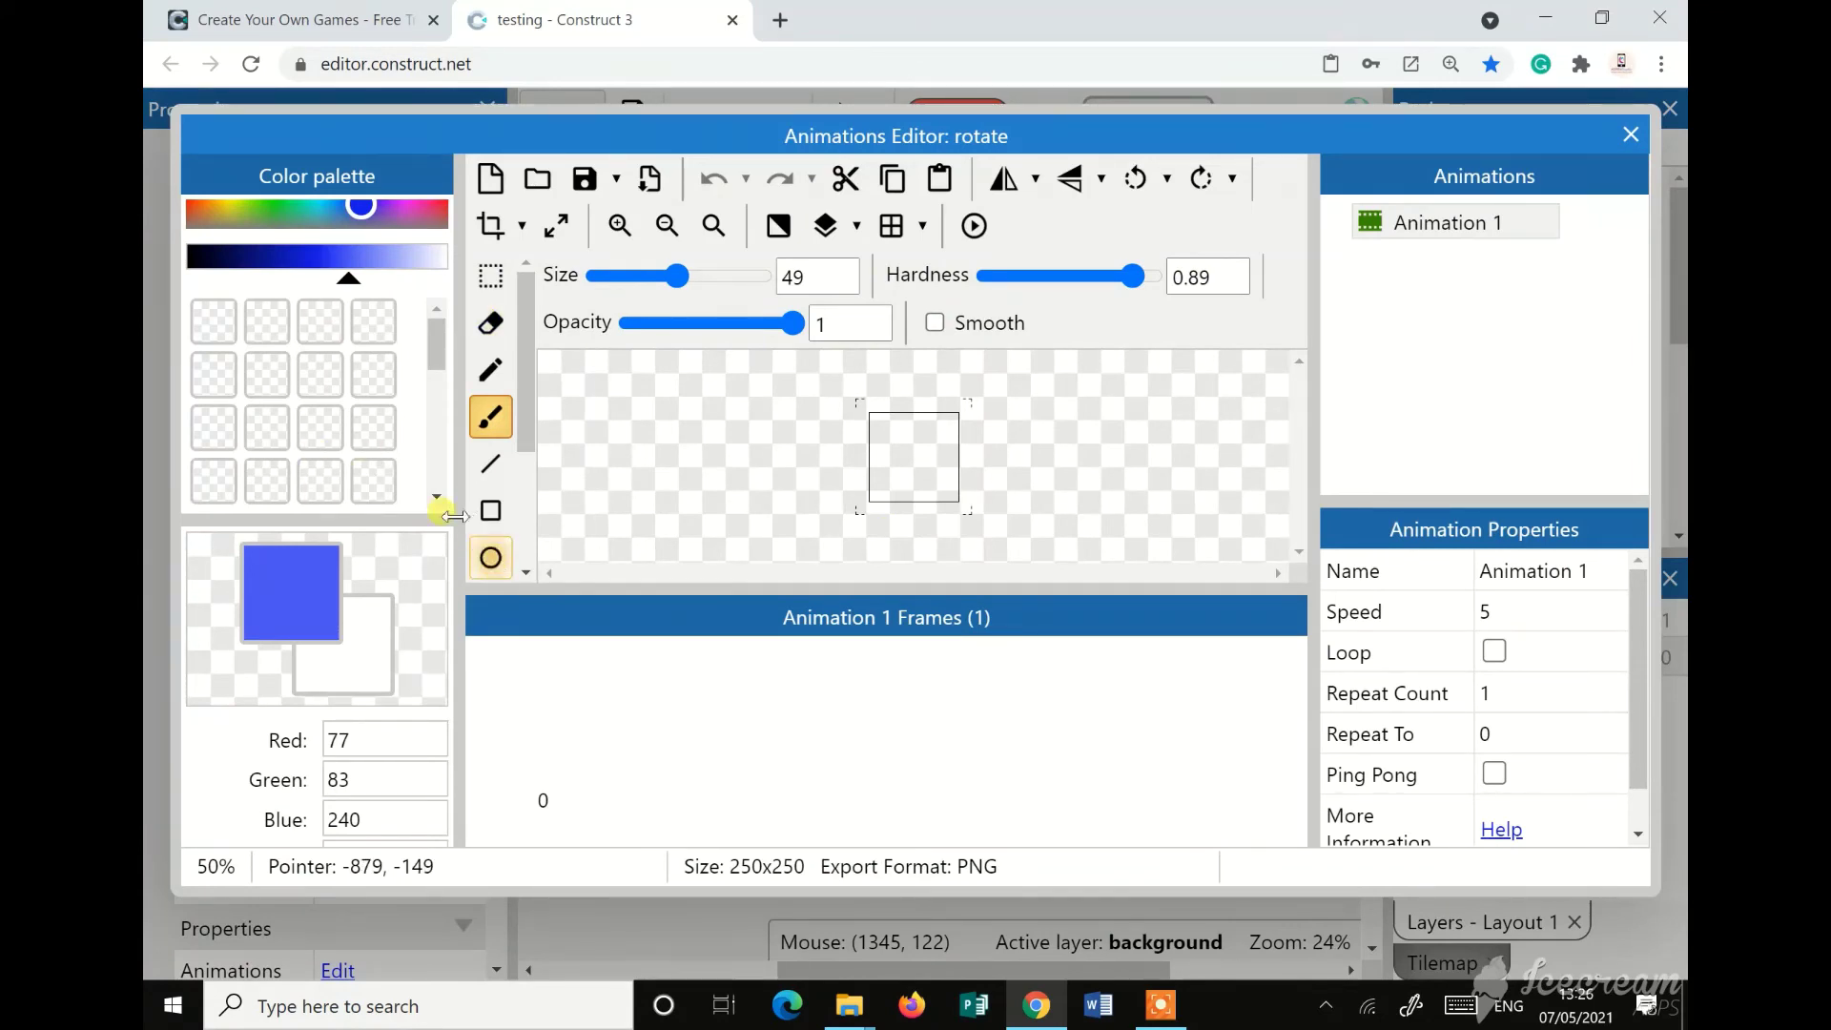
# Paint a solid blue disc filling the rotate sprite's 250x250 canvas with the Brush at size 251
pyautogui.click(490, 559)
pyautogui.scroll(-1, 489, 551)
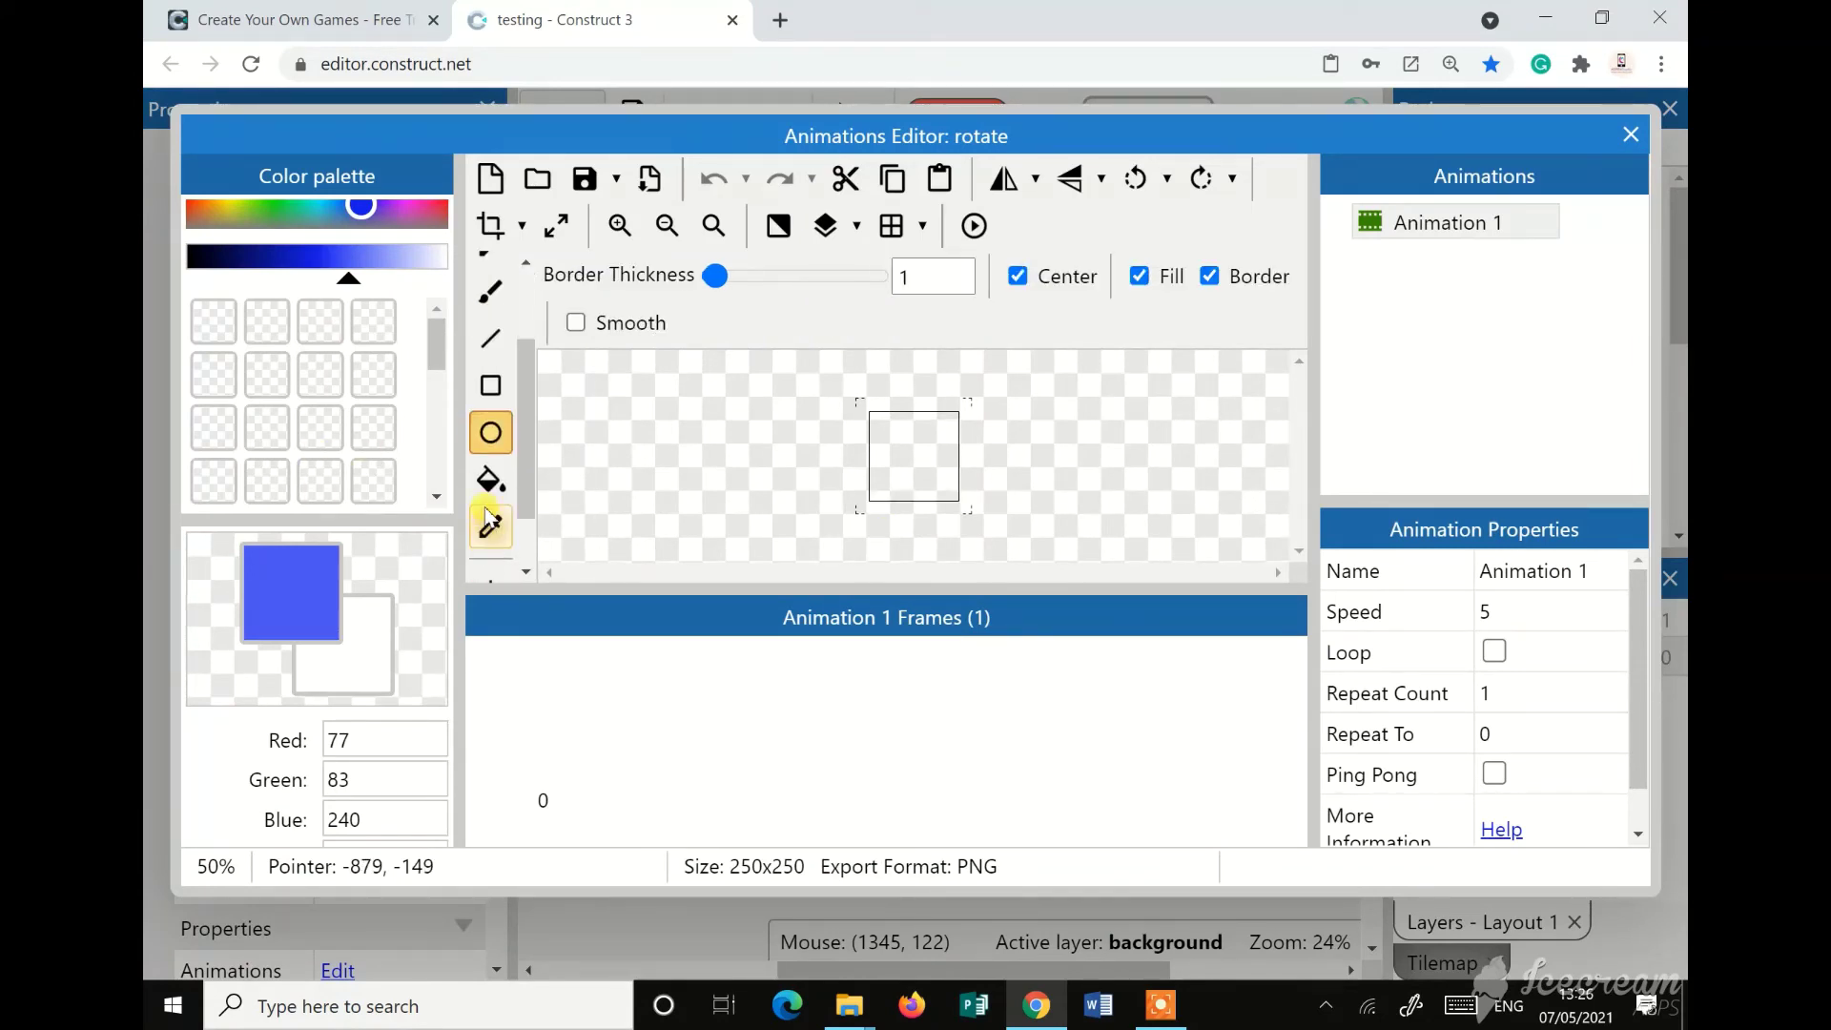
pyautogui.scroll(1, 486, 519)
pyautogui.click(486, 429)
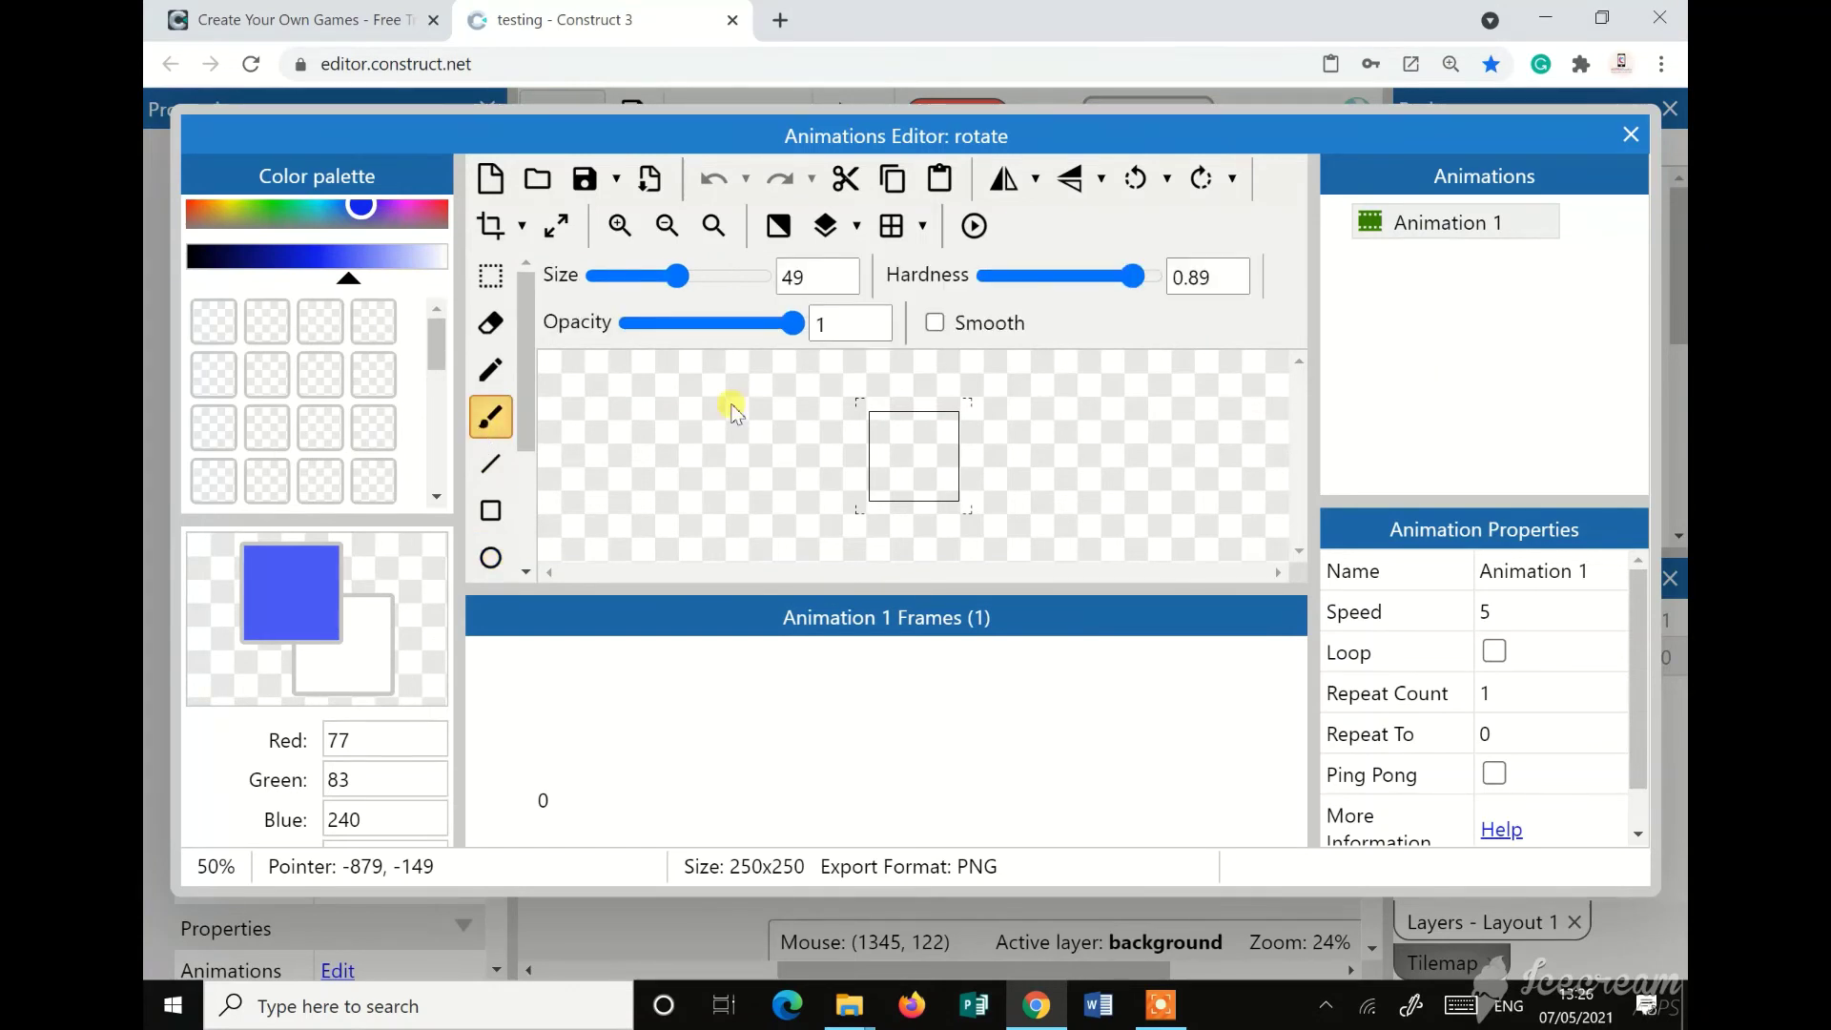
pyautogui.moveTo(682, 270); pyautogui.dragTo(722, 275)
pyautogui.moveTo(914, 450); pyautogui.dragTo(911, 460)
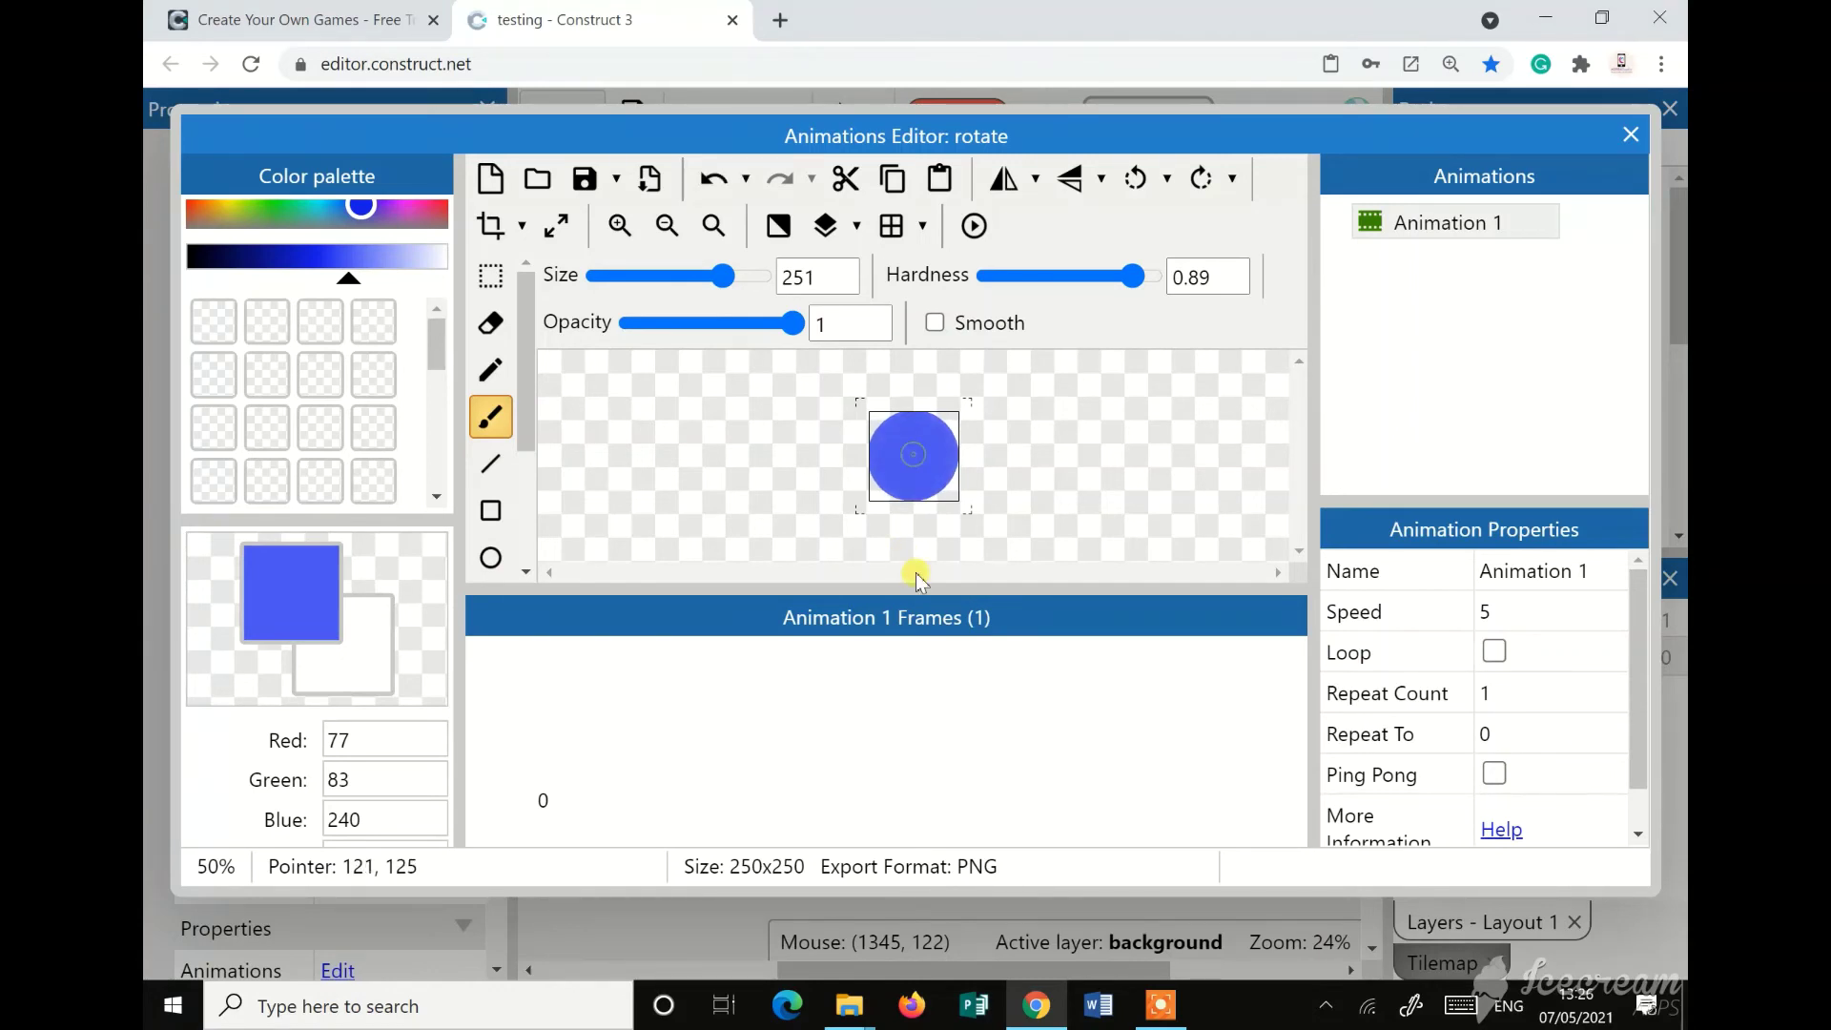
# Paint two turquoise eyes and a smiling mouth on the blue disc with the Brush at size 29
pyautogui.moveTo(360, 208); pyautogui.dragTo(322, 210)
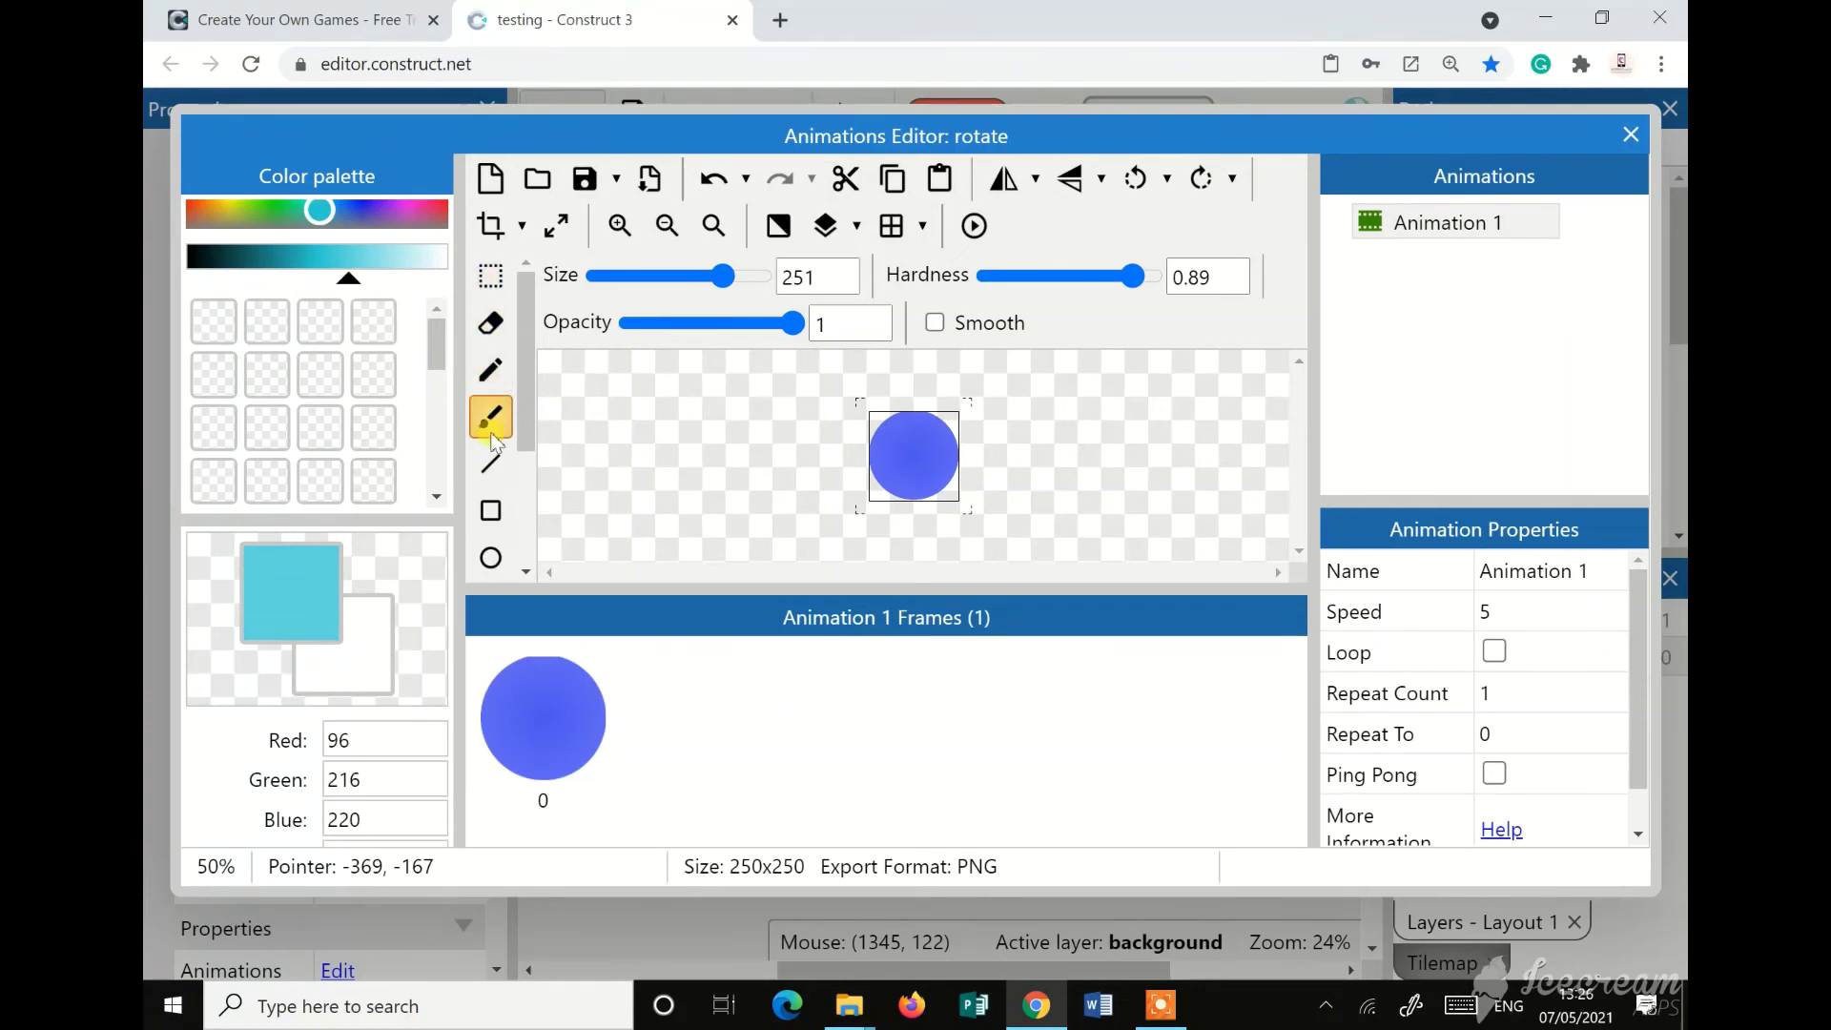
pyautogui.moveTo(721, 276); pyautogui.dragTo(644, 275)
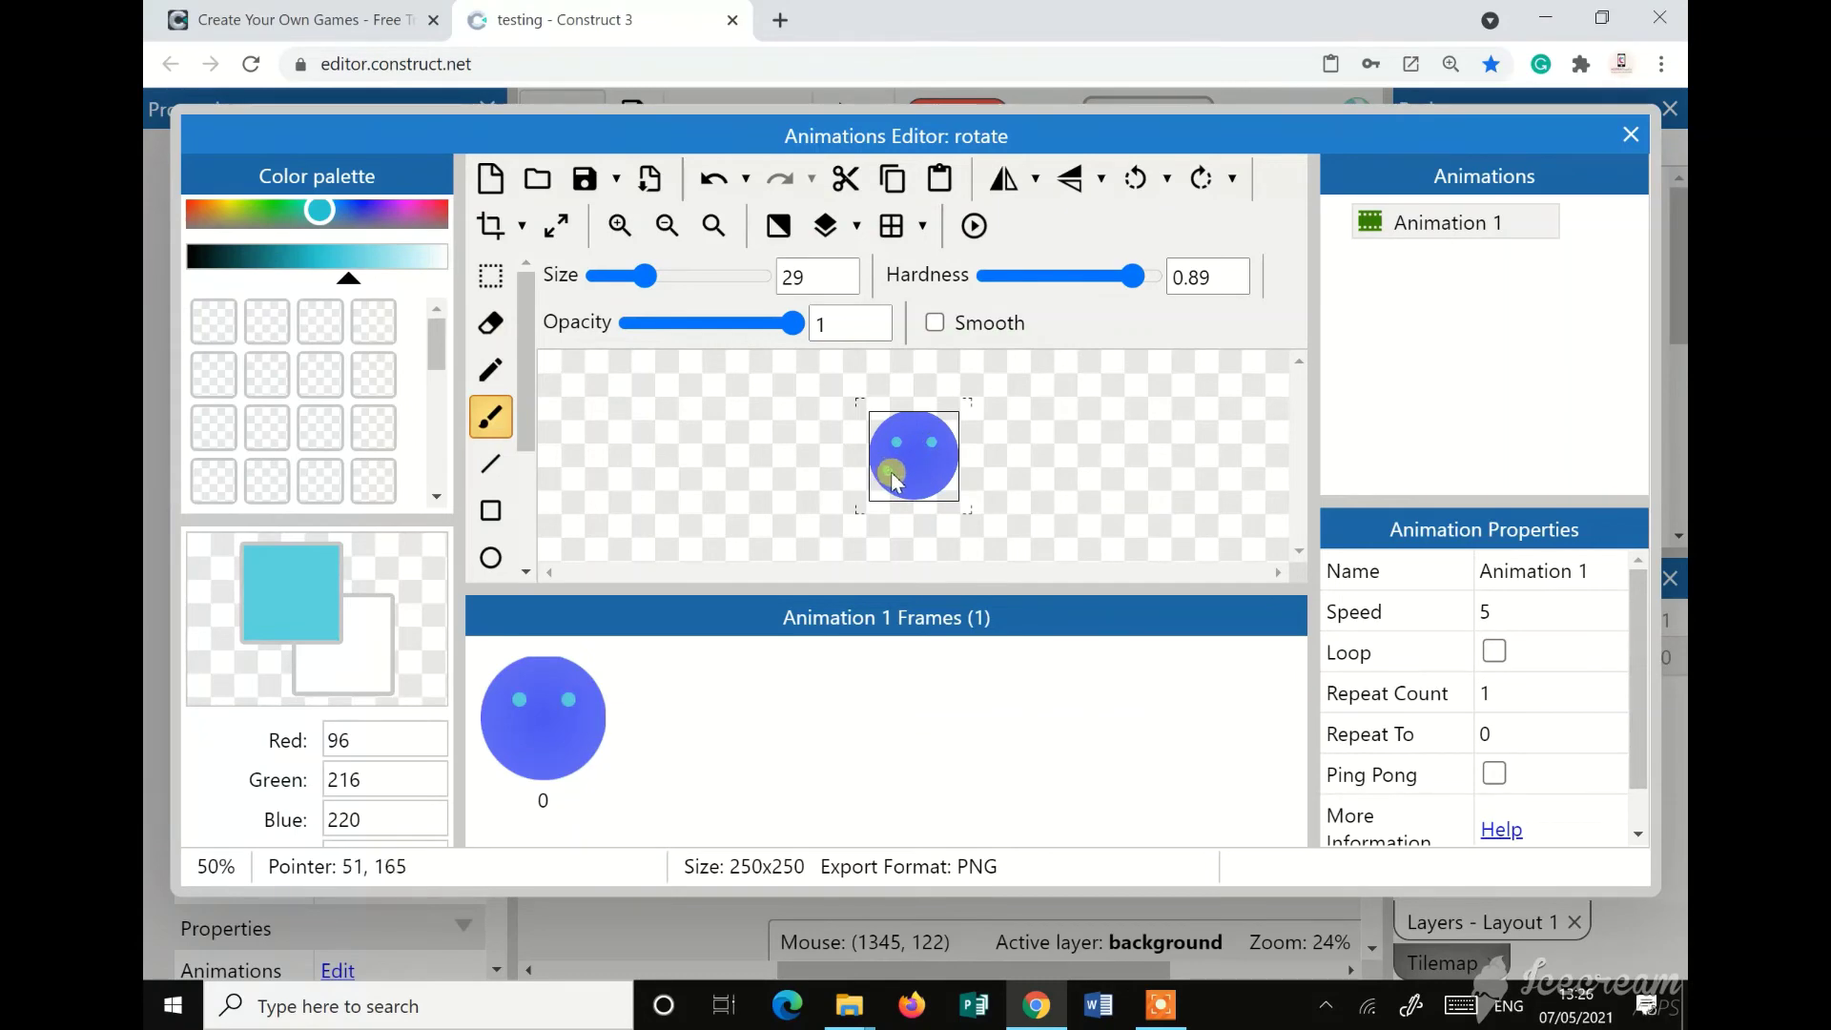
pyautogui.moveTo(919, 489); pyautogui.dragTo(941, 481)
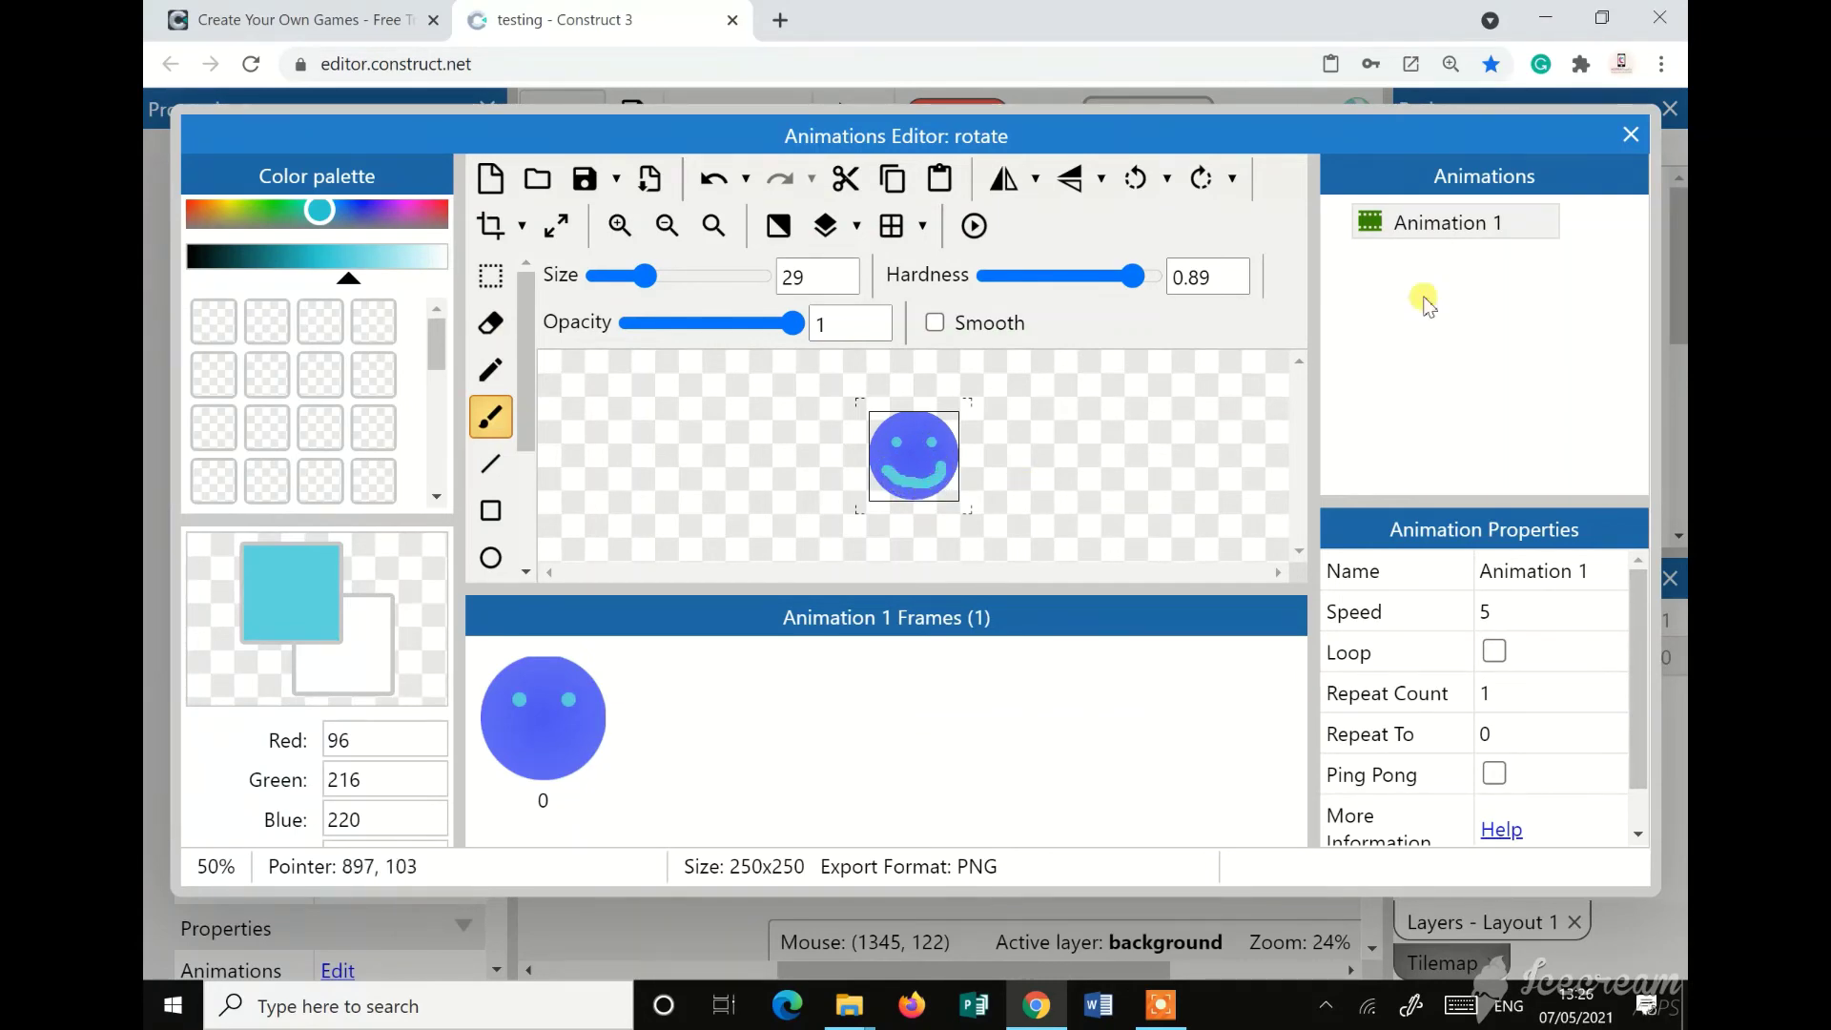
# Close the rotate sprite's image editor, move the smiley to about 1281, 334 in the layout, and deselect it
pyautogui.click(1639, 138)
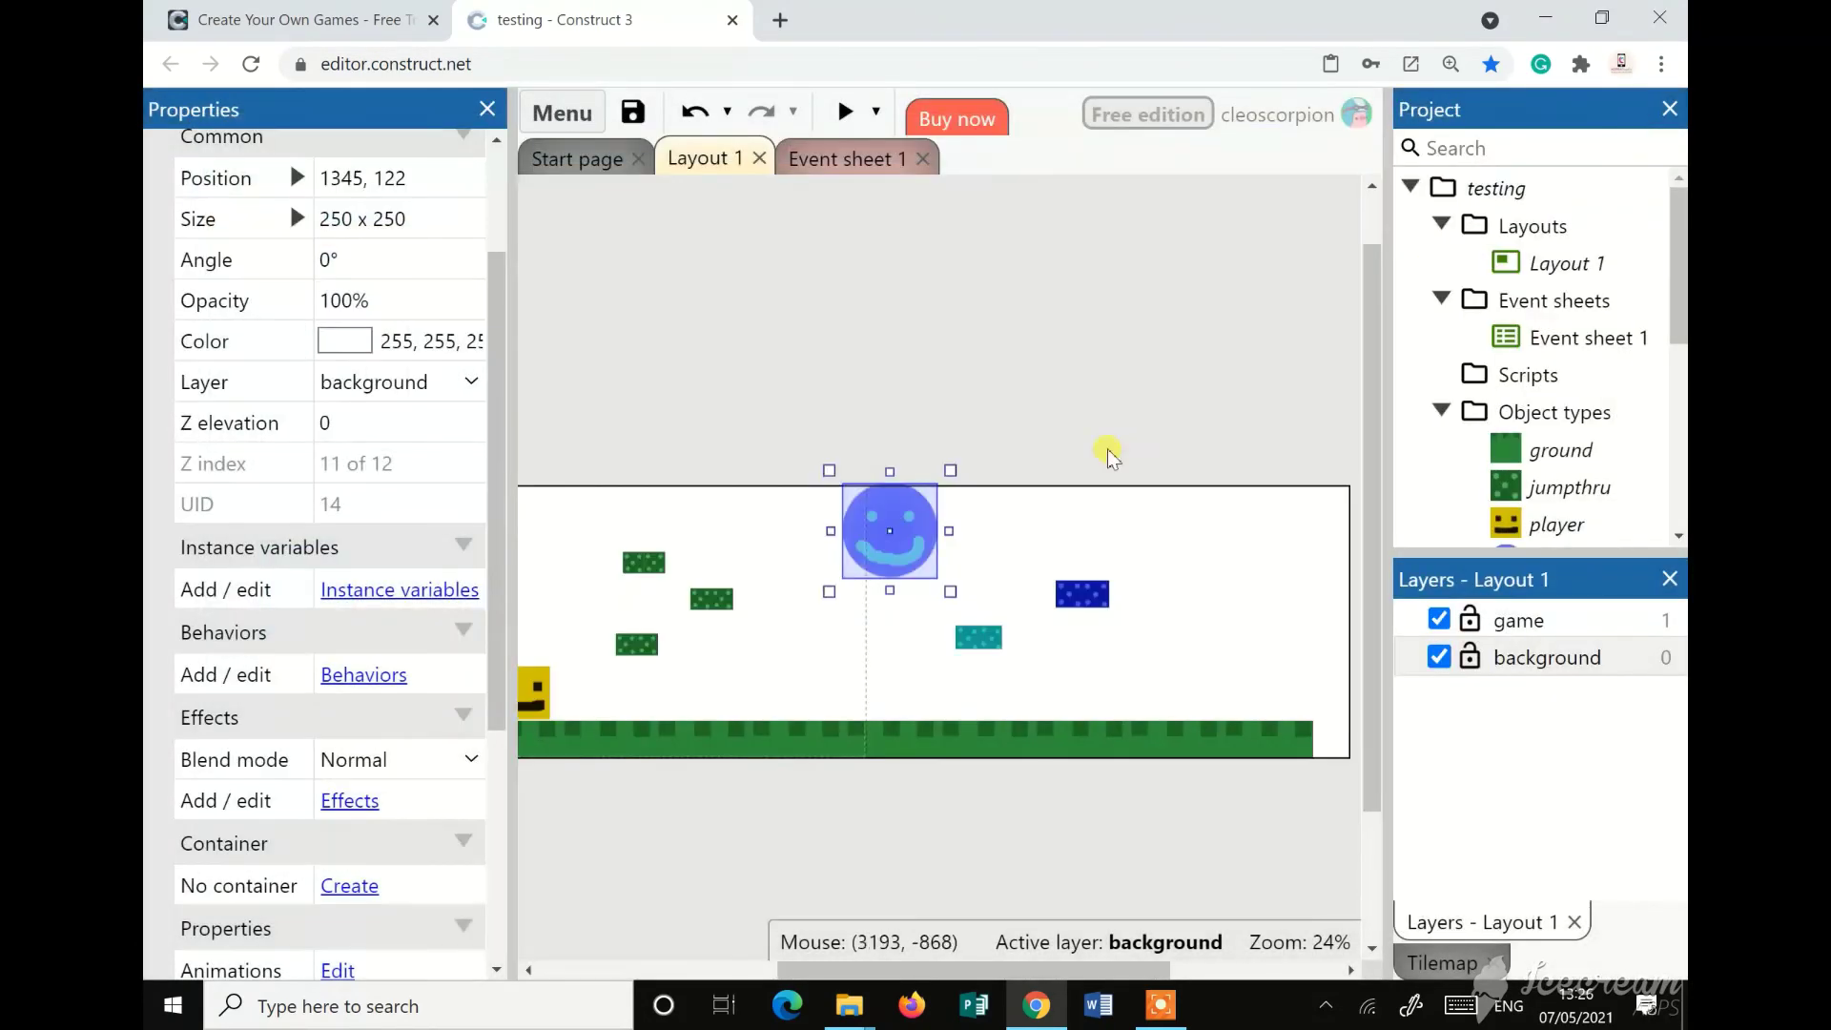
pyautogui.moveTo(883, 542); pyautogui.dragTo(861, 622)
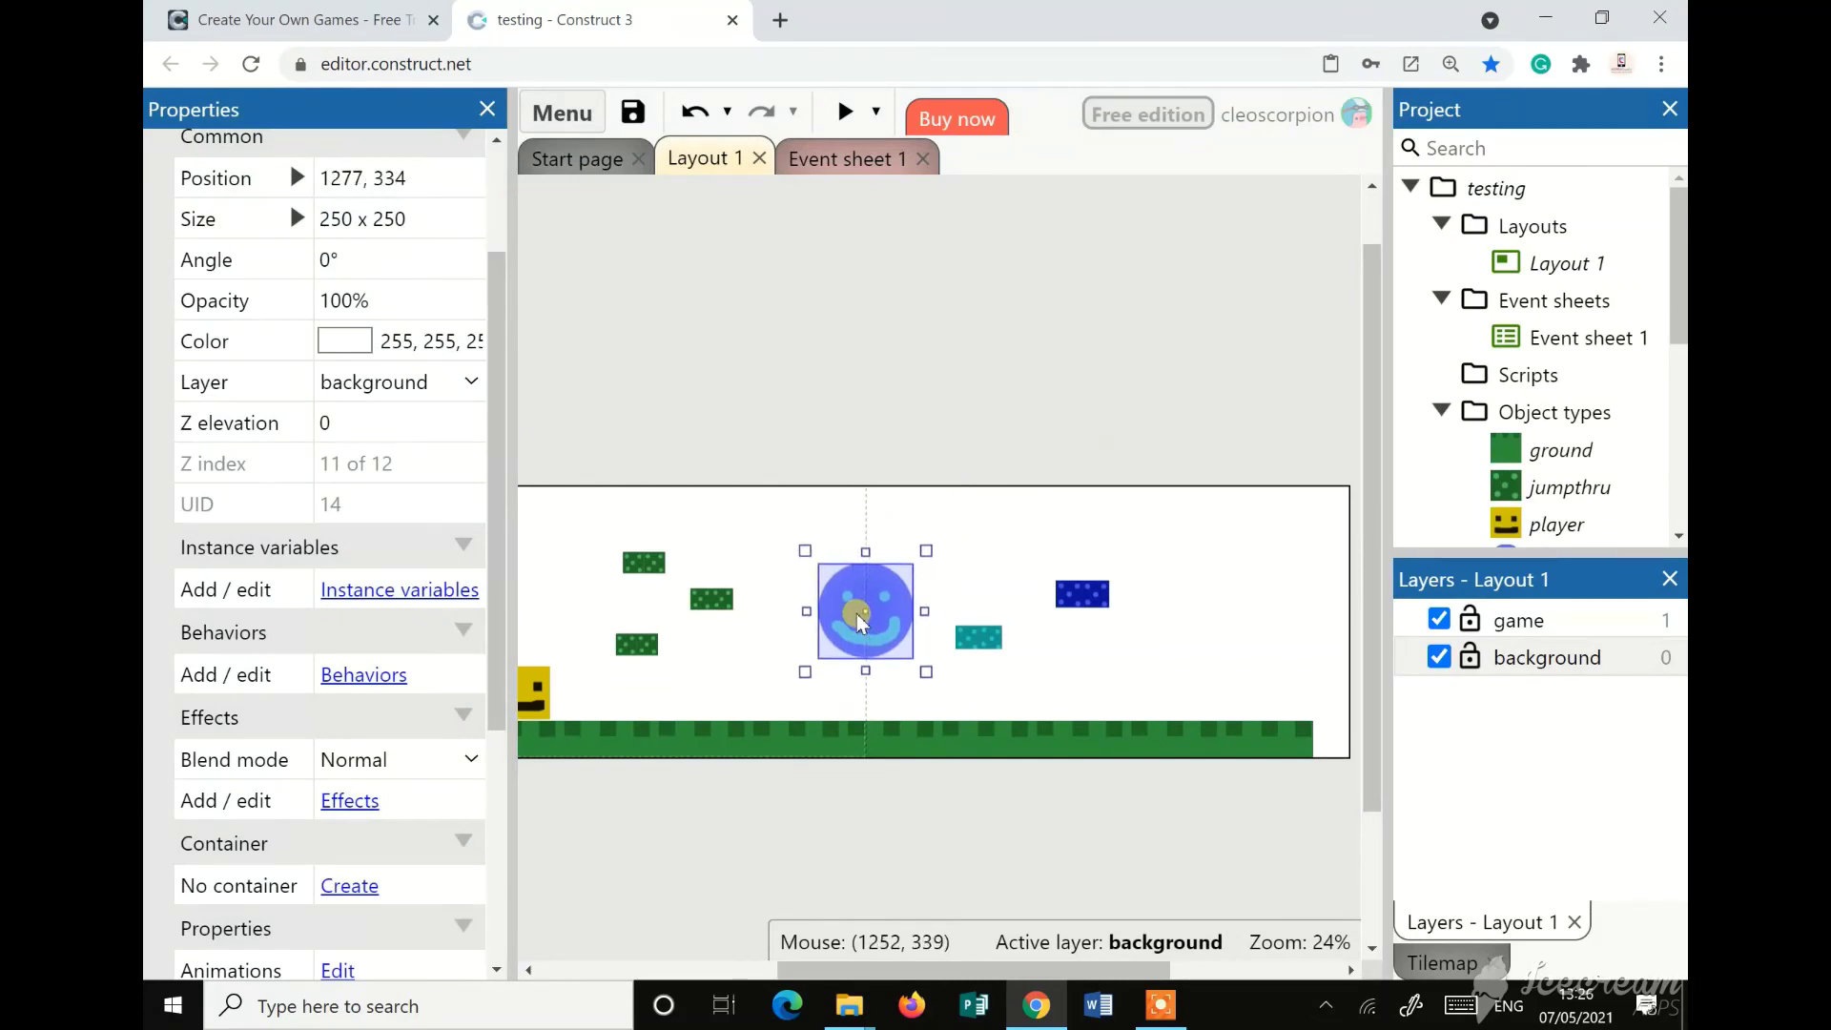
pyautogui.click(1008, 534)
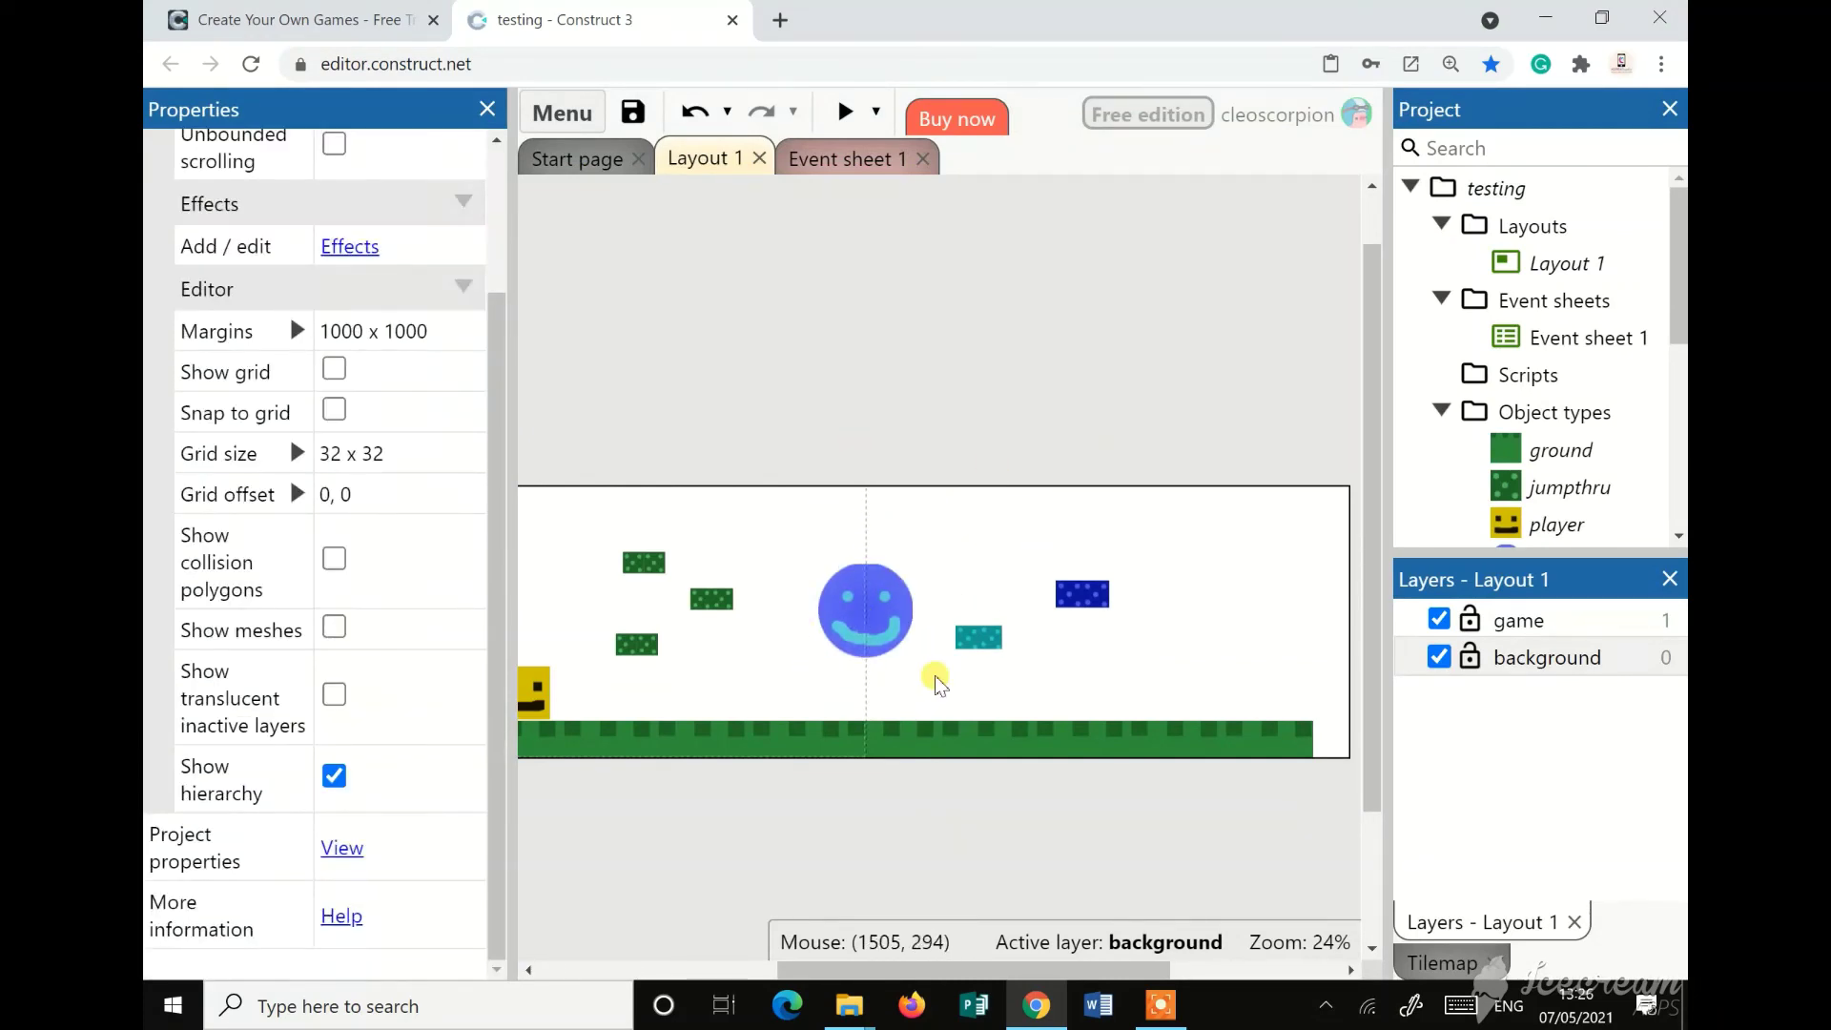
# Add the Rotate behavior to the blue smiley sprite and close its behaviors dialog
pyautogui.click(870, 653)
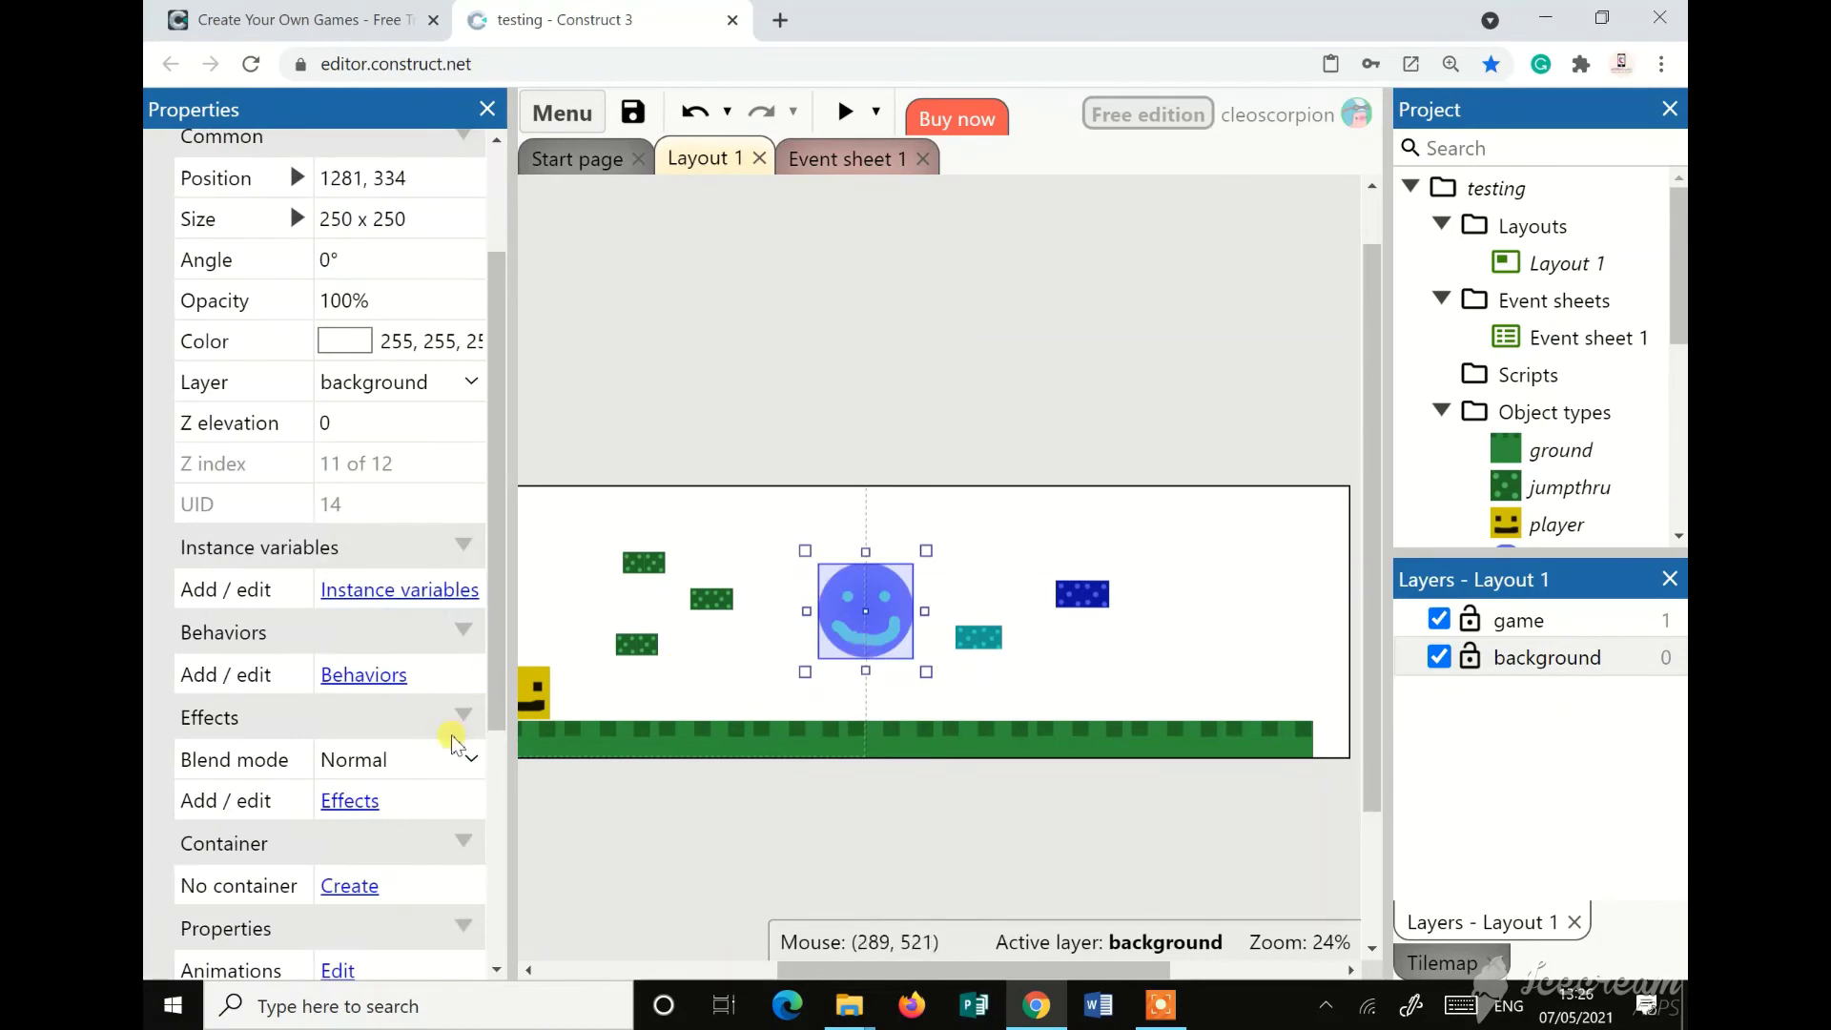
pyautogui.scroll(-3, 449, 726)
pyautogui.click(357, 431)
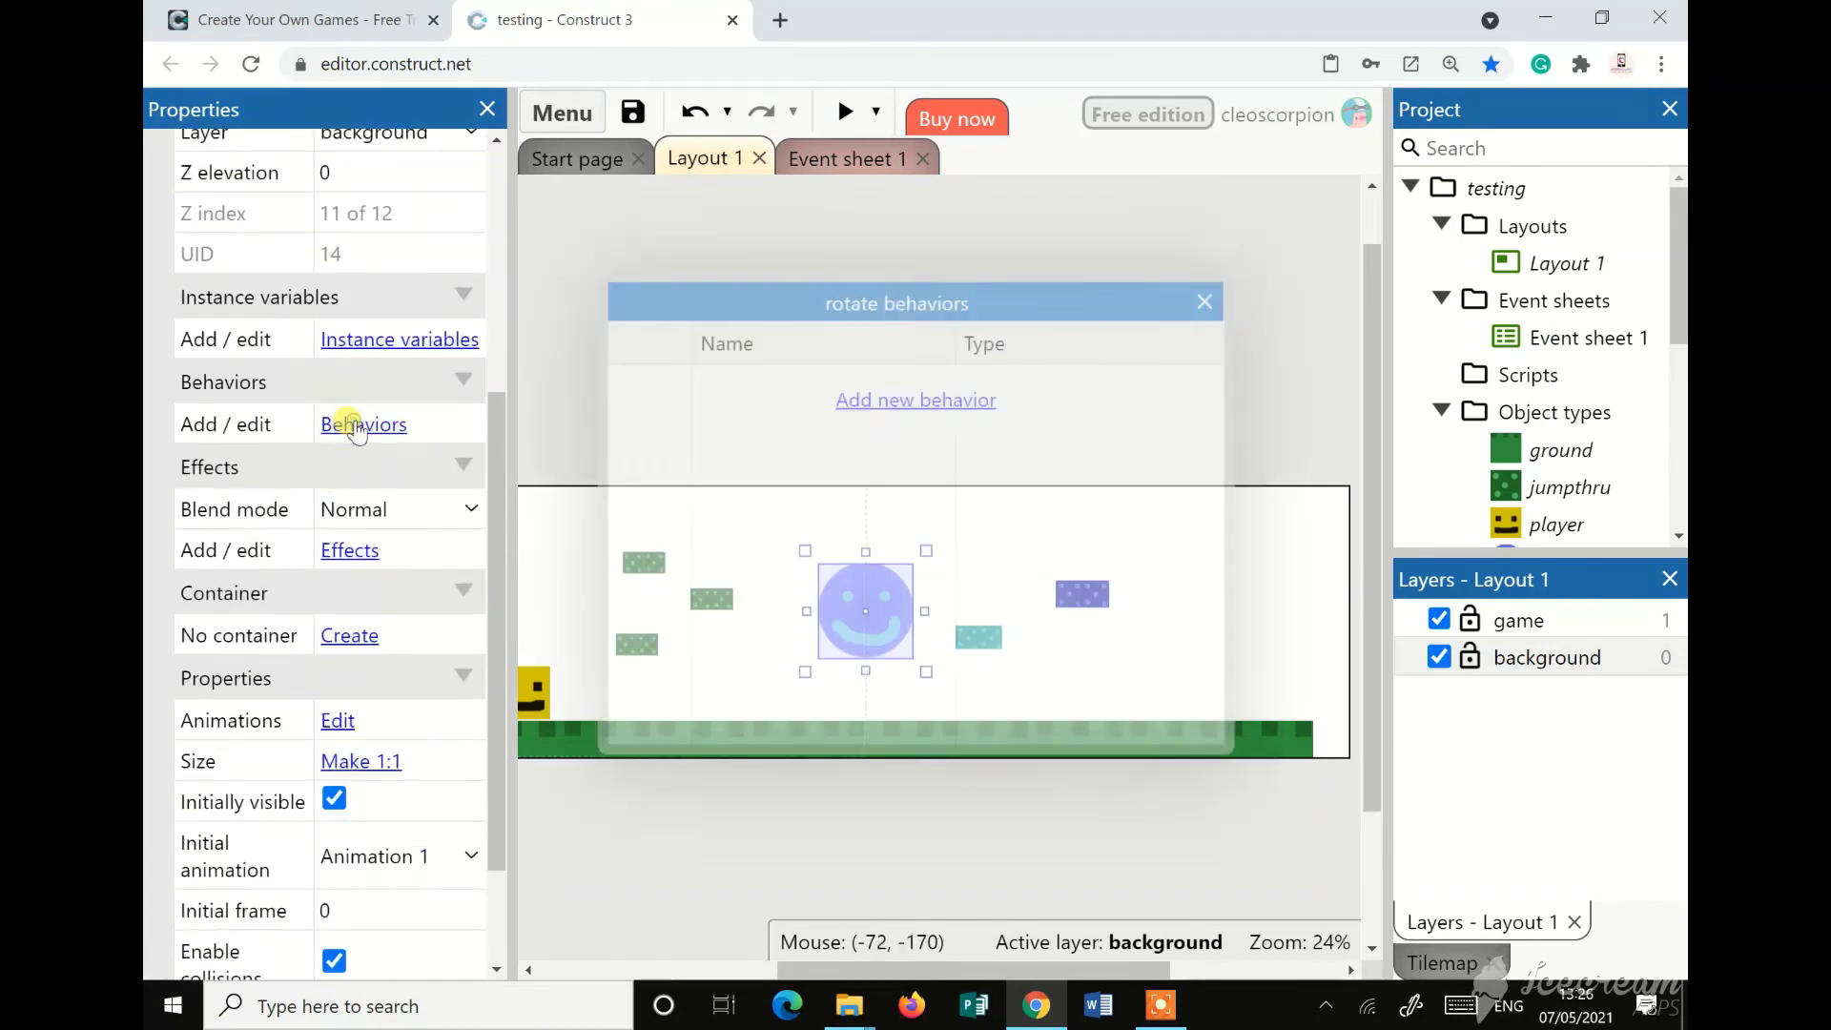
pyautogui.click(942, 401)
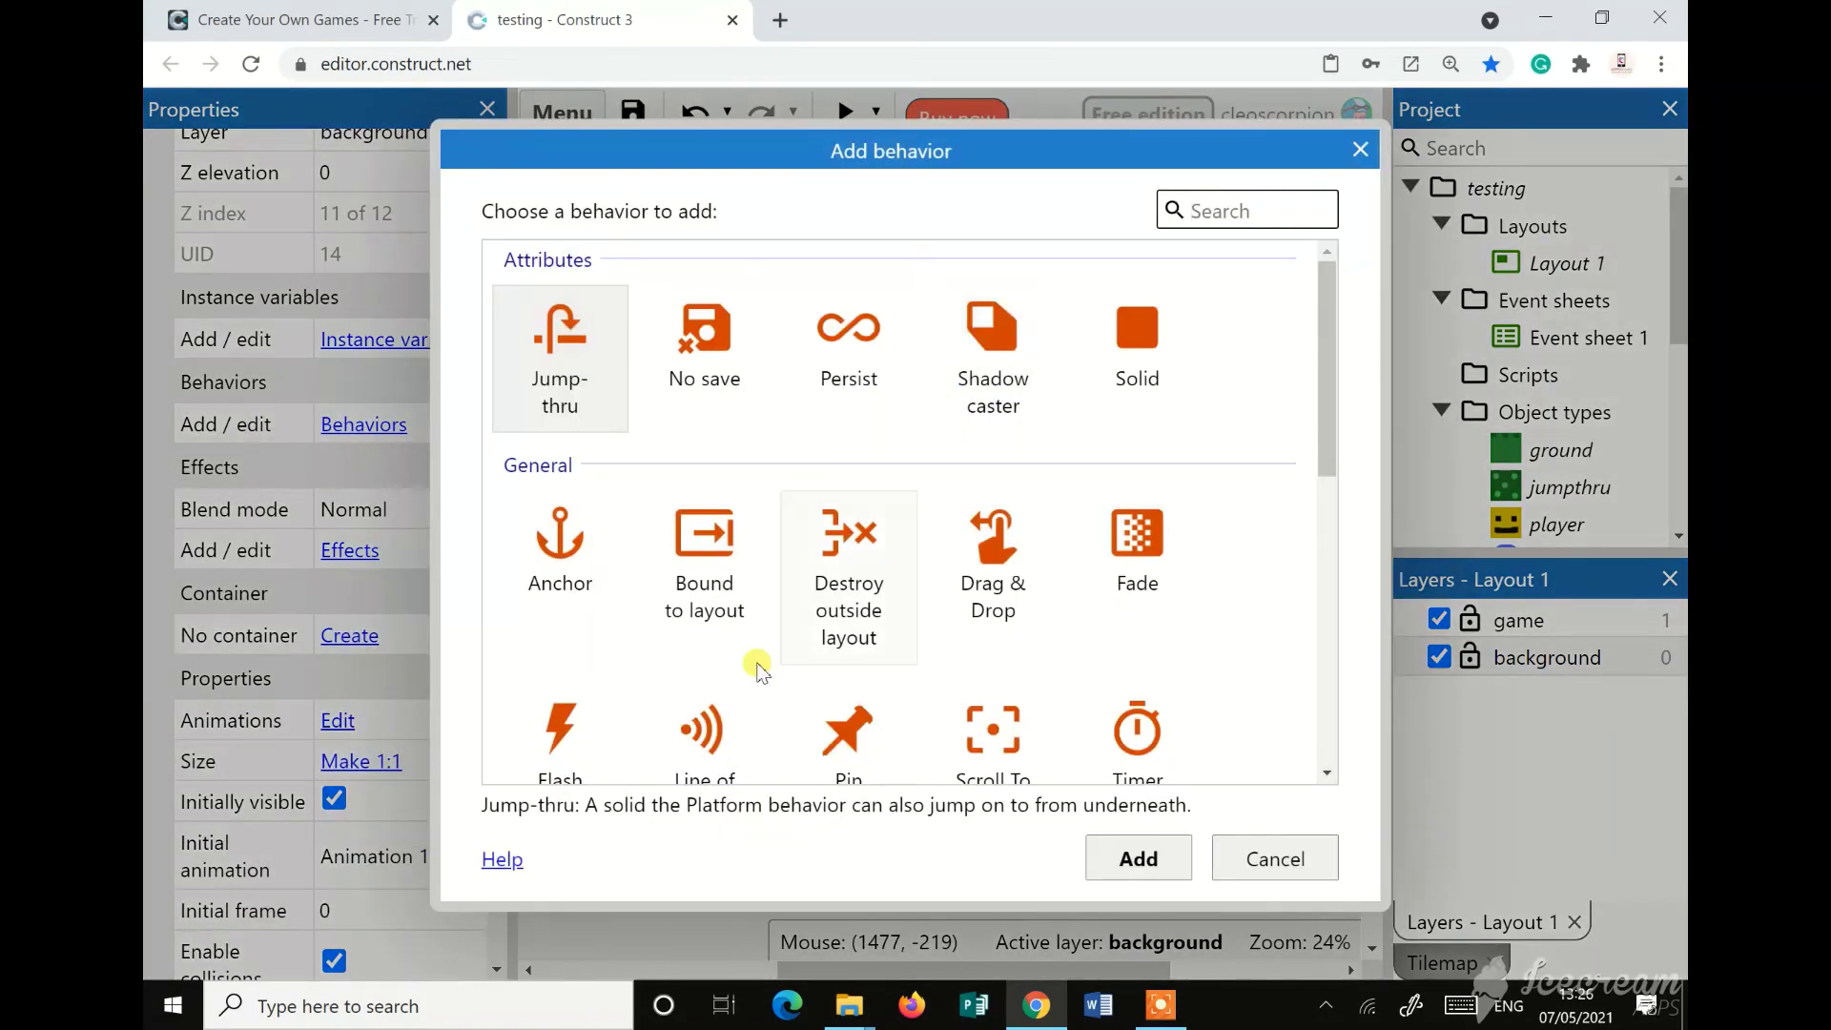
pyautogui.scroll(-5, 758, 672)
pyautogui.scroll(-3, 758, 672)
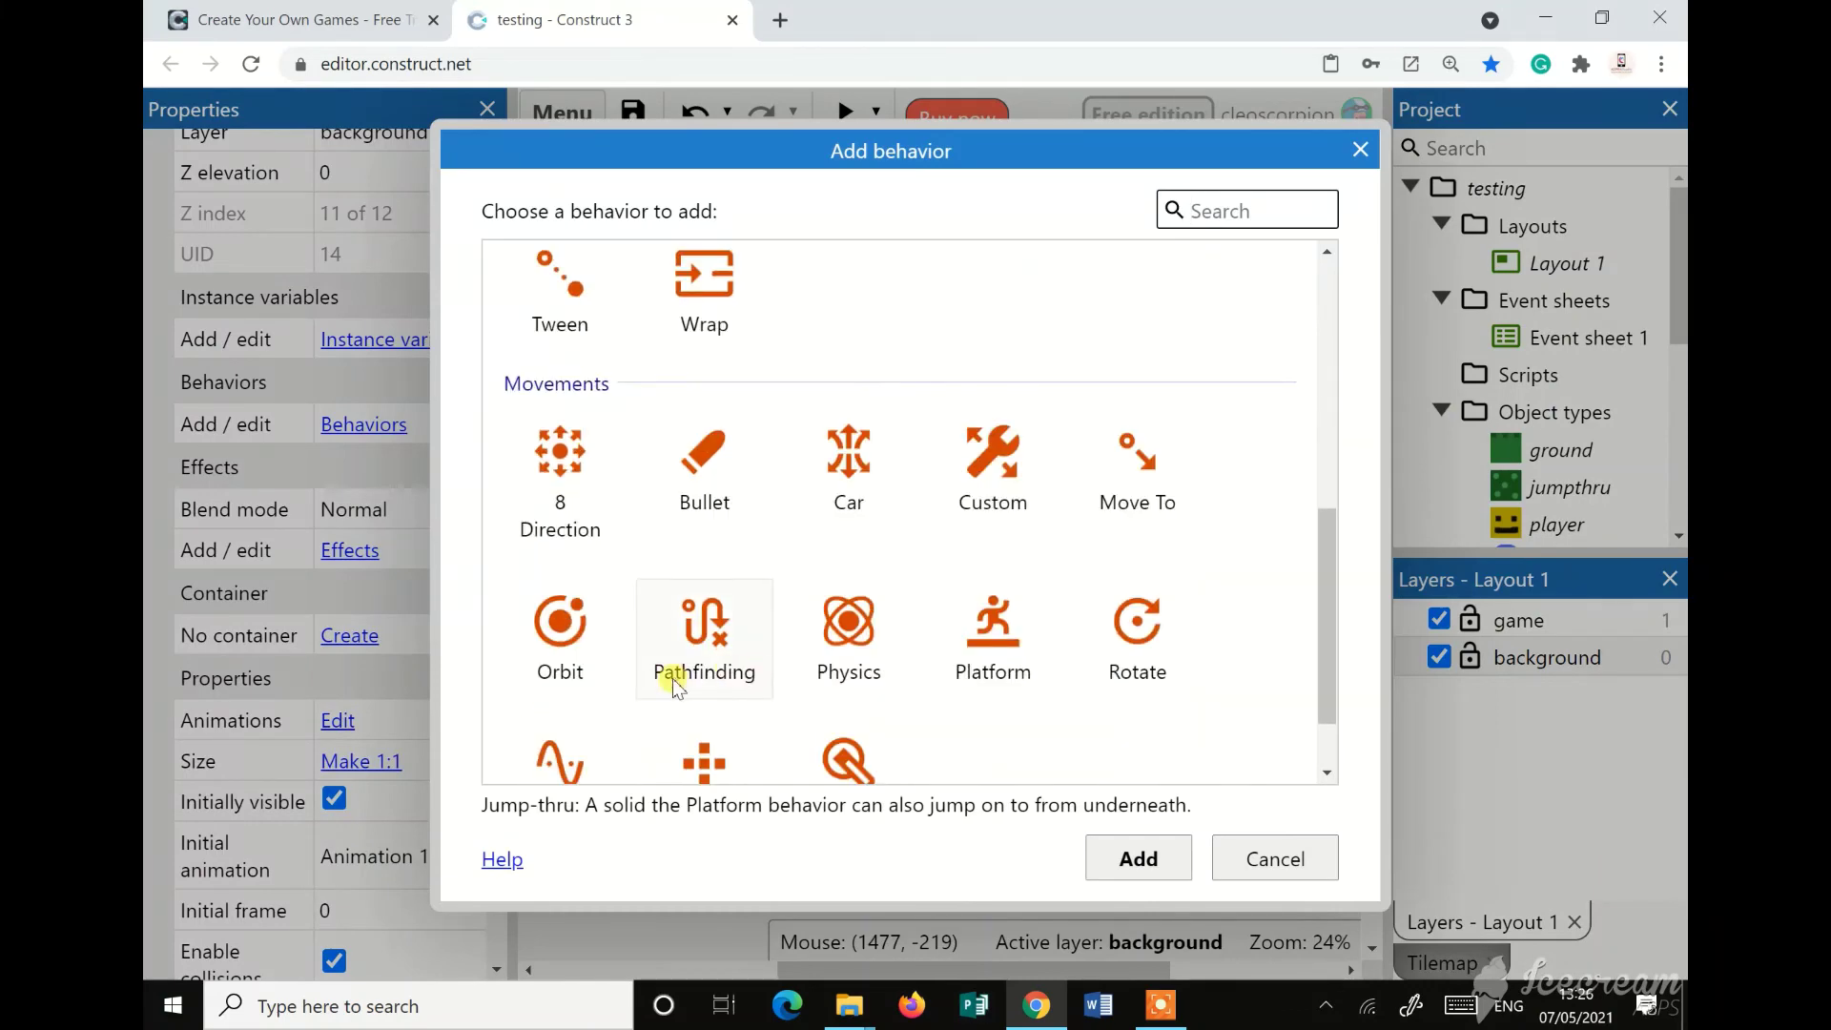
pyautogui.scroll(-1, 672, 678)
pyautogui.click(1176, 509)
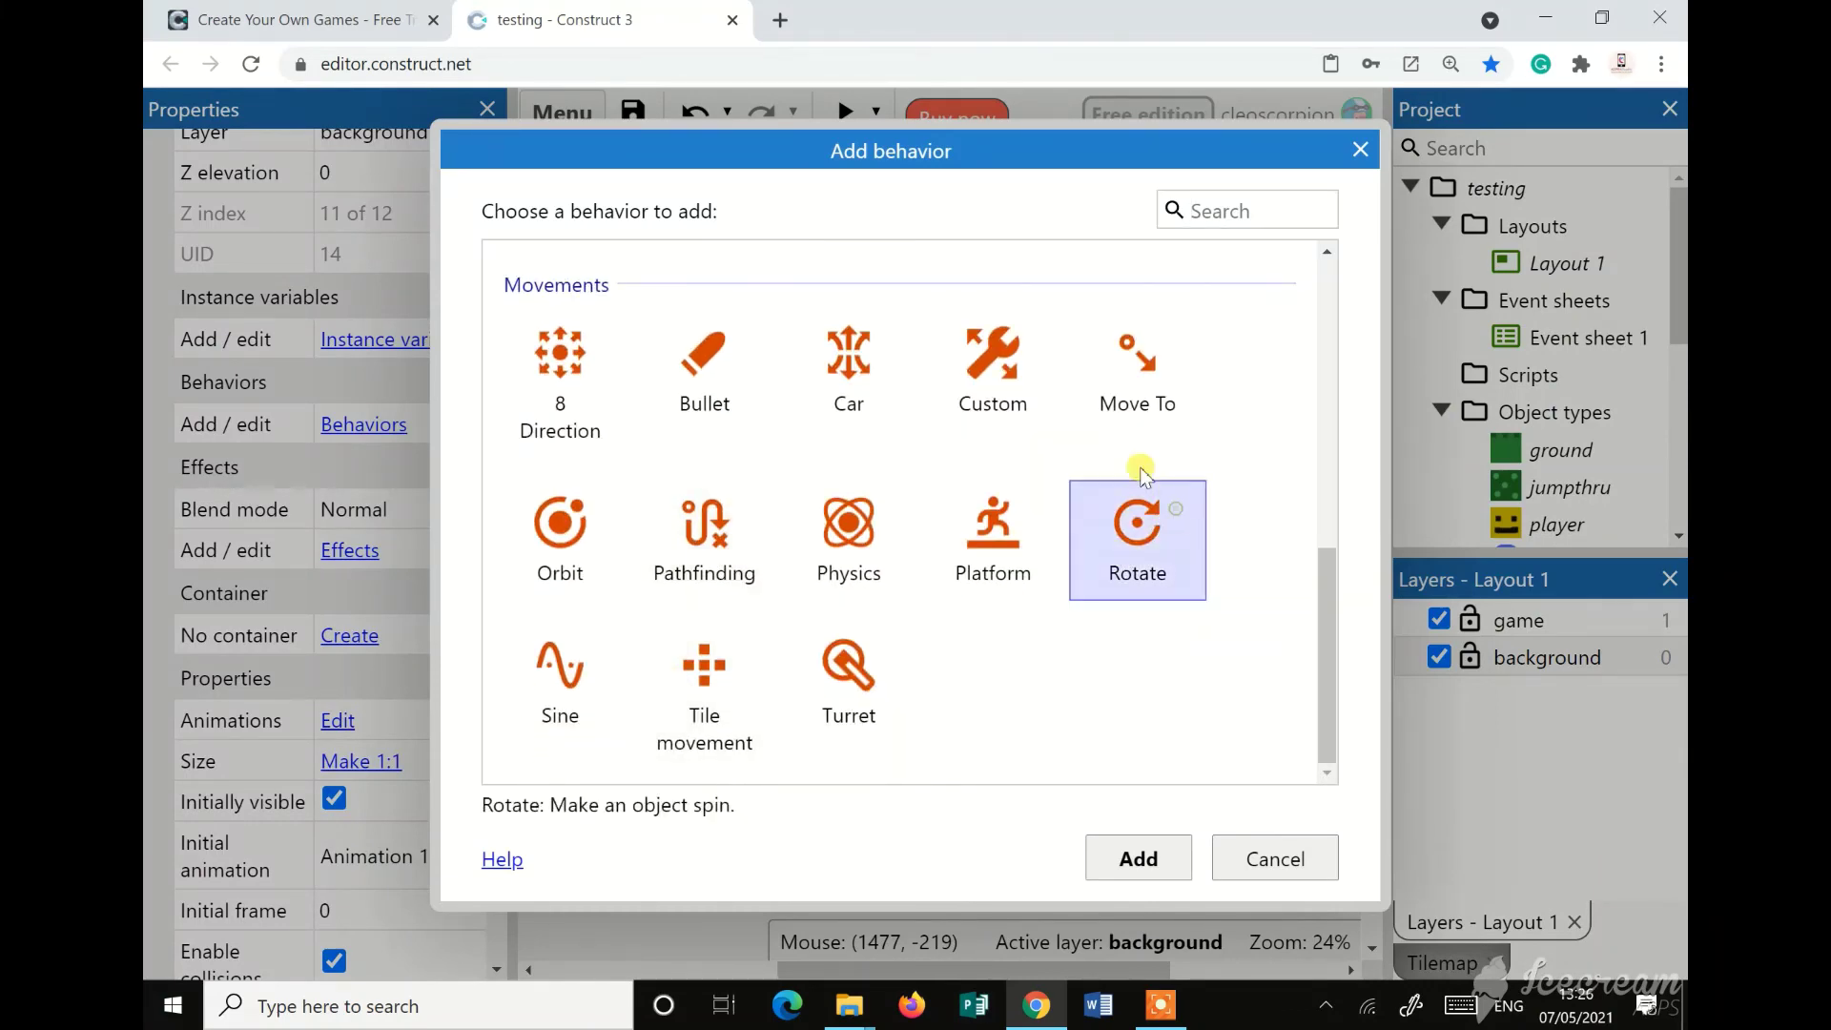
pyautogui.click(1128, 858)
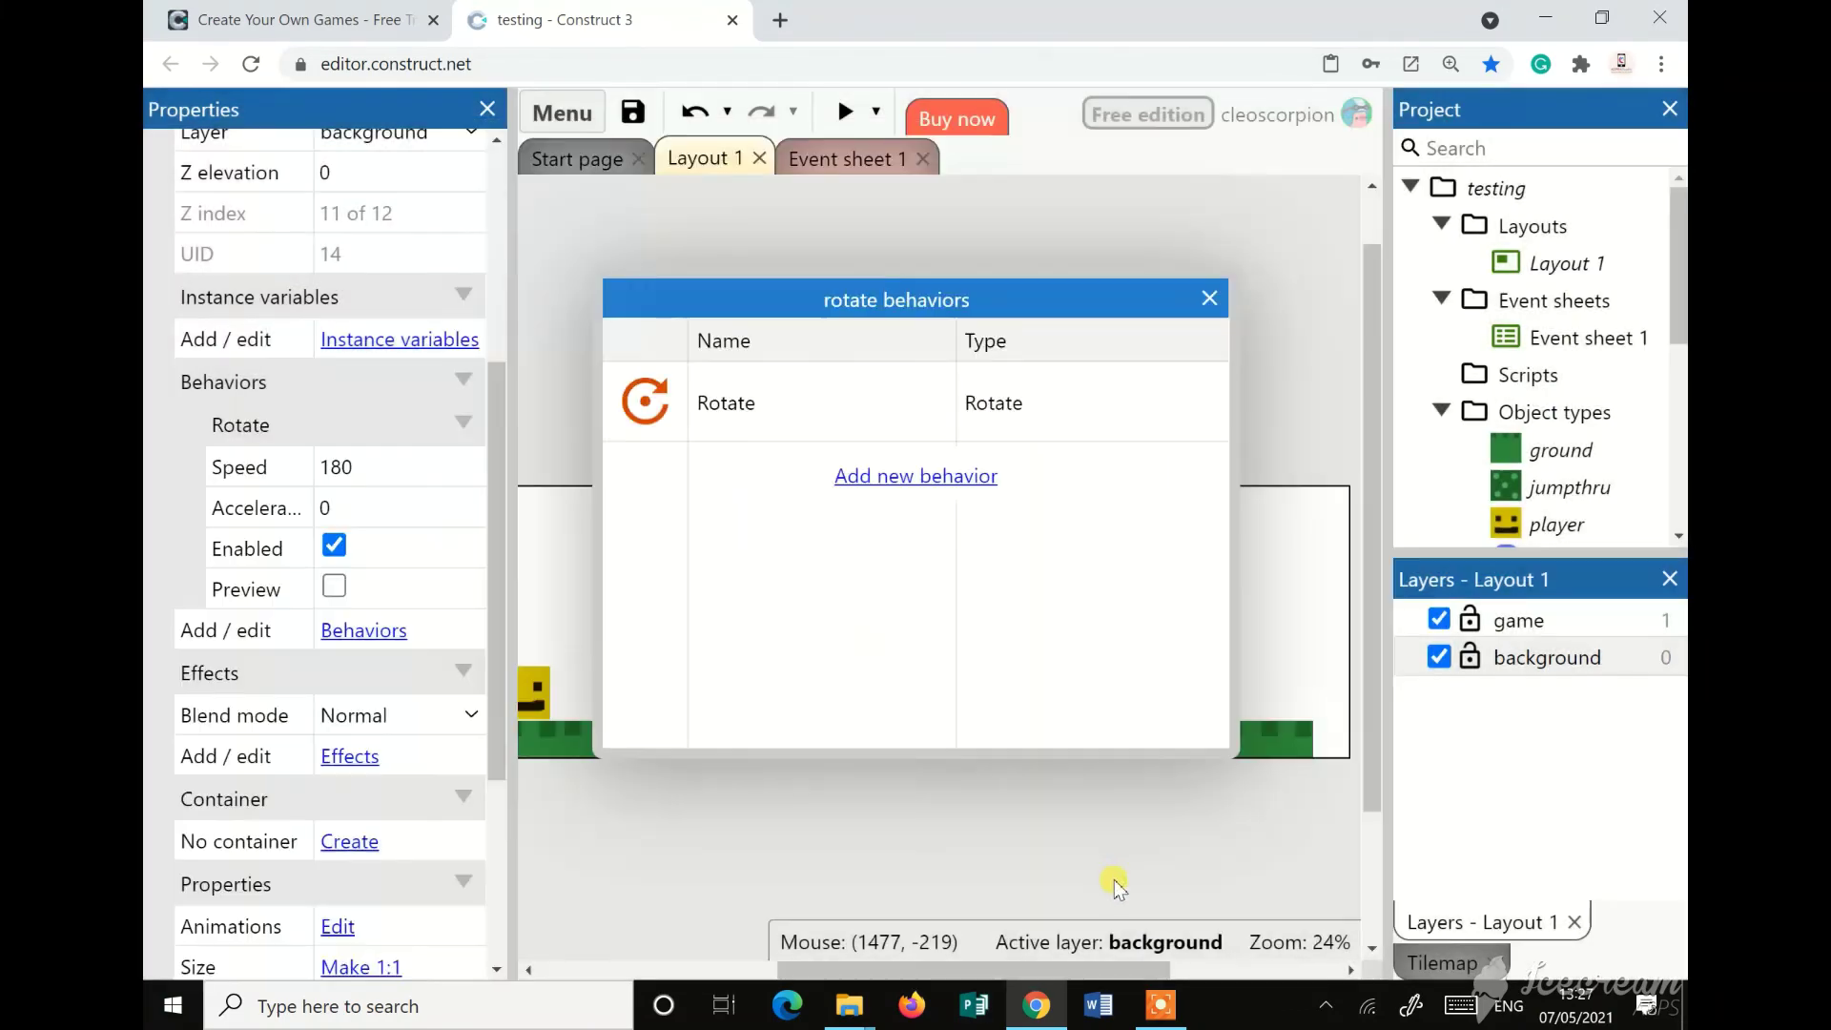
pyautogui.click(1207, 299)
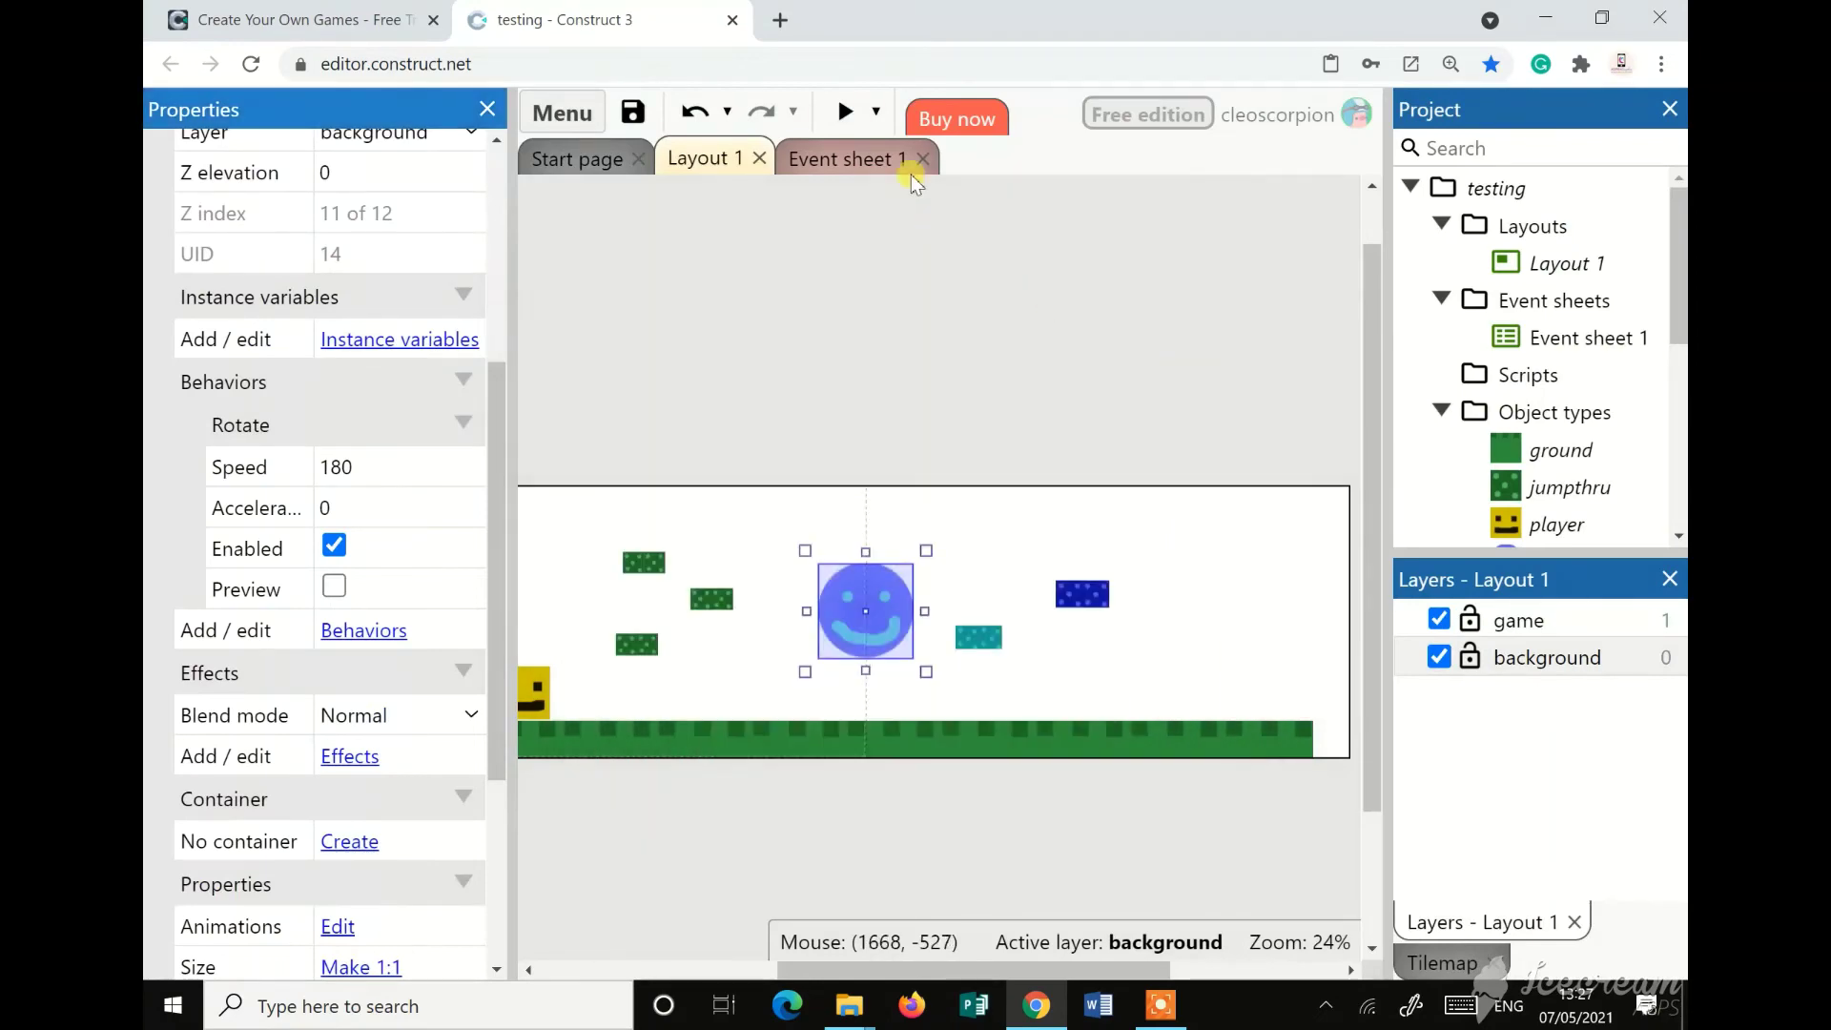
# Preview the game, move the player past the rotating smiley and jump across the teal and dark blue platforms, go back, and close the preview
pyautogui.click(857, 117)
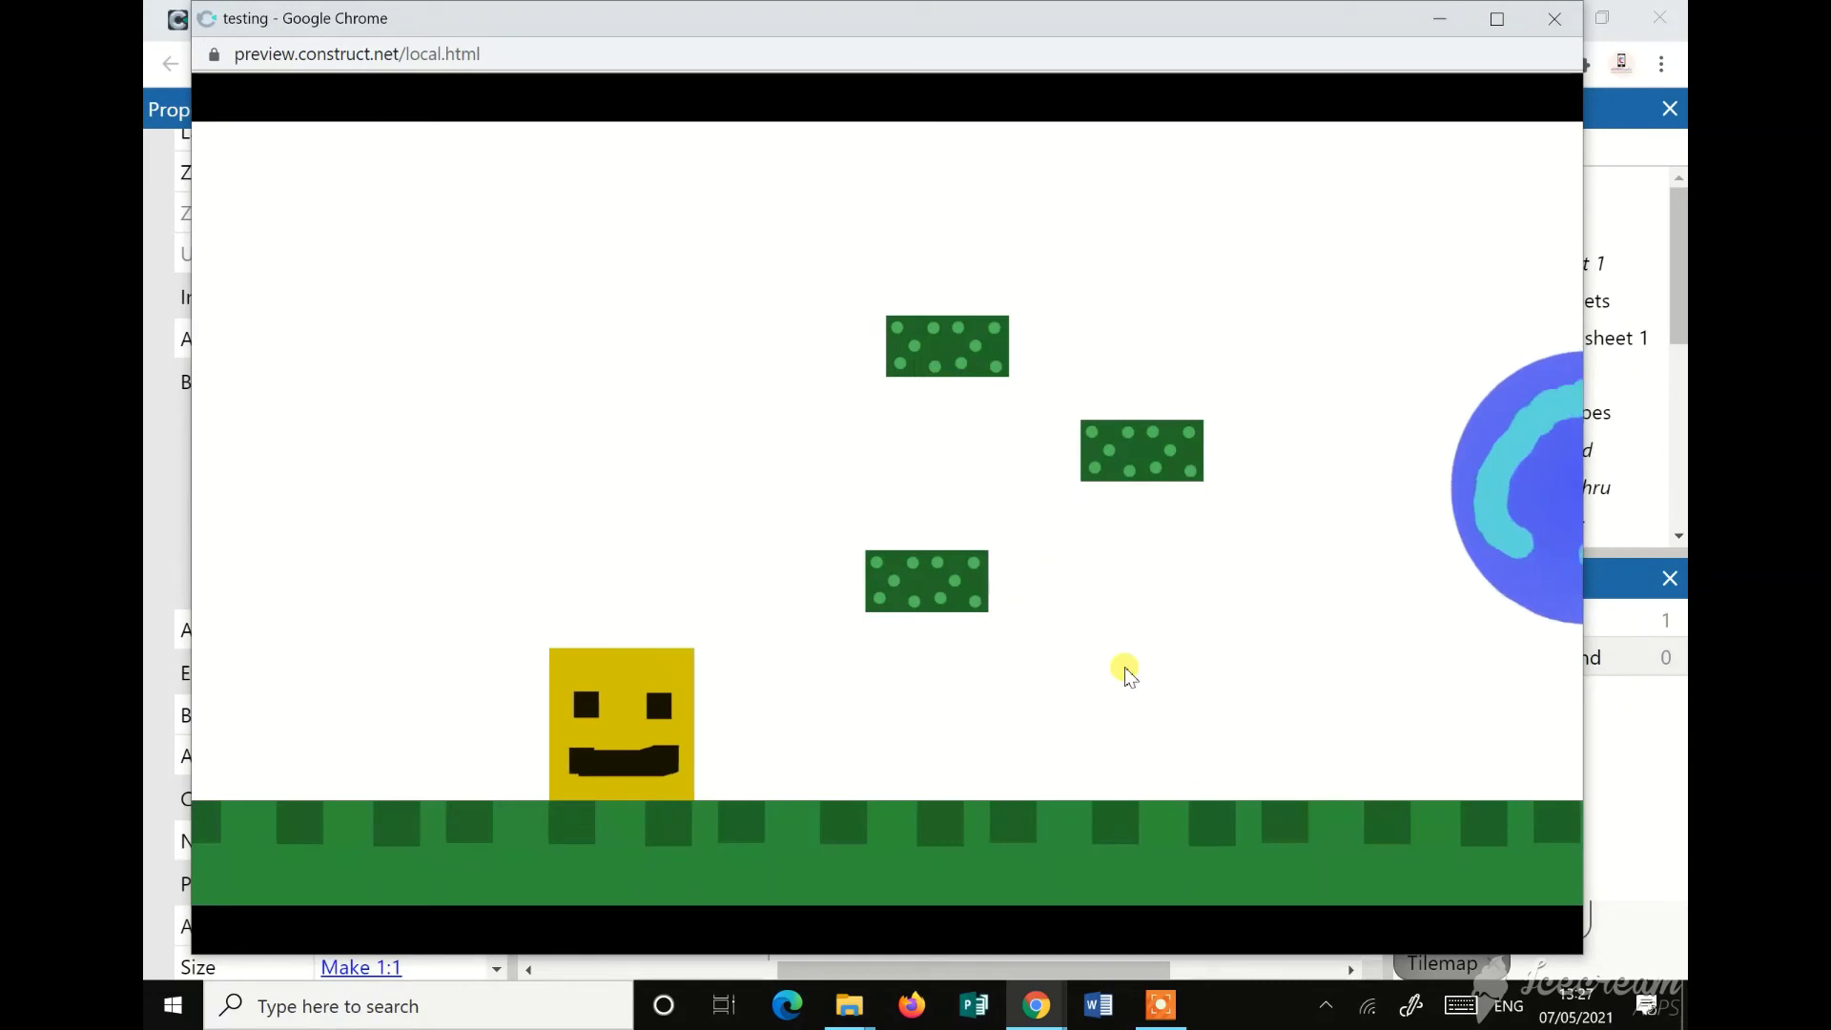
pyautogui.press('Right')
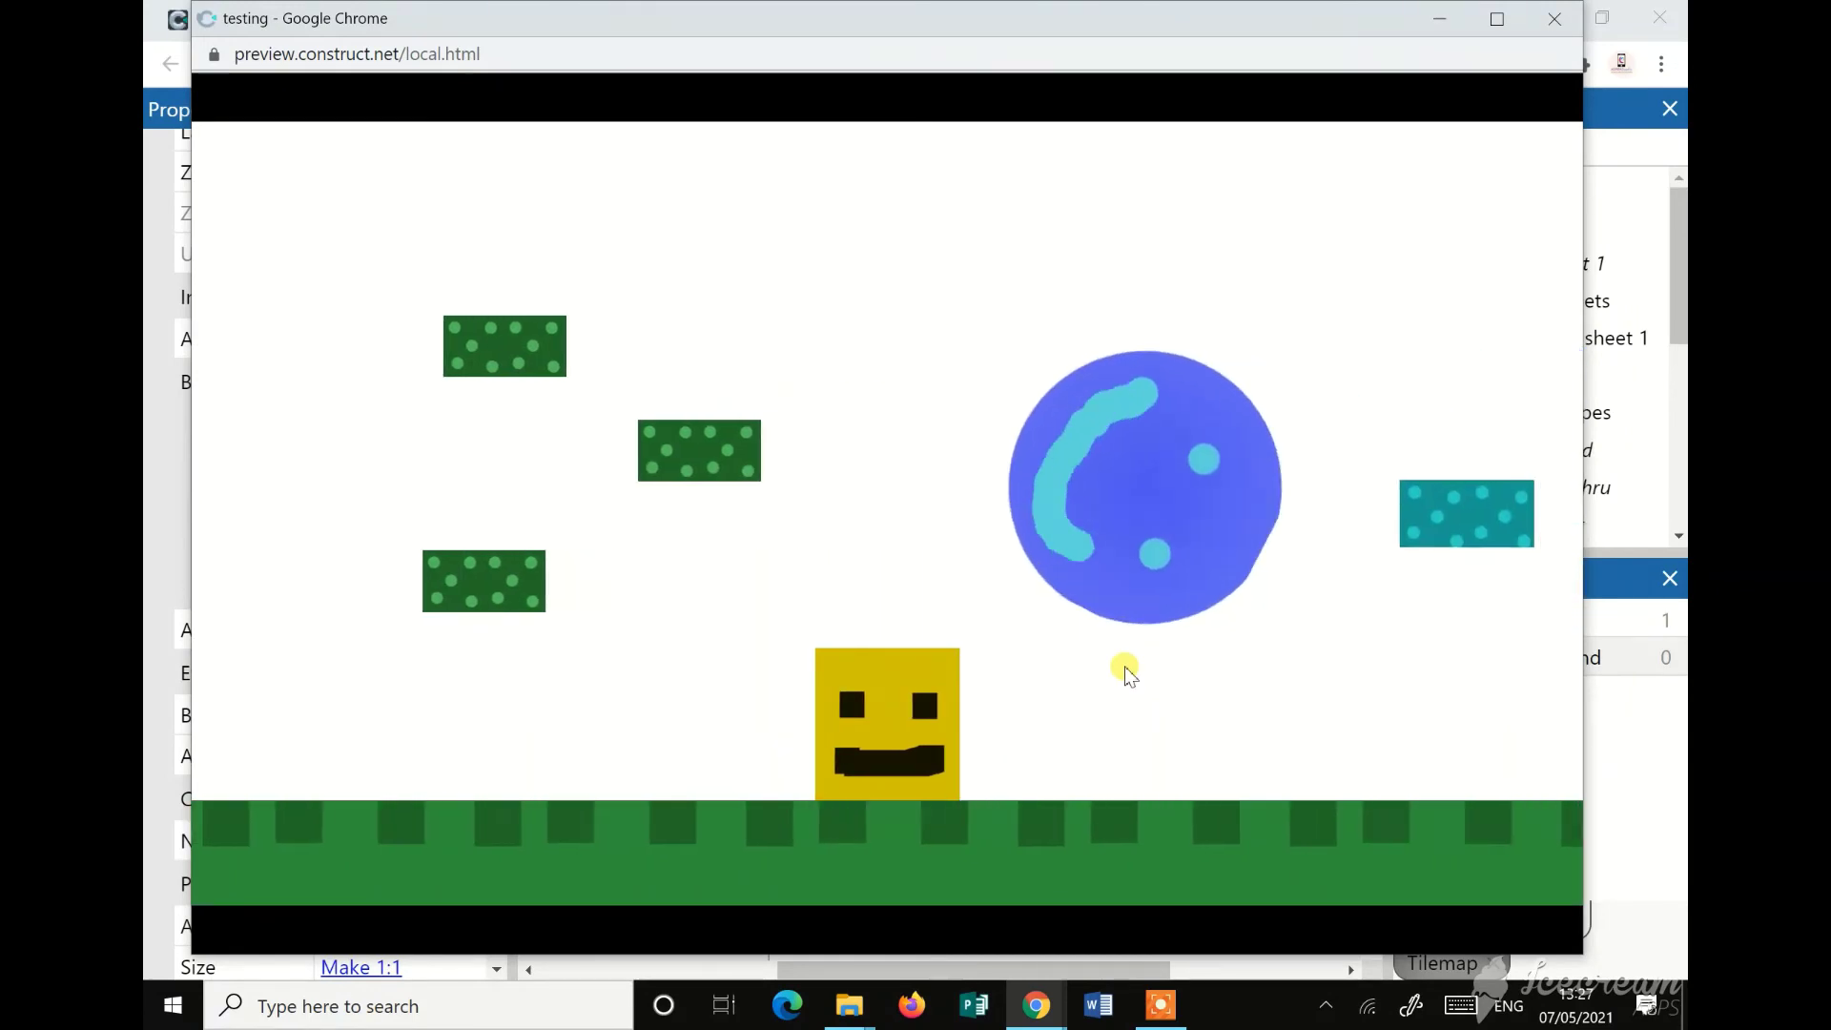
pyautogui.press('Right')
pyautogui.press('Up')
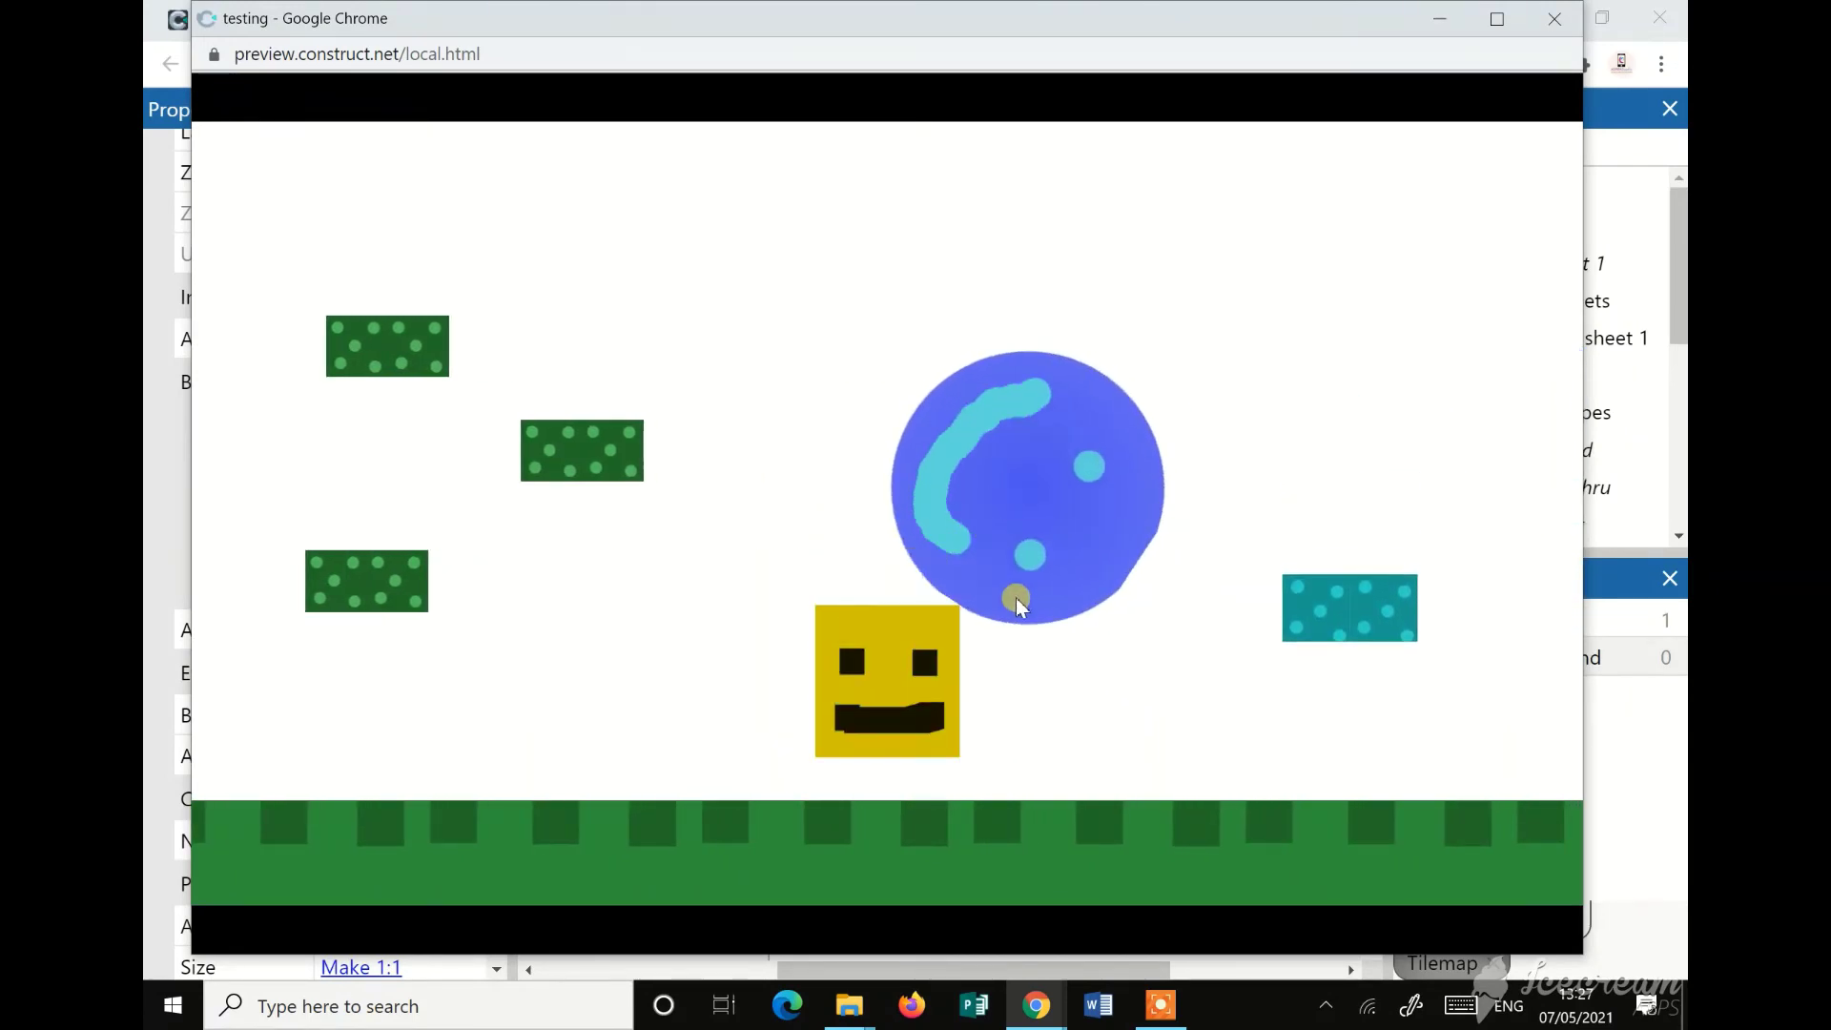
pyautogui.press('Right')
pyautogui.press('Up')
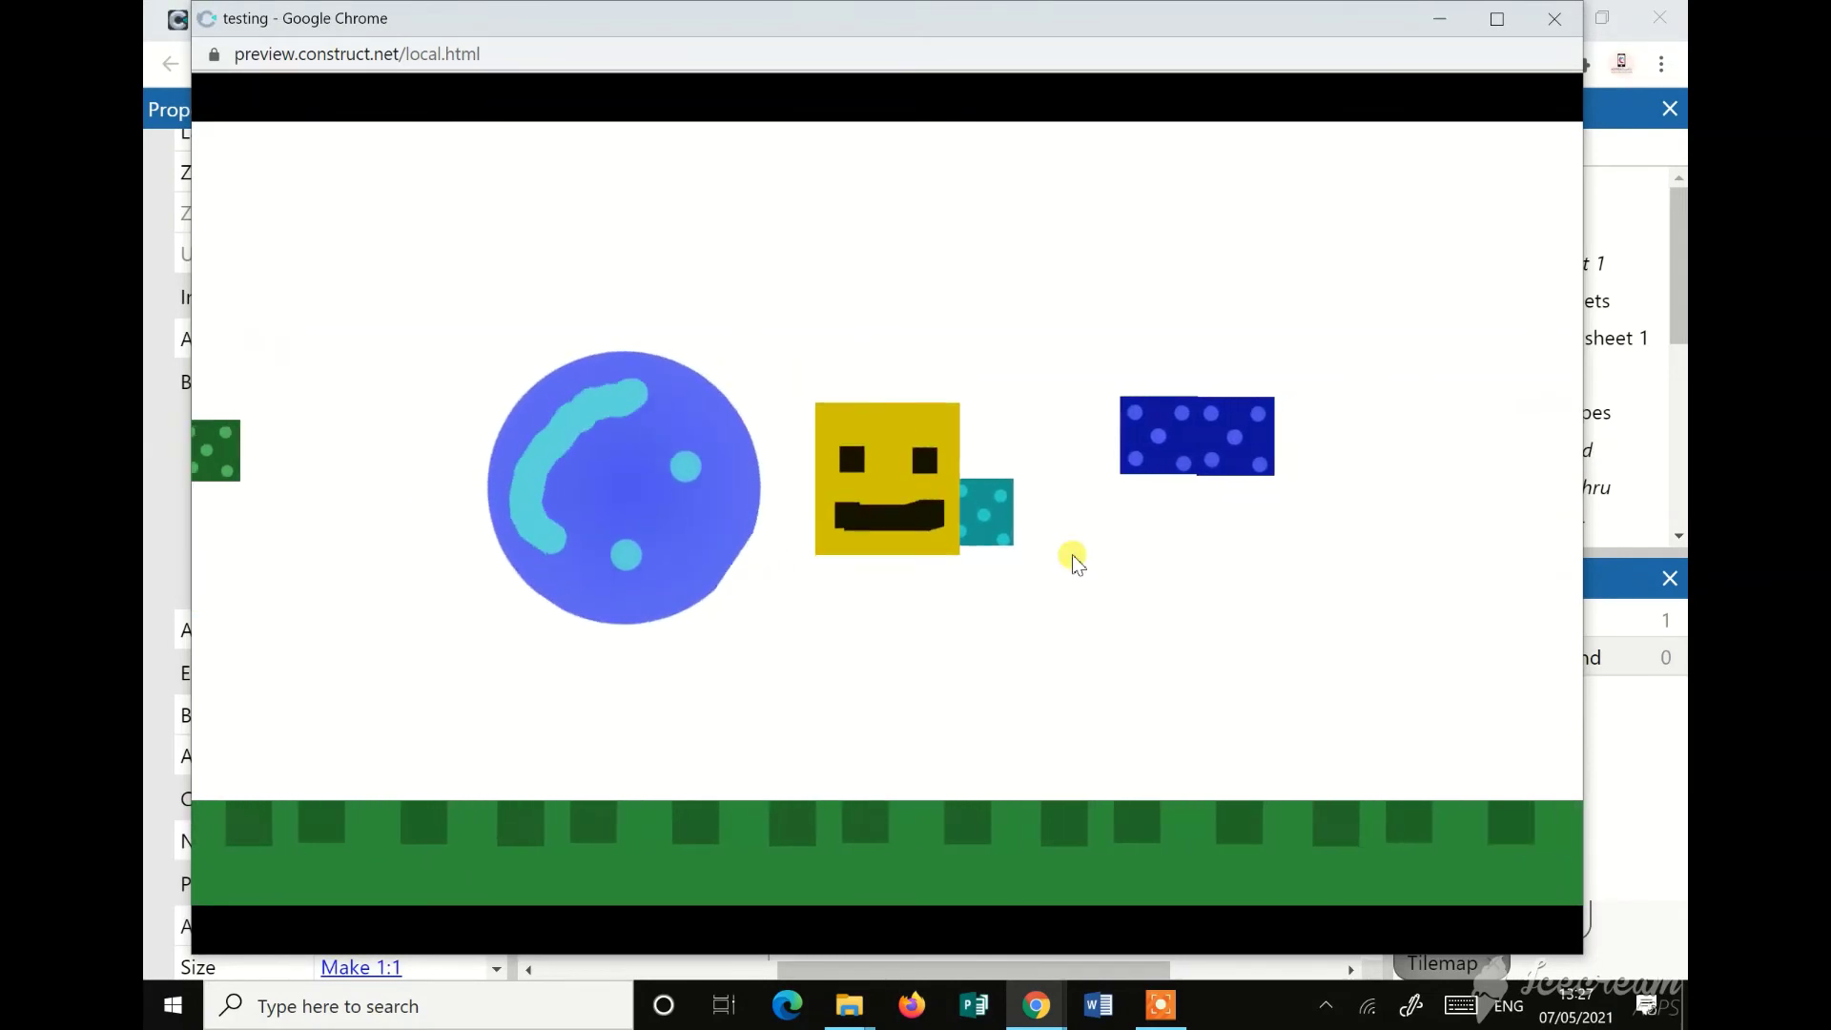
pyautogui.press('Up')
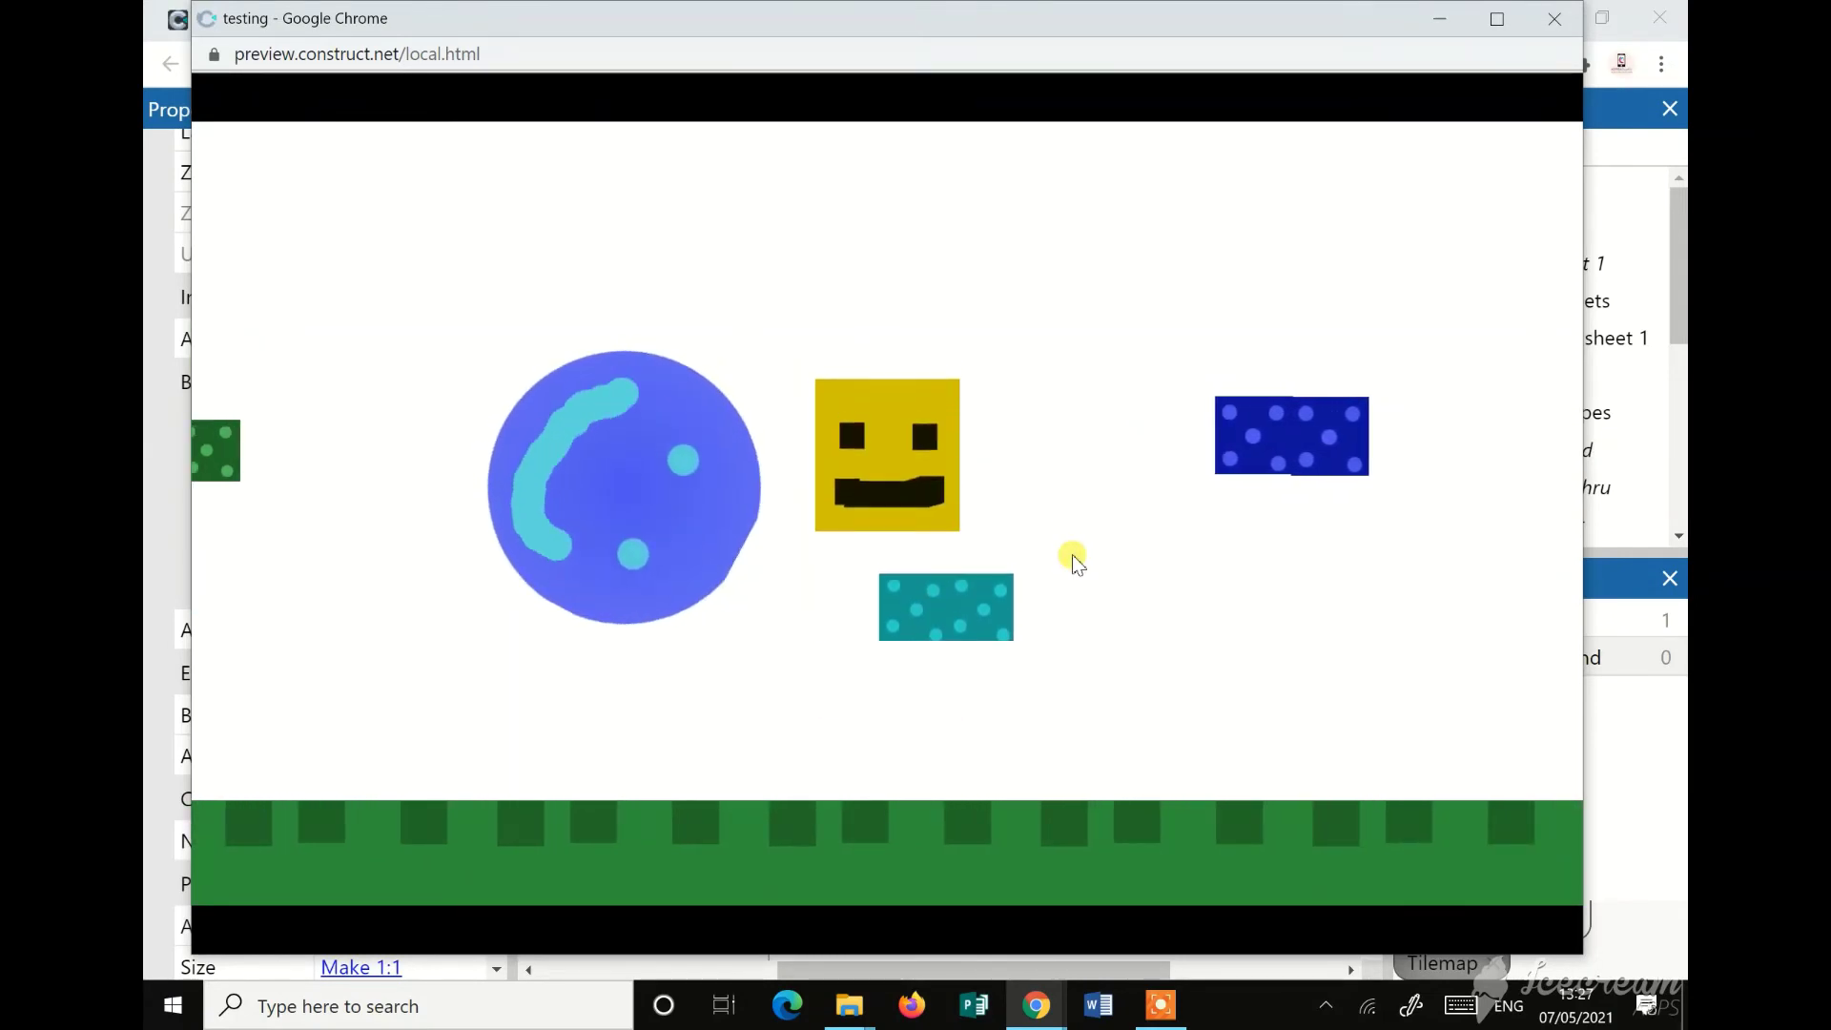
pyautogui.press('Right')
pyautogui.press('Up')
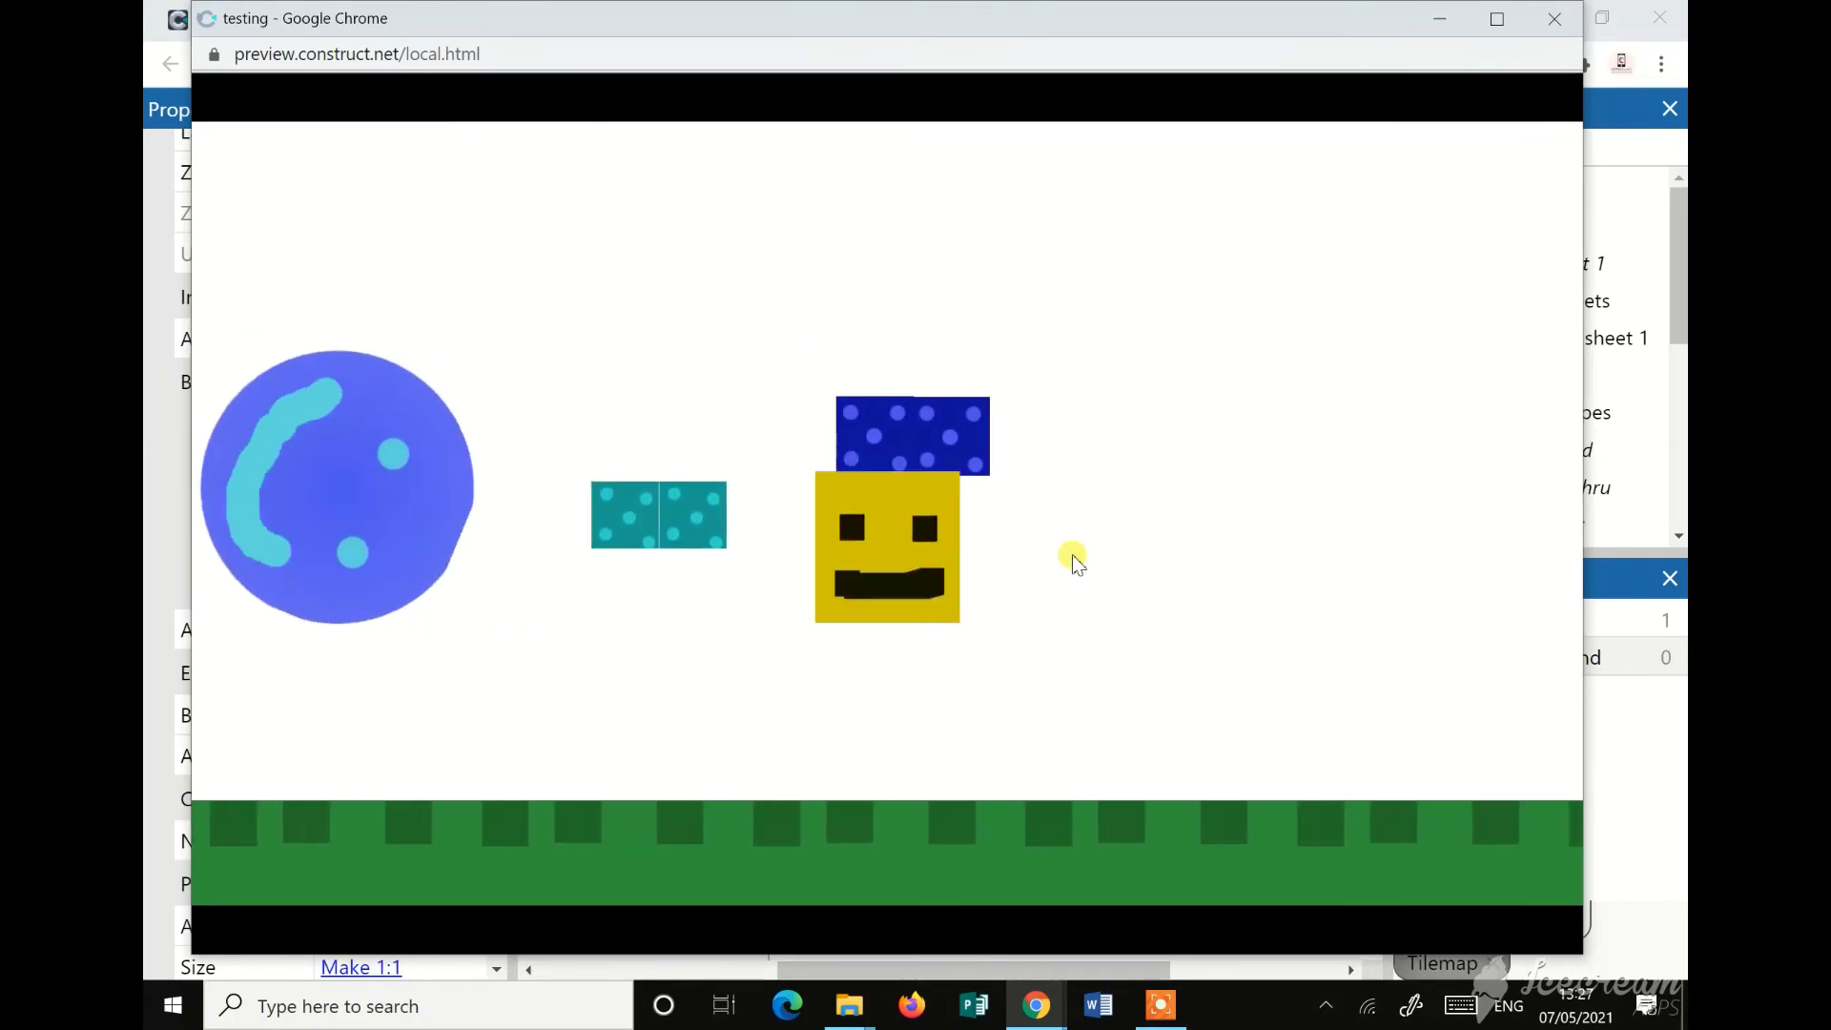
pyautogui.press('Left')
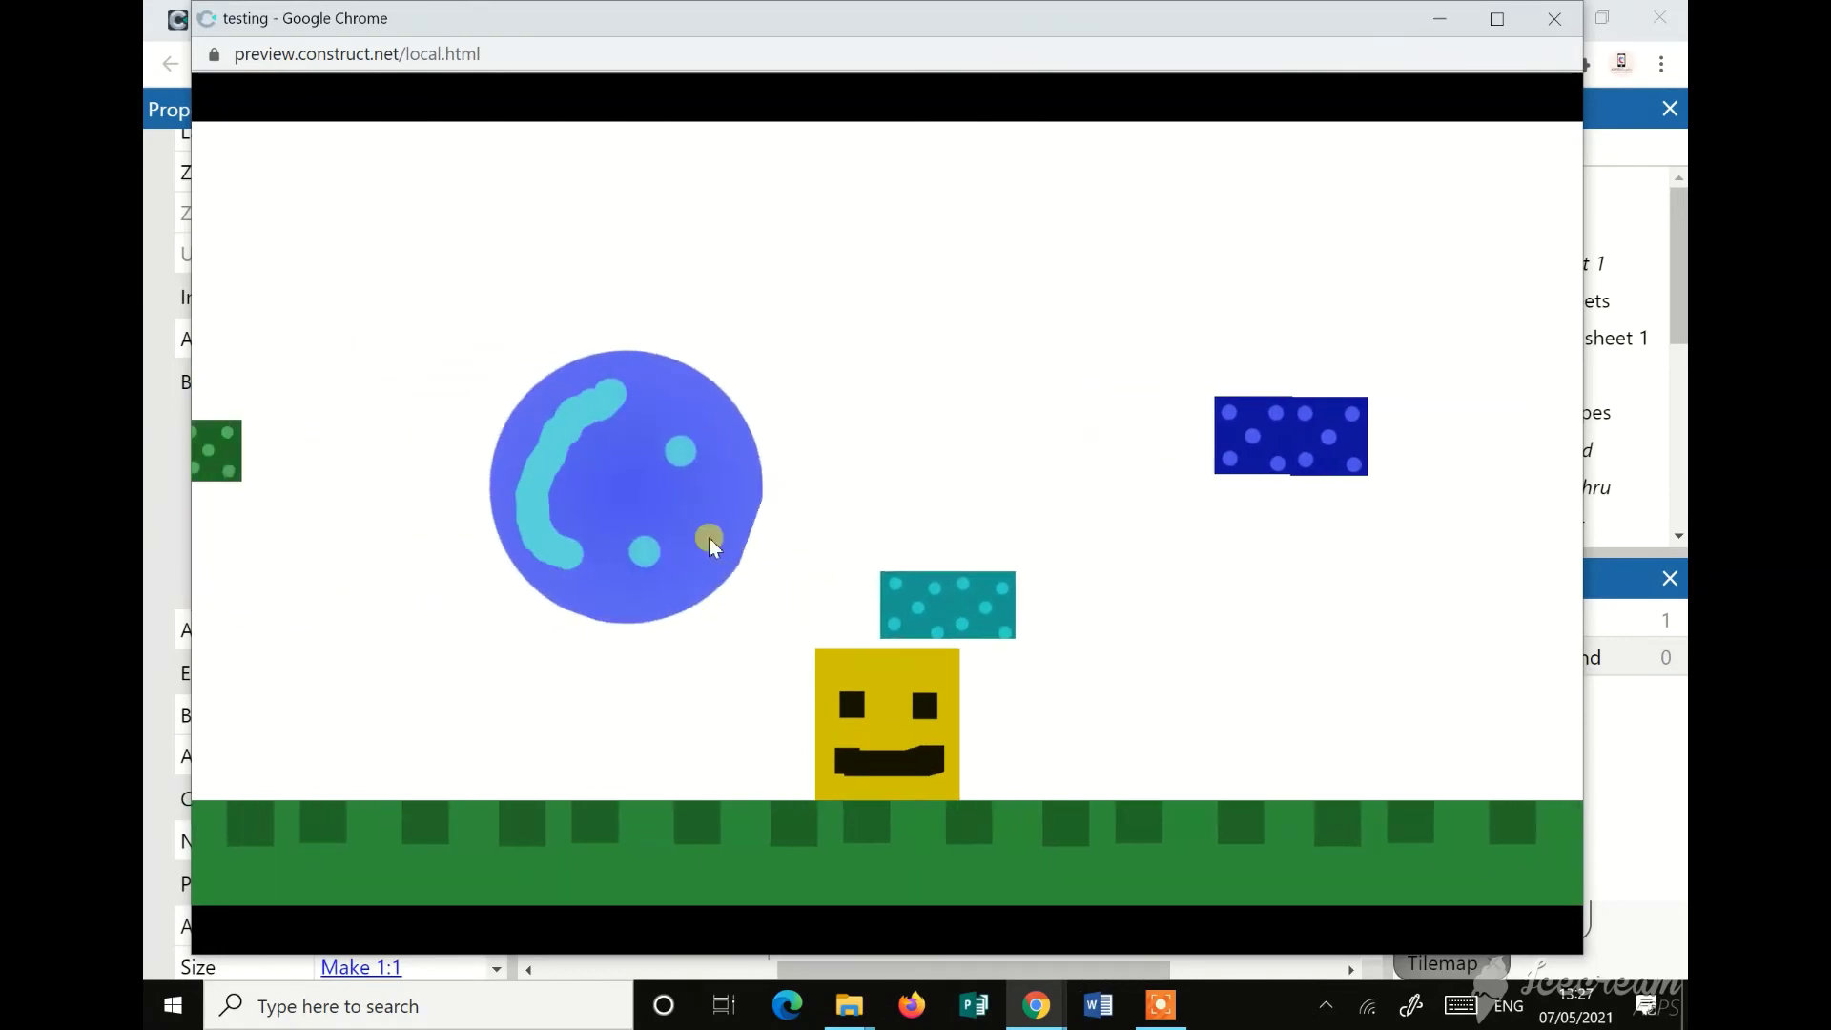
pyautogui.press('Left')
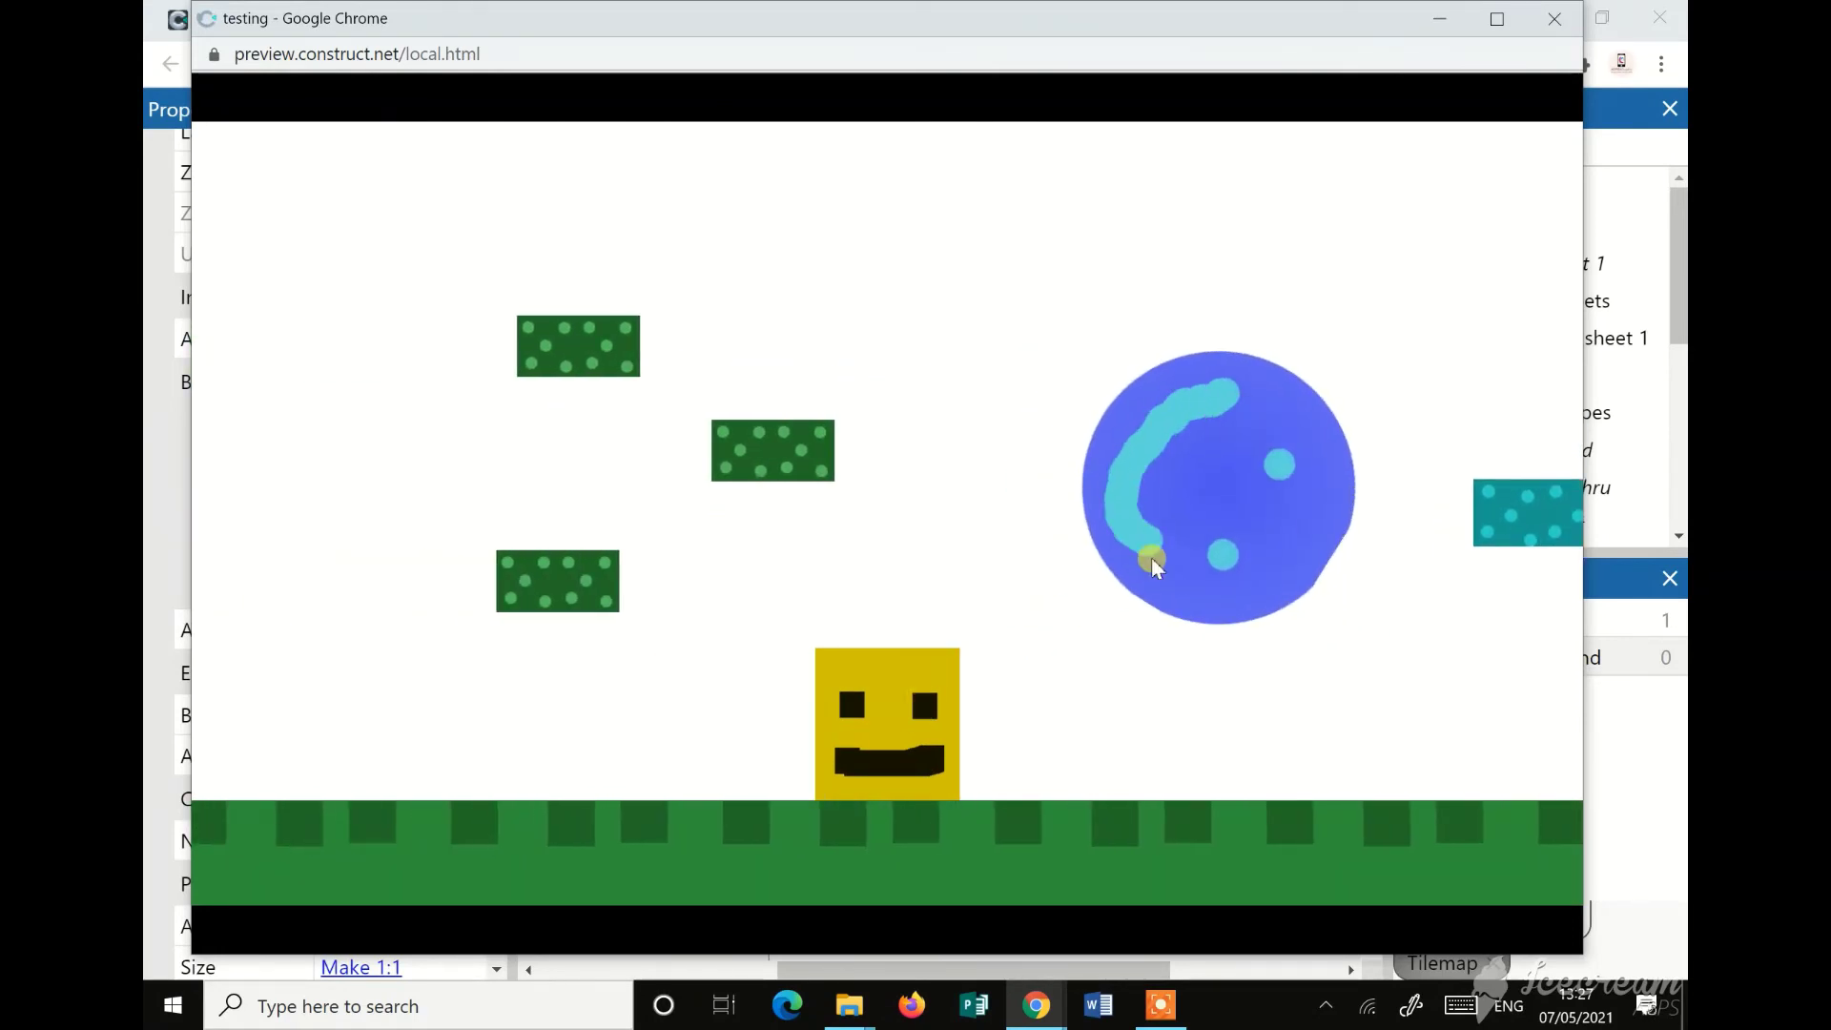
pyautogui.click(1554, 28)
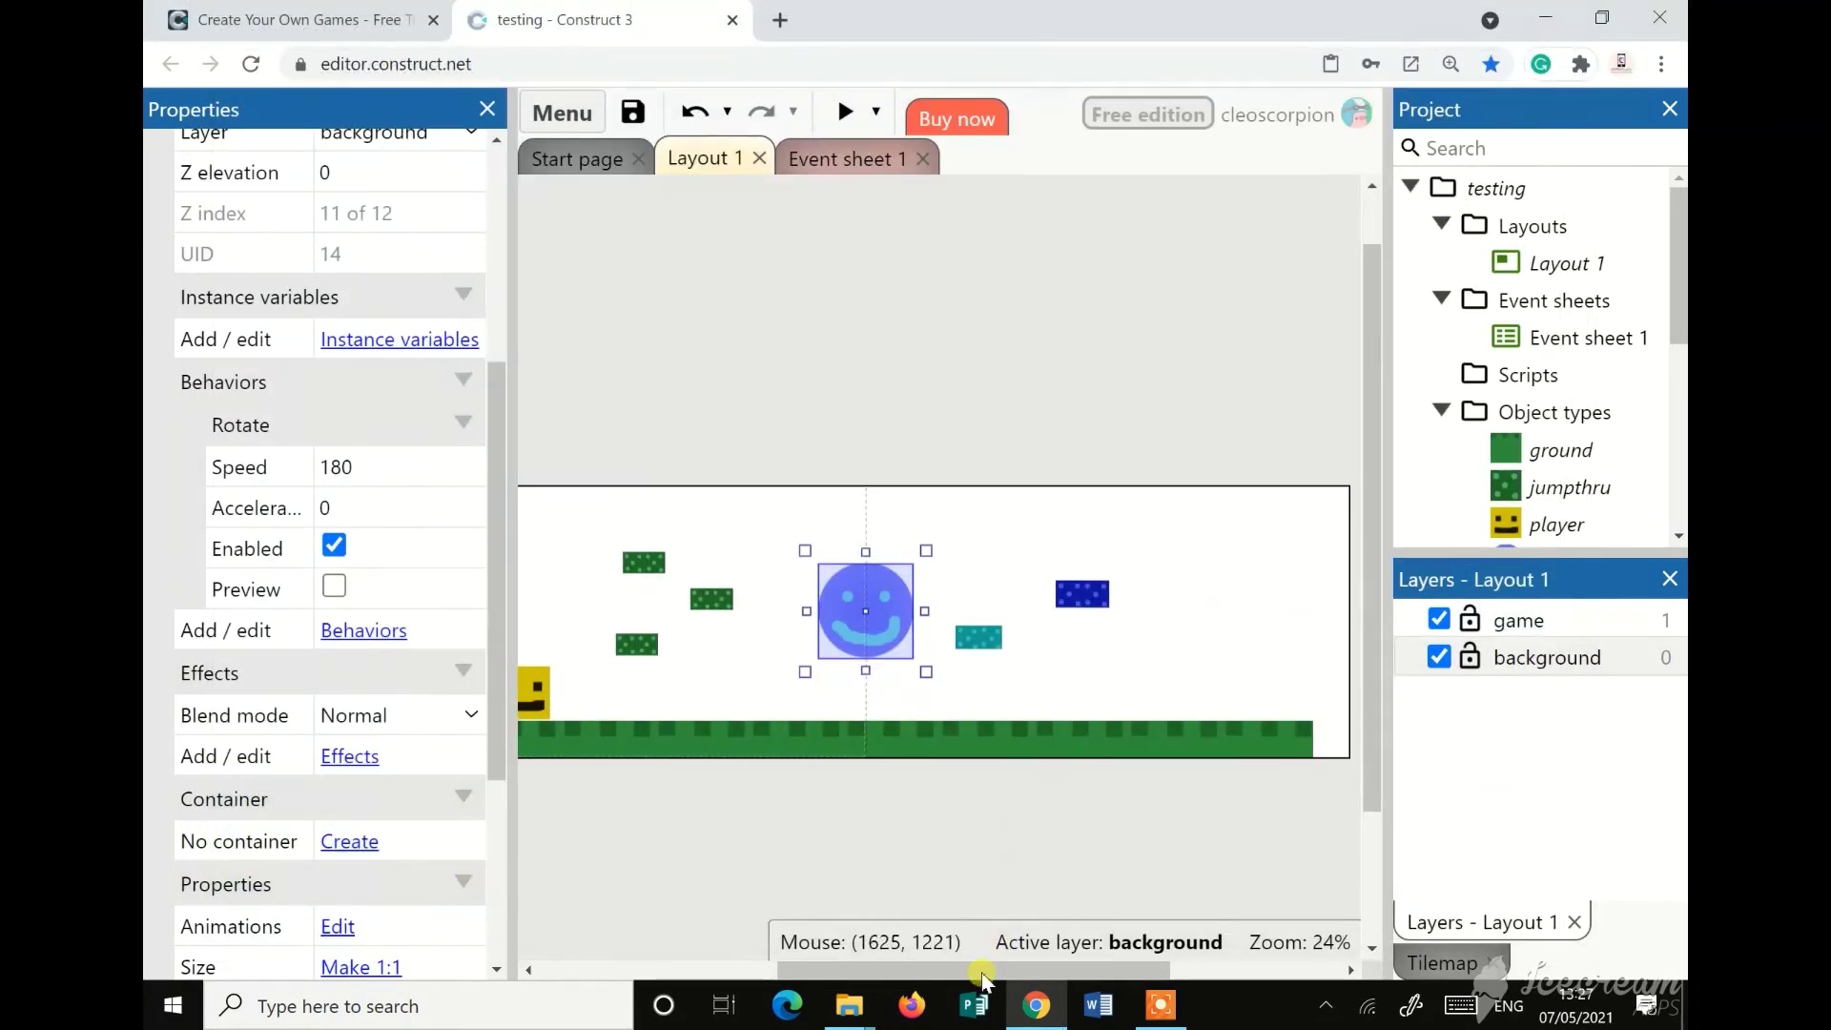
# Insert a new Sprite object named box in the layout at about position 989, 515
pyautogui.moveTo(983, 973)
pyautogui.mouseDown()
pyautogui.moveTo(911, 973)
pyautogui.moveTo(962, 972)
pyautogui.mouseUp()
pyautogui.click(1096, 828)
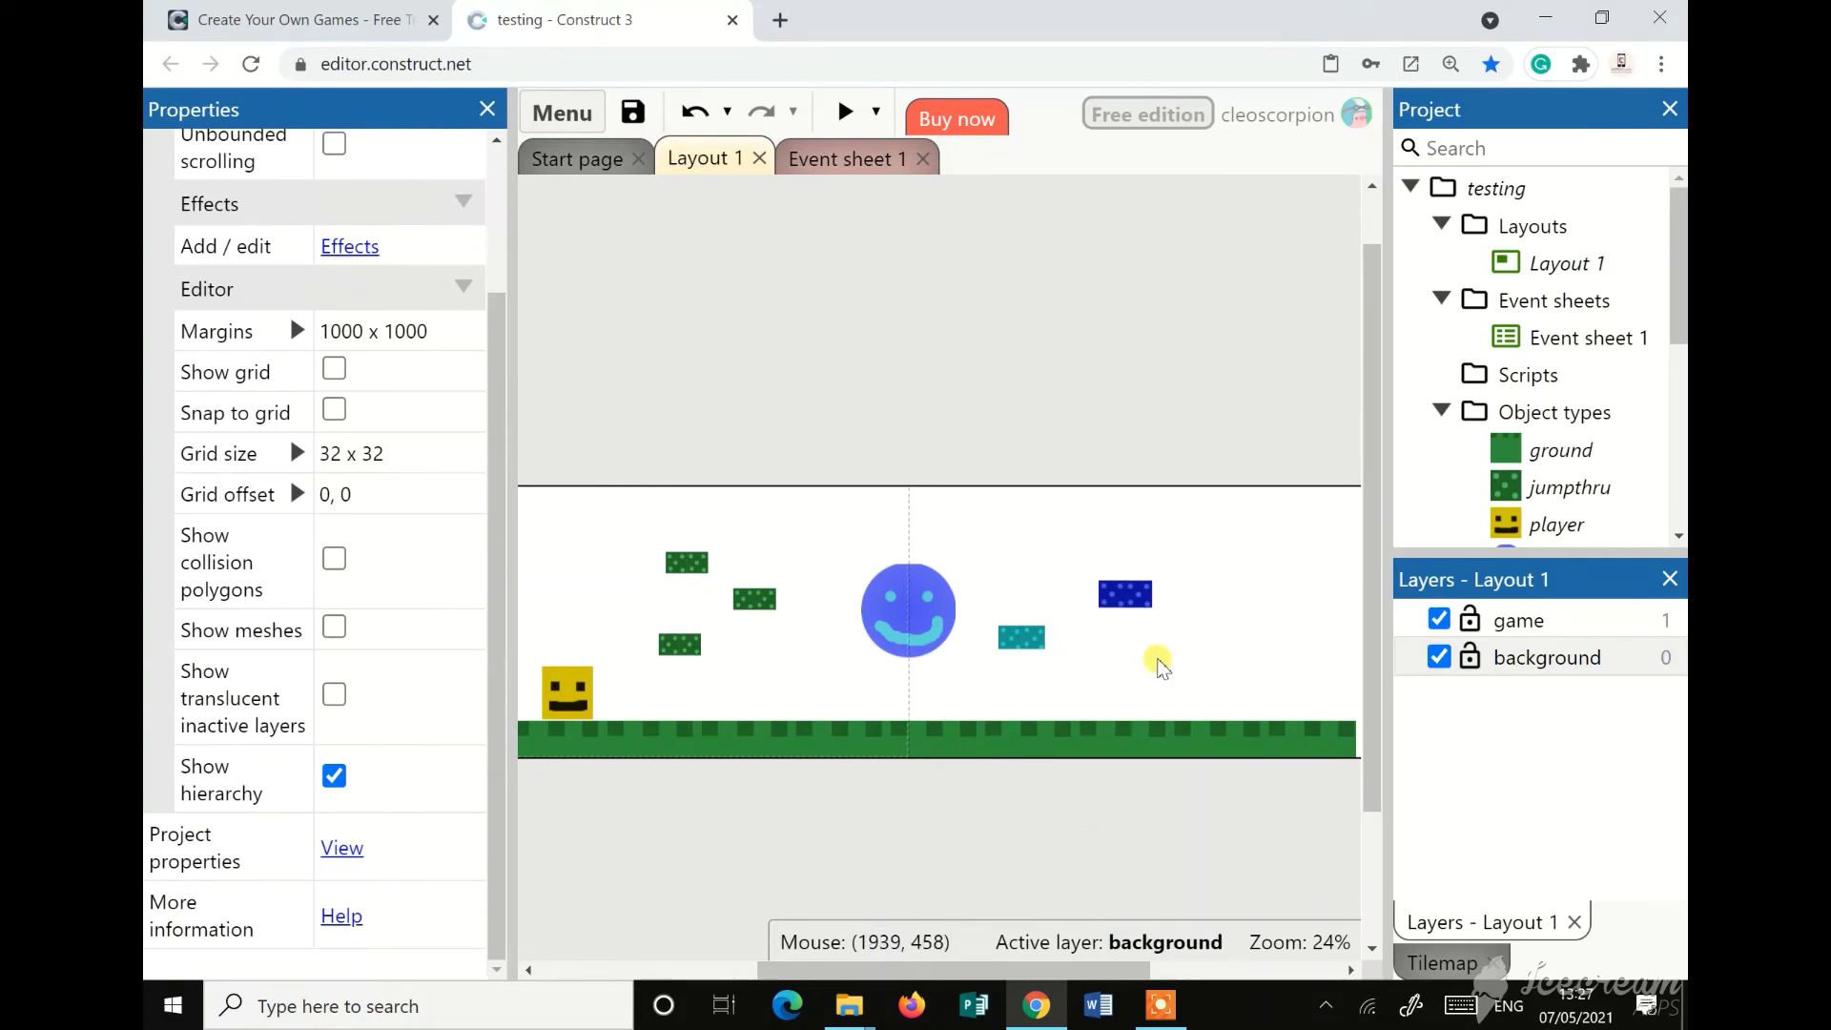
pyautogui.moveTo(1003, 970); pyautogui.dragTo(1027, 970)
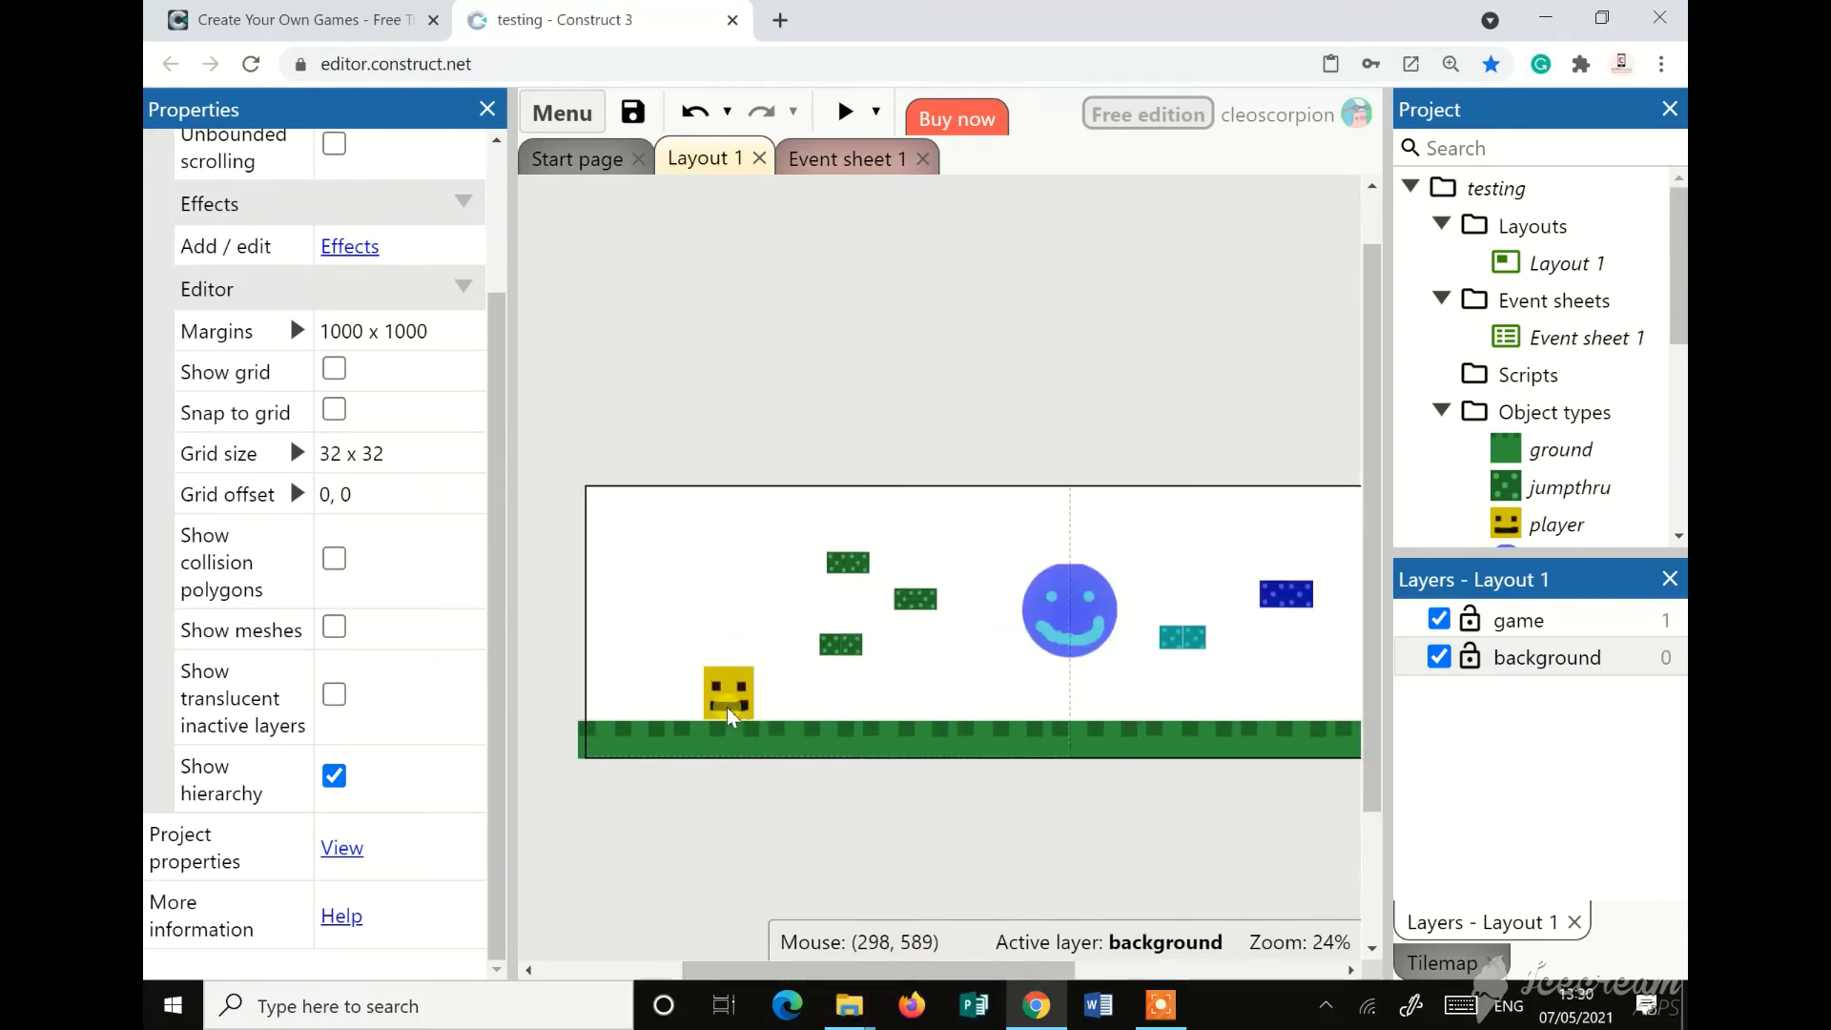
pyautogui.rightClick(1003, 361)
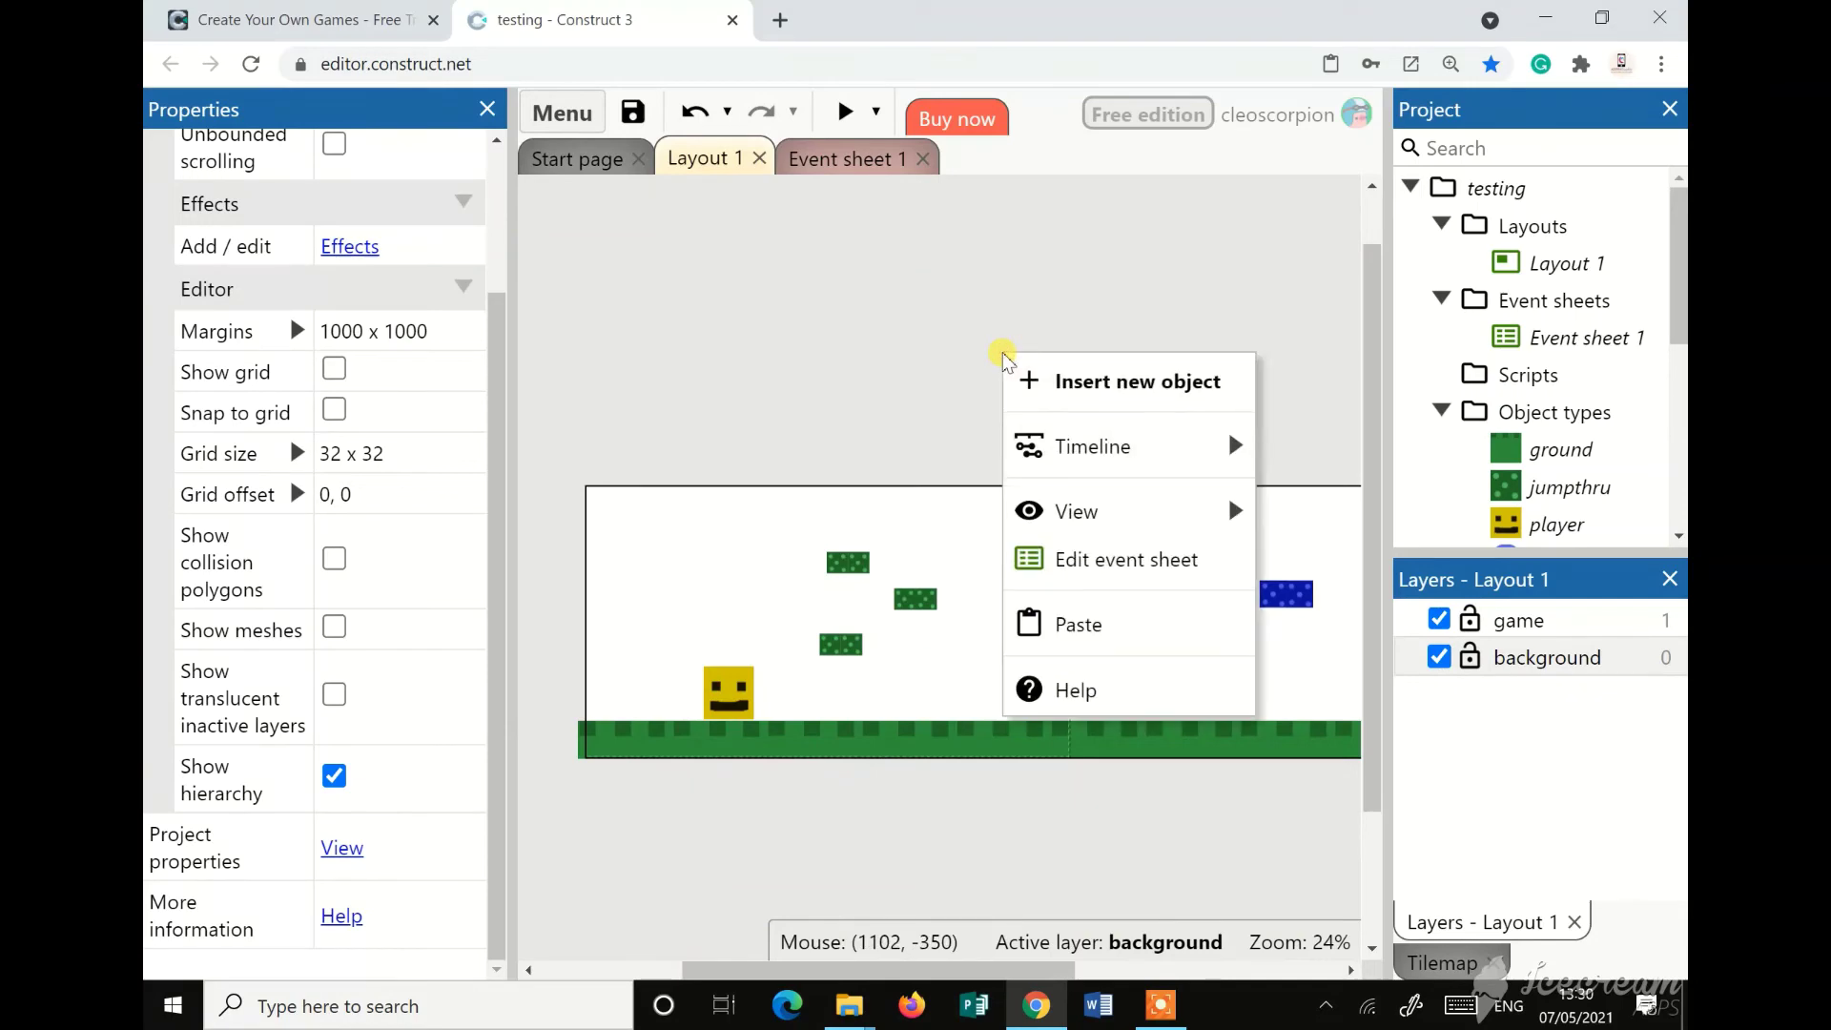
pyautogui.click(1092, 381)
pyautogui.scroll(-5, 931, 576)
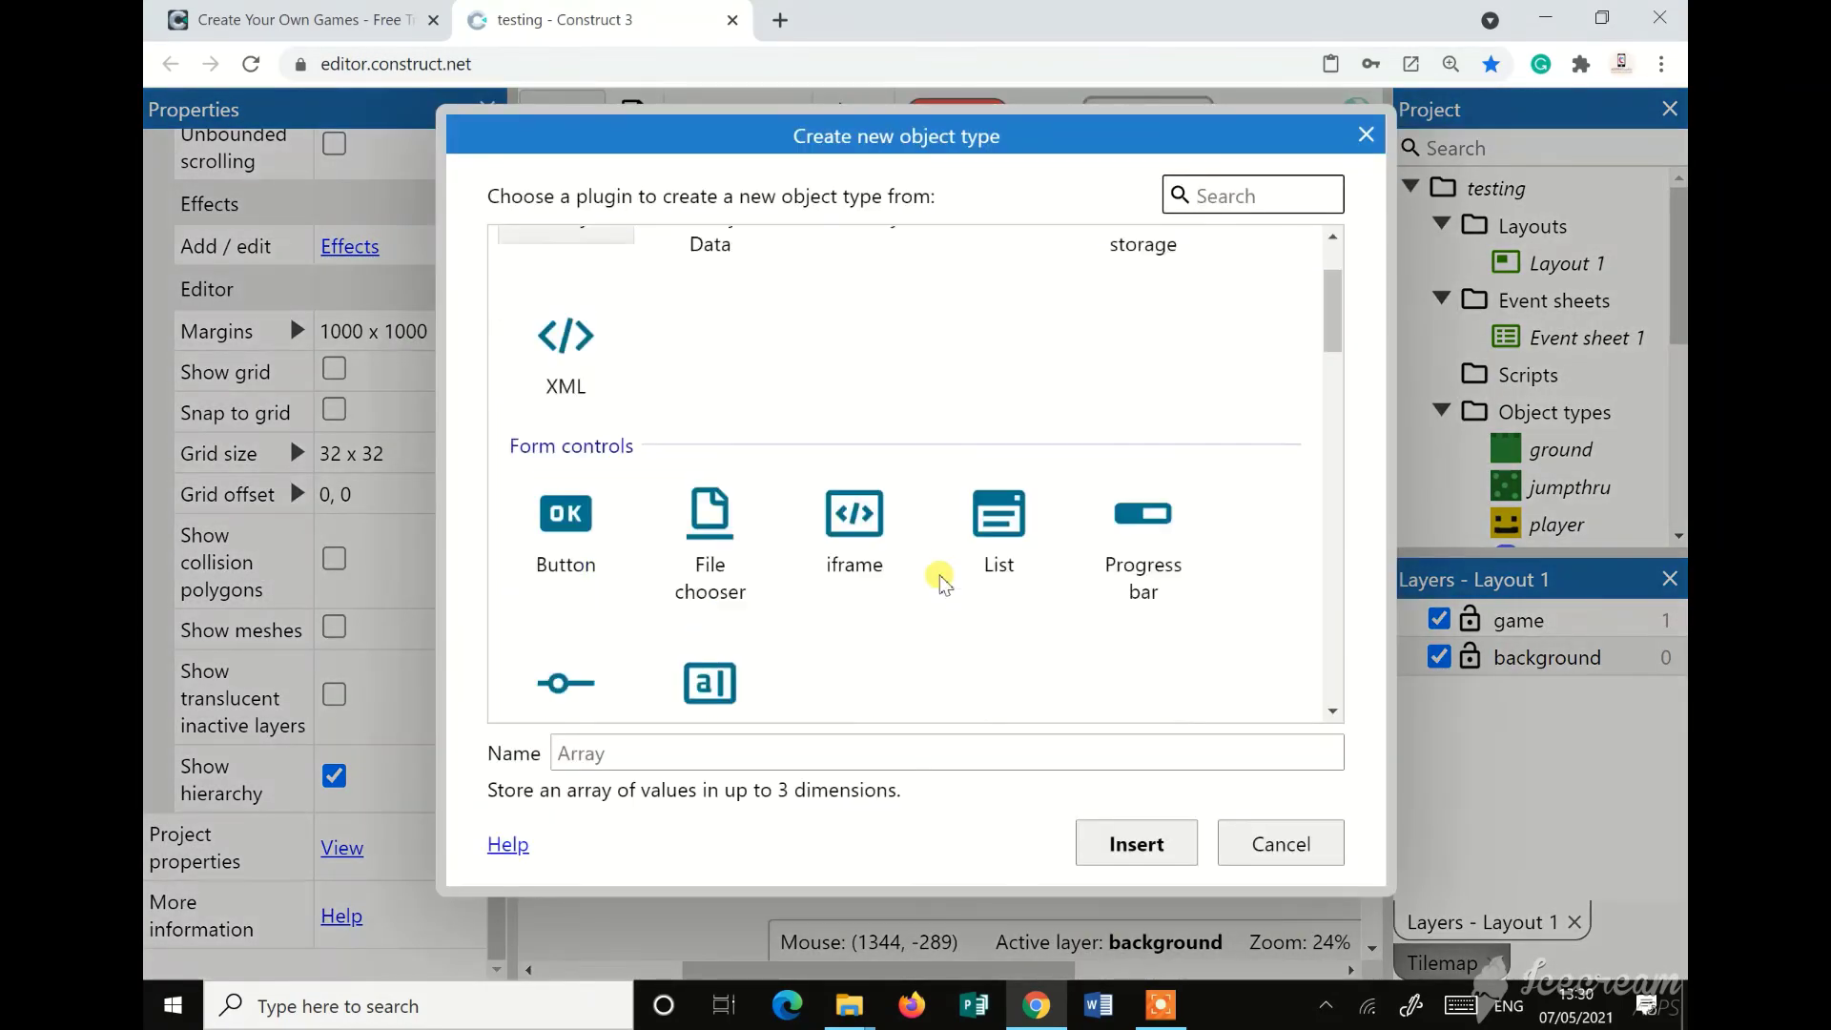
pyautogui.click(968, 563)
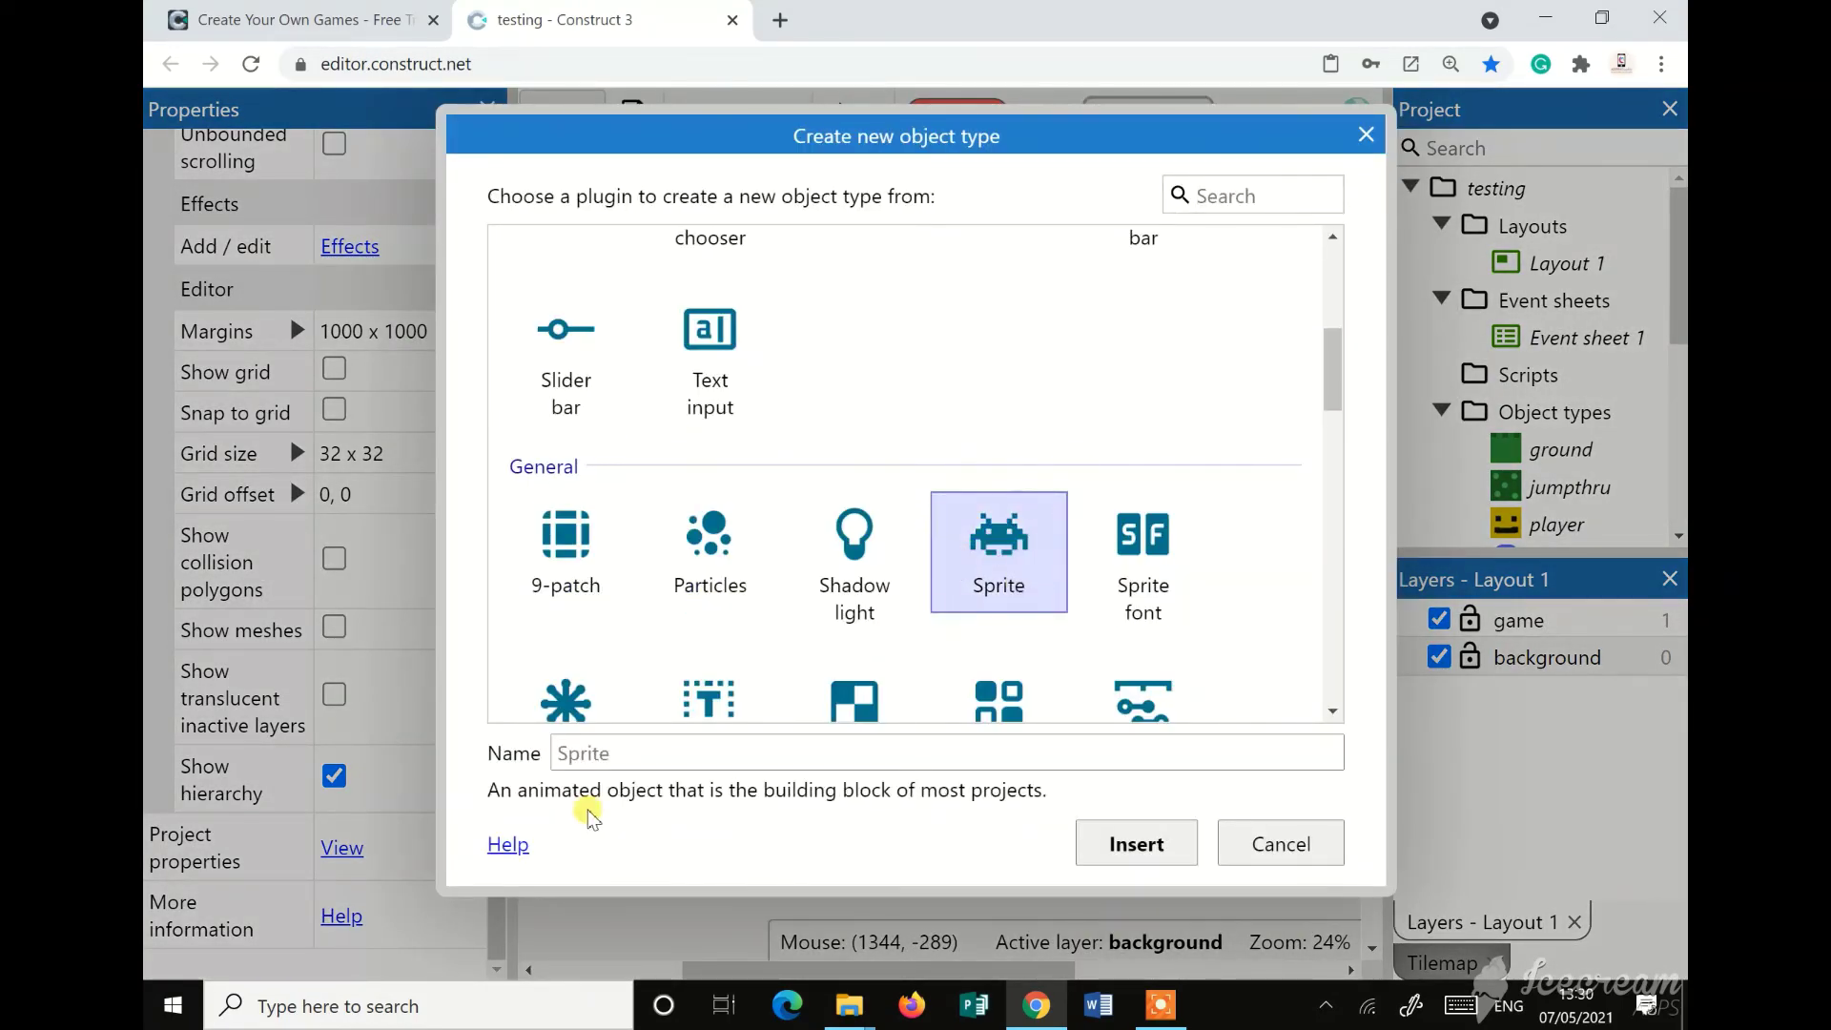
pyautogui.click(640, 750)
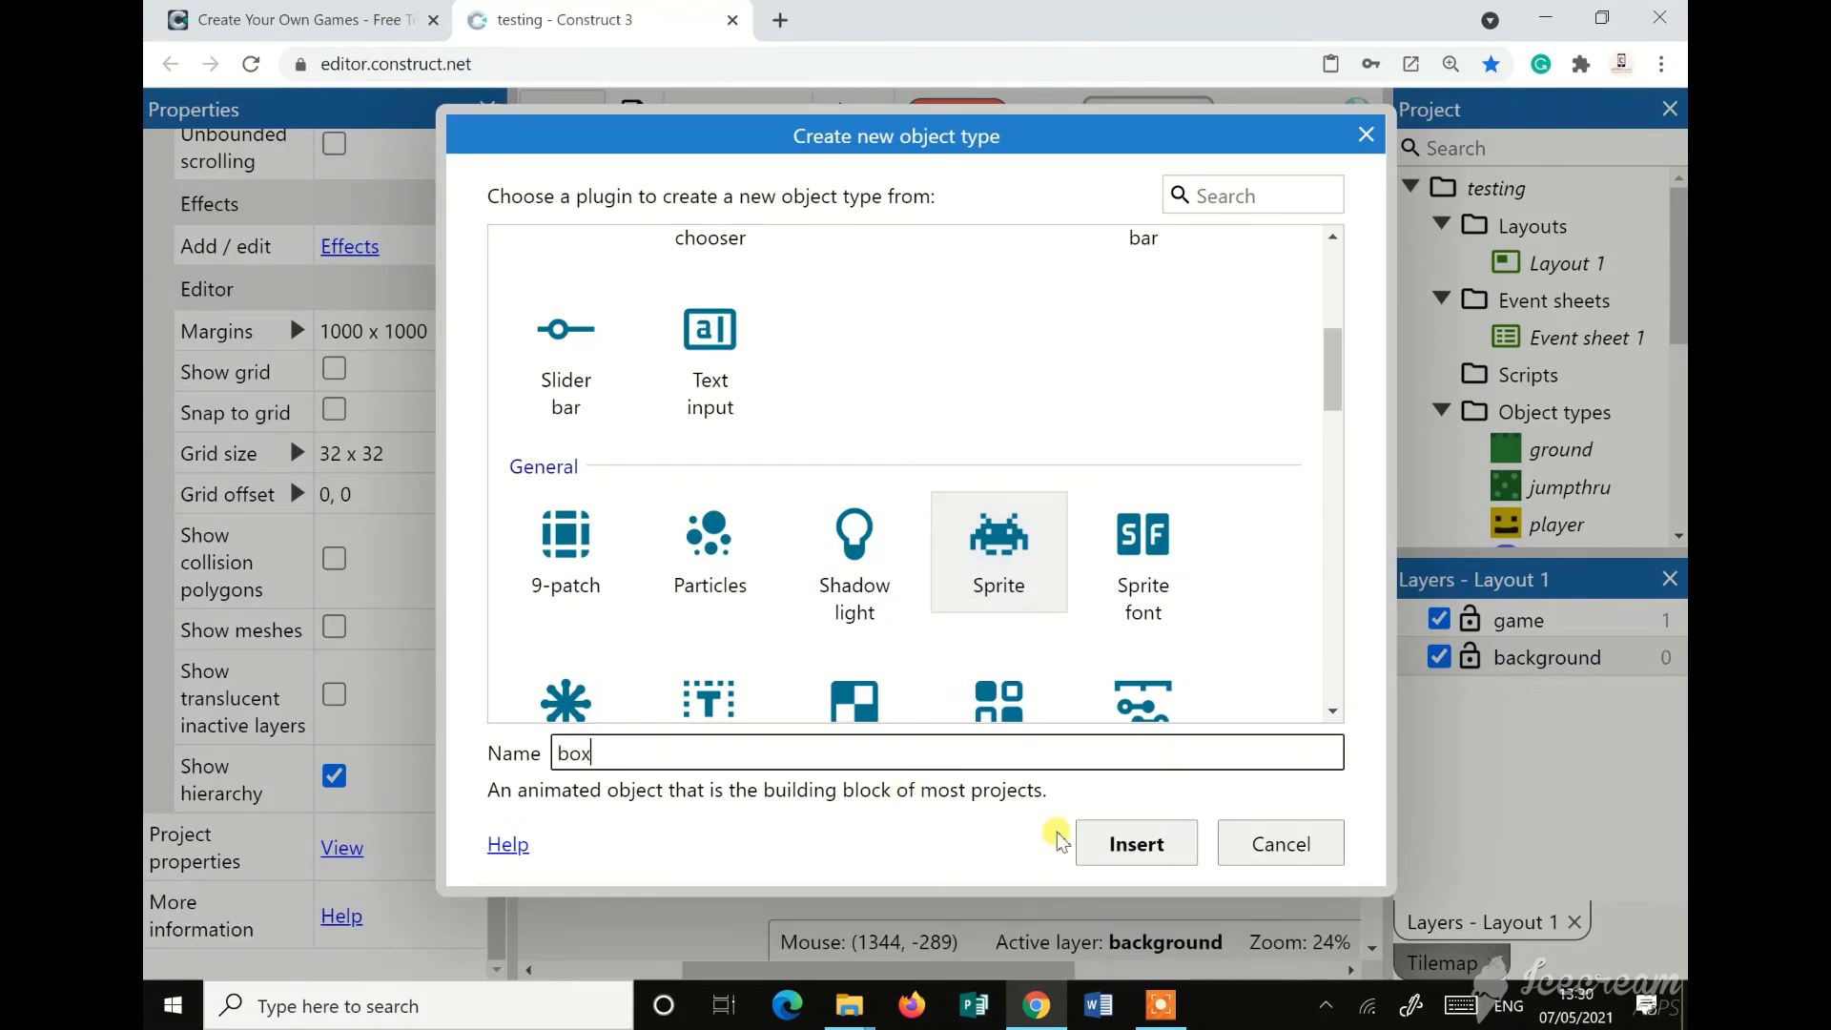
pyautogui.click(1114, 843)
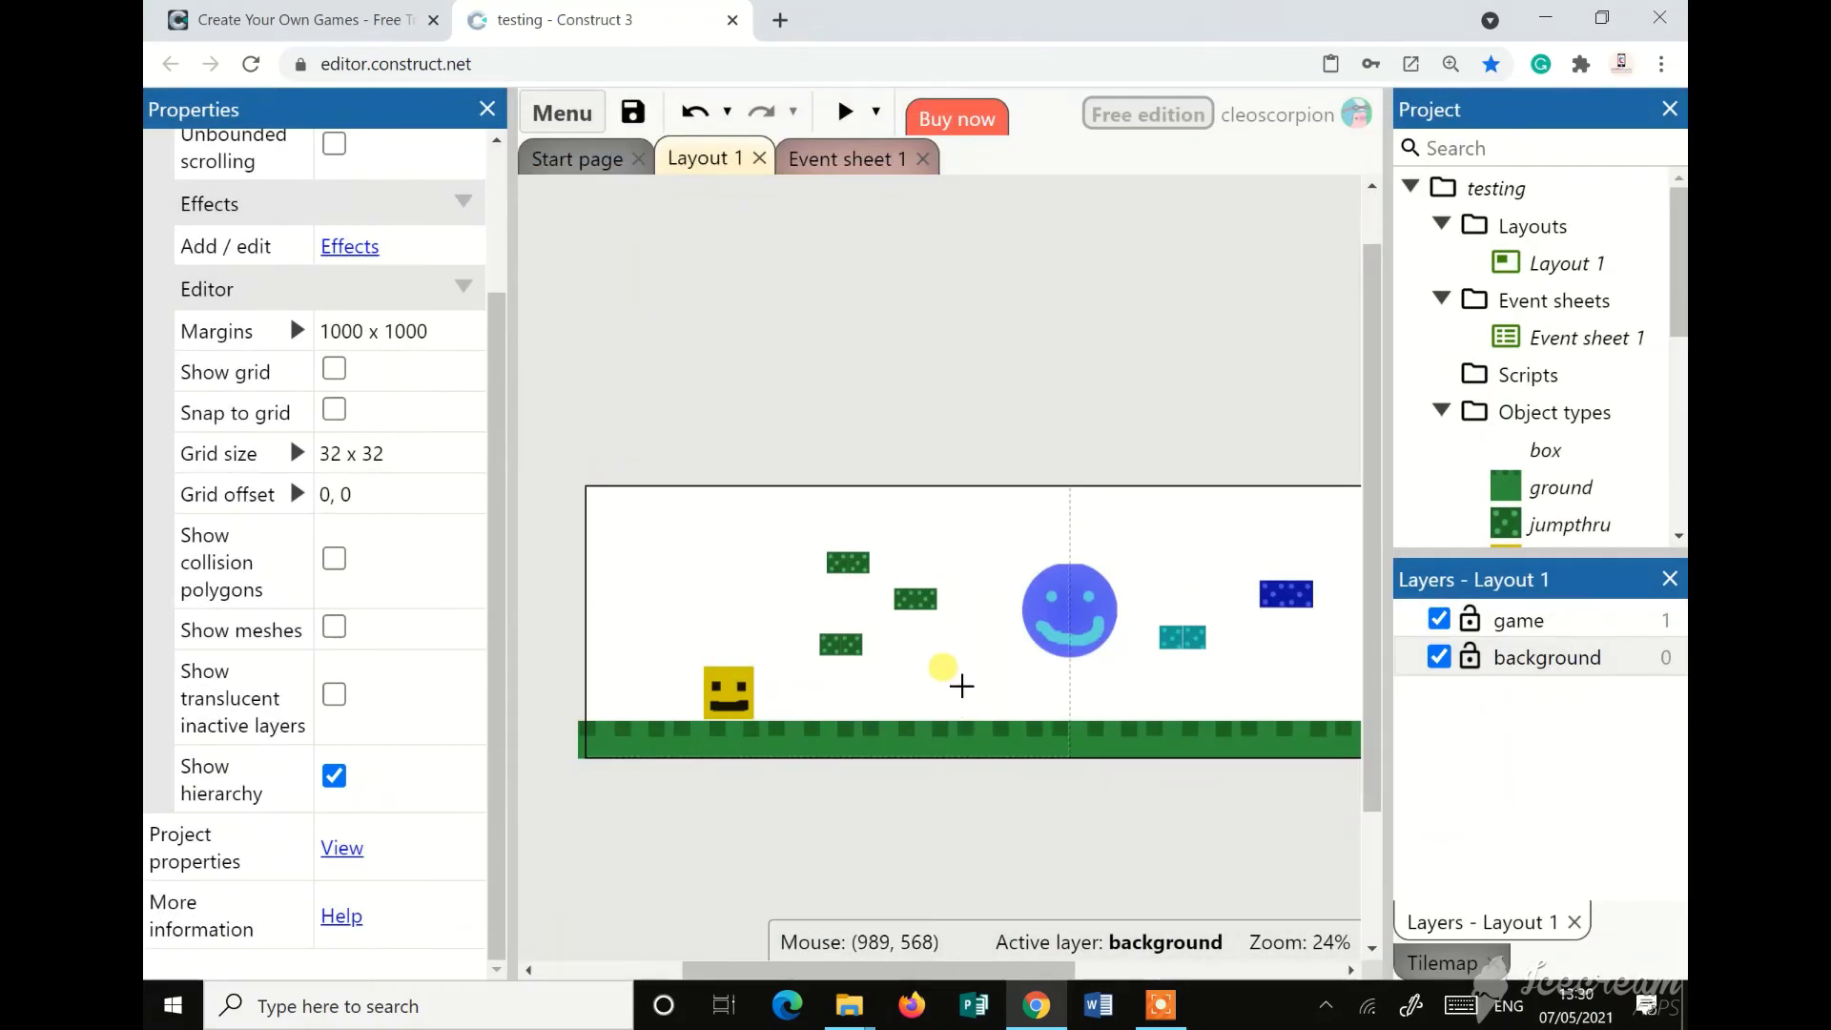
pyautogui.click(961, 674)
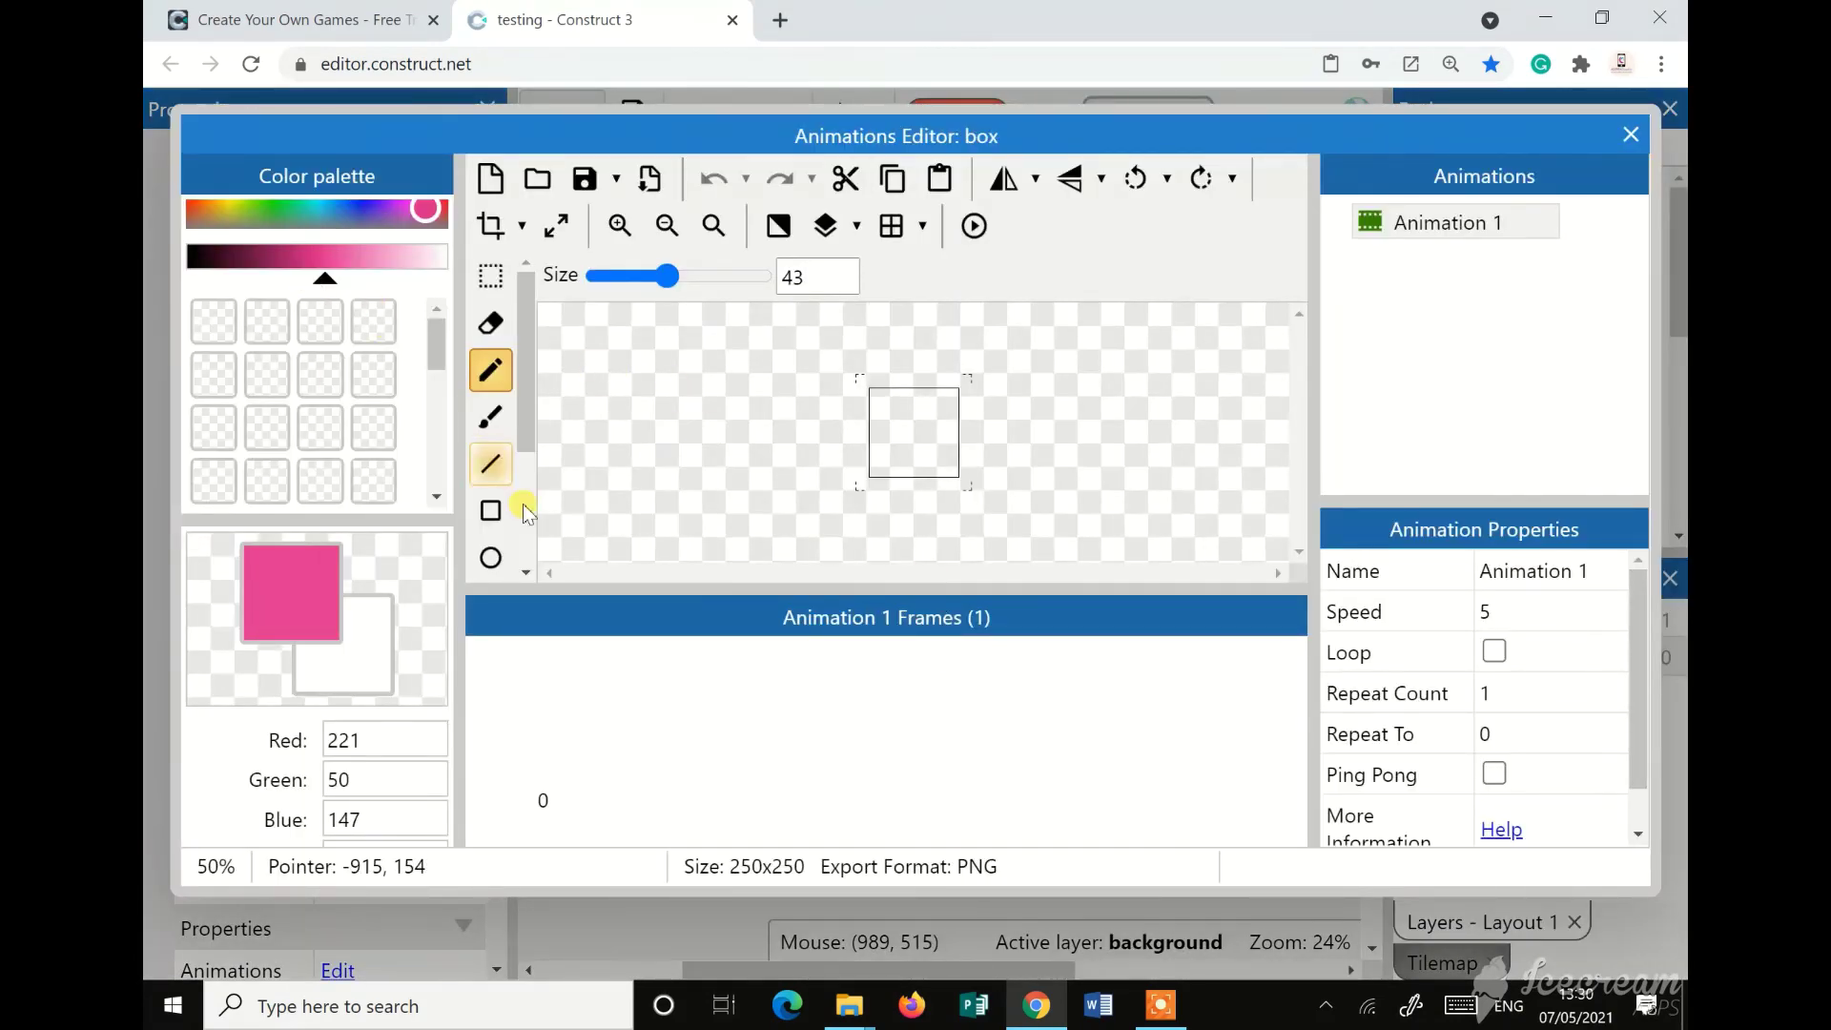
# Flood fill the box sprite's whole image with the current pink colour
pyautogui.scroll(-2, 523, 505)
pyautogui.click(490, 402)
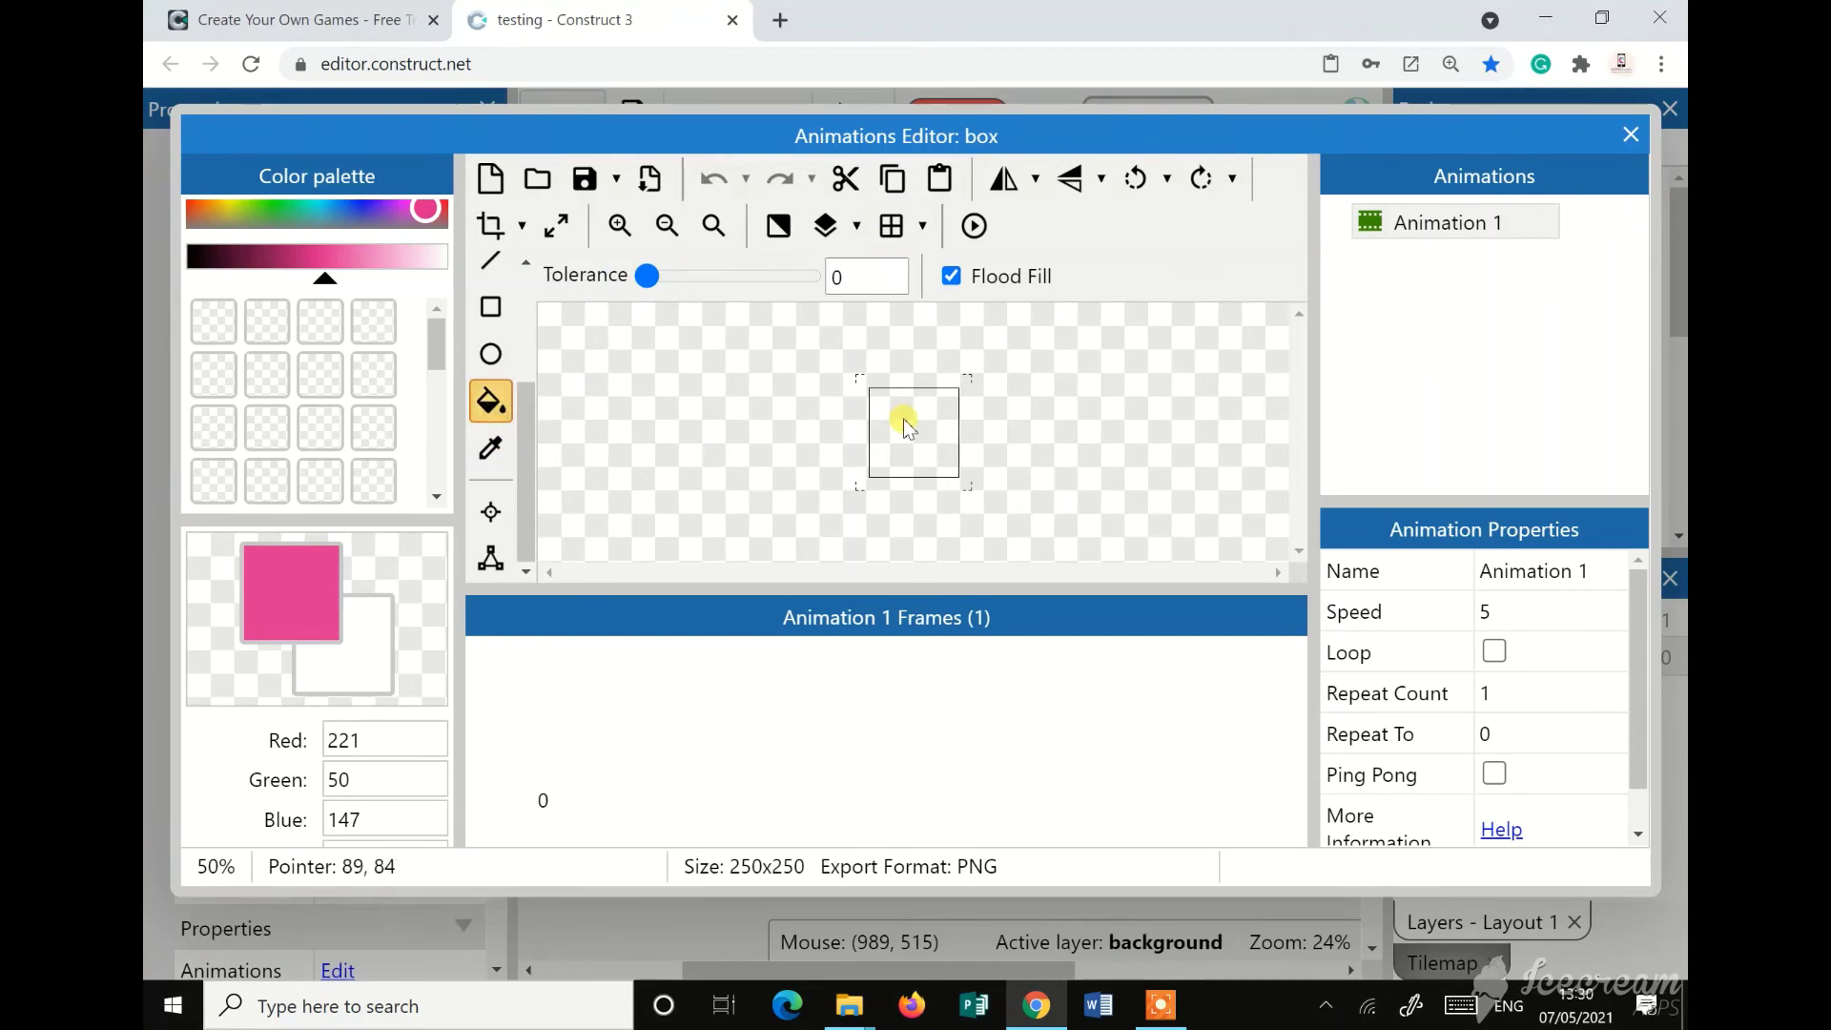
pyautogui.click(904, 426)
# Draw three vertical lighter pink (232, 118, 183) pencil stripes across the box image and close its image editor
pyautogui.scroll(2, 491, 399)
pyautogui.click(490, 372)
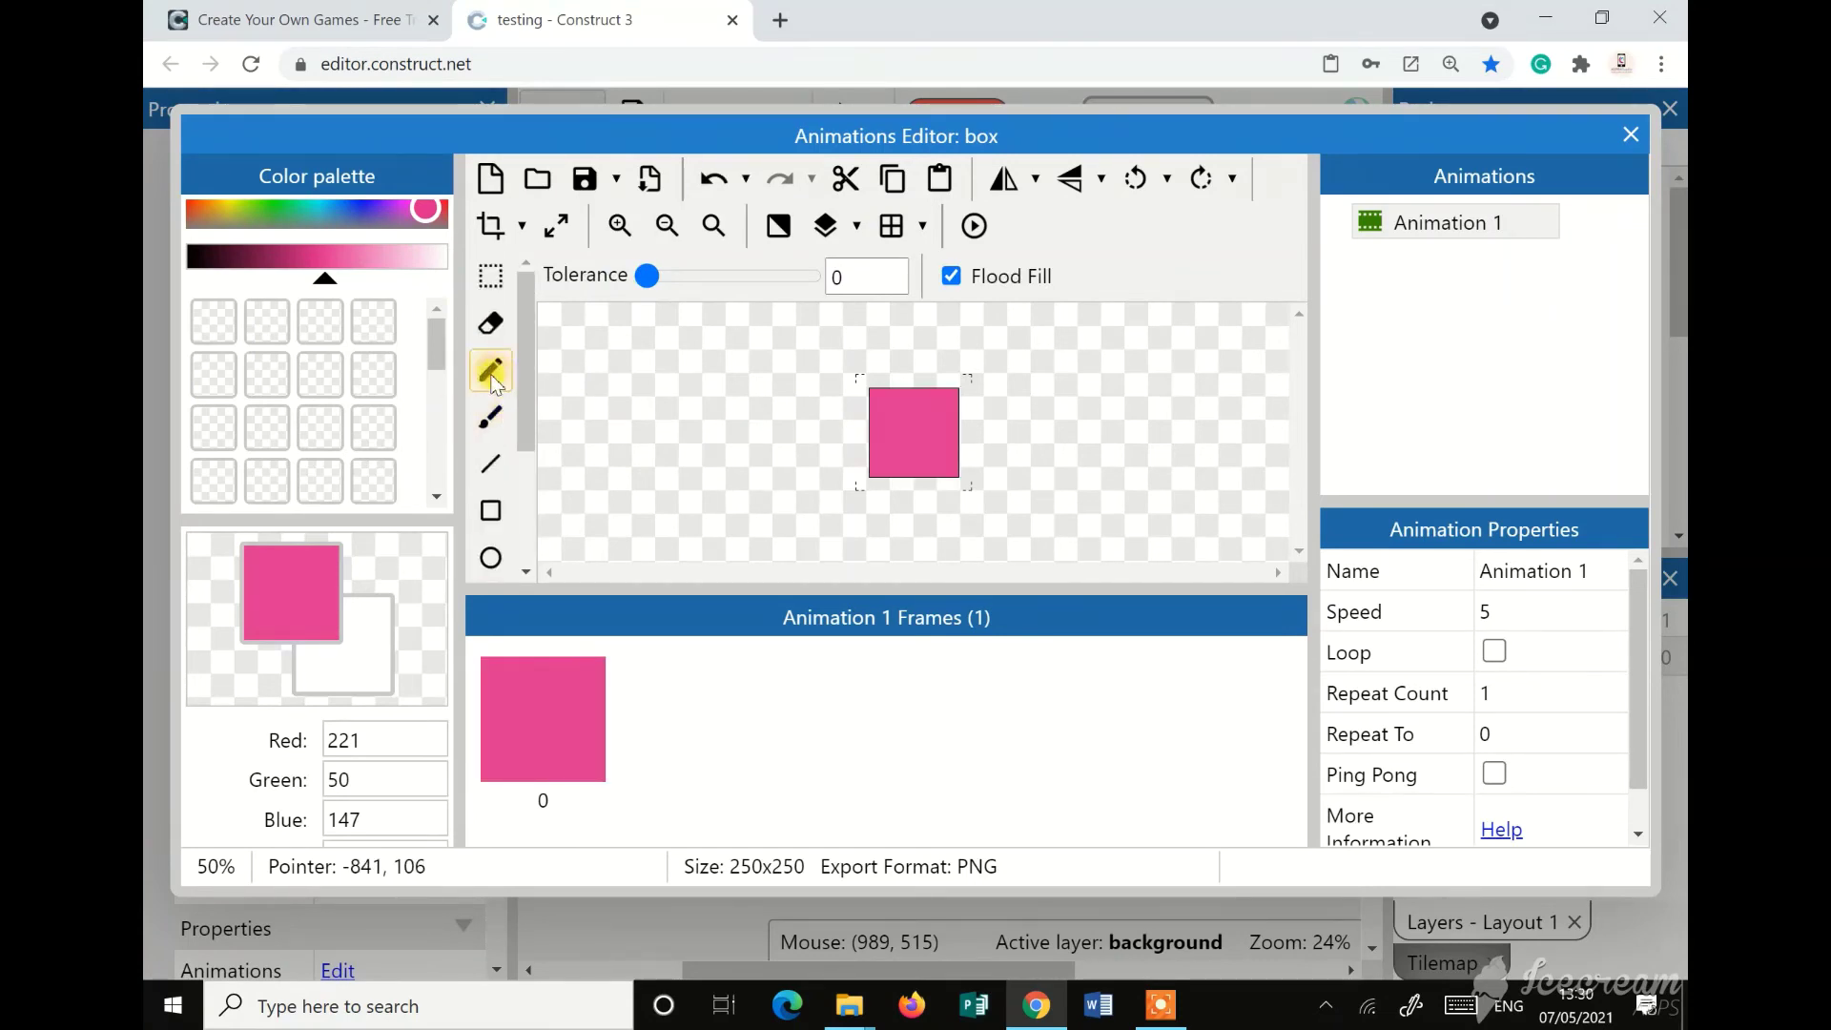
pyautogui.moveTo(325, 277); pyautogui.dragTo(368, 286)
pyautogui.moveTo(888, 420)
pyautogui.mouseDown()
pyautogui.moveTo(894, 451)
pyautogui.moveTo(946, 427)
pyautogui.mouseUp()
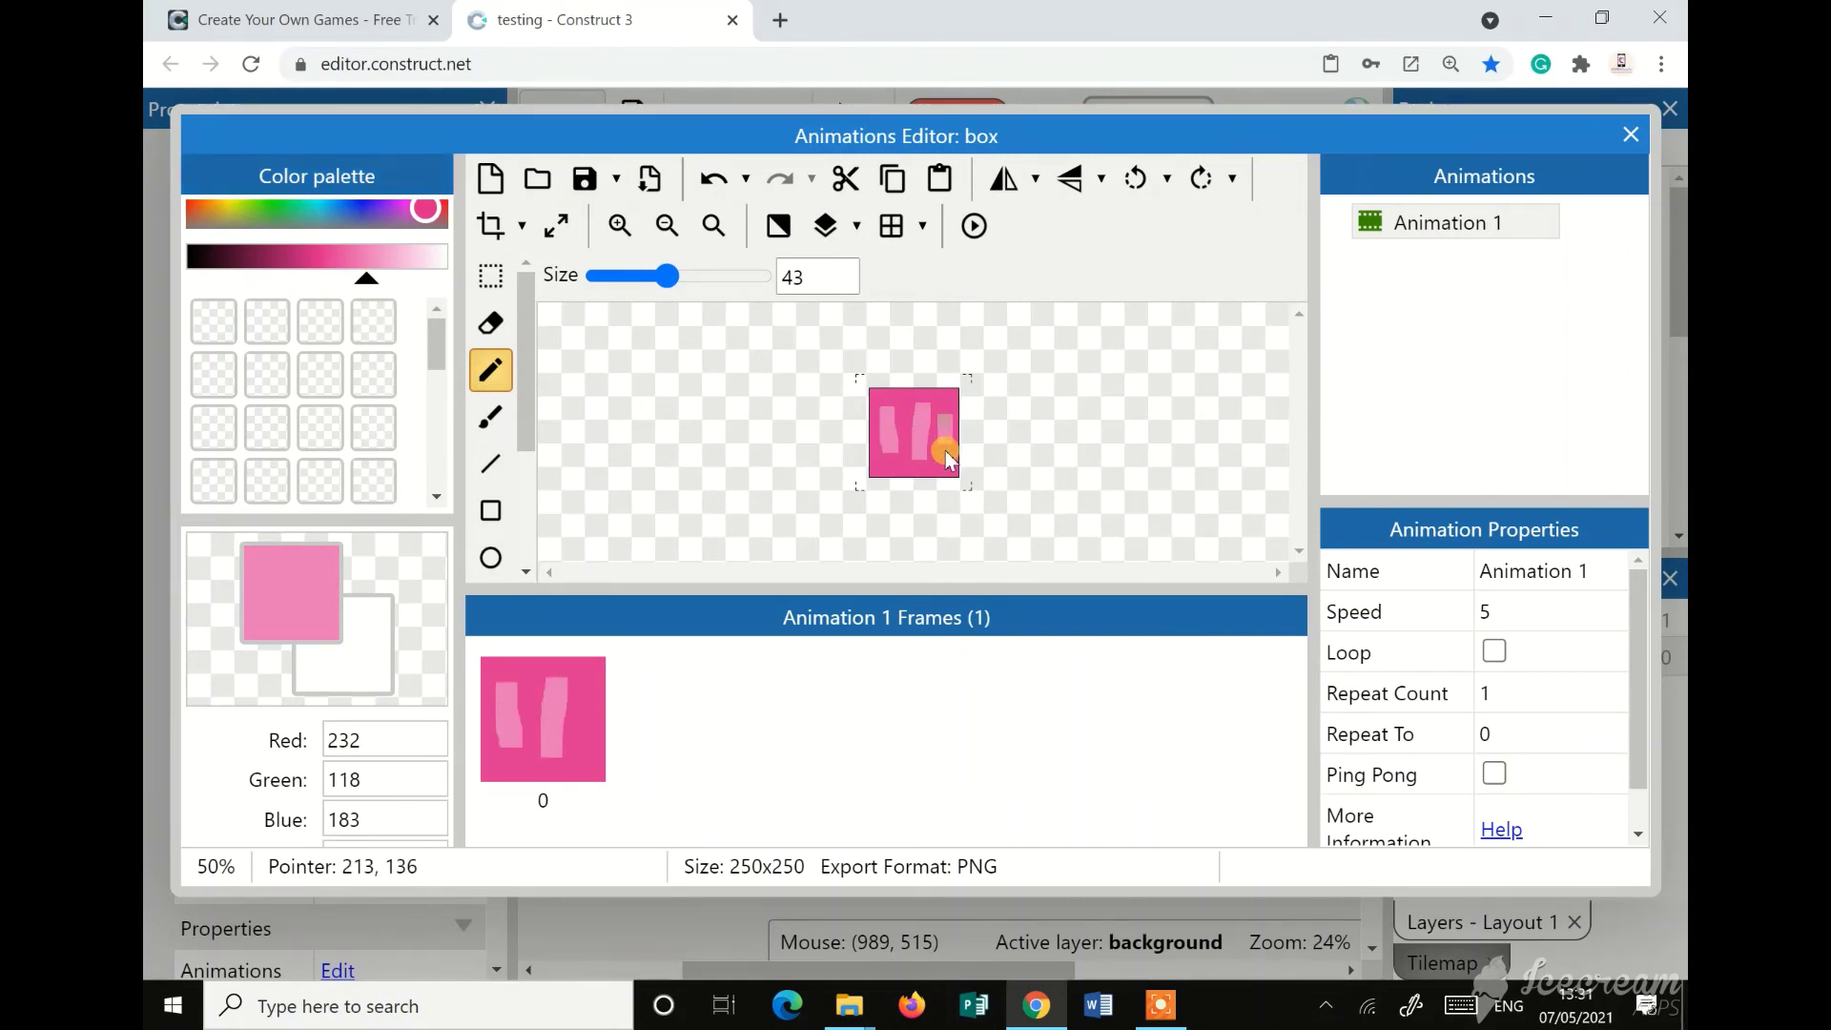
pyautogui.click(1632, 135)
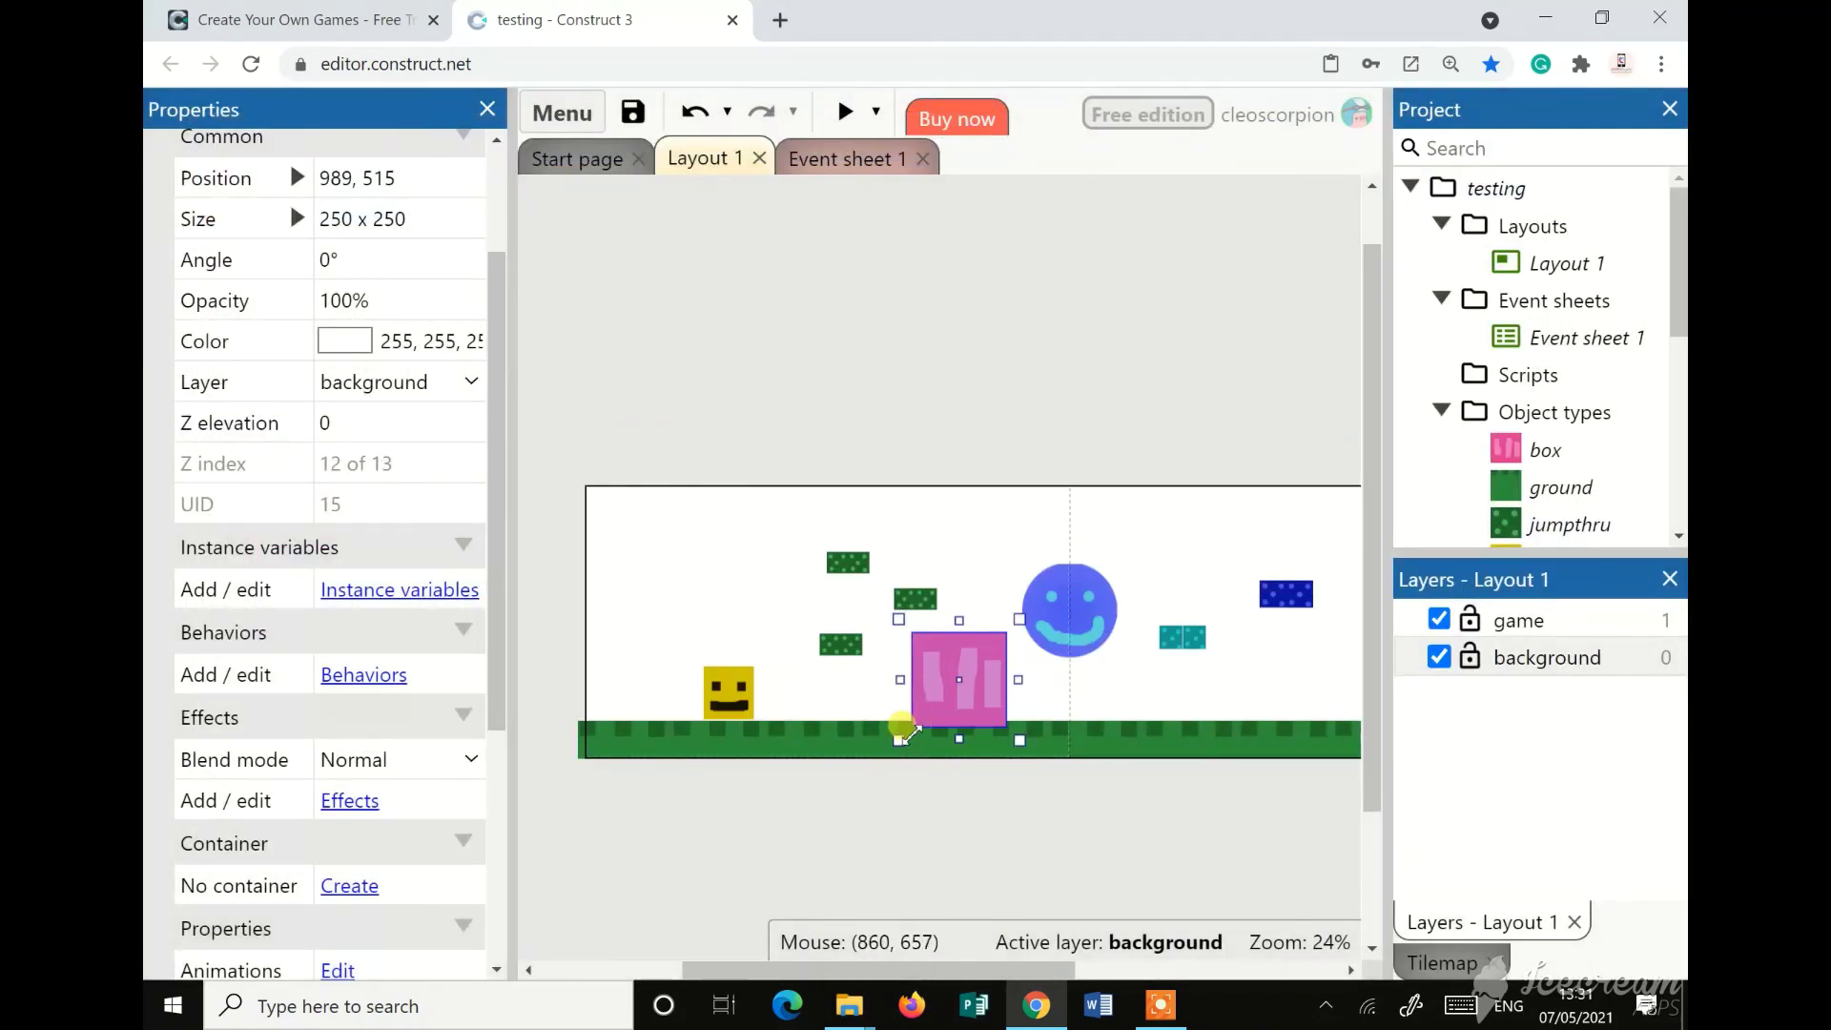
# Shrink the box proportionally to about 97 x 97 just above the ground, preview the game moving the player toward it, and close the preview
pyautogui.keyDown('shift'); pyautogui.moveTo(901, 730); pyautogui.dragTo(954, 731); pyautogui.keyUp('shift')
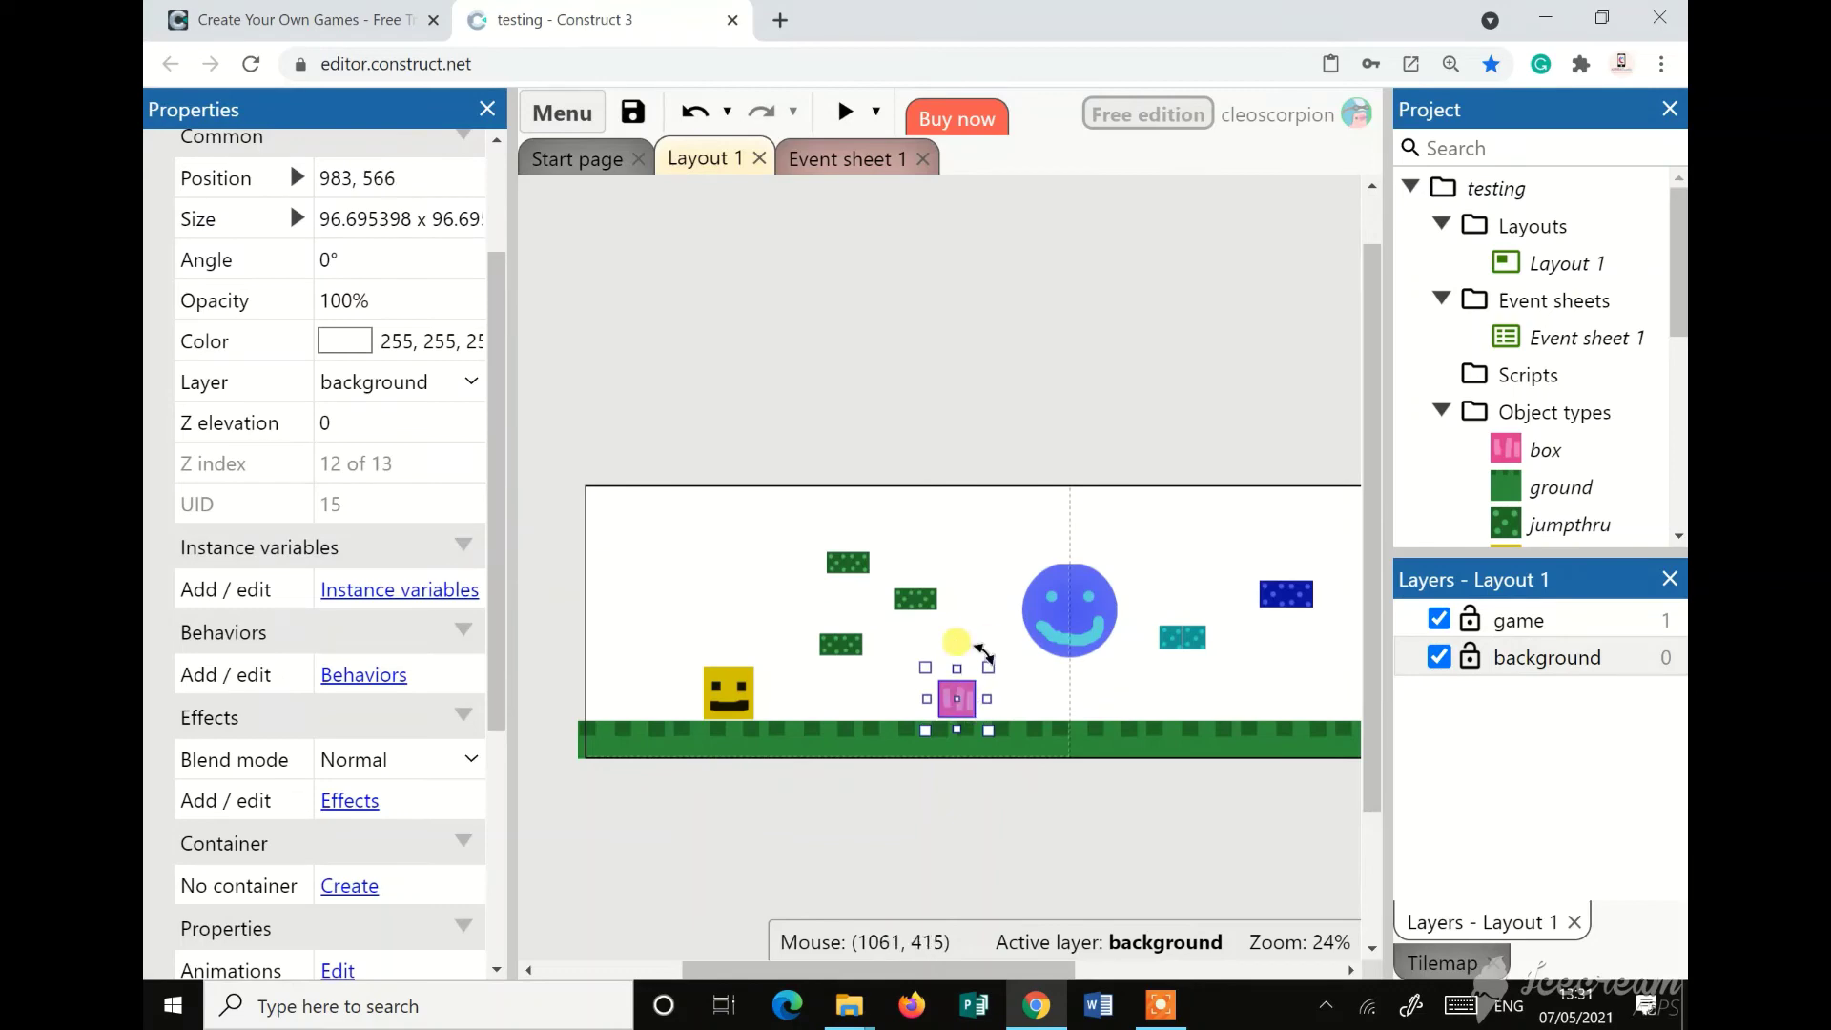
pyautogui.click(843, 113)
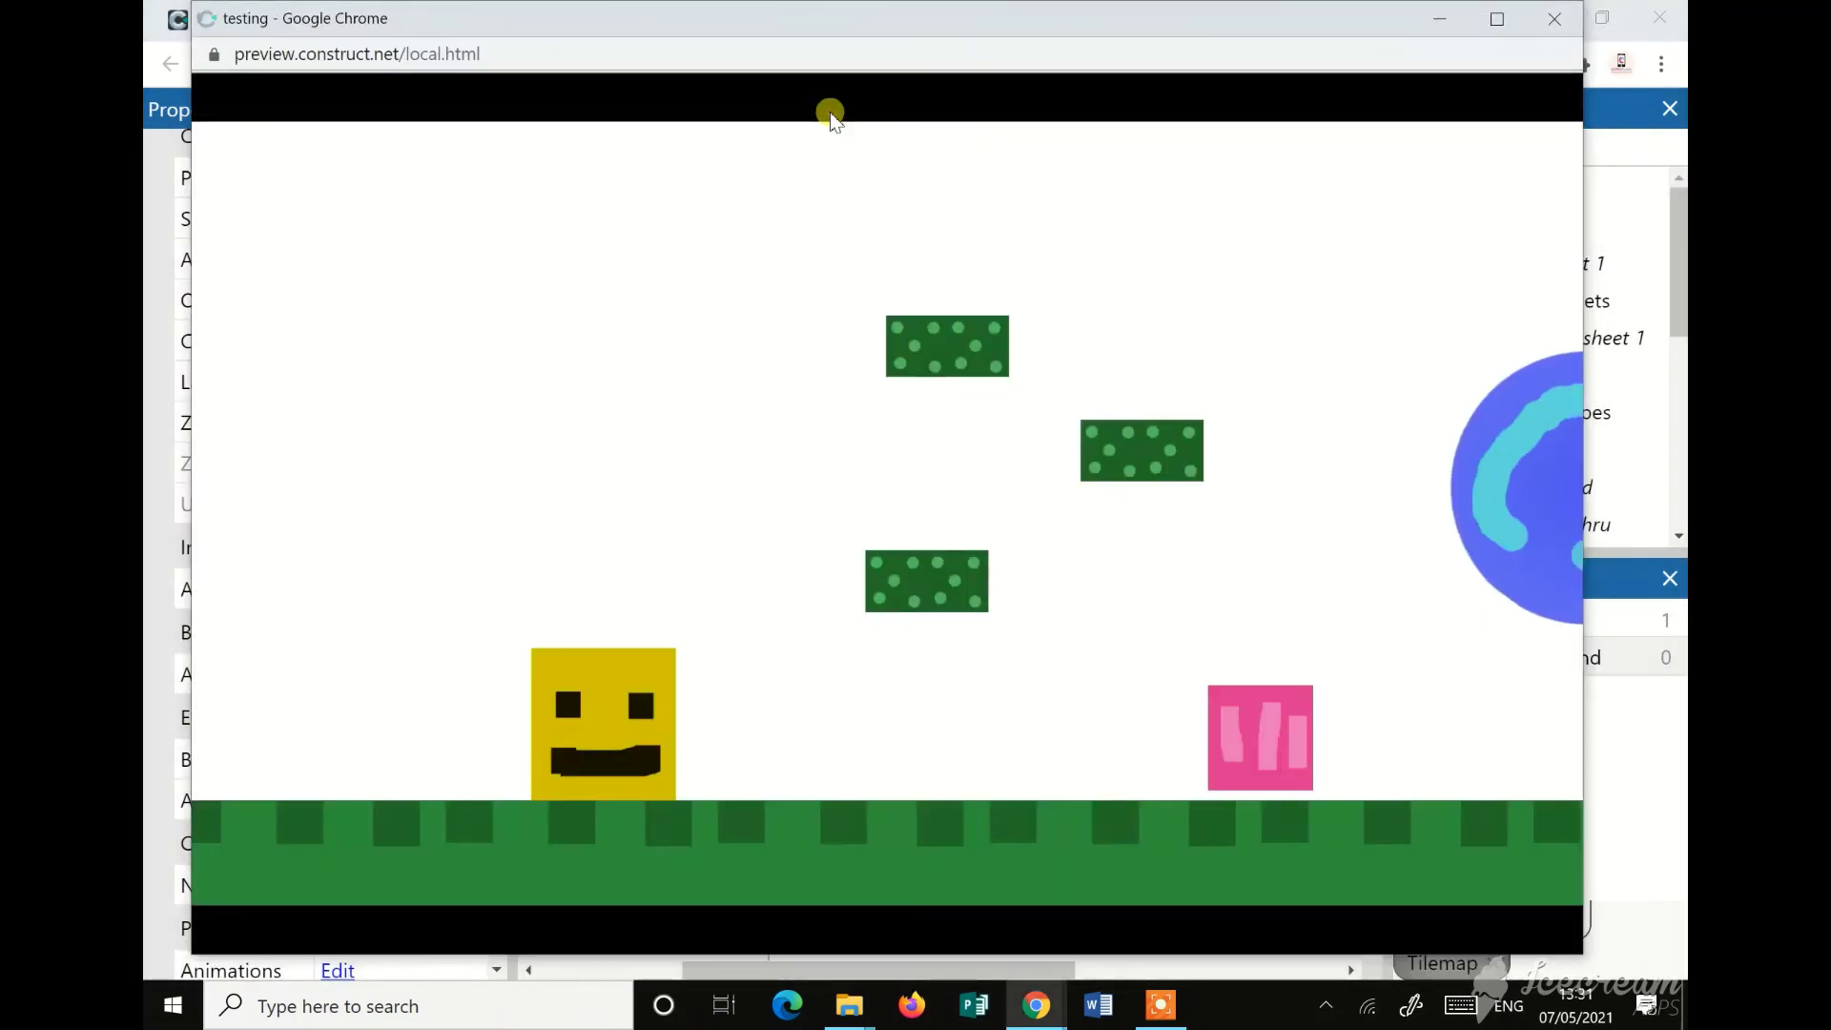
pyautogui.press('Right')
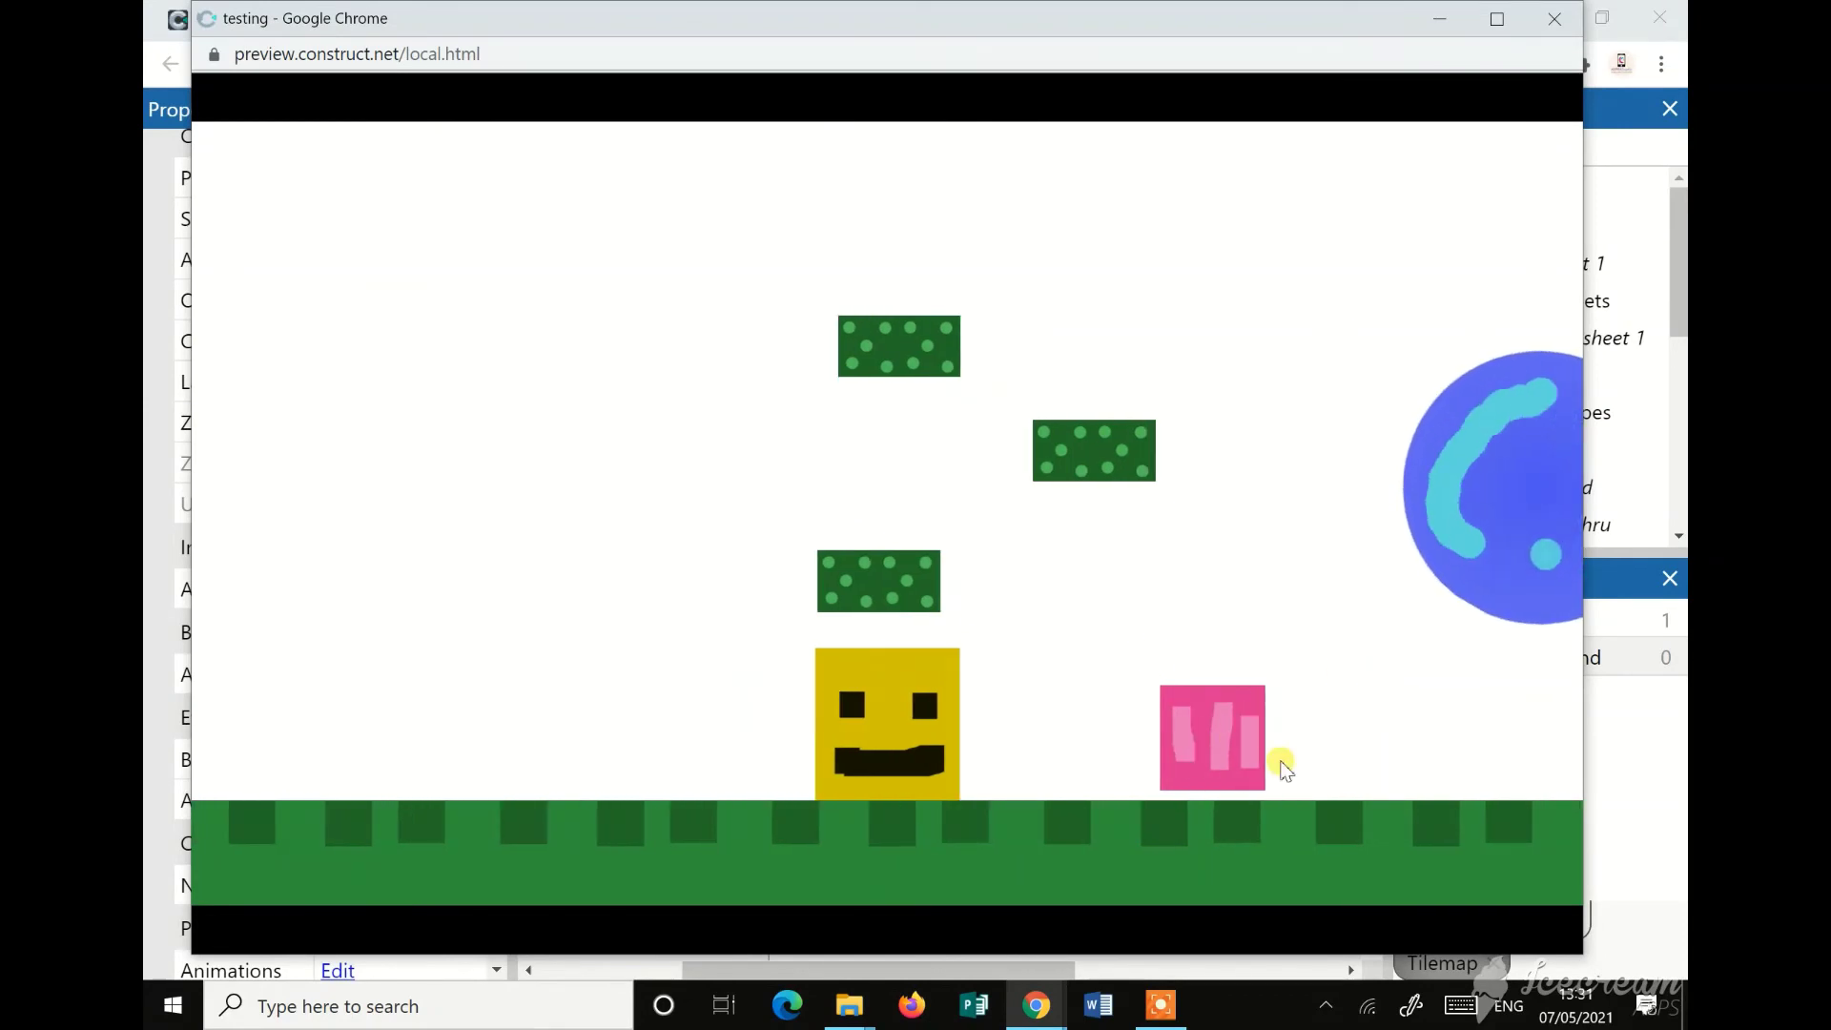
pyautogui.click(1558, 34)
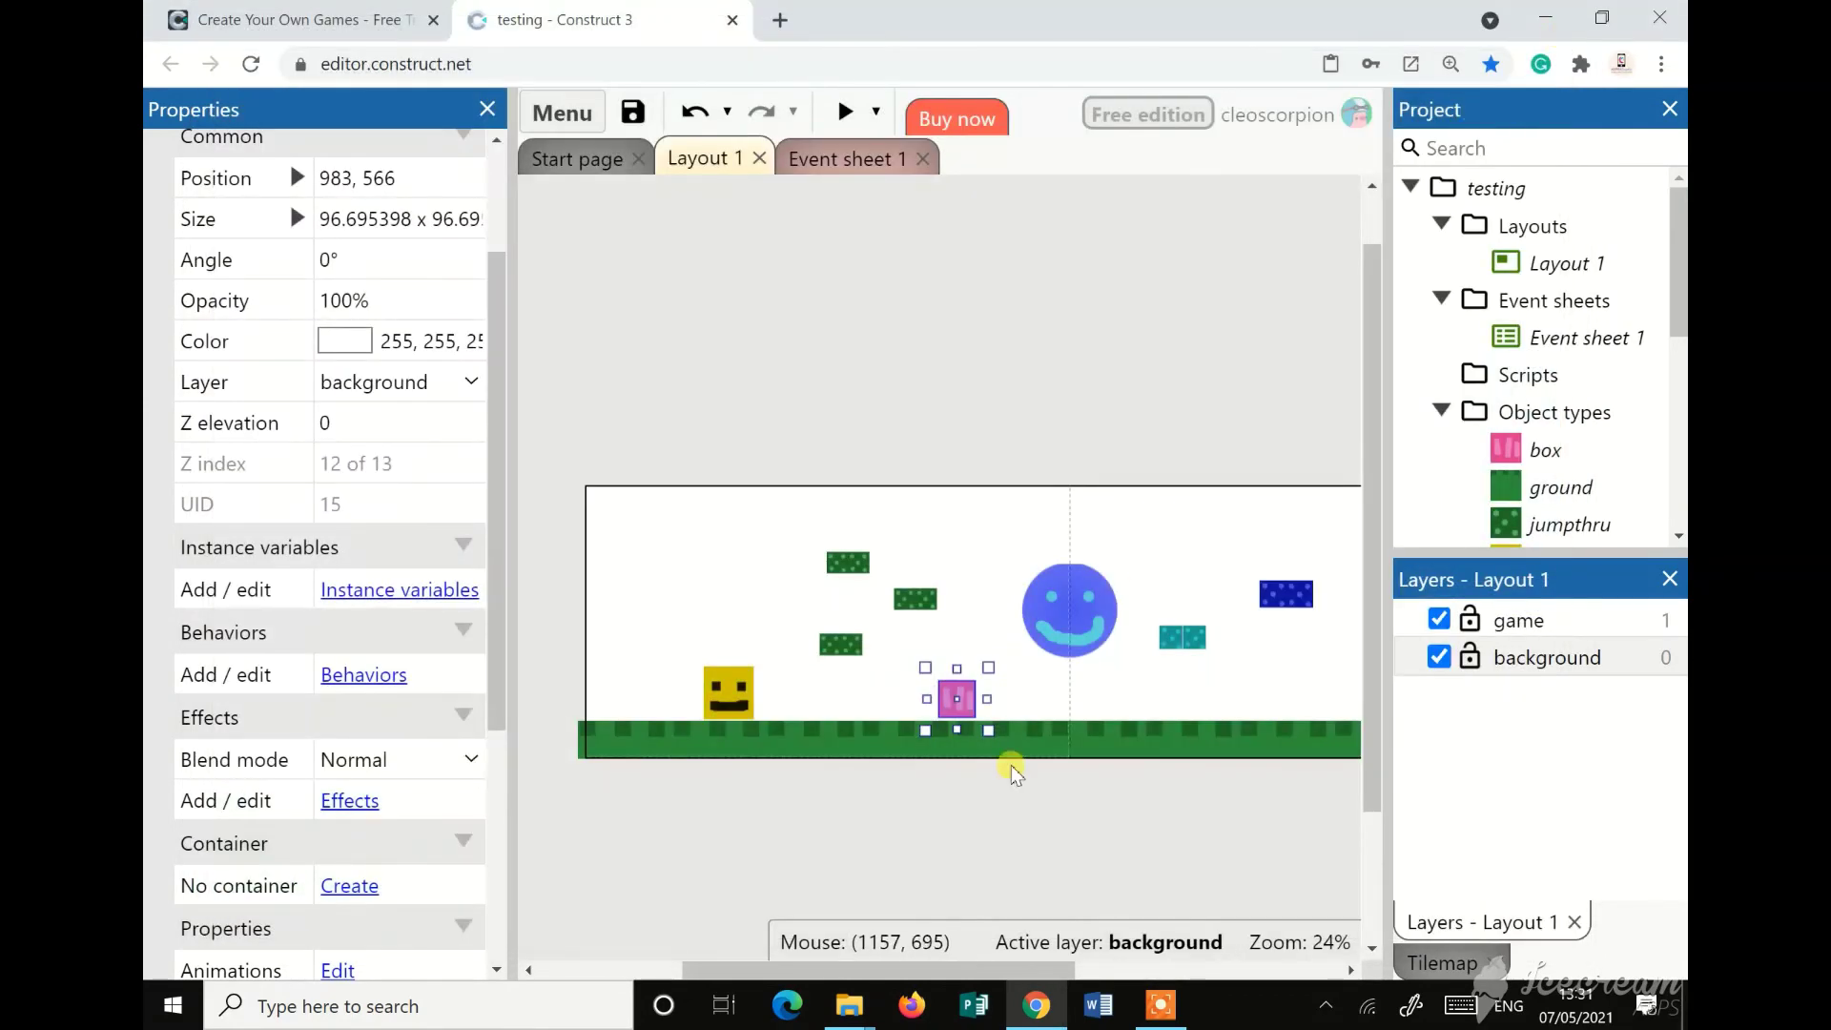
# Raise the box to about 1031, 481, add the Physics behavior to it, and close its behaviors dialog
pyautogui.moveTo(947, 735); pyautogui.dragTo(979, 676)
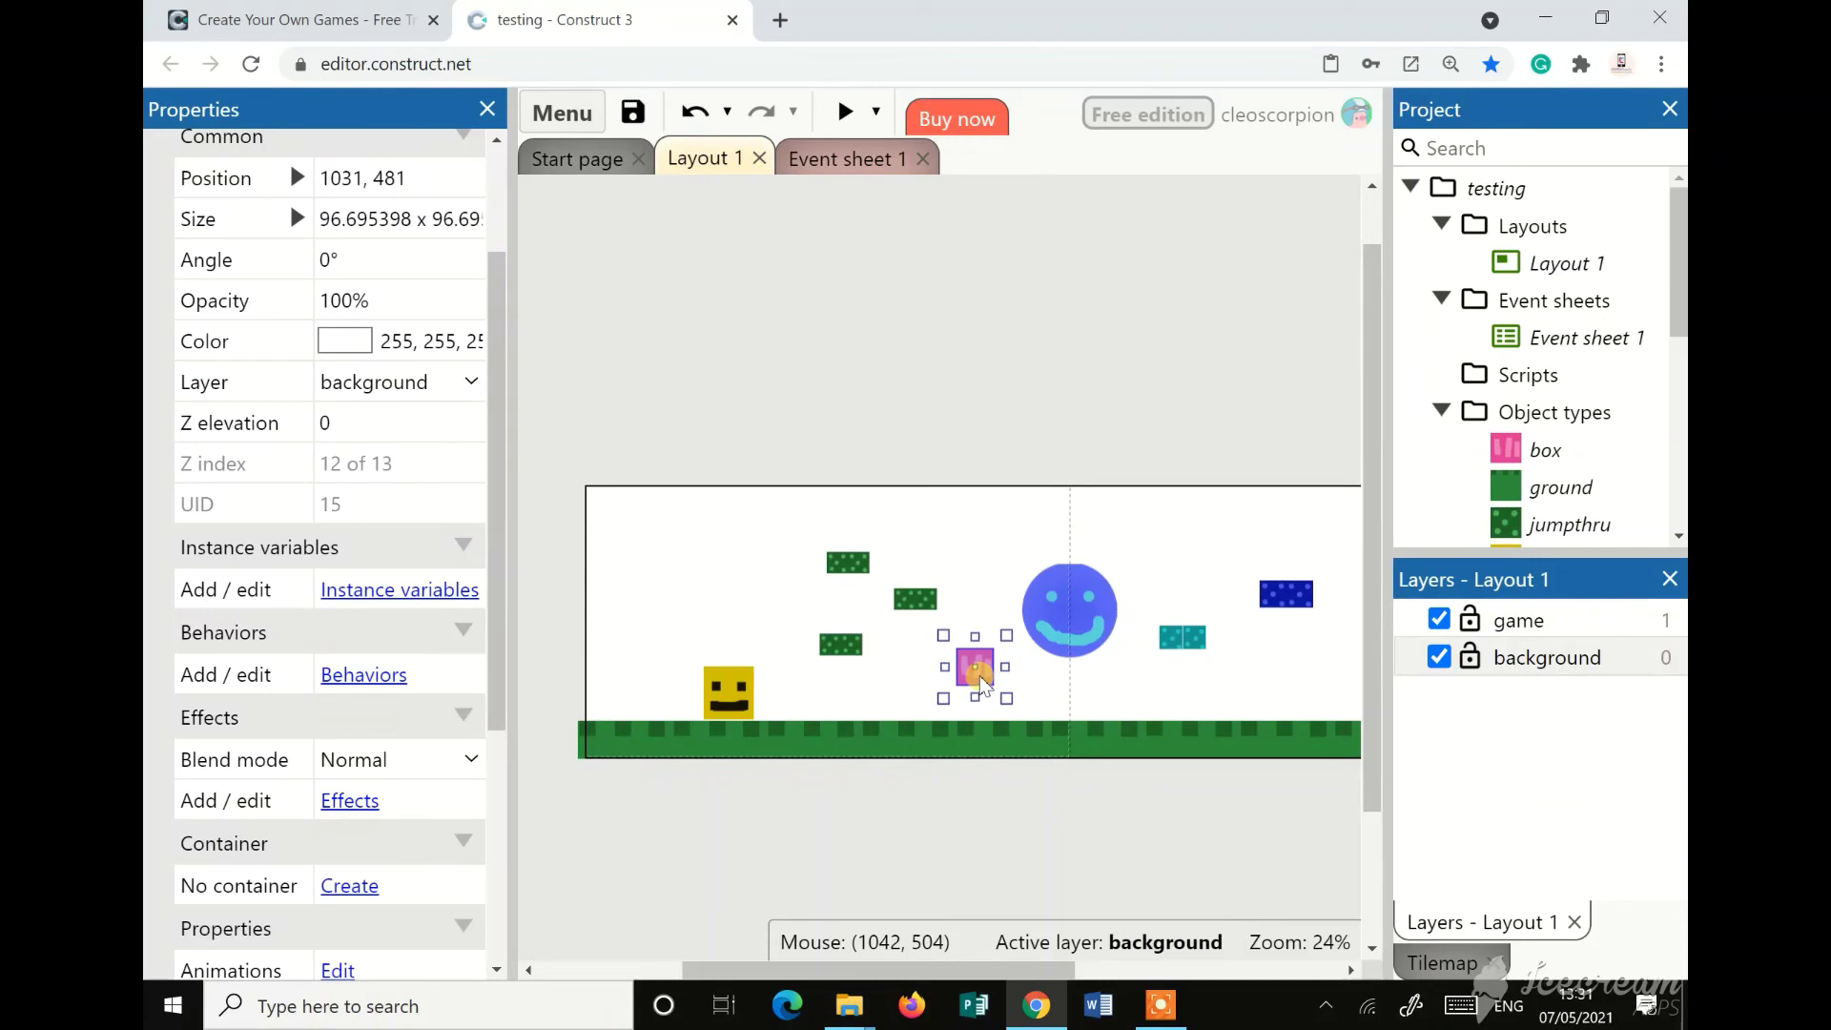
pyautogui.click(336, 676)
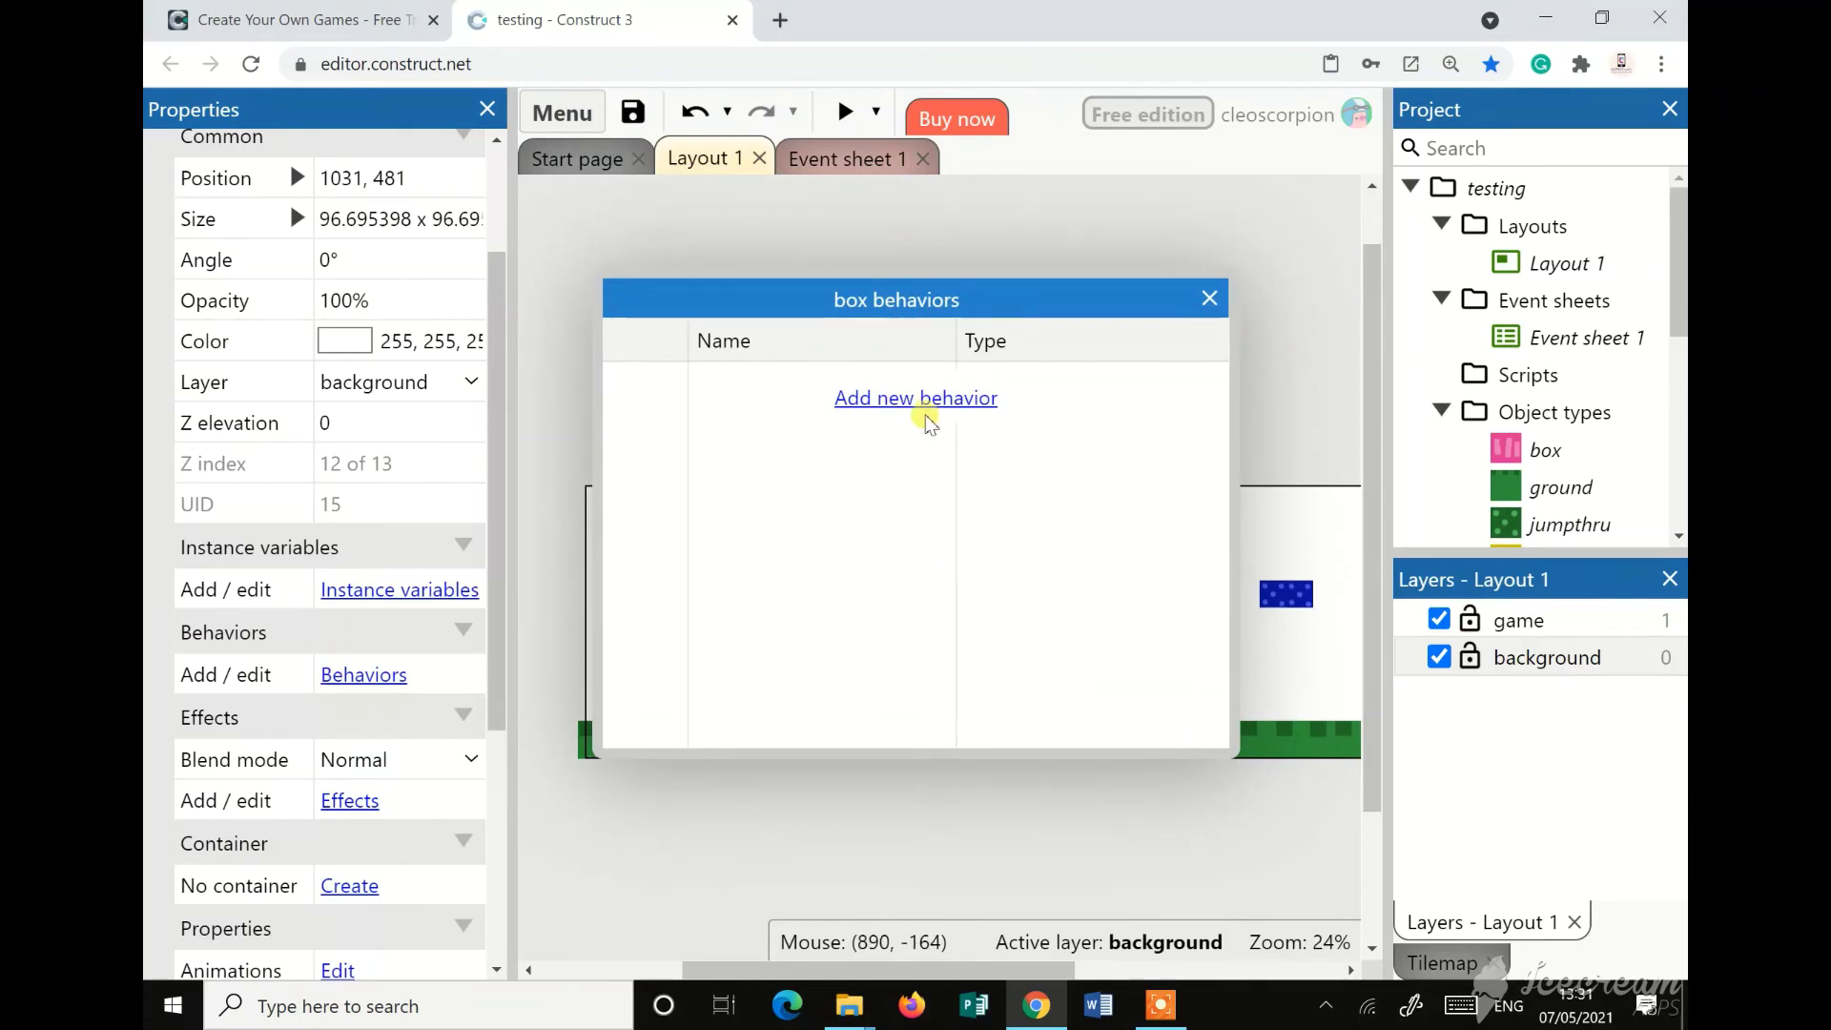
pyautogui.click(935, 400)
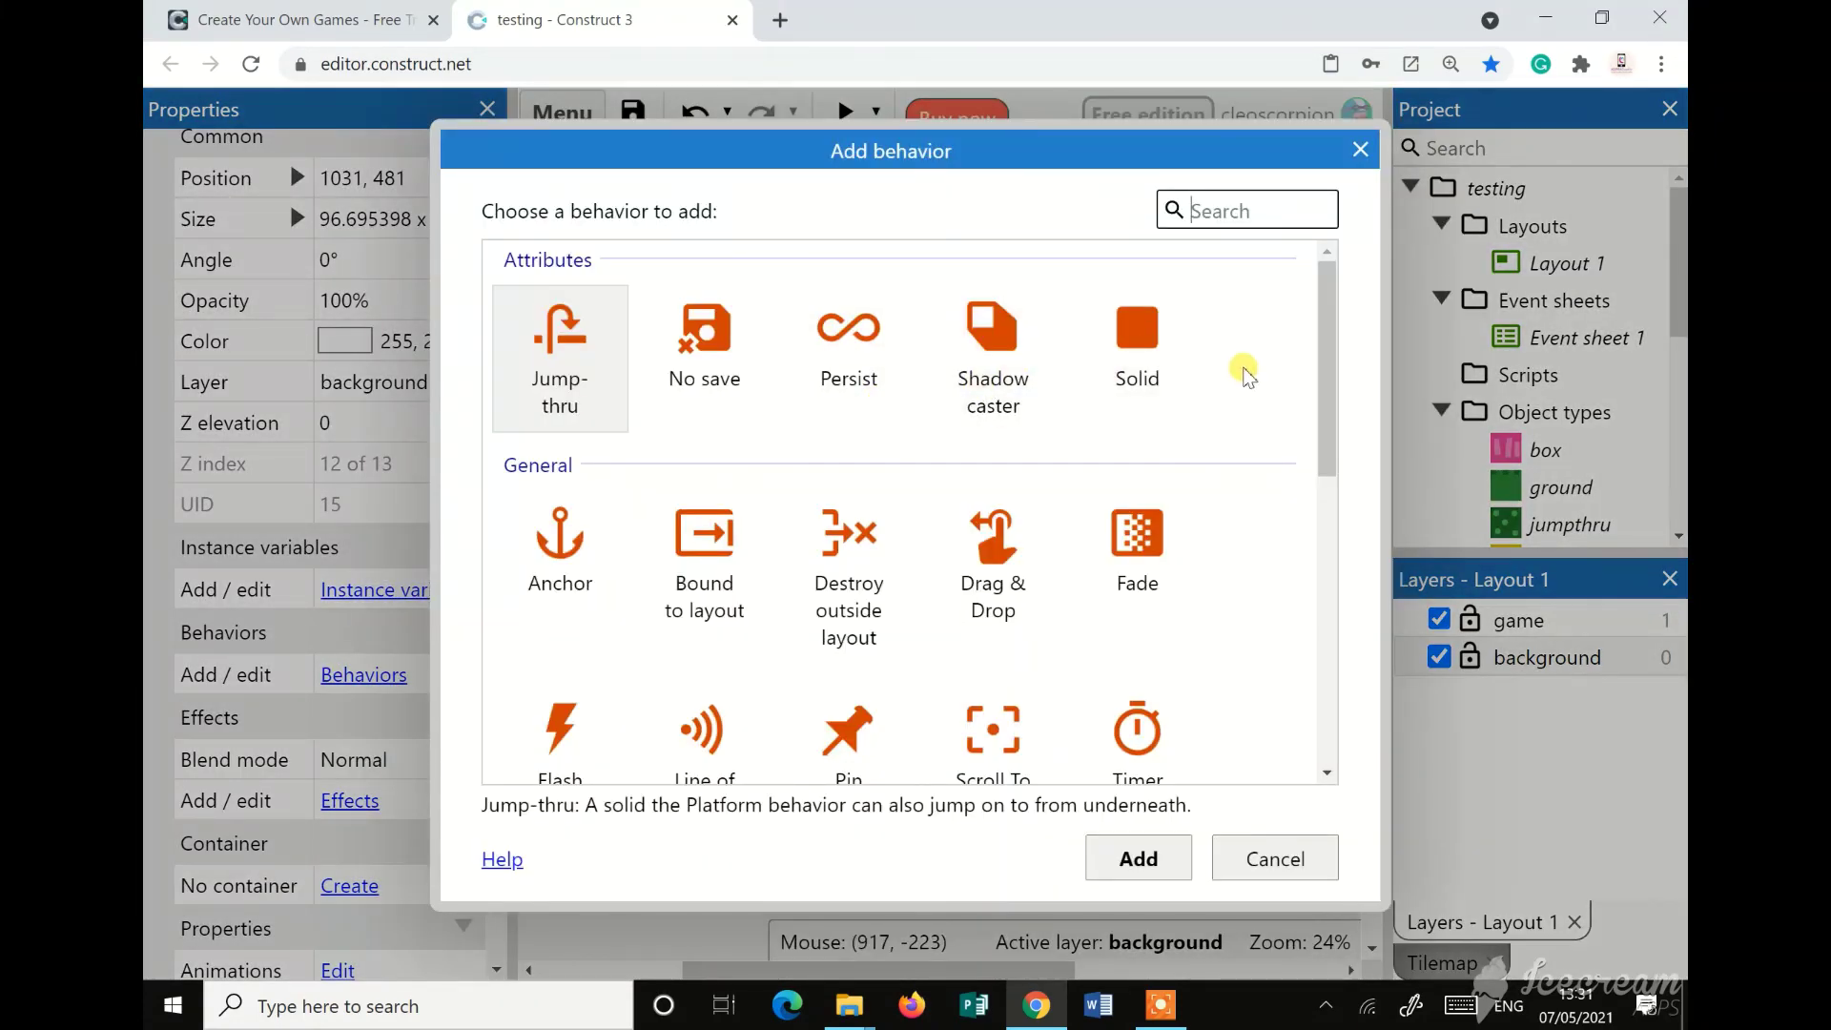
pyautogui.scroll(-6, 867, 649)
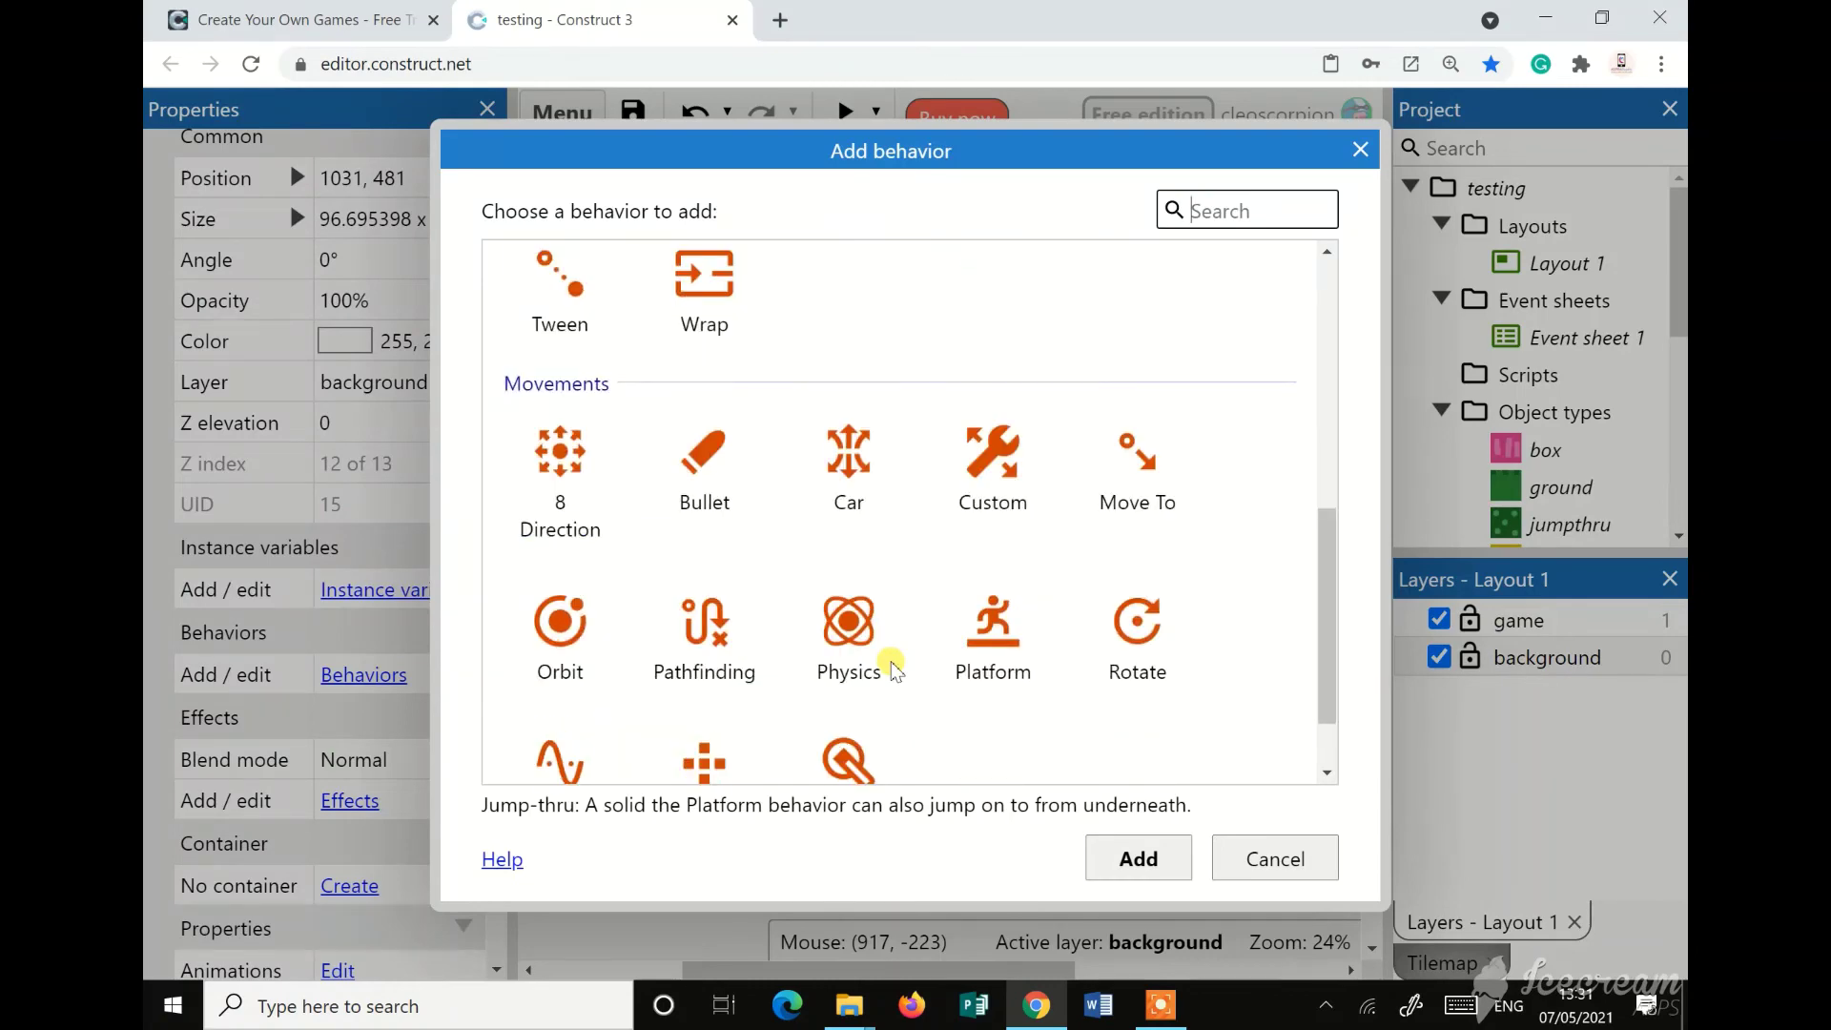
pyautogui.click(862, 663)
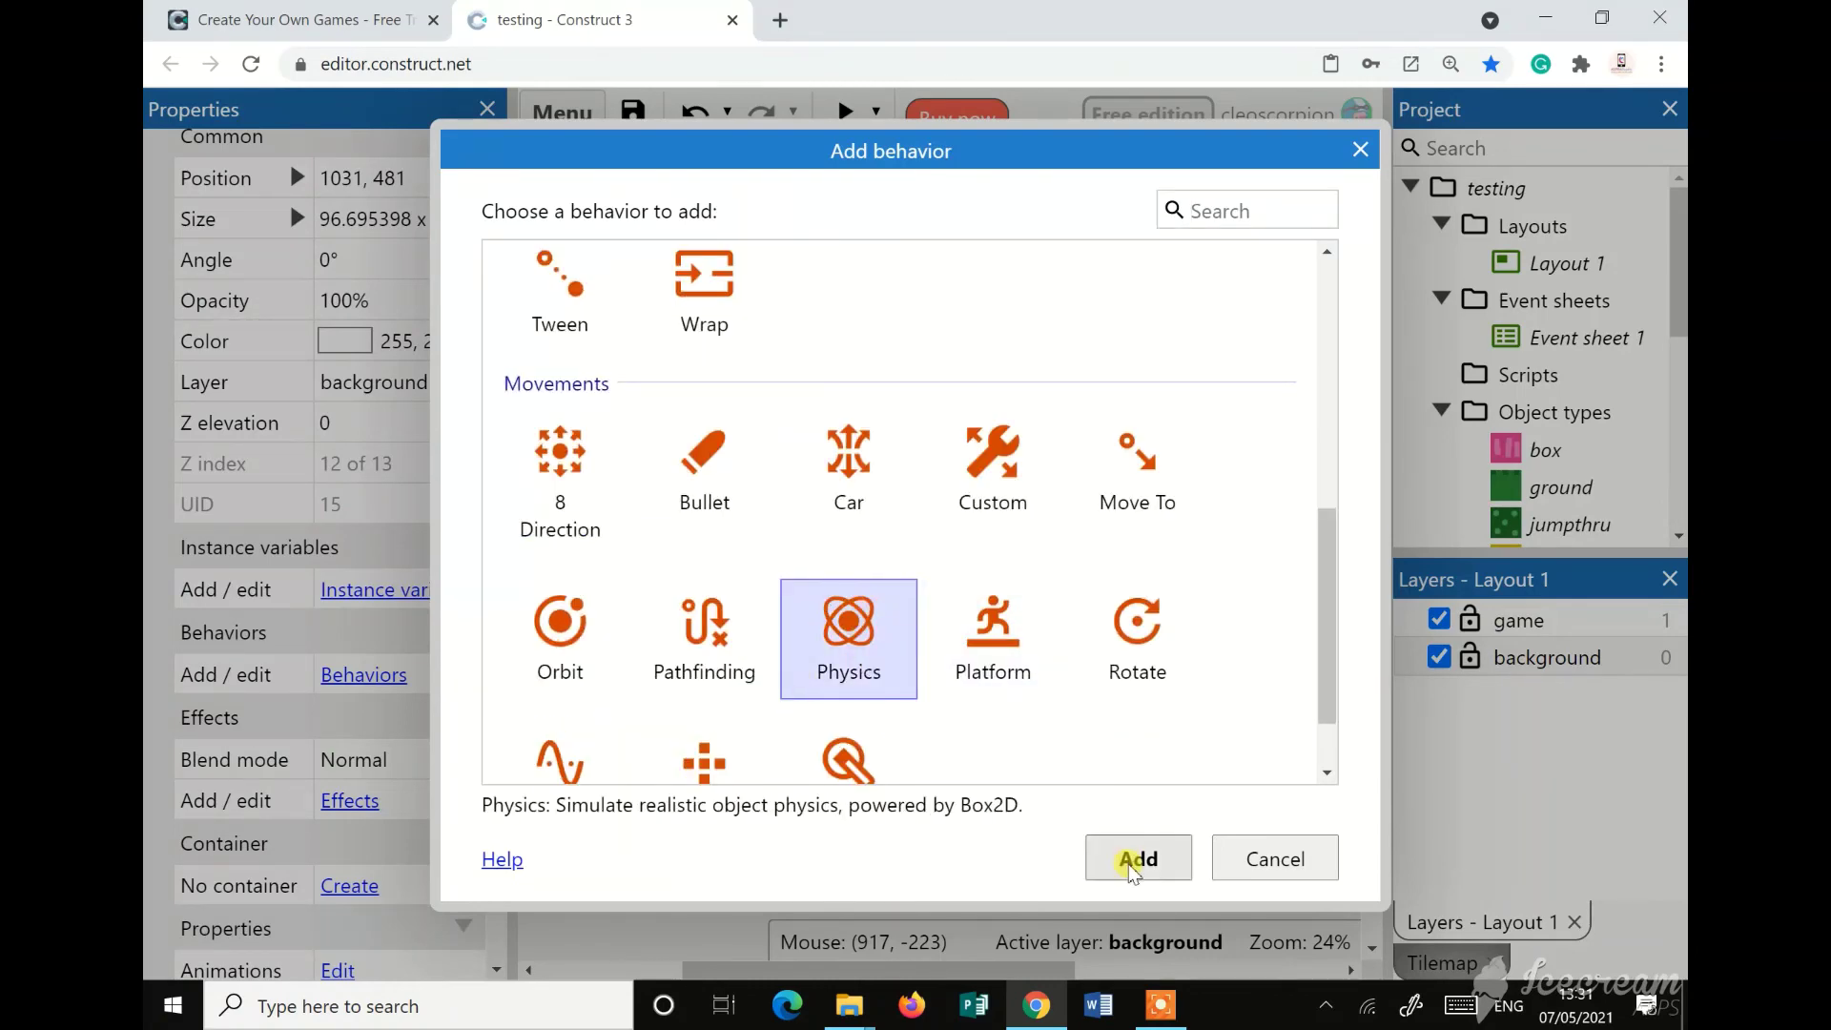
pyautogui.click(1141, 858)
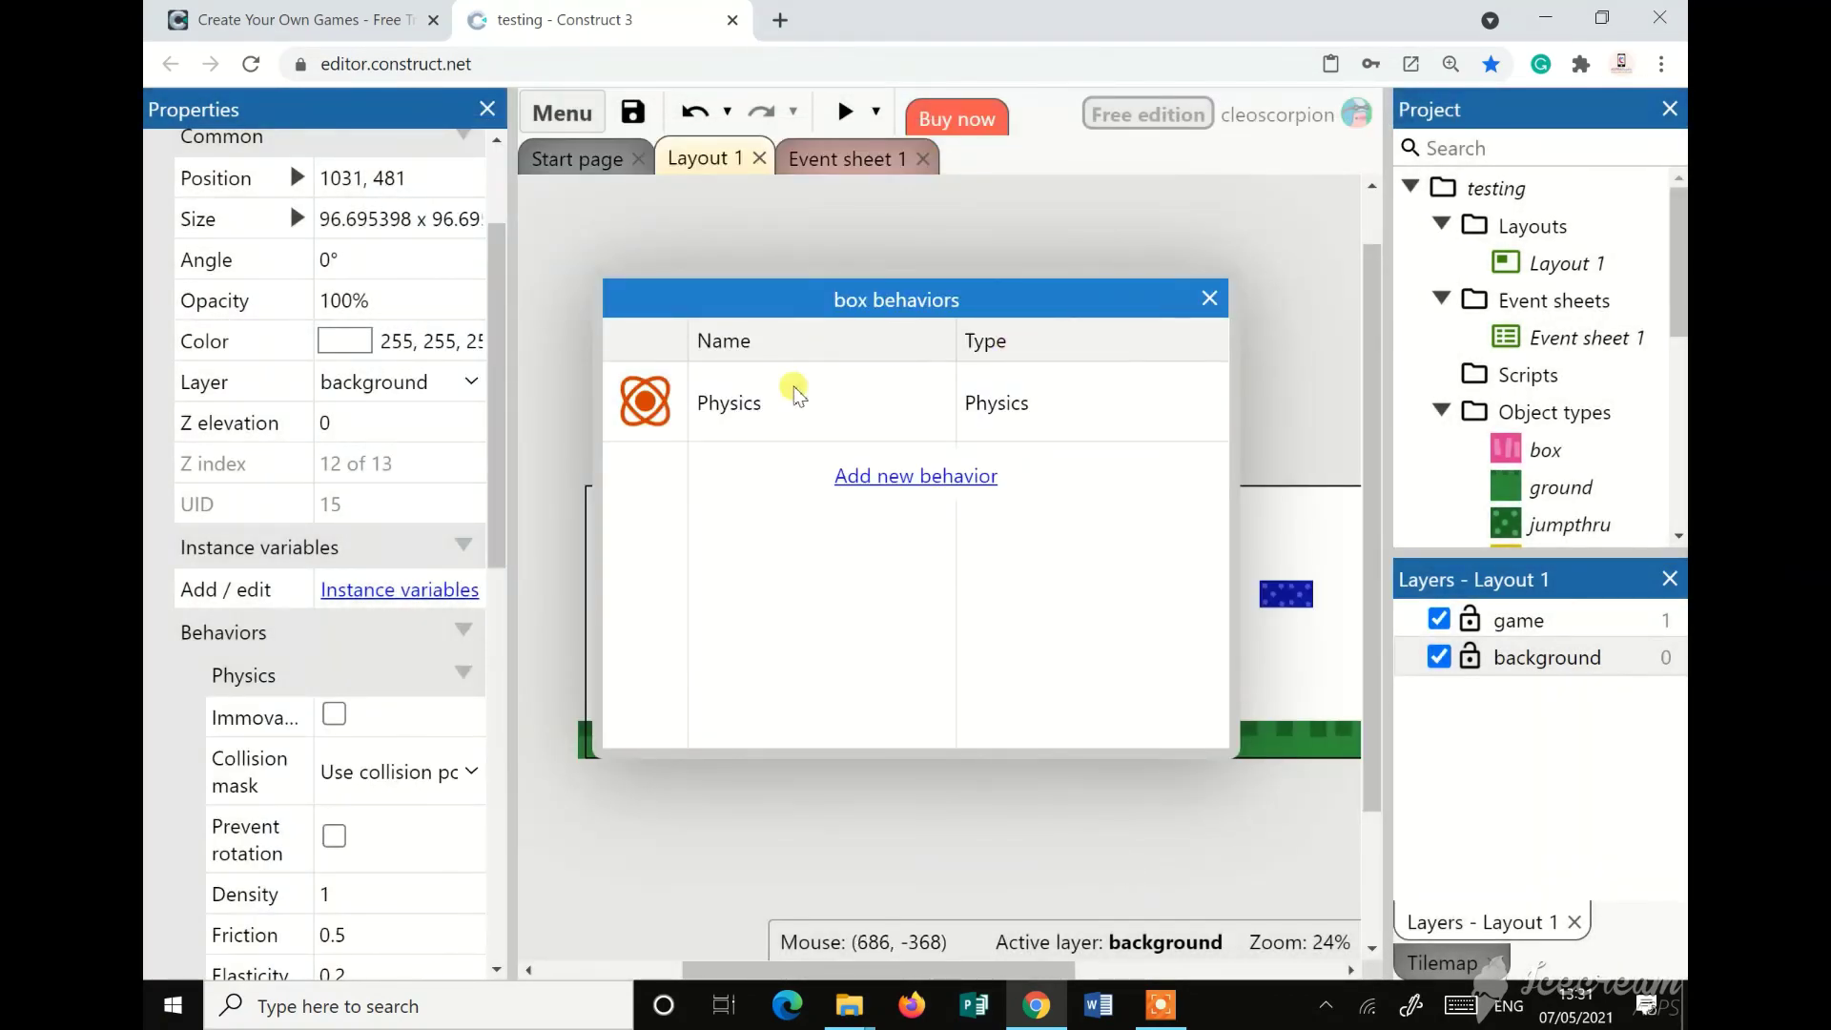
pyautogui.click(1209, 299)
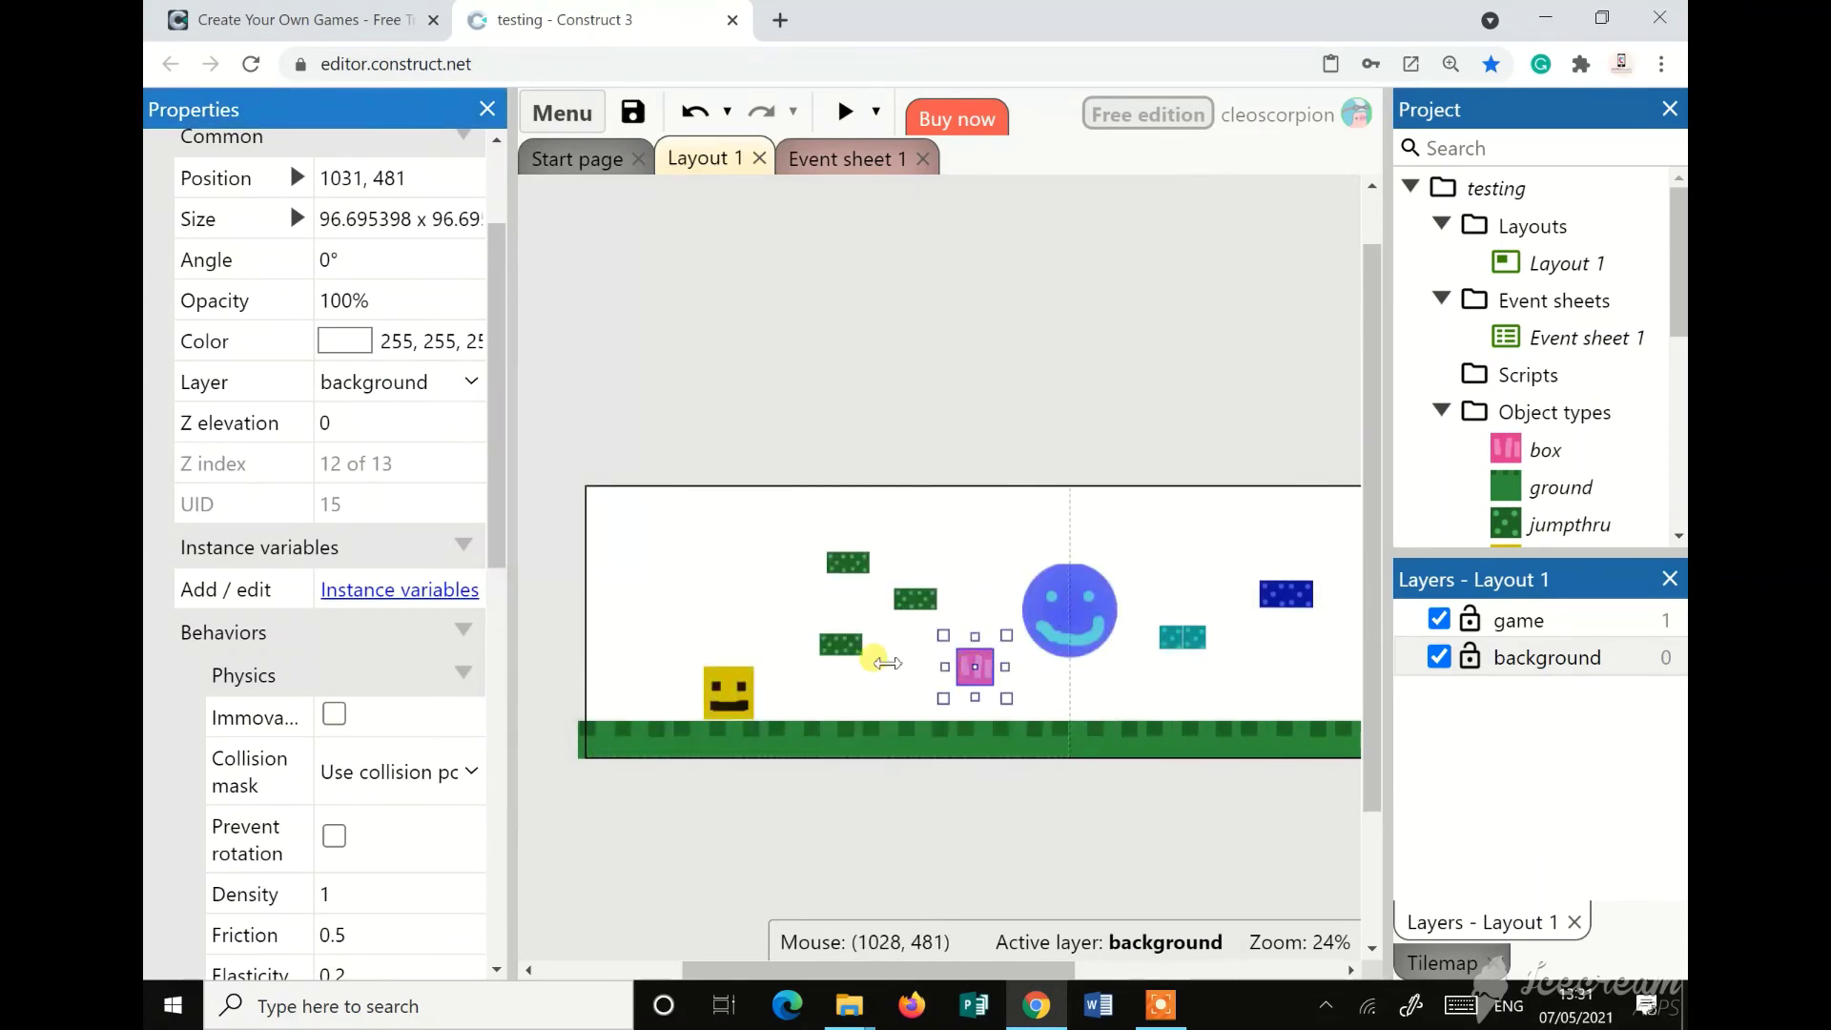
# Check the box's Physics settings, preview how it falls onto the ground, and close the preview
pyautogui.scroll(-4, 335, 715)
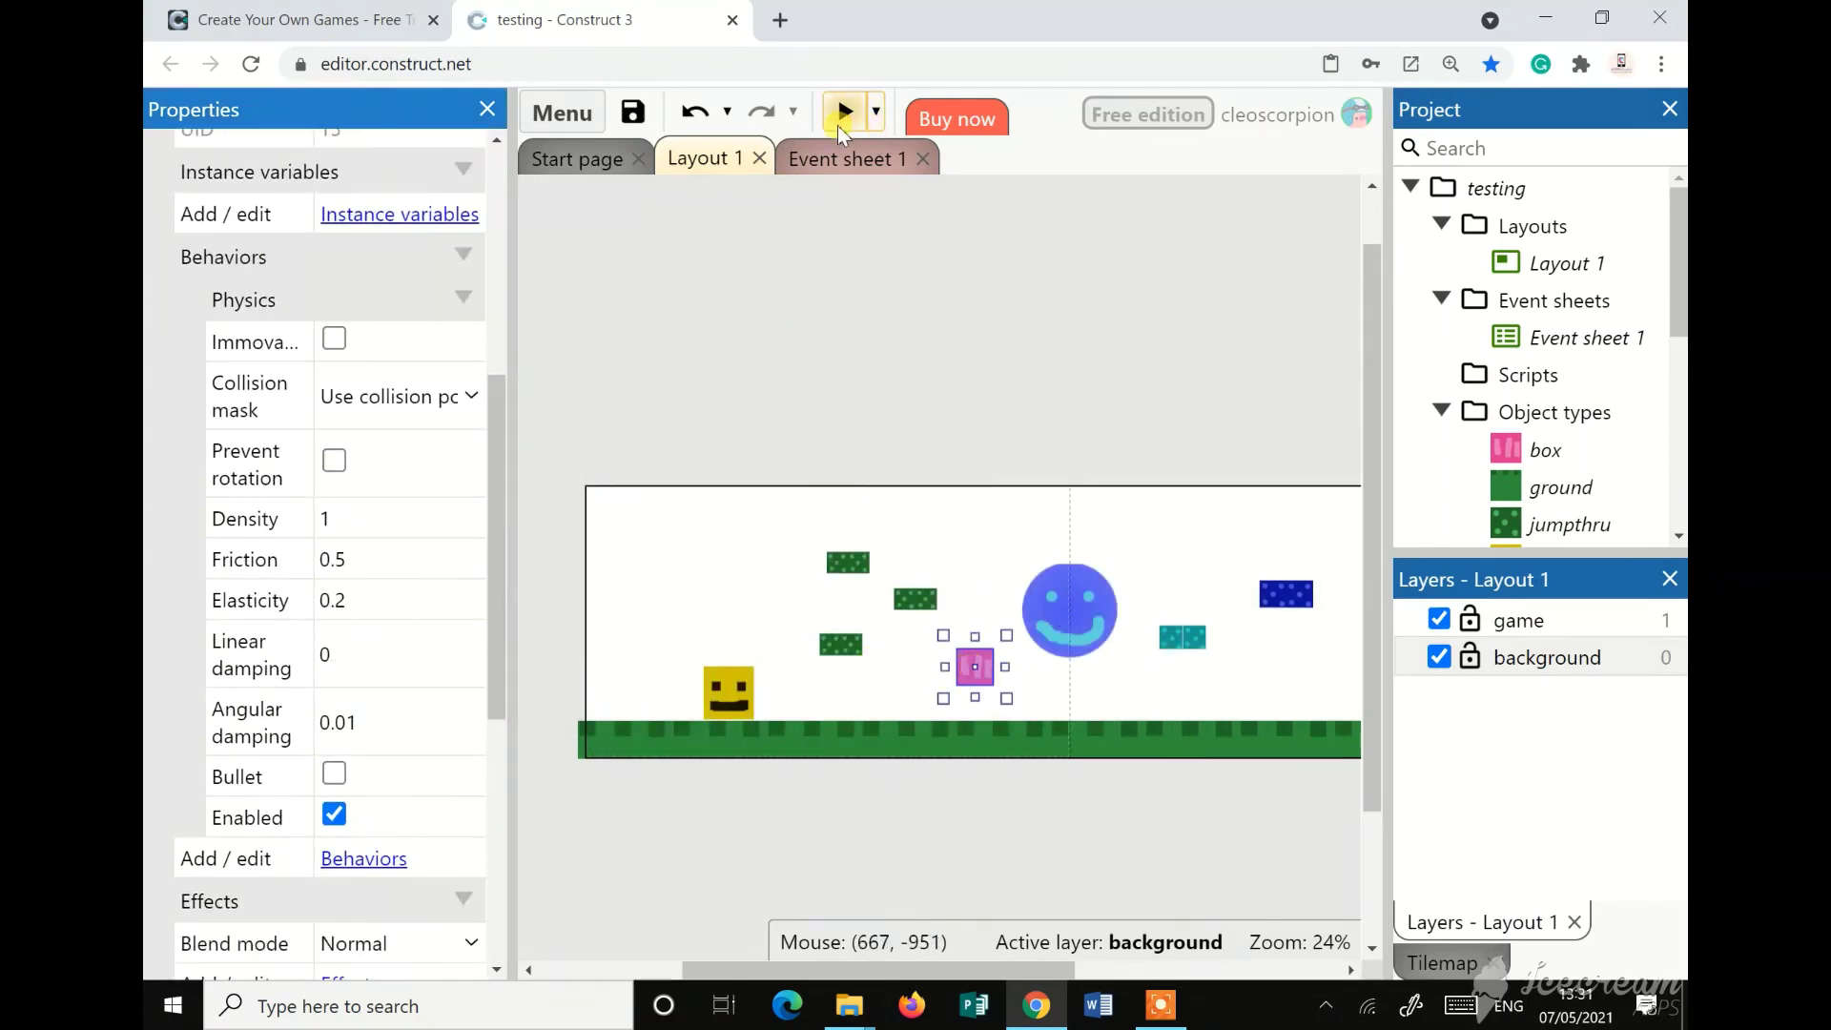
pyautogui.click(841, 114)
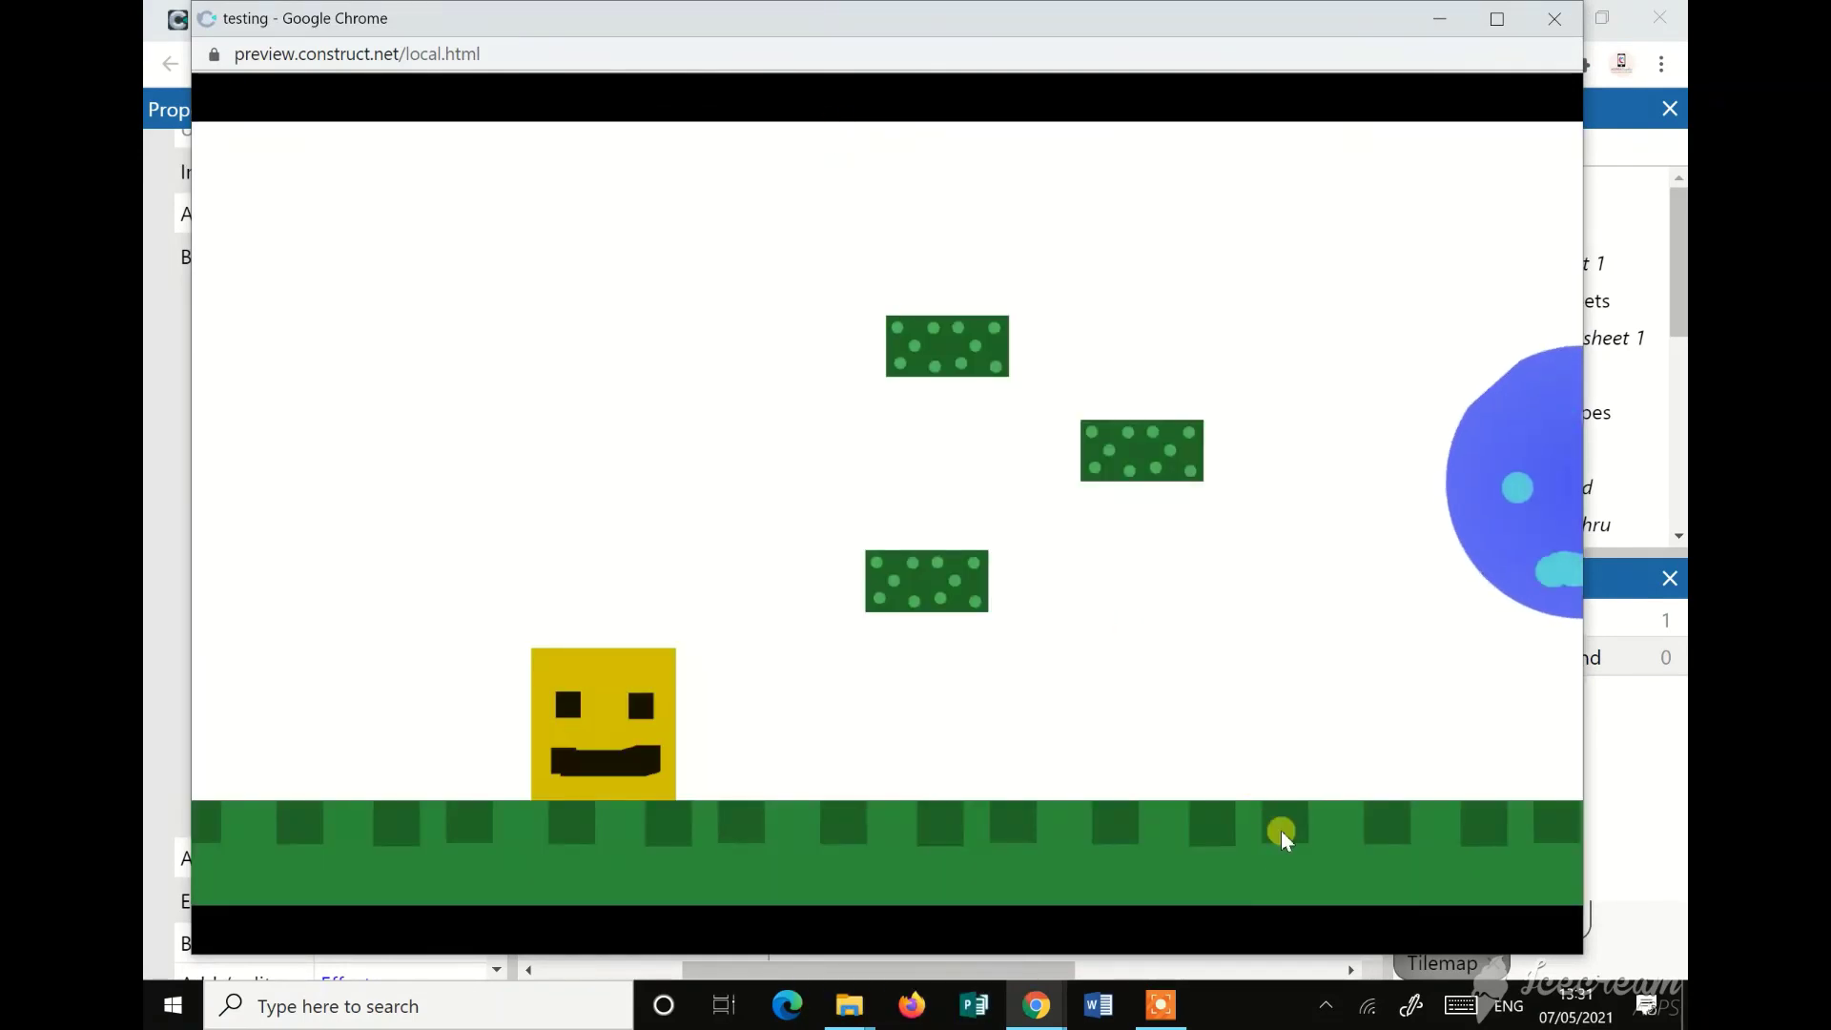
pyautogui.click(1555, 19)
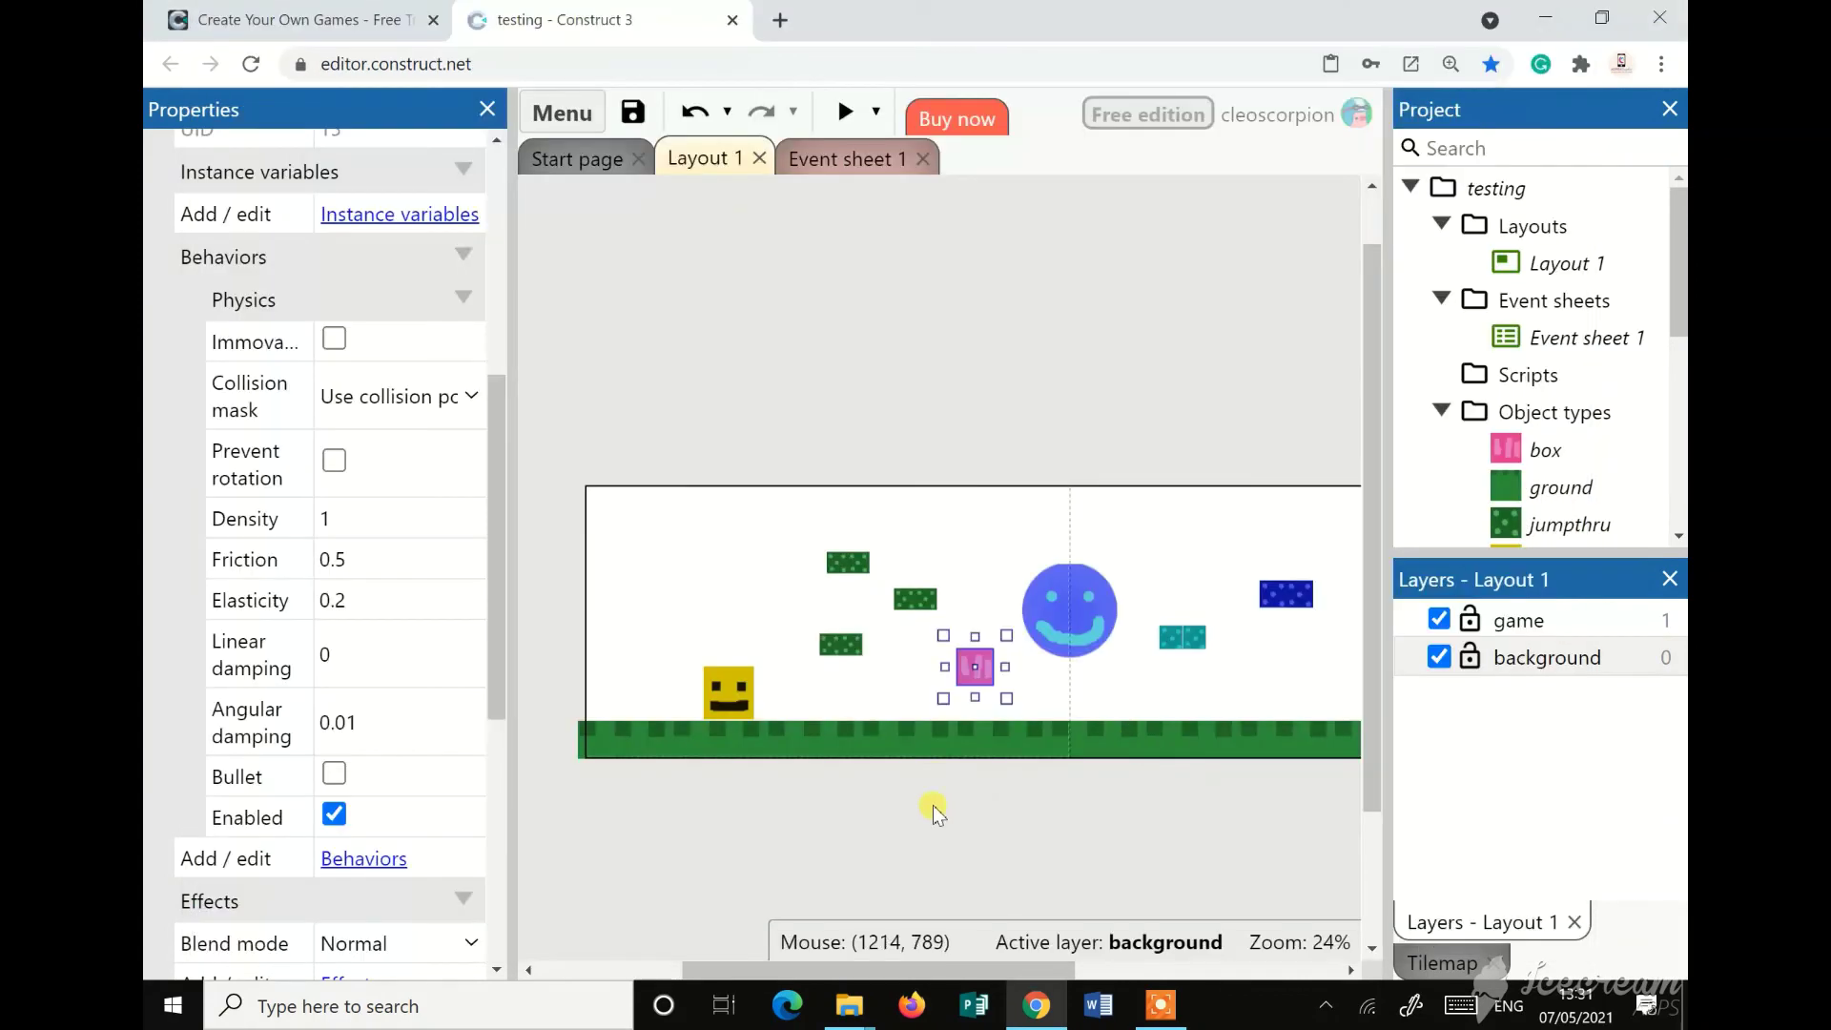
# Add the Physics behavior to the ground, close its behaviors dialog, then briefly preview the game
pyautogui.click(930, 738)
pyautogui.scroll(-2, 375, 801)
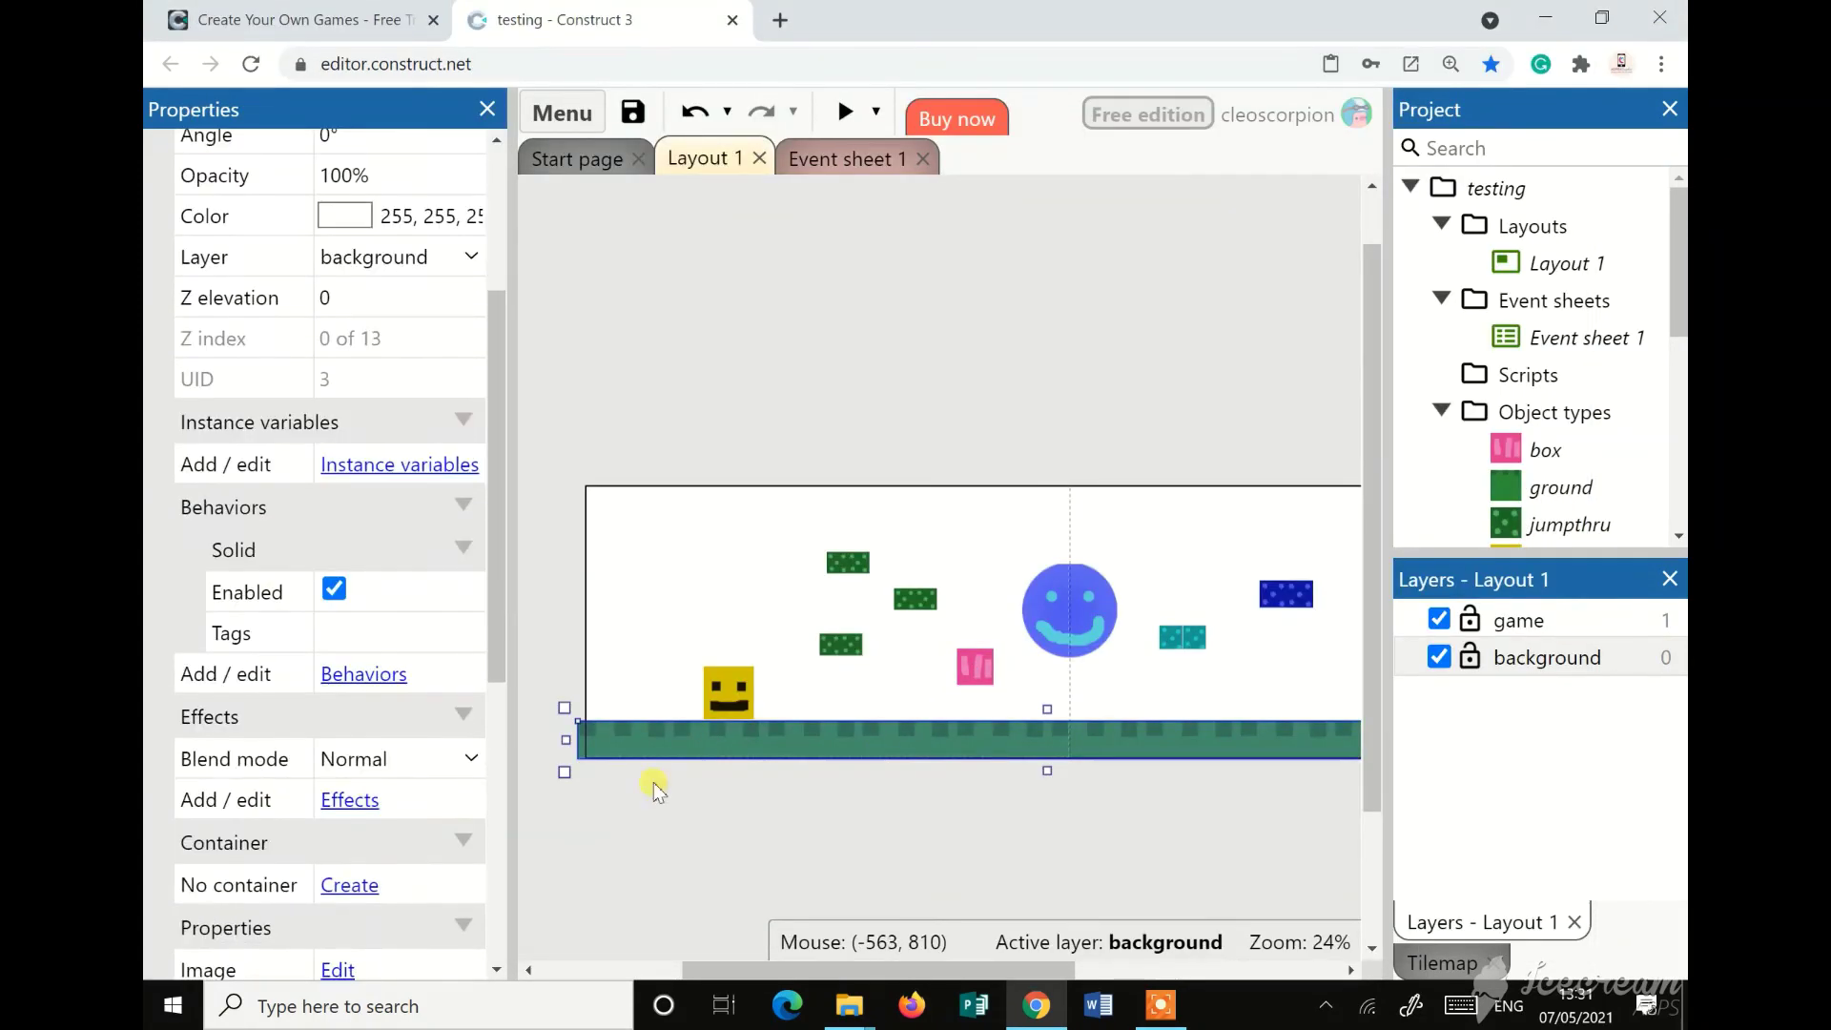
pyautogui.click(351, 674)
pyautogui.click(871, 476)
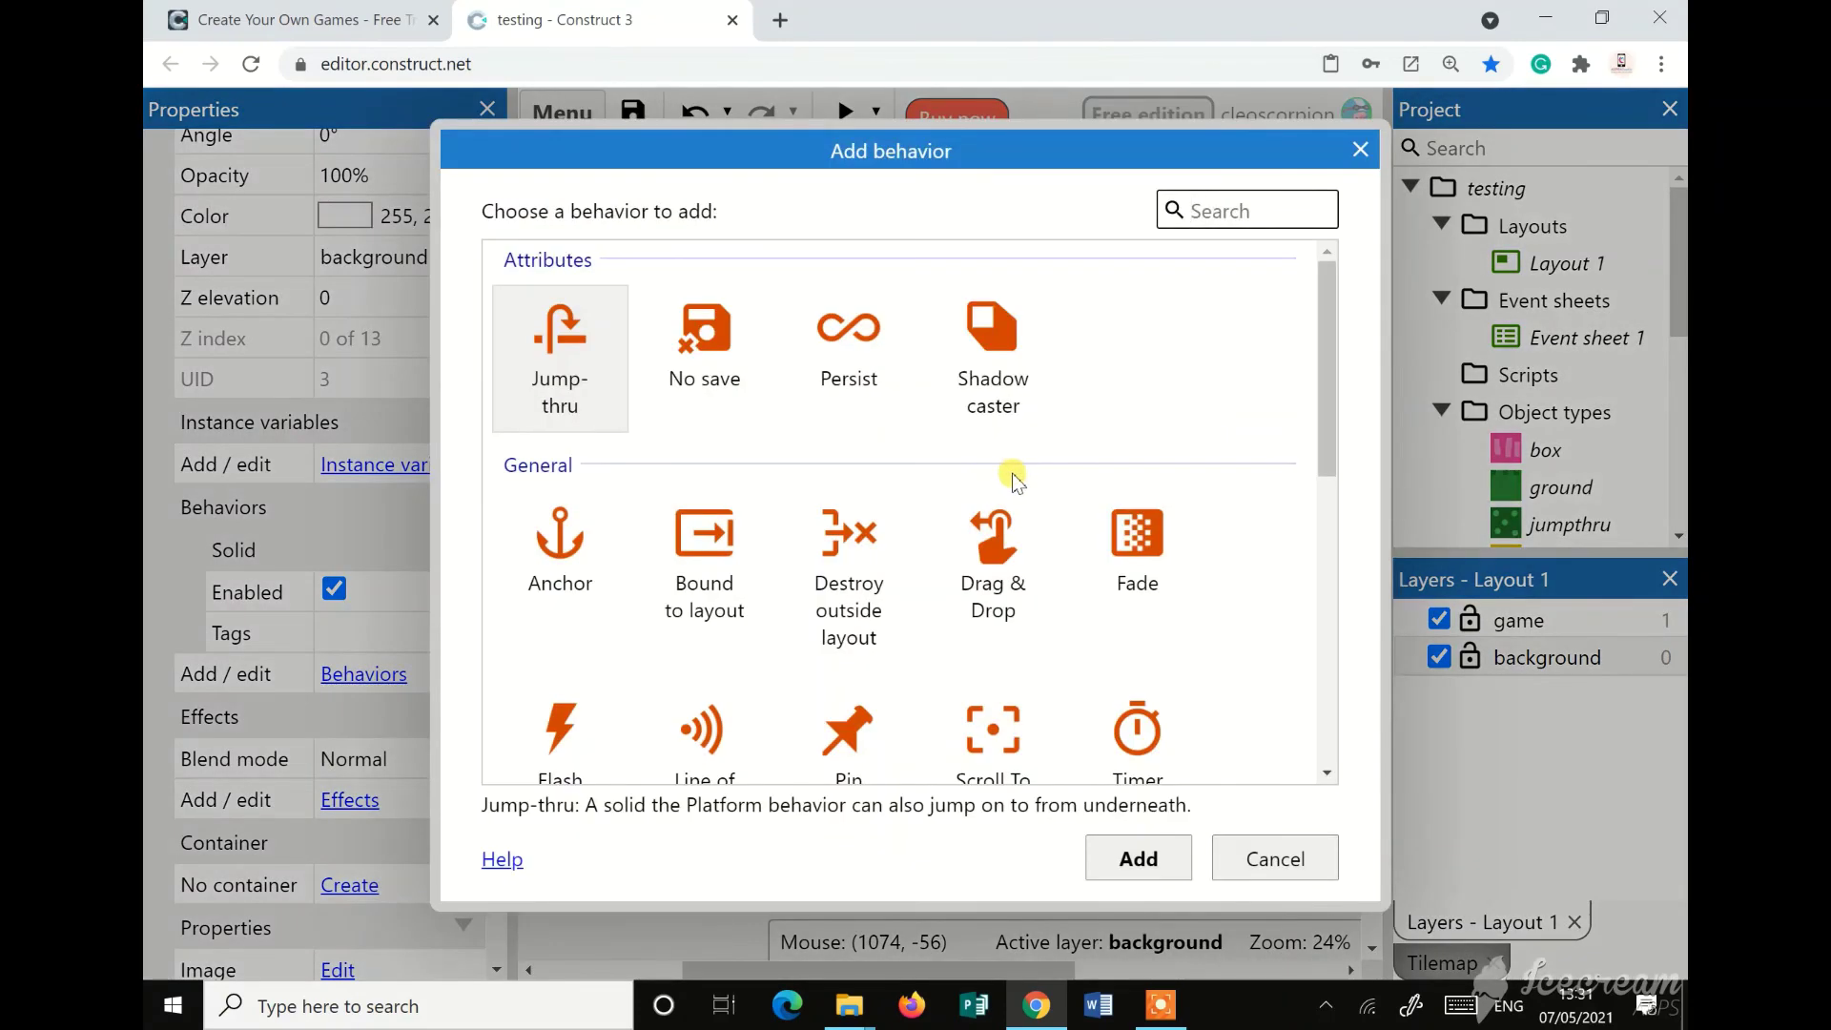
pyautogui.scroll(-1, 1044, 599)
pyautogui.scroll(-5, 1044, 599)
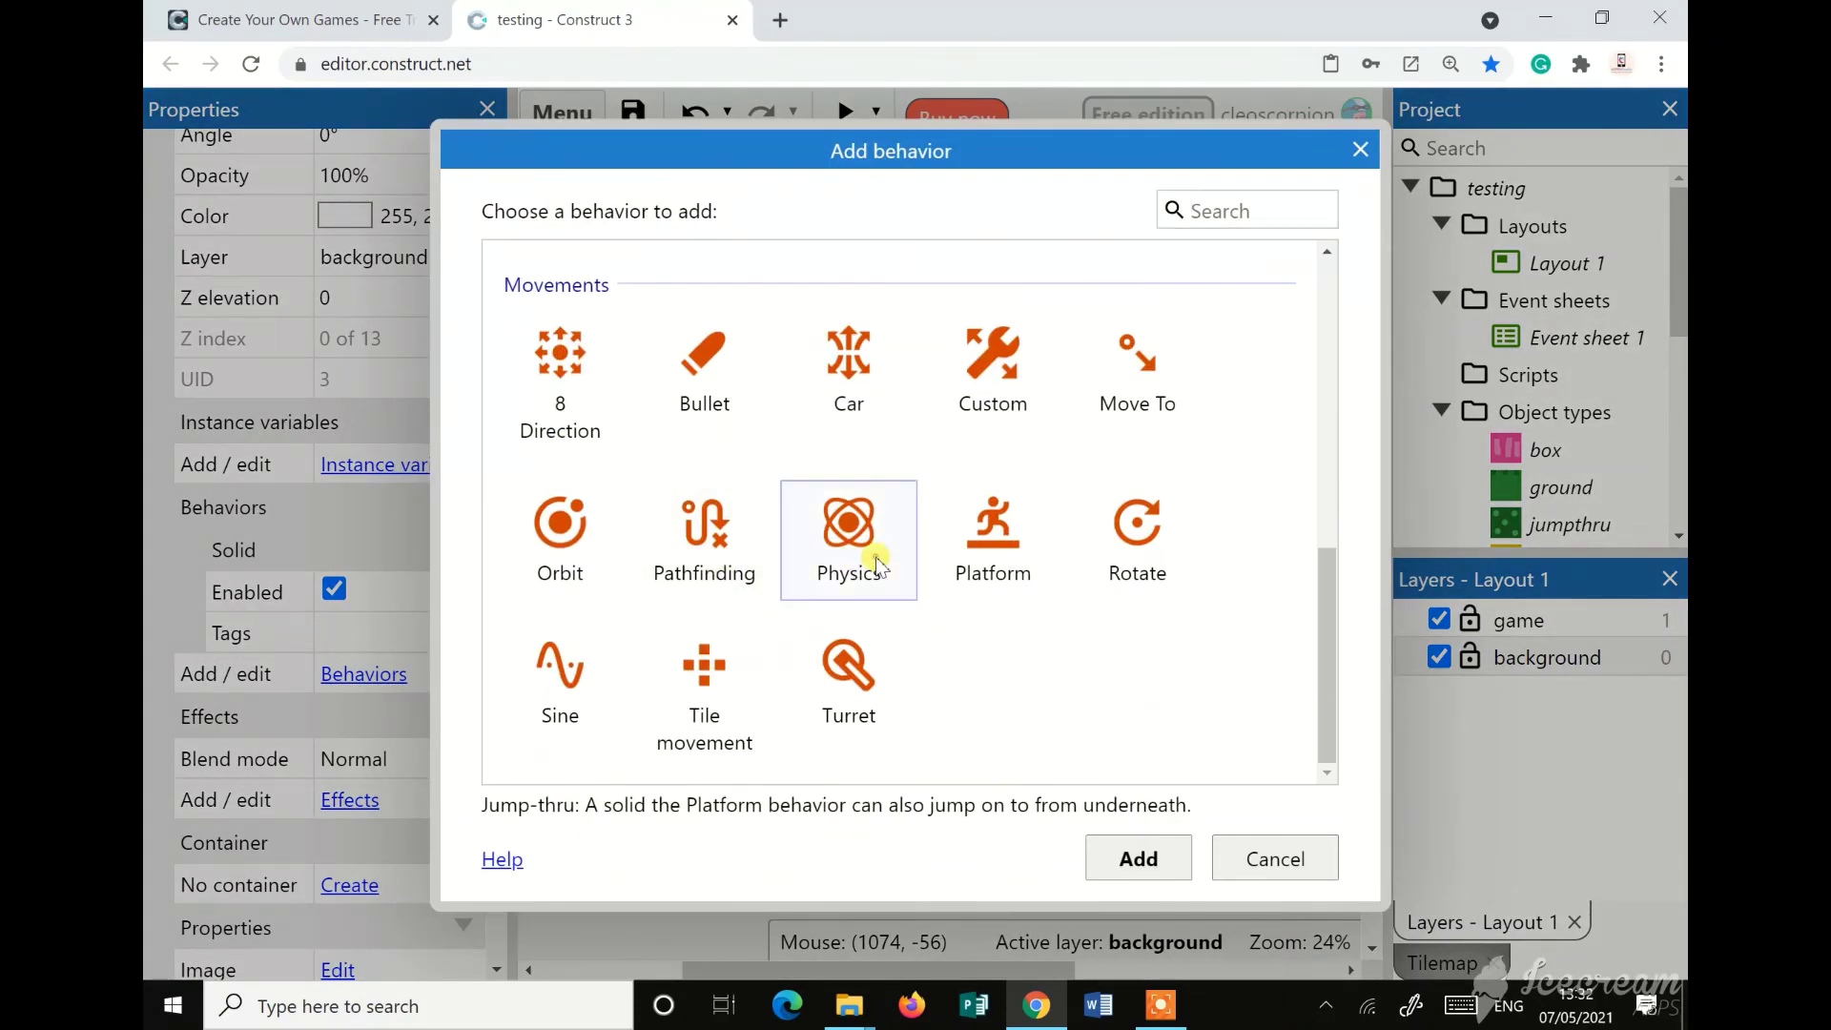
pyautogui.click(858, 582)
pyautogui.click(1156, 858)
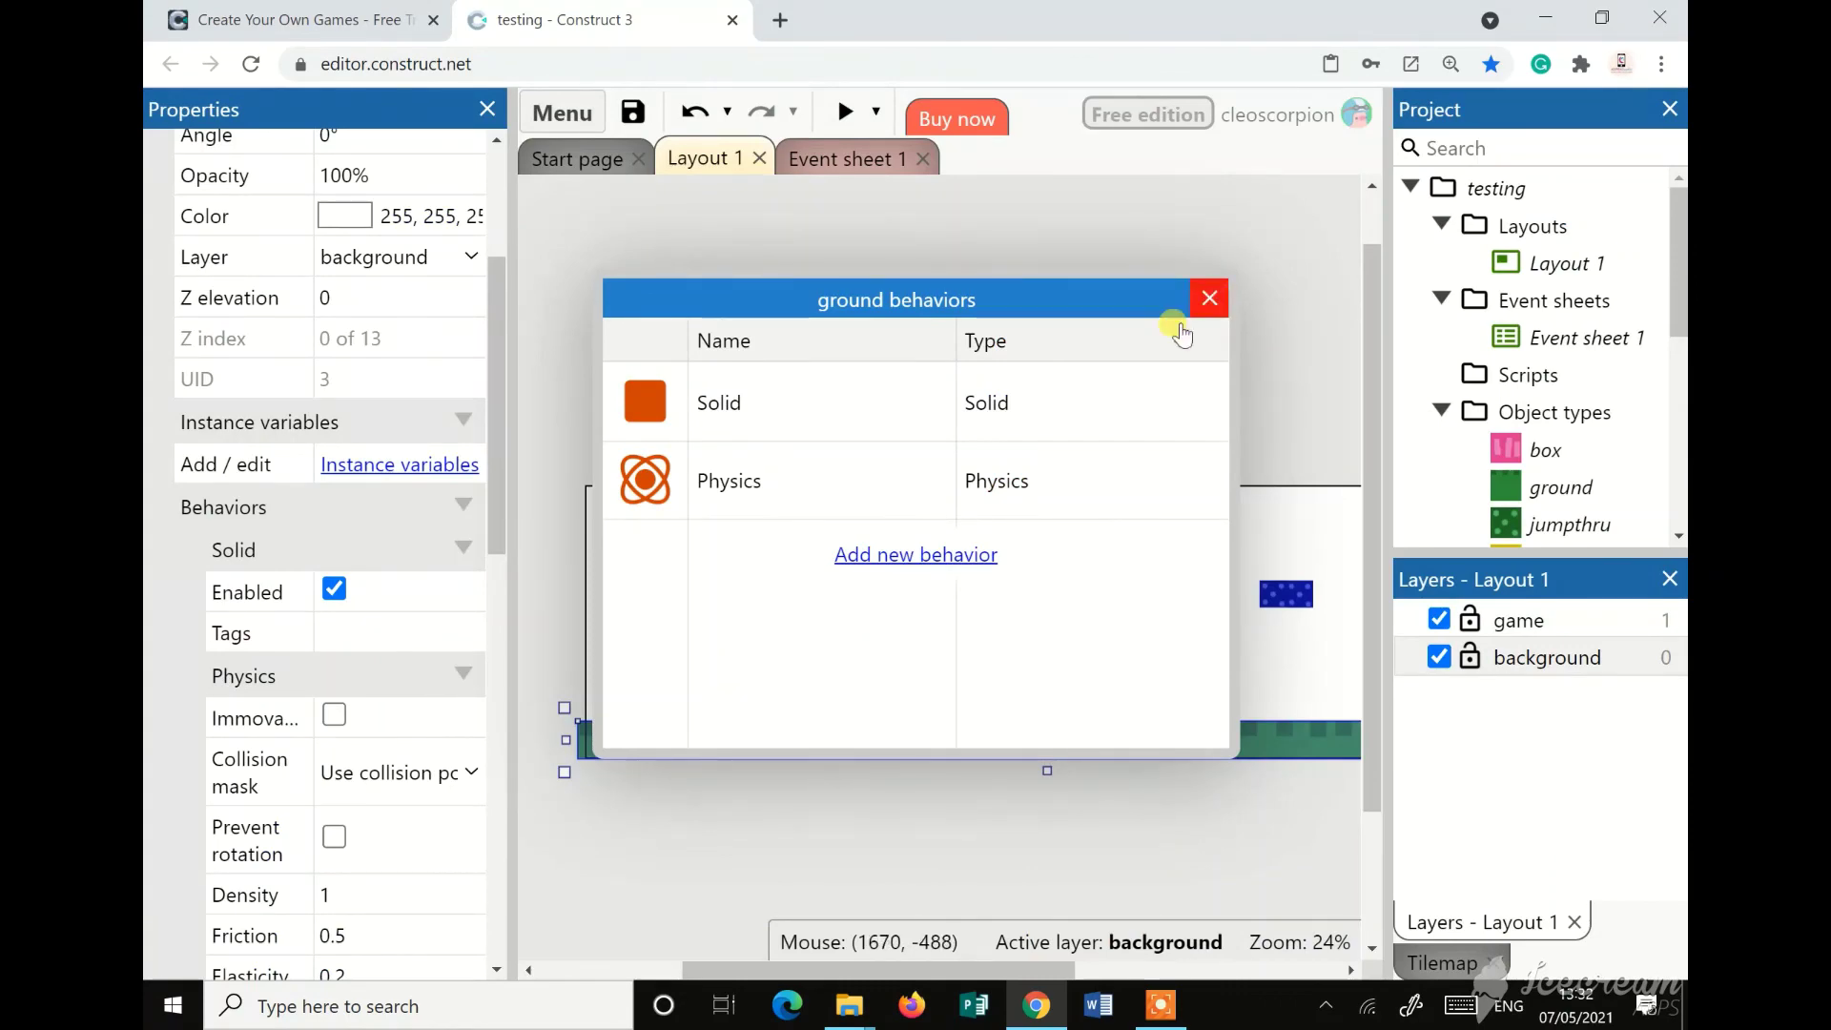
pyautogui.click(1211, 299)
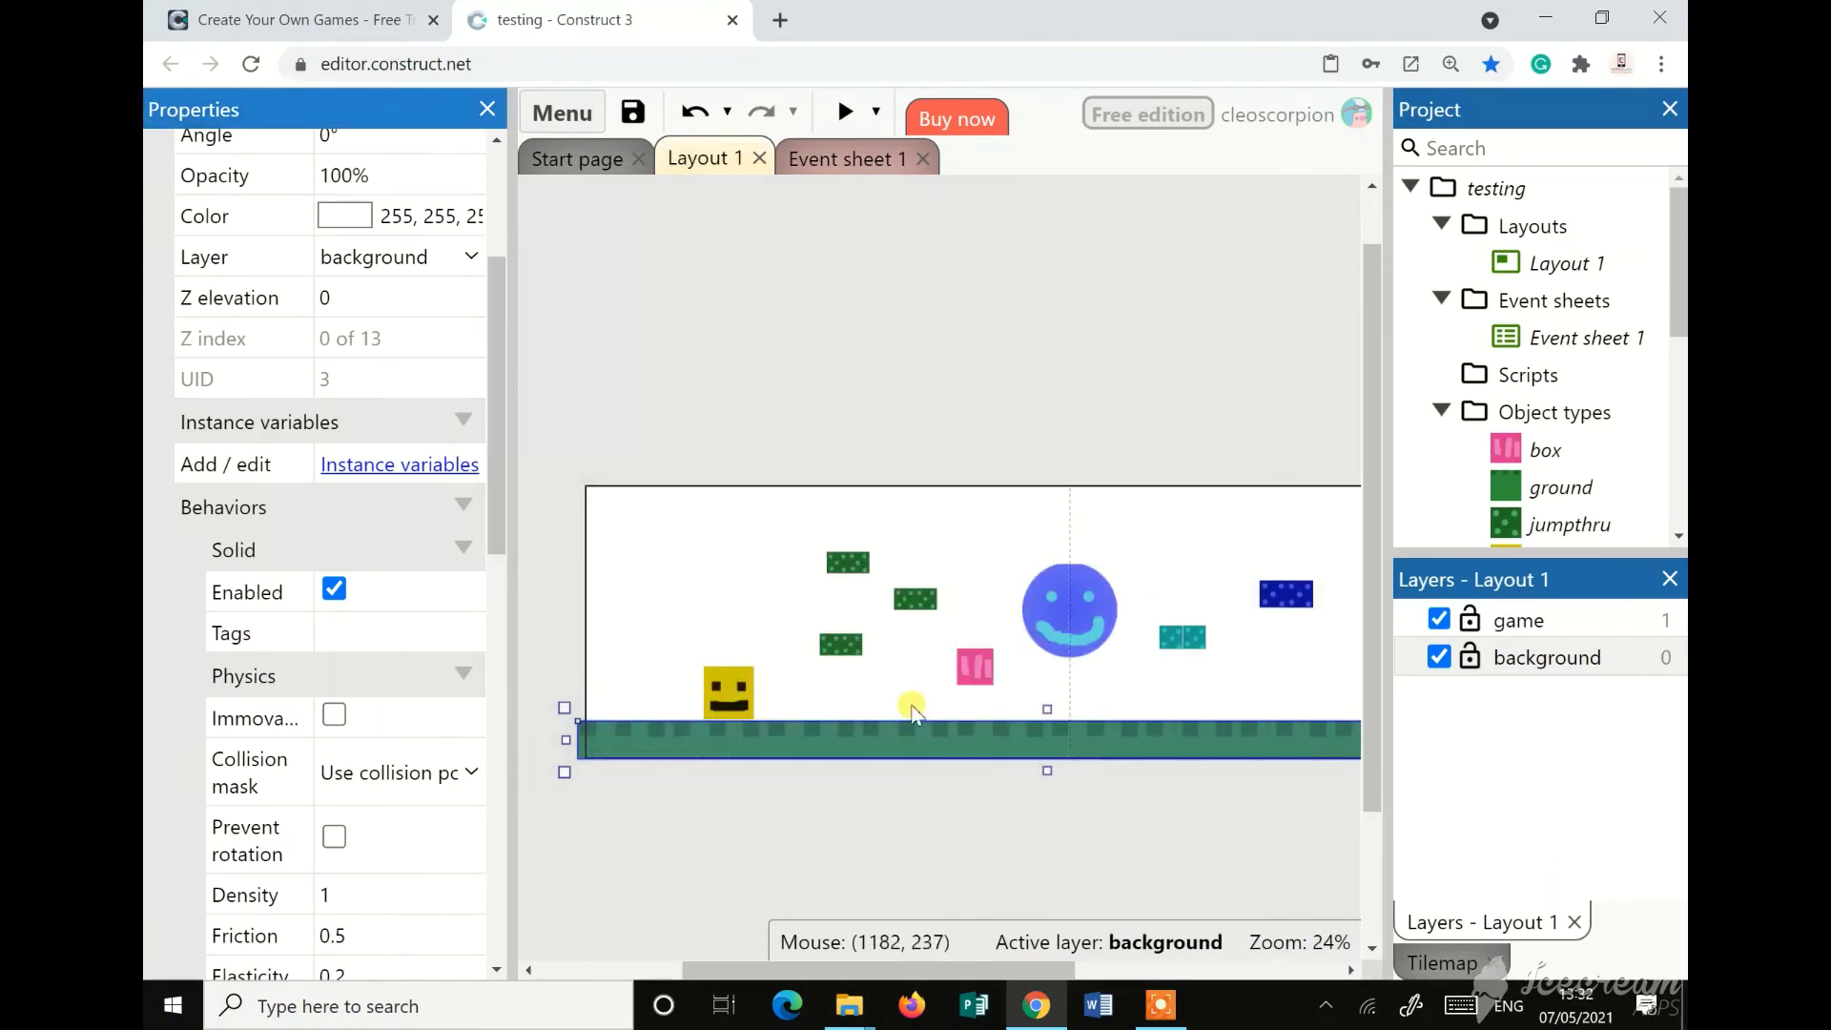
pyautogui.click(858, 112)
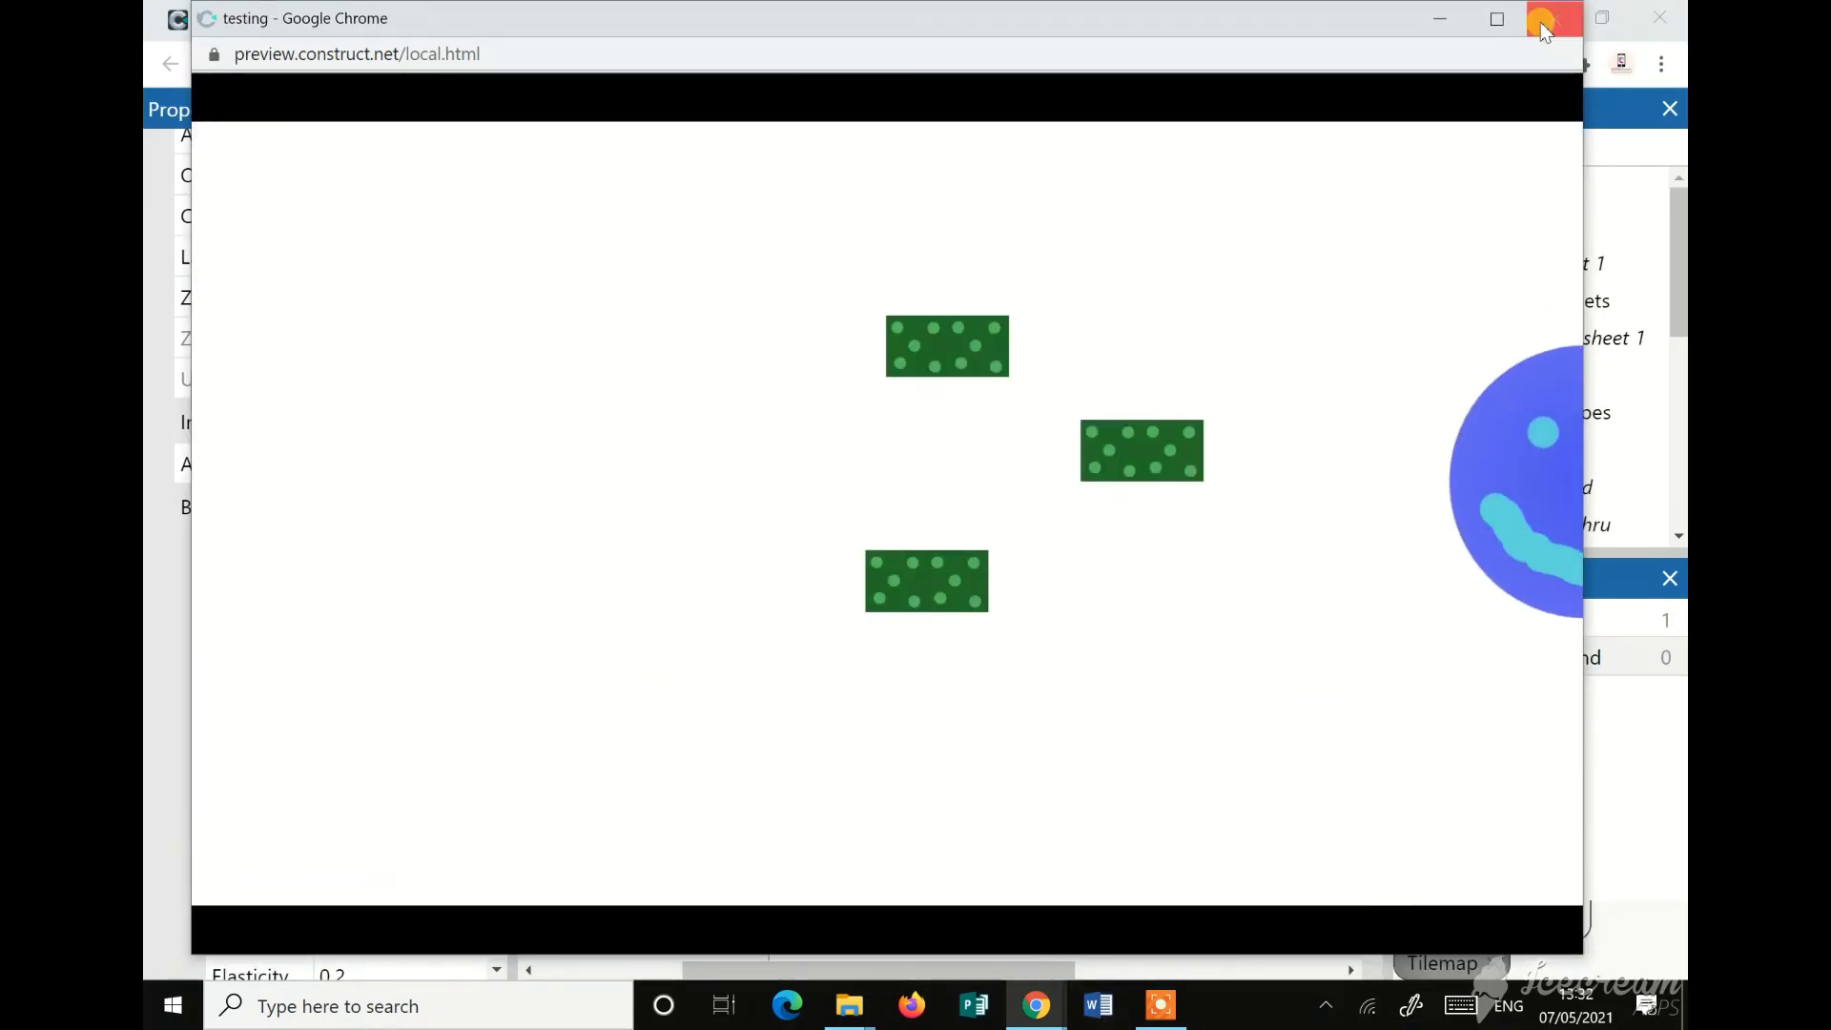
pyautogui.click(1545, 23)
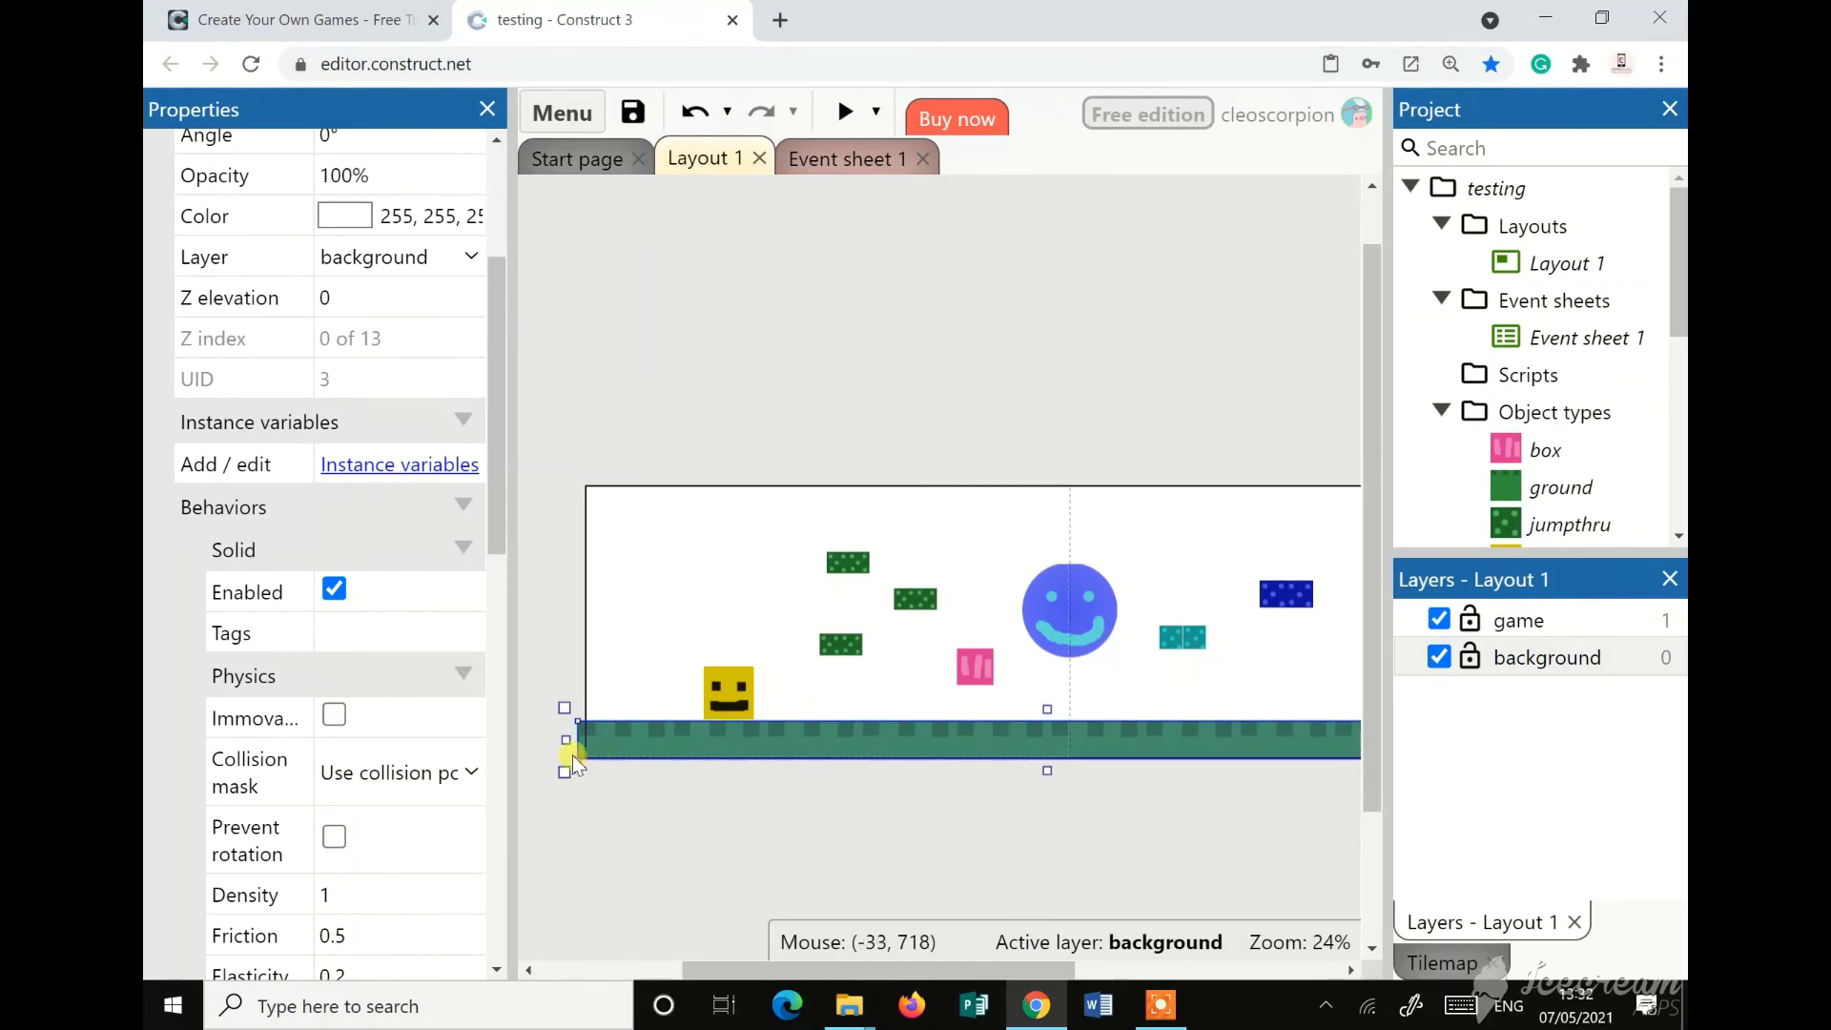
# Make the ground immovable in its Physics behavior and deselect it
pyautogui.scroll(-3, 353, 696)
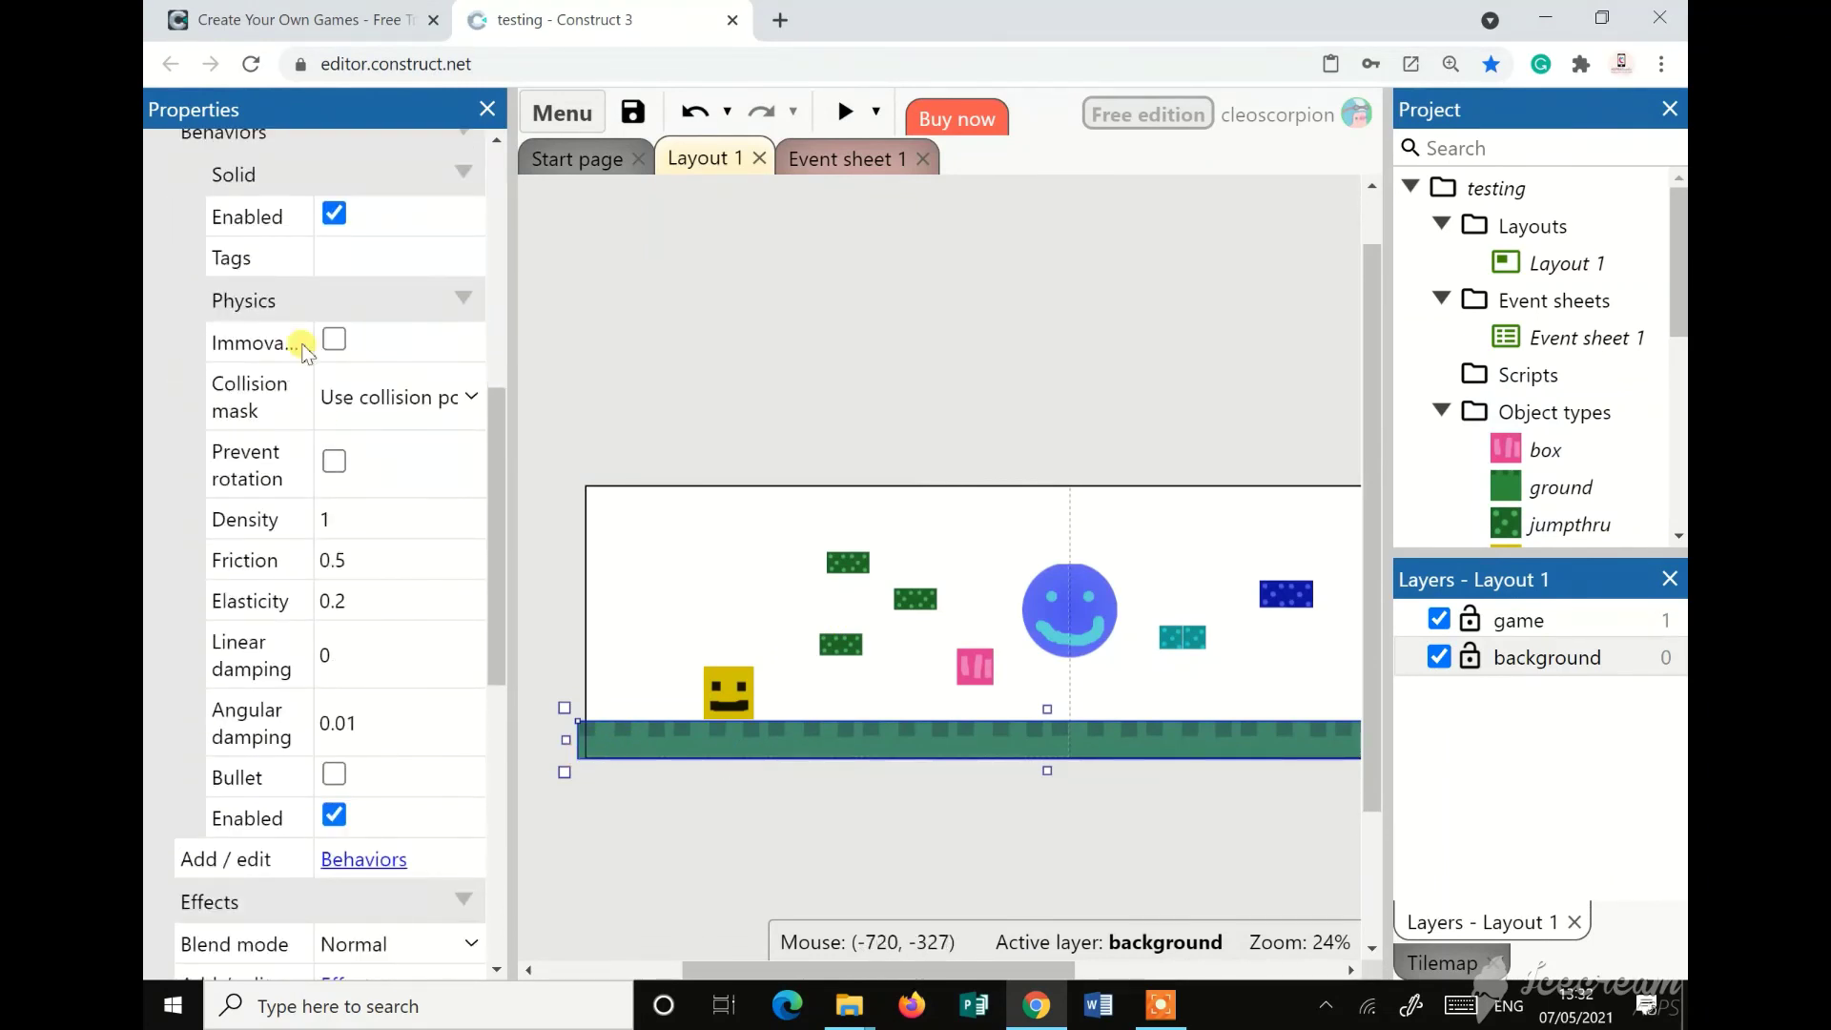
pyautogui.click(335, 339)
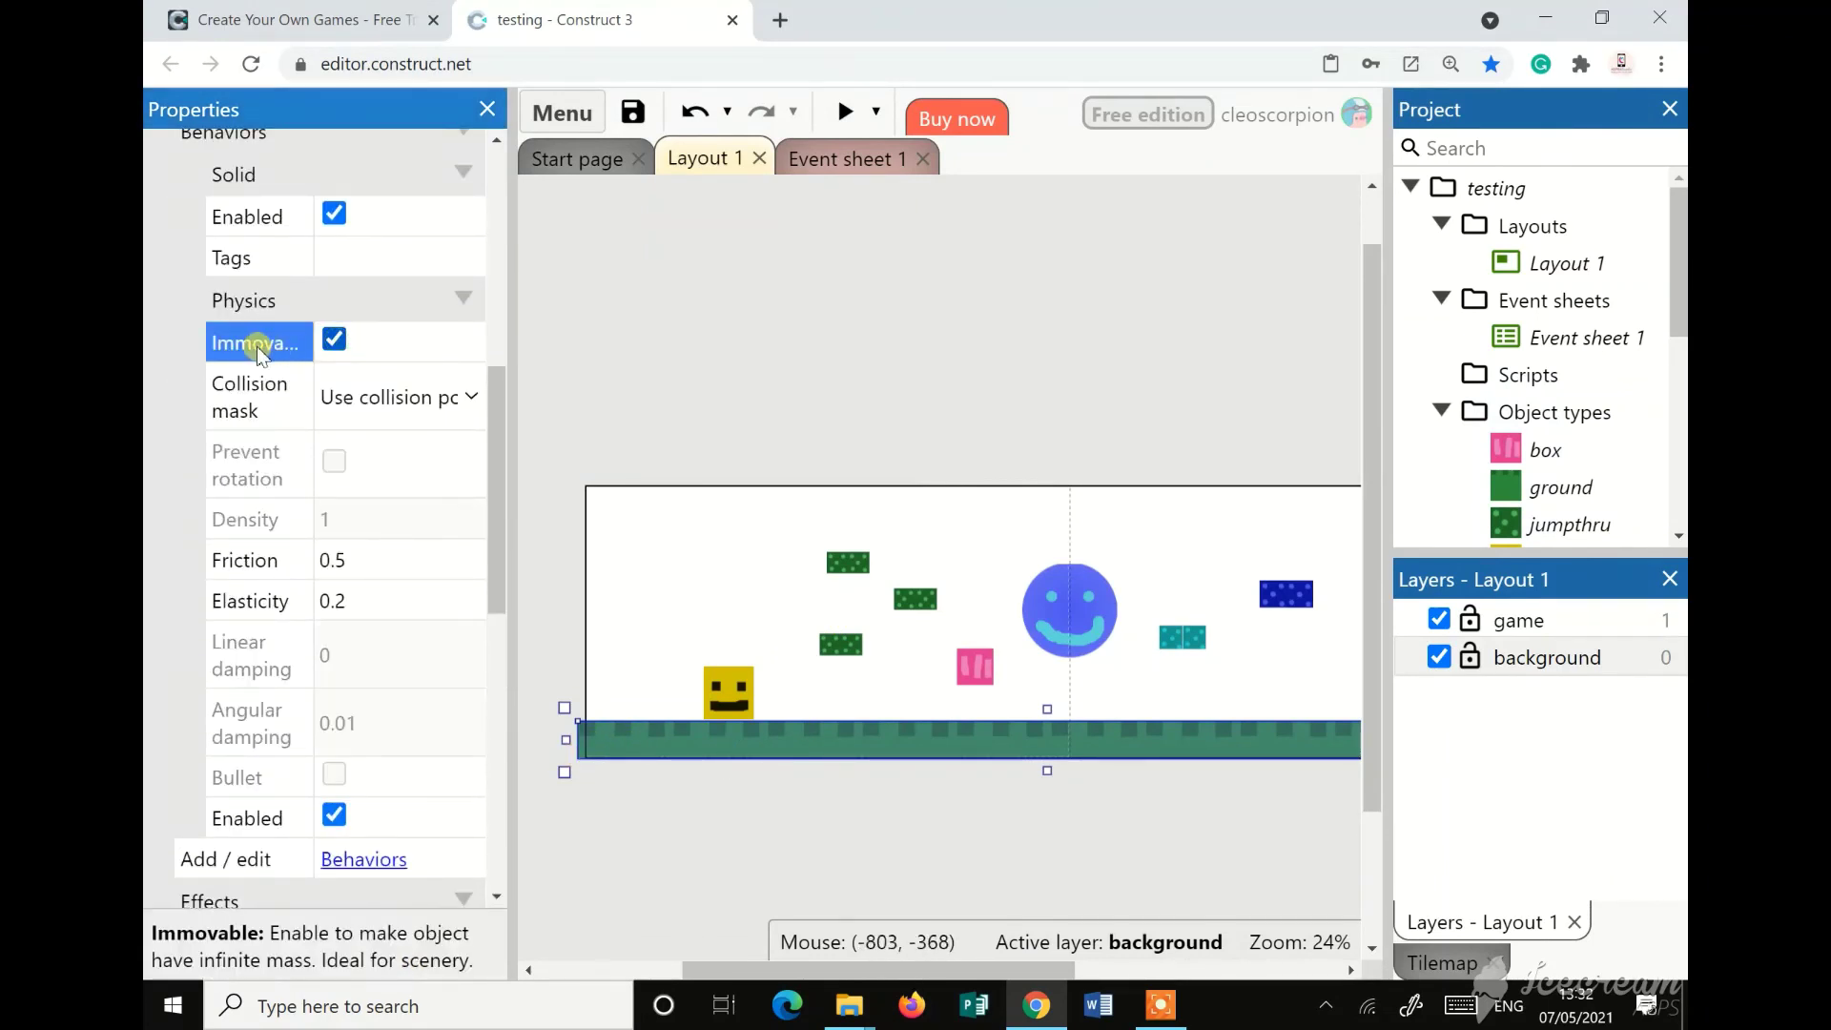
pyautogui.click(652, 757)
pyautogui.click(810, 820)
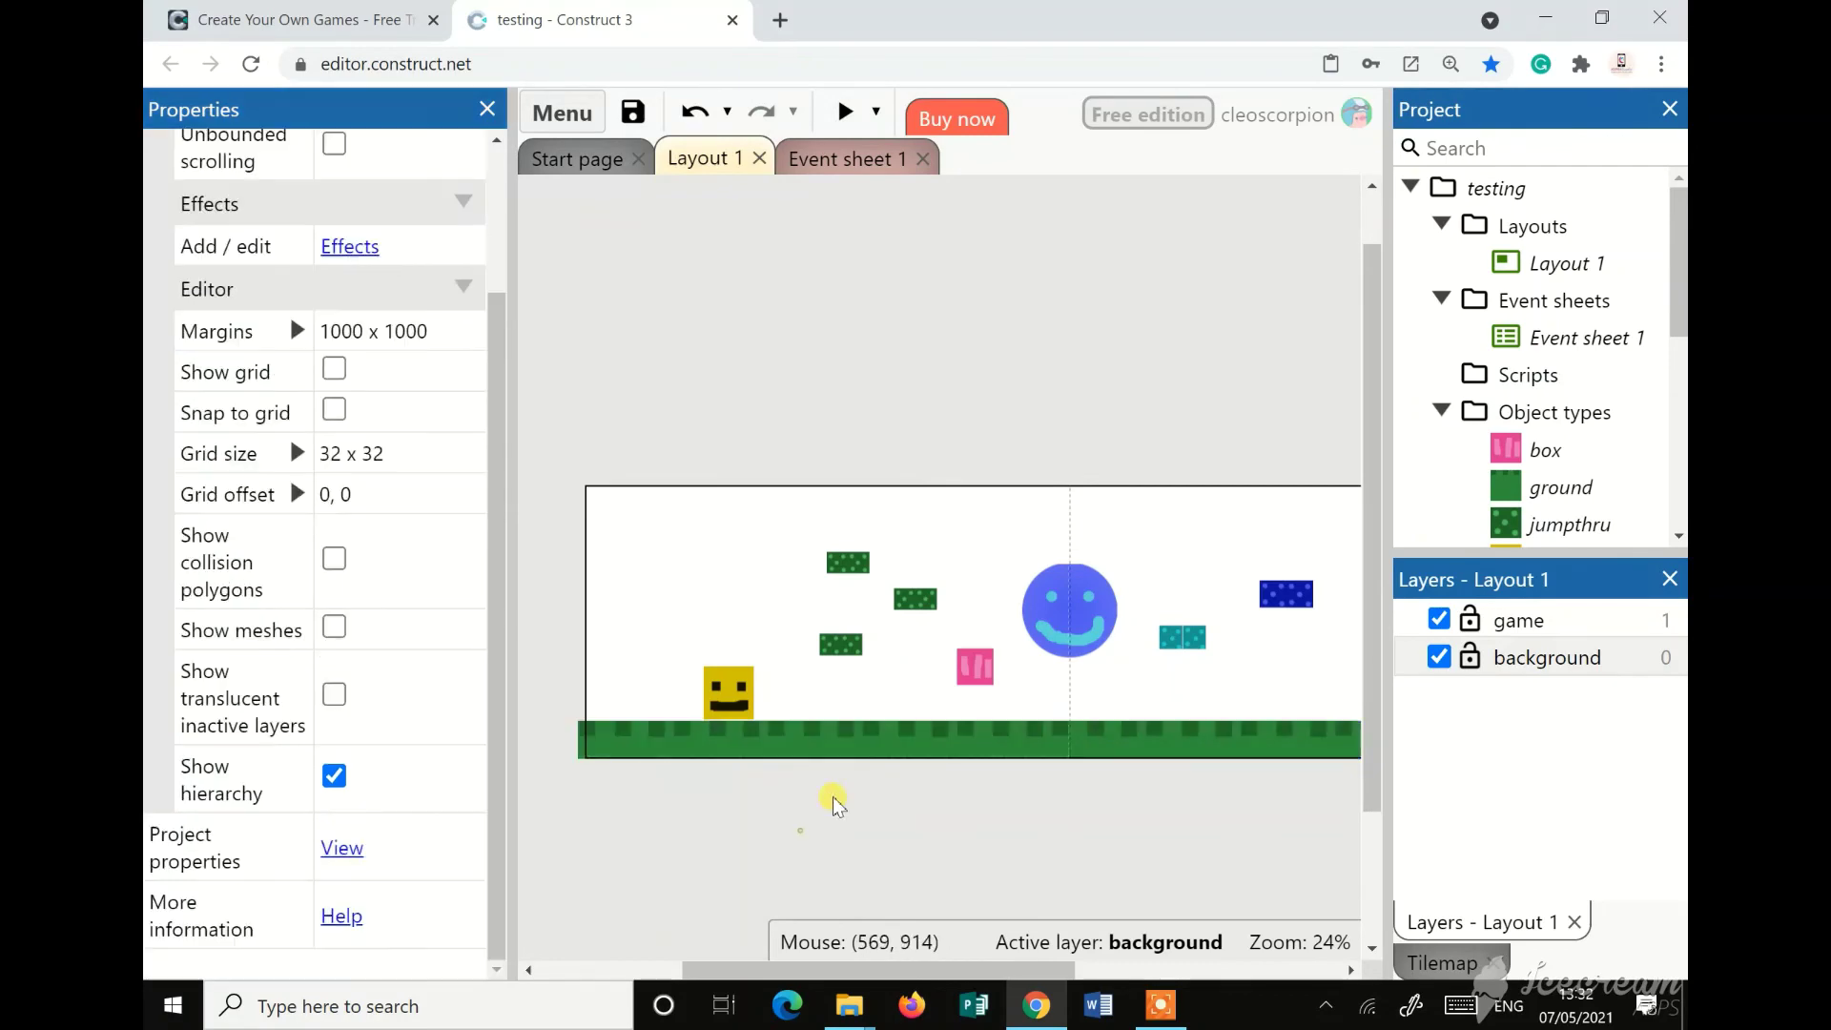
# Move the pink box up to about 1037, 324 in the layout, leaving its image unedited
pyautogui.click(982, 667)
pyautogui.moveTo(987, 675); pyautogui.dragTo(988, 607)
pyautogui.doubleClick(988, 607)
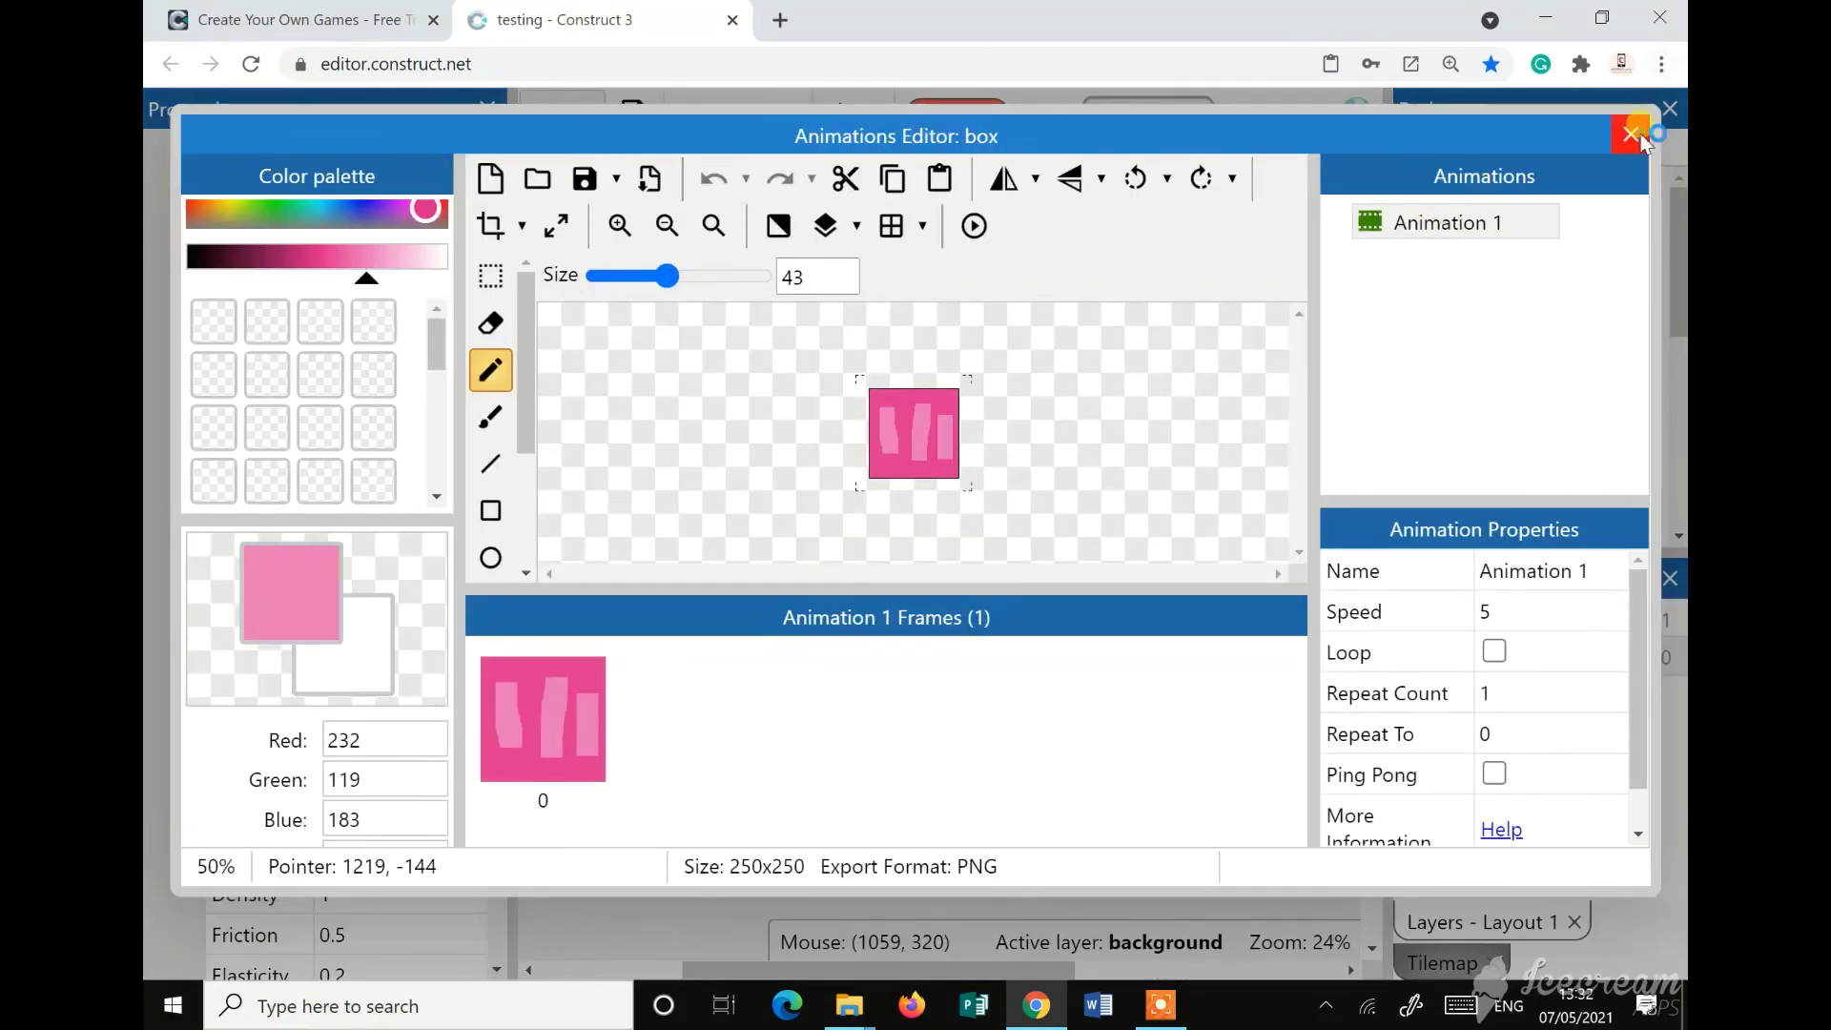
pyautogui.click(1630, 135)
# Preview the game, move the player past the pink box and back, and close the preview
pyautogui.click(844, 112)
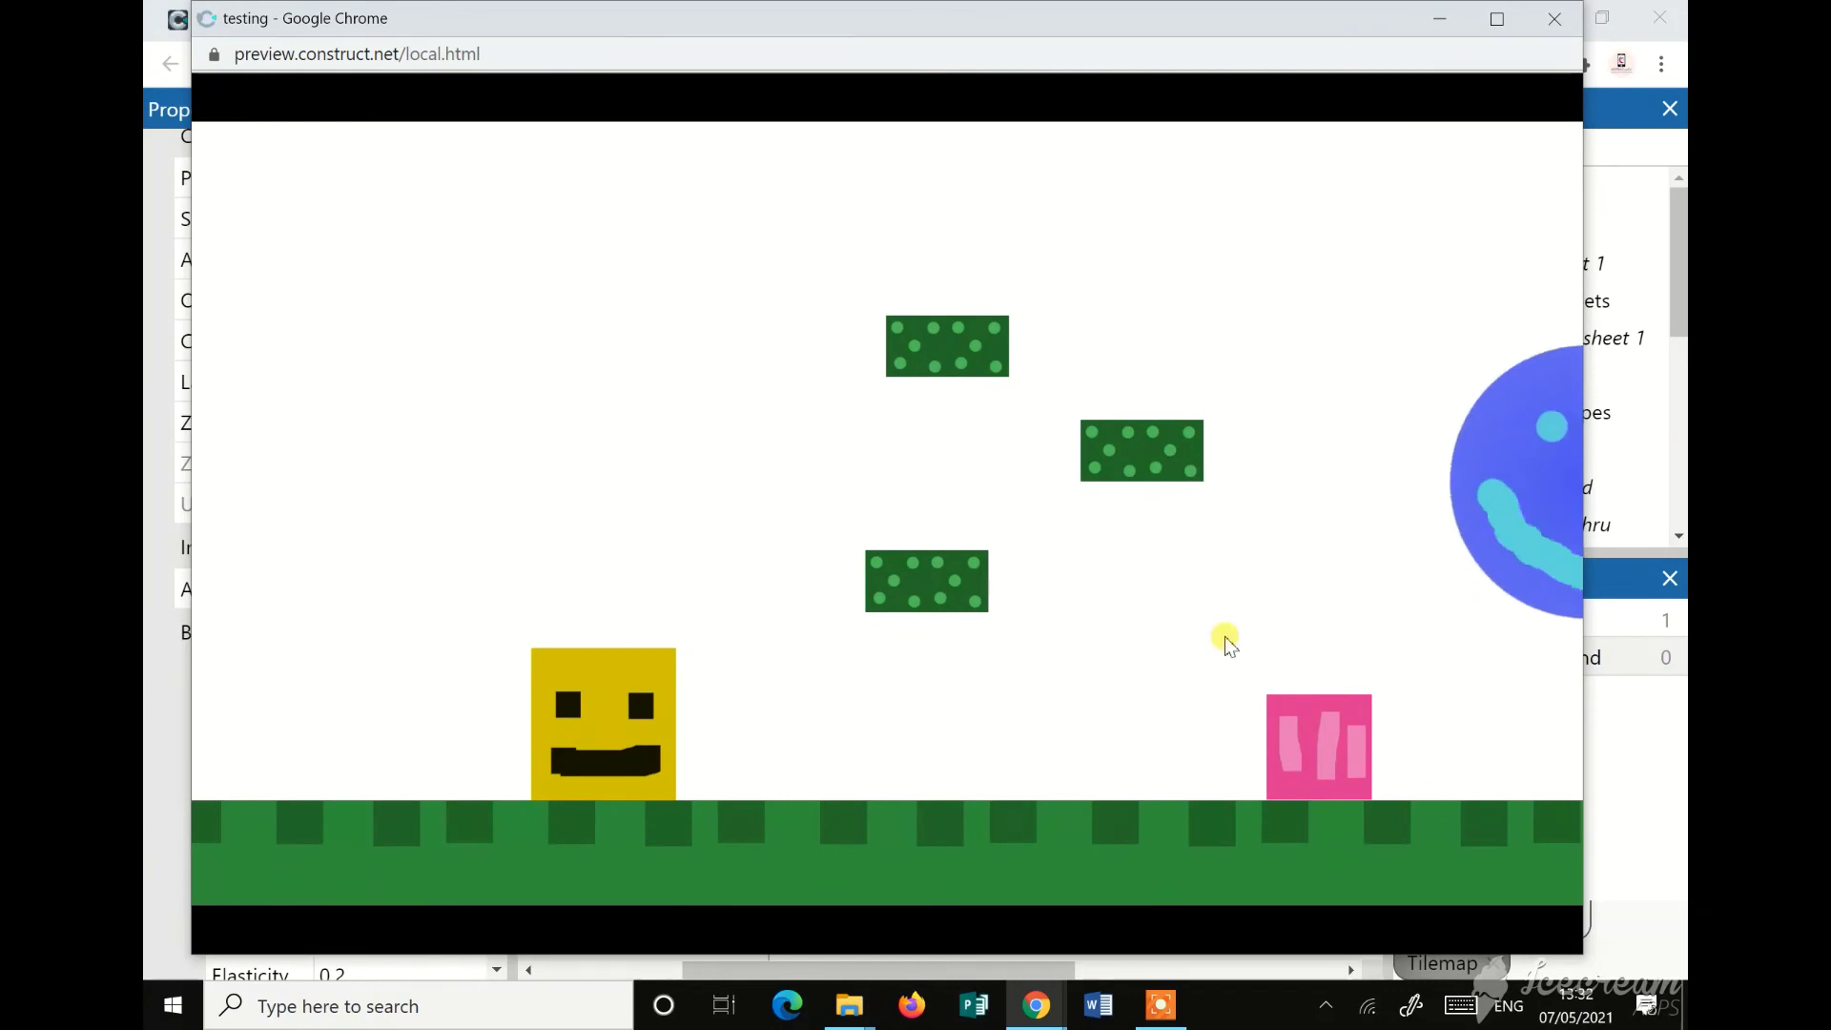
pyautogui.press('Right')
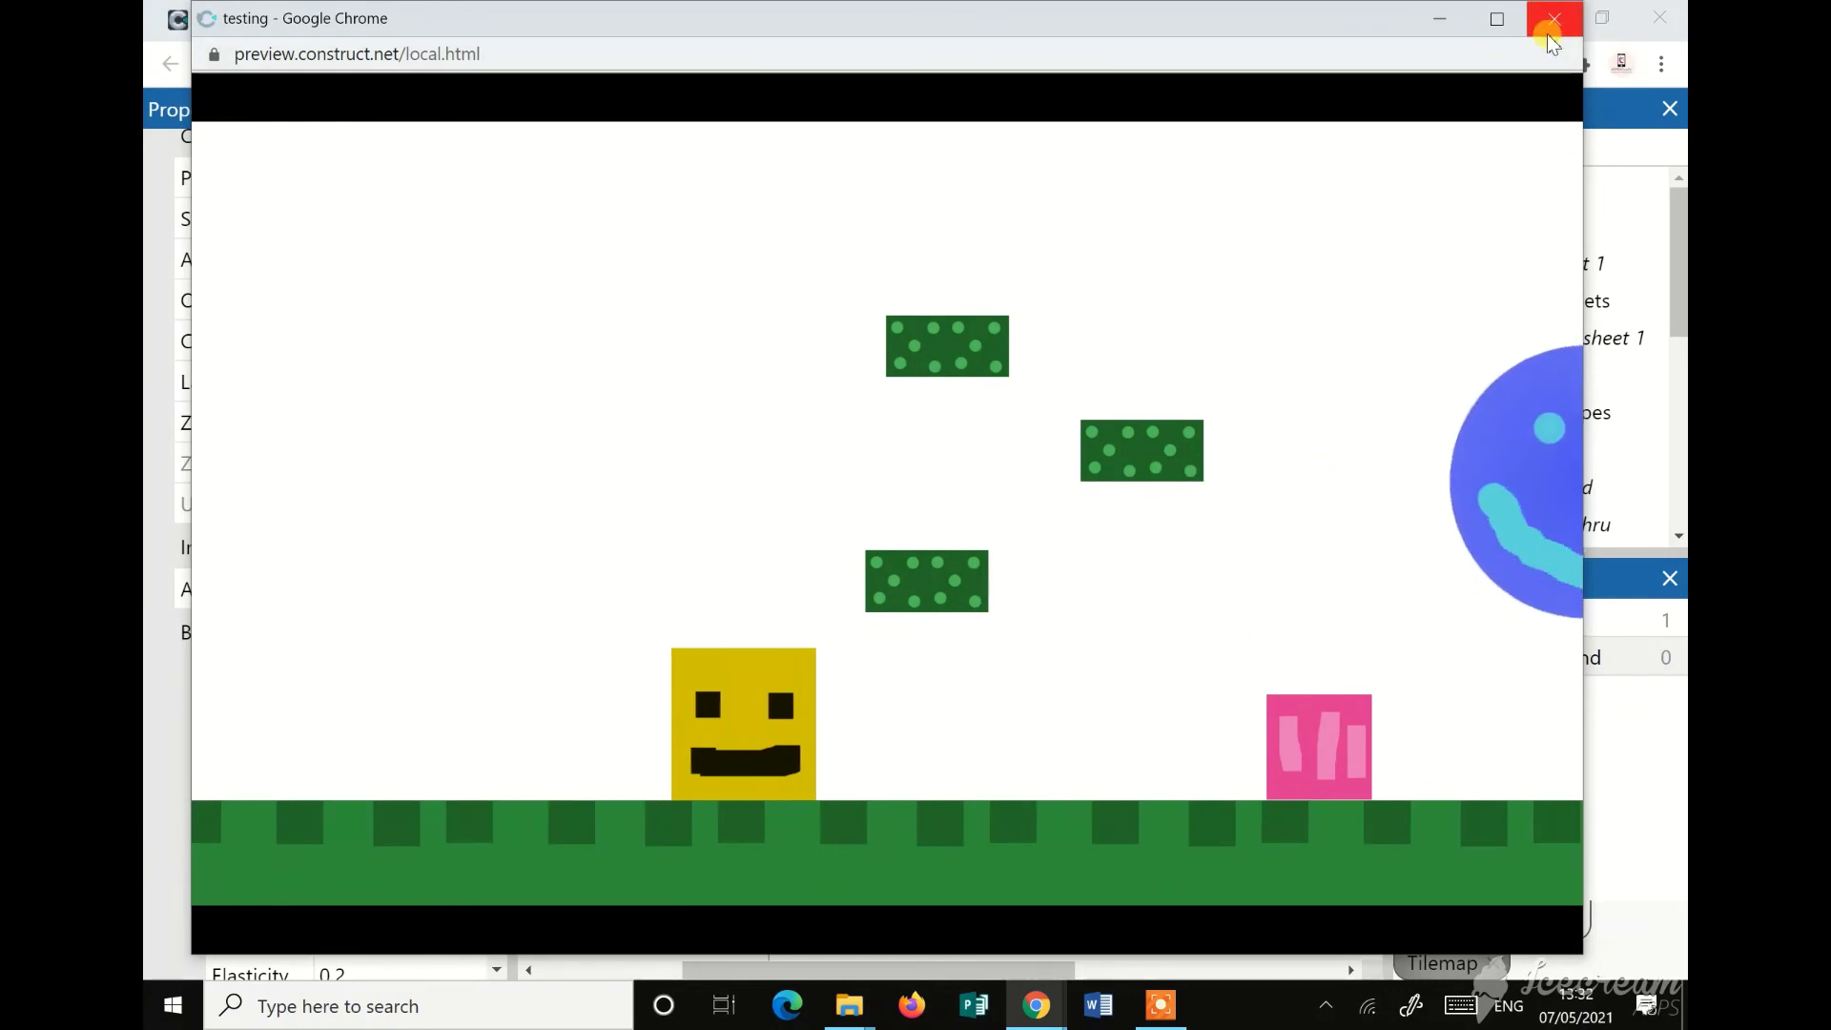
pyautogui.press('Right')
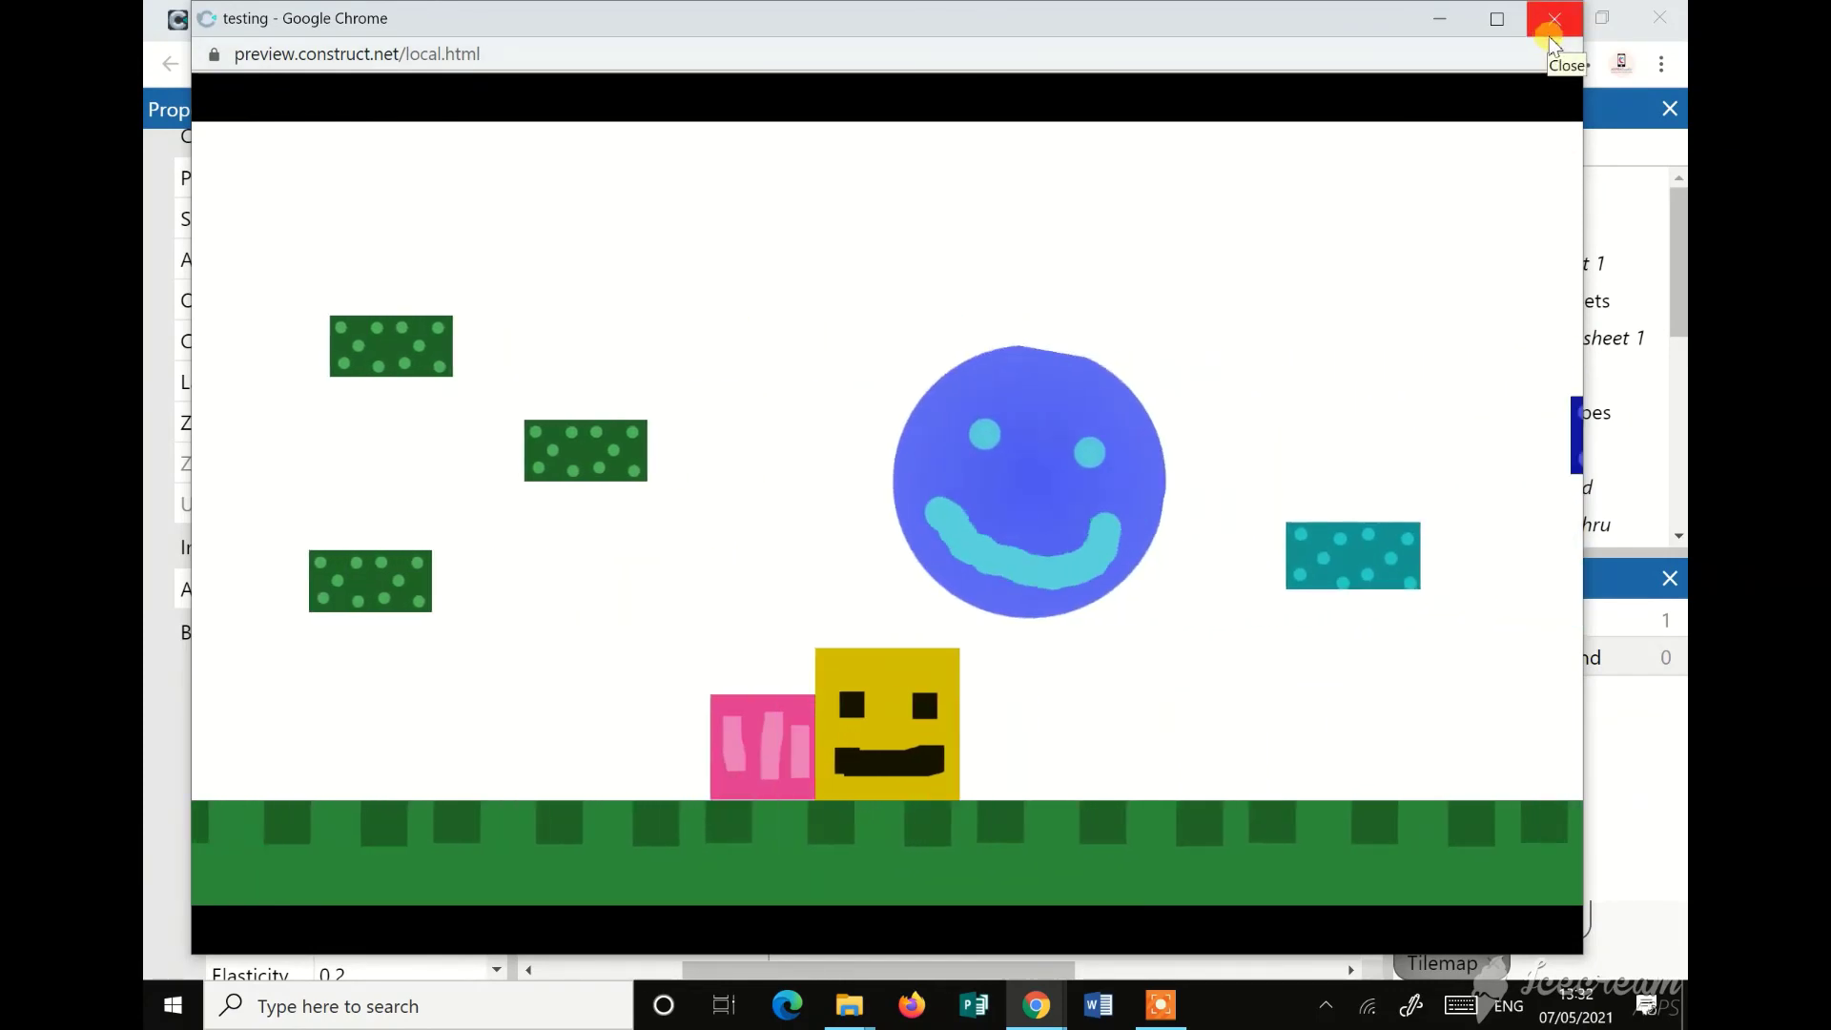
pyautogui.press('Right')
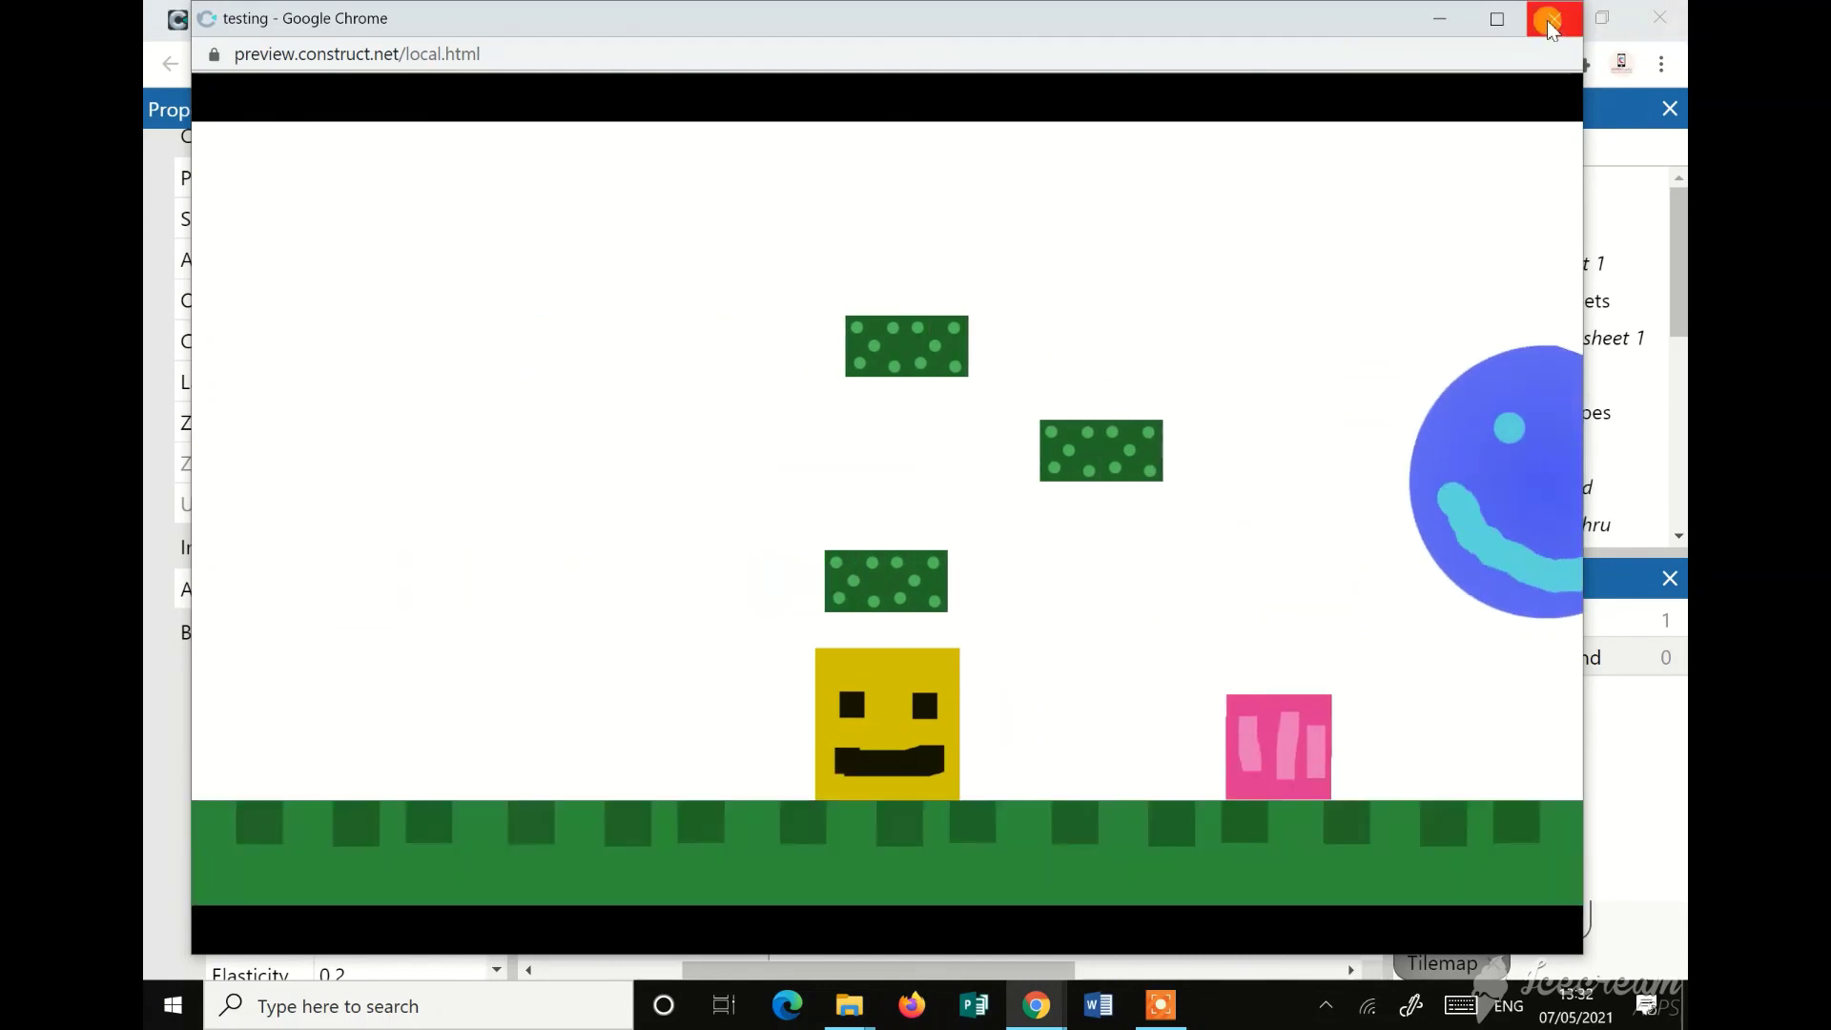
pyautogui.click(1546, 20)
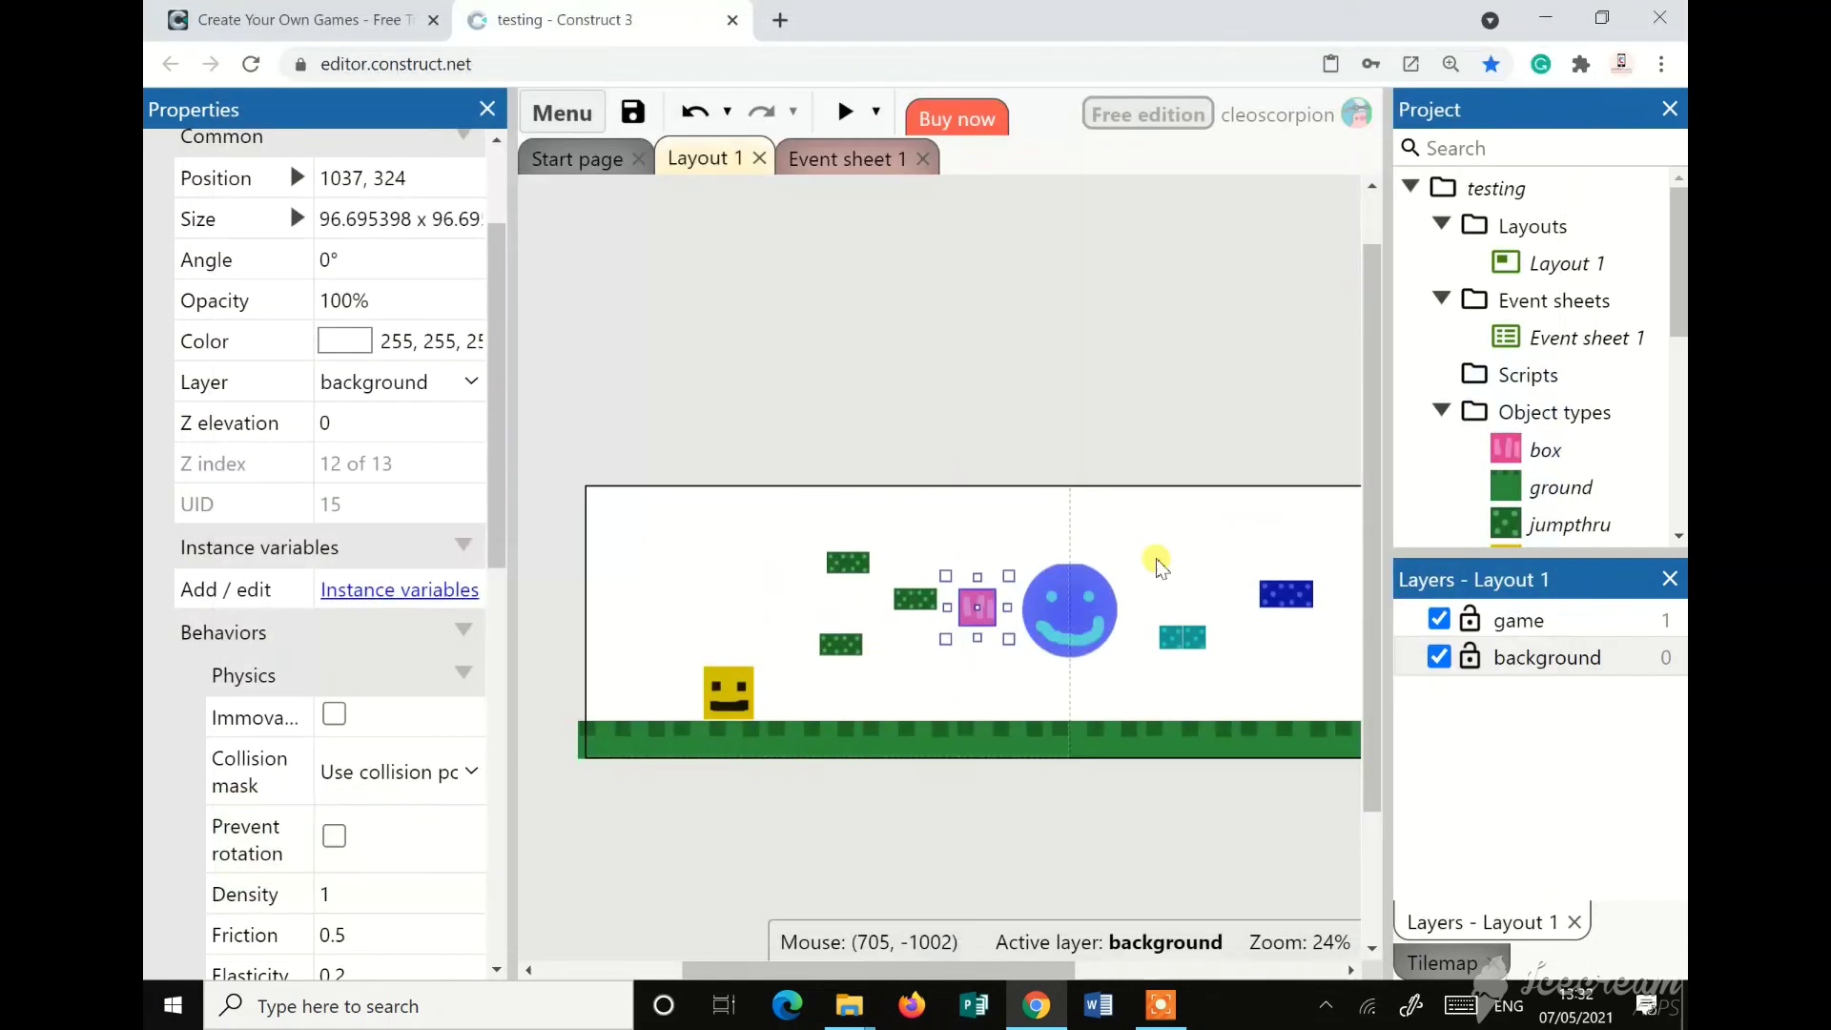
# Add the Physics behavior to the yellow player, close its behaviors dialog, and review the new Physics properties
pyautogui.click(727, 693)
pyautogui.scroll(-4, 437, 681)
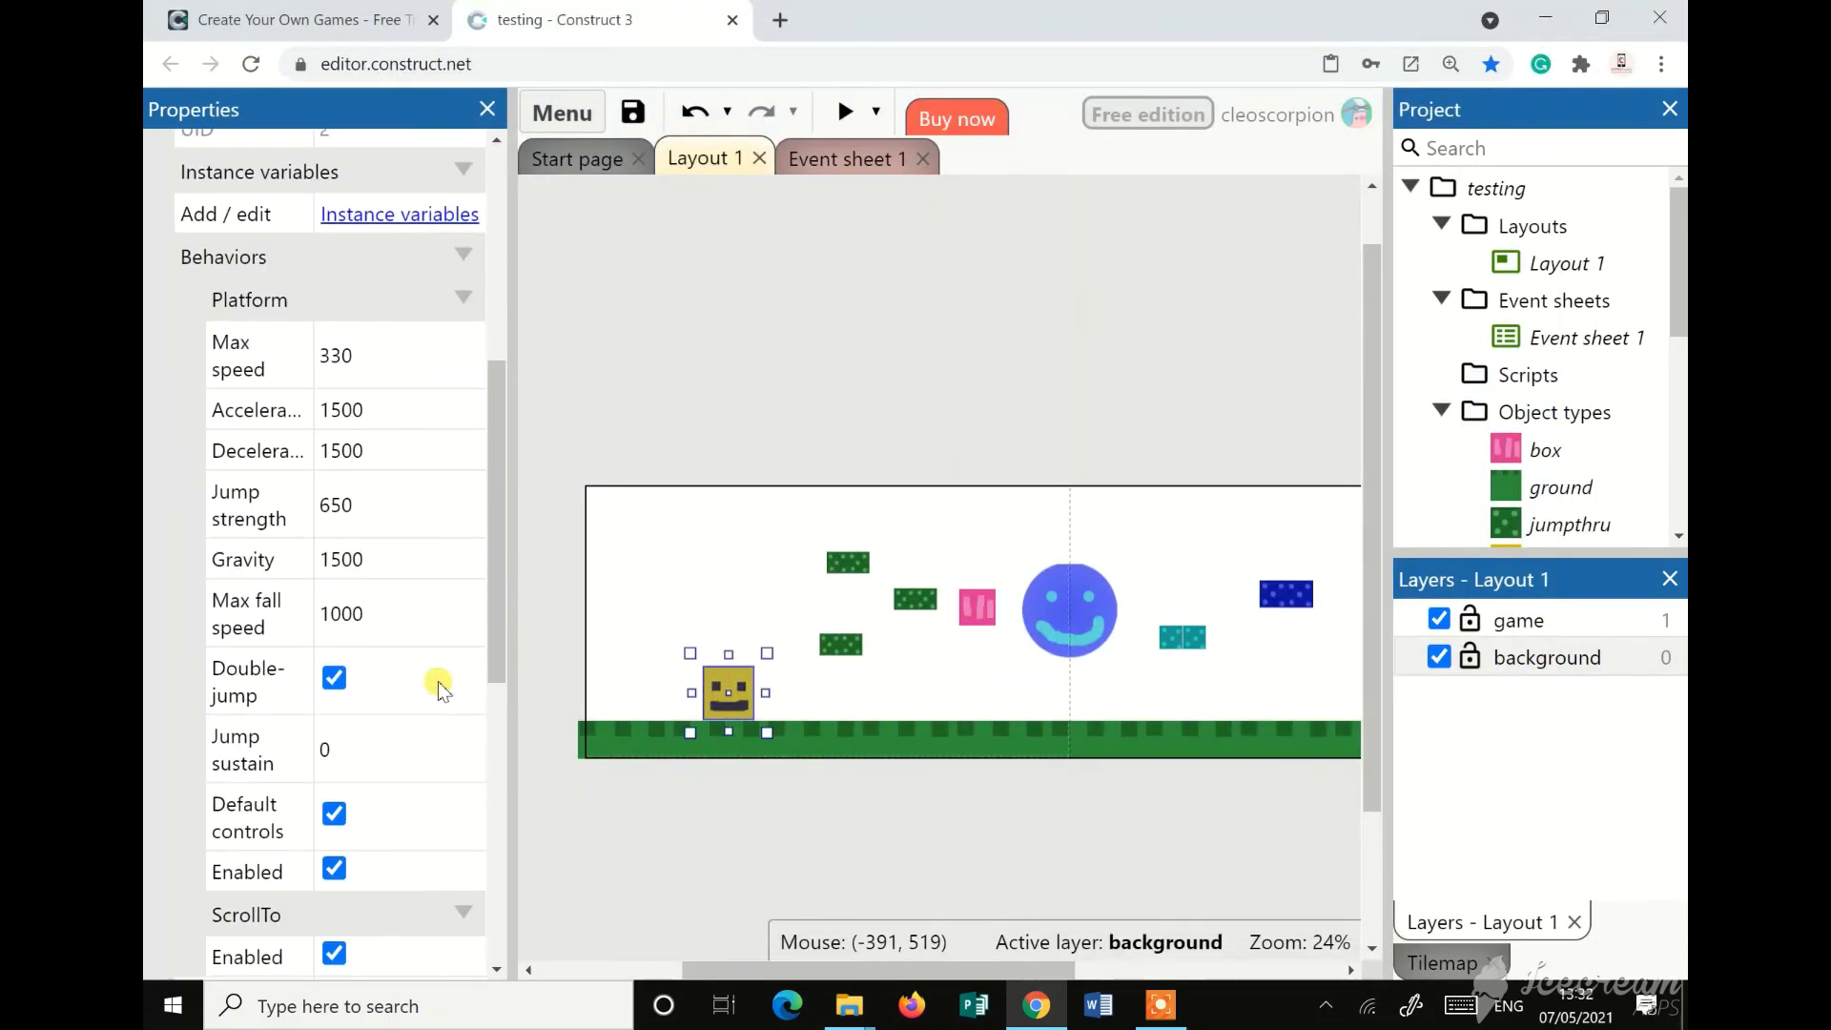
pyautogui.scroll(-4, 438, 681)
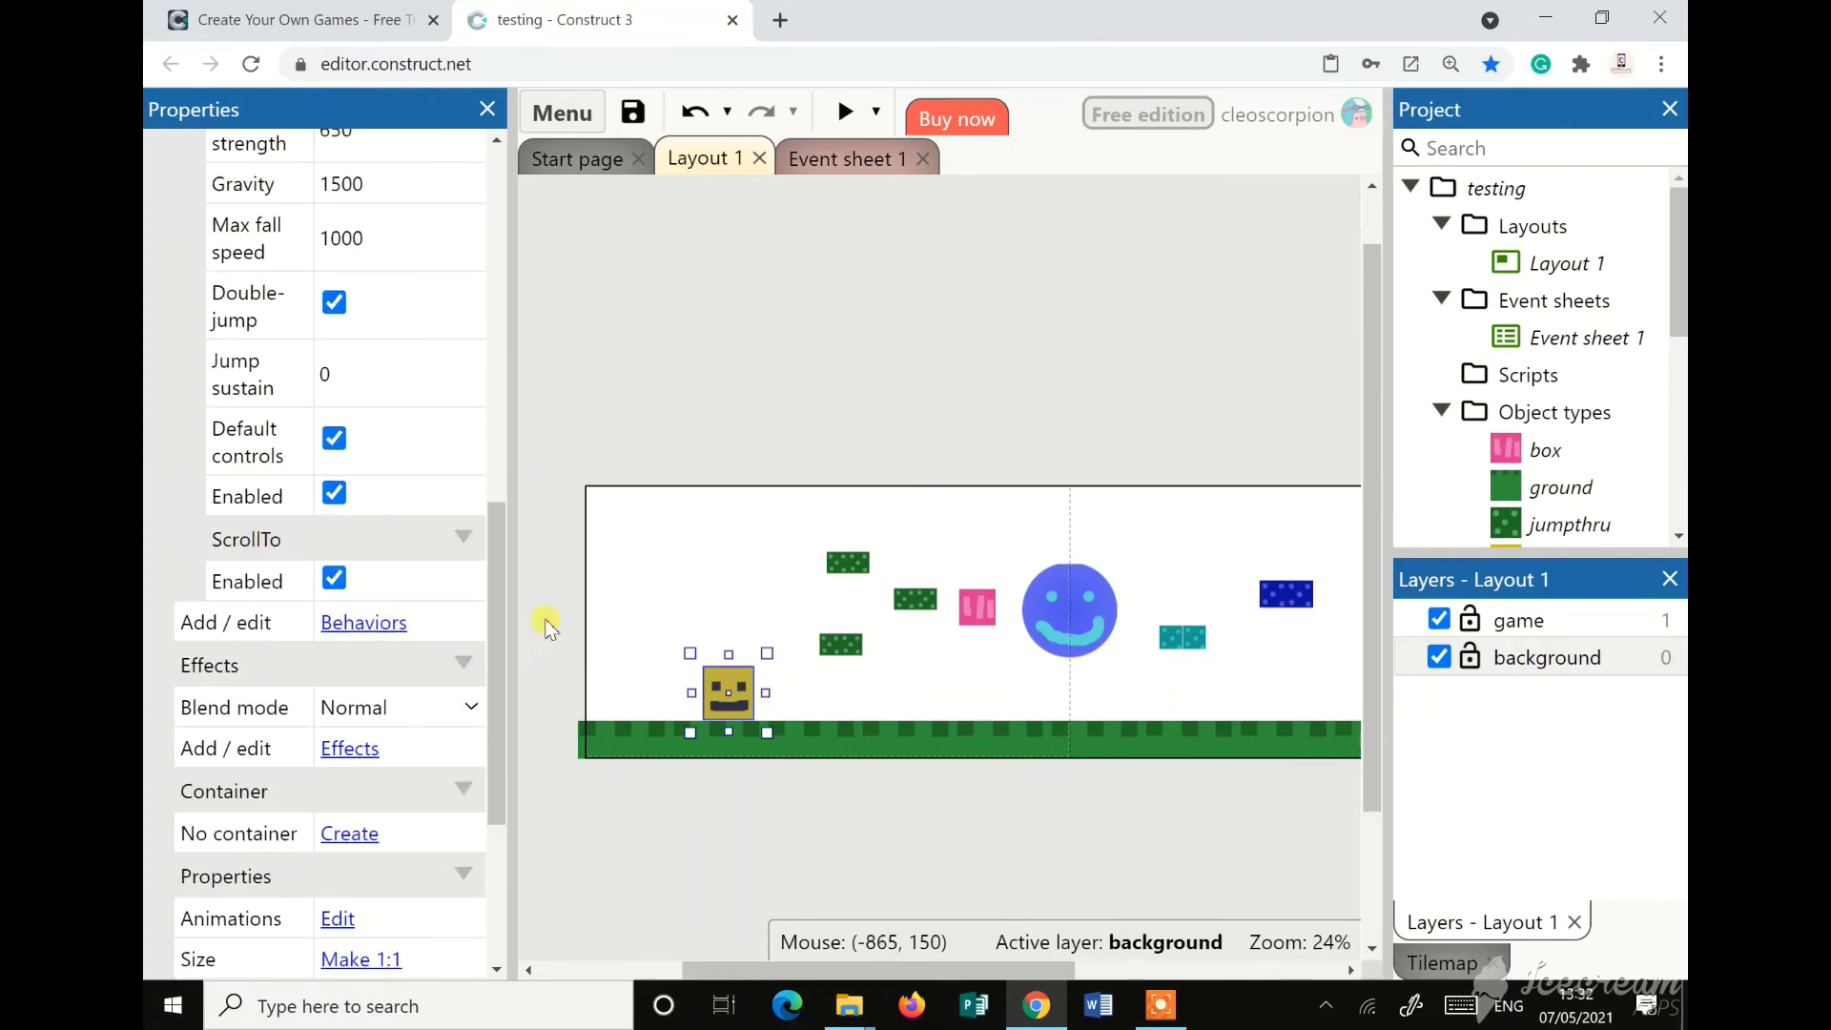
pyautogui.click(367, 625)
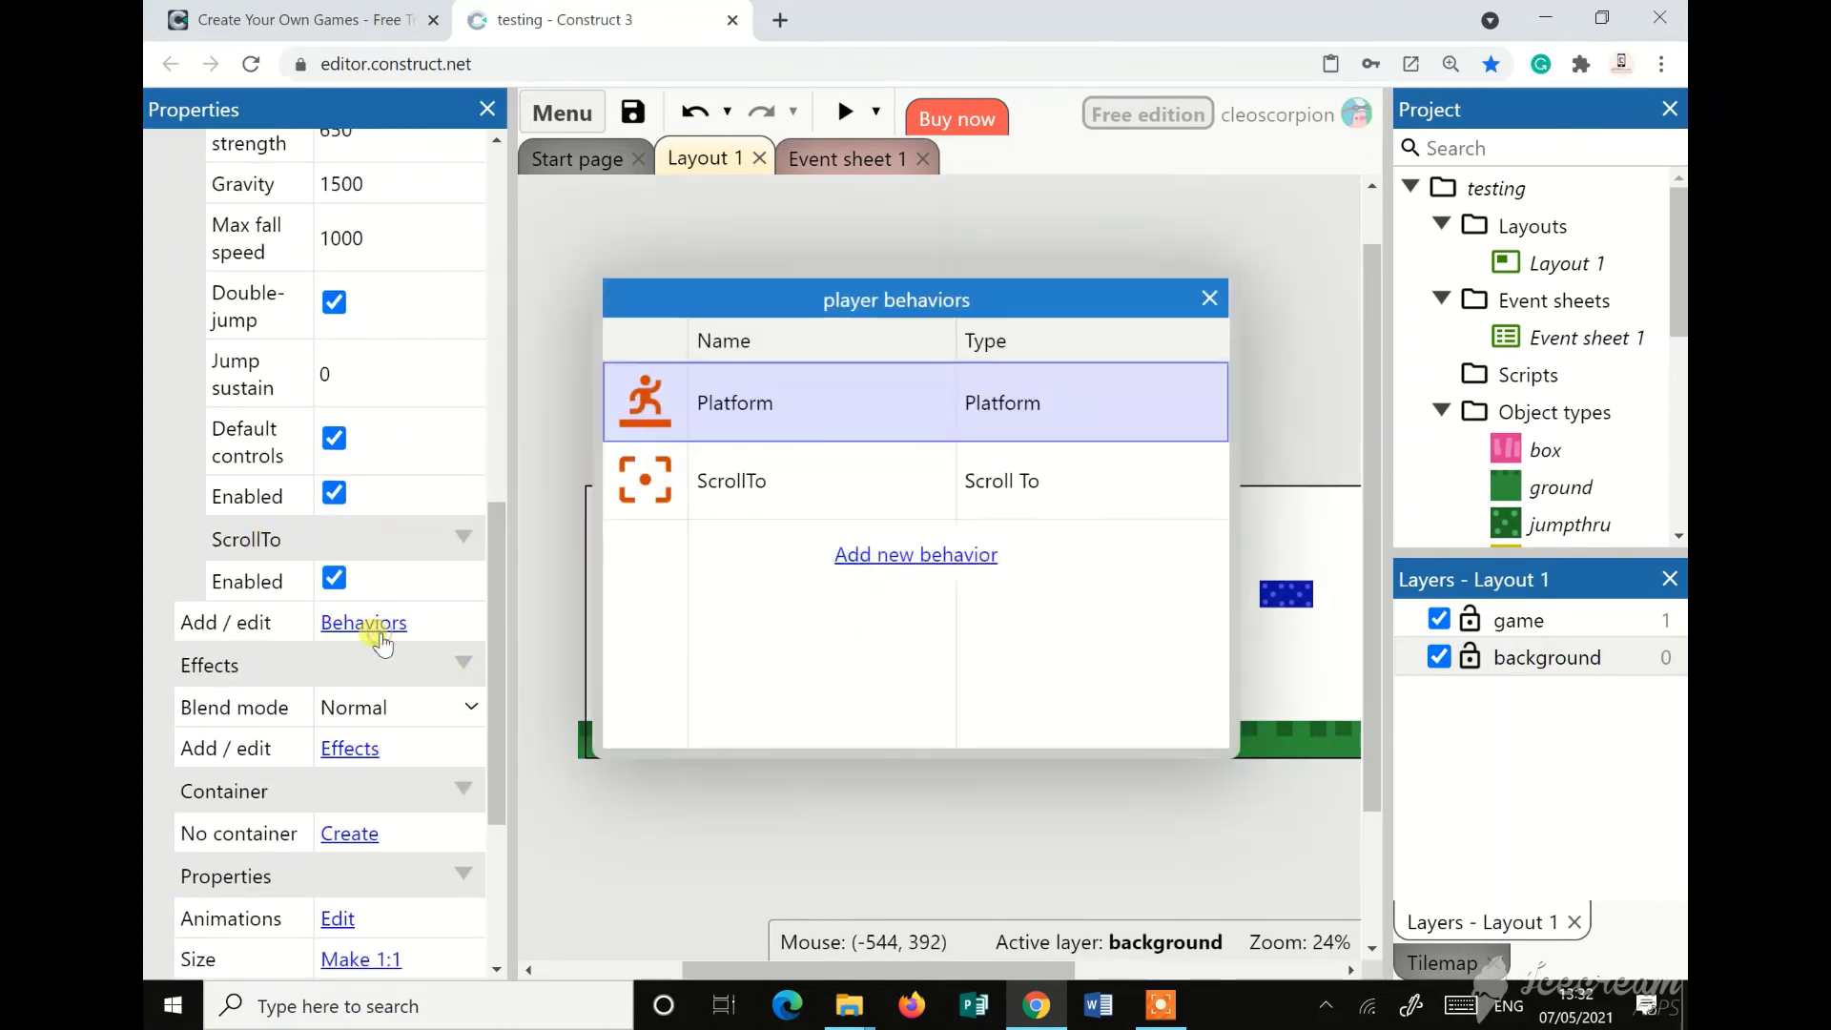
pyautogui.click(901, 556)
pyautogui.scroll(-1, 942, 629)
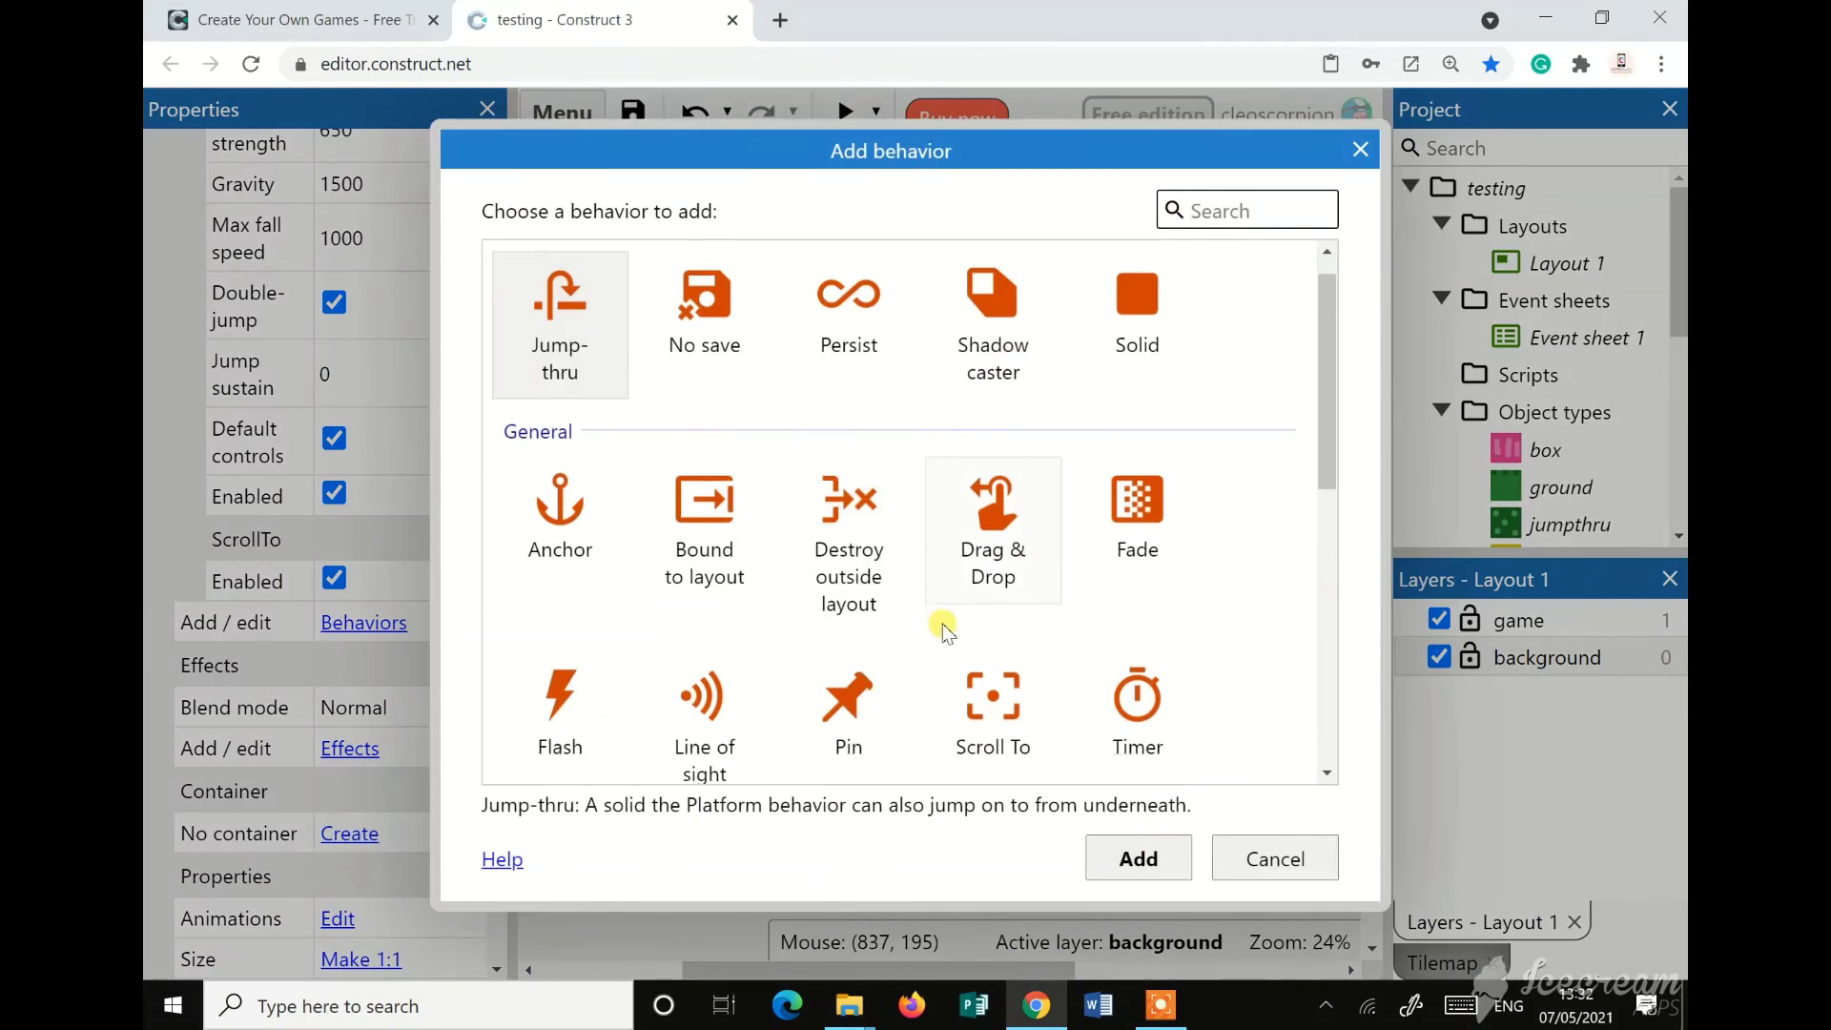
pyautogui.scroll(-5, 942, 629)
pyautogui.click(874, 586)
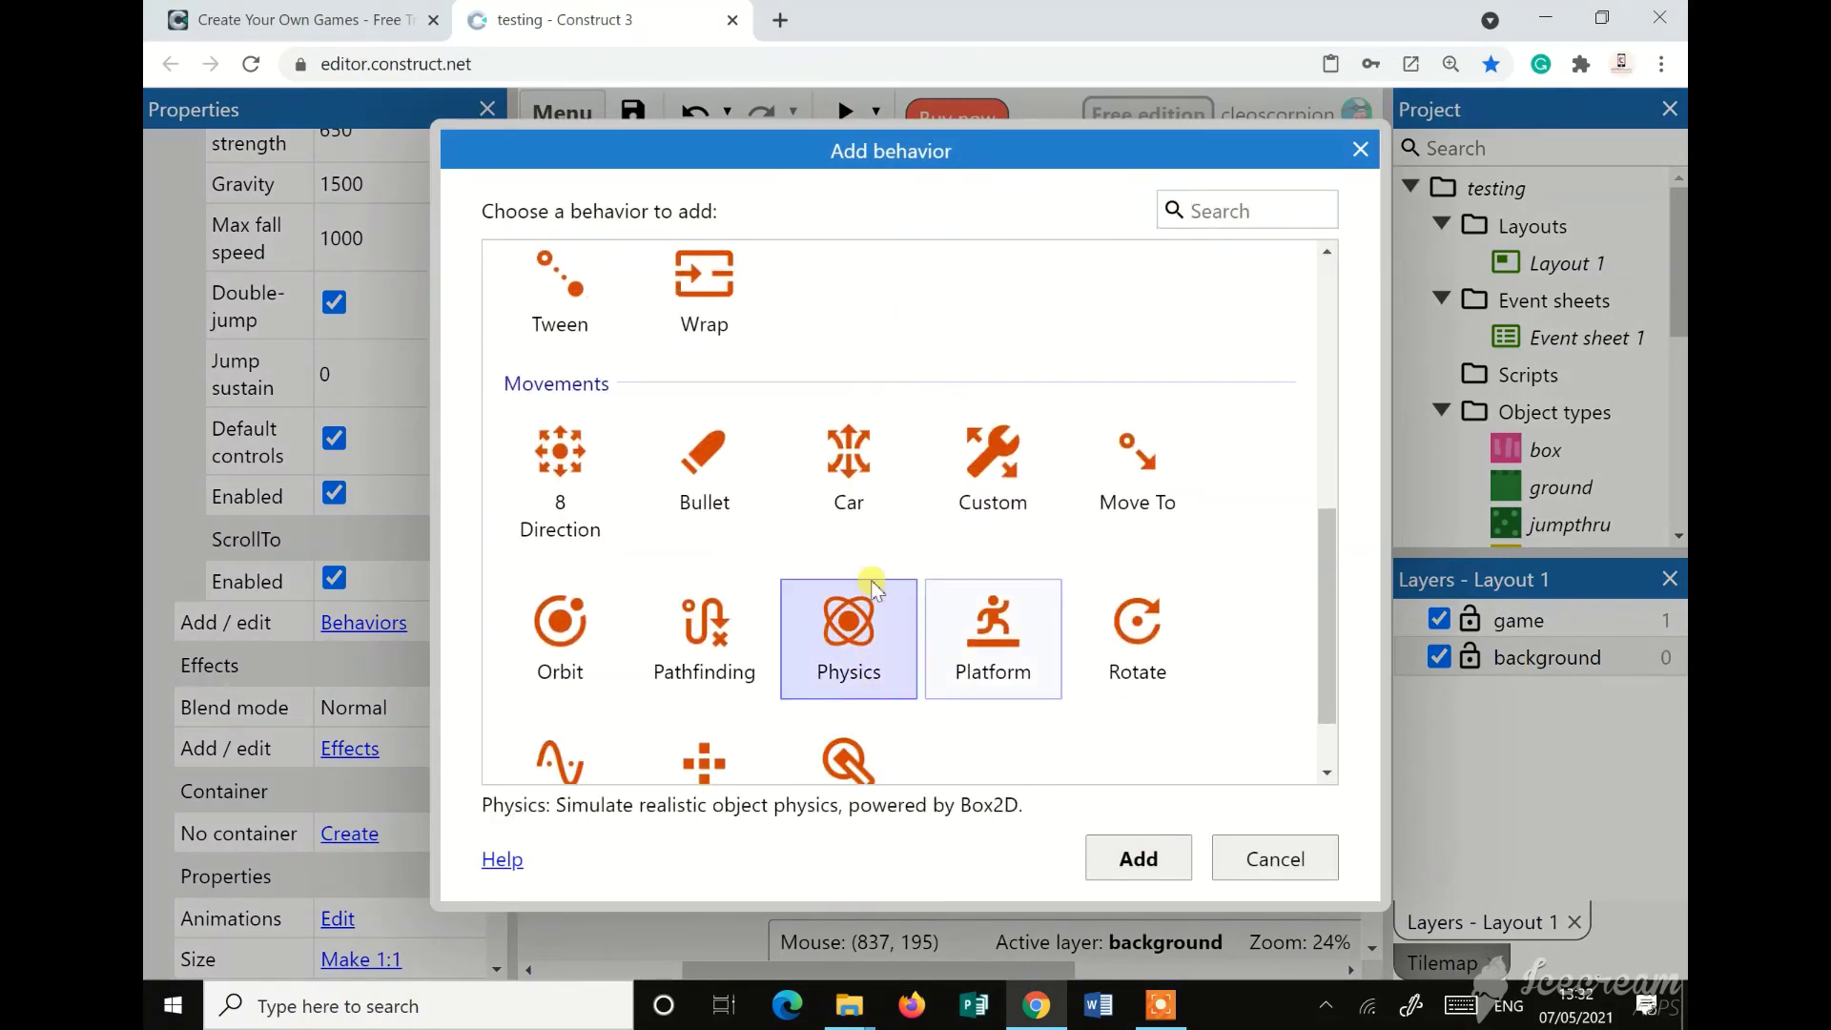
pyautogui.click(1139, 858)
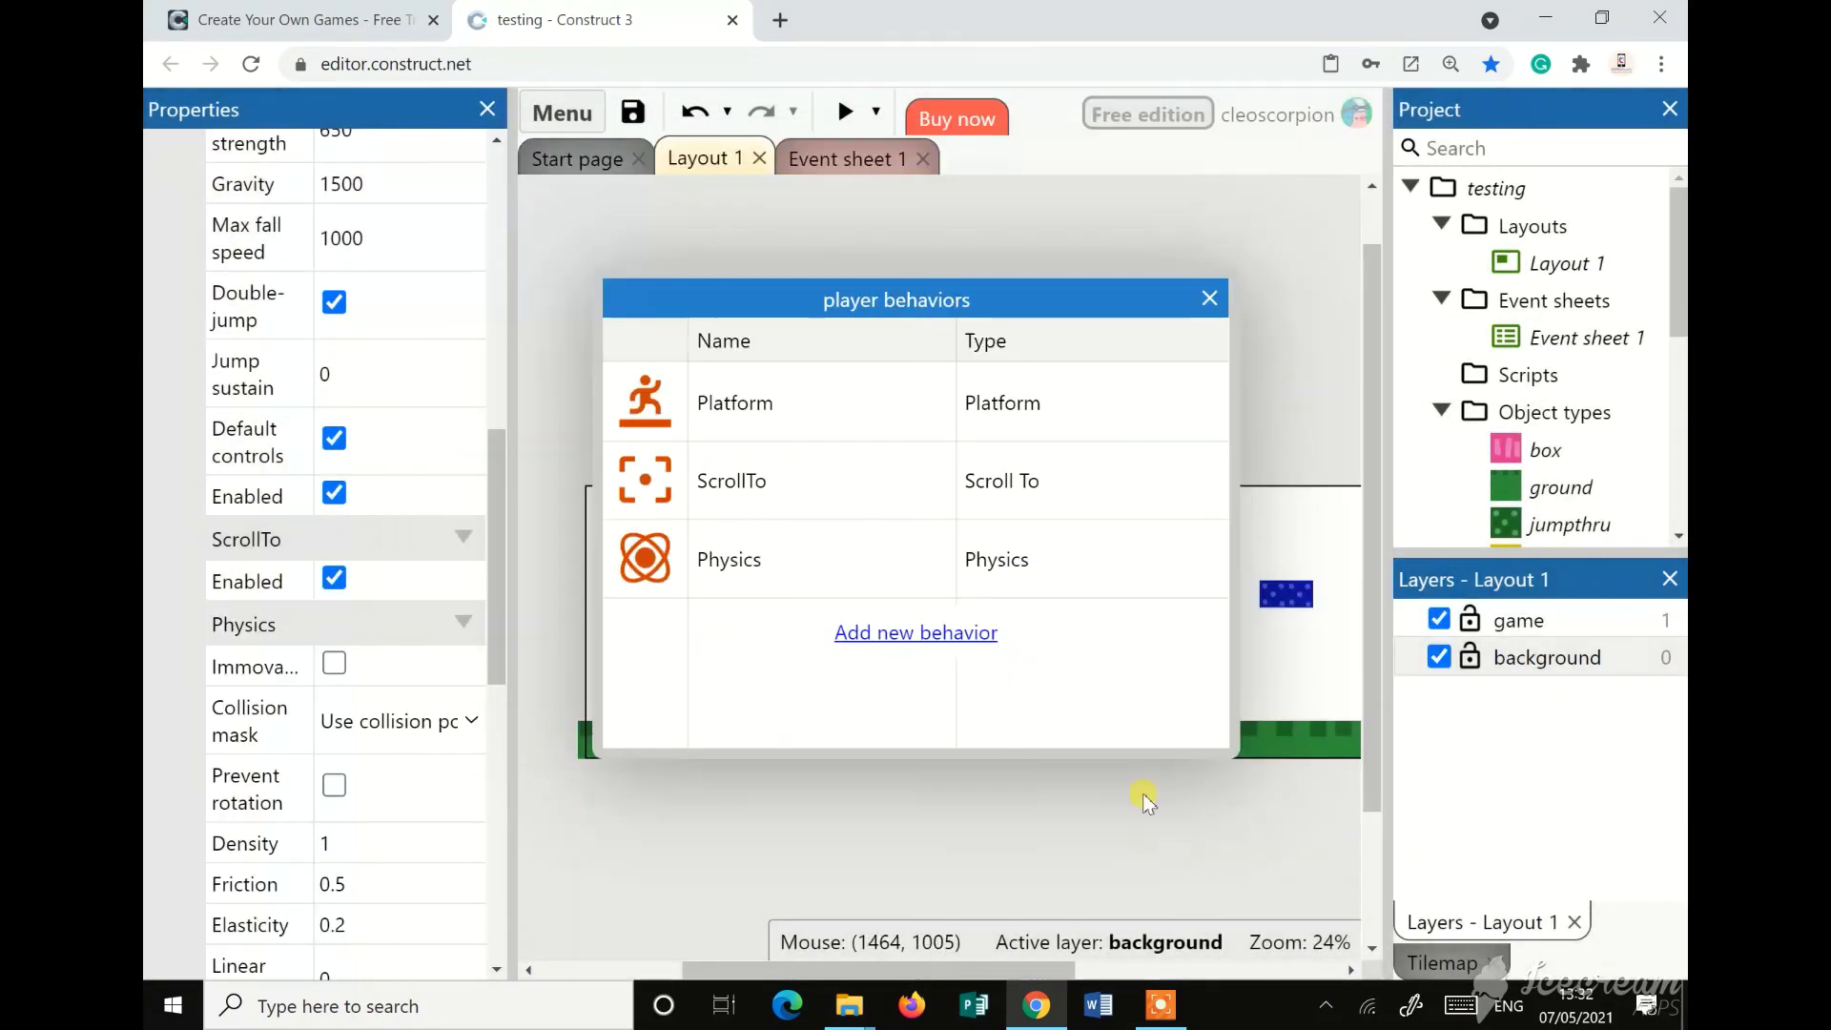
pyautogui.click(1209, 299)
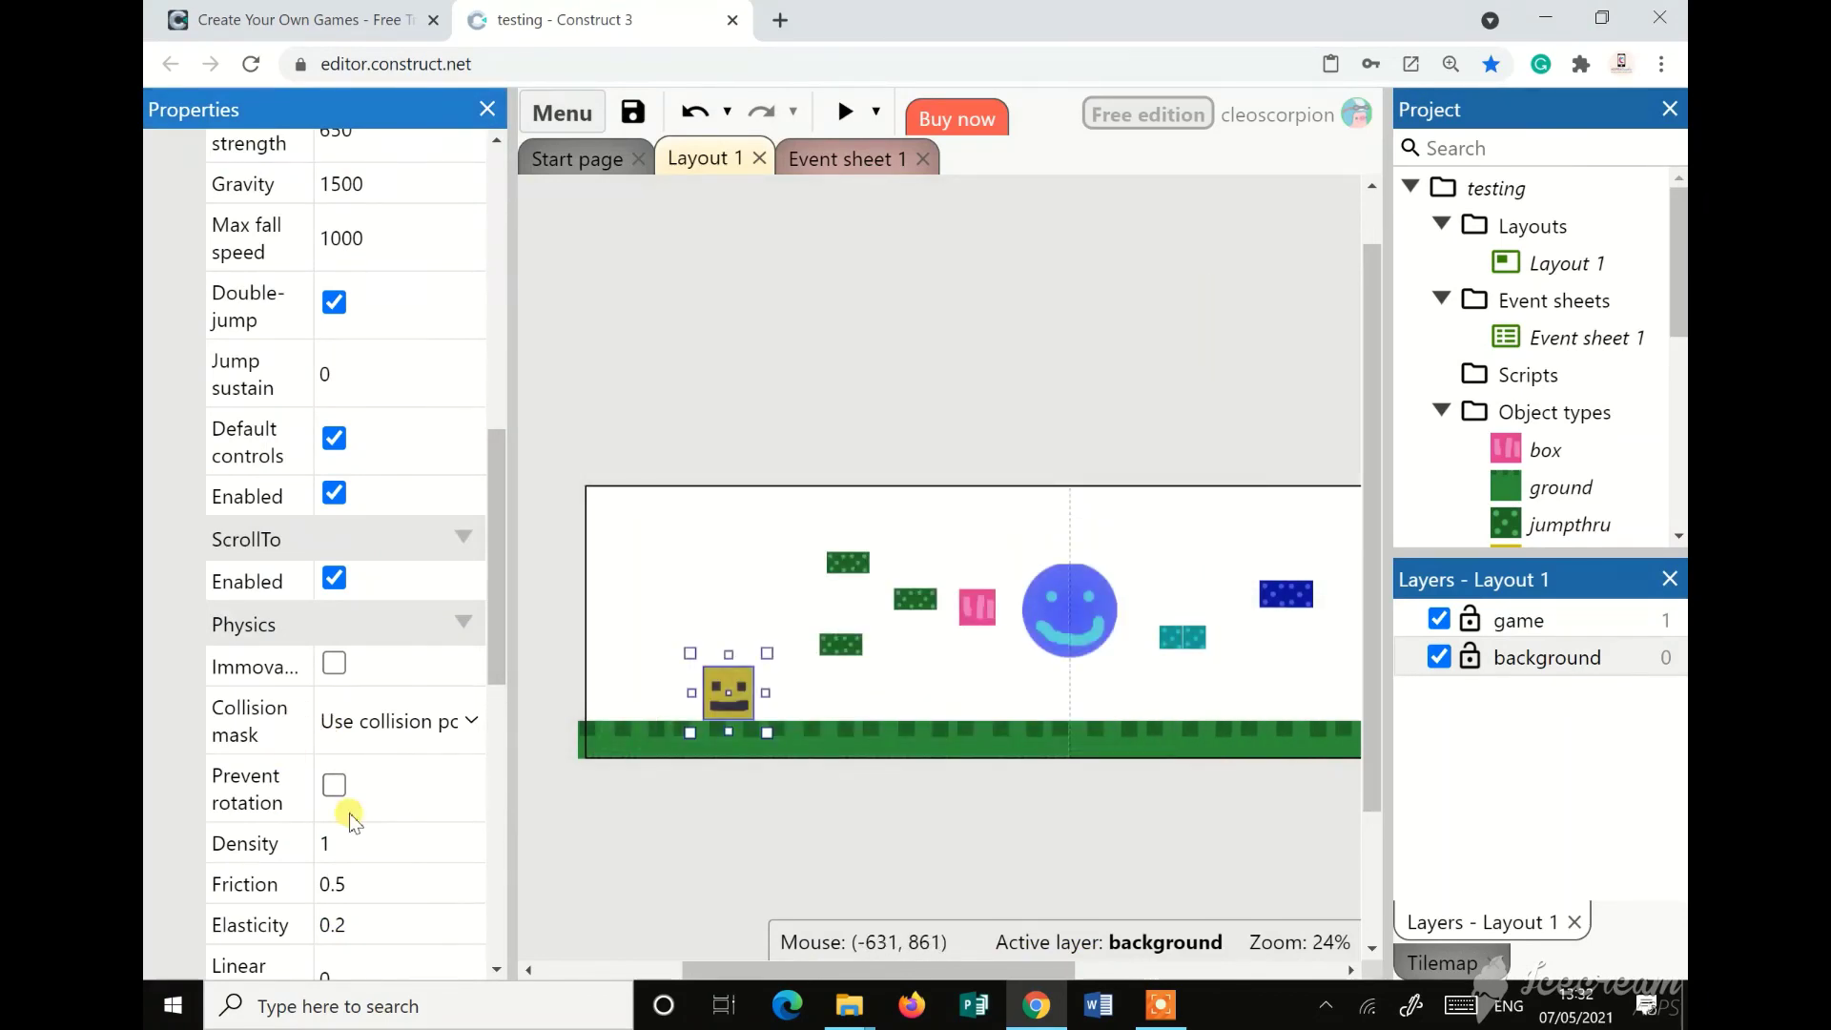
pyautogui.scroll(-3, 350, 818)
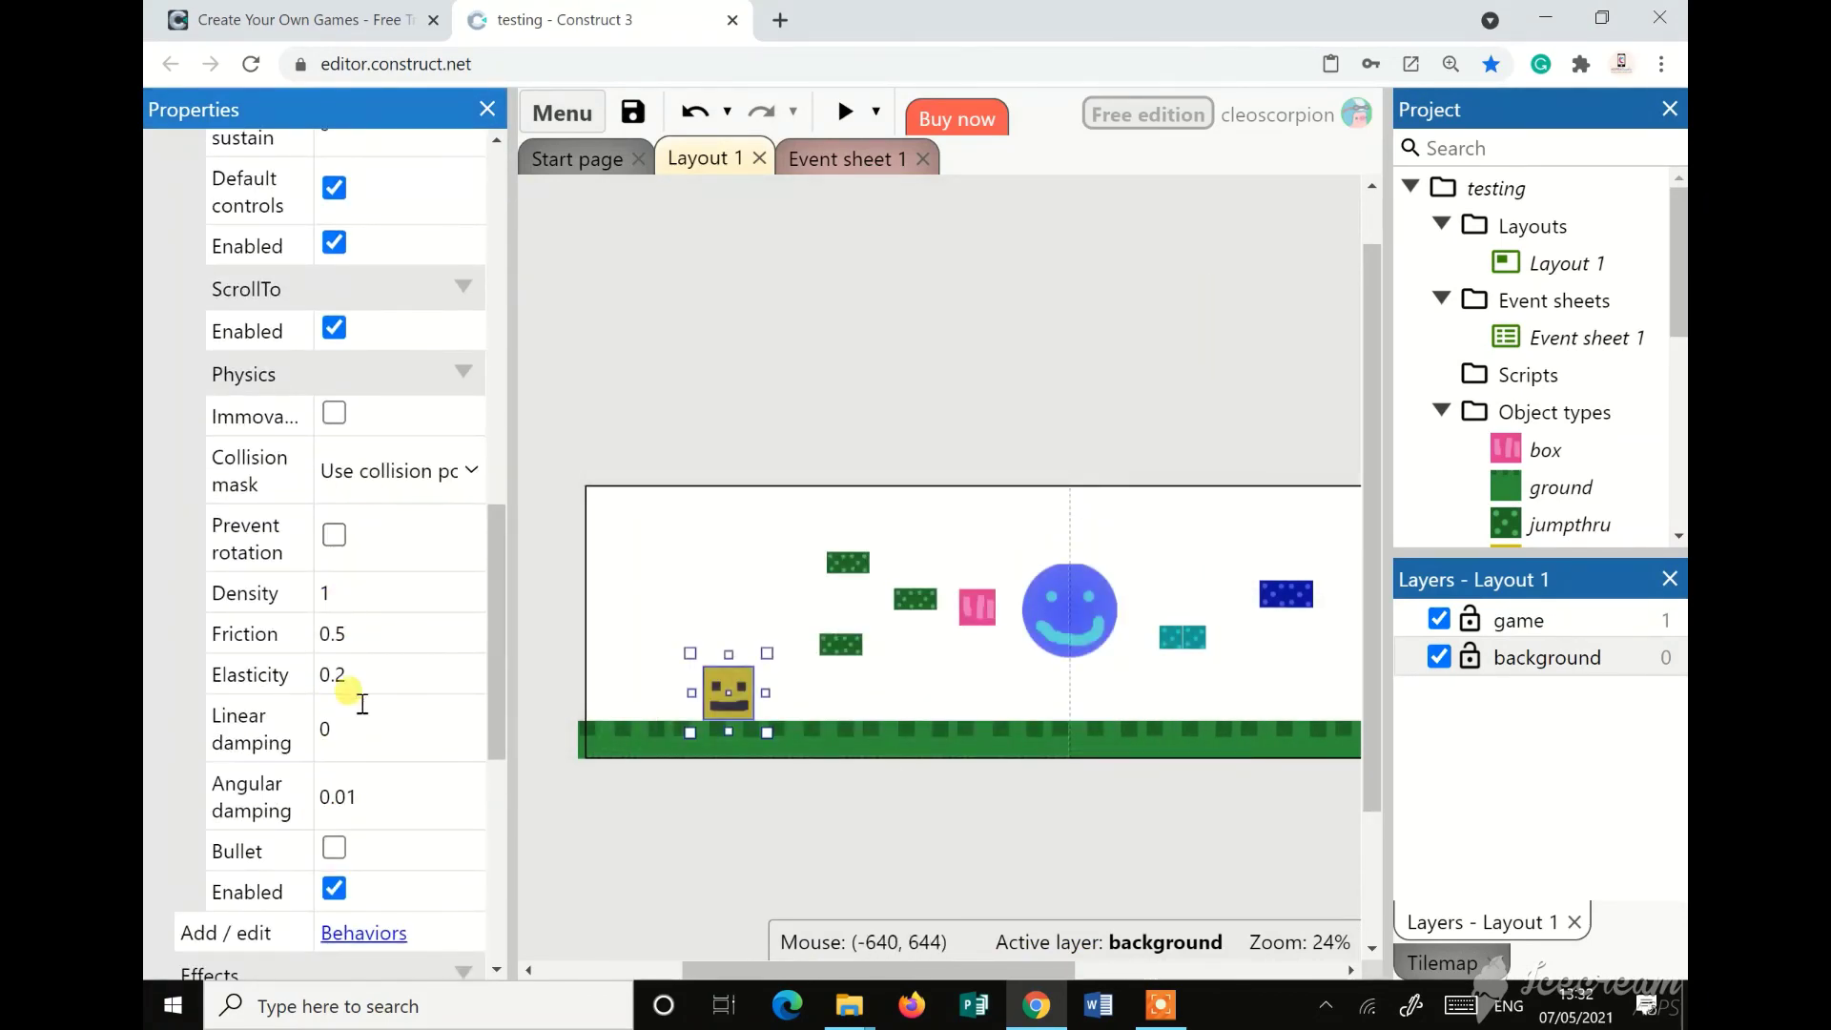
# Preview the game, walk the player into the pink box to push it along the ground past its far end, and close the preview
pyautogui.click(847, 113)
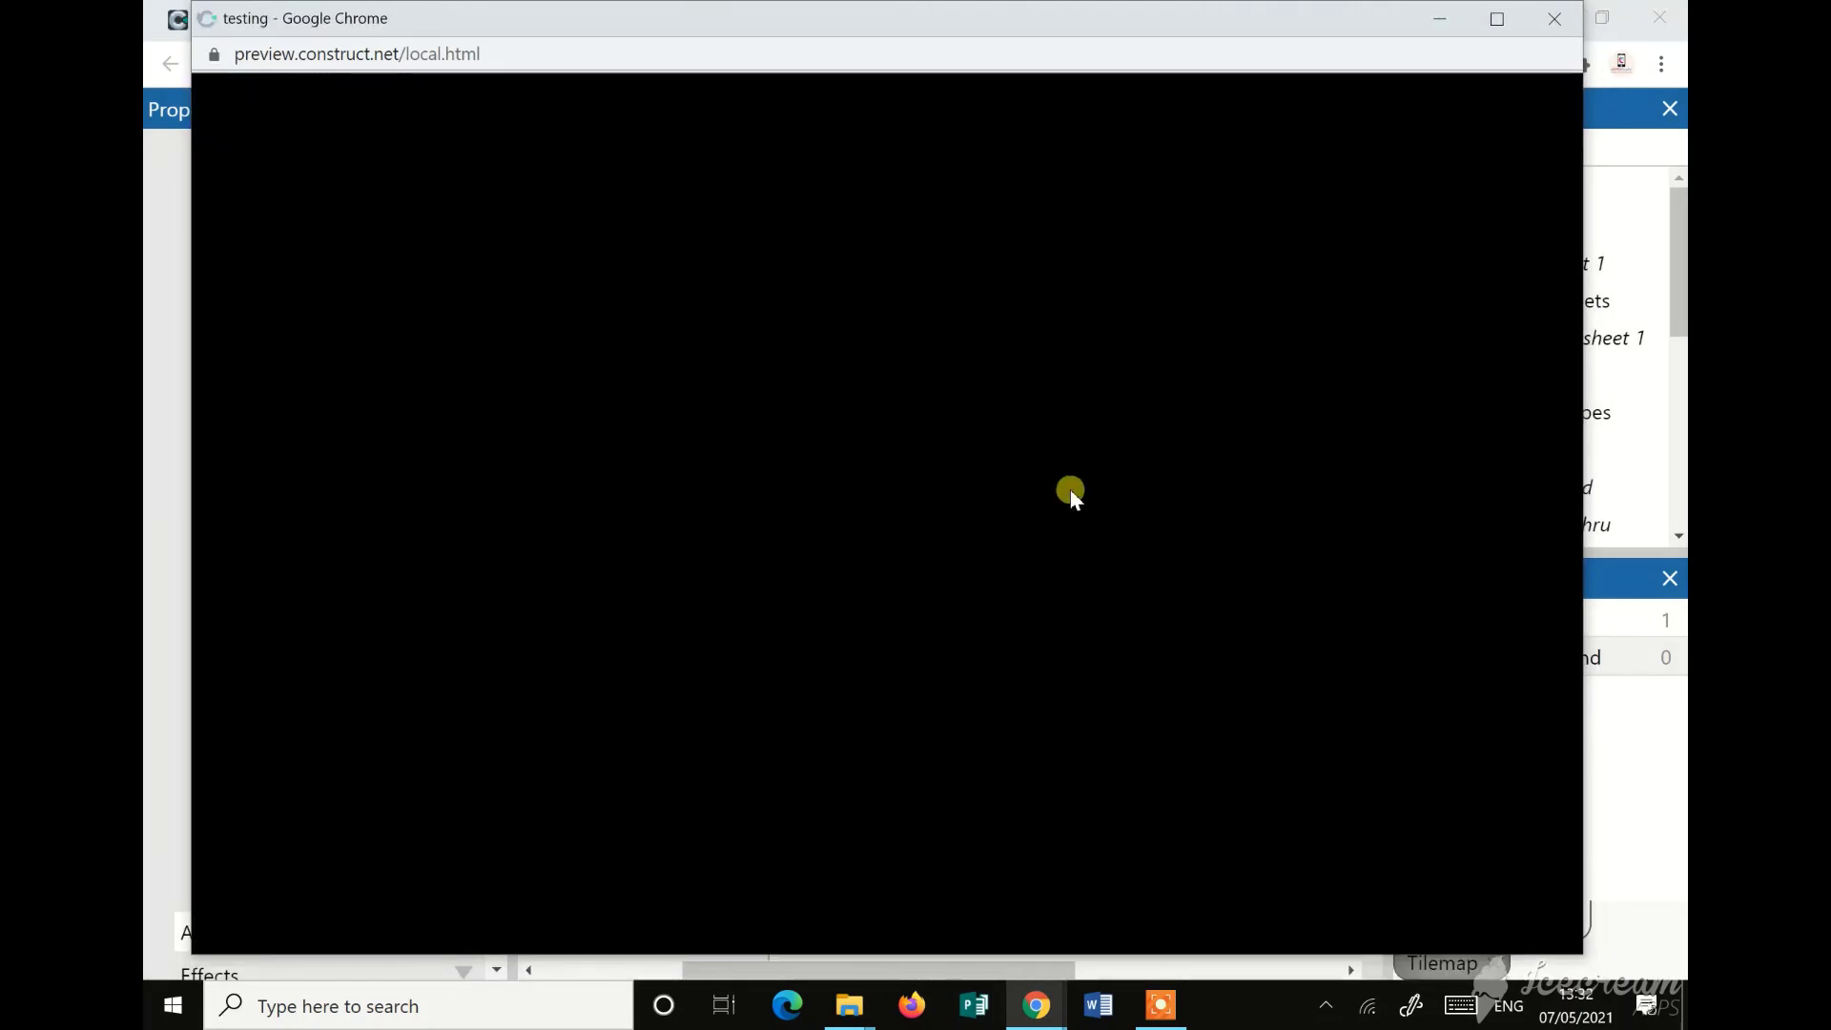
pyautogui.press('Right')
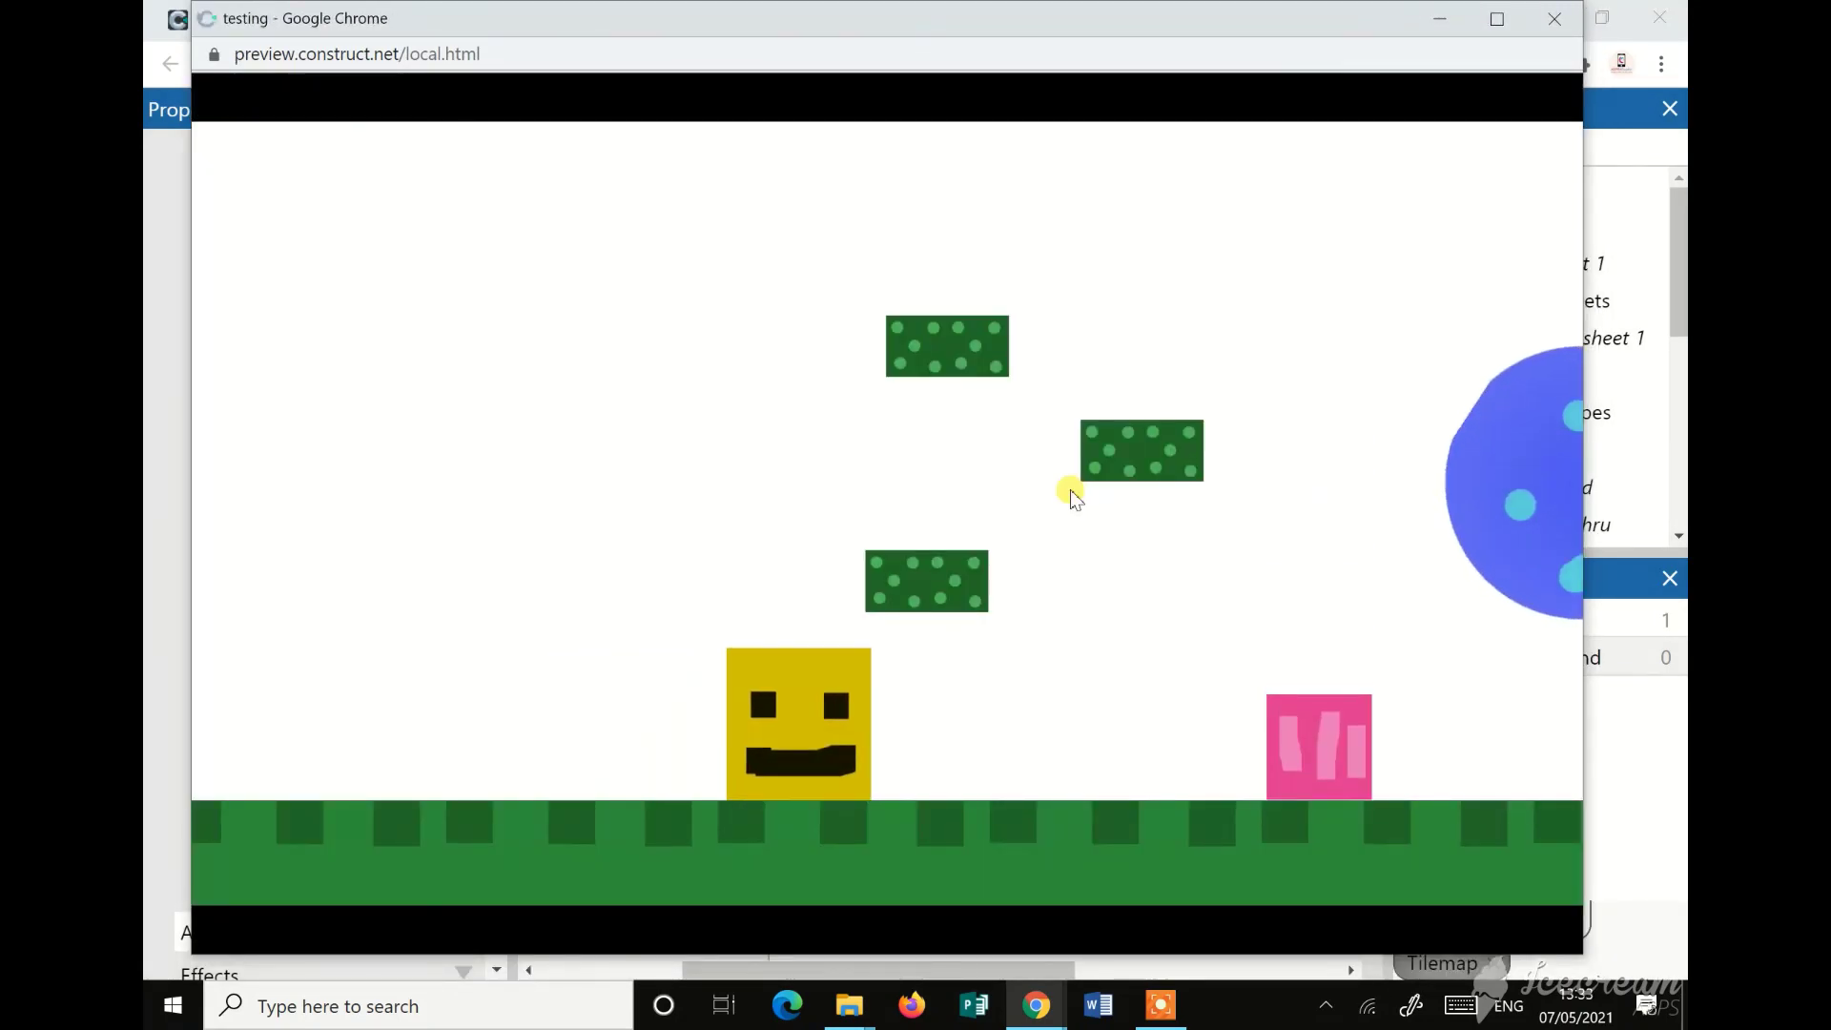
pyautogui.press('Right')
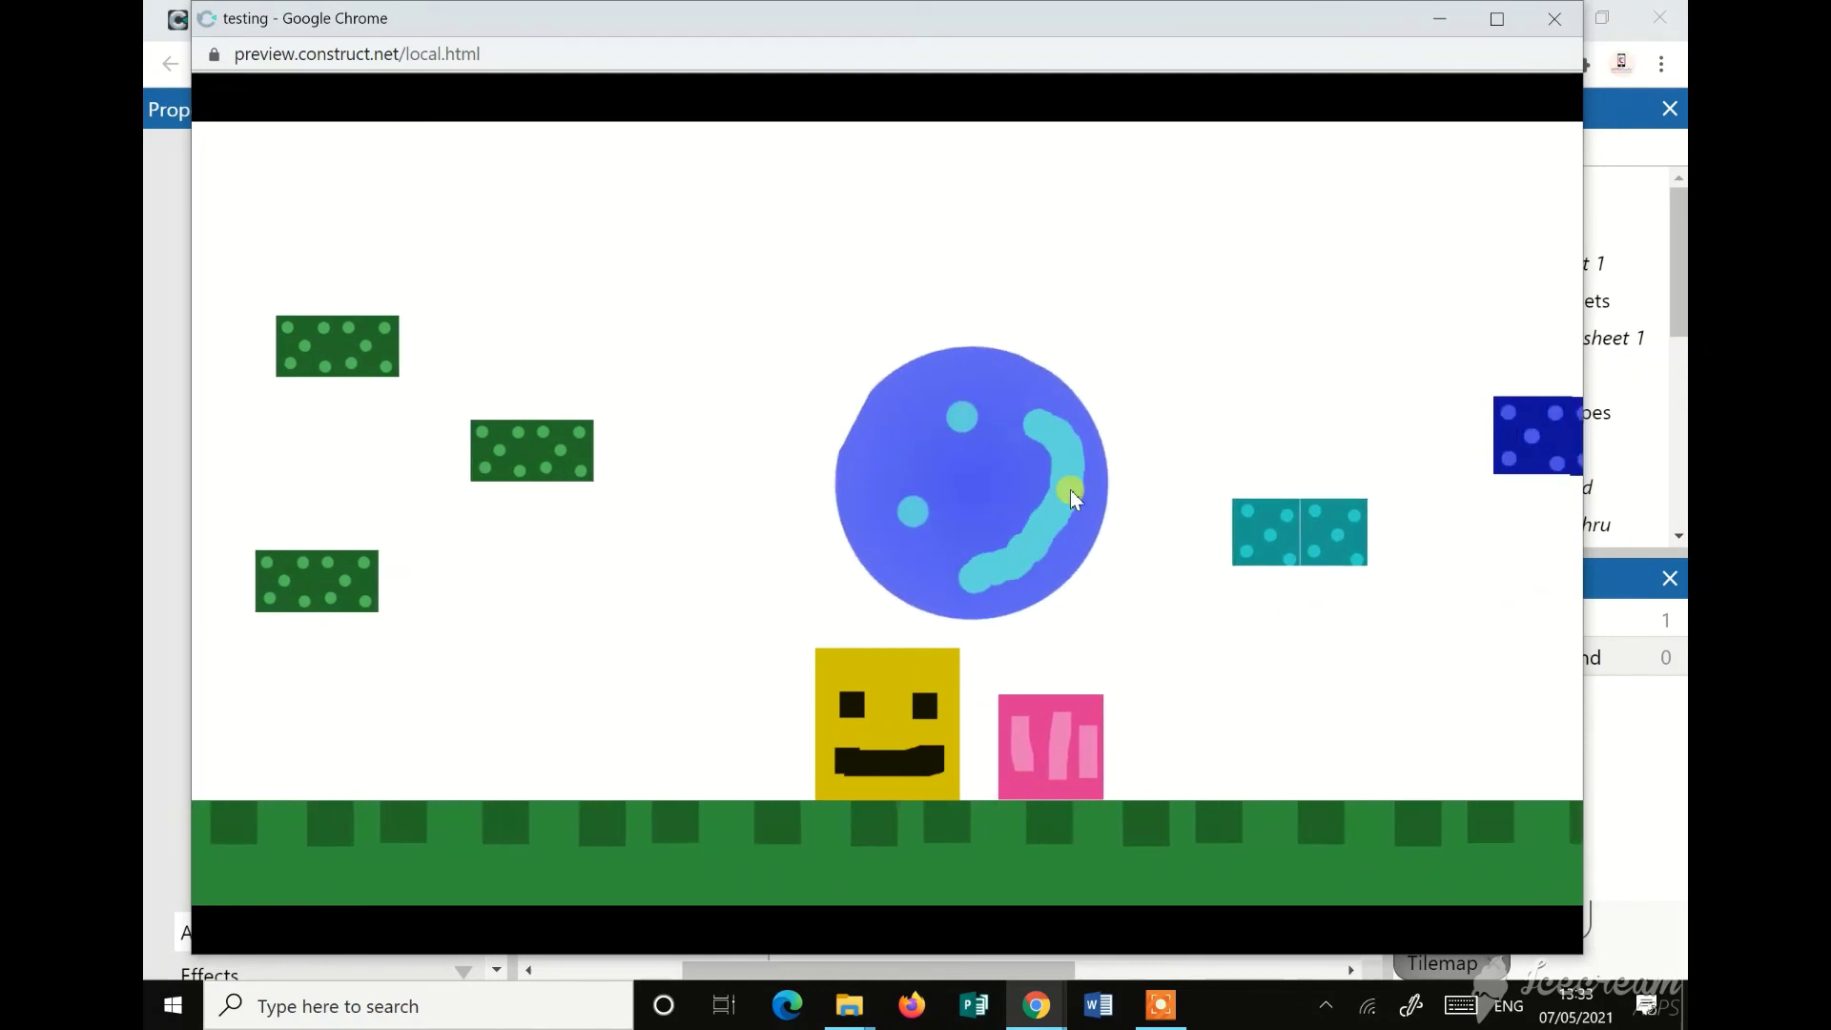
pyautogui.press('Right')
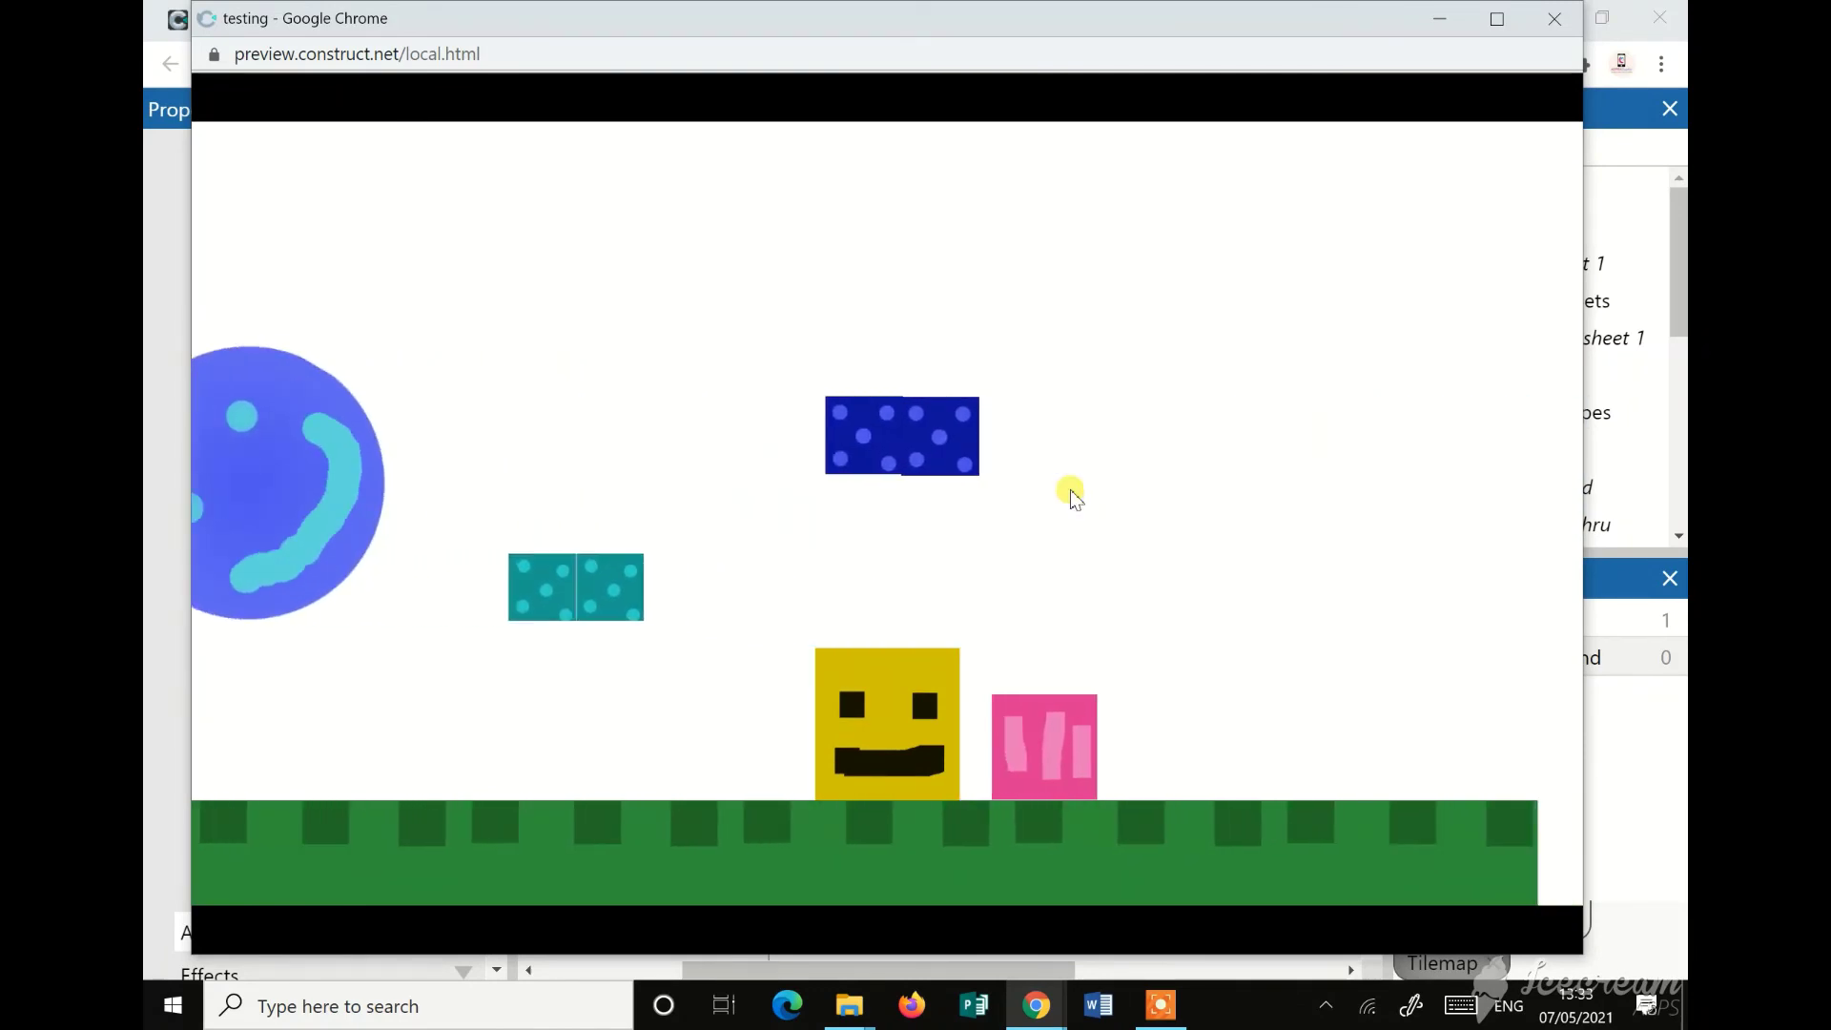
pyautogui.press('Right')
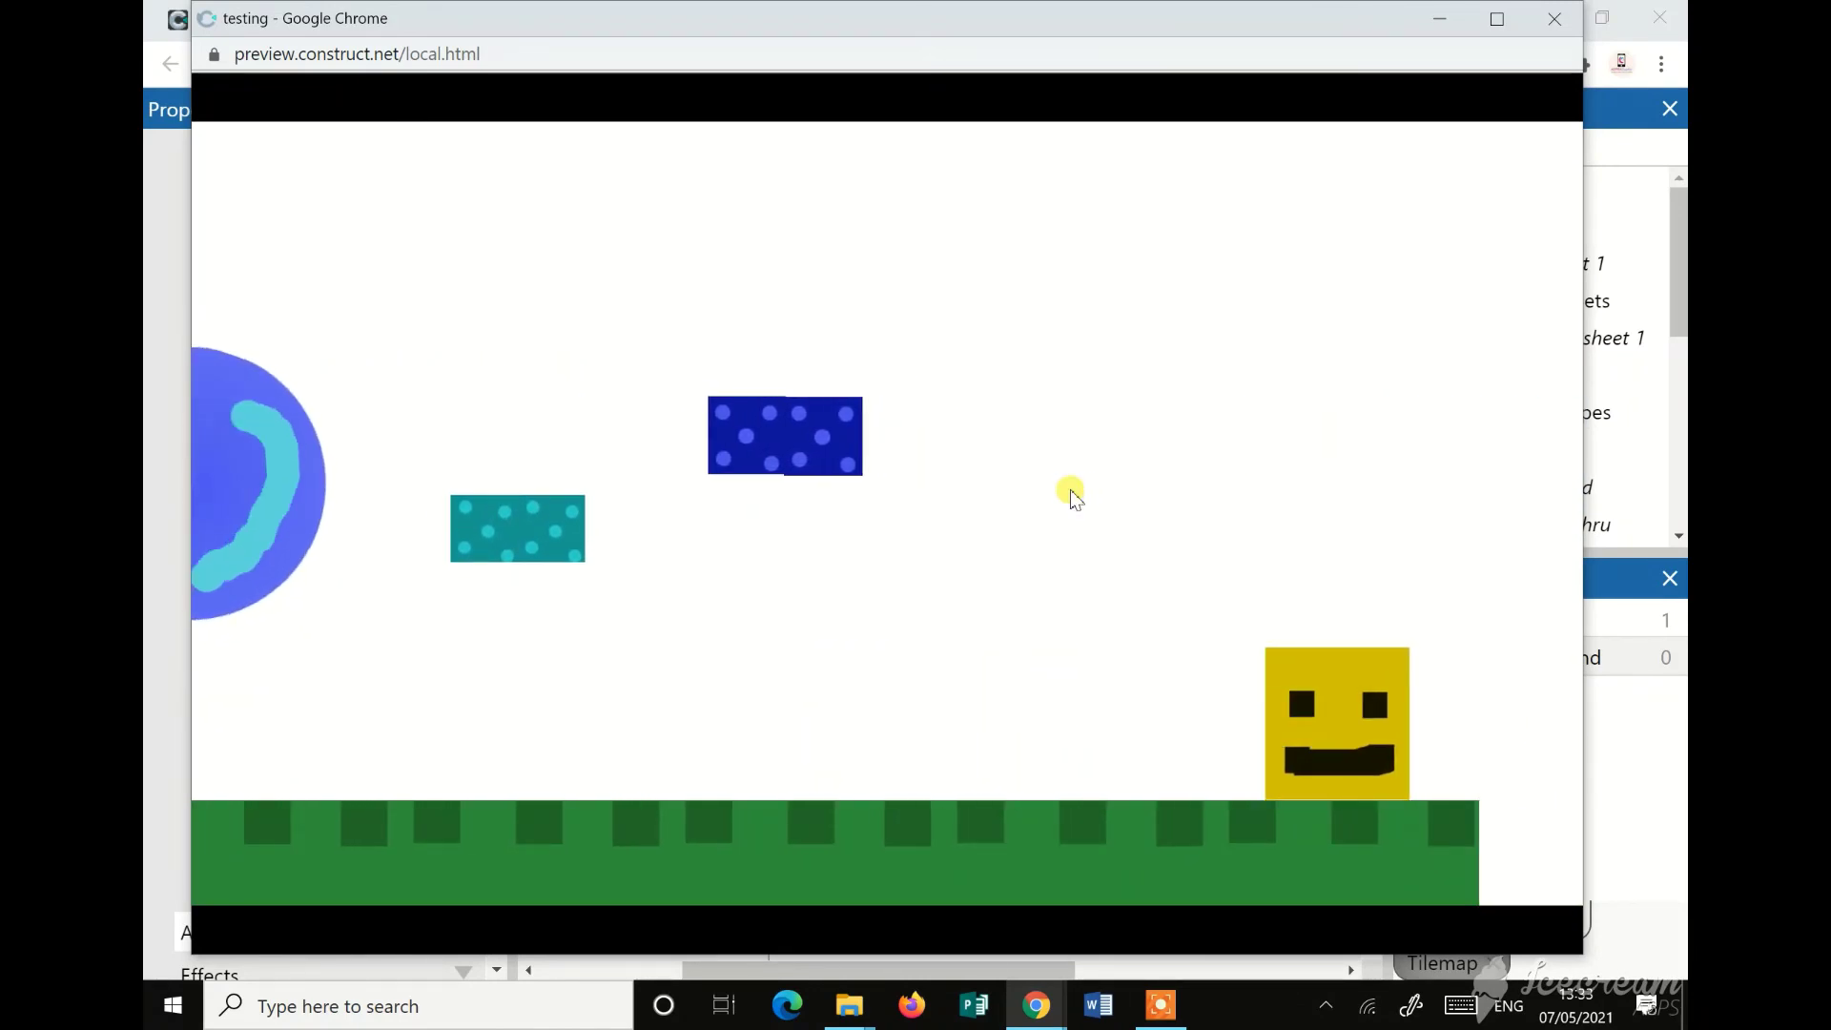
pyautogui.click(1556, 21)
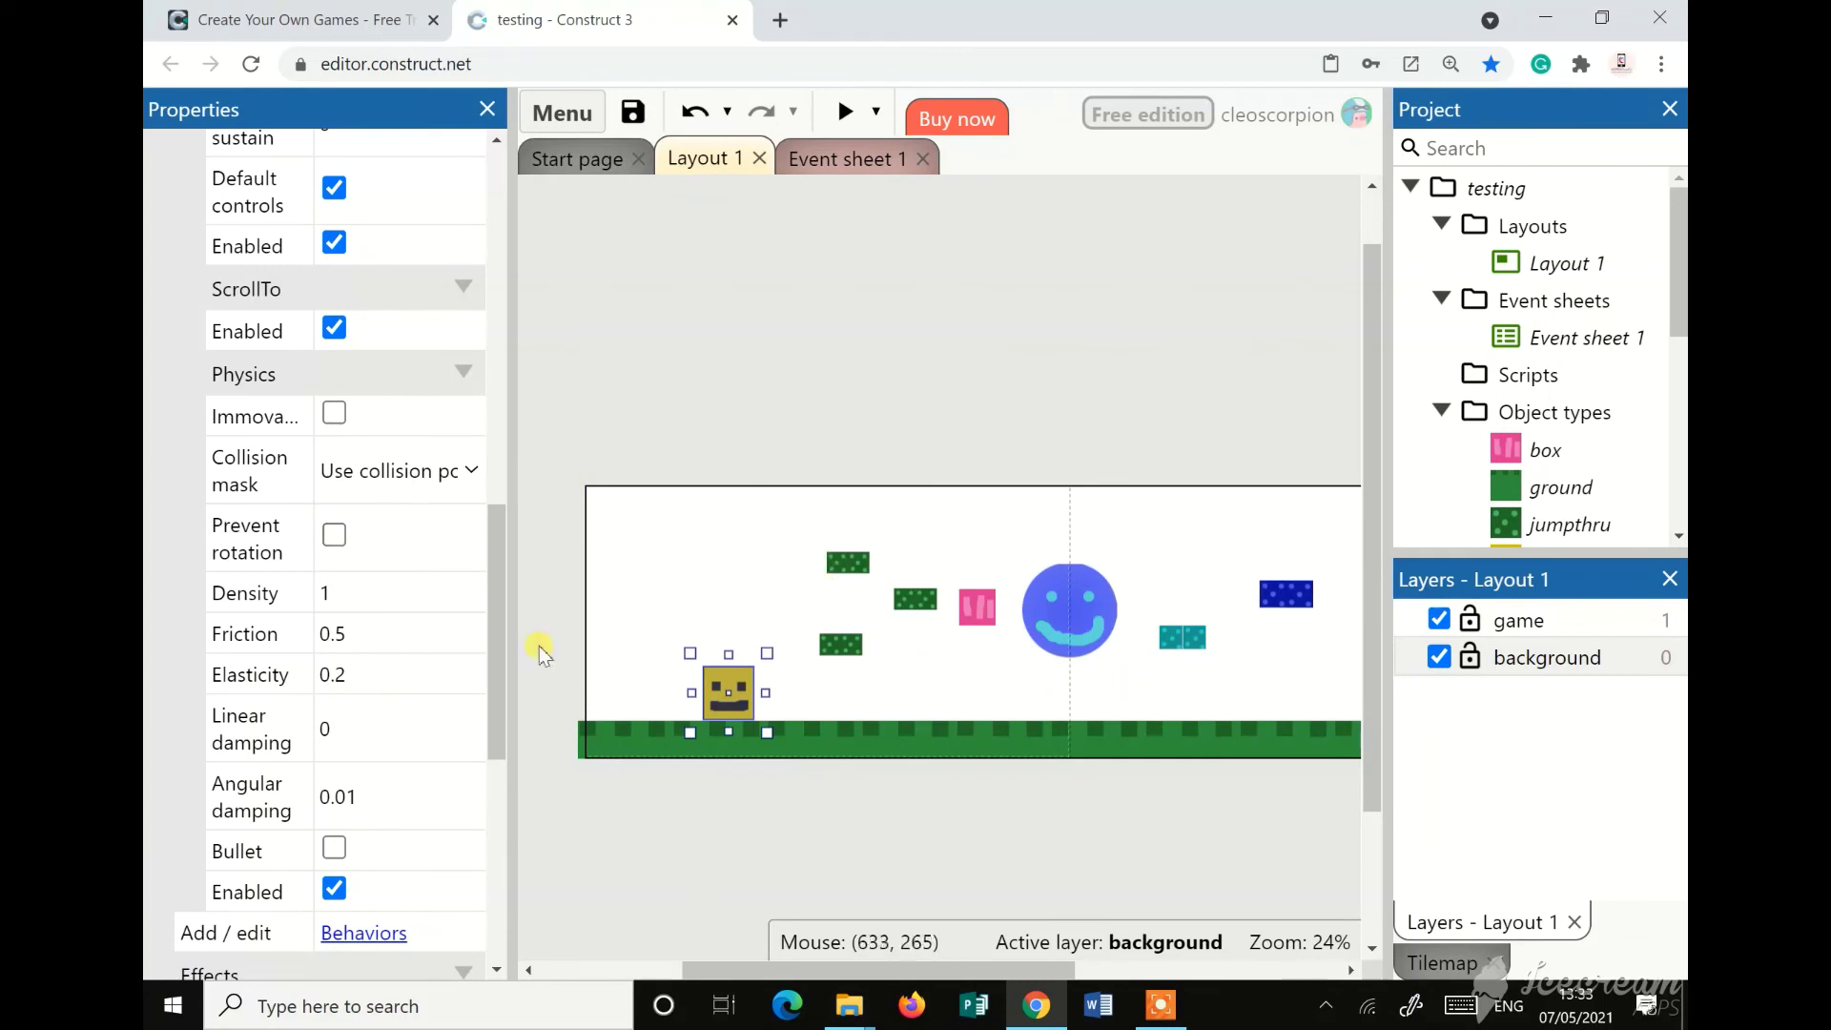
# Examine Event sheet 1 alternately with Layout 1
pyautogui.scroll(-5, 420, 728)
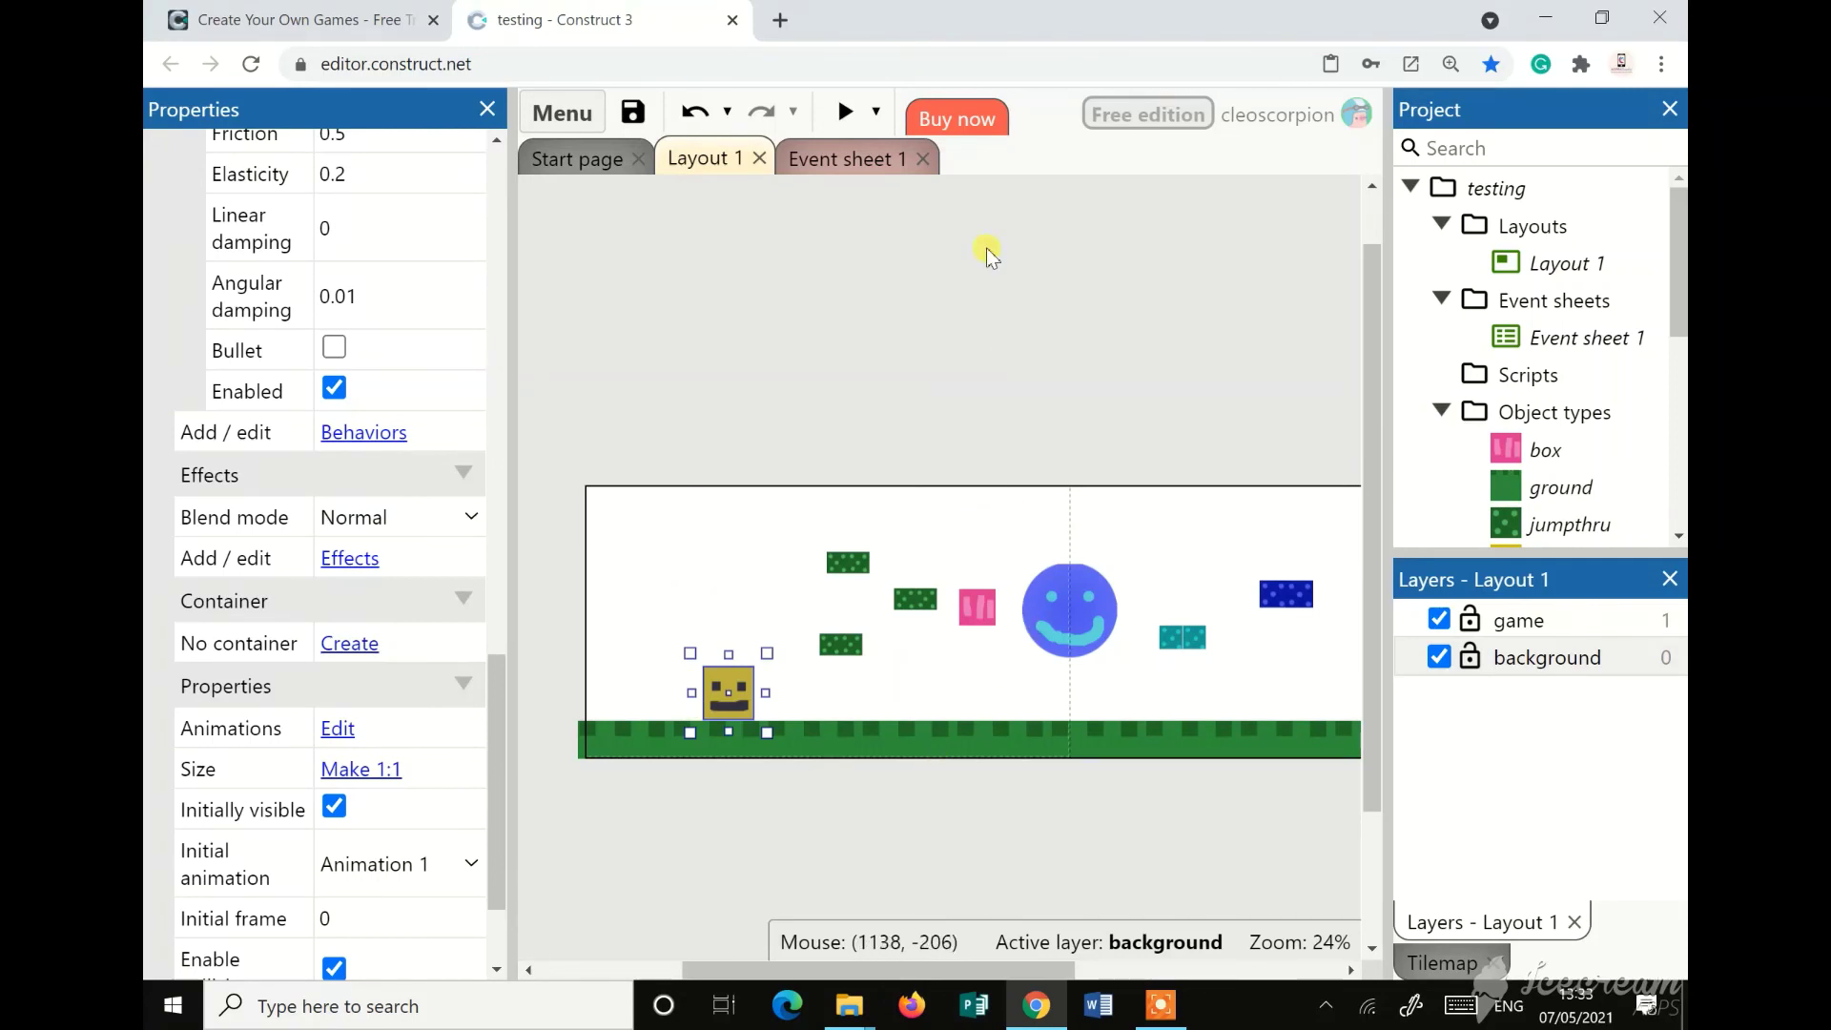
pyautogui.click(835, 166)
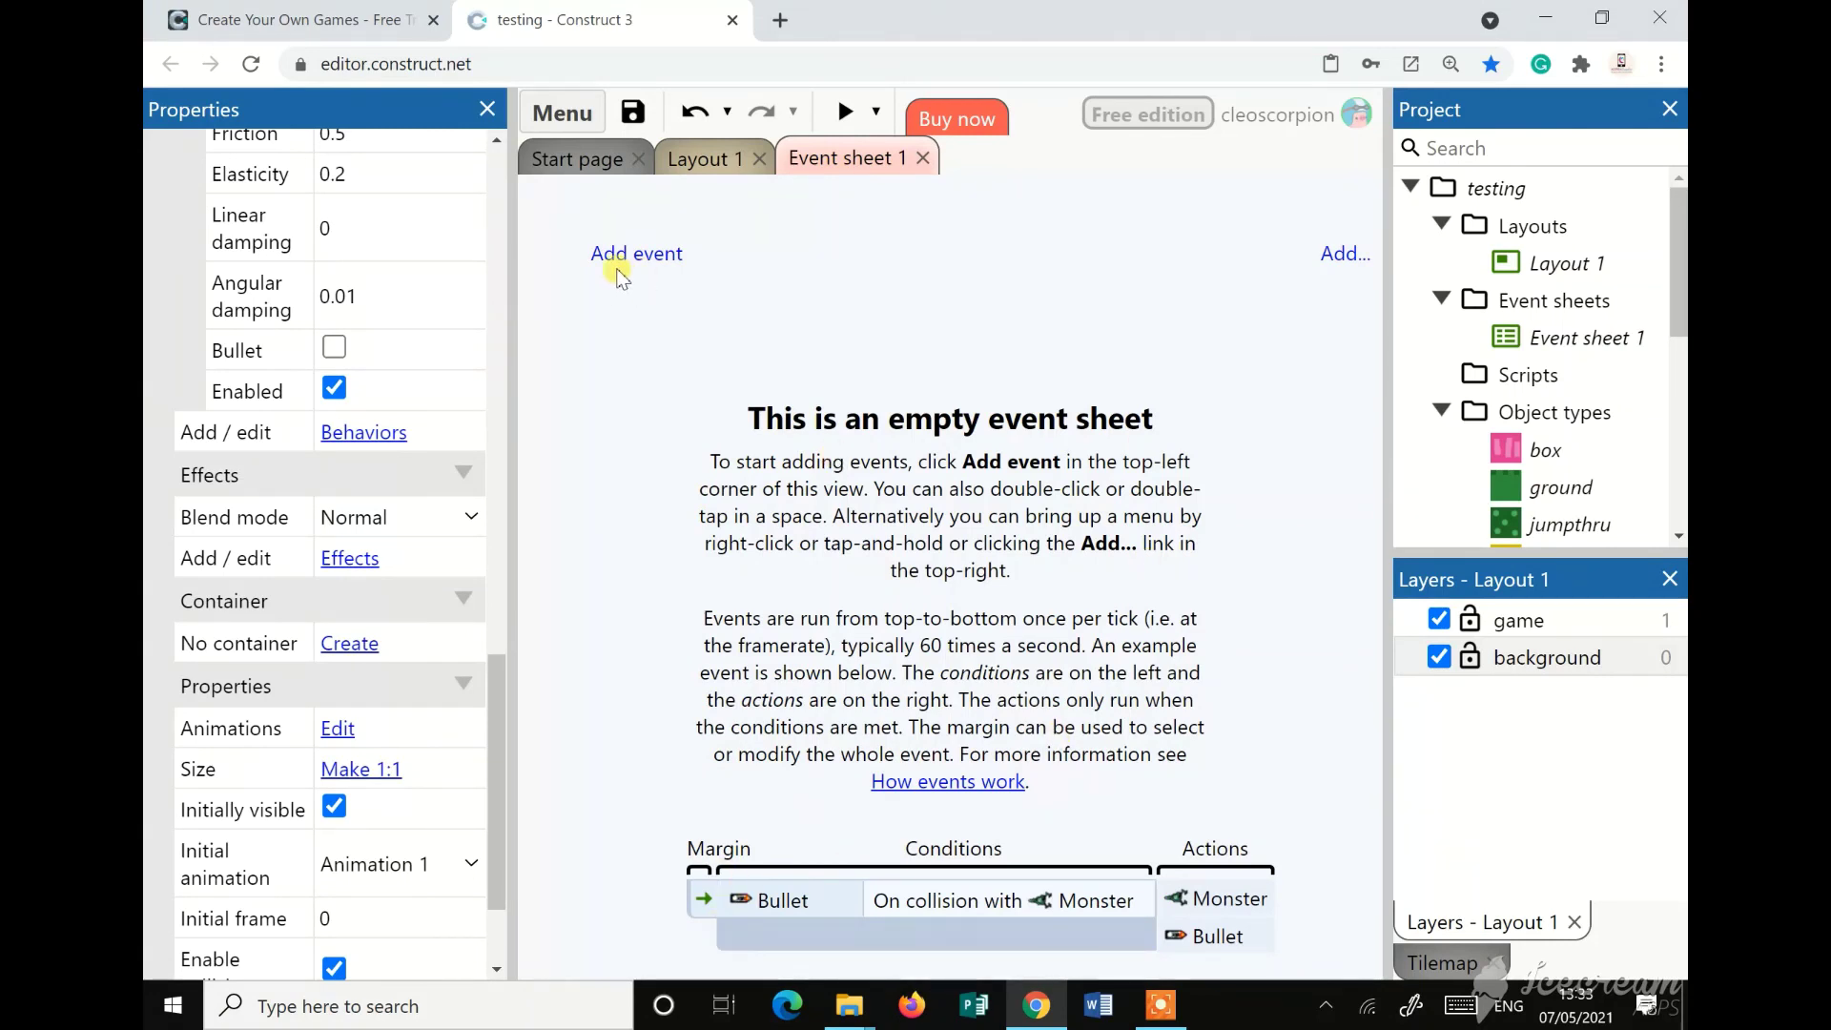
pyautogui.click(704, 159)
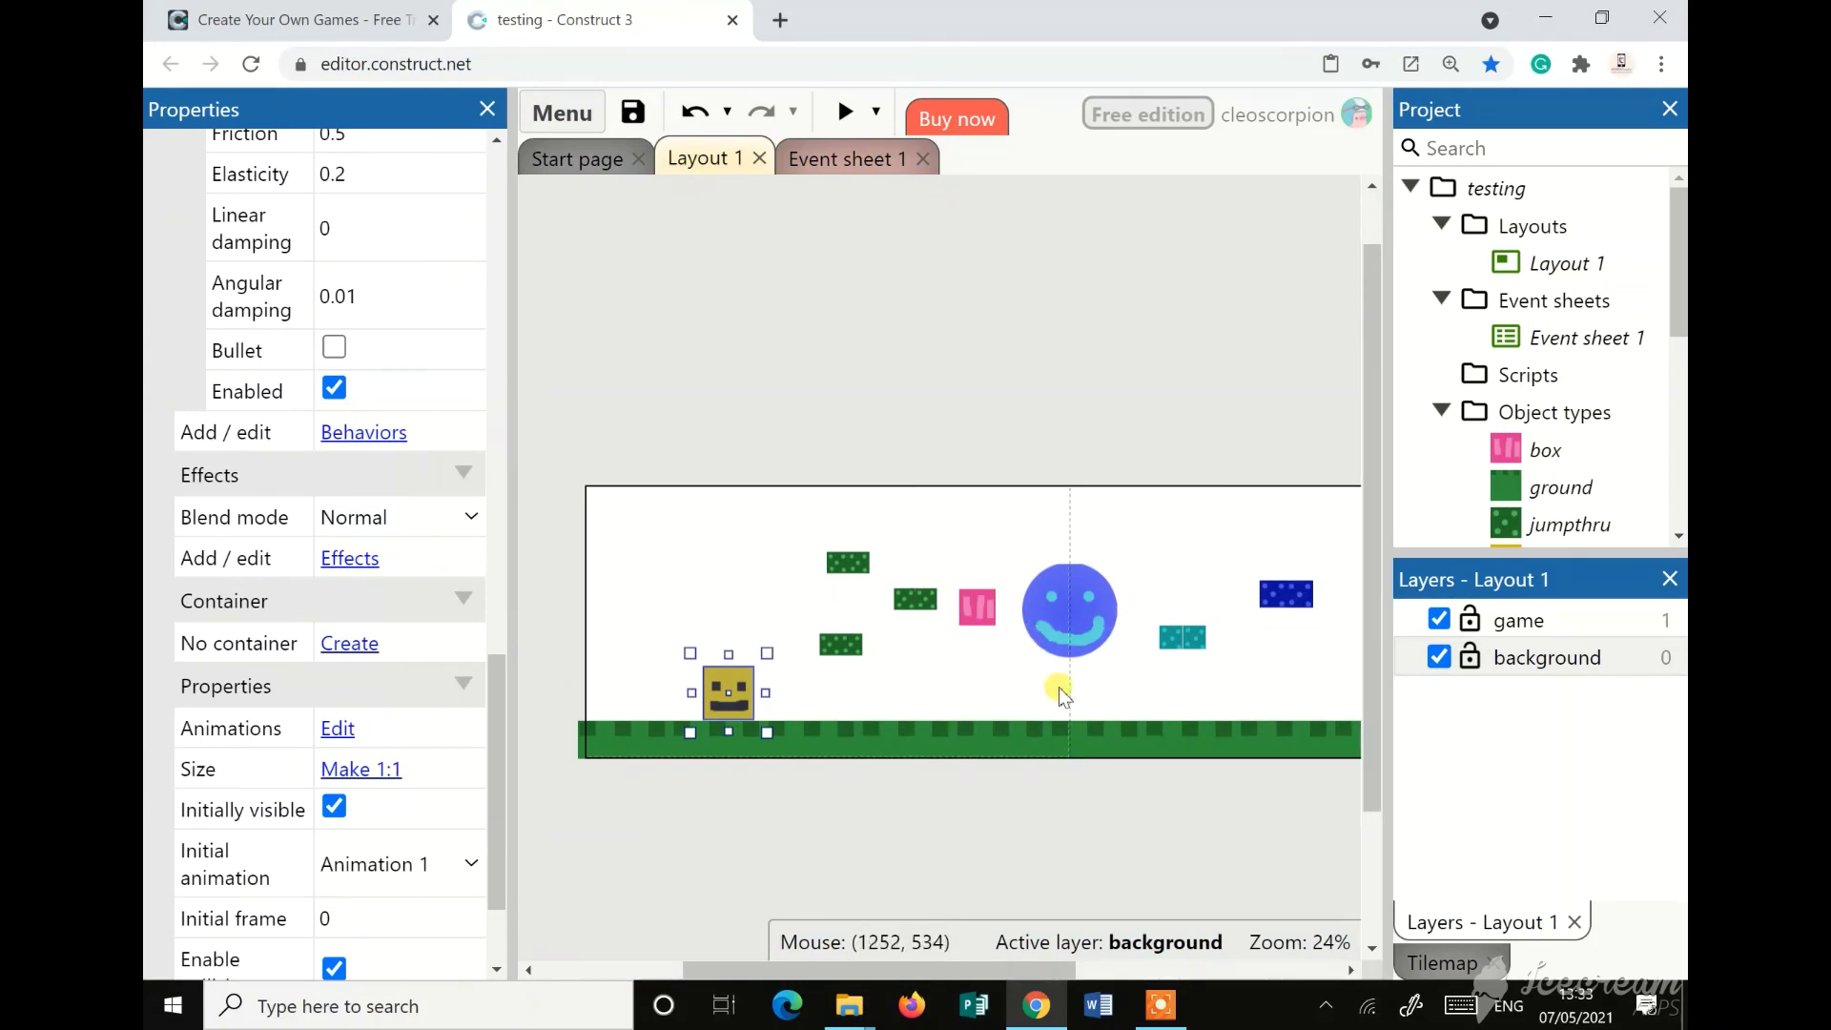
pyautogui.click(847, 157)
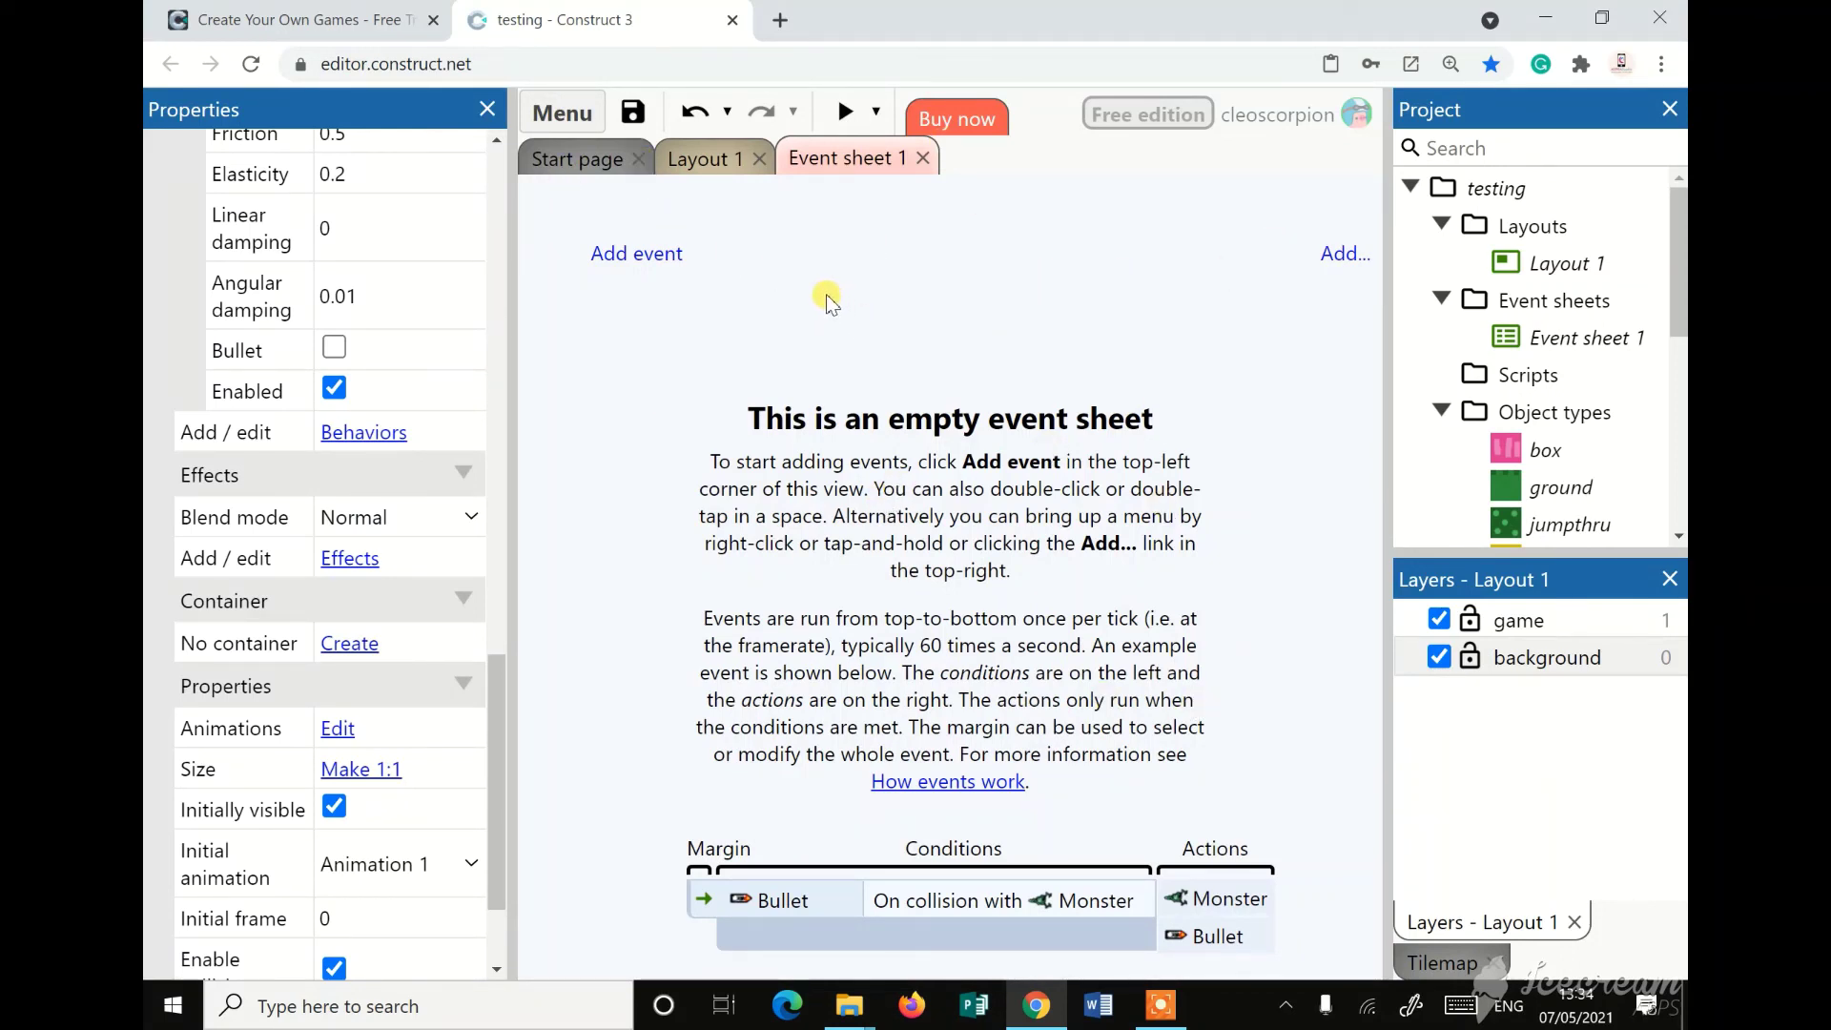
pyautogui.click(686, 158)
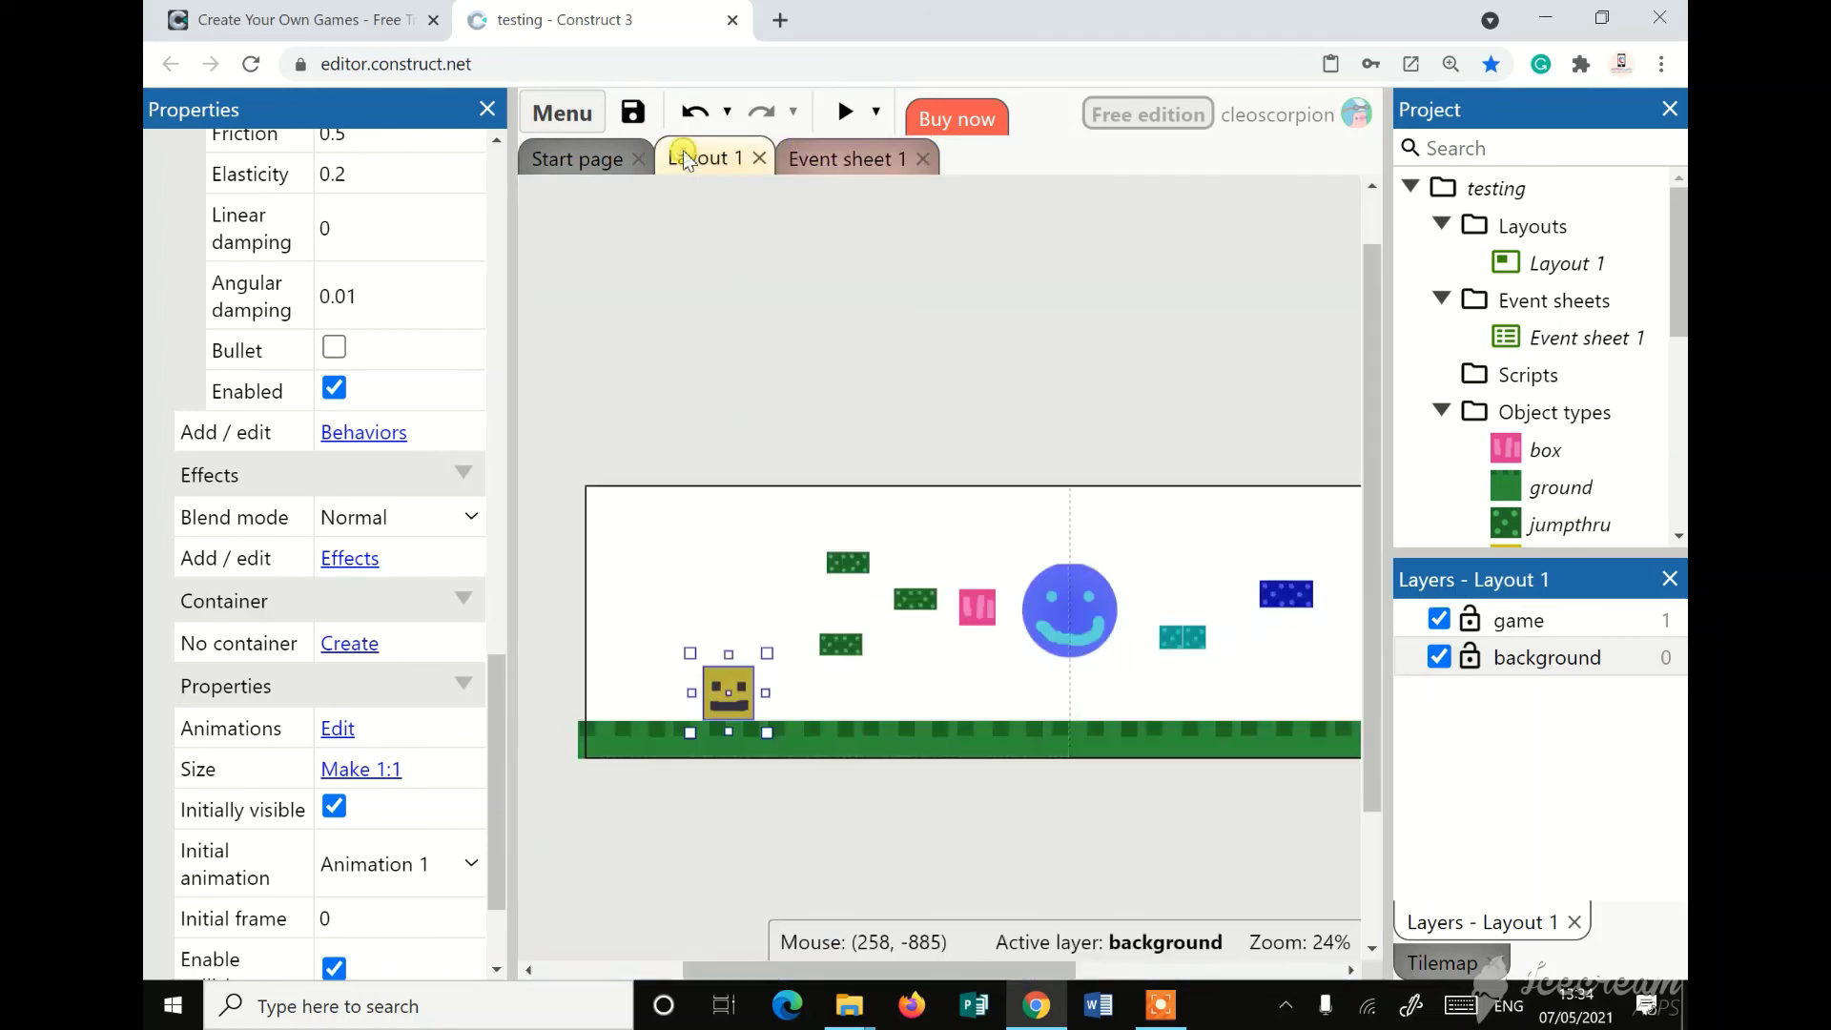
pyautogui.click(868, 162)
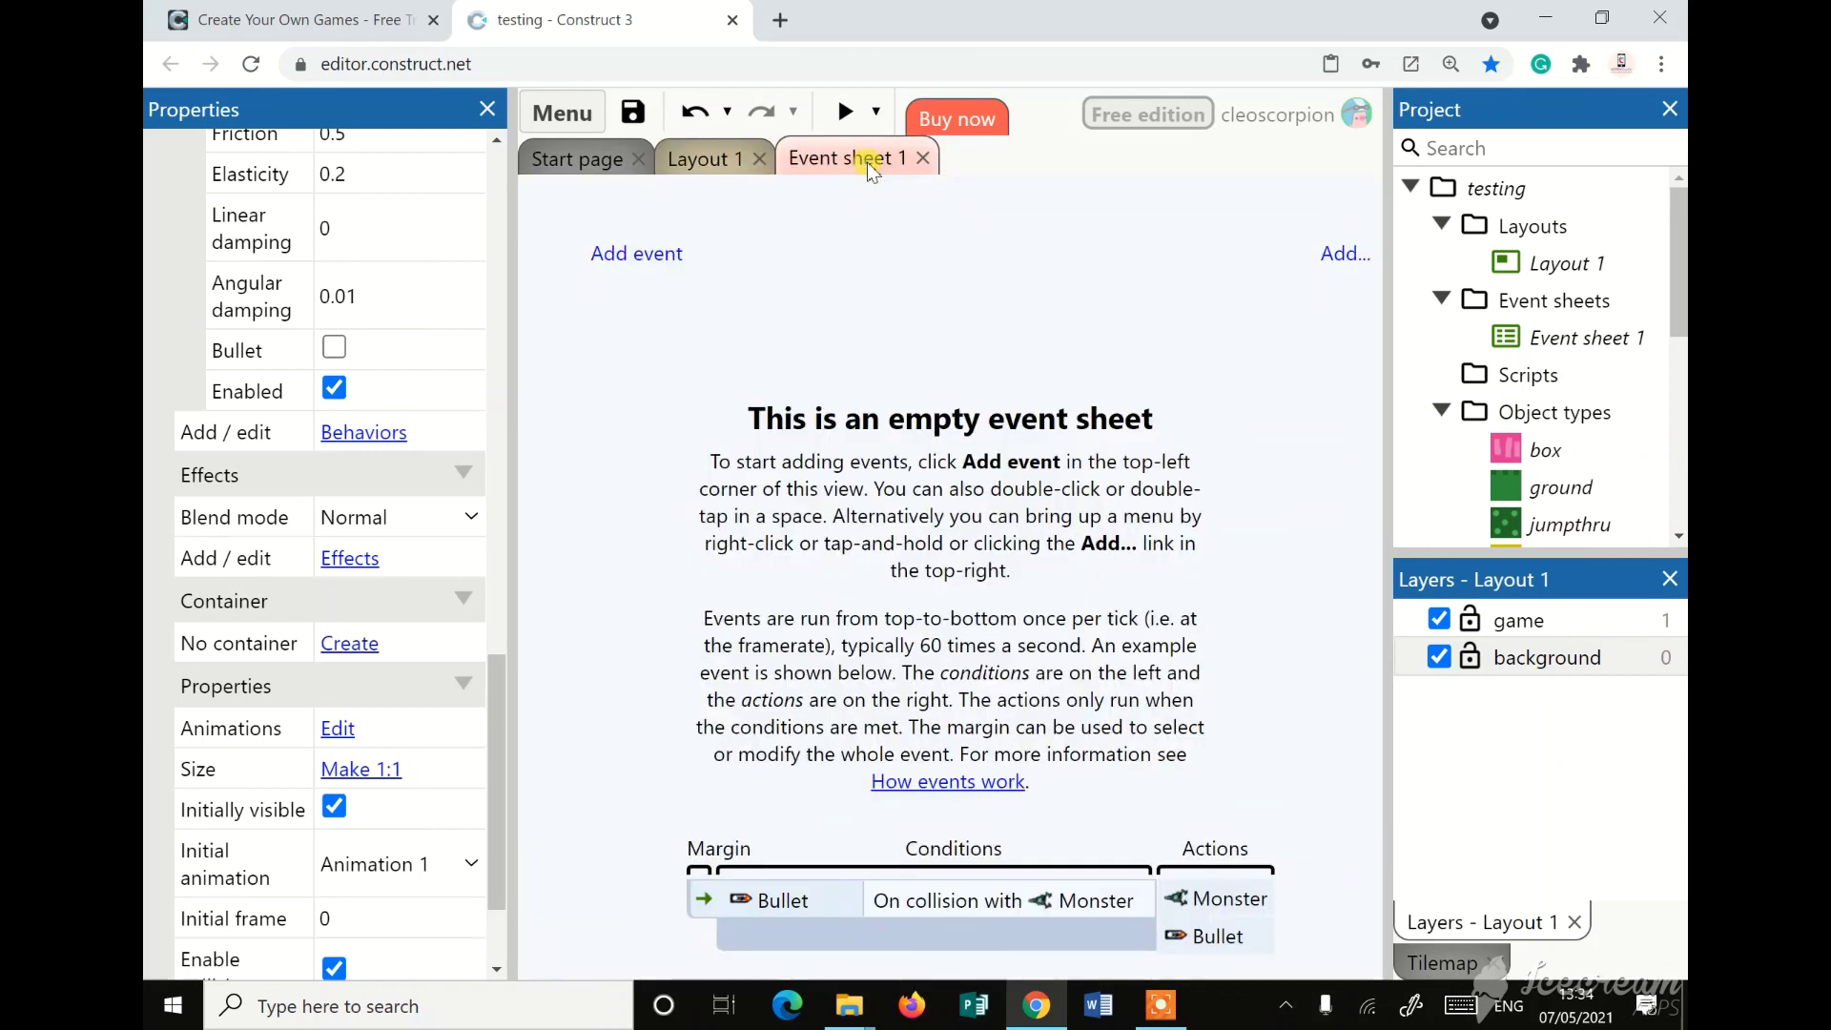
# Return to Layout 1 and narrow the Properties pane to give the layout more room
pyautogui.click(688, 160)
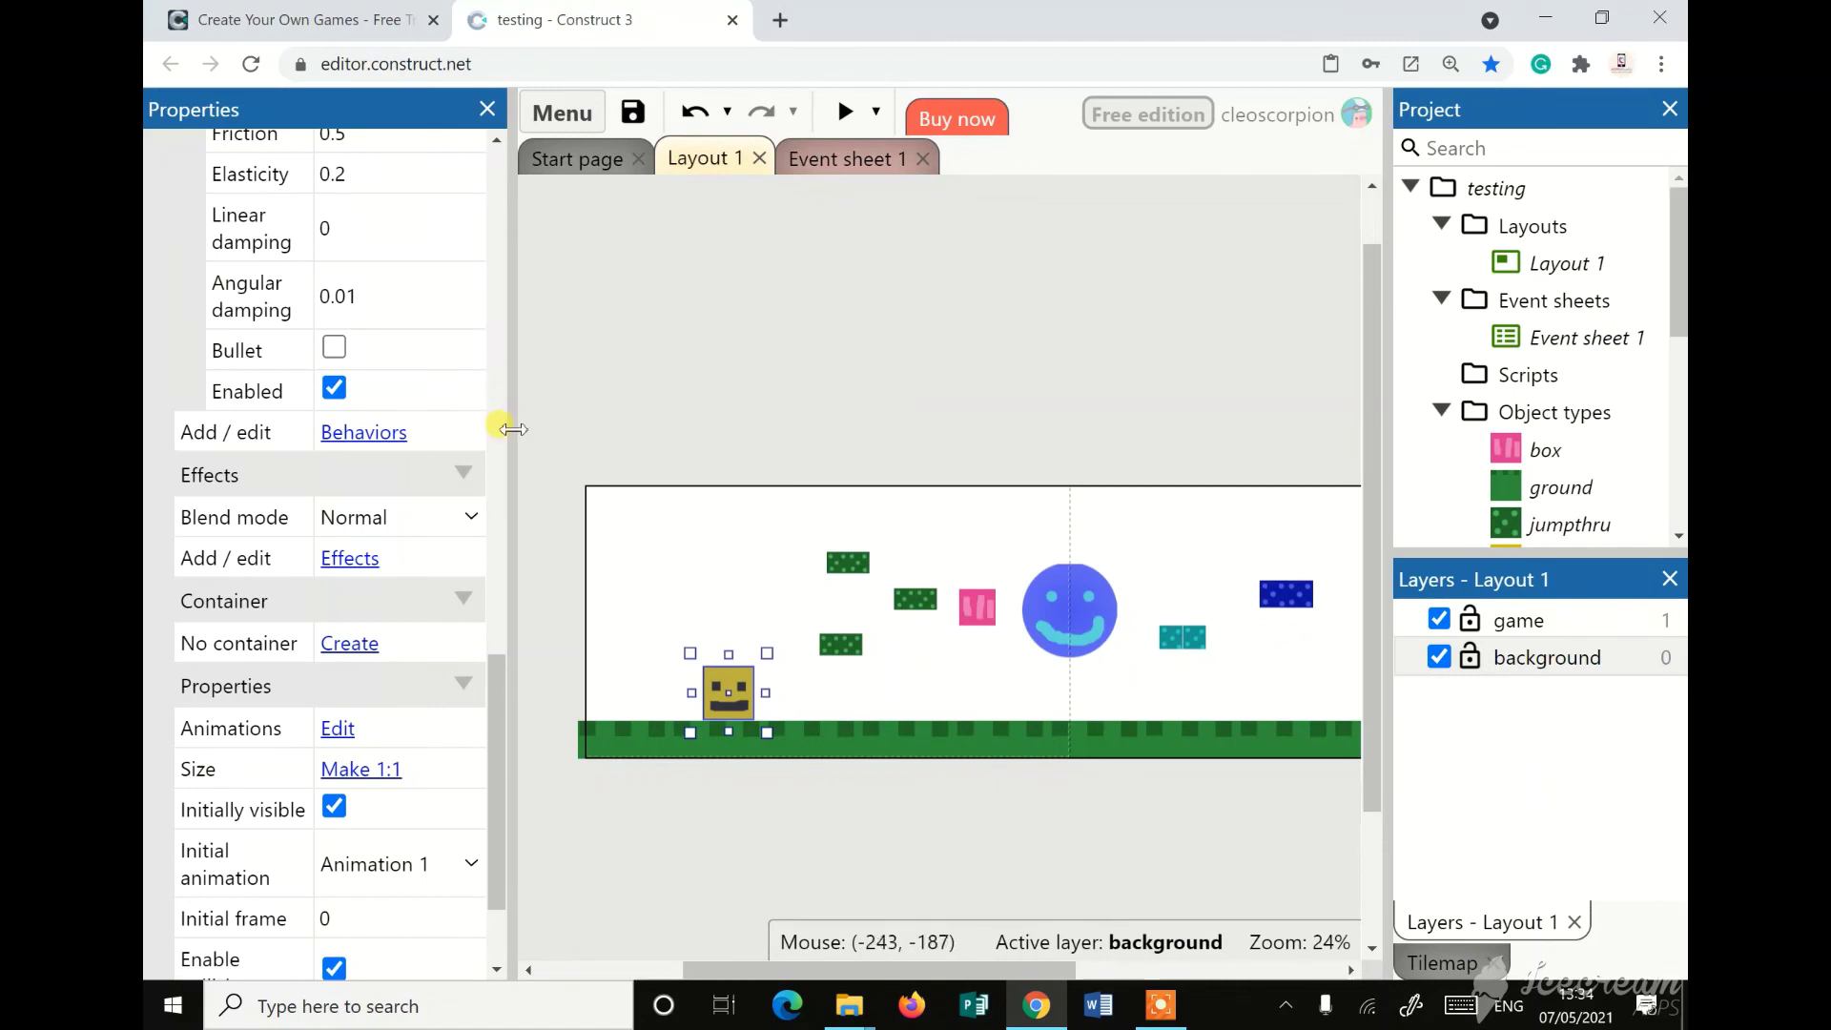
pyautogui.moveTo(512, 429); pyautogui.dragTo(446, 427)
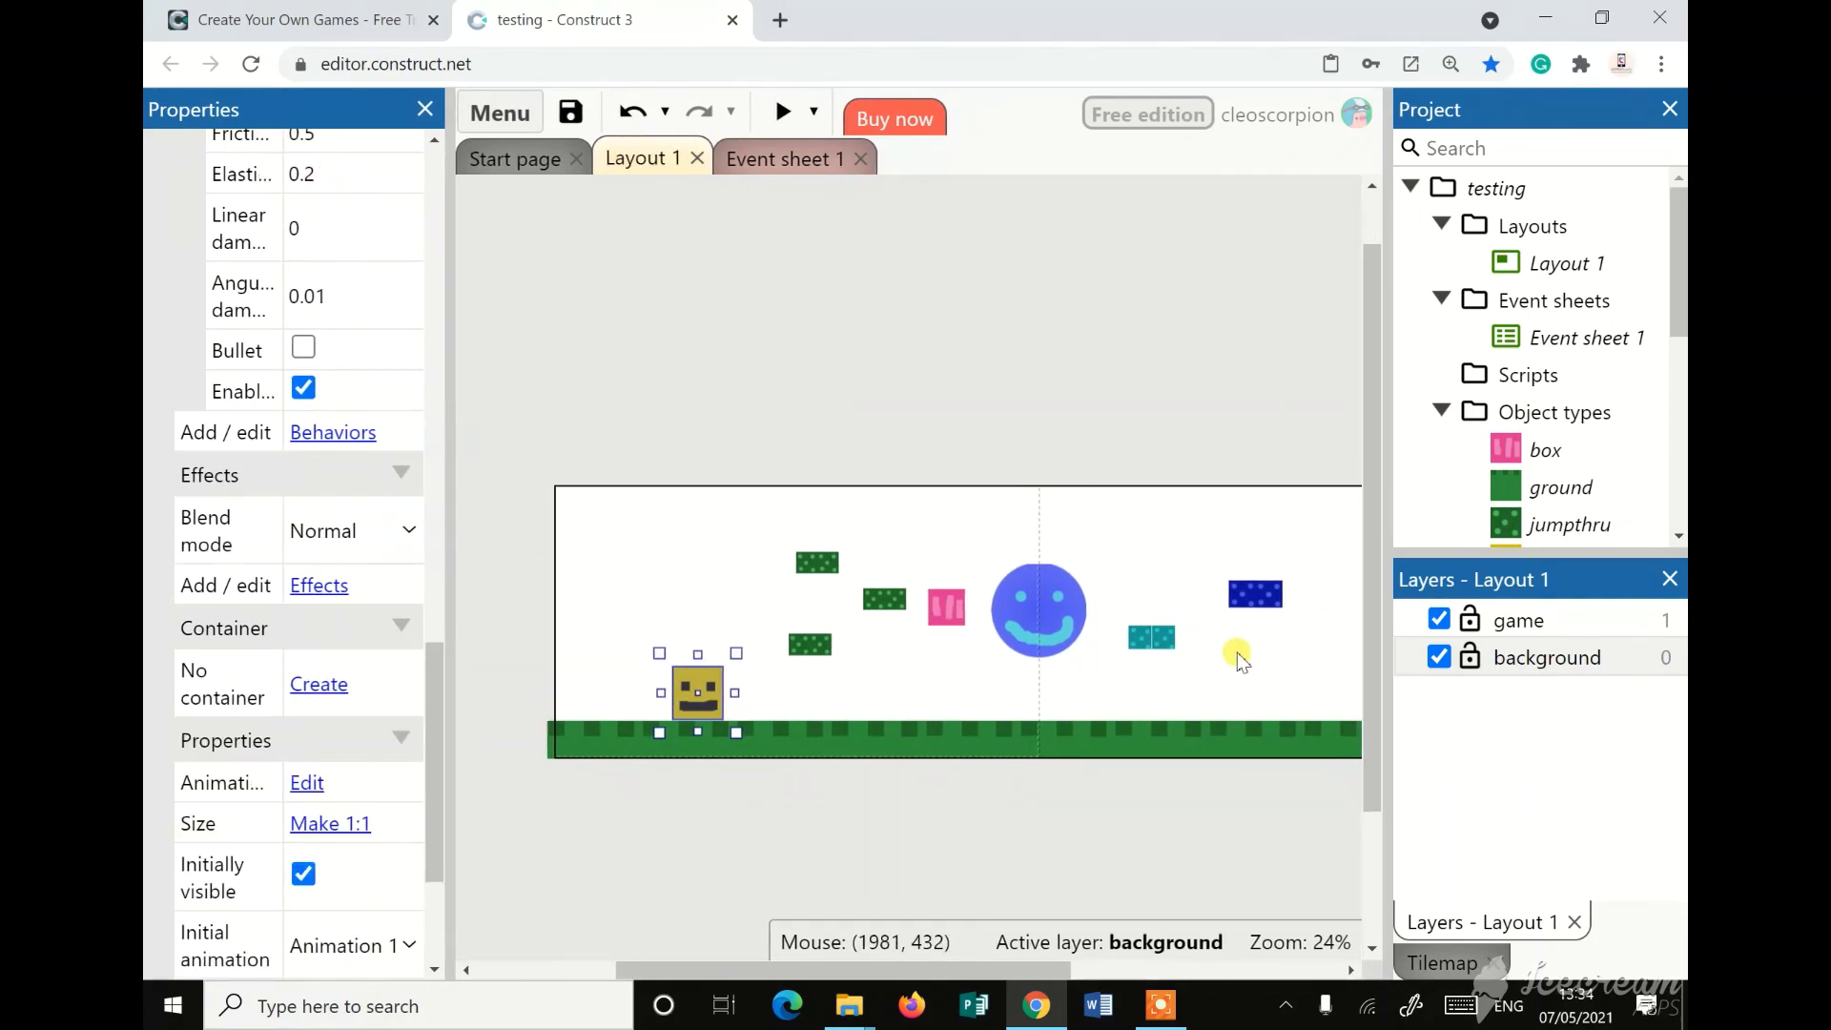